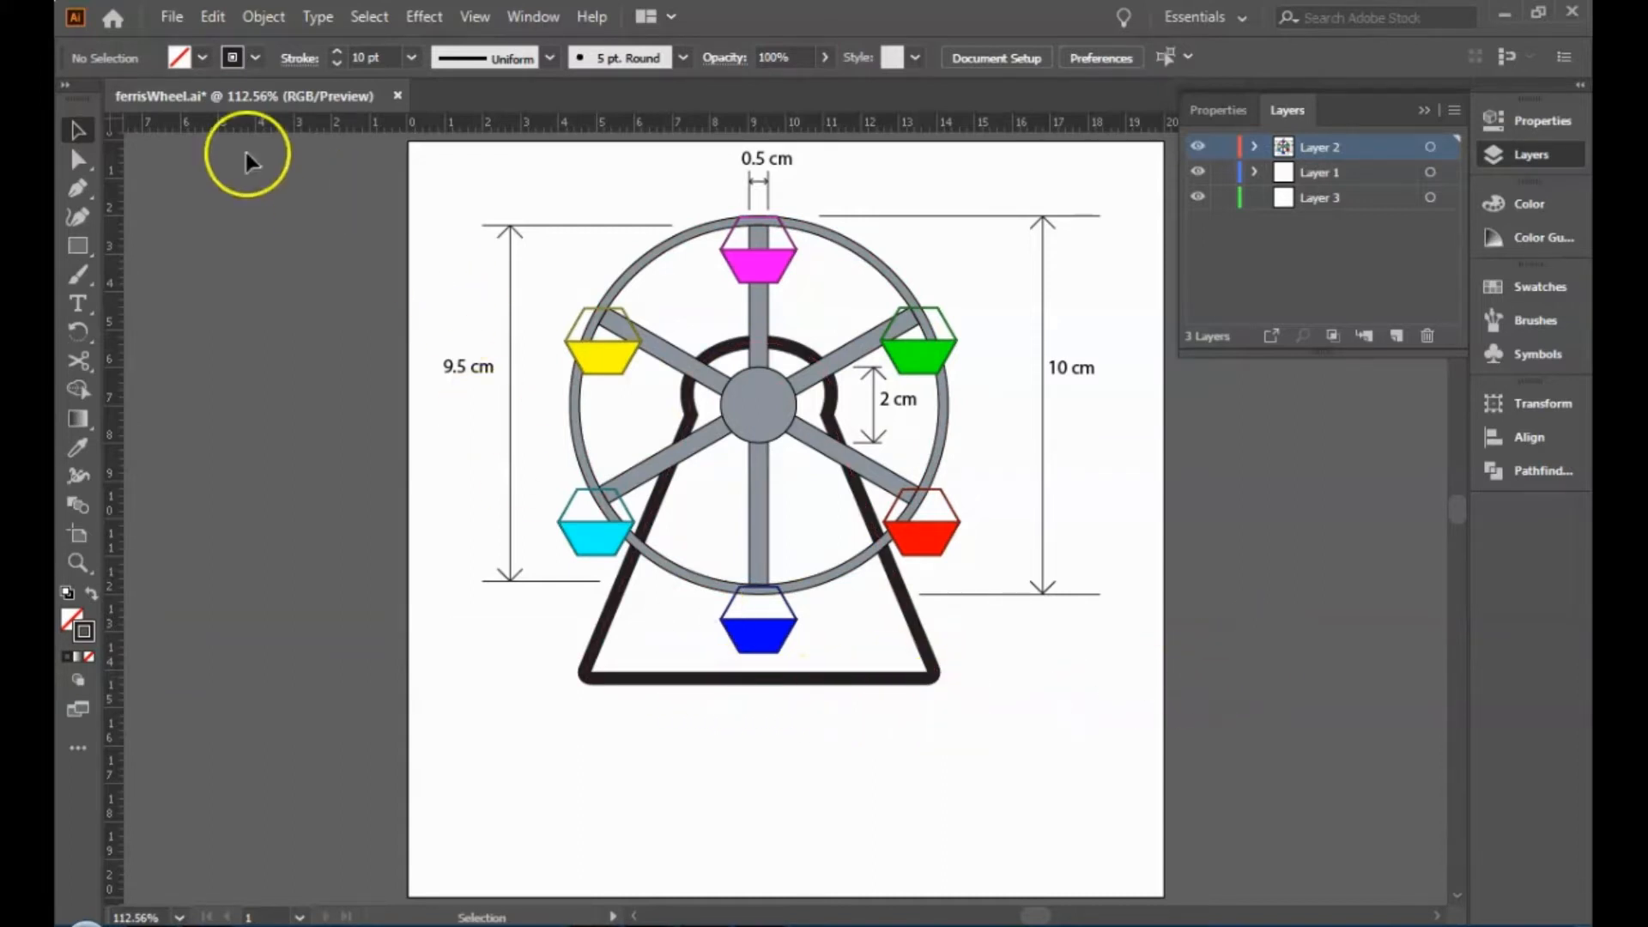
Create a new one-artboard document measuring 20 x 20 cm.
click(171, 17)
click(198, 38)
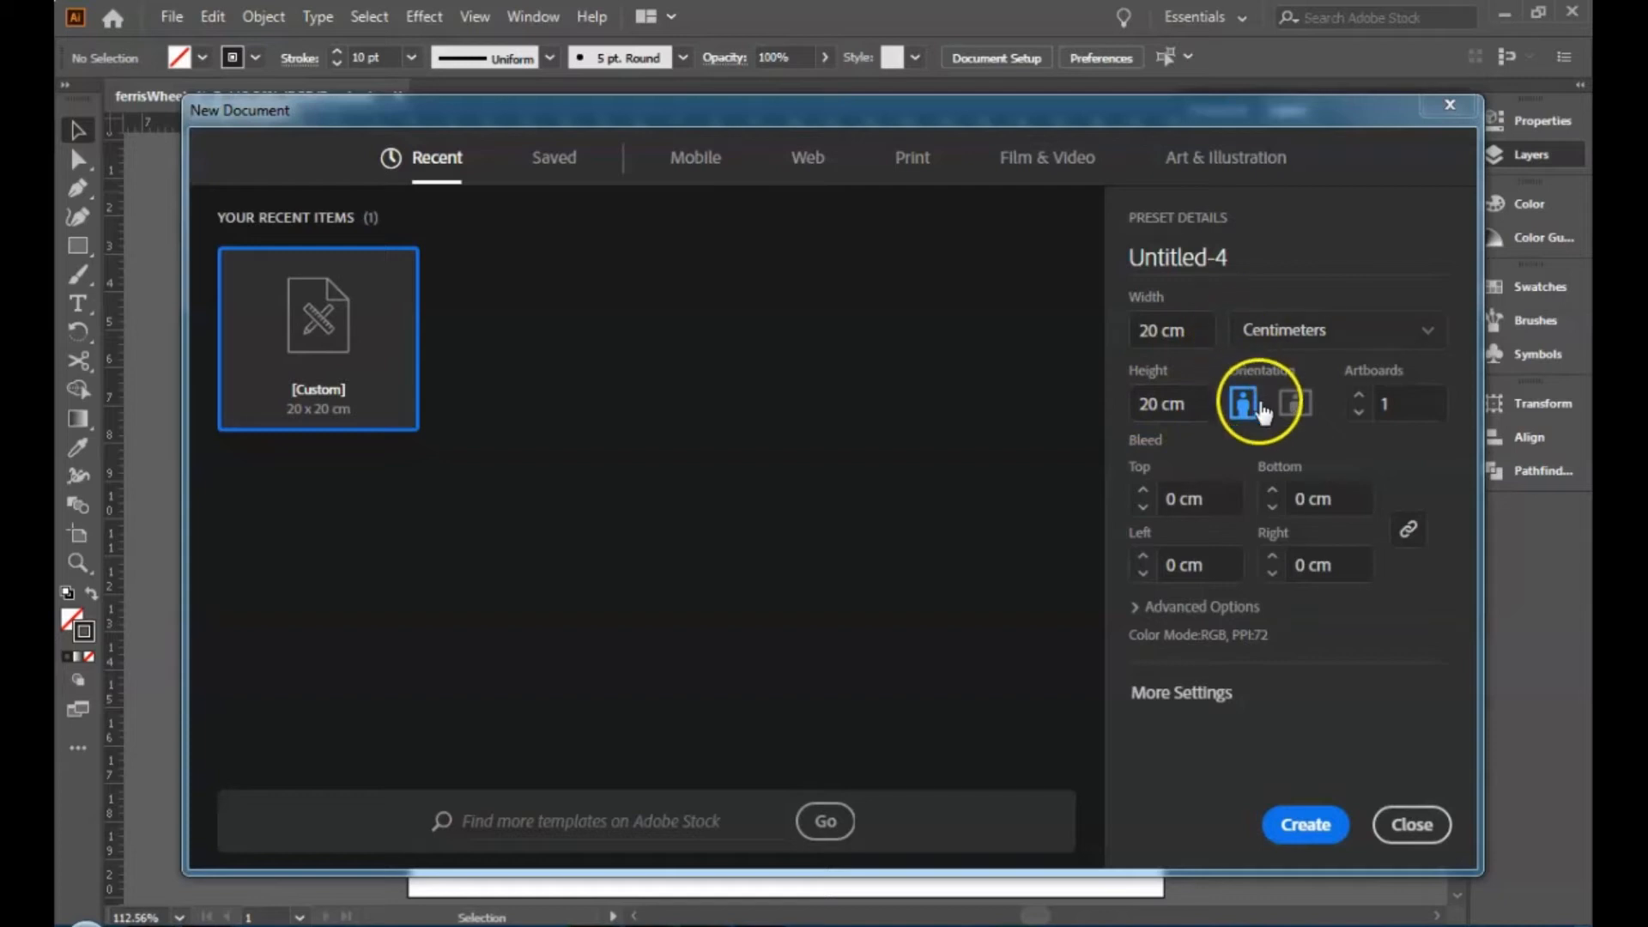
click(1309, 825)
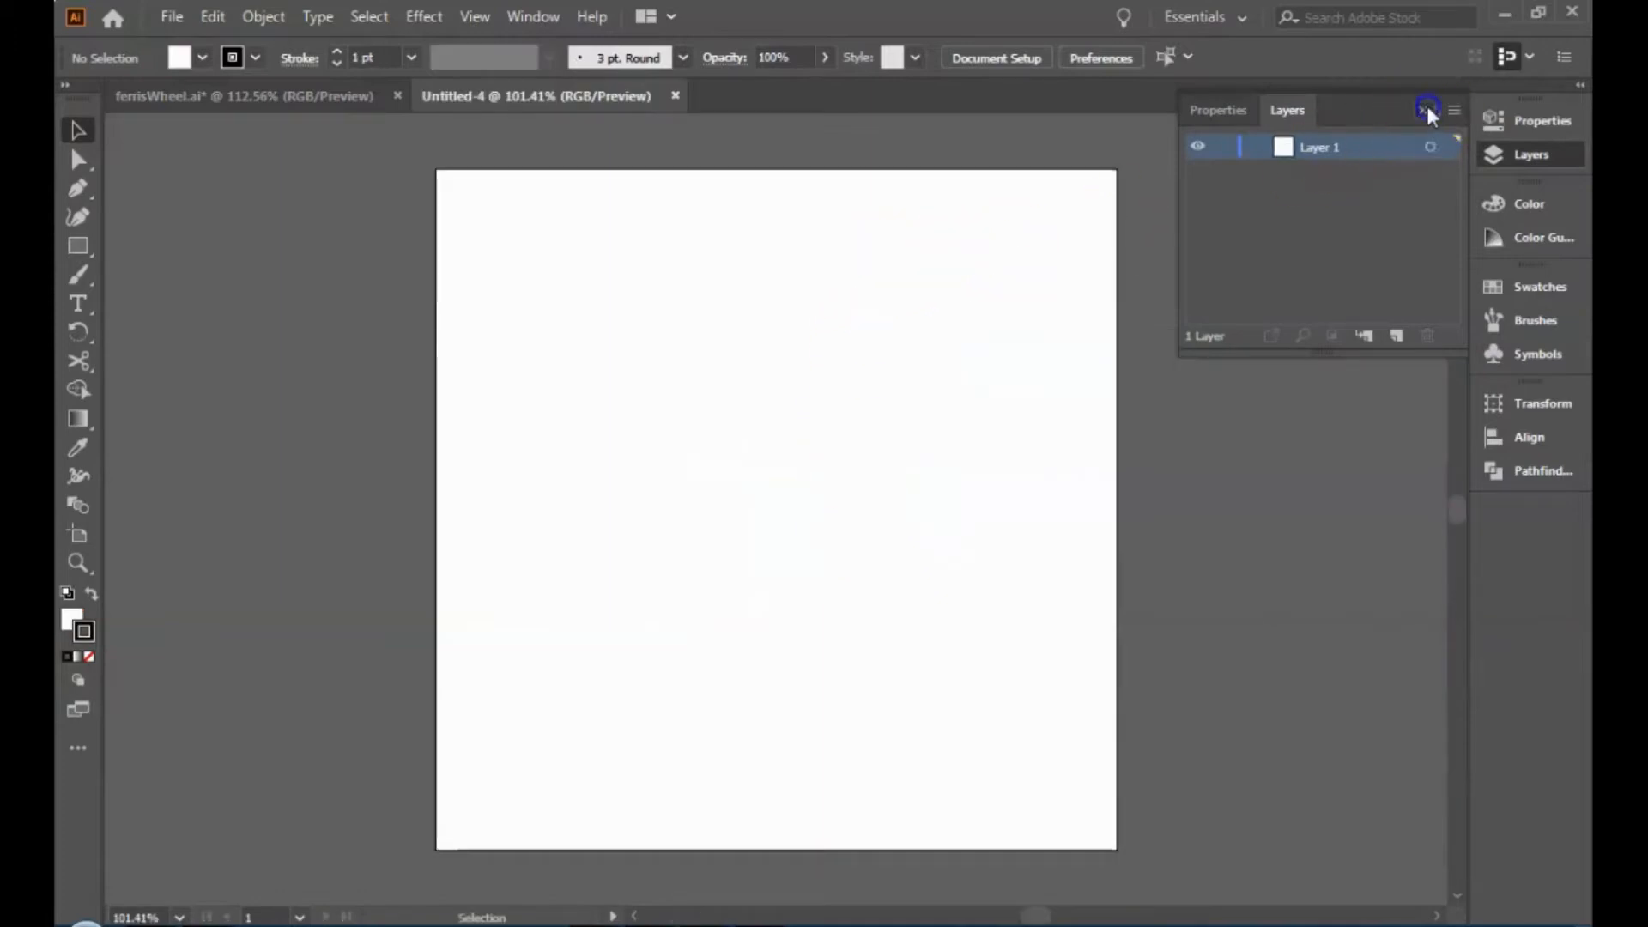
Show the document rulers and turn off both active snap options.
click(1424, 110)
click(1527, 121)
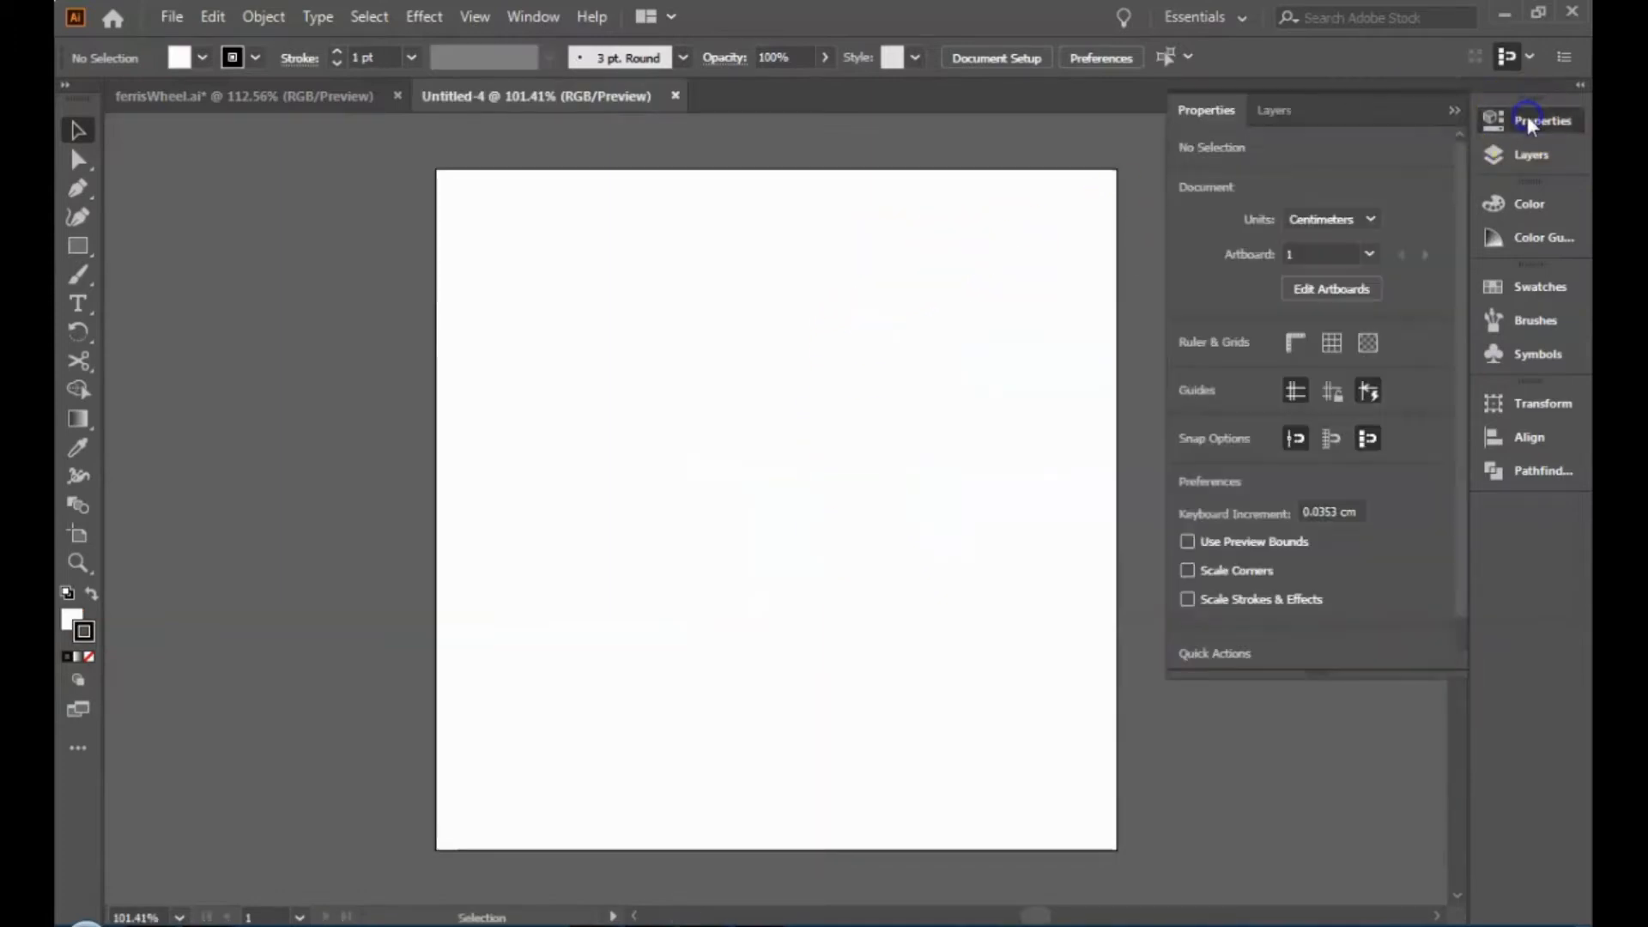
click(1298, 341)
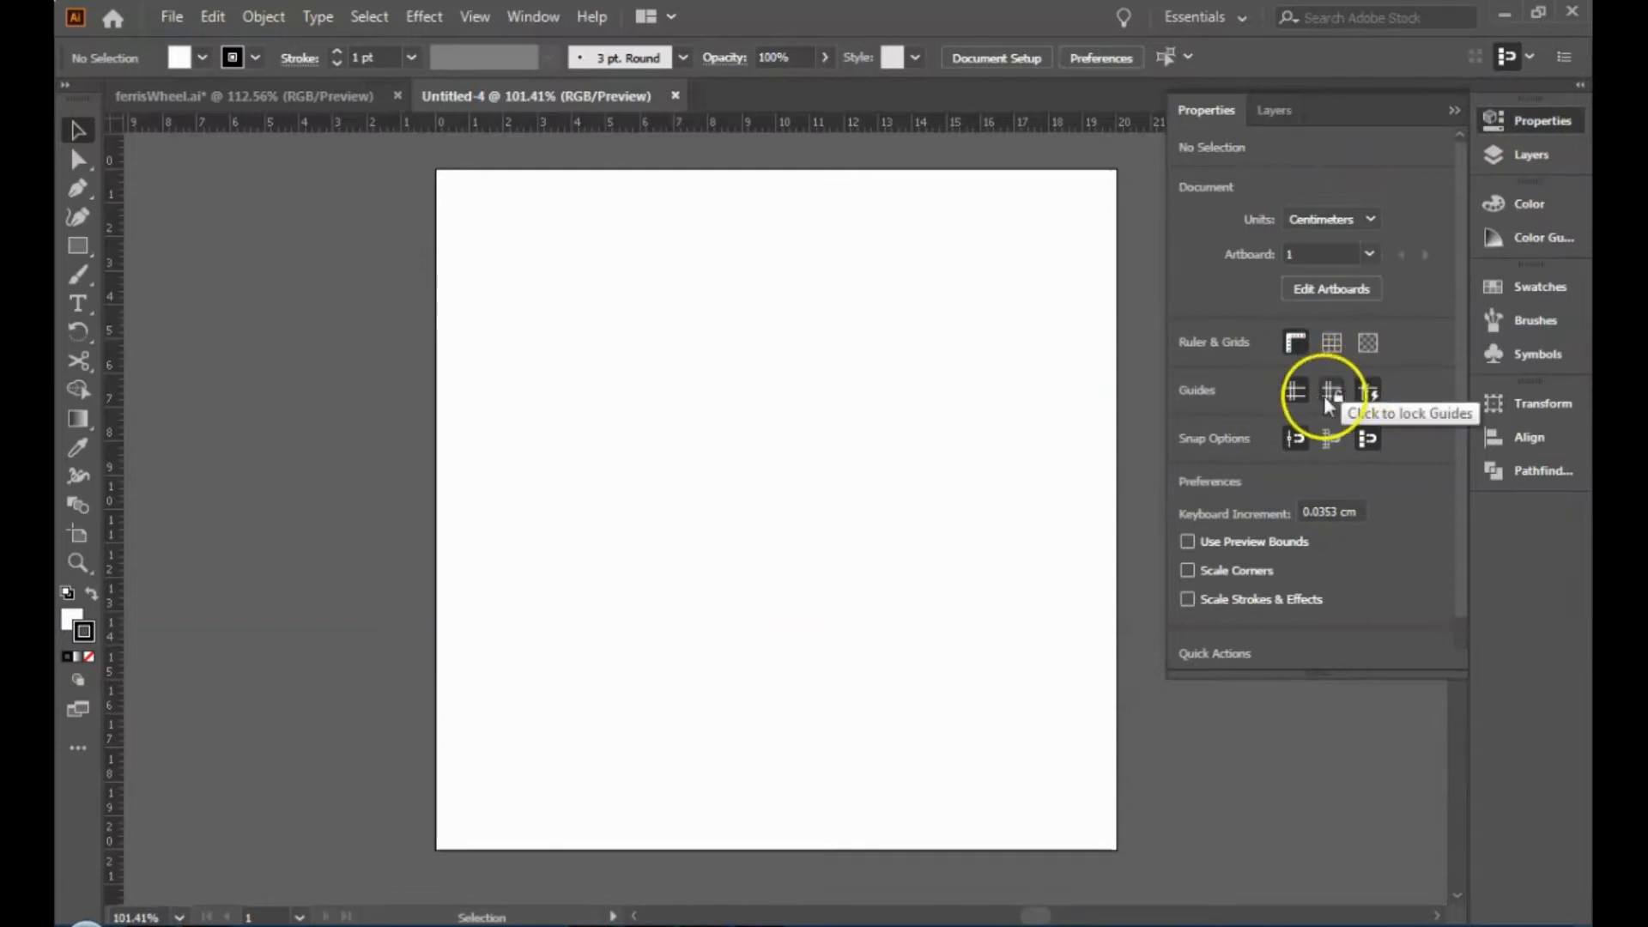
click(1296, 438)
click(1369, 440)
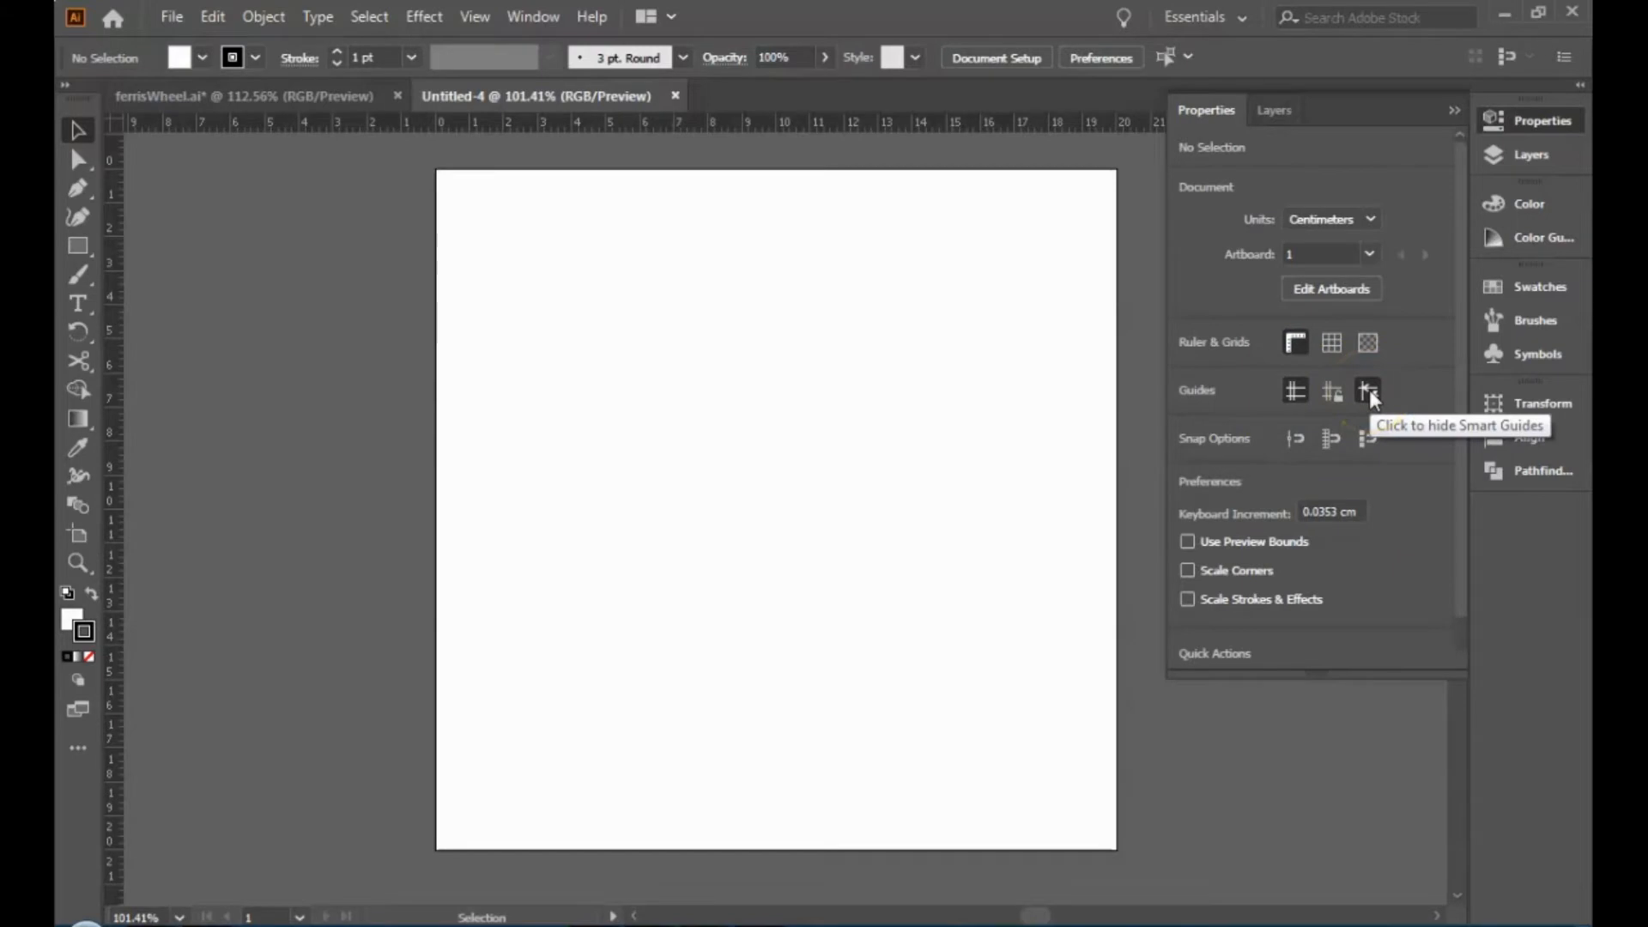
Check the ferrisWheel.ai reference, and create a six-sided polygon 2 cm wide in the upper middle of the Untitled-4 artboard.
click(276, 95)
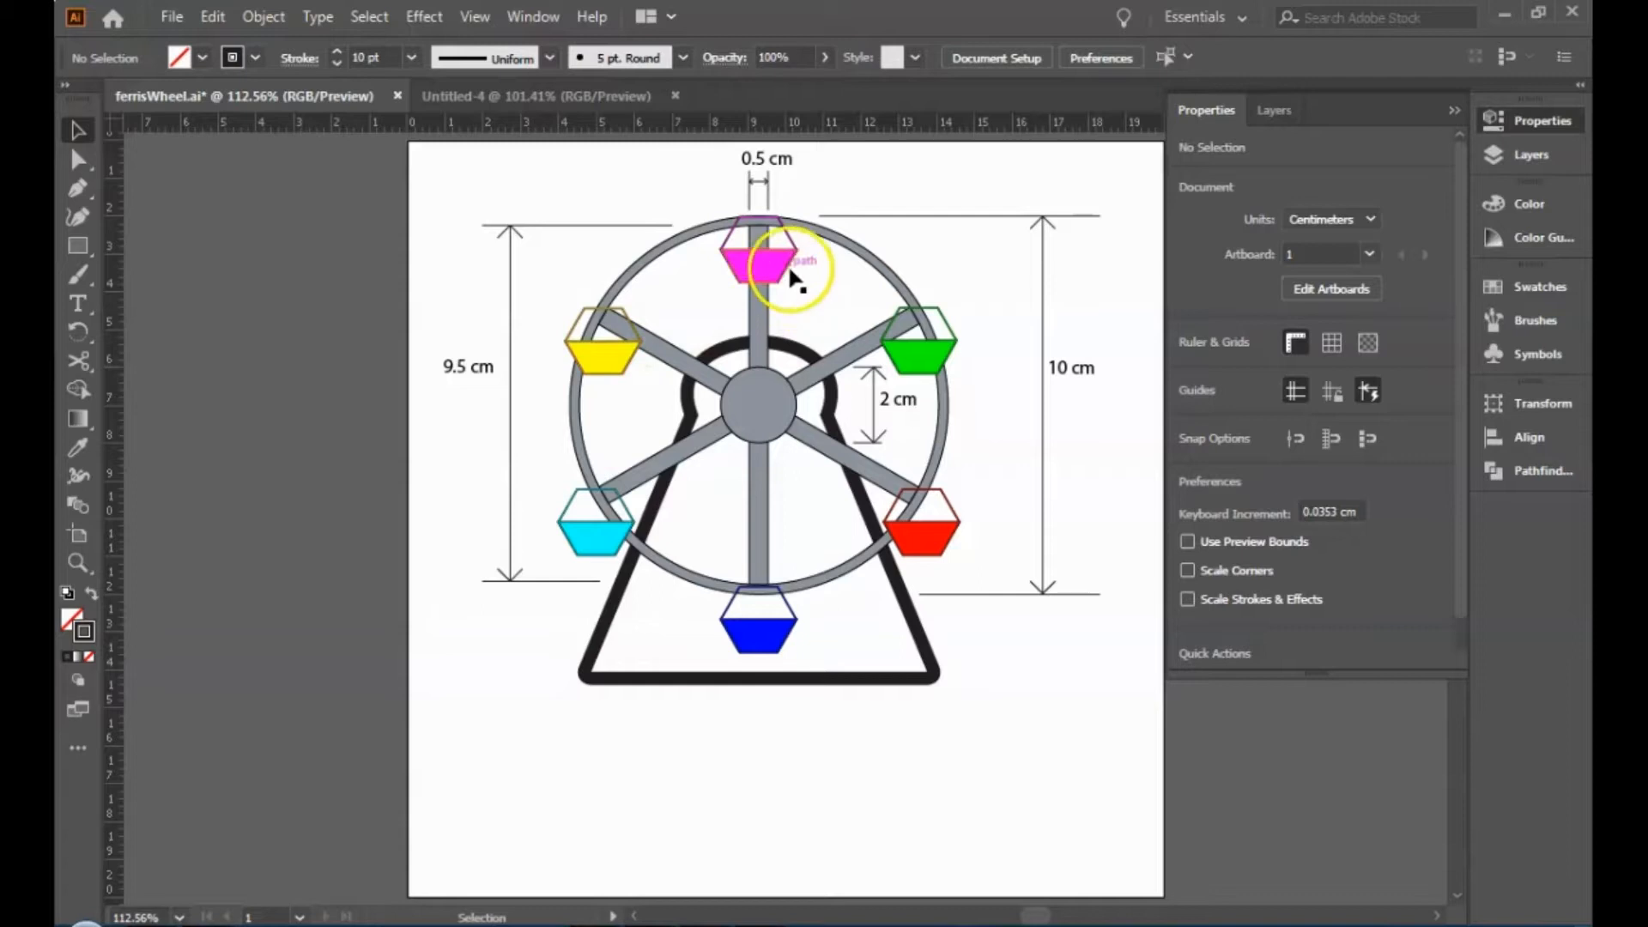
click(551, 93)
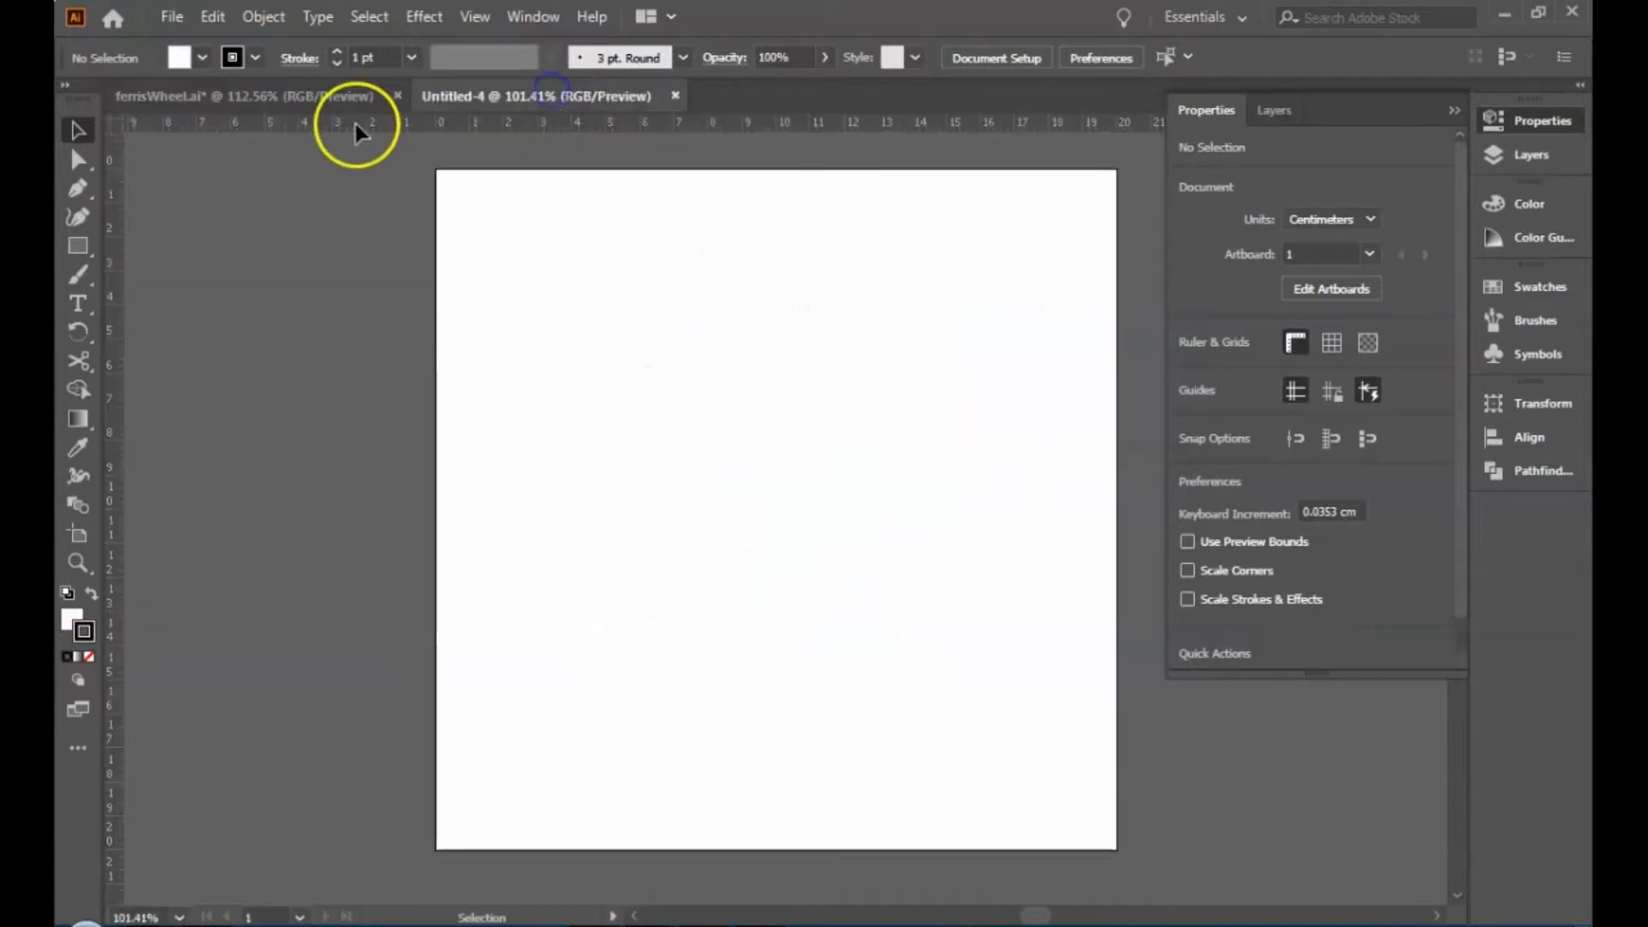
click(78, 244)
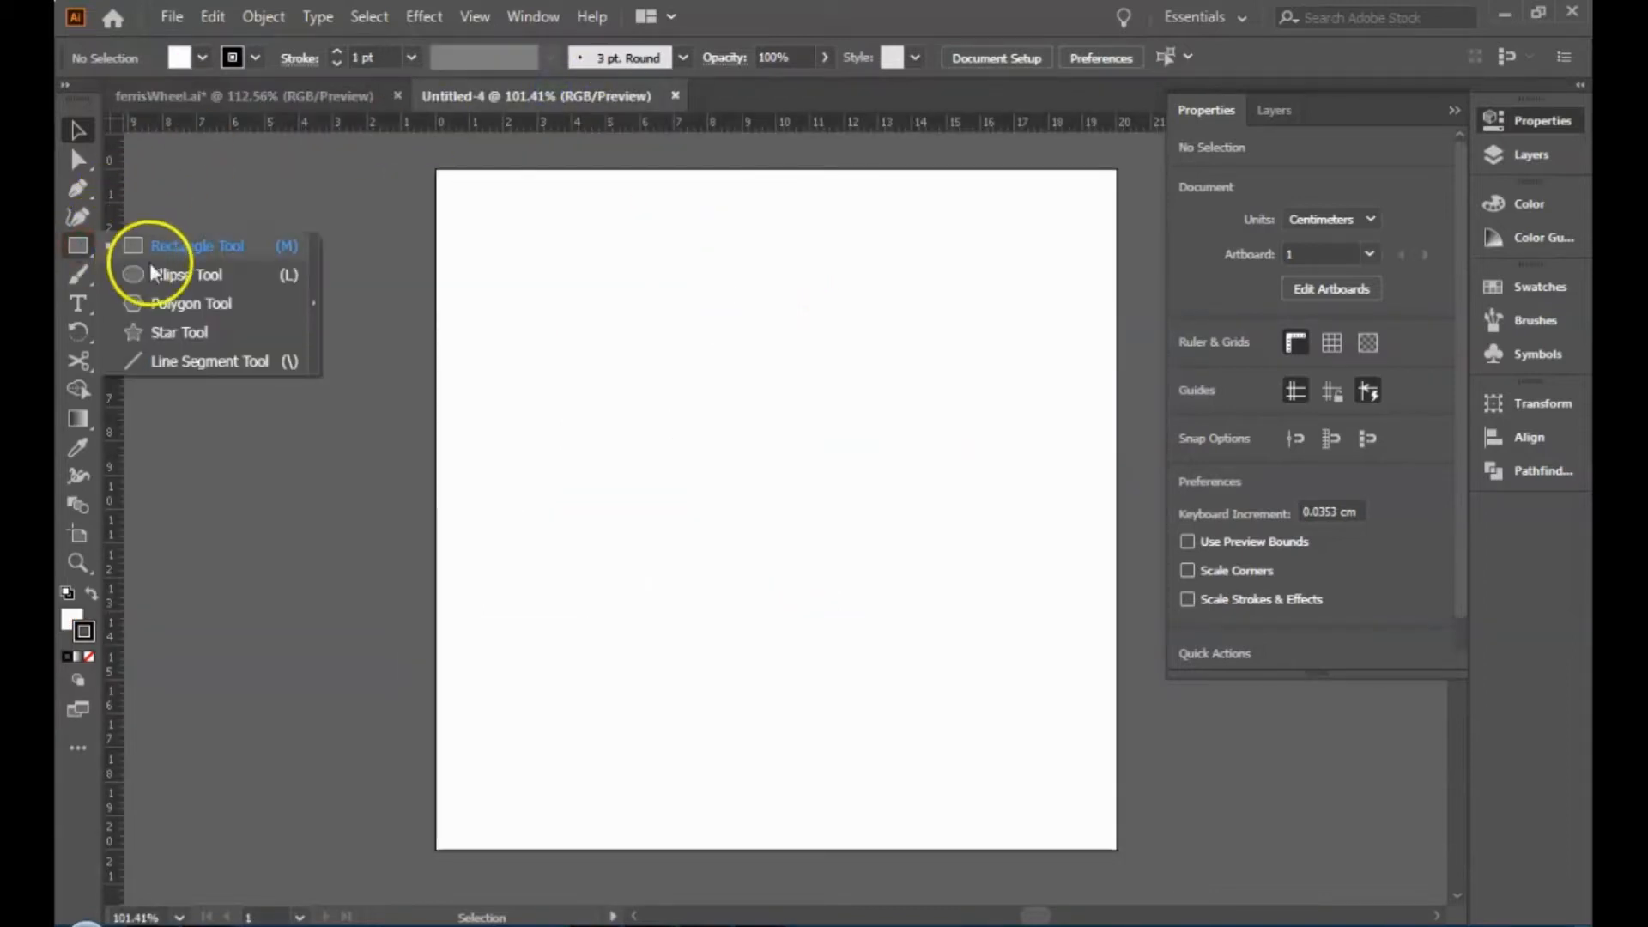
click(184, 302)
click(757, 386)
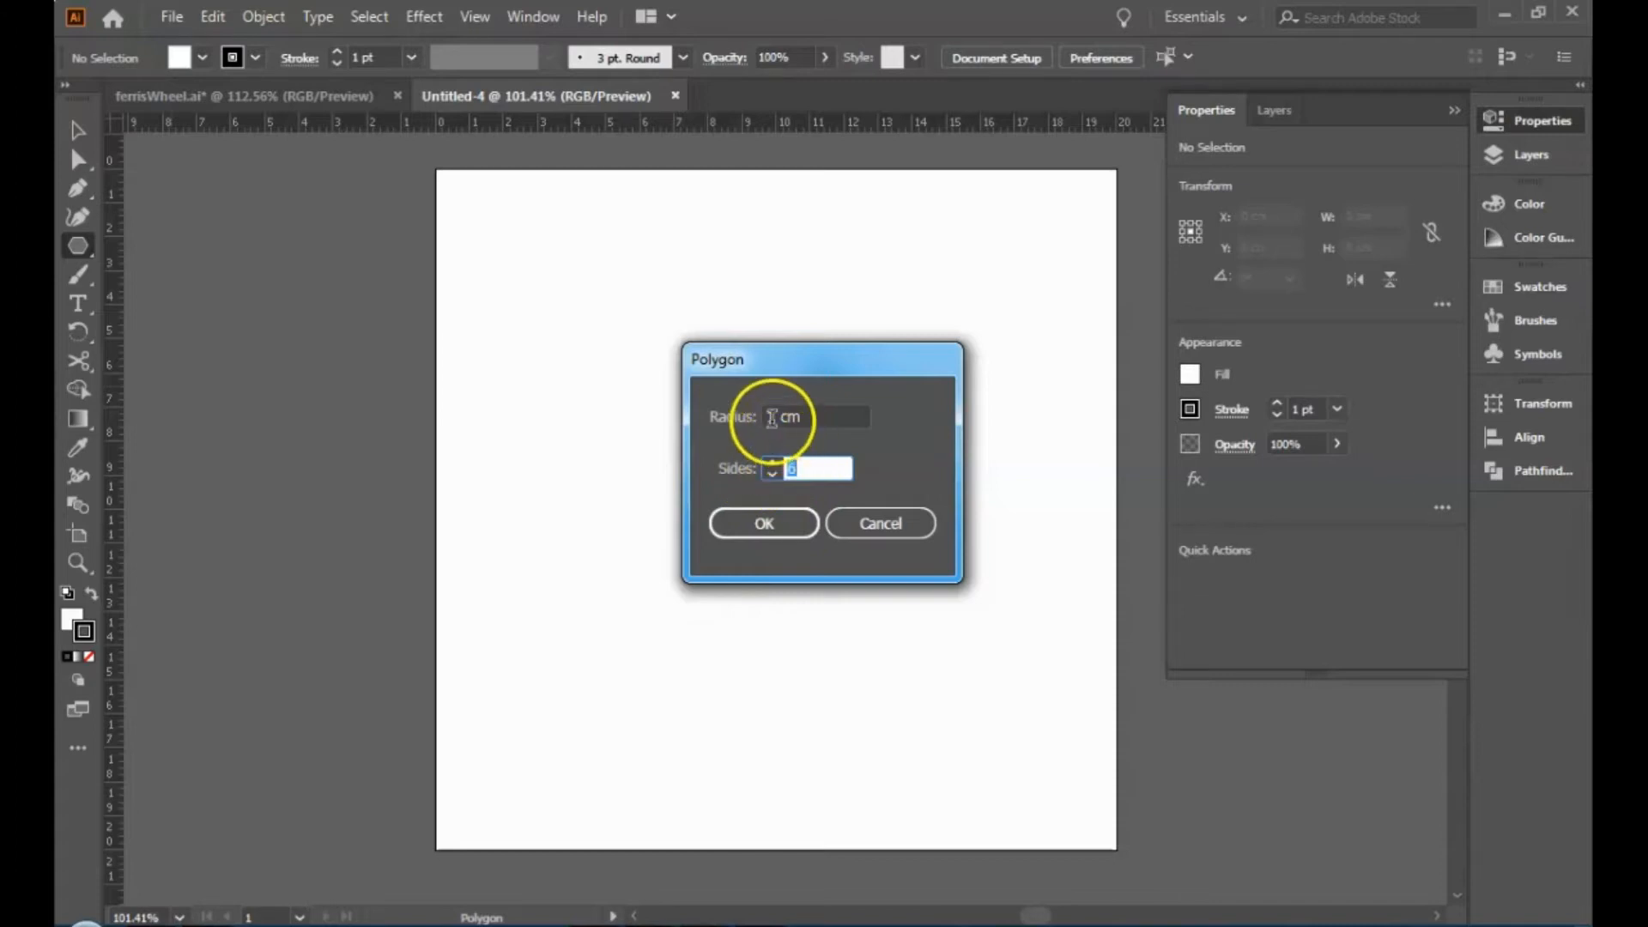
click(776, 523)
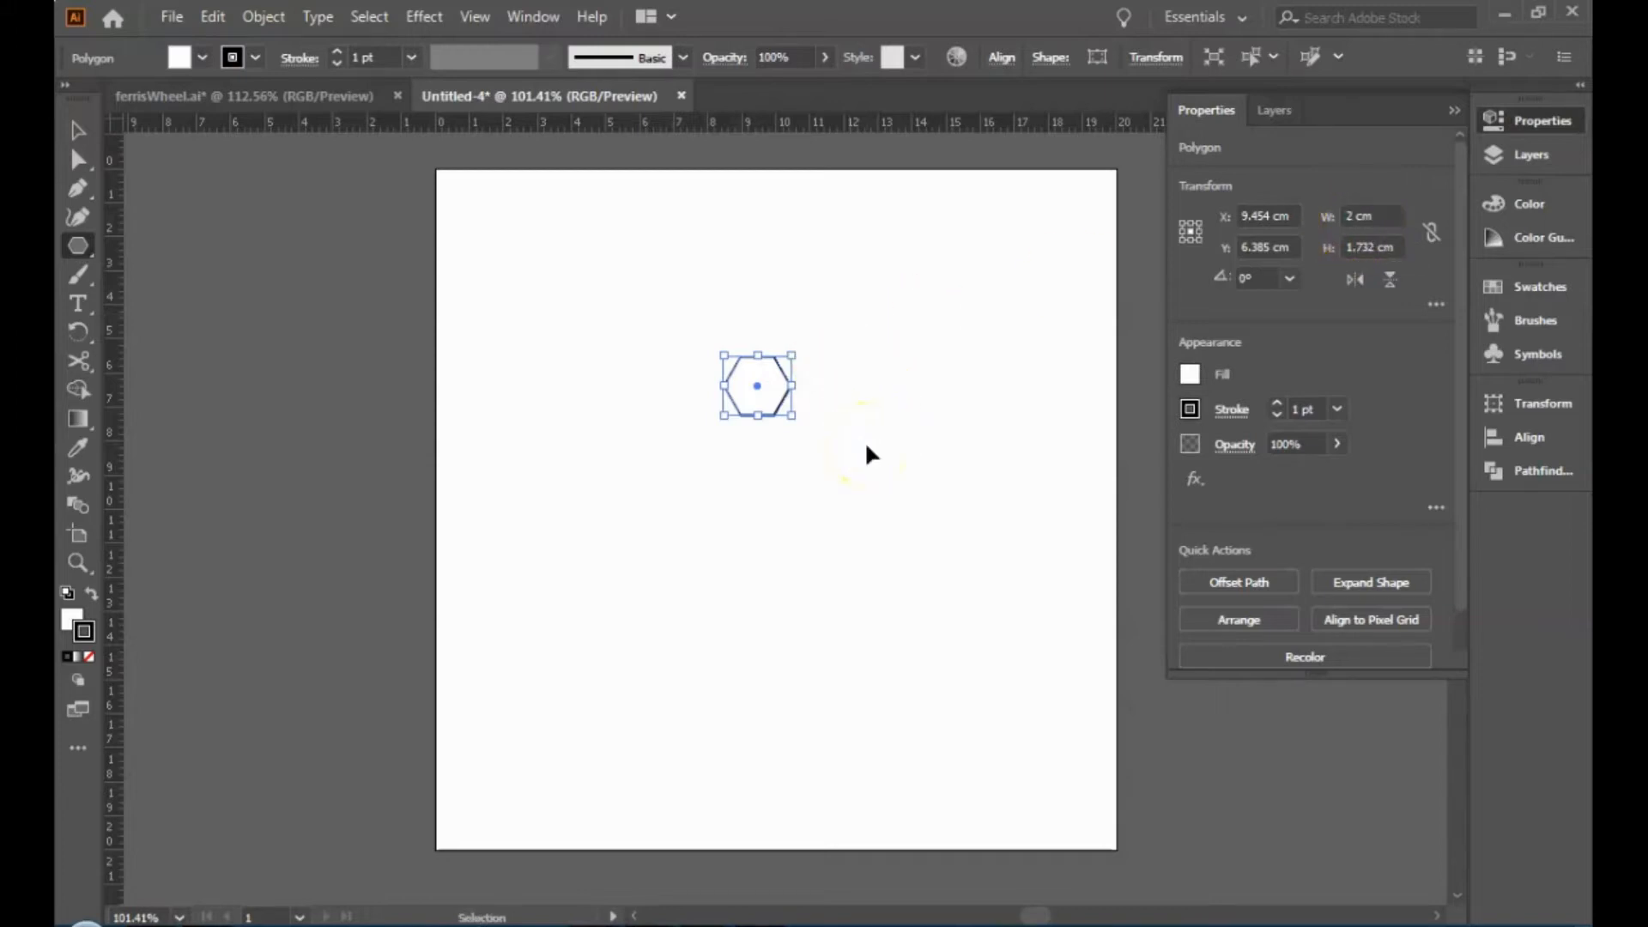
key(ctrl+plus)
key(ctrl+plus)
key(ctrl+plus)
key(ctrl+plus)
key(ctrl+plus)
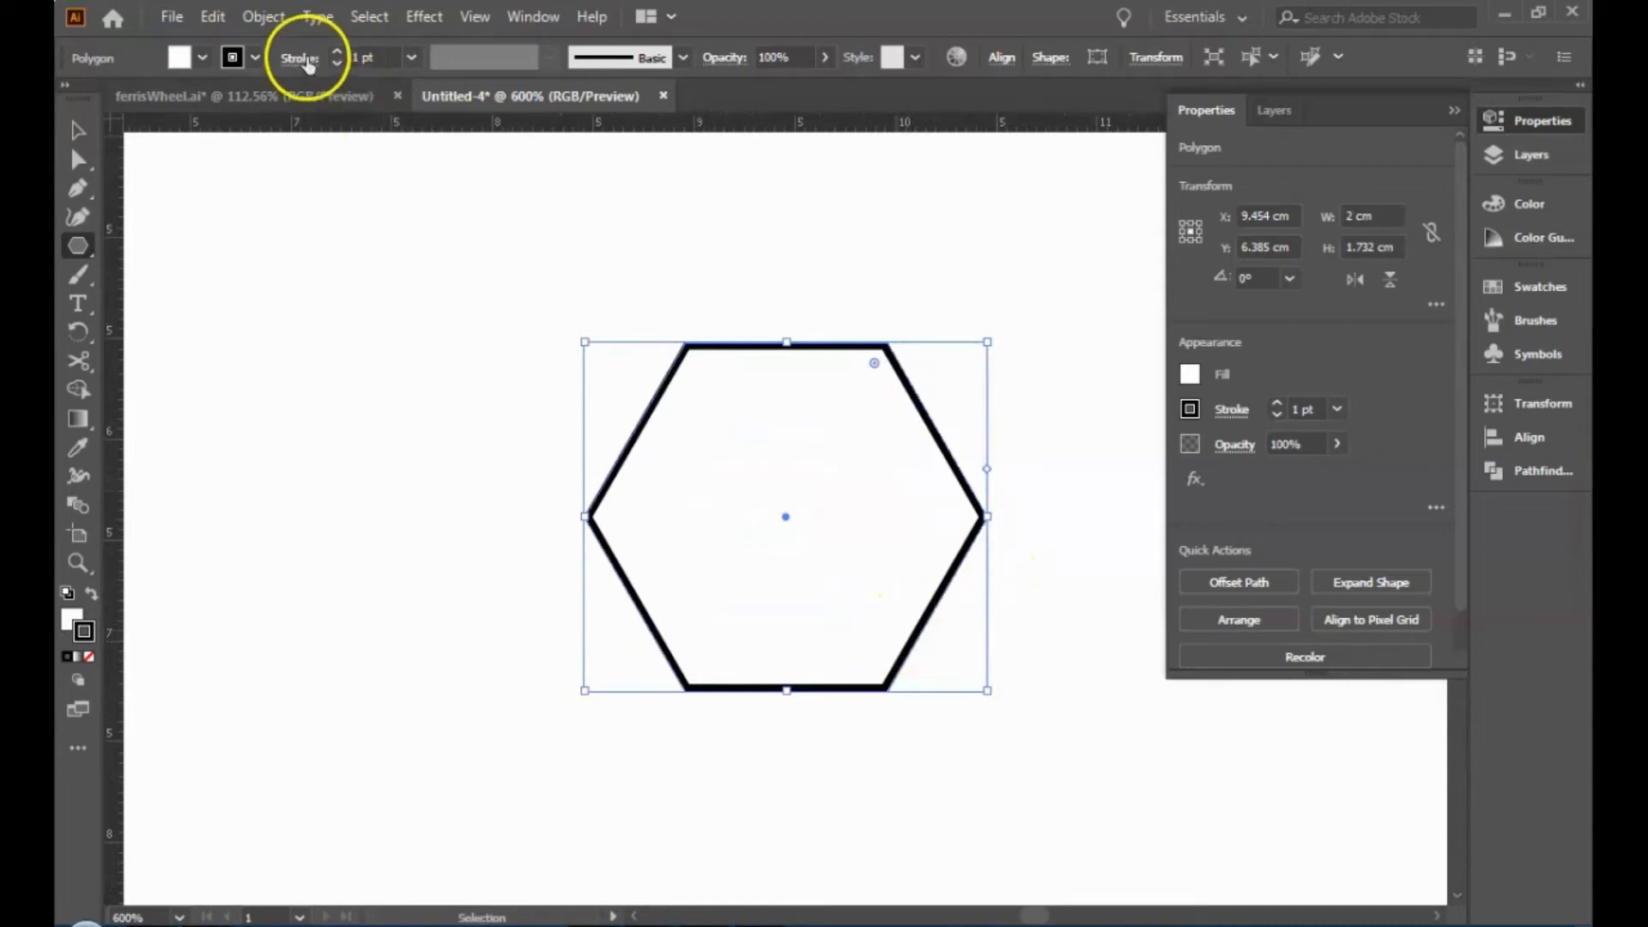
Switch to Adobe Acrobat Reader and examine the gondola outline and colour requirements in PACTICAL_TEST_ACIT40_JAN20.pdf.
click(701, 908)
scroll(577, 577, up, 20)
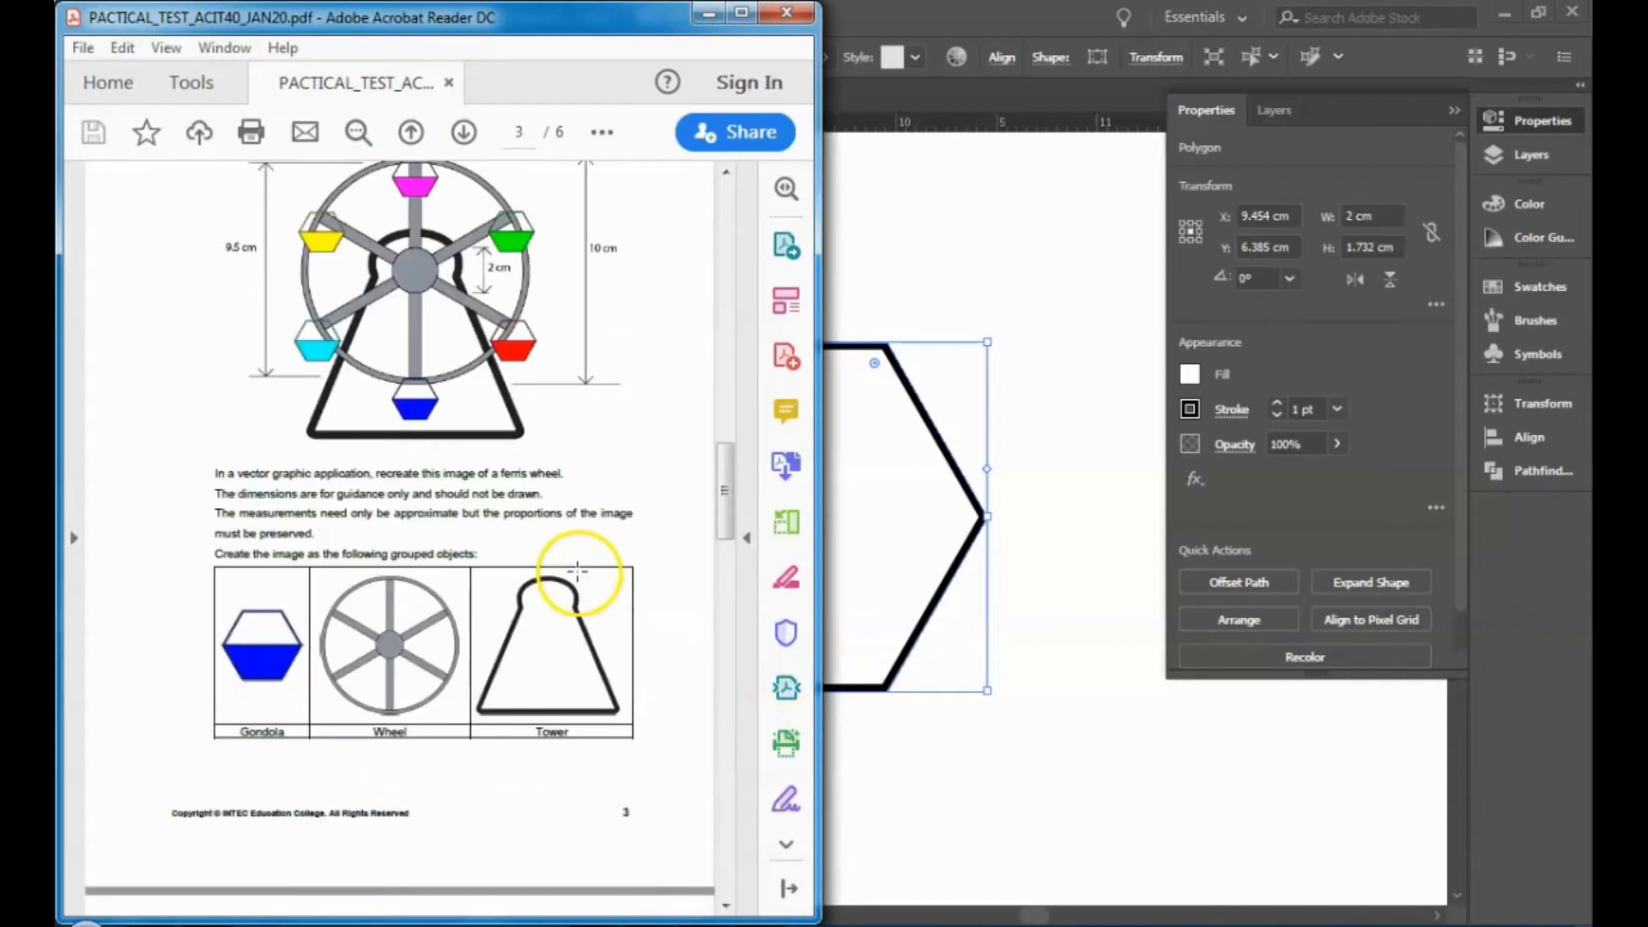
scroll(577, 571, down, 5)
scroll(575, 571, up, 12)
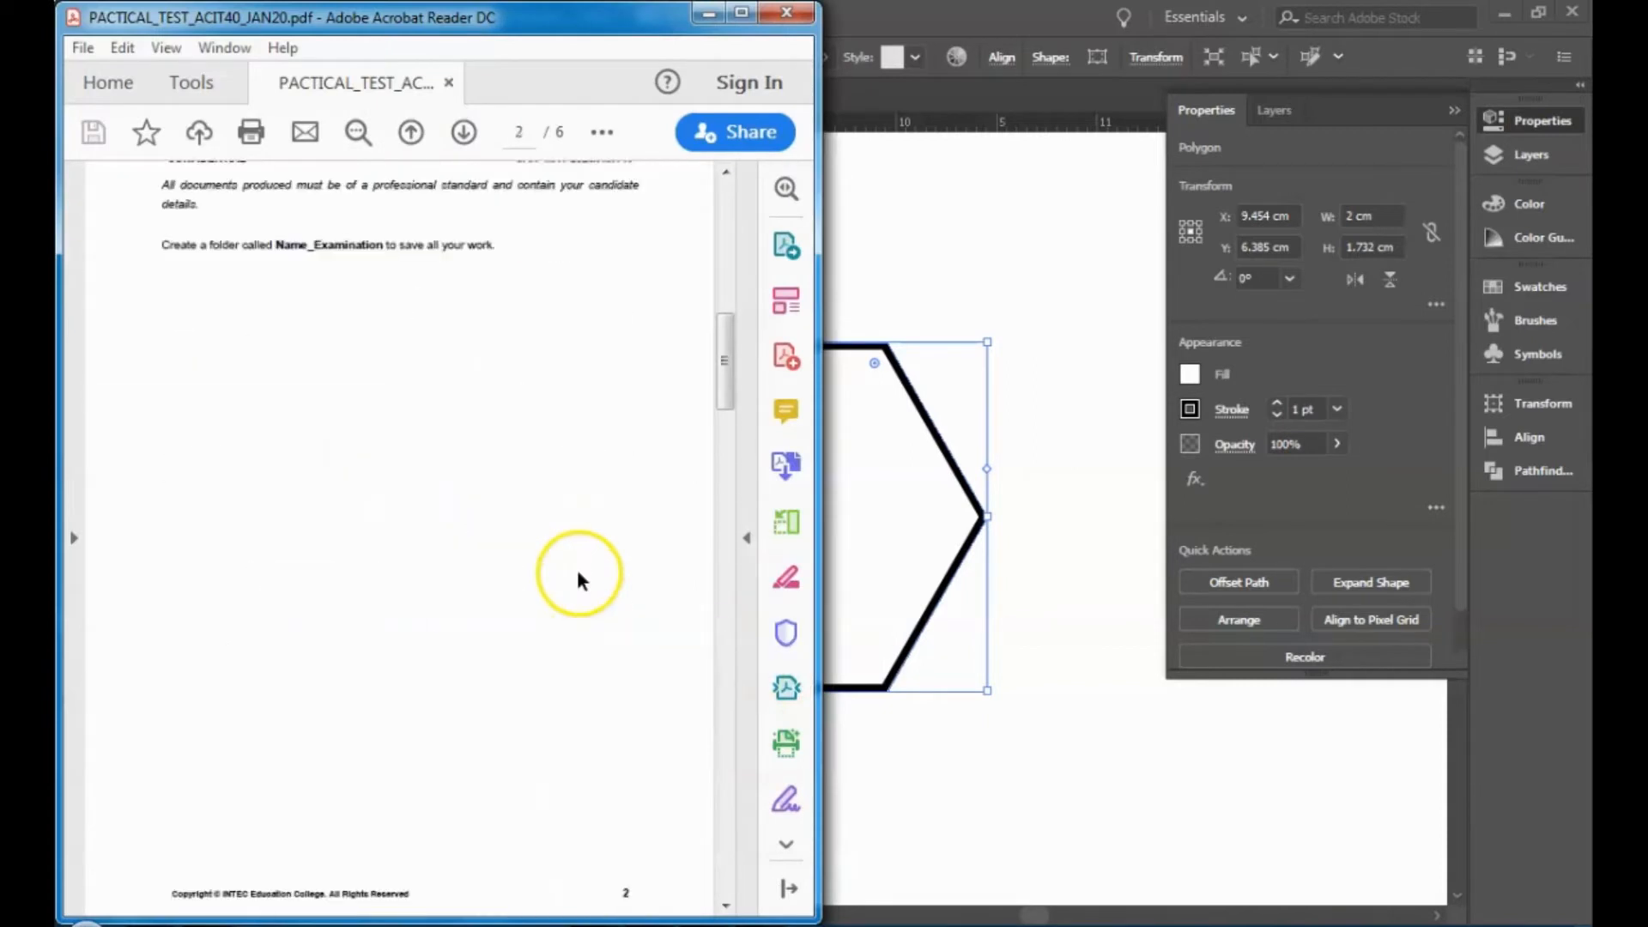
scroll(577, 575, down, 20)
scroll(577, 575, up, 6)
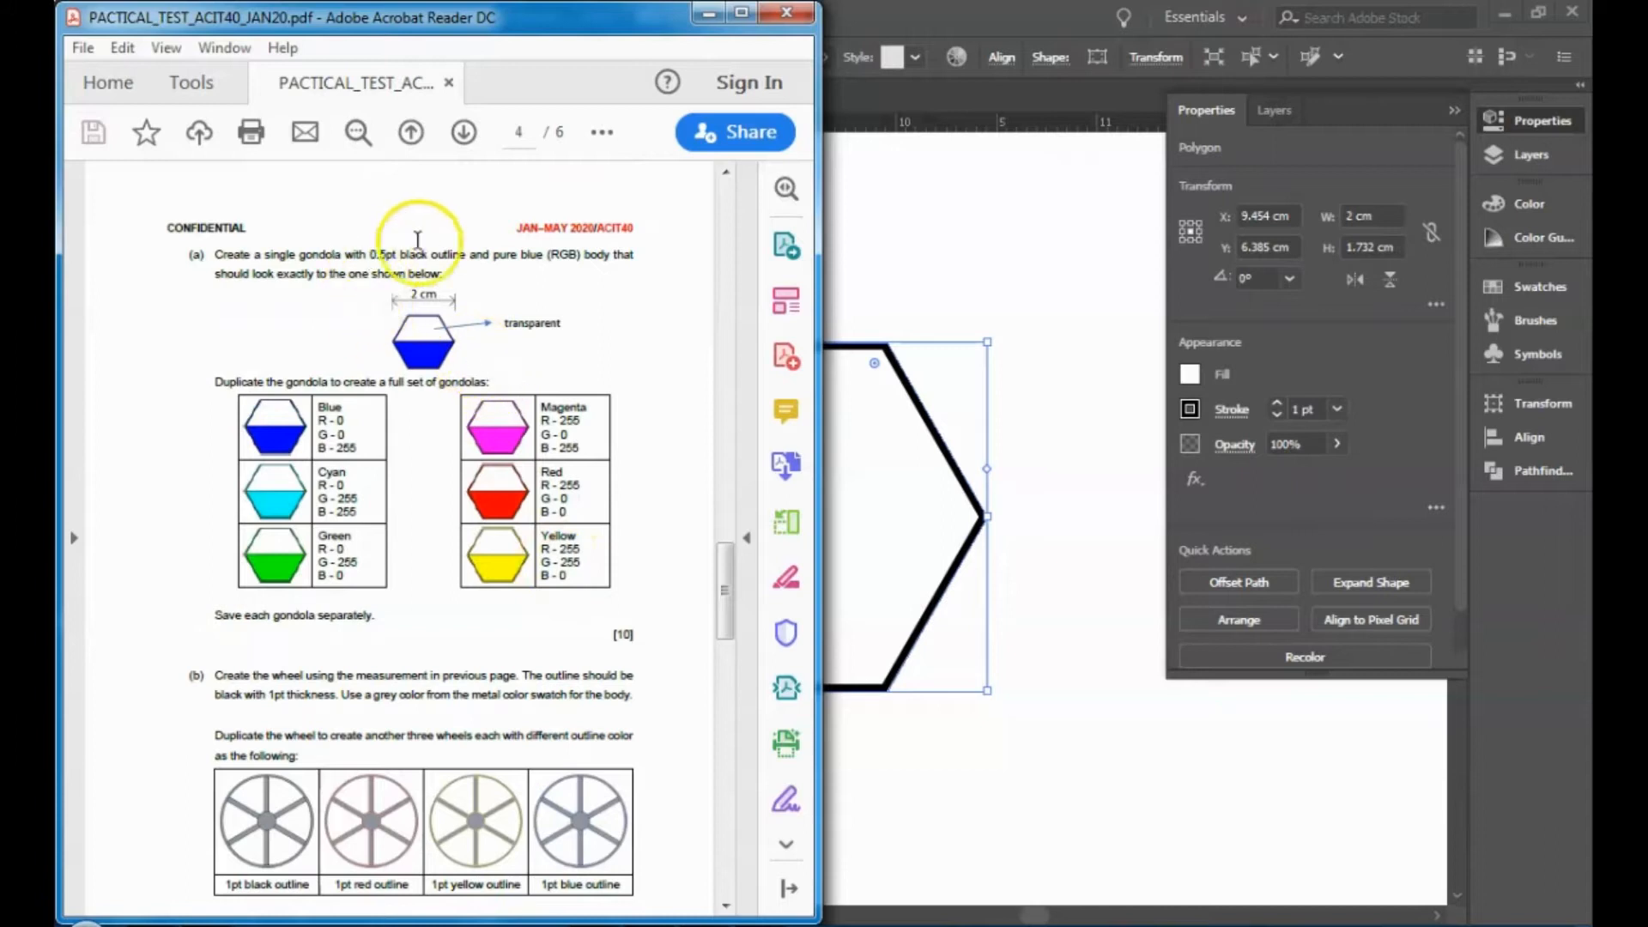
click(709, 13)
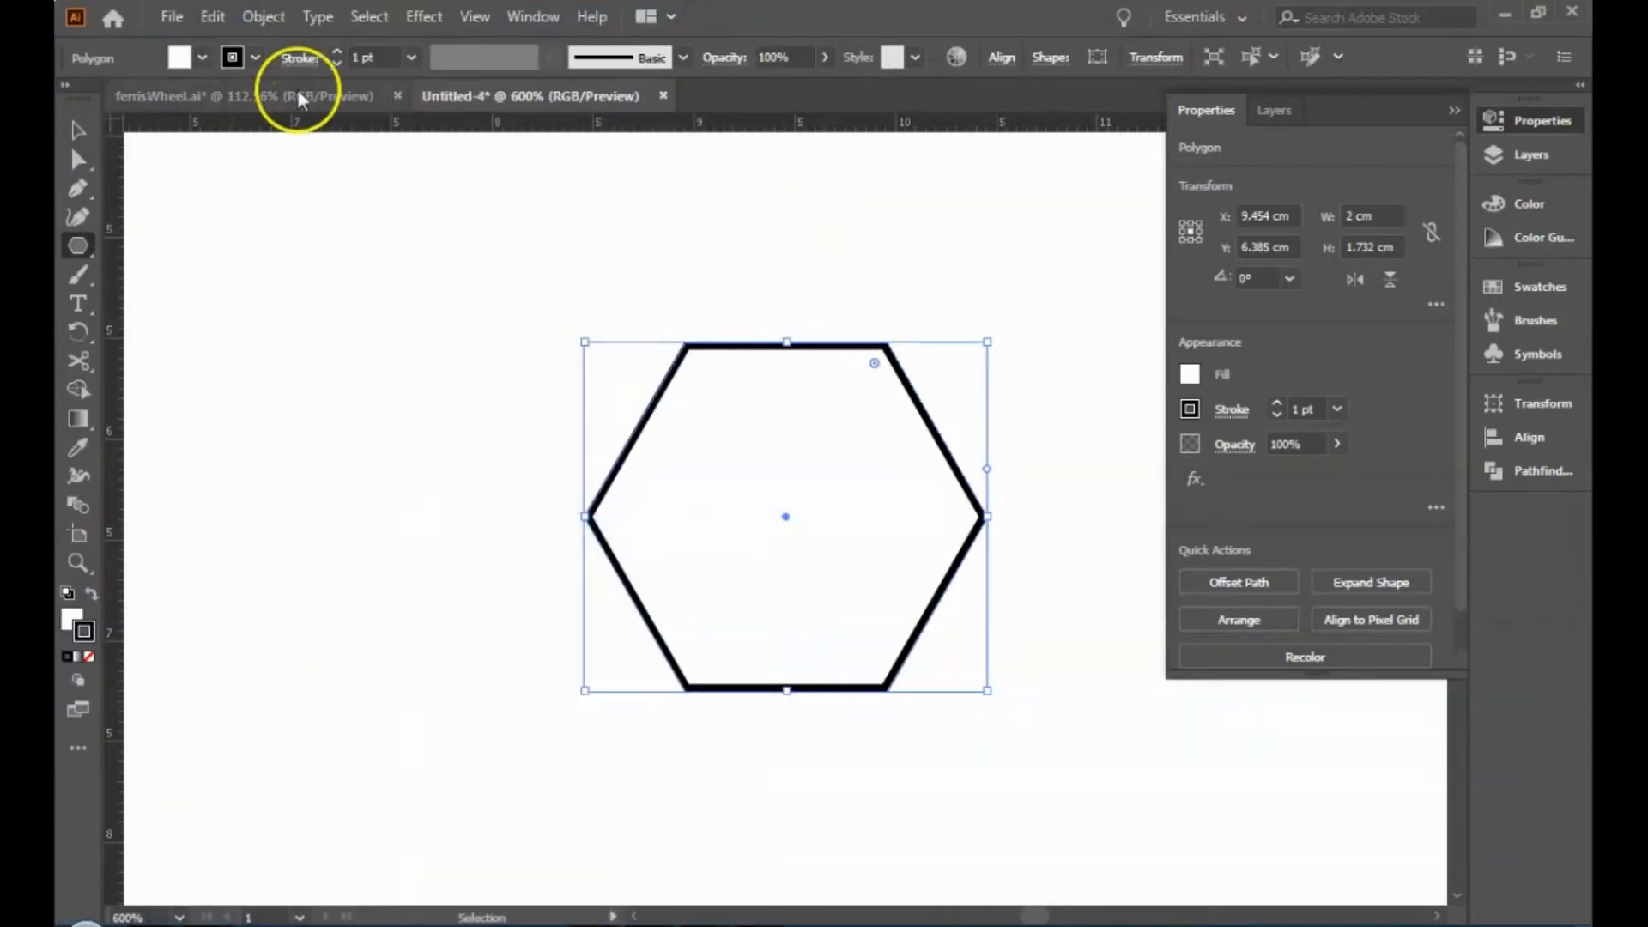
Set the hexagon's stroke weight to 0.5 pt.
click(411, 57)
click(439, 110)
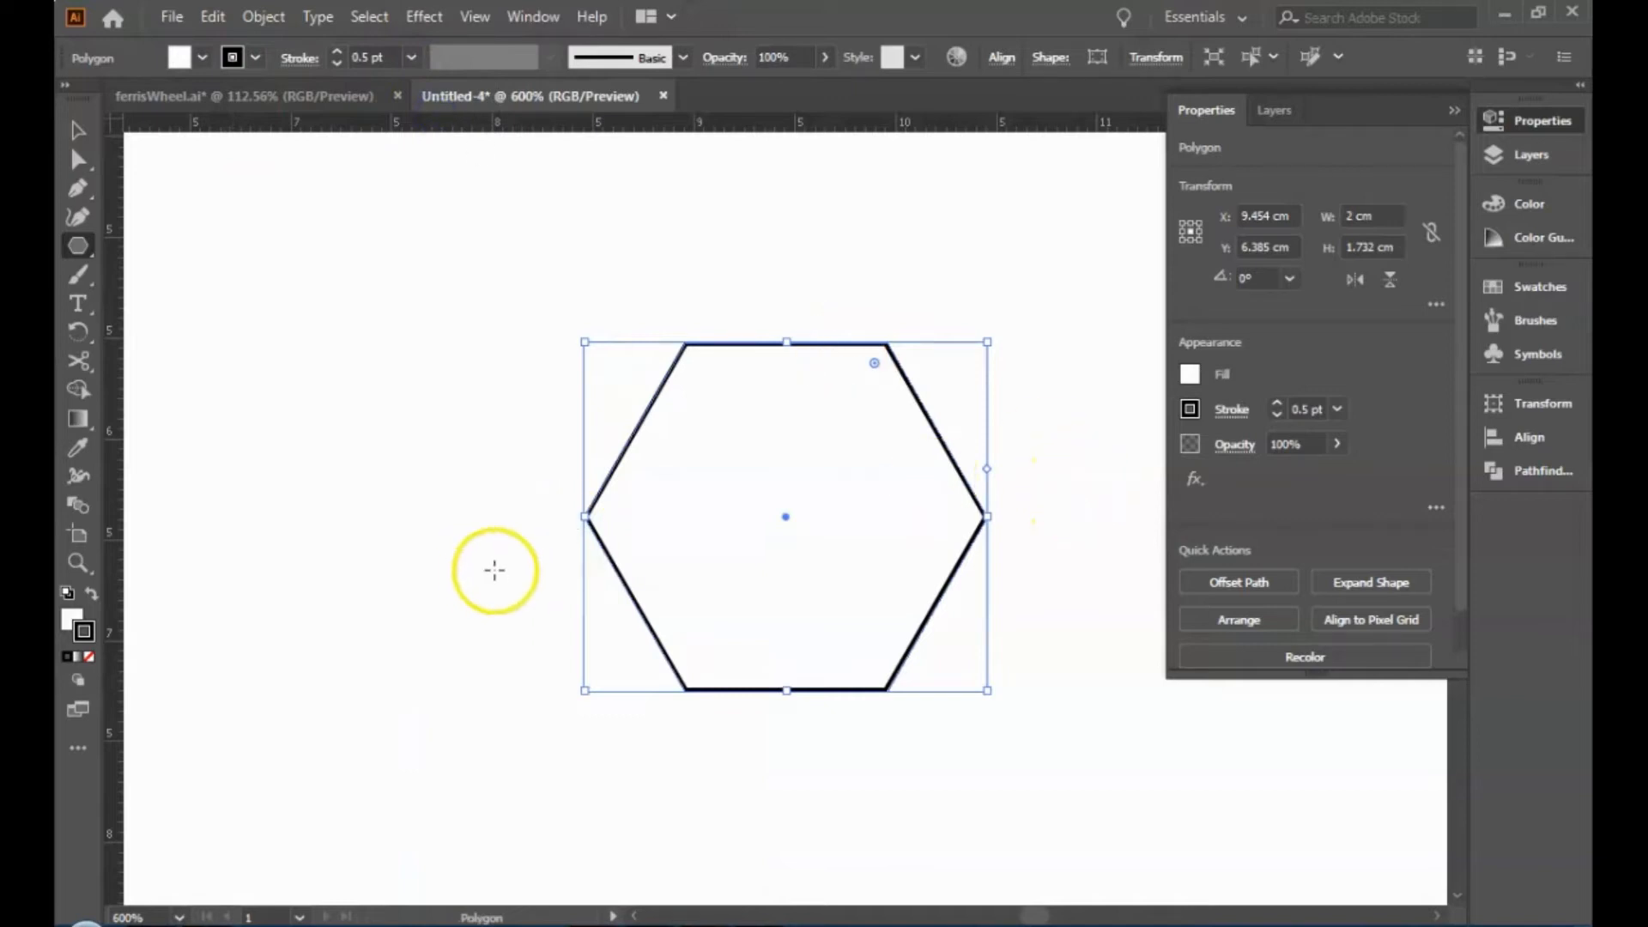
click(78, 129)
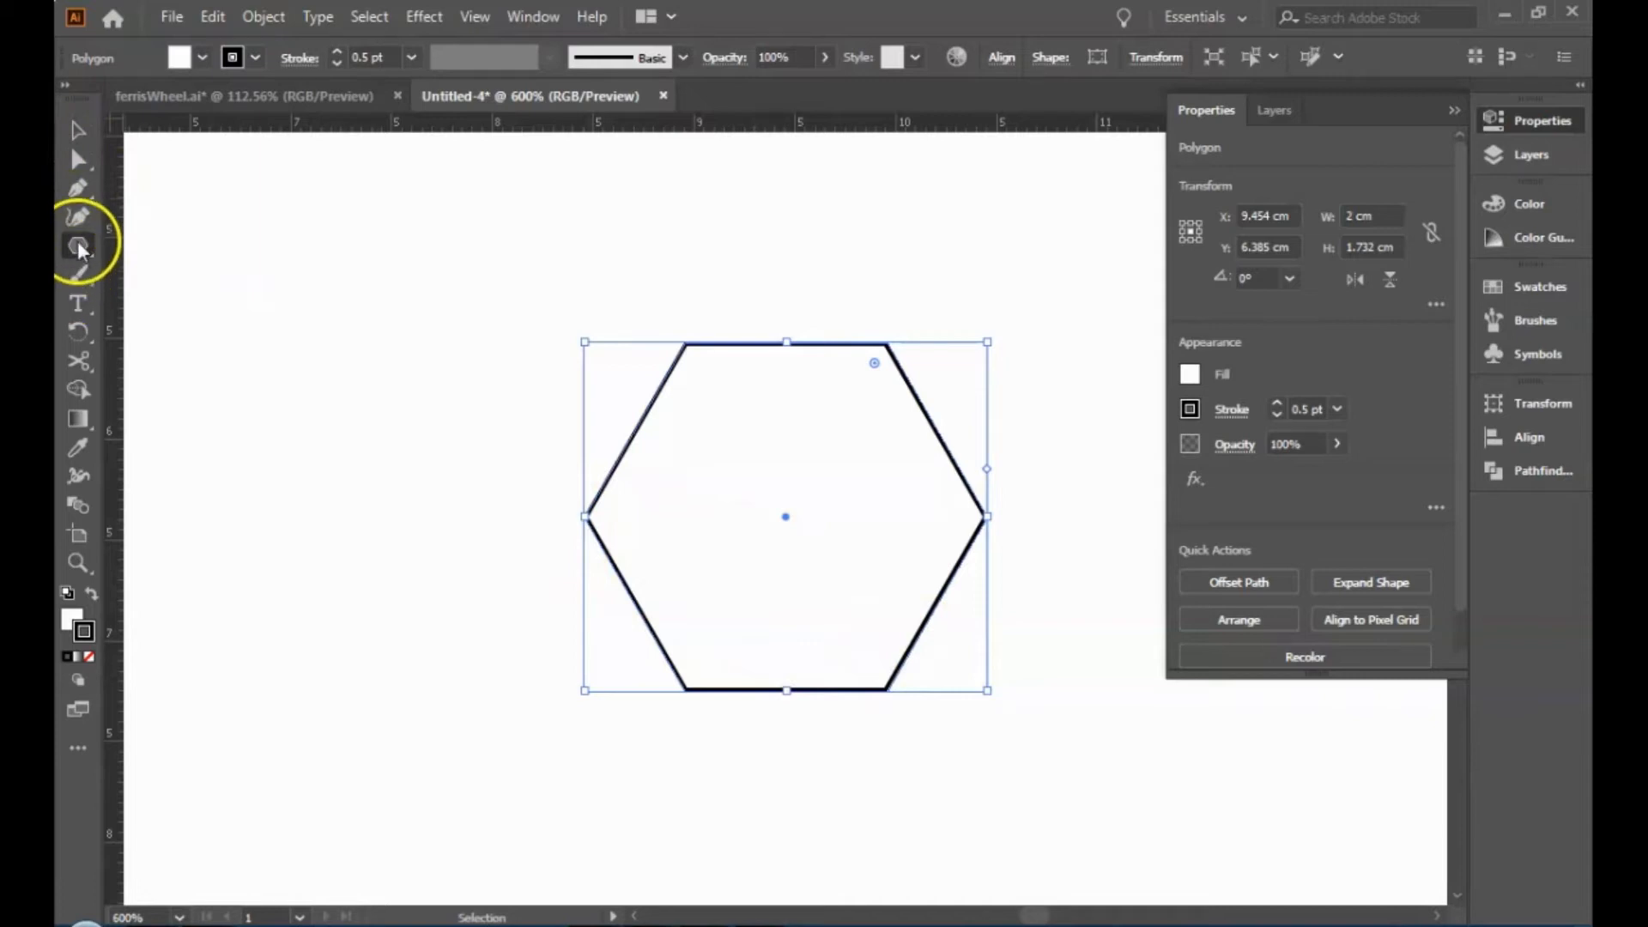
click(78, 189)
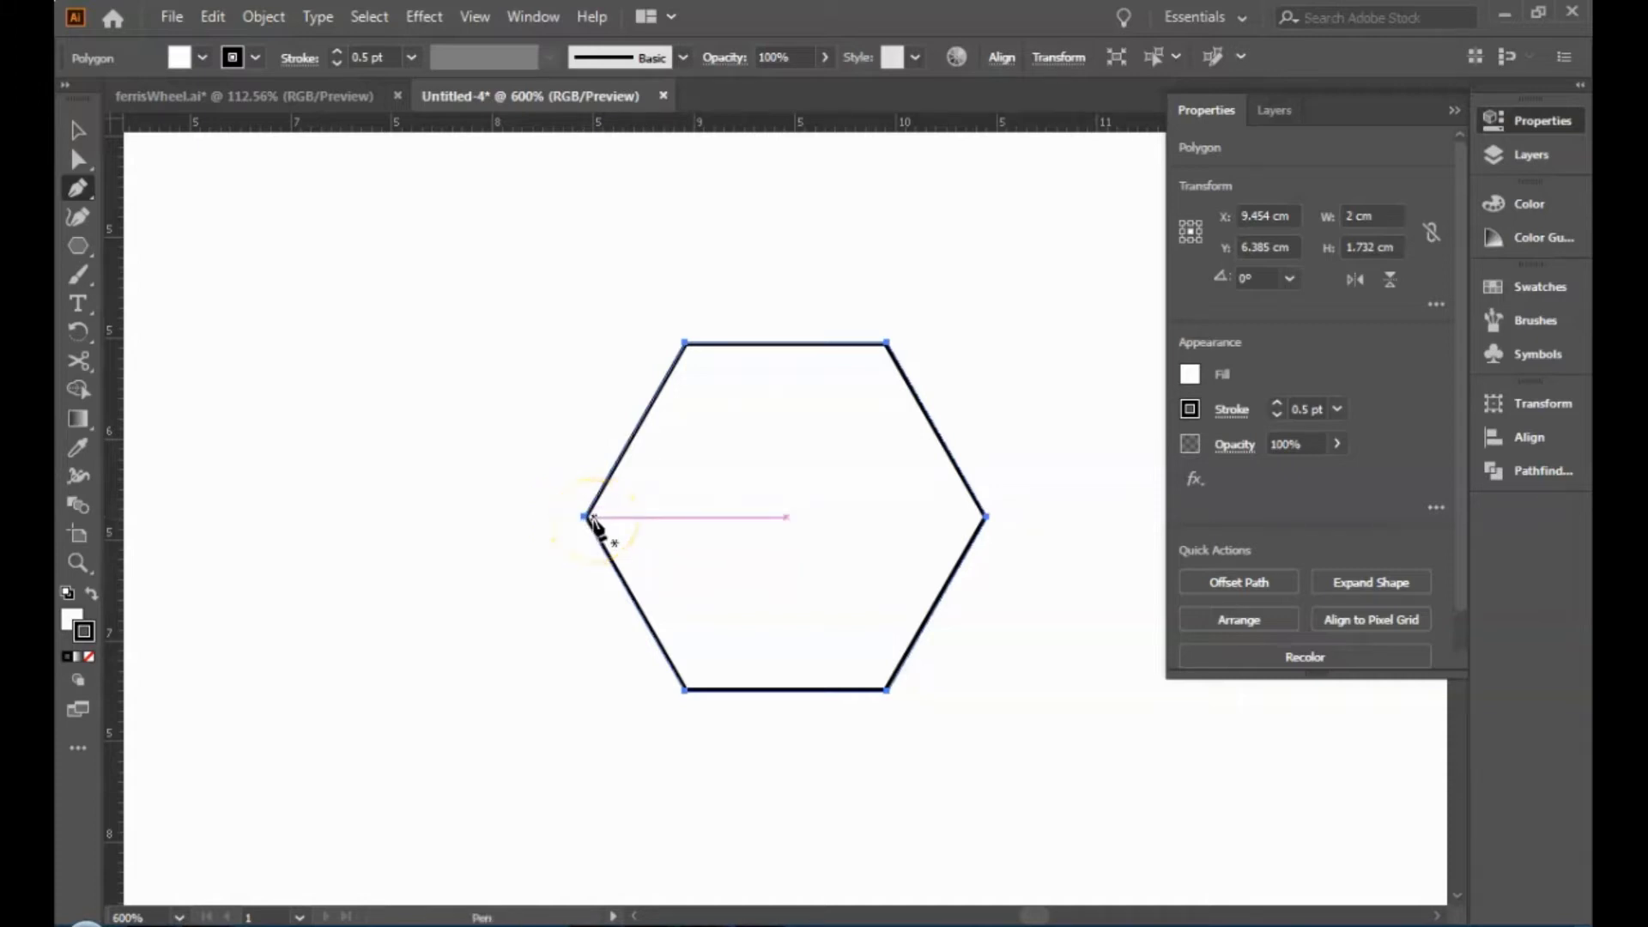
click(583, 518)
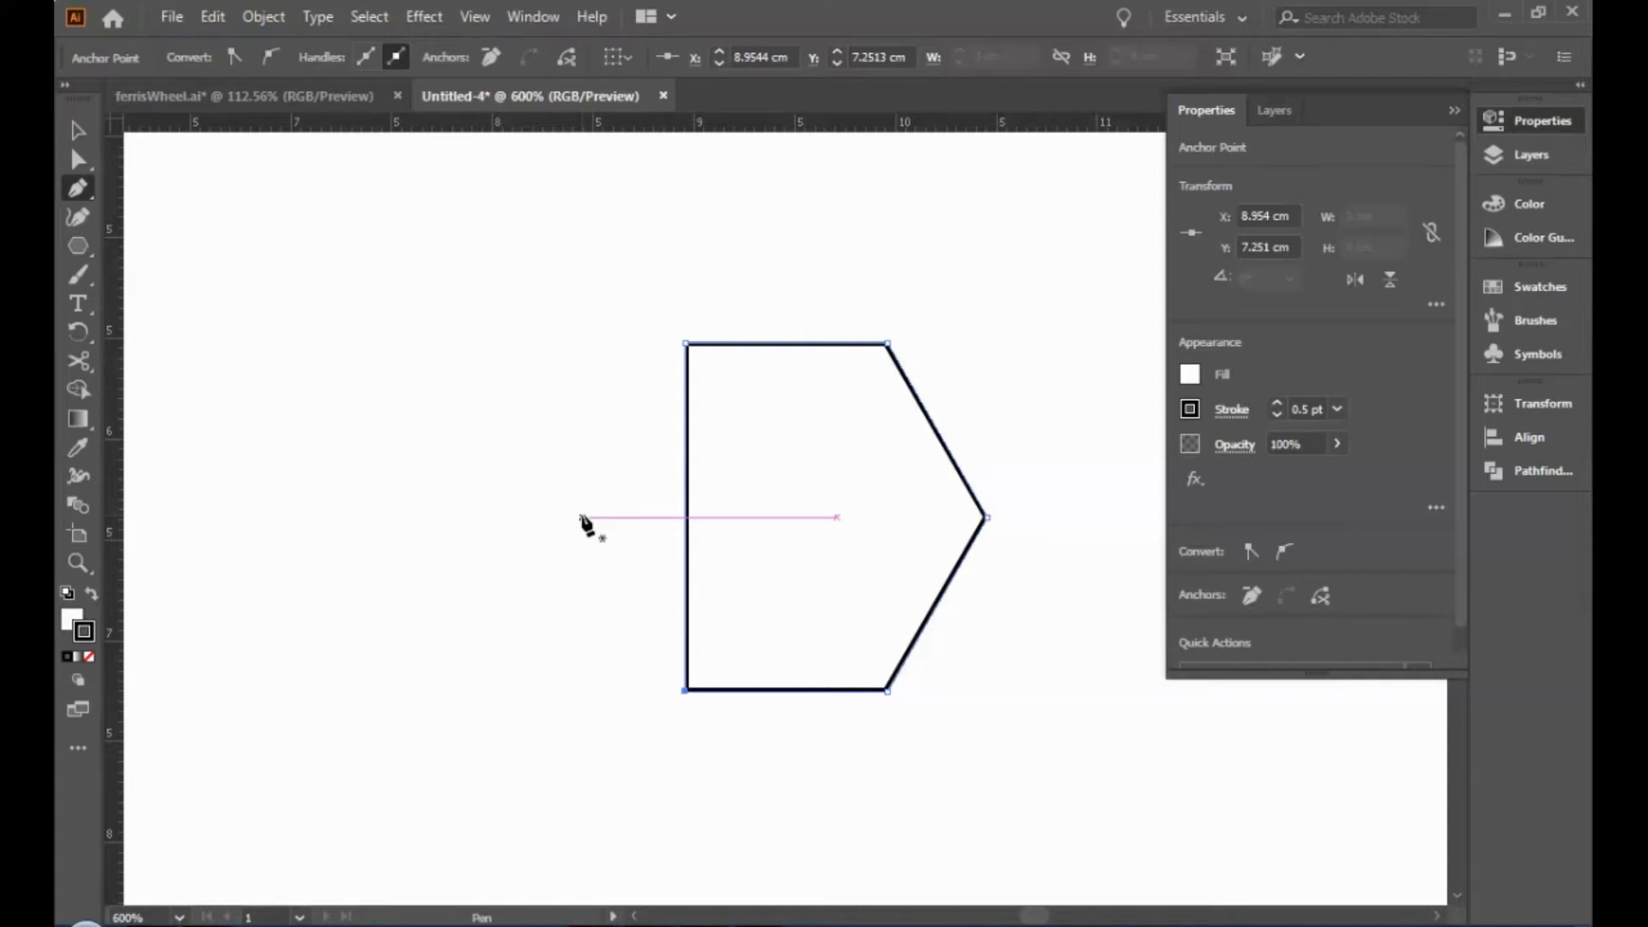
key(ctrl+z)
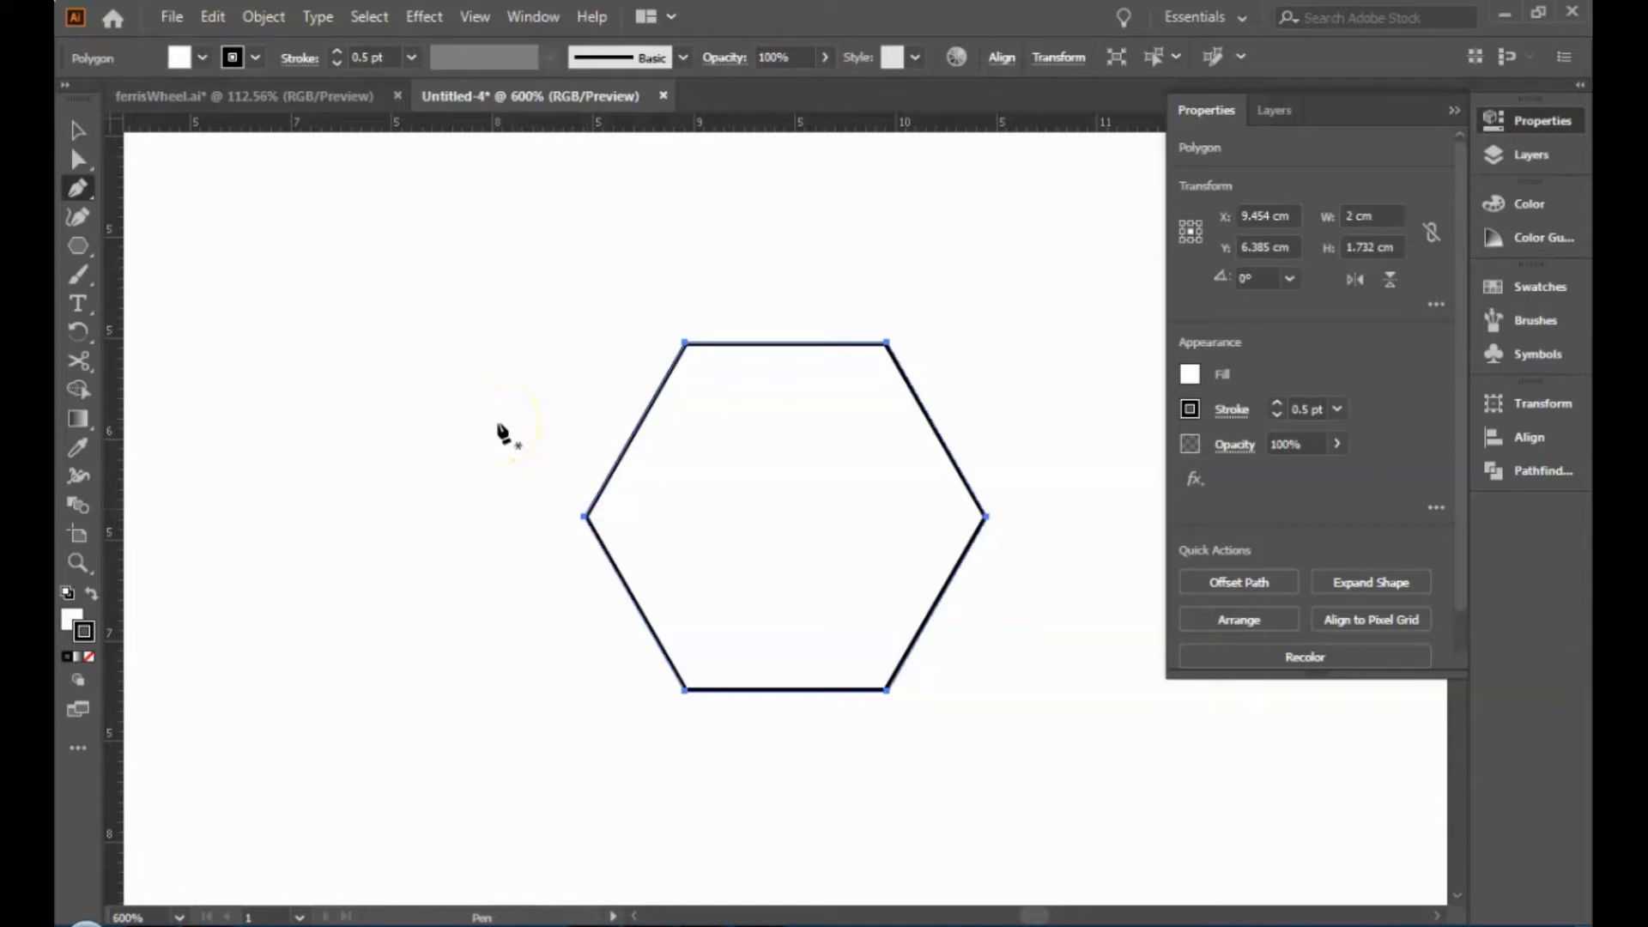
key(v)
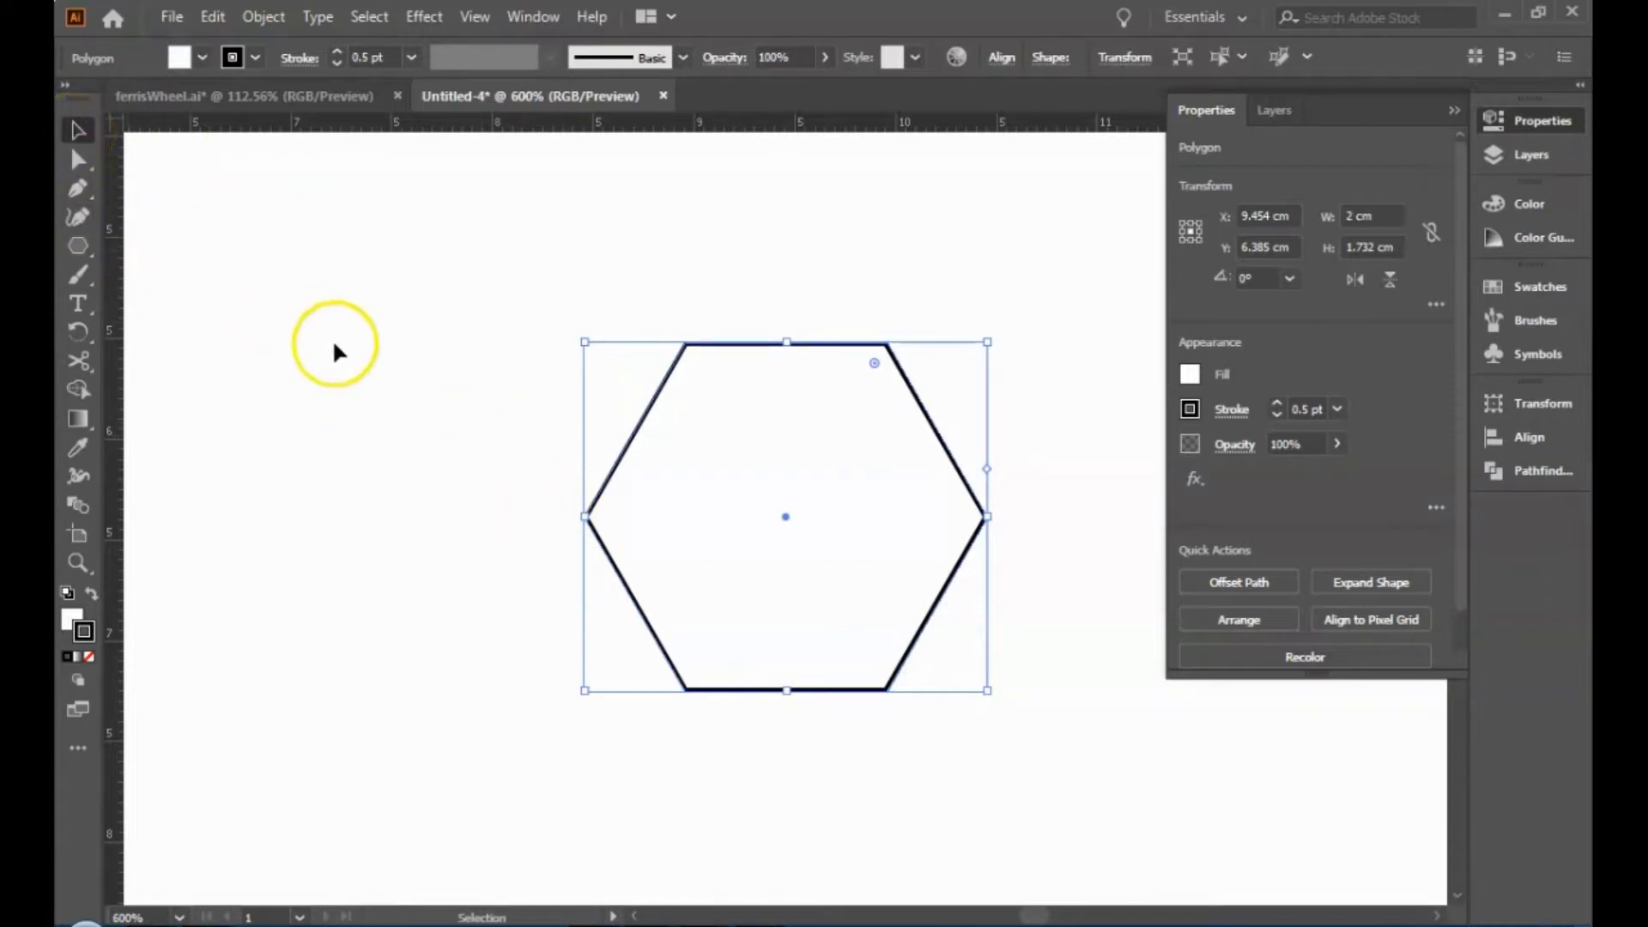
key(p)
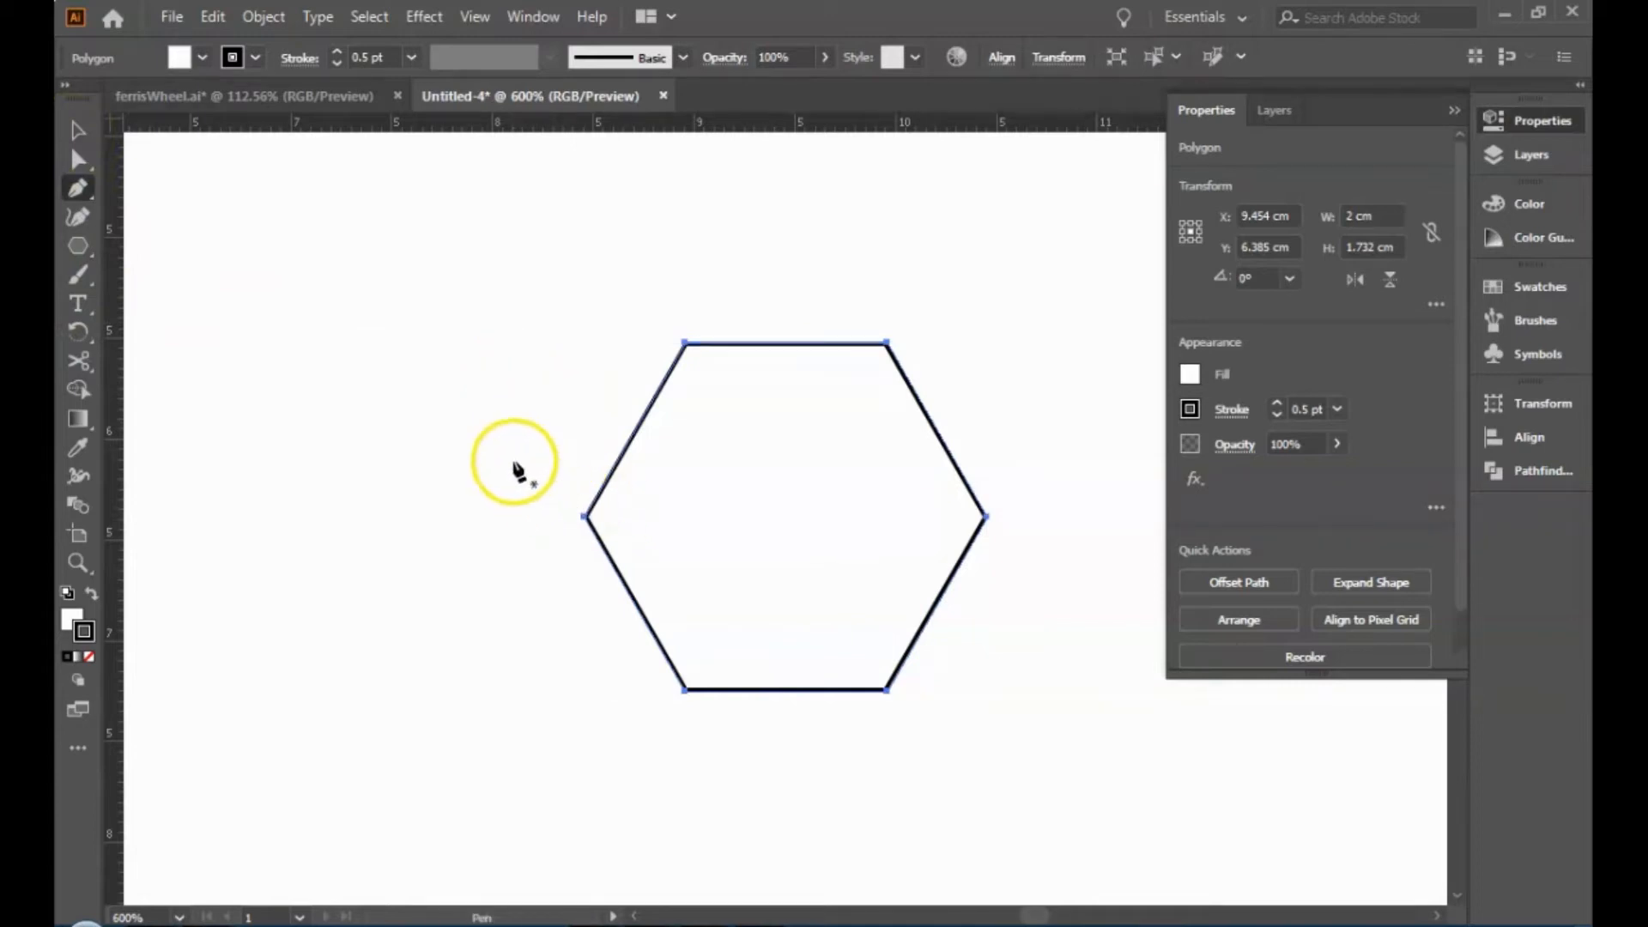
Deselect the hexagon and trace its lower half with the Pen tool as a closed four-cornered path through its existing corners.
click(77, 130)
click(462, 302)
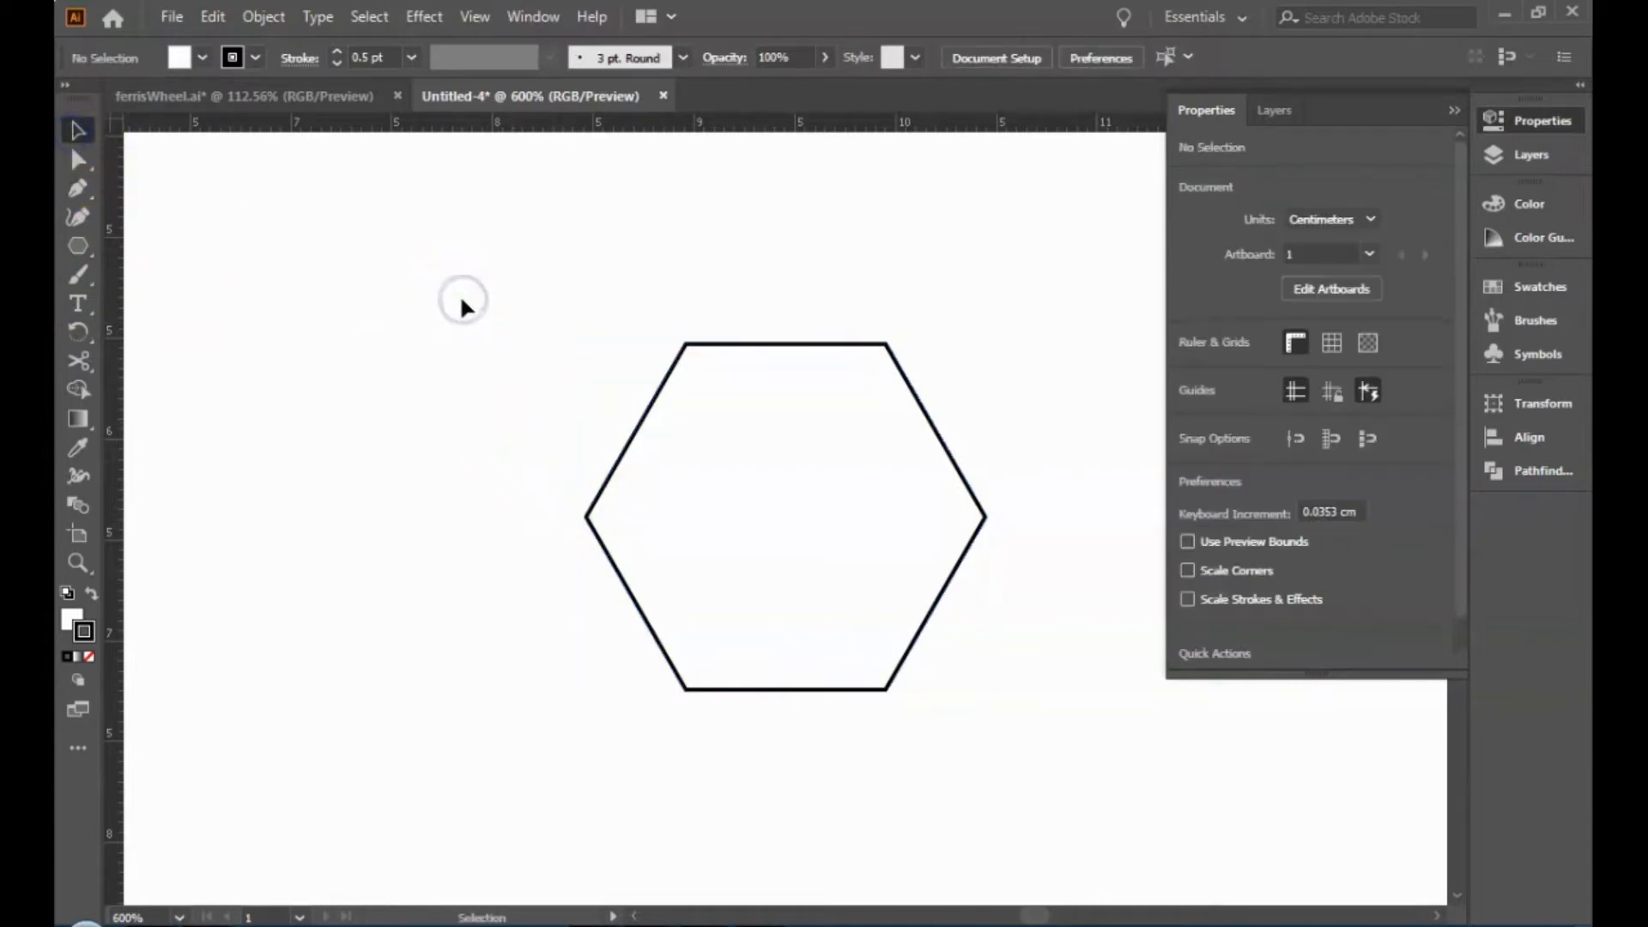
key(p)
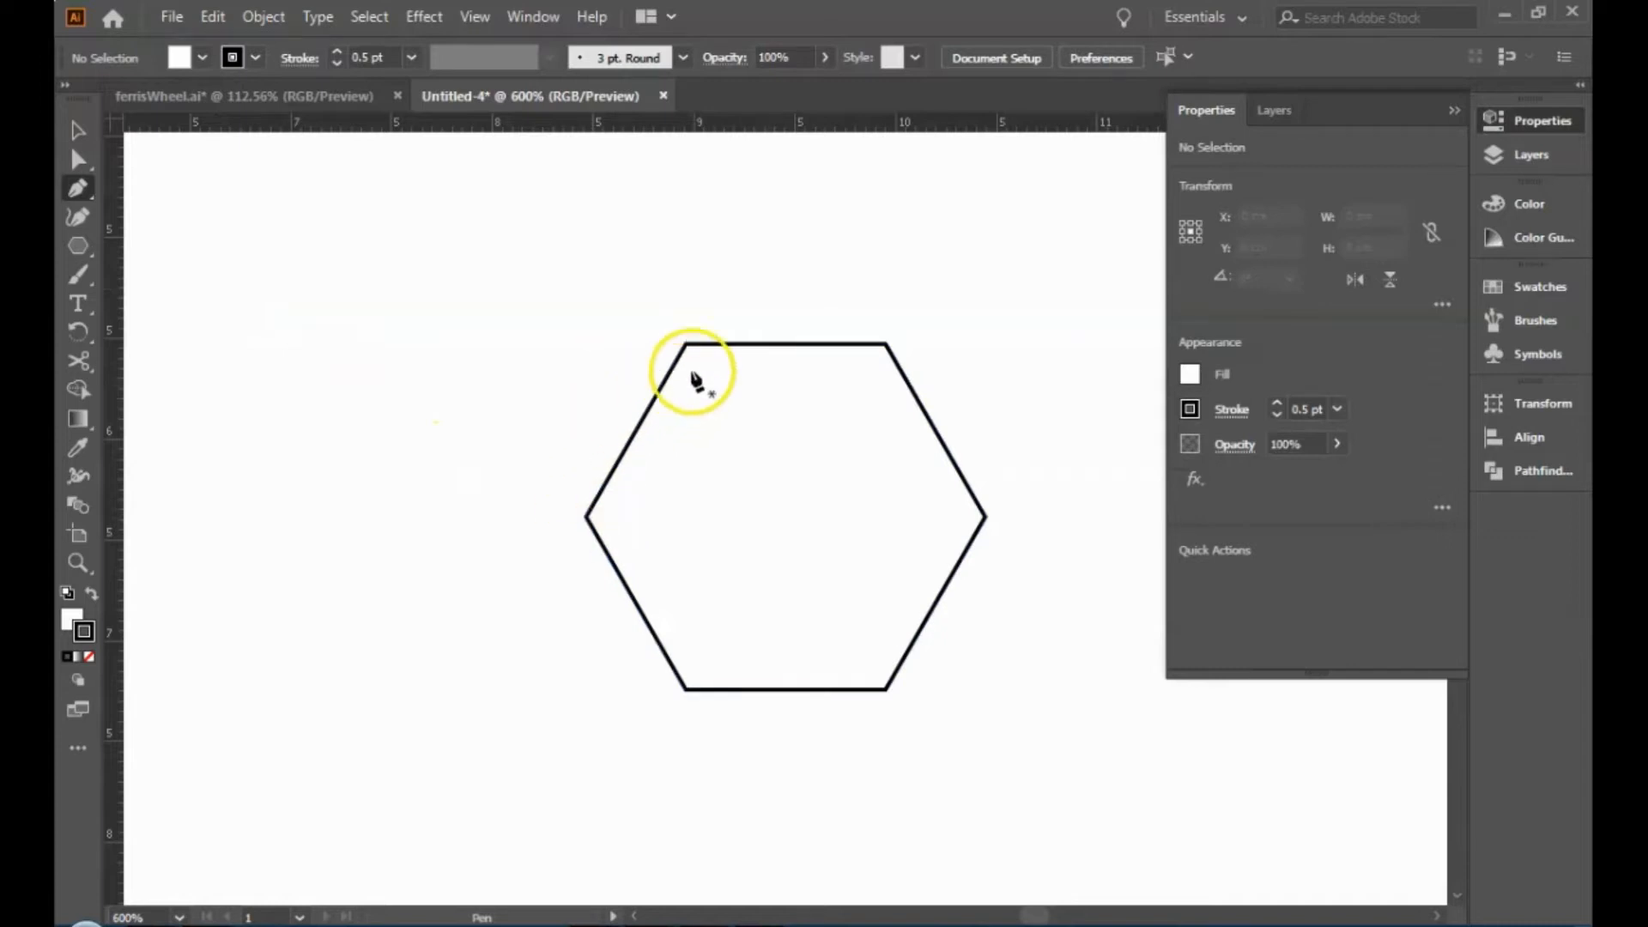
click(584, 517)
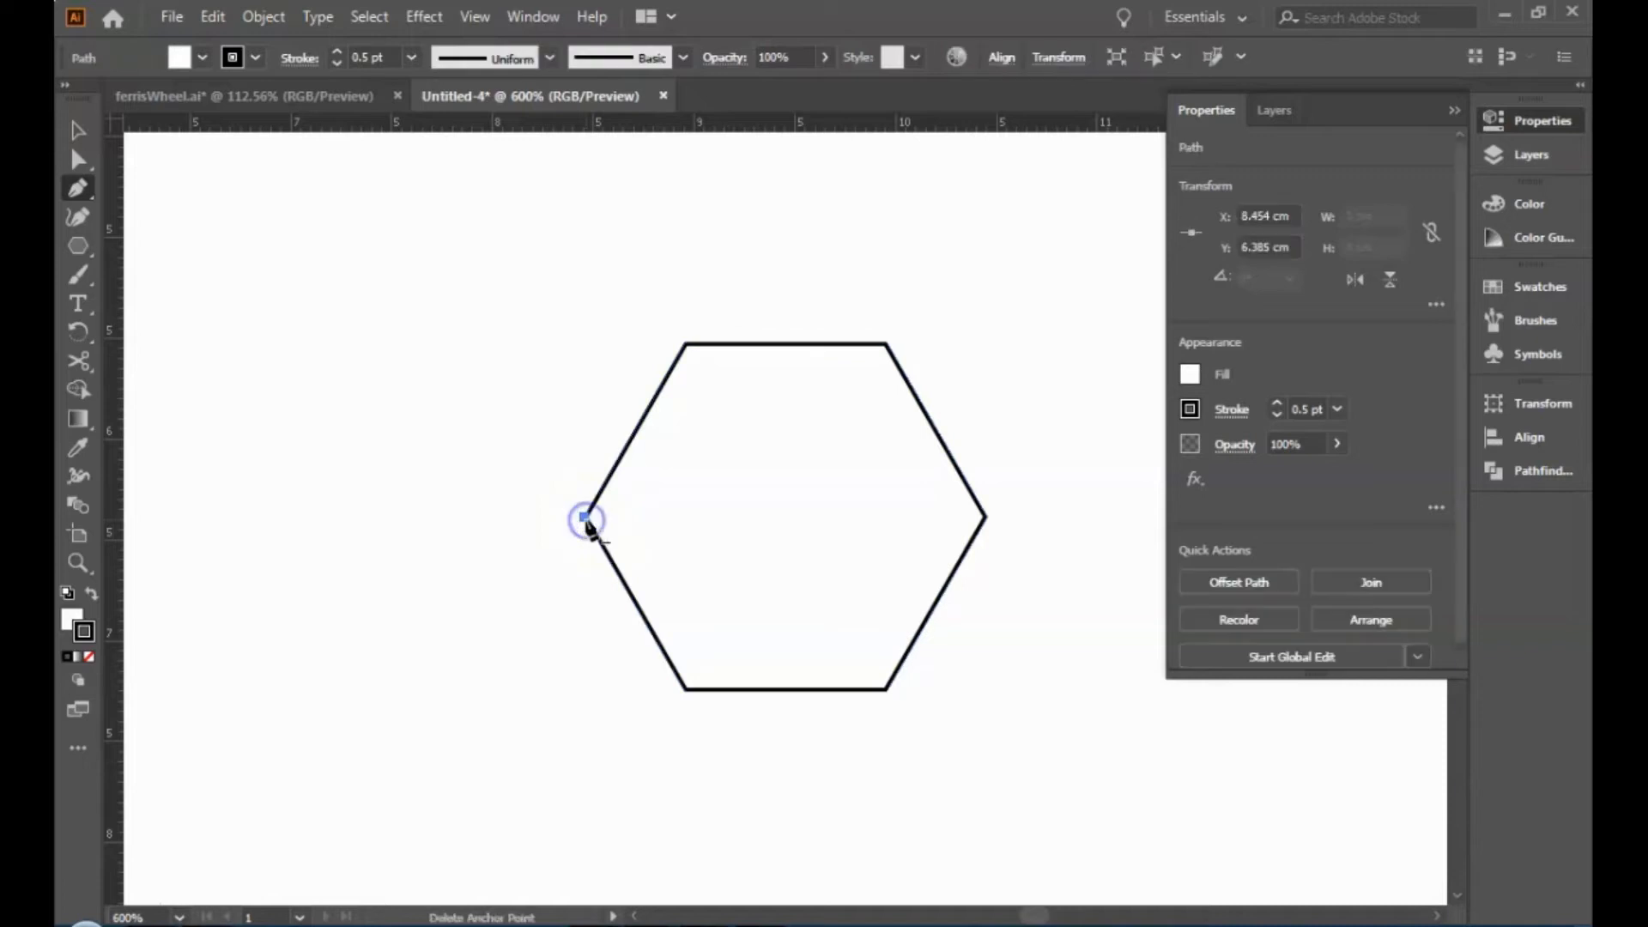
click(987, 516)
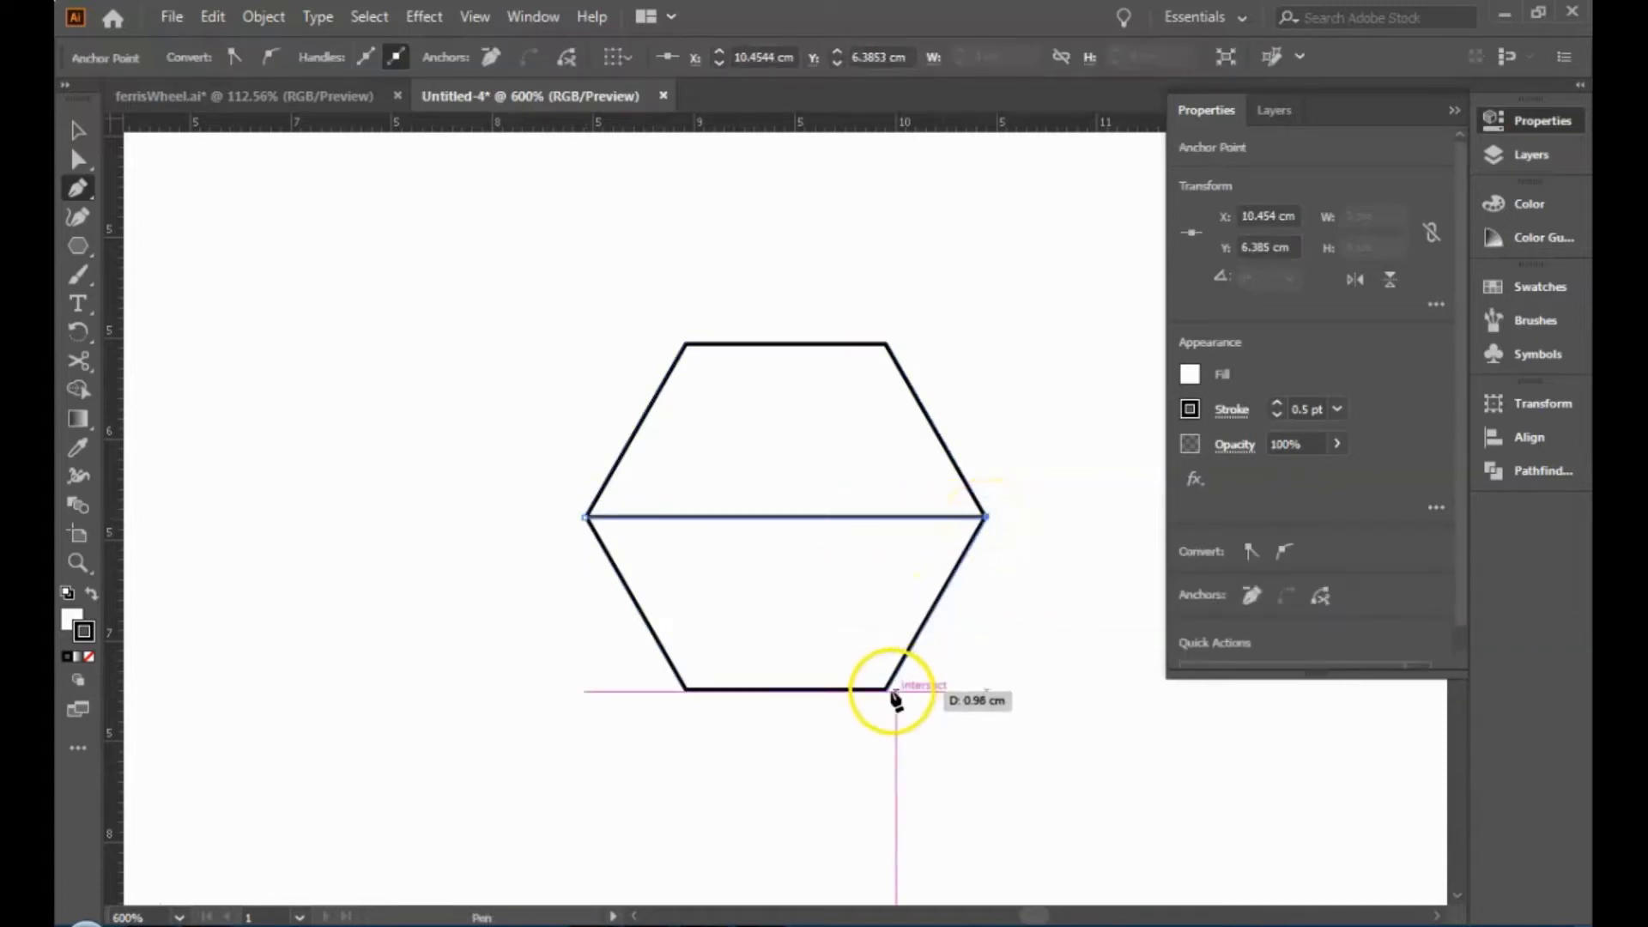
click(886, 689)
click(684, 690)
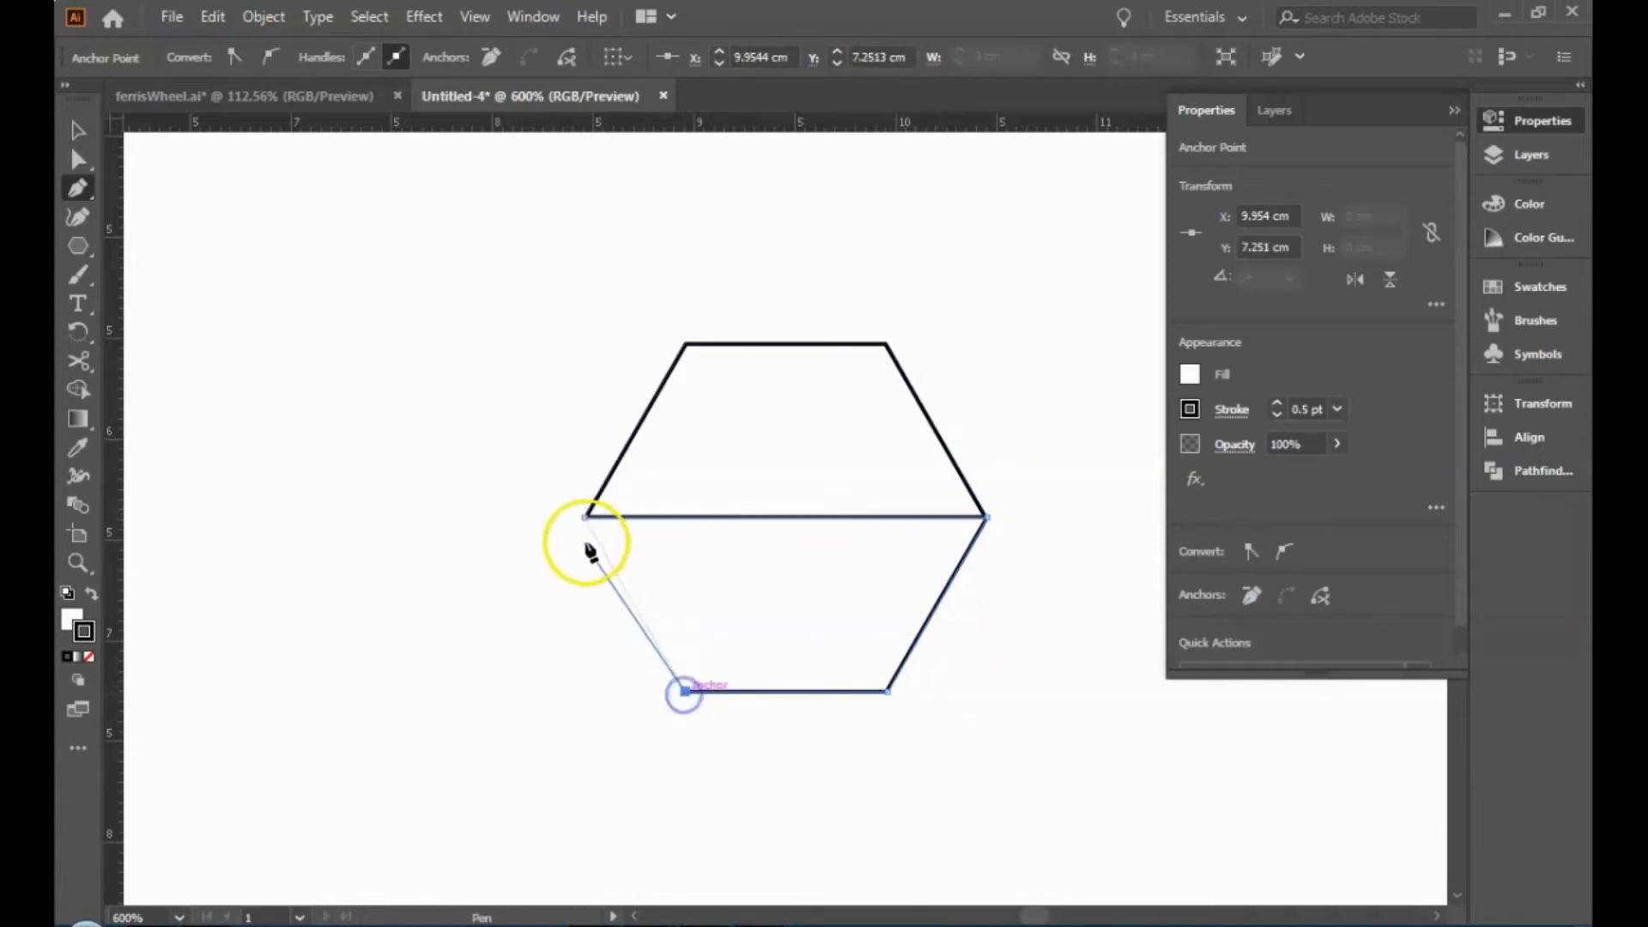
click(584, 517)
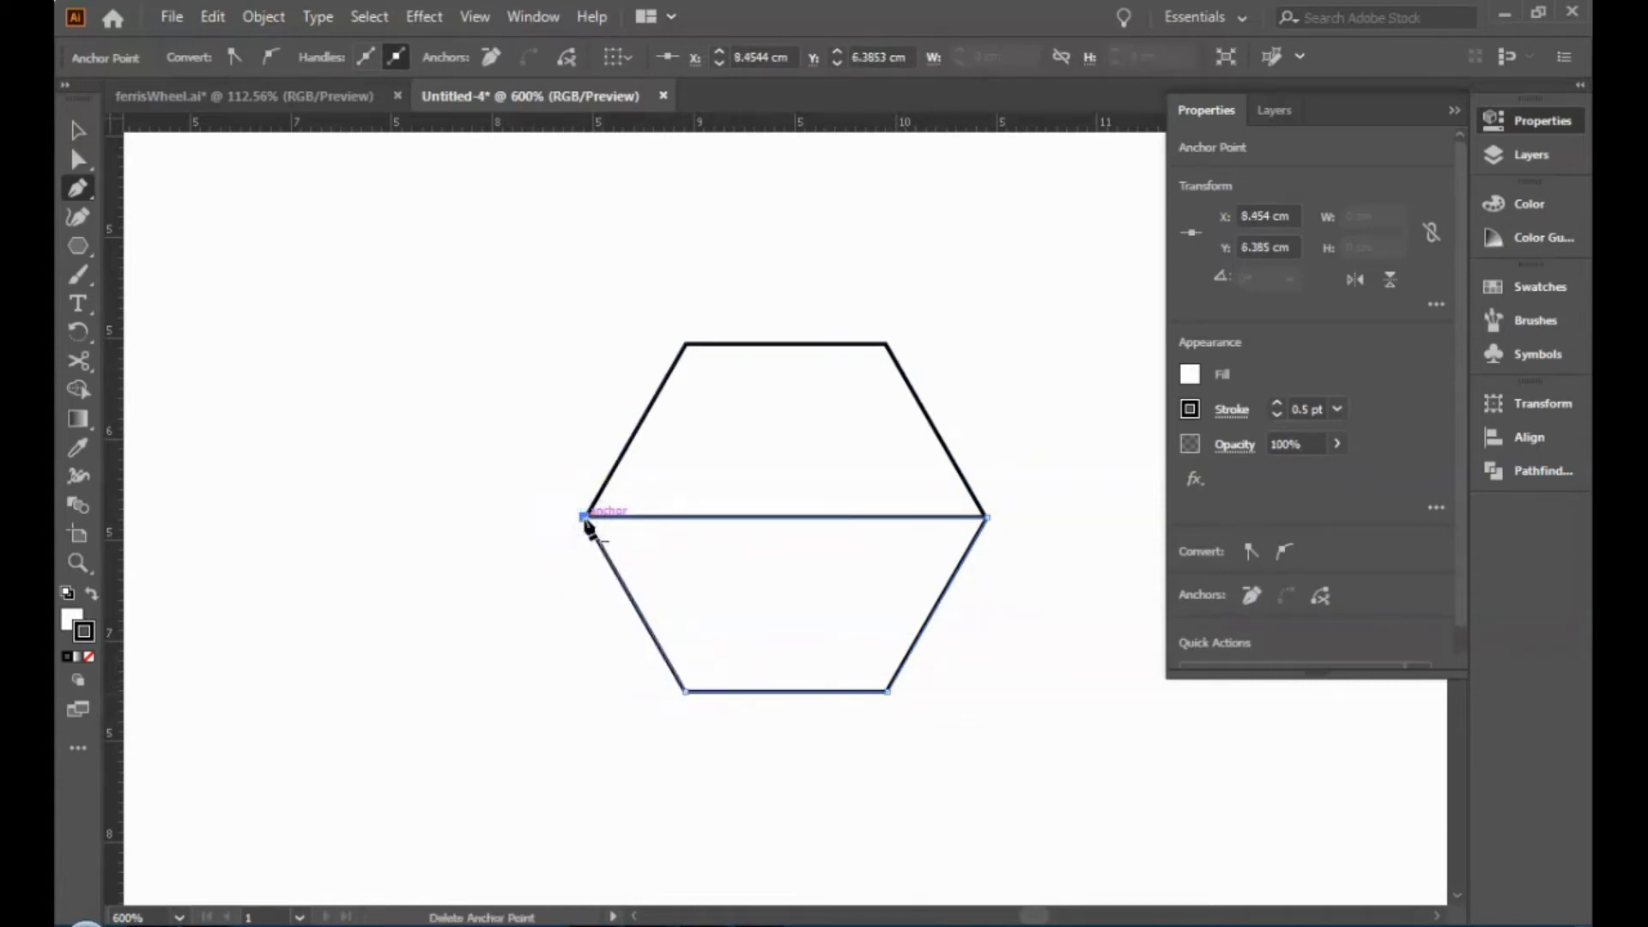
key(v)
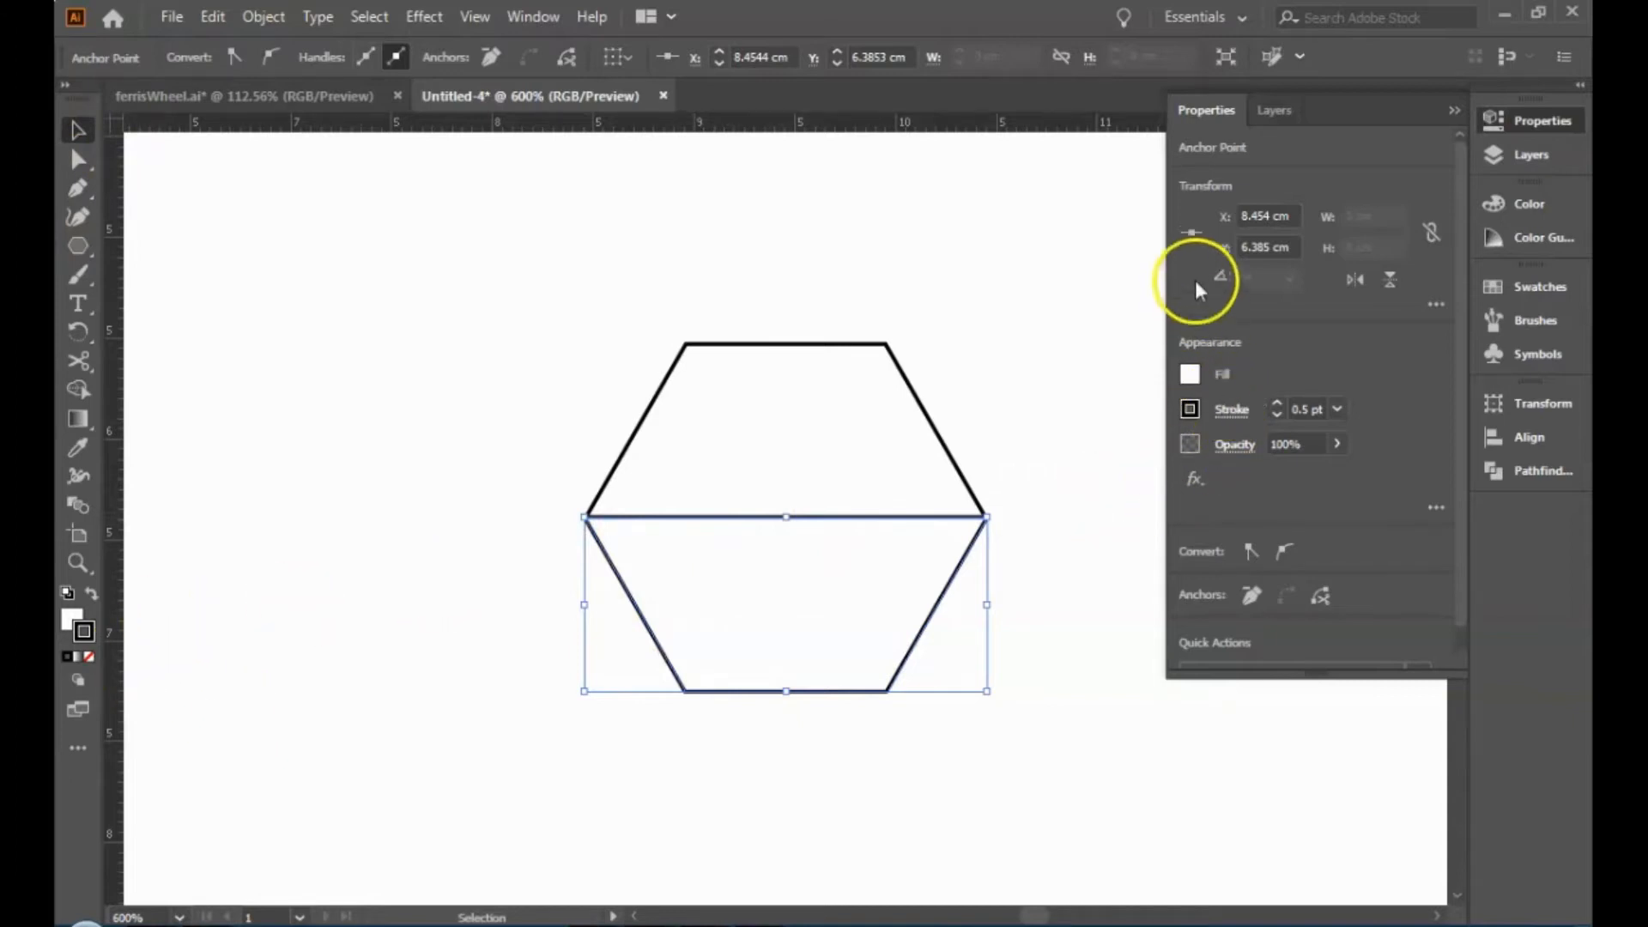
Fill the lower-half path with pure blue, RGB 0, 0, 255.
click(75, 619)
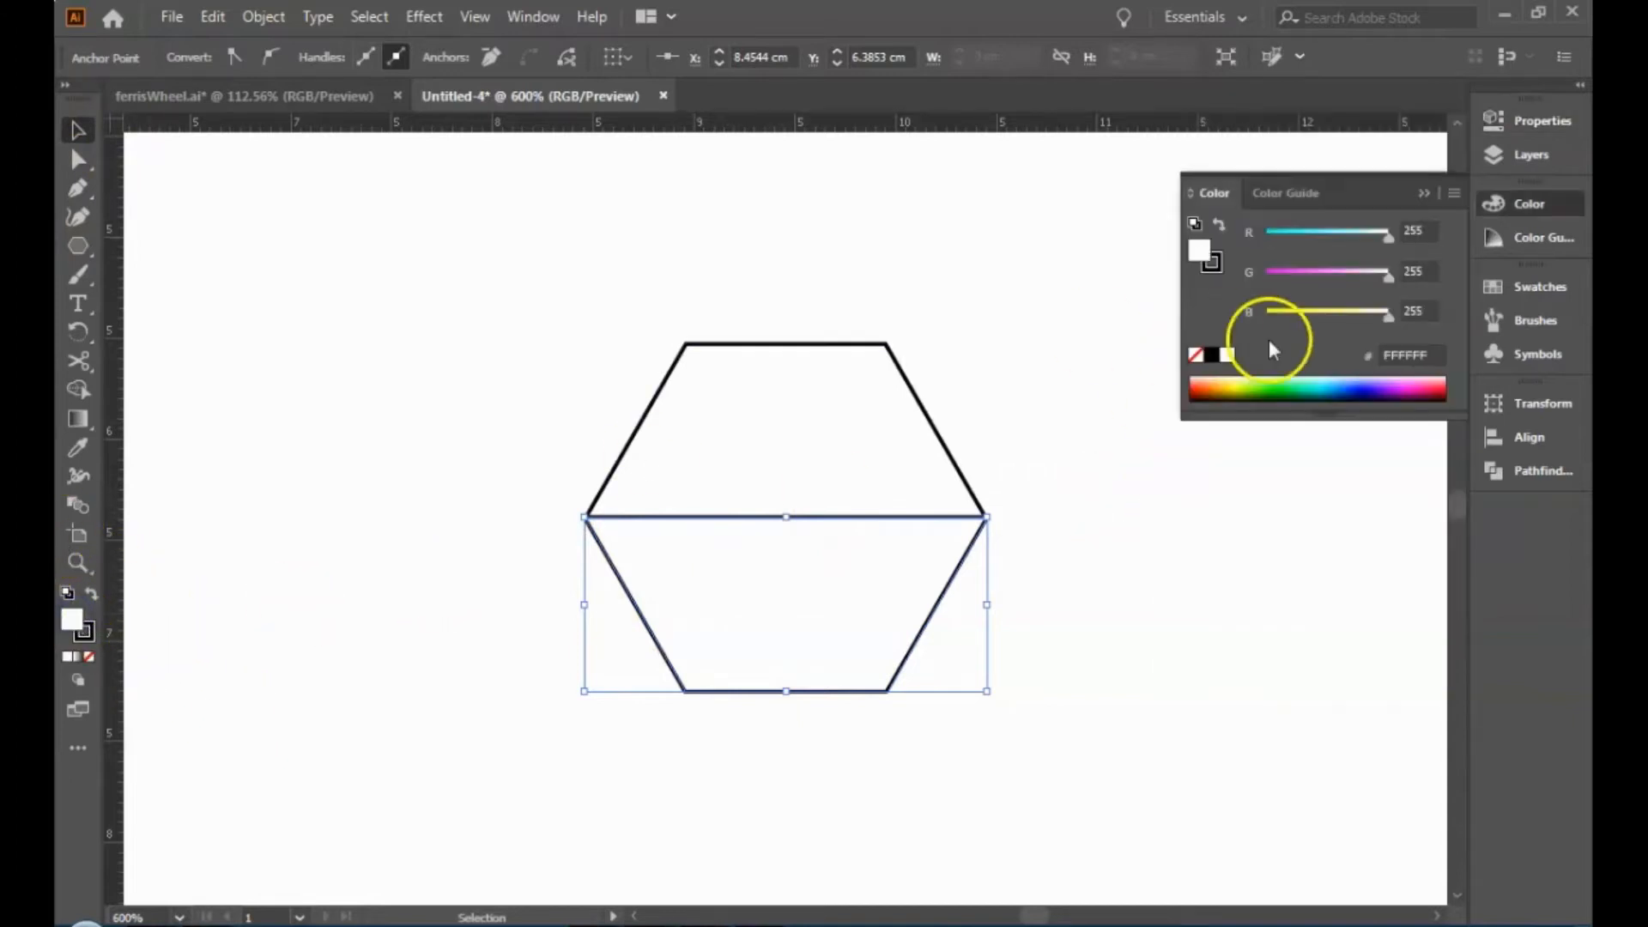
click(1384, 392)
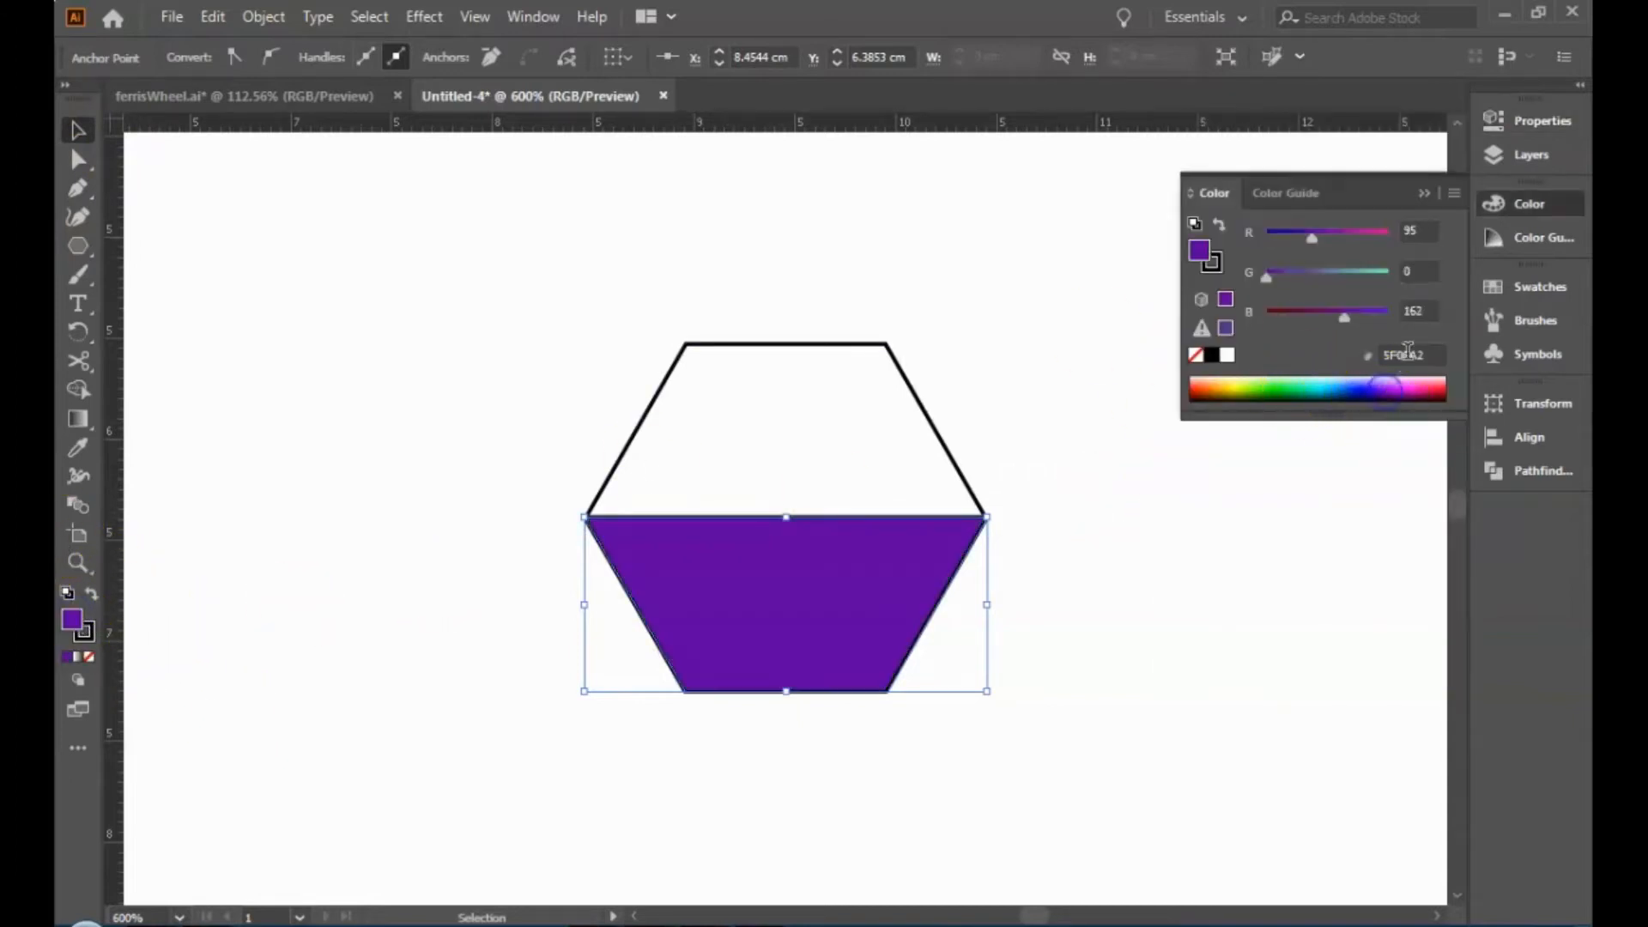
double_click(1412, 311)
text(25)
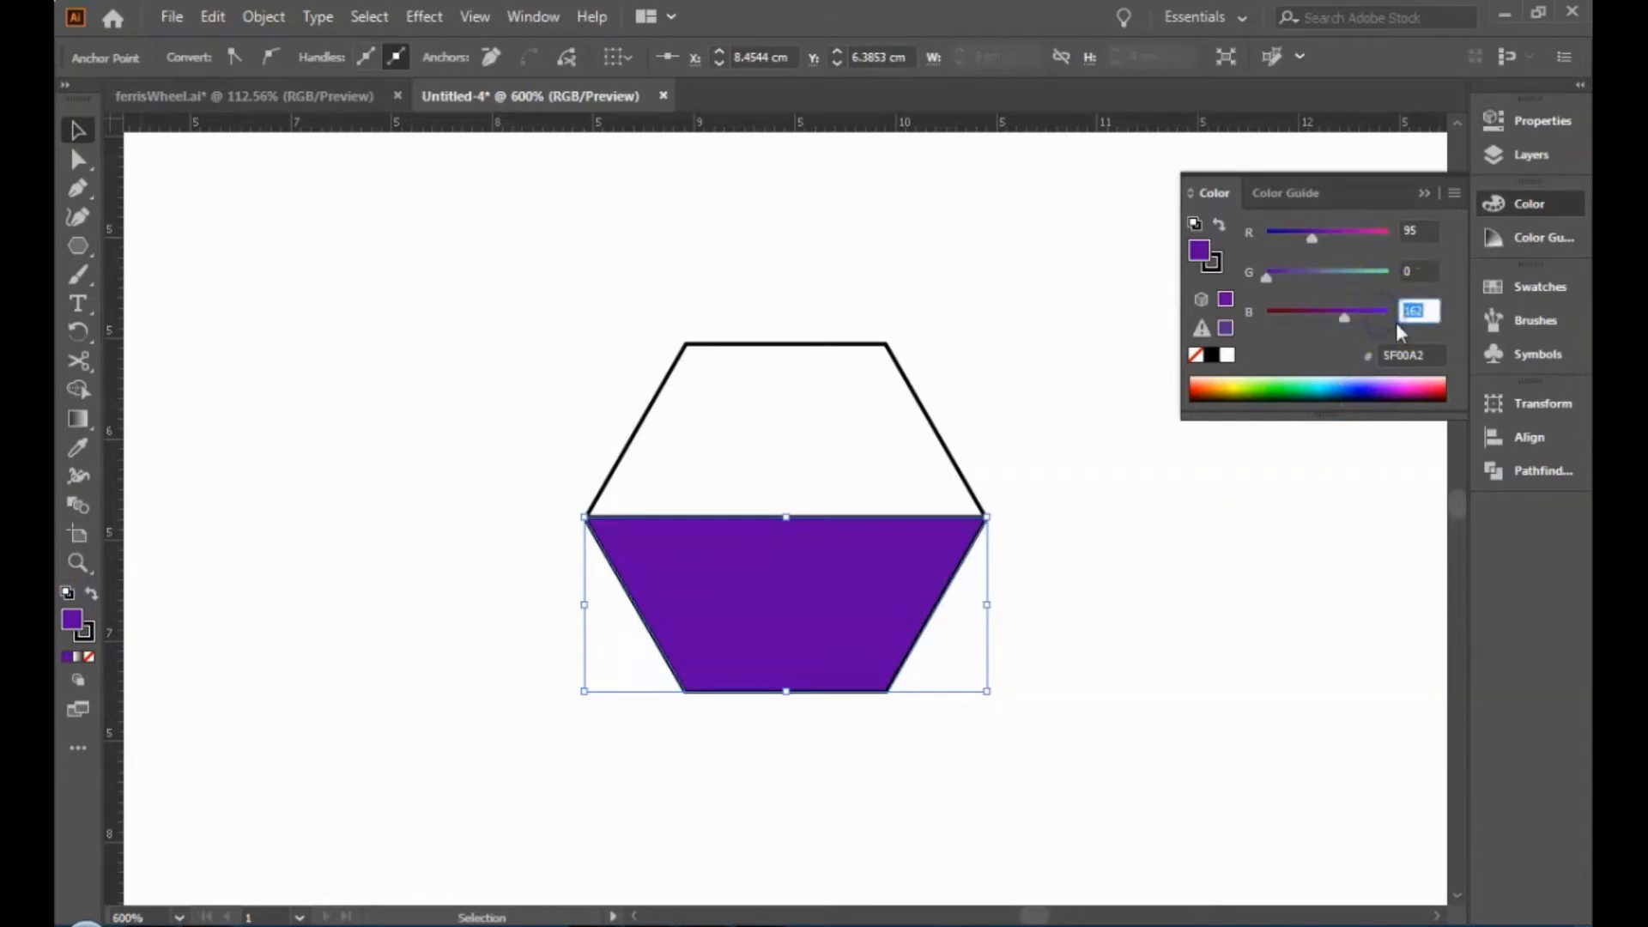
text(5)
click(1419, 230)
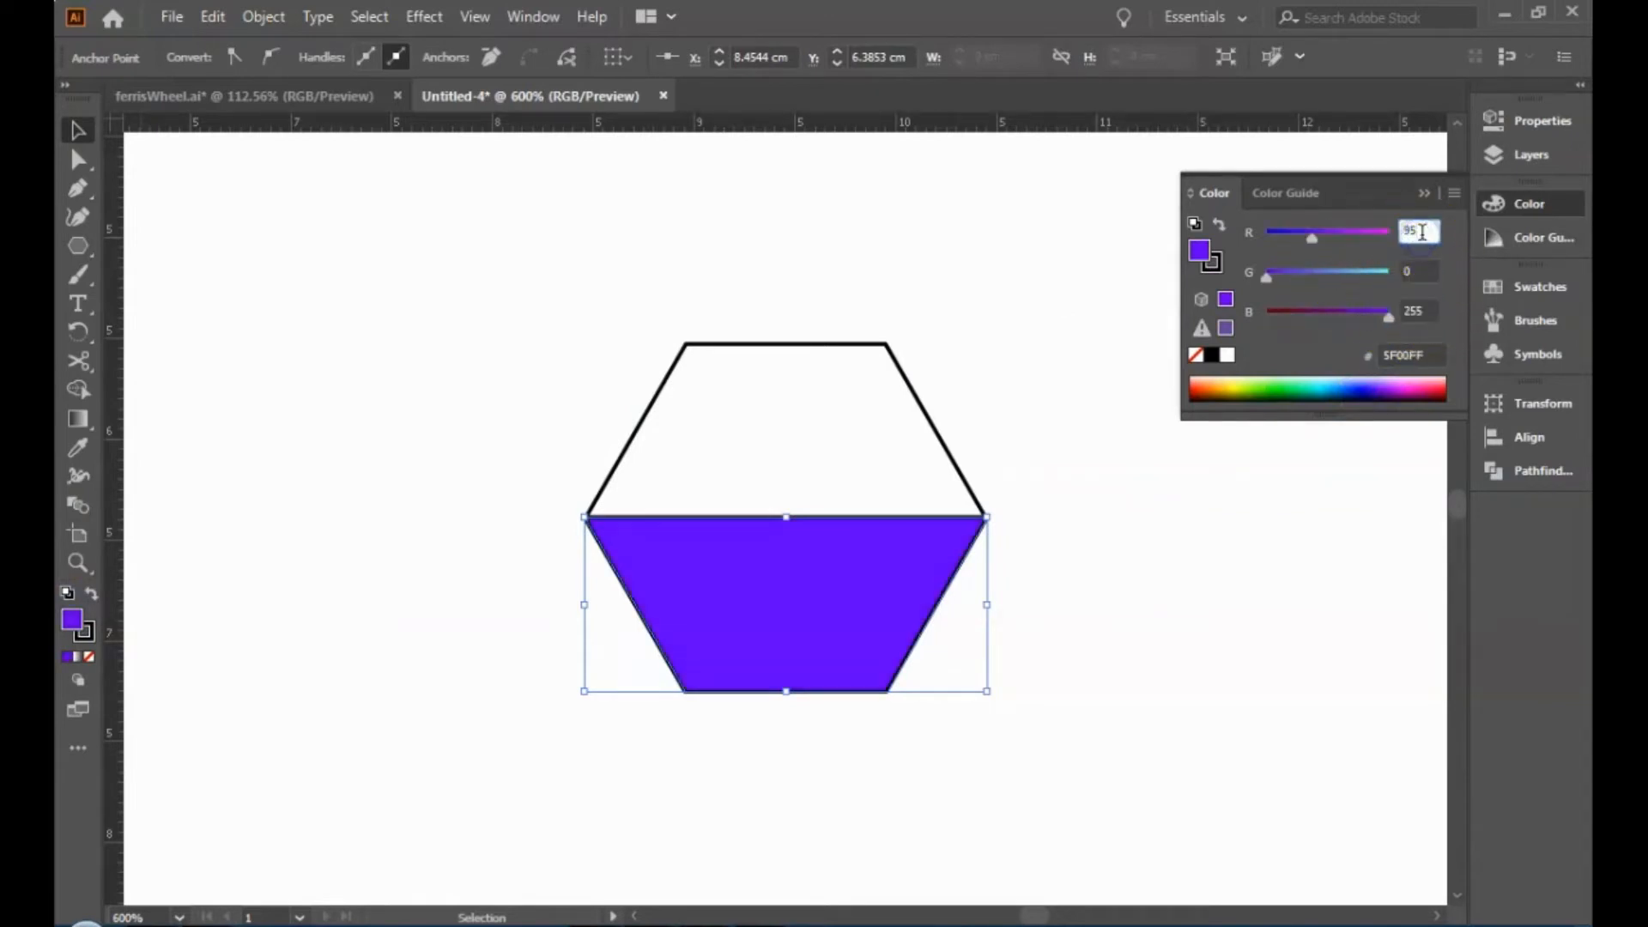
text(0)
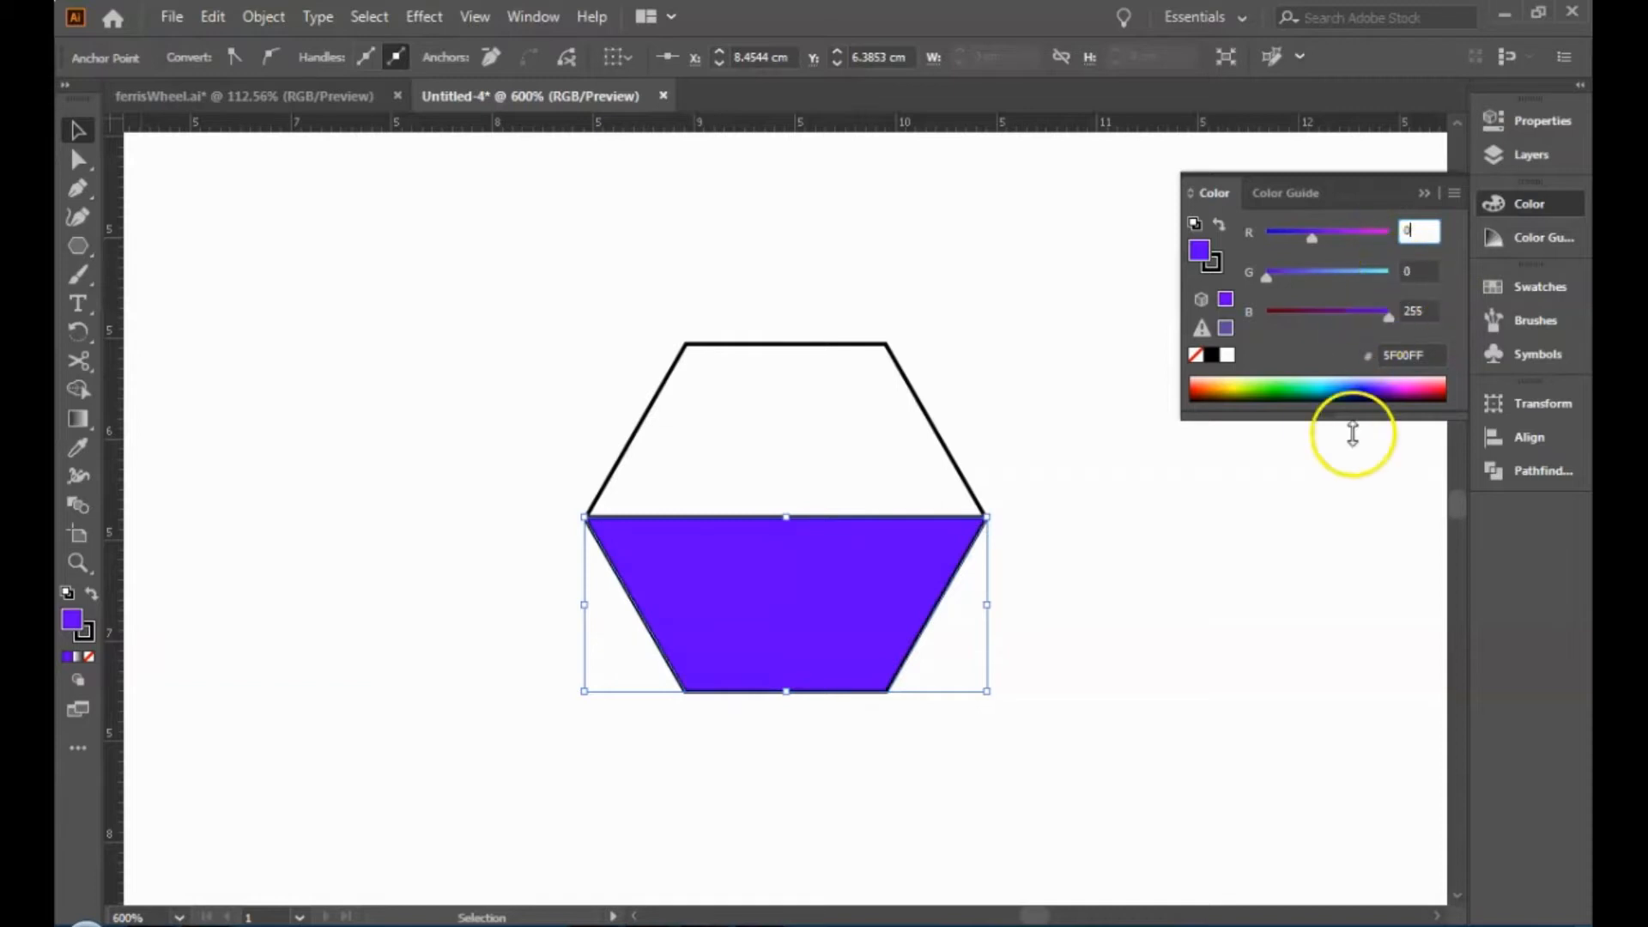
key(Return)
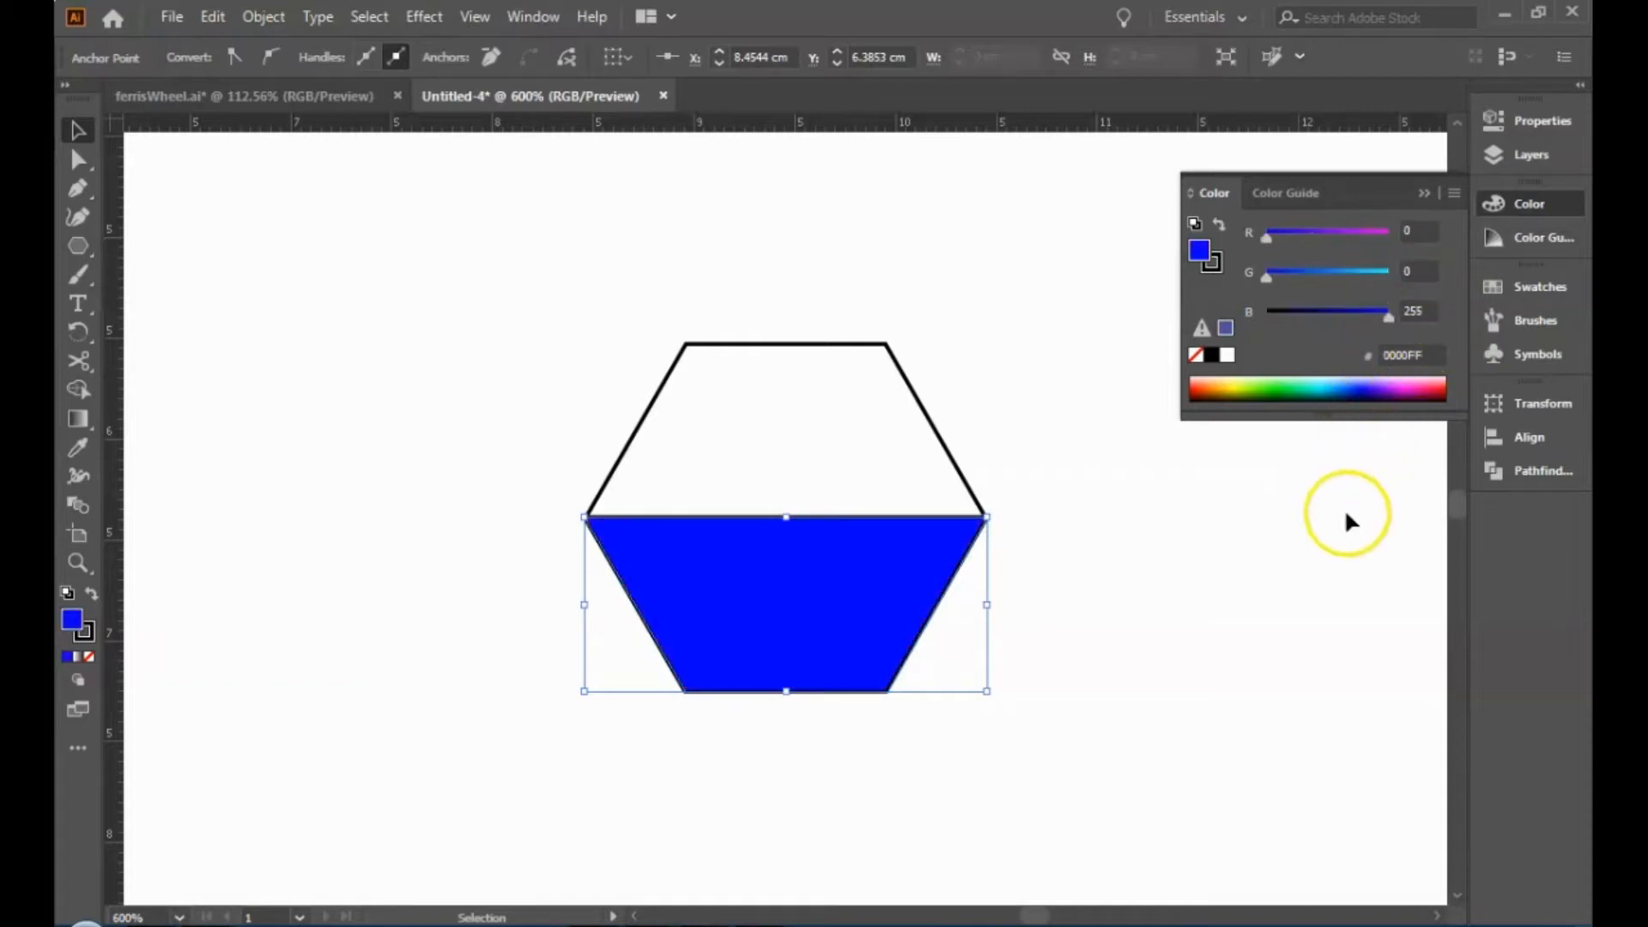
Select the hexagon and its blue lower half together and move them towards the artboard's upper left, clear of their original place.
click(1087, 609)
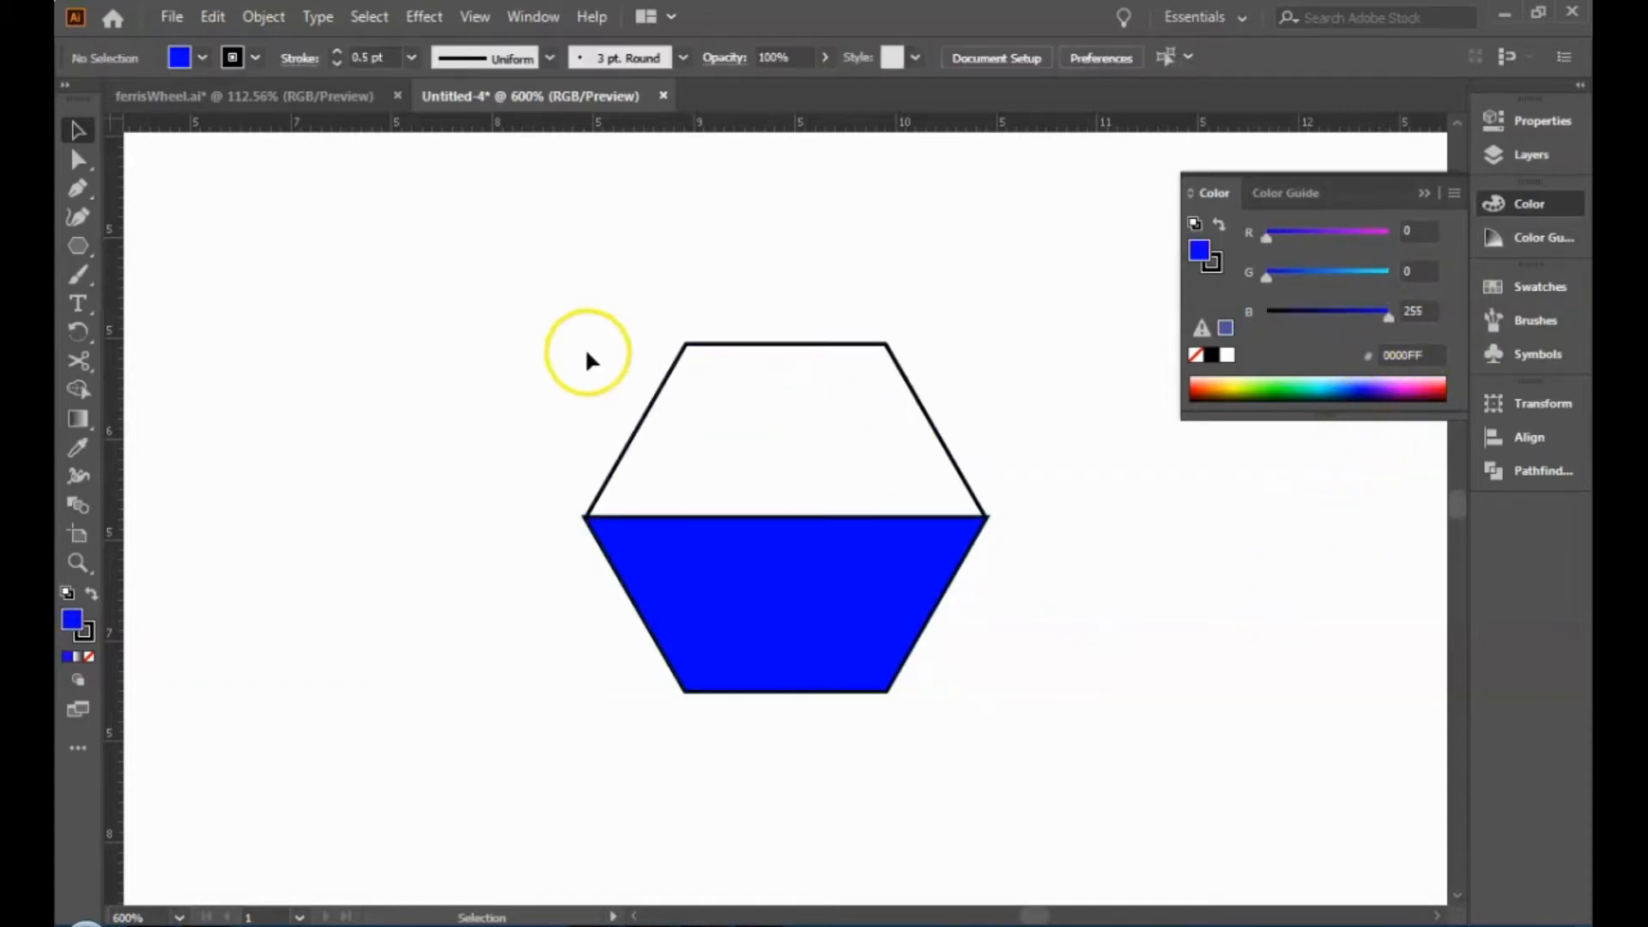
drag(543, 278, 1071, 730)
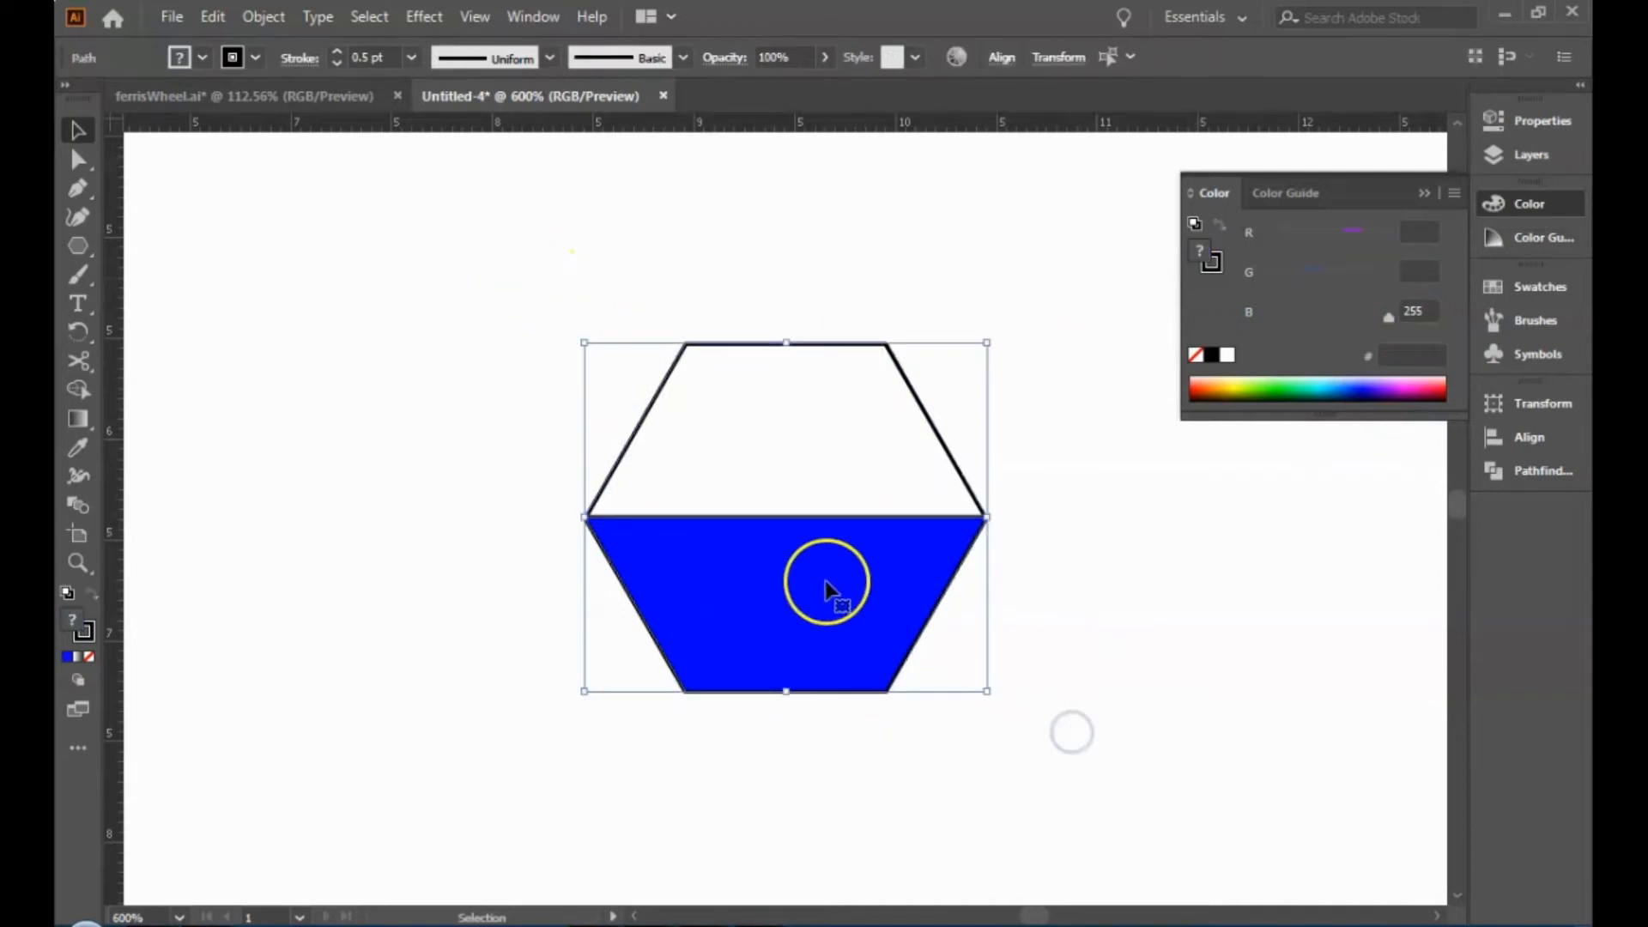
drag(819, 588, 386, 414)
click(647, 452)
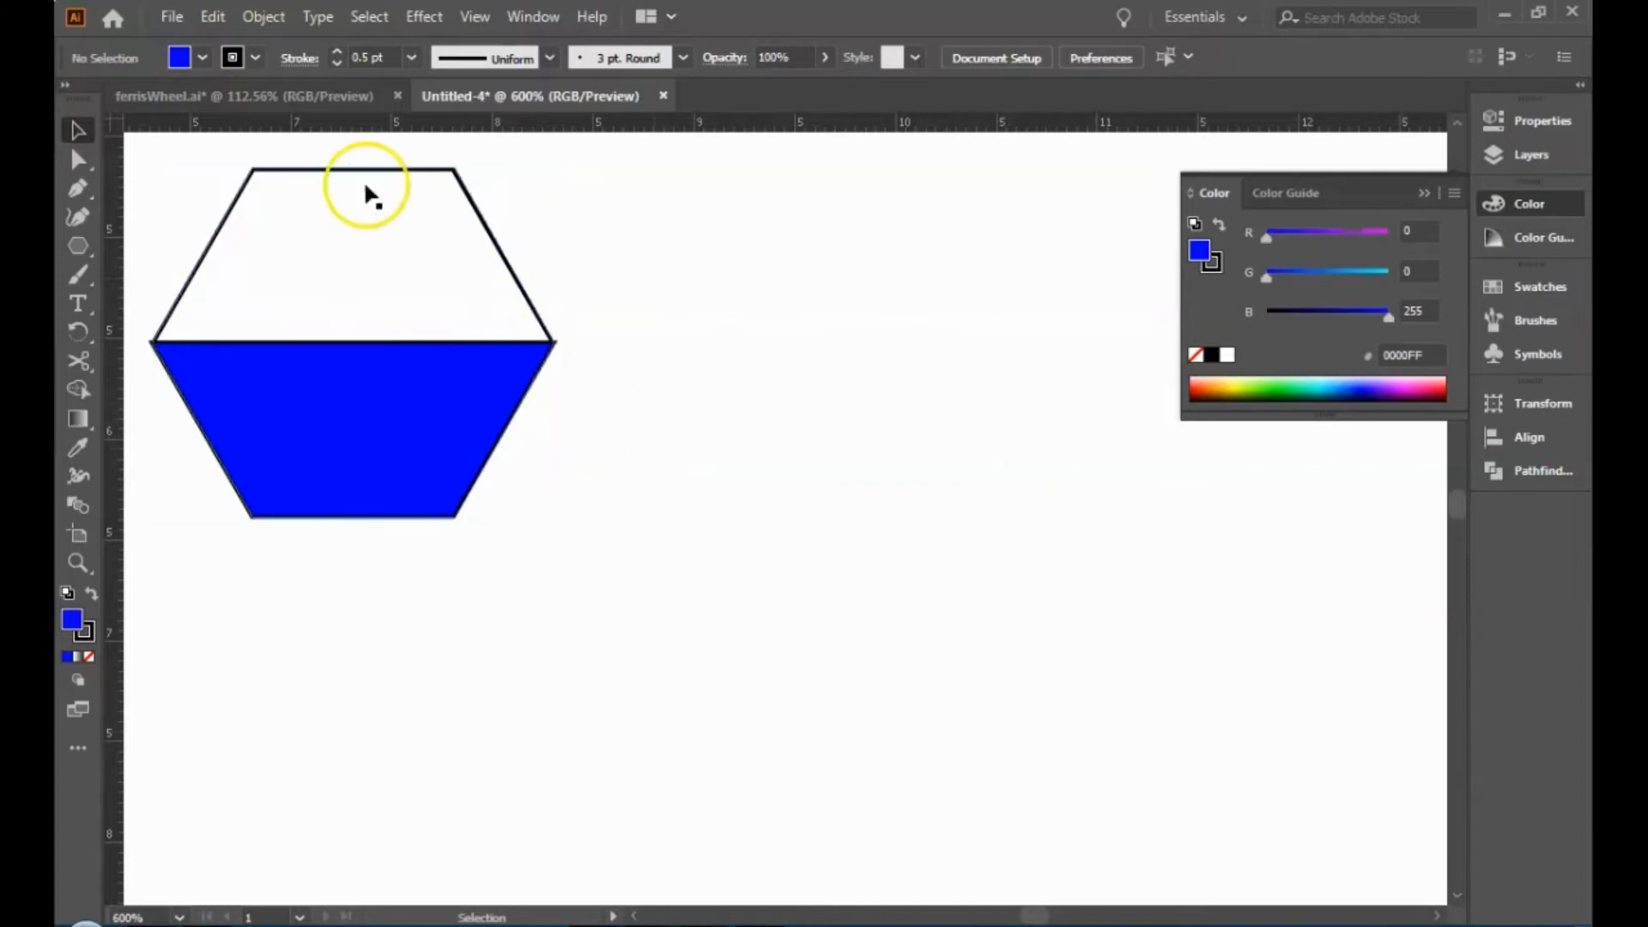
Examine the red gondola in ferrisWheel.ai up close and compare its upper frame and filled lower half with the new gondola.
click(311, 99)
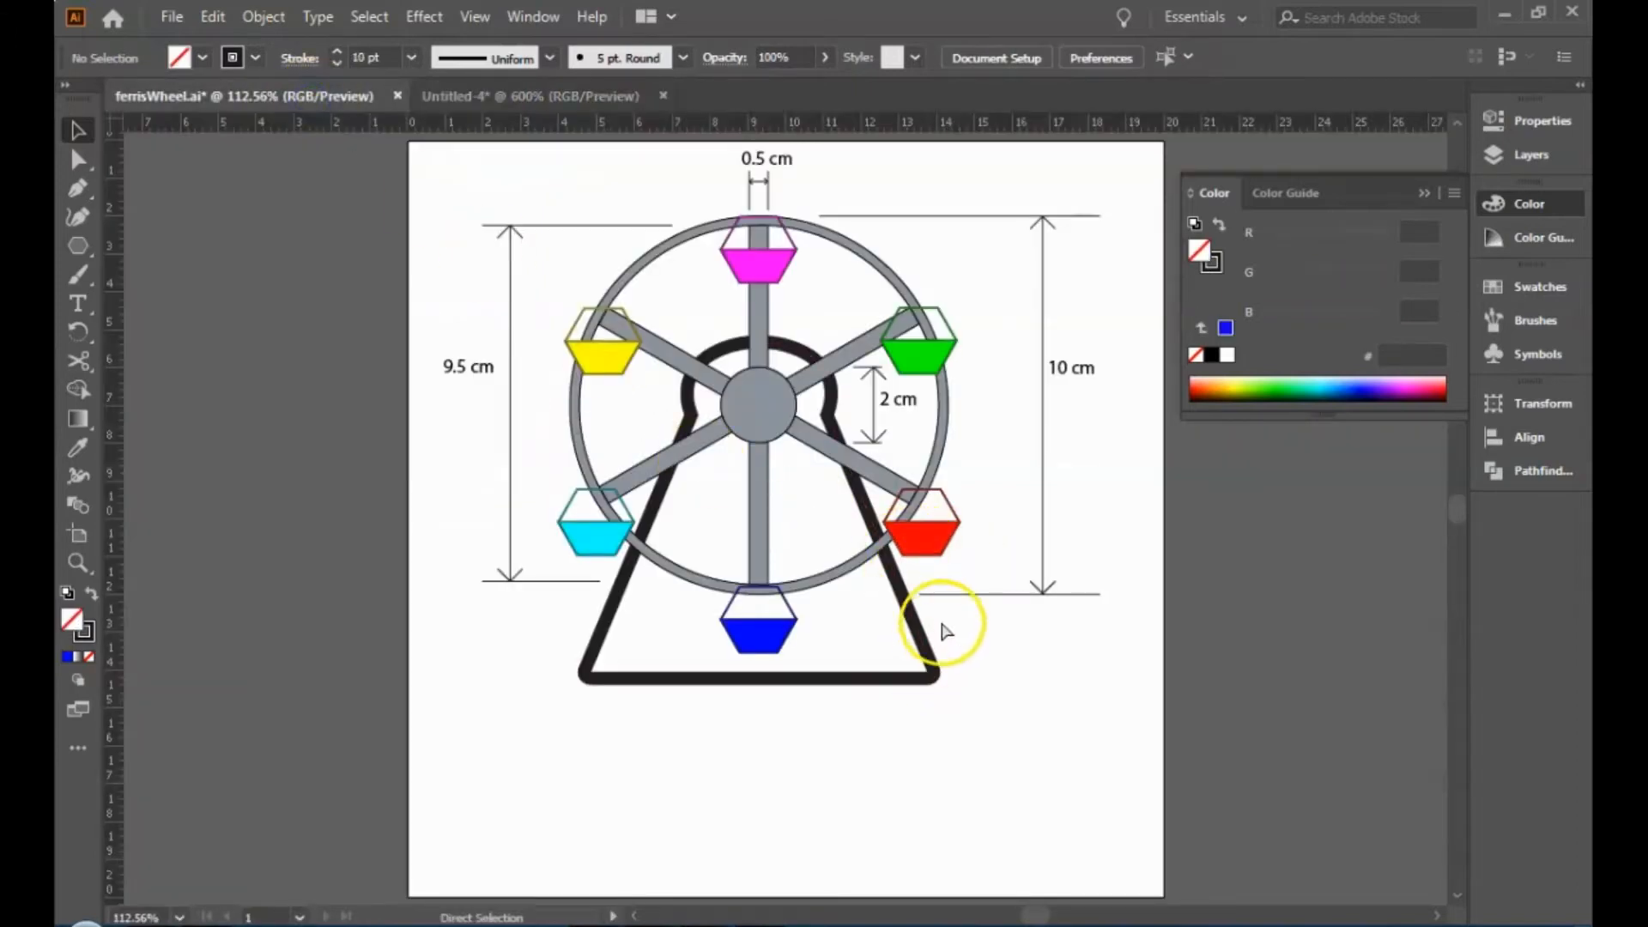
click(952, 556)
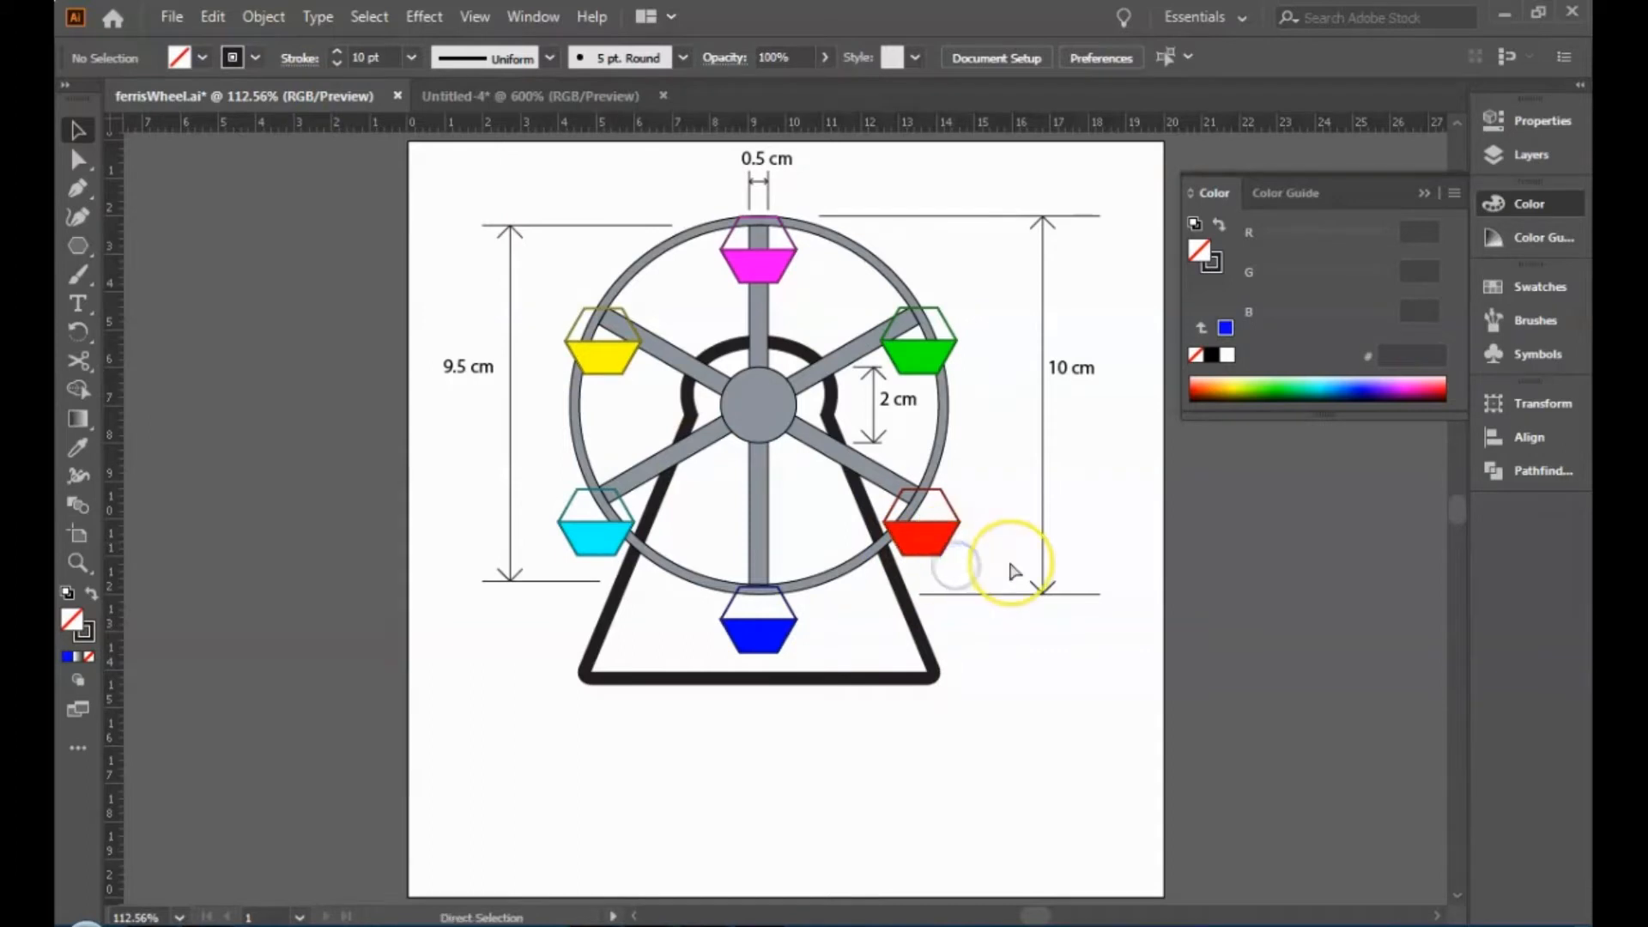
key(ctrl+plus)
key(ctrl+plus)
key(ctrl+plus)
key(ctrl+plus)
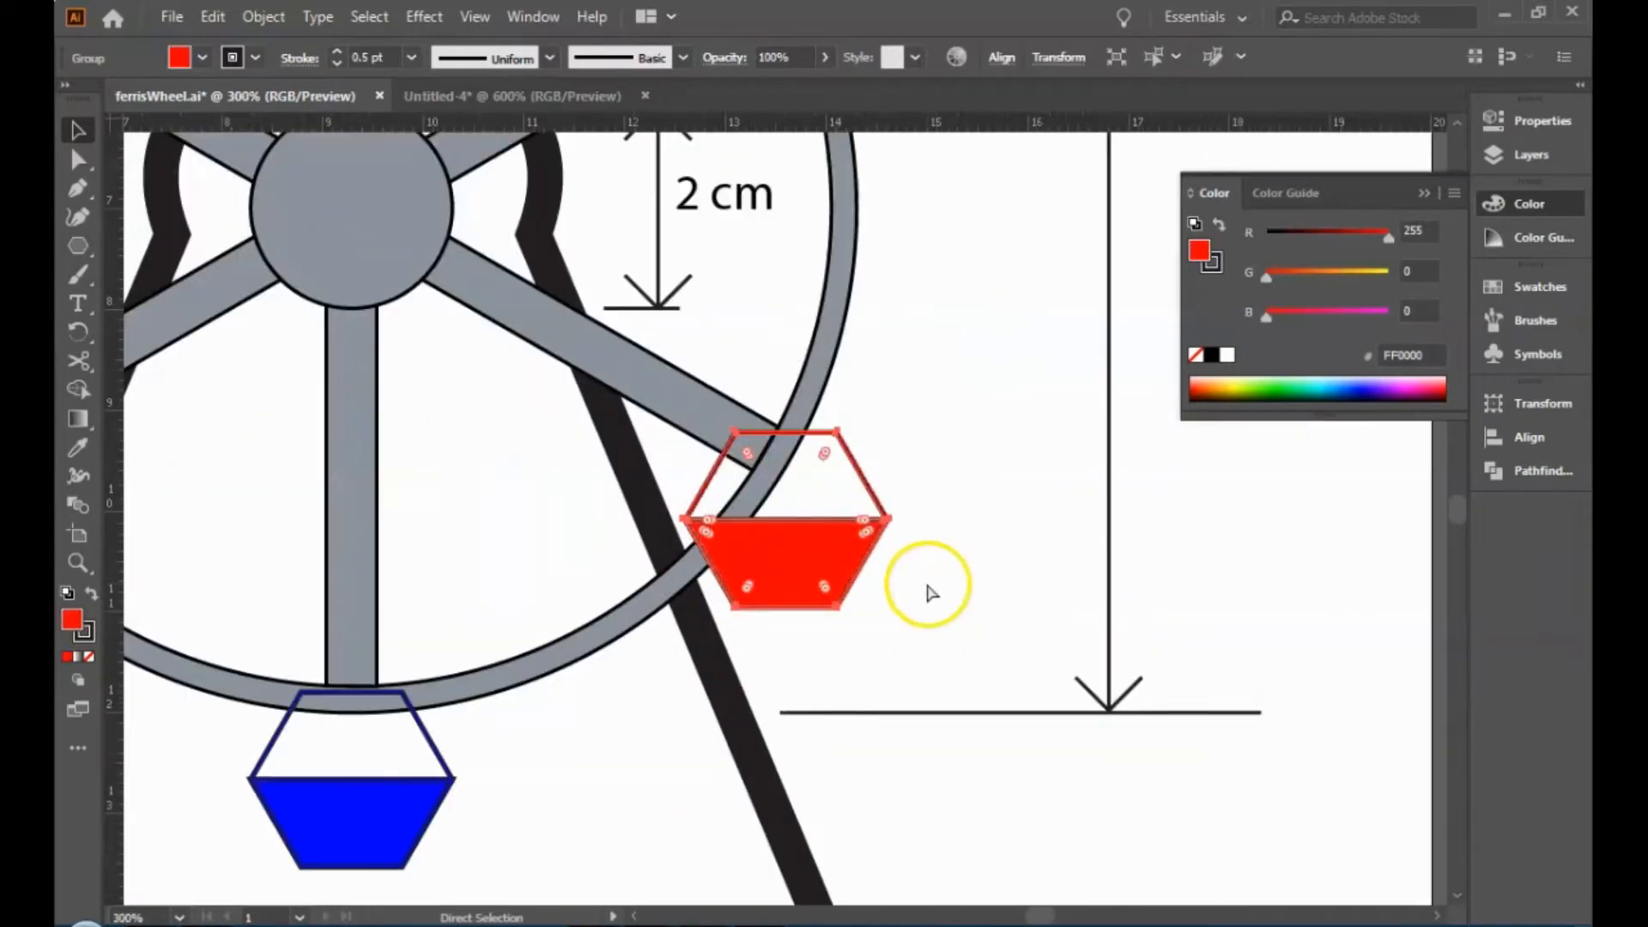
click(970, 591)
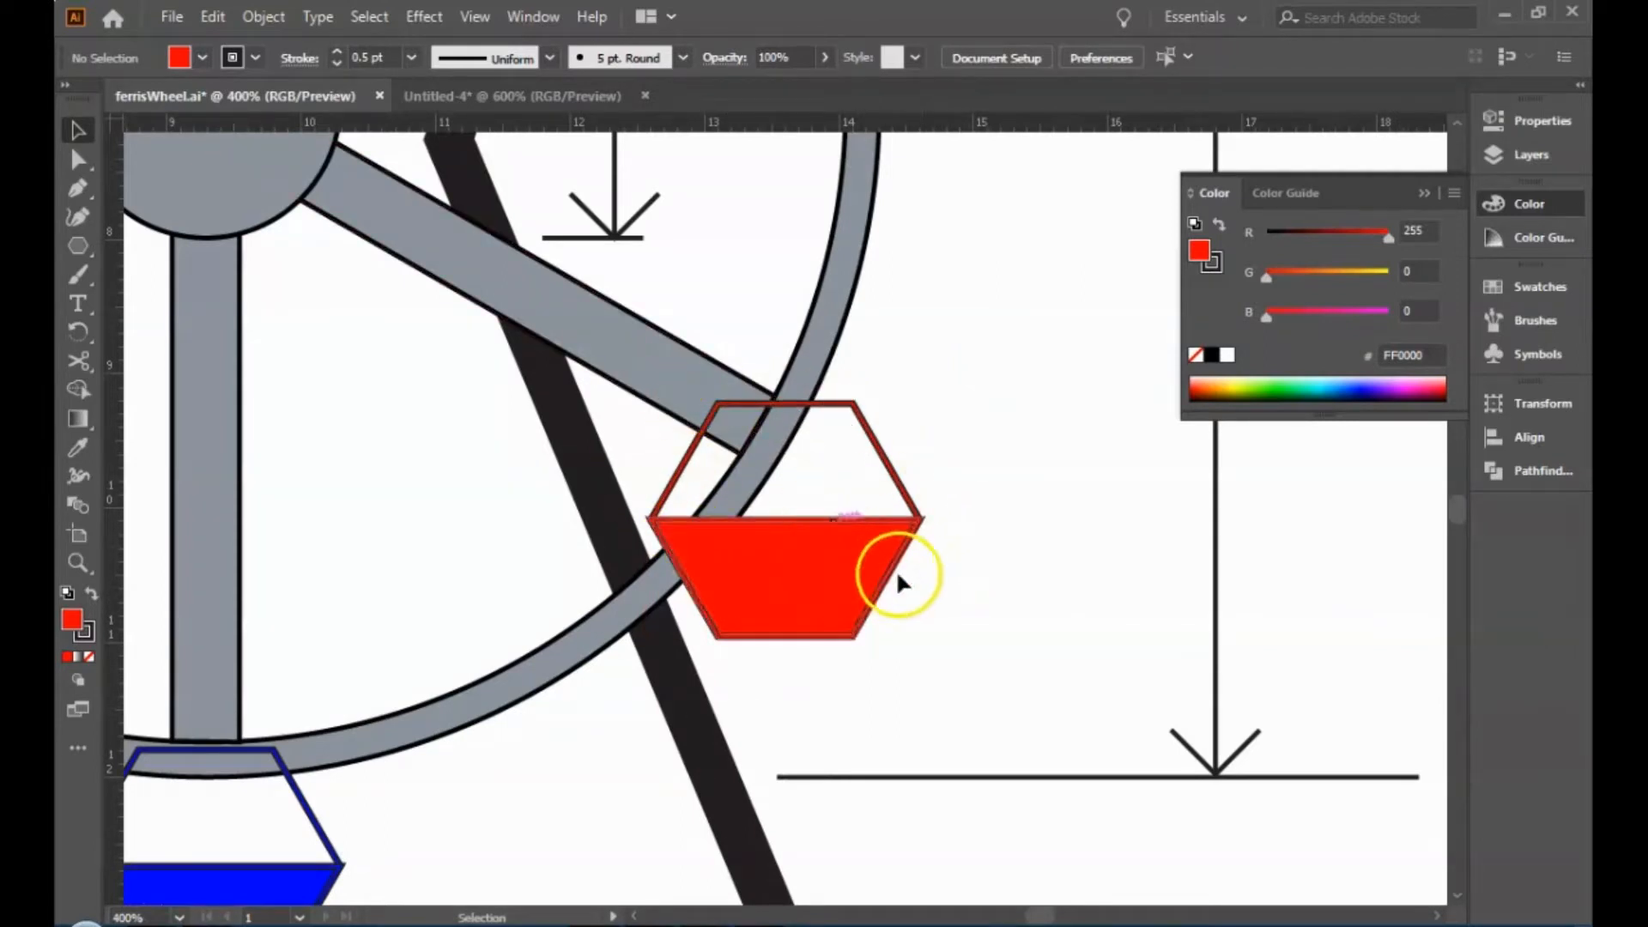
click(483, 96)
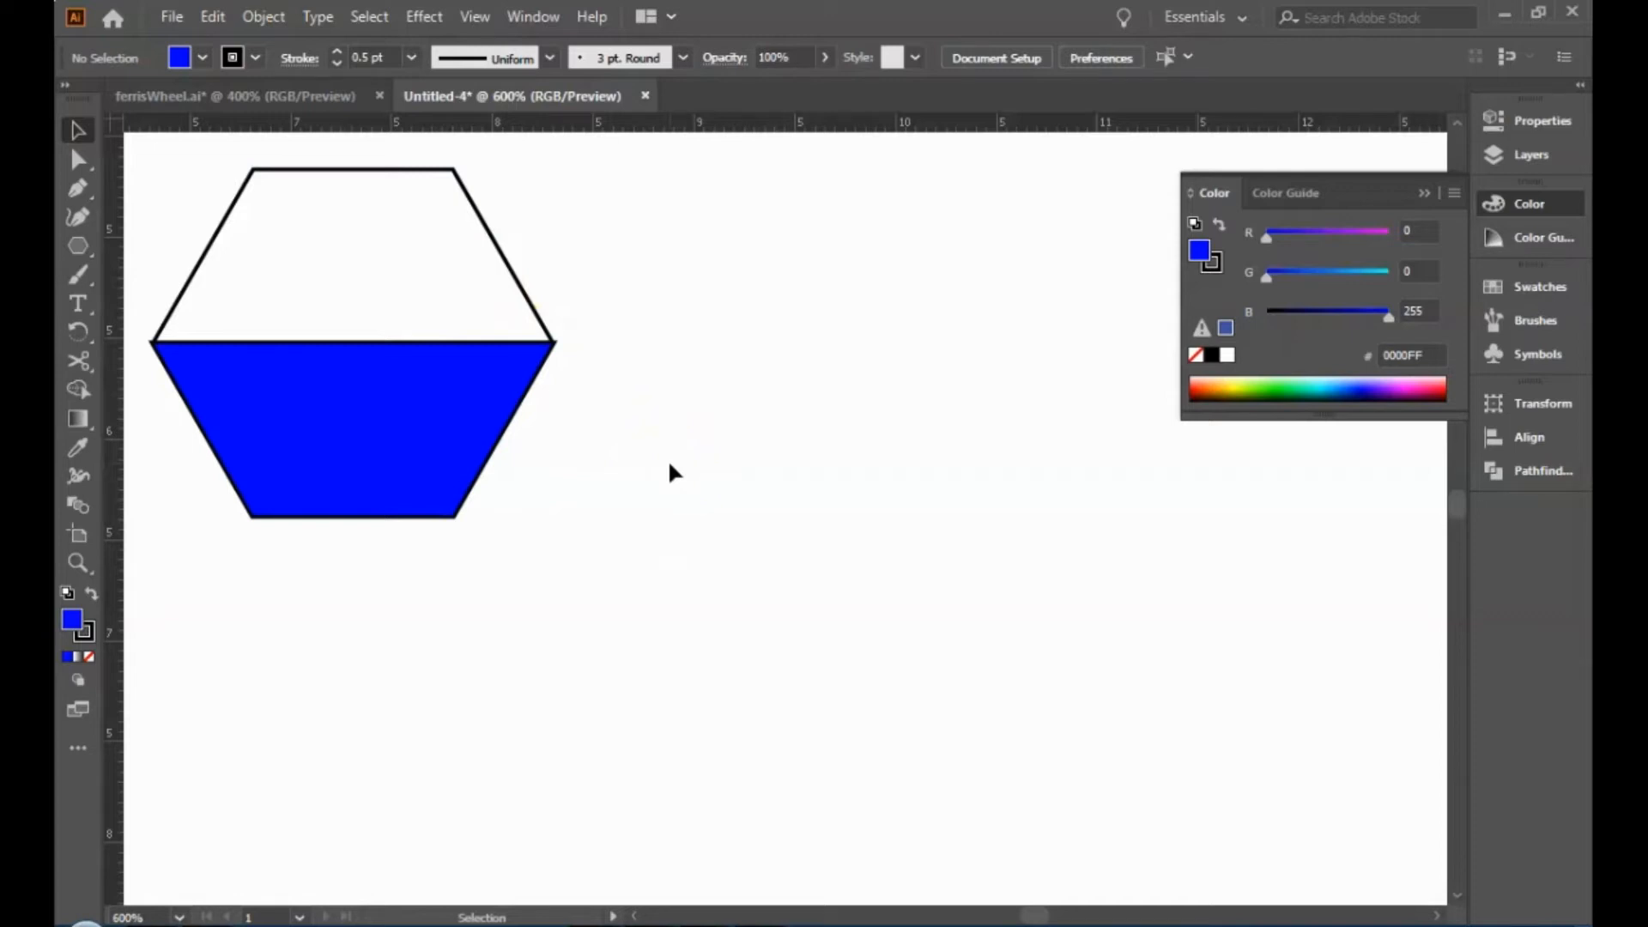
click(156, 90)
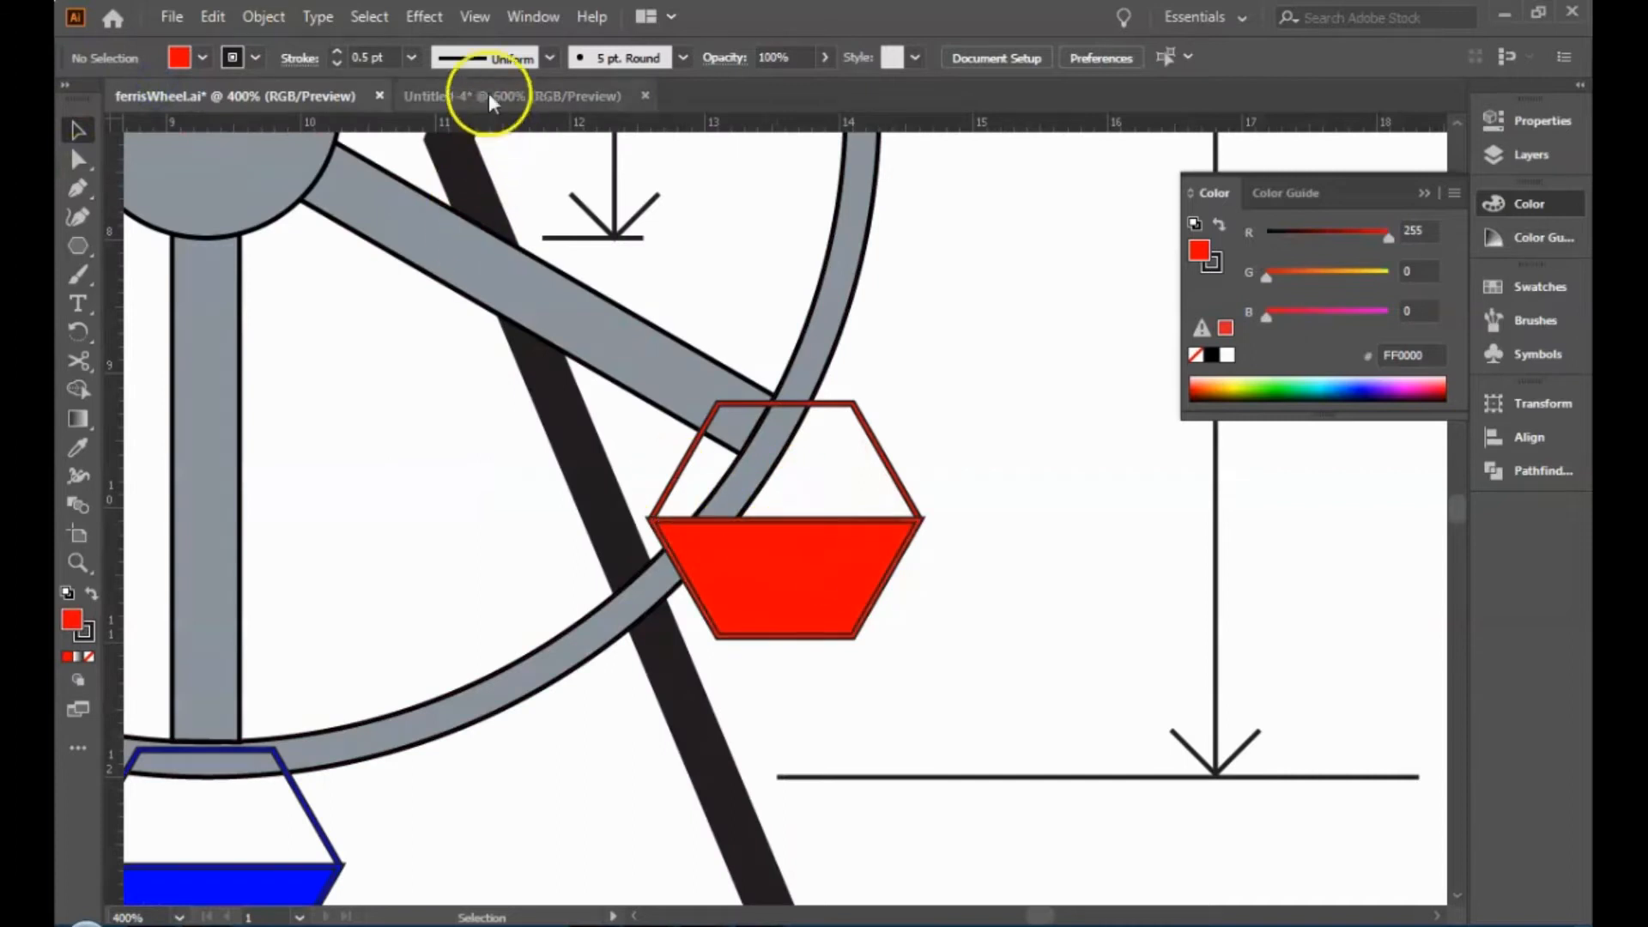
click(487, 97)
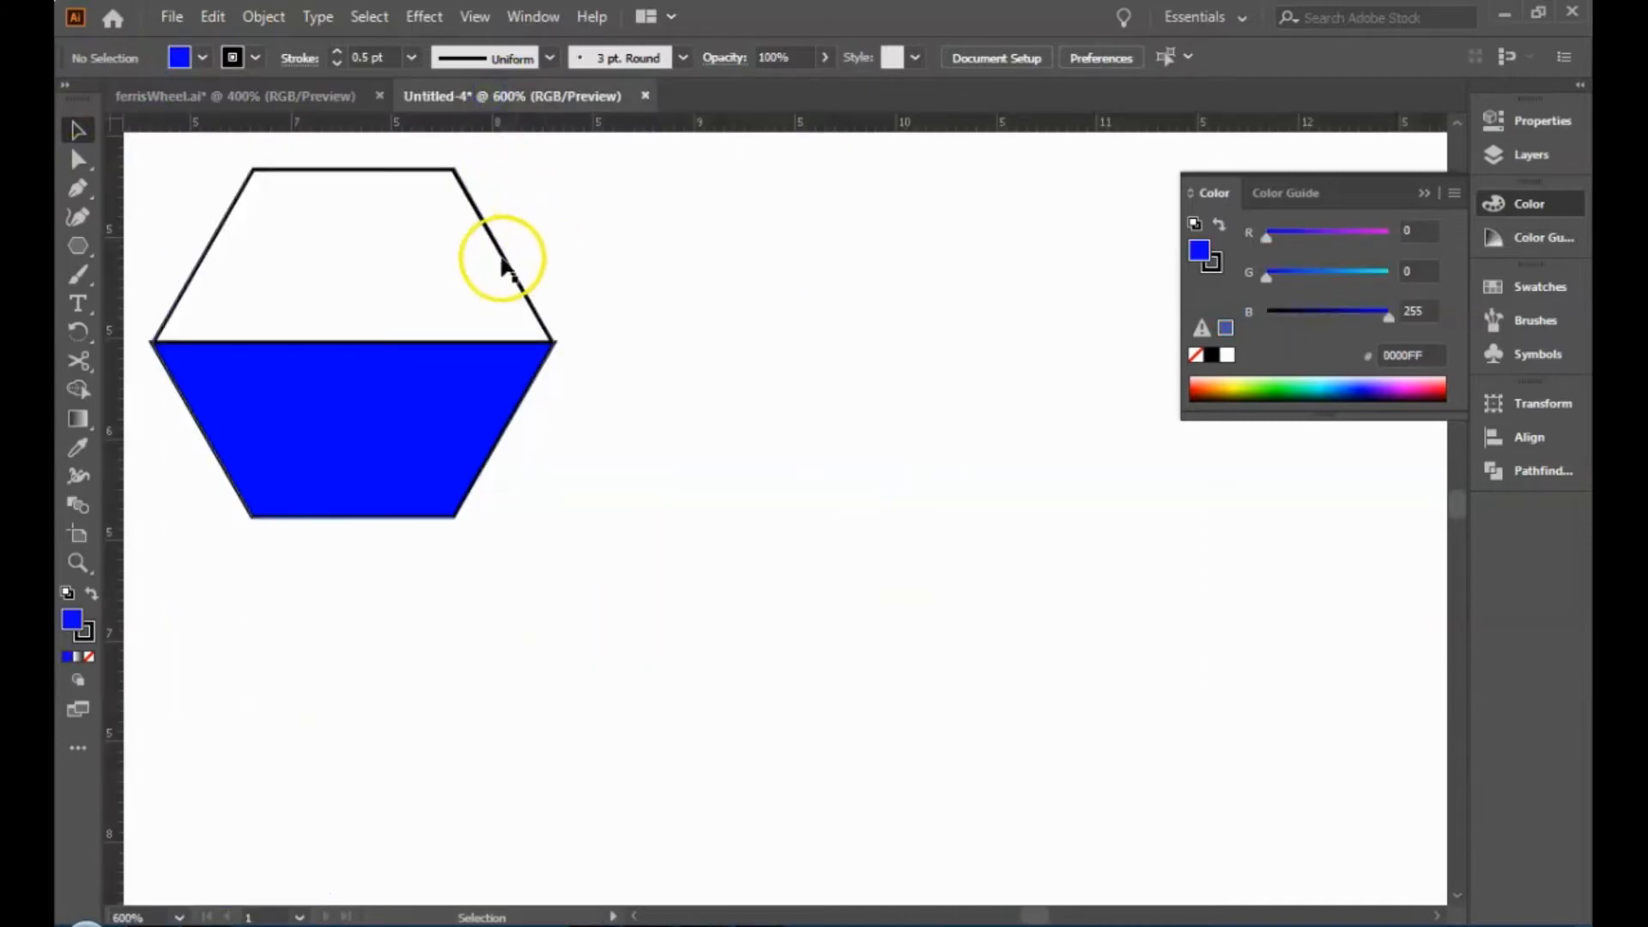
Move the hexagon away from the blue lower-half path and fill it with pure blue, RGB 0, 0, 255.
key(d)
click(397, 171)
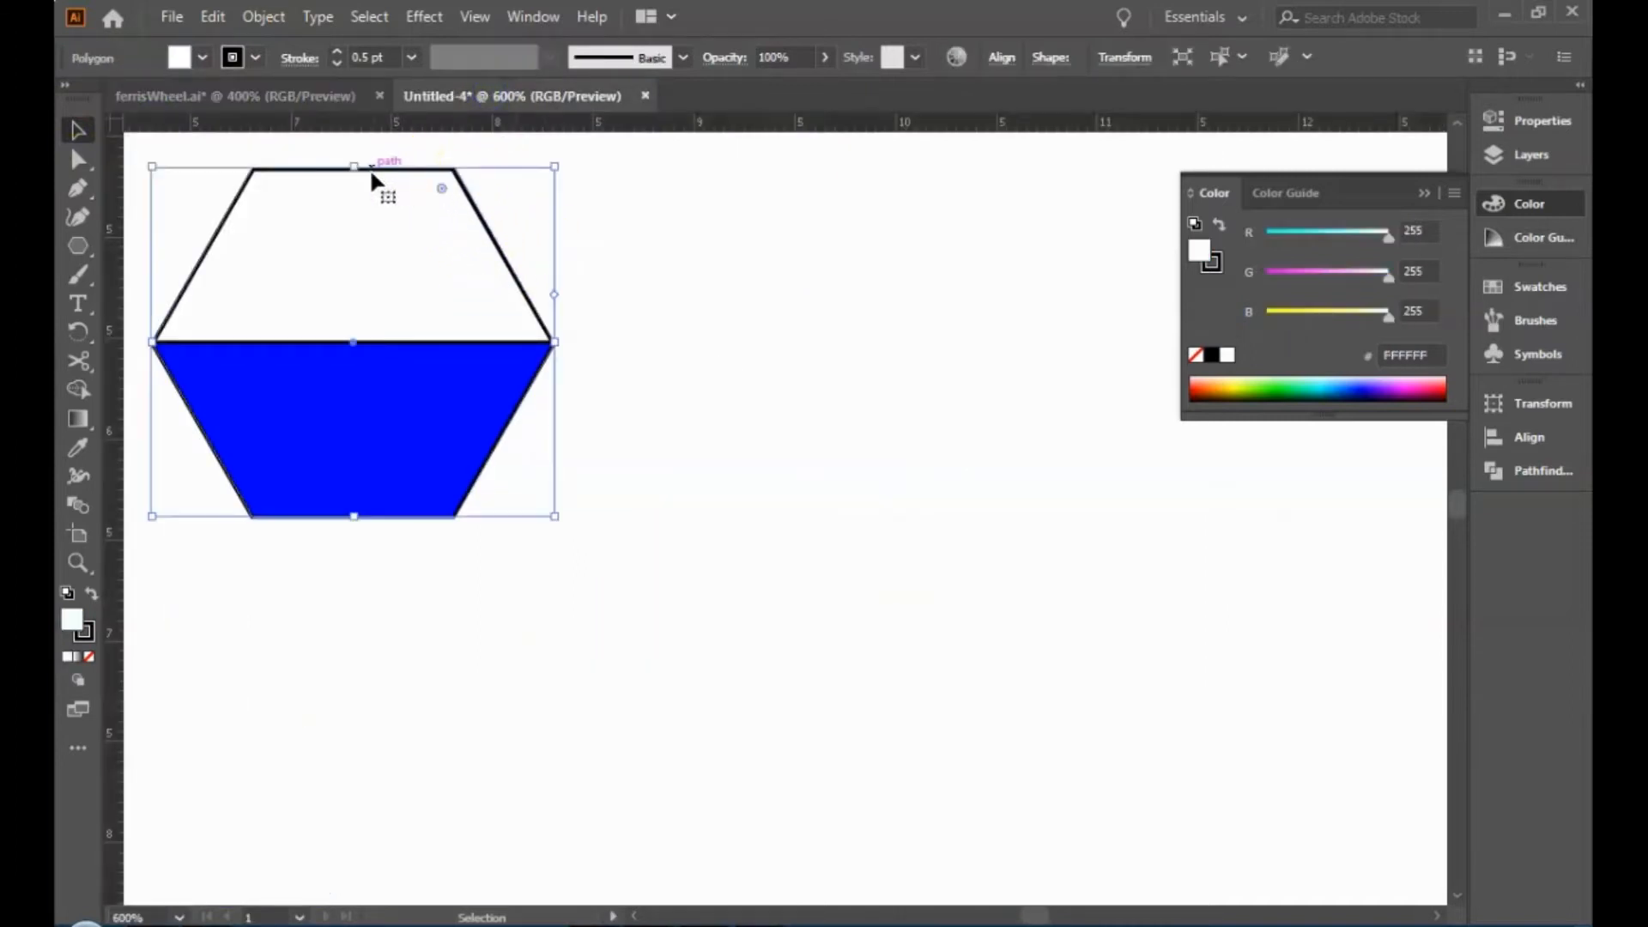
drag(374, 173, 894, 388)
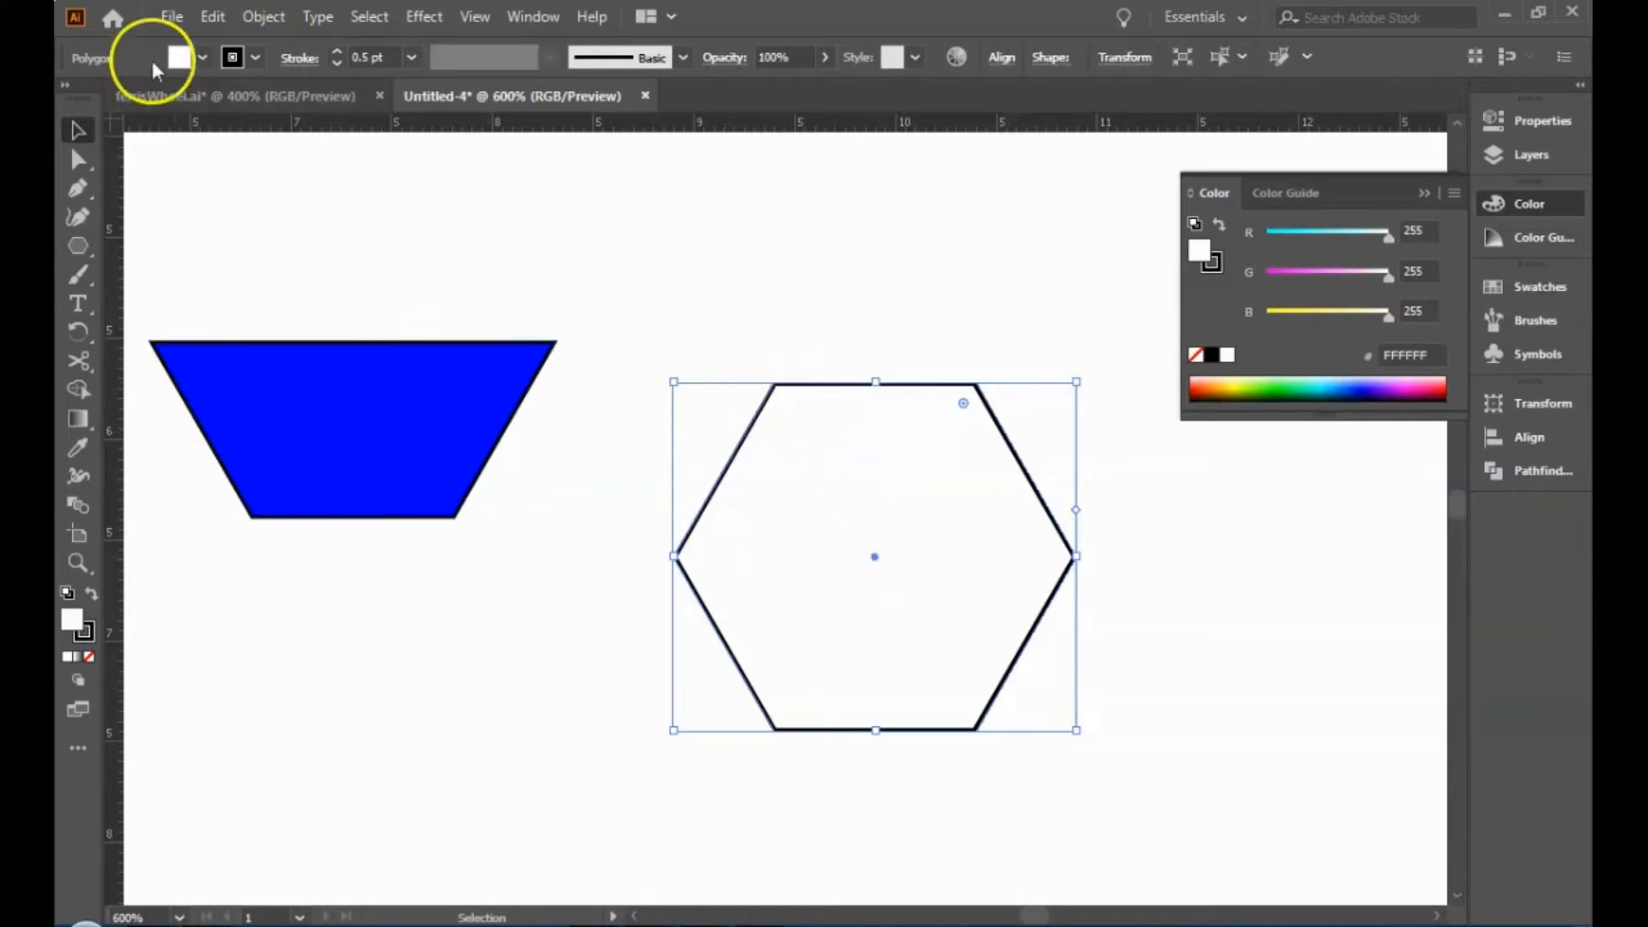
click(203, 58)
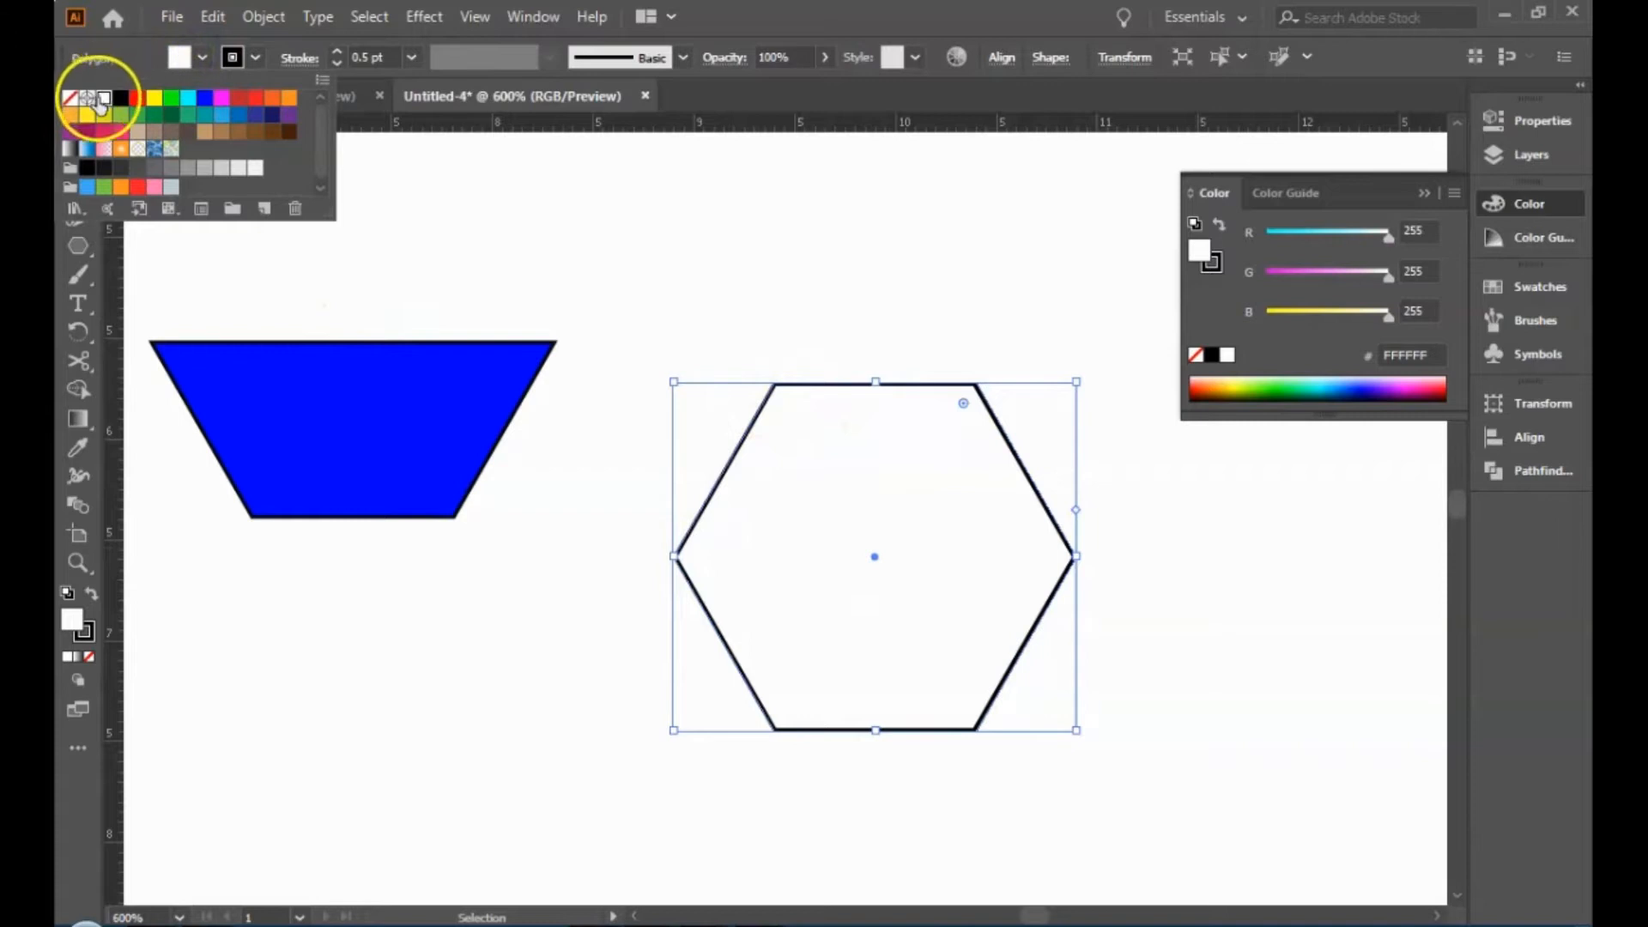
click(203, 104)
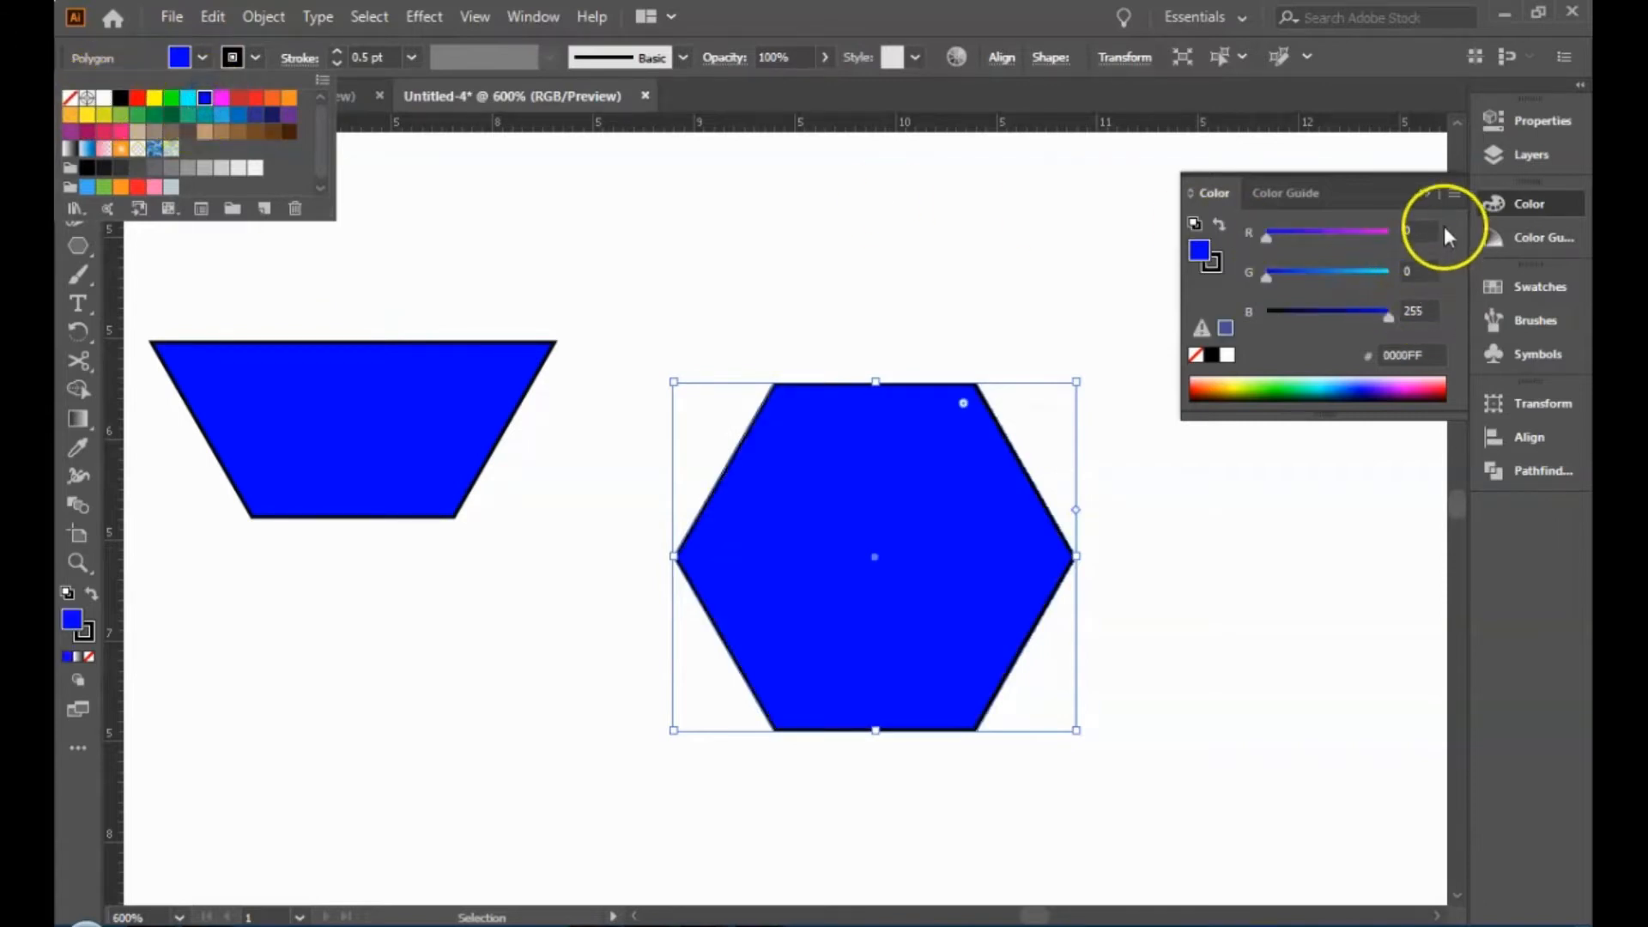
click(861, 325)
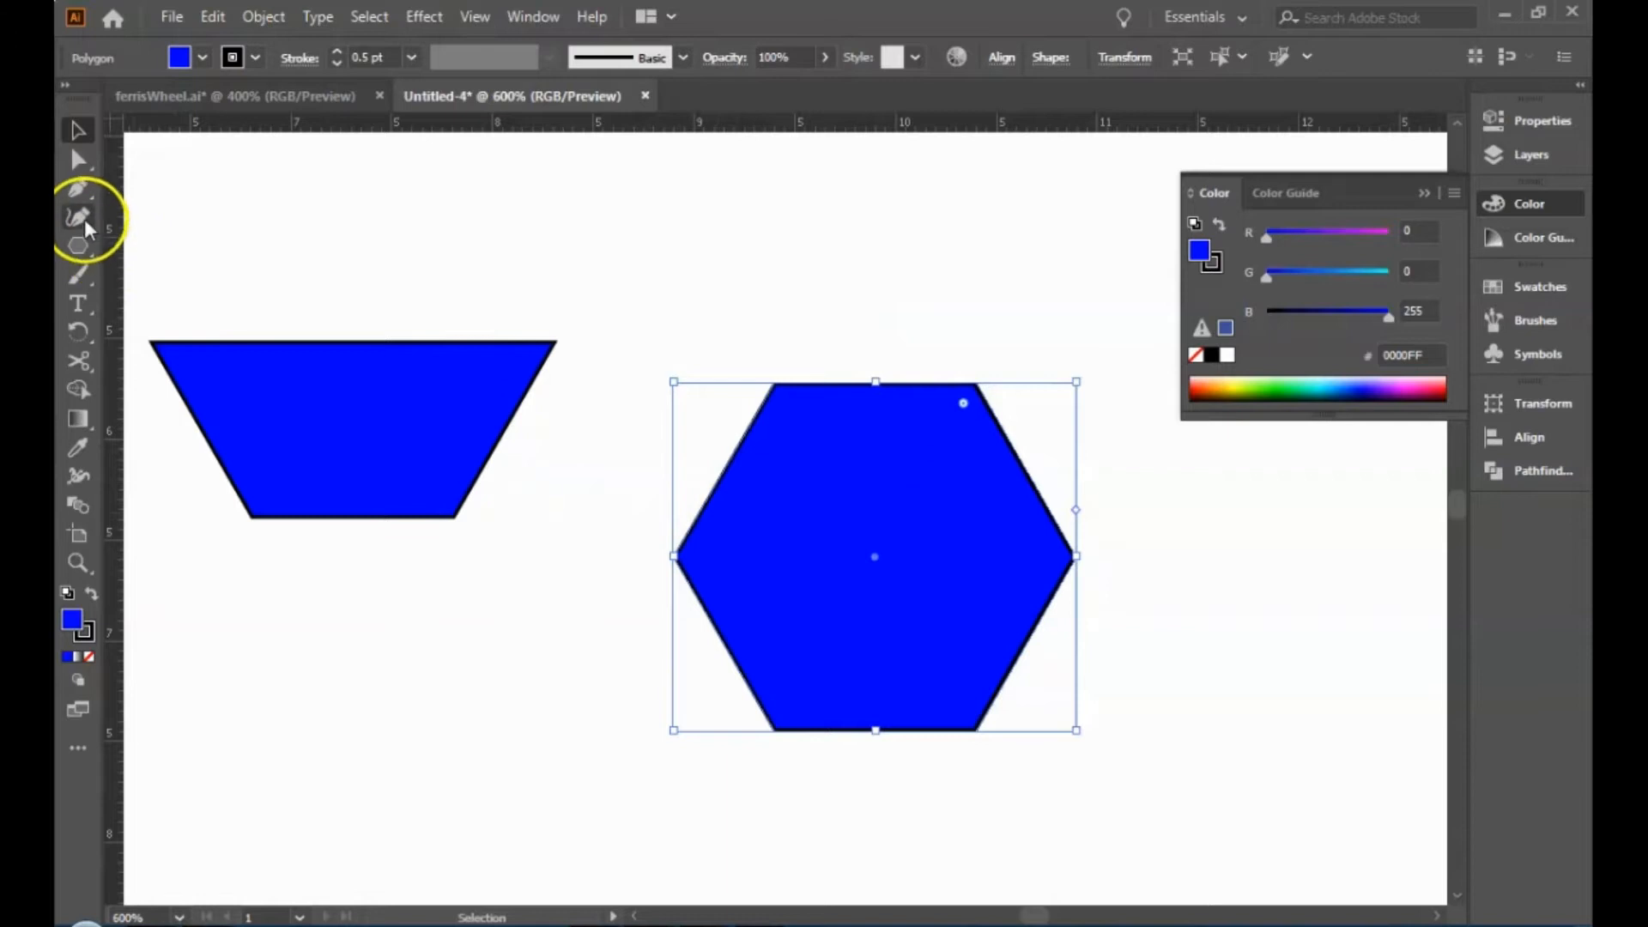
Try to delete the hexagon's two upper corner anchor points with the Pen tool, and undo both deletions.
click(77, 159)
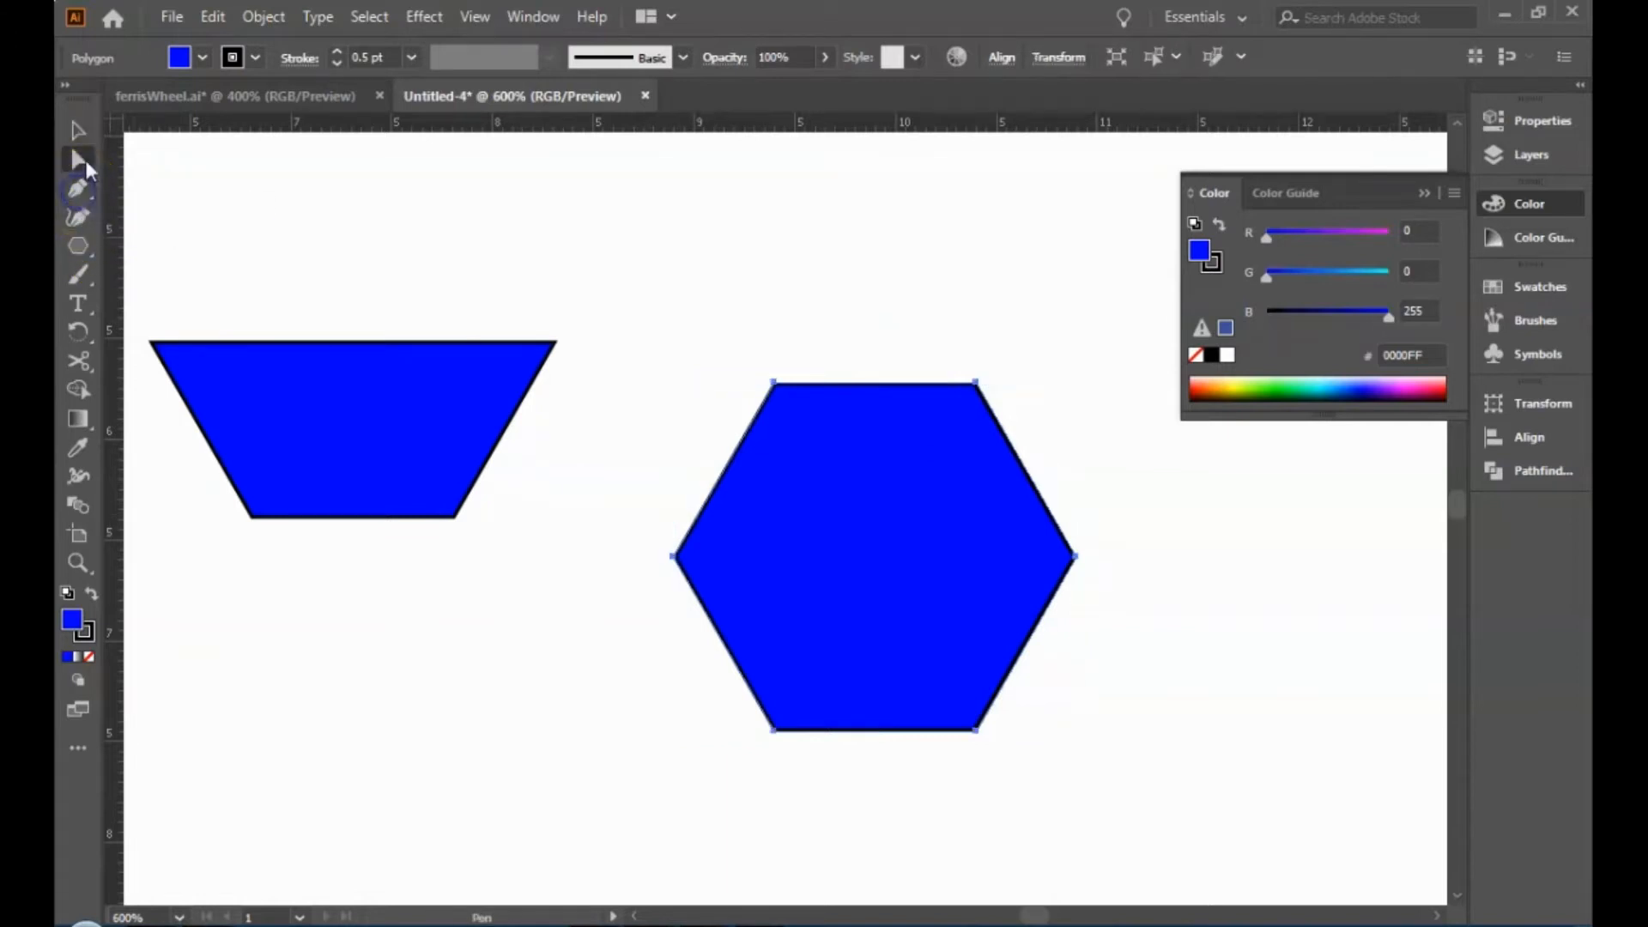
click(80, 186)
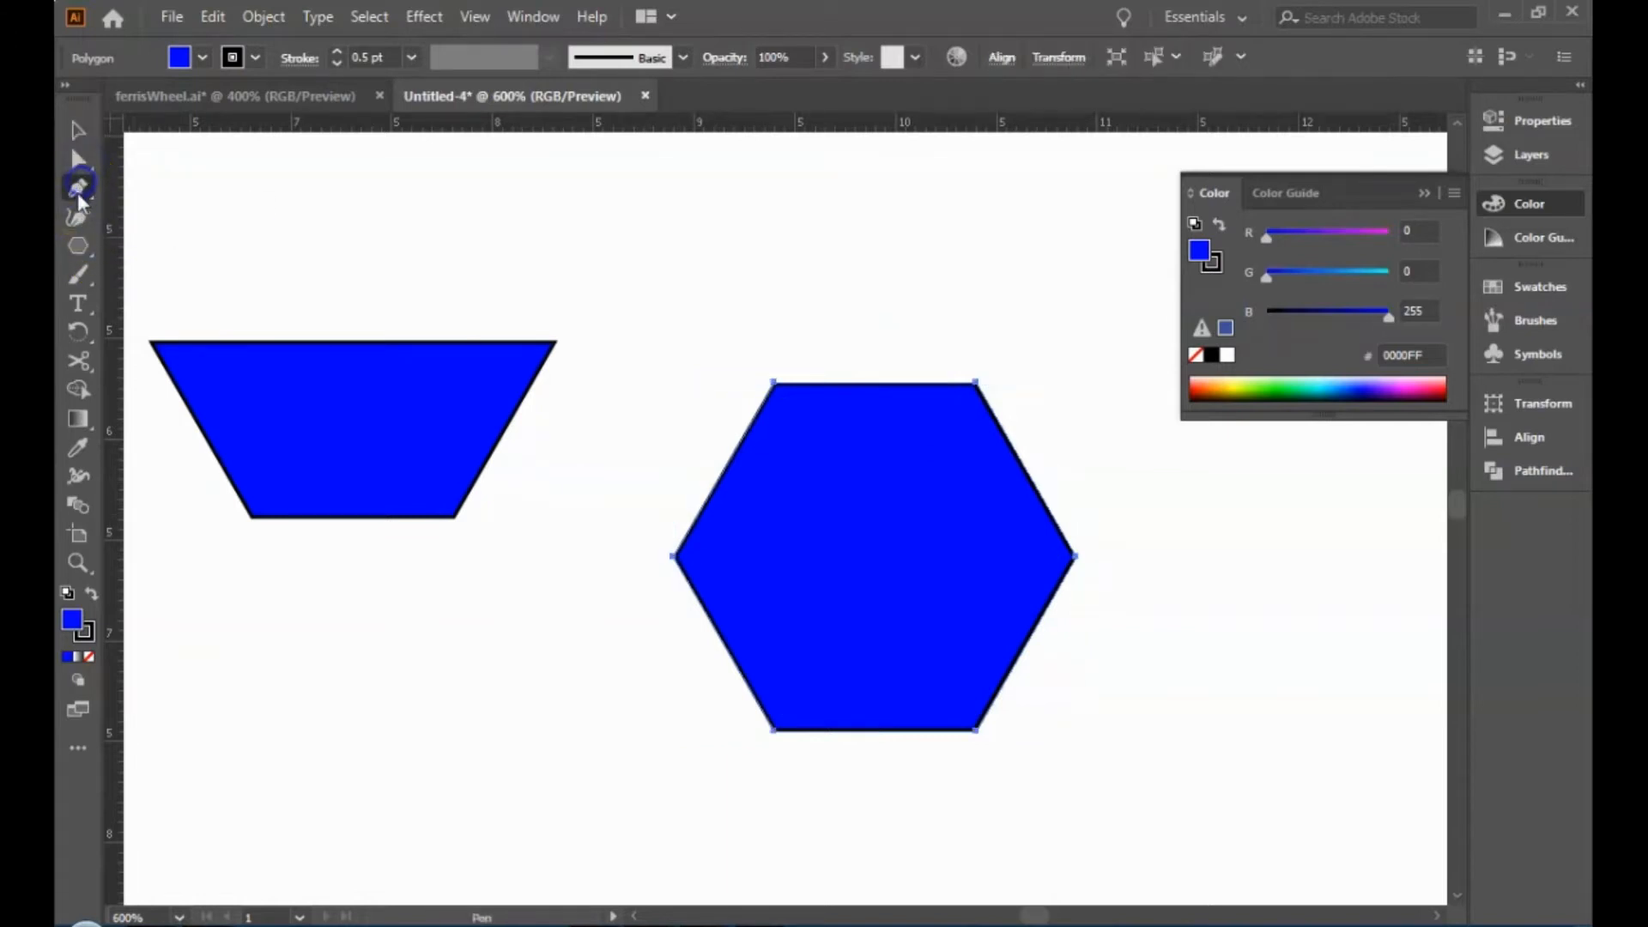
click(774, 382)
click(975, 382)
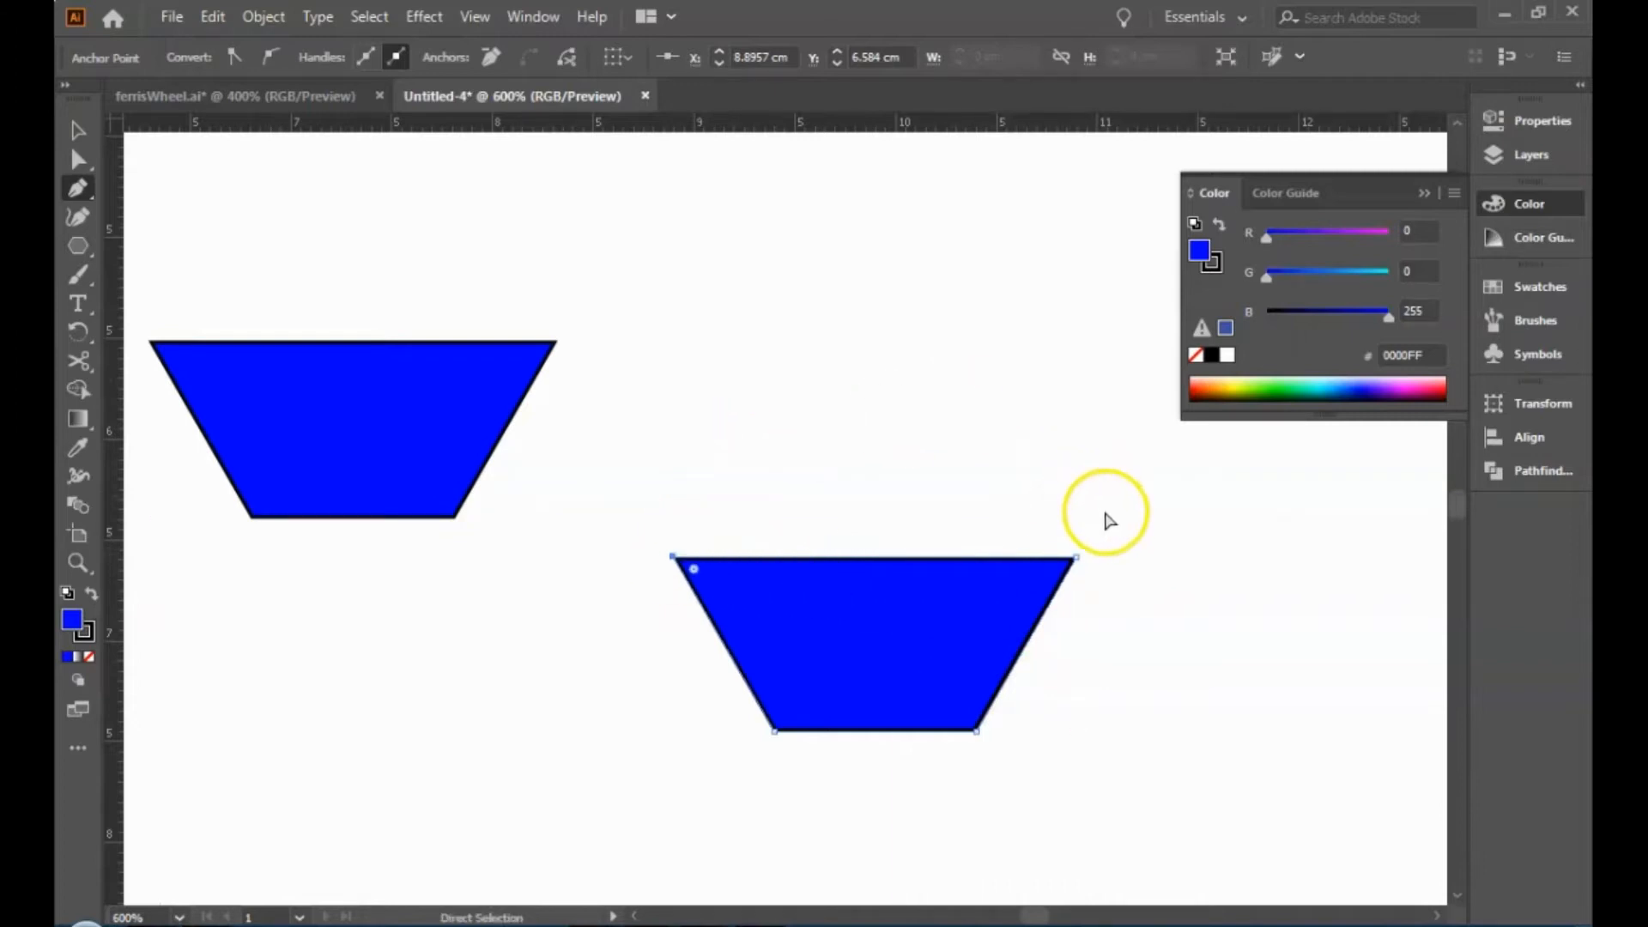
key(ctrl+z)
key(ctrl+z)
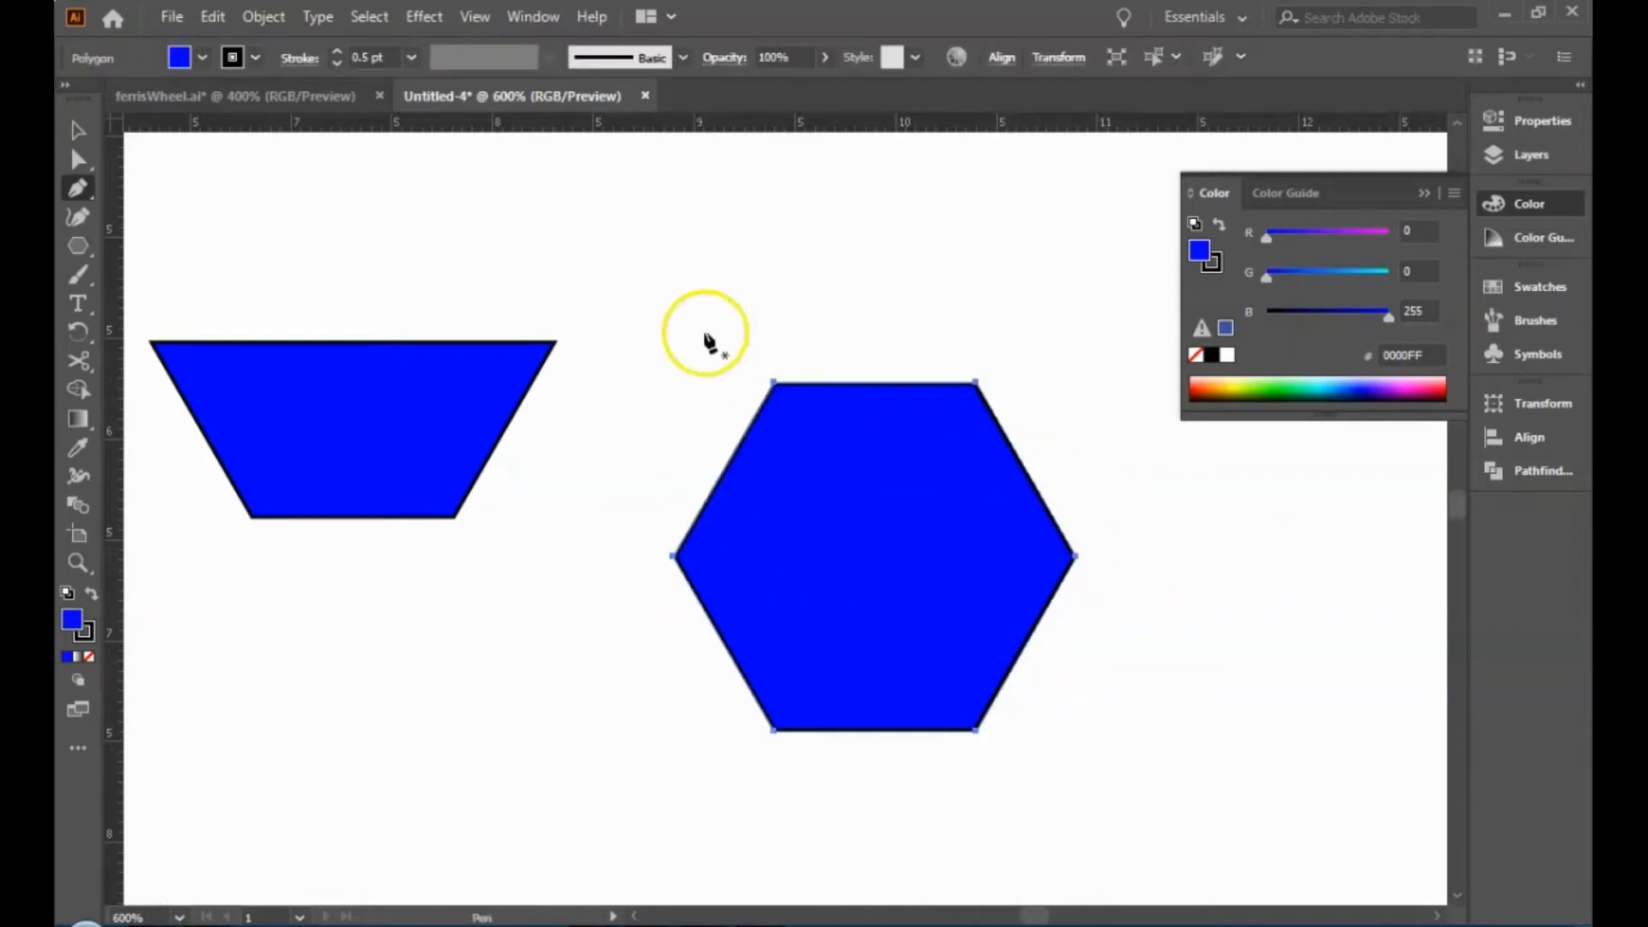
Deselect the hexagon and trace its upper half with the Pen tool as an open path through its four existing corners.
click(69, 133)
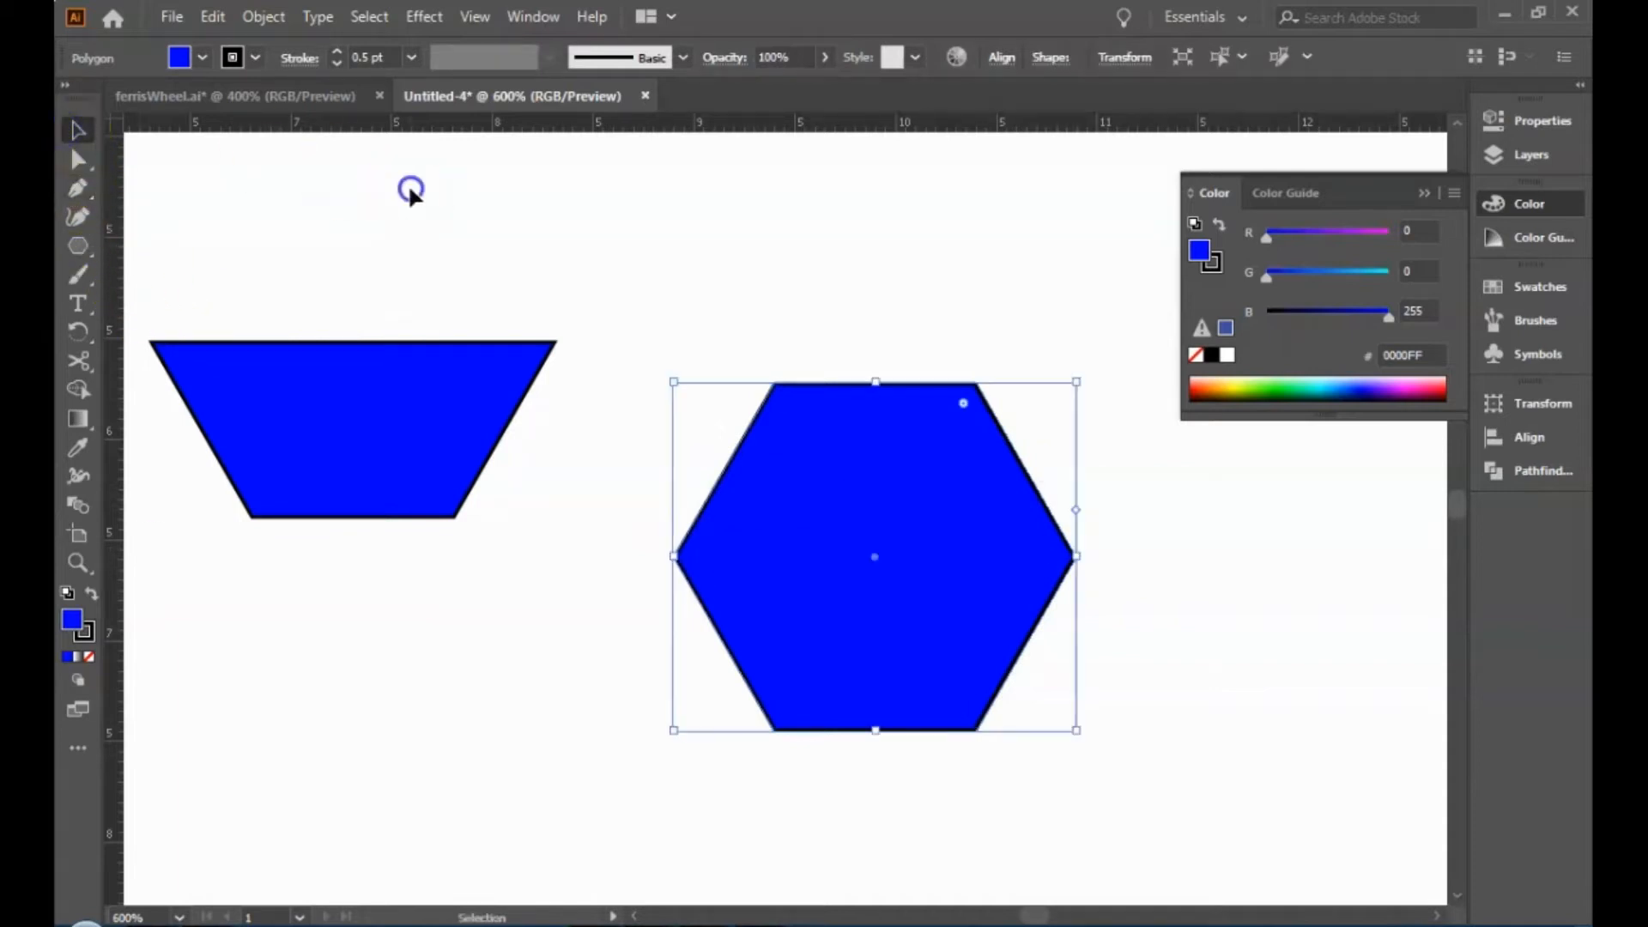
click(410, 190)
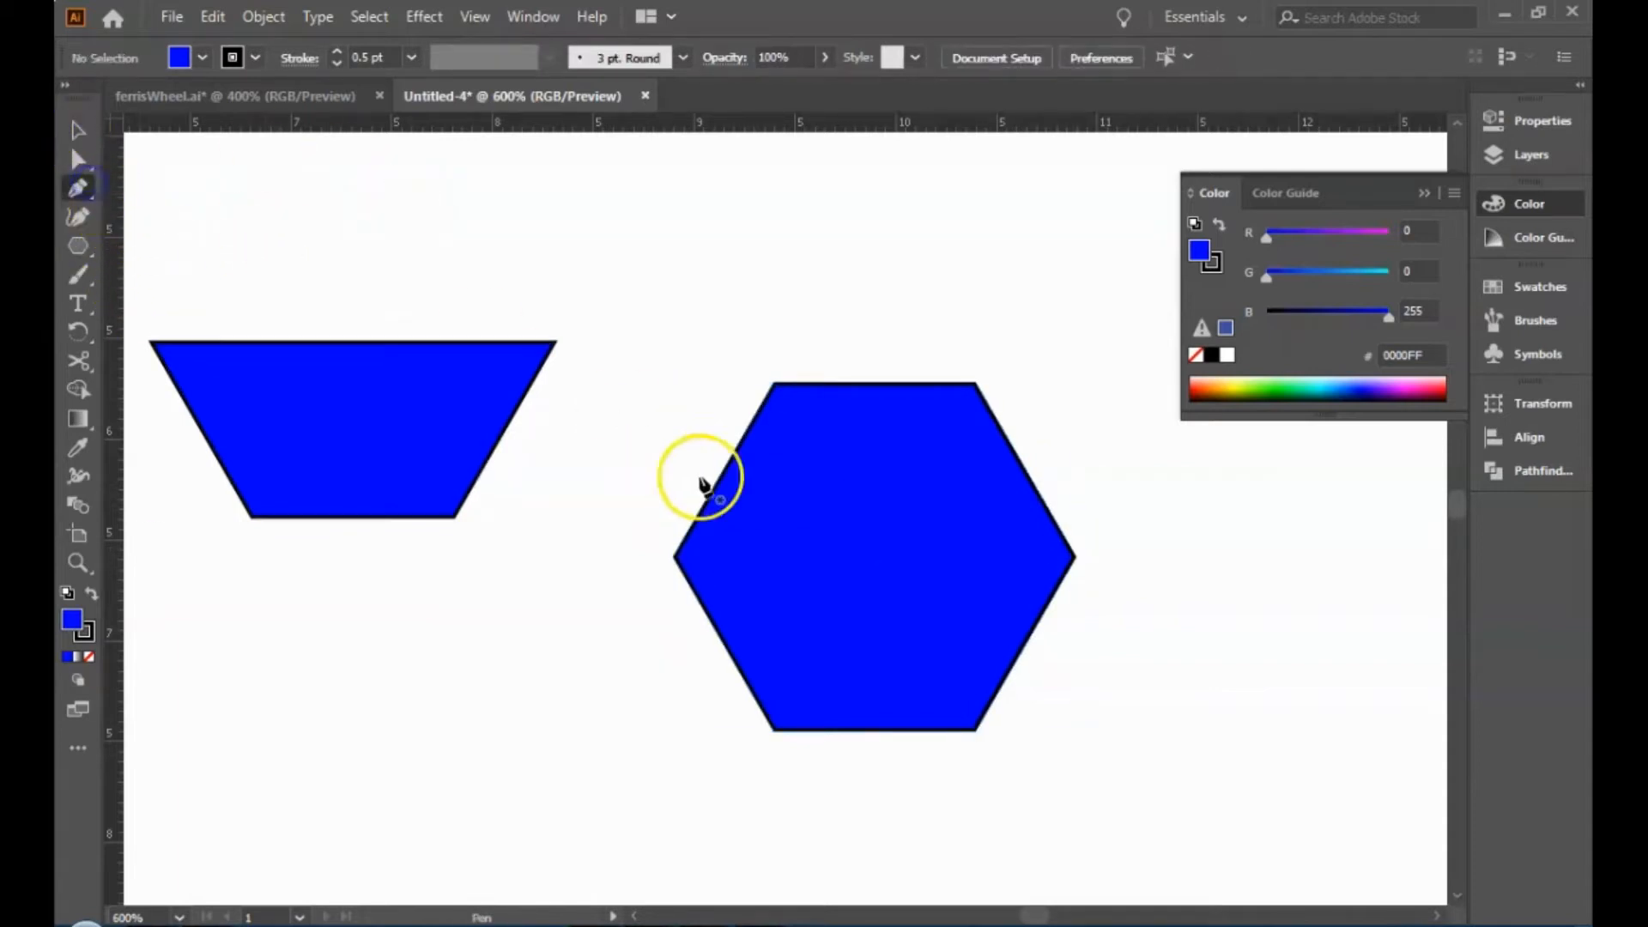
click(673, 557)
click(775, 384)
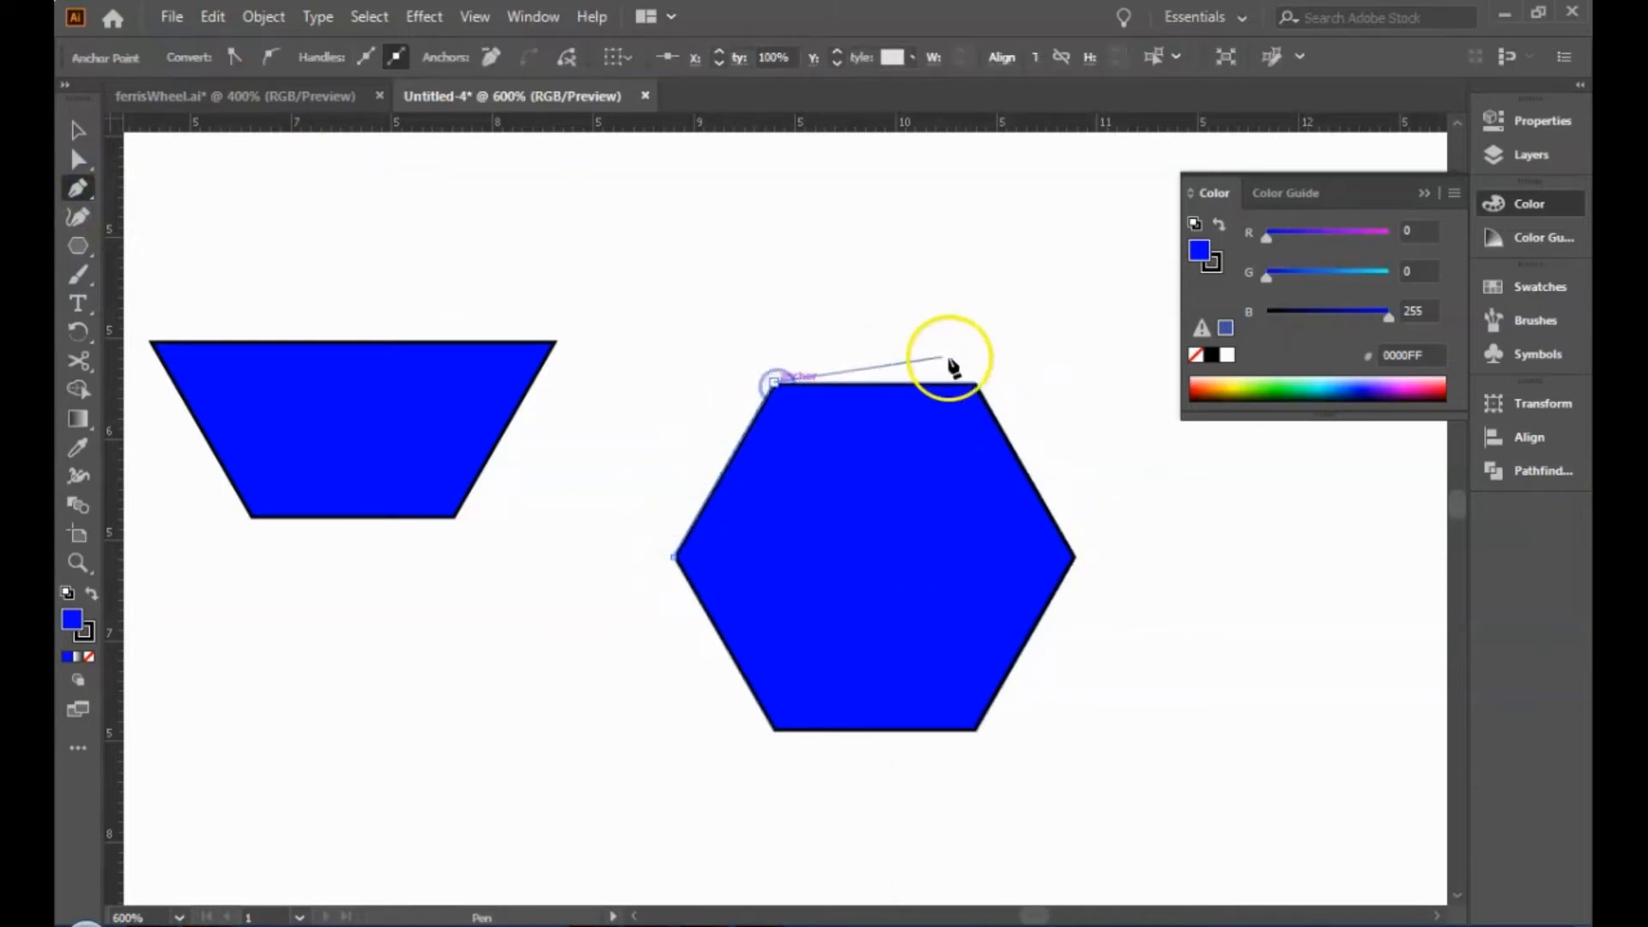
click(976, 383)
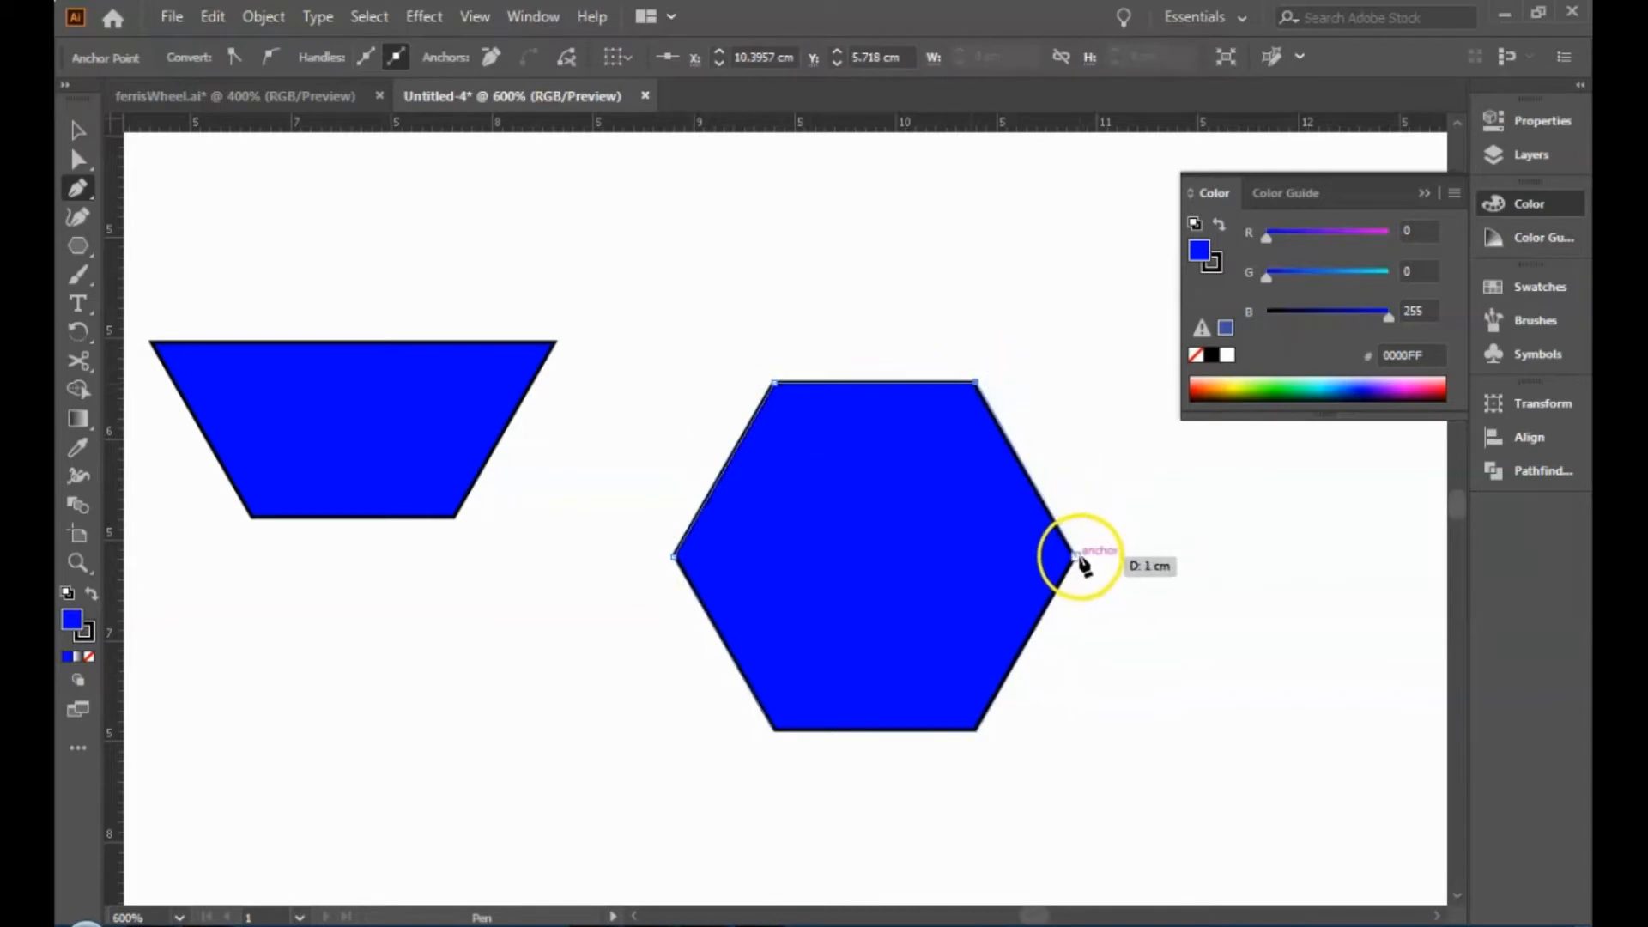
click(1076, 557)
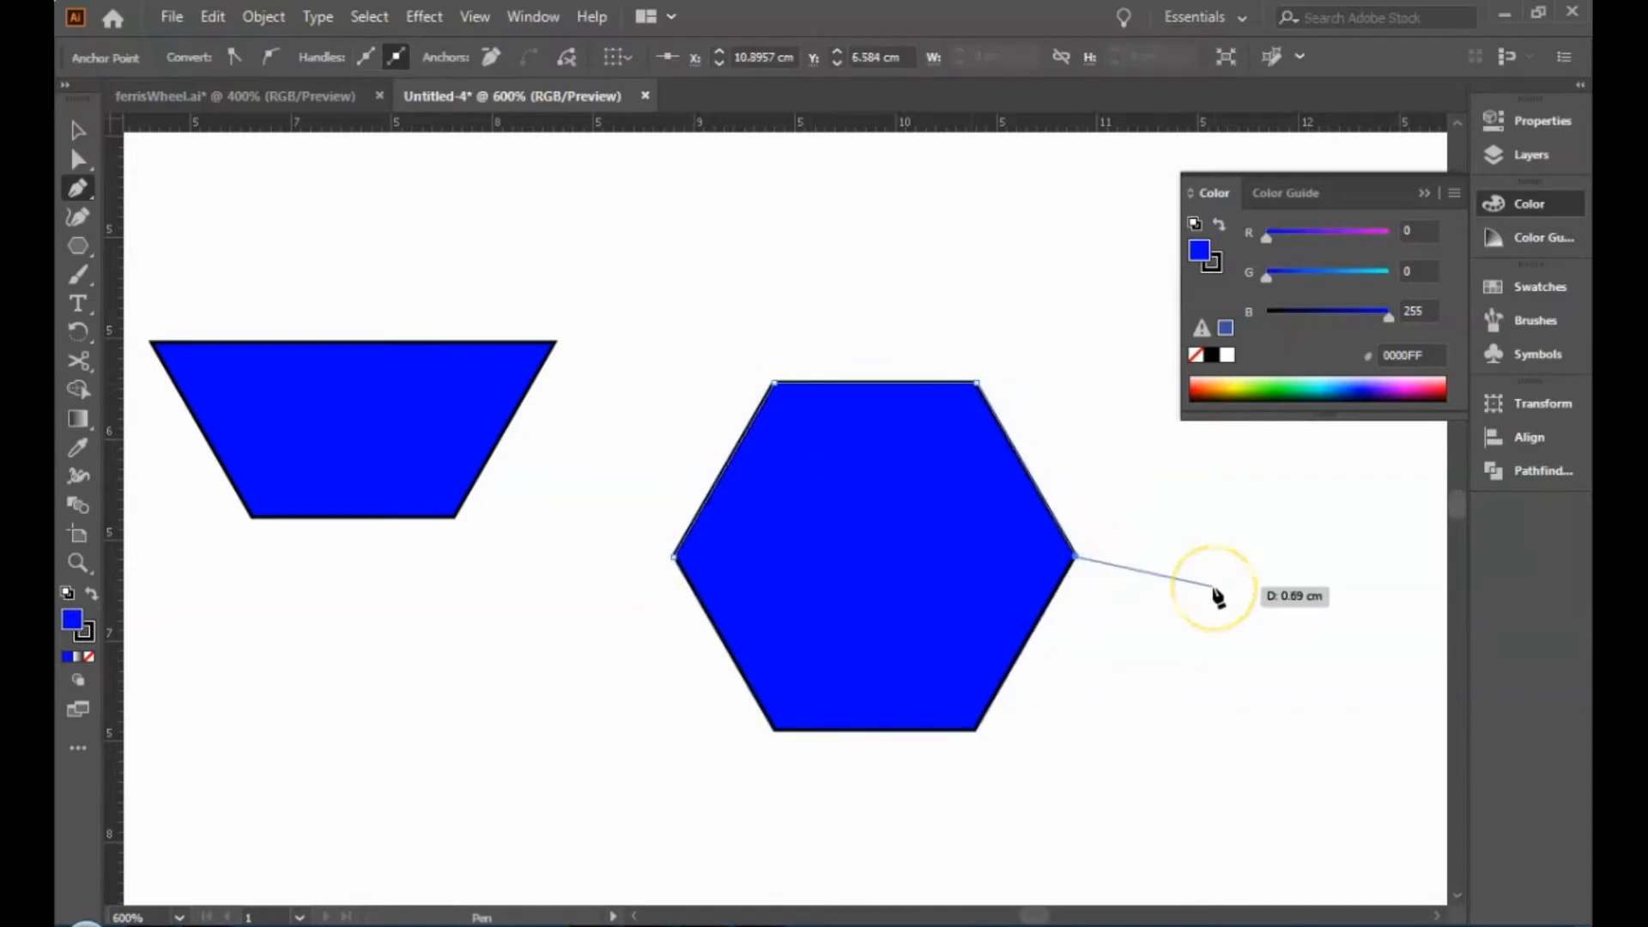
key(v)
Move the open upper-half path off the hexagon to its lower right and set the path's fill to None.
drag(956, 489, 1317, 702)
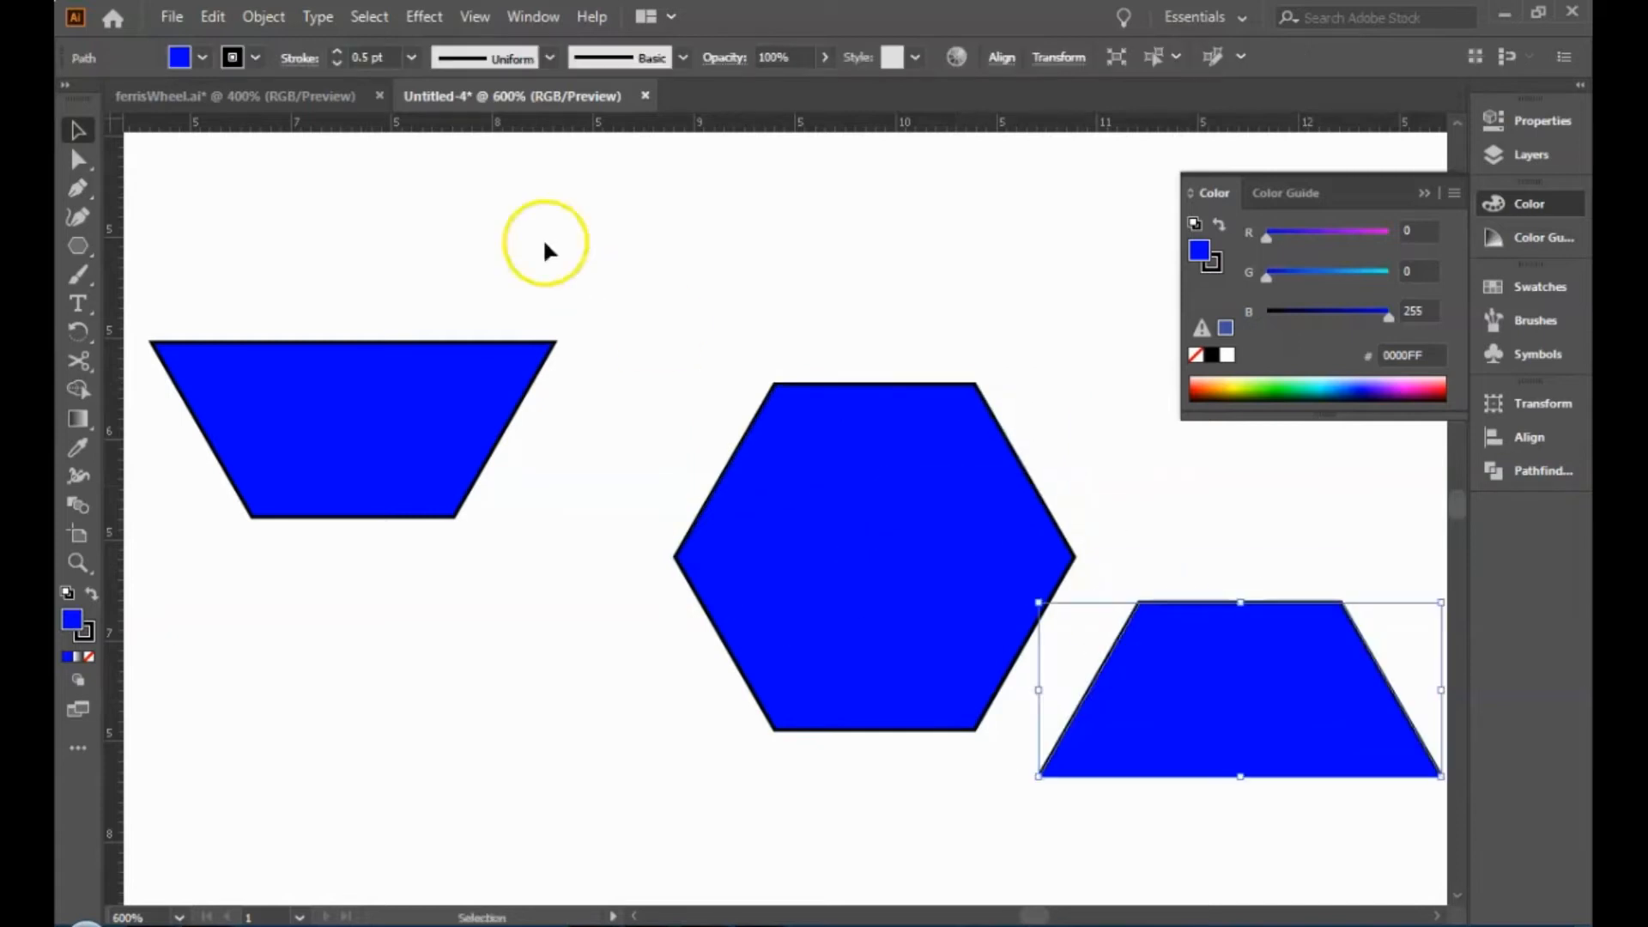
click(202, 57)
click(71, 98)
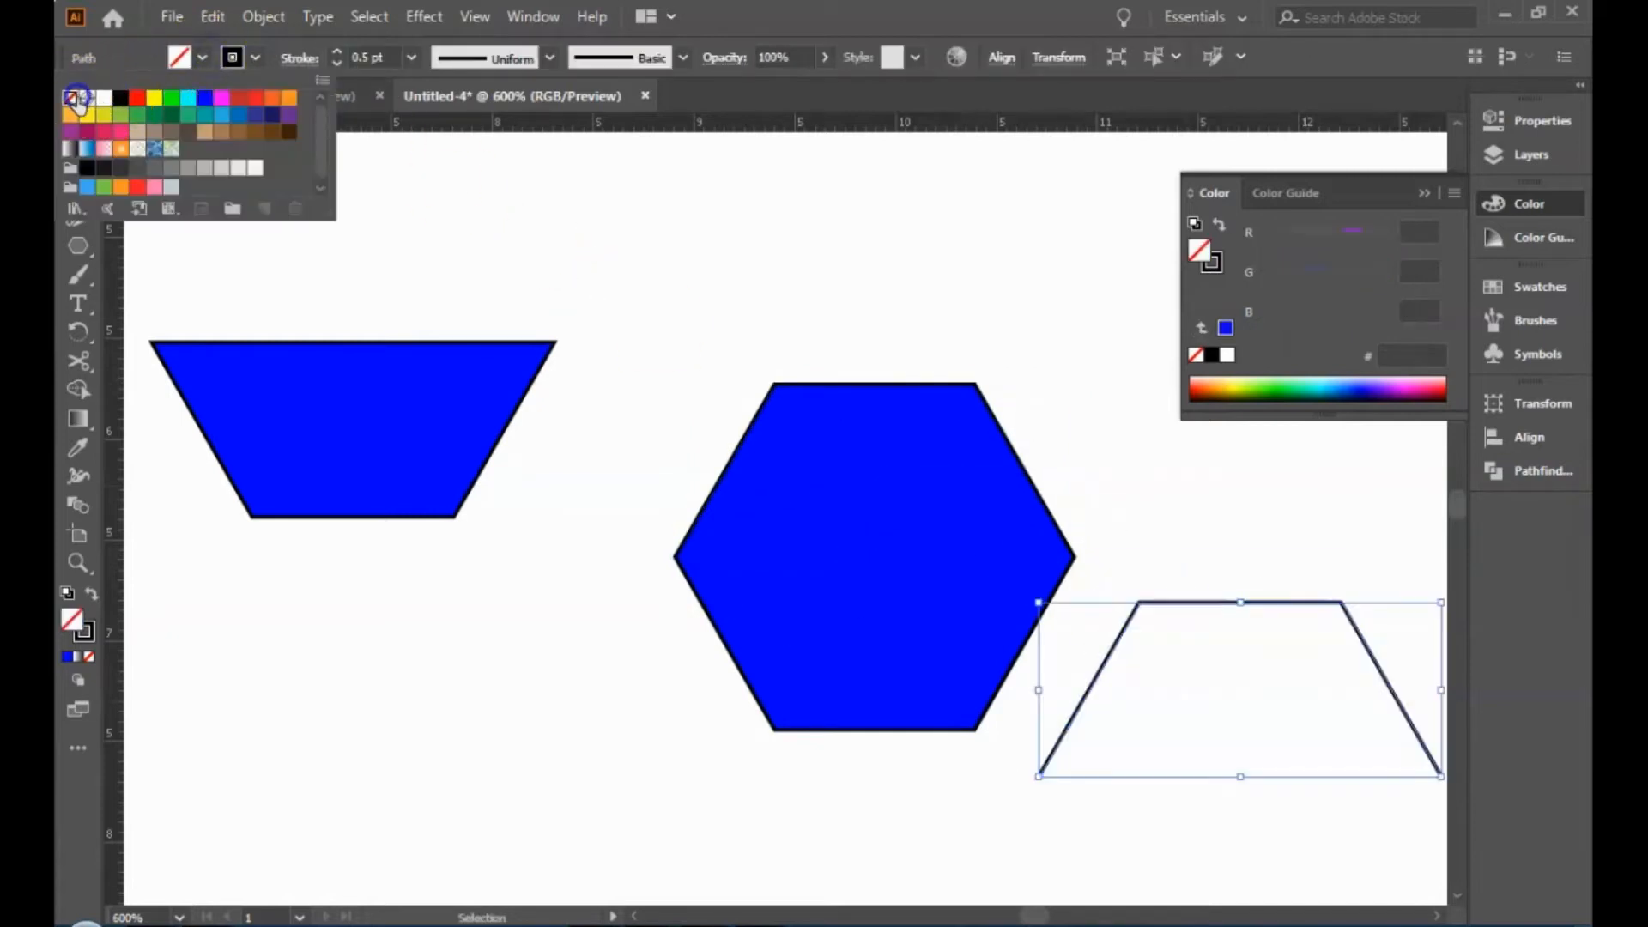
click(691, 179)
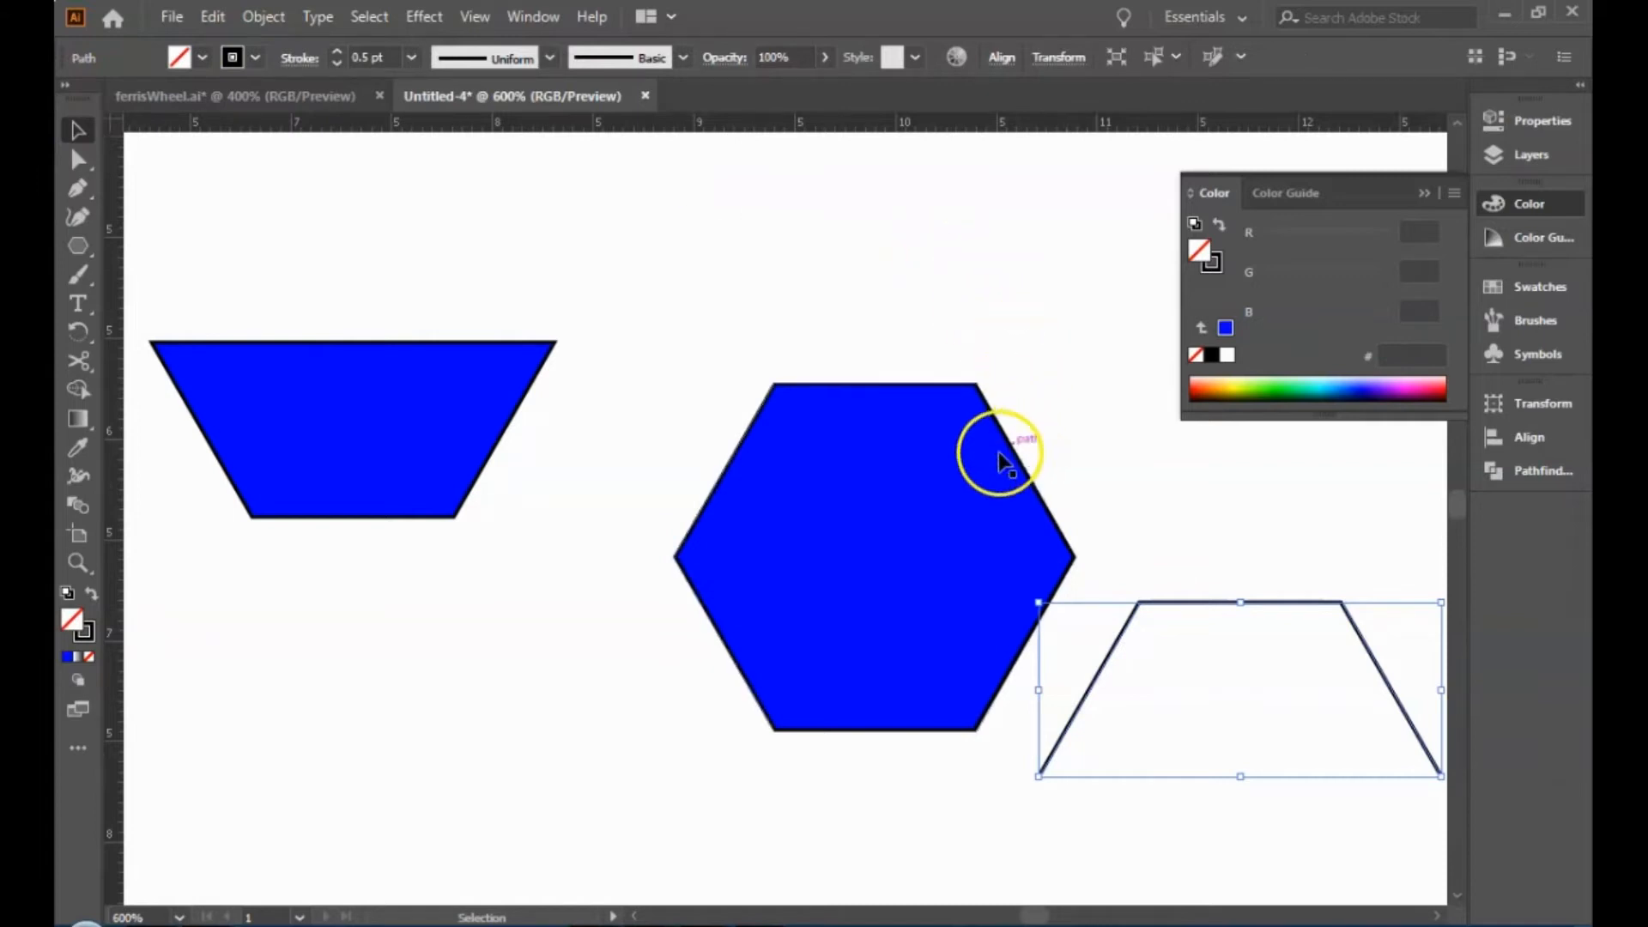
Delete the blue hexagon's two upper corner anchor points with the Pen tool, leaving only its lower half.
click(929, 486)
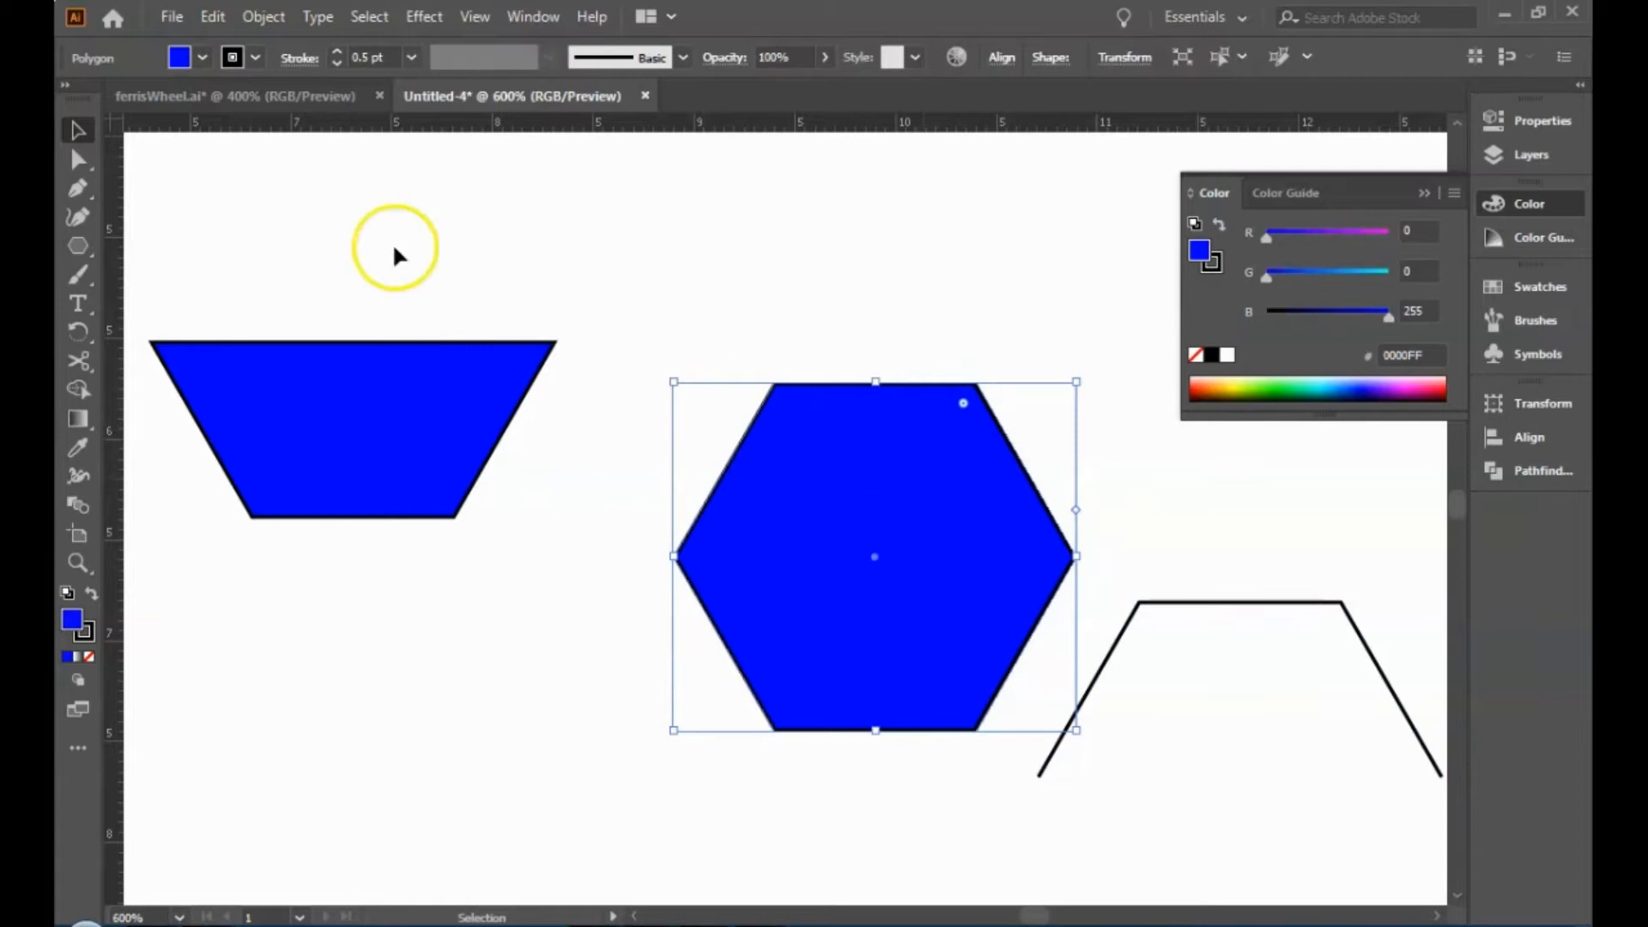
click(79, 188)
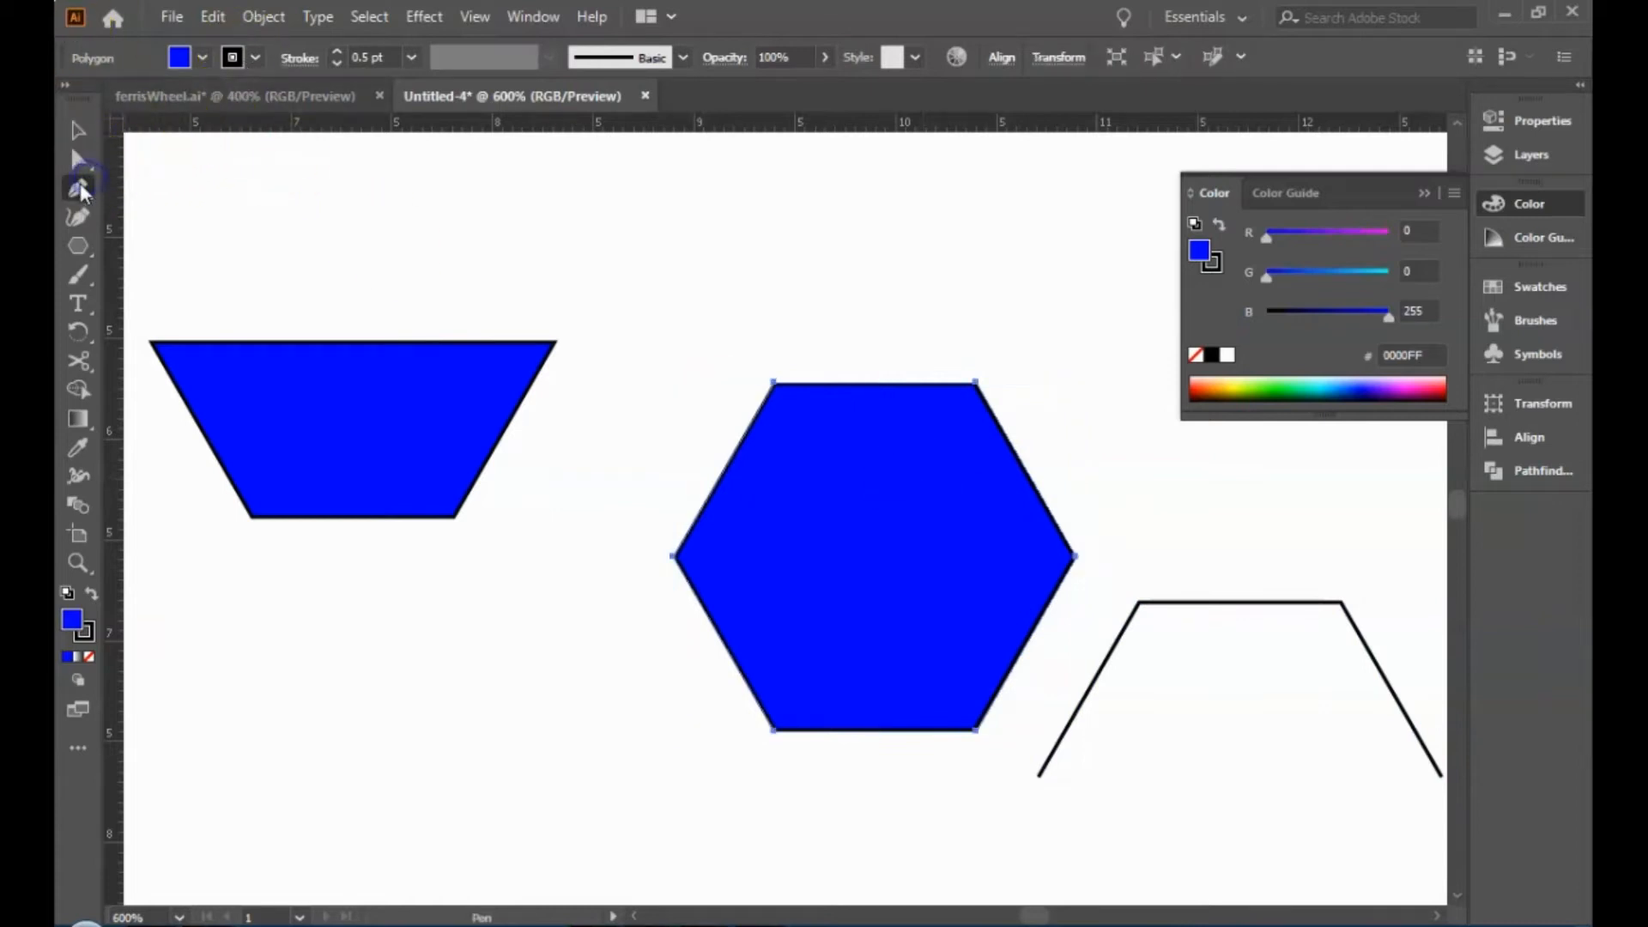
click(774, 383)
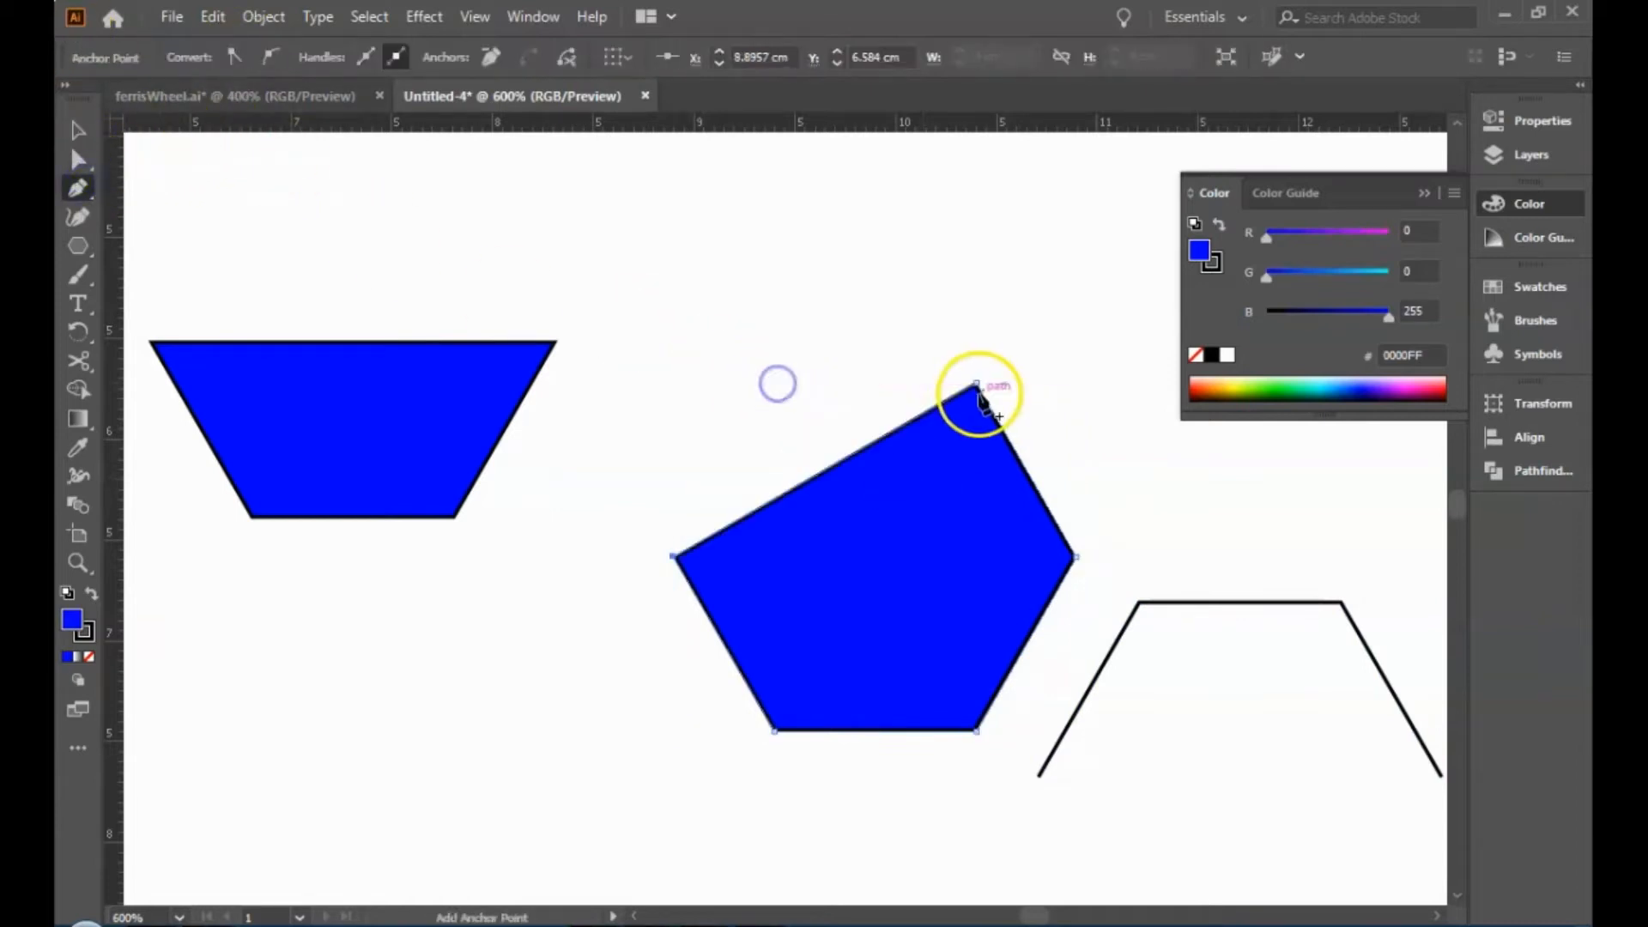
click(977, 385)
click(78, 130)
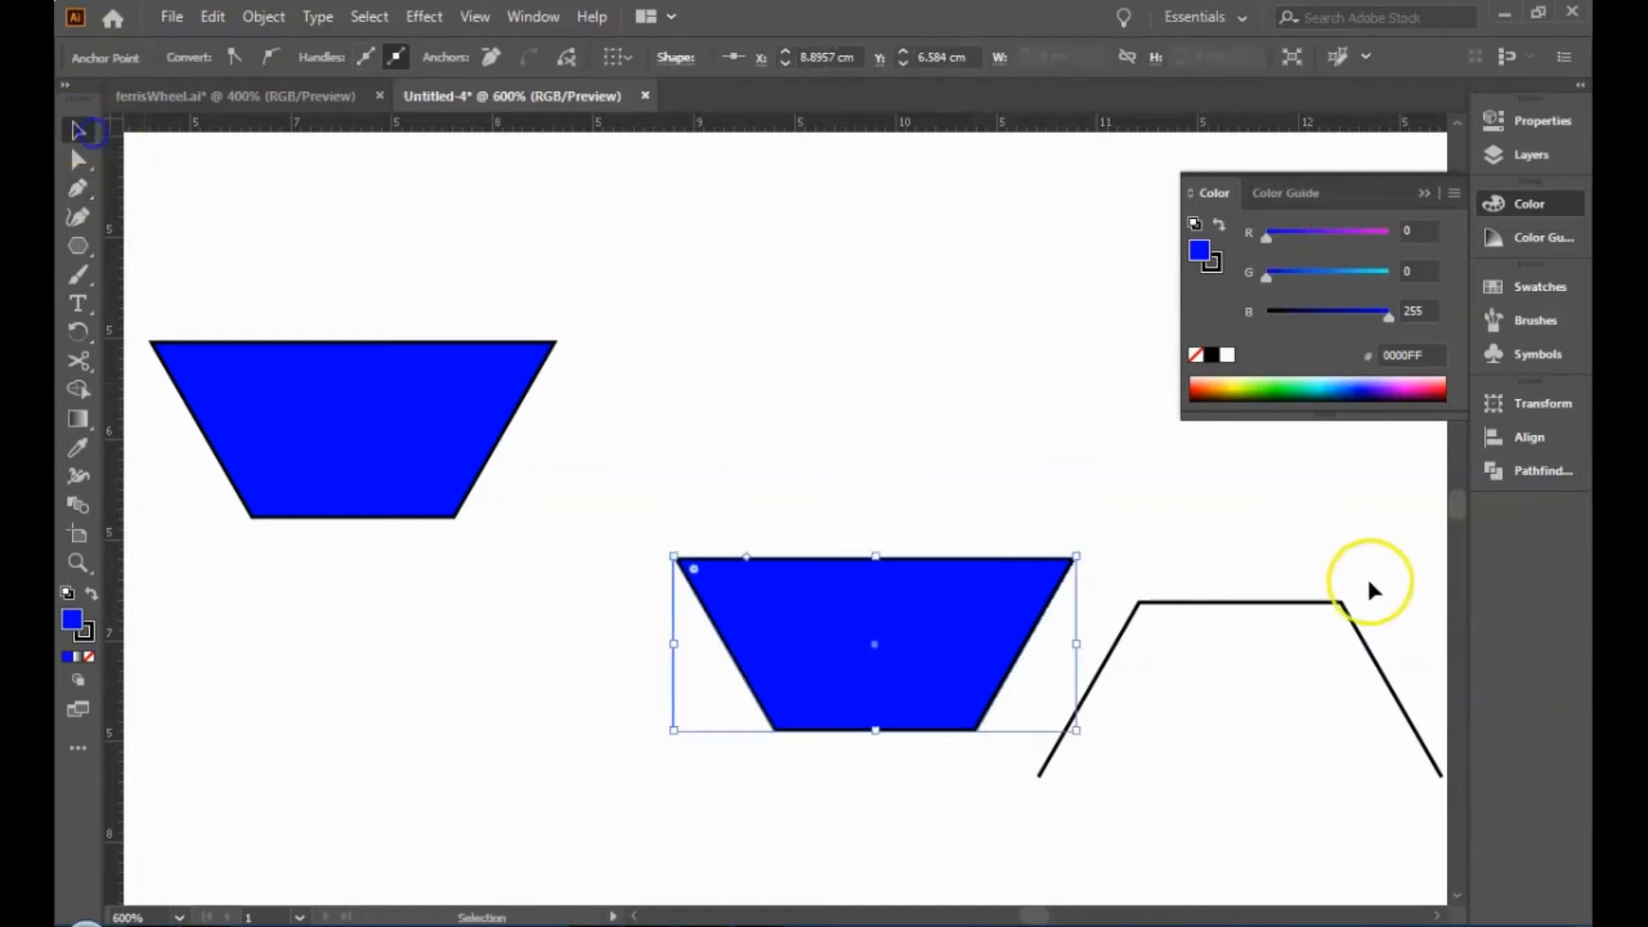
Move the unfilled open path back onto the blue lower half so its ends meet the lower half's upper corners.
drag(1313, 603, 953, 388)
click(1132, 491)
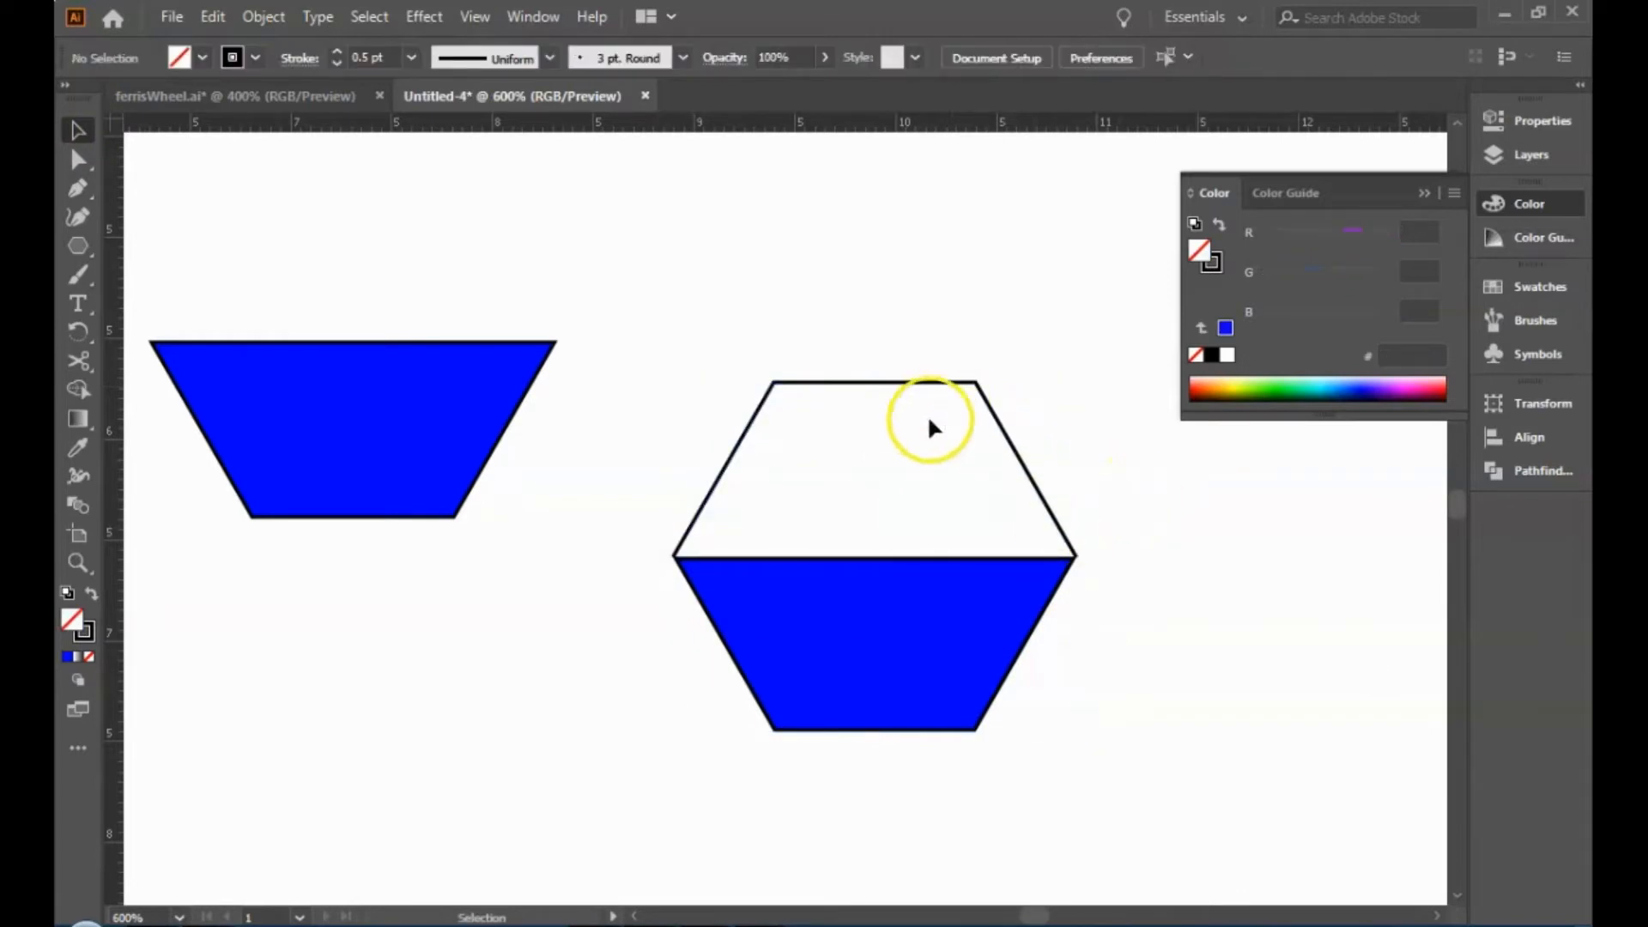
drag(909, 383, 907, 388)
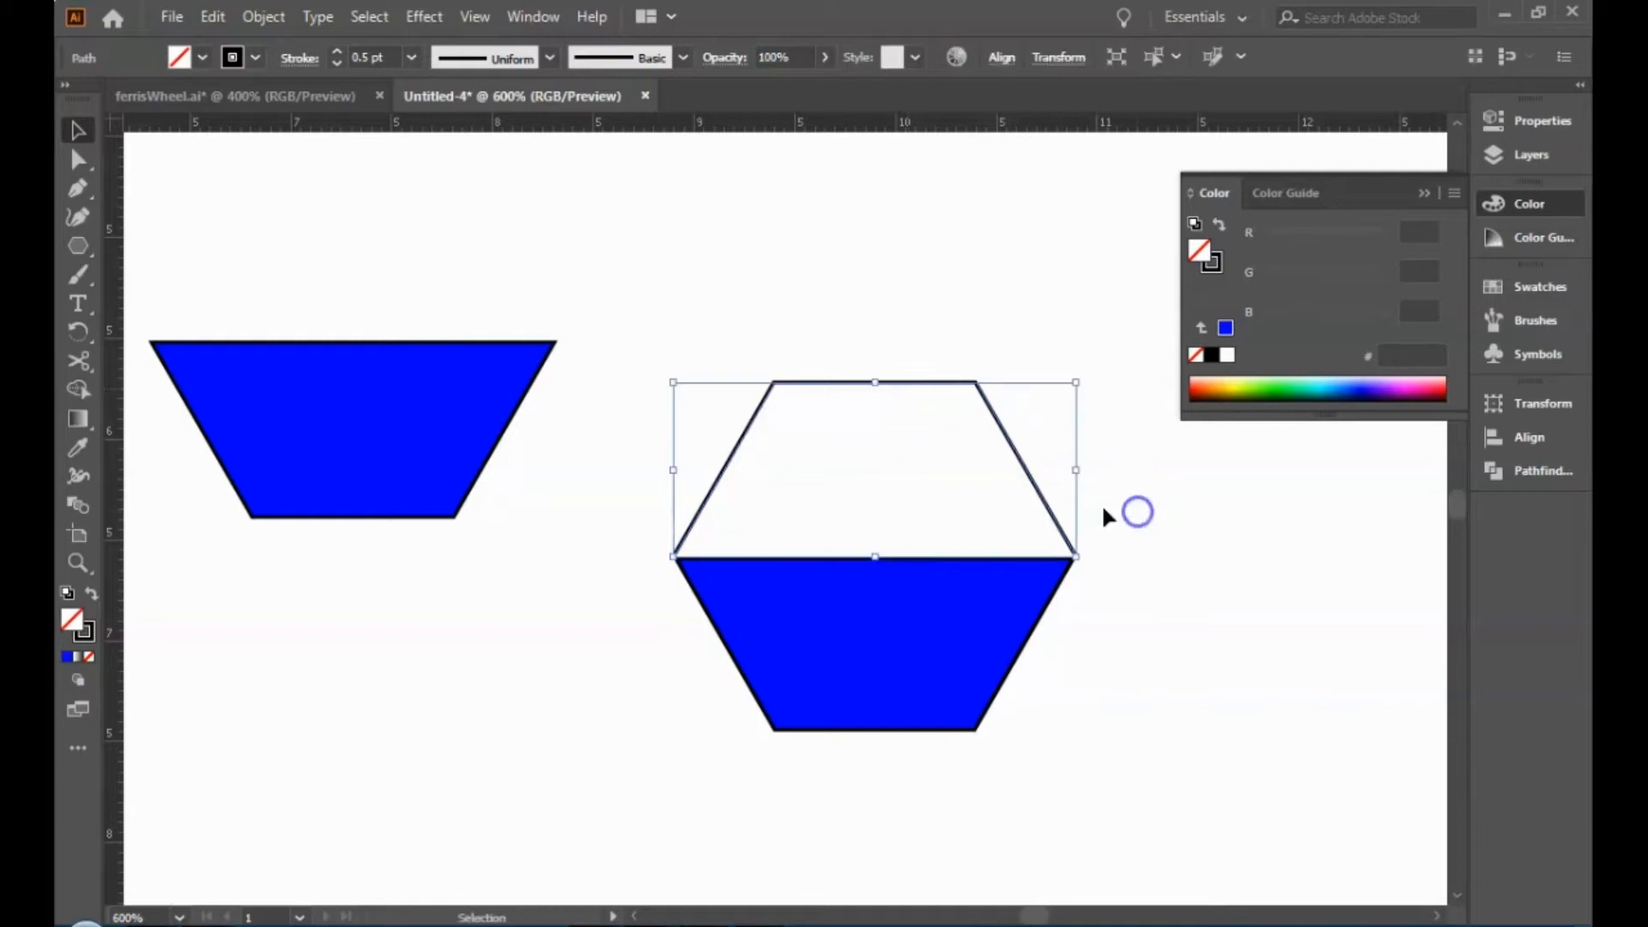
click(1104, 515)
drag(643, 301, 1125, 763)
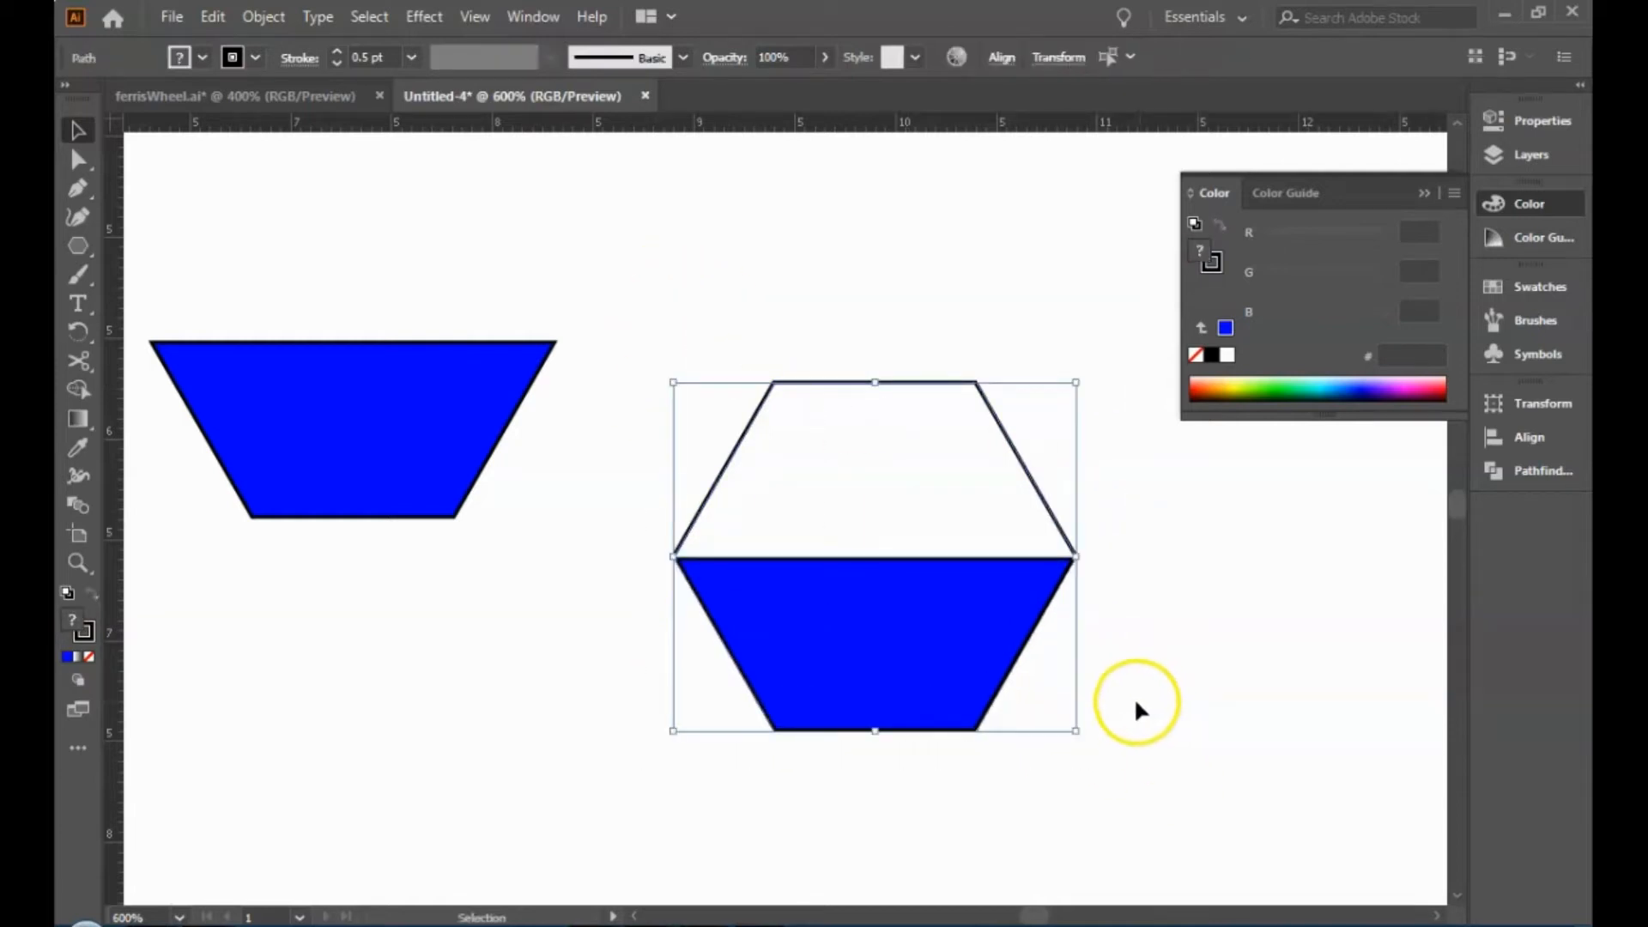
click(263, 17)
click(768, 248)
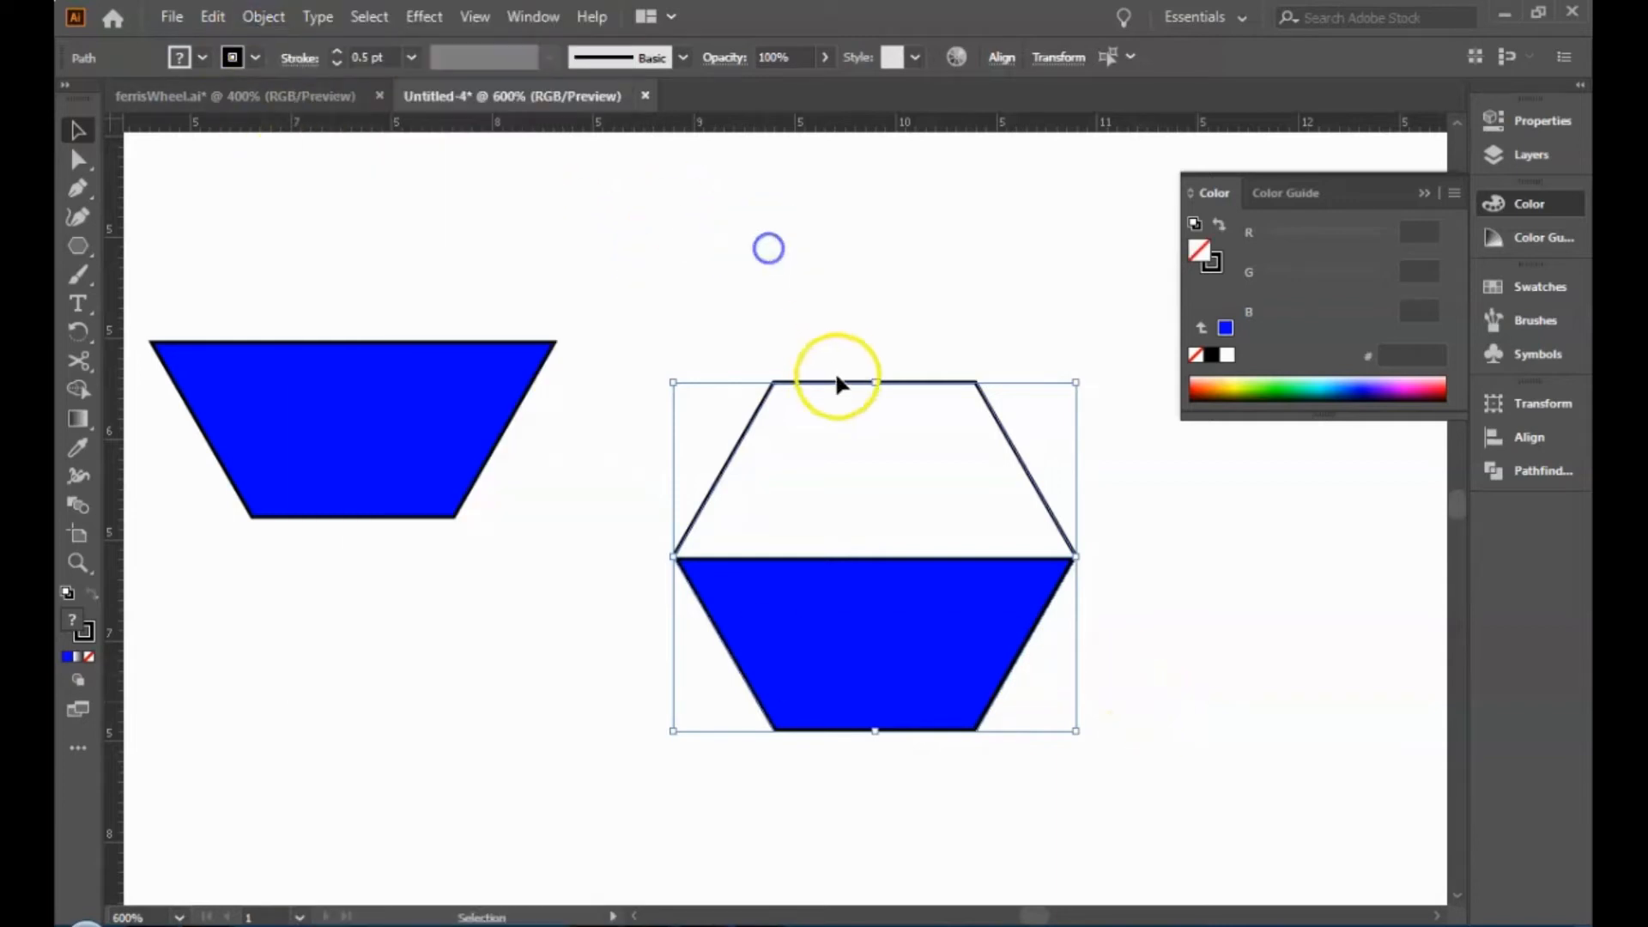
Expand the gondola's open upper frame path with both Fill and Stroke included.
click(838, 383)
click(838, 382)
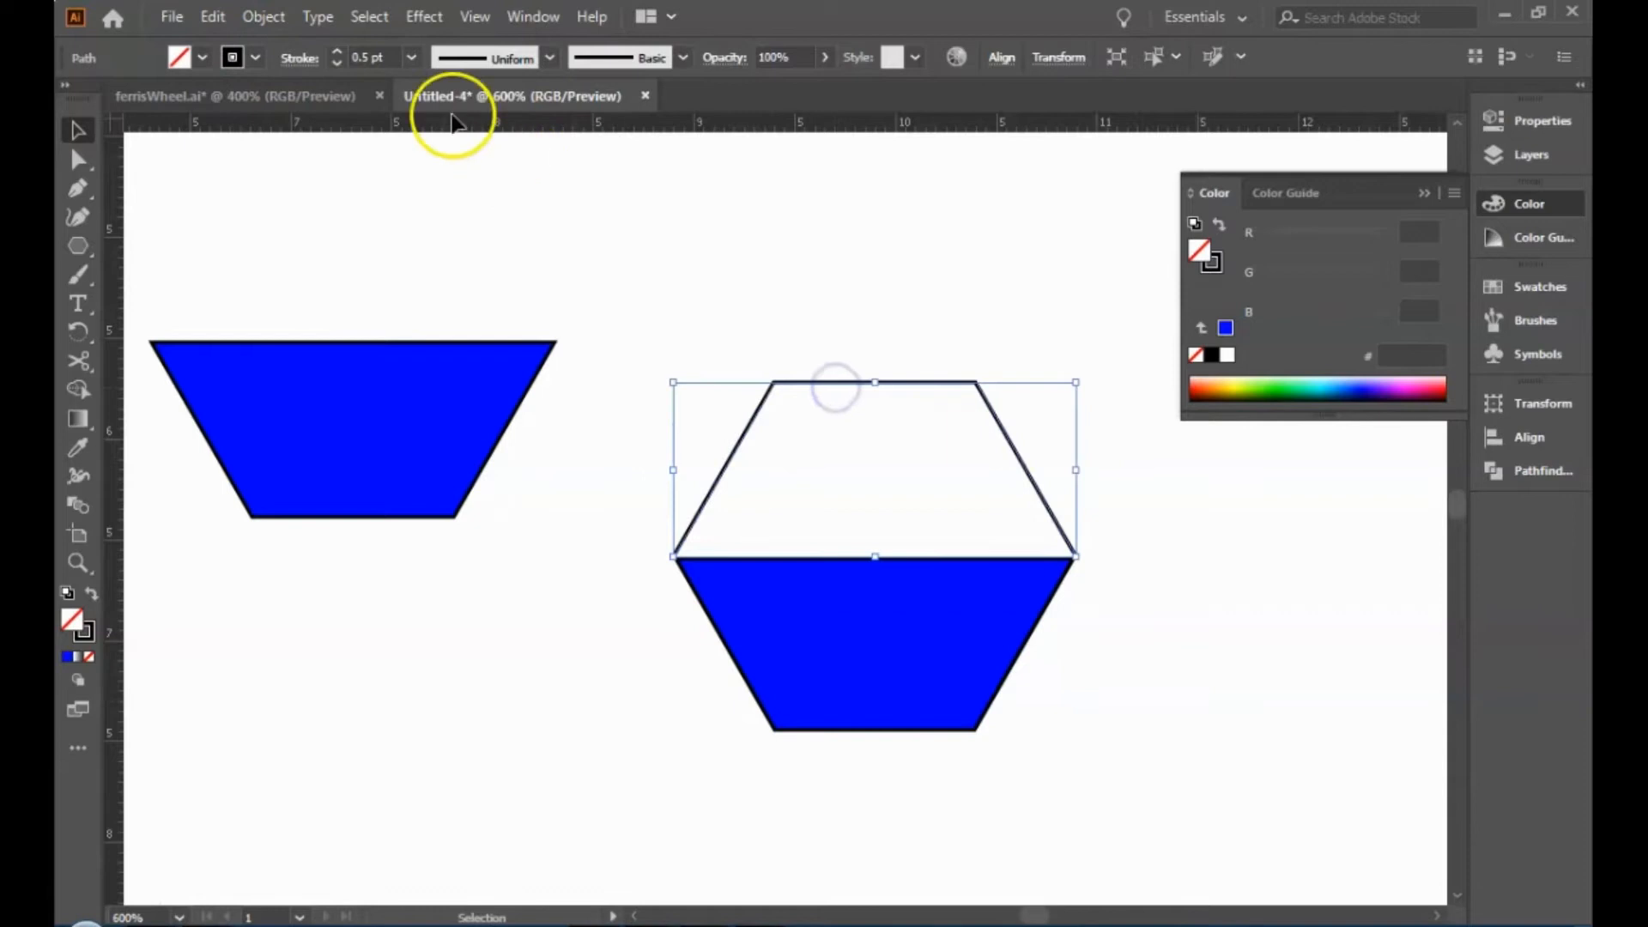
click(264, 17)
click(388, 273)
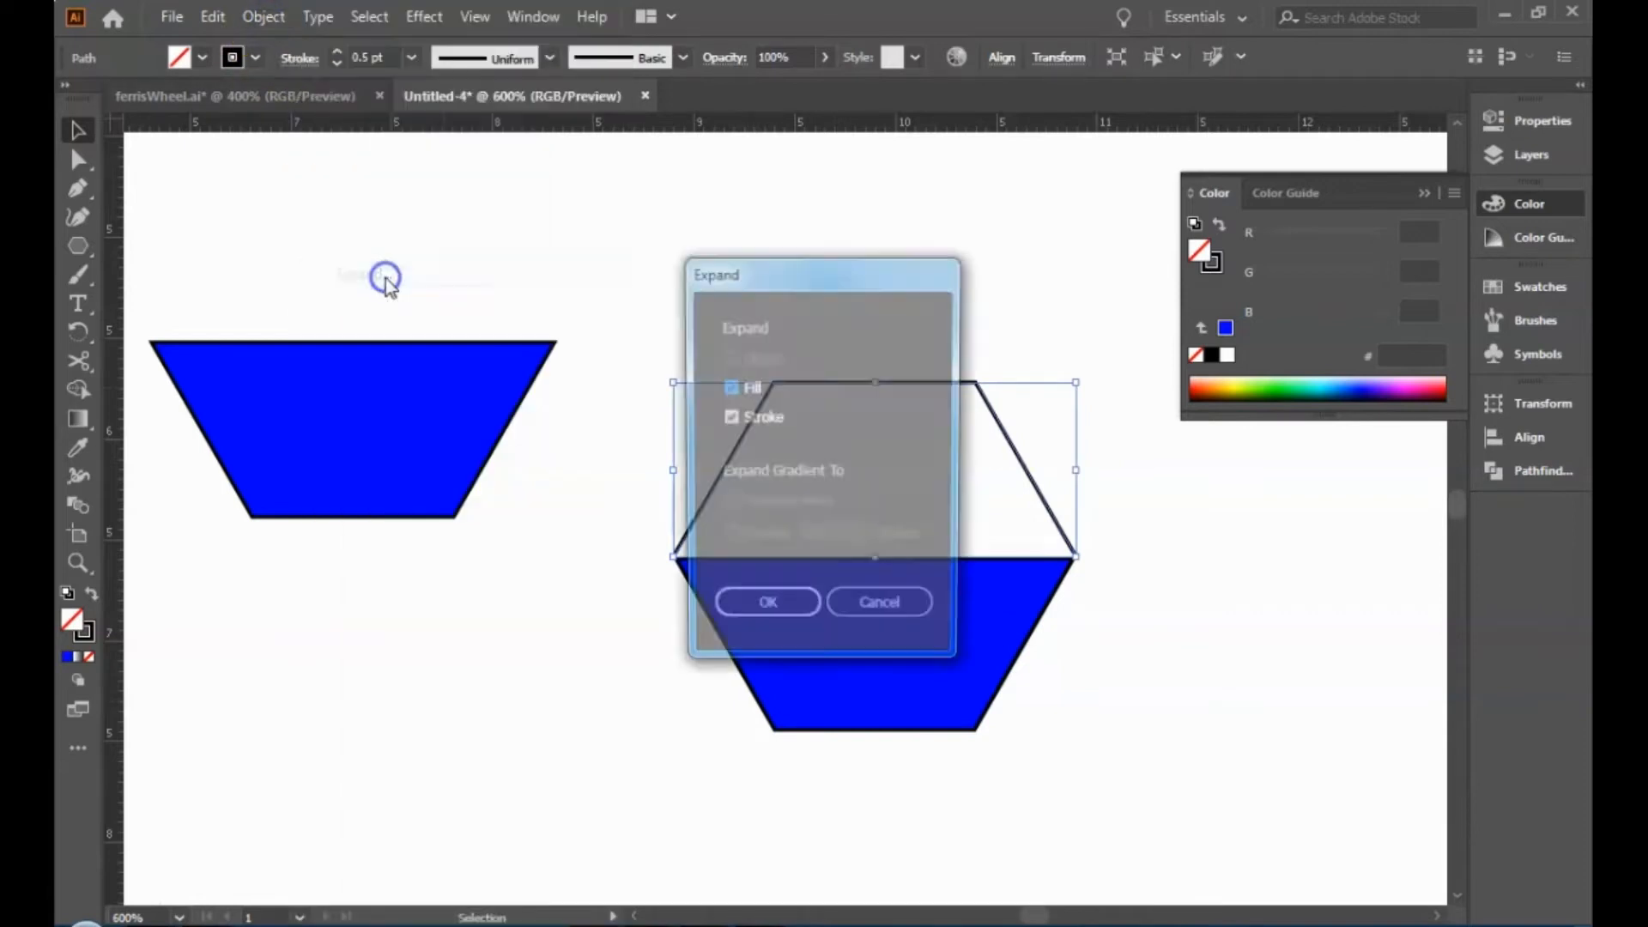
click(760, 616)
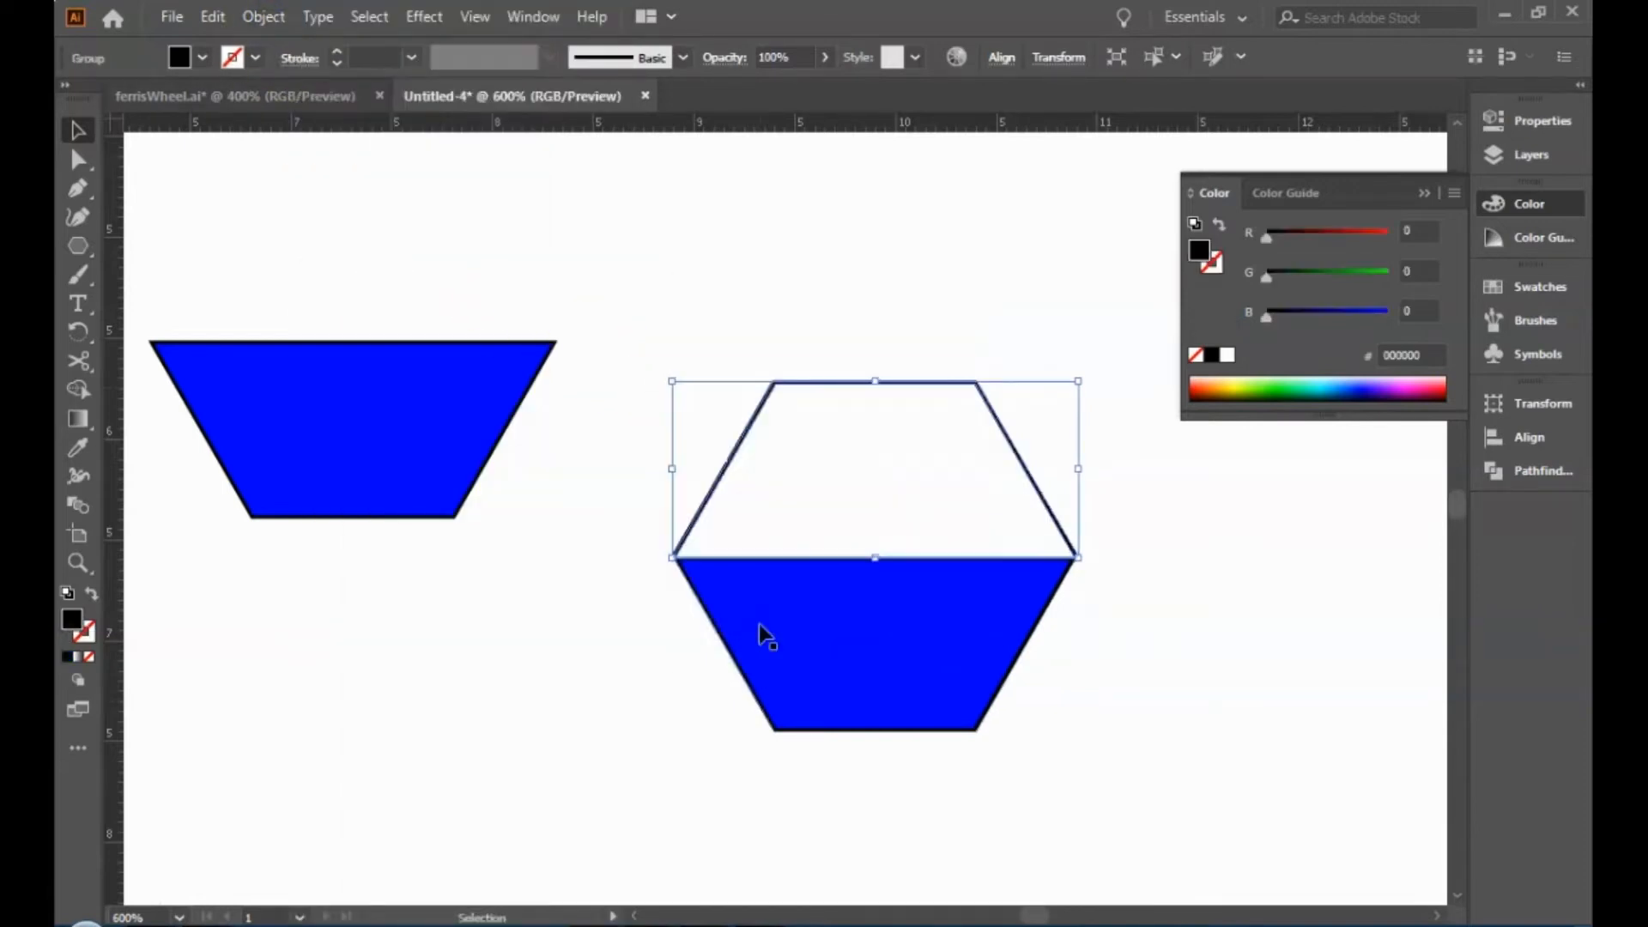
Fill the expanded upper frame with blue 0000FF and deselect it.
click(194, 59)
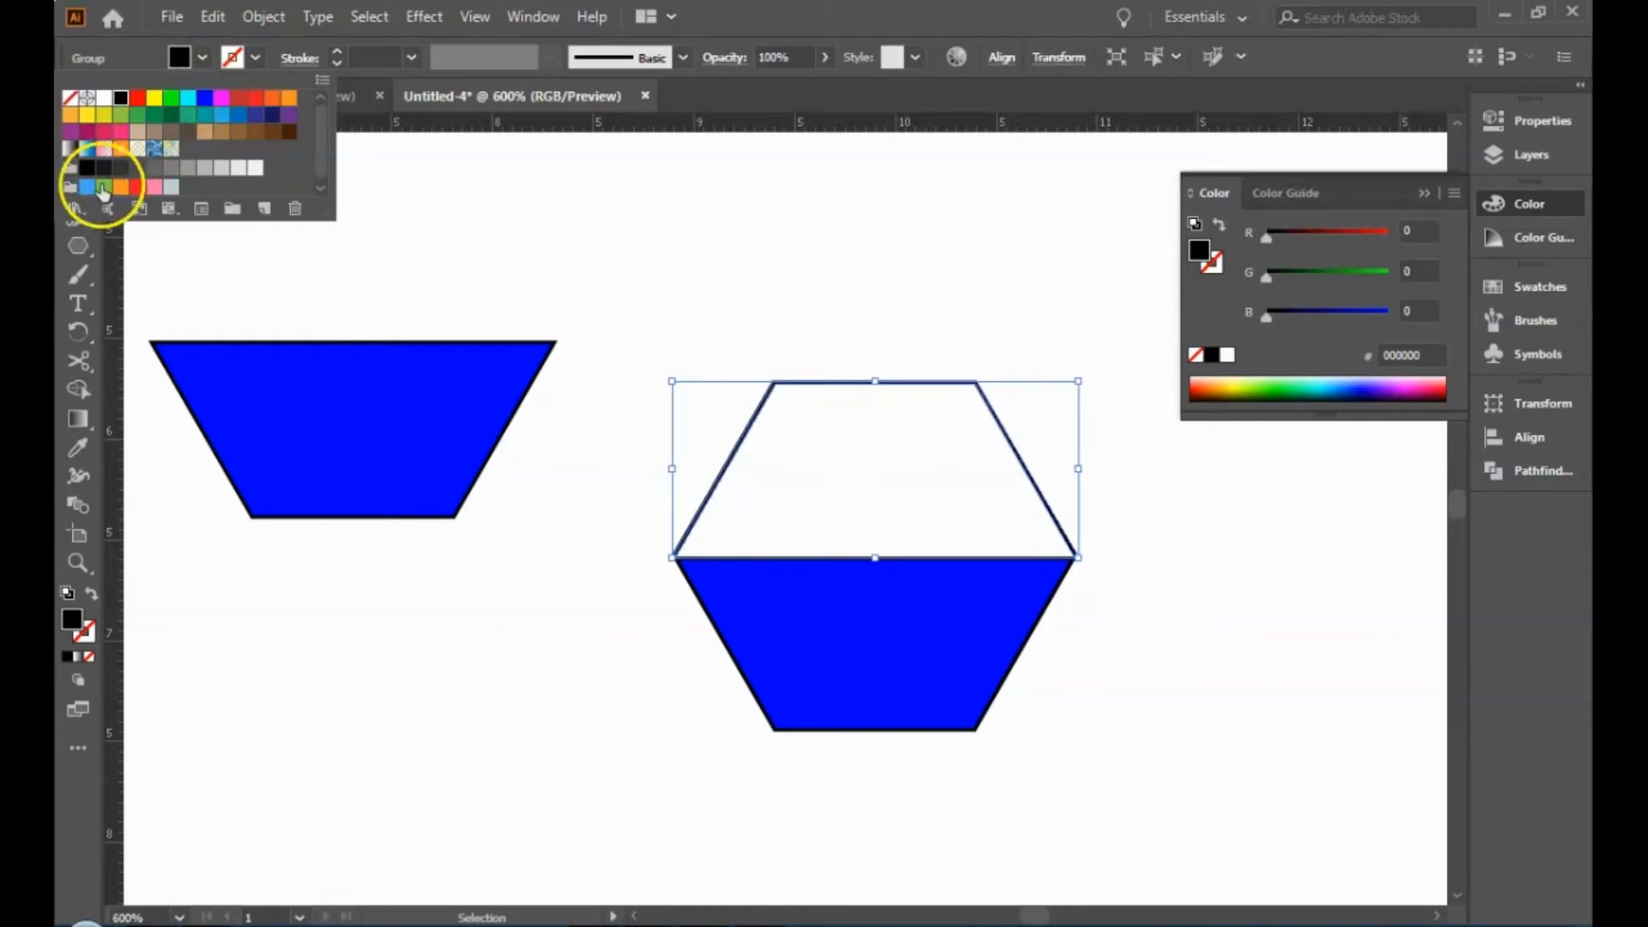
click(208, 105)
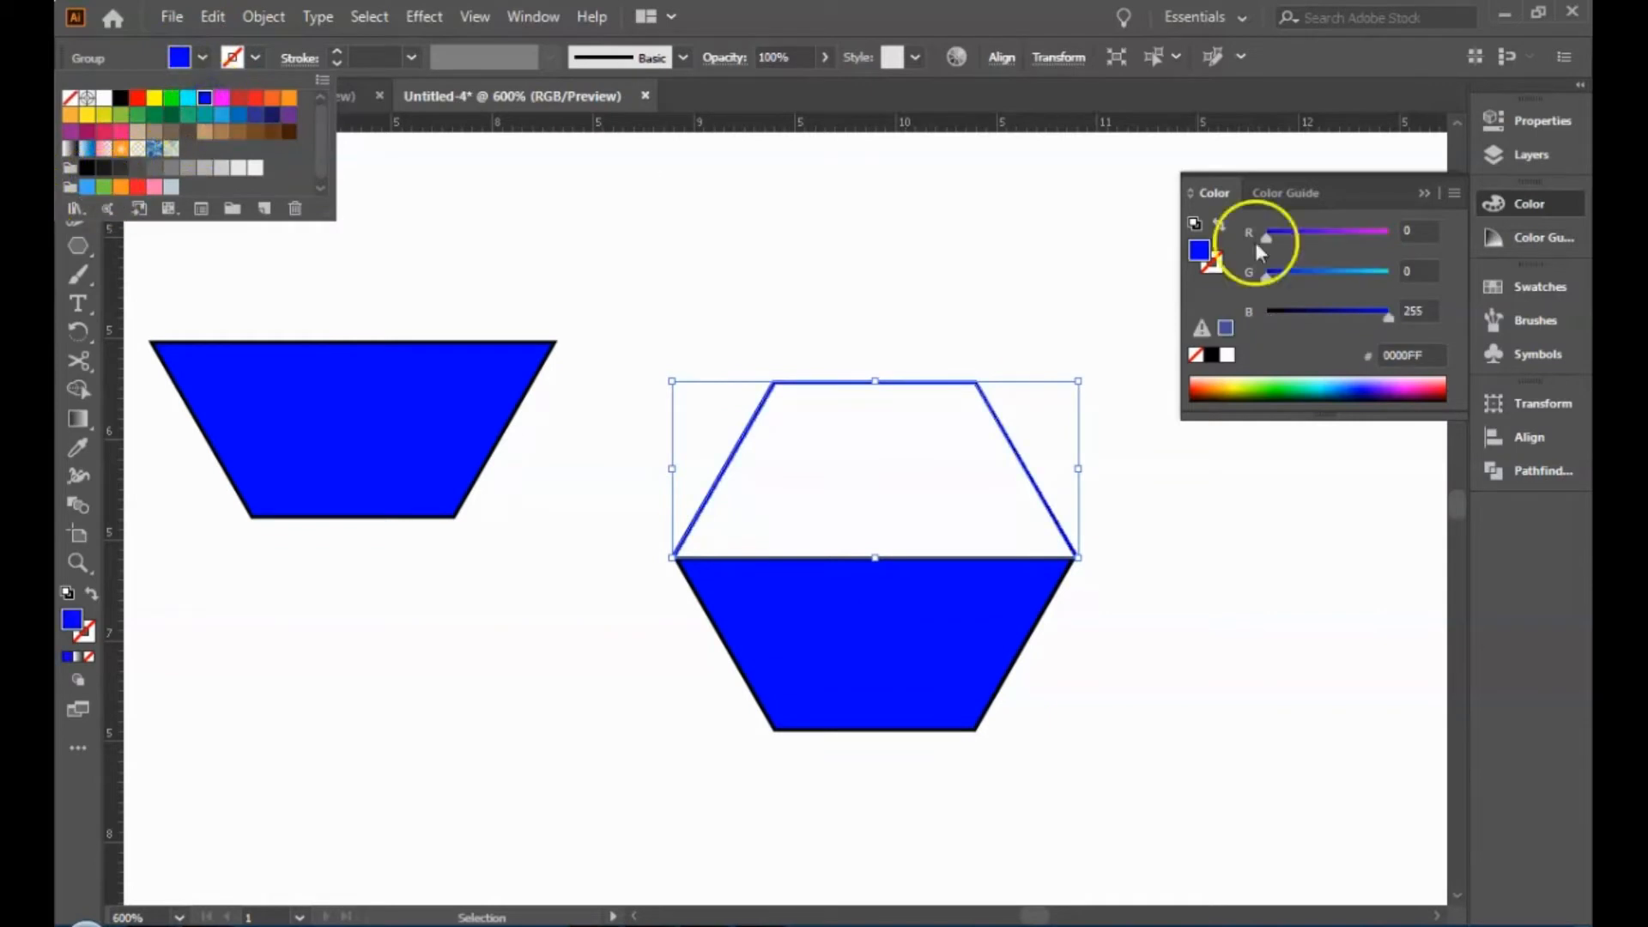
click(1098, 287)
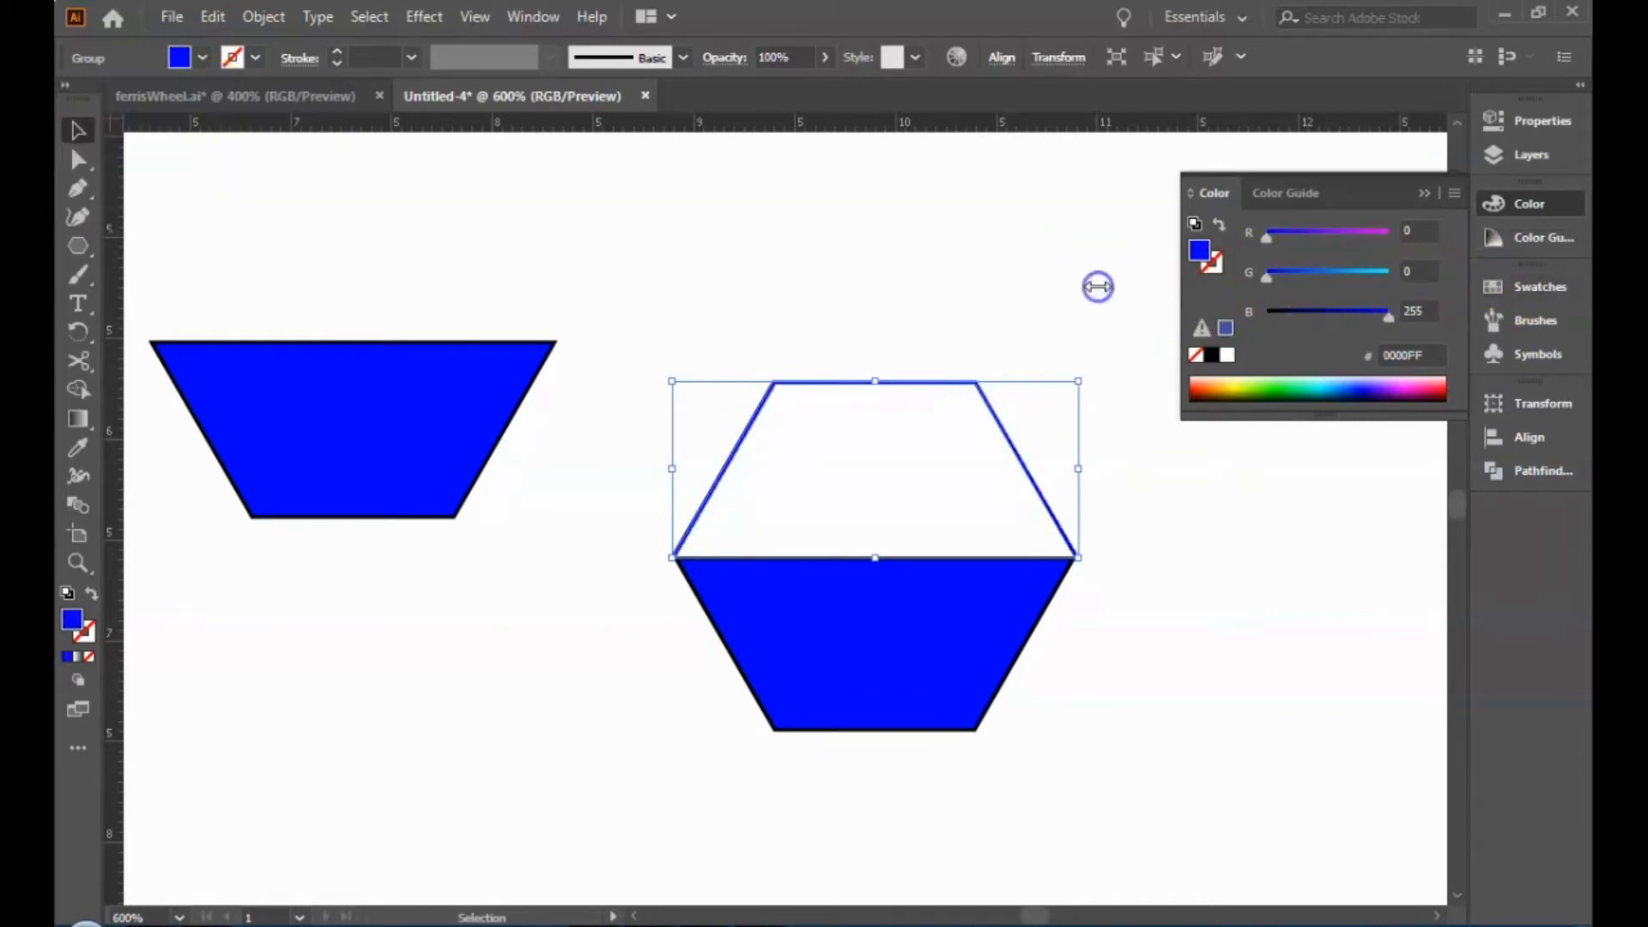
click(1065, 257)
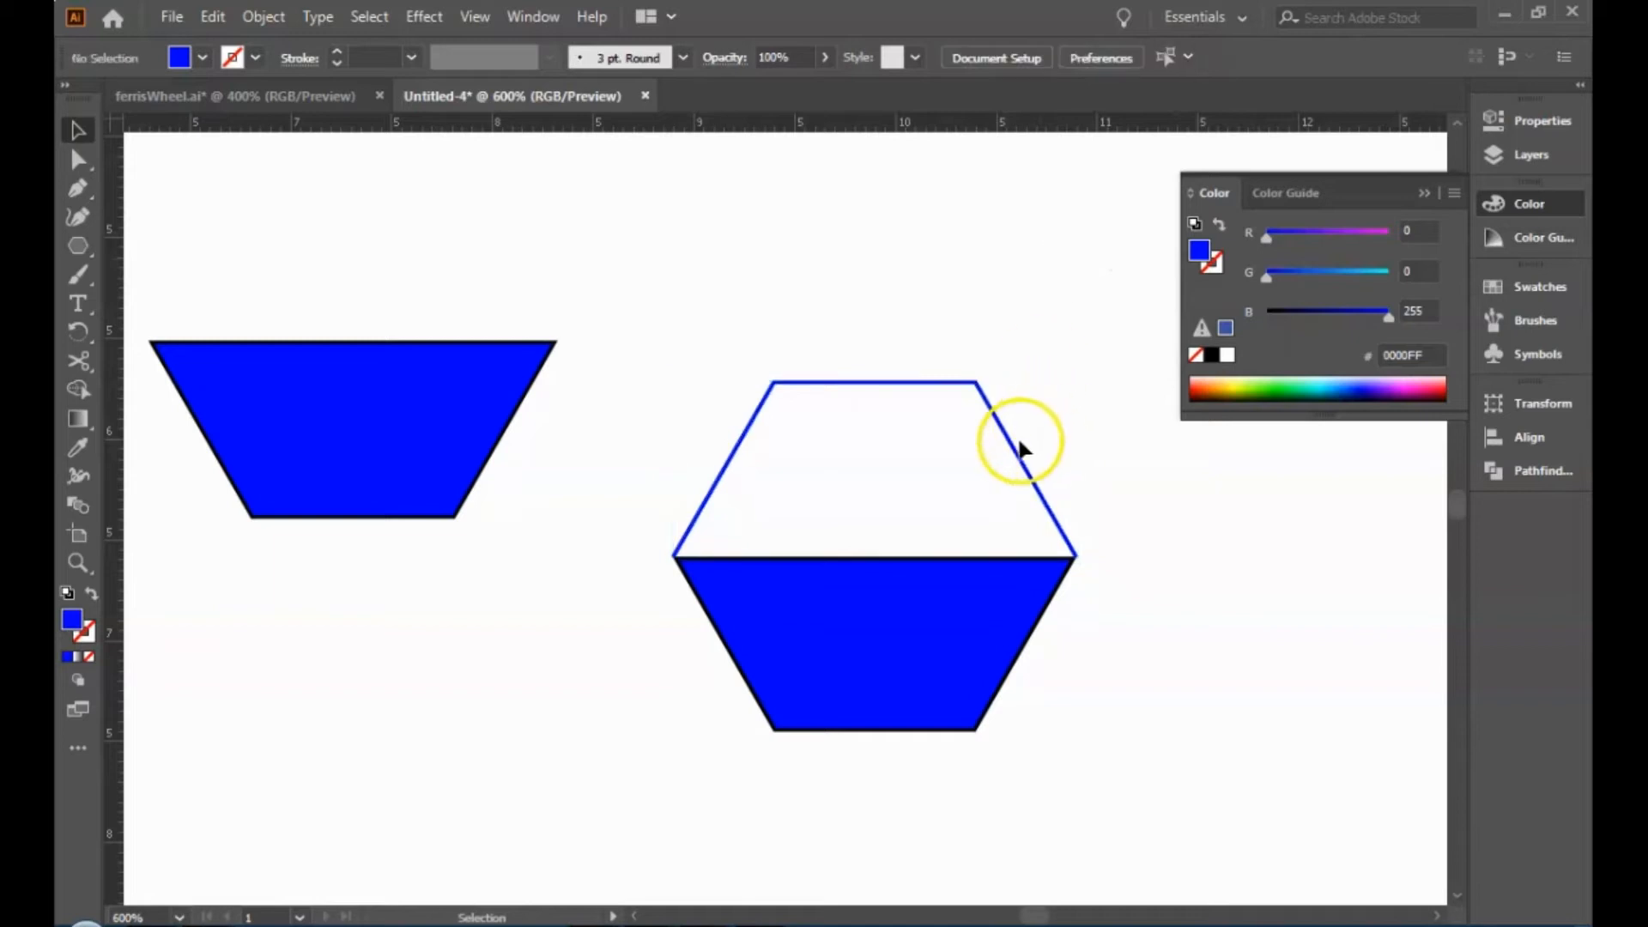
Give the blue upper frame a black stroke with a weight of 0.5 pt.
click(1011, 445)
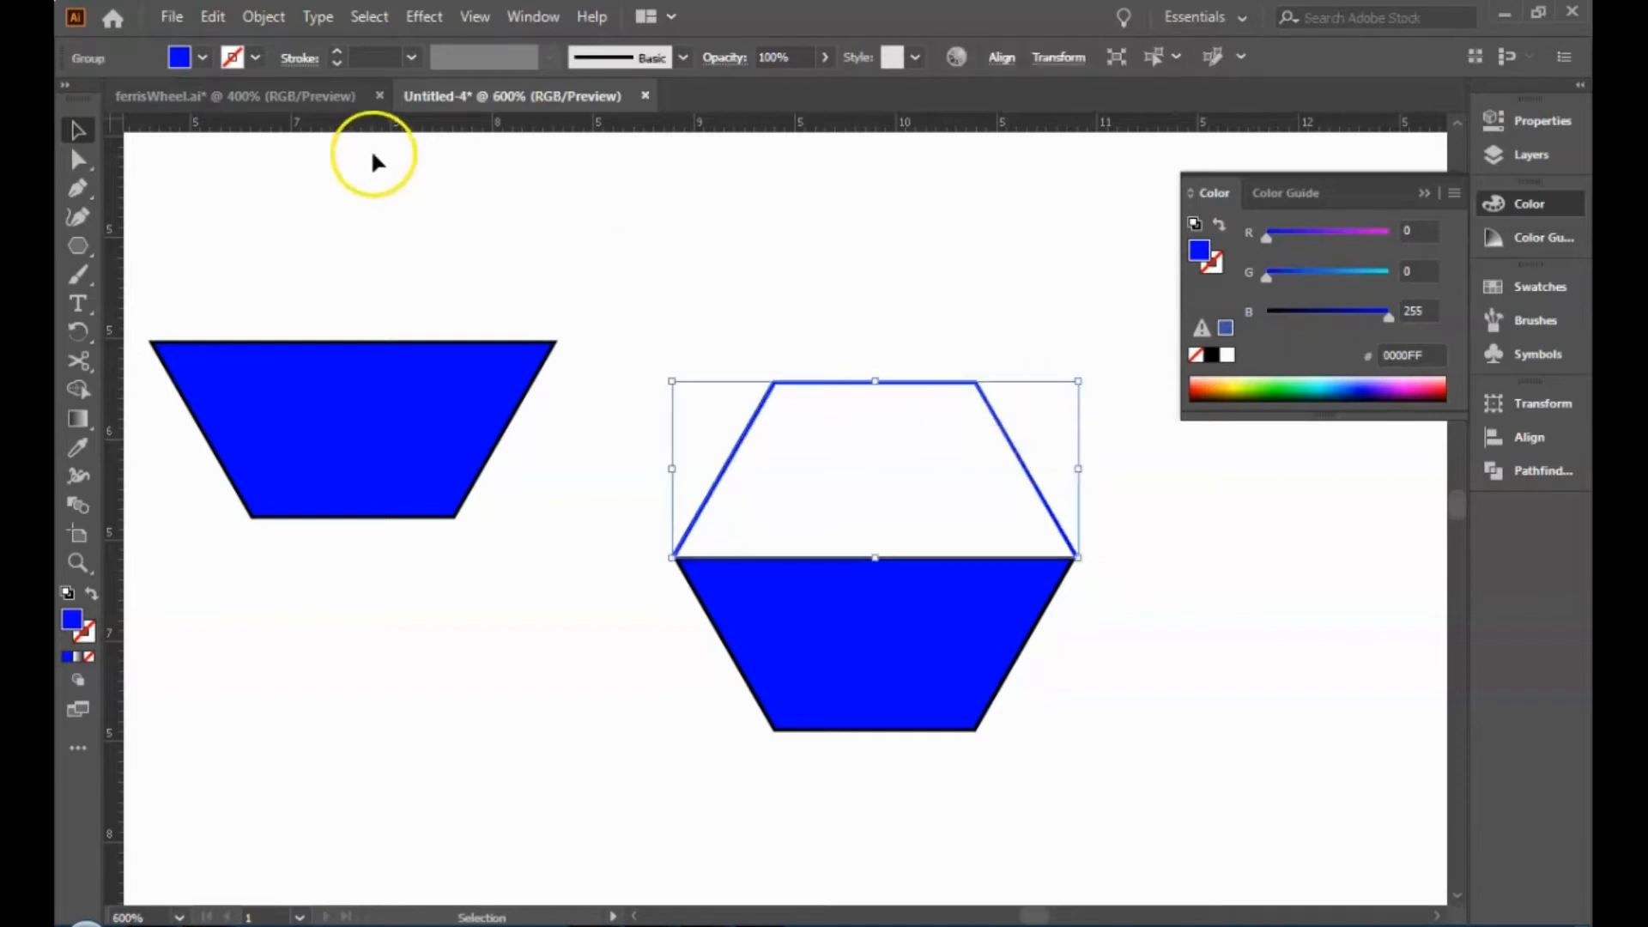
click(259, 57)
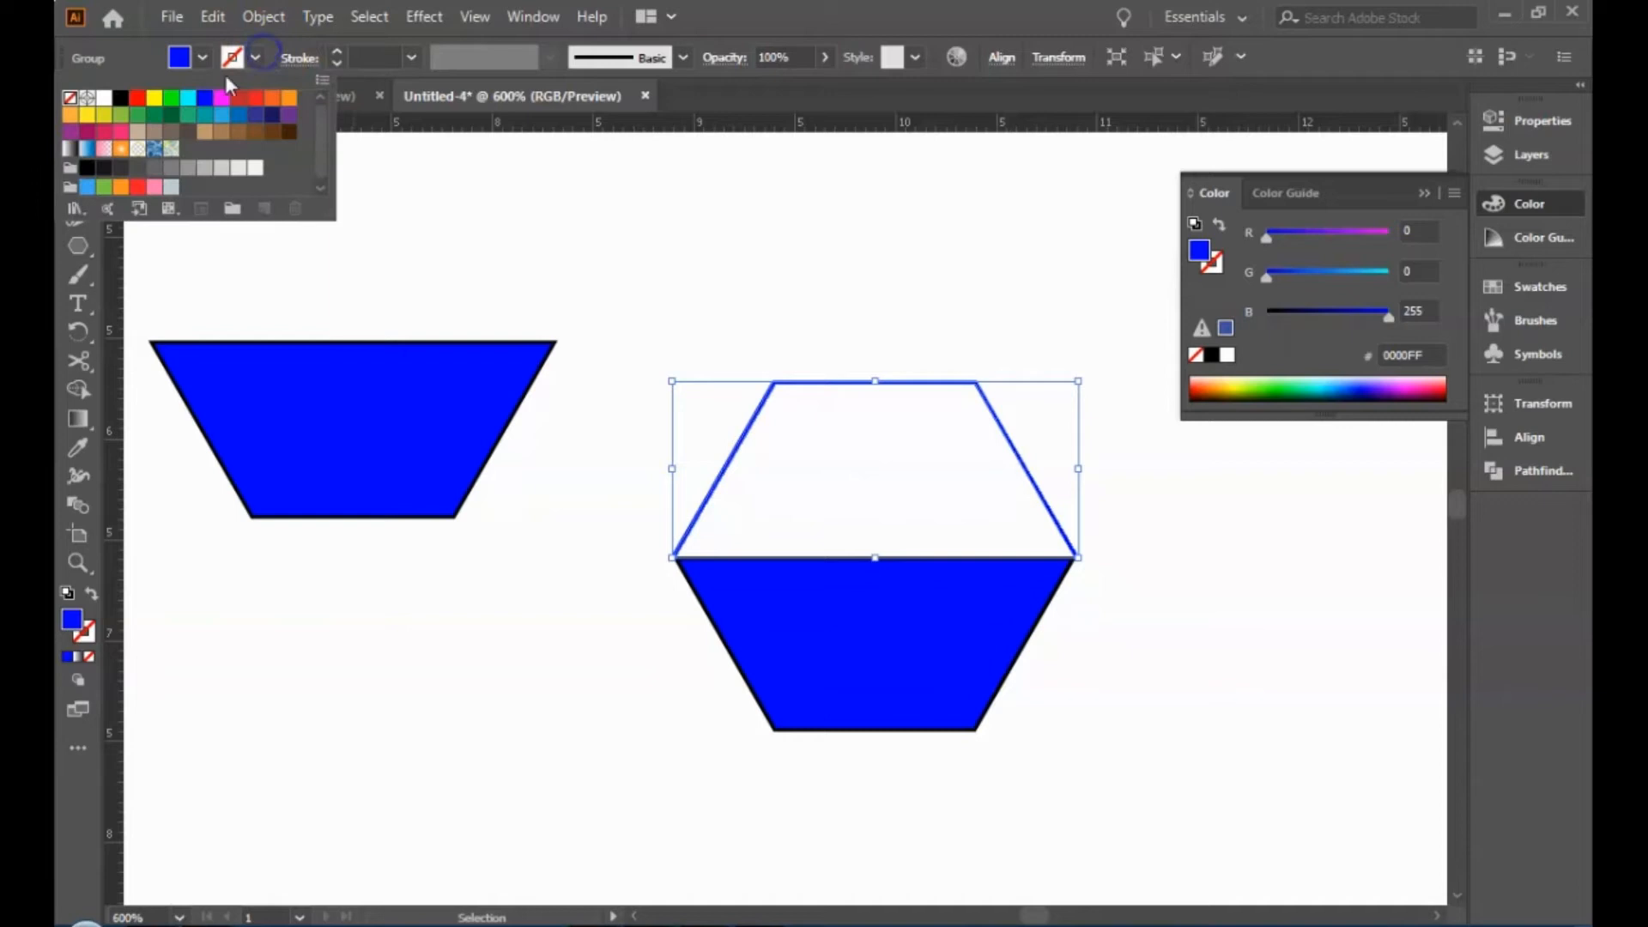
click(121, 97)
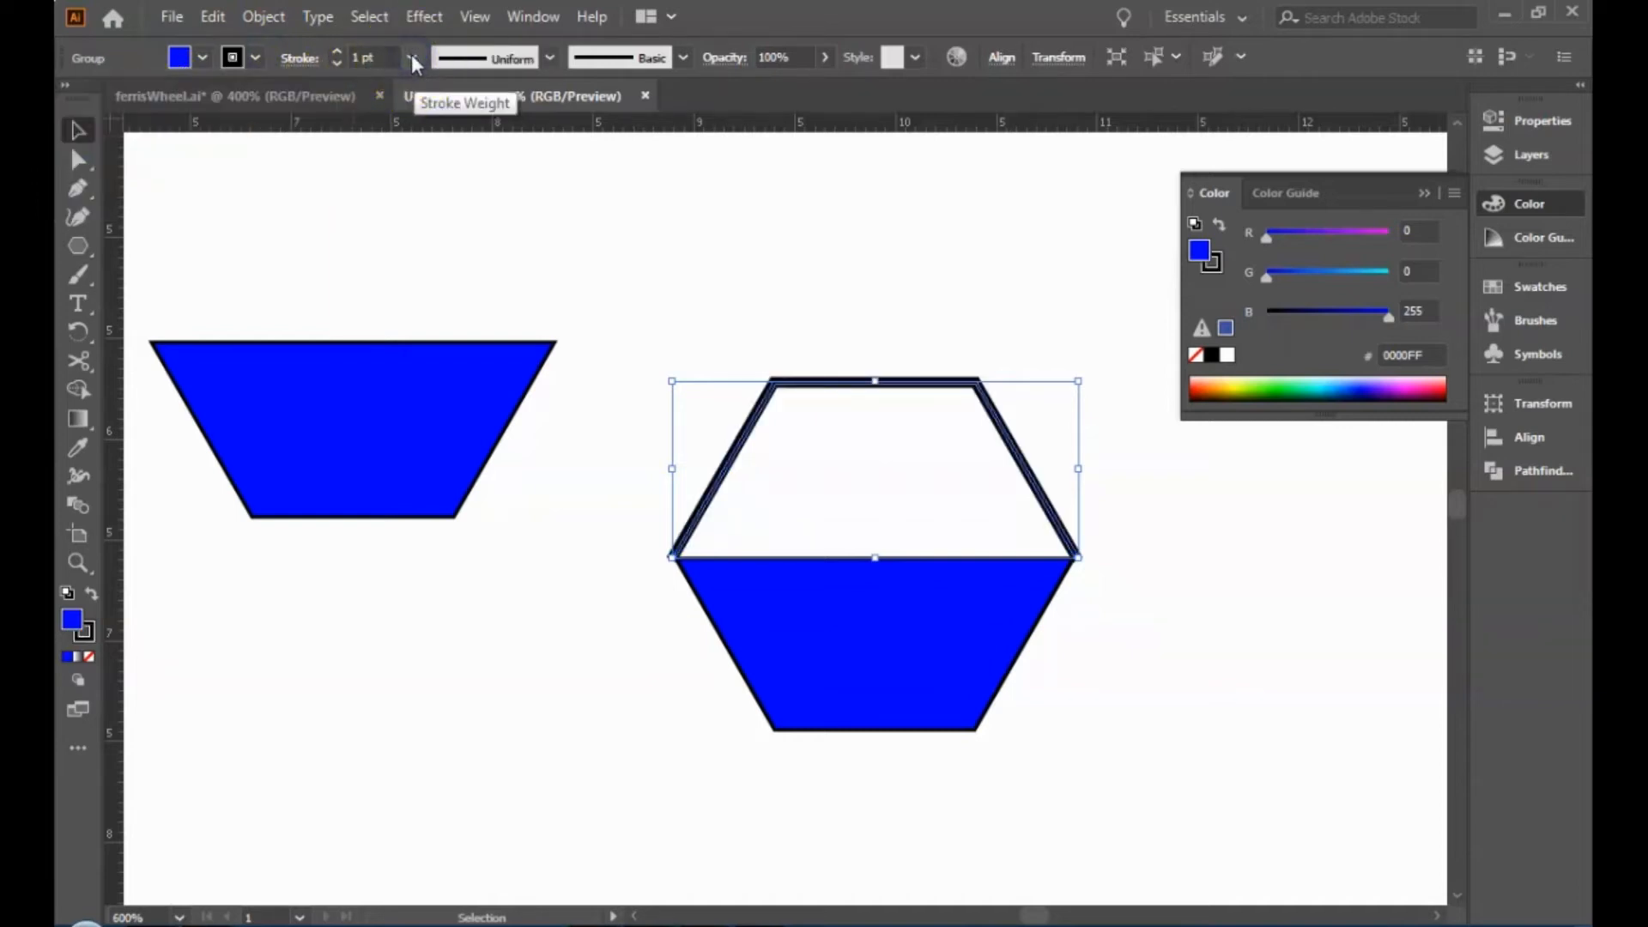
click(411, 56)
click(436, 103)
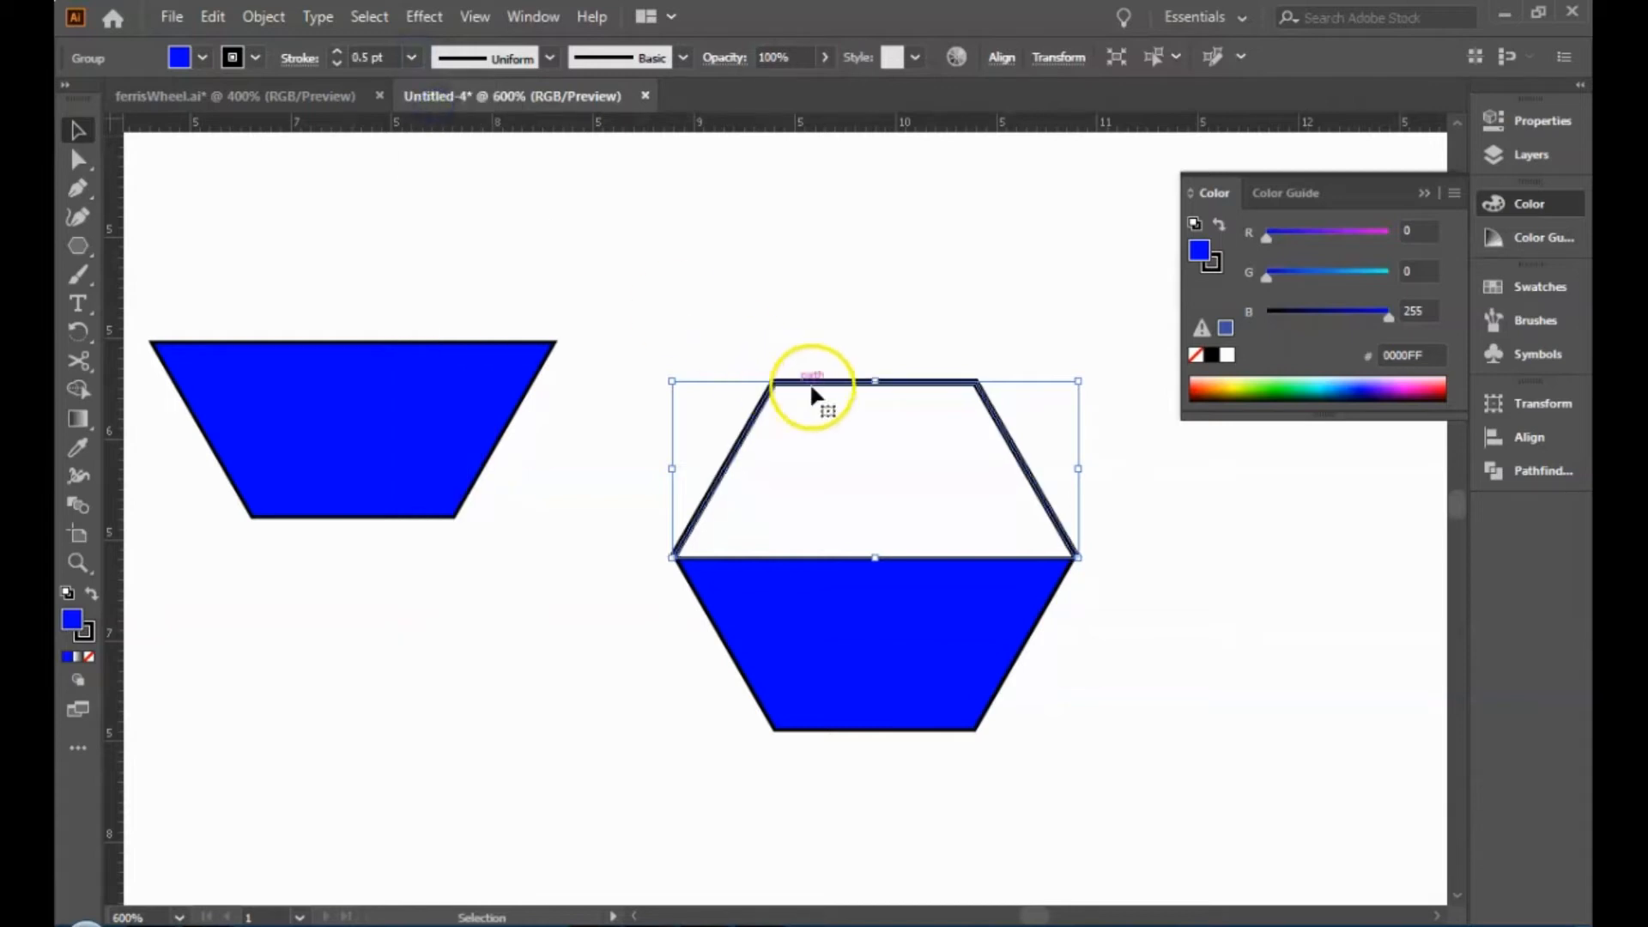
Thin the upper frame's black stroke to 0.25 pt and deselect the frame.
click(831, 348)
click(841, 383)
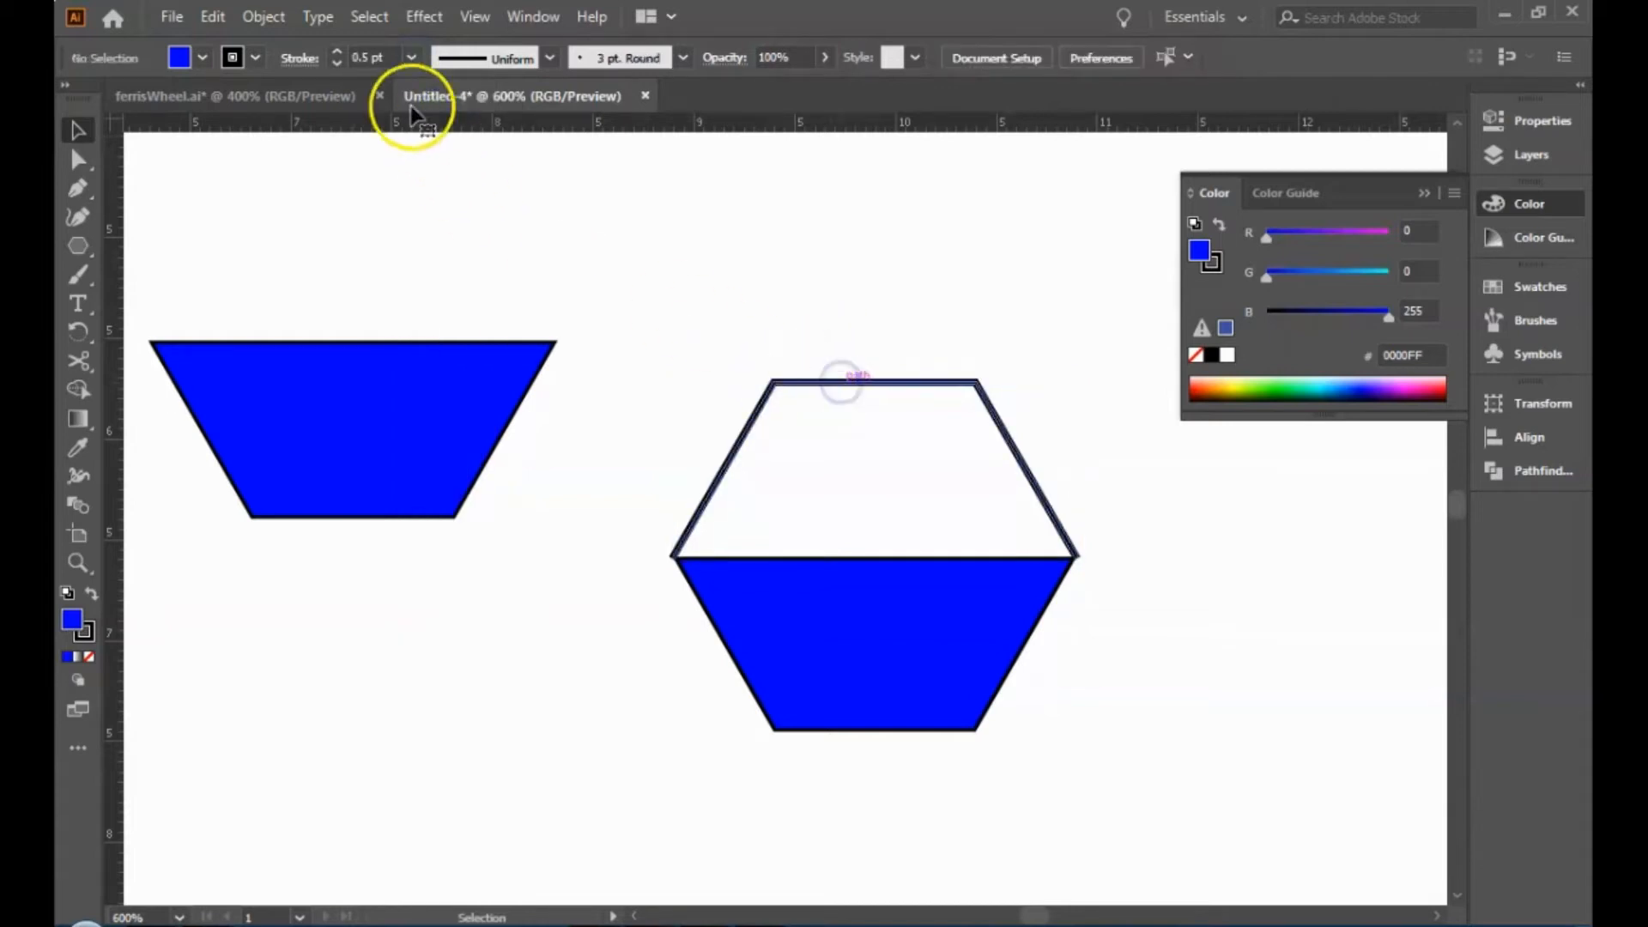
click(411, 58)
click(430, 89)
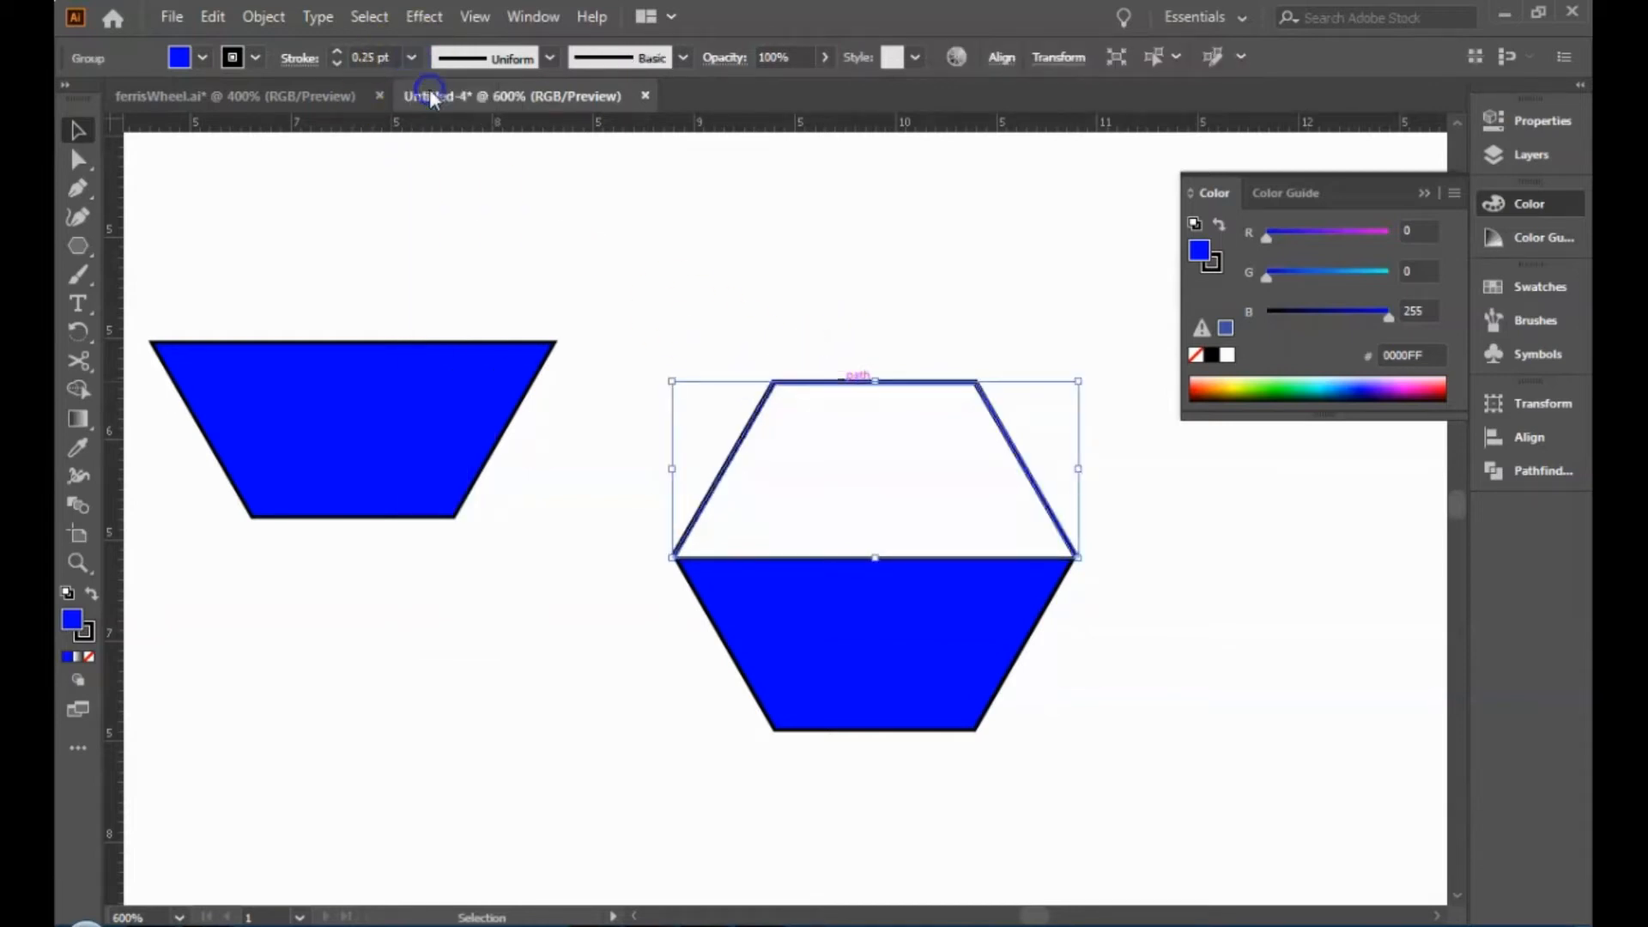
click(736, 239)
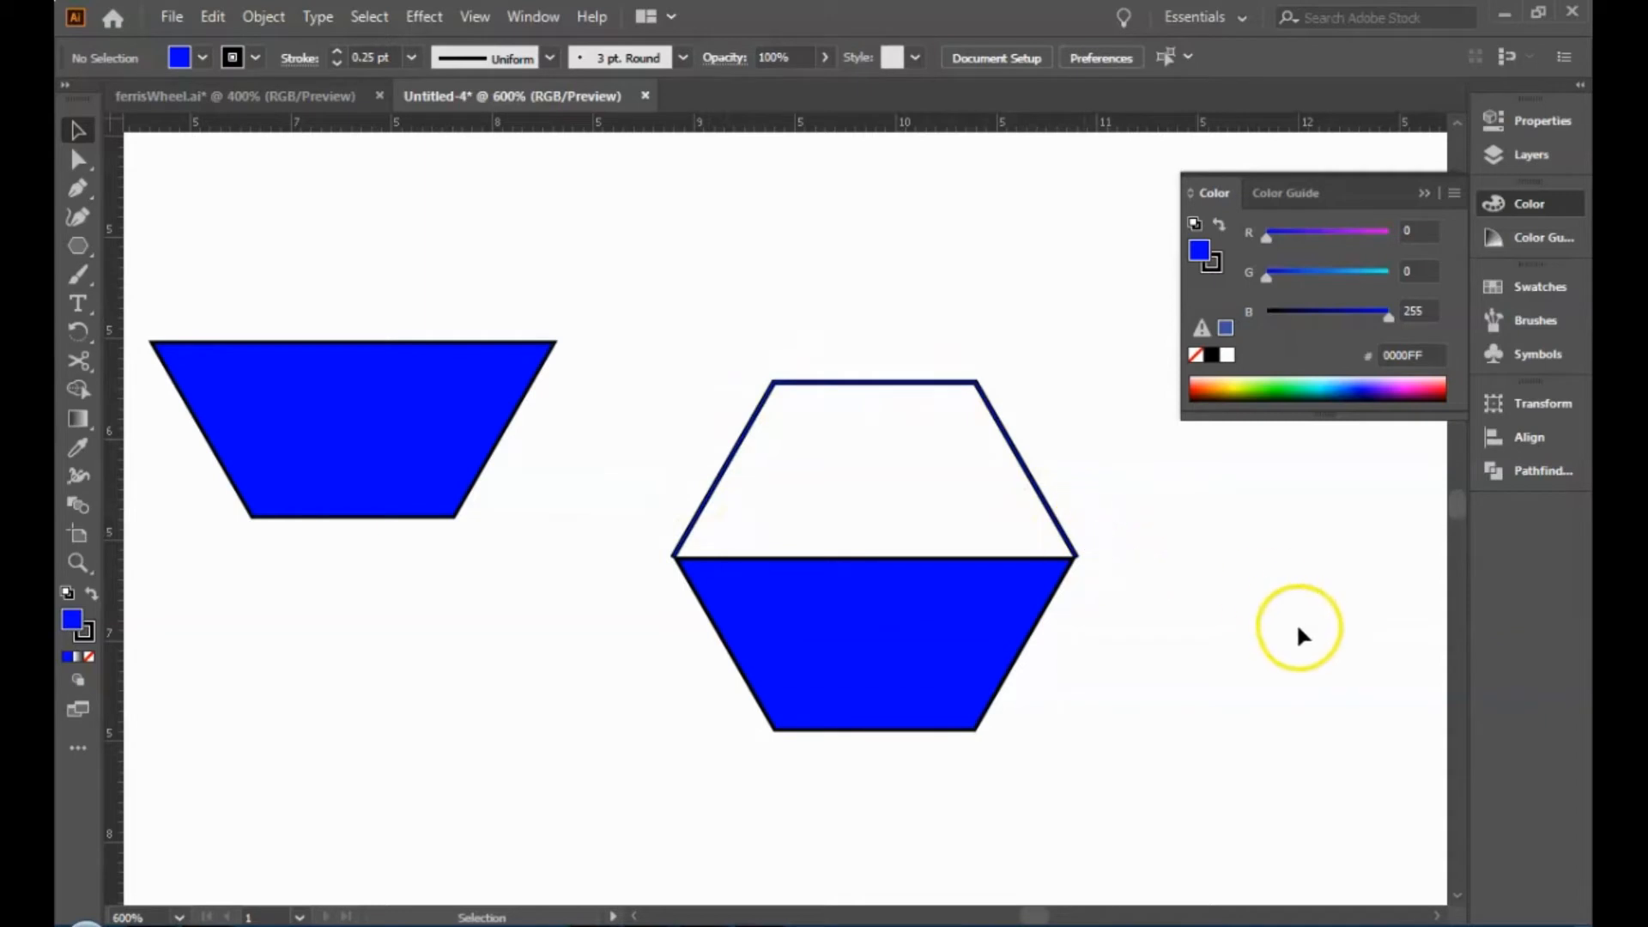
Expand the appearance of the gondola's blue lower half so its outline becomes a shape of its own.
click(803, 383)
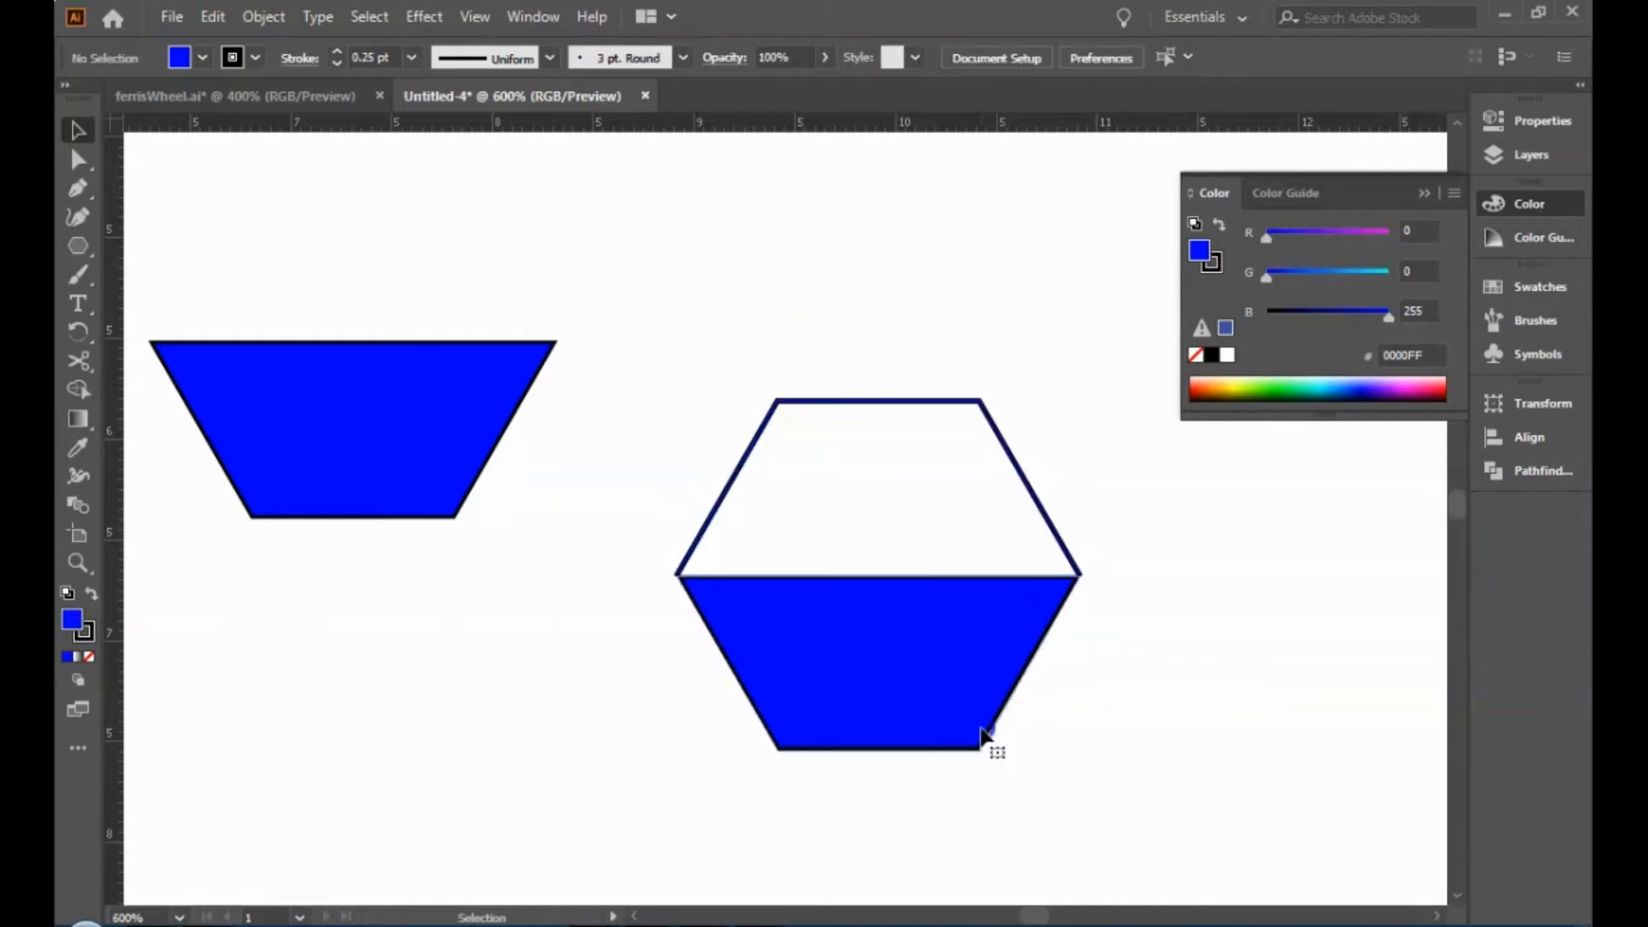
click(987, 734)
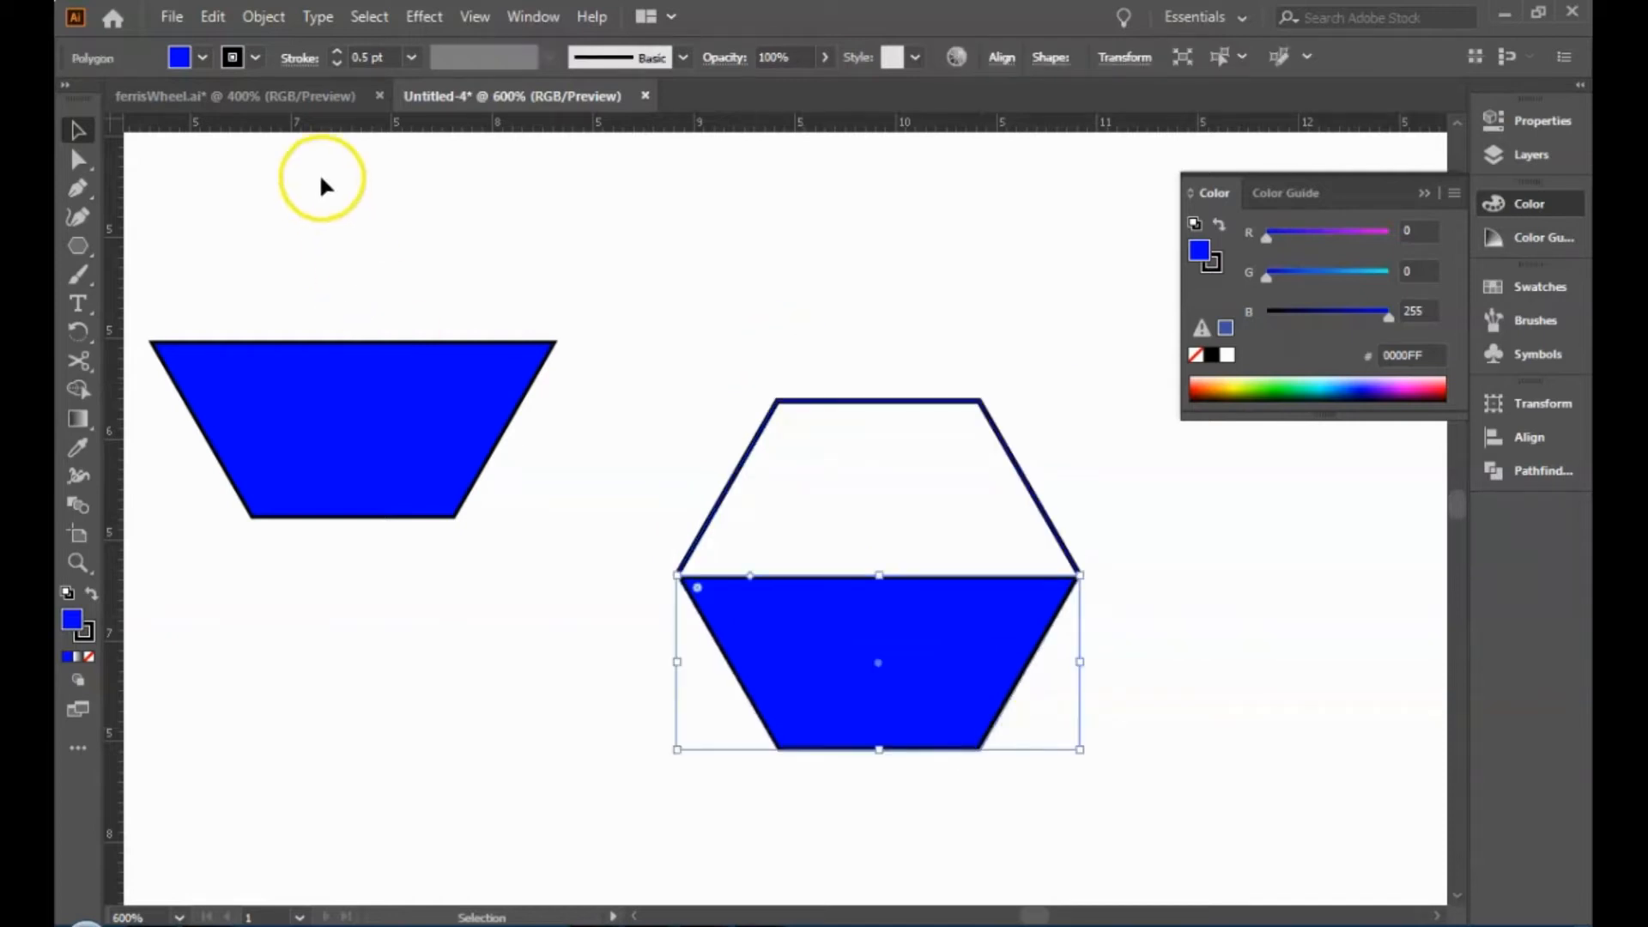
click(275, 19)
click(388, 286)
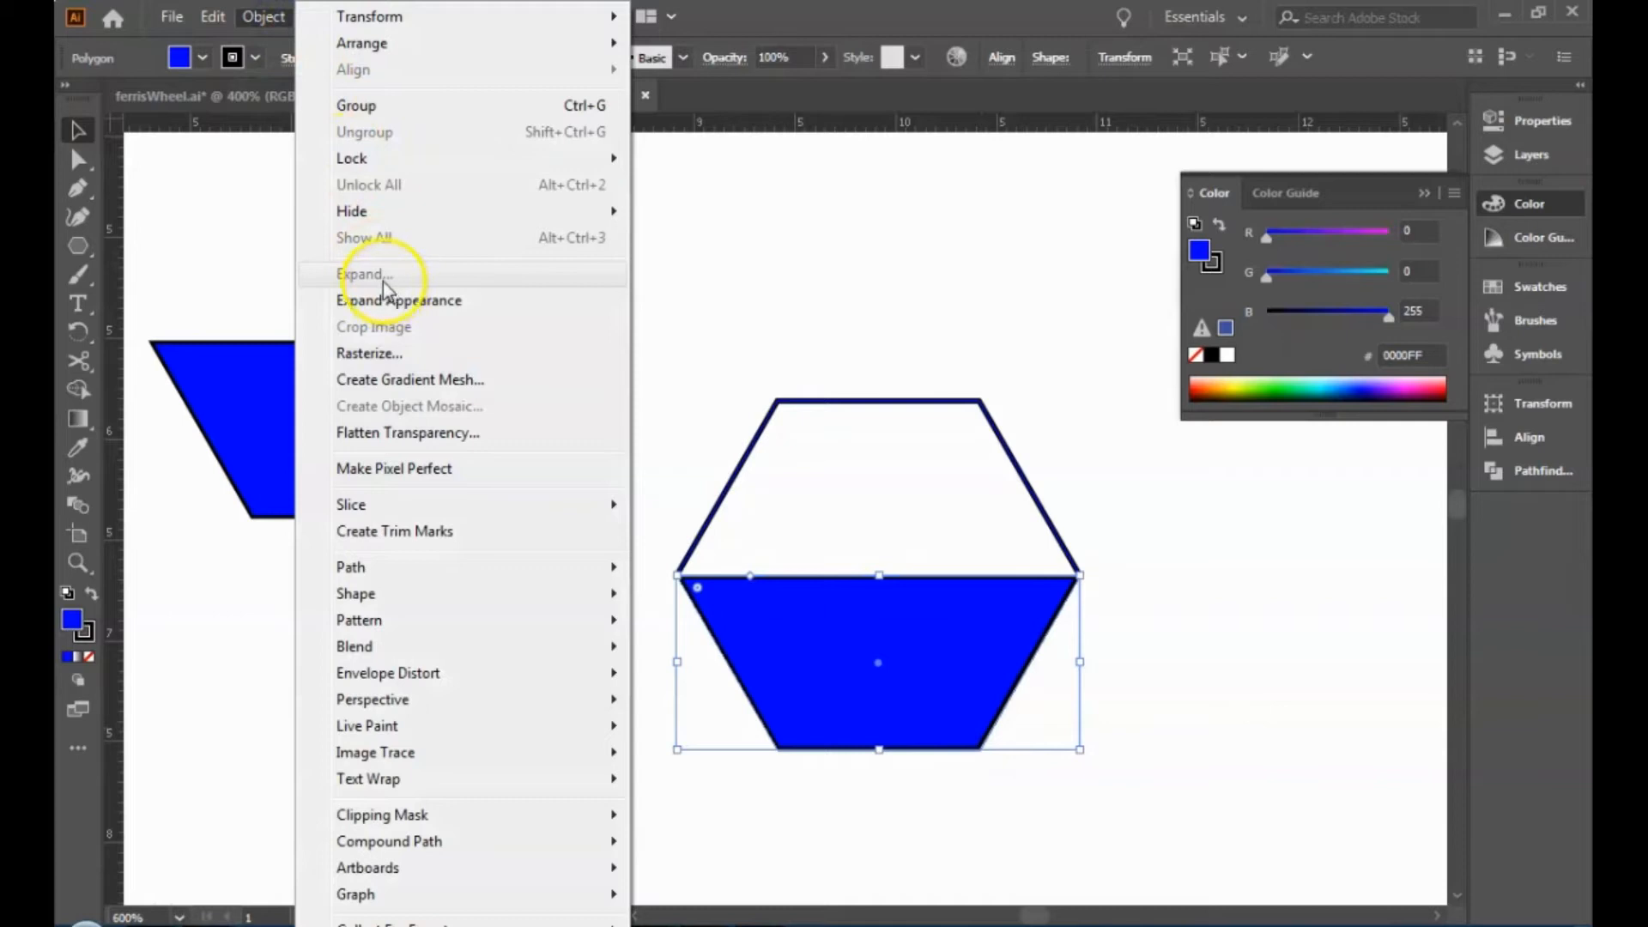
click(380, 302)
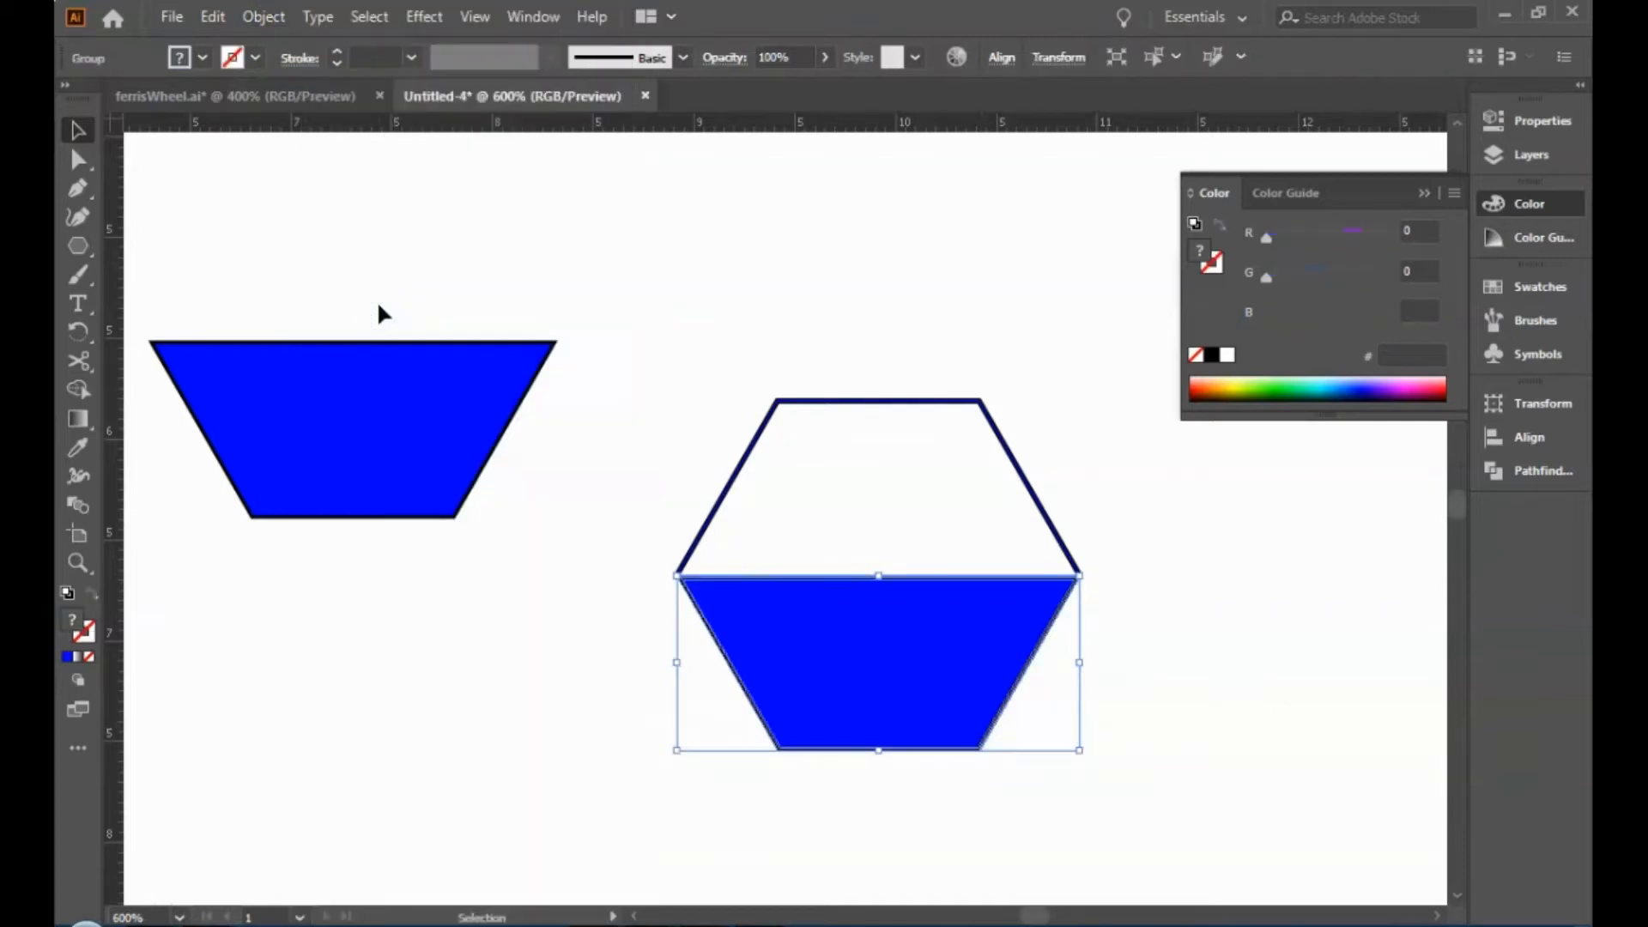
Fill the expanded lower half entirely with blue 0000FF and give it a 0.25 pt black stroke.
click(205, 60)
click(204, 97)
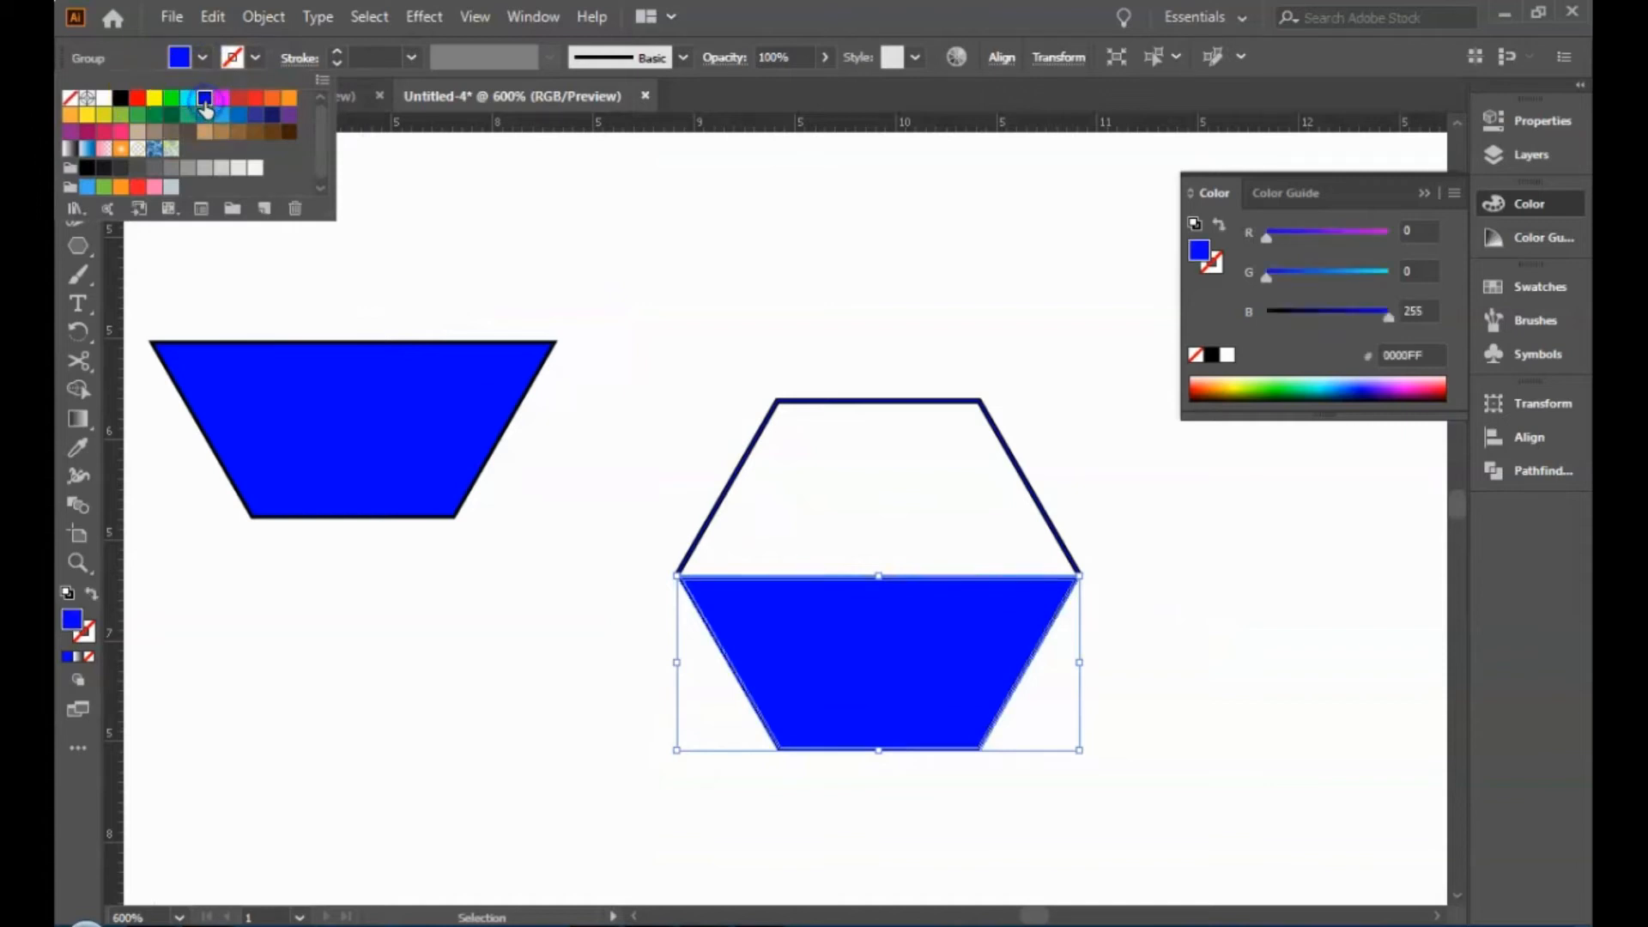
click(256, 57)
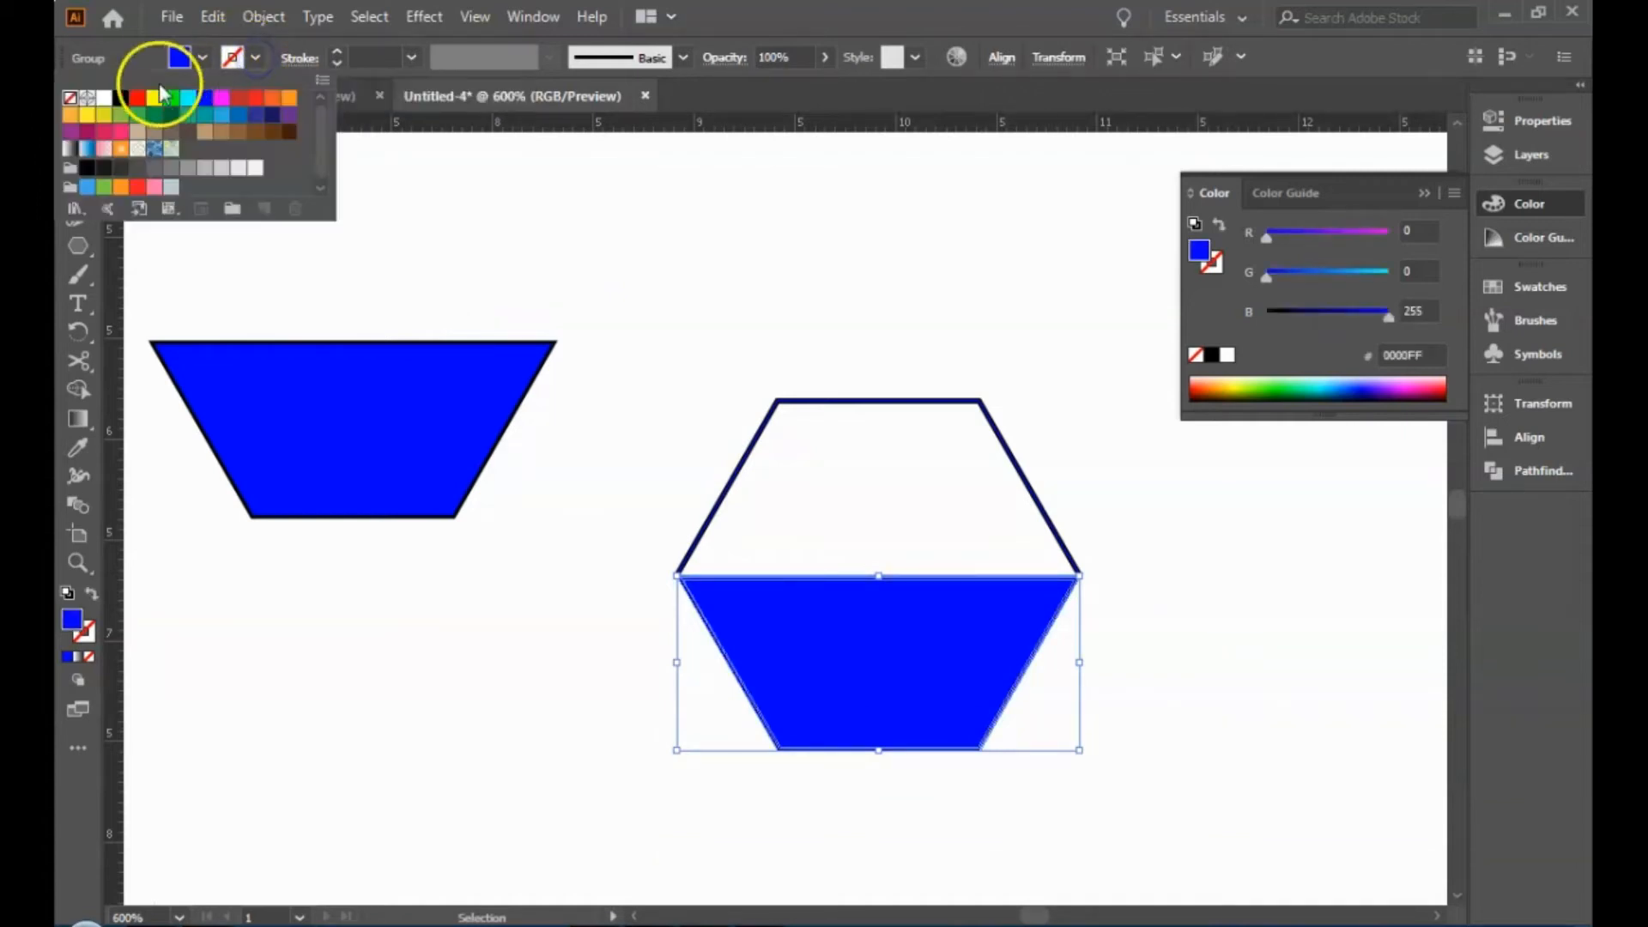
click(121, 98)
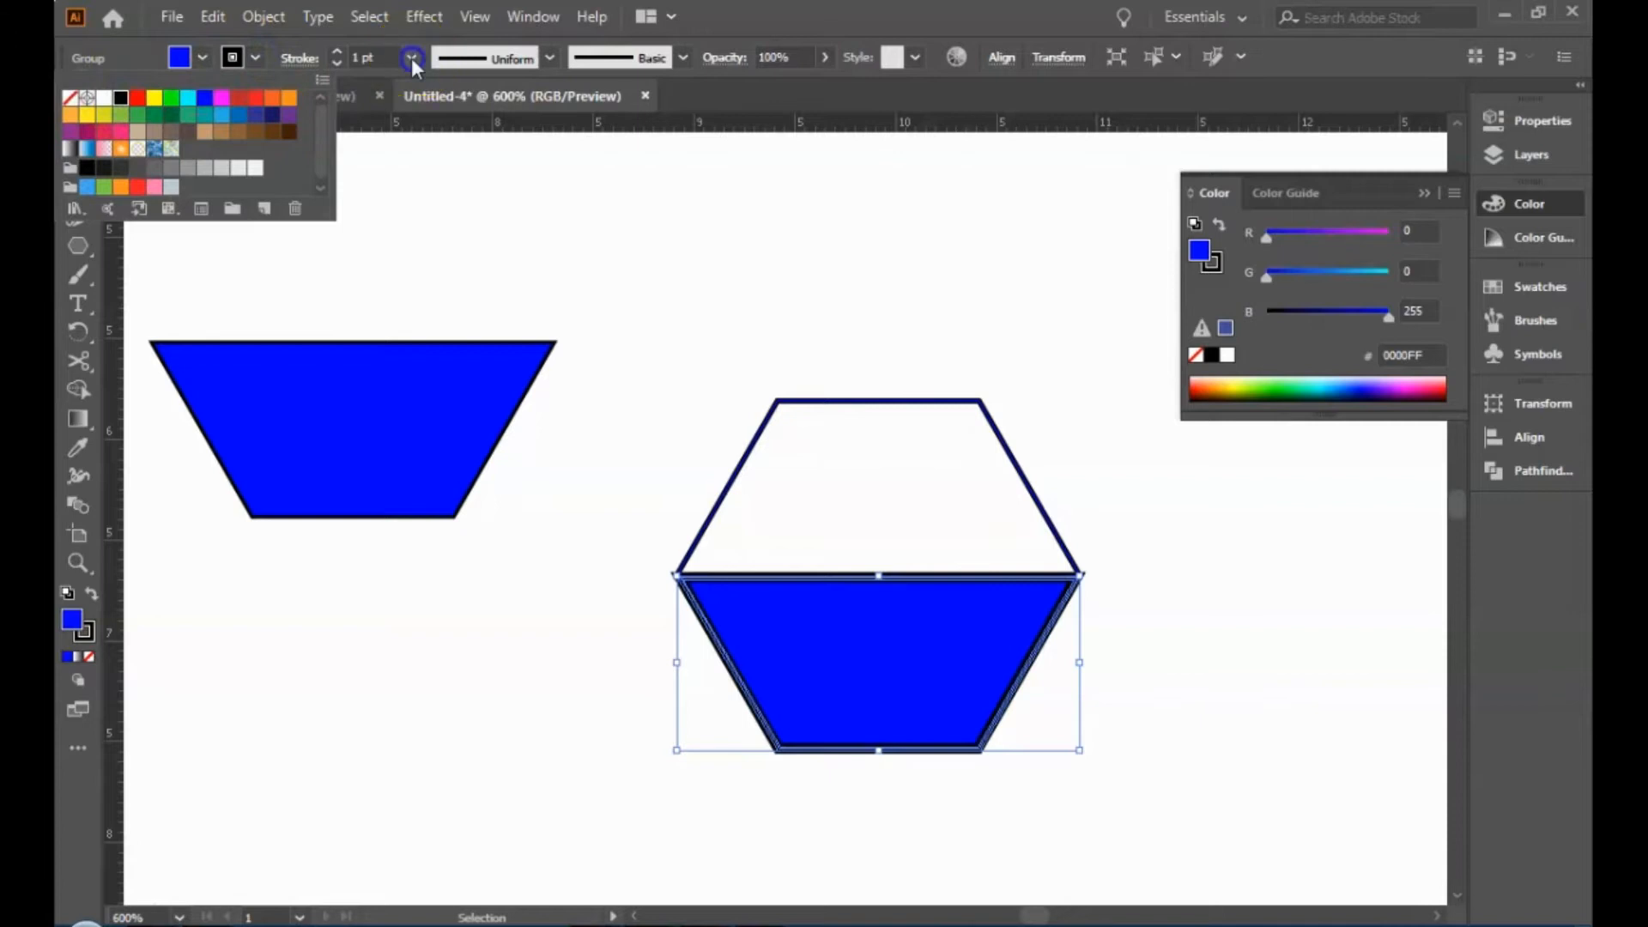
click(412, 57)
click(429, 90)
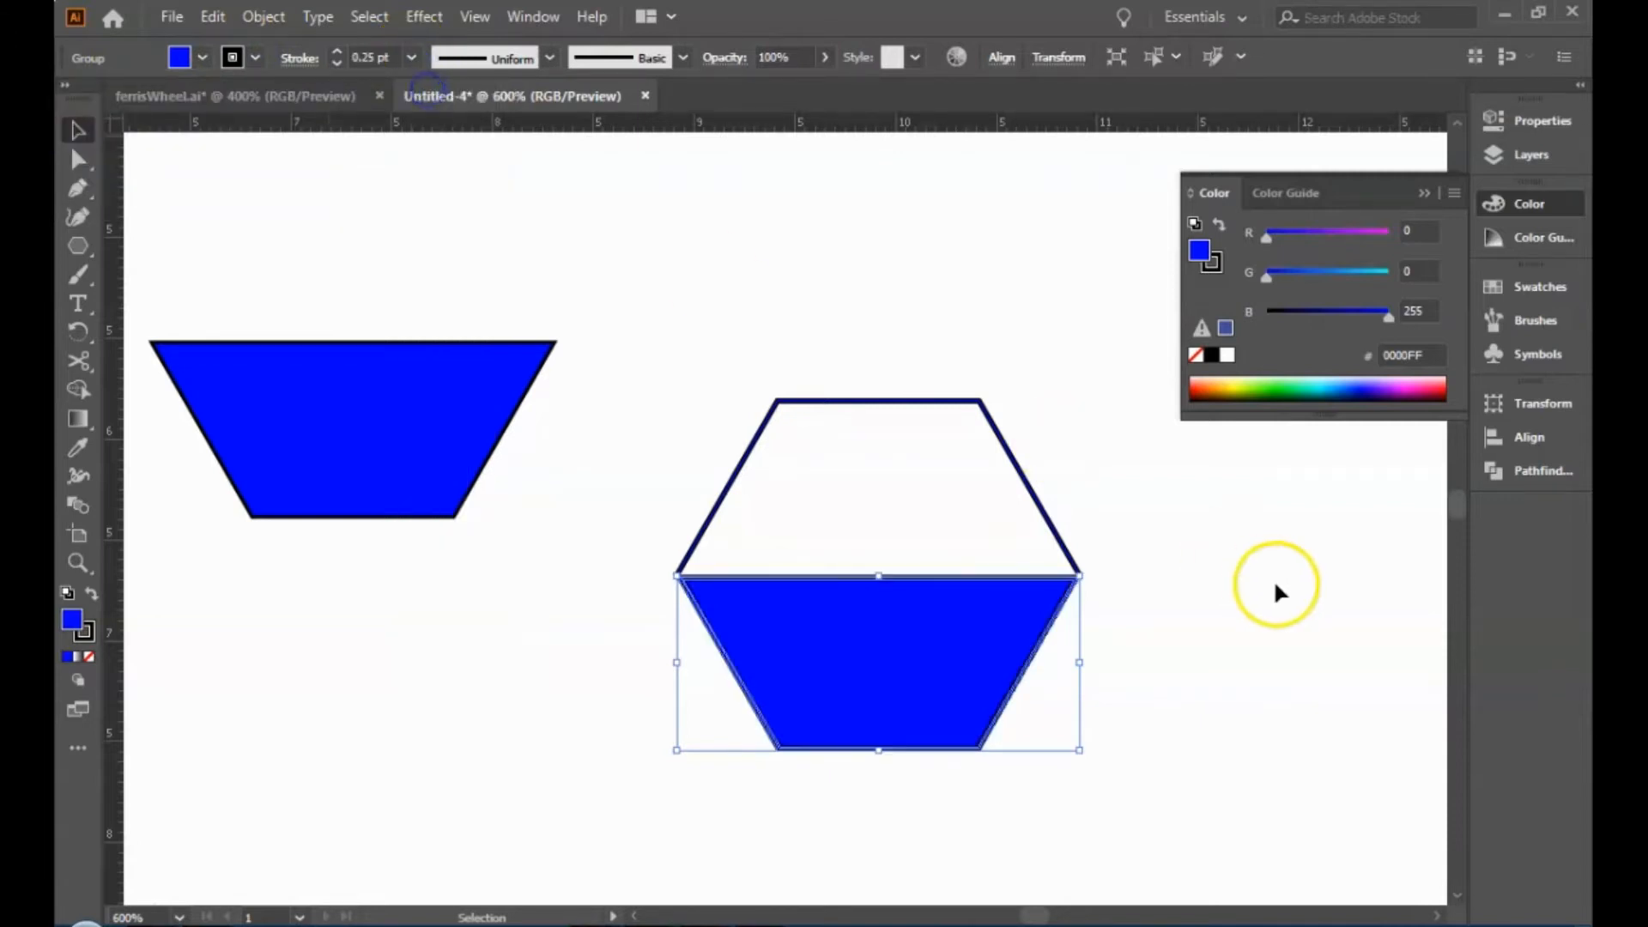
click(1274, 586)
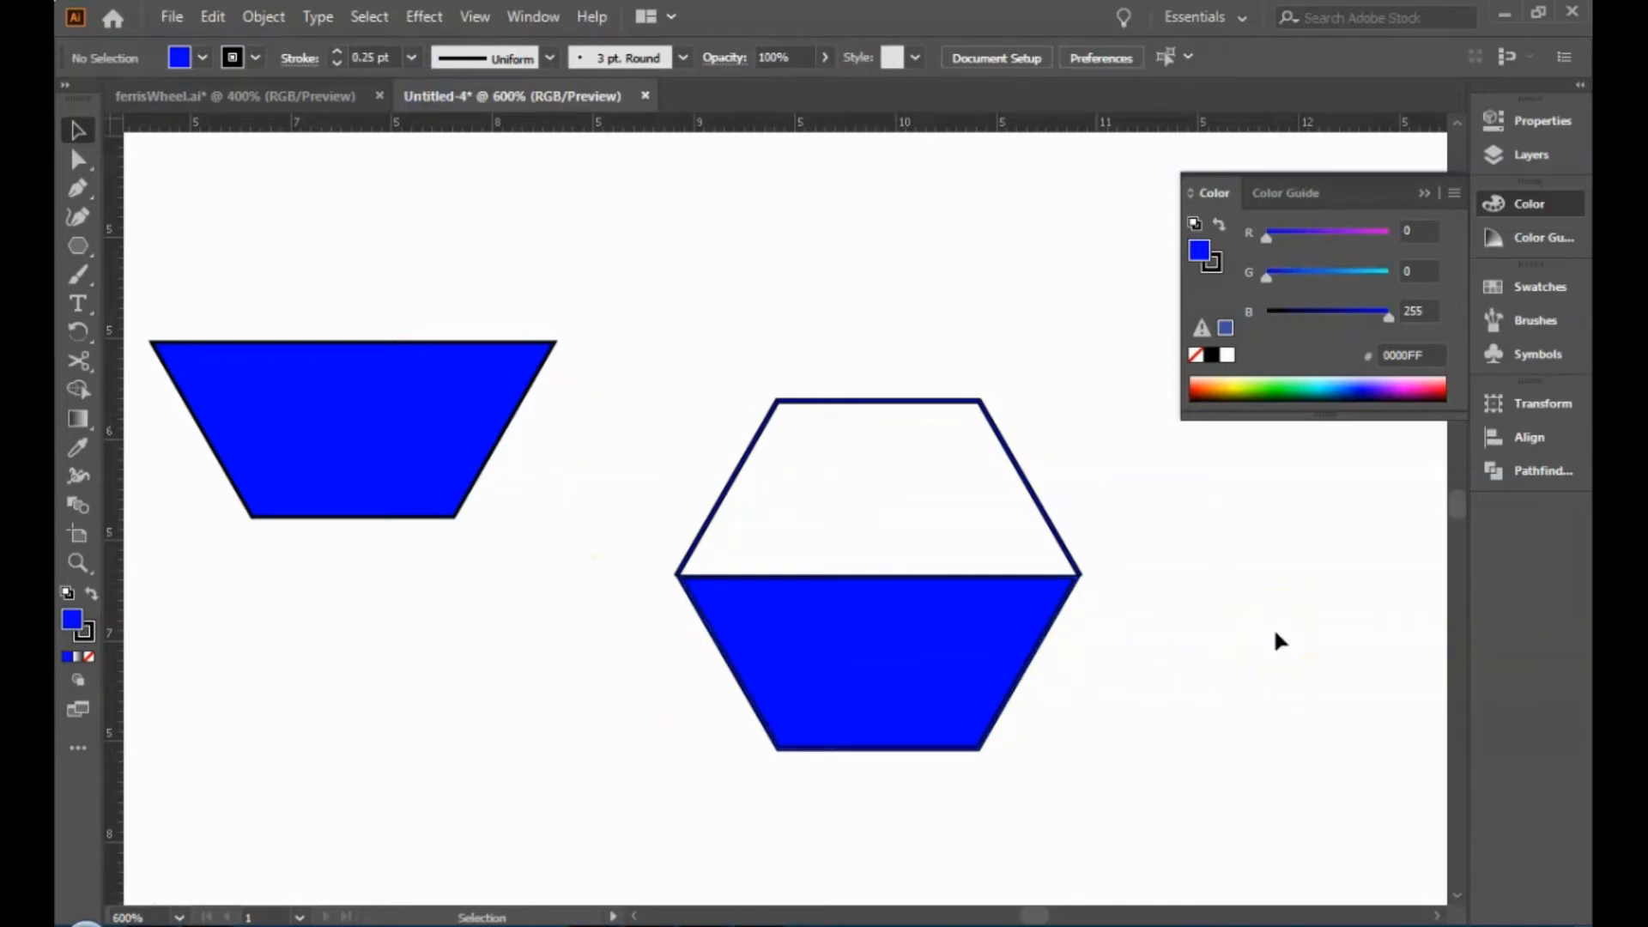
Compare the gondola with the one in ferrisWheel.ai, return to Untitled-4 and delete the spare blue trapezoid.
click(305, 95)
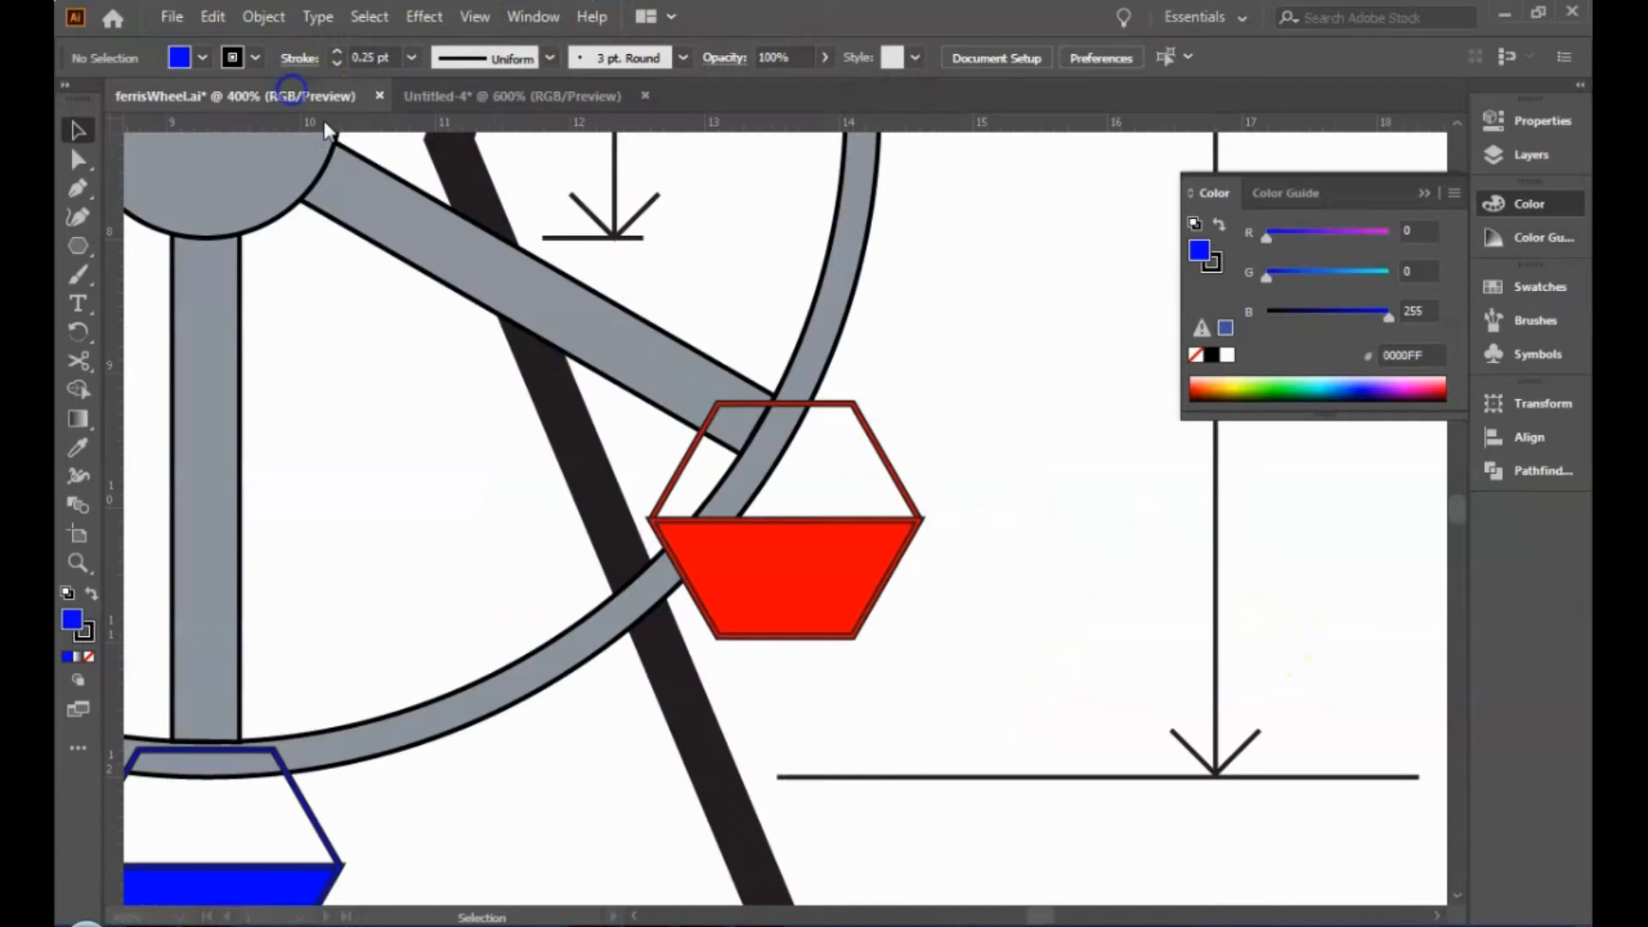
click(492, 84)
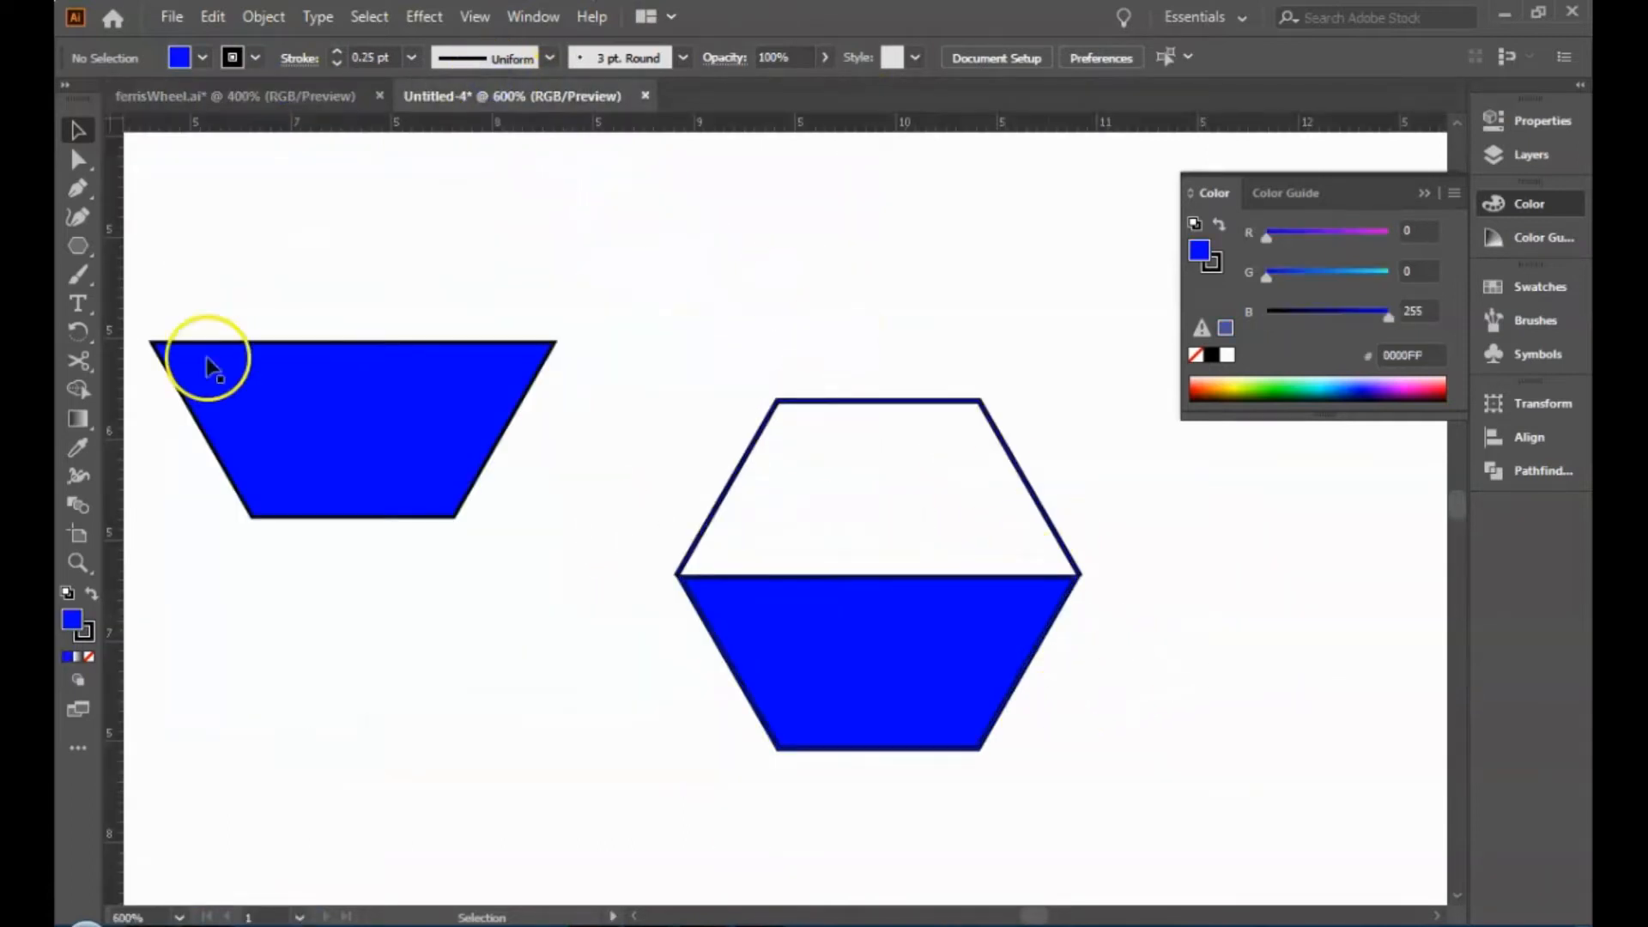
drag(146, 290, 560, 624)
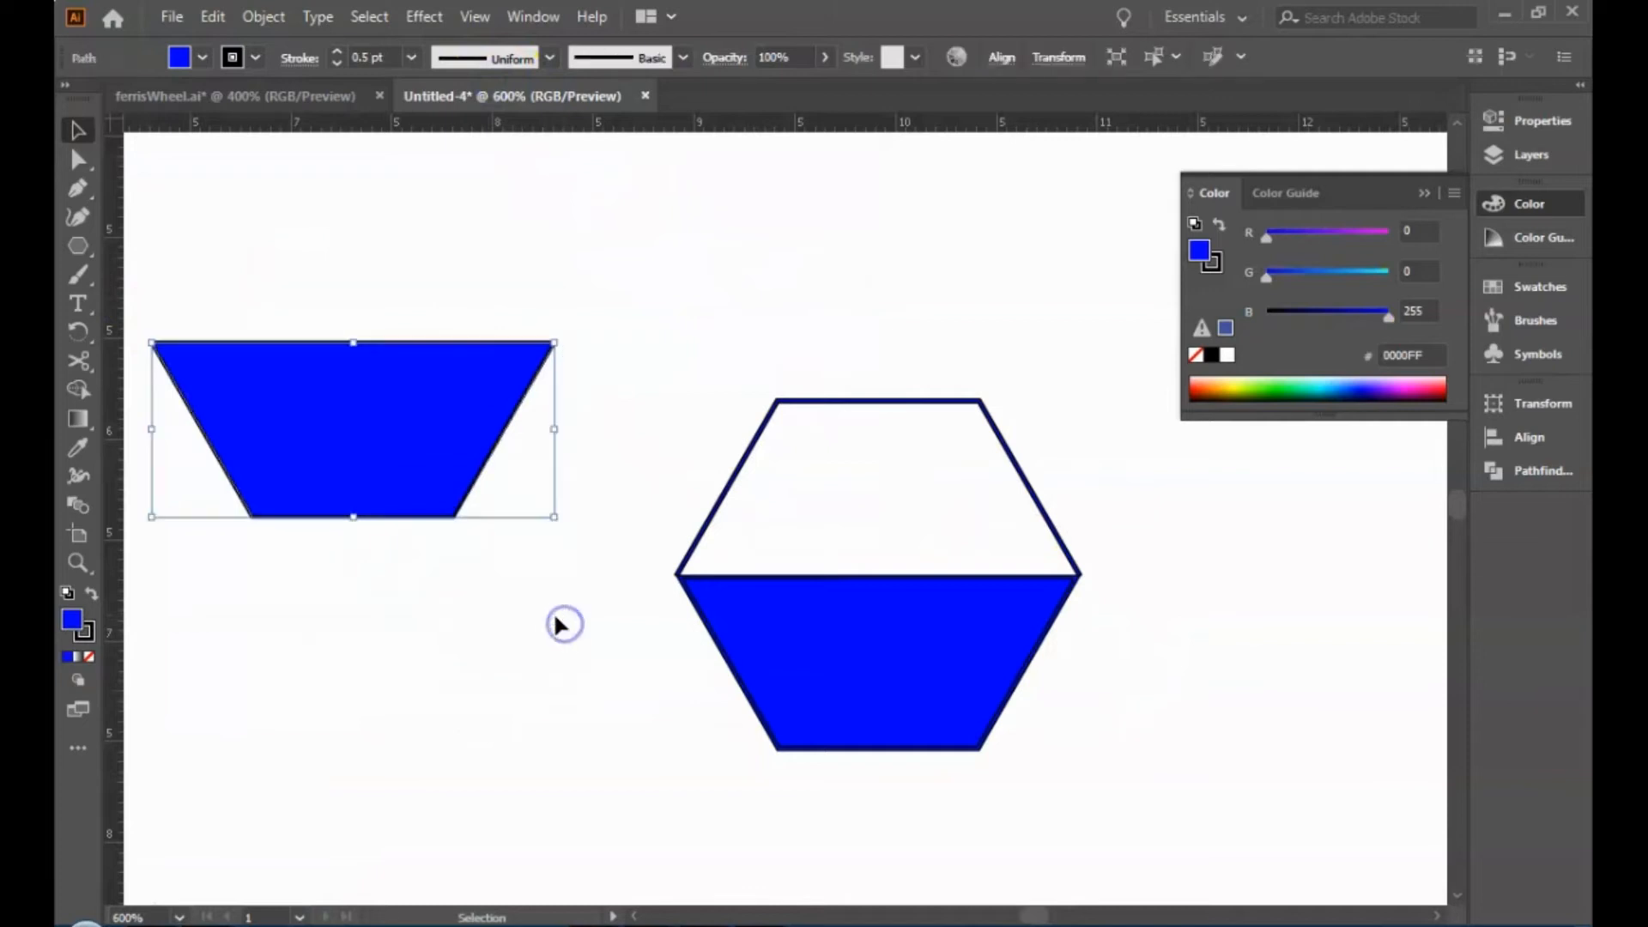
key(Delete)
Move both parts of the gondola together up and left to where the spare trapezoid was.
drag(654, 344, 1115, 808)
drag(912, 655, 401, 438)
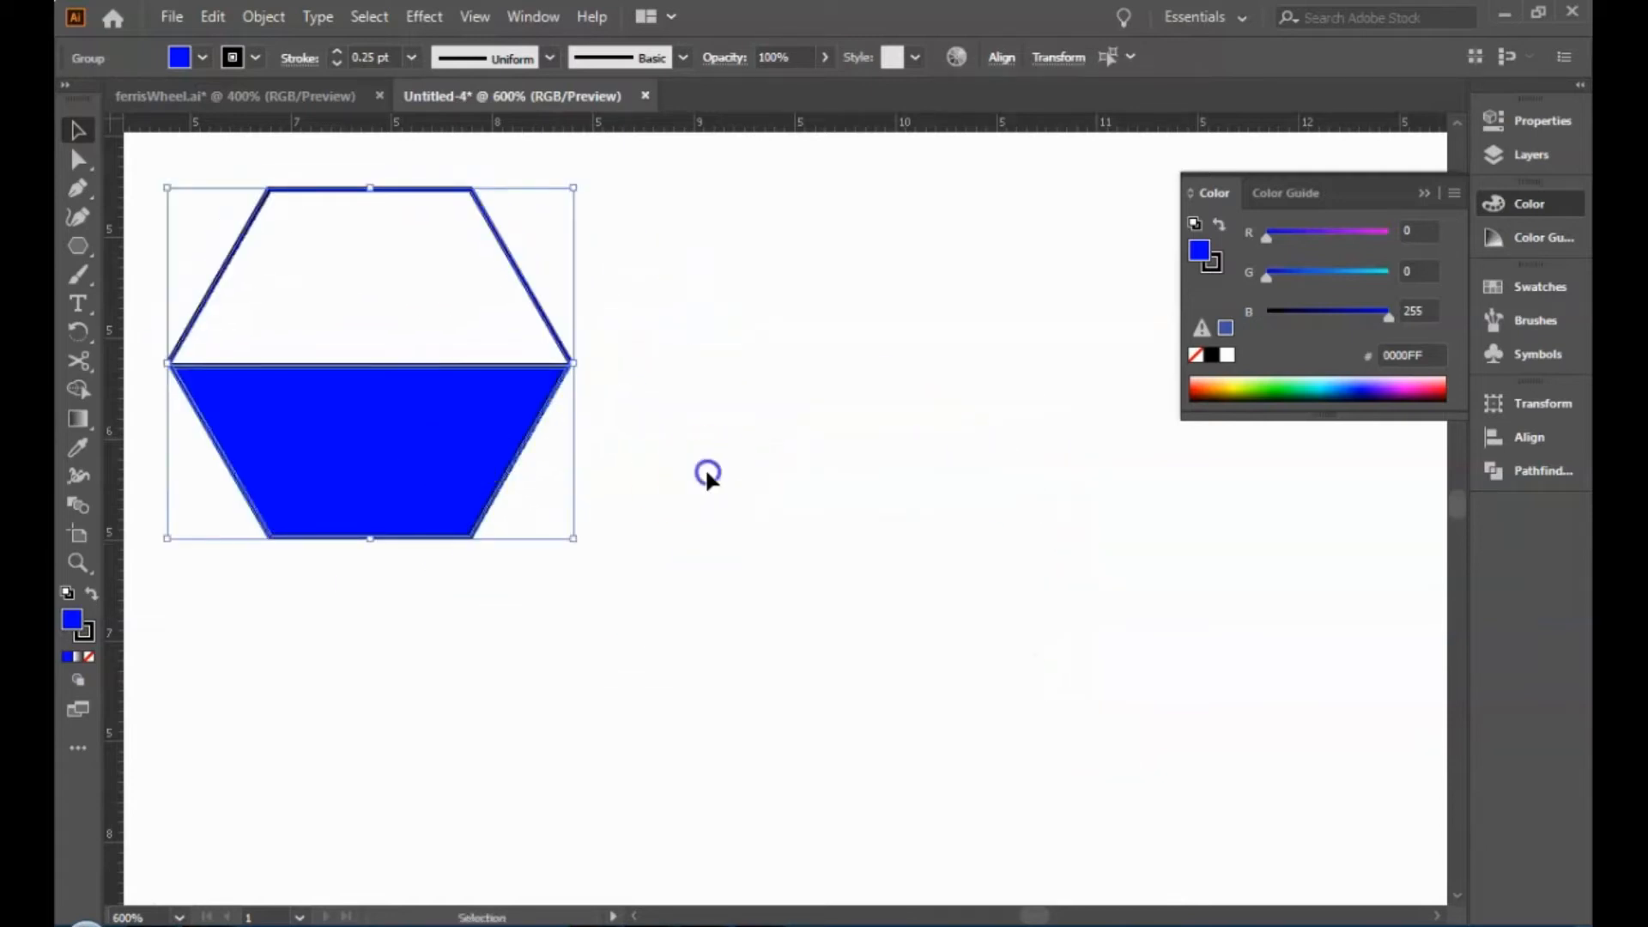
click(706, 474)
Check the width and height of the gondola's blue lower half.
click(424, 441)
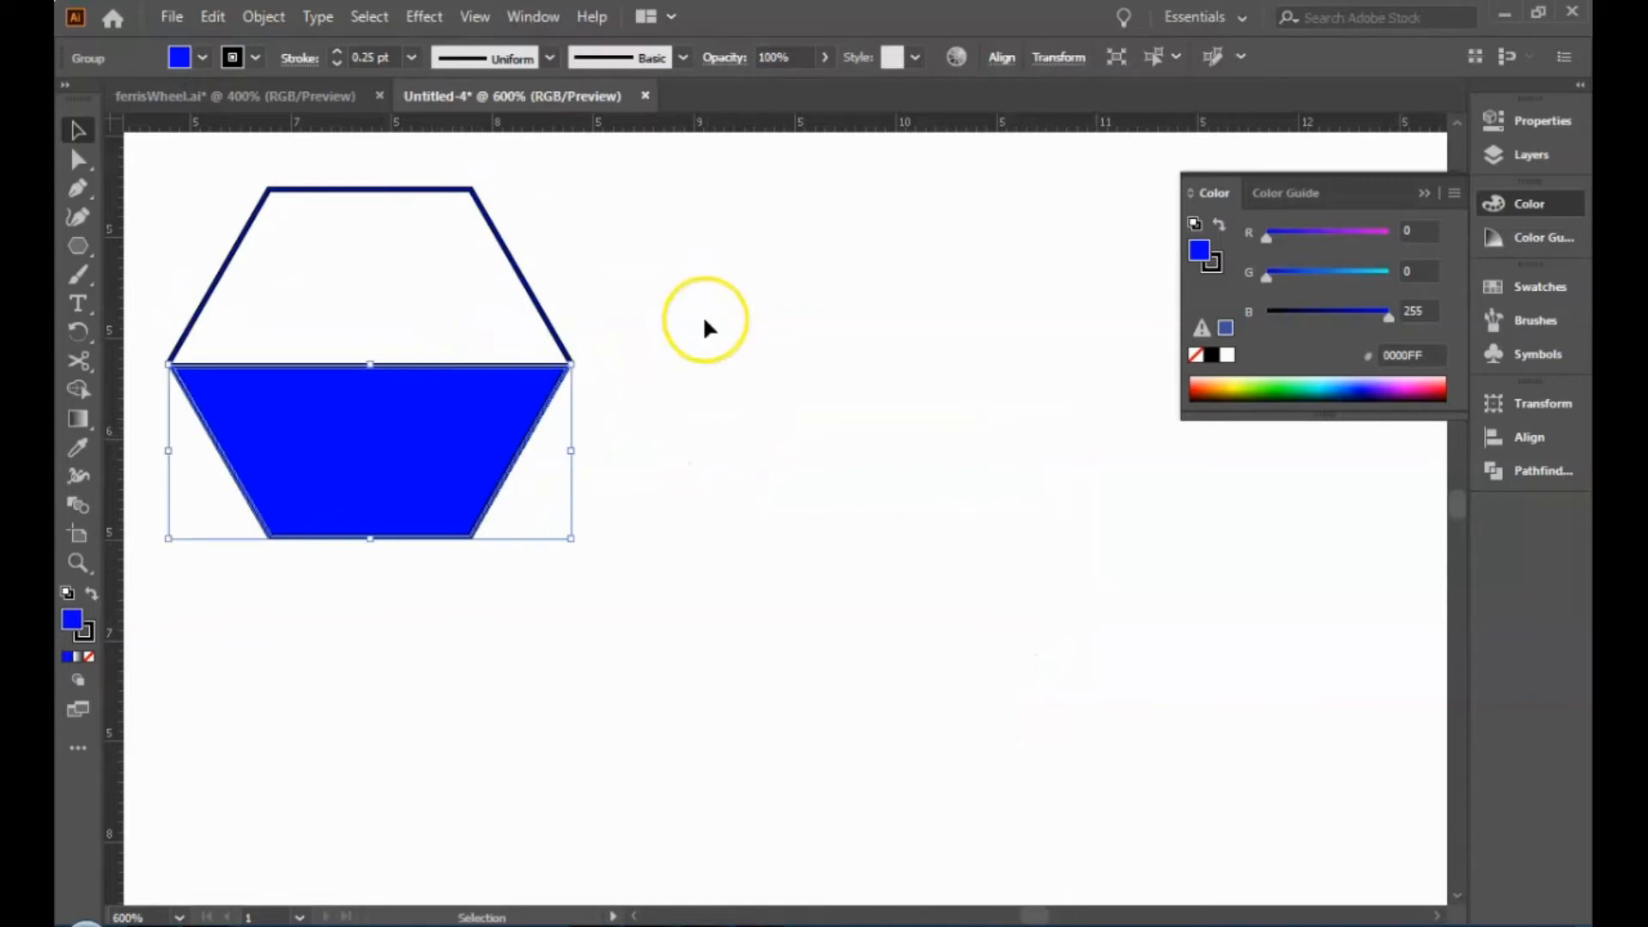
click(1559, 121)
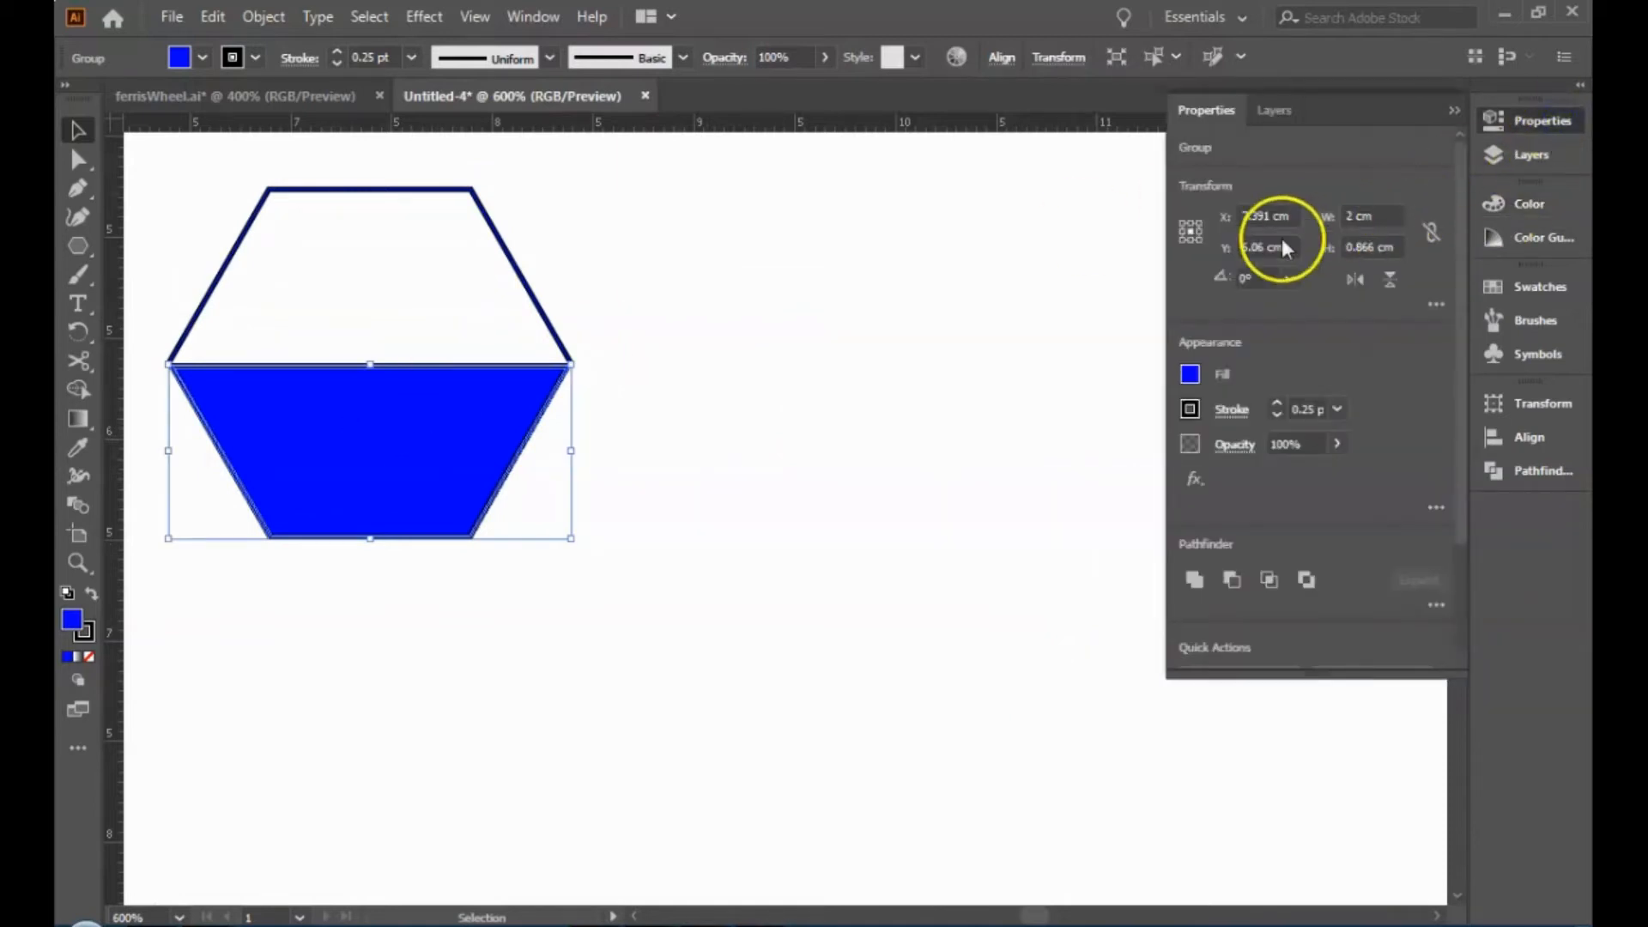
click(780, 366)
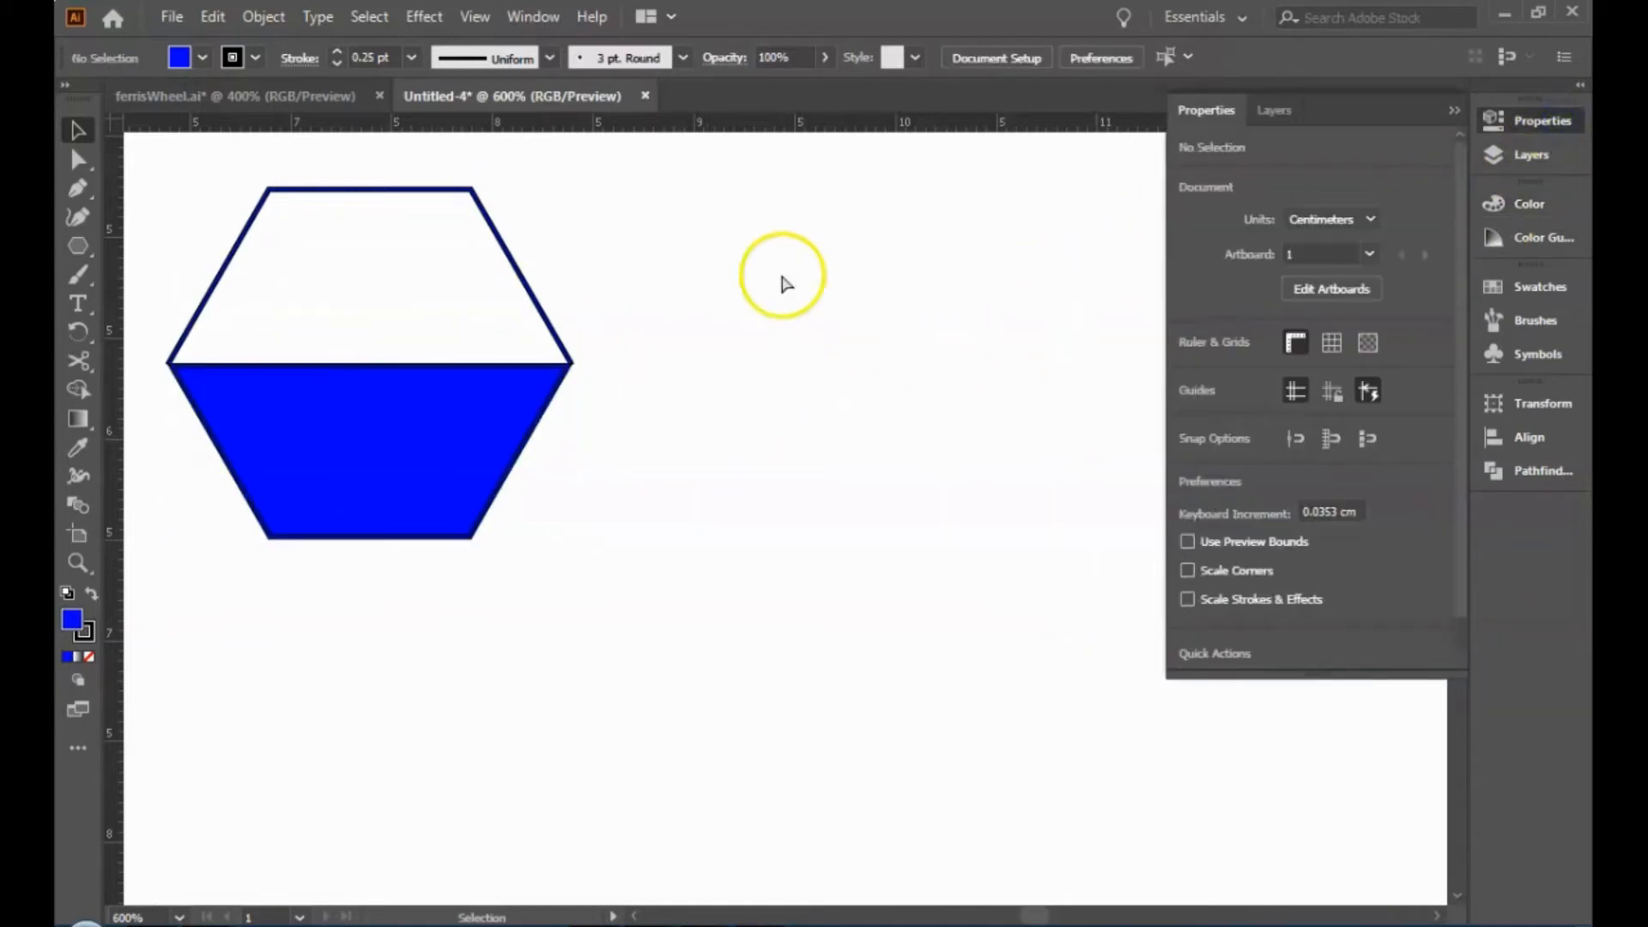
Move the whole gondola near the artboard's upper-left corner and make five copies, four across the top and one below the last.
key(ctrl+0)
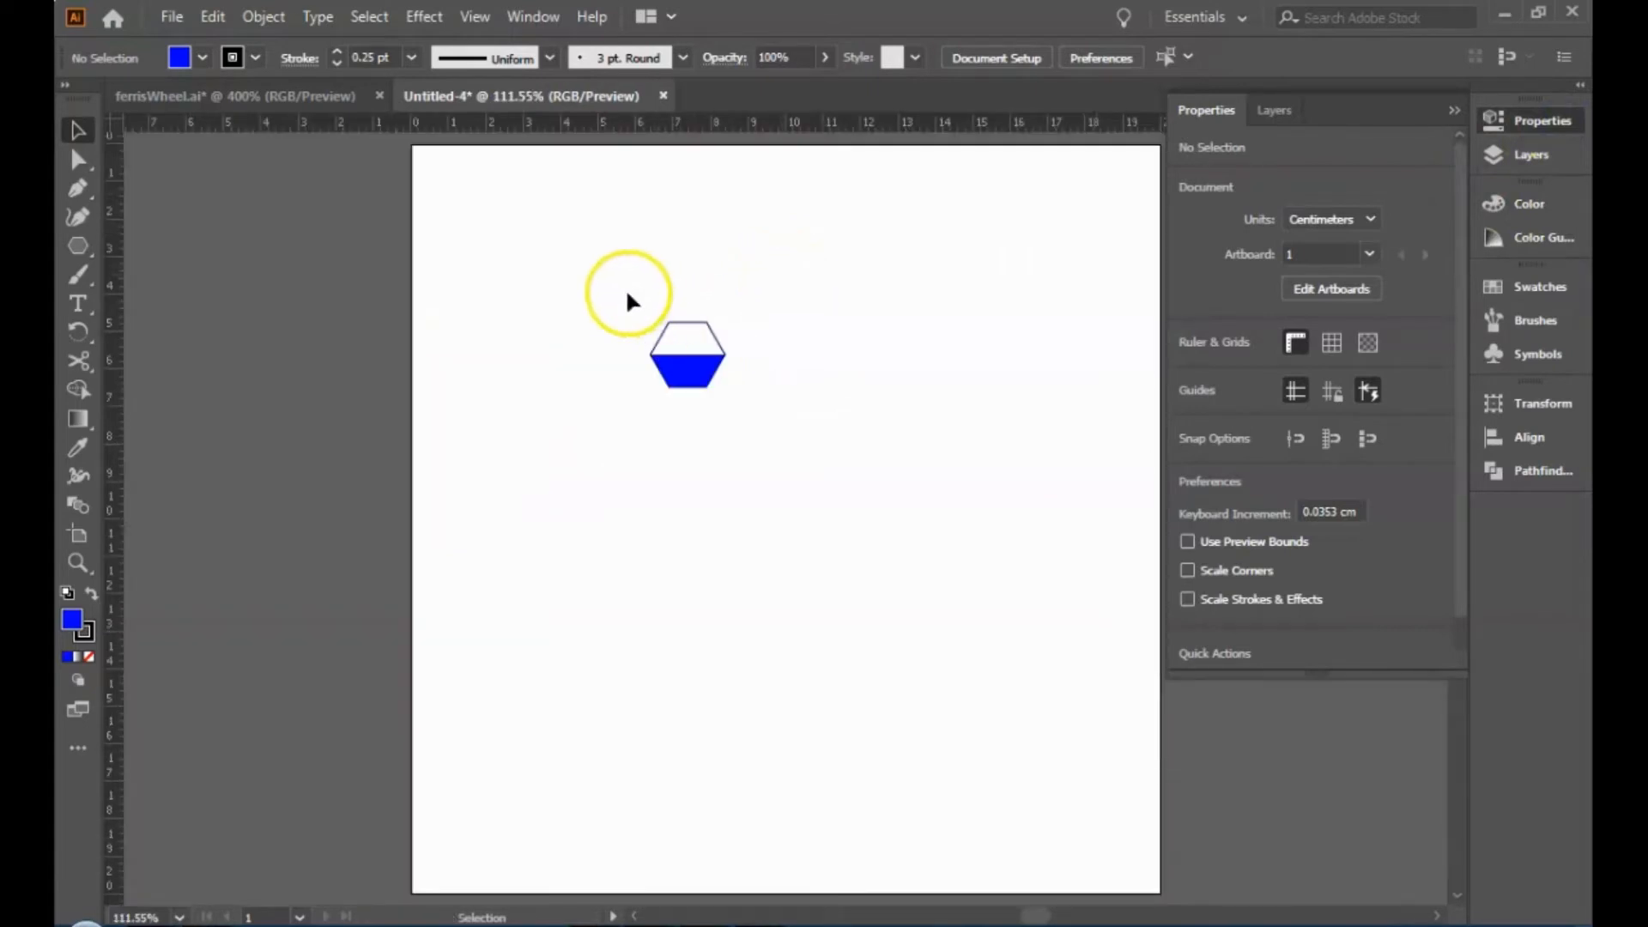
drag(684, 369, 513, 264)
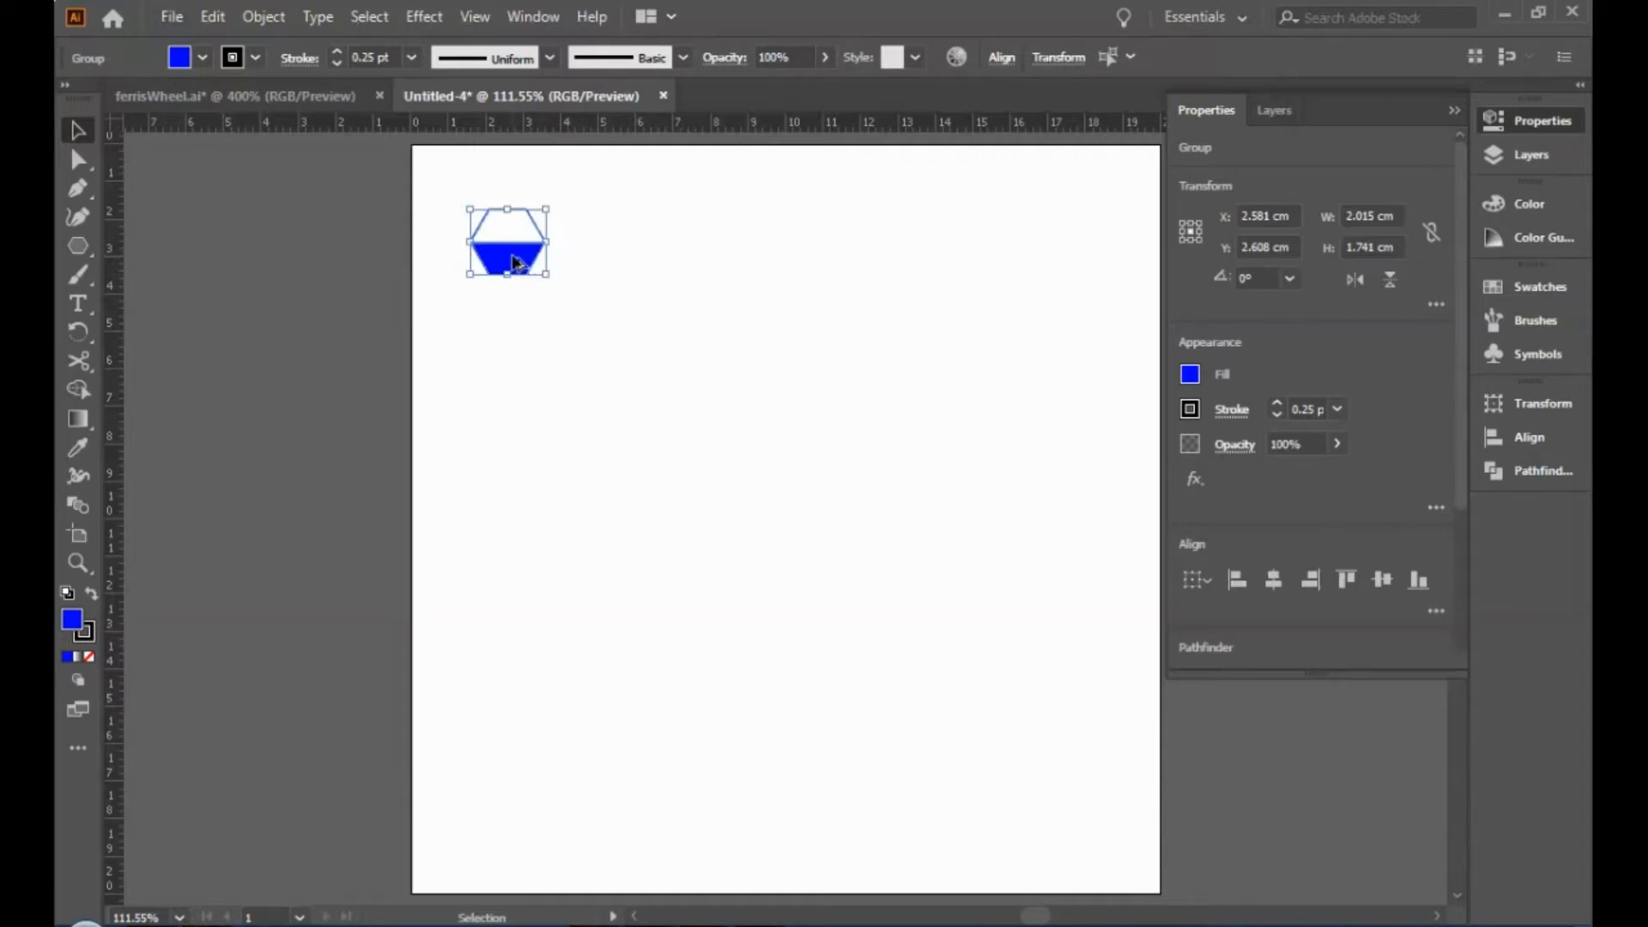
drag(513, 263, 1000, 399)
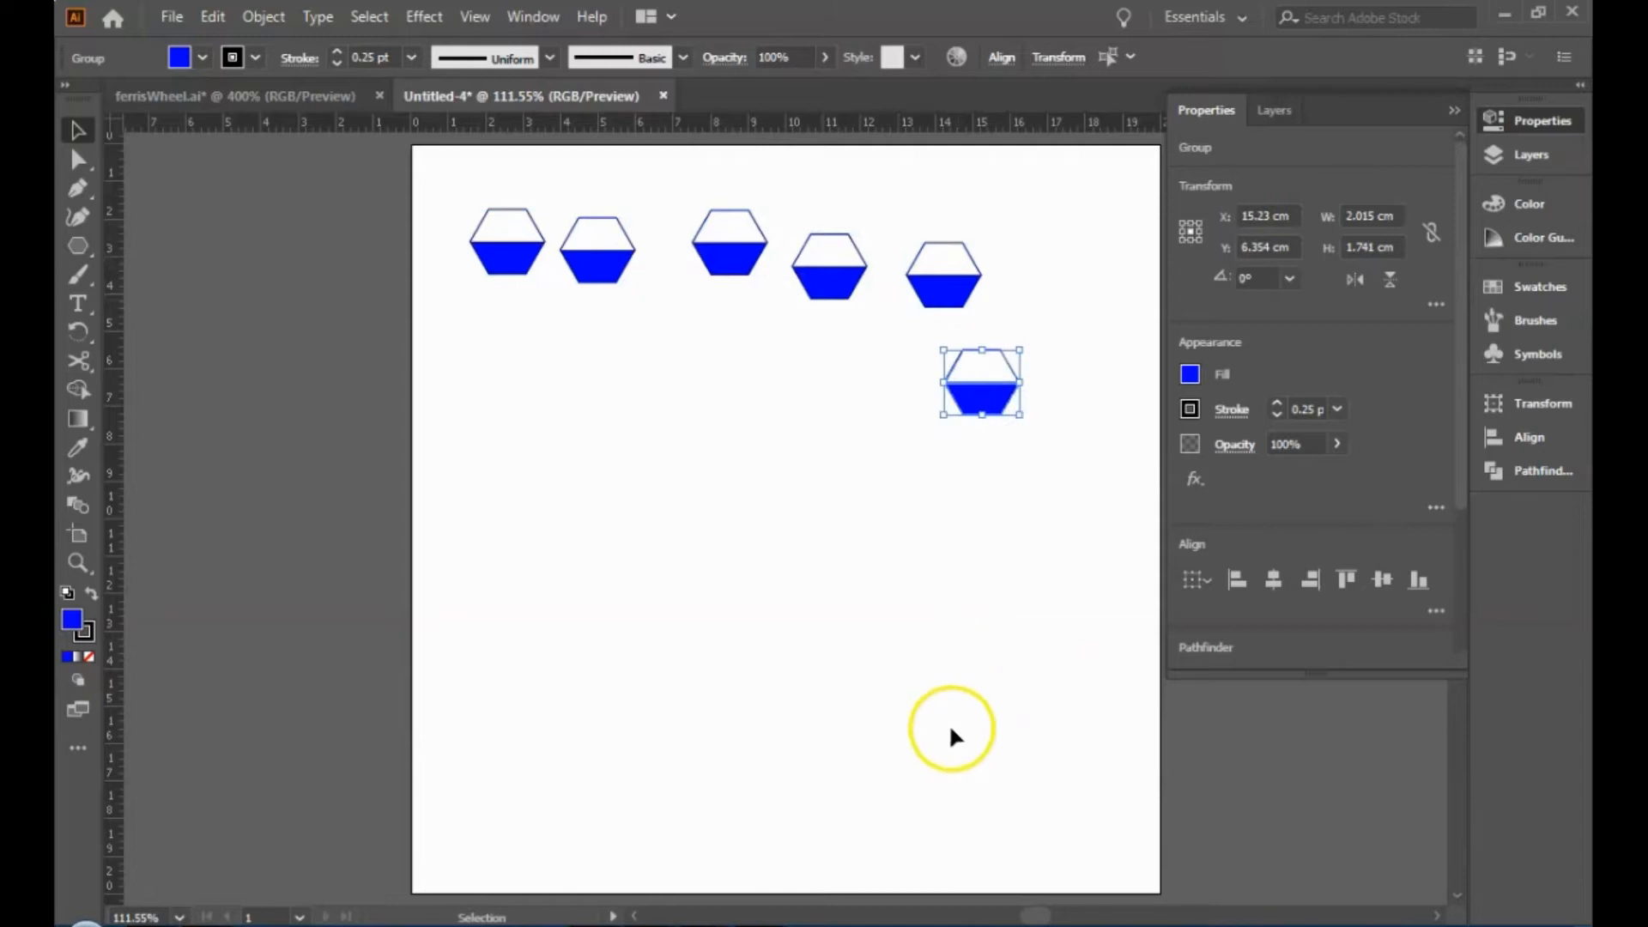
Deselect the gondola and place the practical test PDF side by side with the drawing, collapsing the object properties.
click(872, 677)
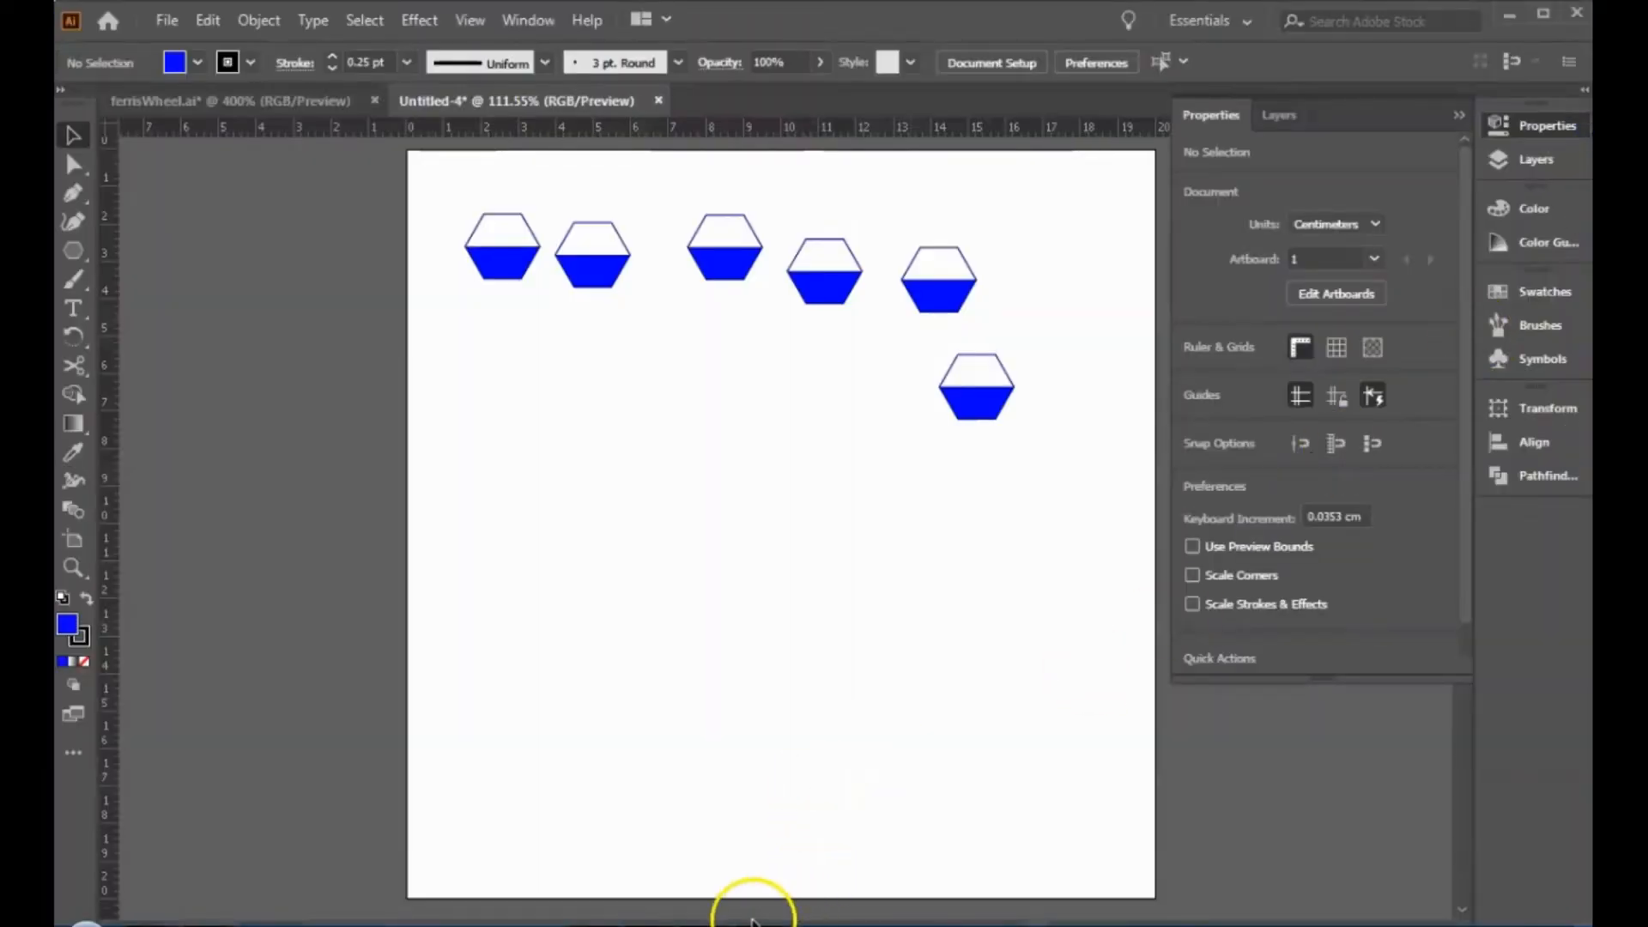
click(731, 924)
drag(1150, 20, 1588, 317)
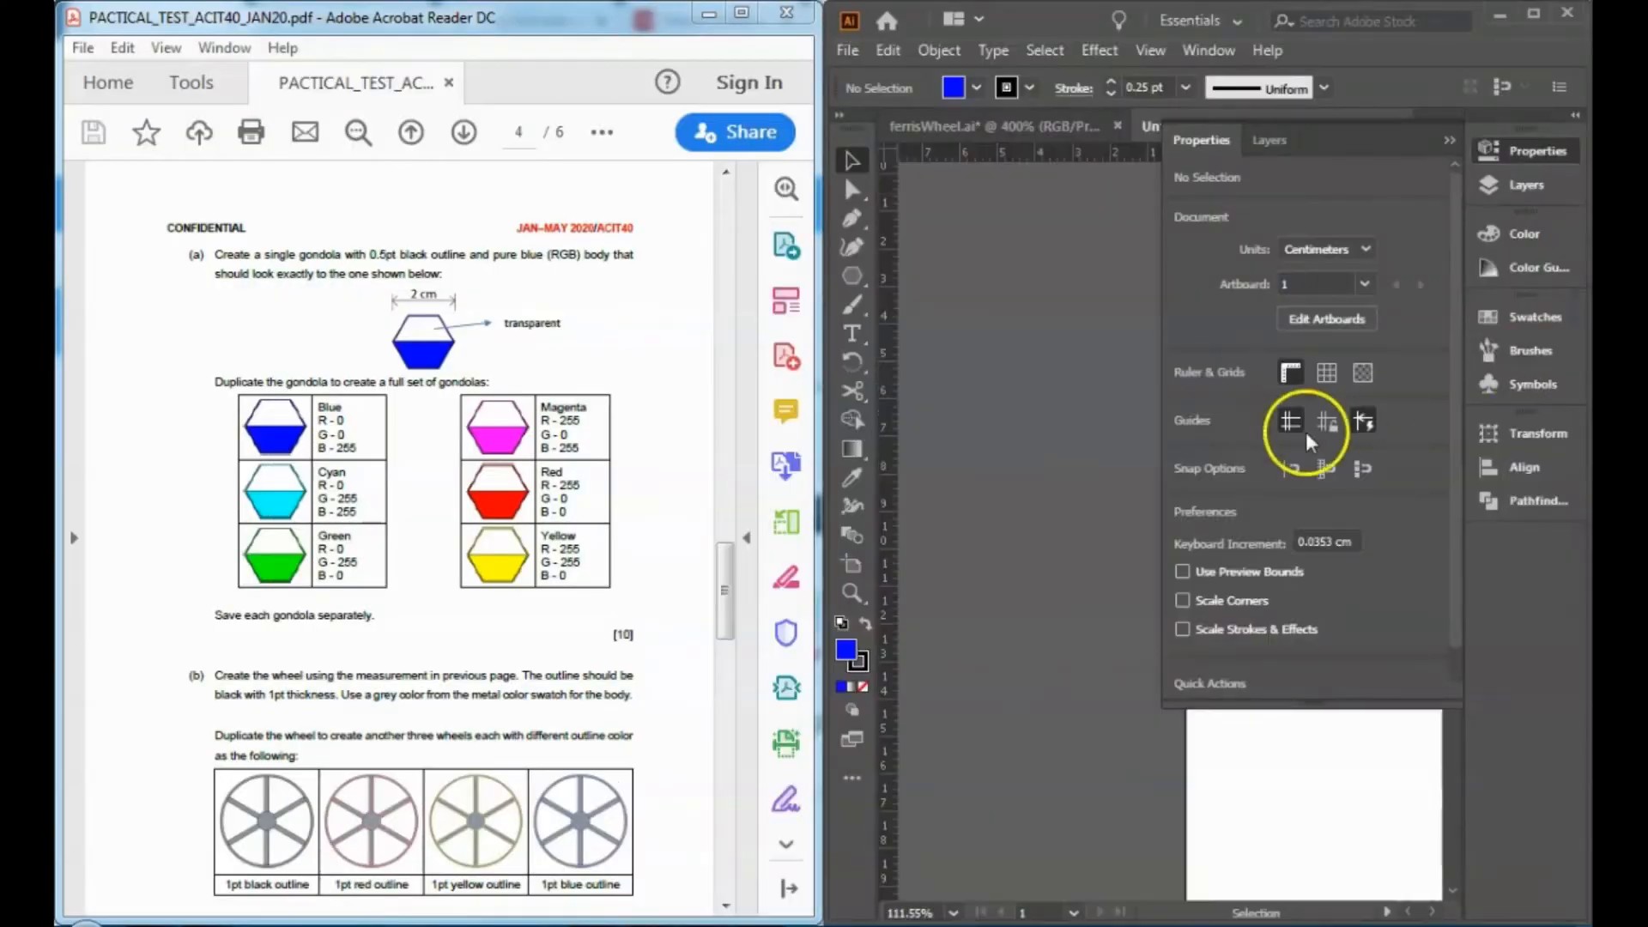
click(1450, 141)
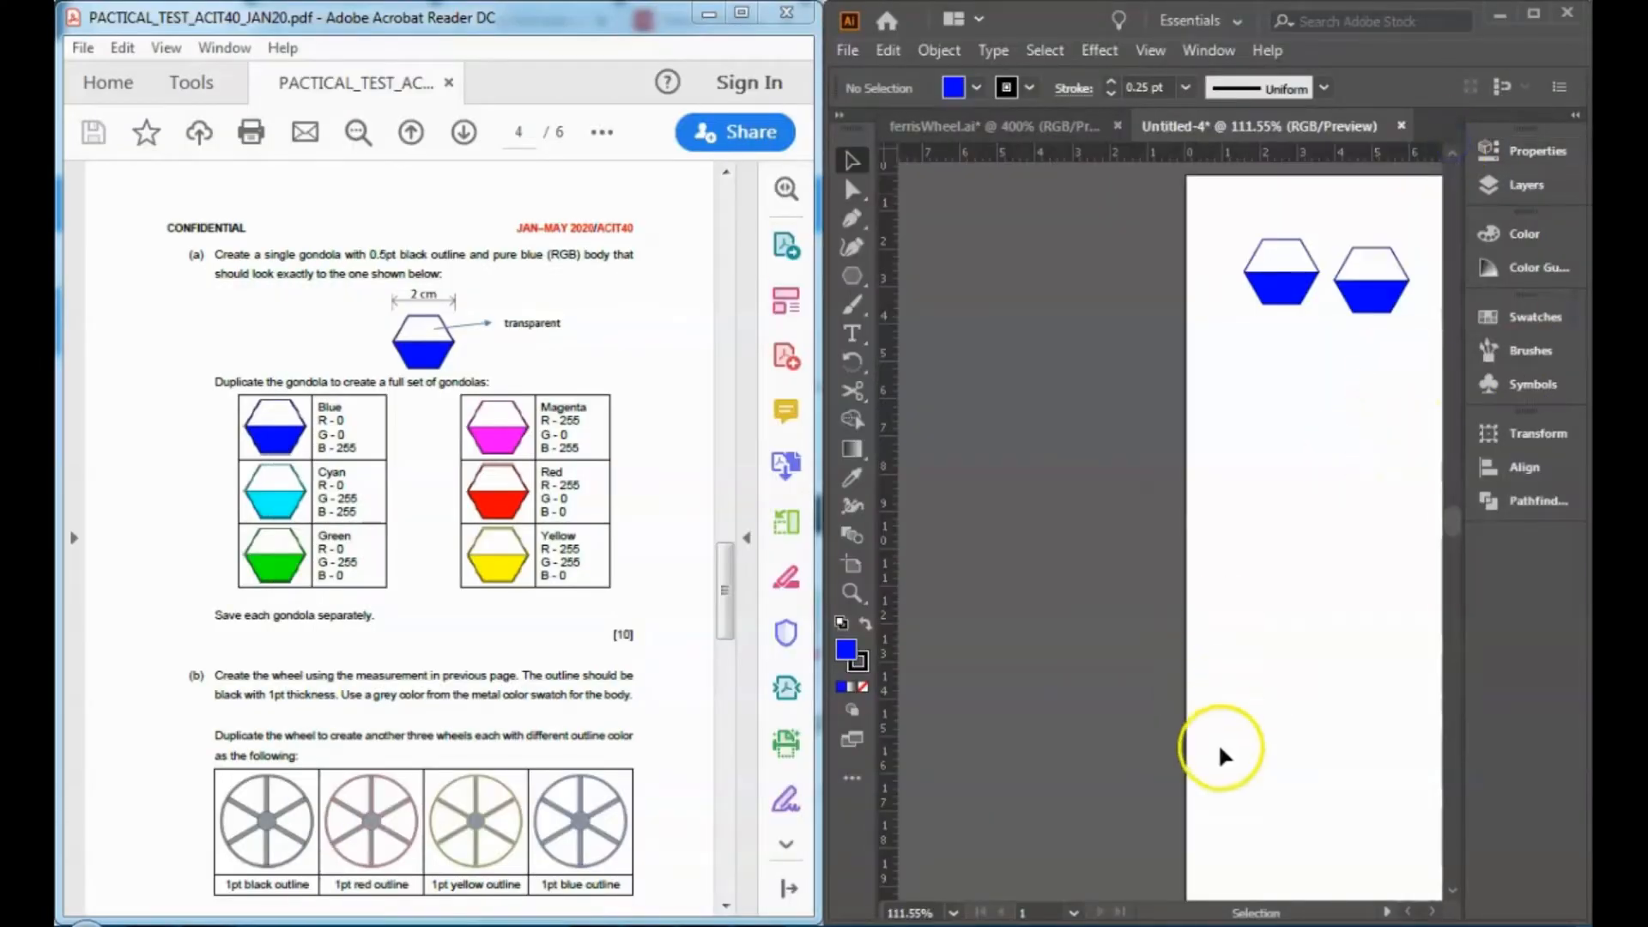
Recolour the second gondola's fill cyan with RGB values 0, 255, 255.
drag(1250, 724, 968, 701)
drag(1049, 214, 1151, 334)
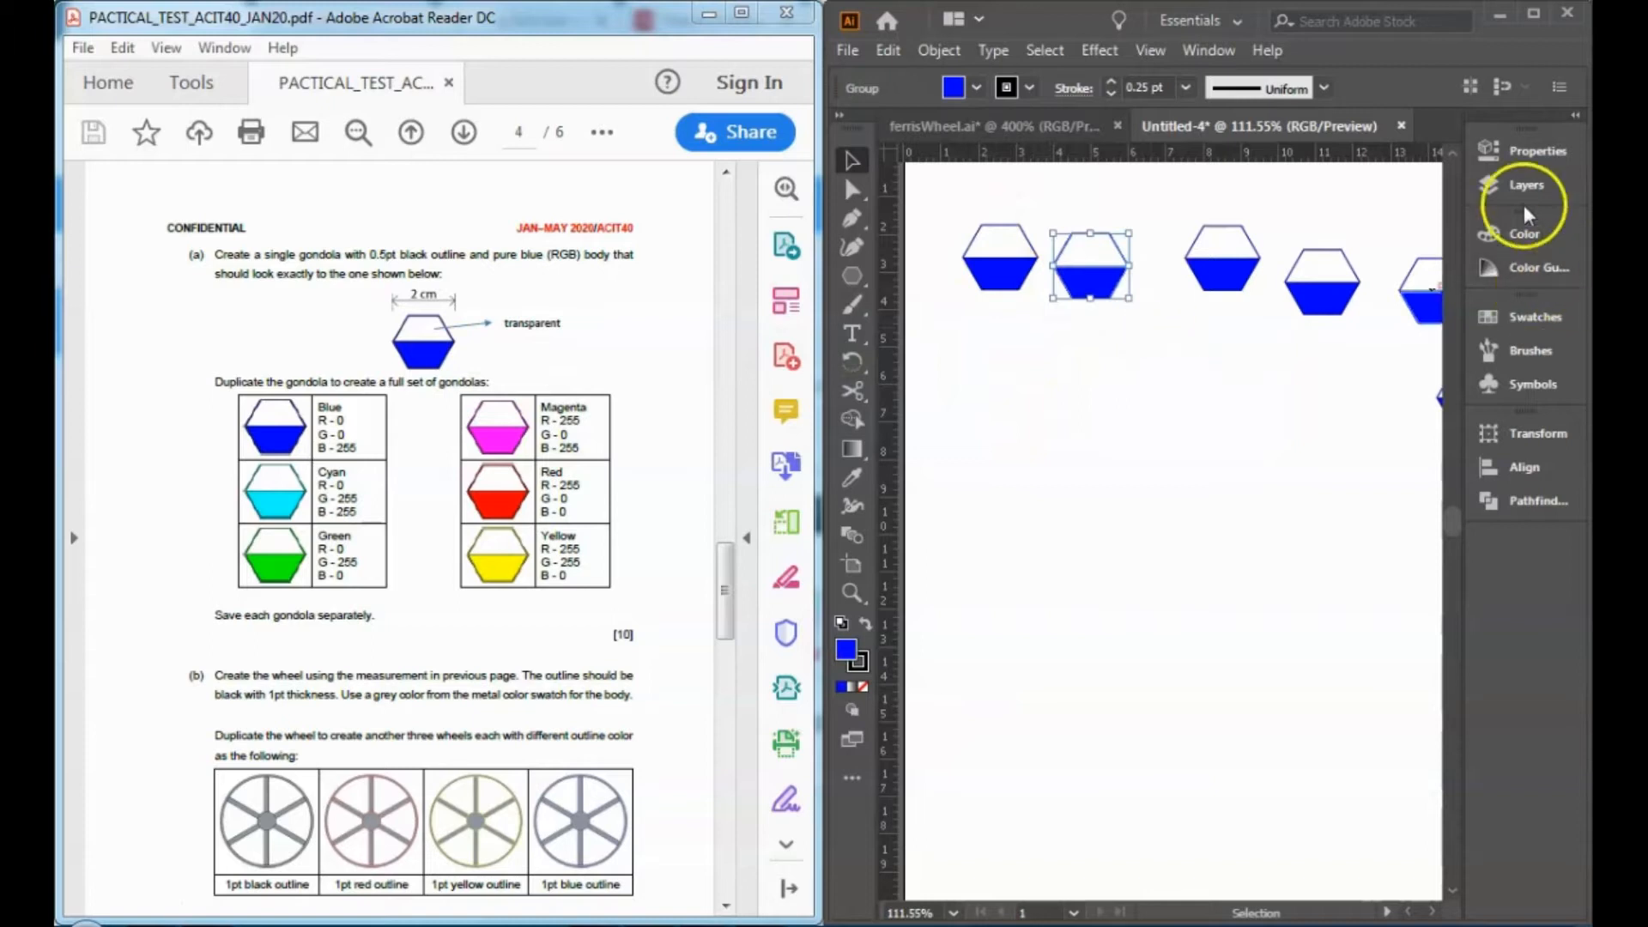
click(1526, 234)
click(1416, 341)
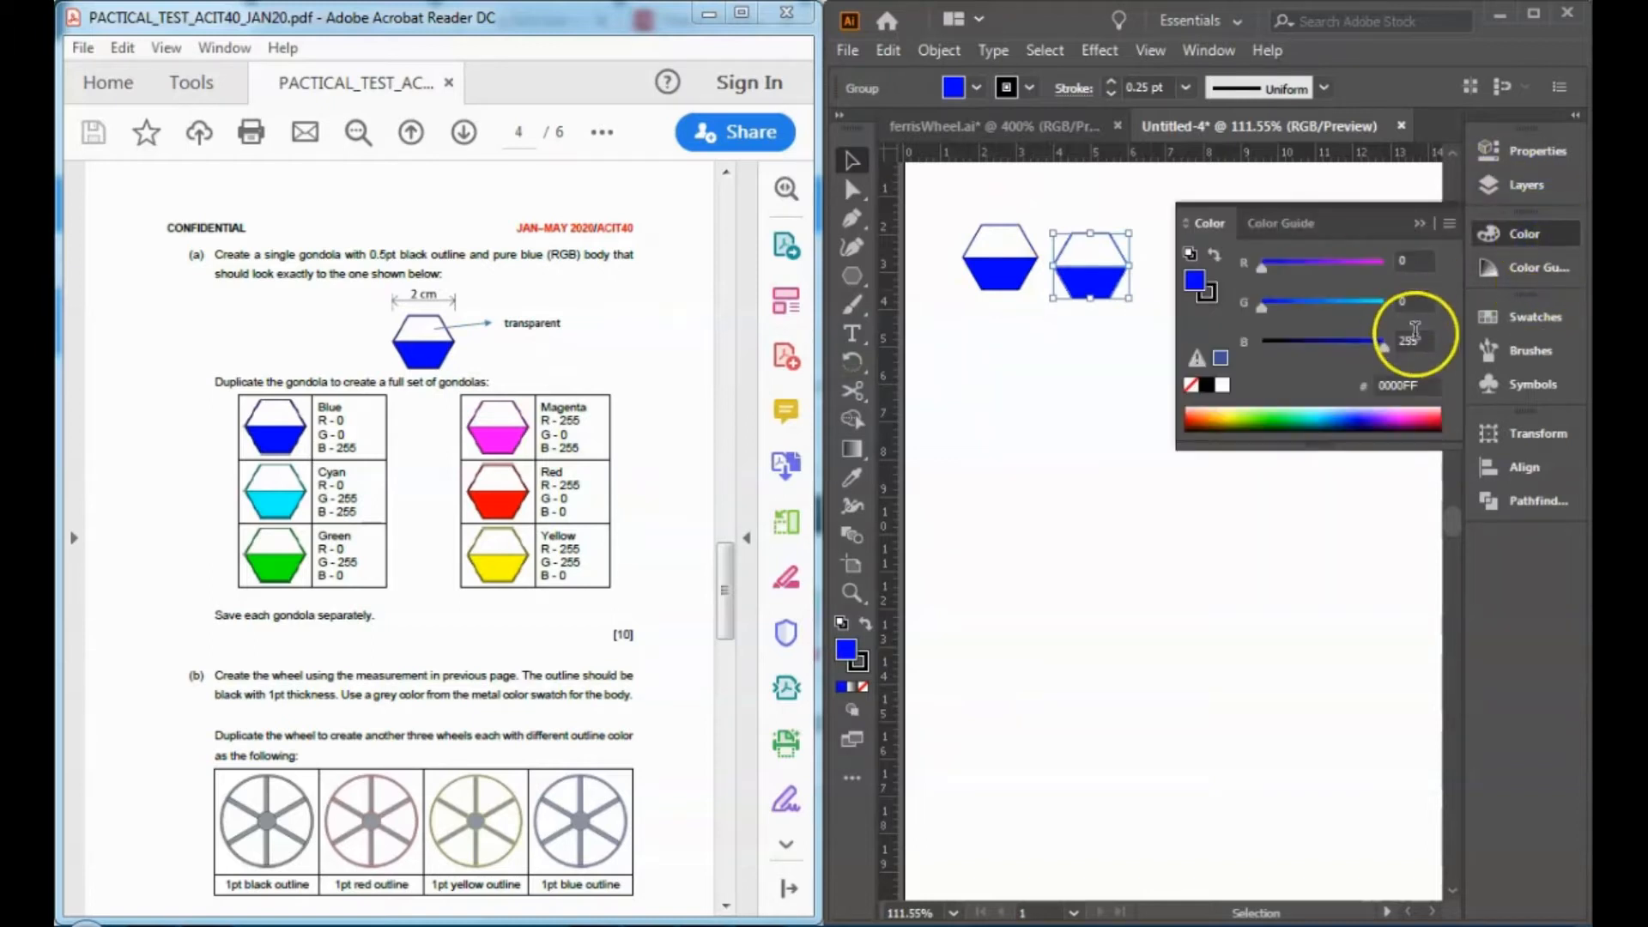
click(1408, 302)
text(255)
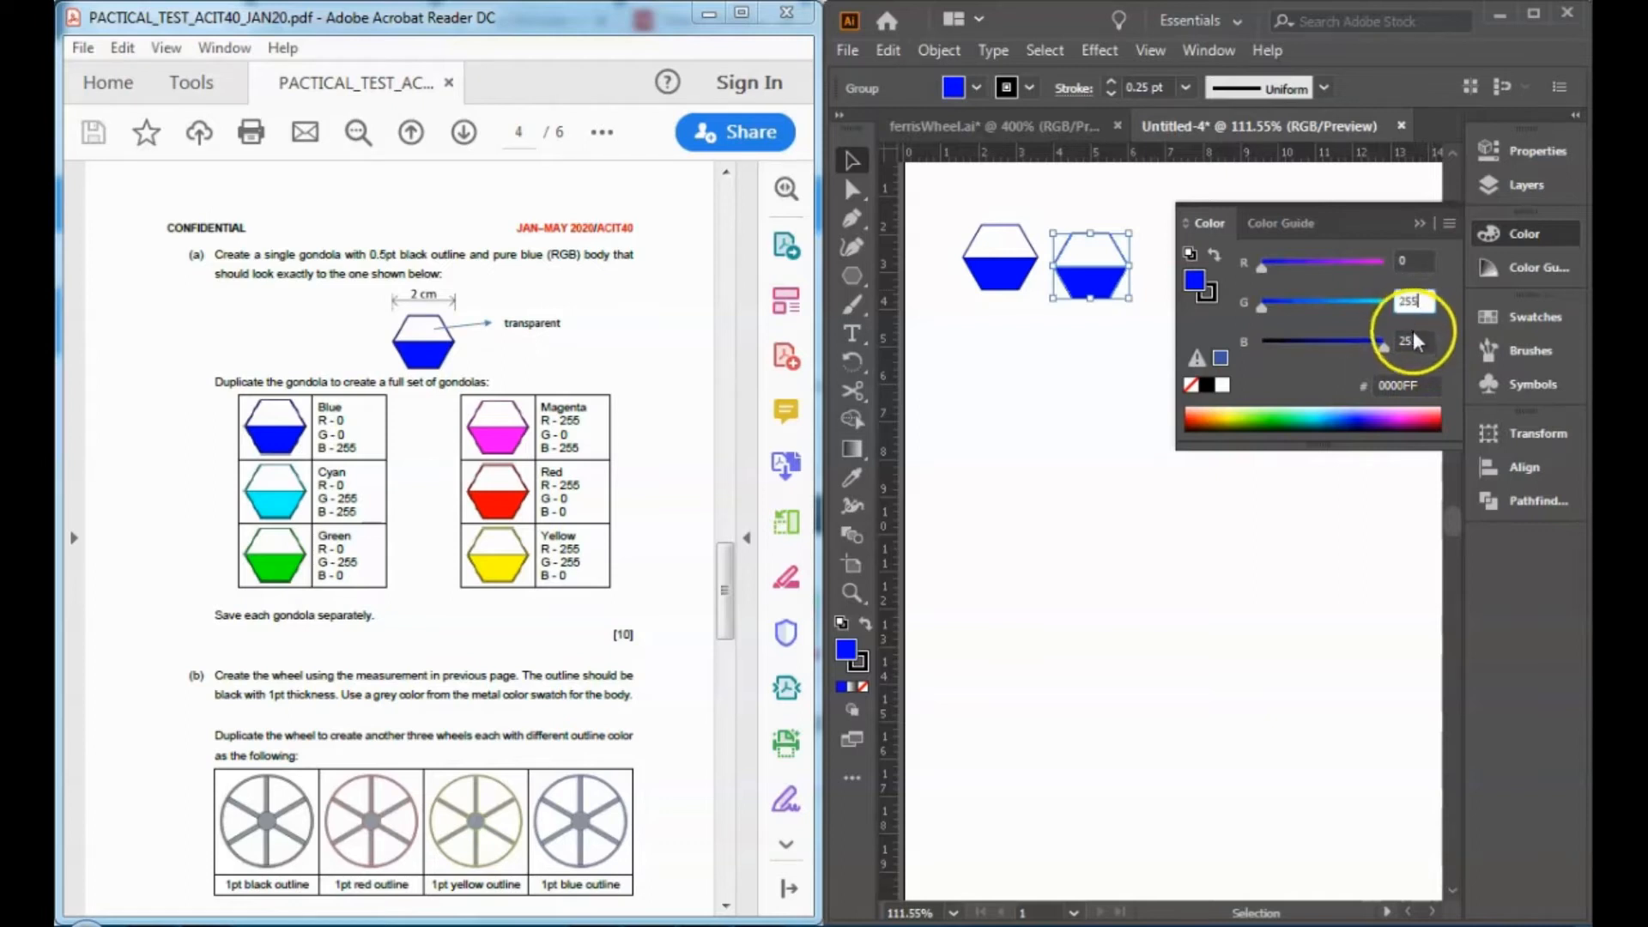
key(Return)
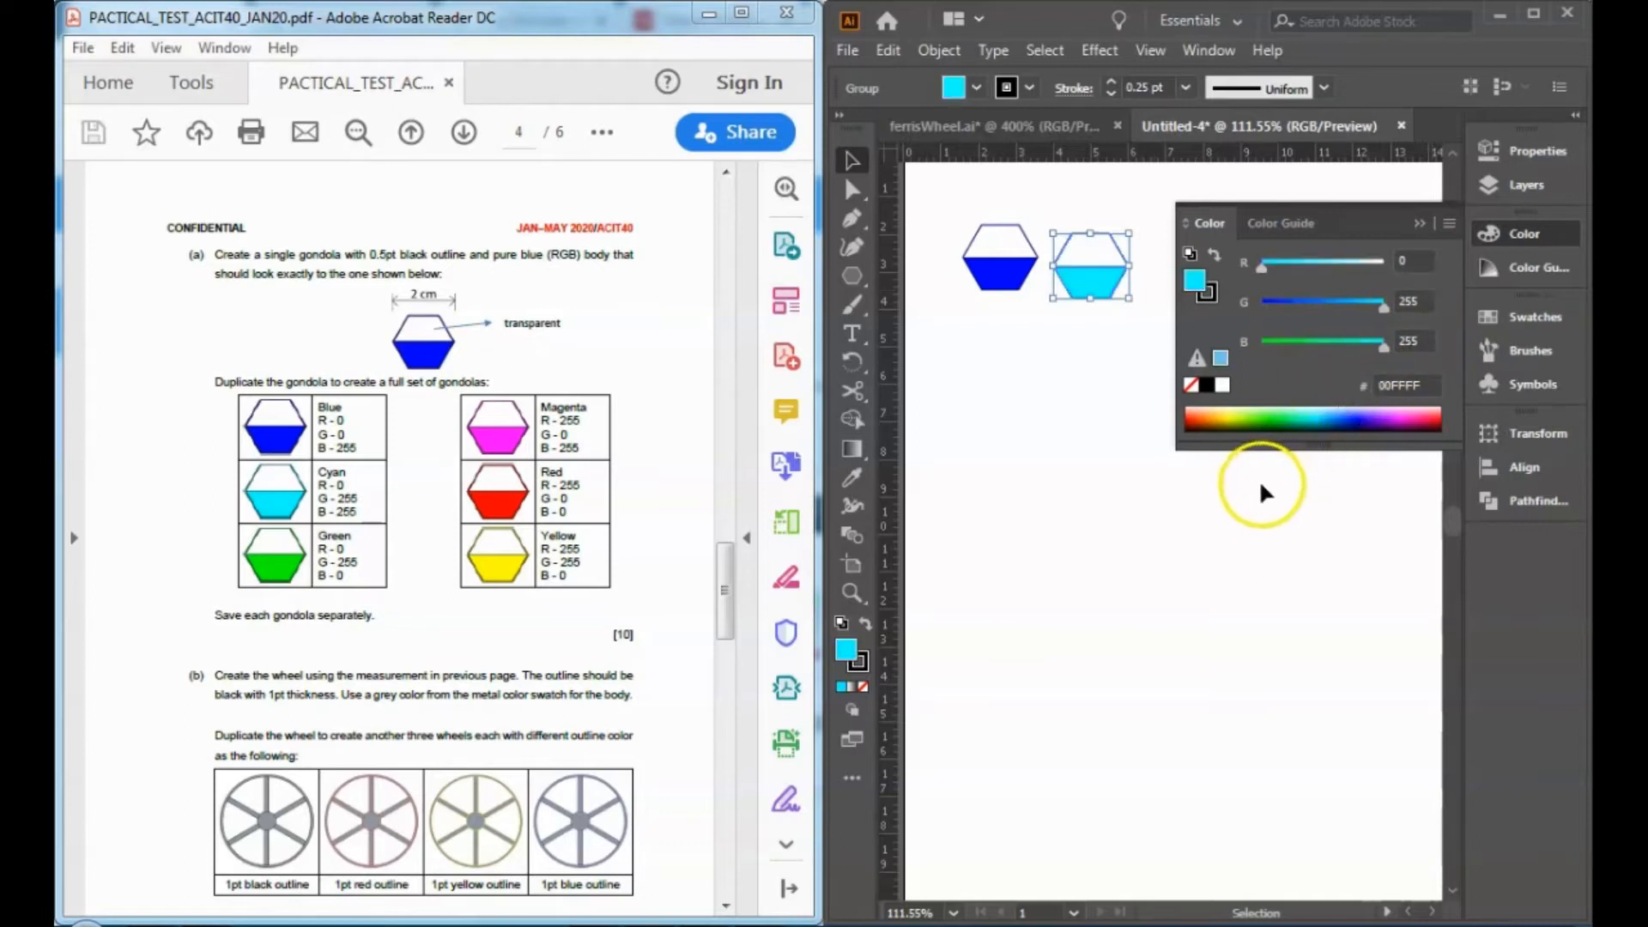
click(1418, 224)
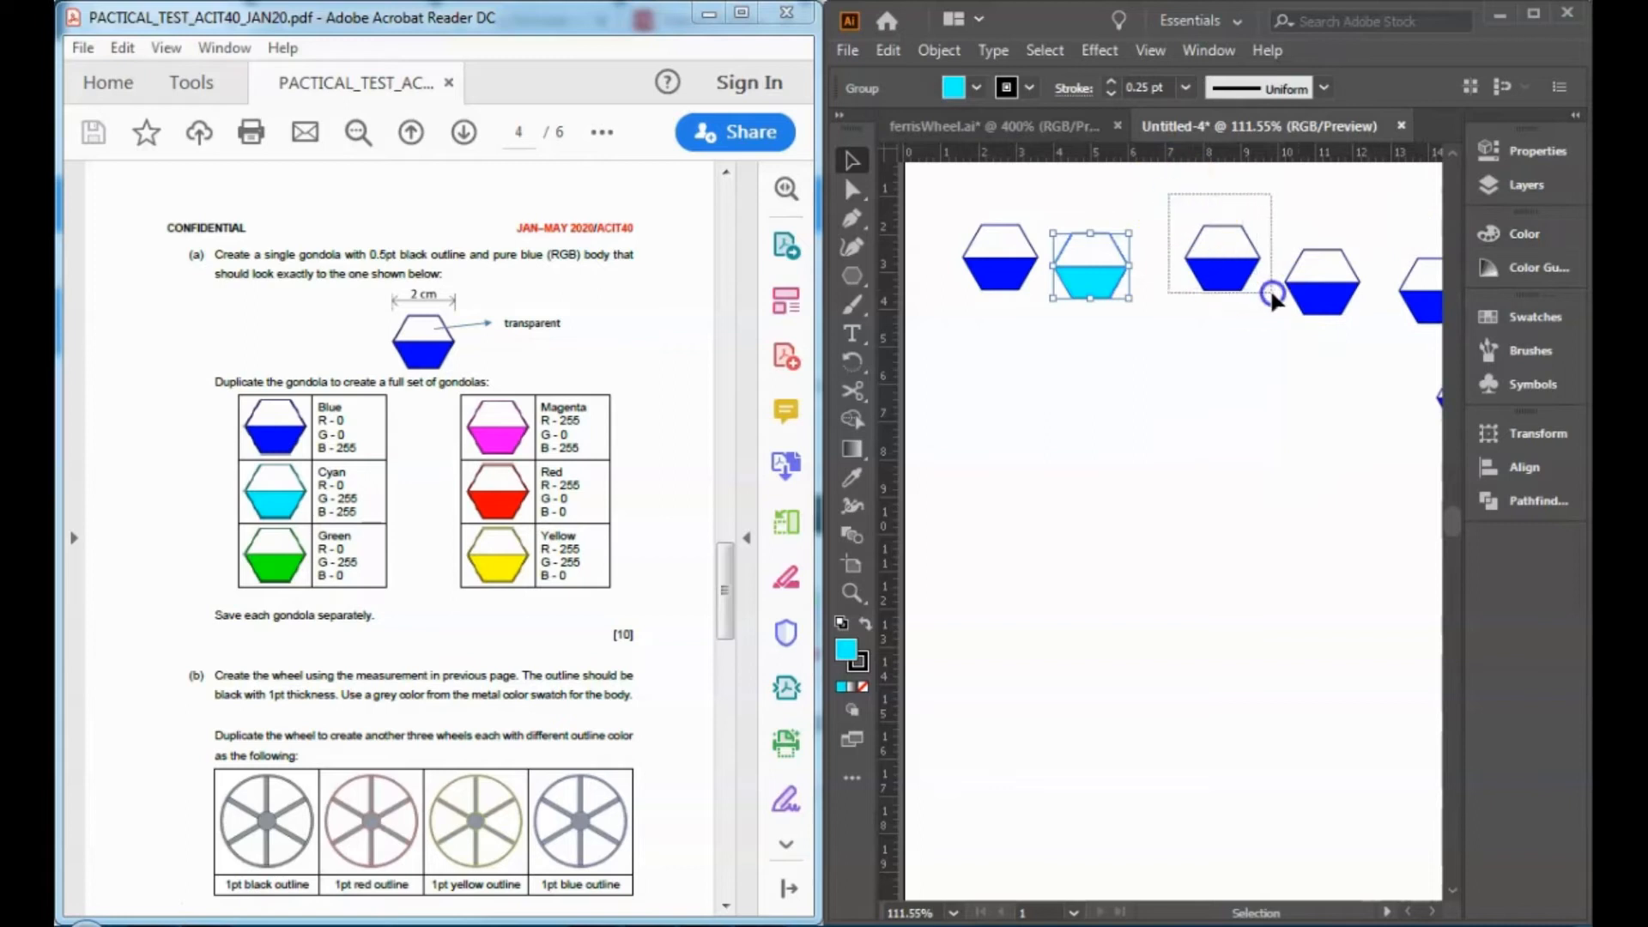
Float the colour controls below the gondolas and recolour the third gondola green with RGB values 0, 255, 0.
click(1269, 315)
click(1524, 233)
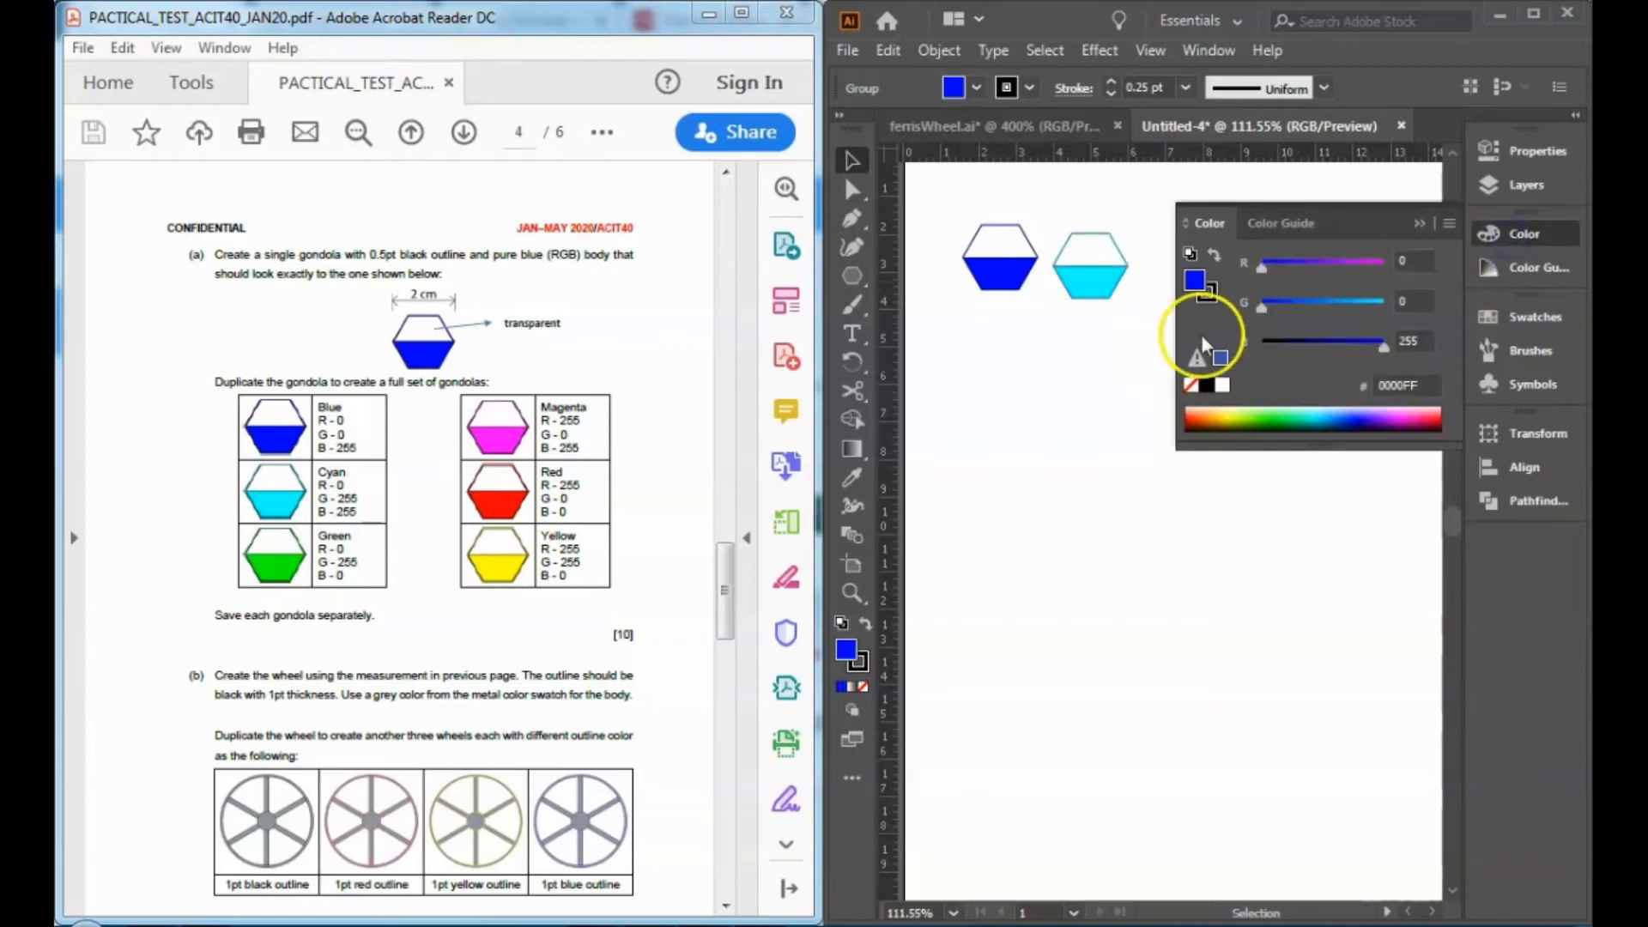
drag(1392, 239, 1284, 559)
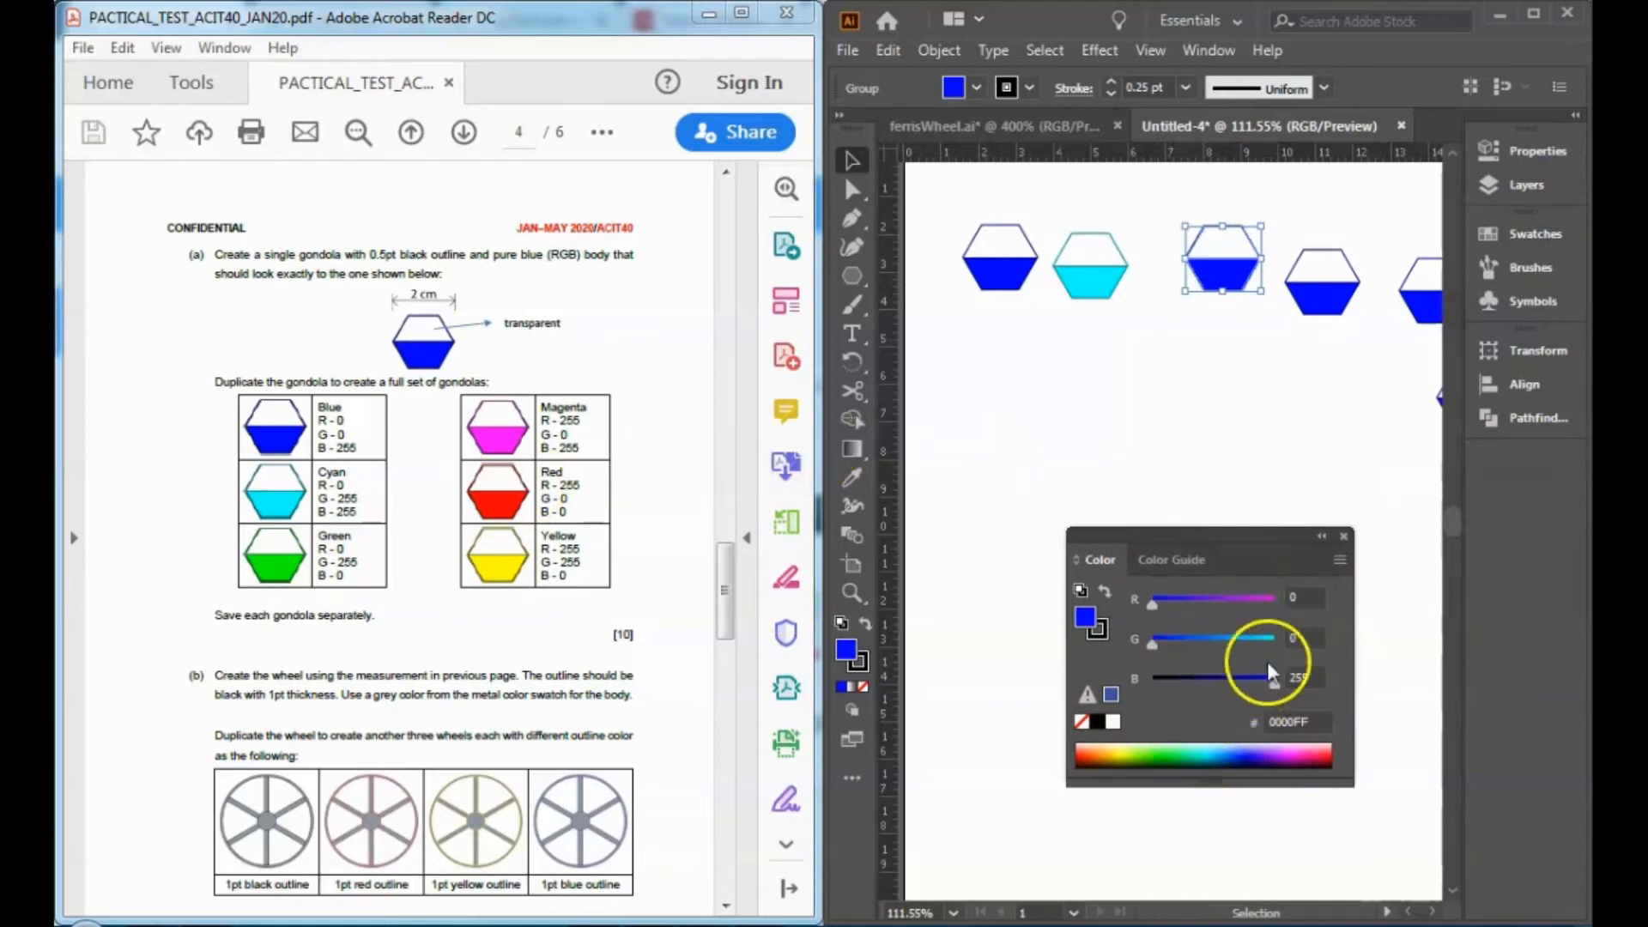
click(1300, 599)
click(1301, 636)
text(255)
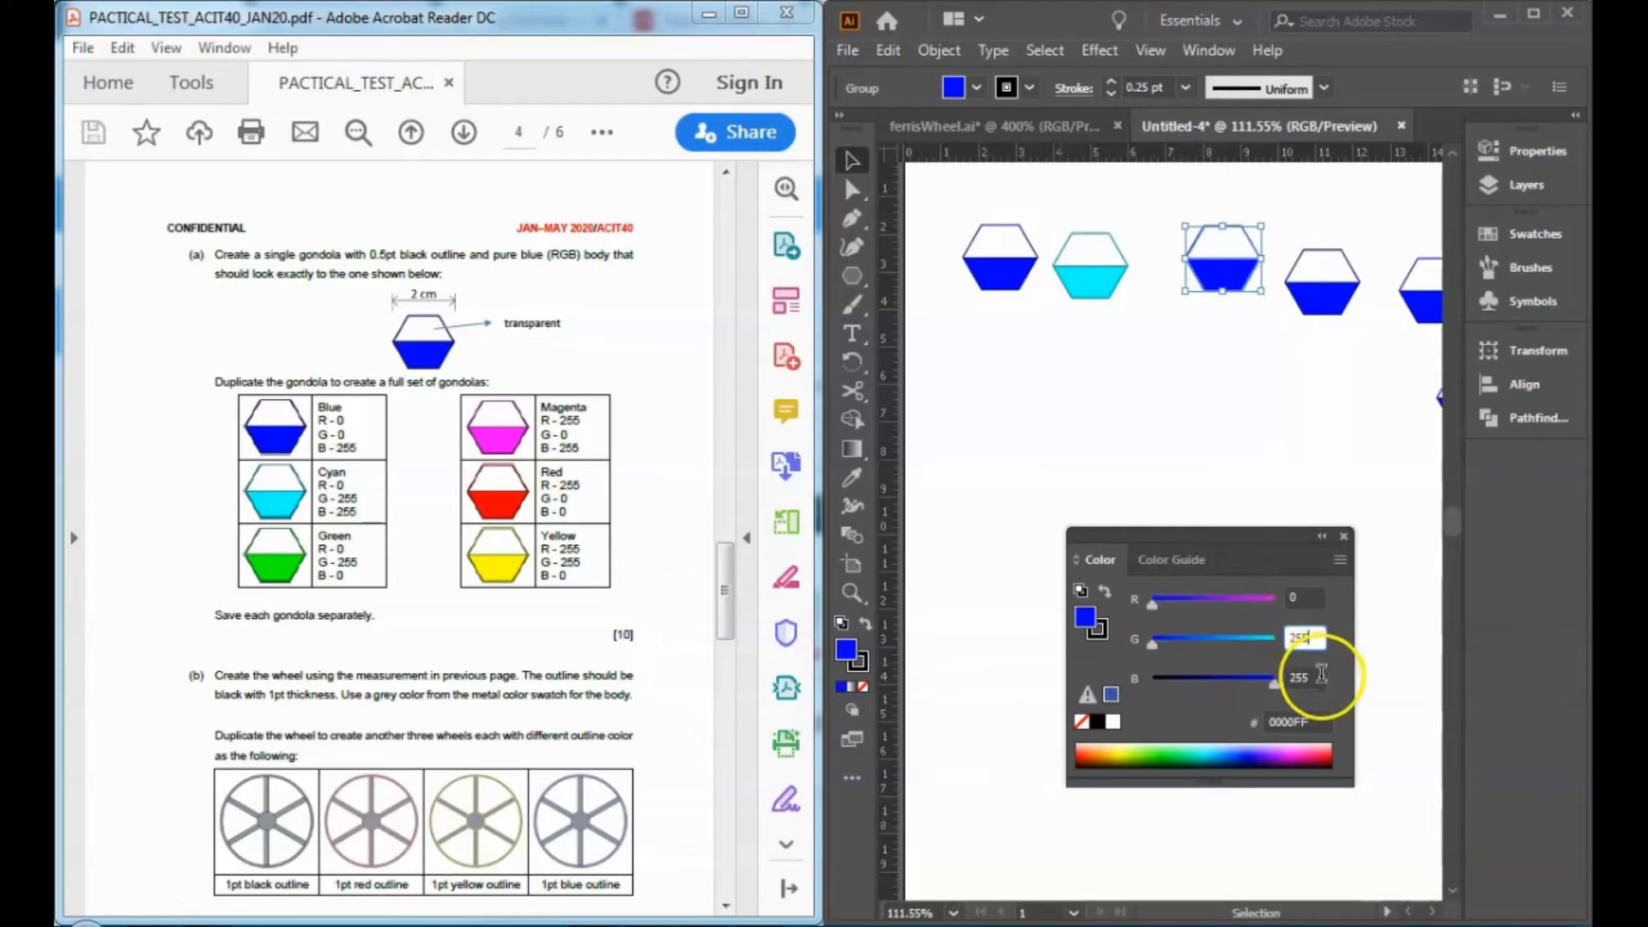
key(Tab)
text(0)
key(Return)
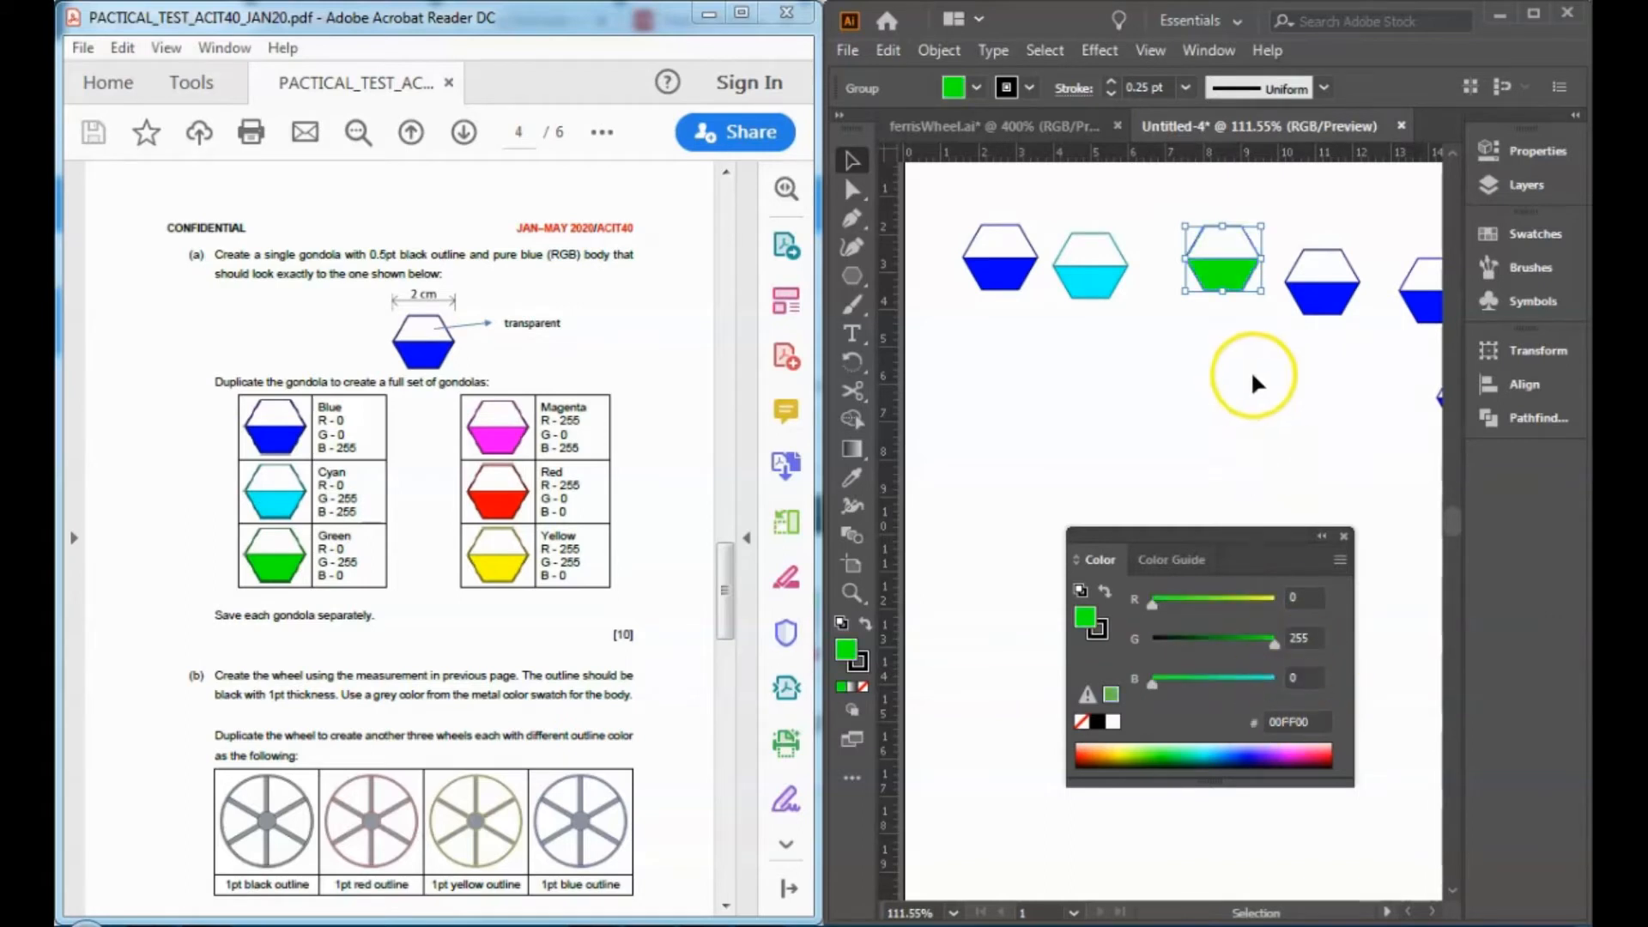
Recolour the fourth gondola magenta by setting its fill's red value to 255.
drag(1382, 234, 1275, 346)
click(1281, 598)
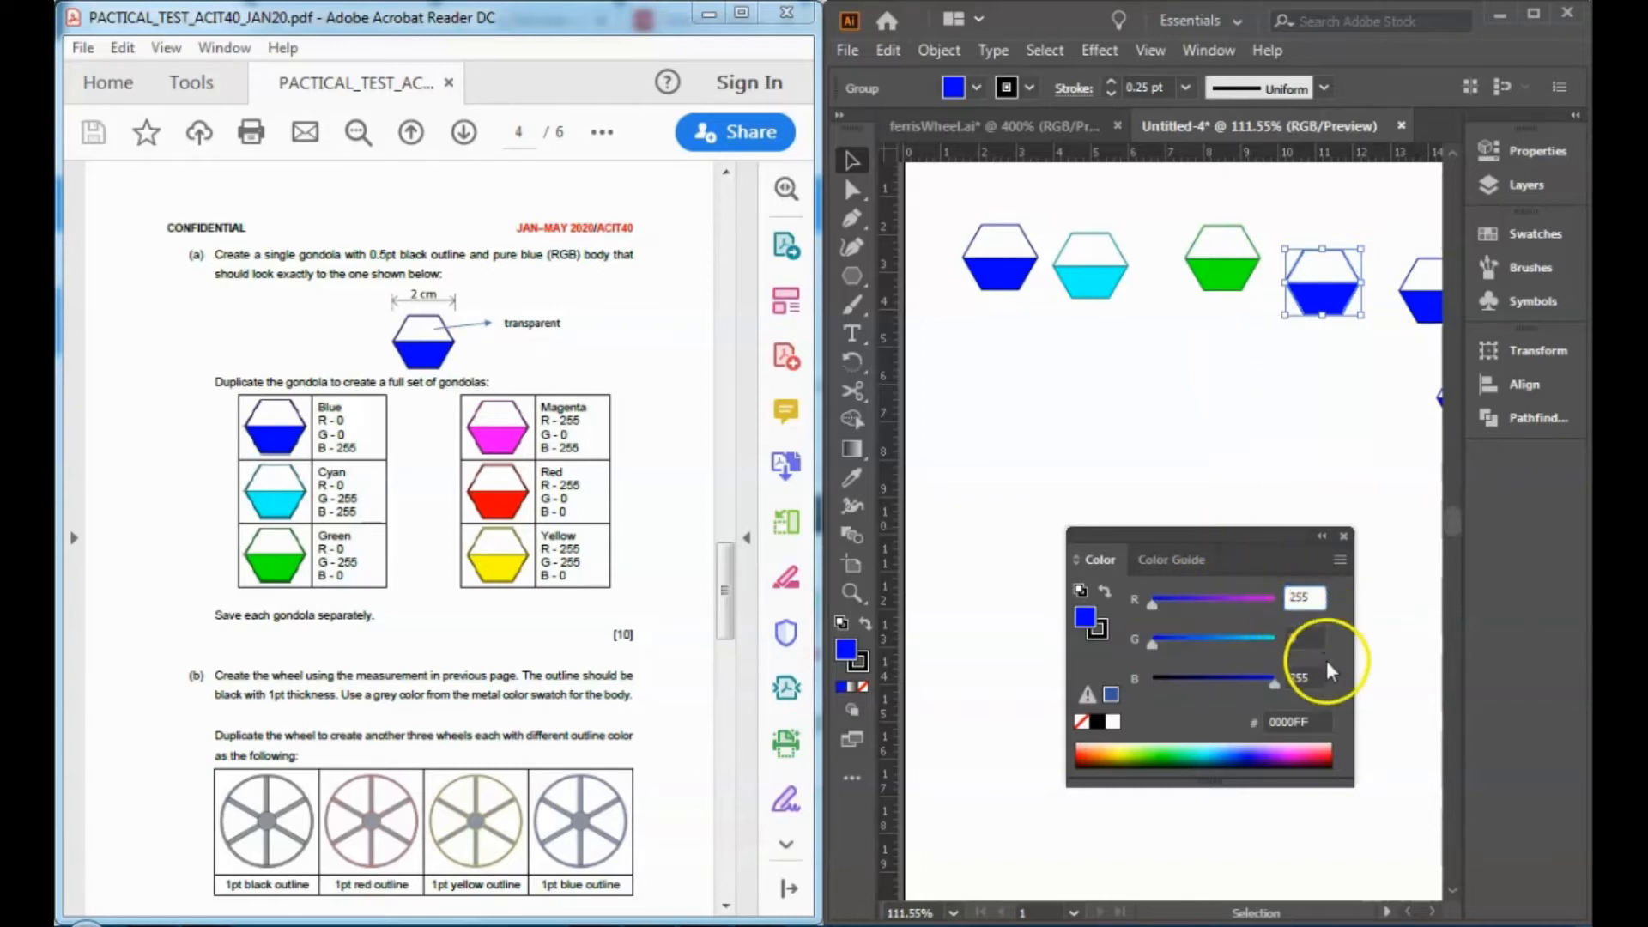
key(Return)
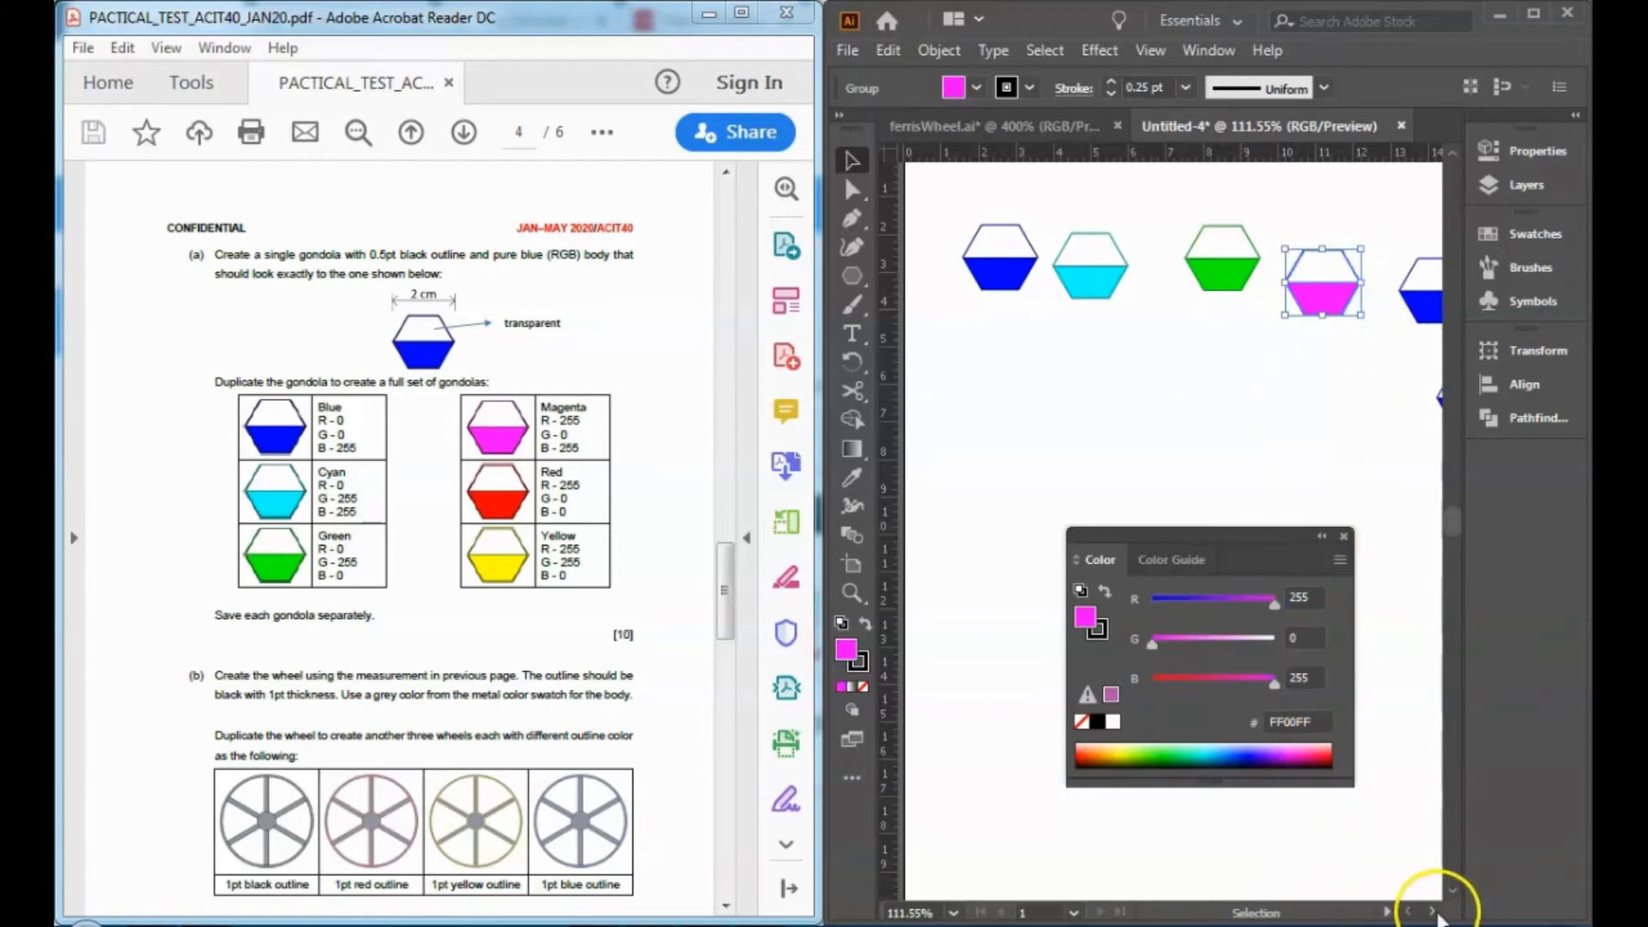
Recolour the fifth gondola red with RGB values 255, 0, 0.
click(1203, 353)
drag(1201, 349, 997, 364)
drag(1115, 224, 1247, 331)
click(1288, 598)
text(255)
click(1315, 679)
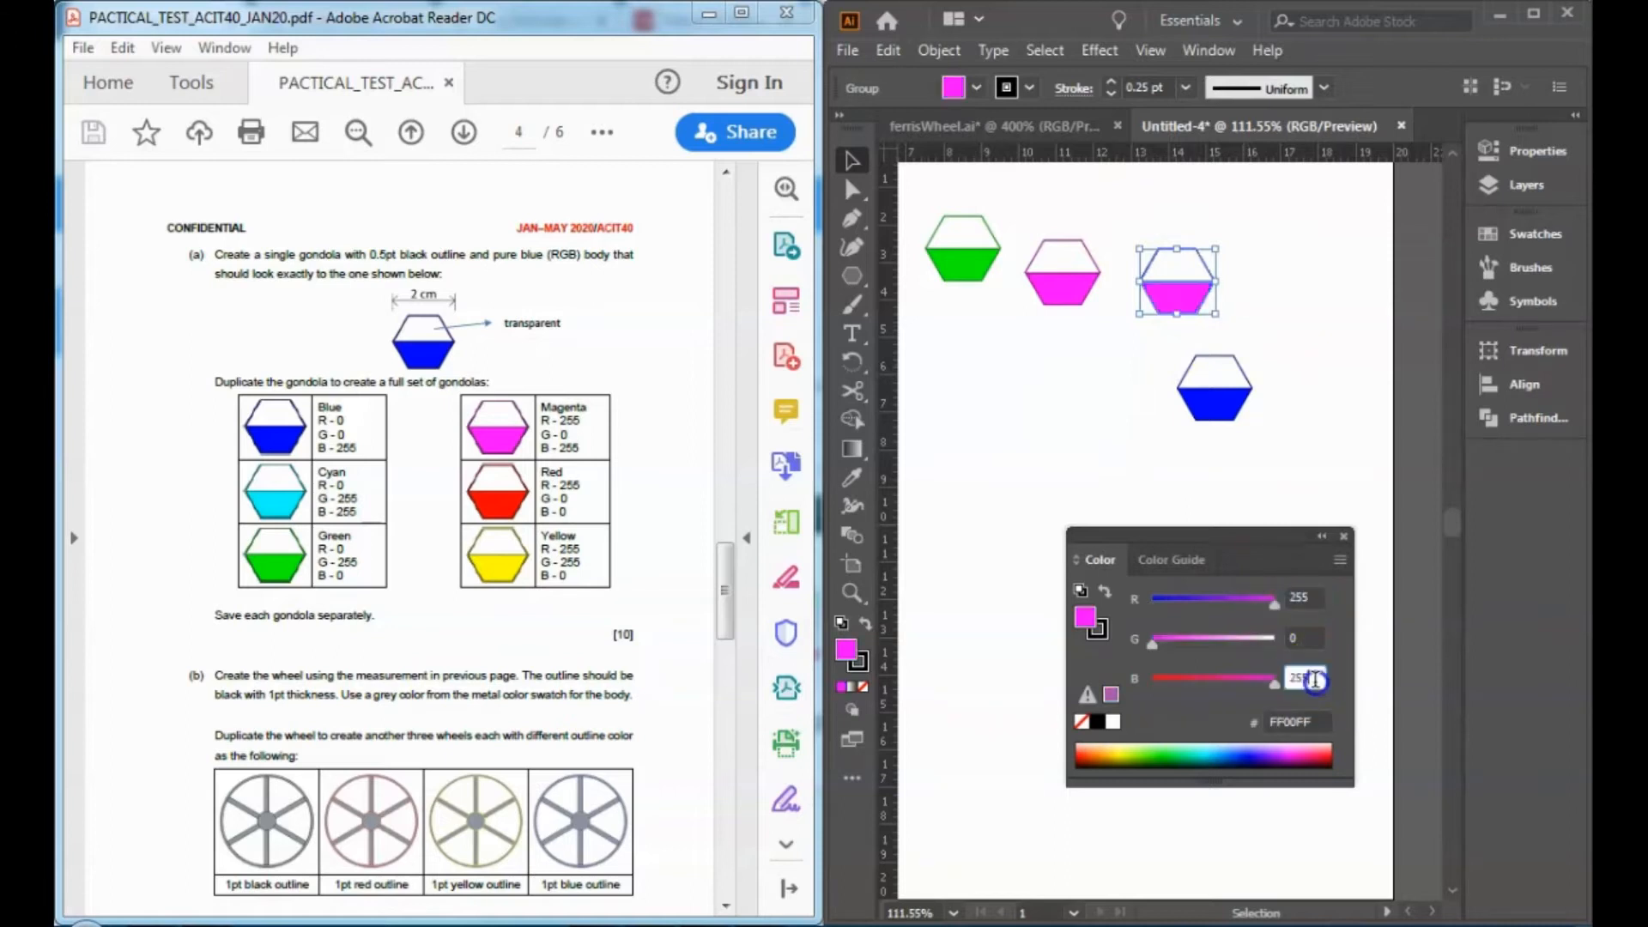
text(0)
key(Return)
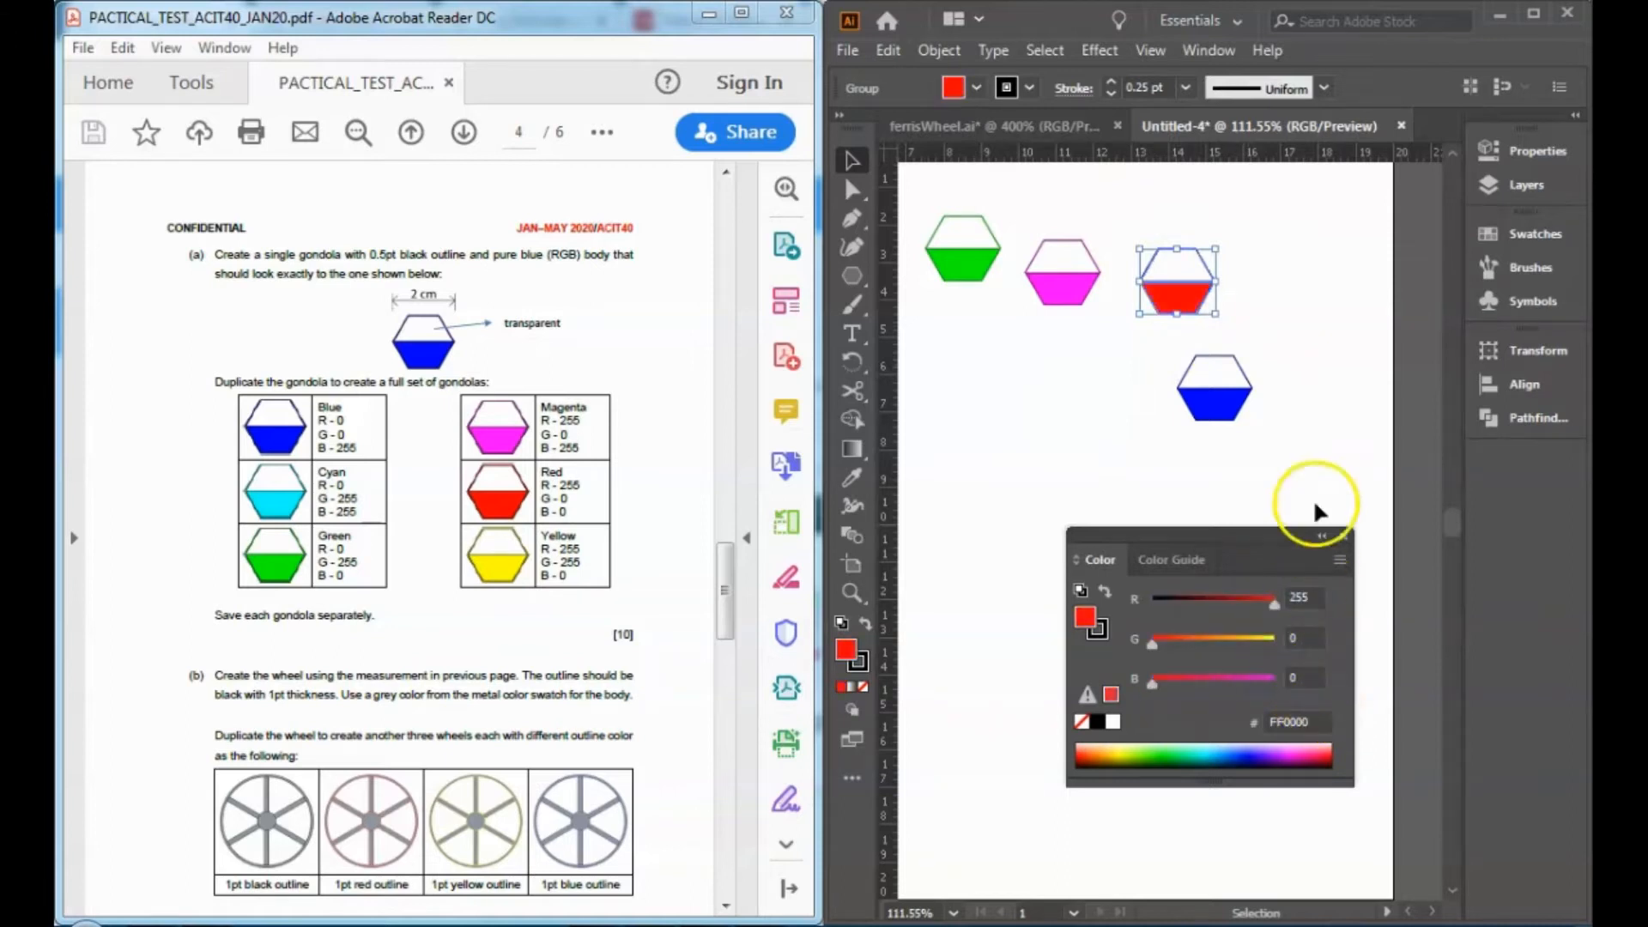
Recolour the lowest gondola yellow with RGB values 255, 255, 0 and deselect it.
drag(1278, 344, 1123, 438)
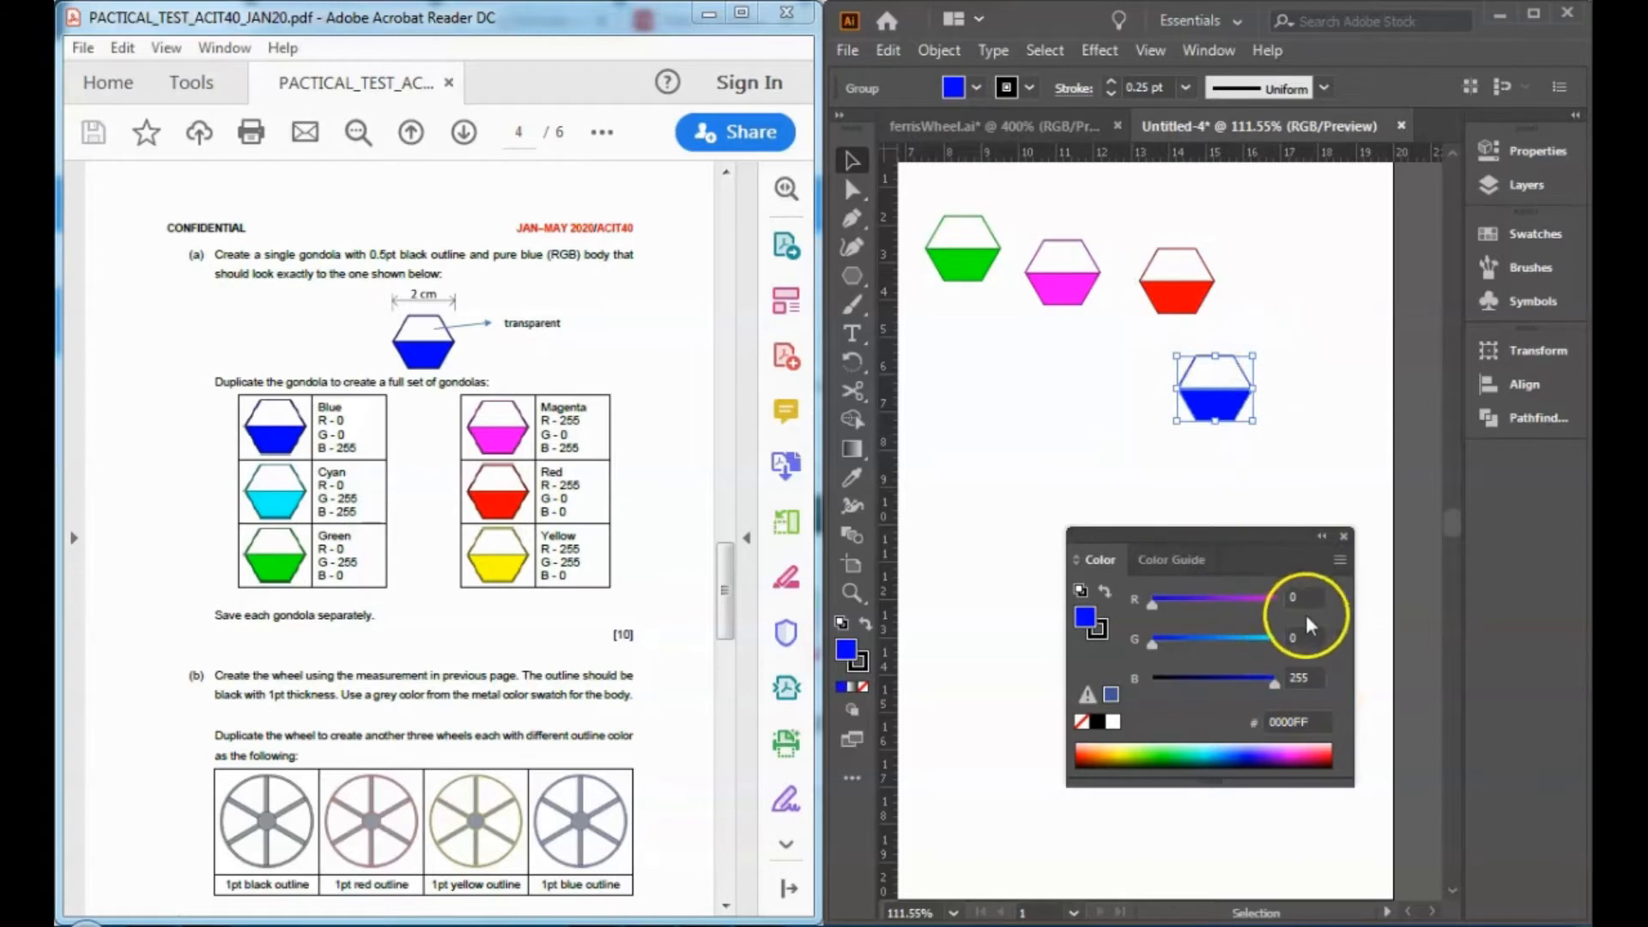
click(1309, 596)
text(255)
key(Tab)
text(255)
key(Tab)
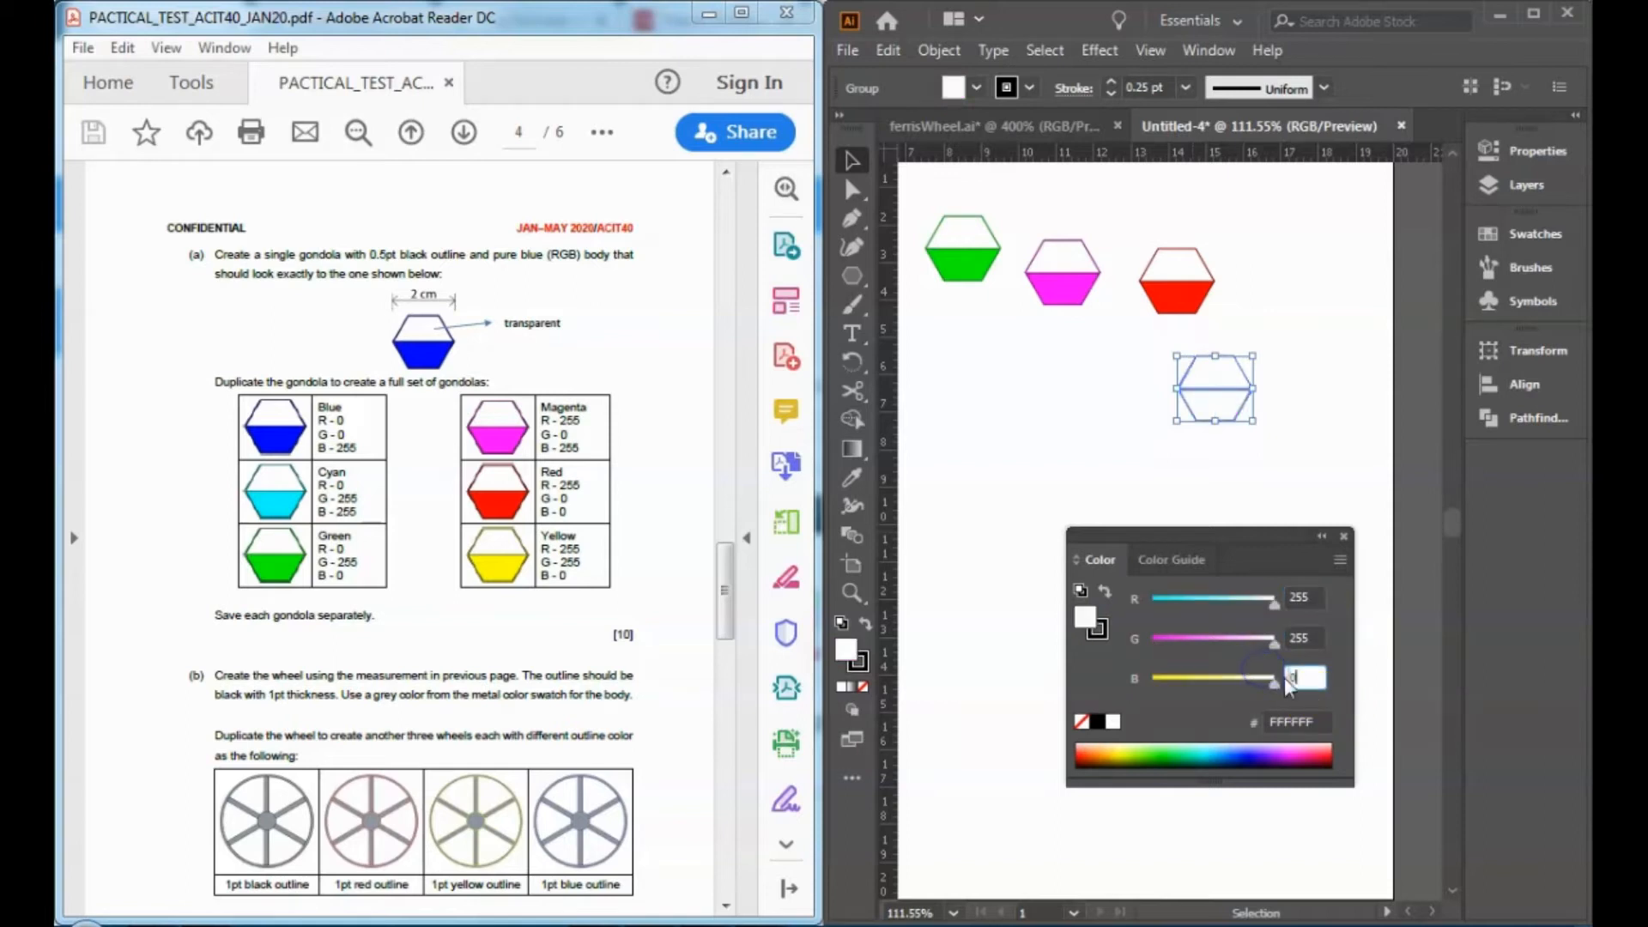
key(Return)
click(1349, 408)
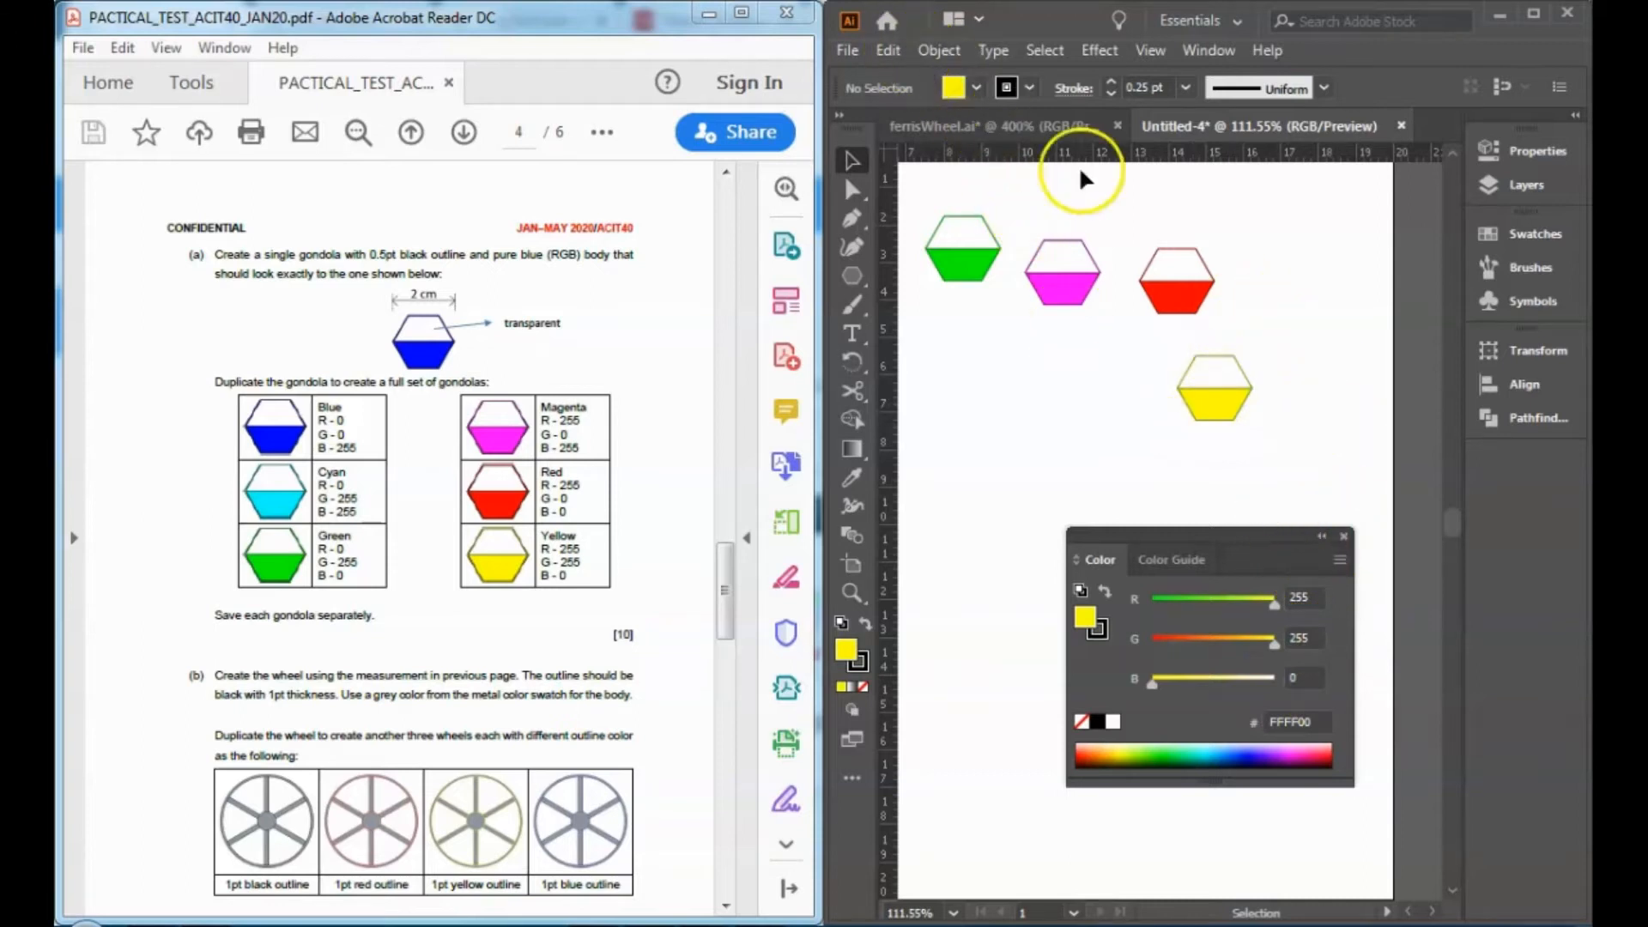
Save the document in the PRACTICAL_RESOURCES folder as gondolaTutor.ai, replacing the existing file and accepting the Illustrator options.
click(847, 49)
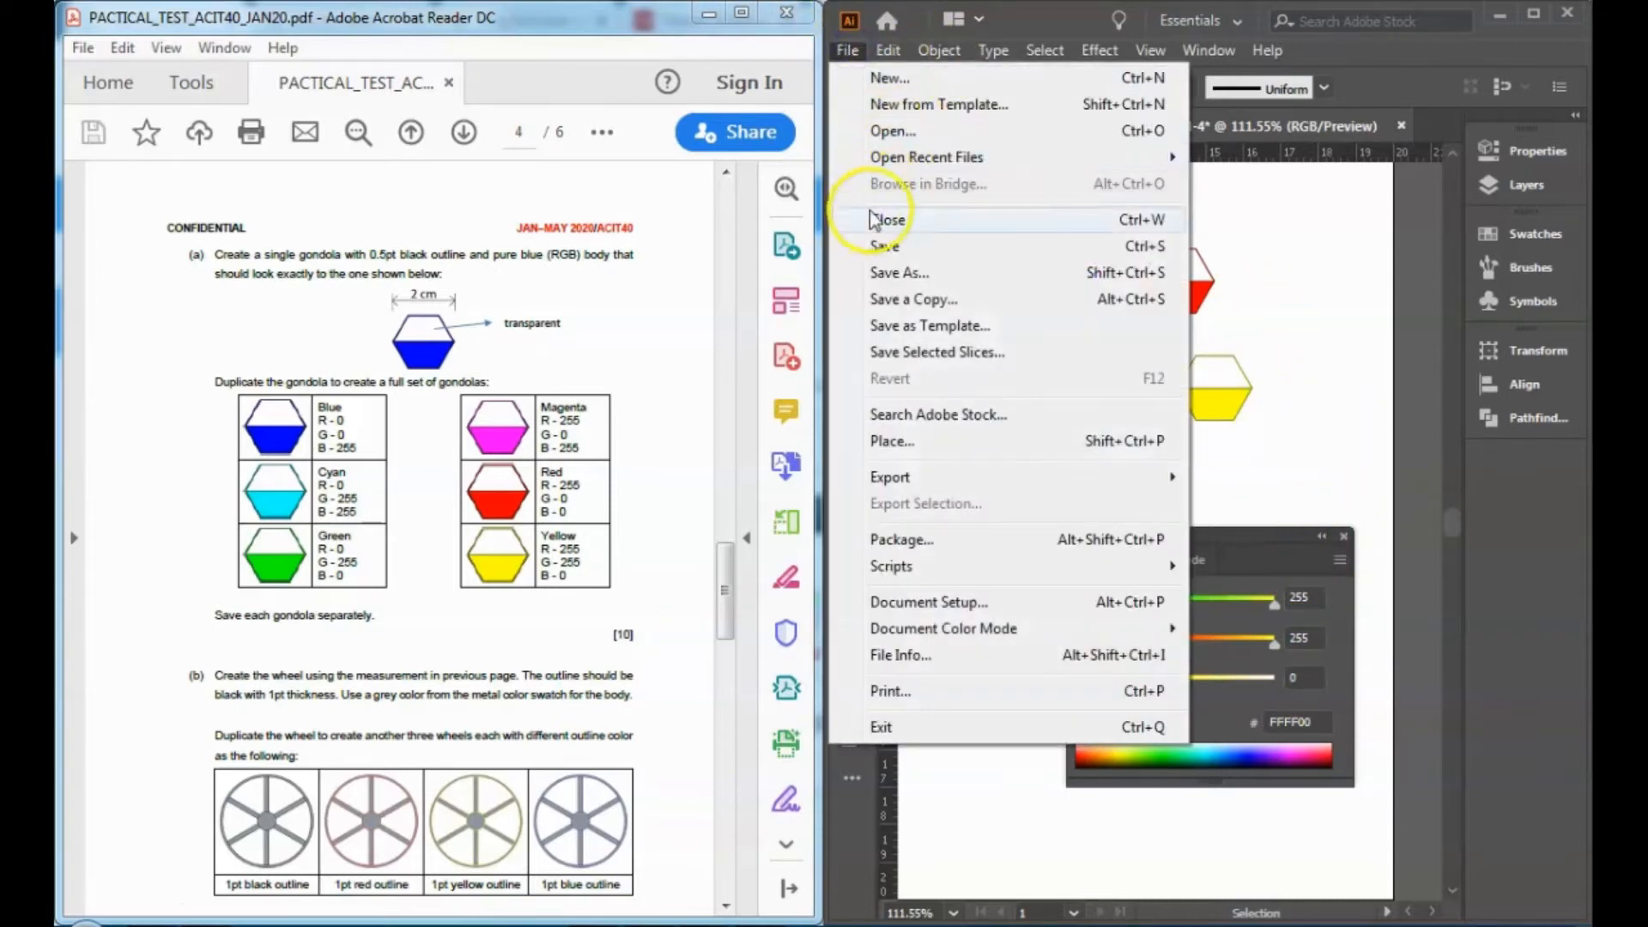
click(880, 275)
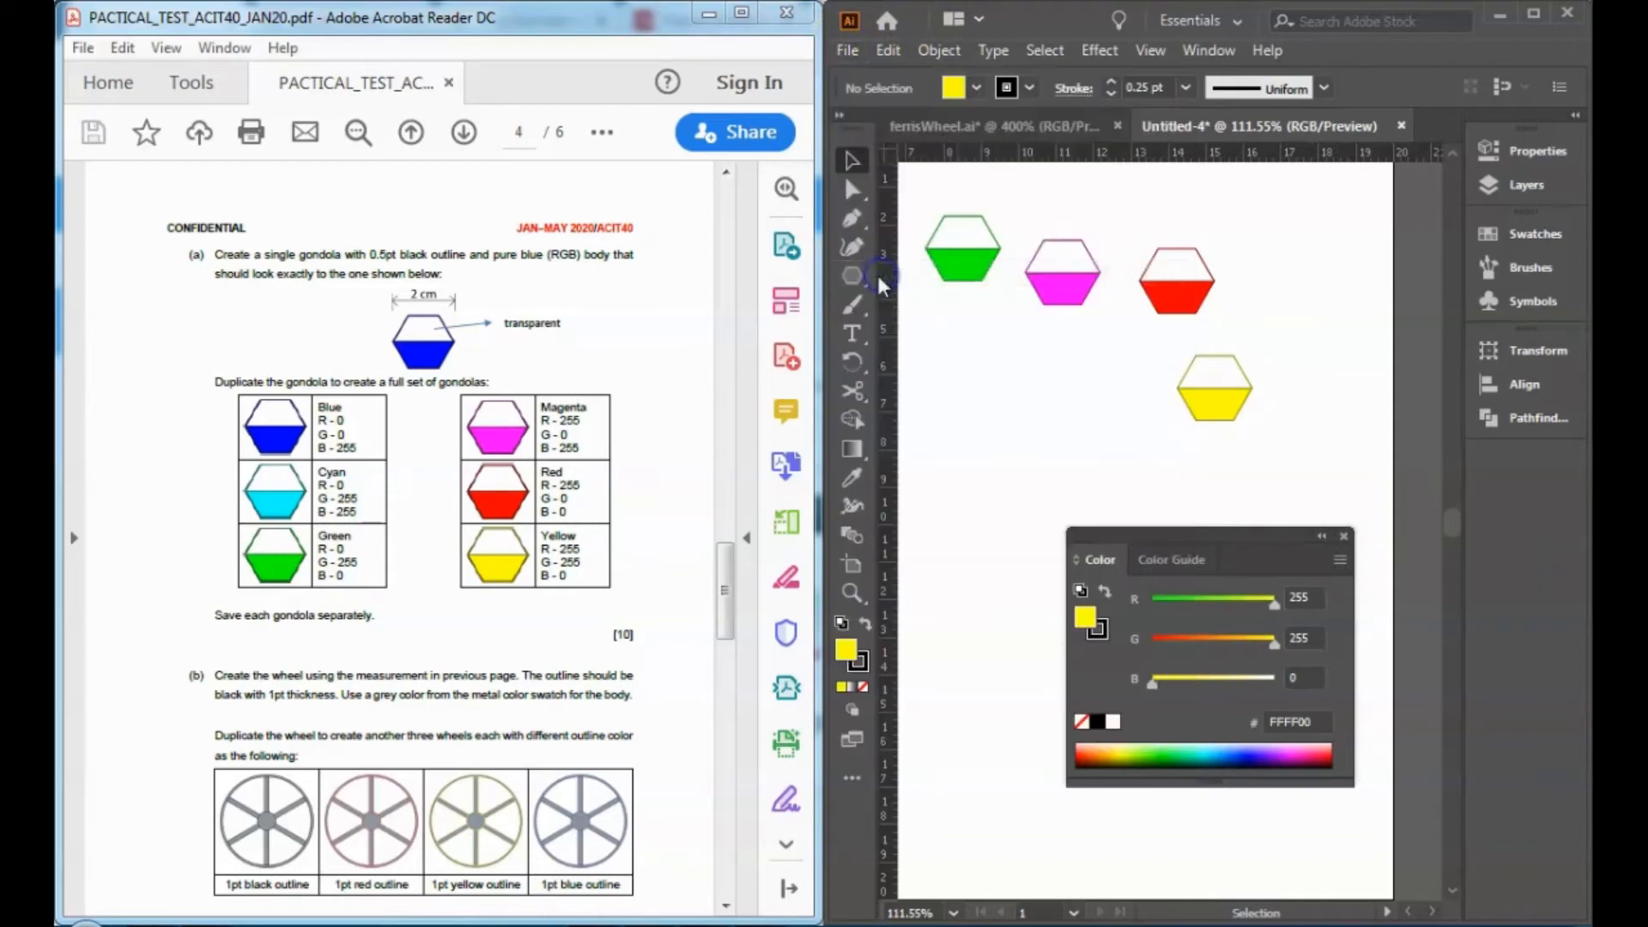
click(1489, 193)
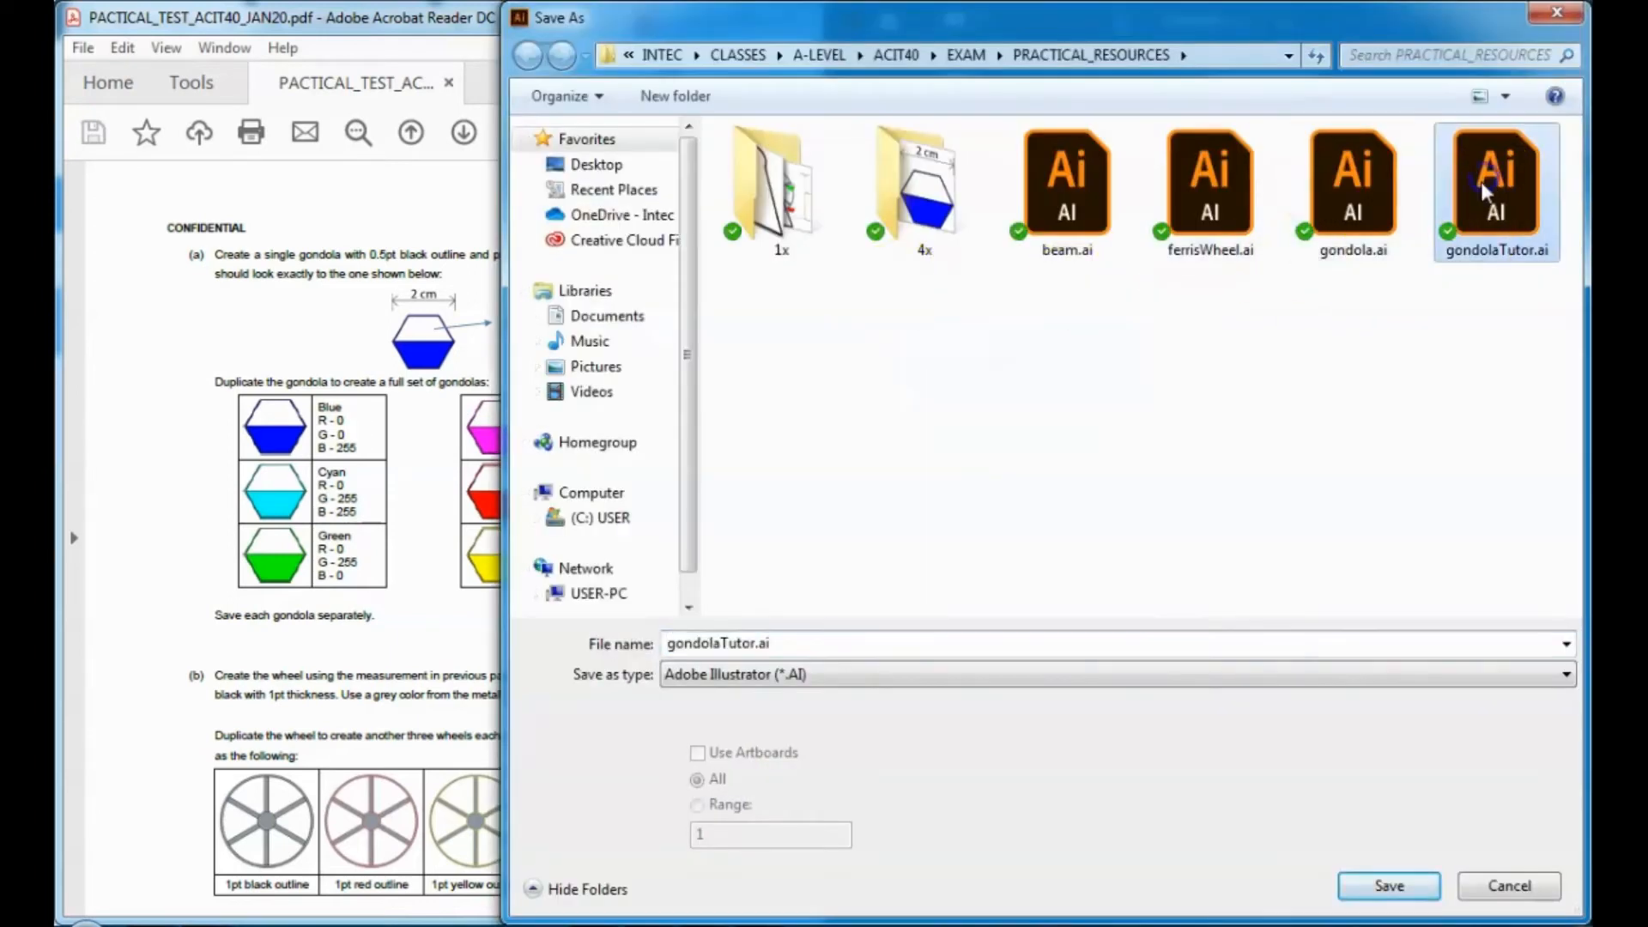
click(1386, 884)
click(940, 582)
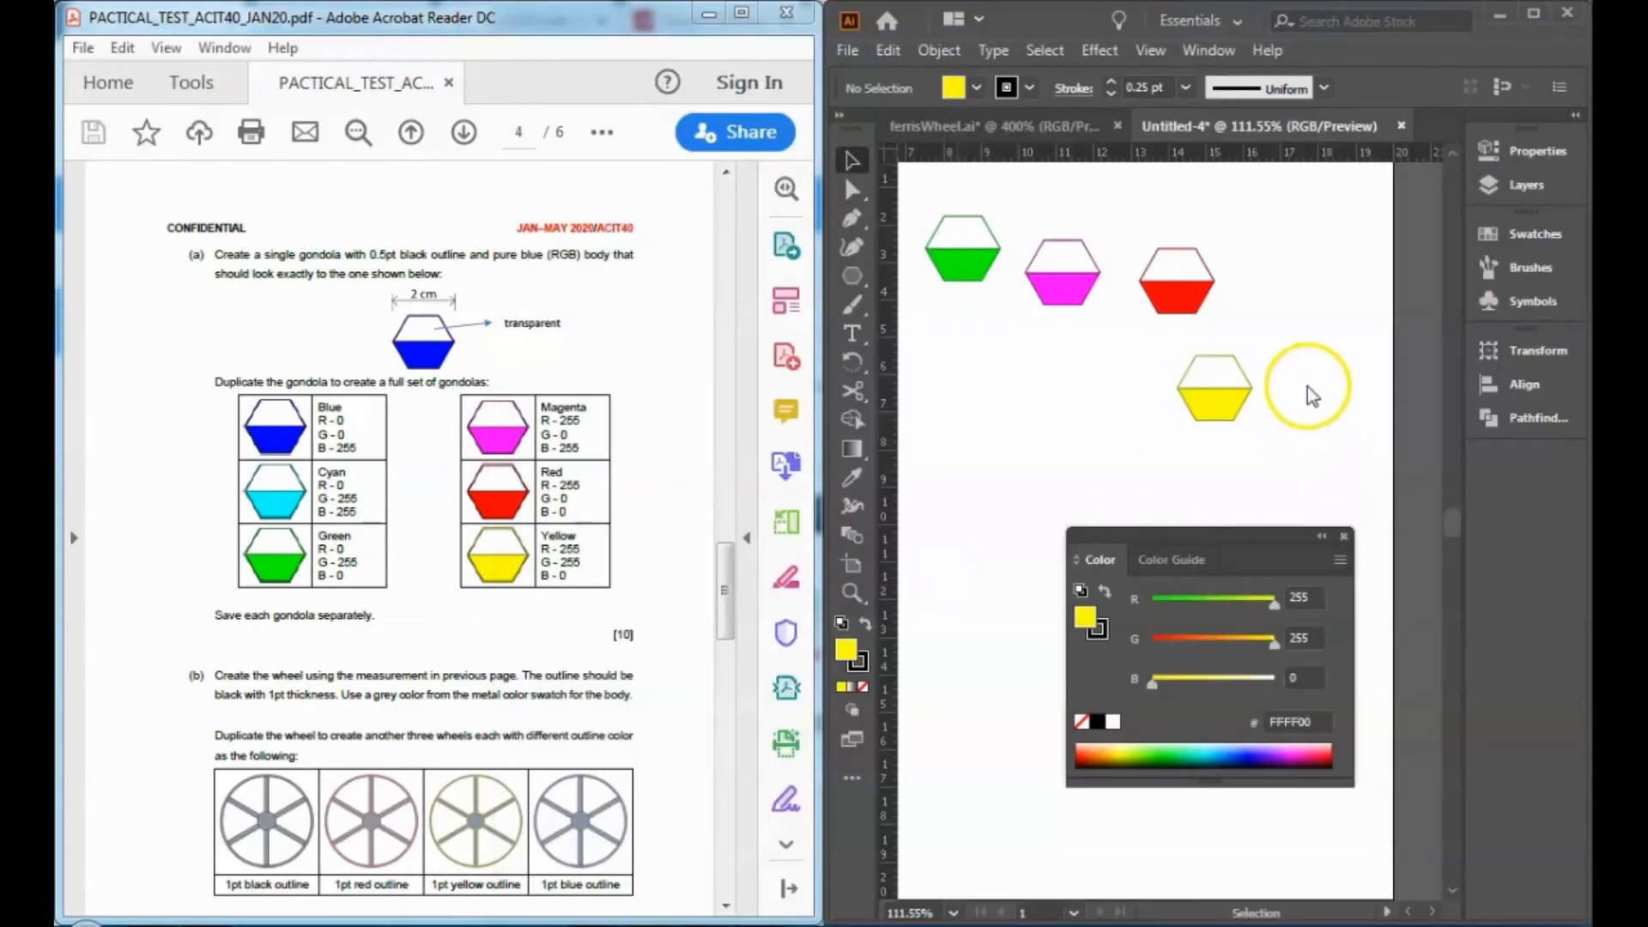
click(1322, 810)
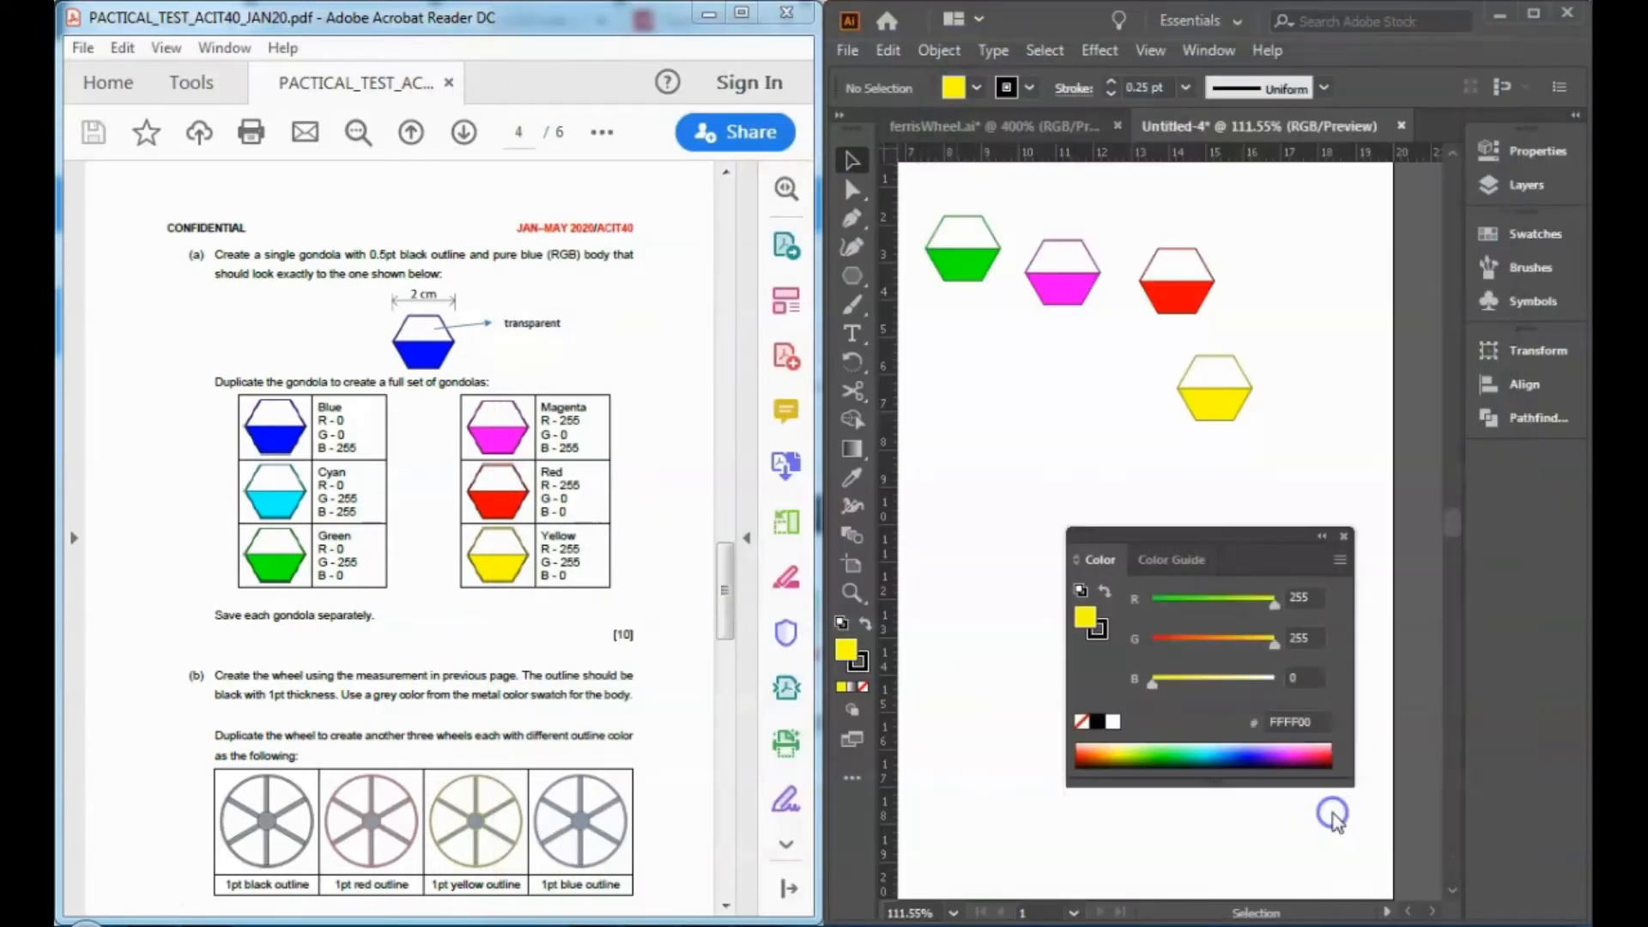
Maximize the drawing window and dock the floating colour controls back above Swatches.
click(1344, 538)
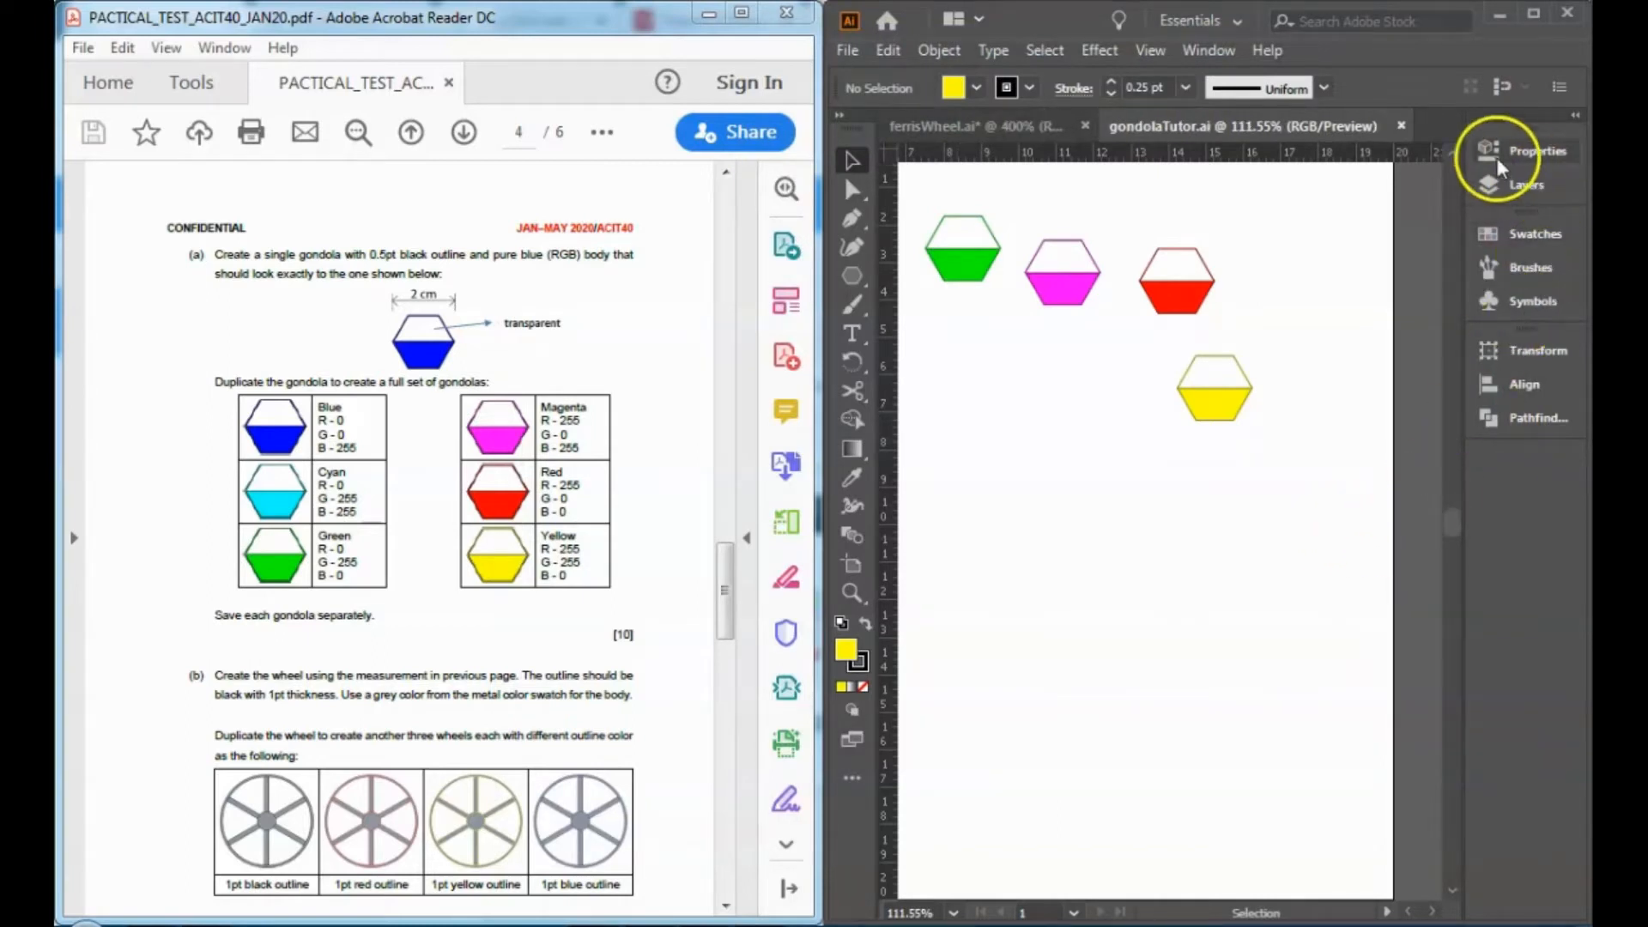
double_click(1535, 57)
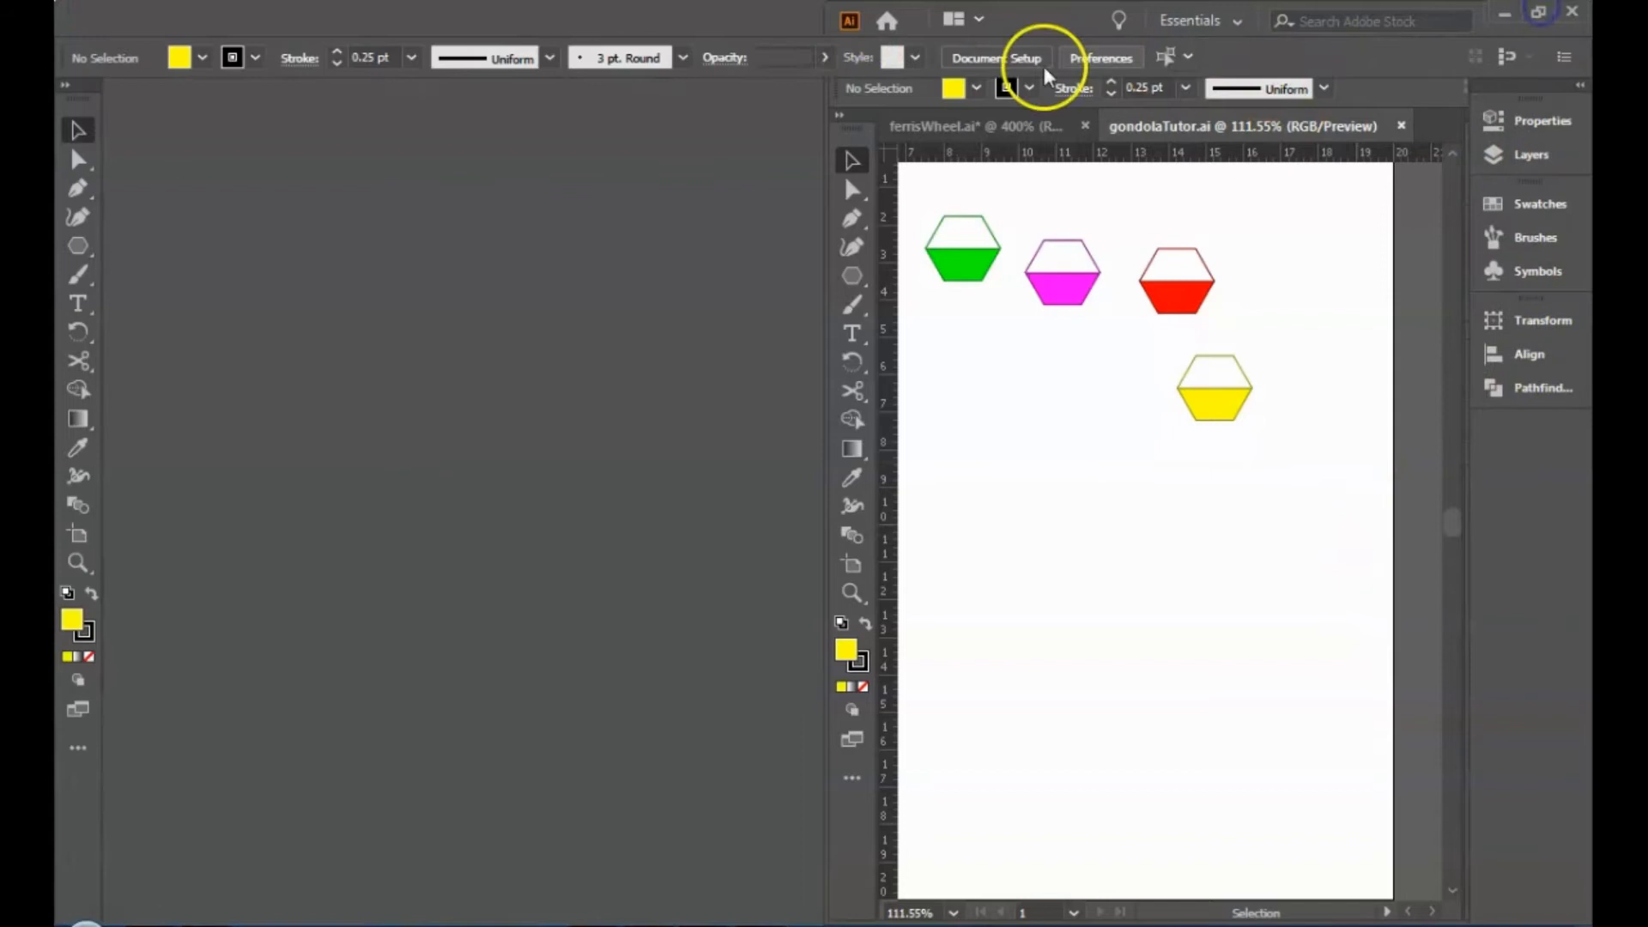
click(532, 18)
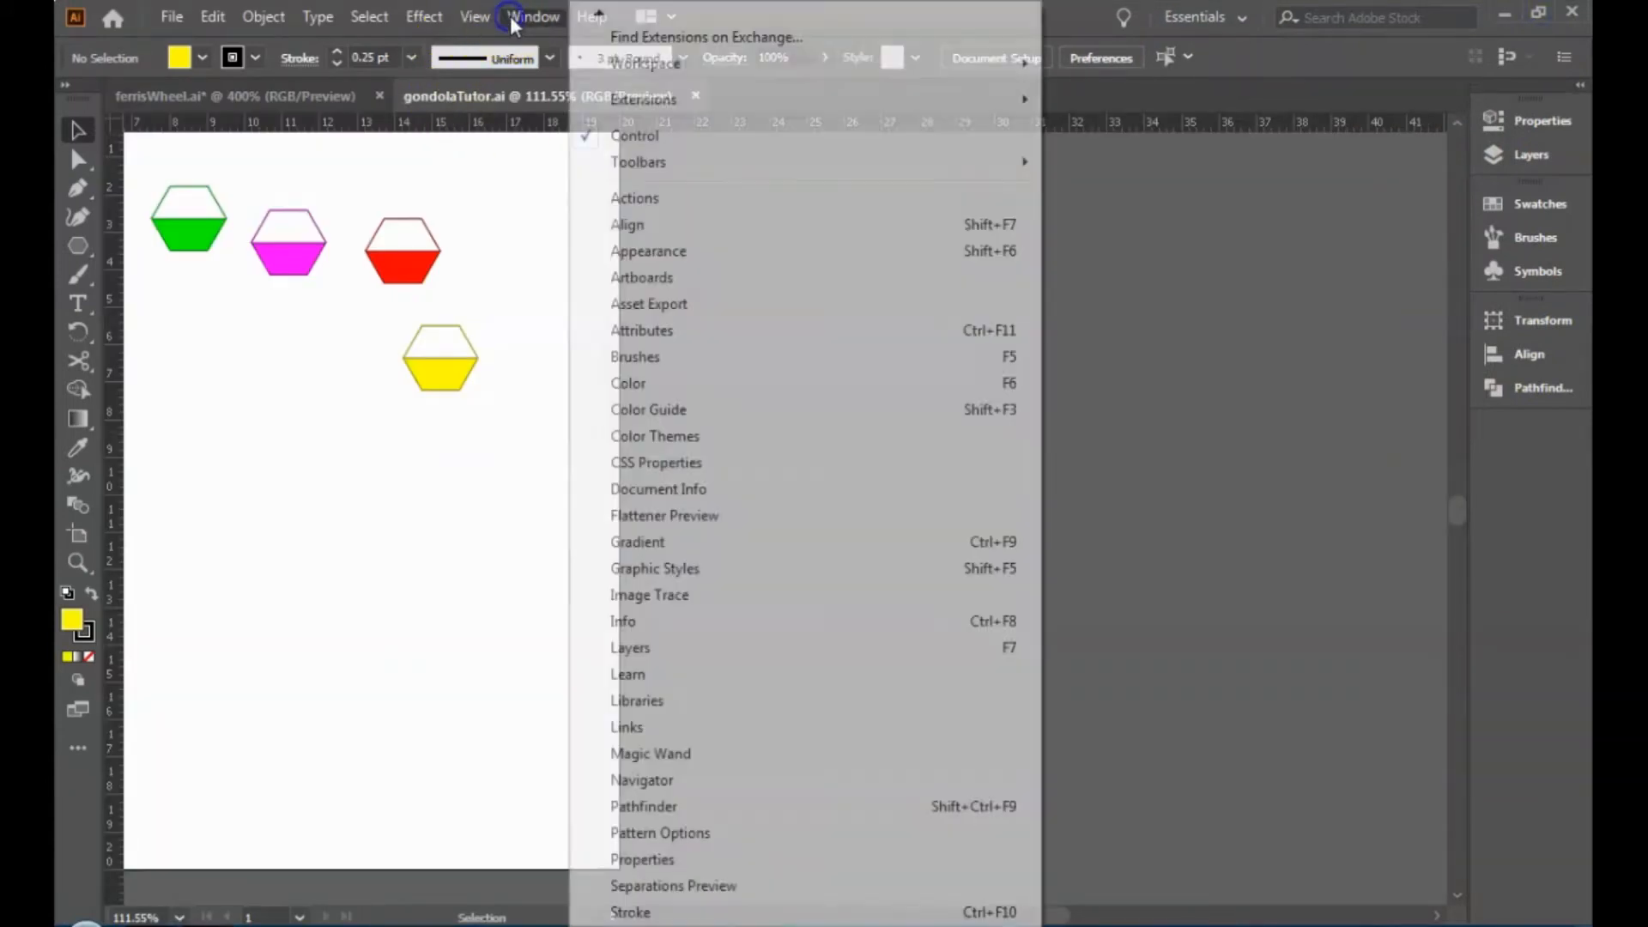
click(692, 385)
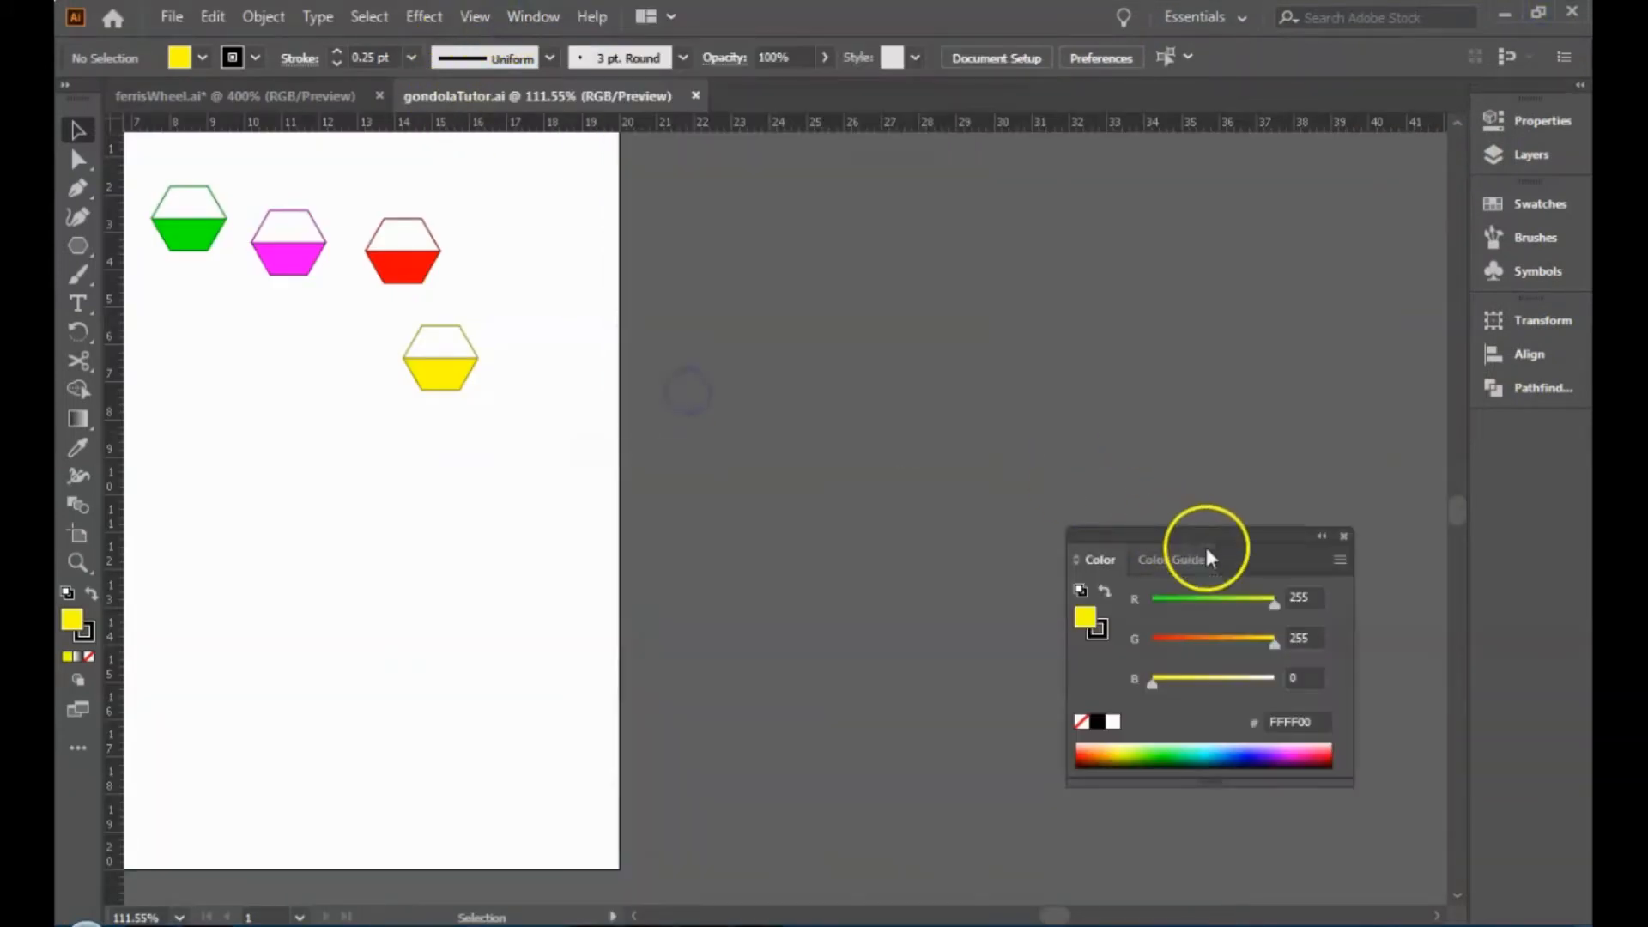
drag(1255, 546, 1547, 179)
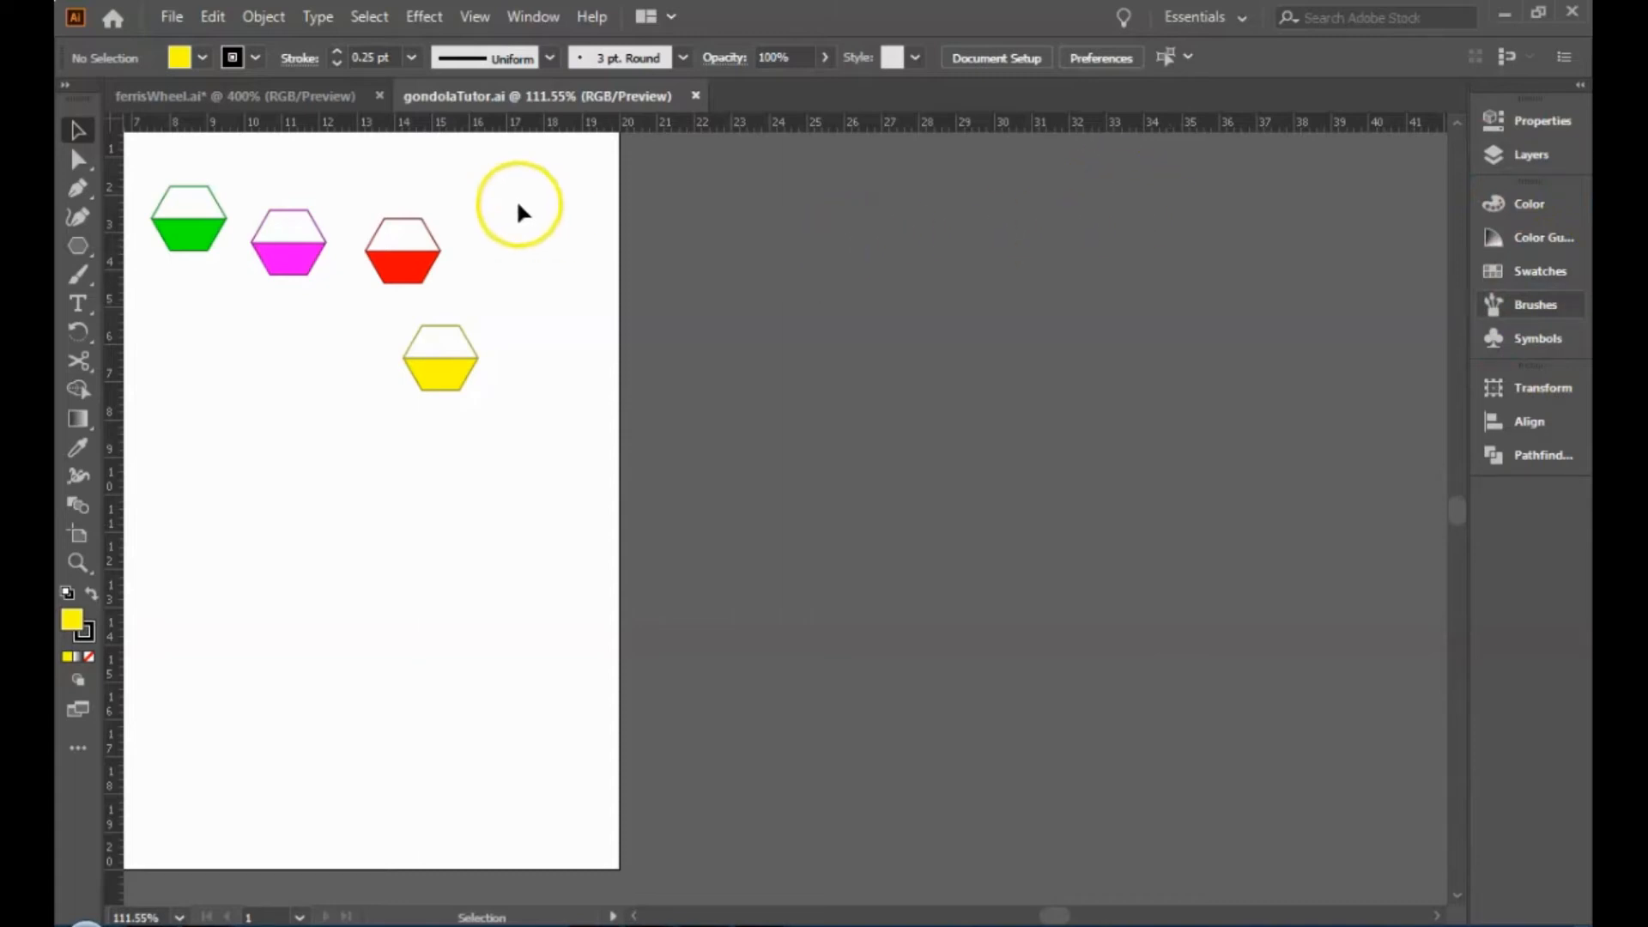
Add a new empty layer above Layer 1 in gondolaTutor.ai.
drag(559, 570, 1015, 577)
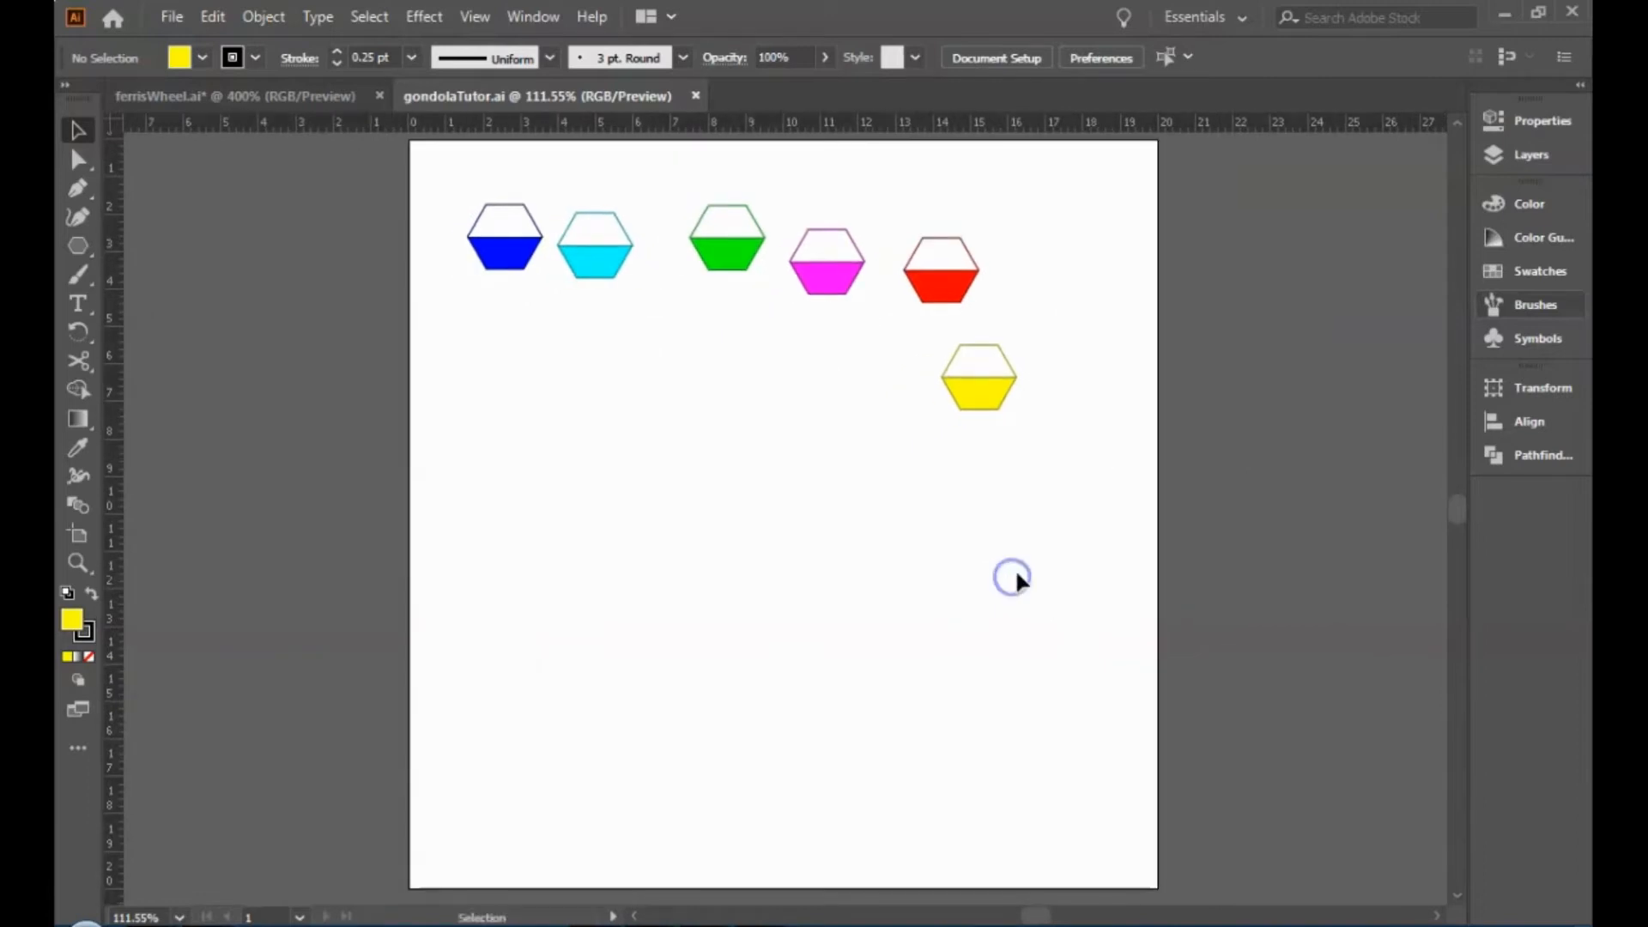
click(1528, 160)
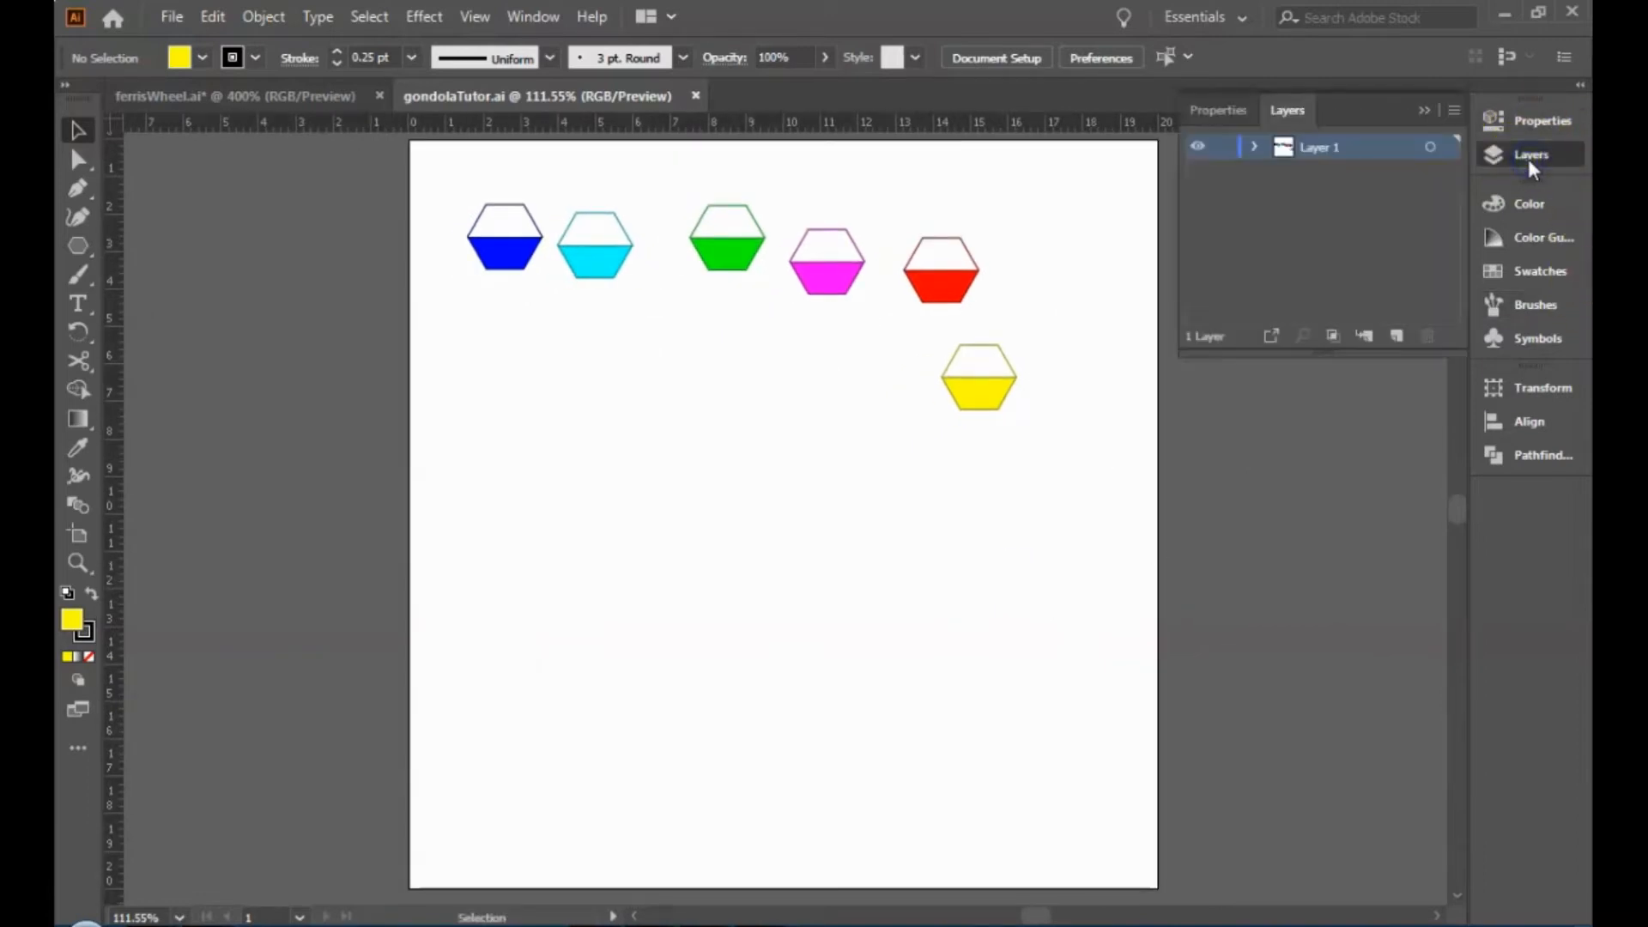
click(1399, 338)
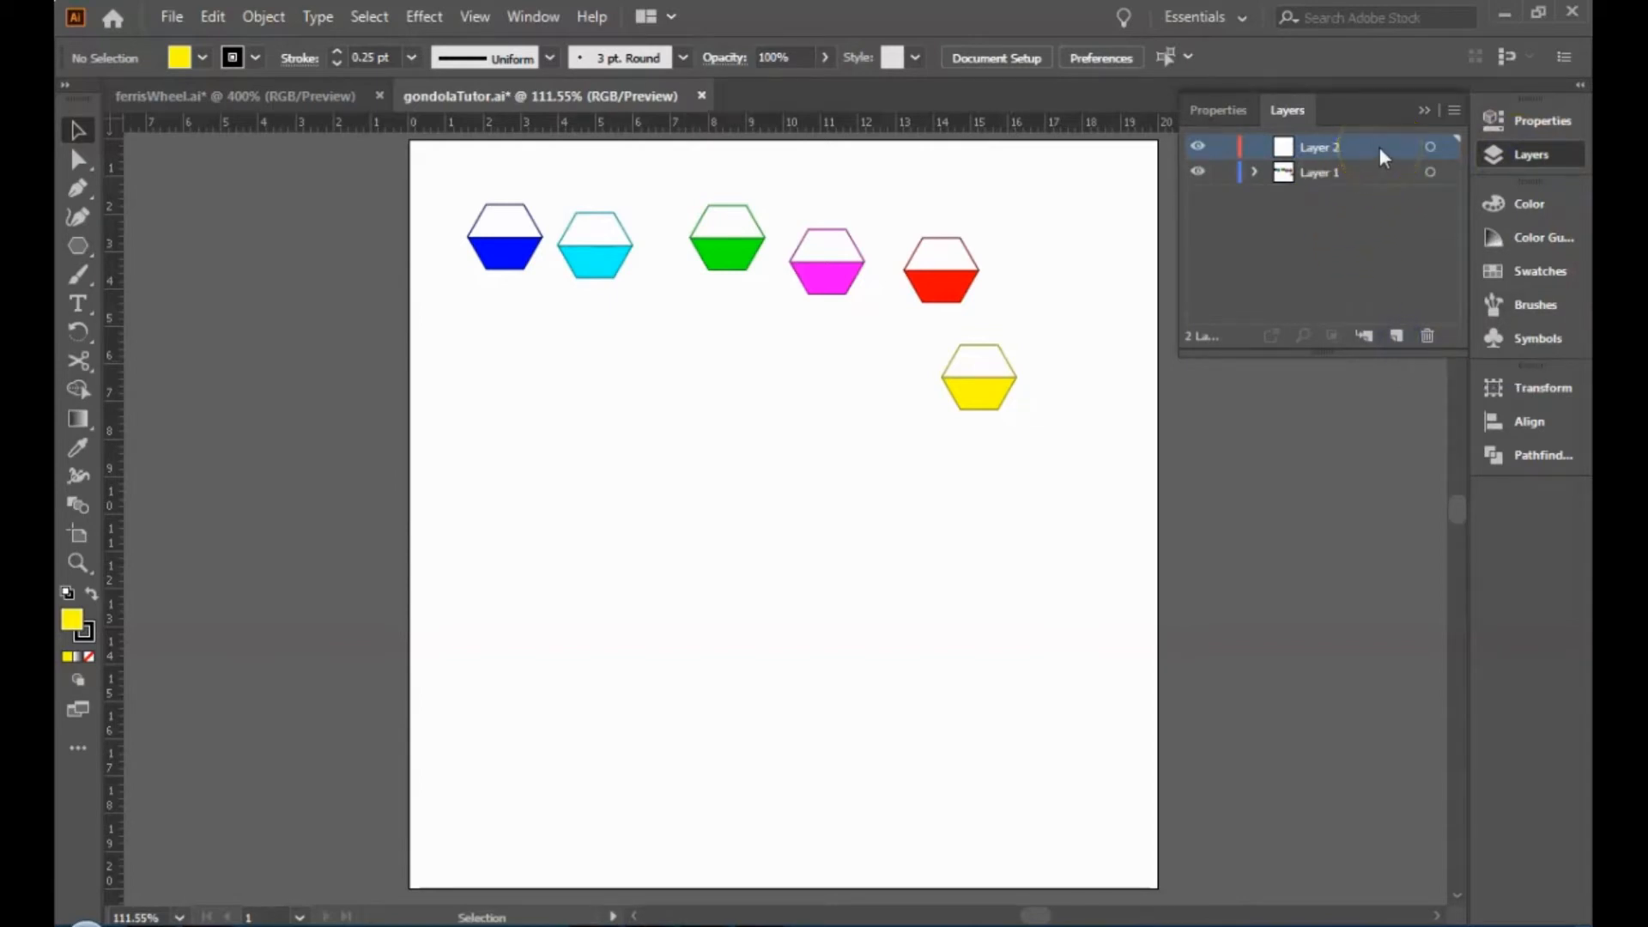
Switch to ferrisWheel.ai and examine the whole wheel with its dimensions and gondola arrangement.
click(245, 97)
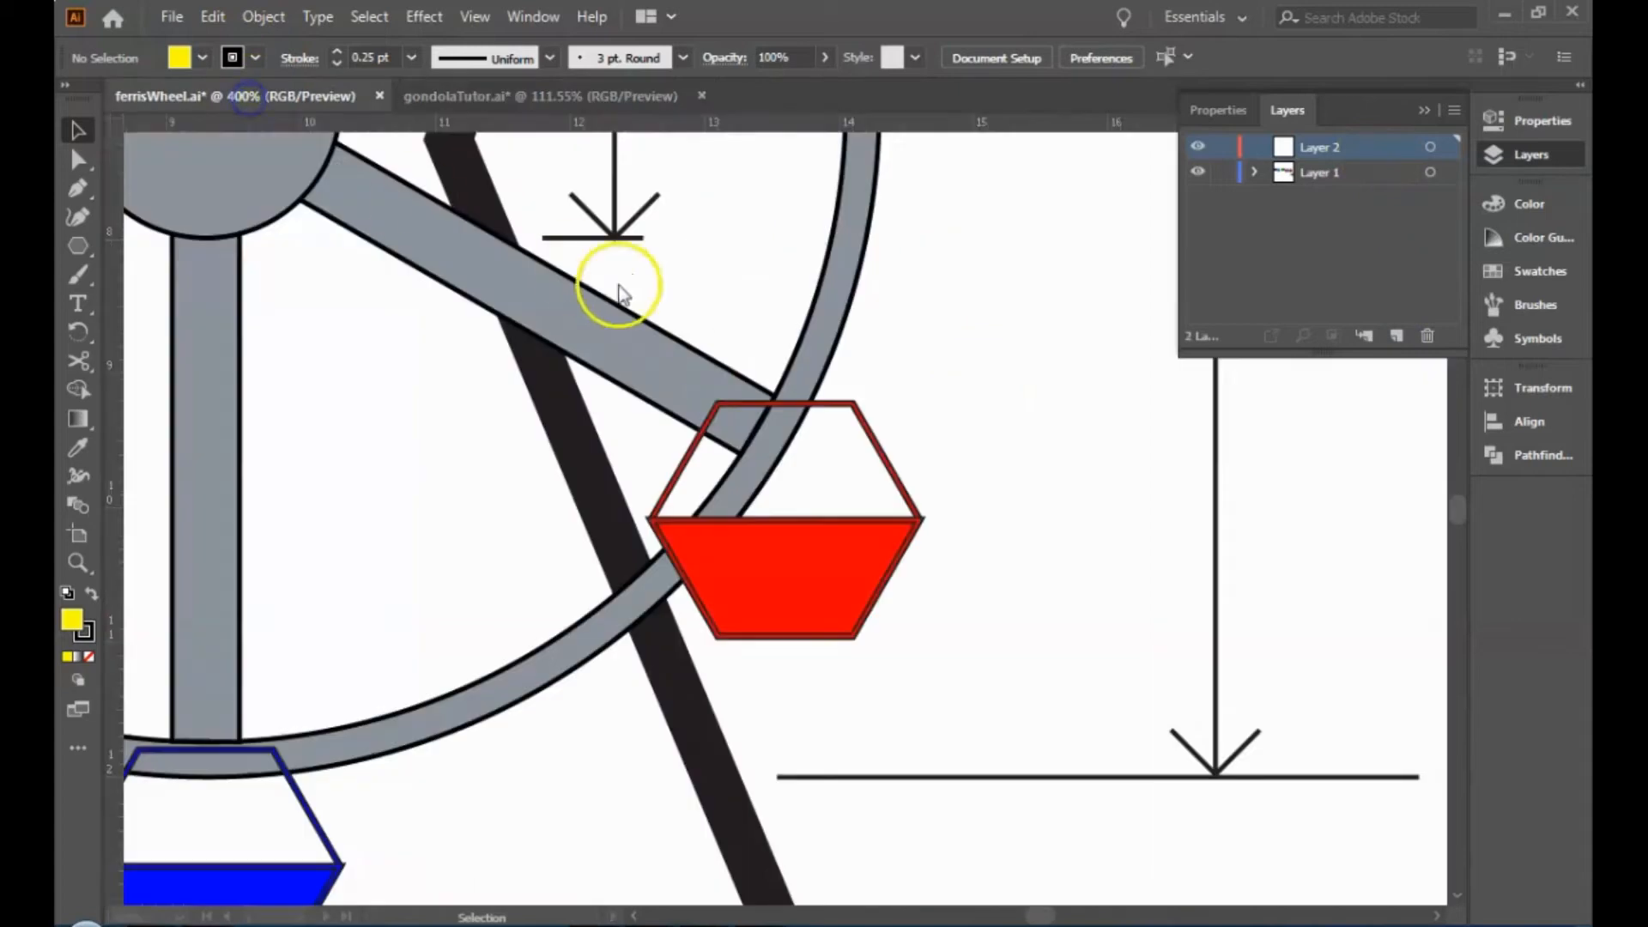
key(ctrl+0)
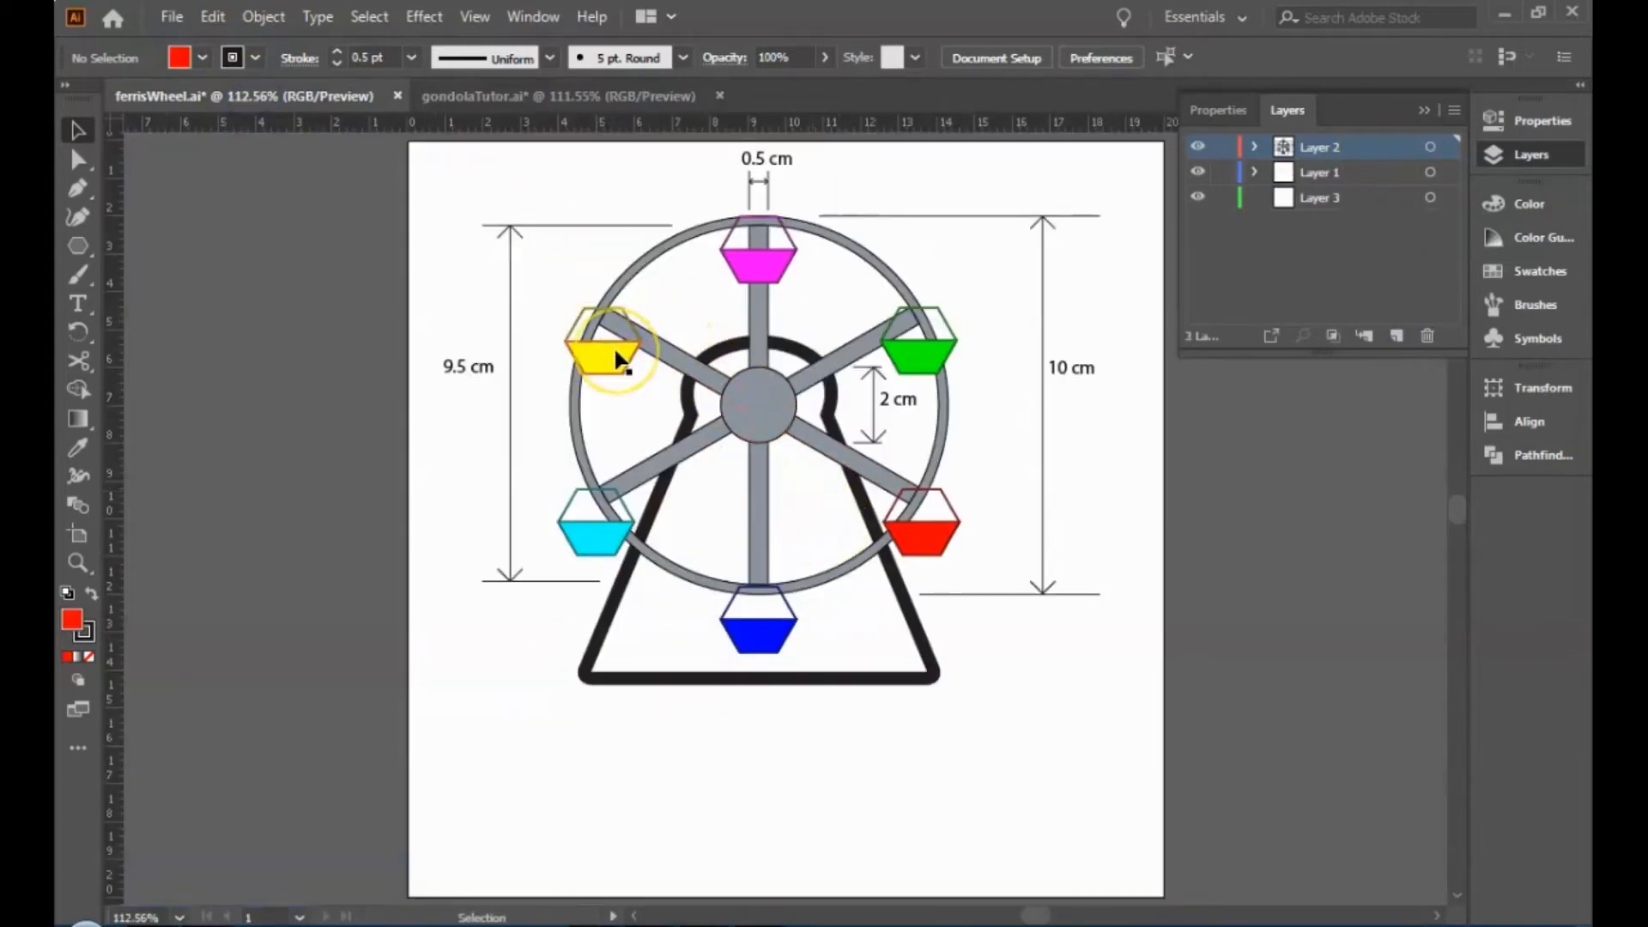
click(650, 356)
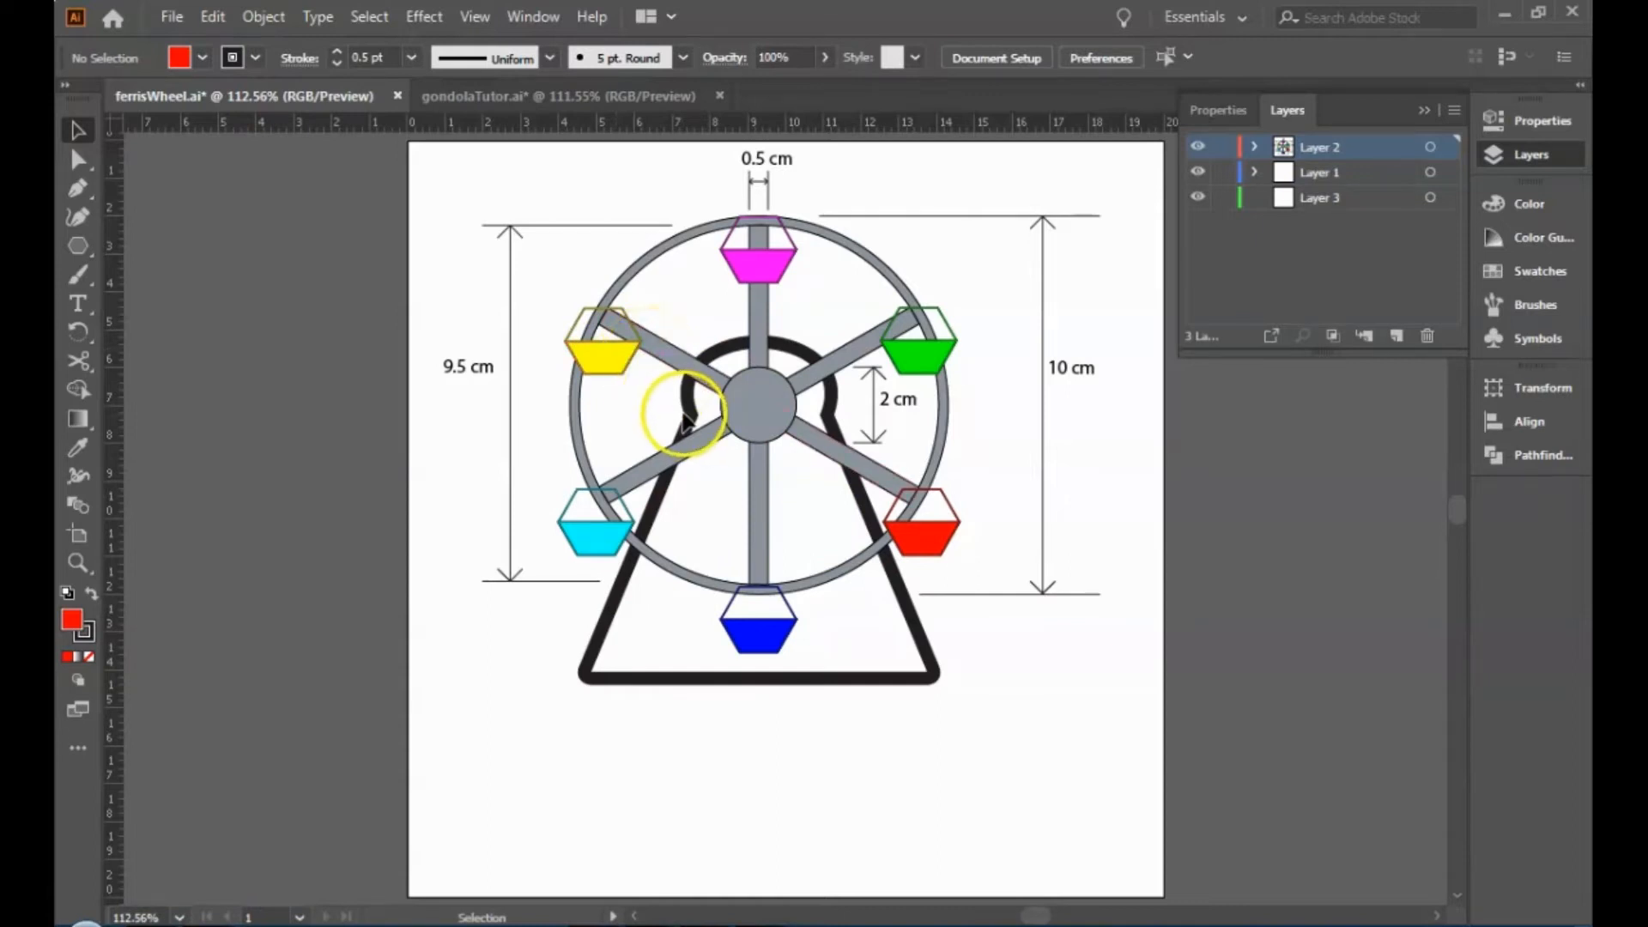
Switch to gondolaTutor.ai and rename Layer 1 as gondola and Layer 2 as wheel.
click(588, 97)
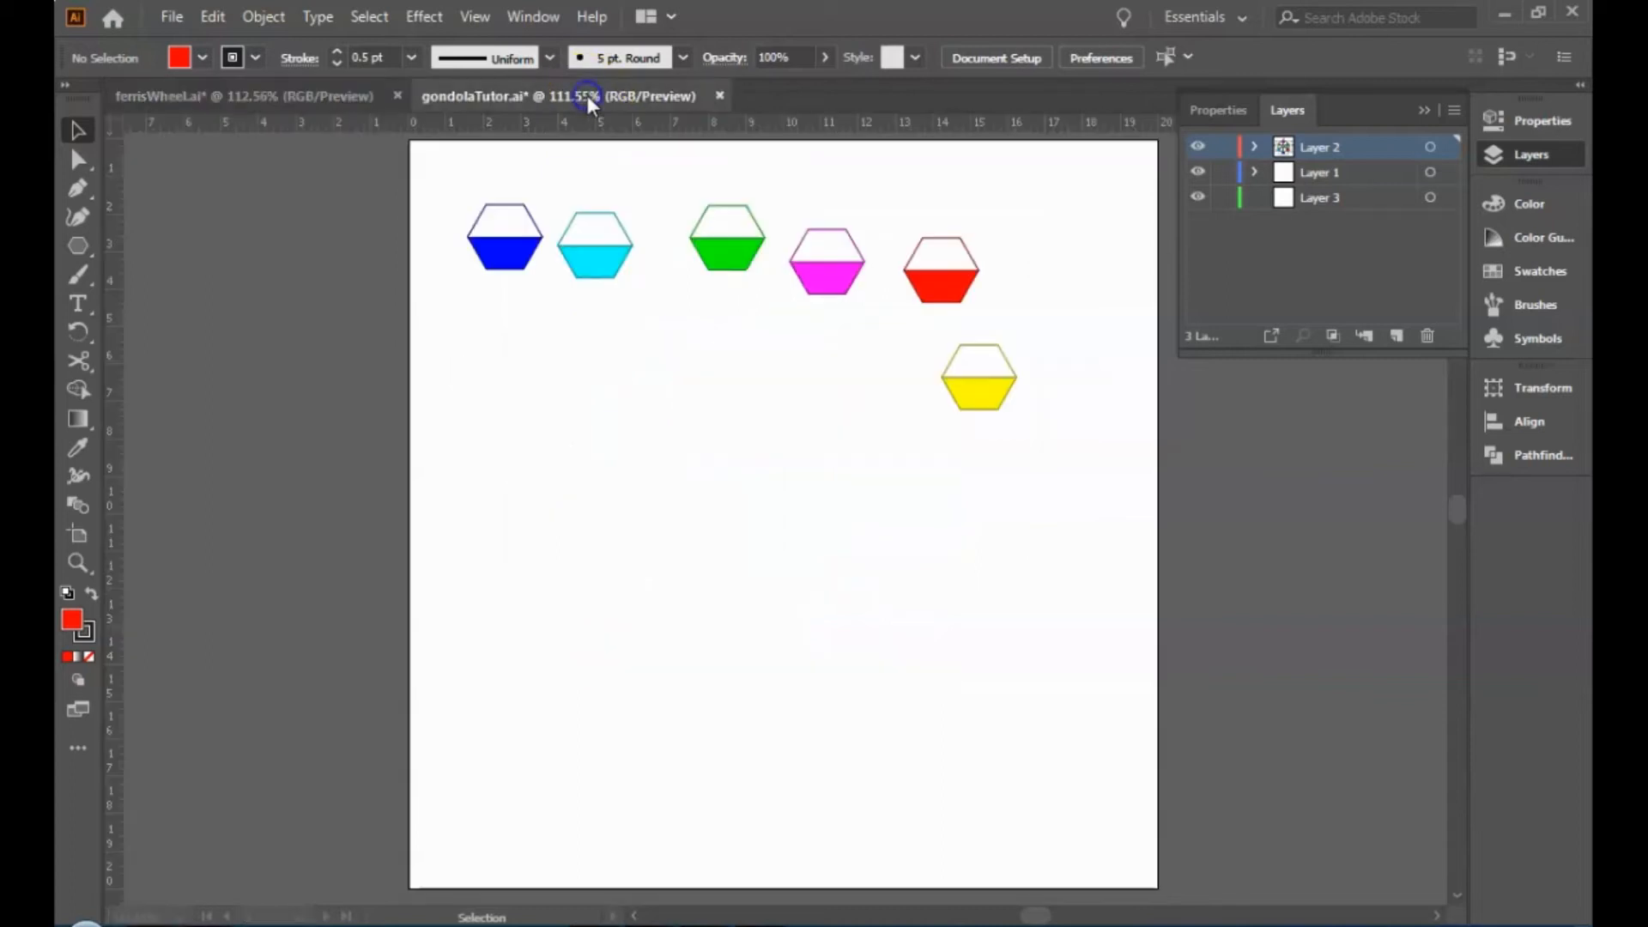
click(1330, 172)
double_click(1331, 171)
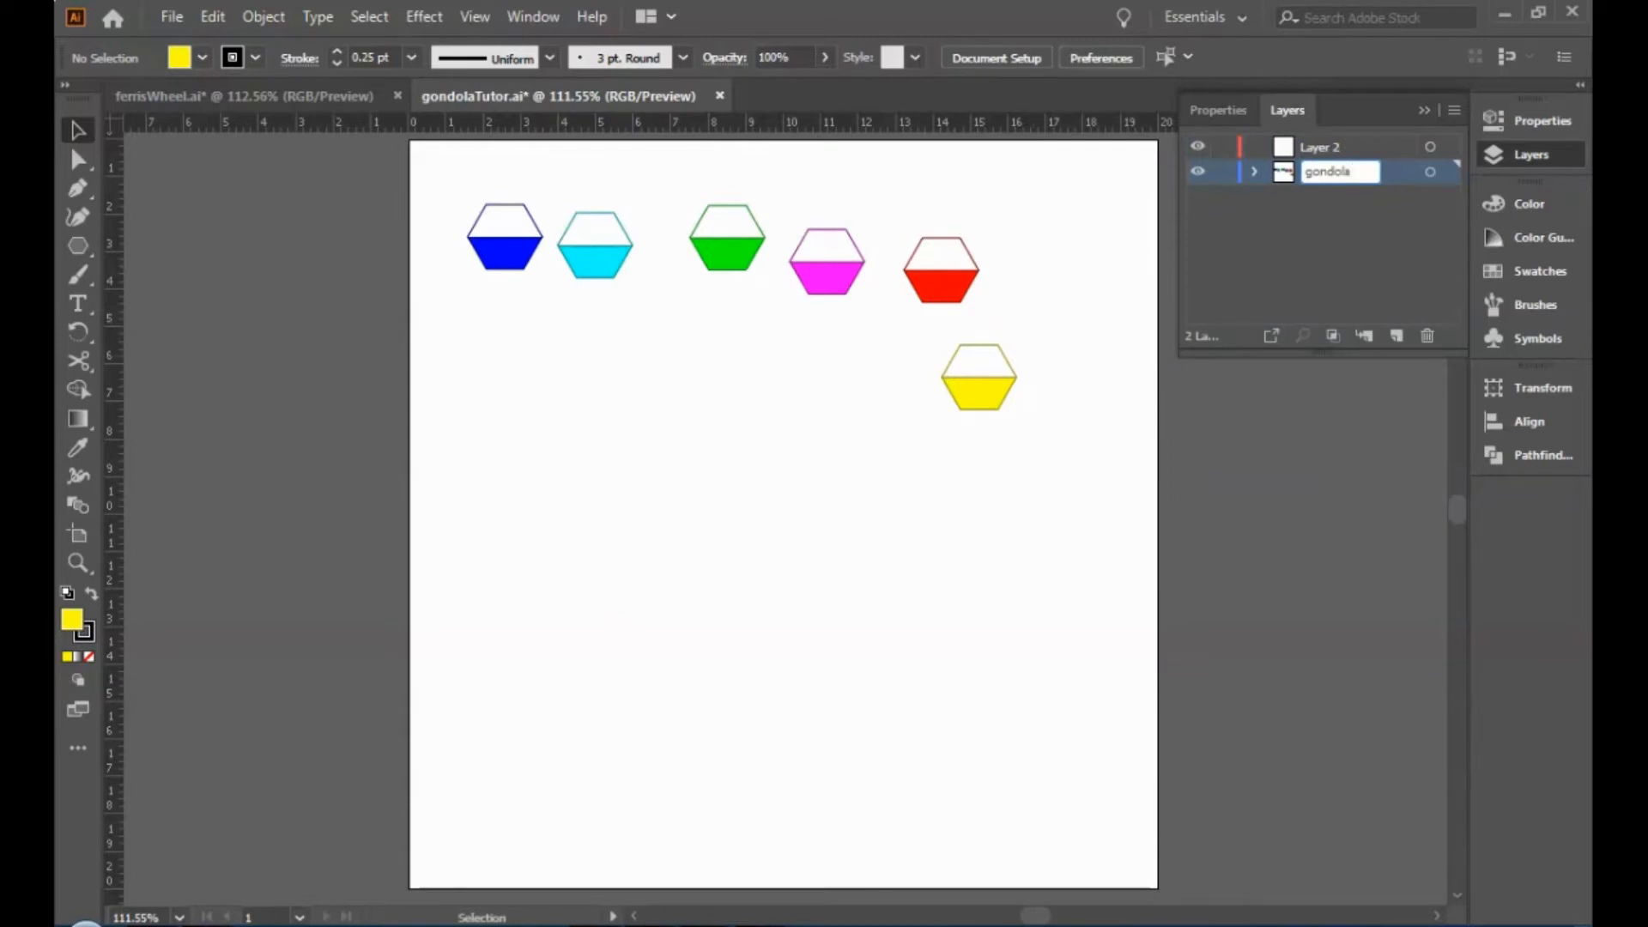
click(1336, 148)
double_click(1336, 147)
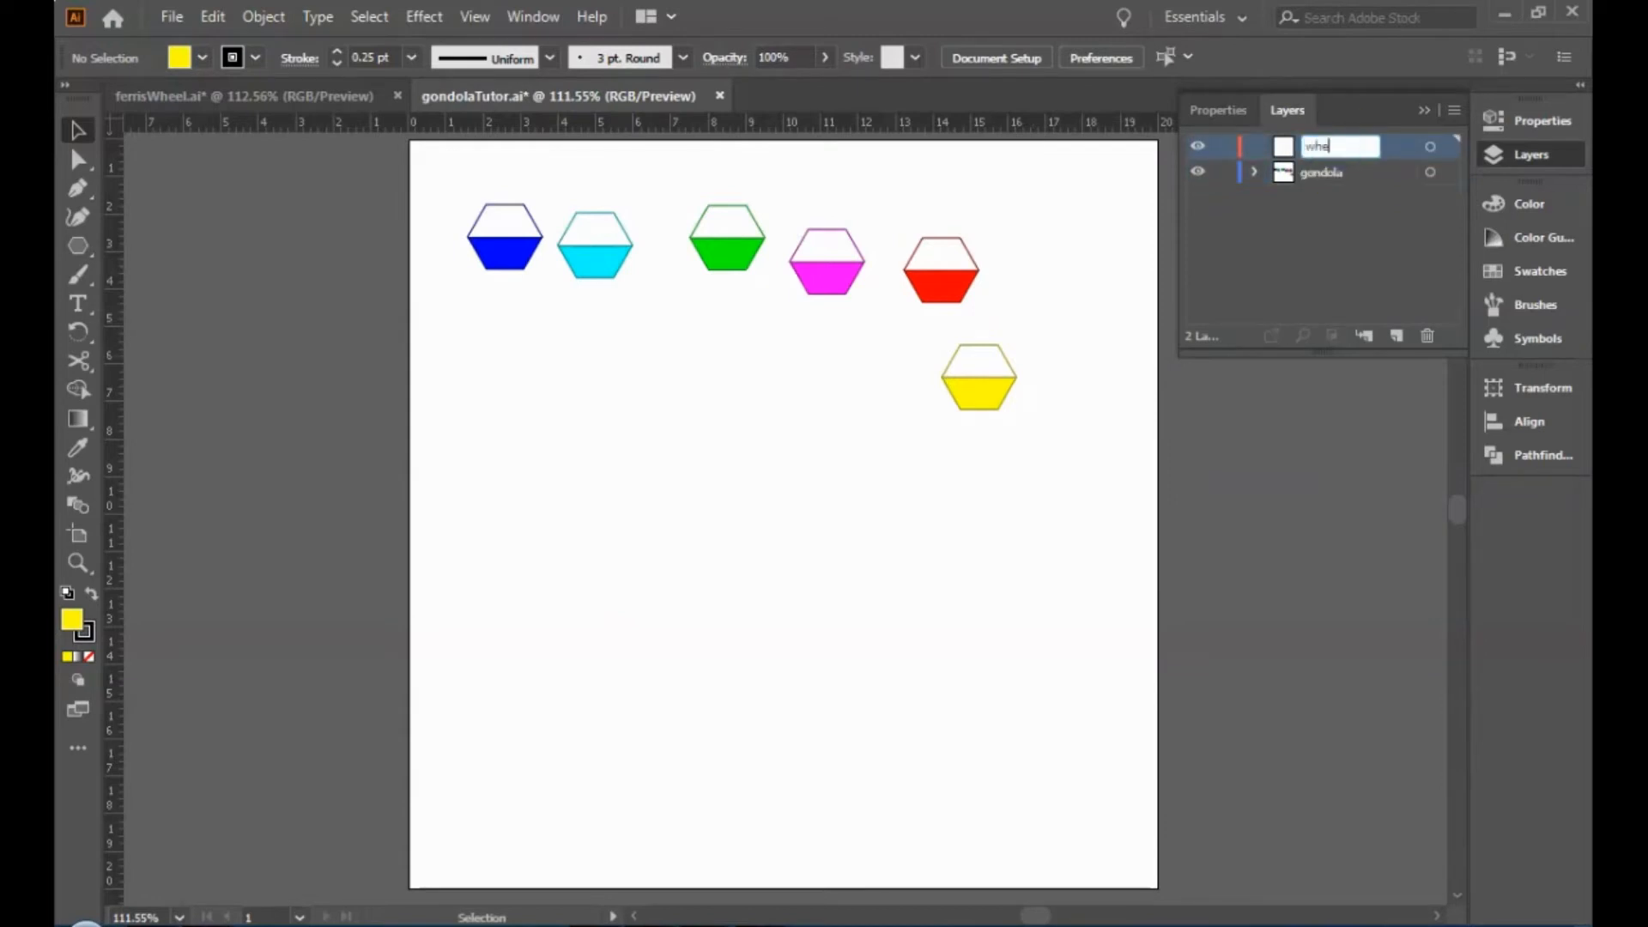
click(1375, 211)
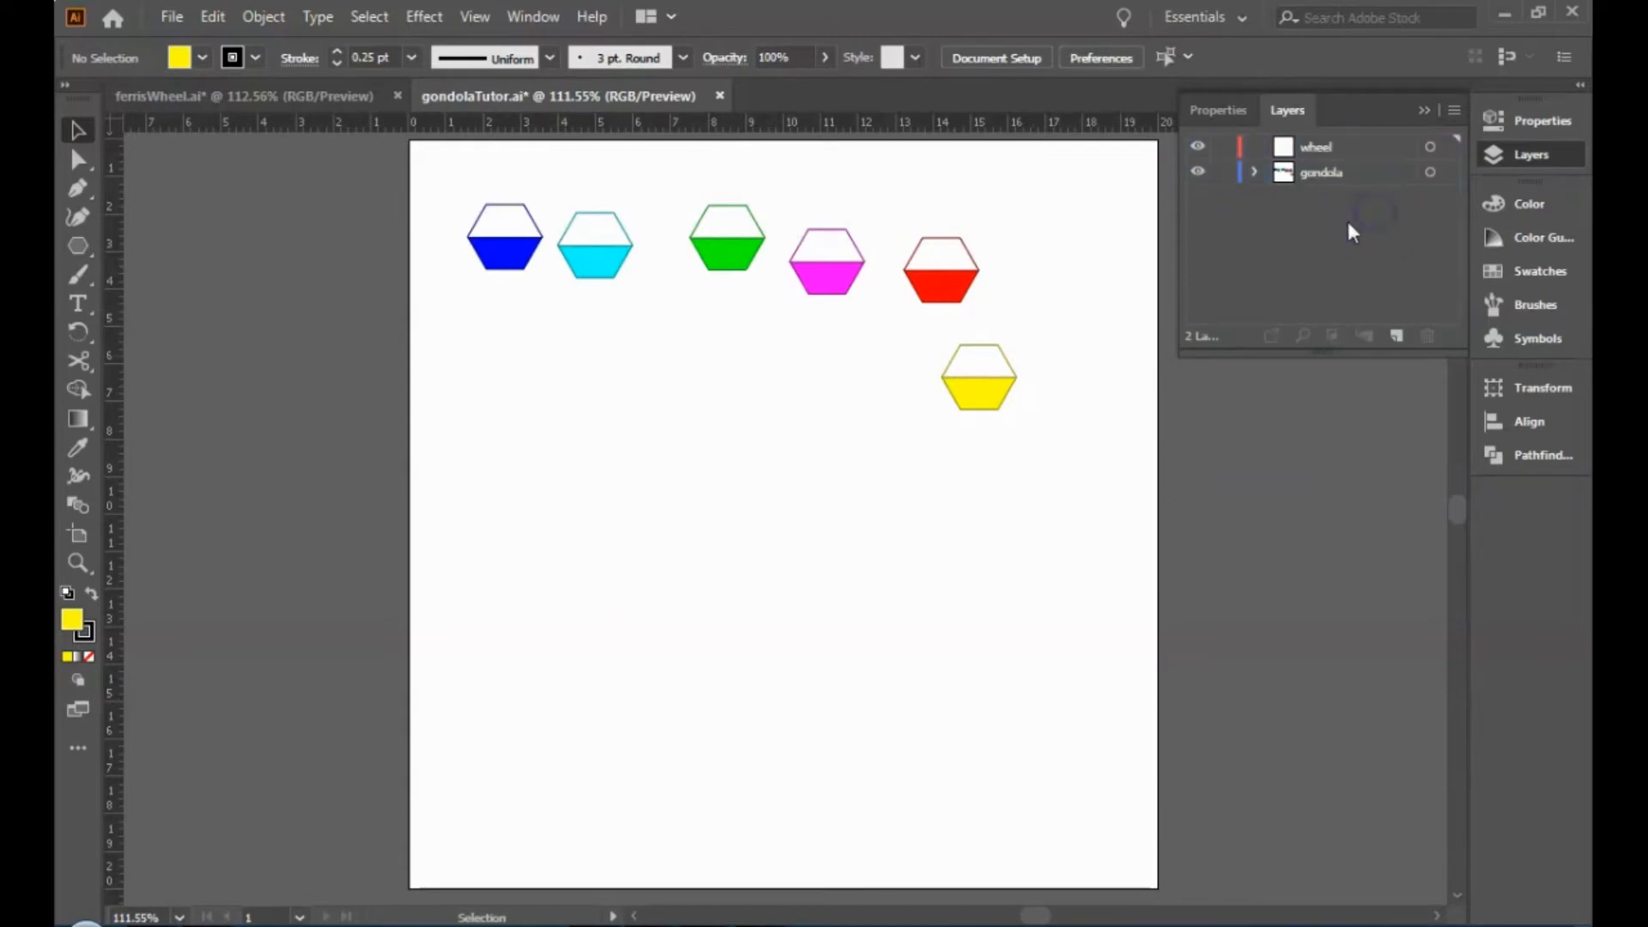
Check the wheel's dimensions in the test PDF, draw a proportion-locked 10 cm circle, and move it beneath the row of gondolas.
click(717, 923)
scroll(527, 679, down, 3)
scroll(527, 691, up, 10)
scroll(527, 686, up, 3)
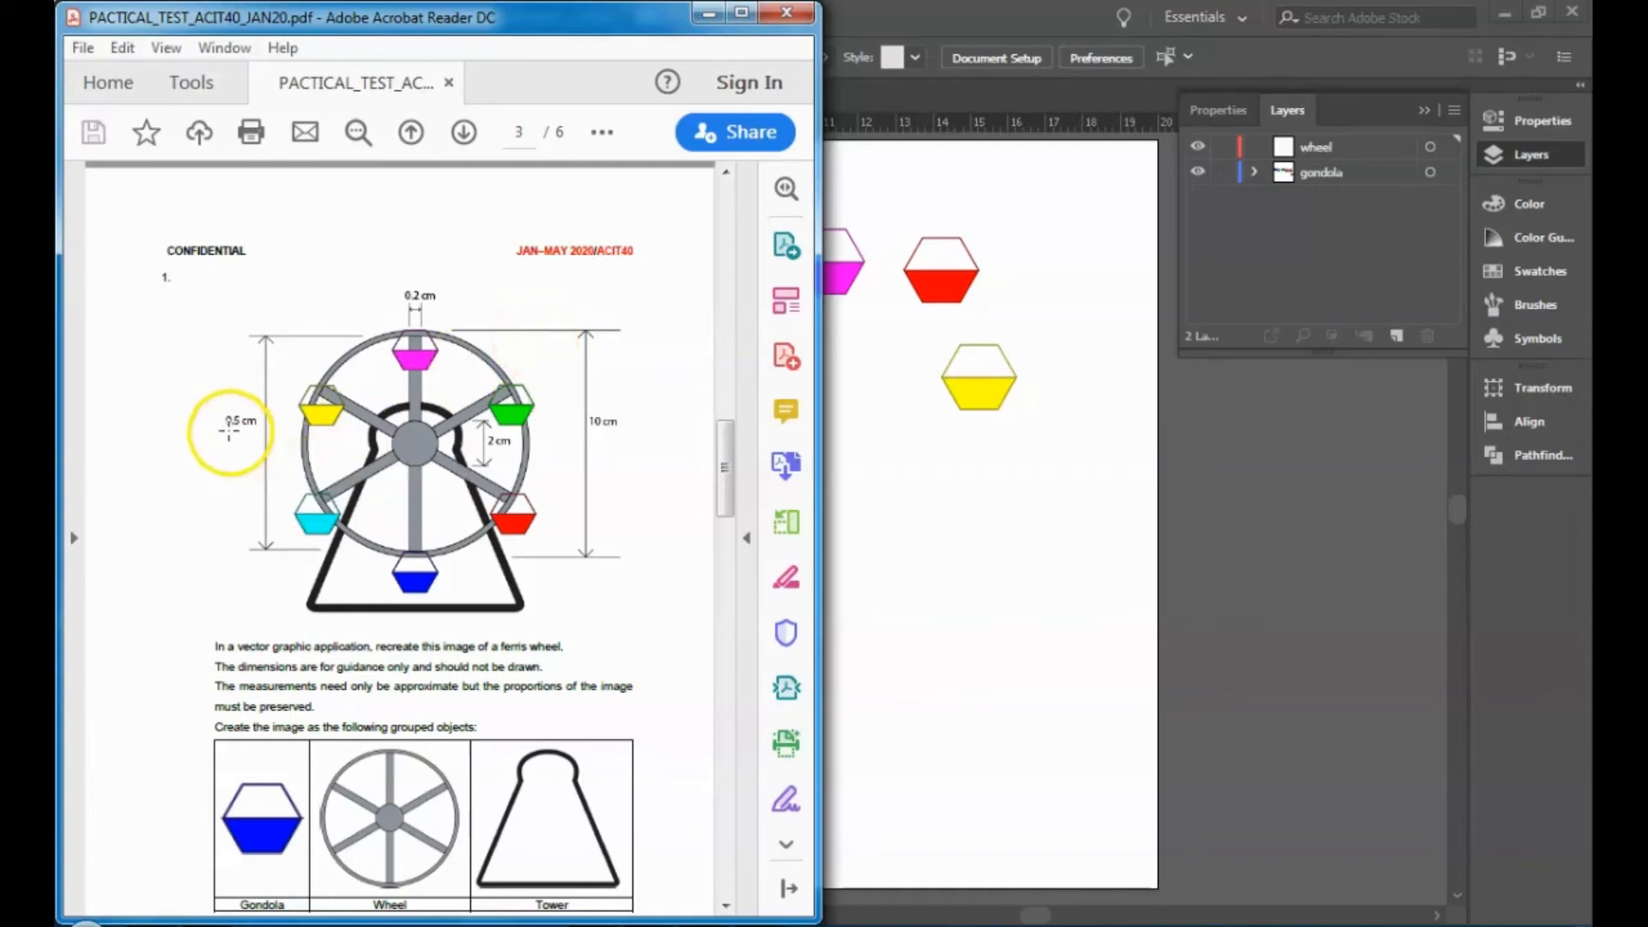
click(1043, 546)
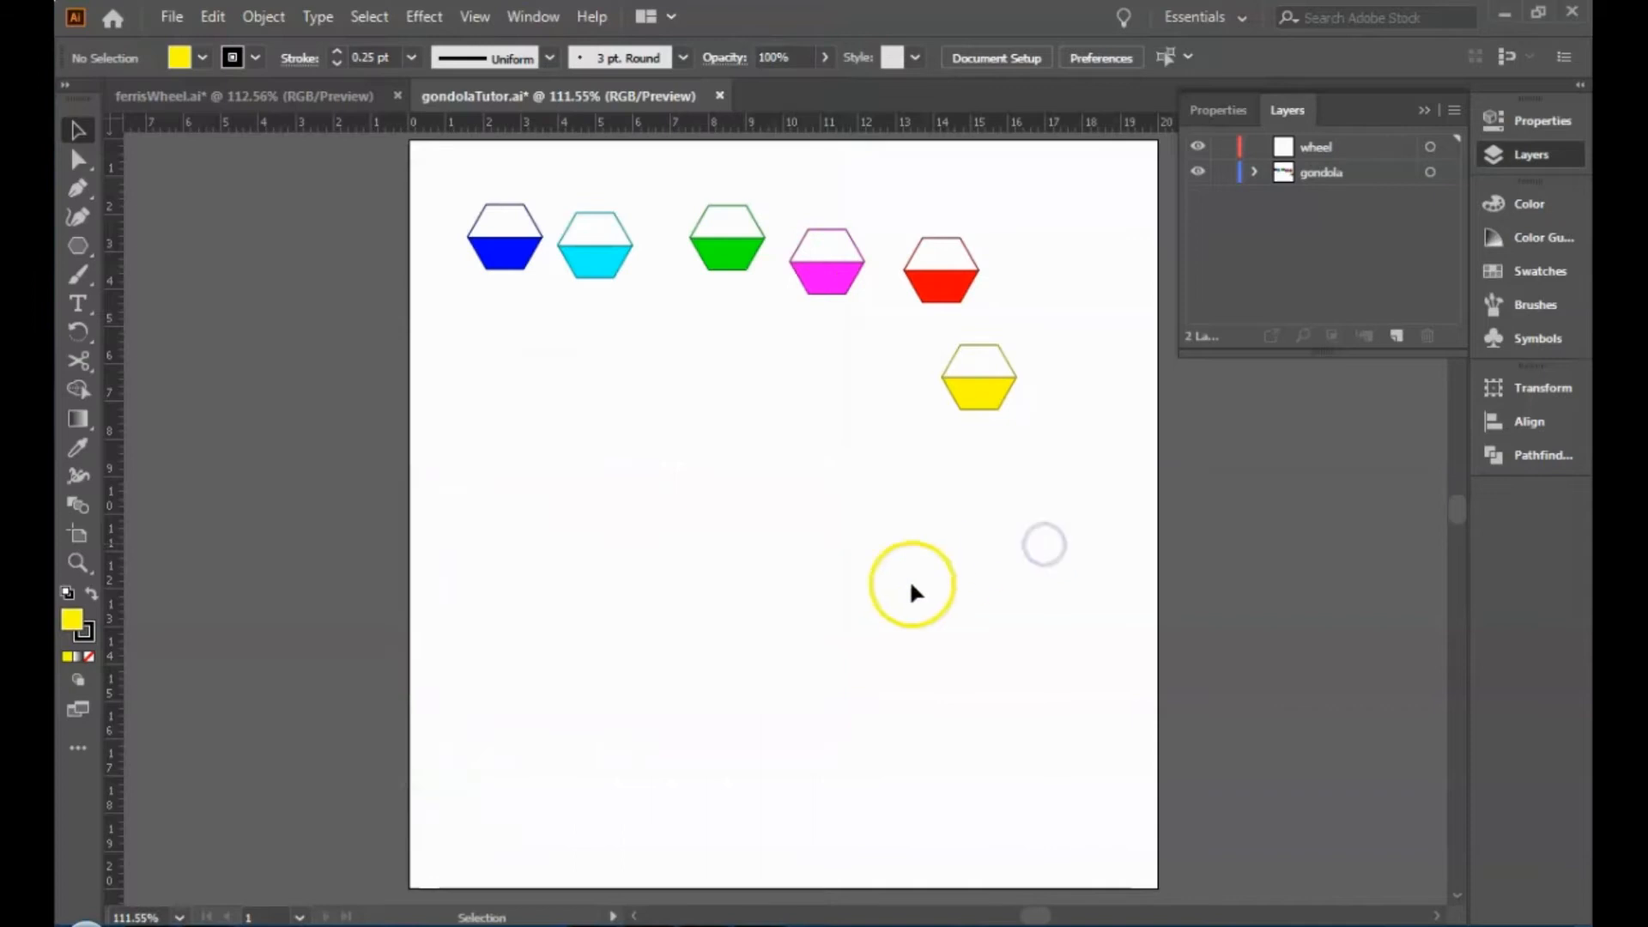
drag(90, 254, 145, 272)
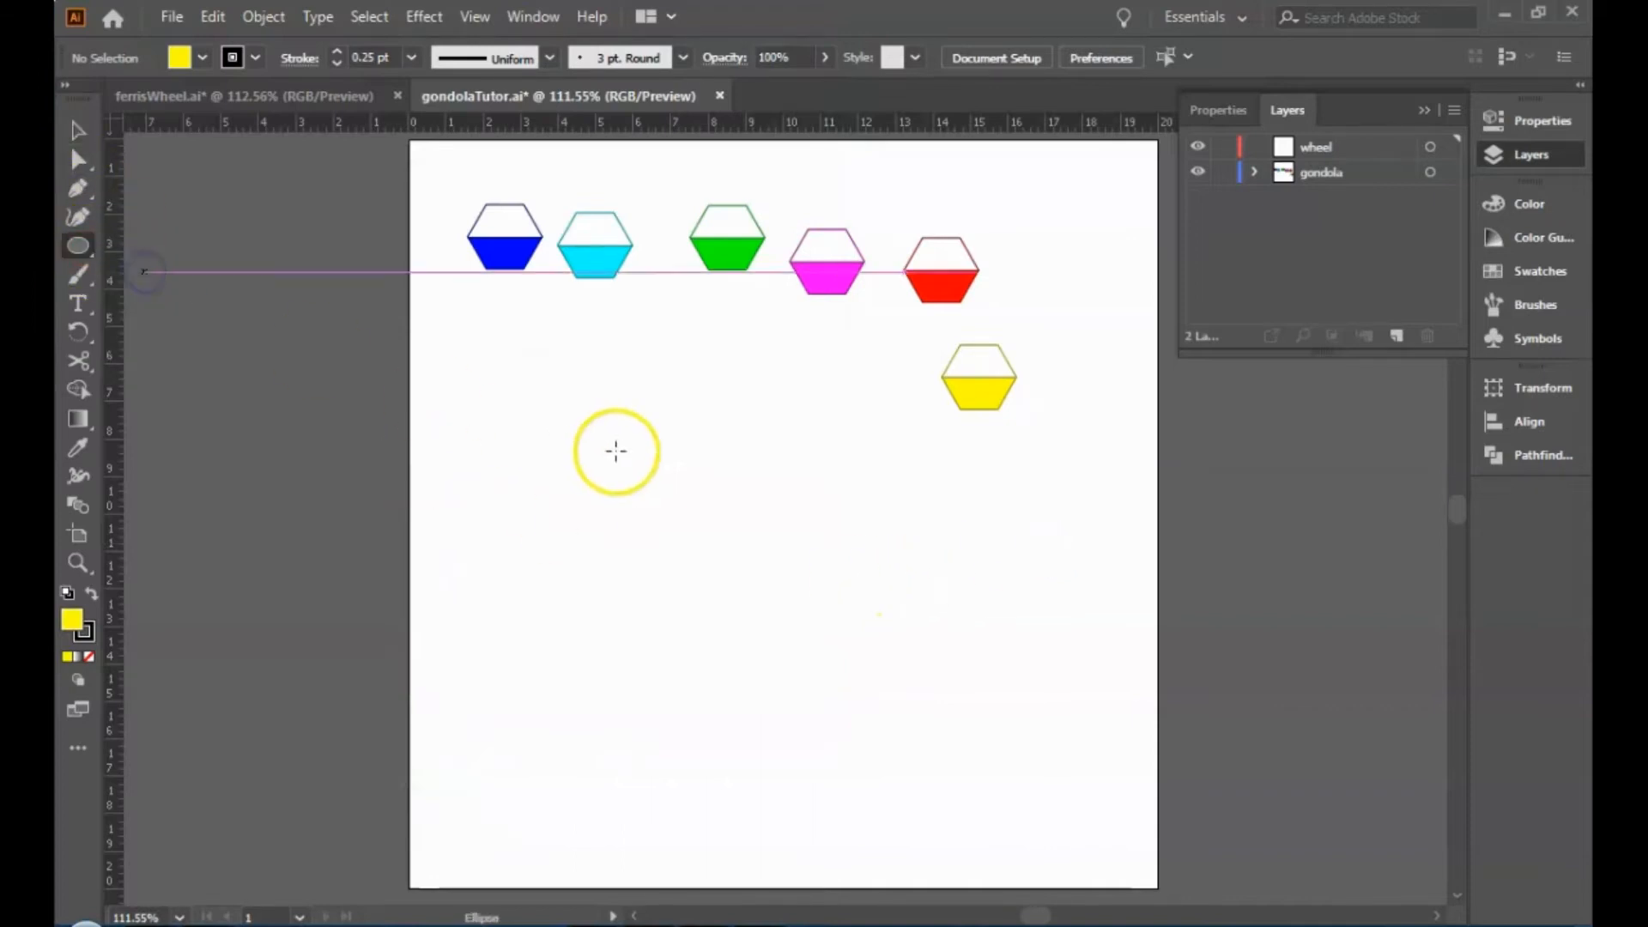
click(707, 559)
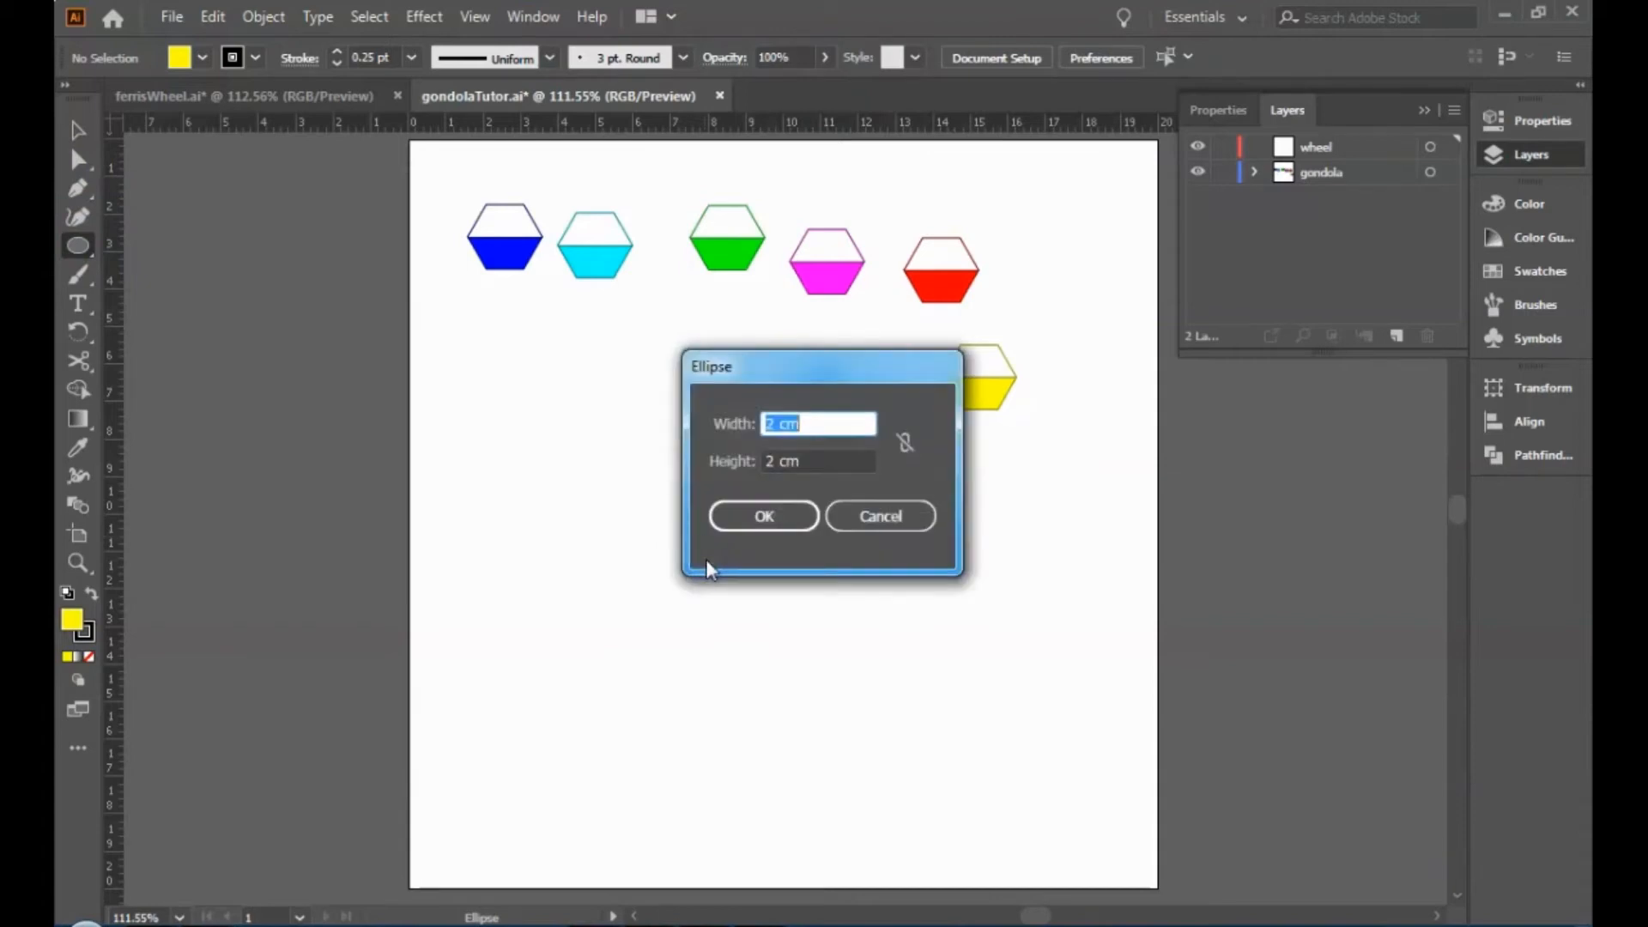
click(904, 444)
click(775, 423)
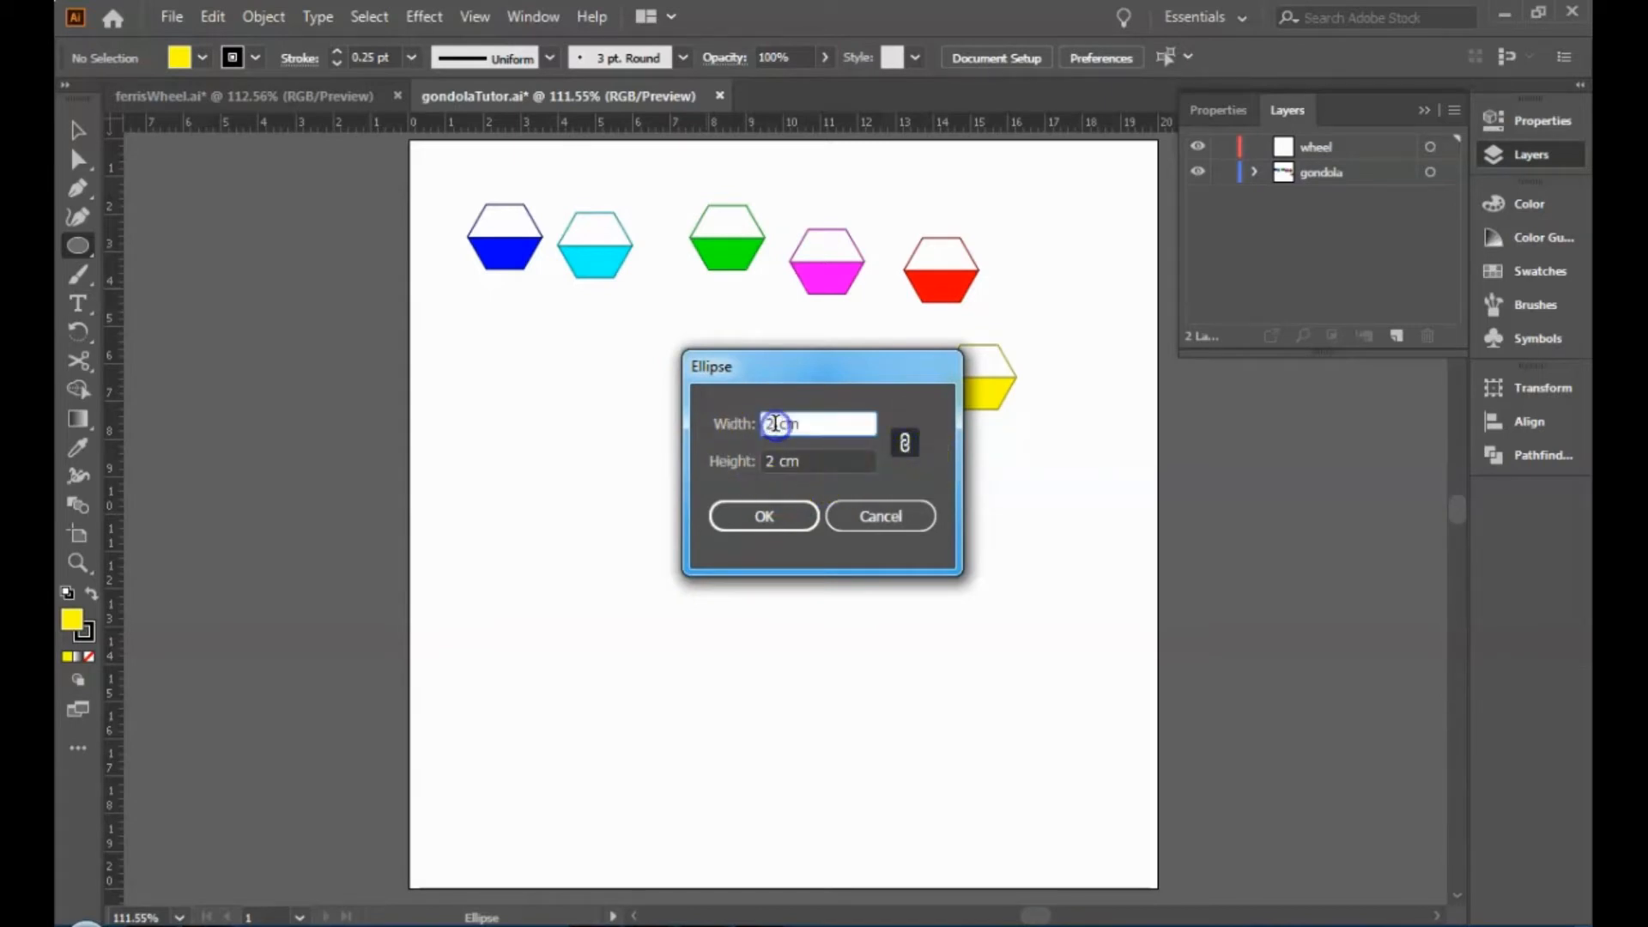
text(10)
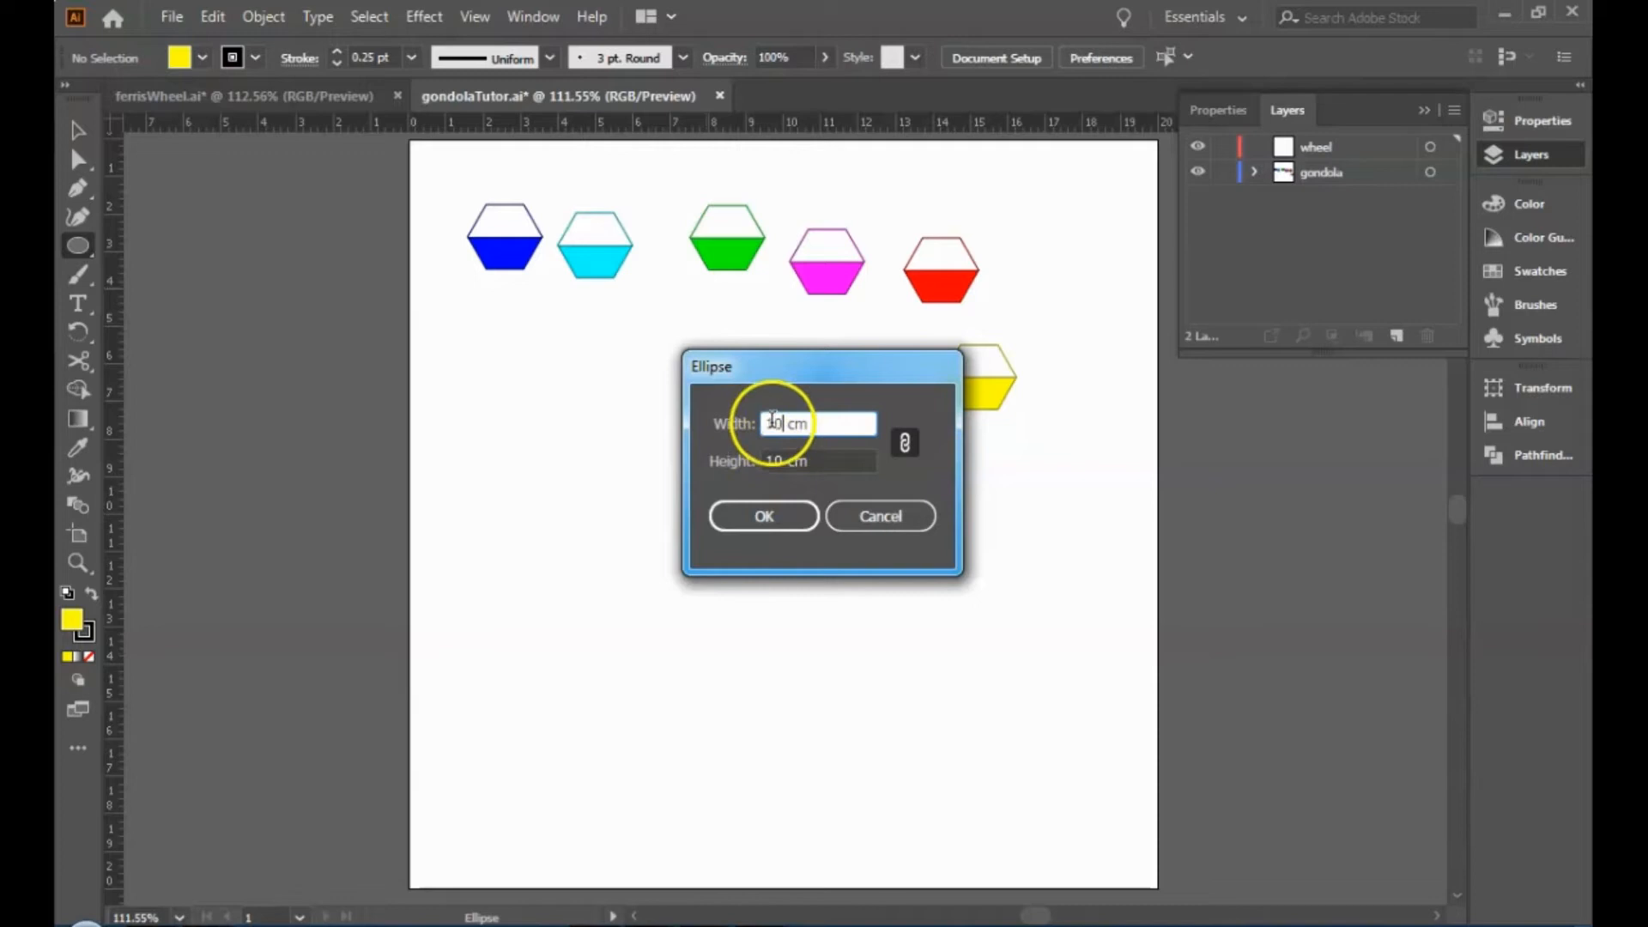
click(765, 519)
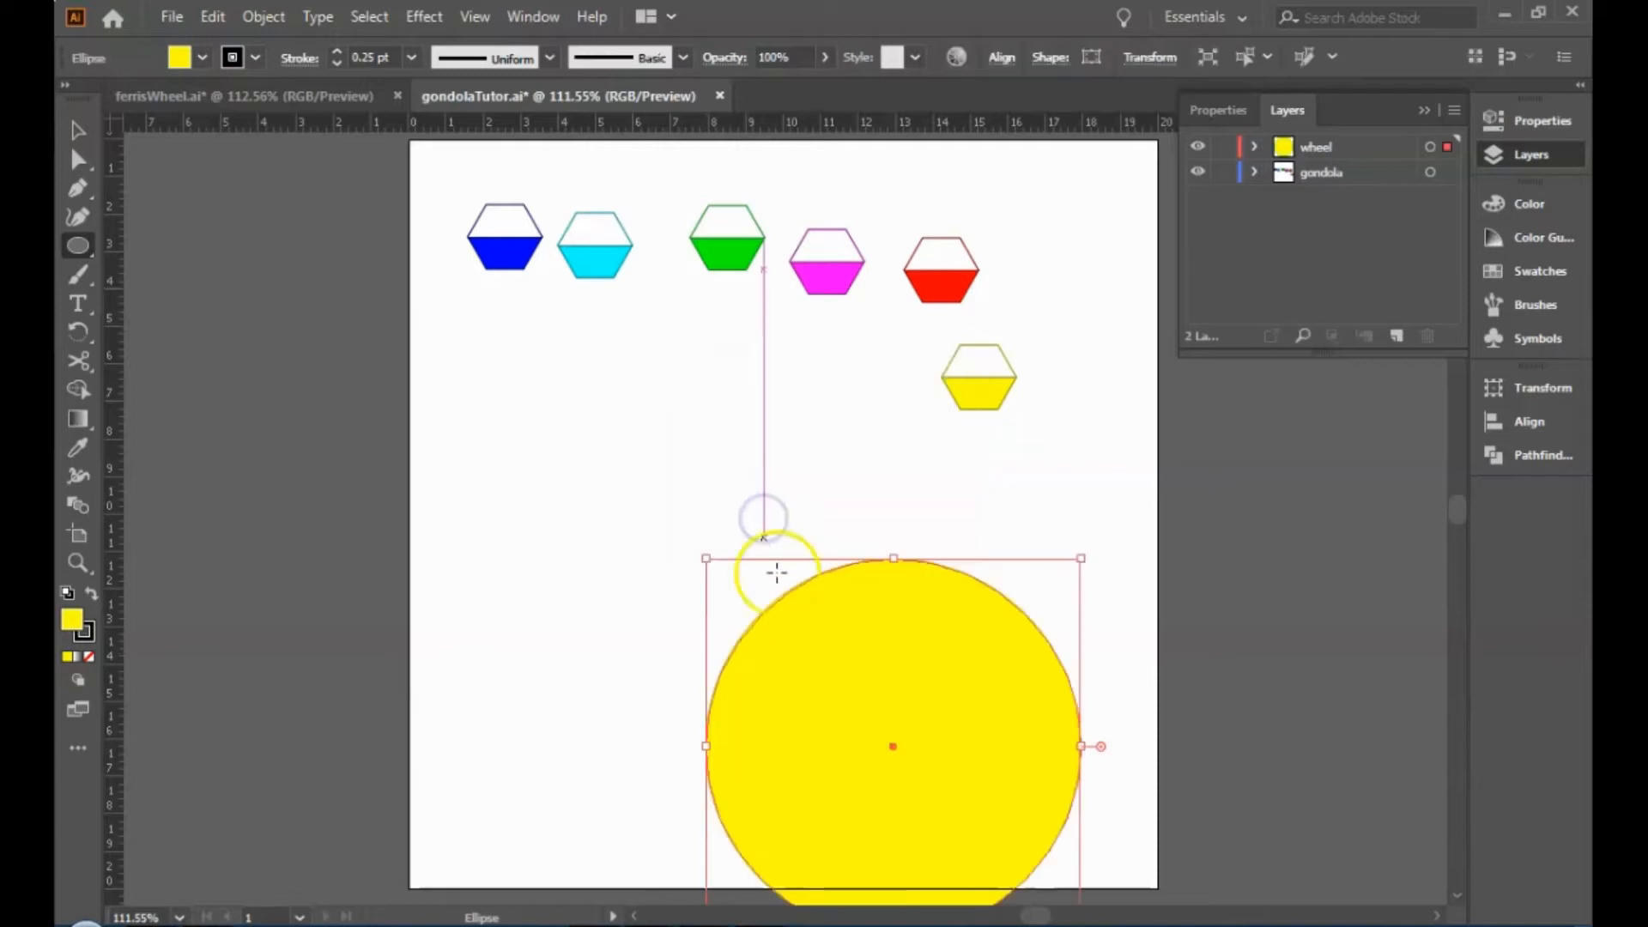
click(97, 157)
drag(844, 681, 641, 451)
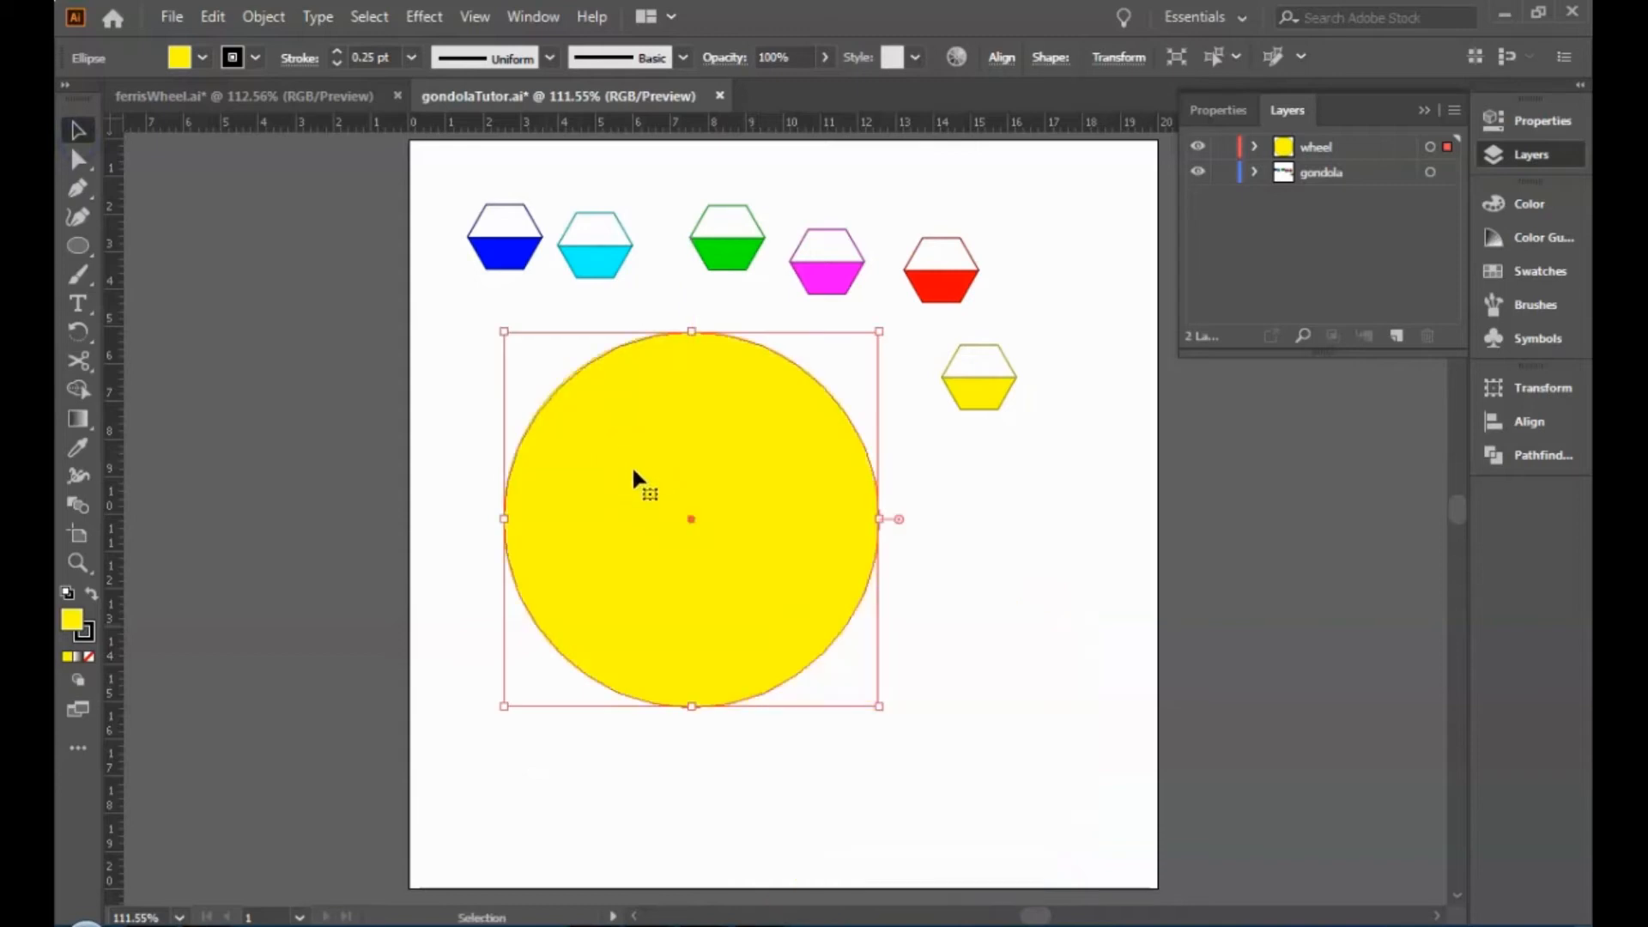
Read the wheel's outline and fill requirements in the test PDF, and regroup Swatches, Symbols and Brushes below Pathfinder.
click(713, 913)
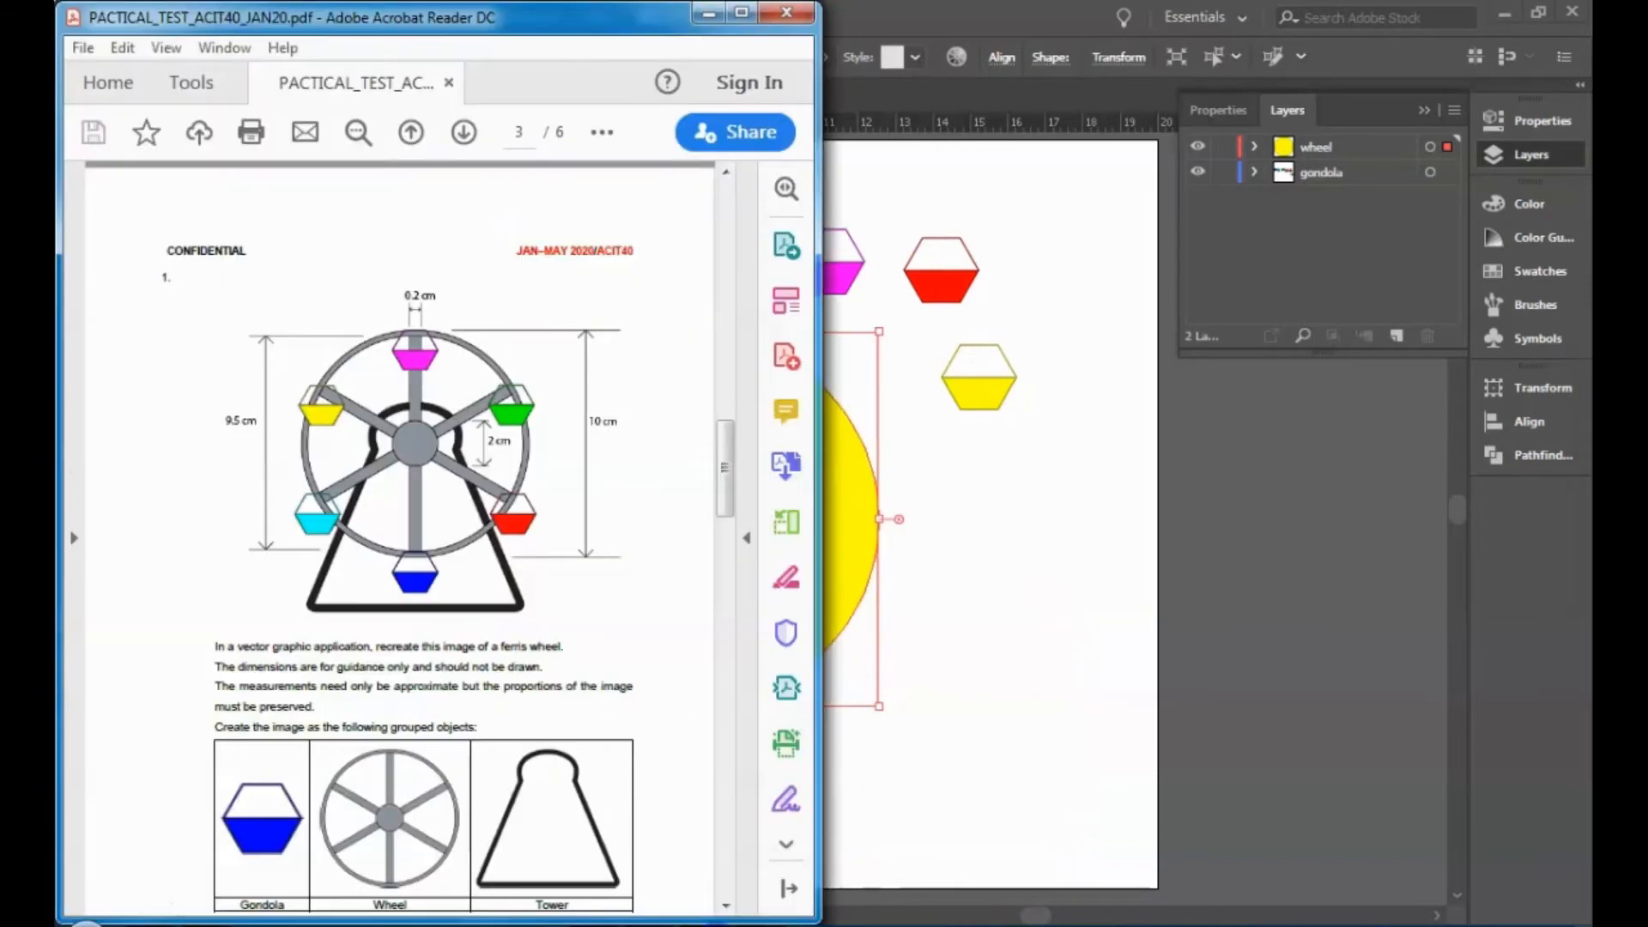
scroll(509, 726, down, 10)
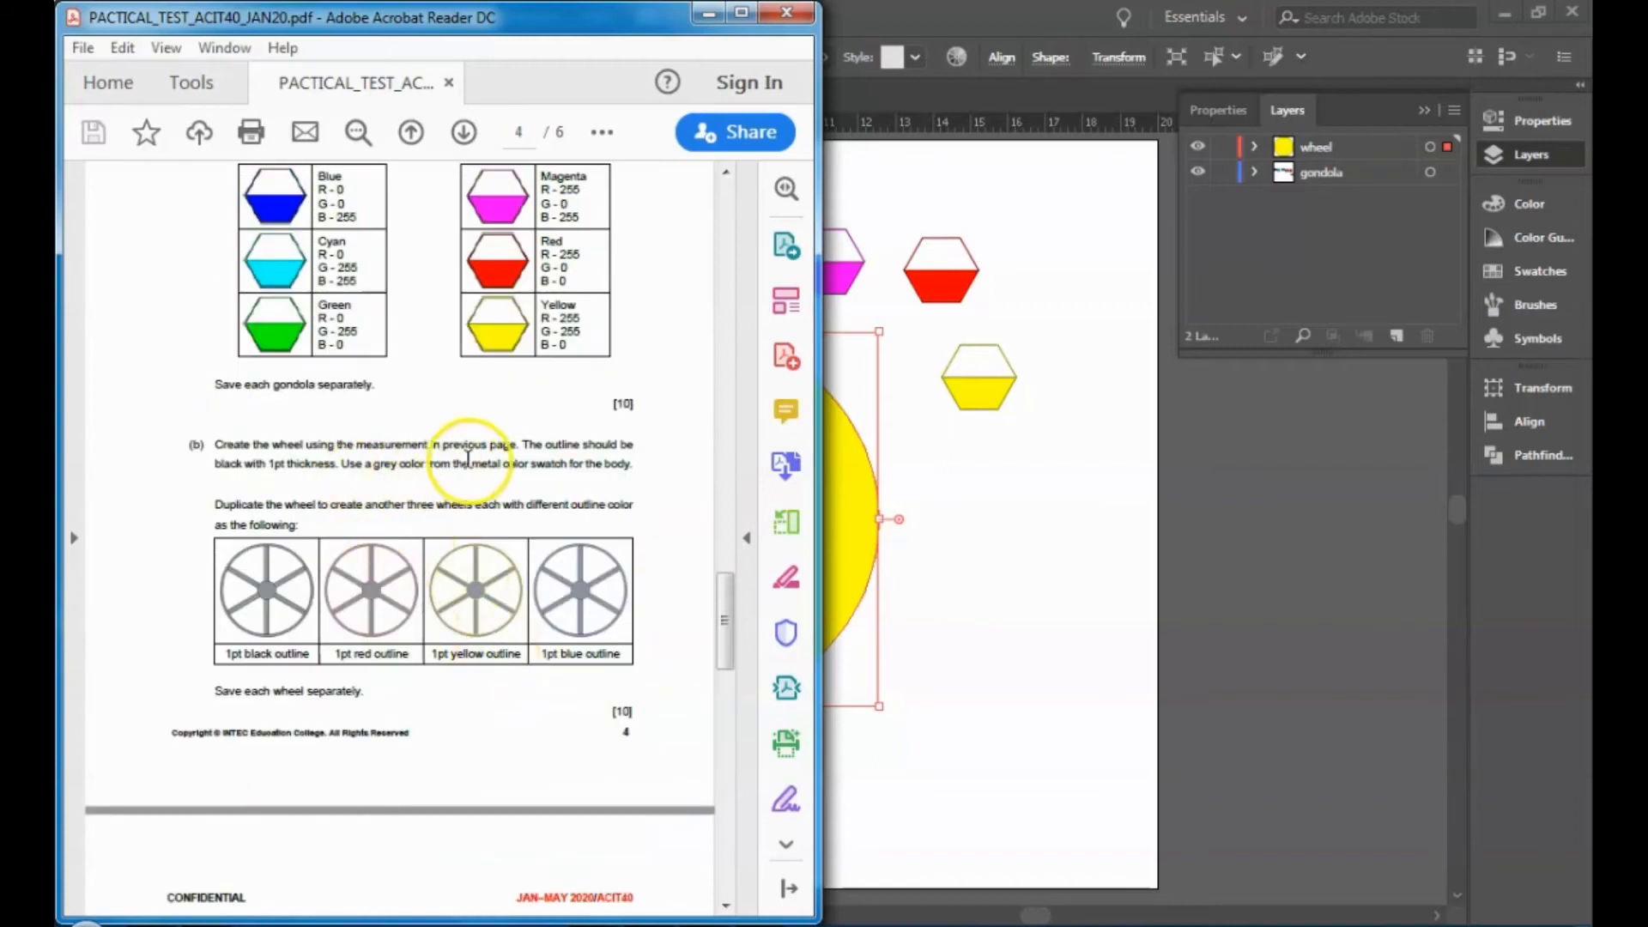
click(707, 15)
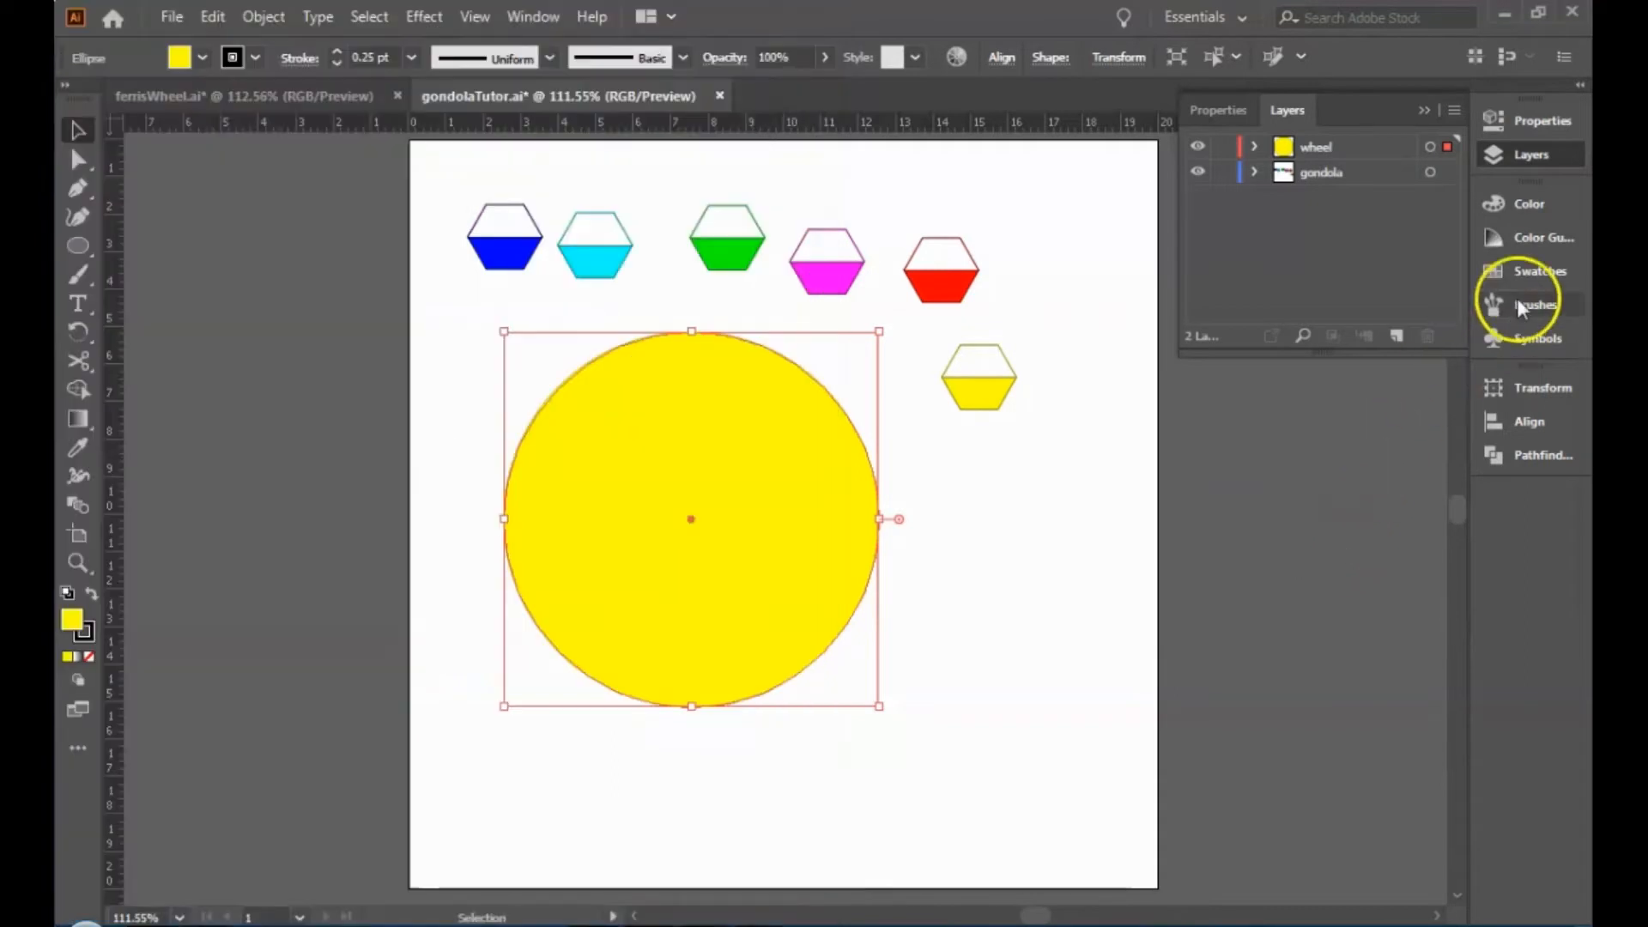
click(1533, 269)
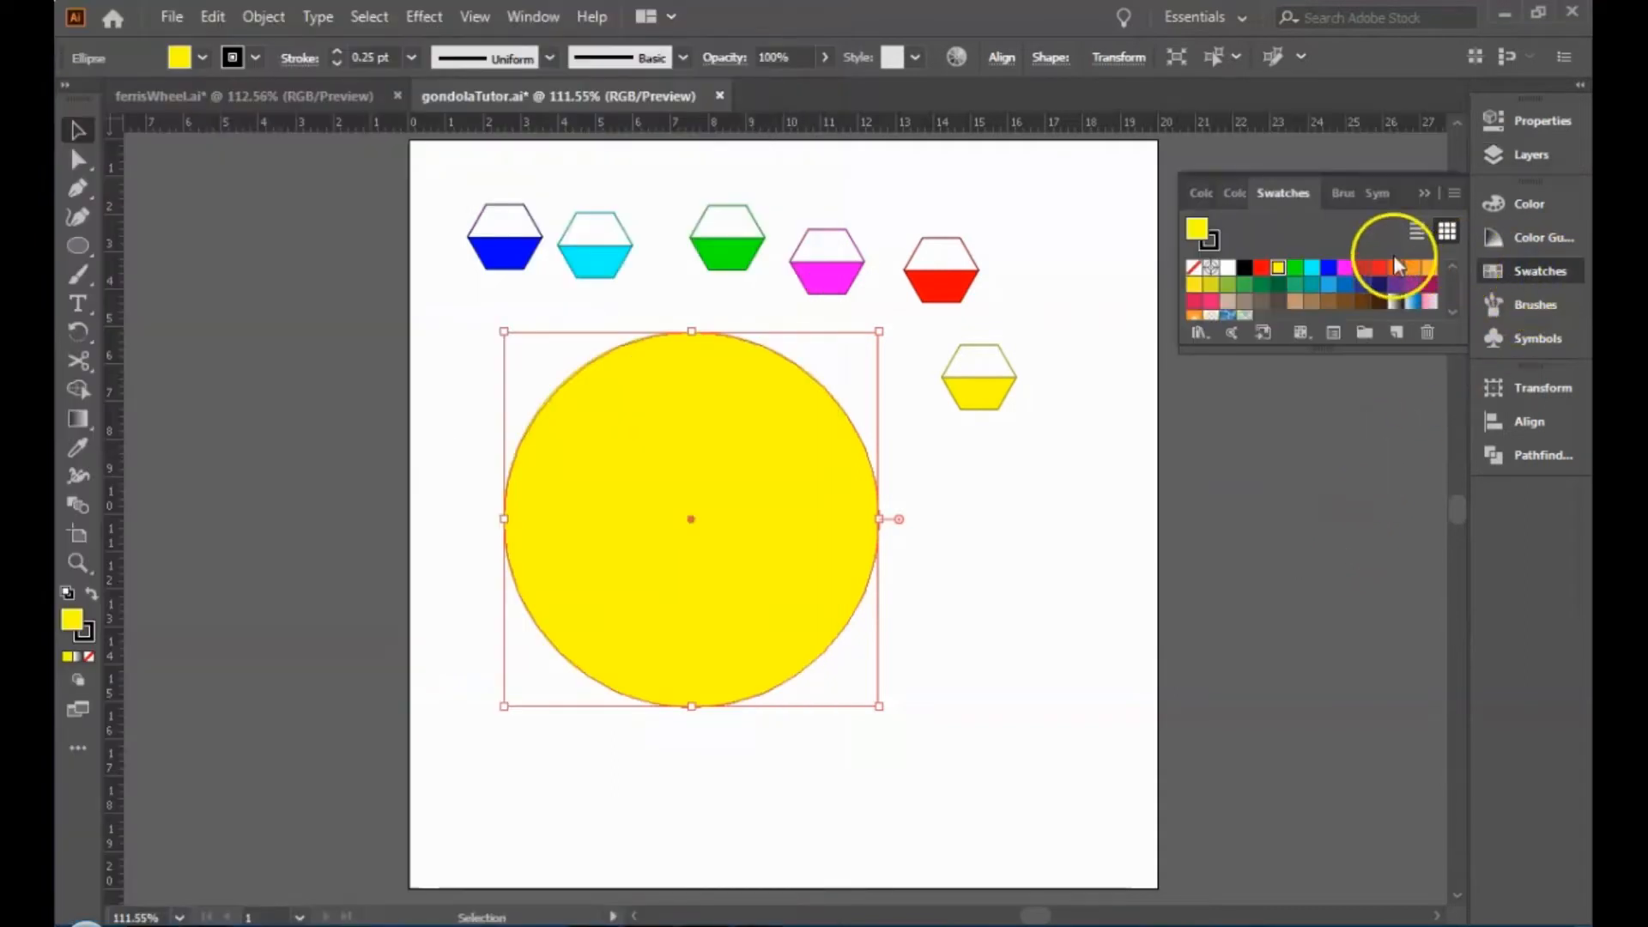
drag(1291, 199, 1511, 498)
mouse_move(1335, 192)
mouse_down()
mouse_move(1492, 460)
mouse_move(1526, 490)
mouse_move(1532, 477)
mouse_up()
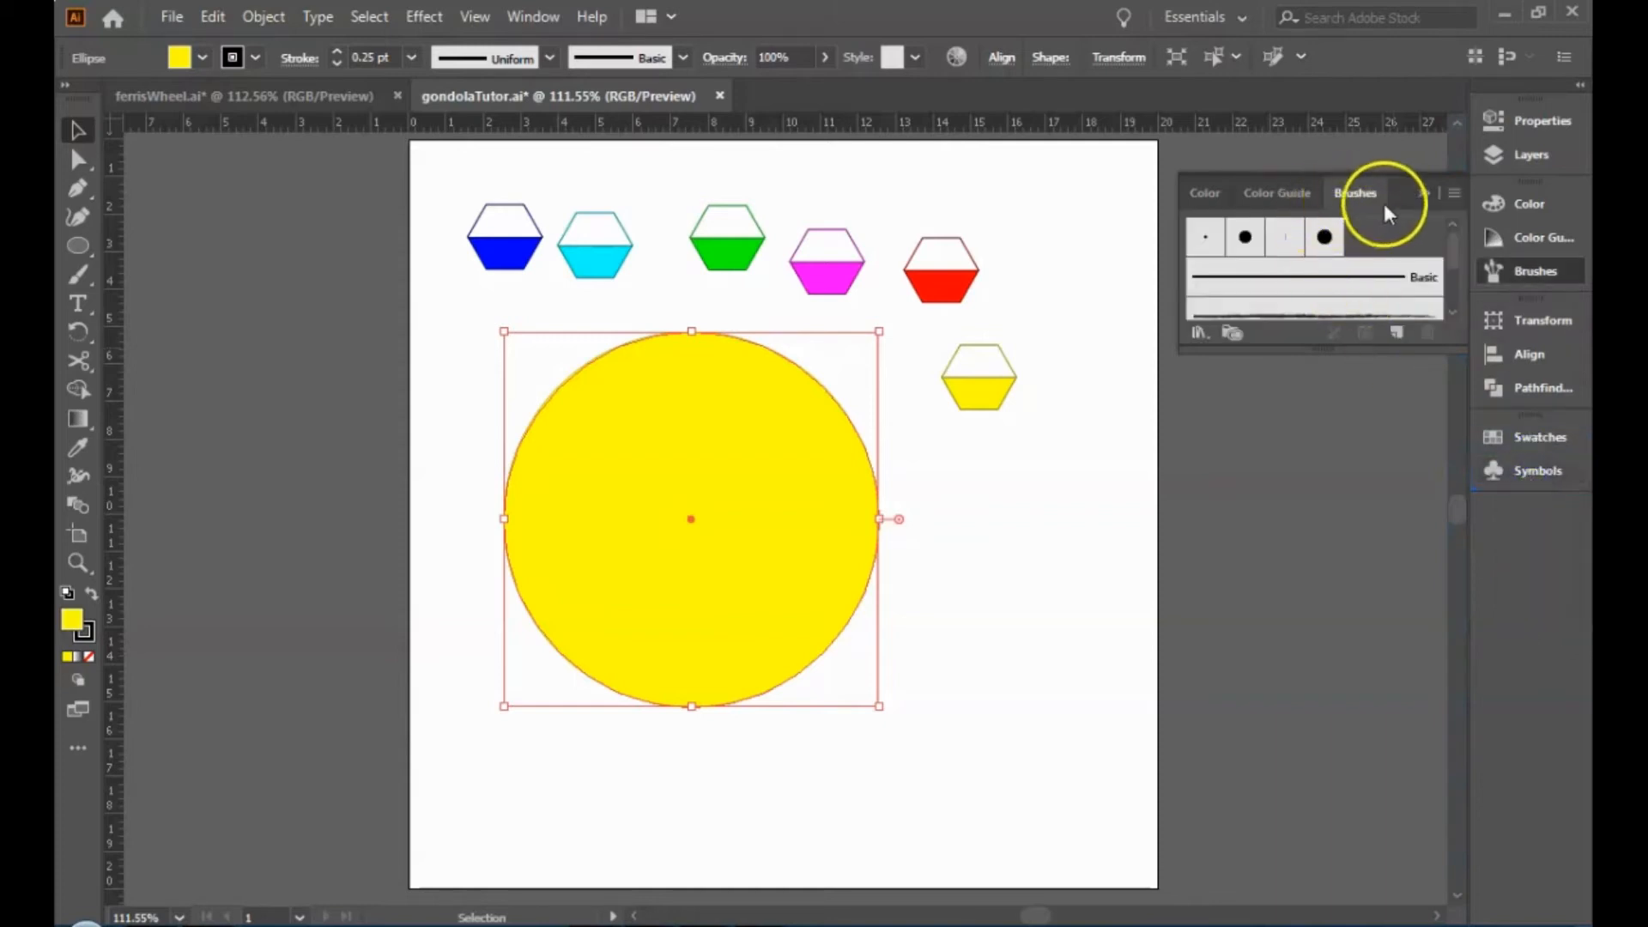
mouse_move(1360, 197)
mouse_down()
mouse_move(1491, 463)
mouse_move(1519, 486)
mouse_up()
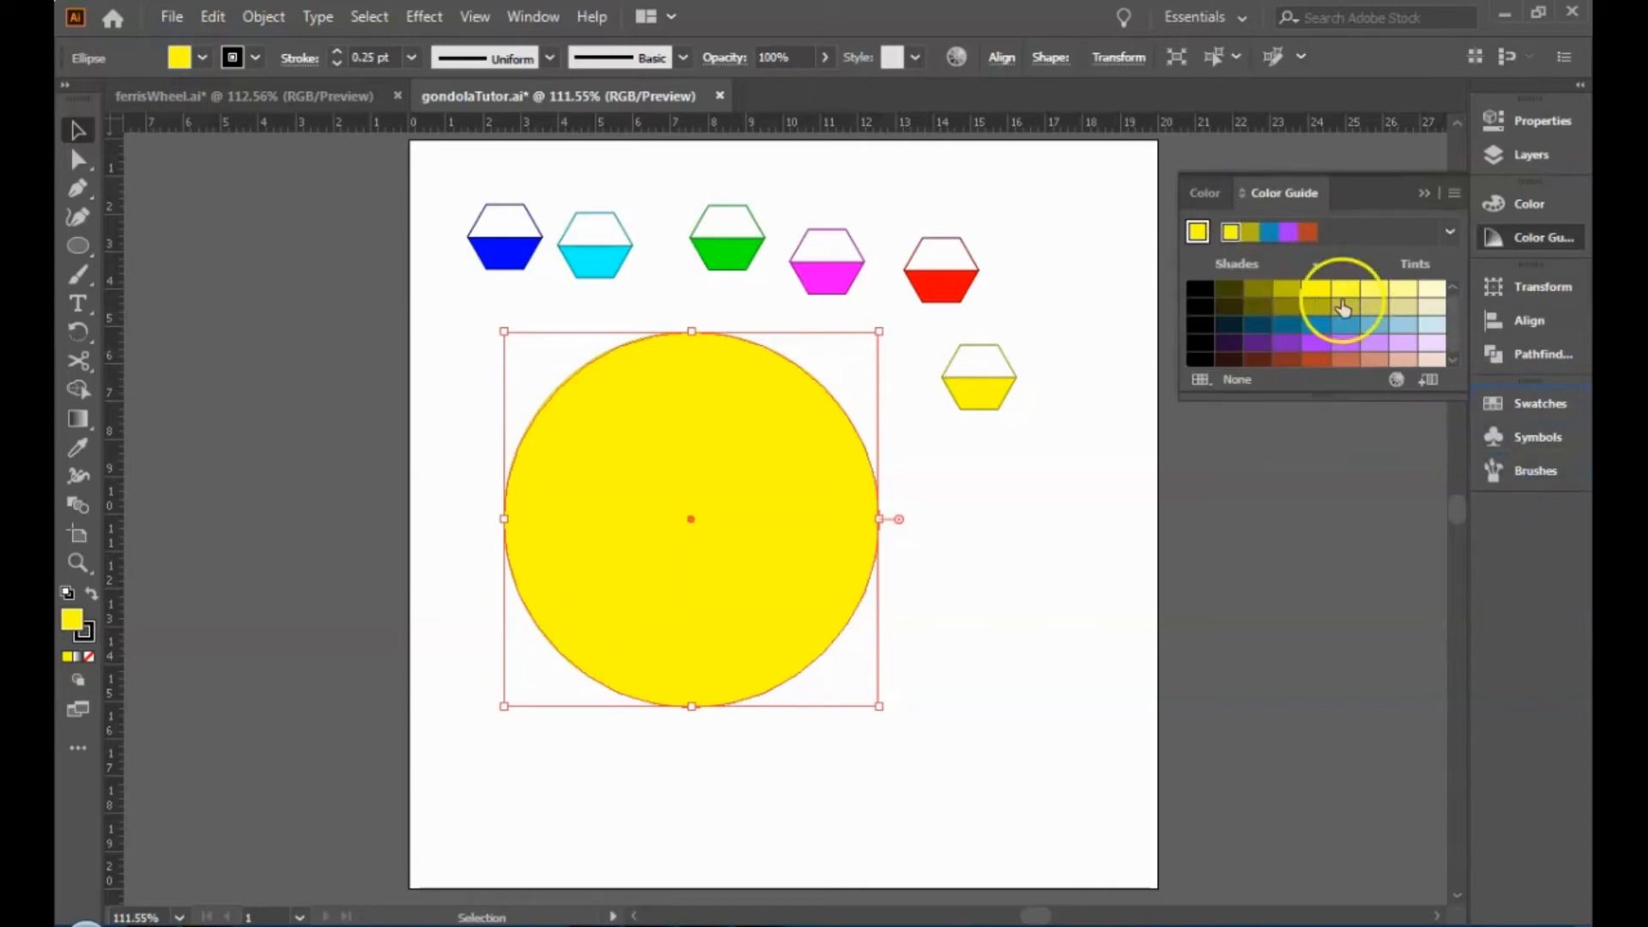
Fill the 10 cm circle with the grey C=17 M=8 Y=5 K=39 swatch from the Metal swatch library.
click(1534, 412)
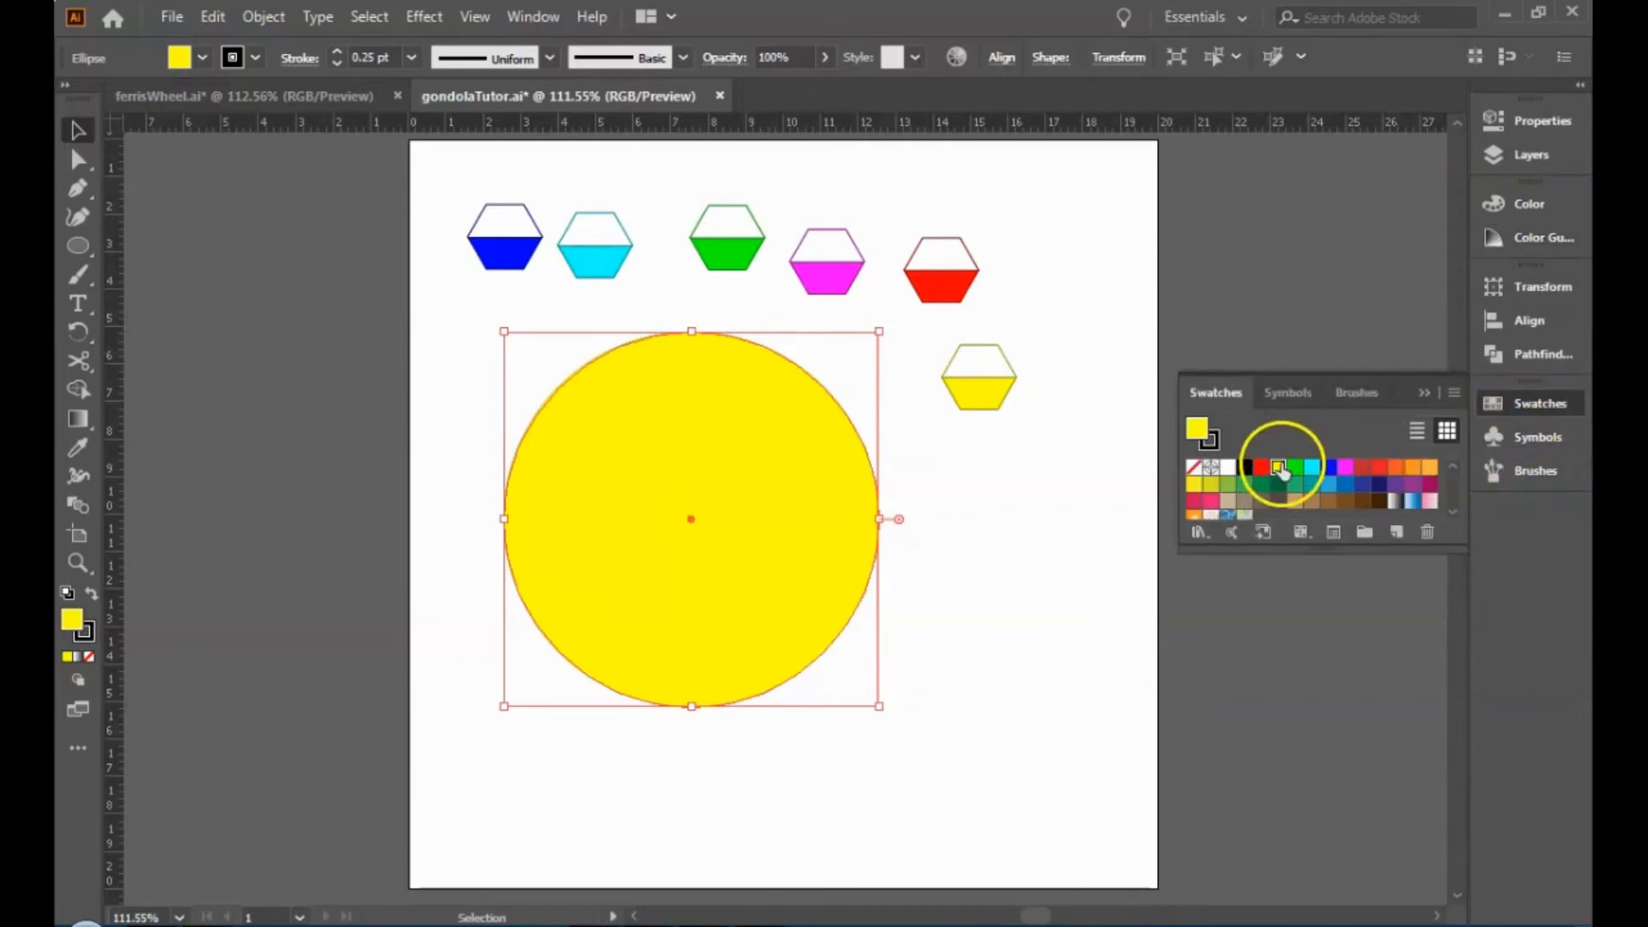
click(1199, 533)
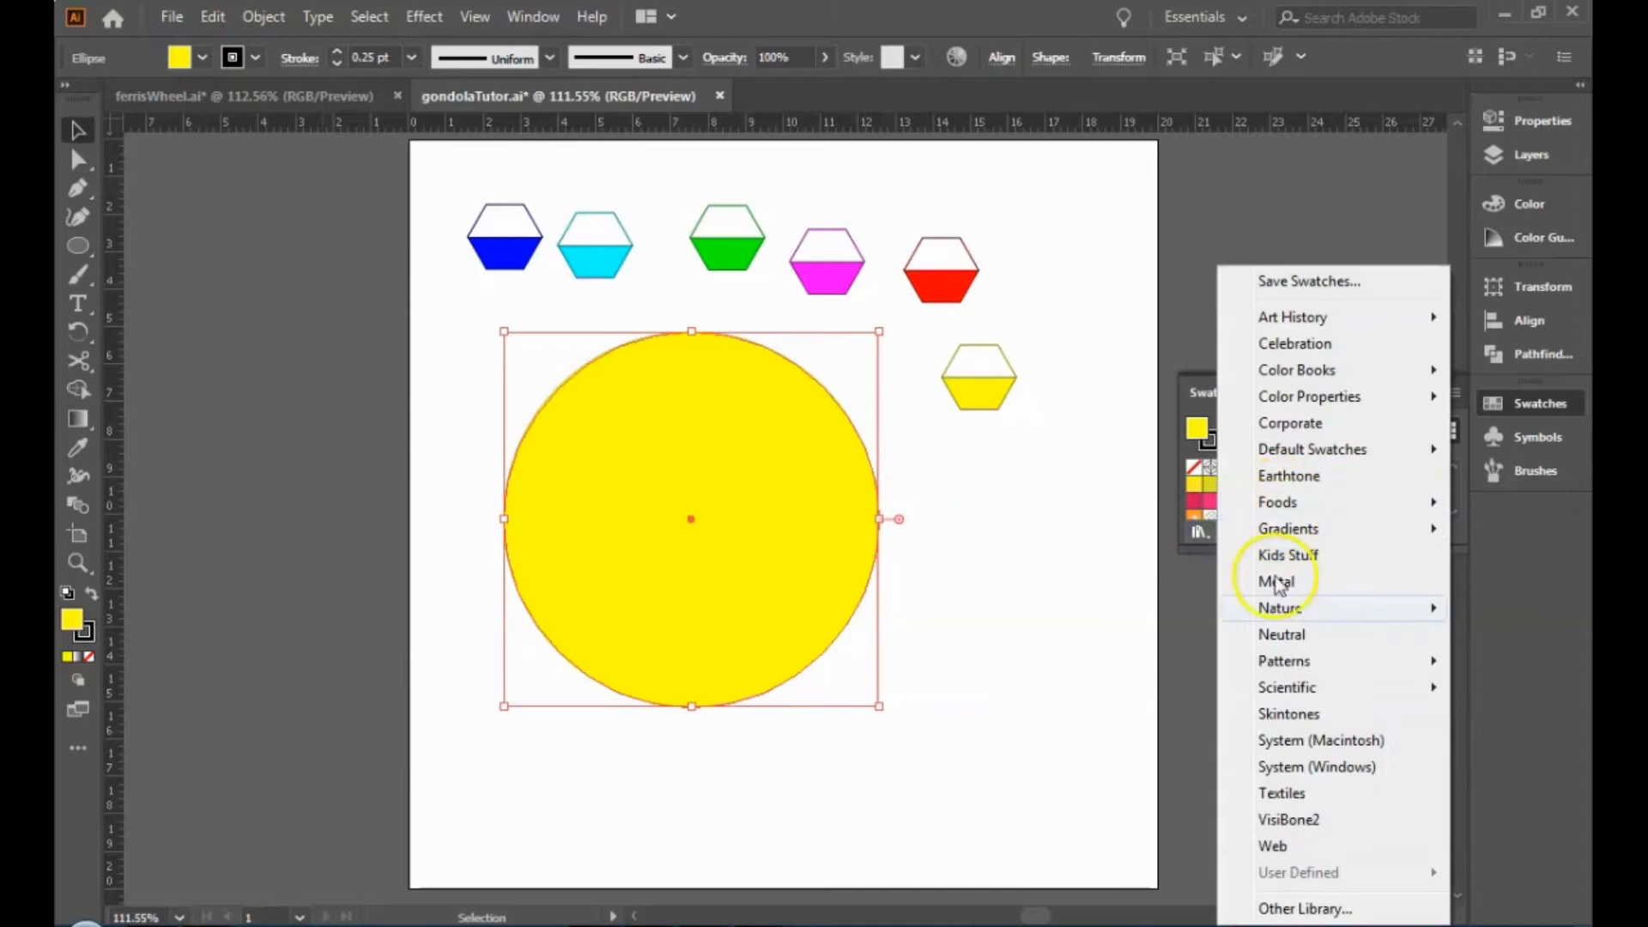
click(1277, 583)
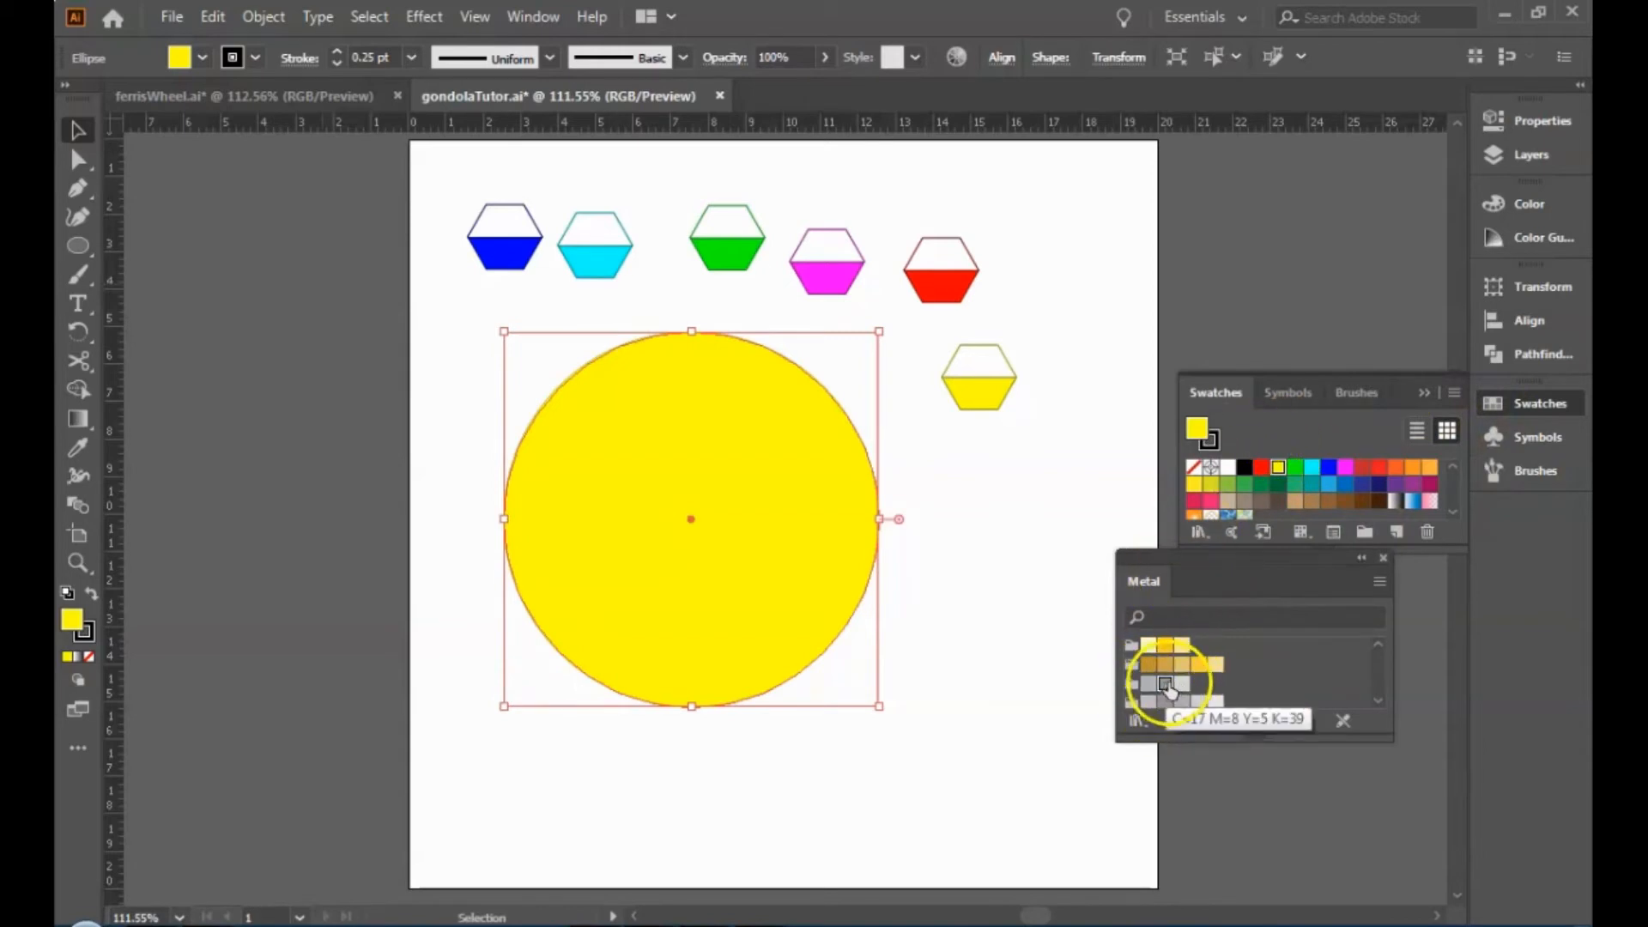
click(1524, 204)
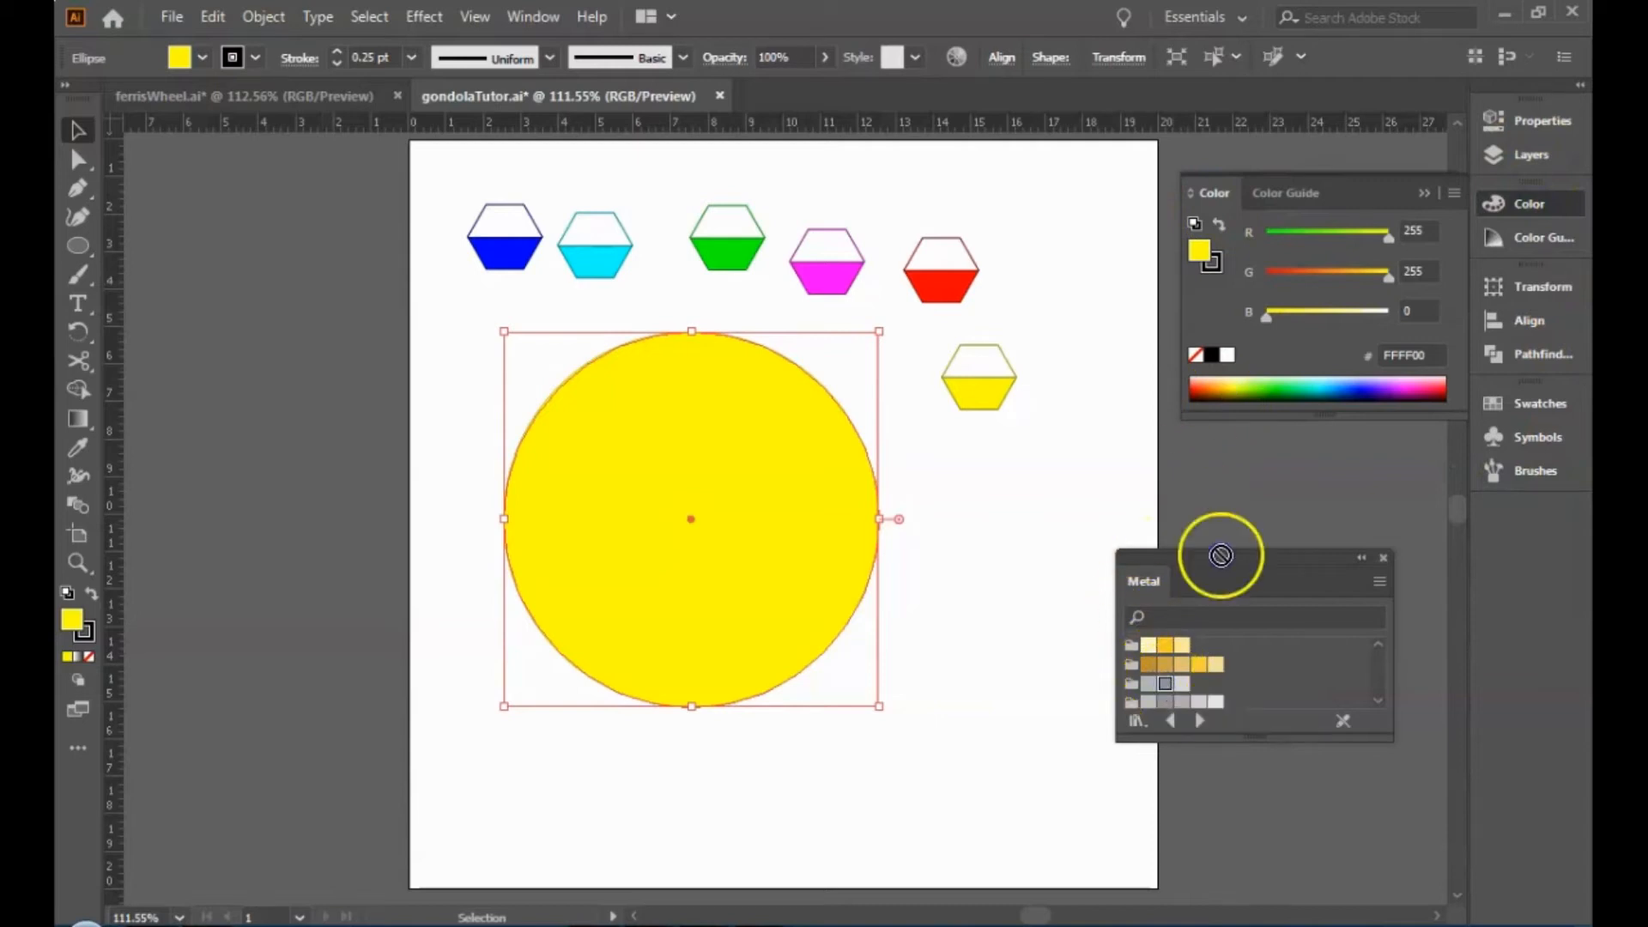
drag(1200, 252, 1205, 259)
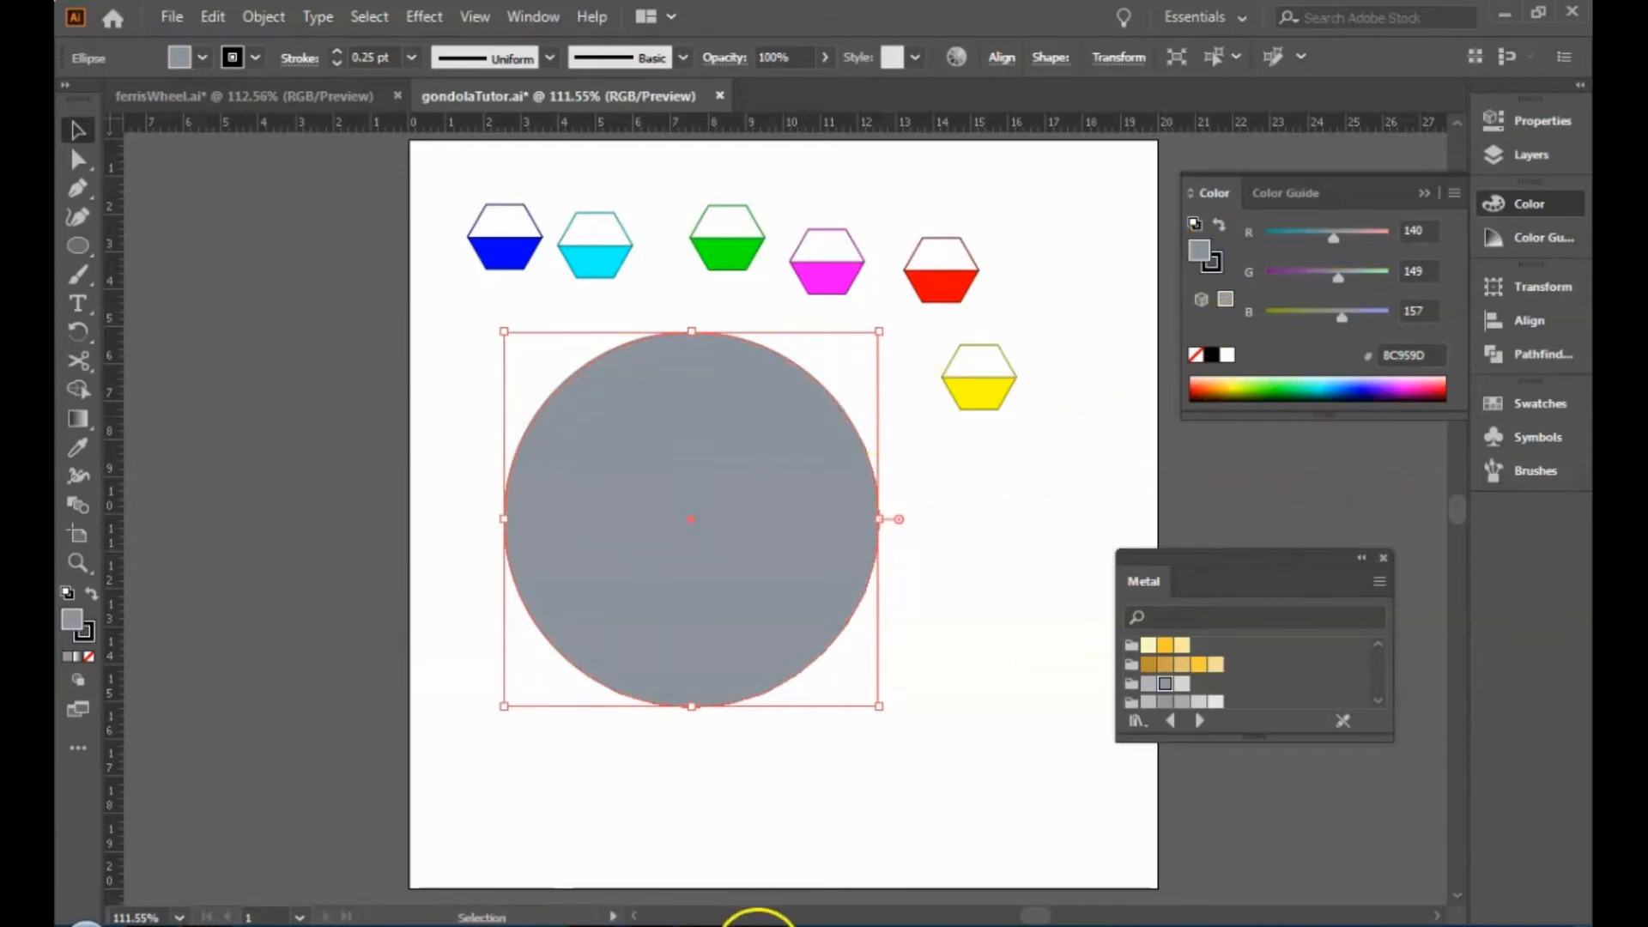
Set the grey circle's outline thickness to 1 pt.
click(752, 926)
click(752, 926)
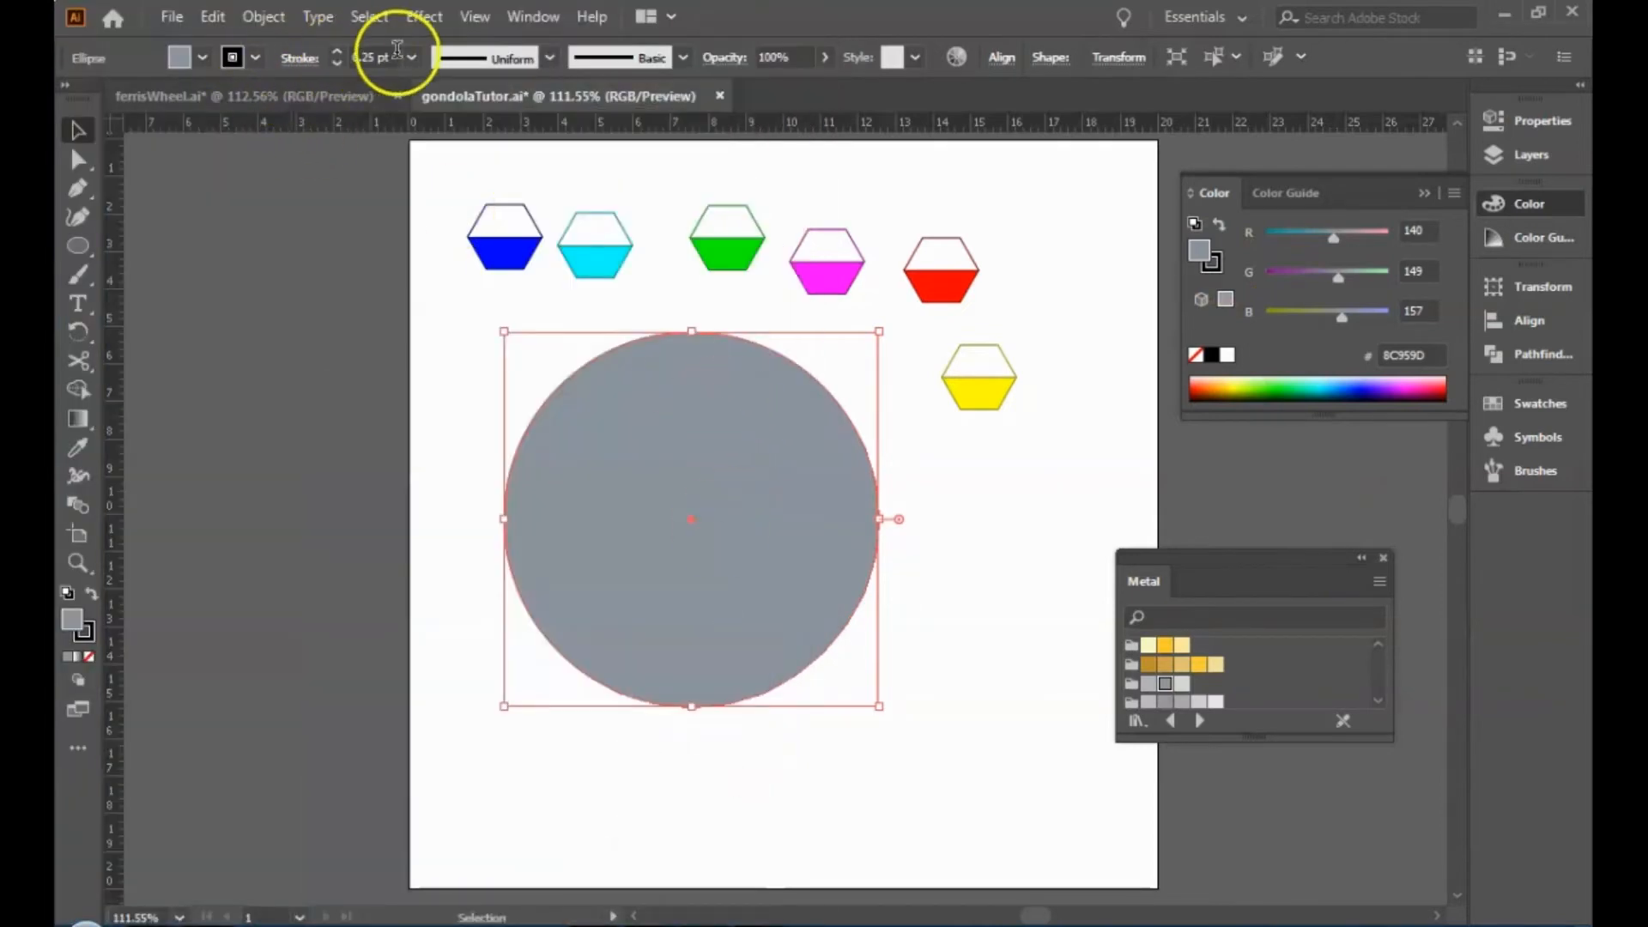
click(412, 57)
click(447, 156)
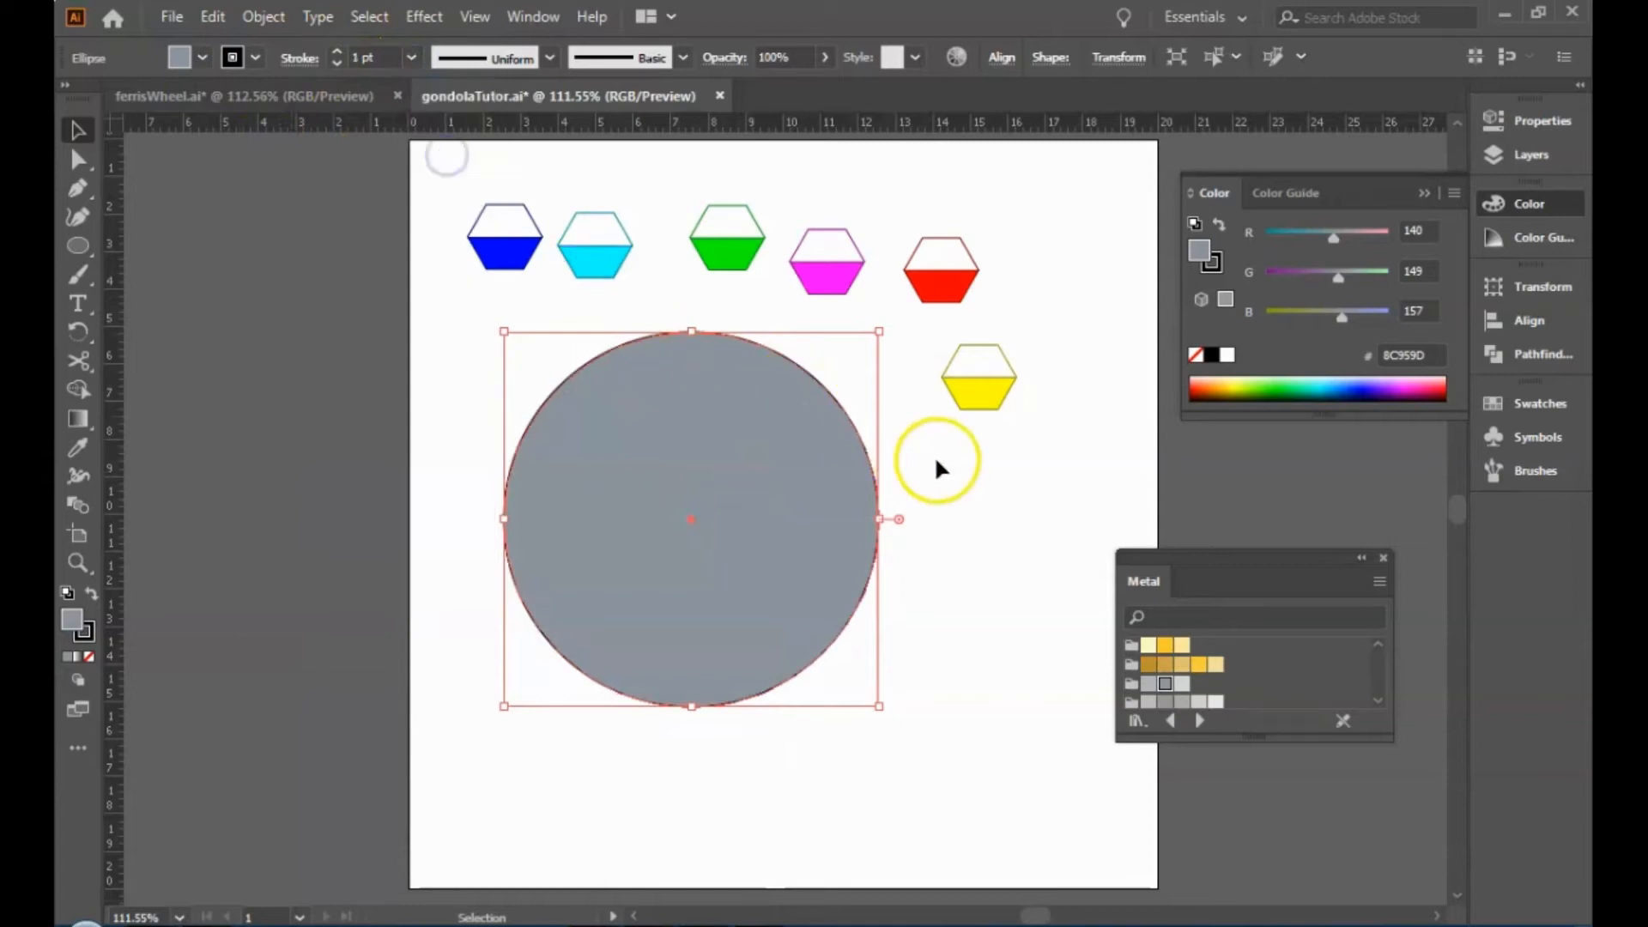
click(987, 472)
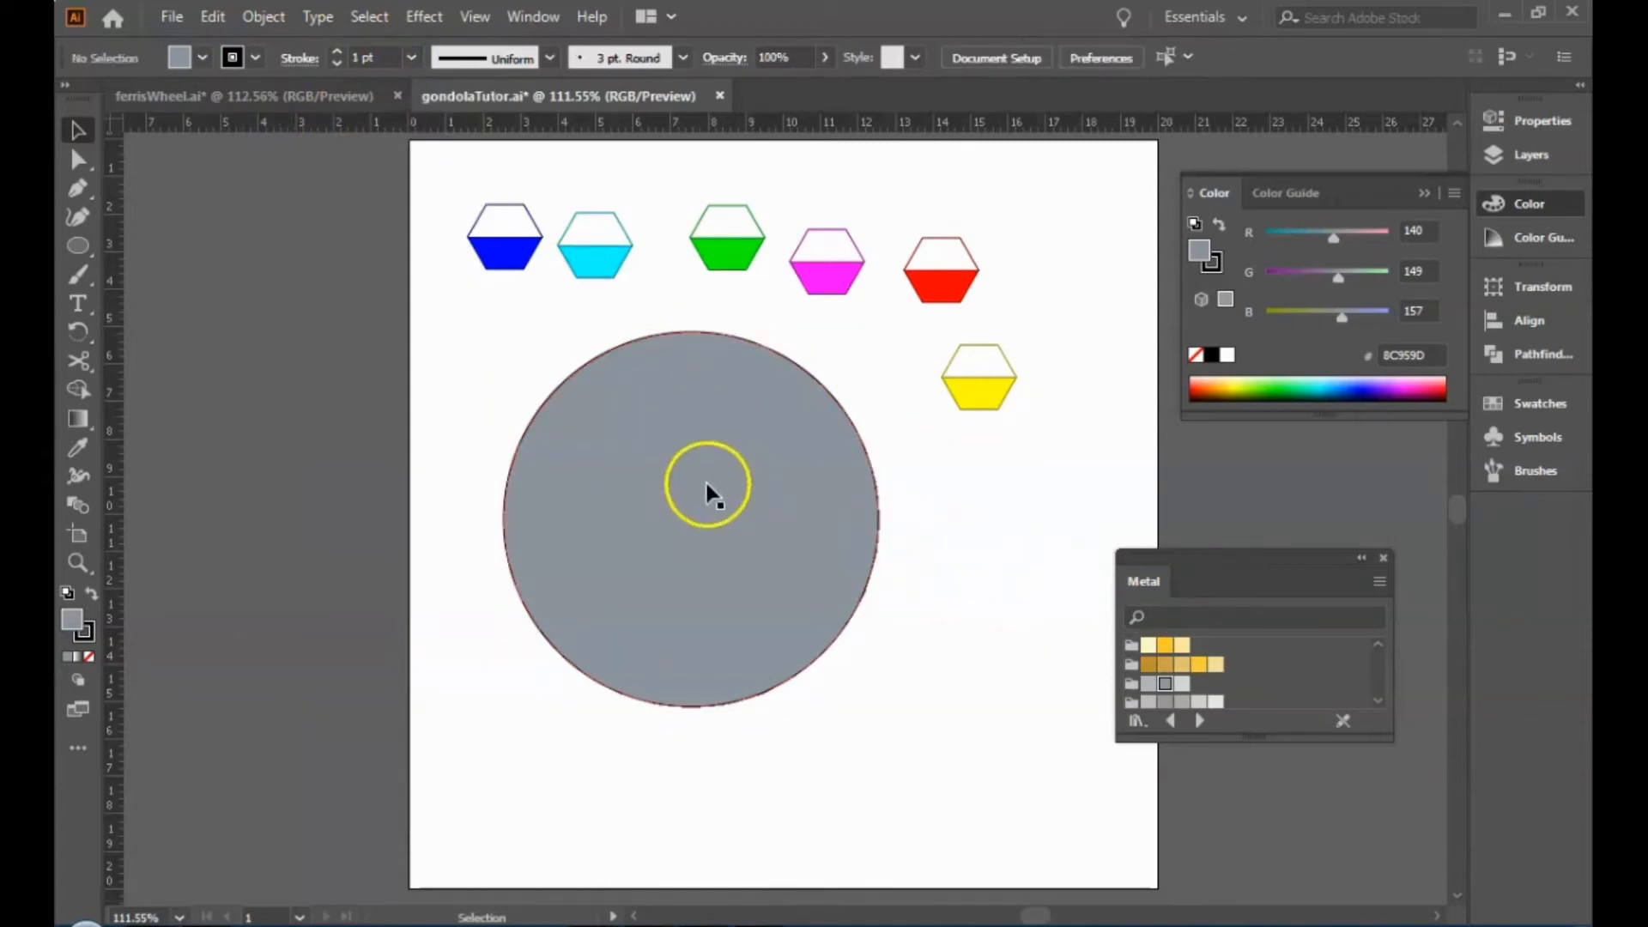
Duplicate the grey circle diagonally below the original and fill the copy with red E70006.
click(704, 483)
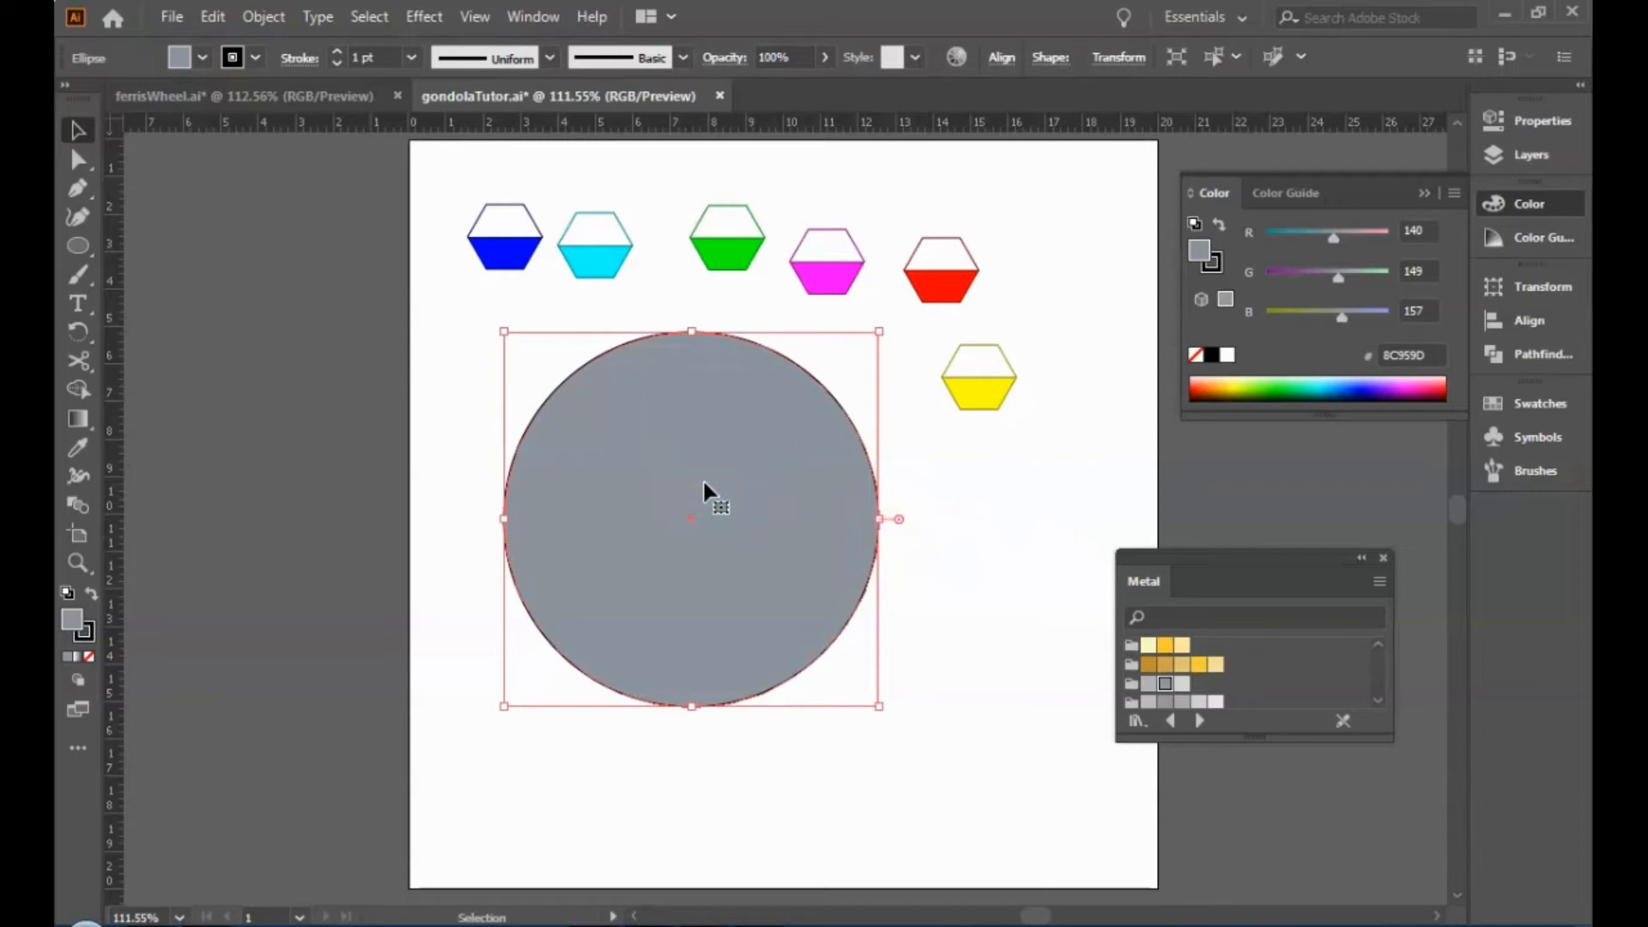
drag(704, 483, 865, 610)
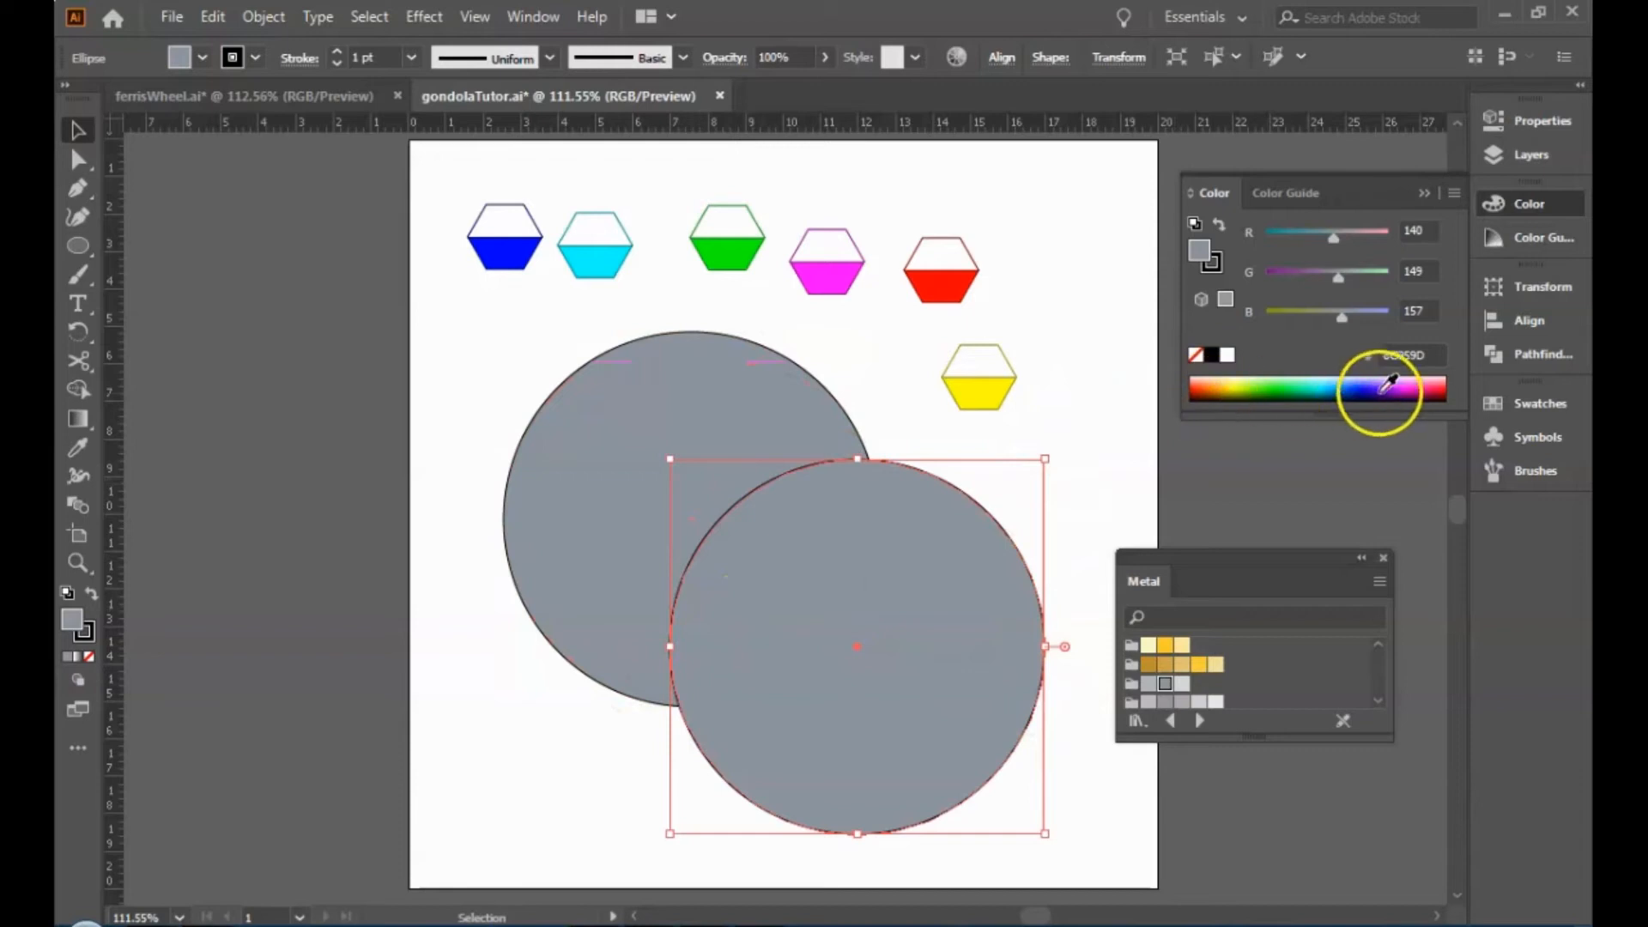
click(1443, 388)
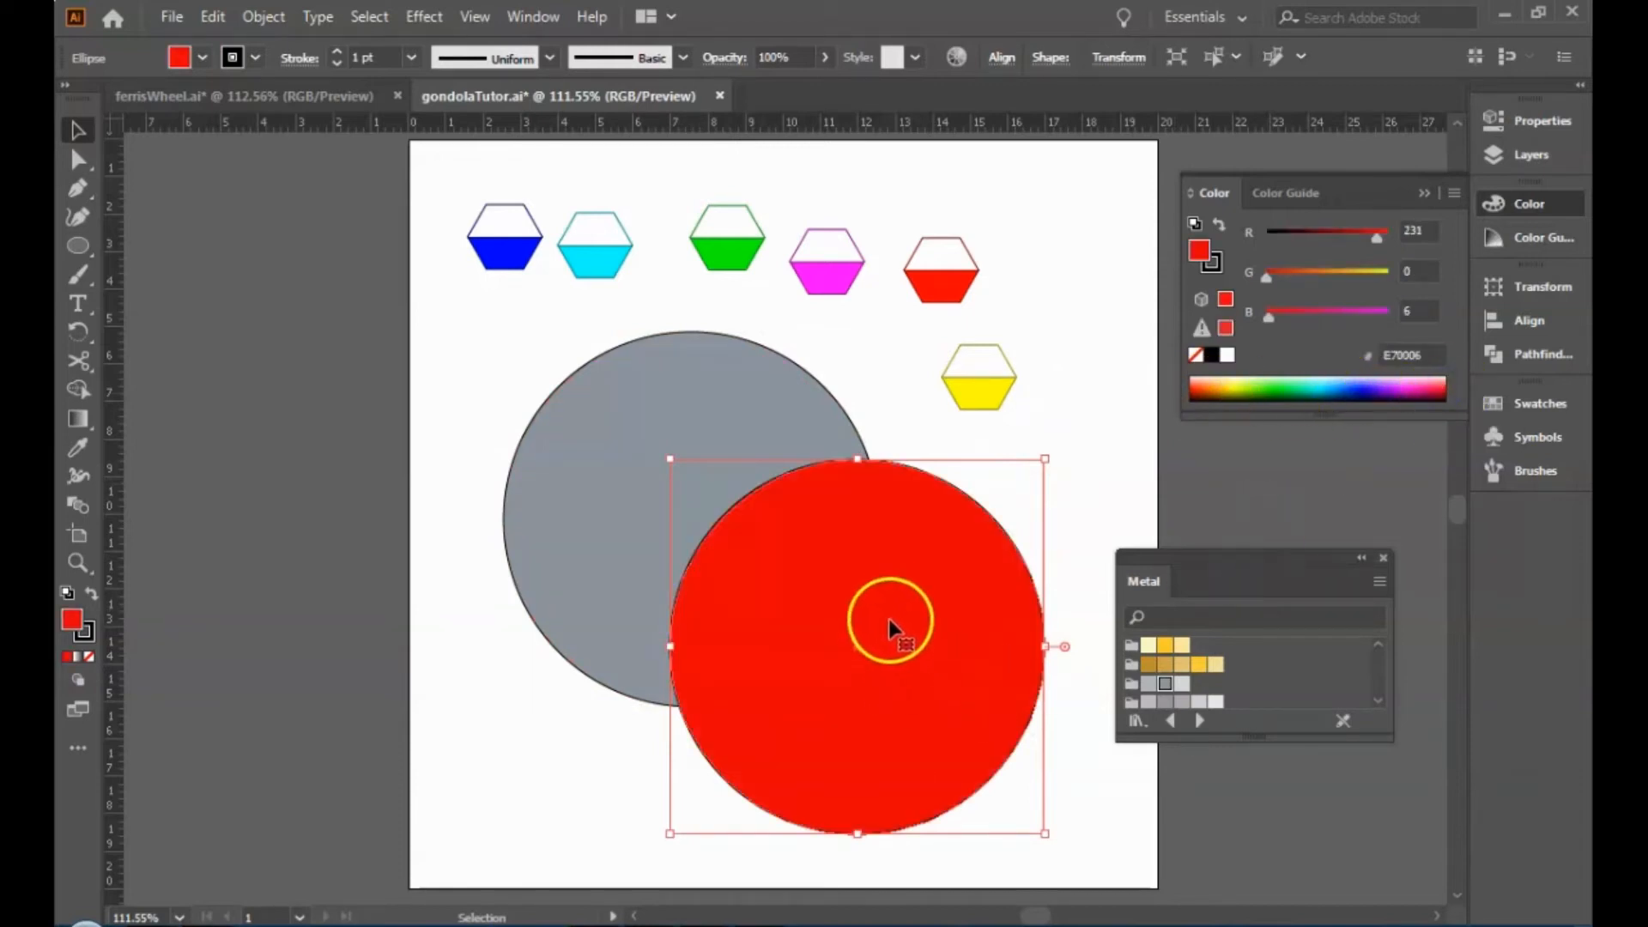
Resize the red circle to 9.5 cm with locked proportions and centre it on the grey circle.
click(1533, 124)
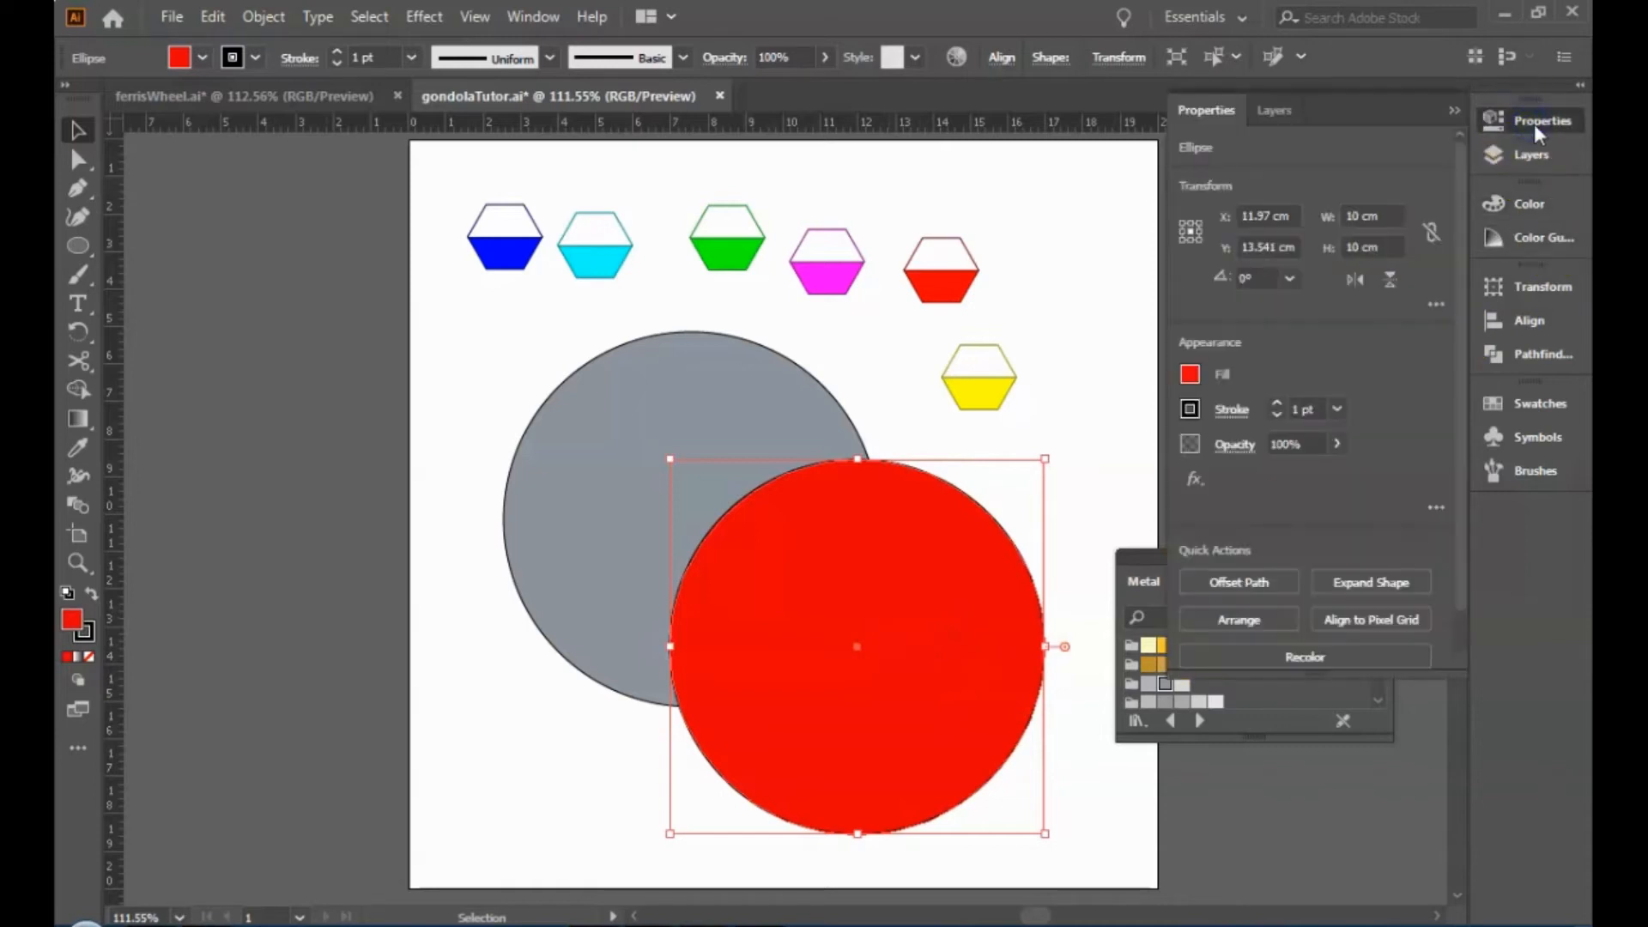
click(1432, 233)
click(1355, 214)
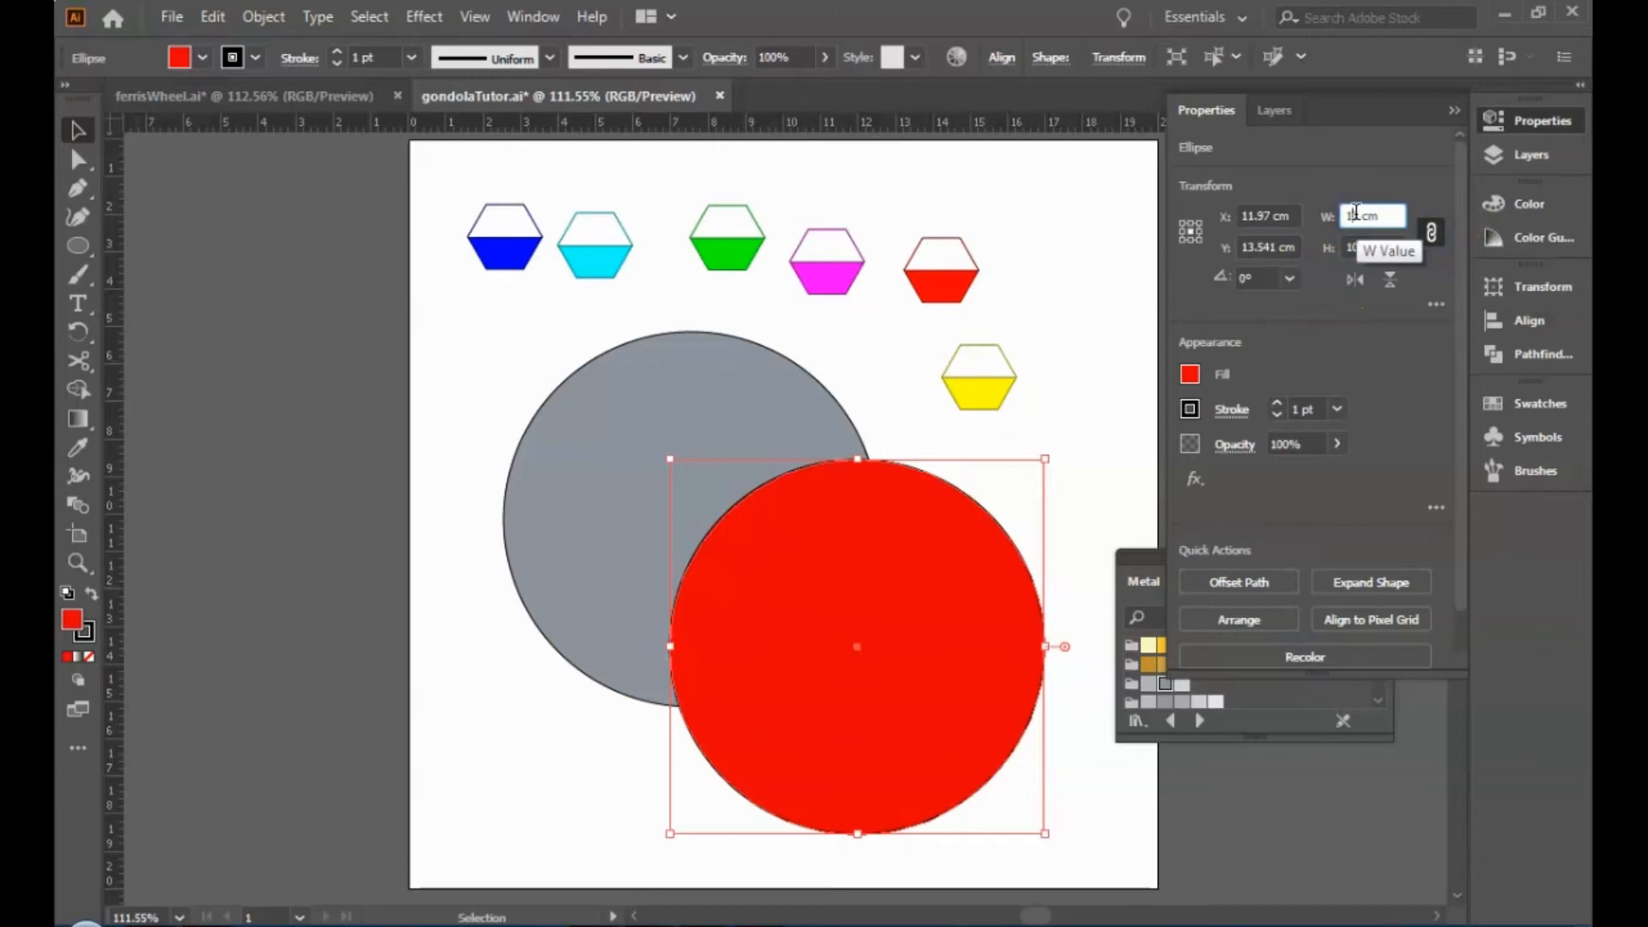
text(9.5)
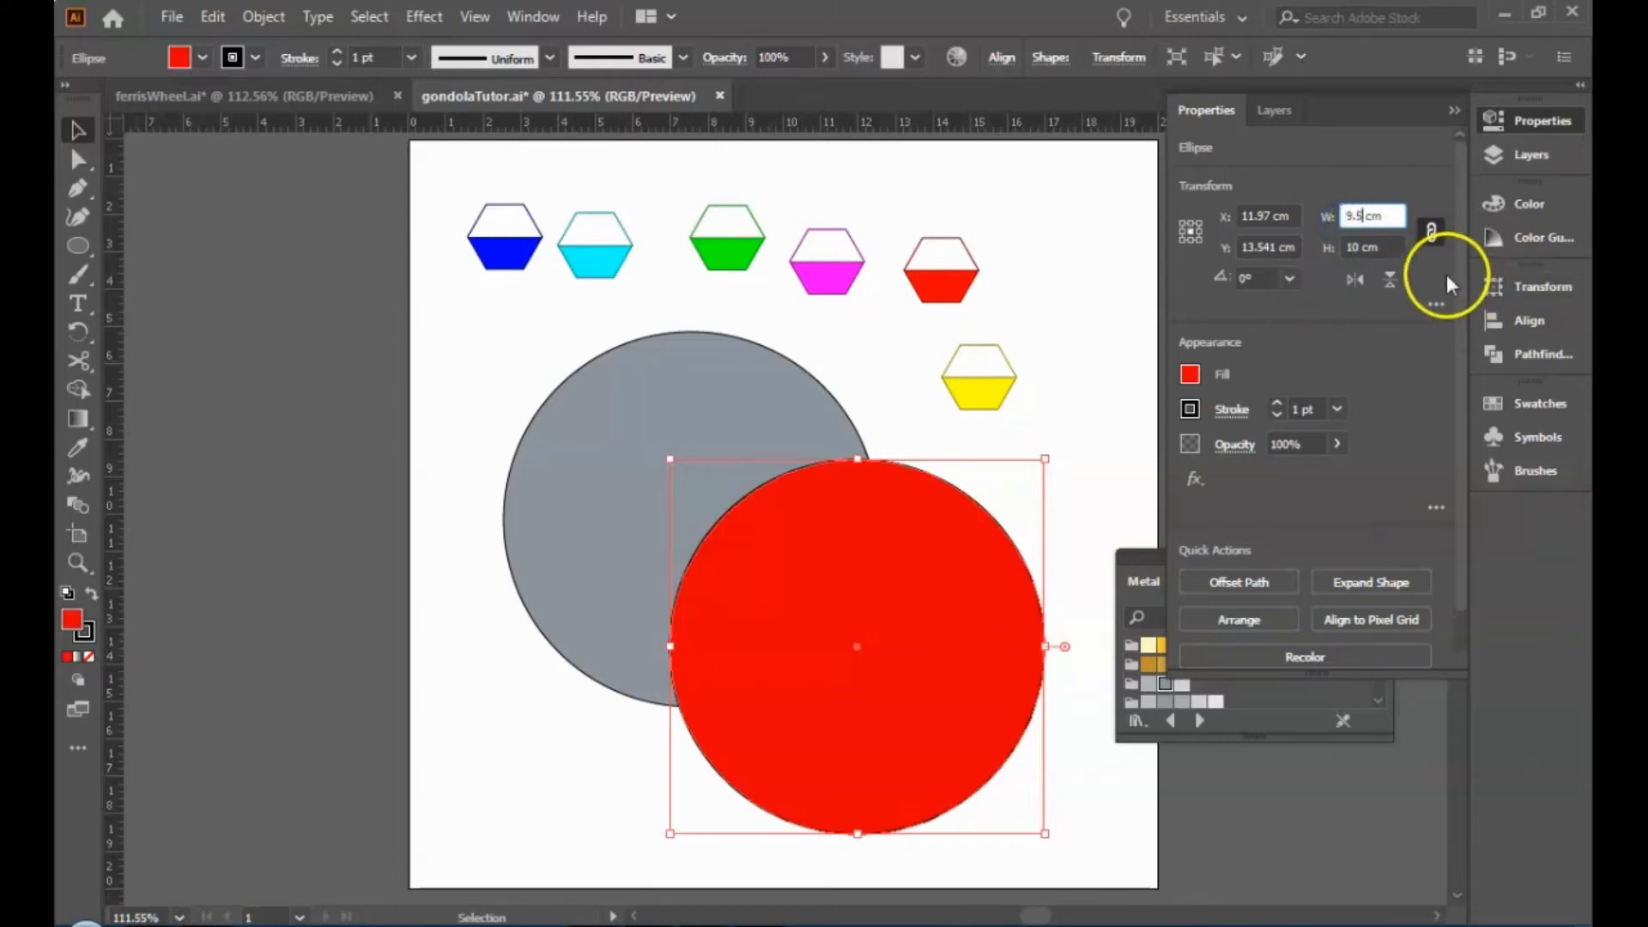
click(1445, 277)
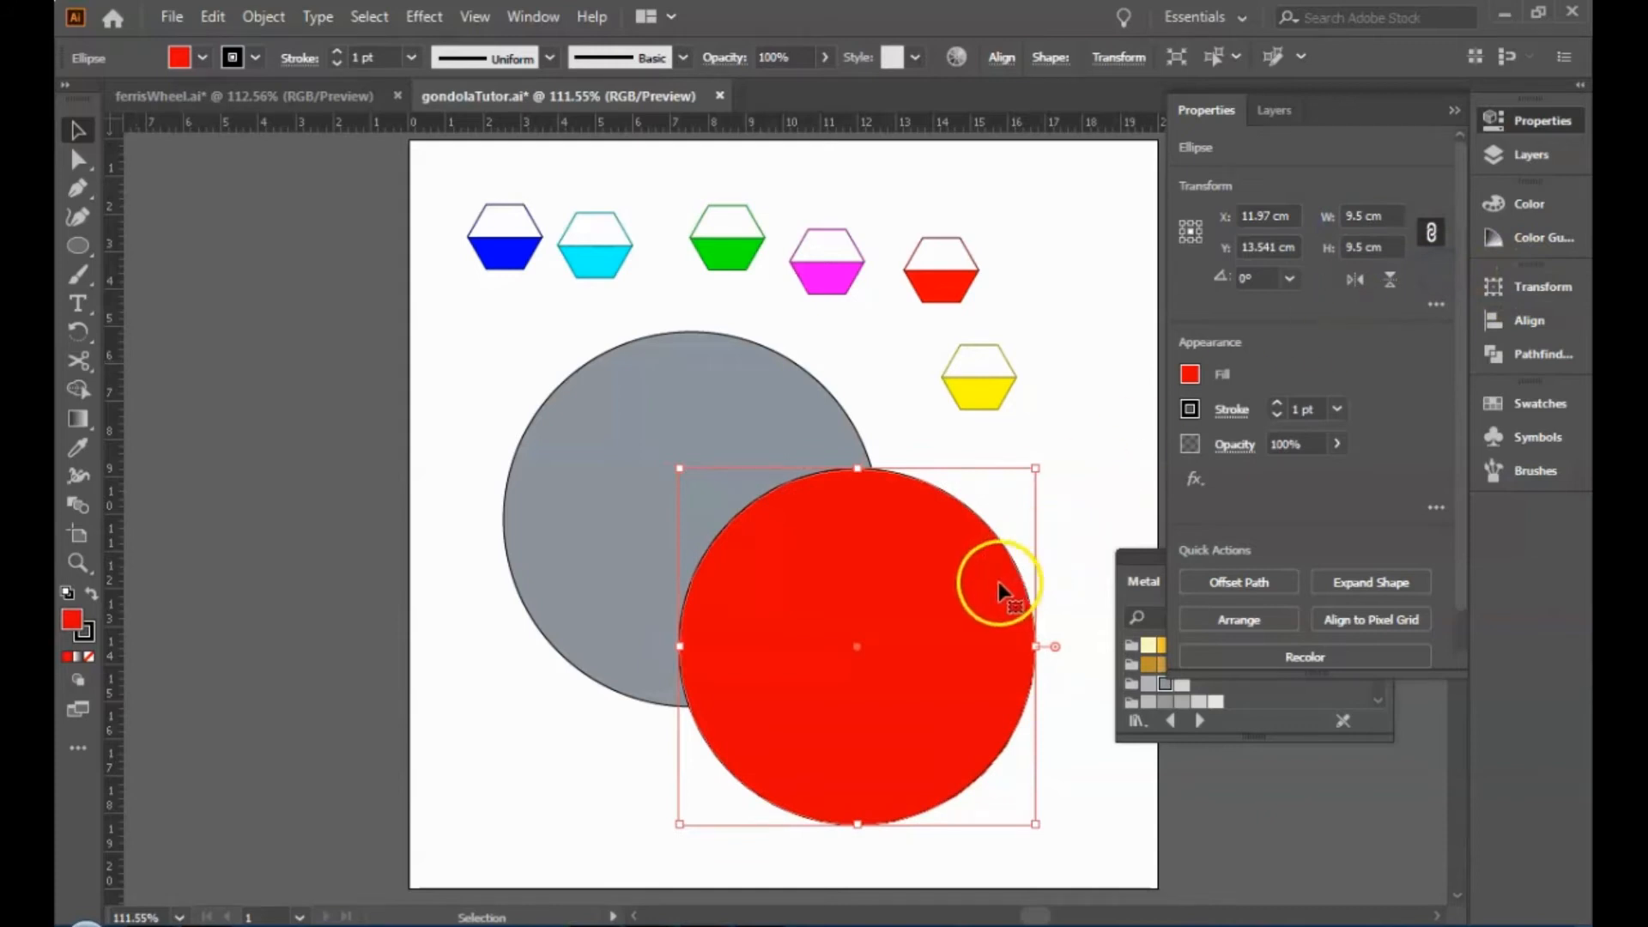
drag(908, 687, 749, 563)
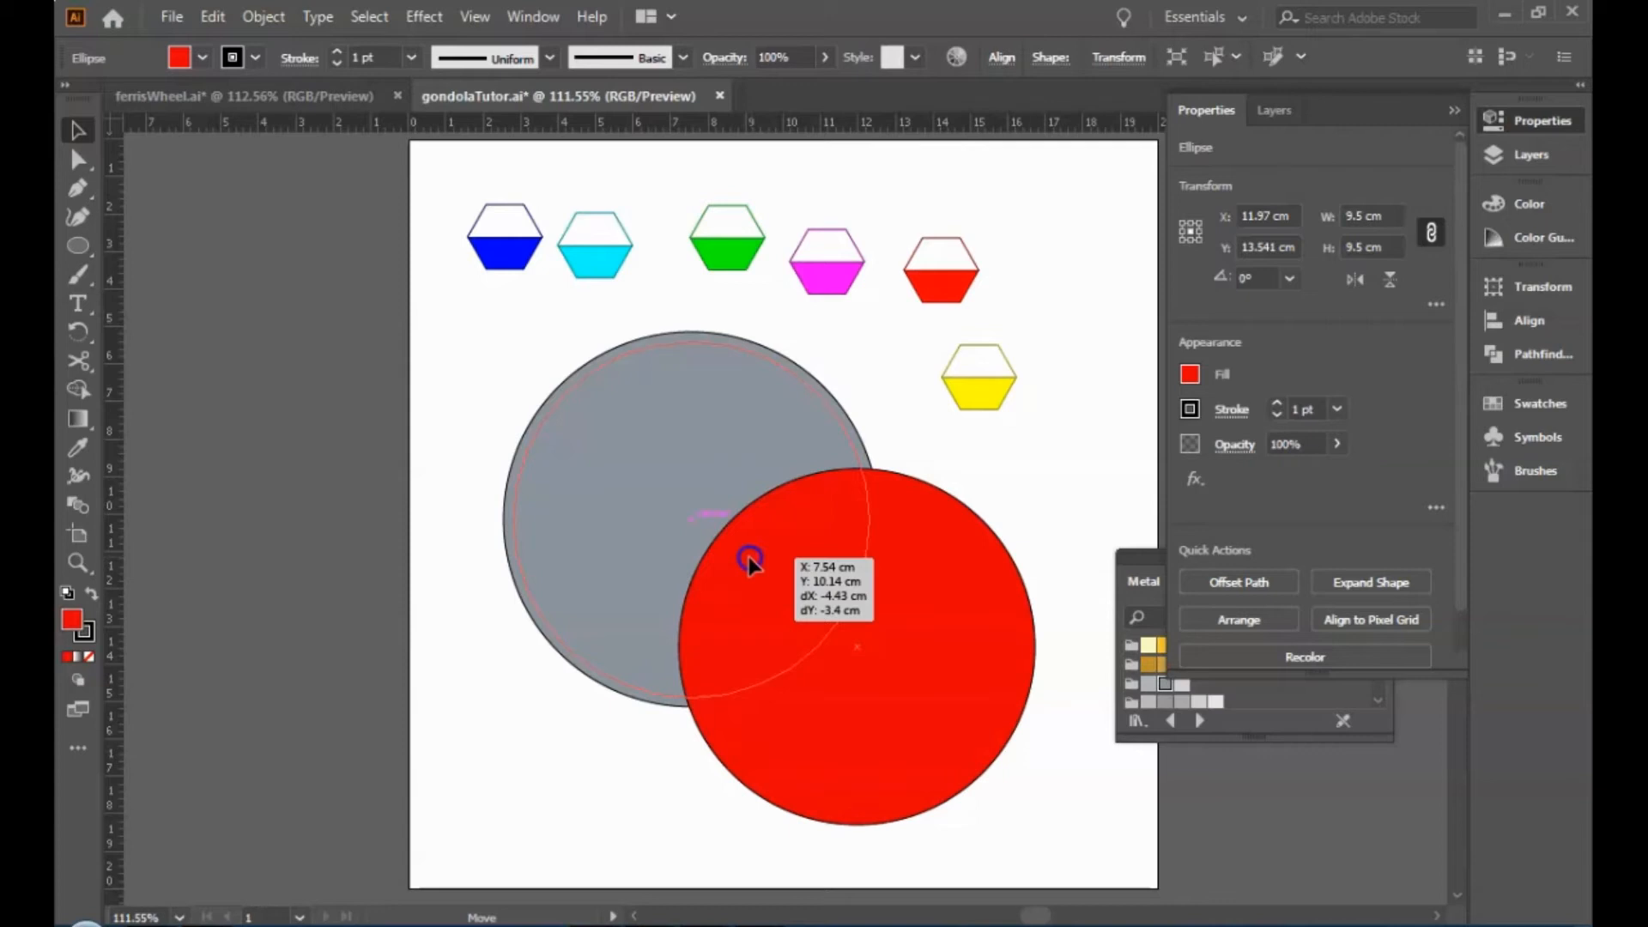
drag(749, 562, 749, 562)
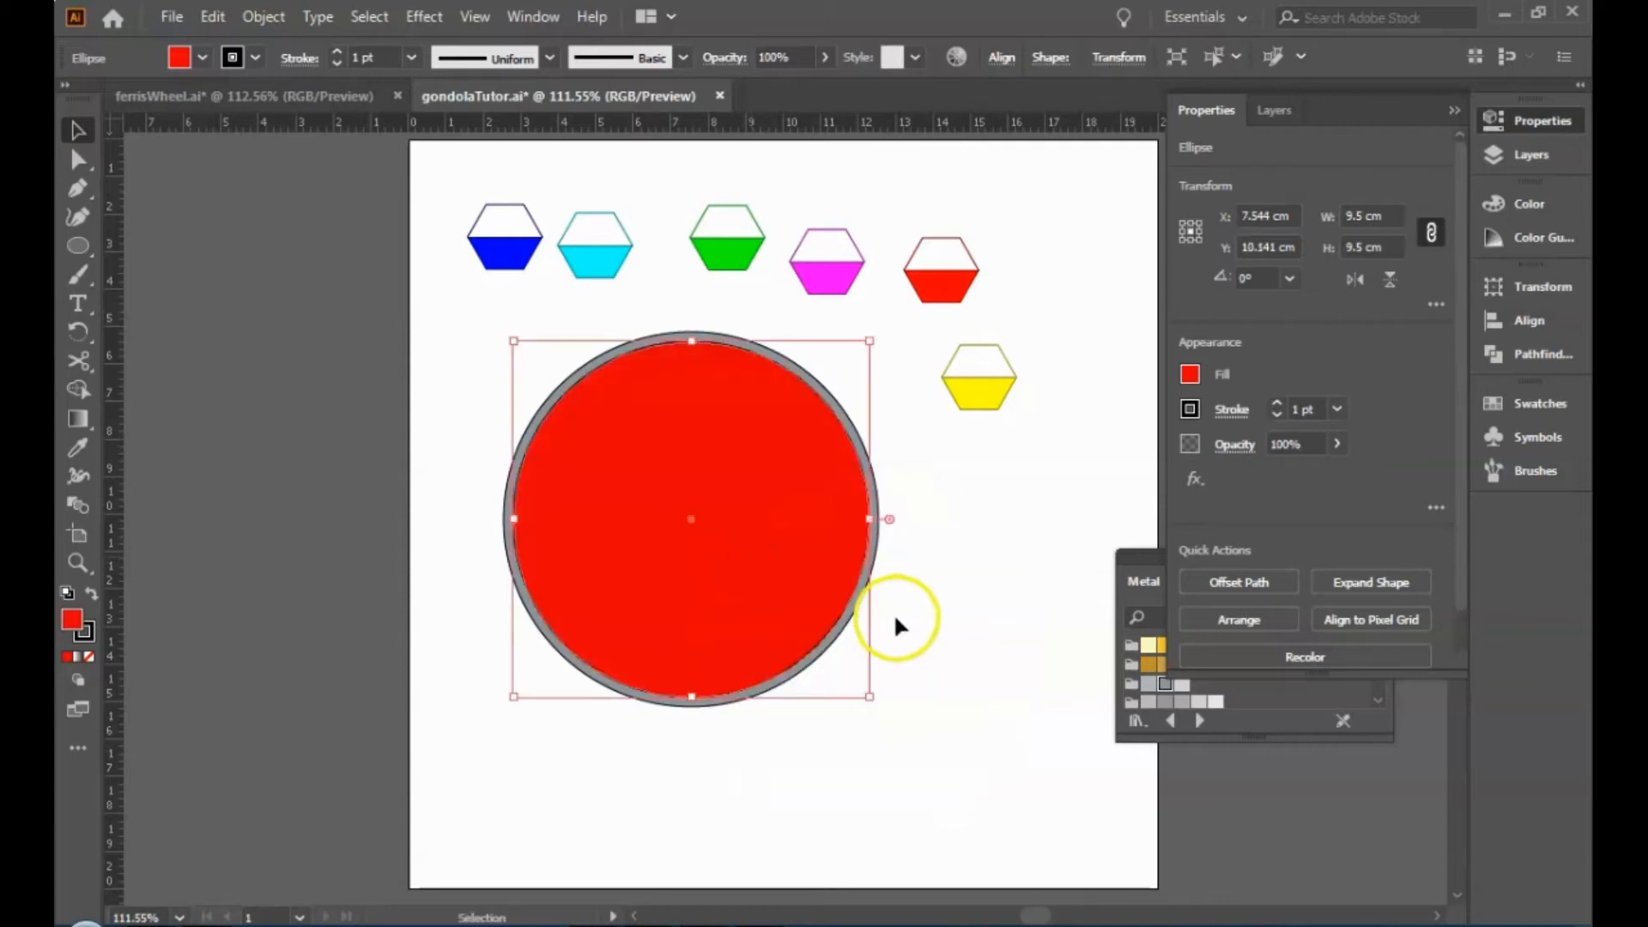
Subtract the 9.5 cm red circle from the 10 cm grey circle with Minus Front to form a grey ring.
click(956, 621)
drag(467, 322, 894, 736)
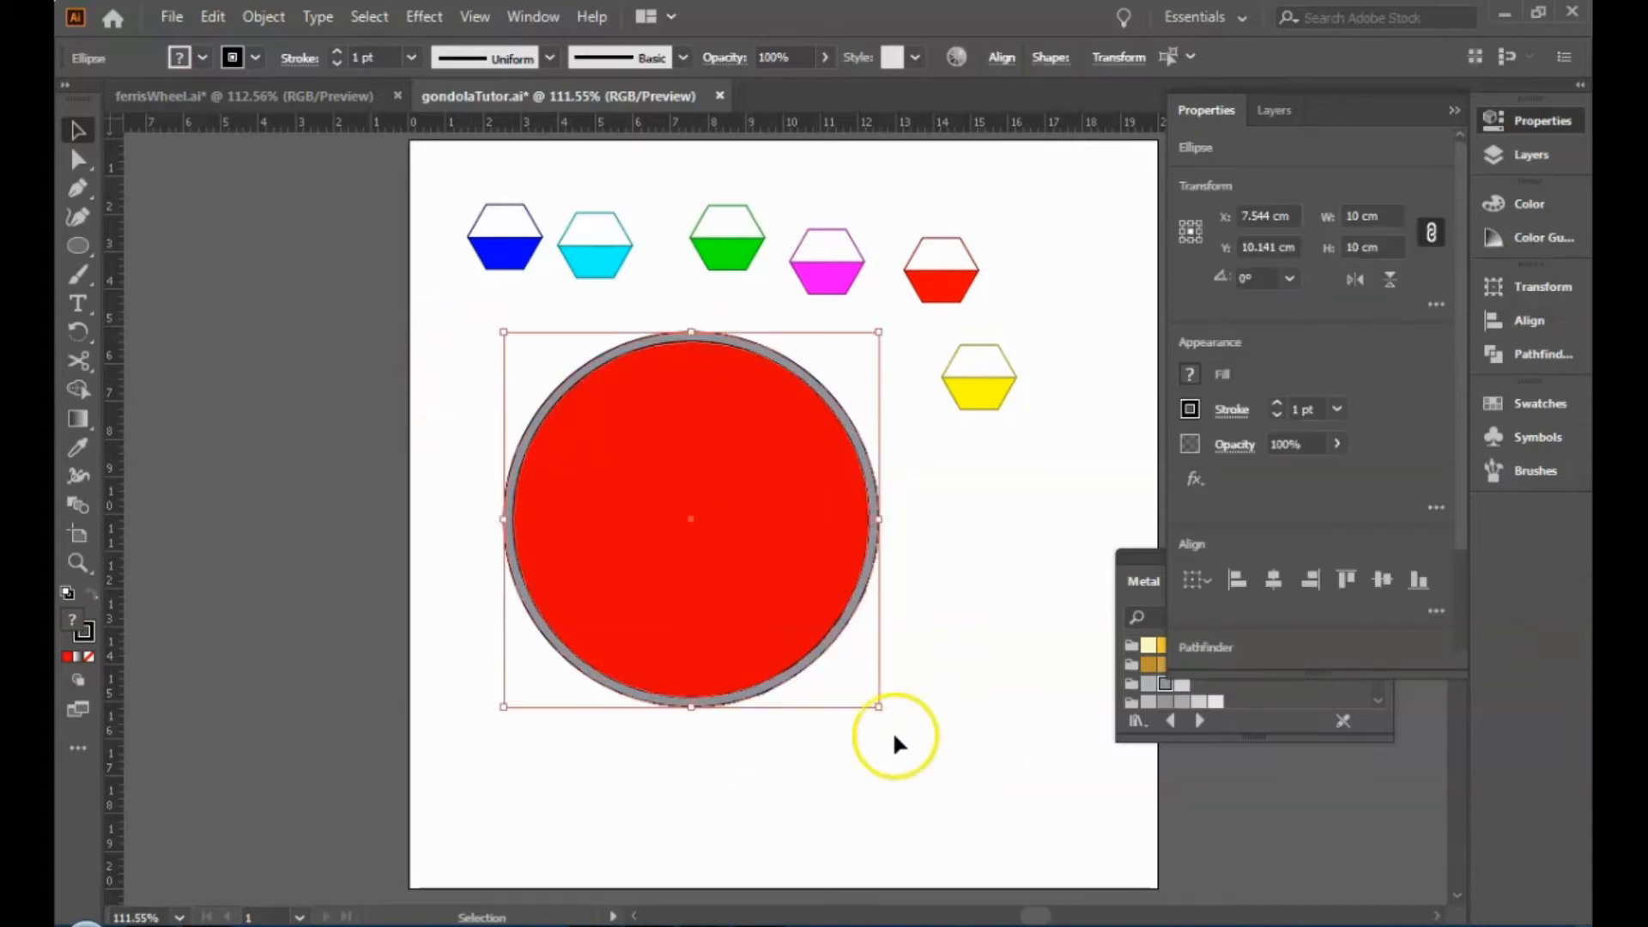
click(1535, 350)
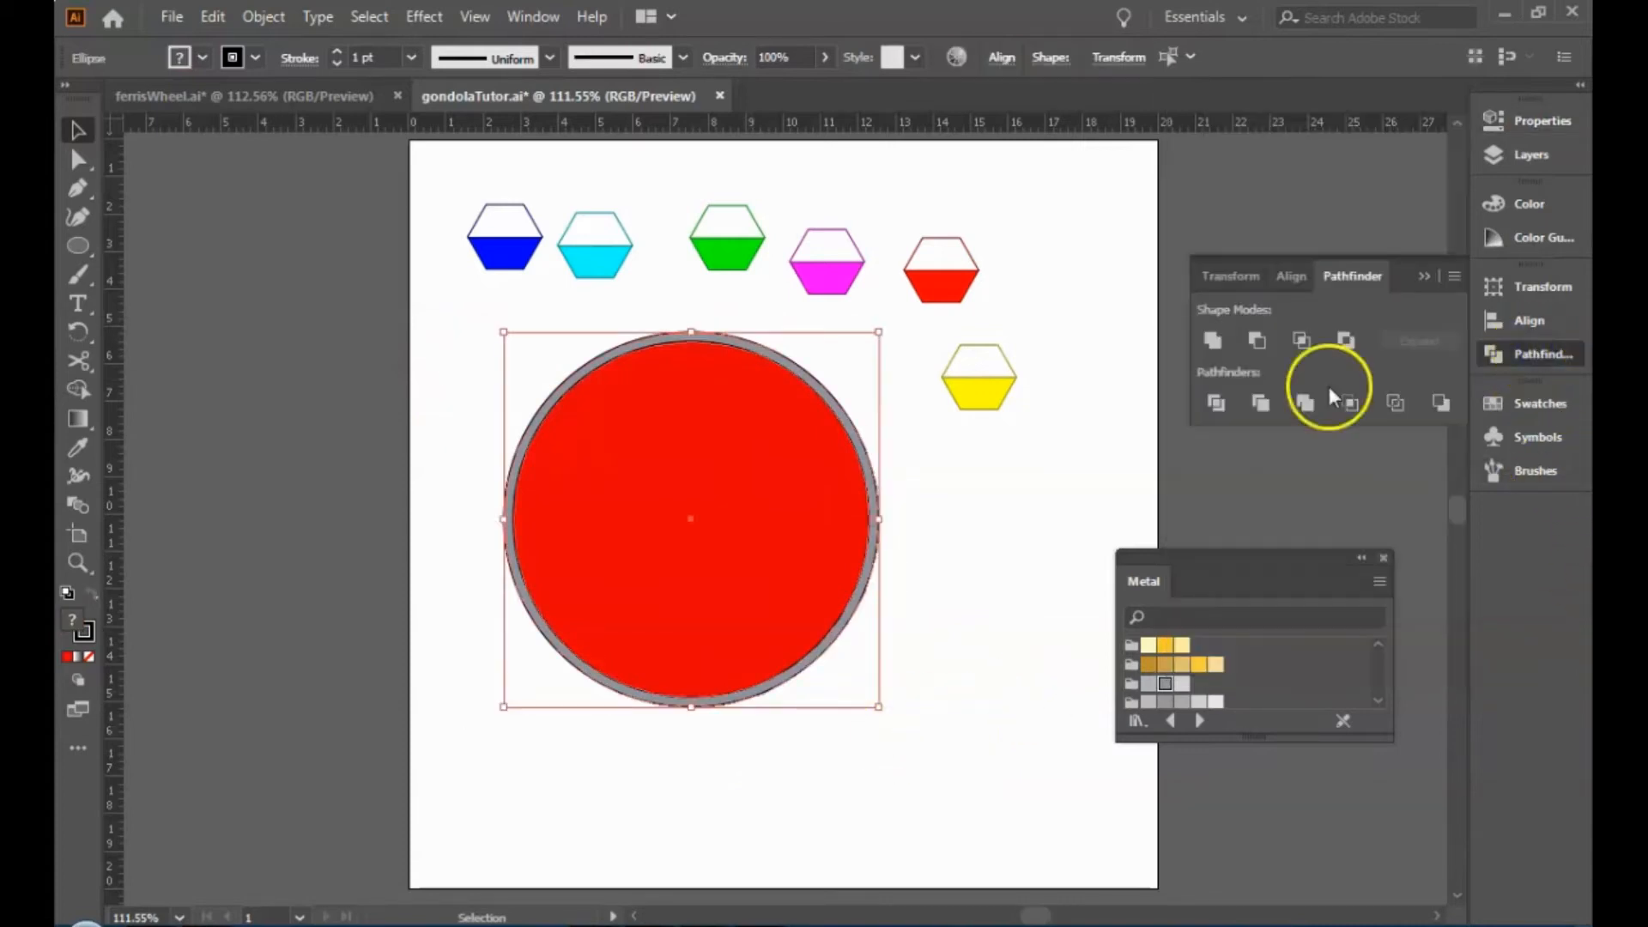
click(1254, 341)
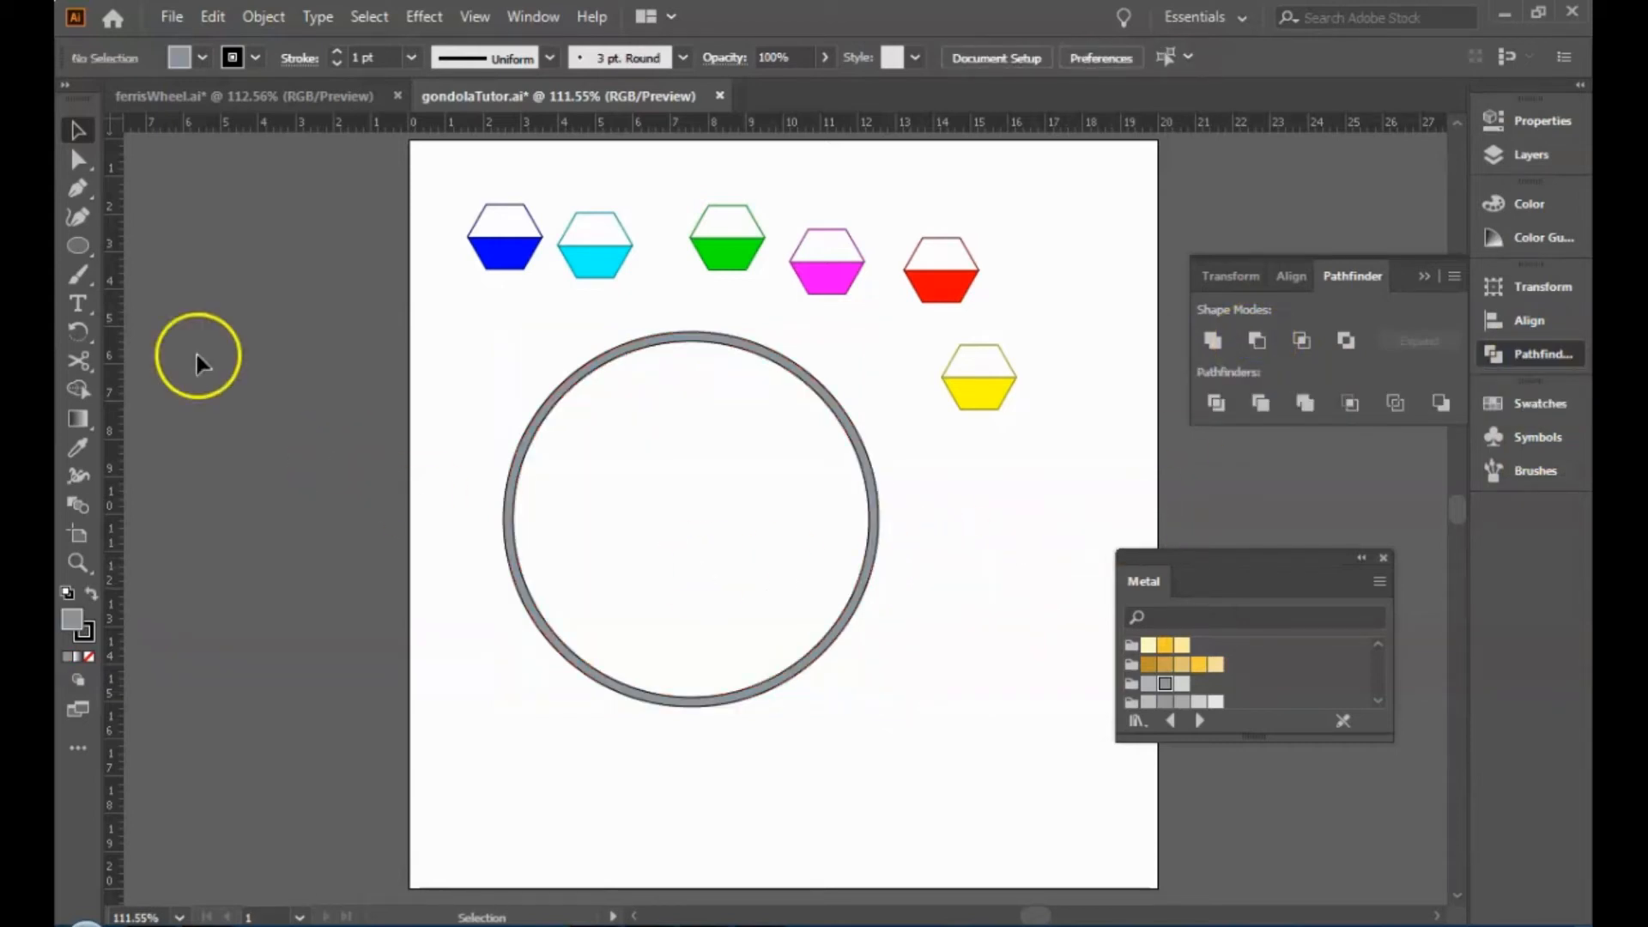
Check the hub size in the reference drawings, draw a 2 cm grey hub circle in gondolaTutor.ai and place it below the ring.
click(297, 99)
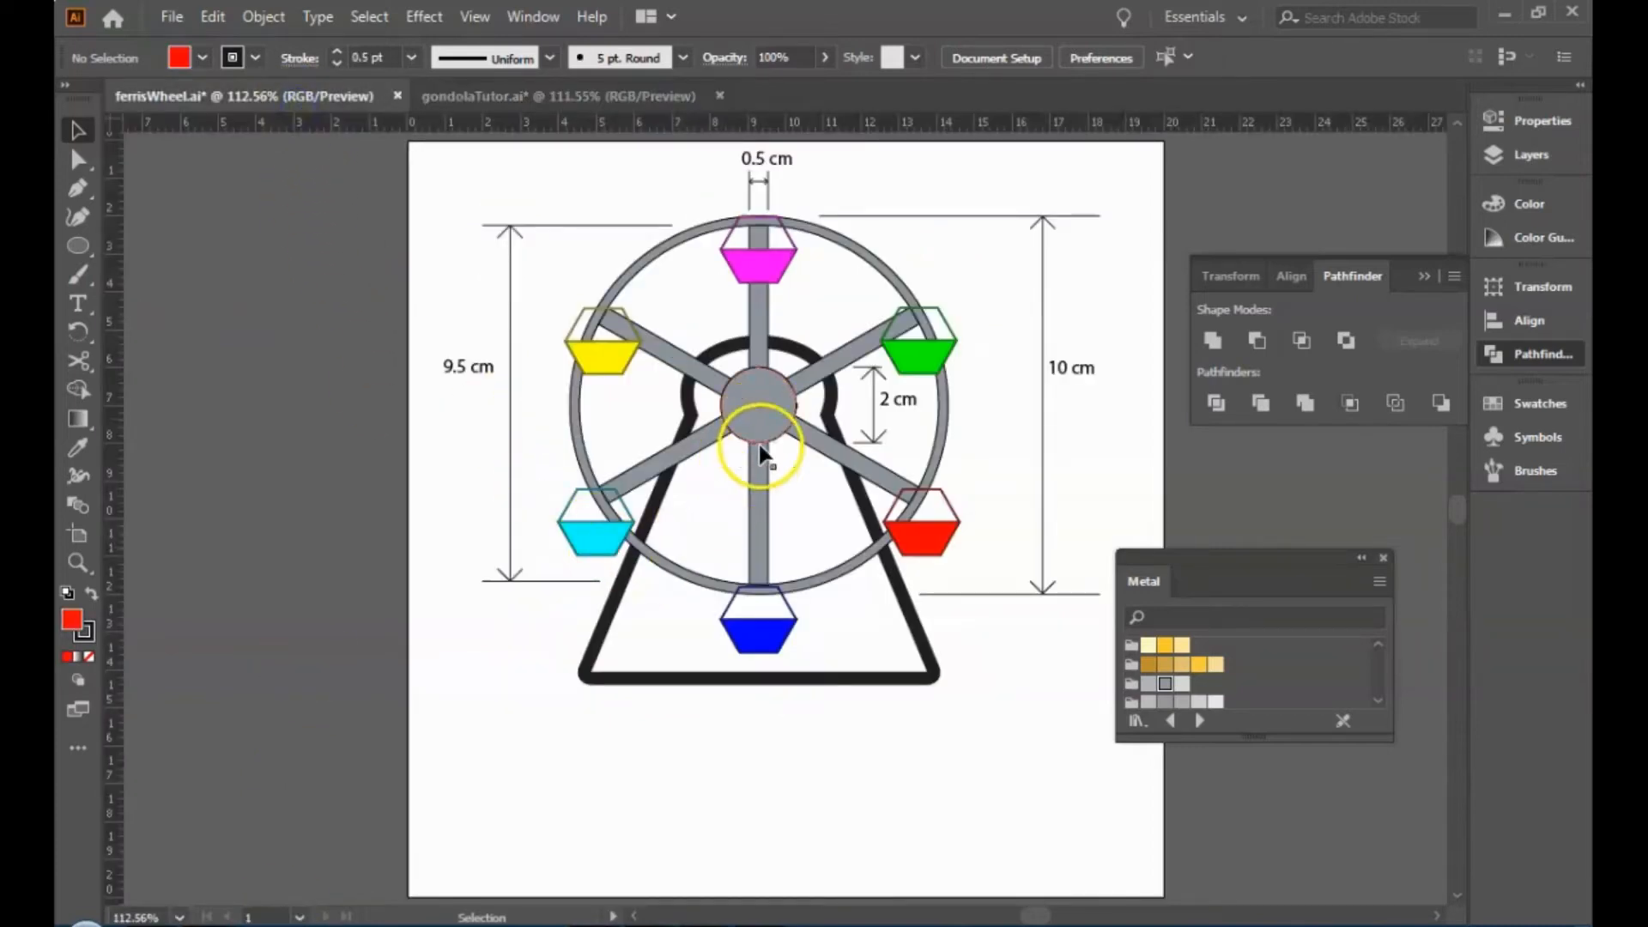
click(599, 706)
scroll(598, 705, up, 10)
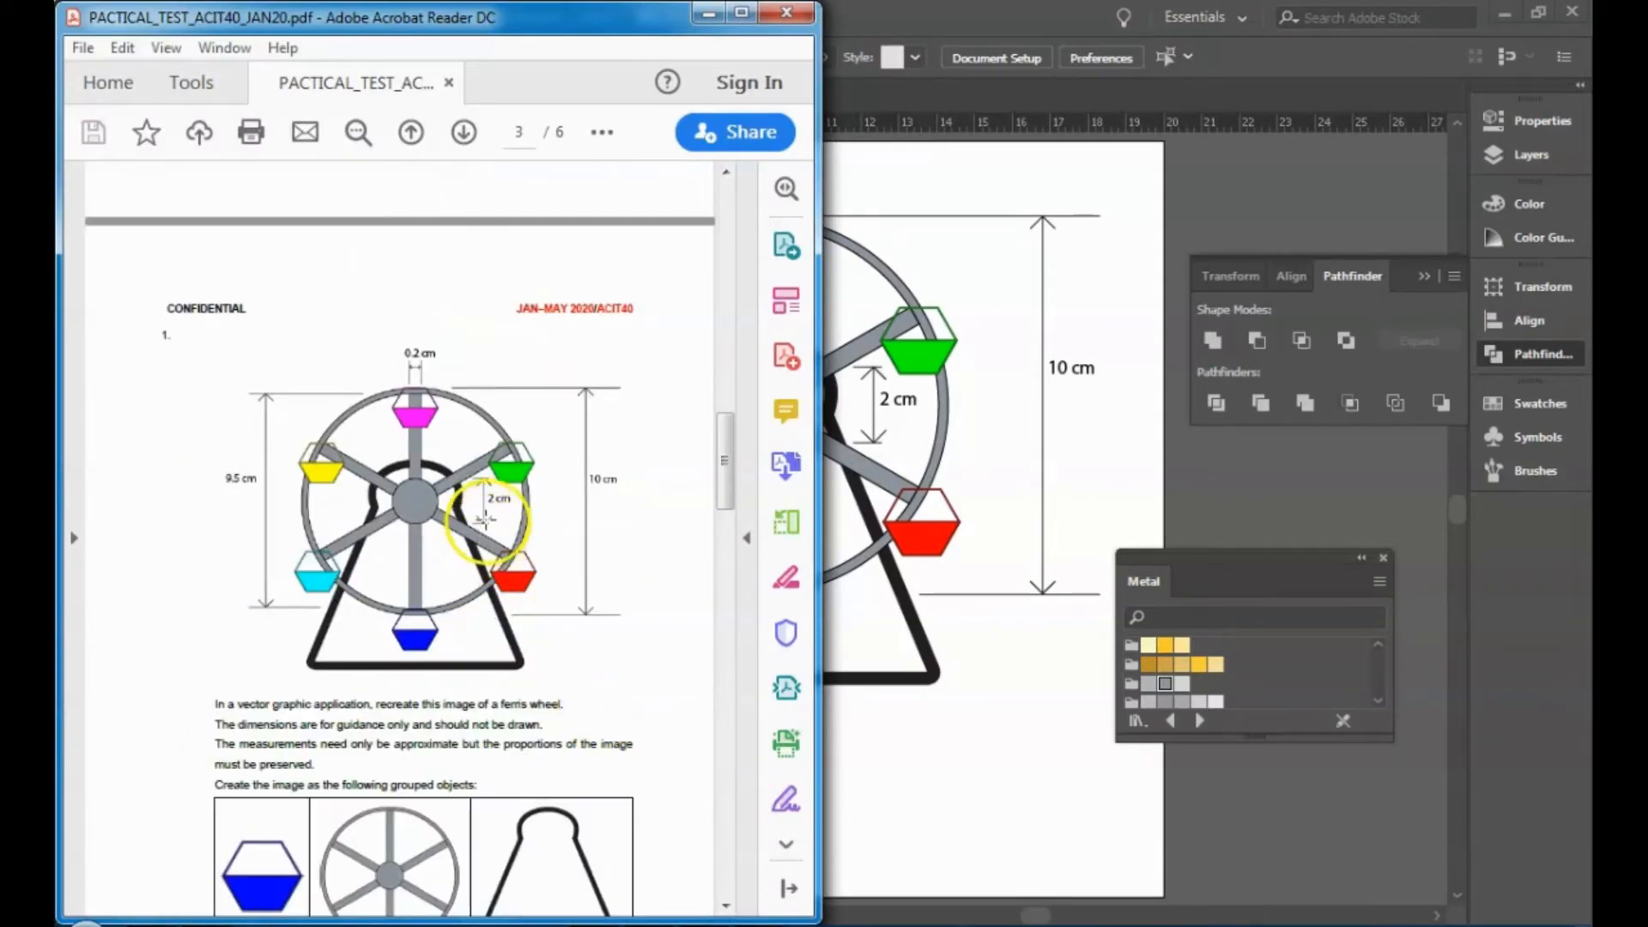
click(709, 14)
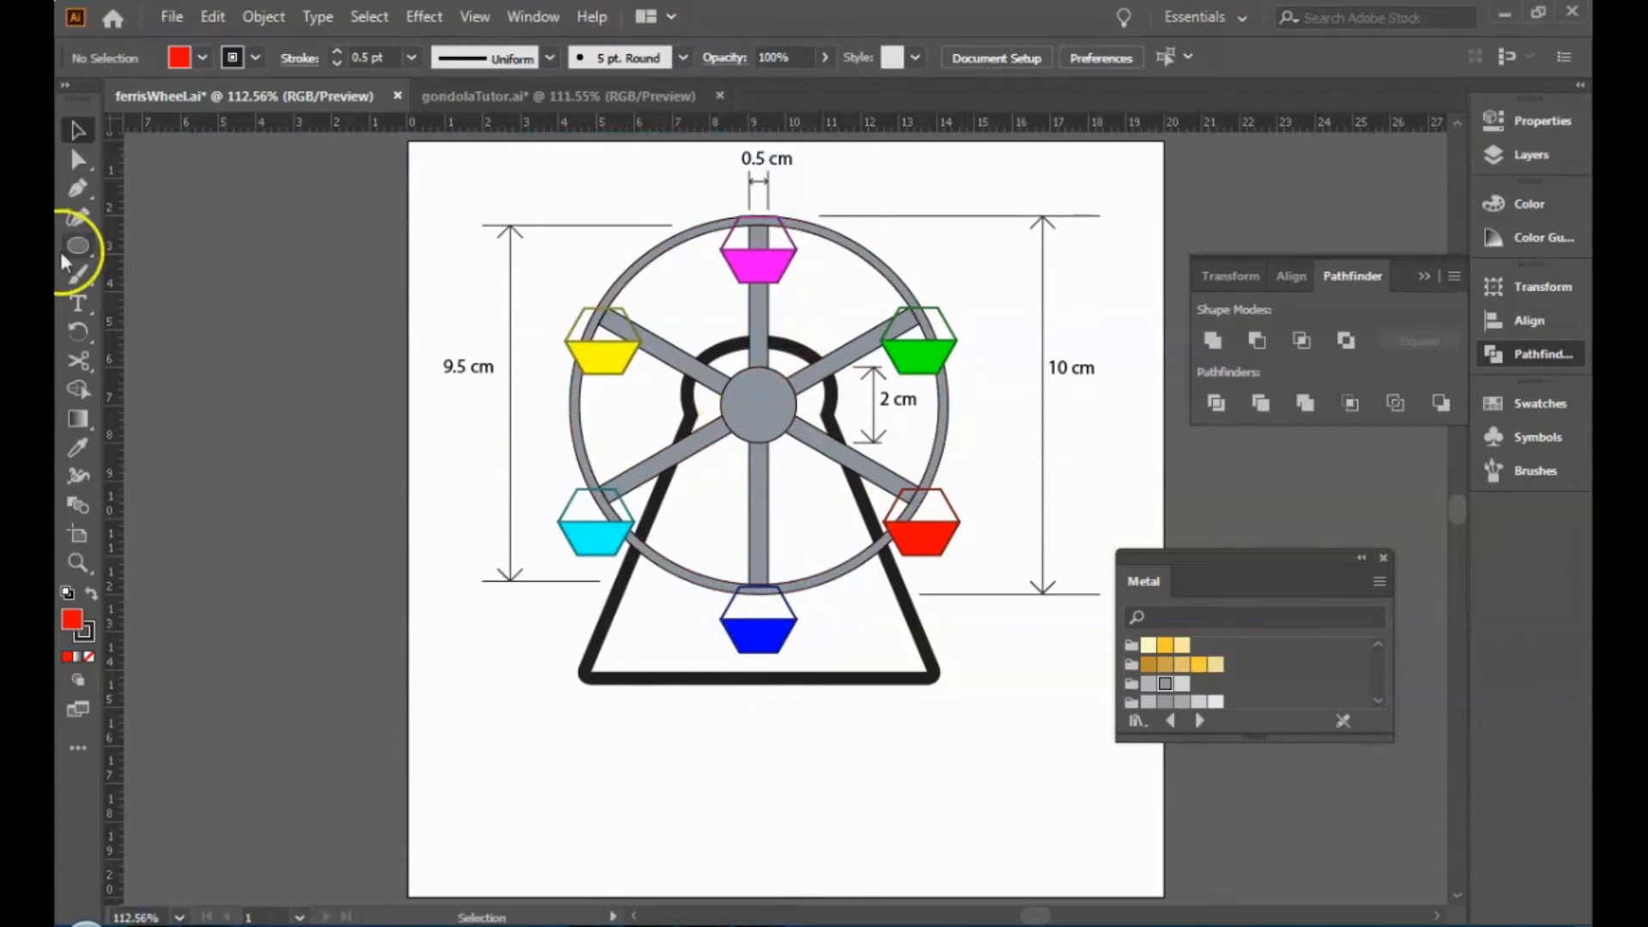
click(512, 91)
click(78, 246)
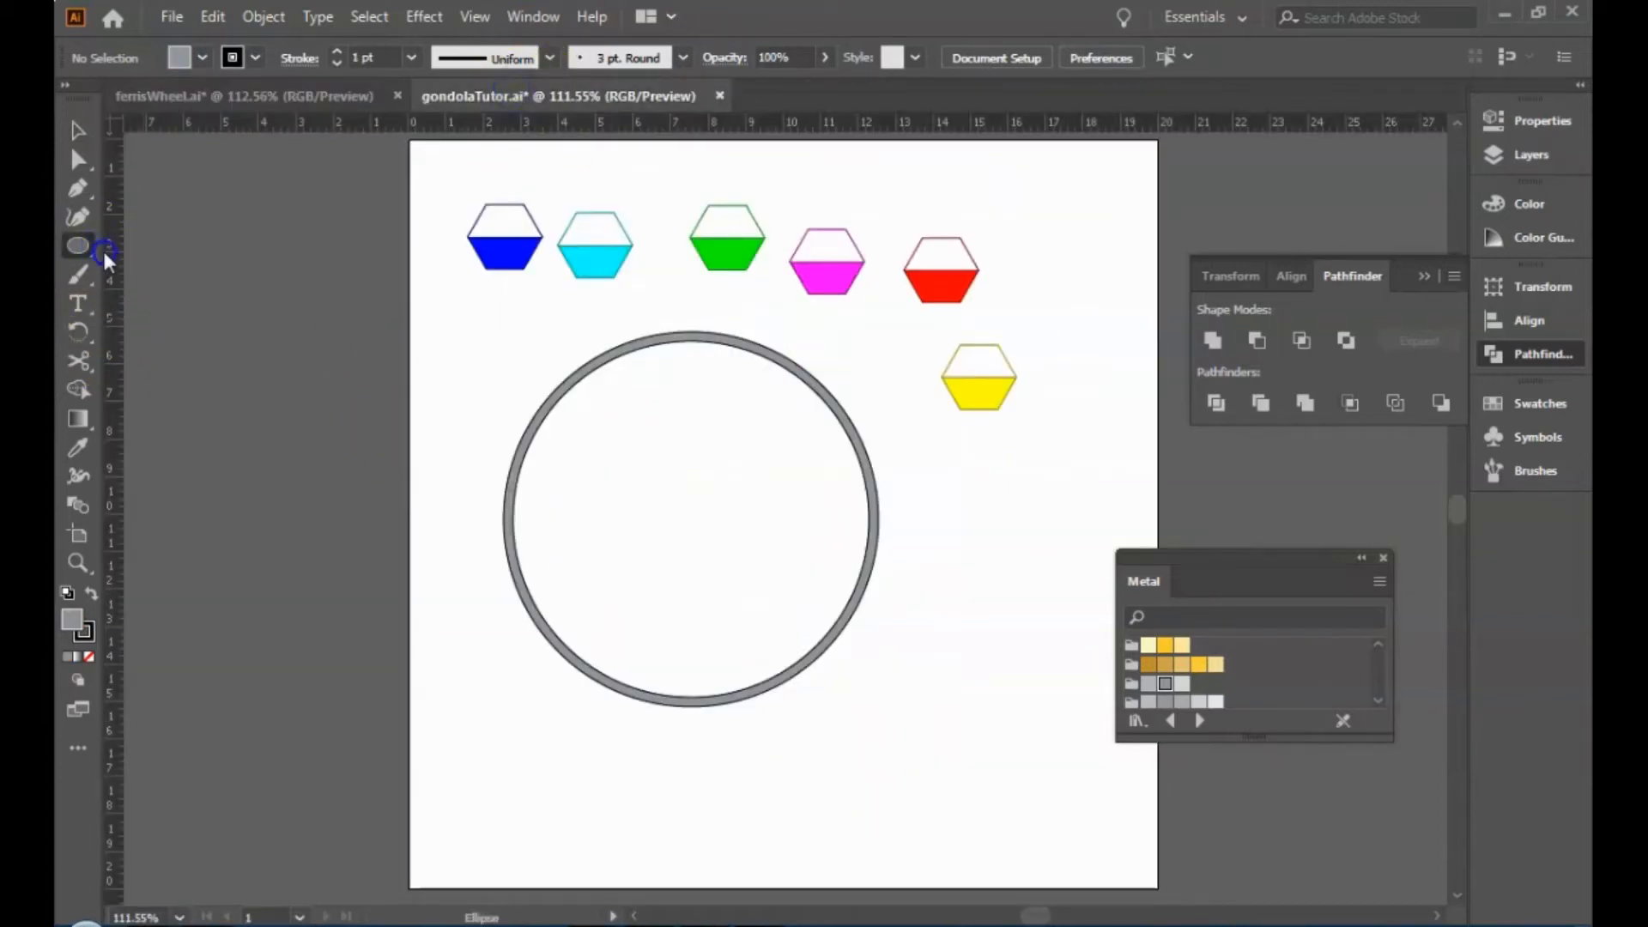
click(951, 606)
click(783, 426)
drag(783, 425, 731, 427)
click(785, 514)
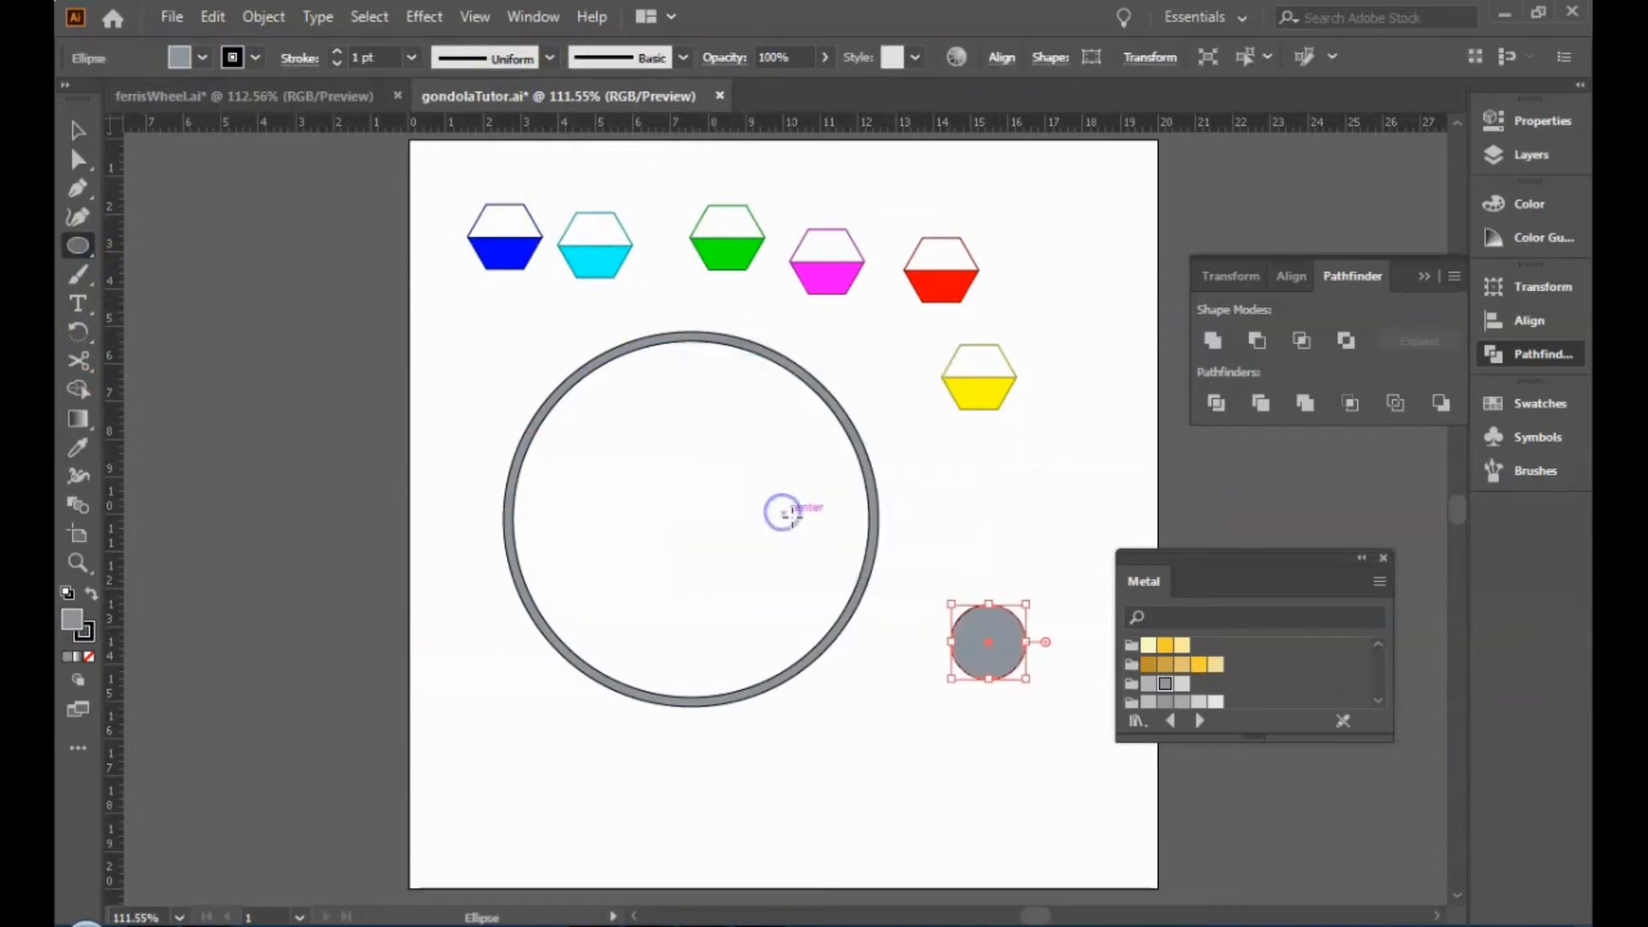
click(78, 131)
drag(994, 664, 543, 800)
Shift the row of five gondolas to the right and move the whole yellow gondola off the artboard to clear space around the ring.
drag(438, 177, 993, 326)
drag(530, 249, 1000, 233)
drag(971, 386, 998, 426)
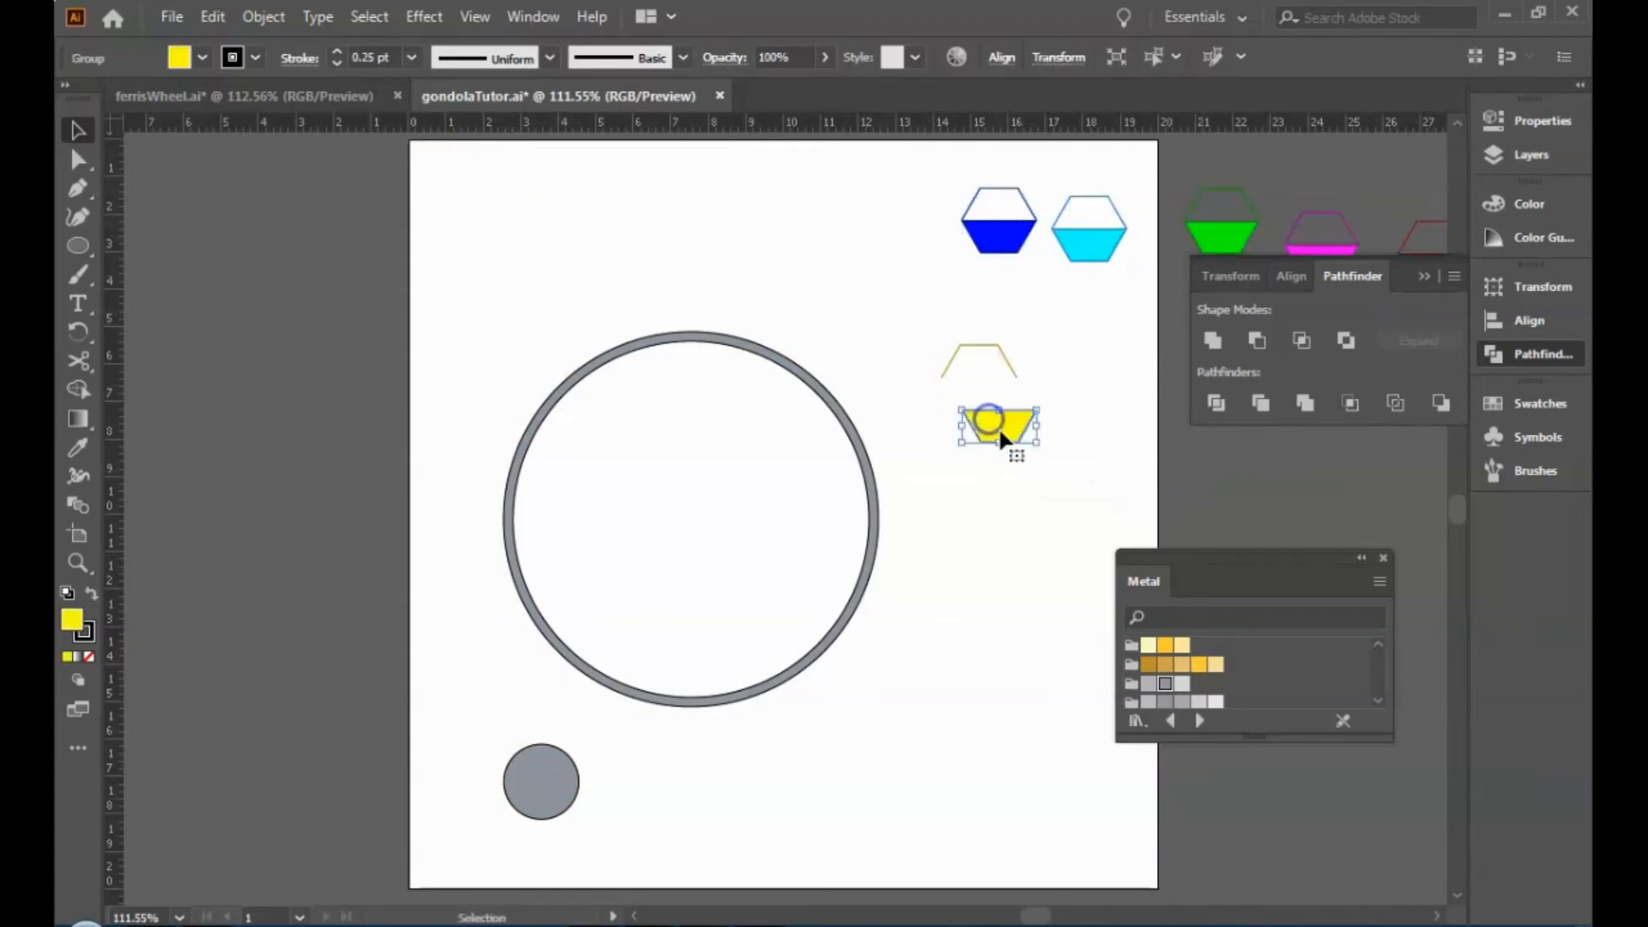
key(ctrl+z)
click(1000, 506)
drag(935, 315, 1046, 441)
drag(981, 384, 1234, 480)
Make the wheel layer active, move the hub circle to the middle of the ring and place the yellow gondola beside the blue one.
click(1531, 154)
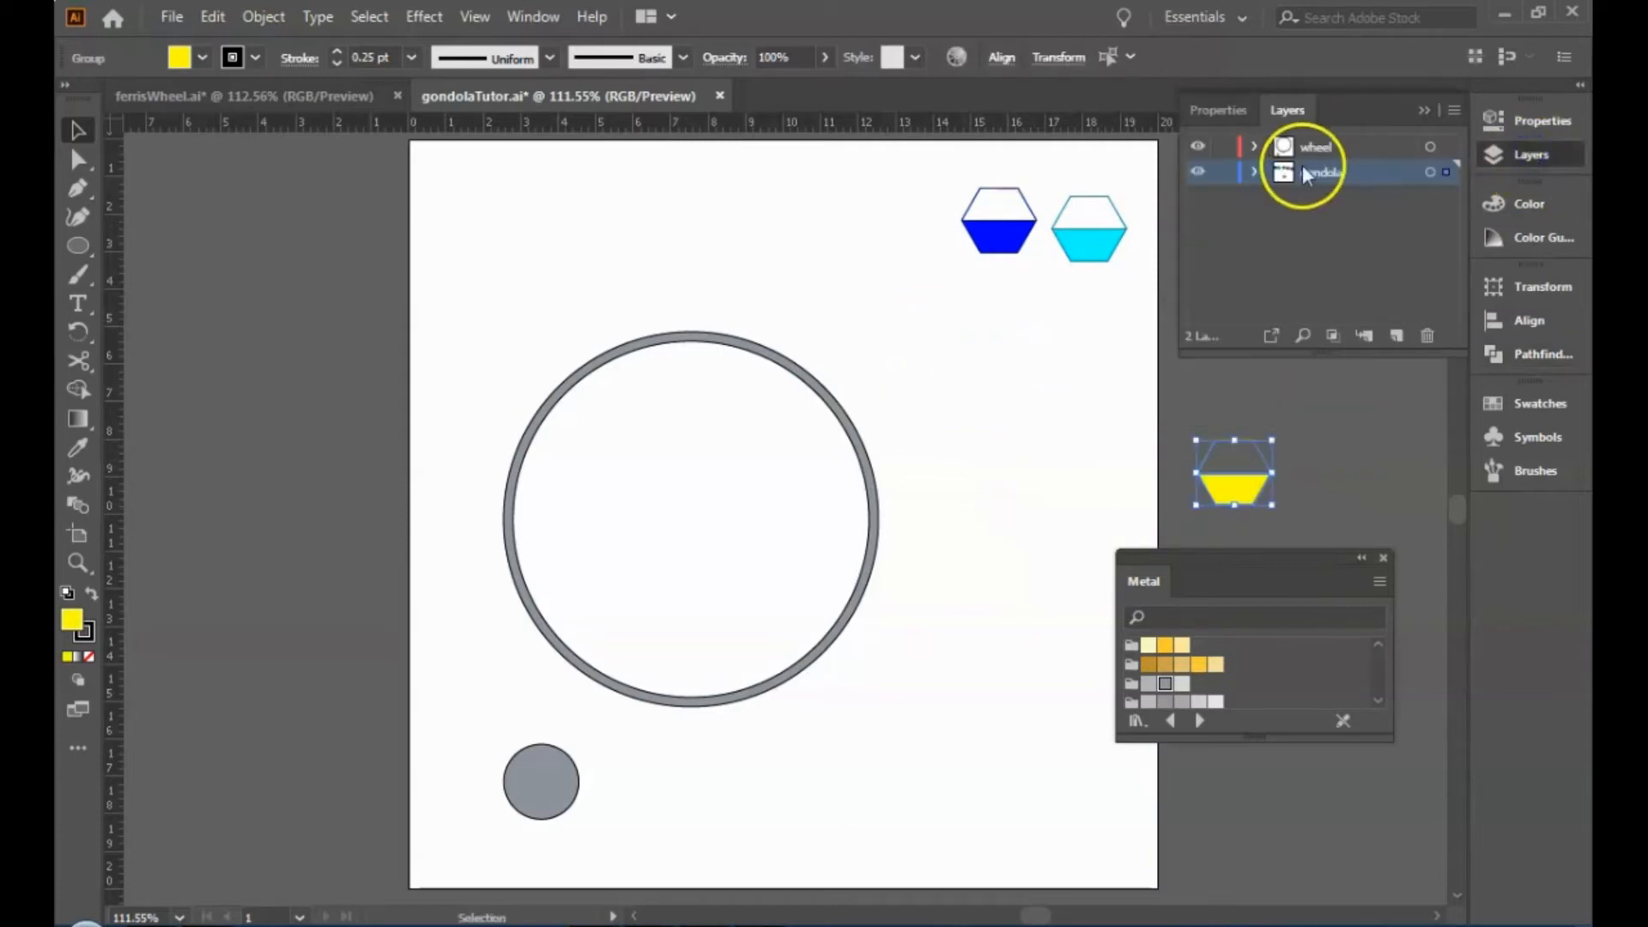
click(1351, 144)
drag(558, 784, 693, 541)
drag(1343, 437, 898, 218)
click(975, 486)
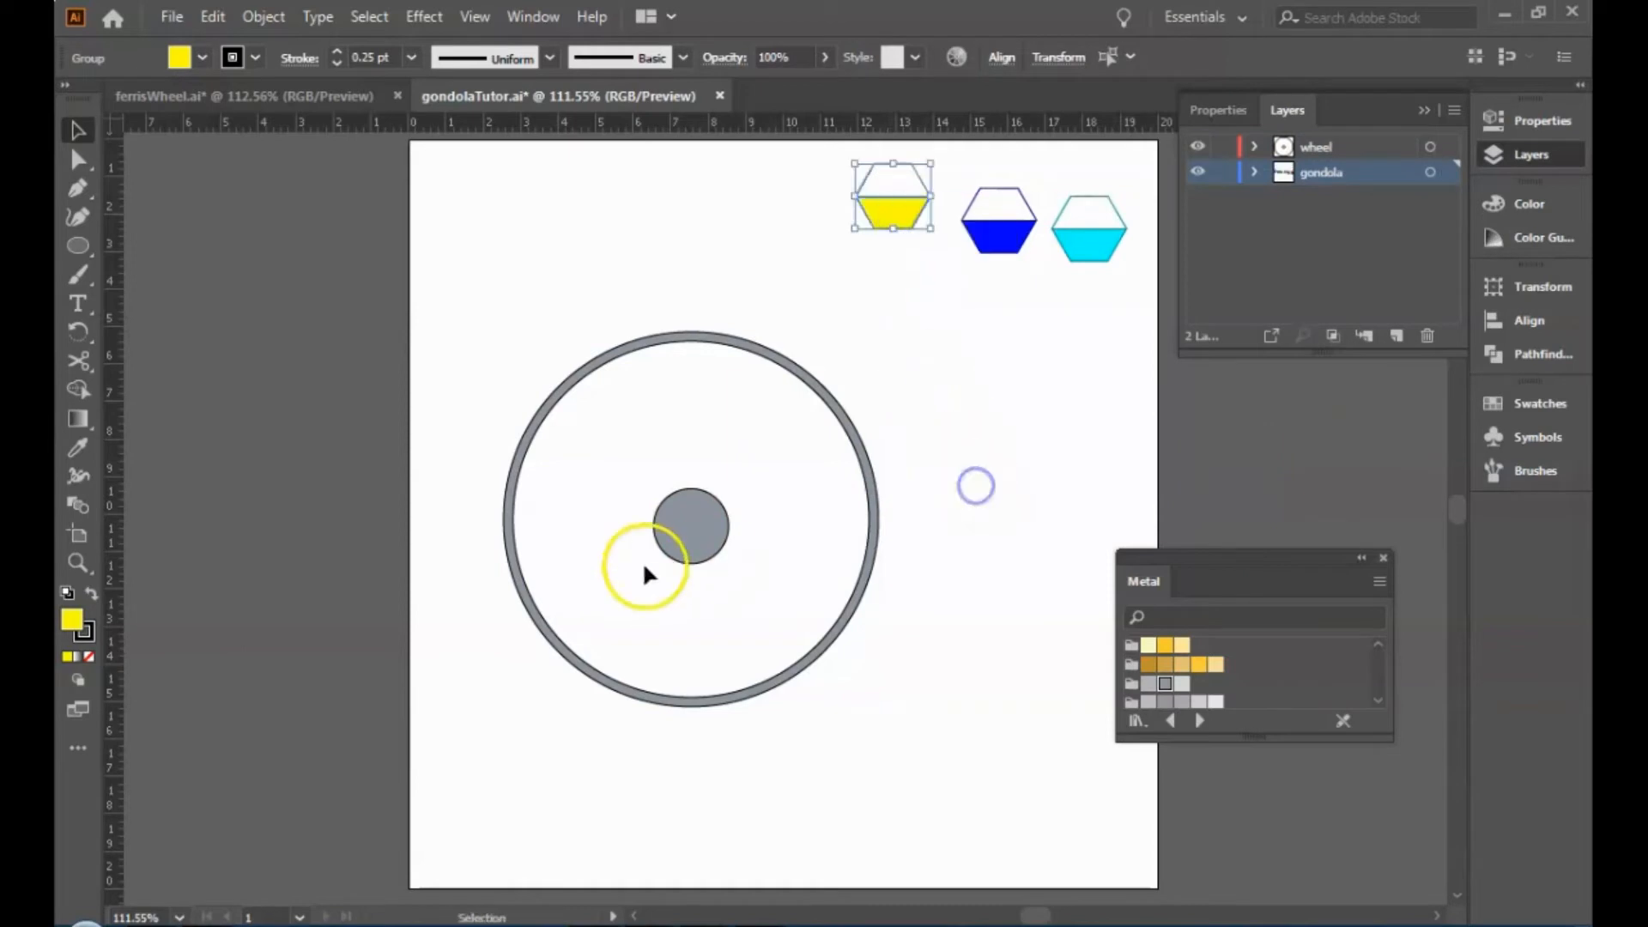
click(707, 529)
mouse_move(704, 532)
mouse_down()
mouse_move(687, 528)
mouse_move(703, 543)
mouse_up()
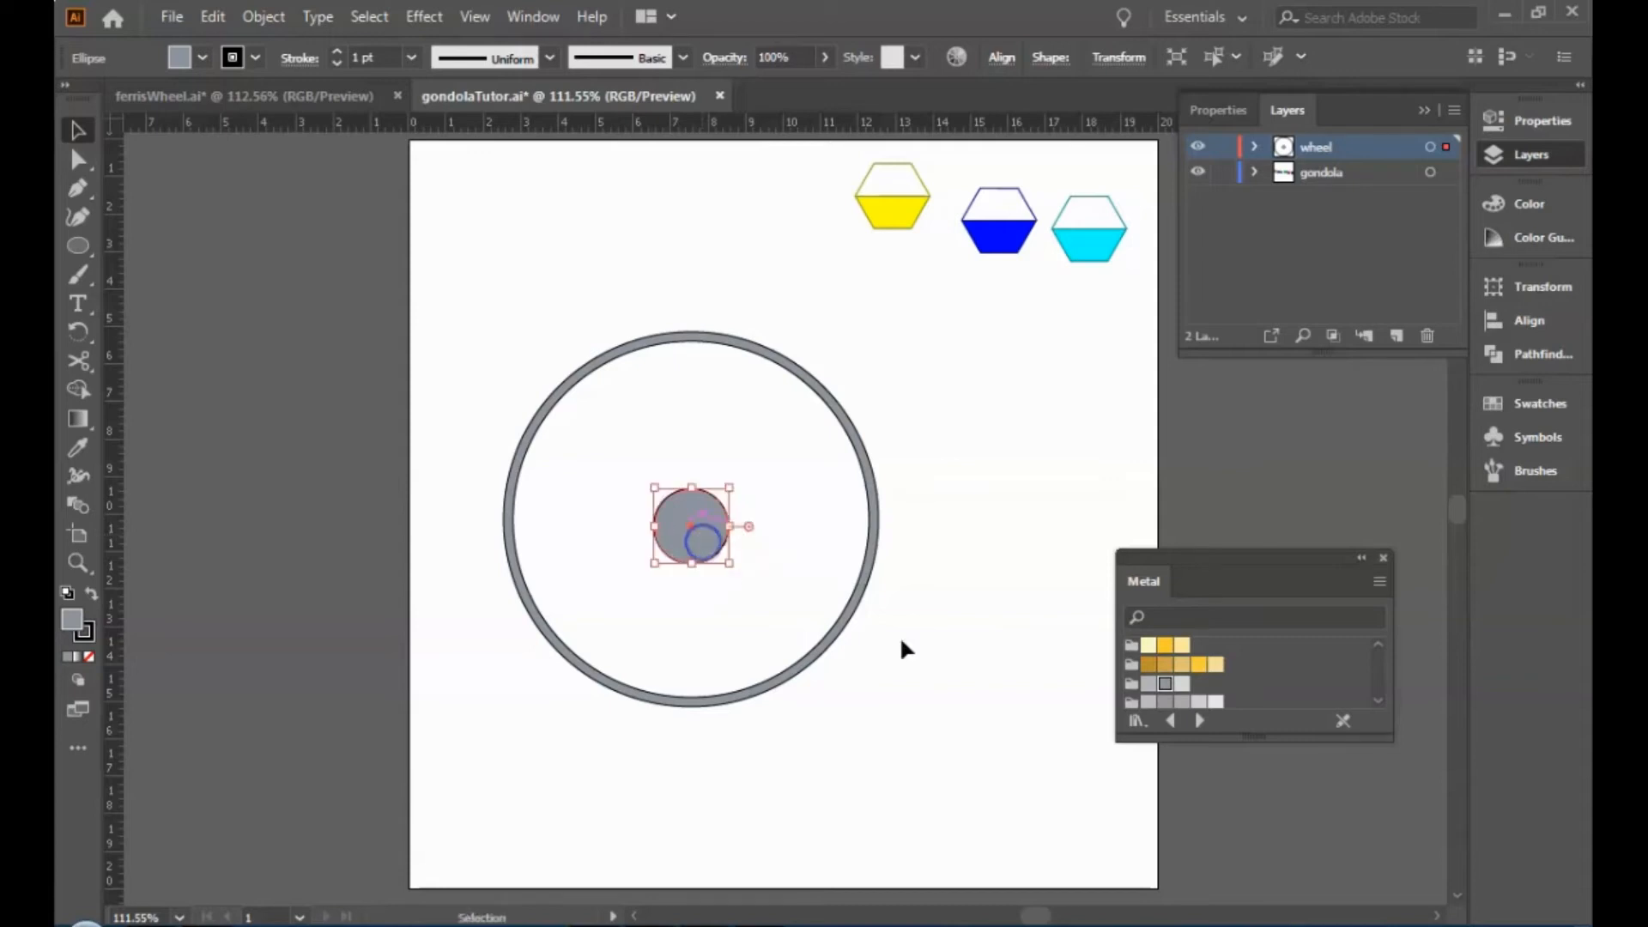
click(987, 679)
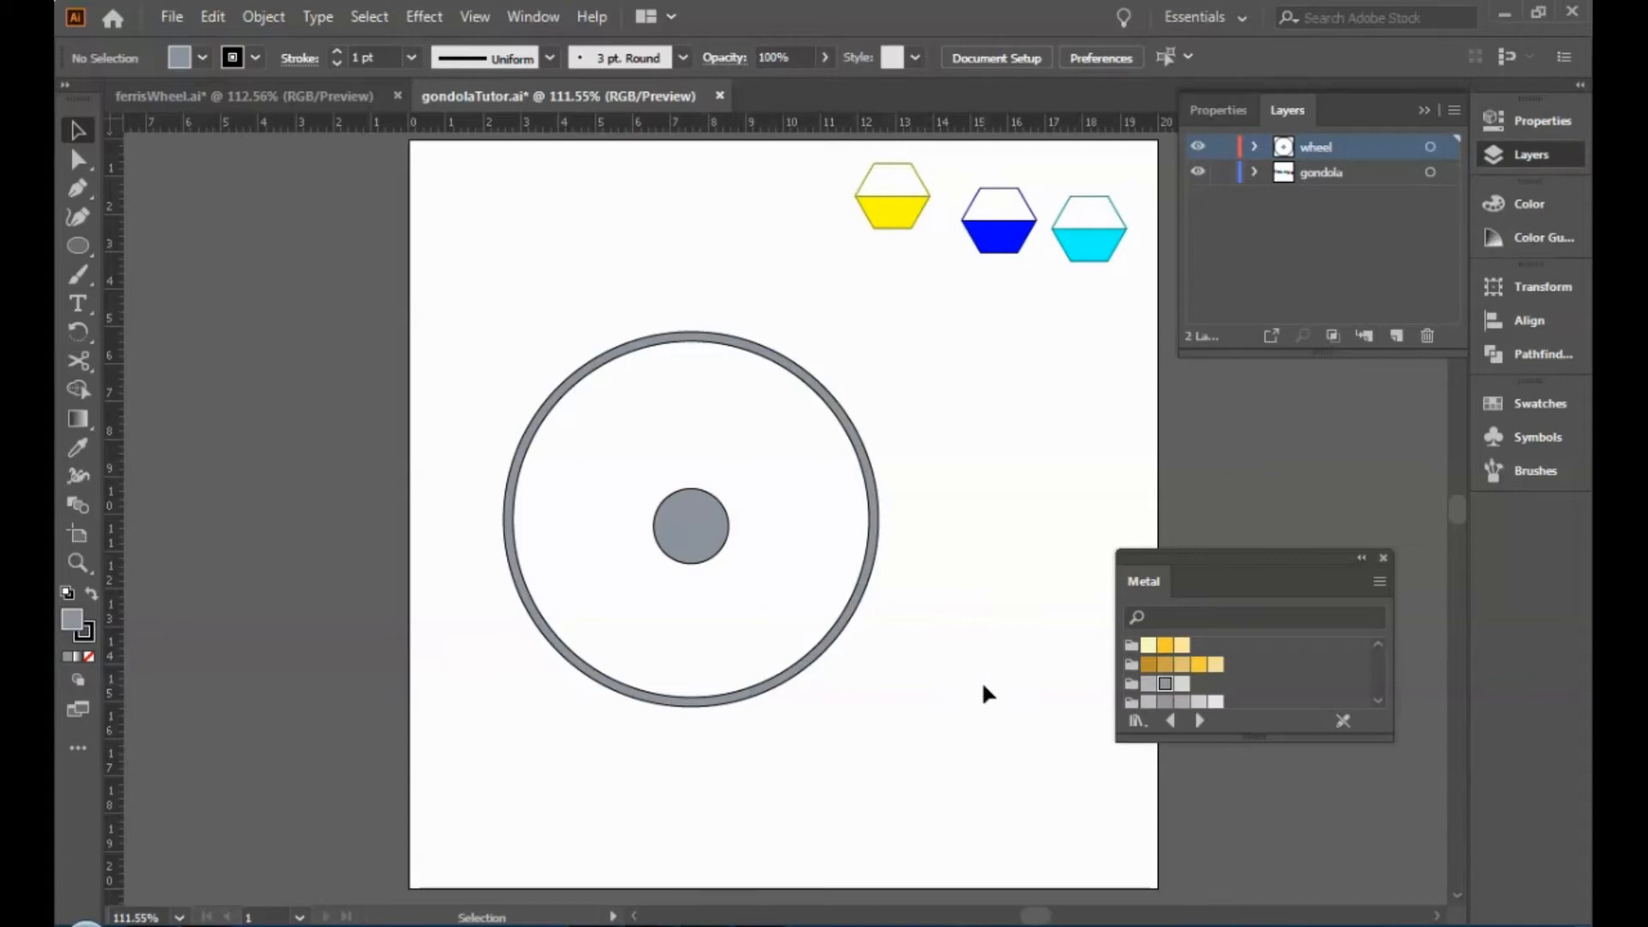
Examine the spoke width and length in ferrisWheel.ai and compare them with the wheel in gondolaTutor.ai.
click(262, 96)
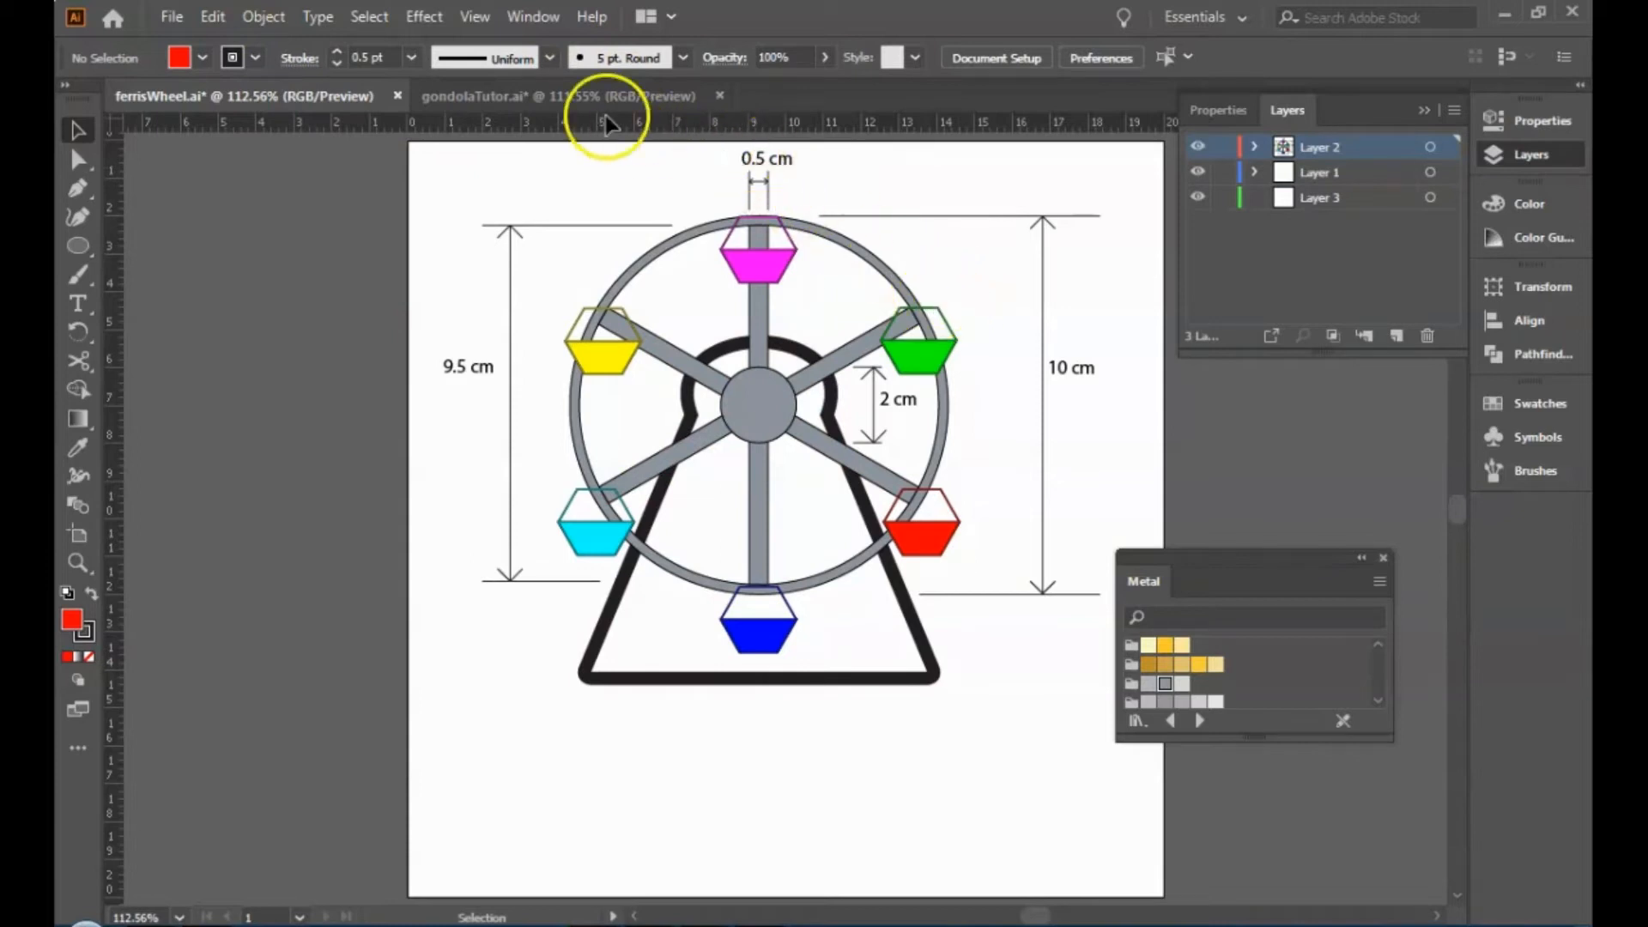
click(599, 93)
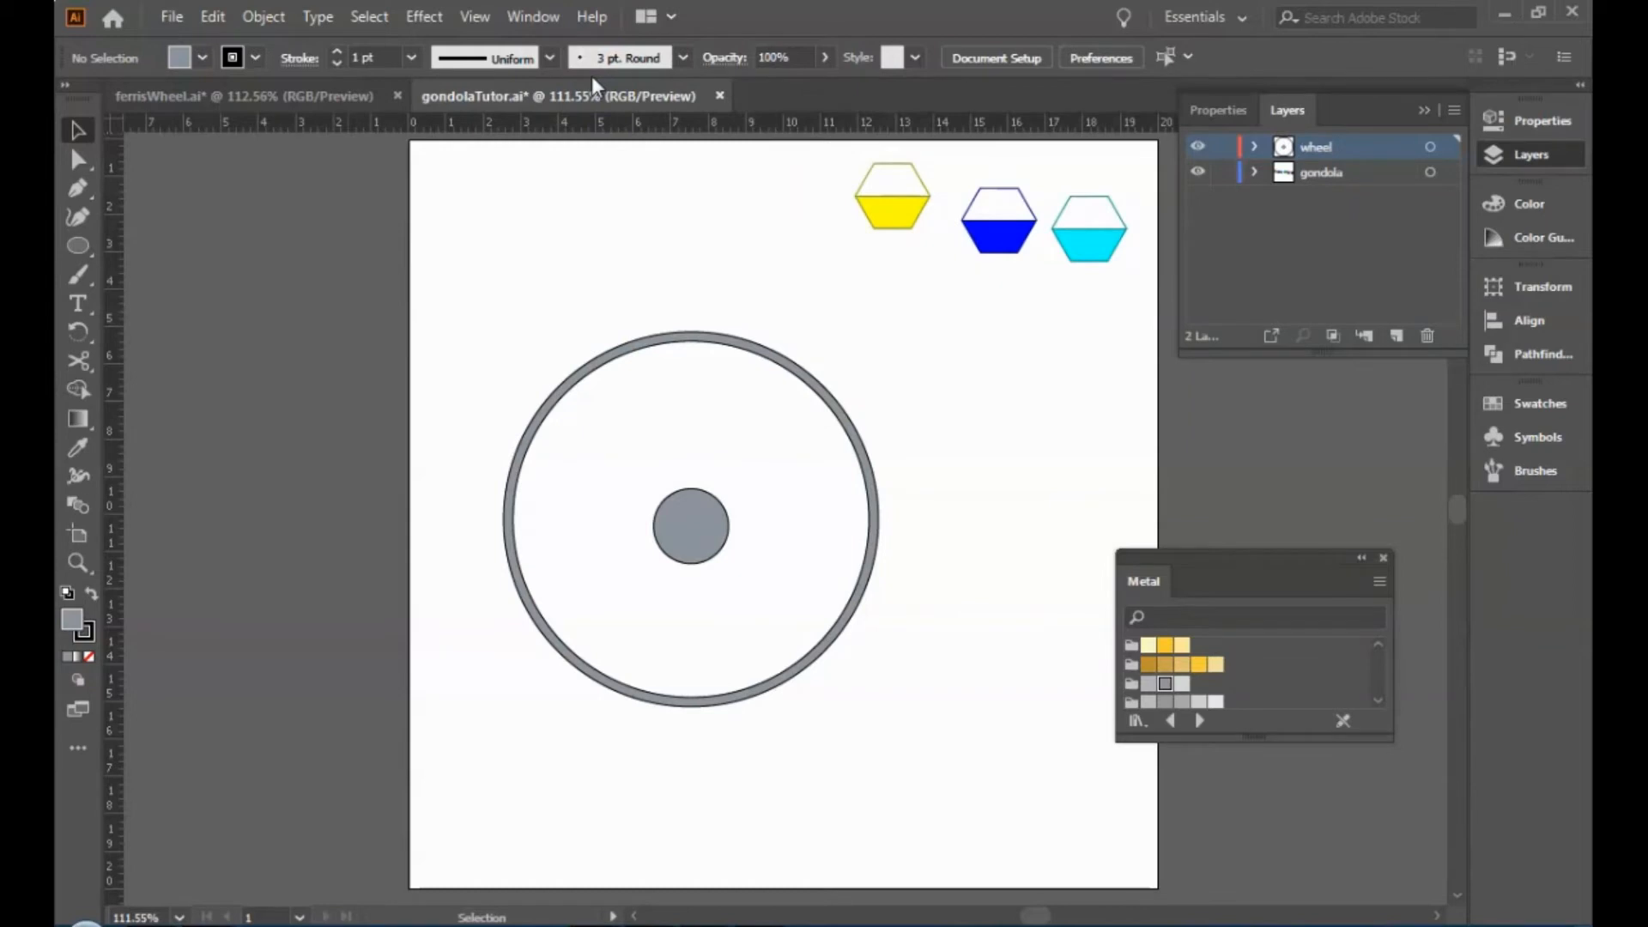
click(325, 97)
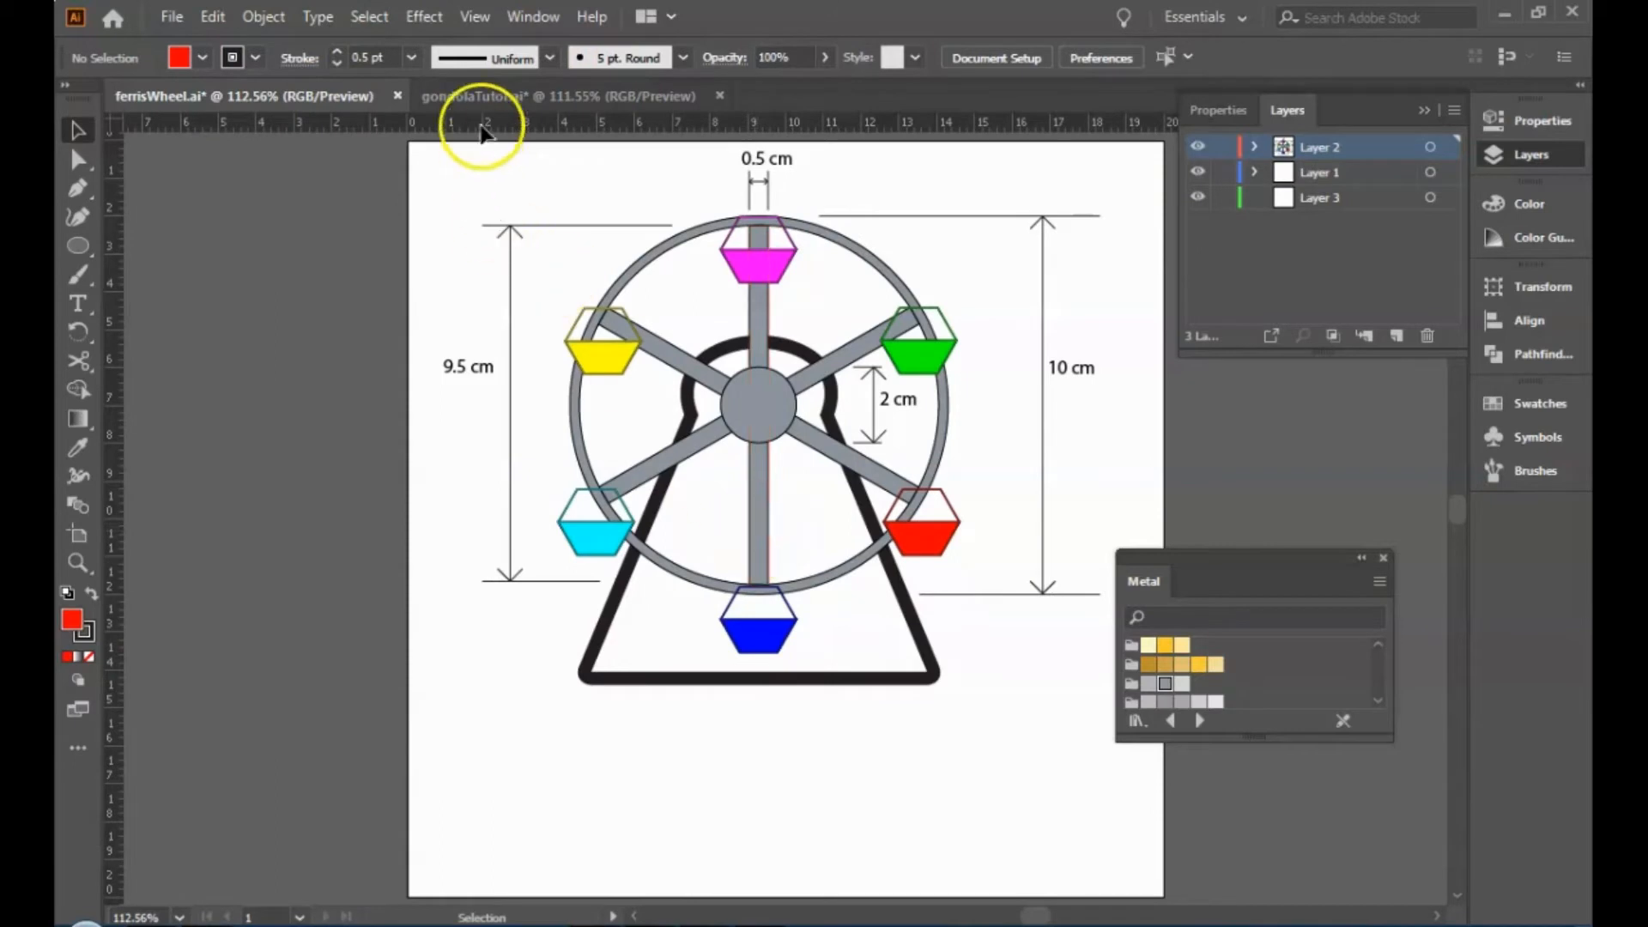
click(476, 95)
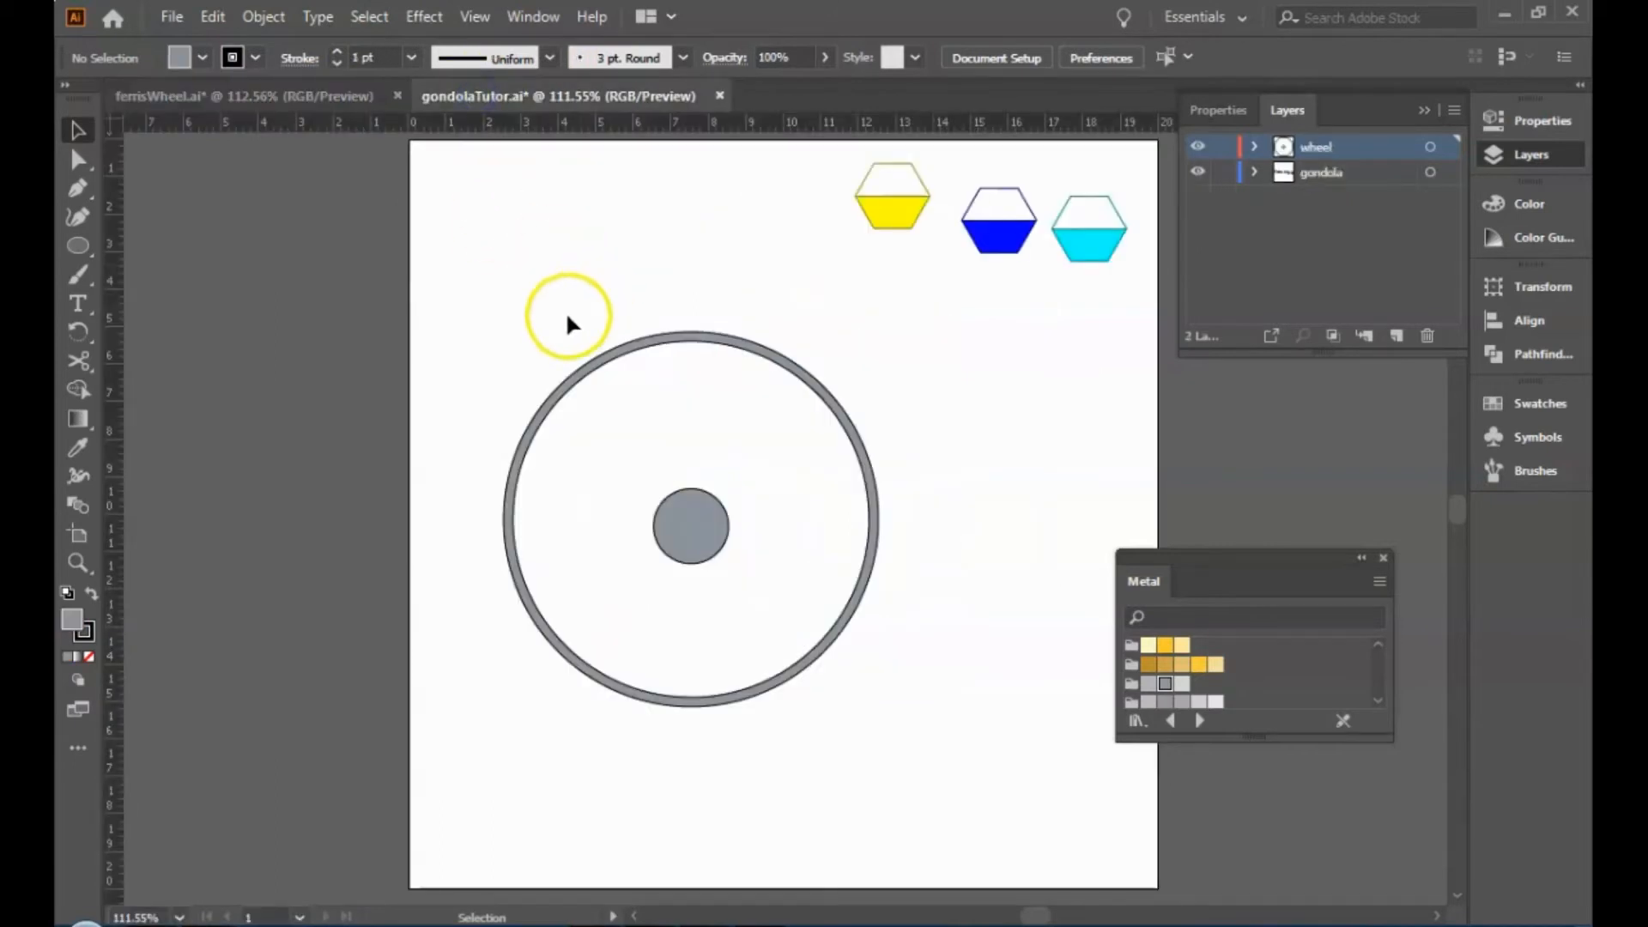
click(244, 98)
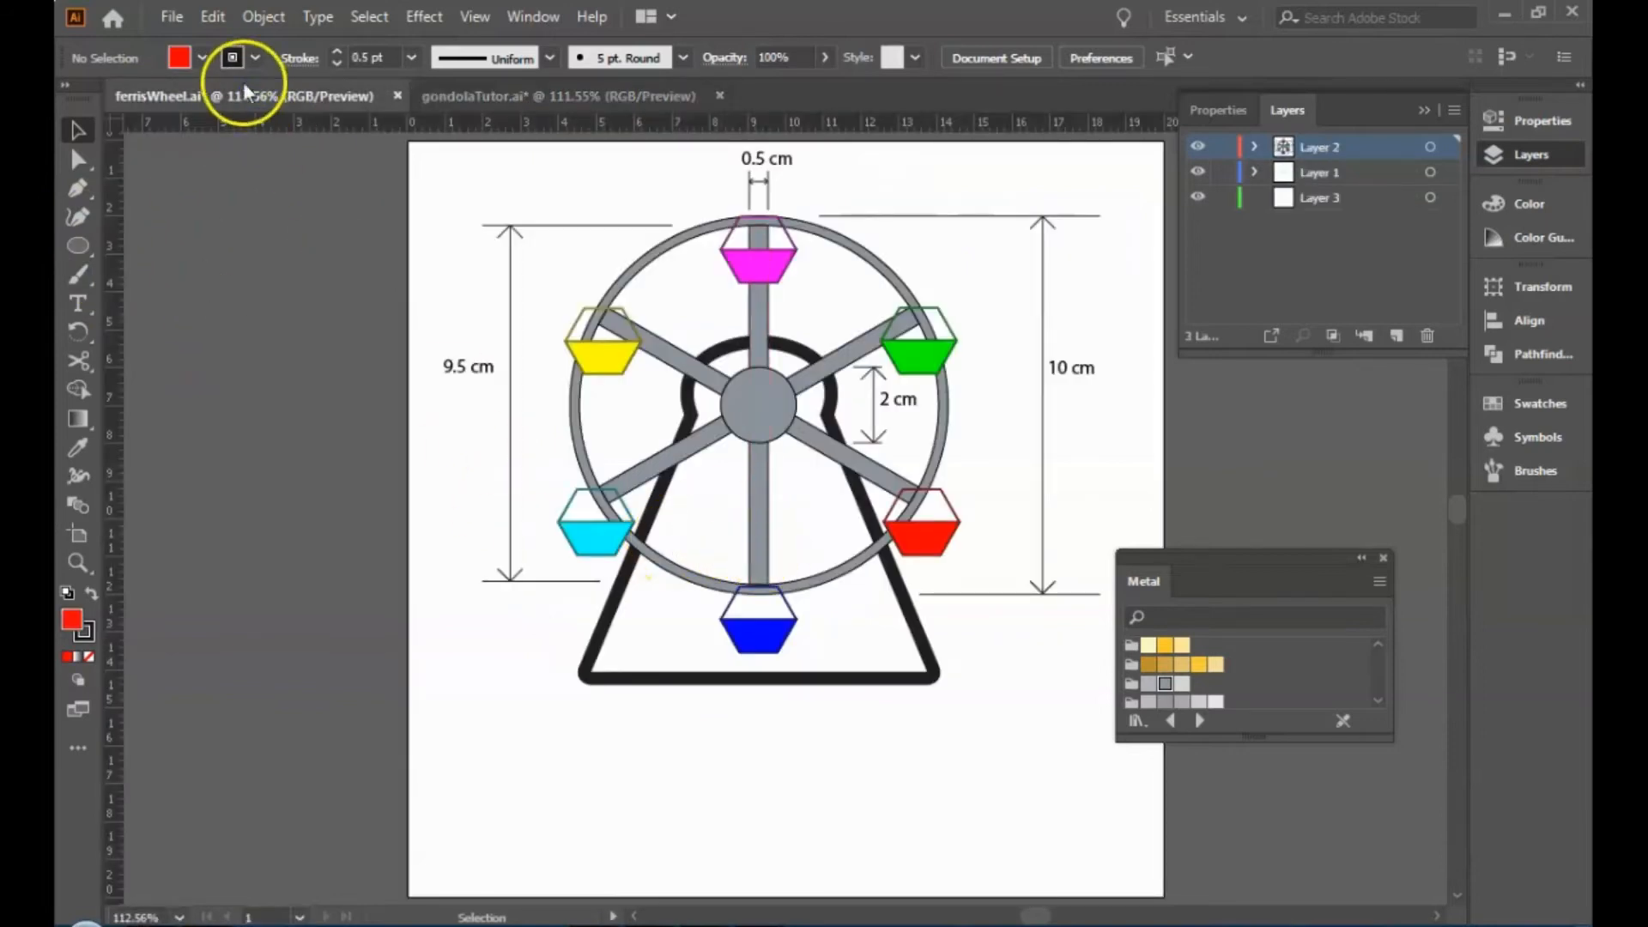
click(434, 101)
Draw a grey rectangle 0.5 cm wide and 9.7 cm high as a vertical spoke in the empty area beside the ring.
click(78, 246)
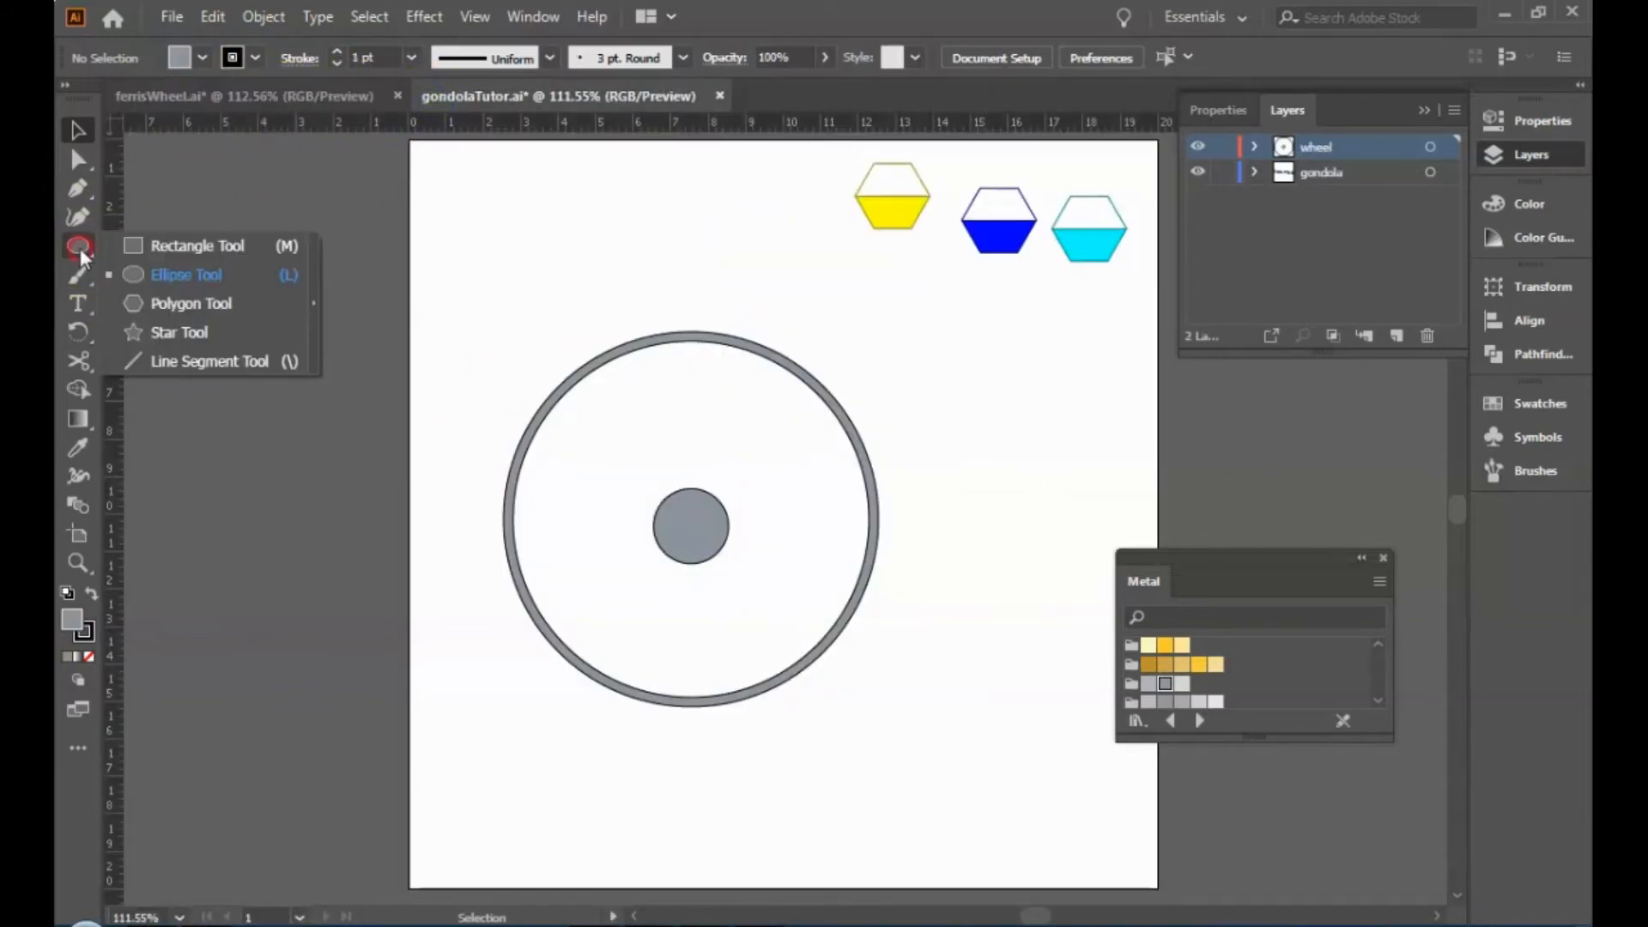
click(167, 248)
click(976, 475)
double_click(764, 424)
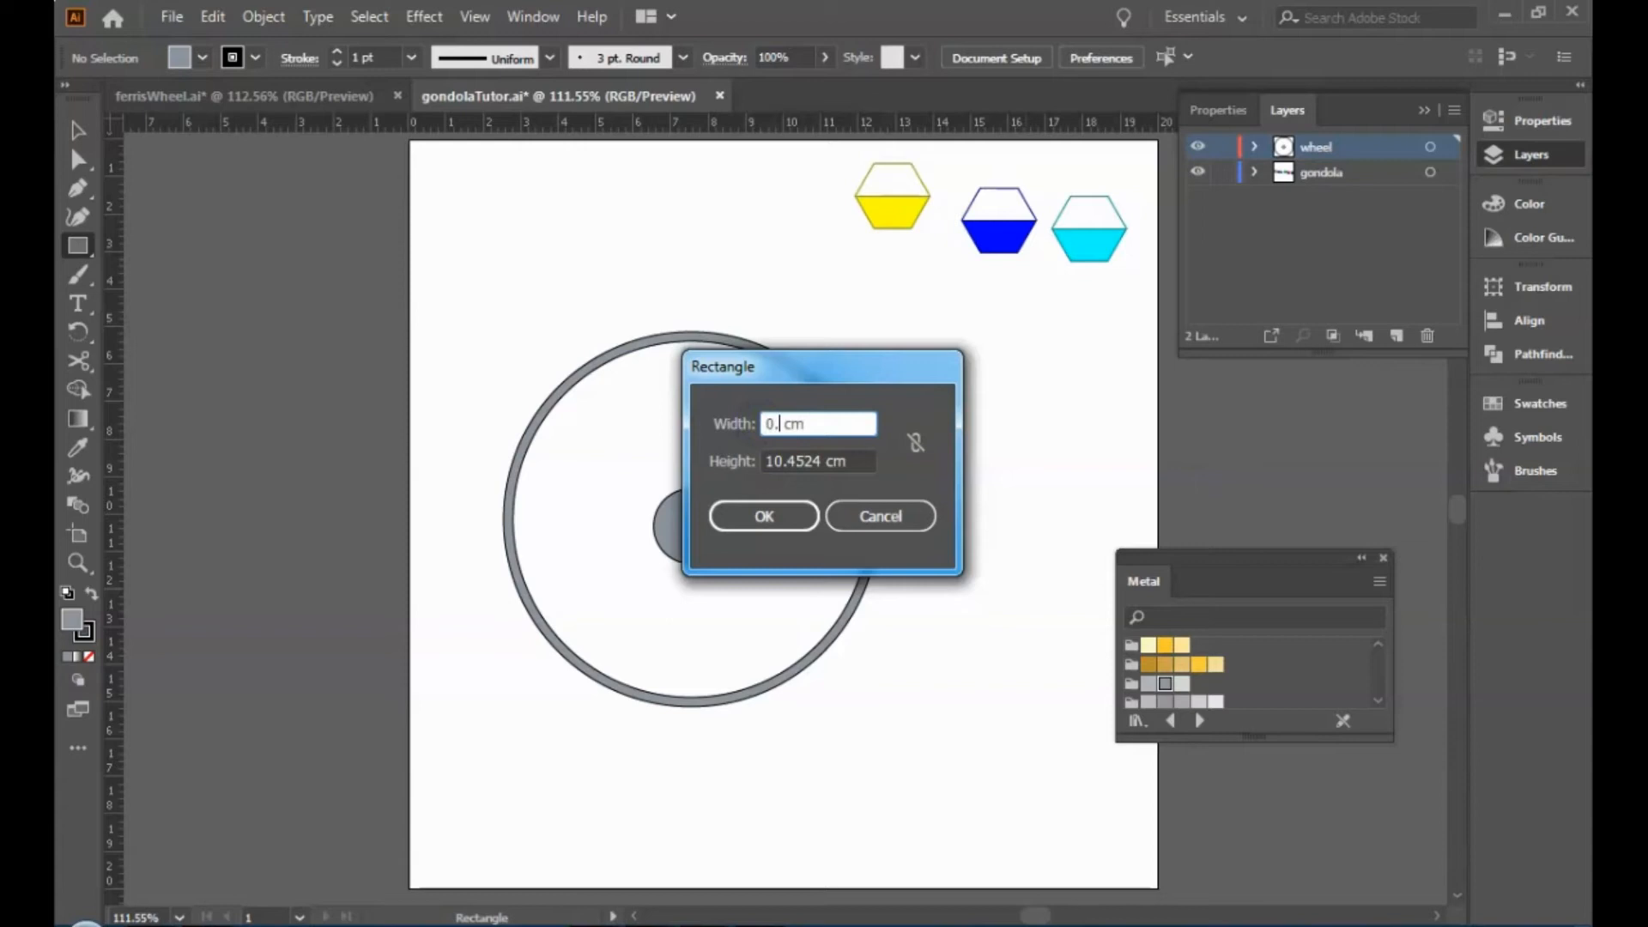
drag(783, 371, 949, 364)
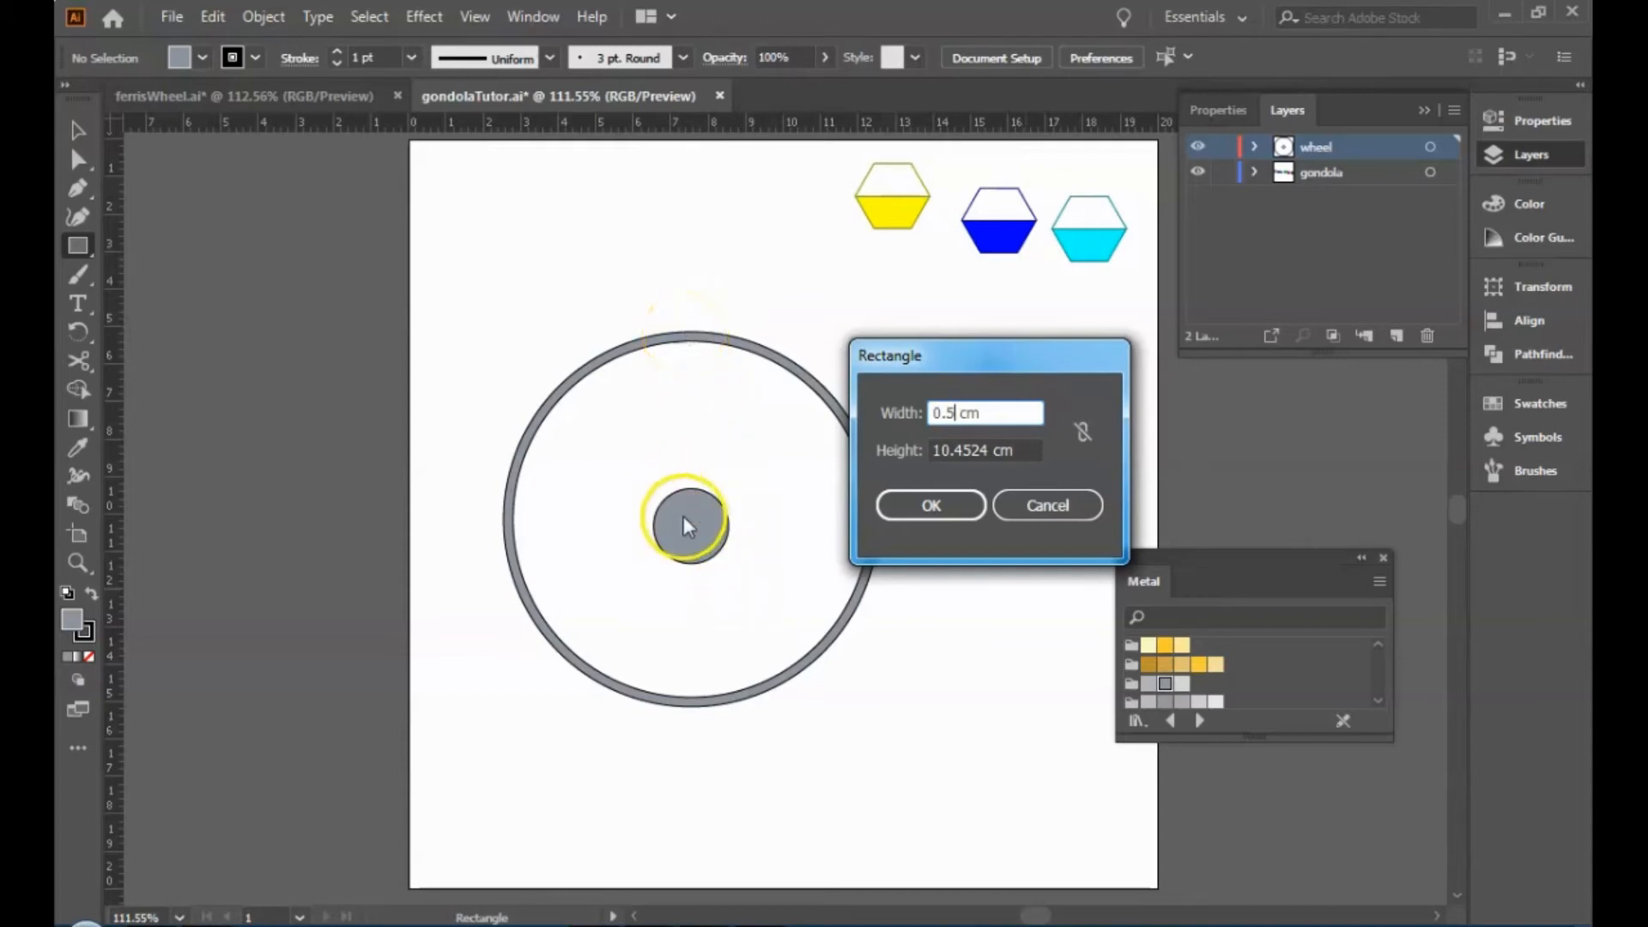
click(944, 450)
drag(989, 450, 909, 450)
text(9.)
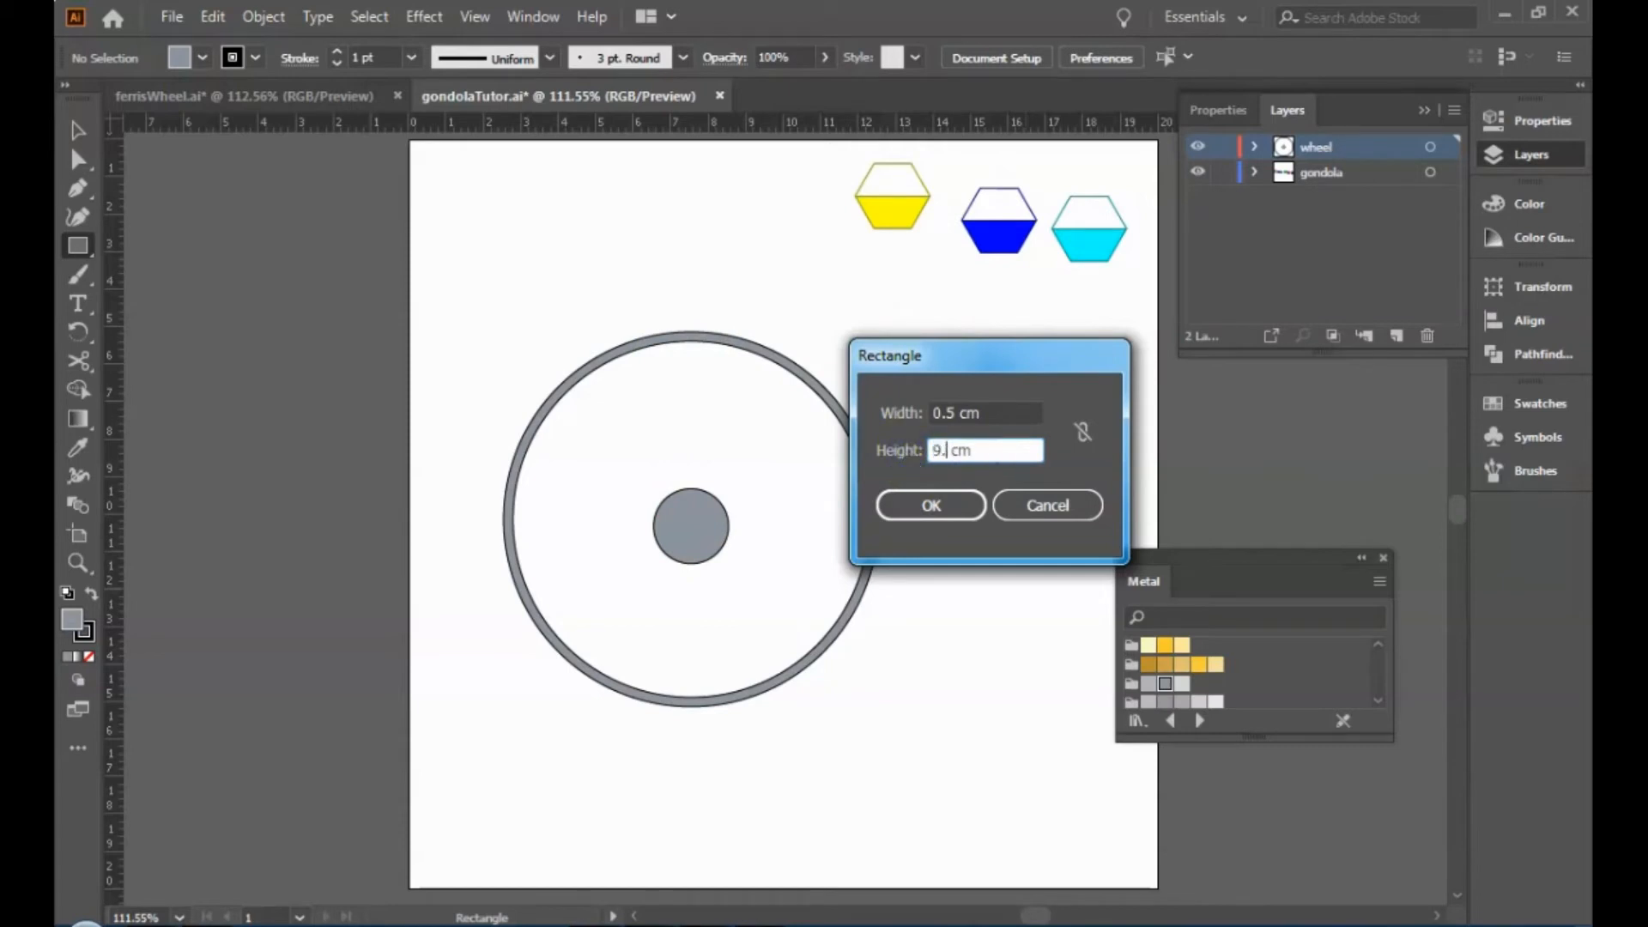
text(7)
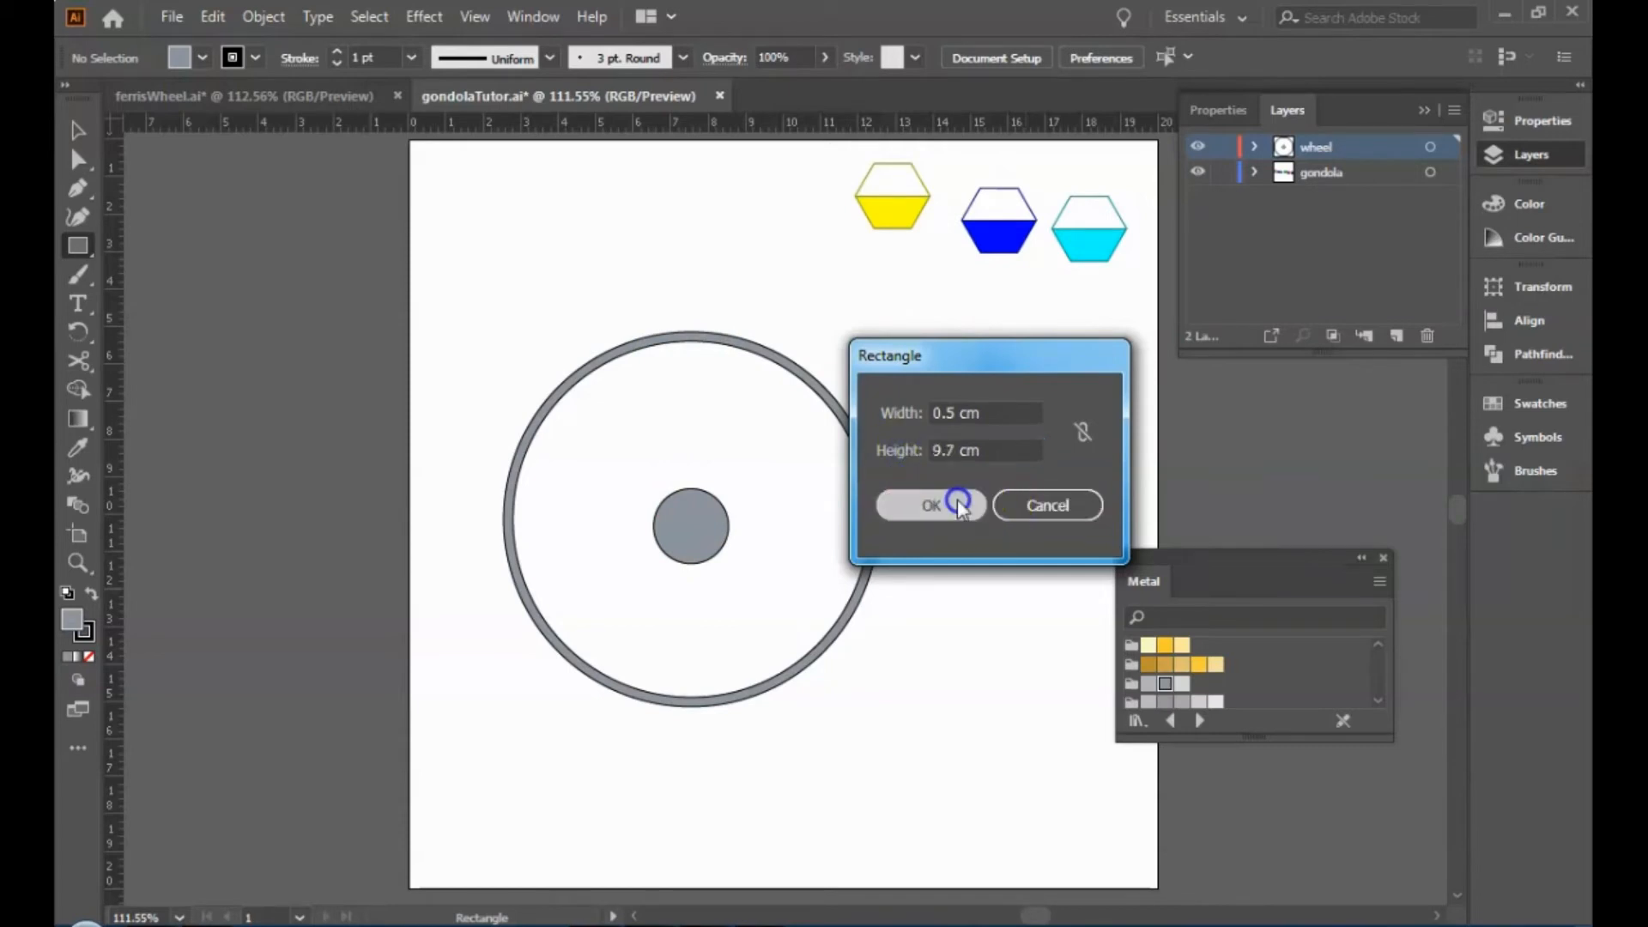
click(953, 504)
Try to line up the spoke rectangle and the hub circle on the centre of the ring.
click(77, 130)
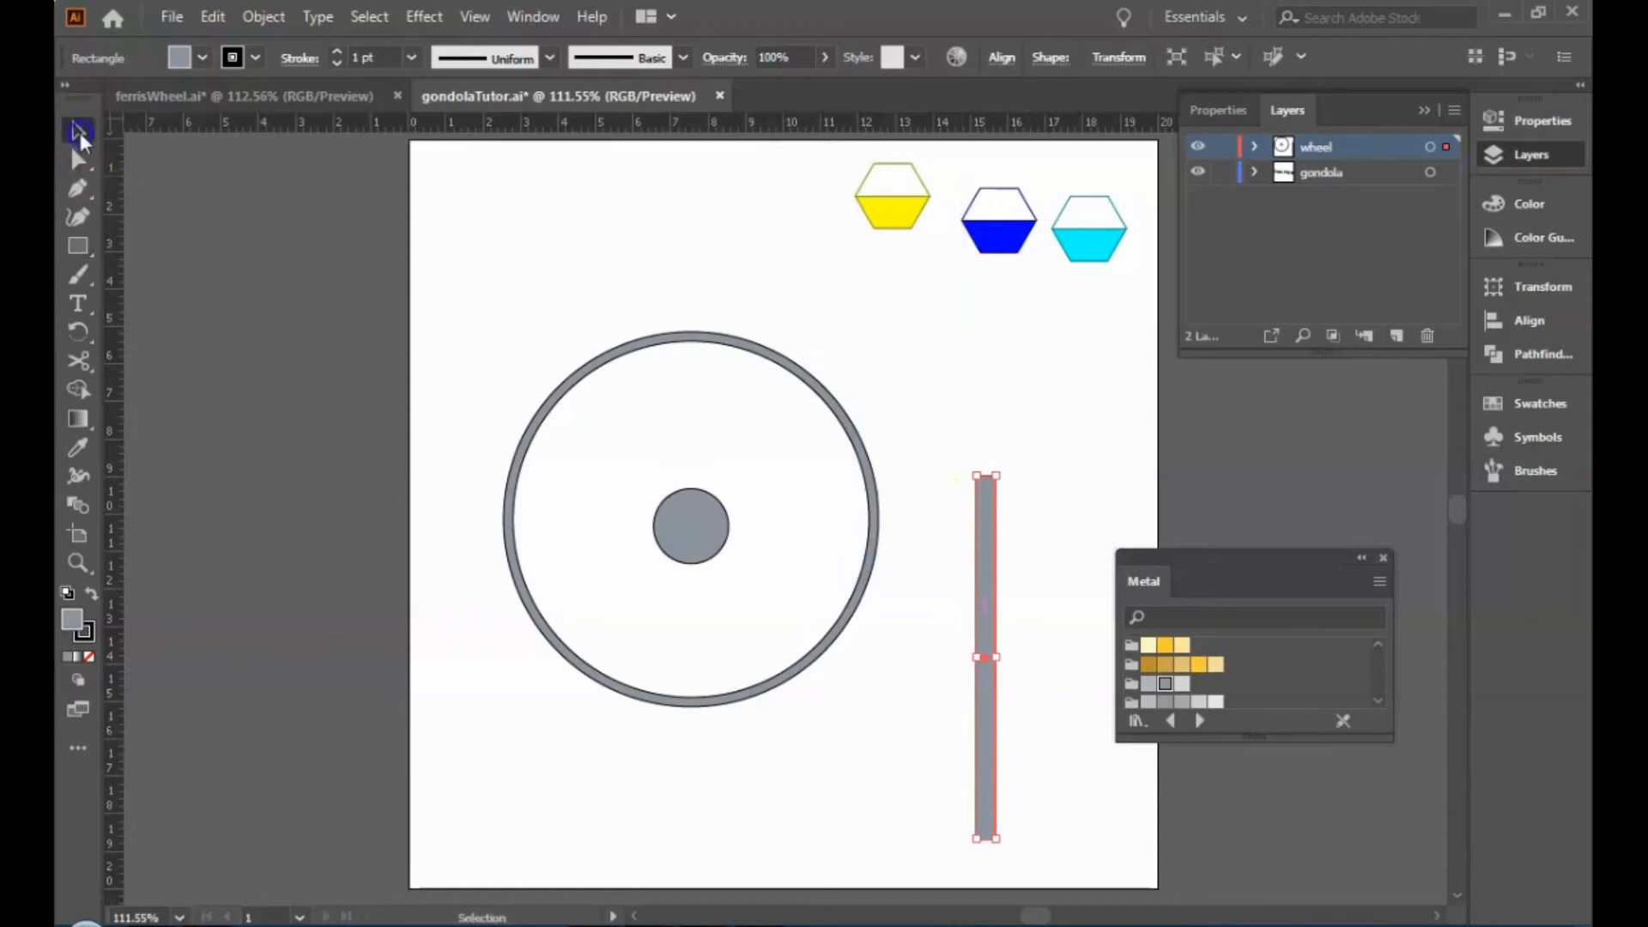
drag(988, 611, 691, 471)
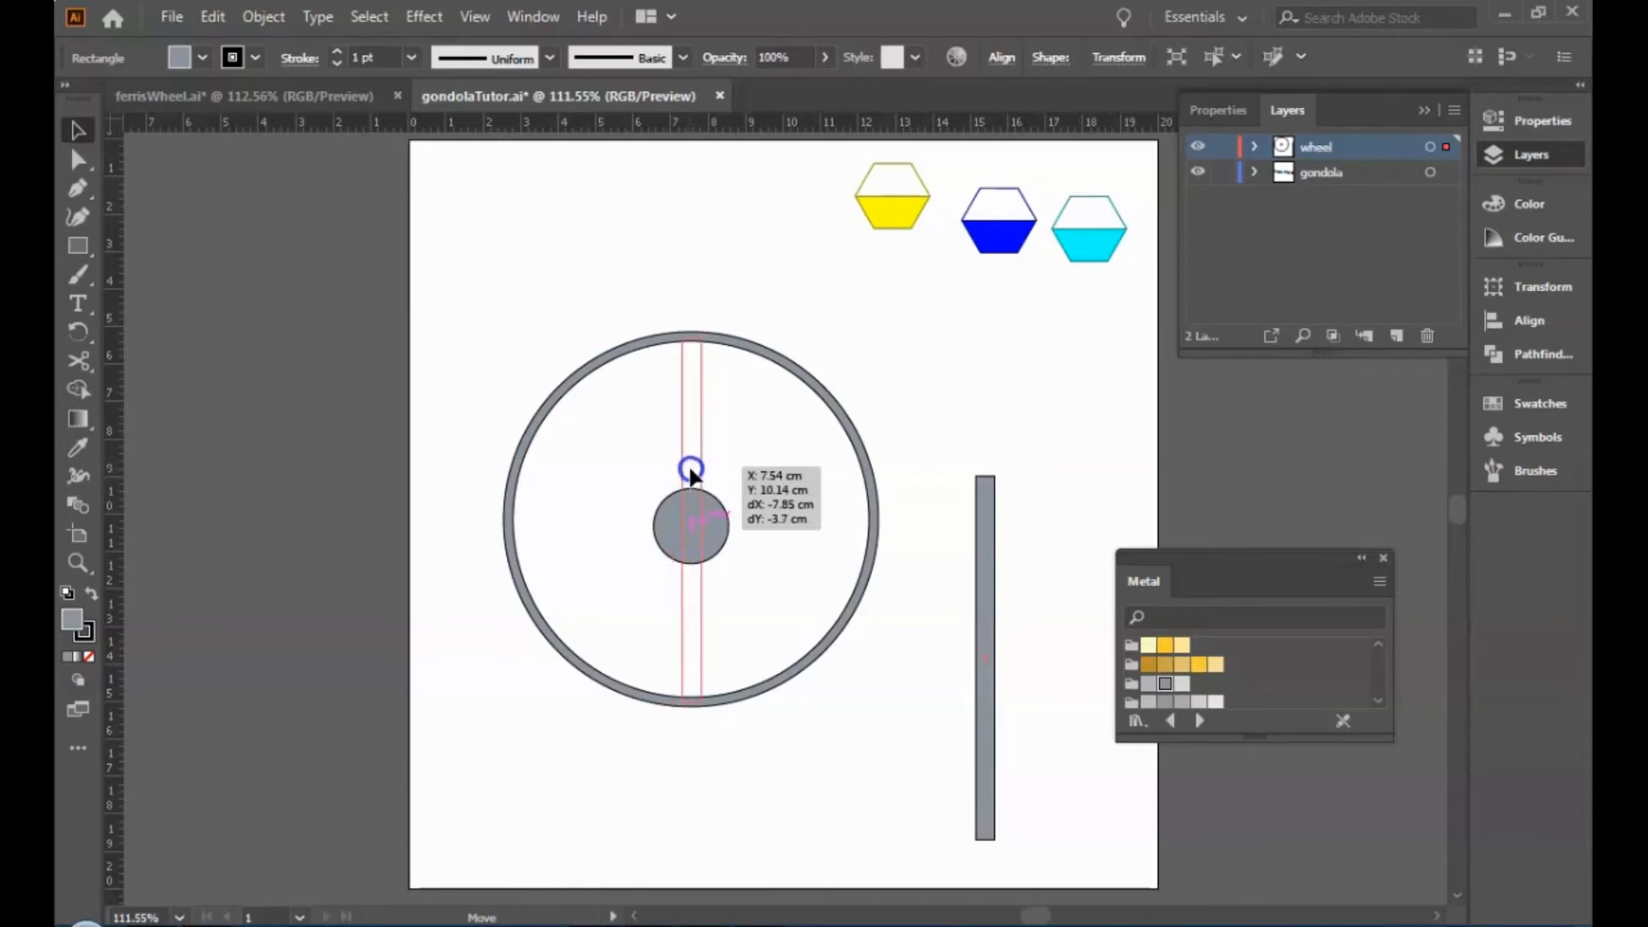
drag(691, 474, 691, 474)
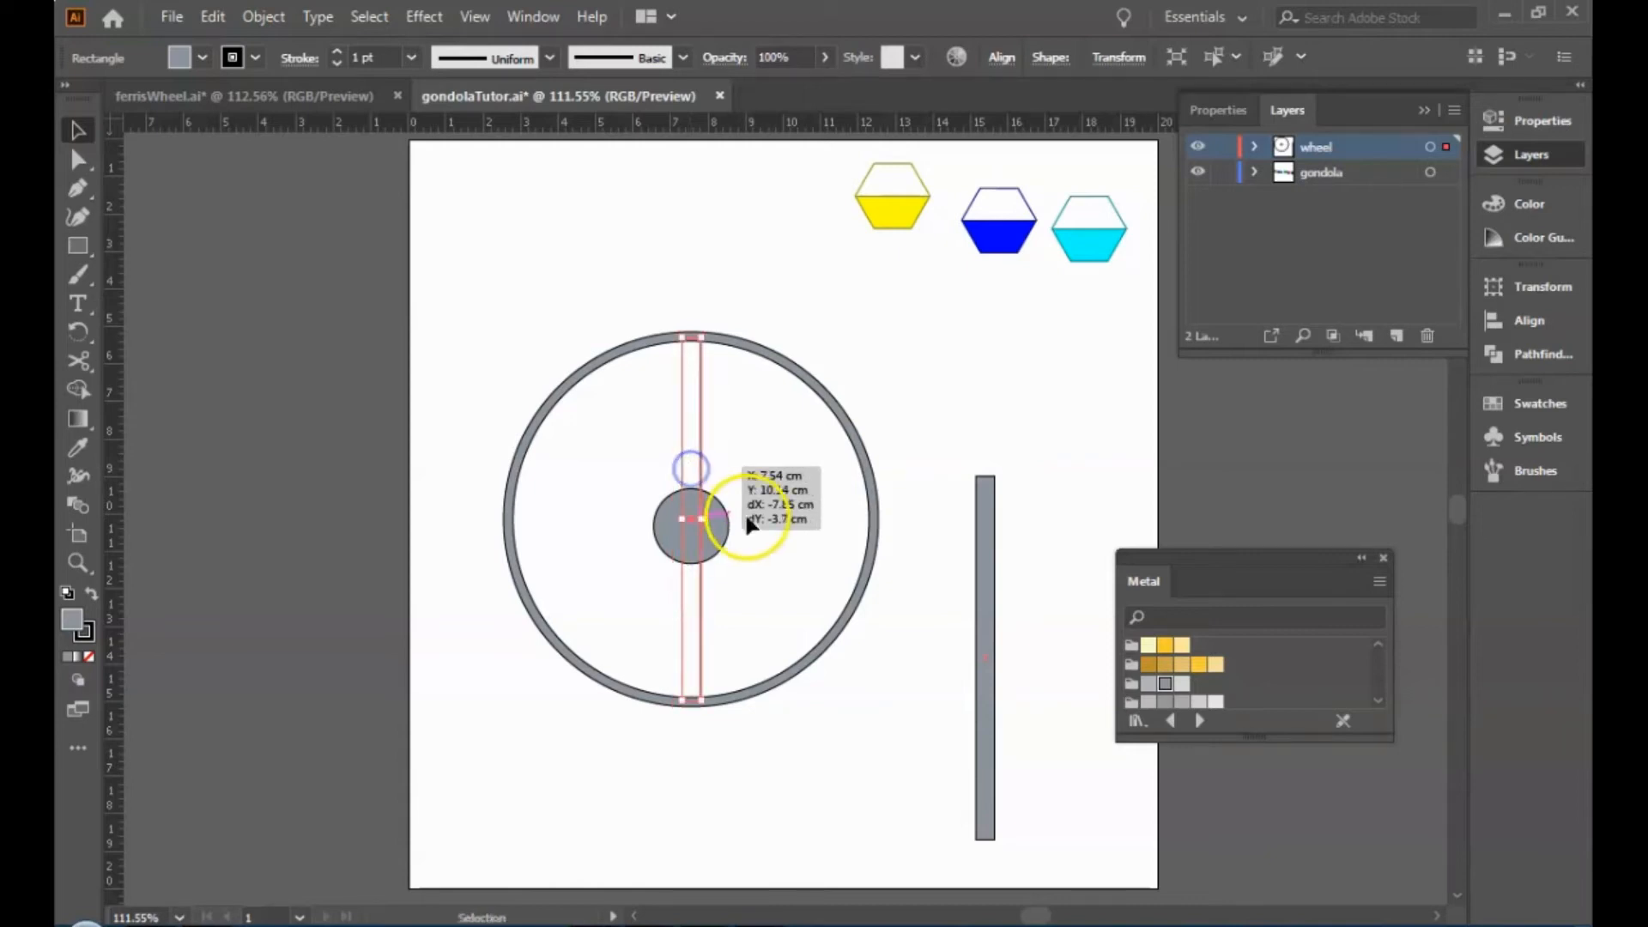
drag(717, 538, 717, 526)
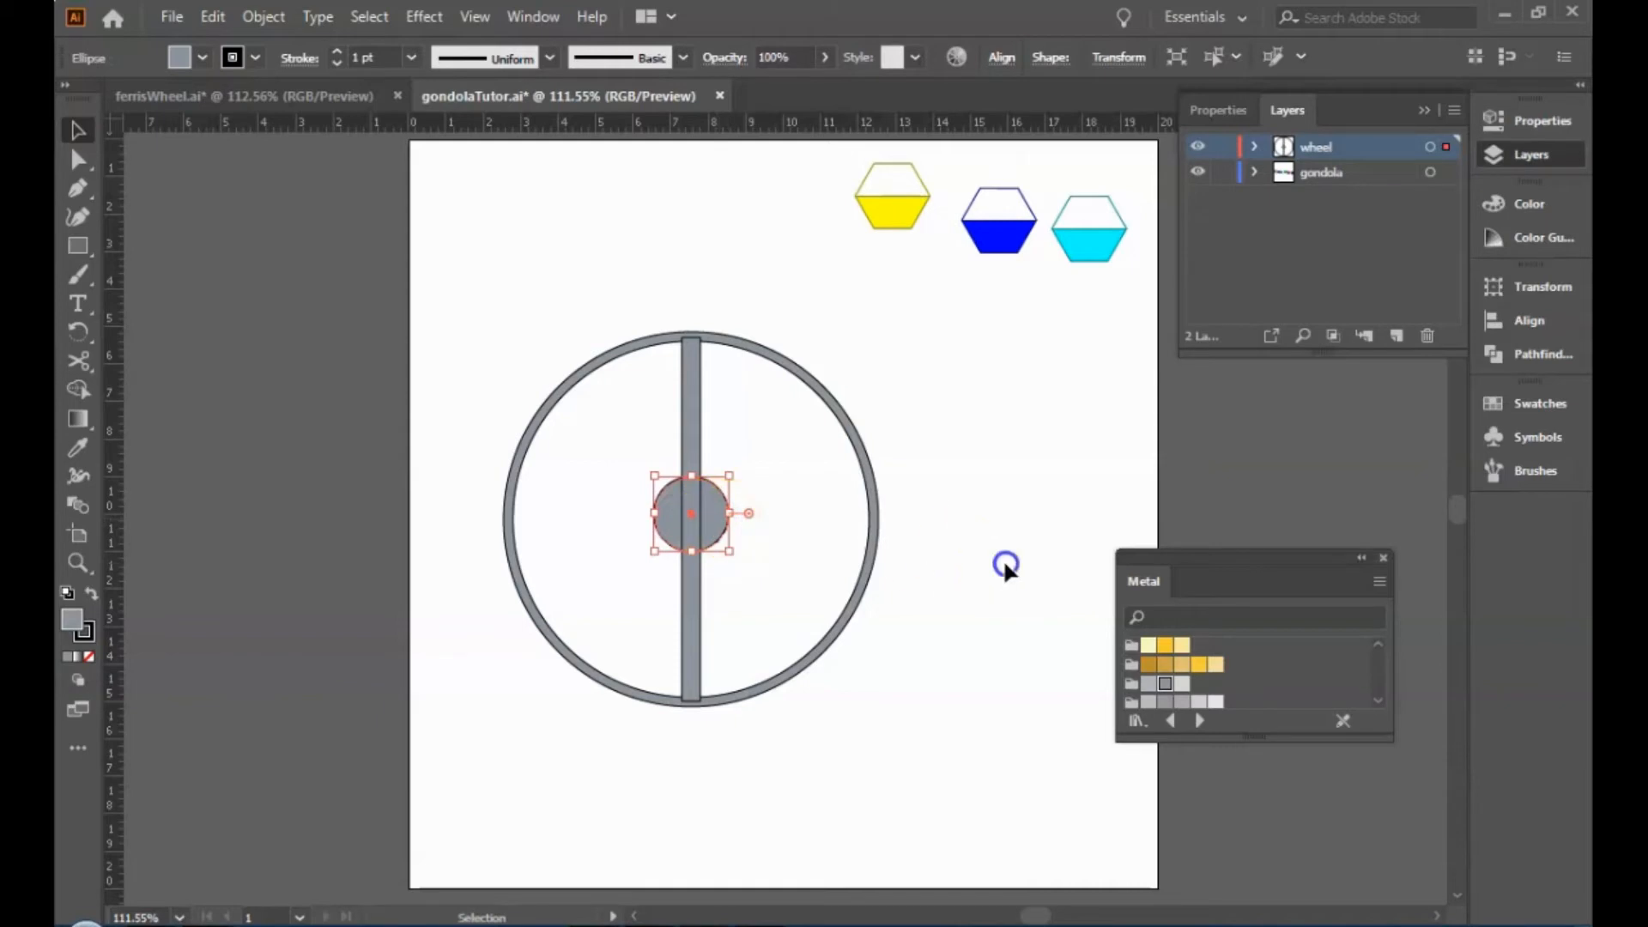
click(1005, 564)
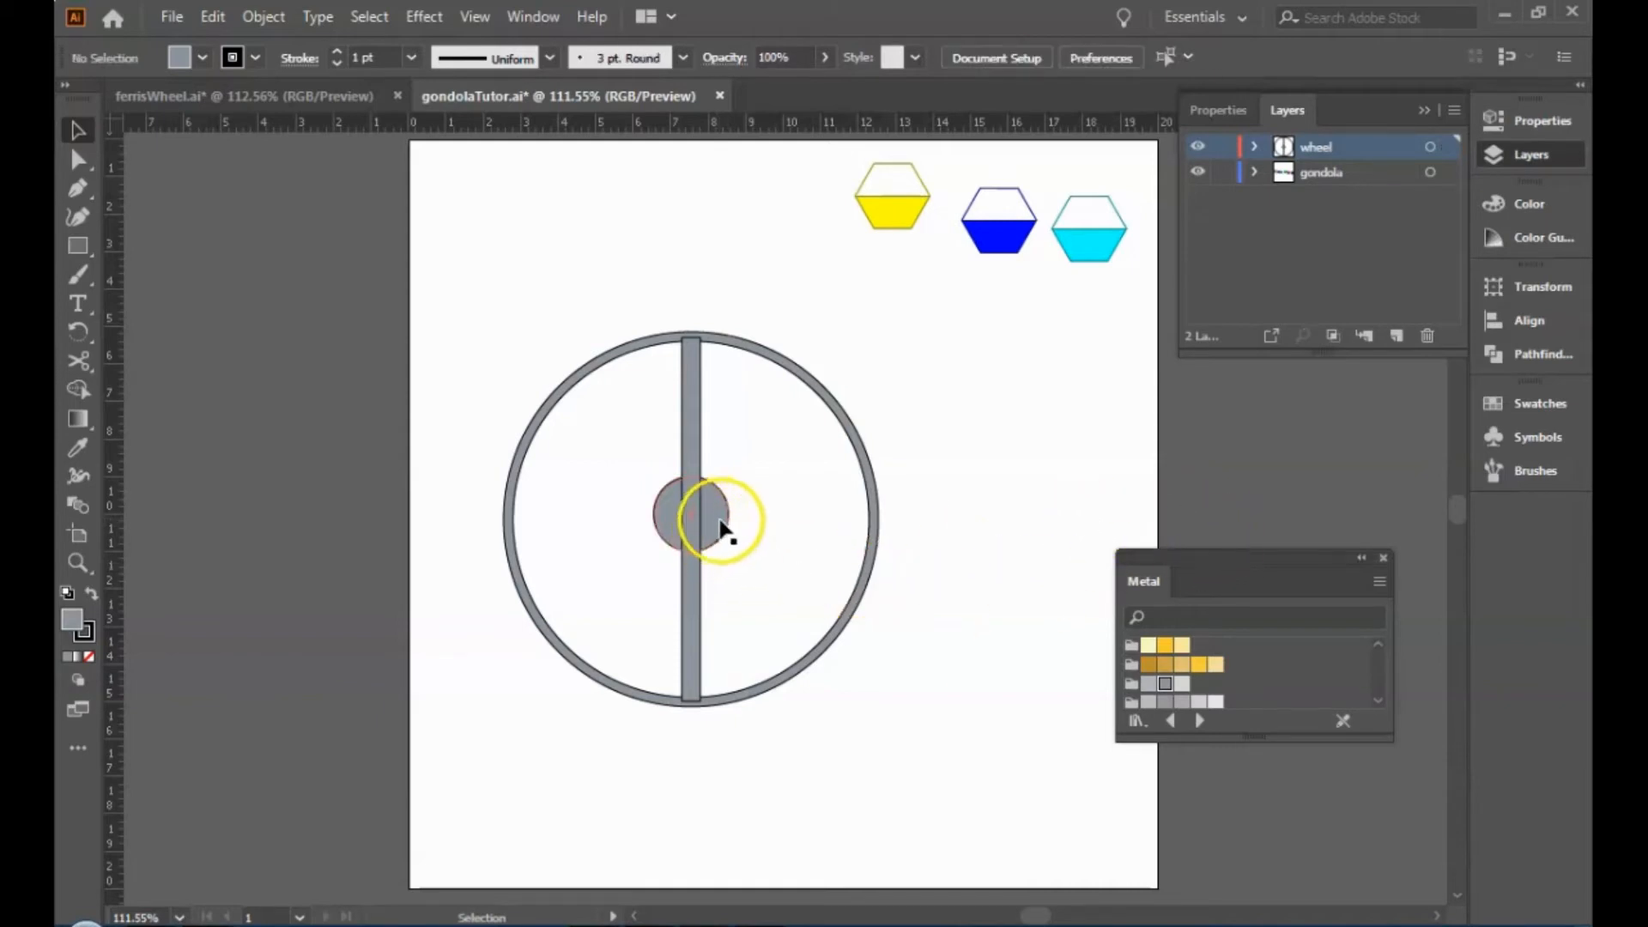
Move the spoke aside, centre the hub circle on the ring, and place the spoke vertically across the ring's centre.
drag(694, 458, 258, 268)
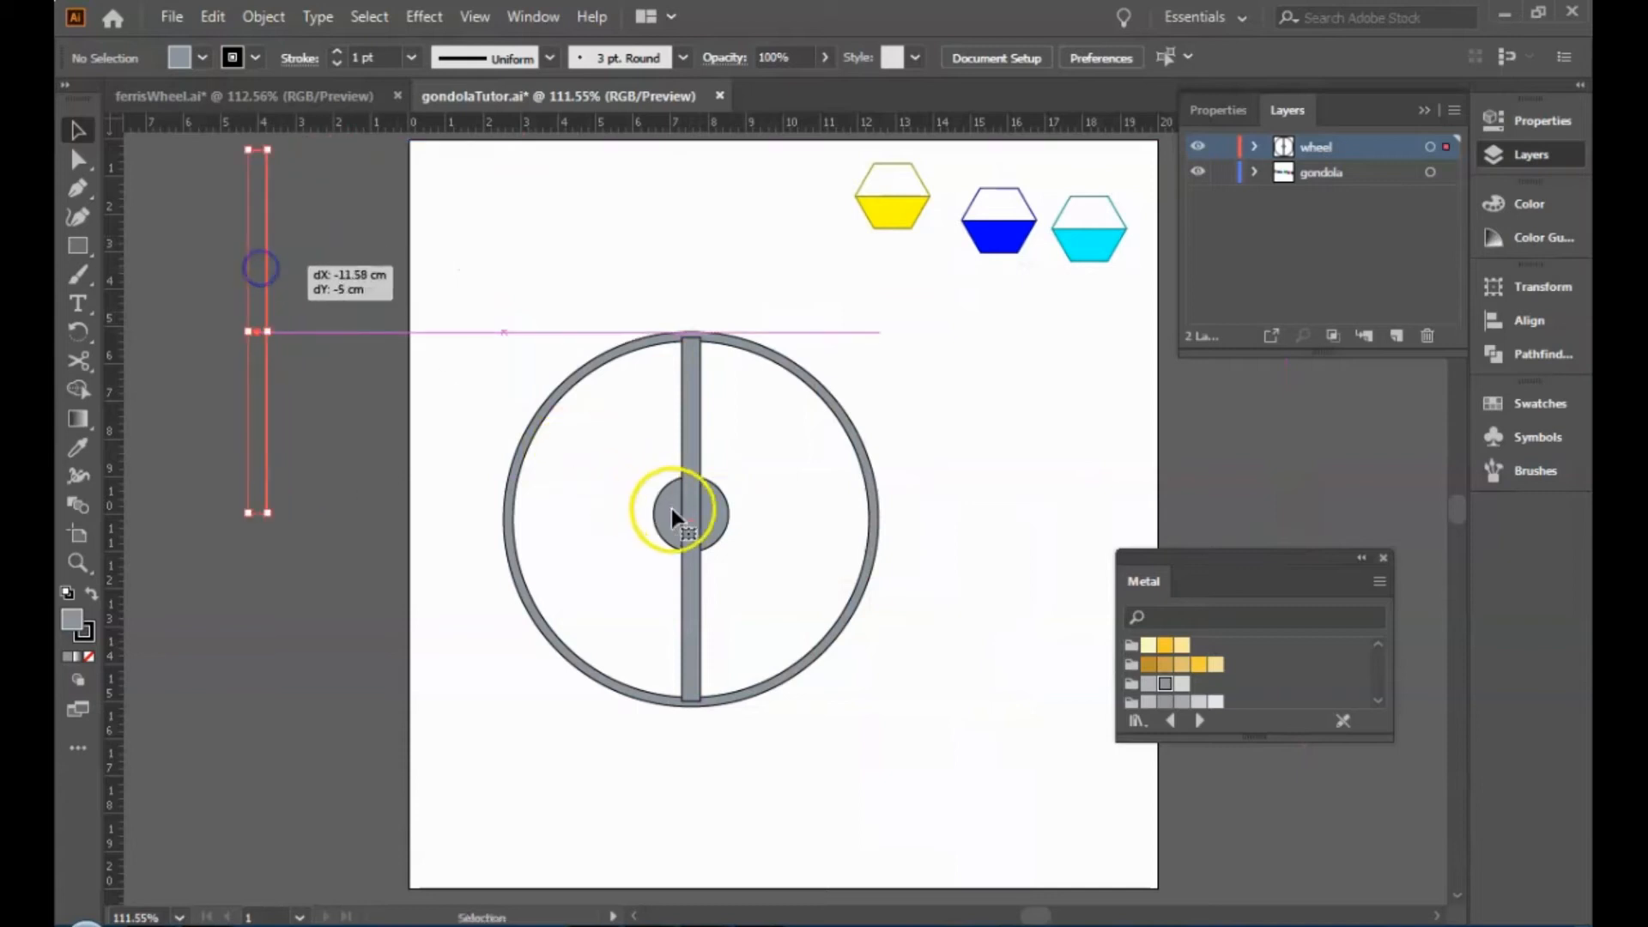
mouse_move(722, 525)
mouse_down()
mouse_move(723, 345)
mouse_move(728, 723)
mouse_move(706, 529)
mouse_up()
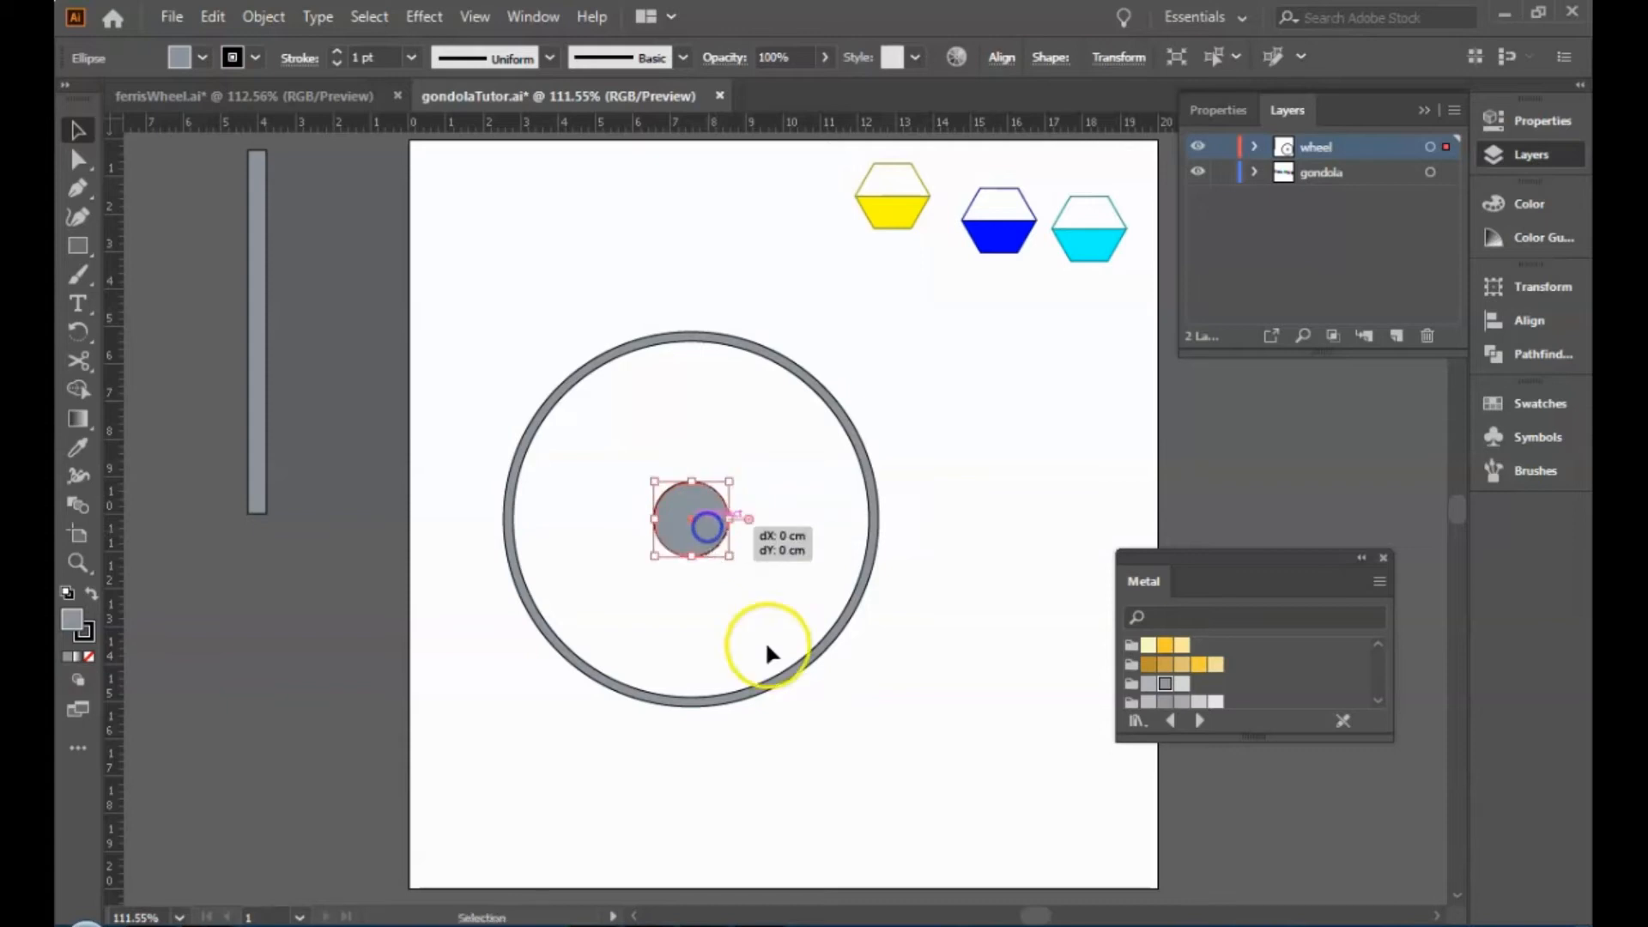
click(857, 727)
drag(260, 383, 701, 581)
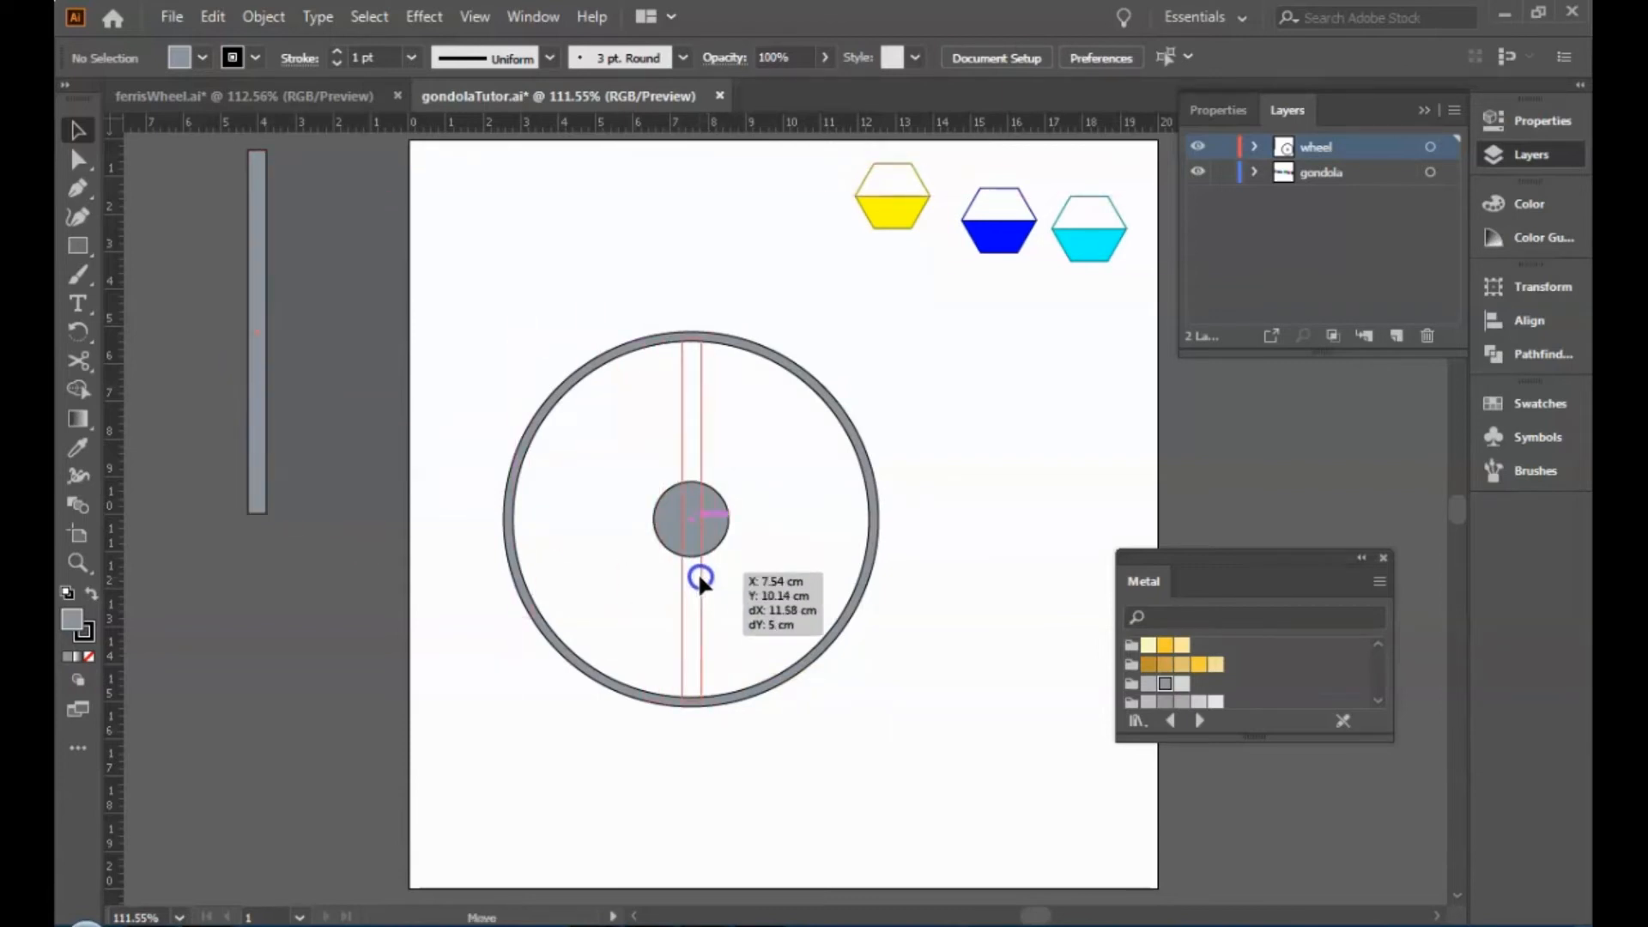
drag(697, 572, 697, 571)
click(848, 748)
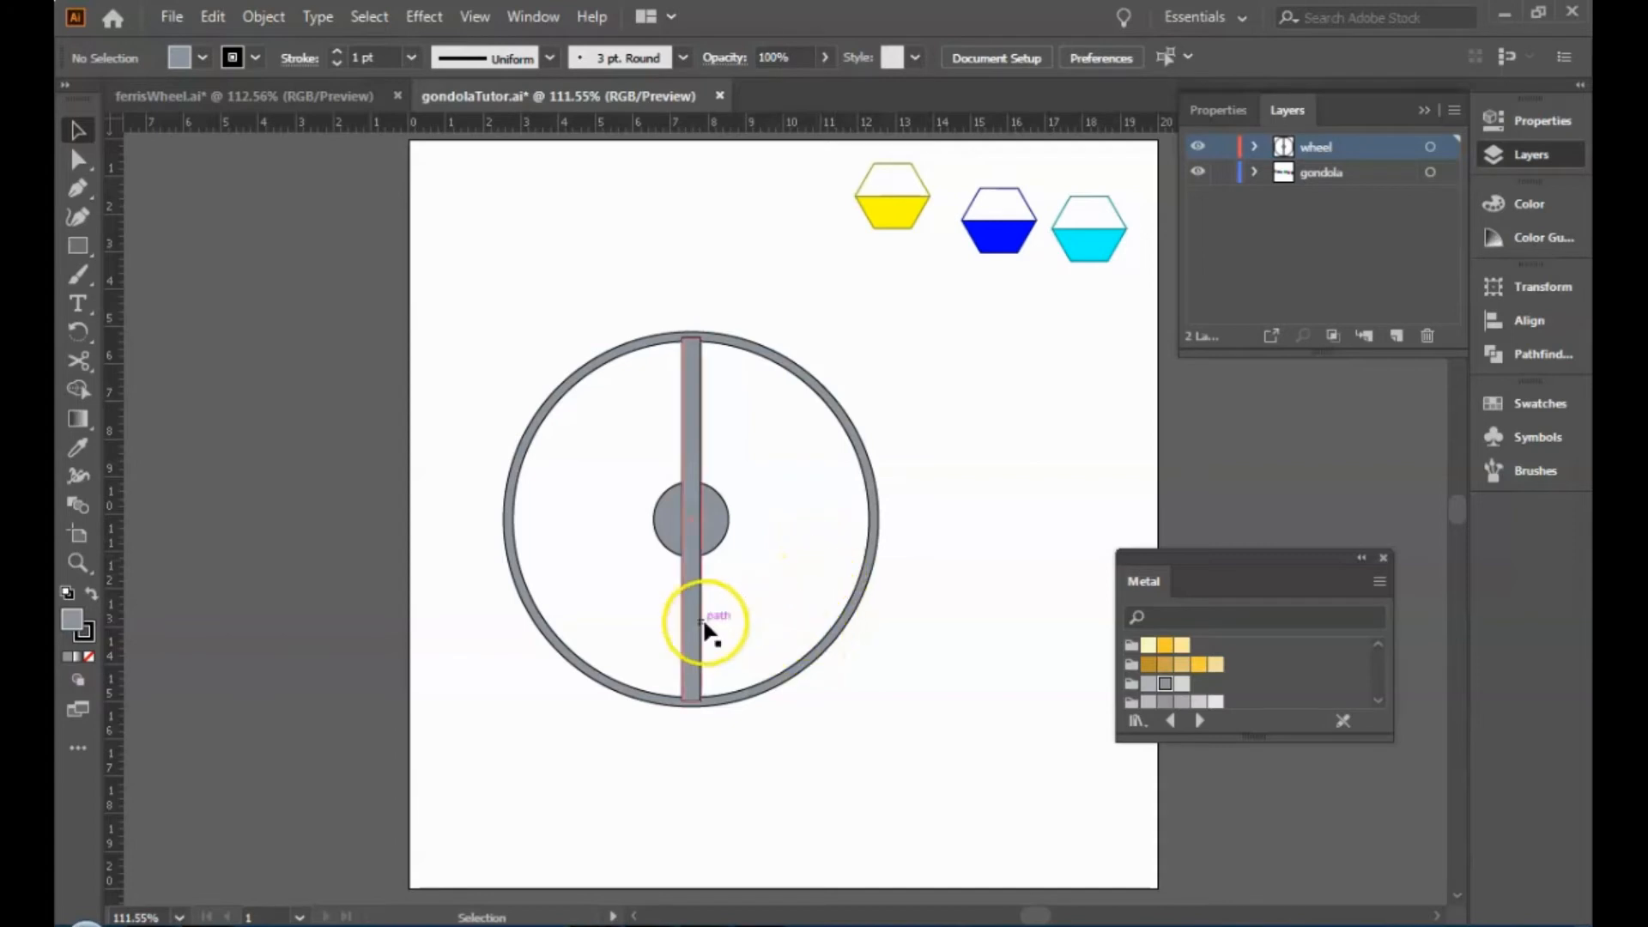
Examine in ferrisWheel.ai how the spokes are arranged relative to the hub and the ring.
click(270, 100)
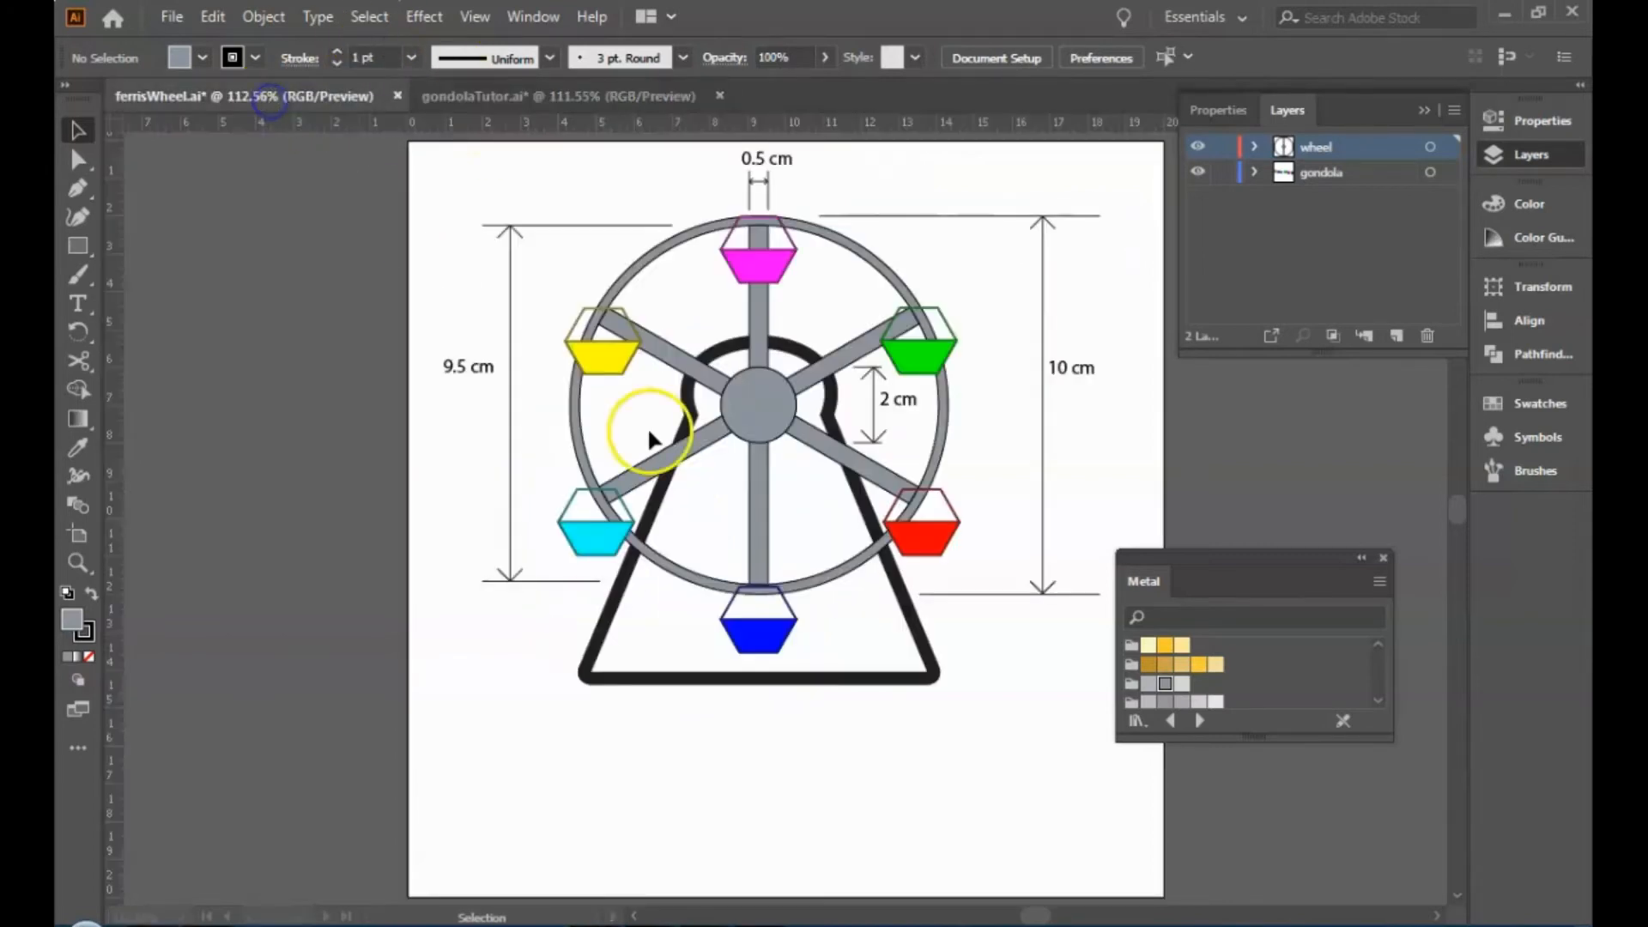
click(486, 102)
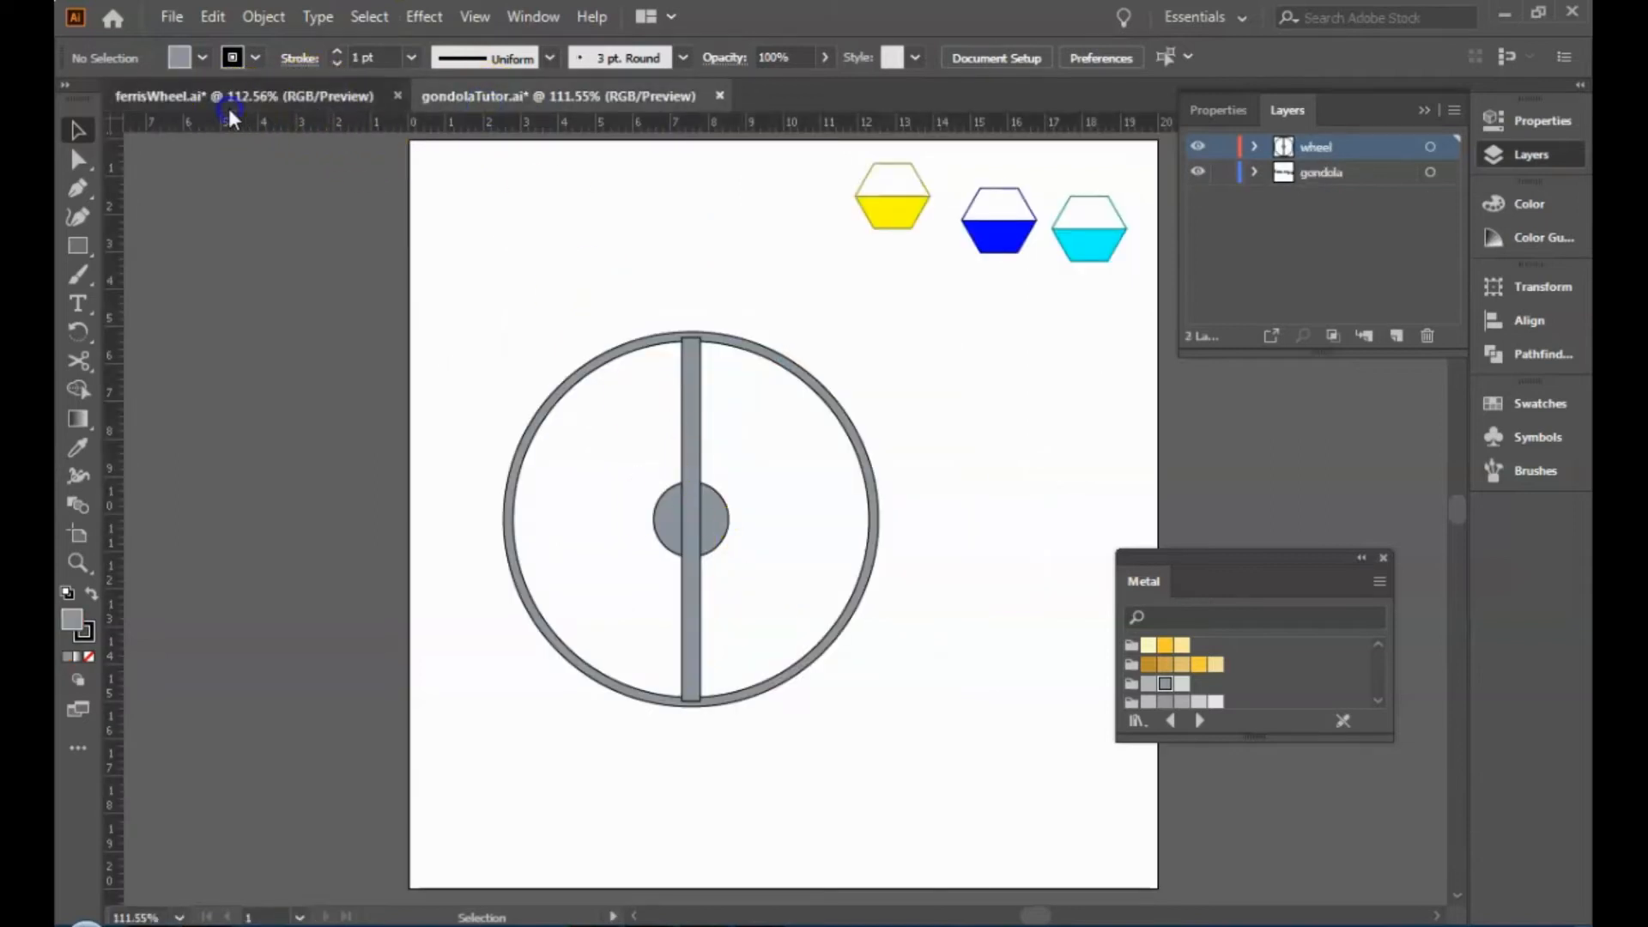
click(230, 100)
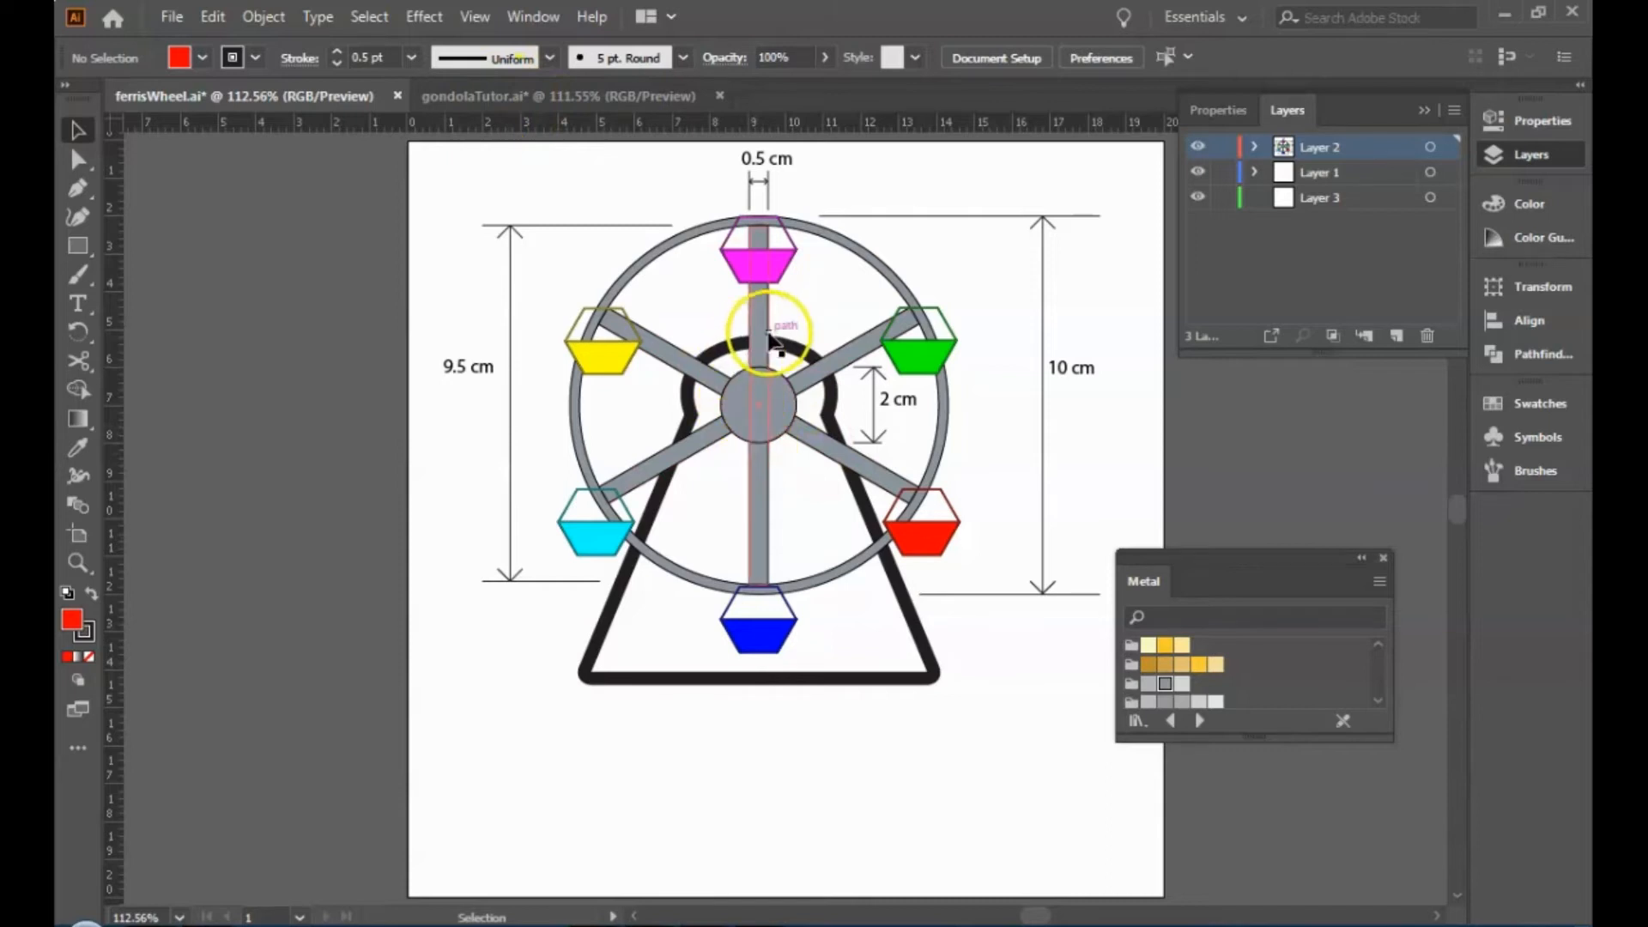
Return to gondolaTutor.ai and place two copies of the vertical spoke to the right of the original.
click(489, 95)
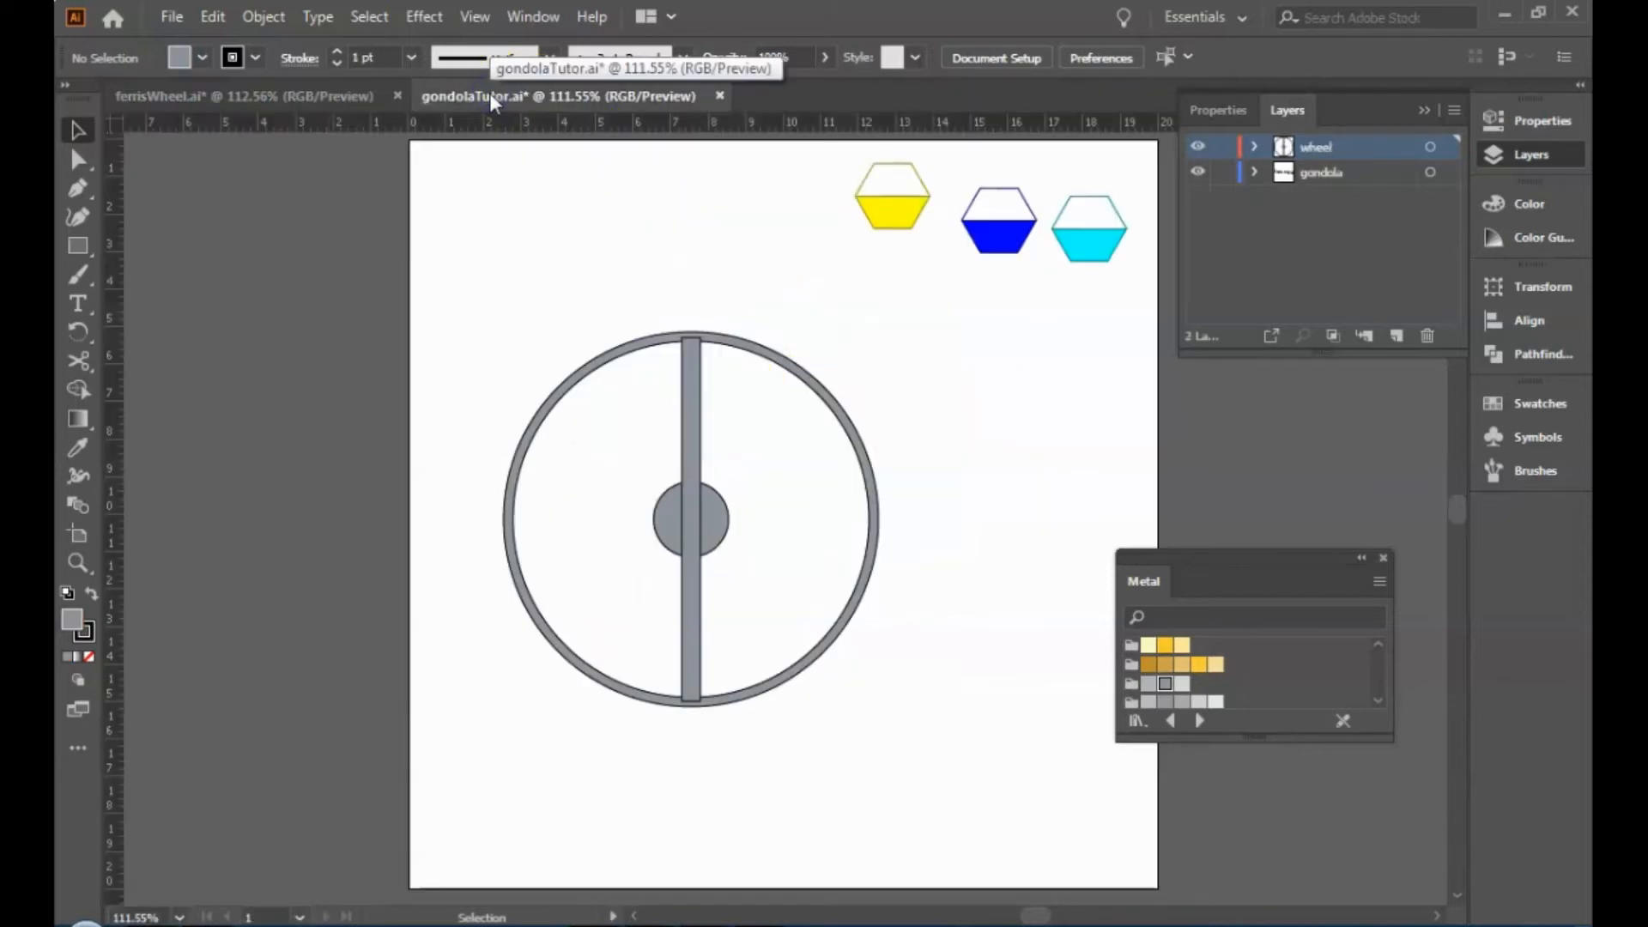
click(692, 418)
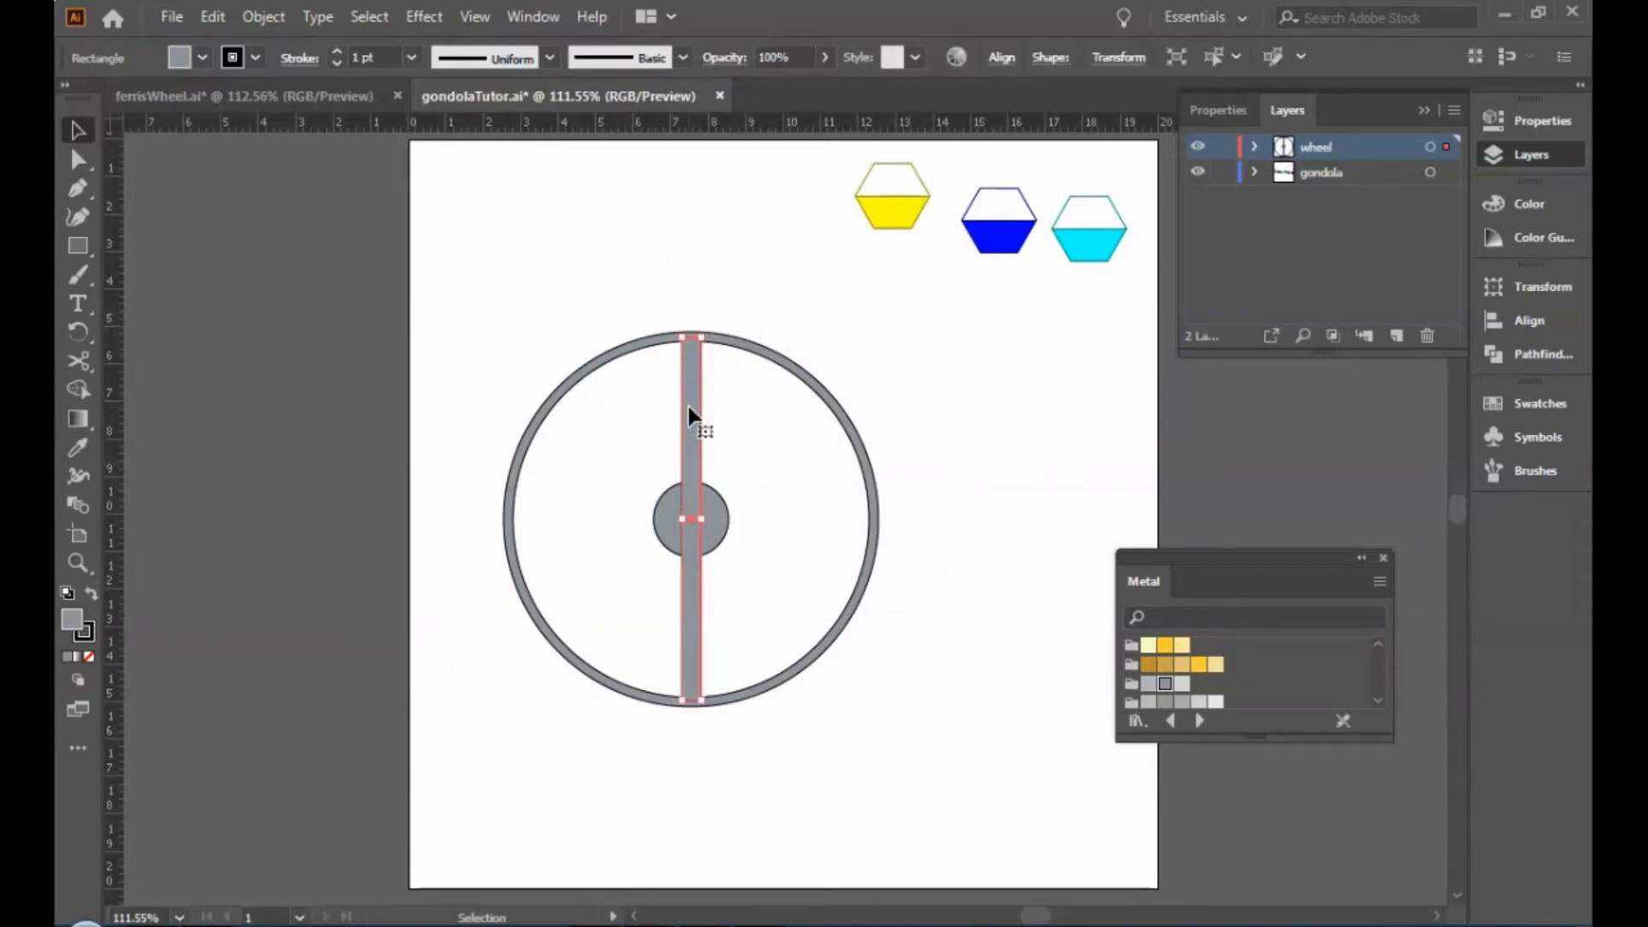
drag(692, 414, 987, 437)
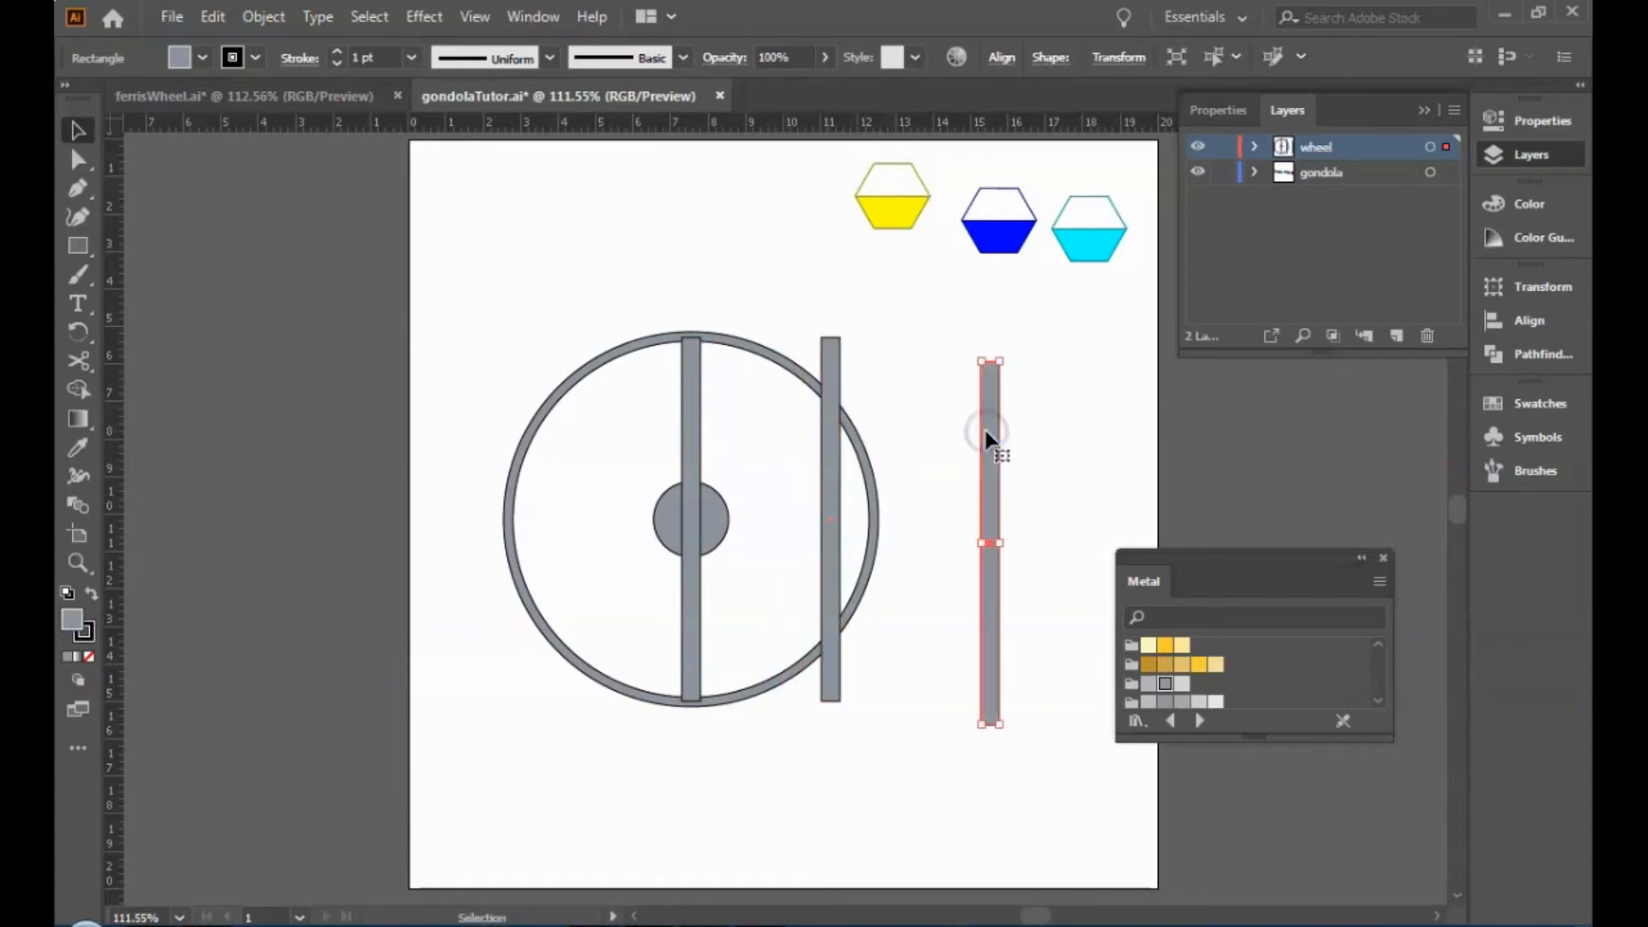
Rotate the nearer spoke copy to 60° and centre it on the hub so it crosses the ring diagonally.
click(840, 423)
click(1504, 127)
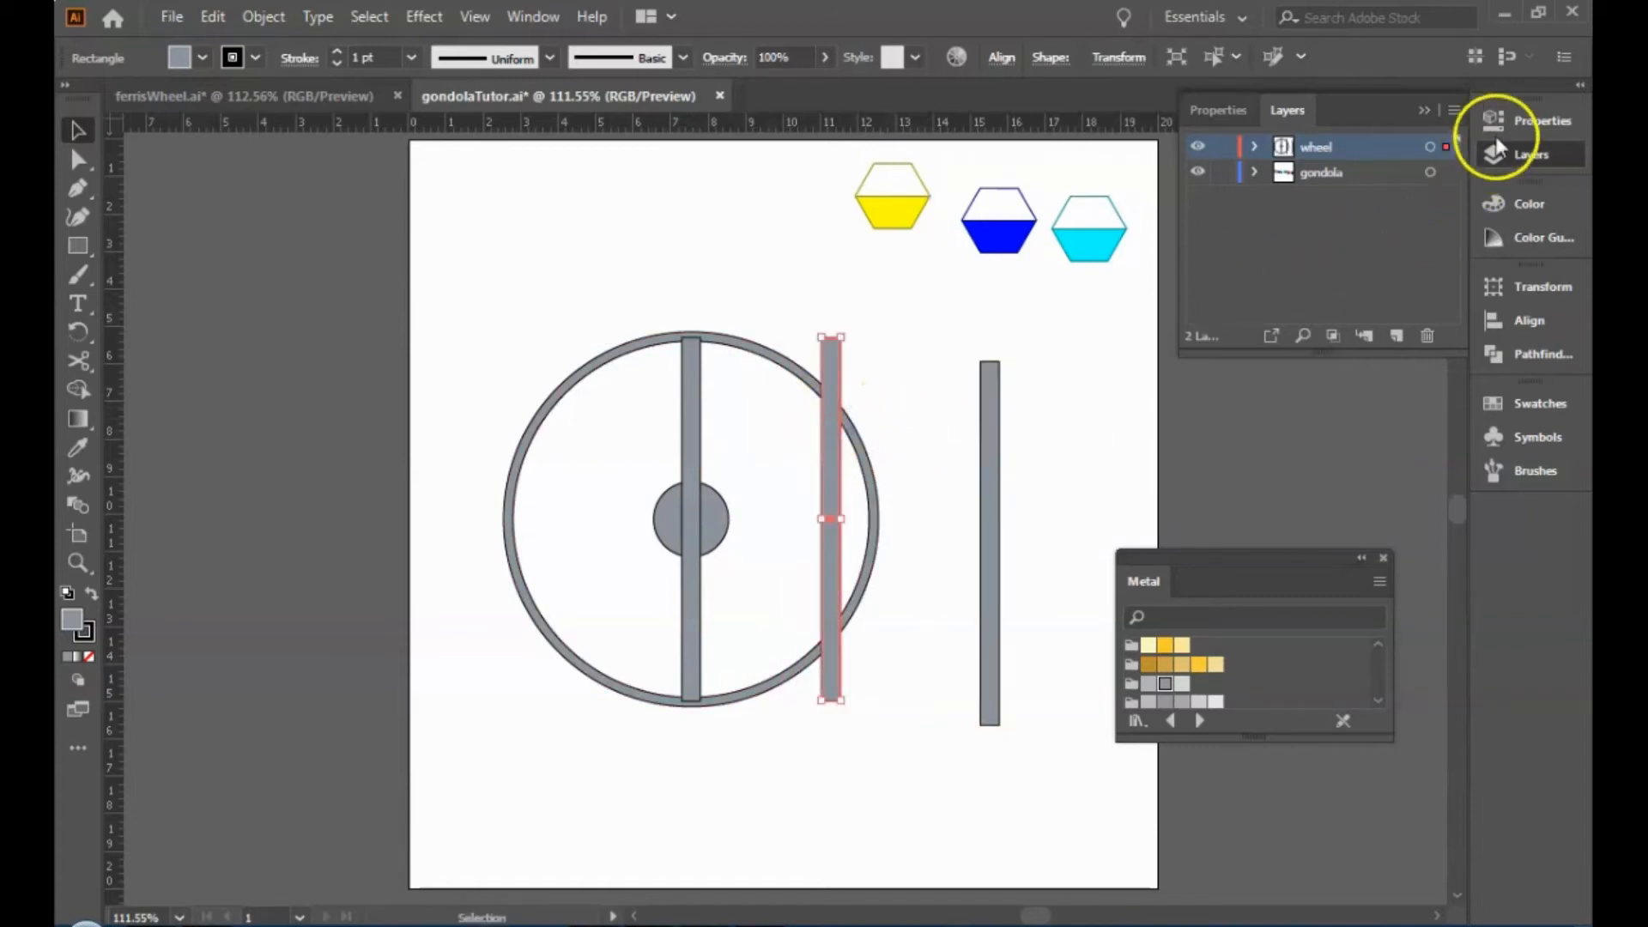
click(1291, 278)
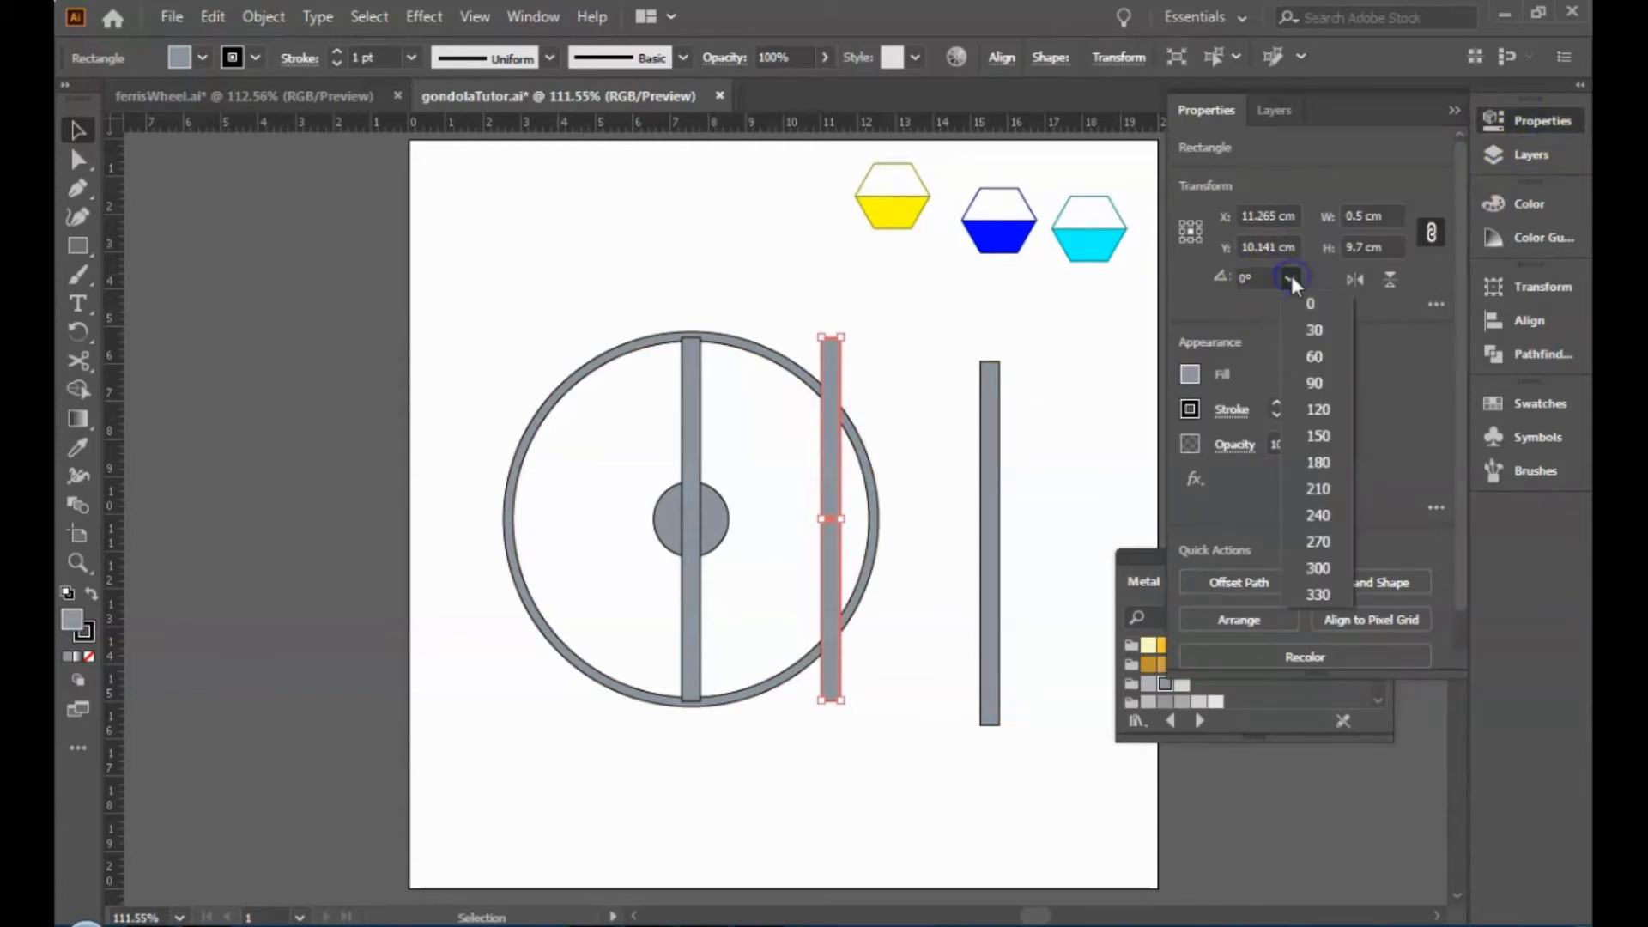
click(1307, 358)
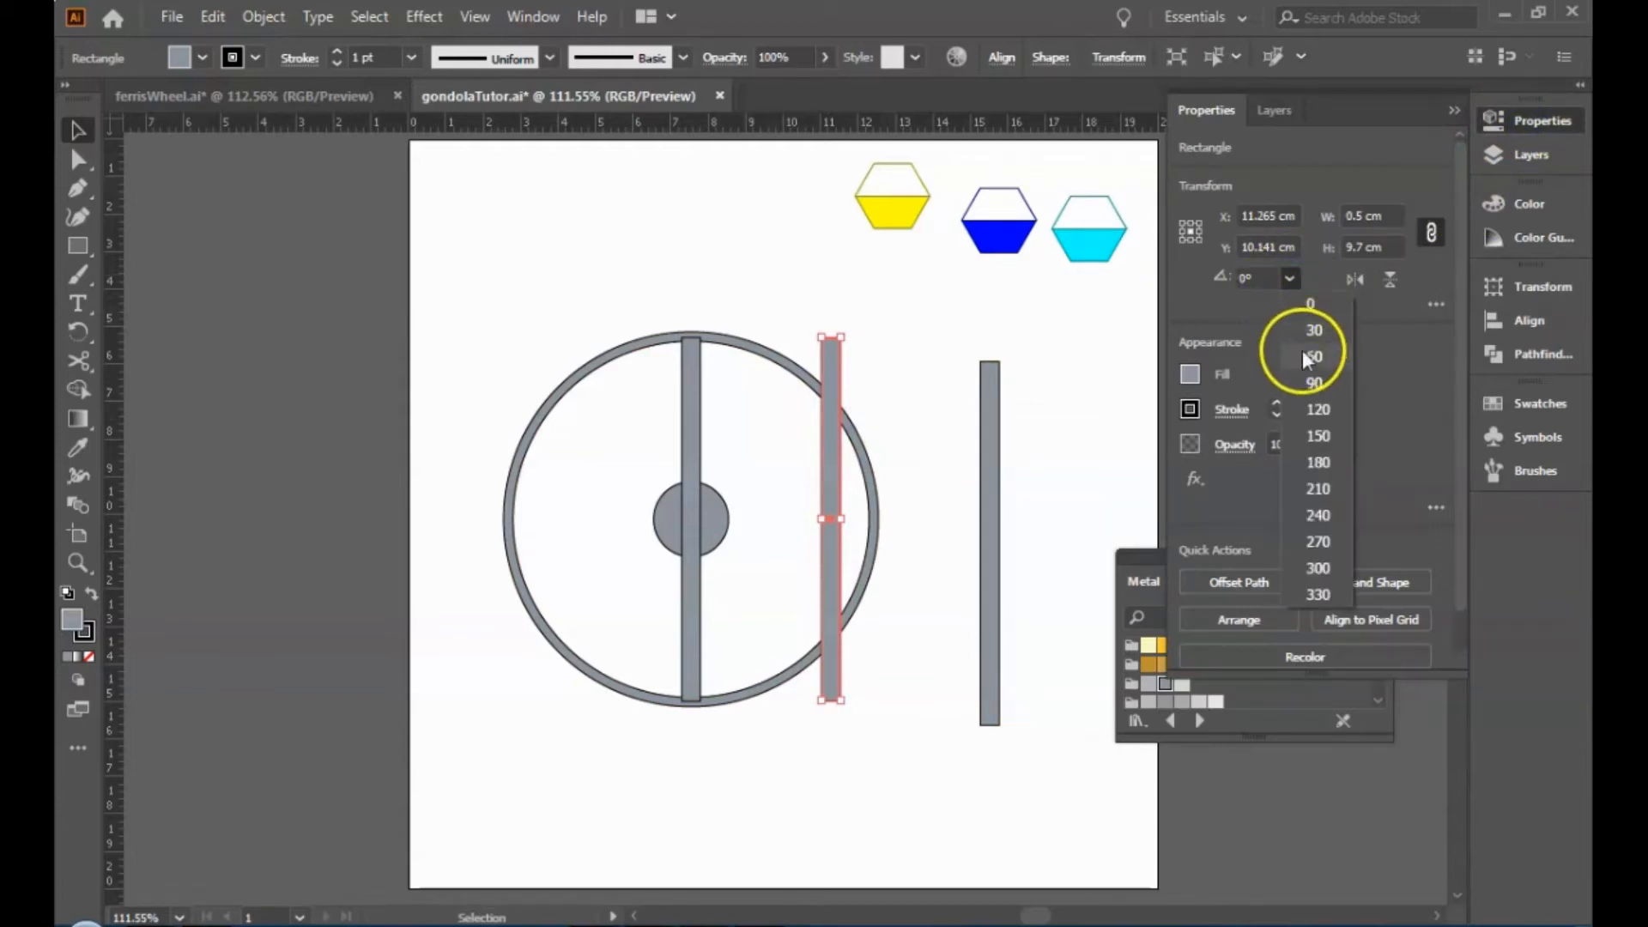
drag(934, 546, 754, 551)
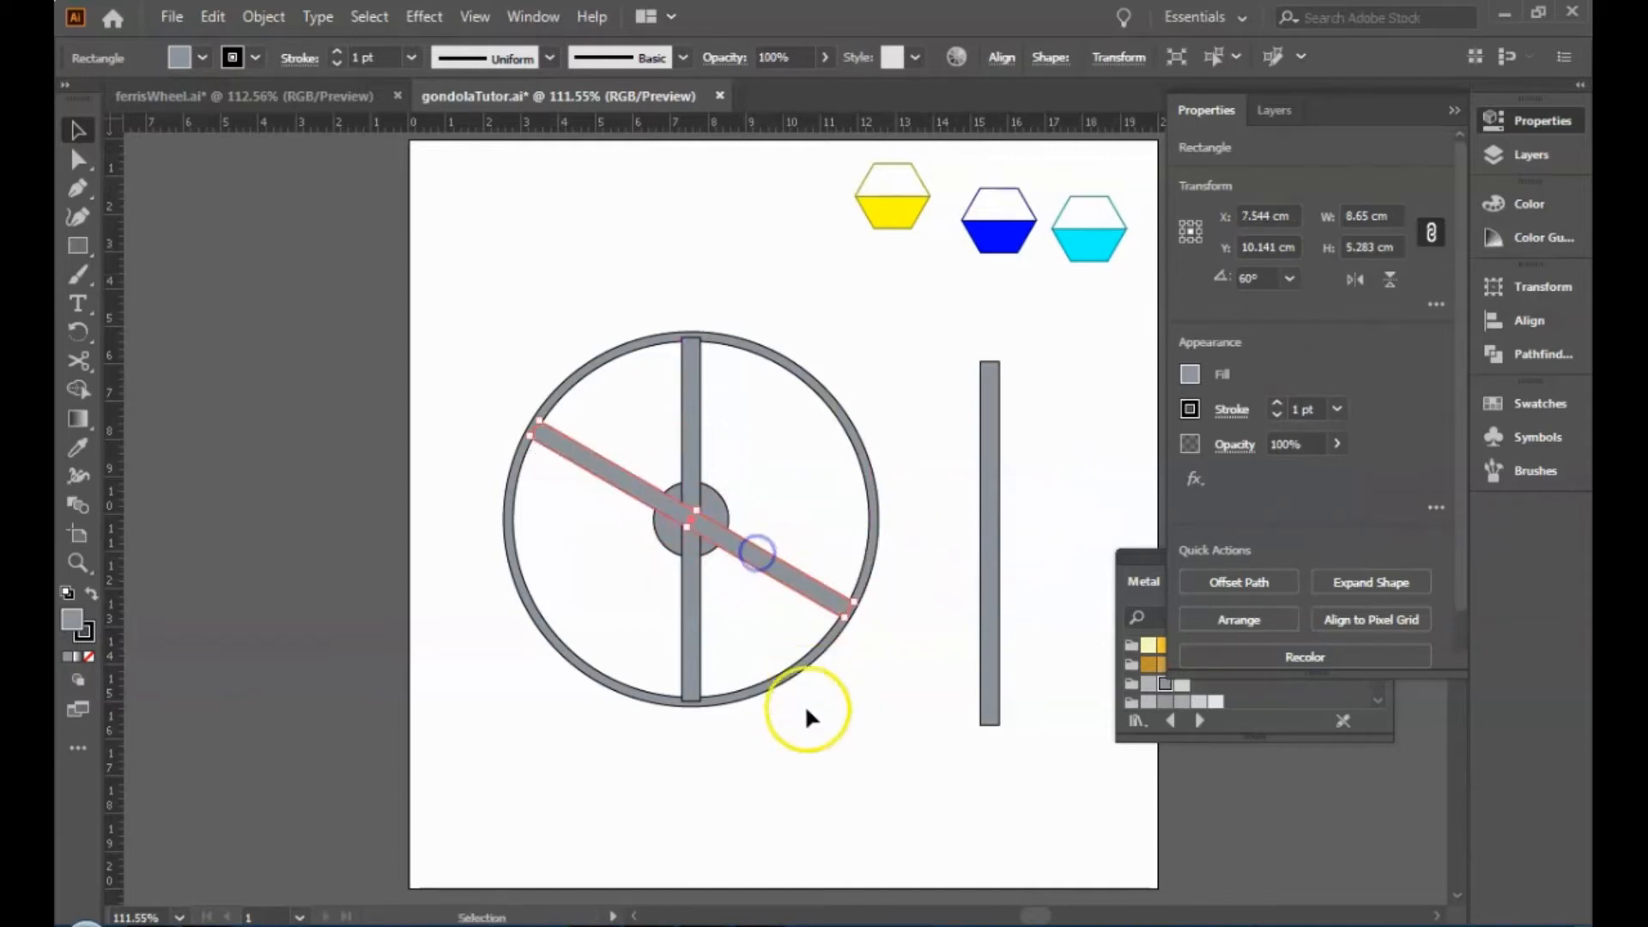
Rotate the remaining spoke copy to 60°, flip it horizontally, and centre it on the hub as the opposite diagonal.
click(992, 606)
click(1287, 276)
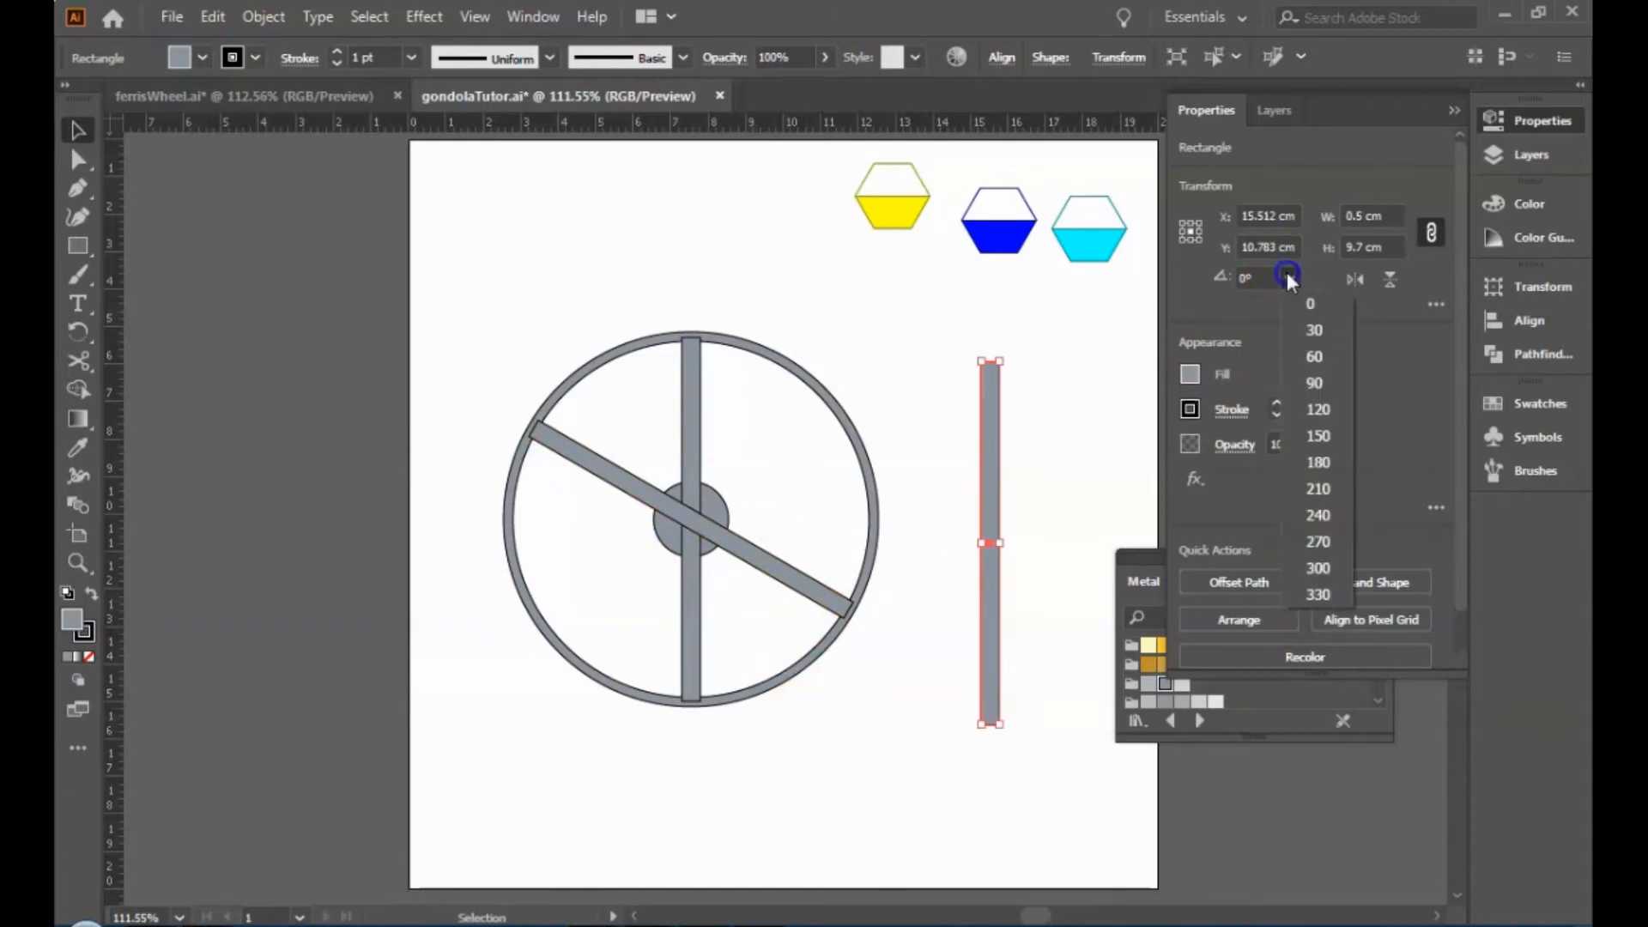
click(1311, 361)
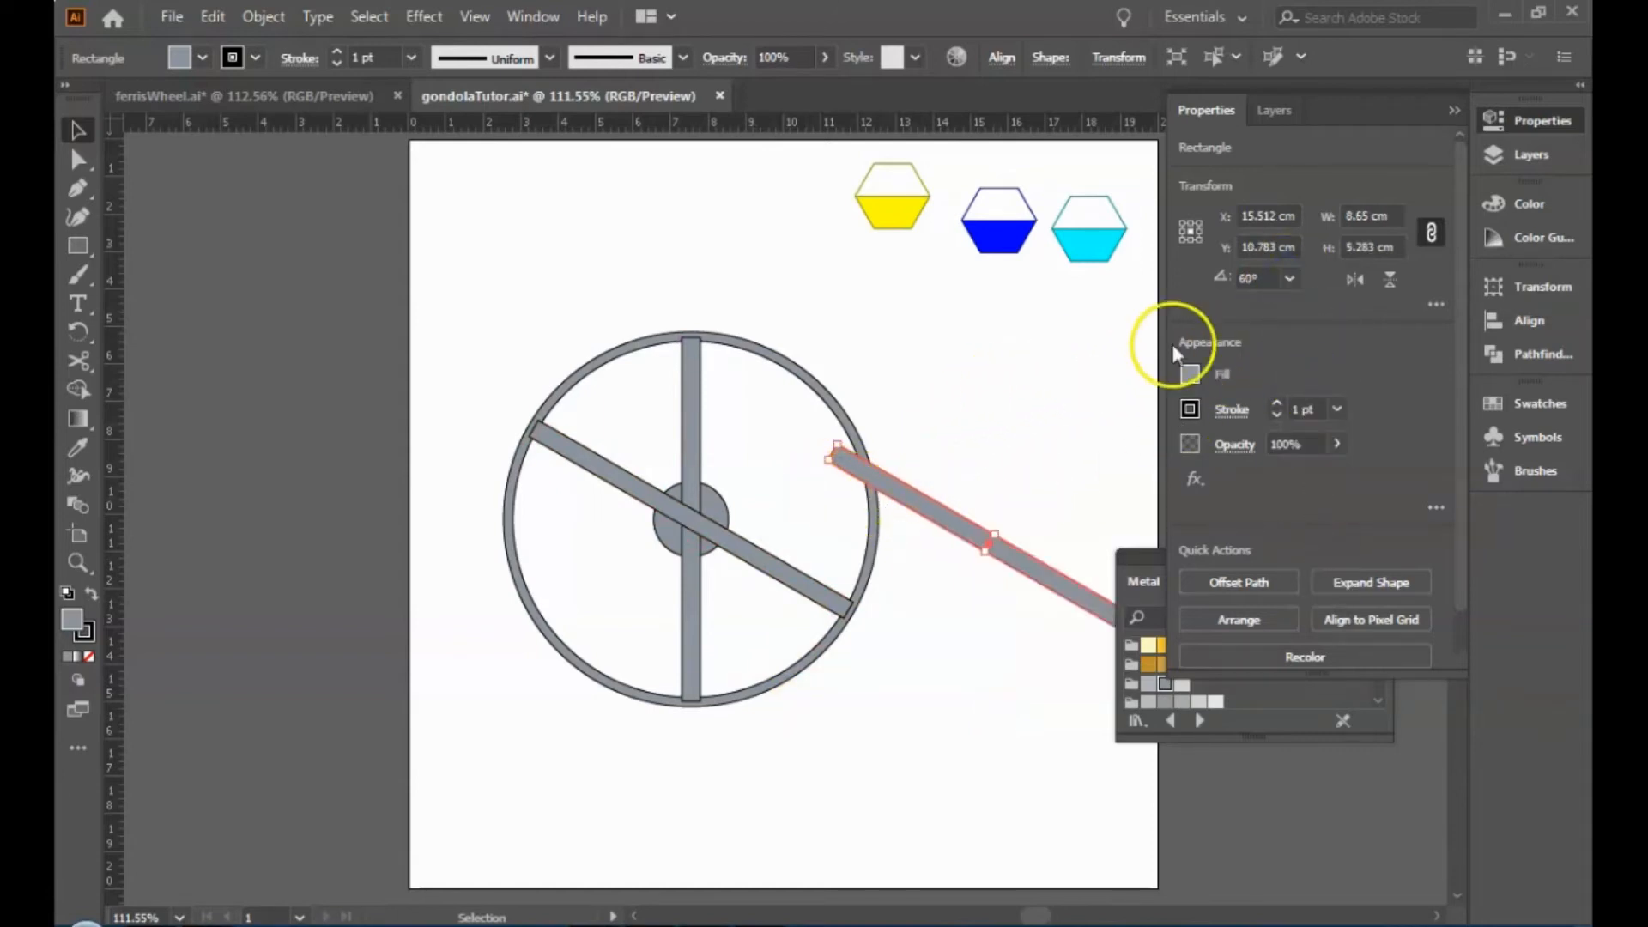
click(1354, 282)
click(1006, 569)
drag(1025, 530, 728, 510)
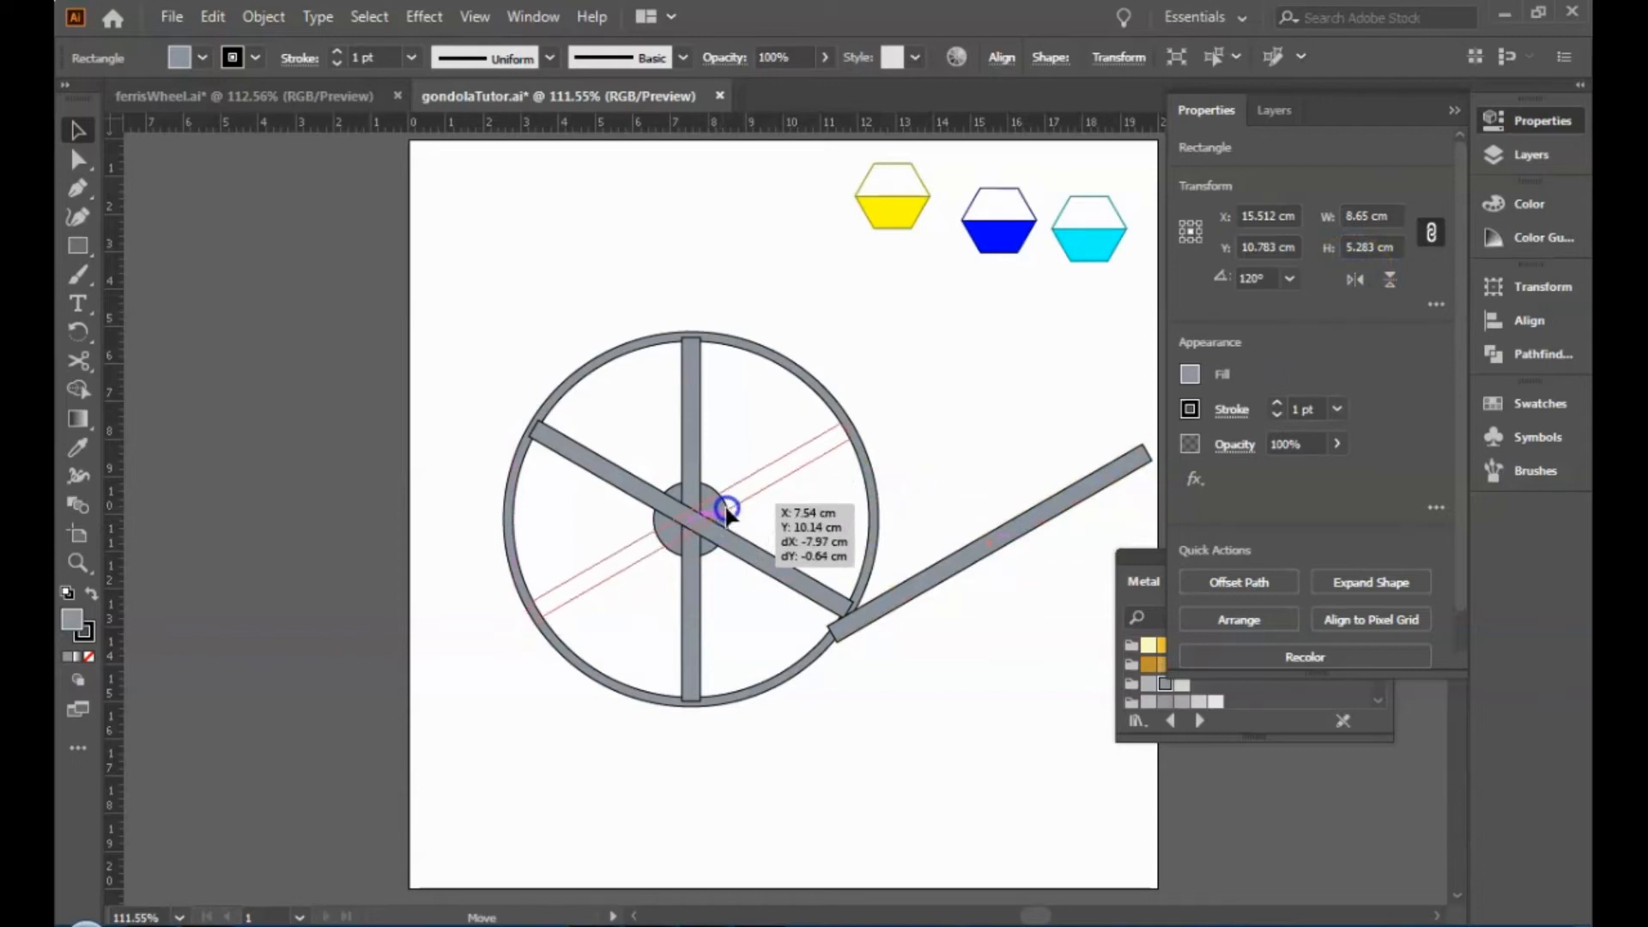
drag(726, 512, 726, 512)
click(1053, 440)
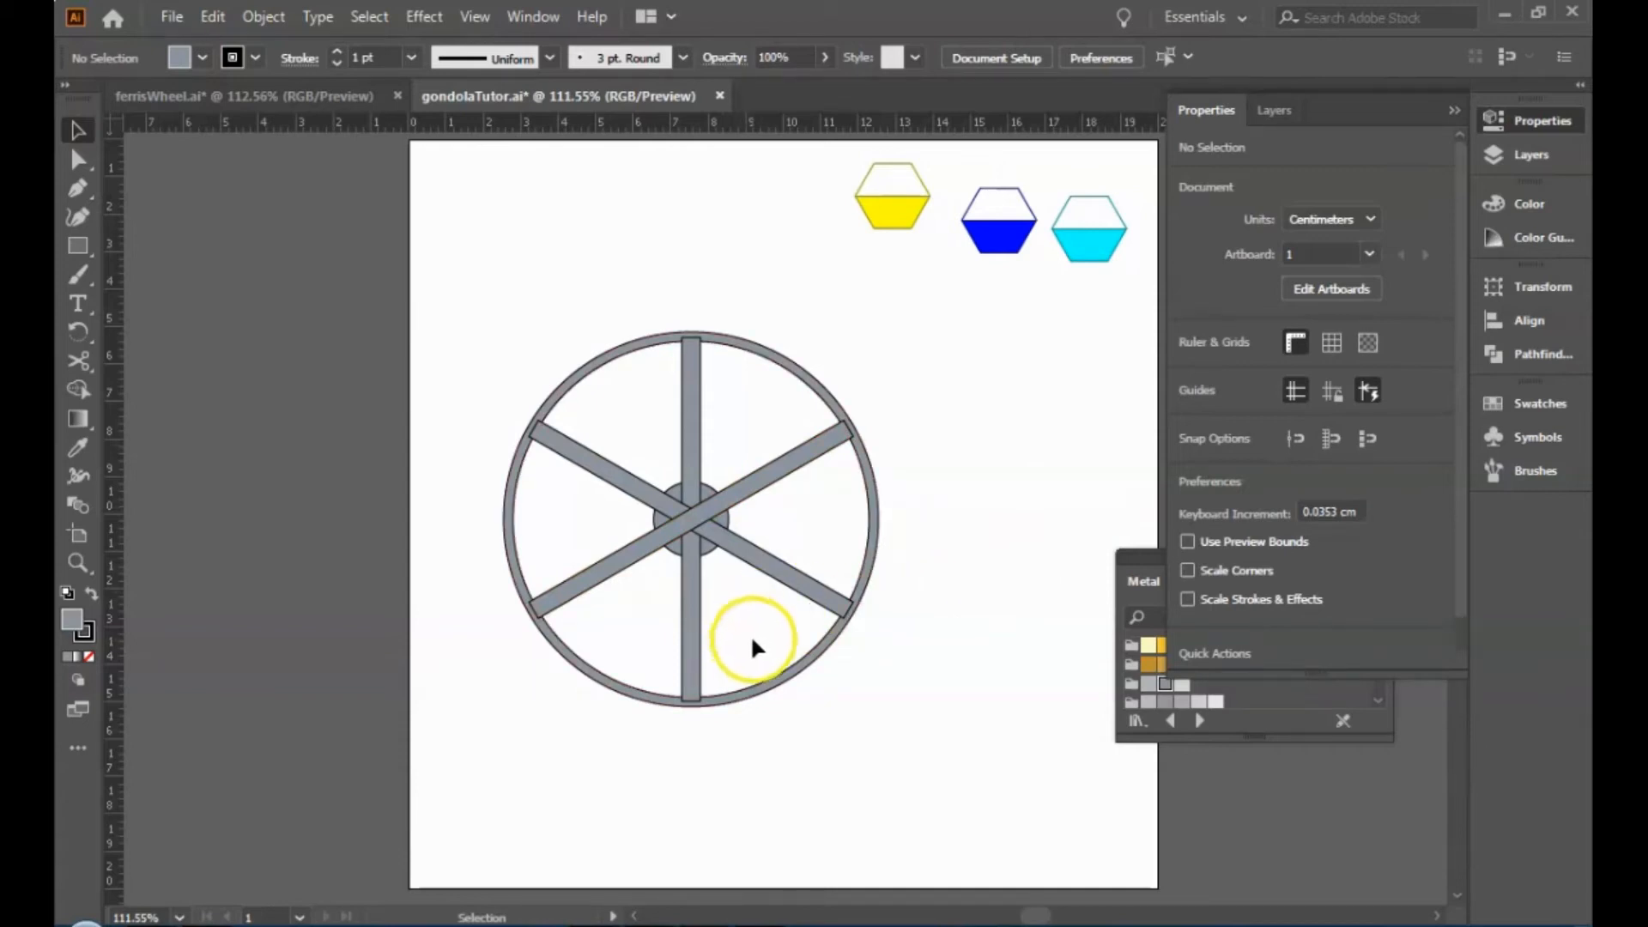
Bring the hub circle and the outer ring to the front so they cover the spokes.
right_click(707, 545)
mouse_move(938, 426)
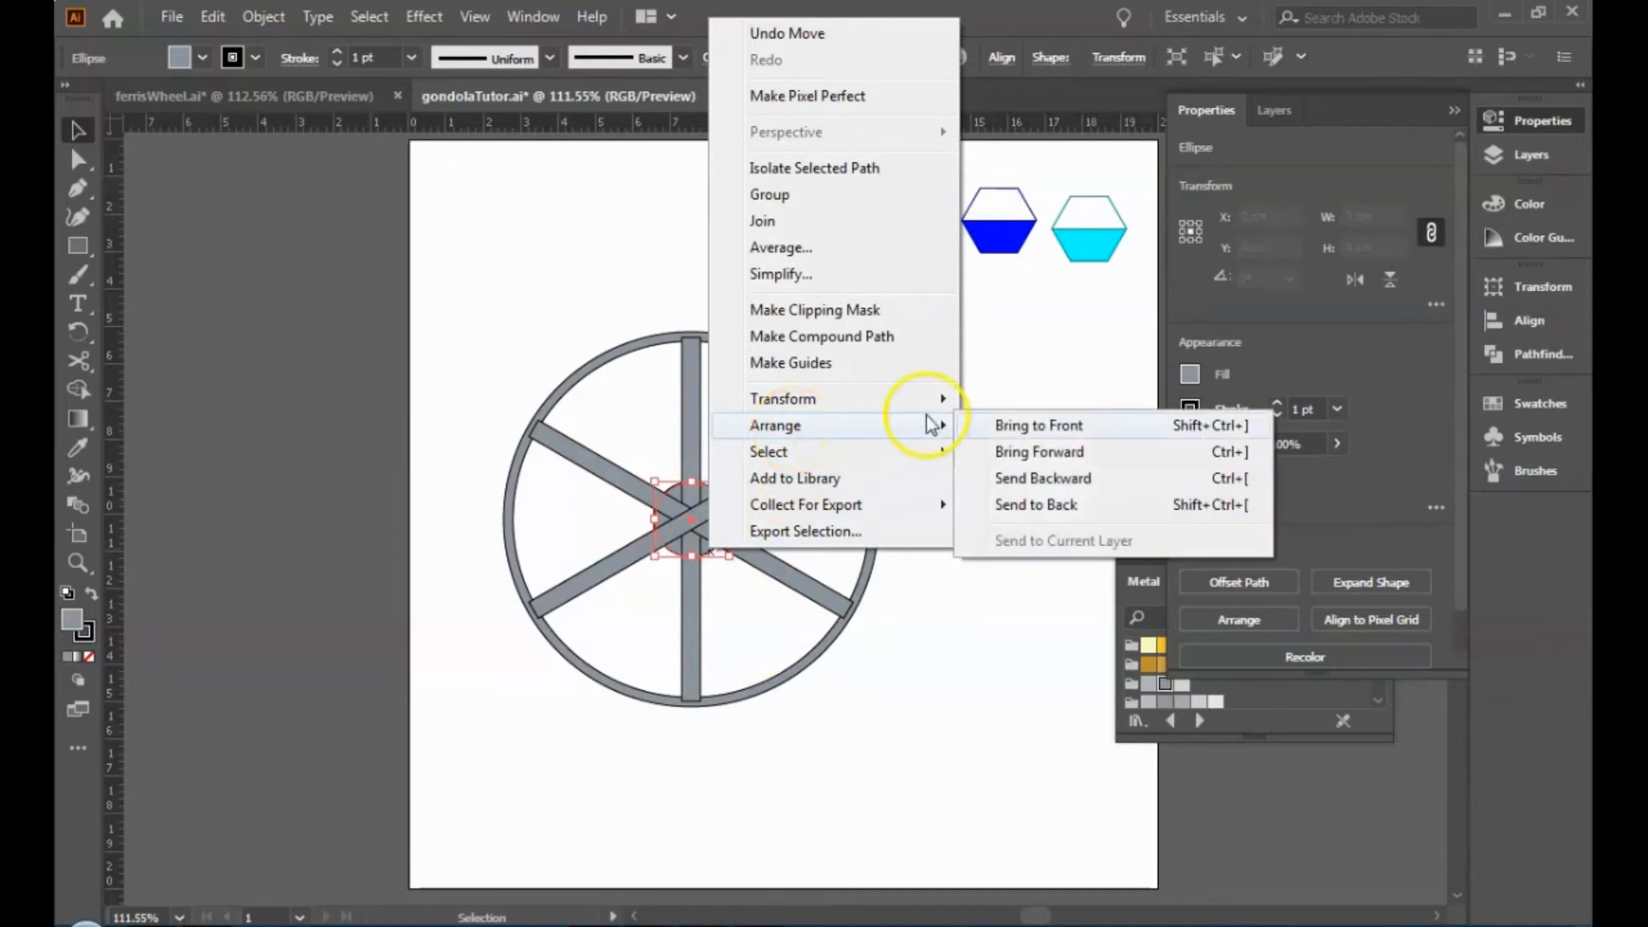
click(1003, 427)
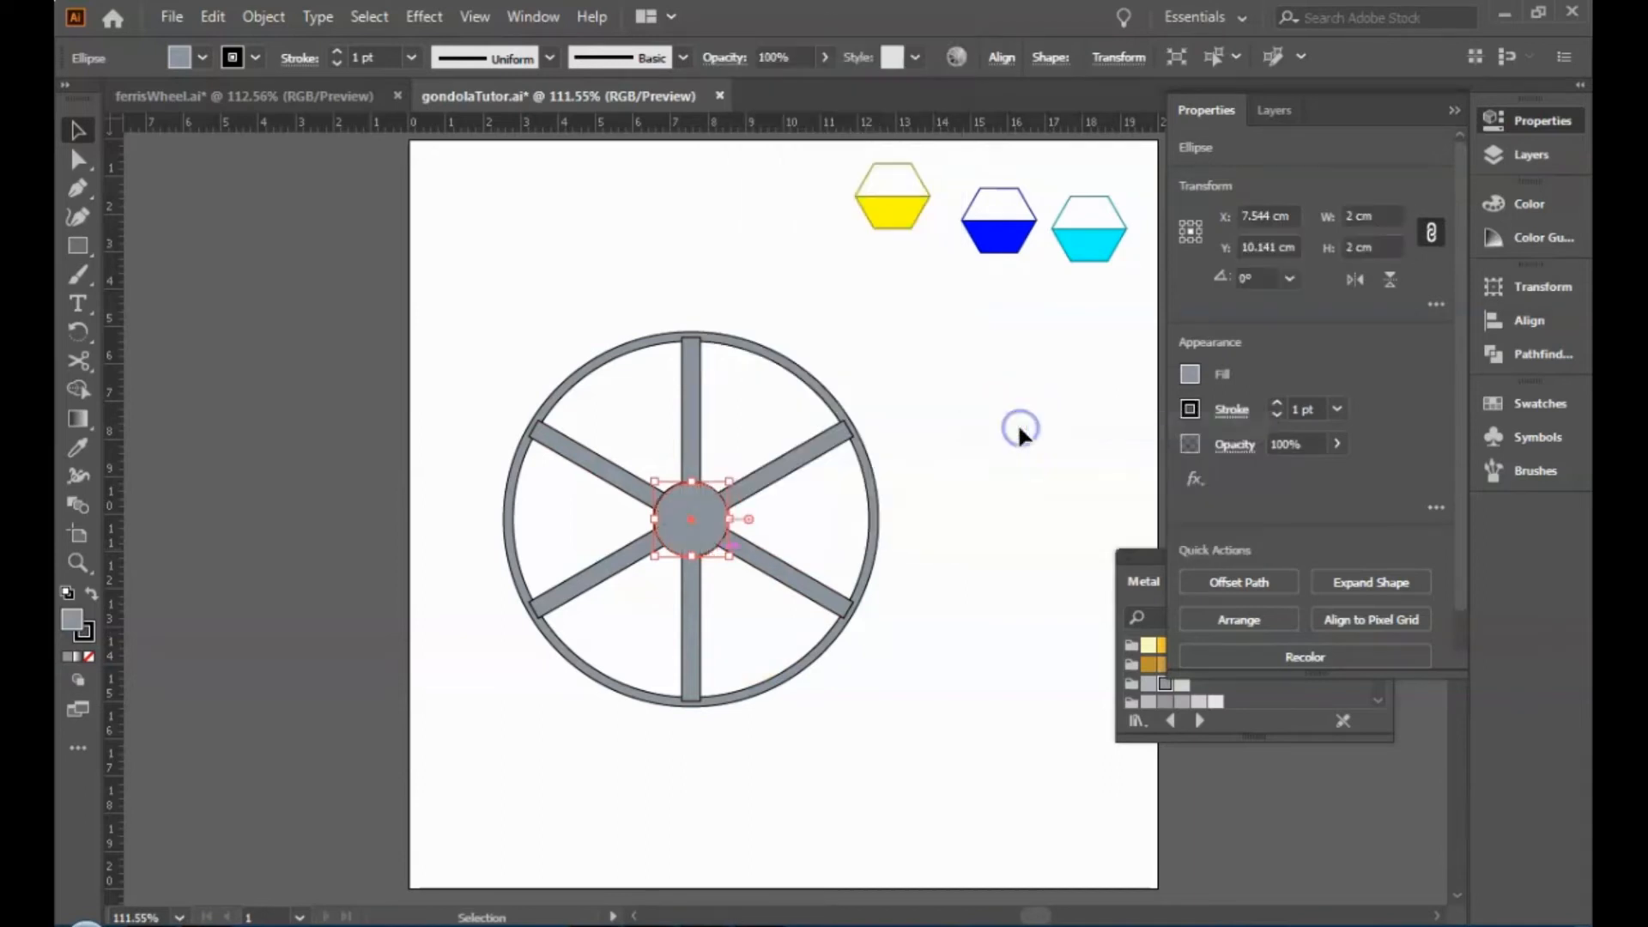
click(874, 477)
right_click(873, 474)
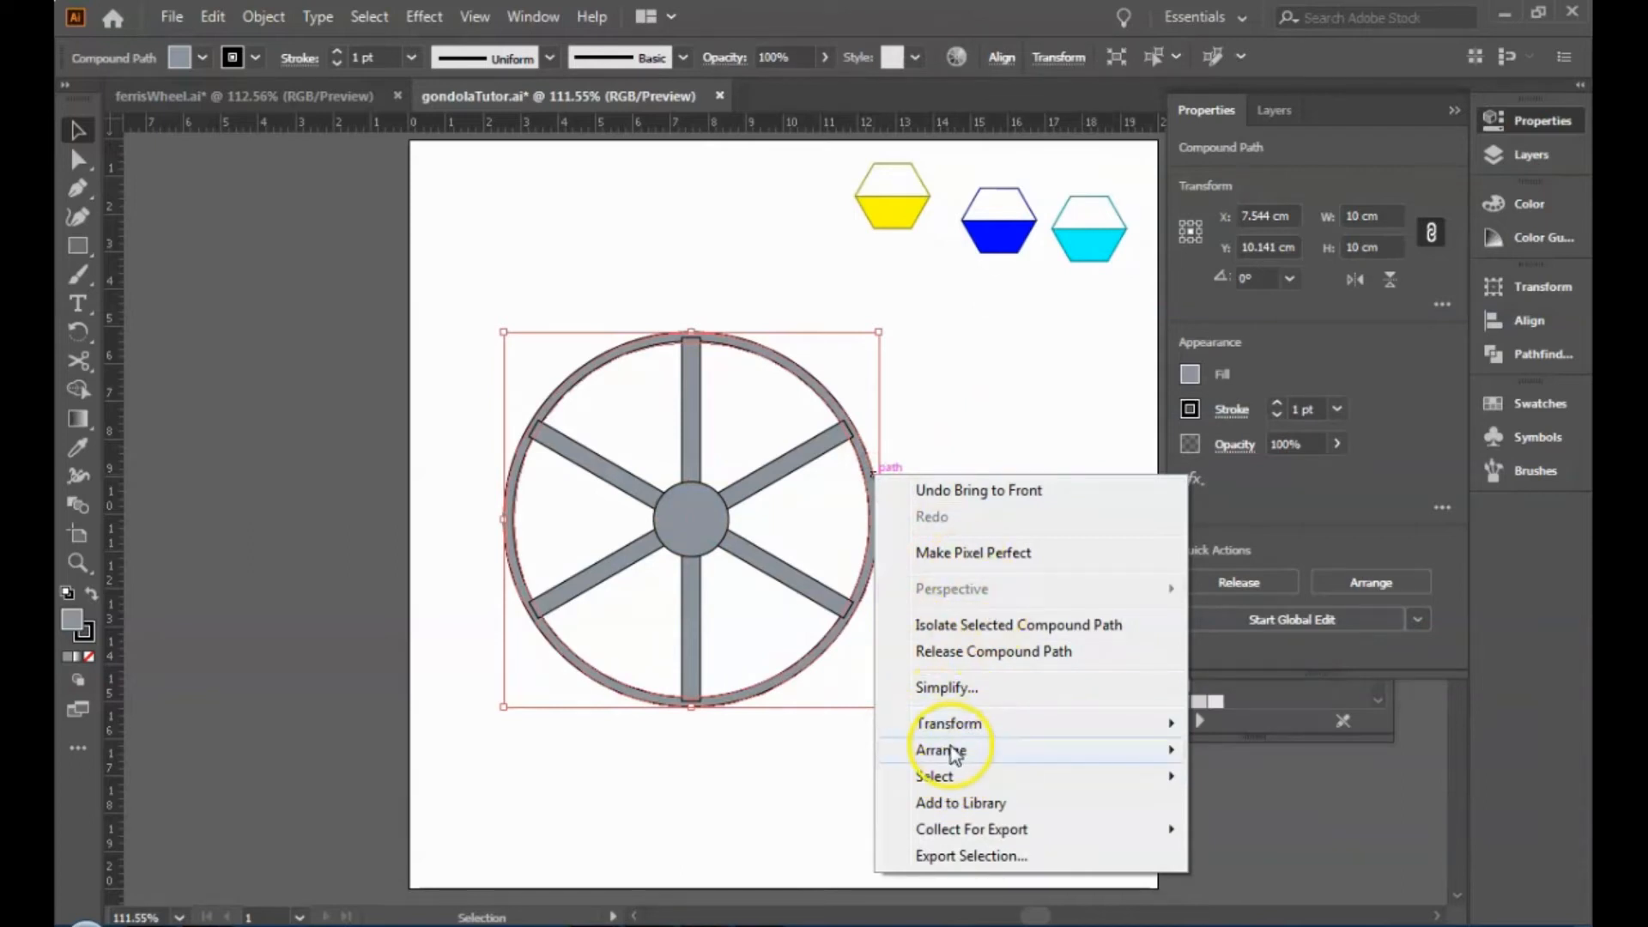
mouse_move(943, 749)
click(1241, 753)
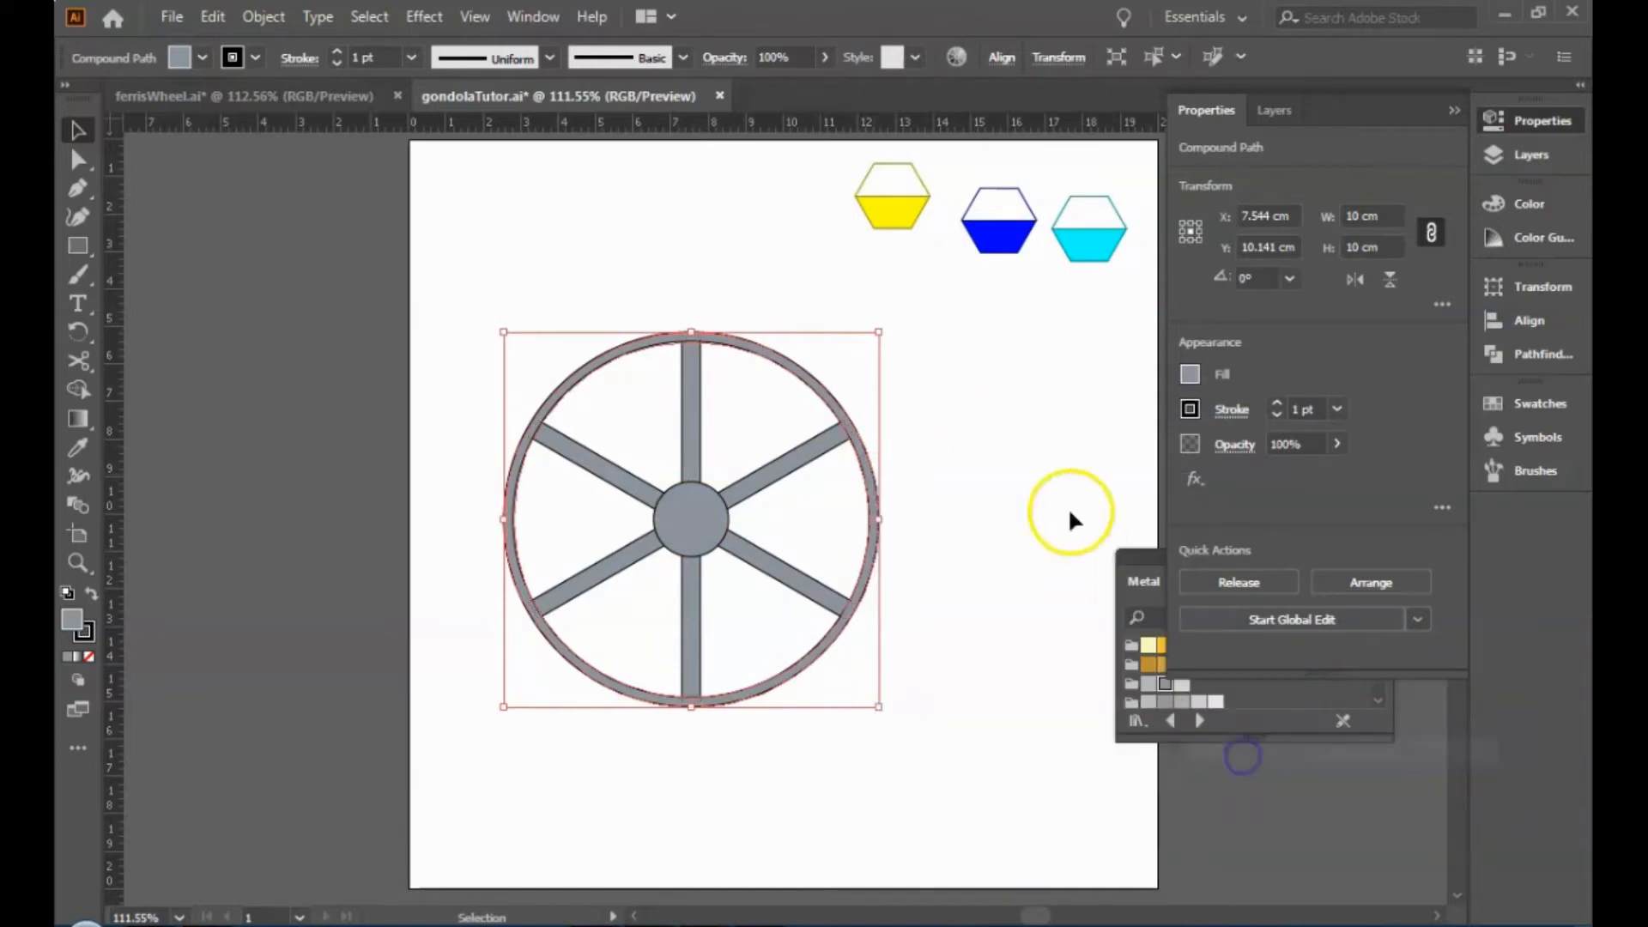
click(1028, 441)
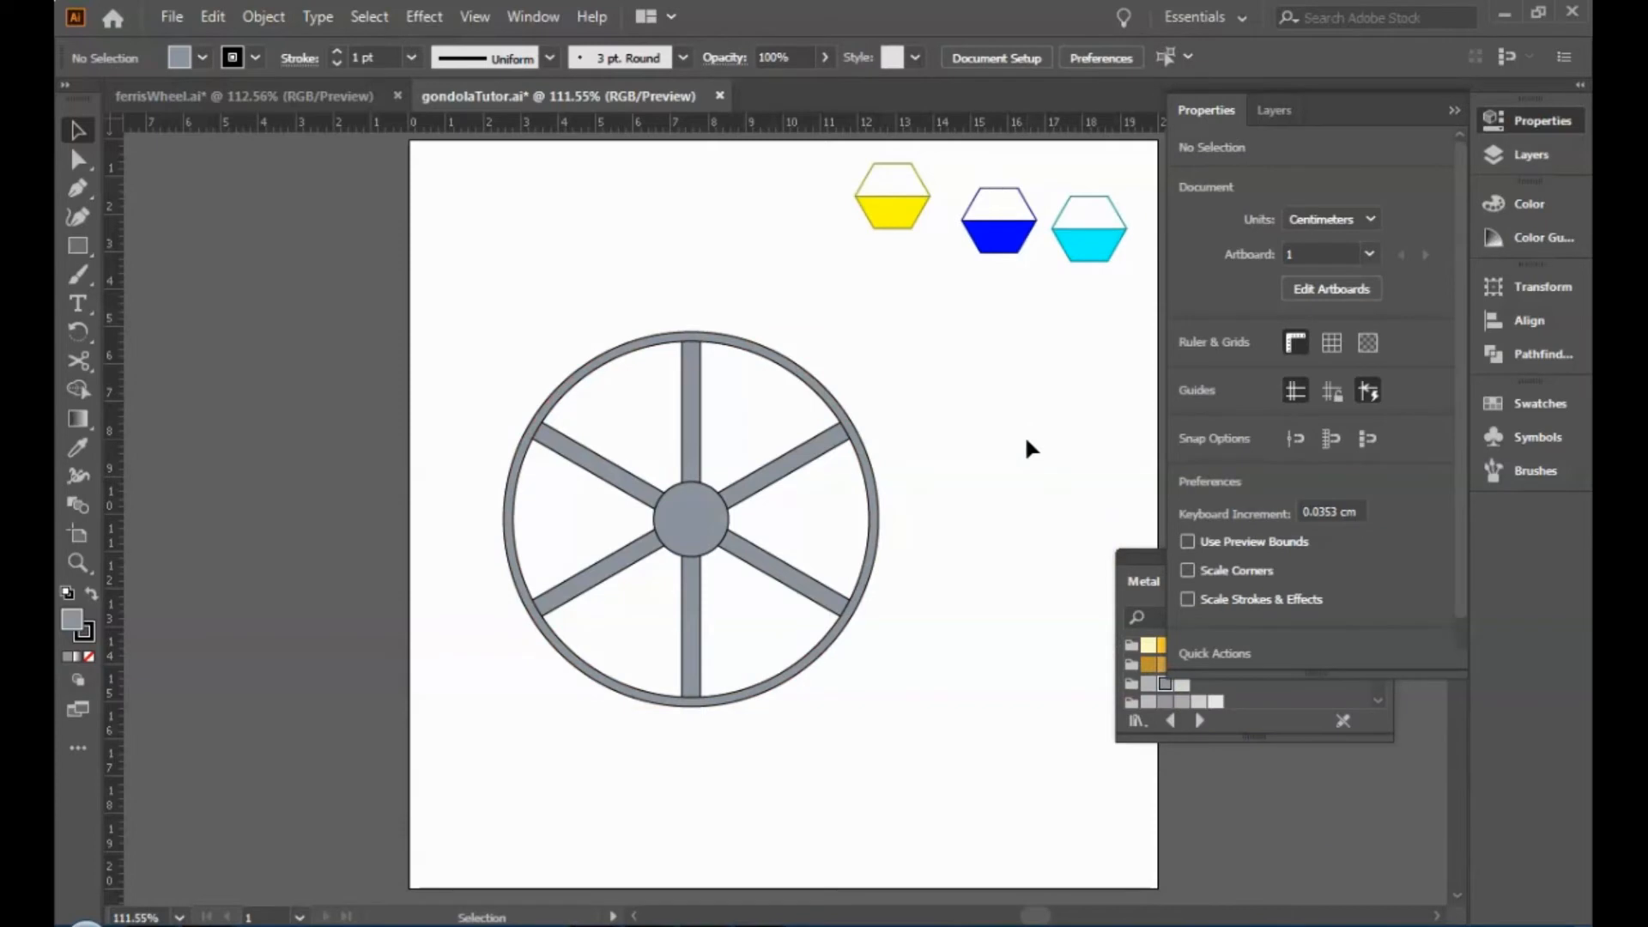
Group the ring, hub and spokes into one wheel and move it up and right on the artboard.
click(1285, 119)
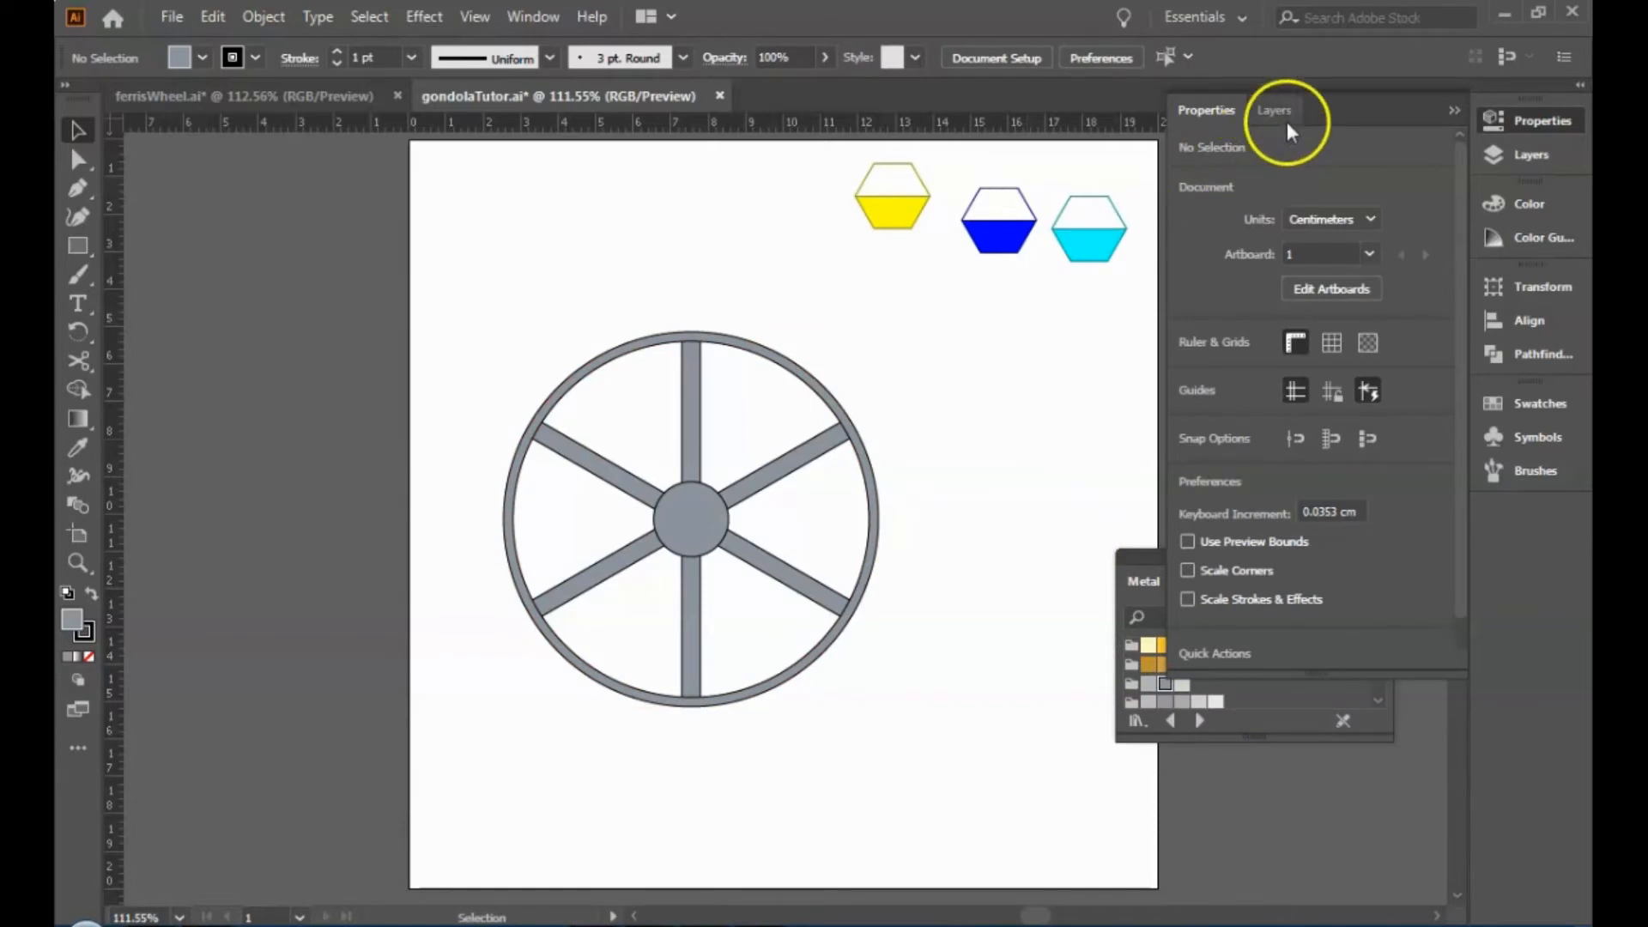
drag(479, 309, 901, 756)
click(765, 570)
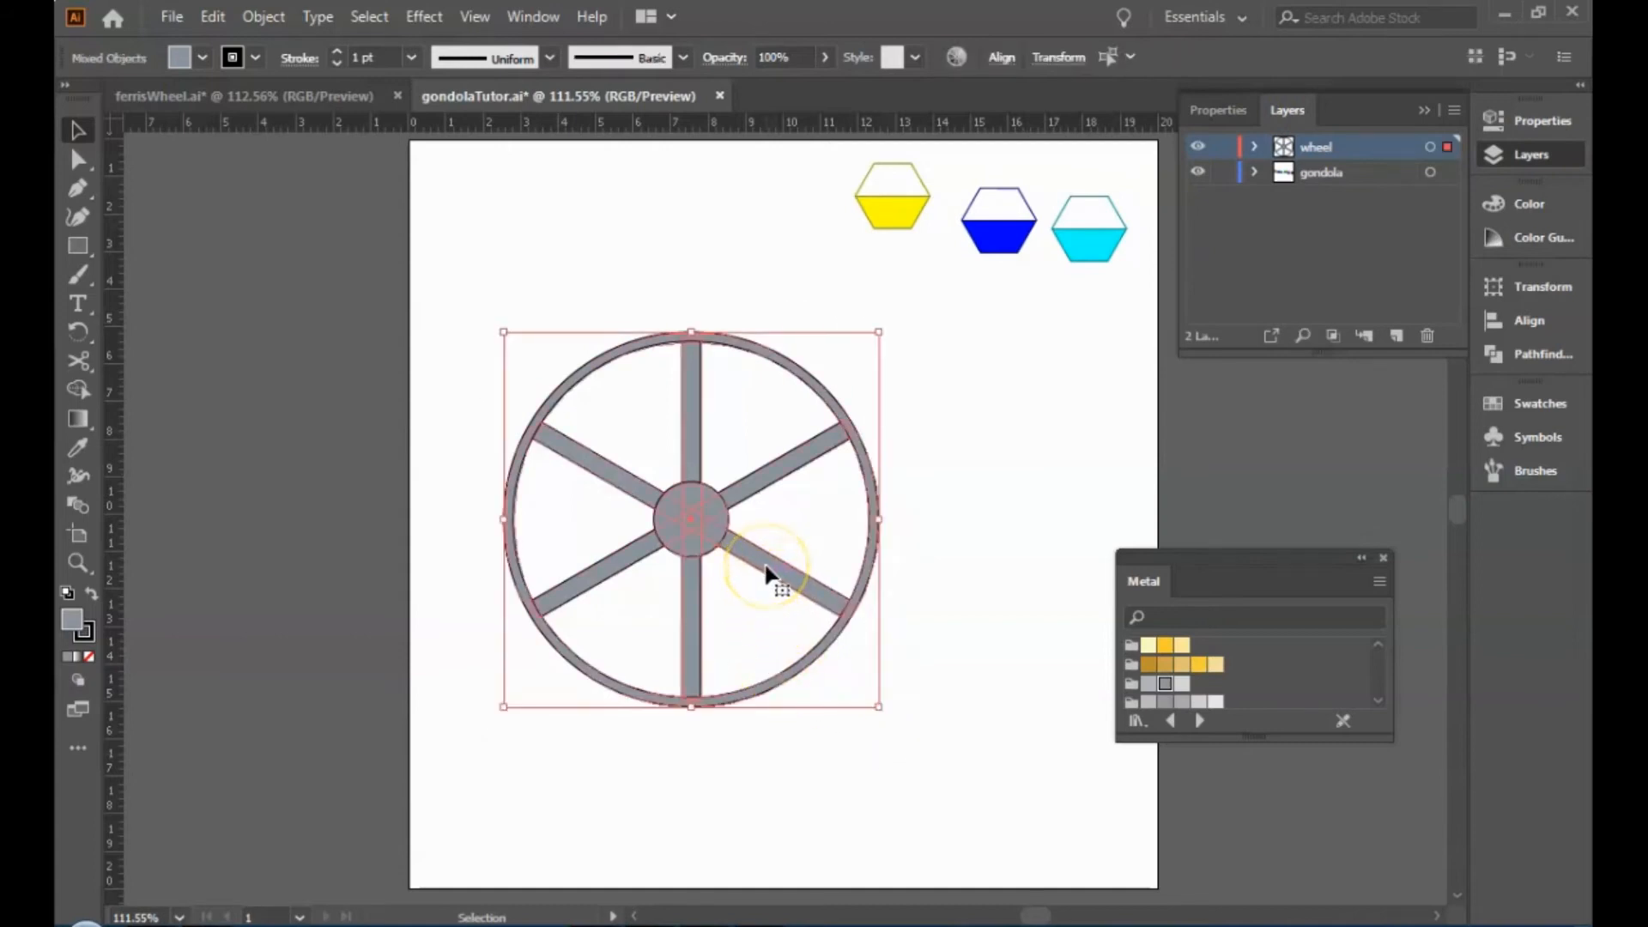
right_click(765, 570)
click(850, 350)
drag(745, 556, 756, 441)
drag(761, 404, 882, 478)
click(1064, 359)
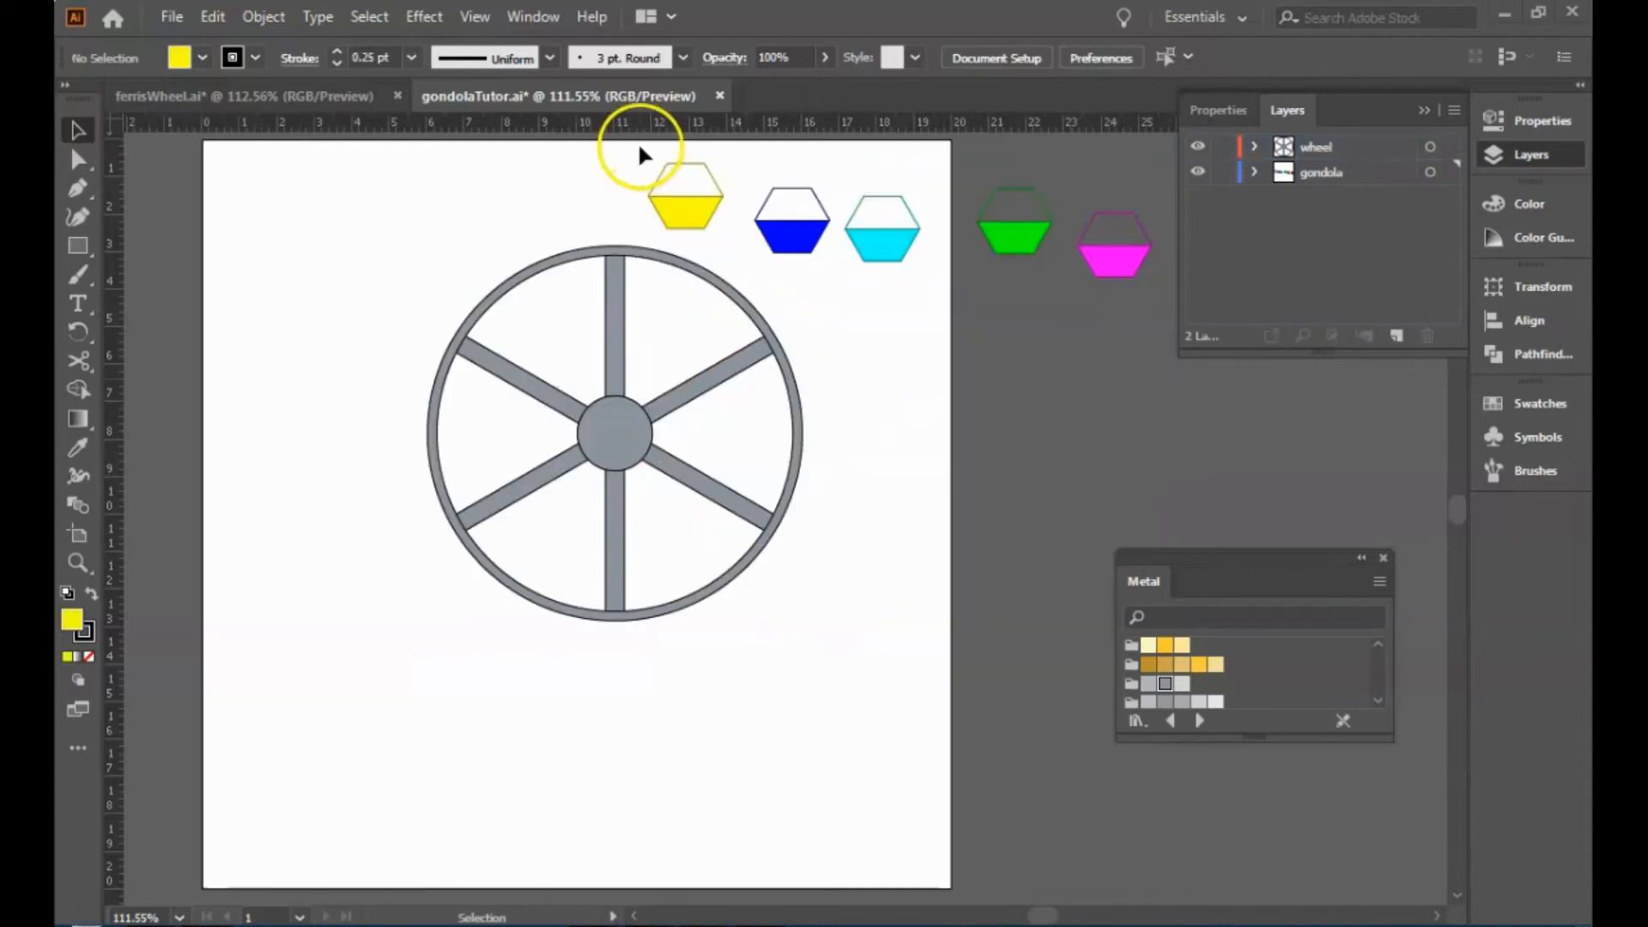
Move the yellow gondola to the empty lower-left area of the artboard, away from the wheel.
drag(637, 147, 725, 239)
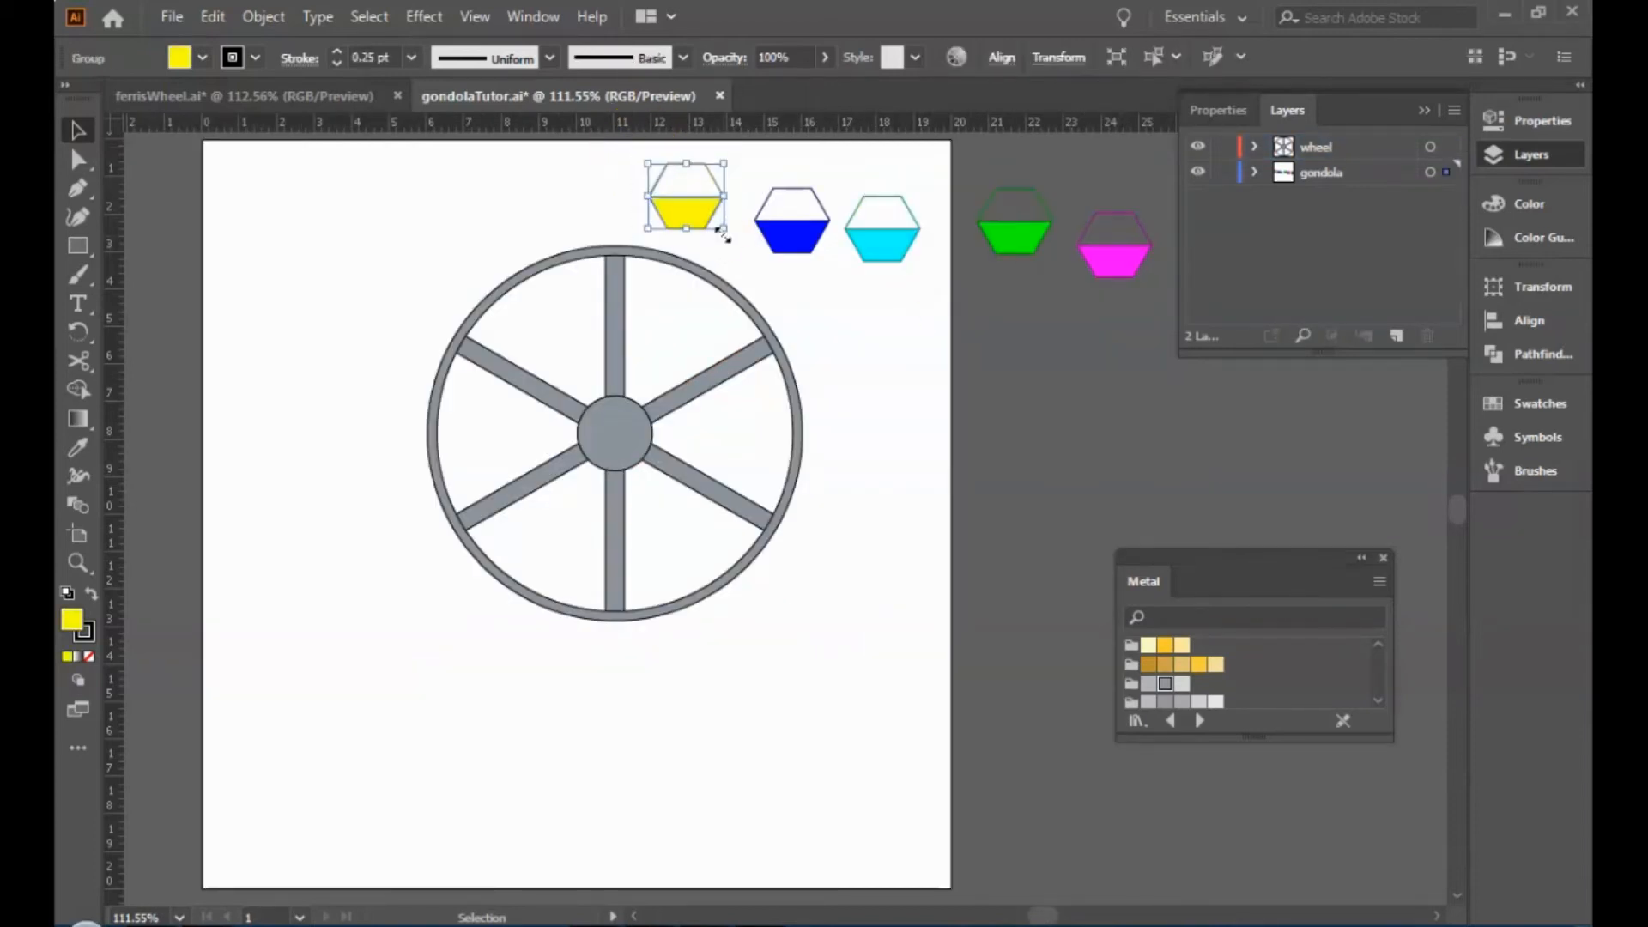
right_click(695, 206)
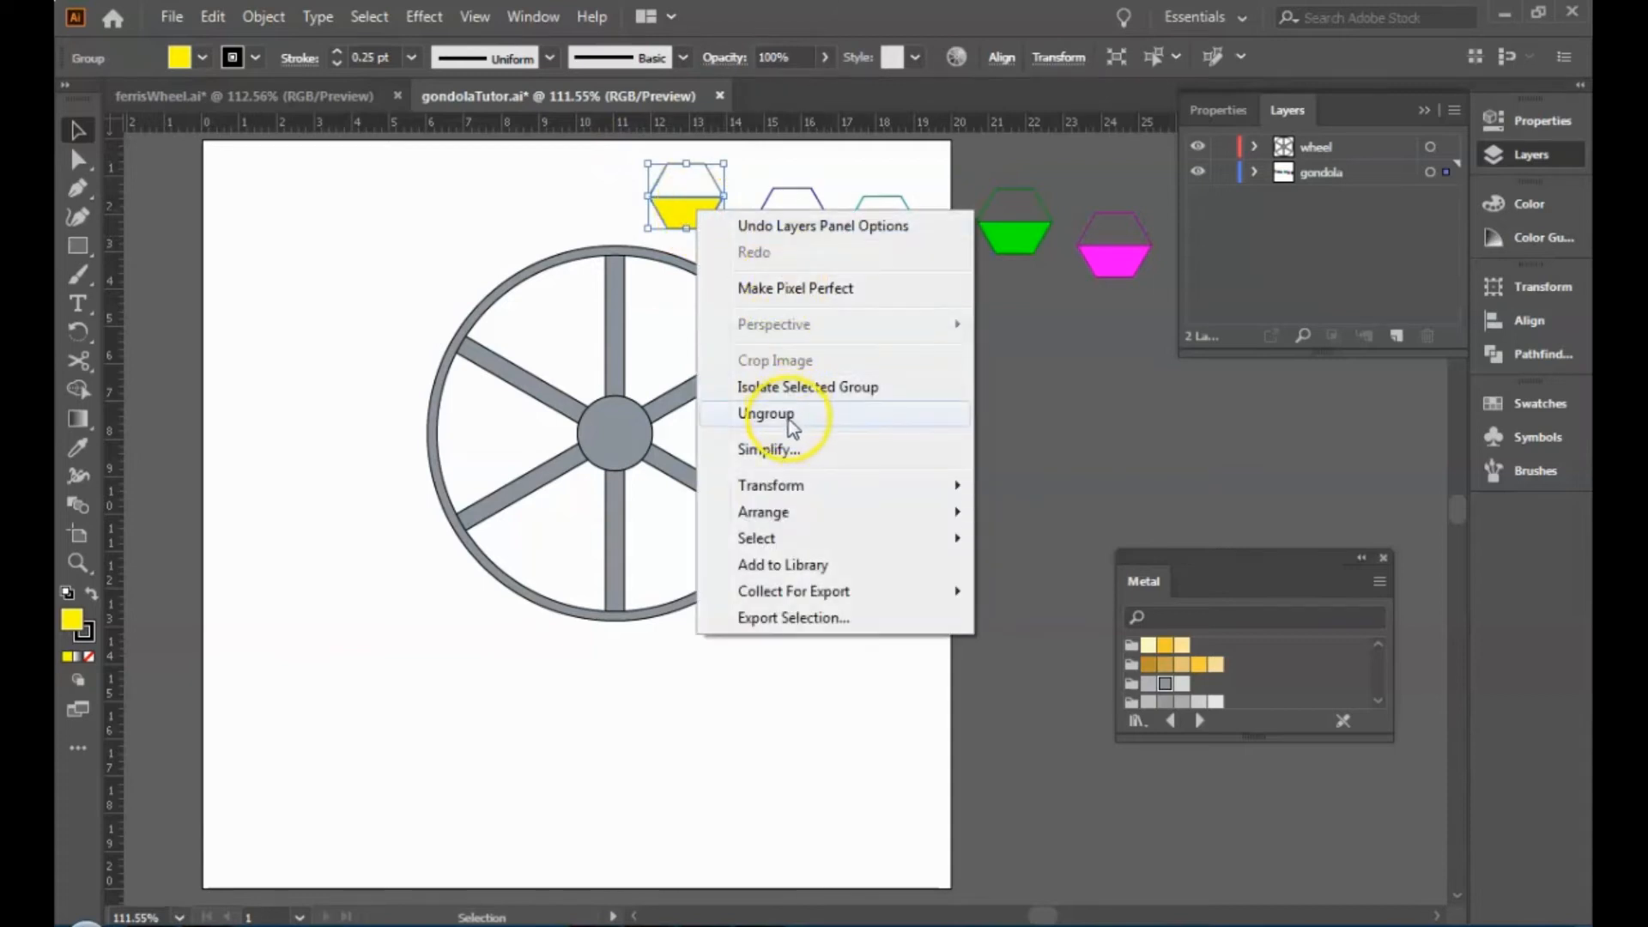
click(674, 214)
drag(678, 216, 294, 808)
Hang the blue gondola at the bottom end of the vertical spoke and the magenta gondola at its top end.
drag(825, 271, 614, 656)
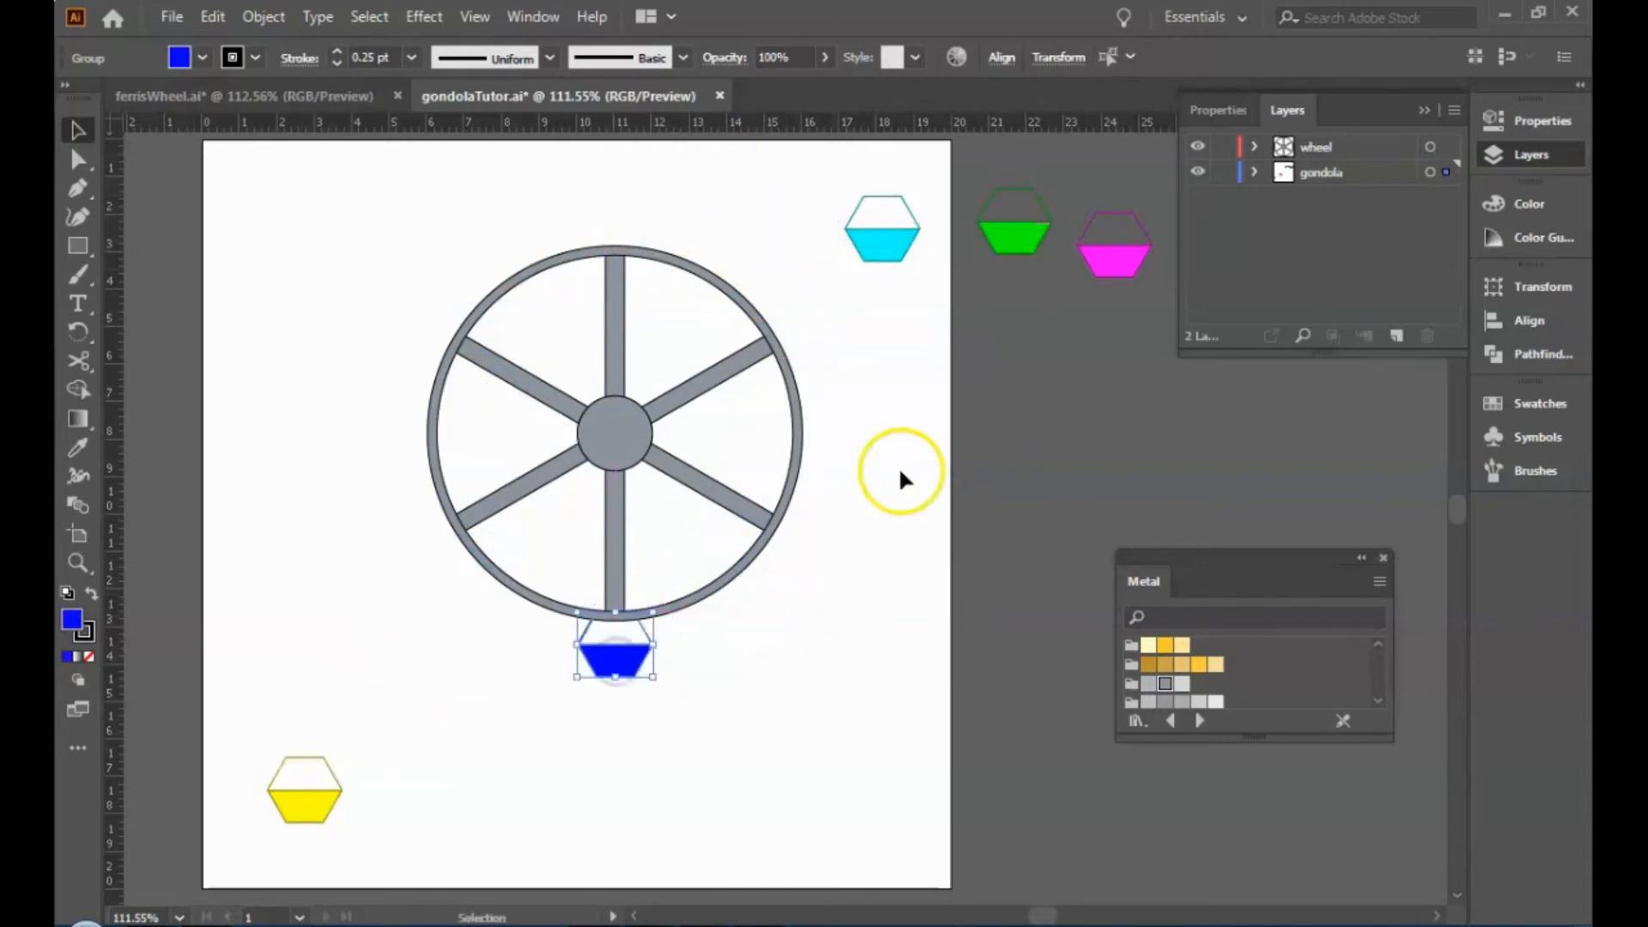
drag(1073, 199, 611, 296)
click(905, 409)
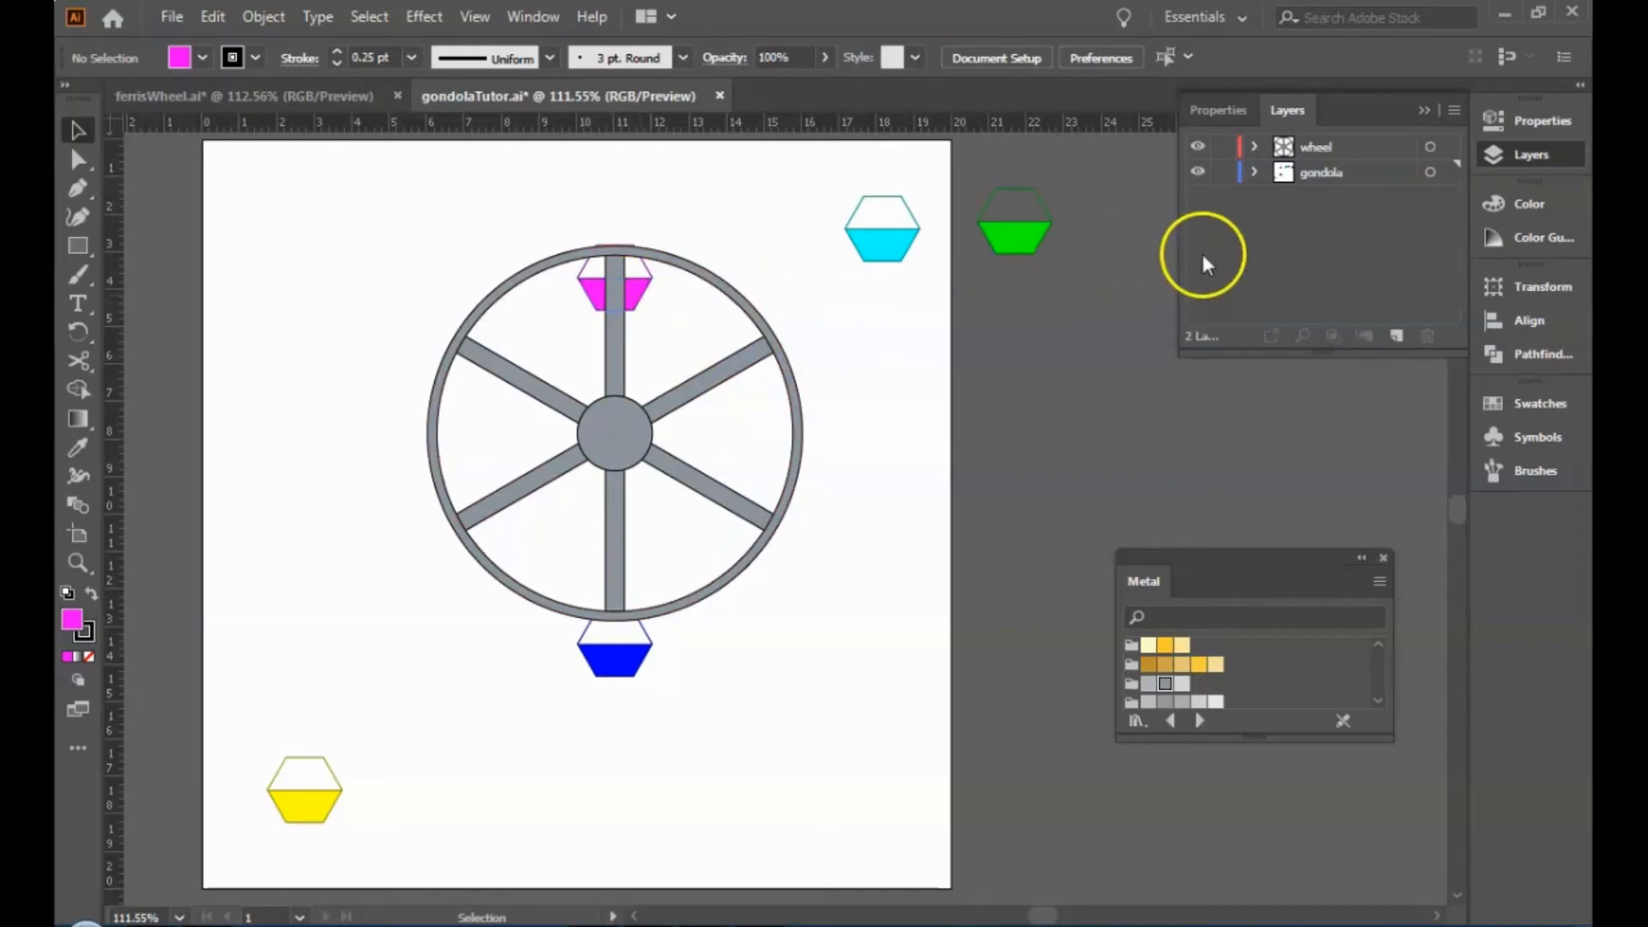
Check which objects the wheel and gondola layers hold, and move the wheel layer below the gondola layer.
click(1223, 172)
click(1223, 172)
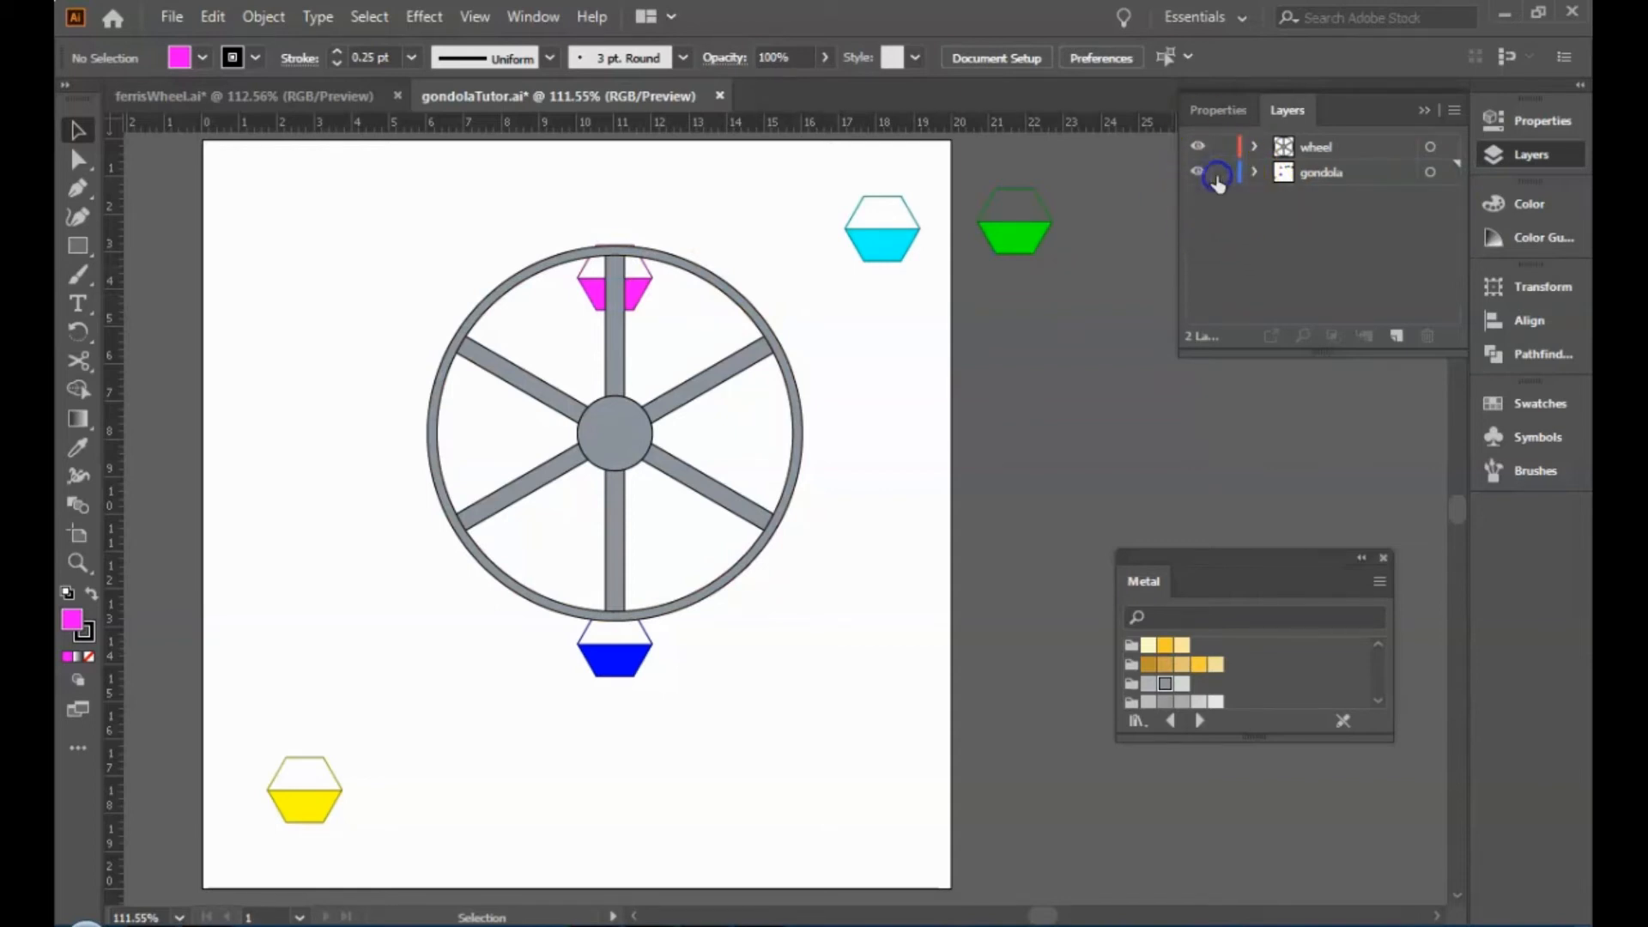
click(1450, 147)
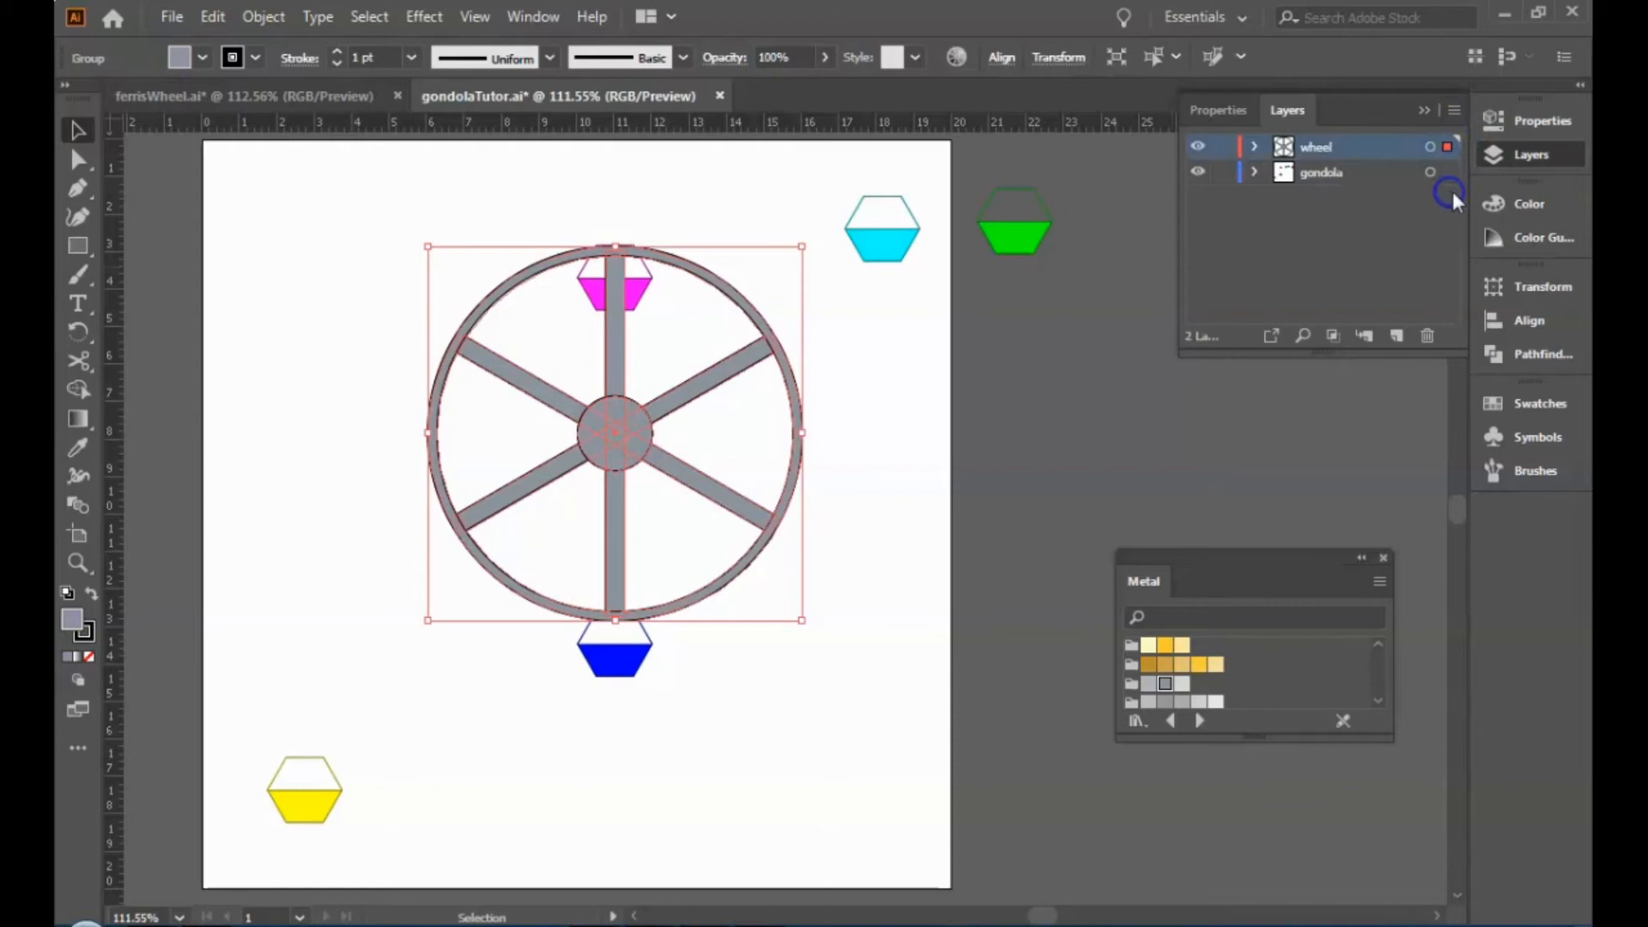
click(1448, 172)
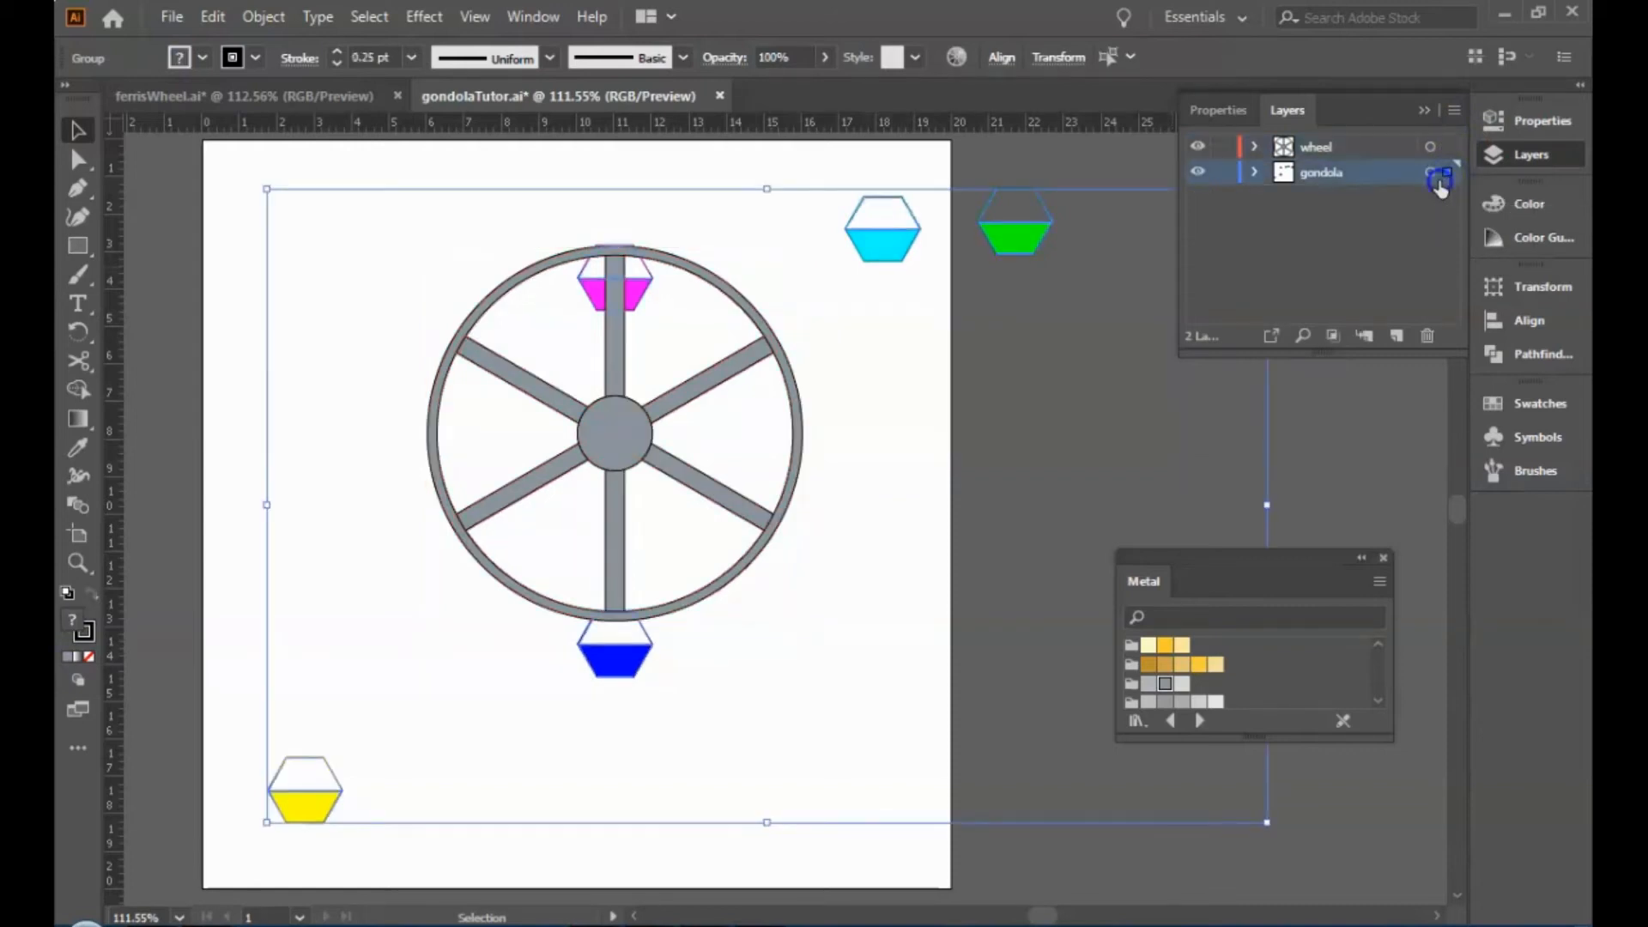
click(1223, 172)
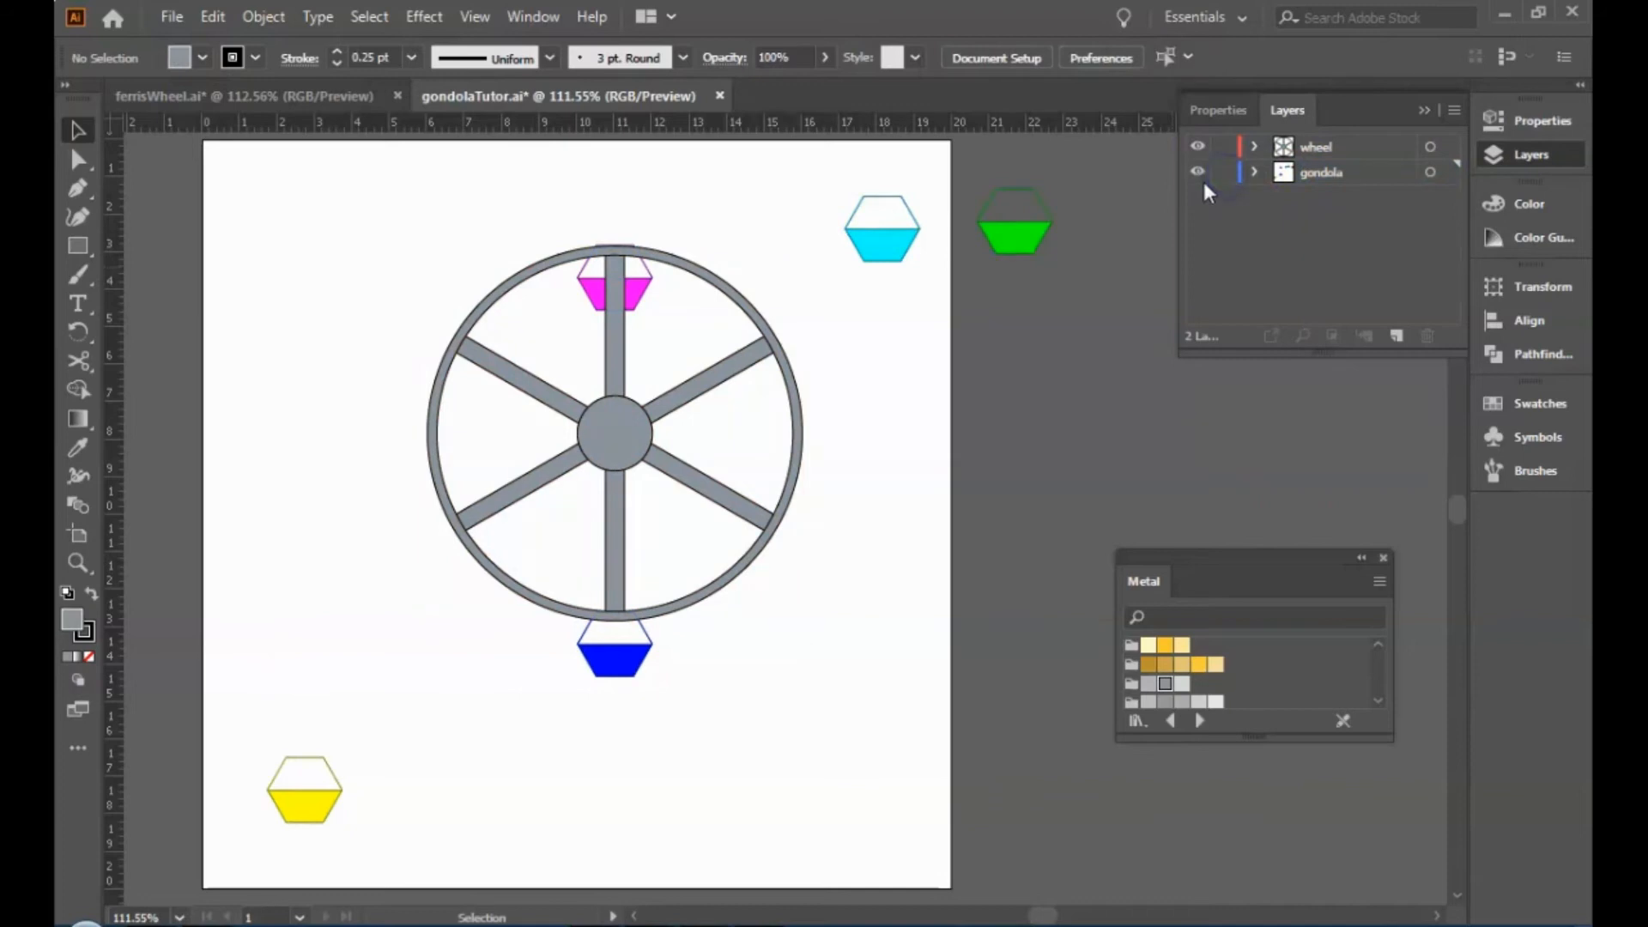
drag(1284, 148, 1377, 194)
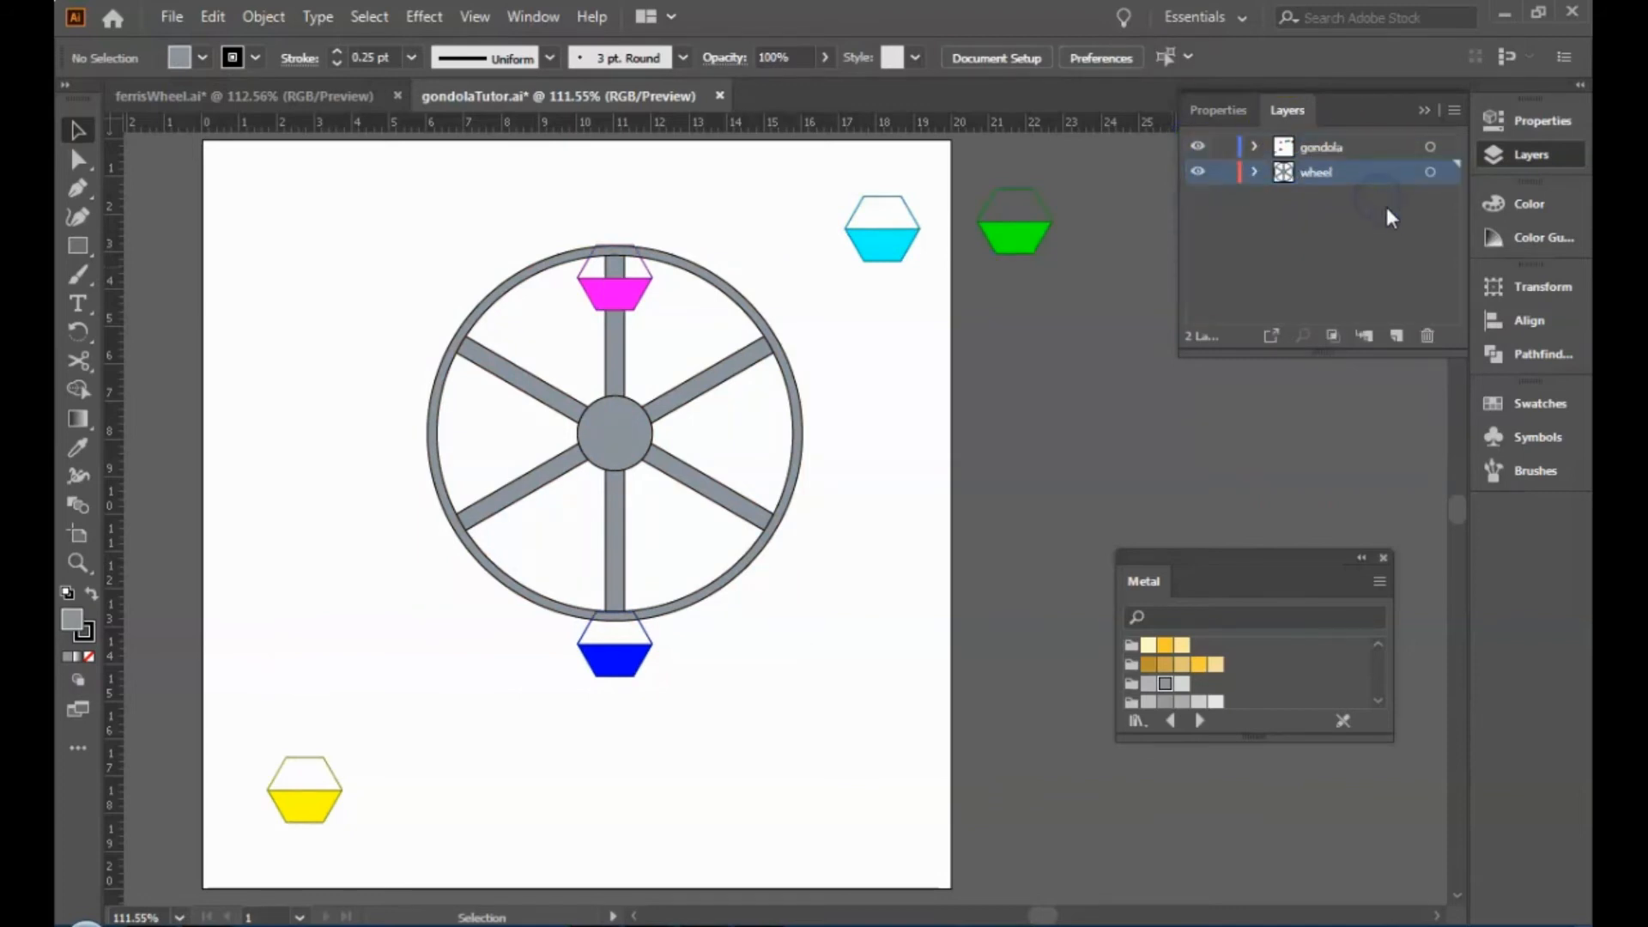
click(1390, 215)
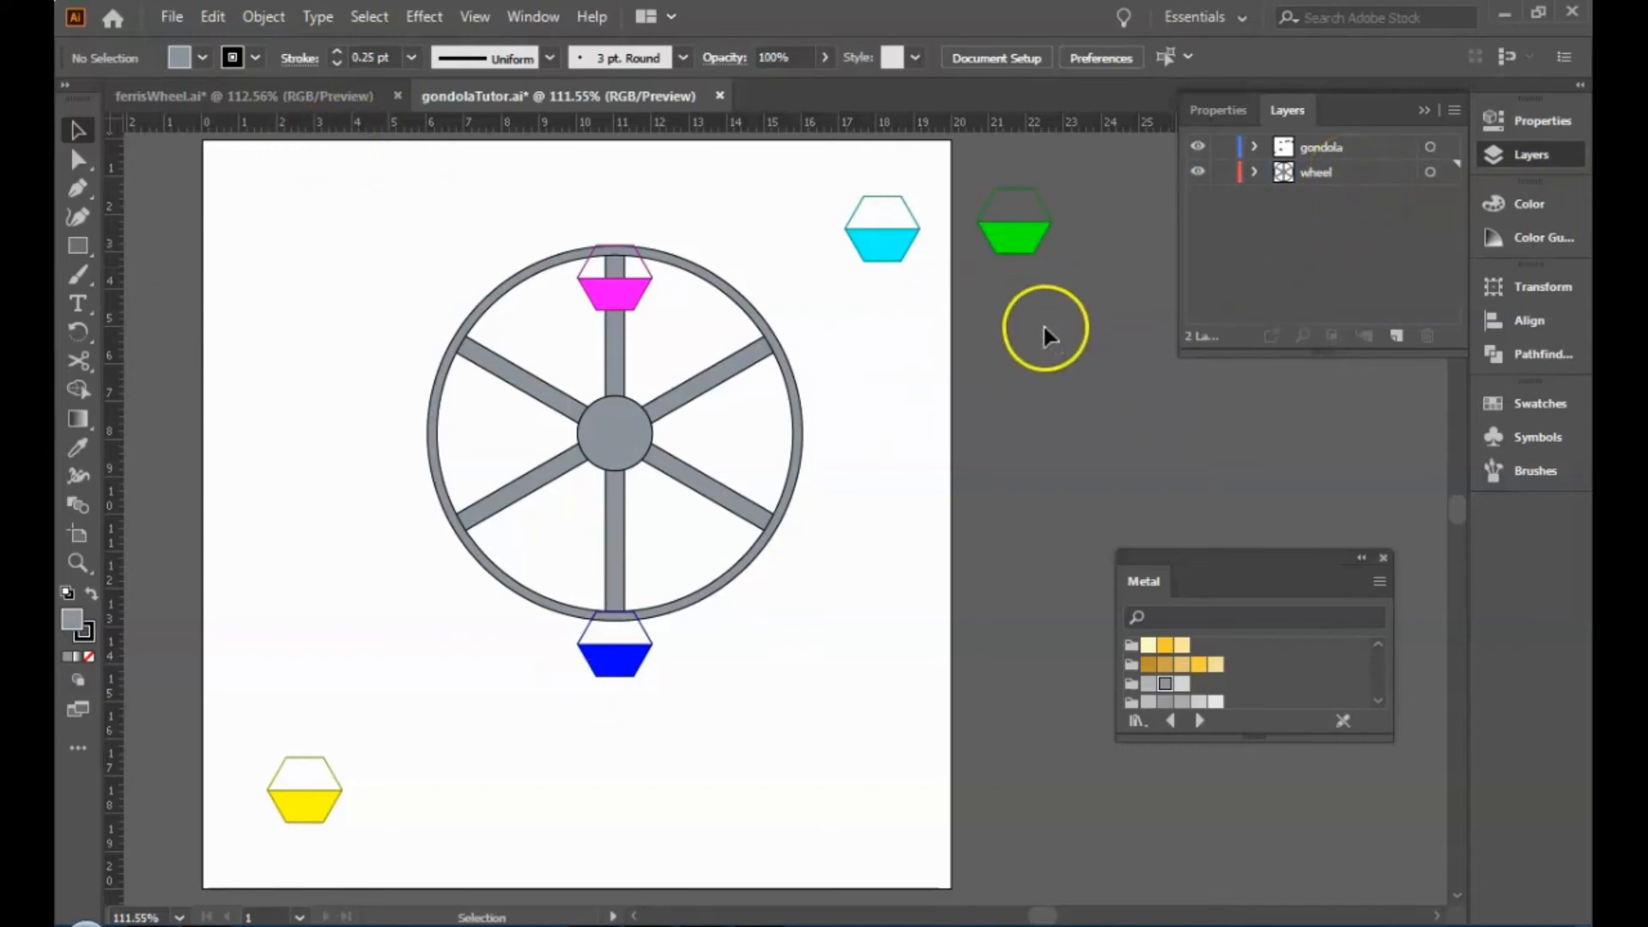
Place the cyan gondola at the lower-left spoke end and the green one at the upper-right end, using ferrisWheel.ai as reference.
drag(820, 171, 446, 569)
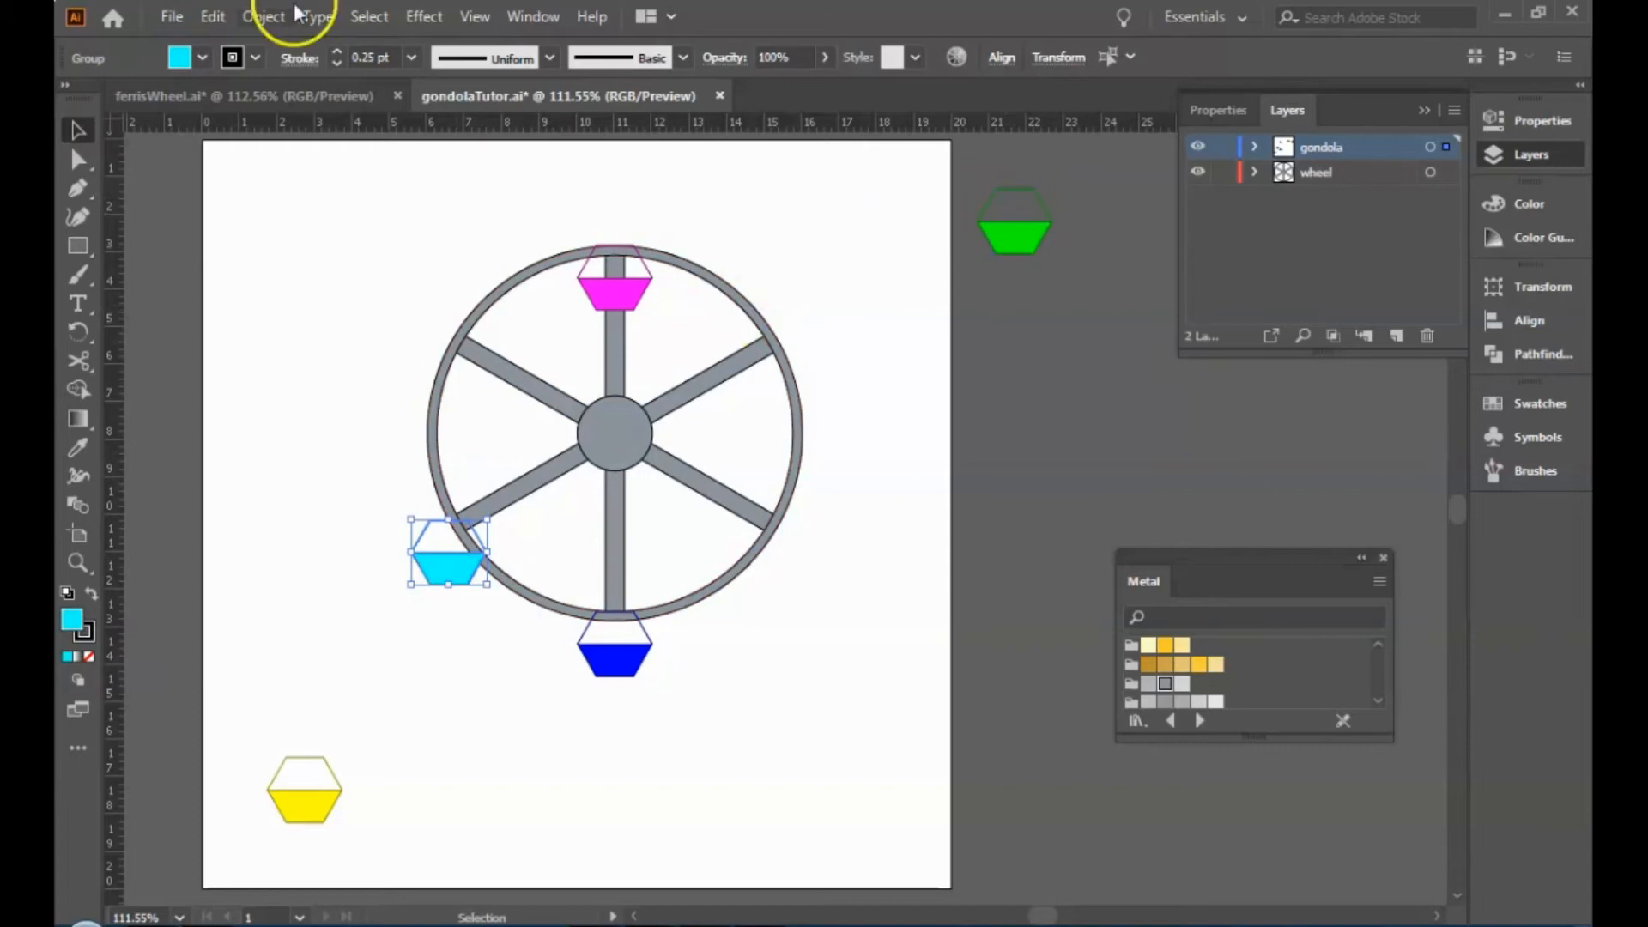
click(336, 96)
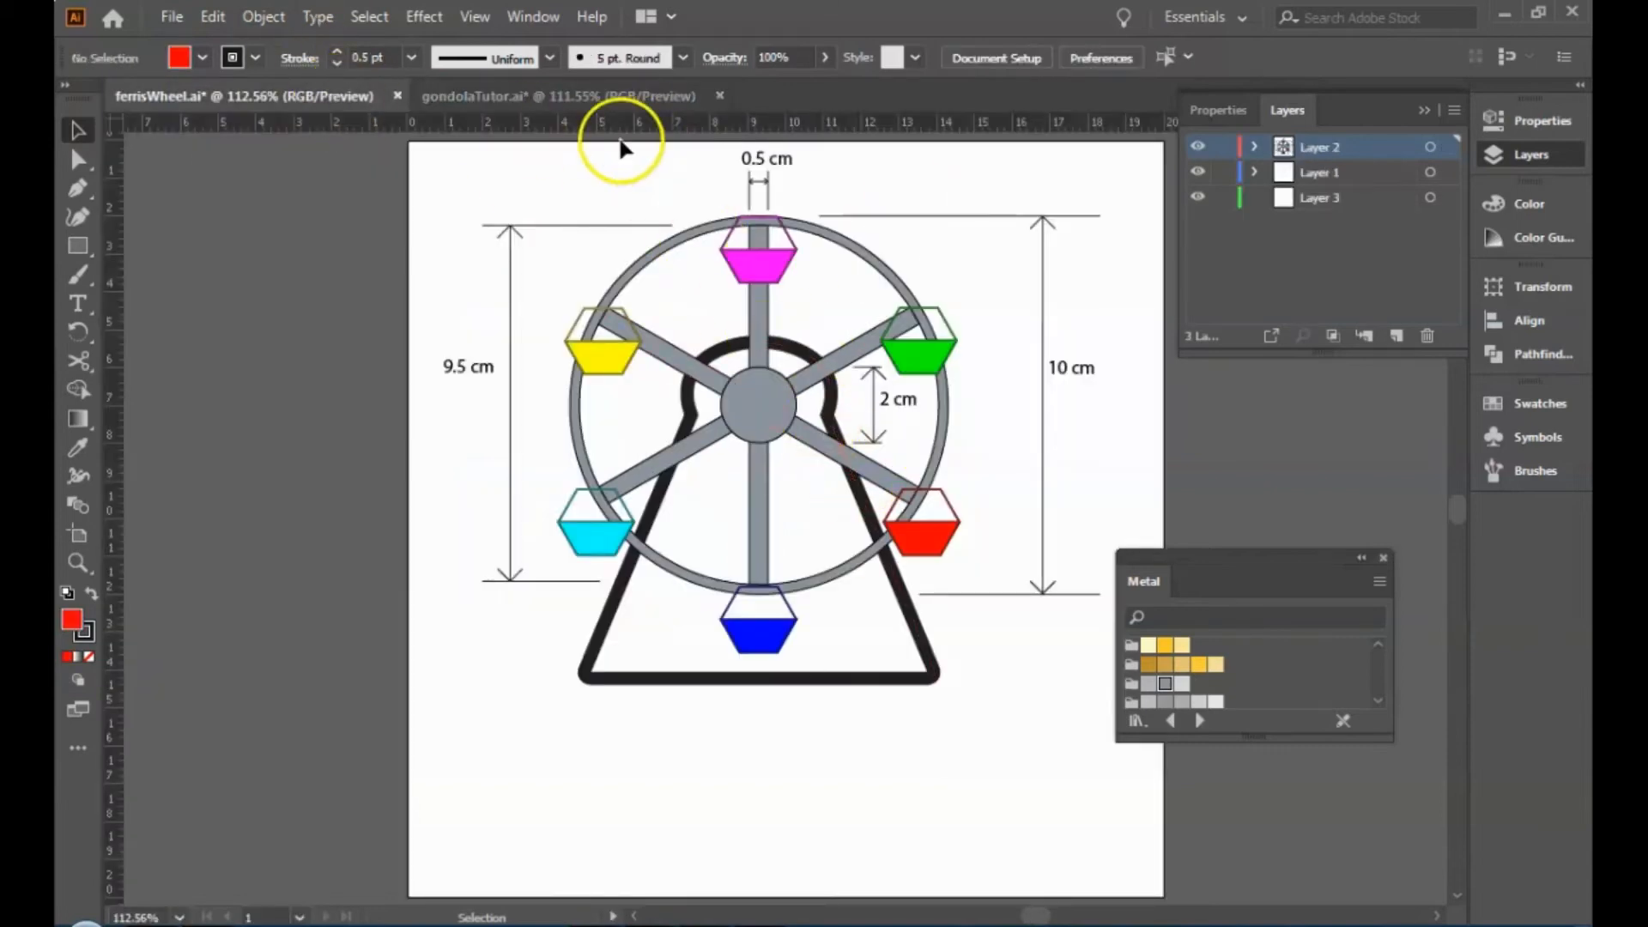
click(594, 96)
drag(1027, 247, 790, 397)
Place the red gondola at the lower-right spoke end and the yellow gondola at the upper-left spoke end.
drag(1042, 916, 1052, 918)
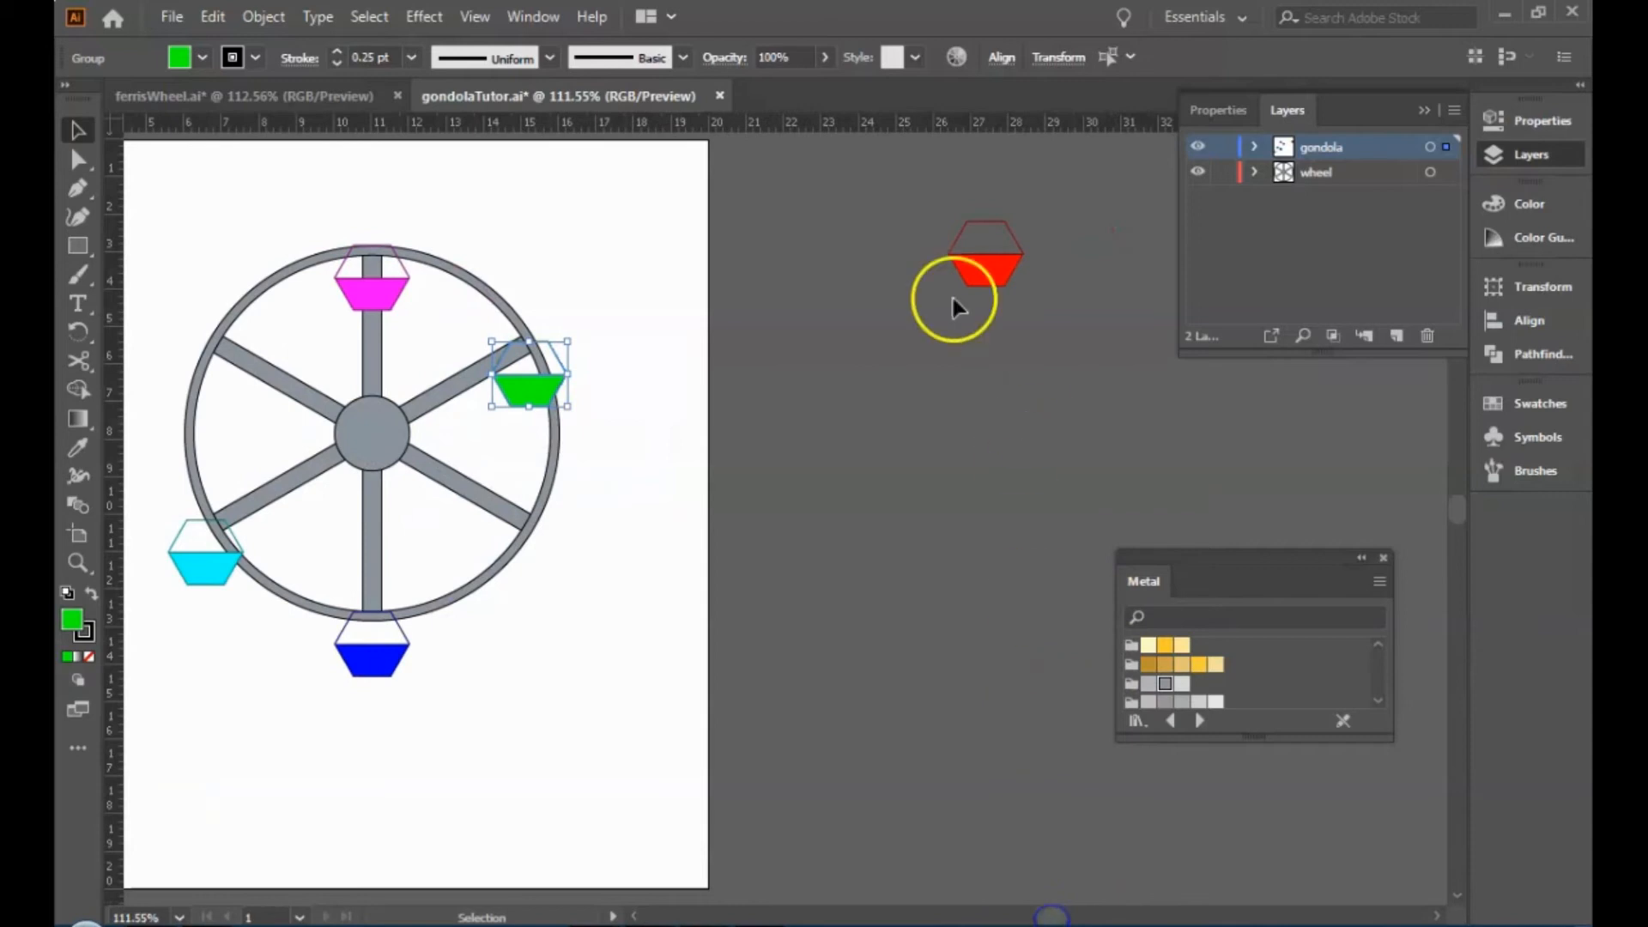
drag(1016, 280, 552, 567)
click(986, 802)
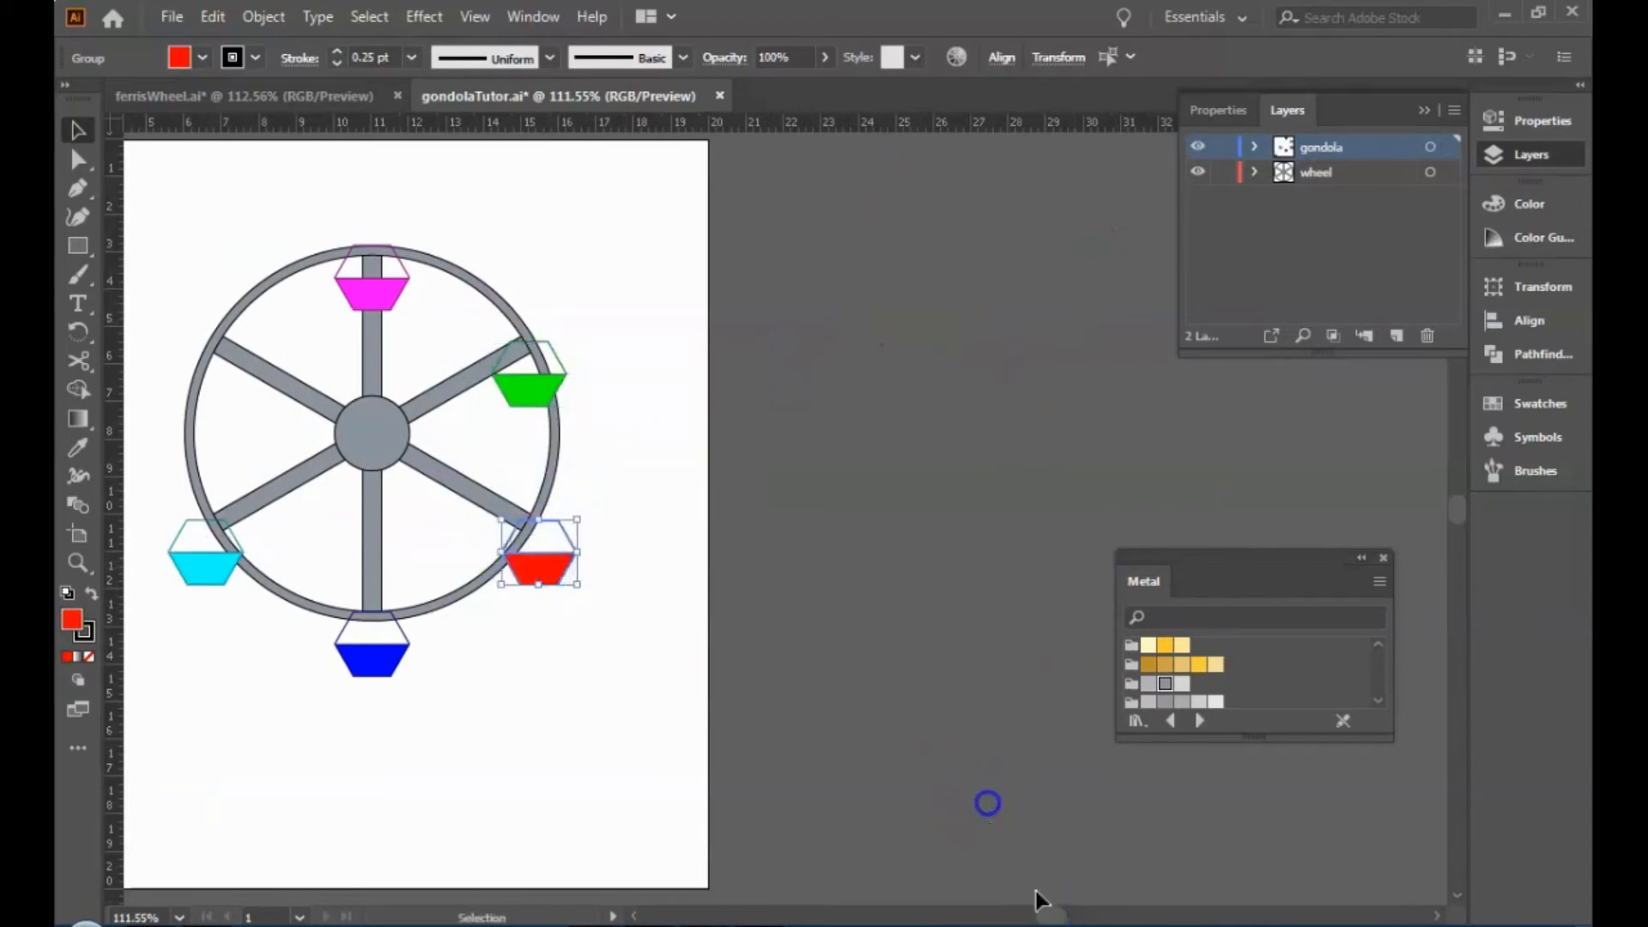
drag(1056, 915, 1042, 916)
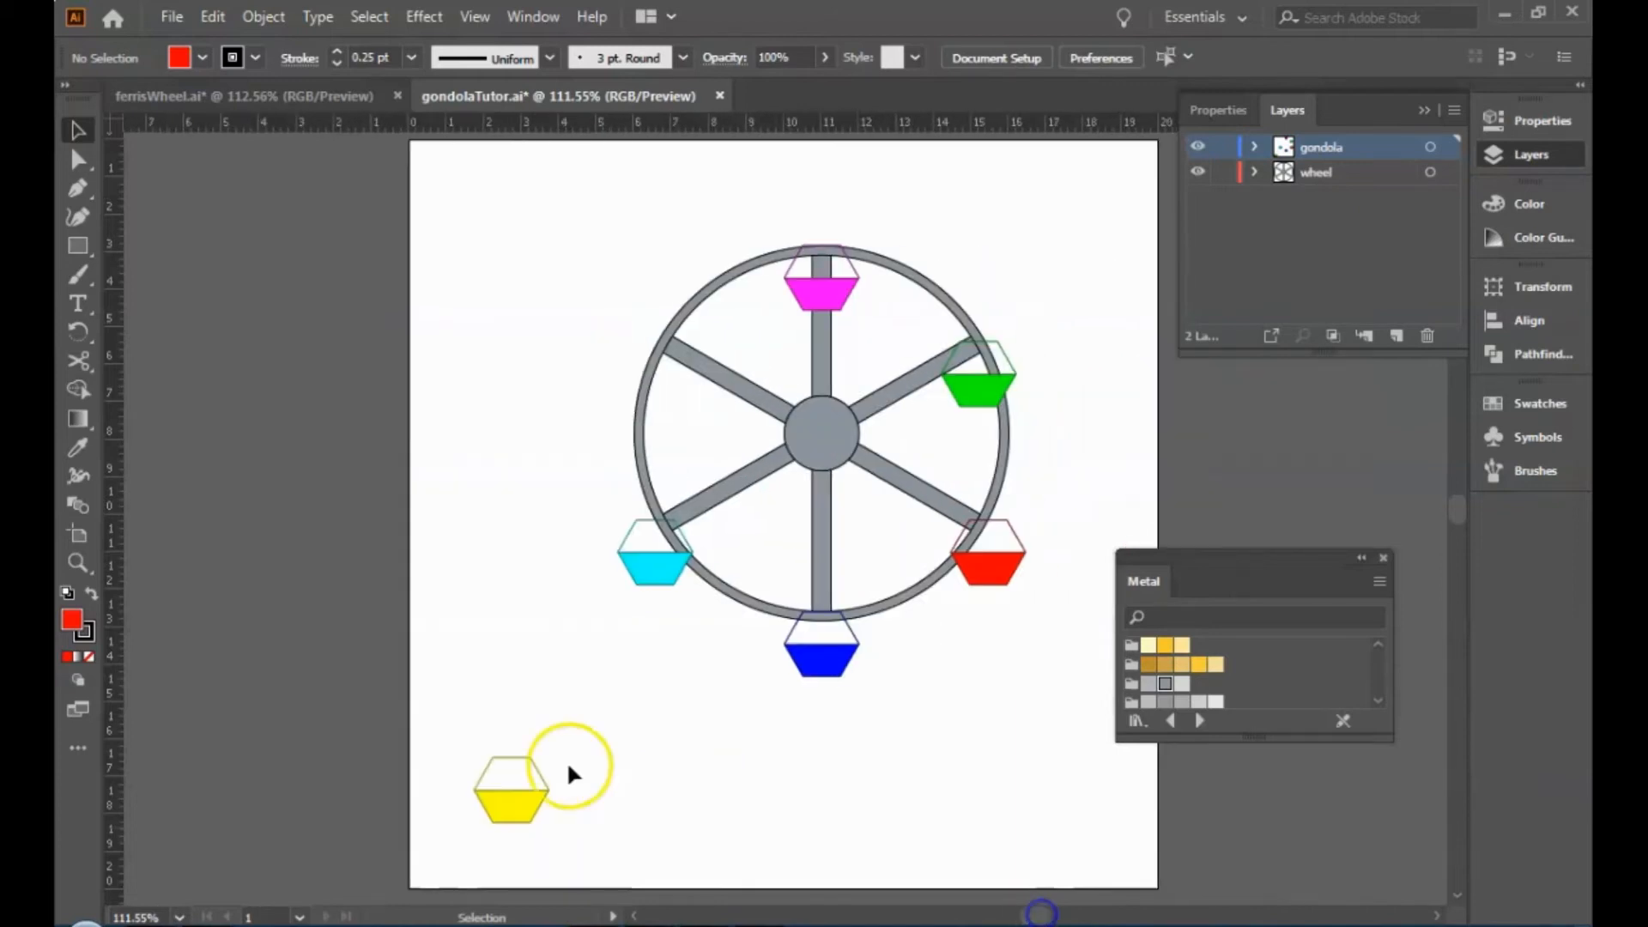
drag(491, 761, 600, 864)
drag(507, 796, 659, 387)
click(592, 237)
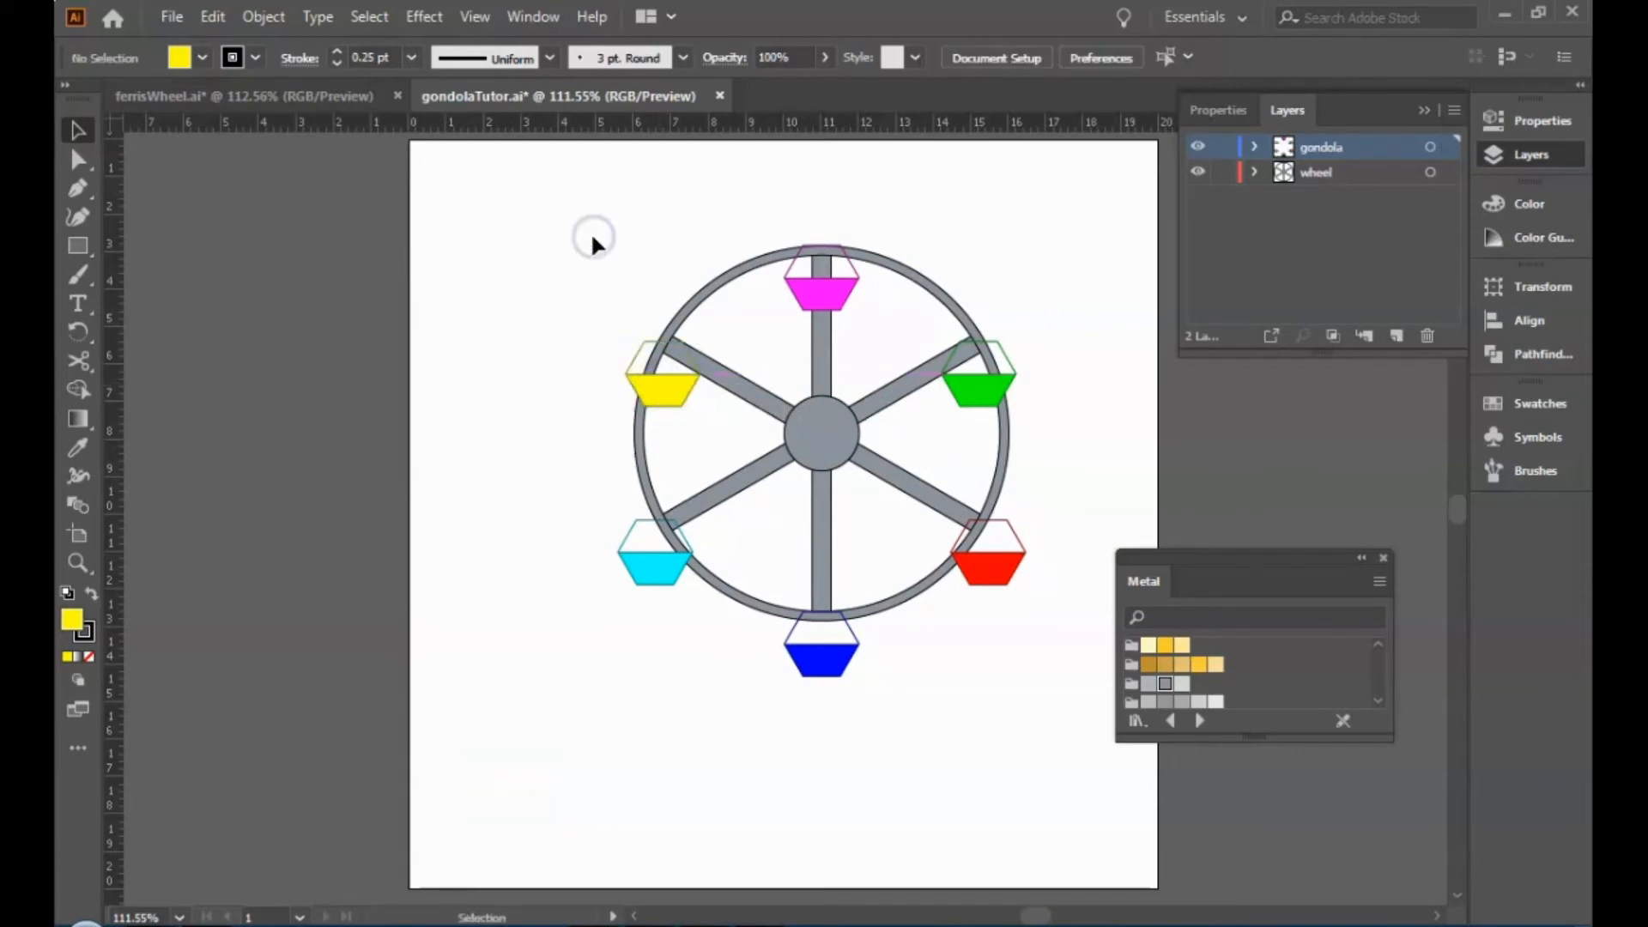
Close the Metal swatch library and add a new layer named tower above the gondola layer.
click(1384, 558)
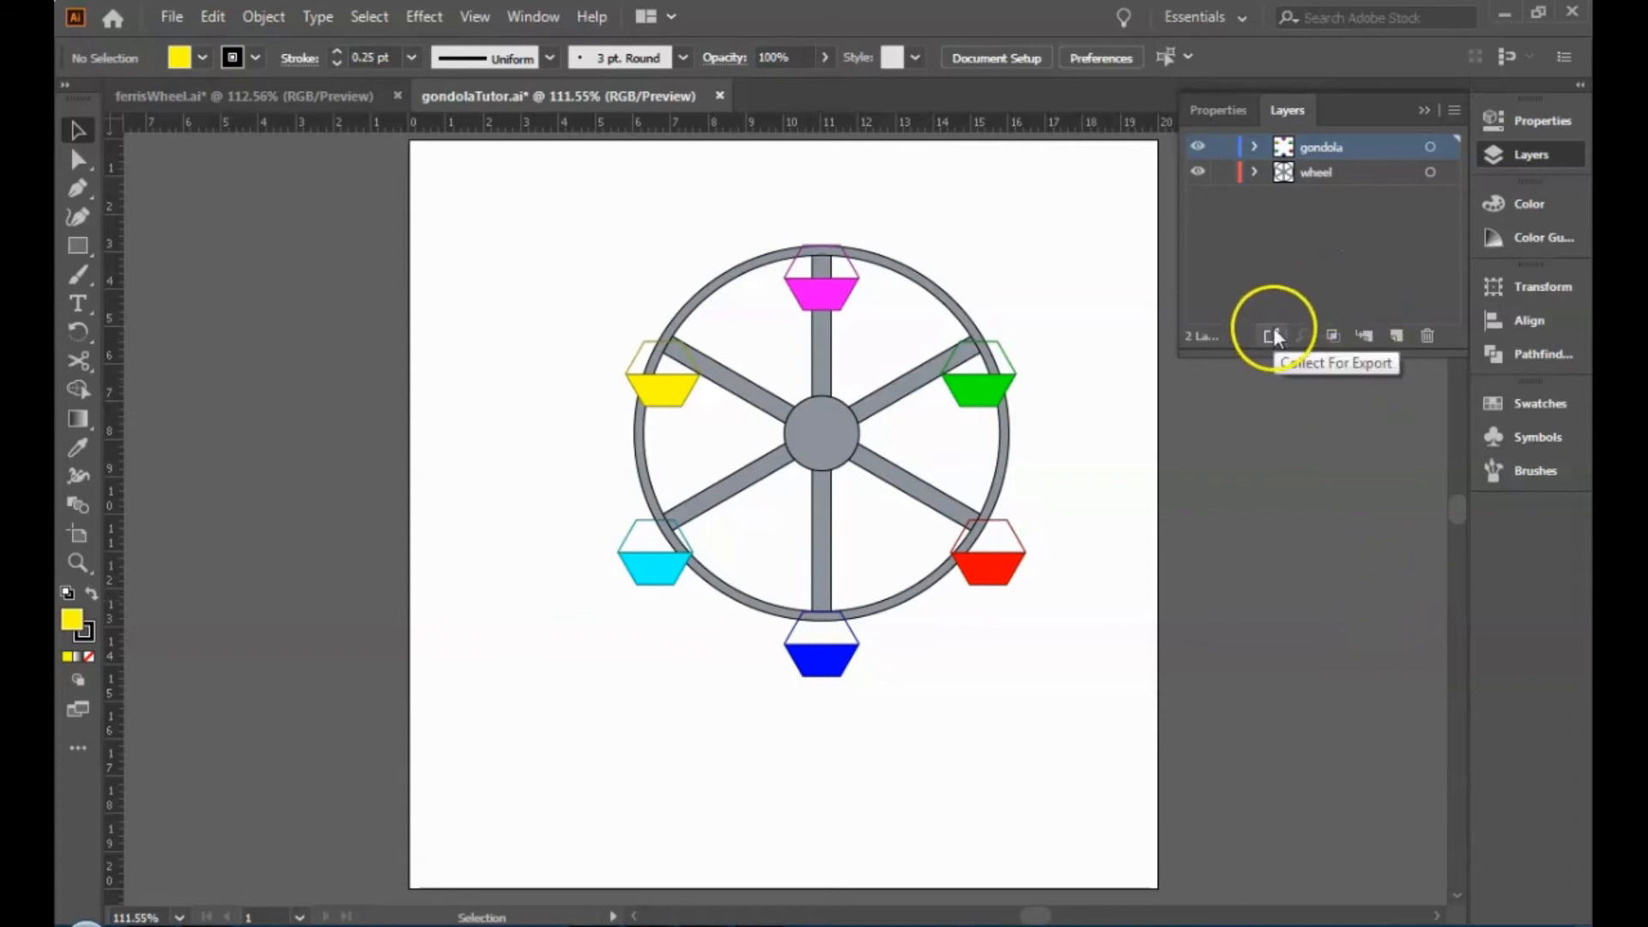
click(1395, 335)
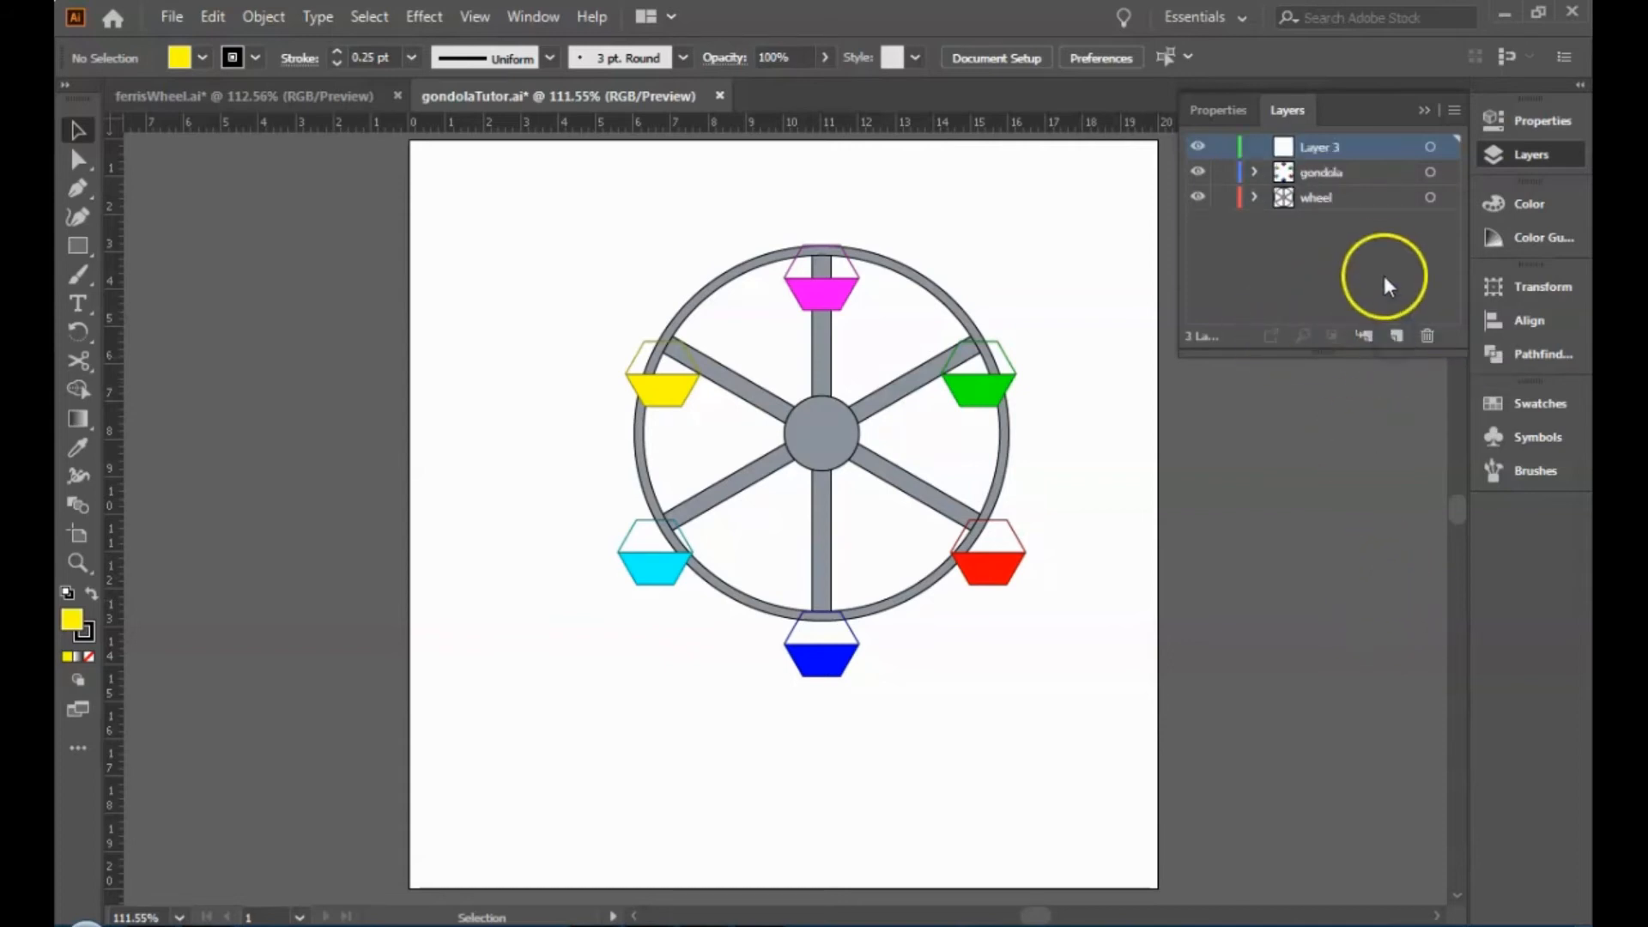
double_click(1327, 147)
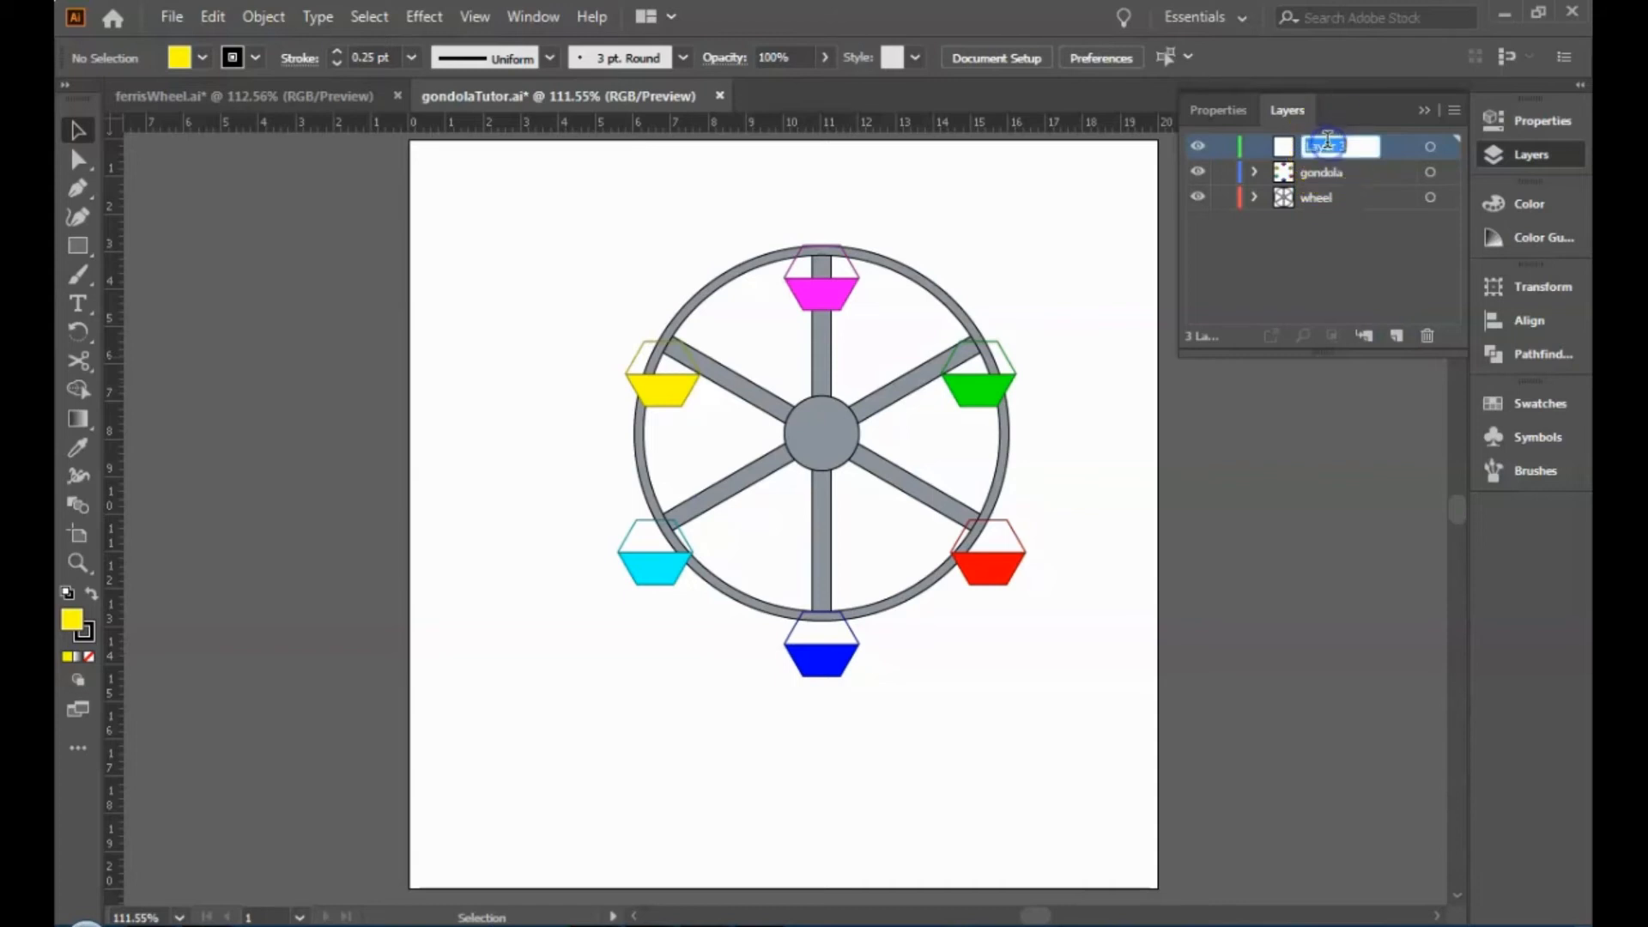
text(tc)
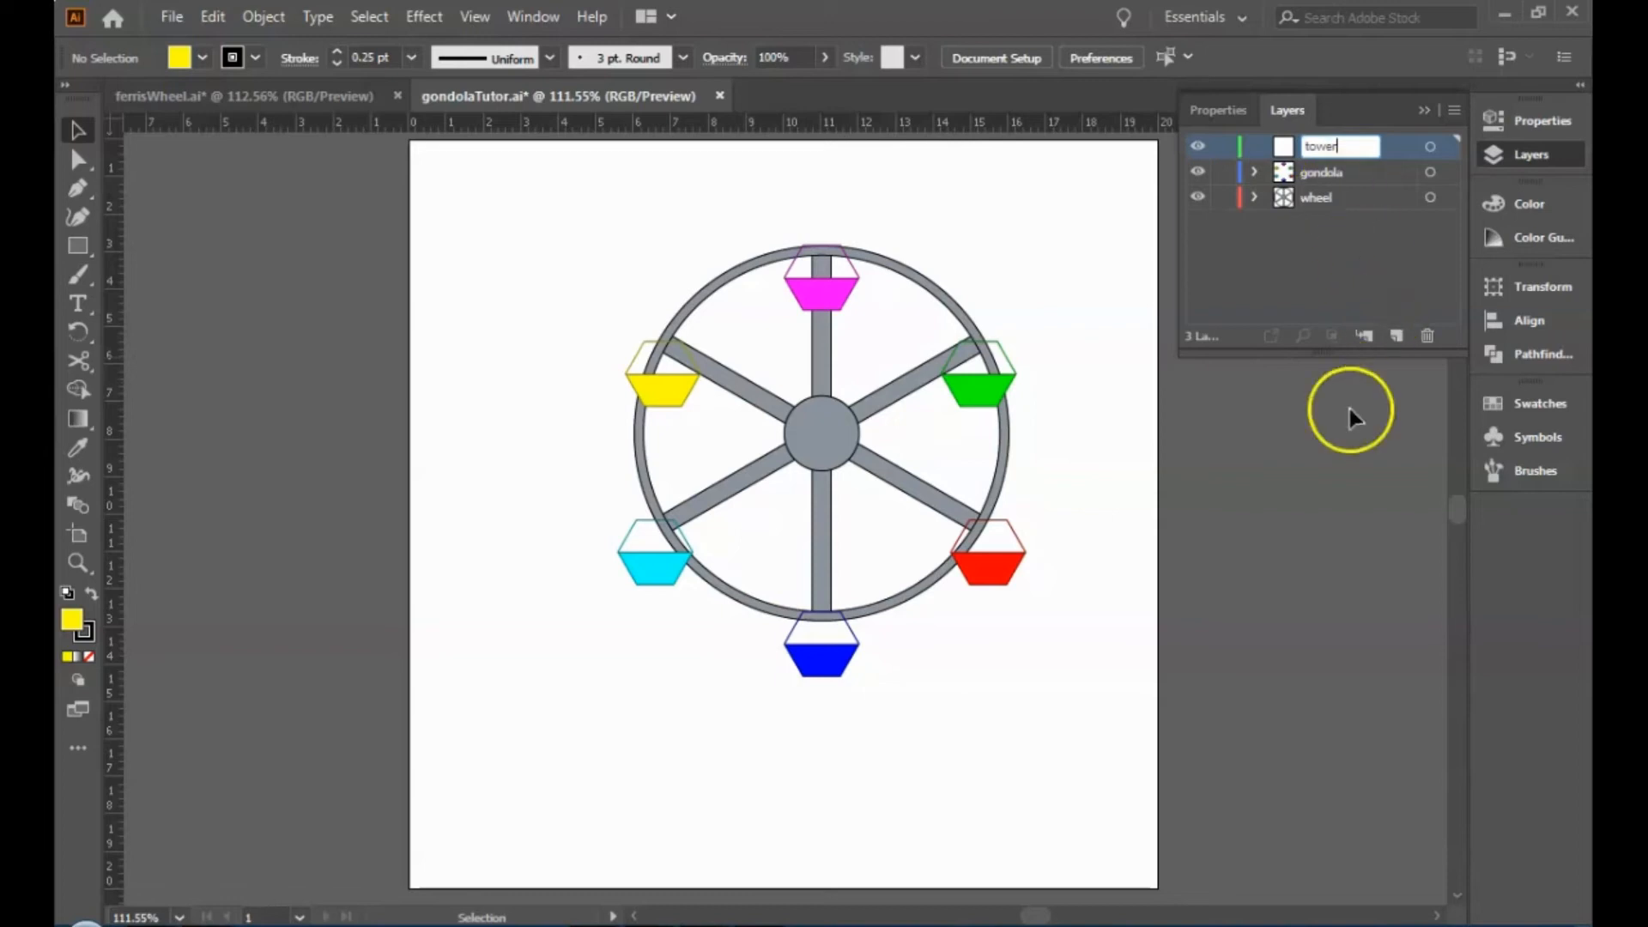
click(1322, 443)
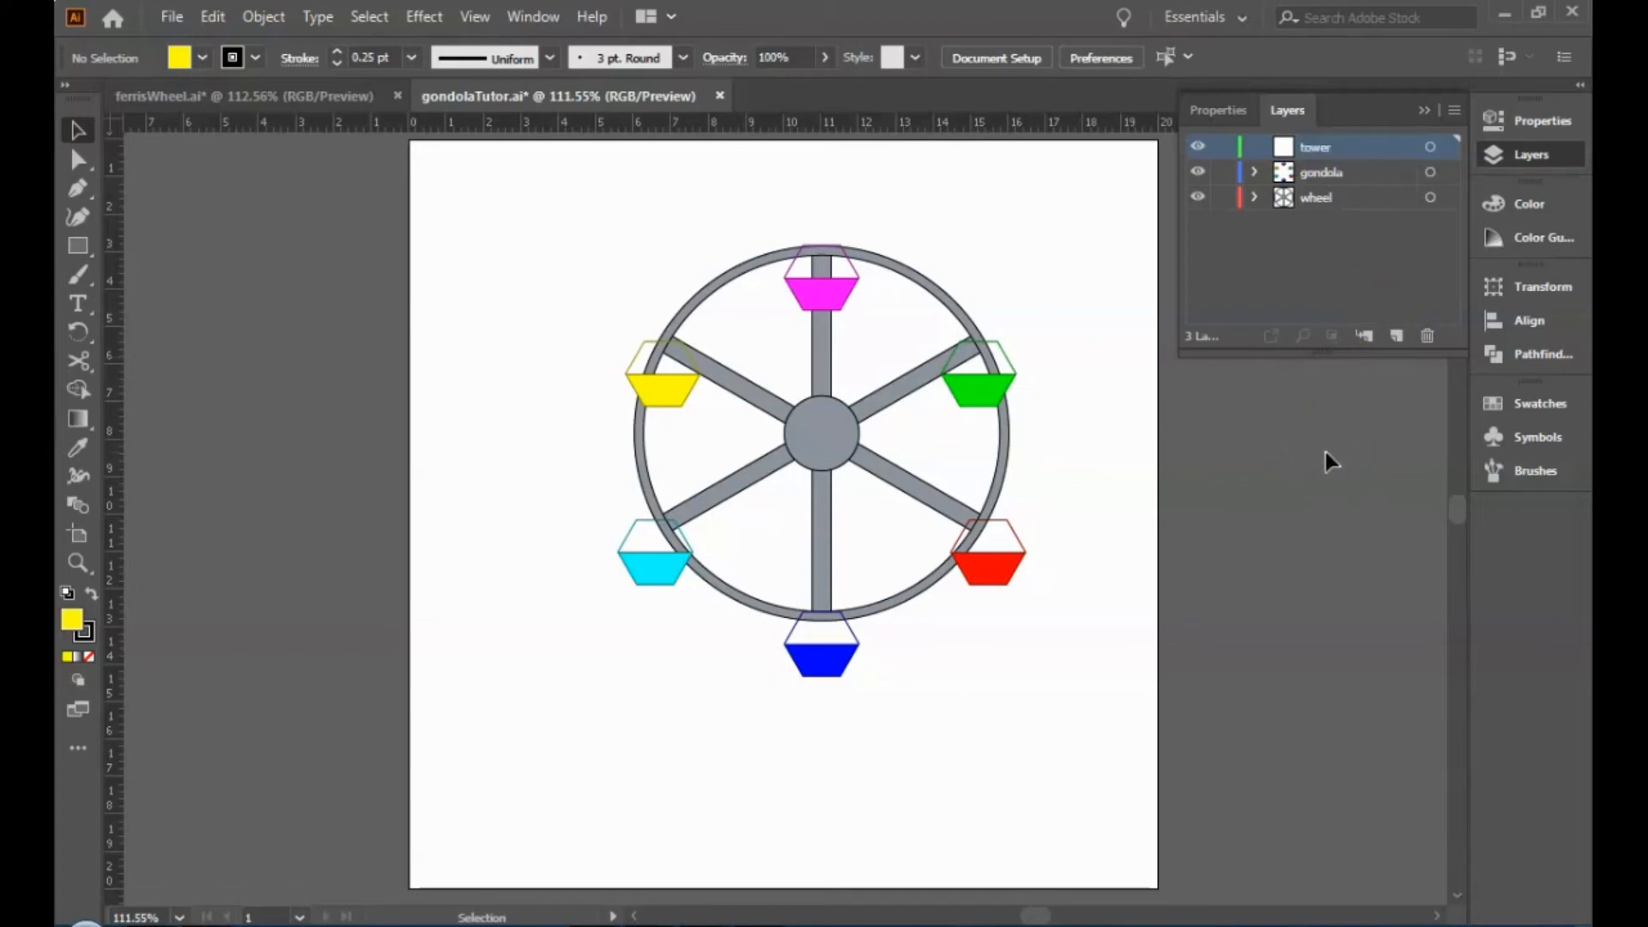
Examine the black tower outline behind the wheel in ferrisWheel.ai, and return to gondolaTutor.ai.
click(292, 94)
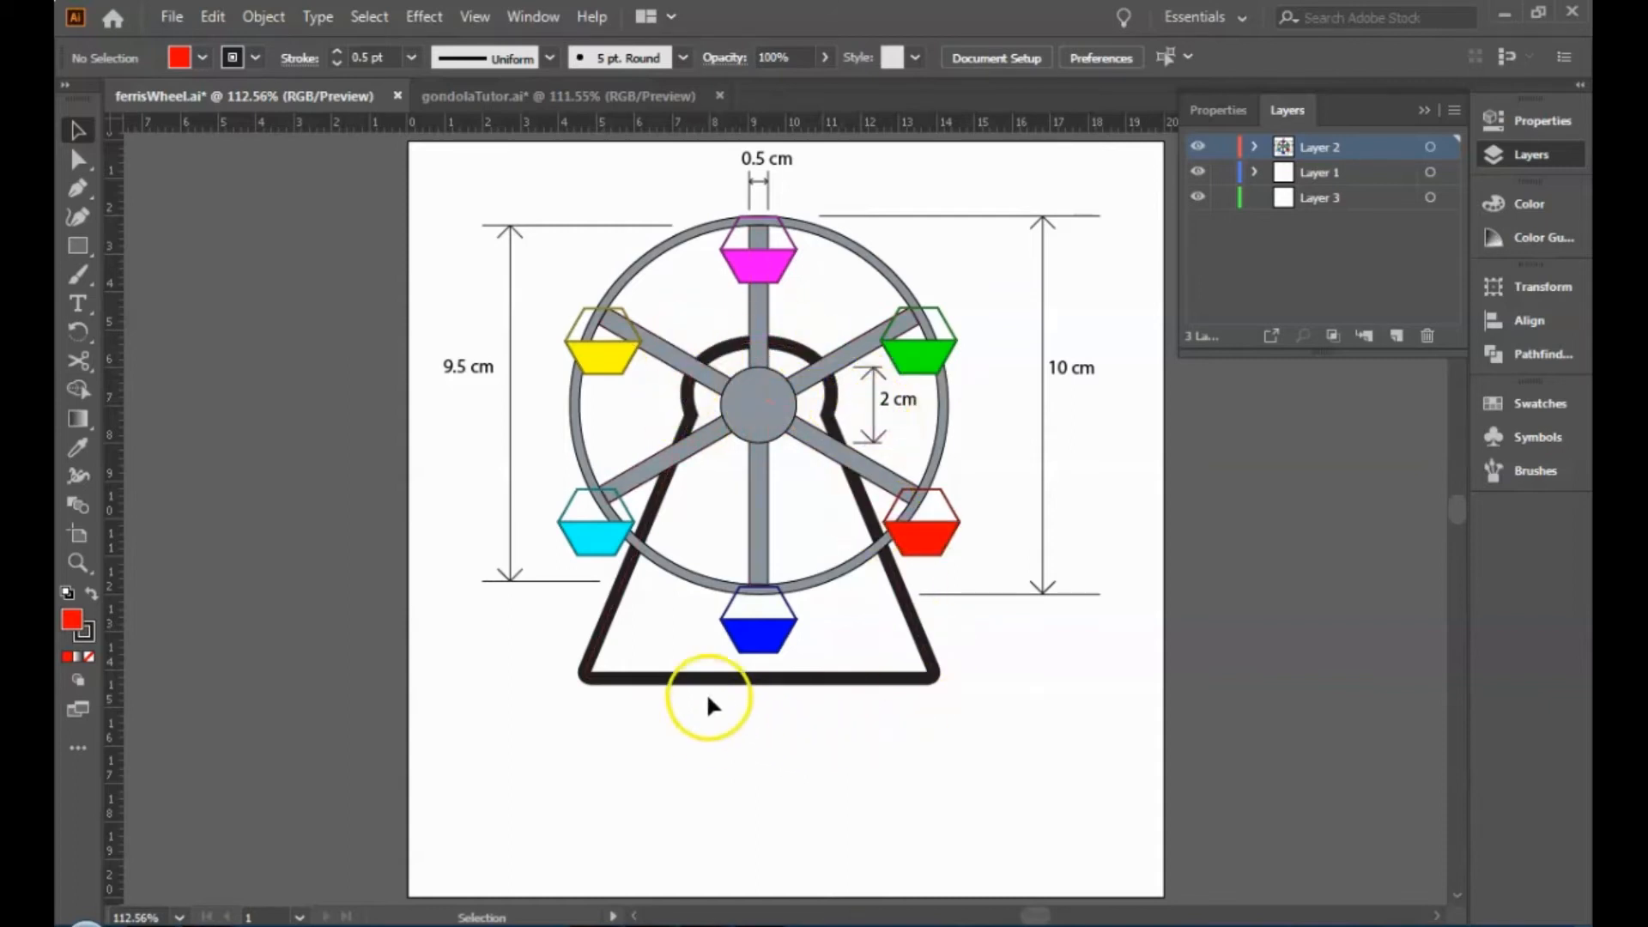
click(648, 100)
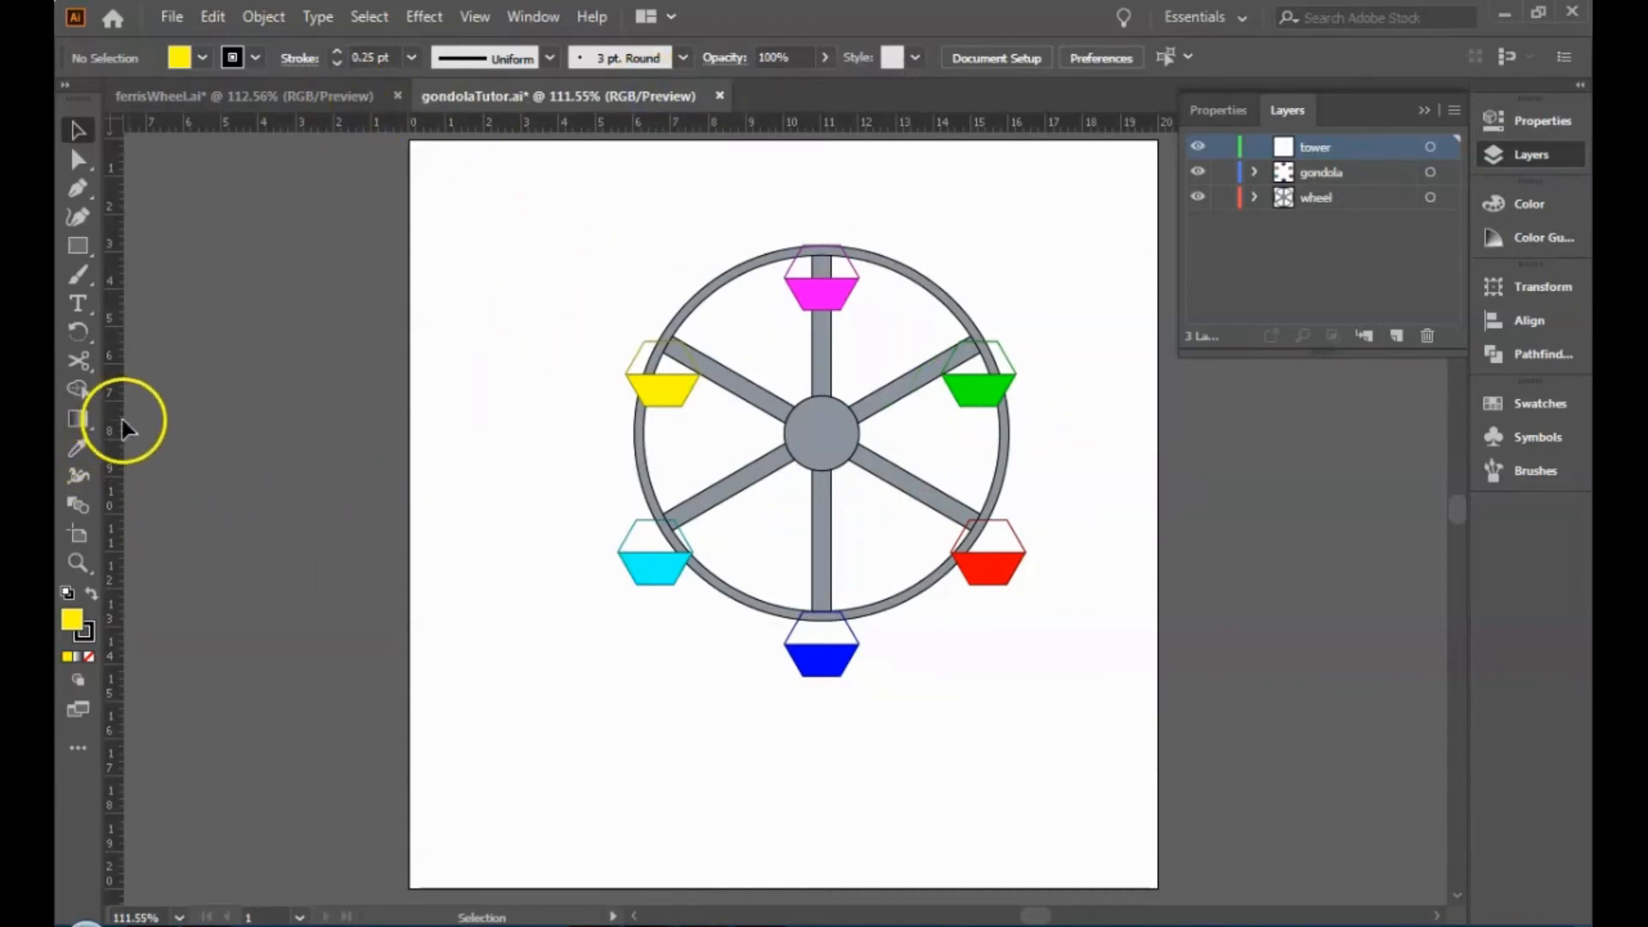
Place horizontal guides at about 15 cm and just above the wheel hub for the tower's base and top, as in ferrisWheel.ai.
drag(765, 123, 839, 700)
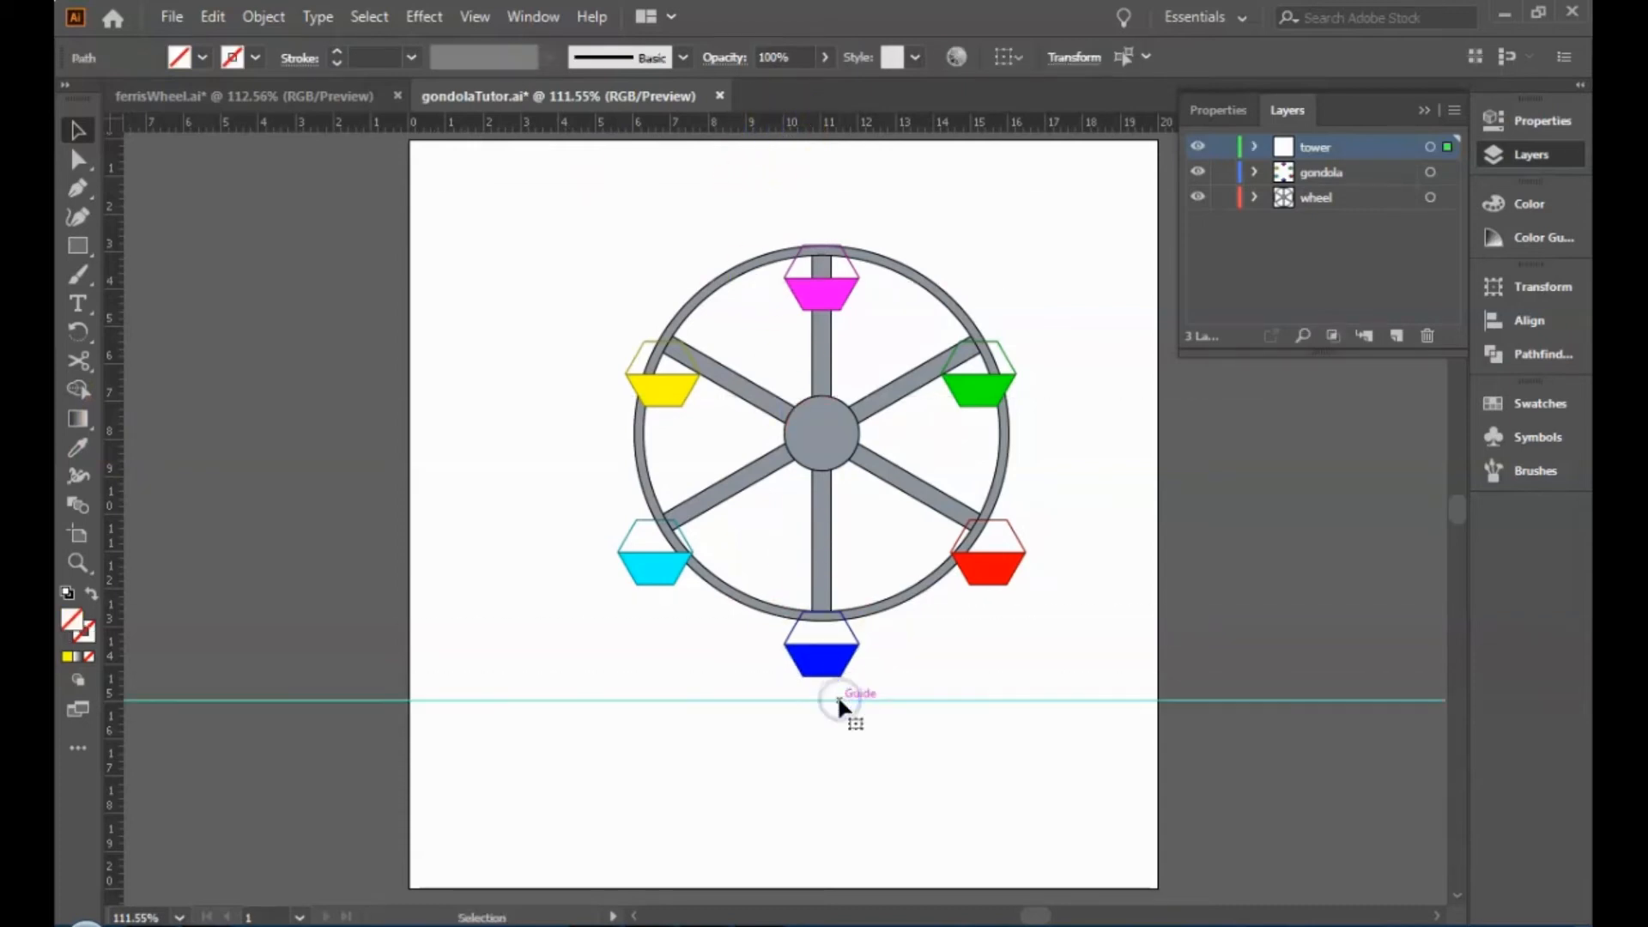
click(302, 93)
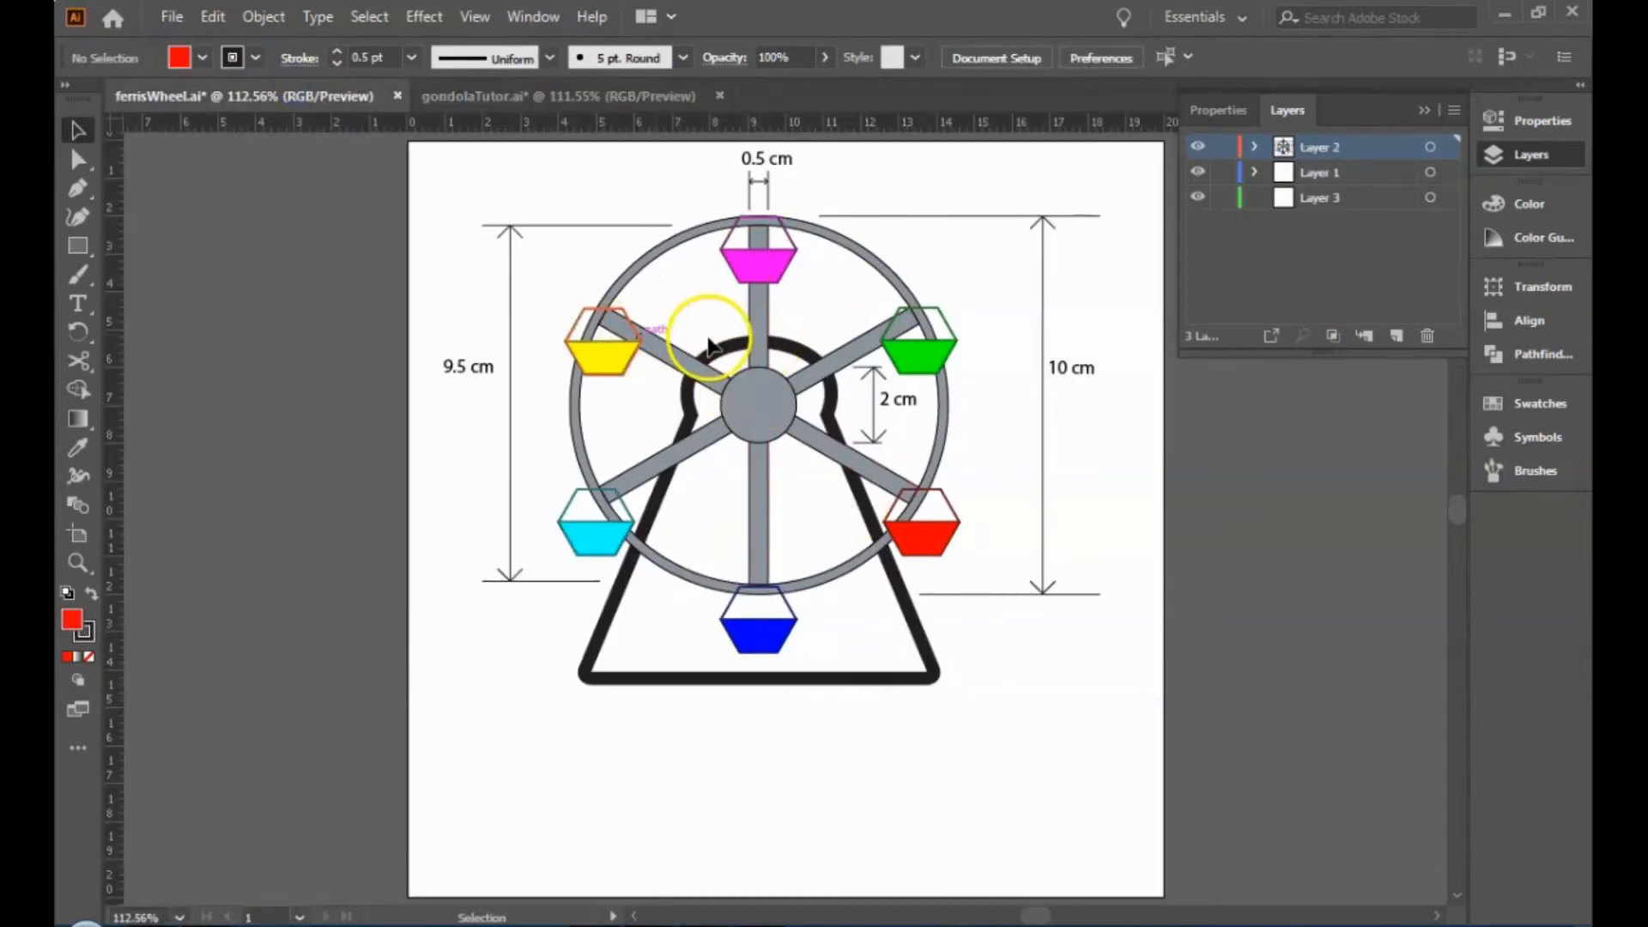
click(547, 96)
drag(730, 126, 797, 379)
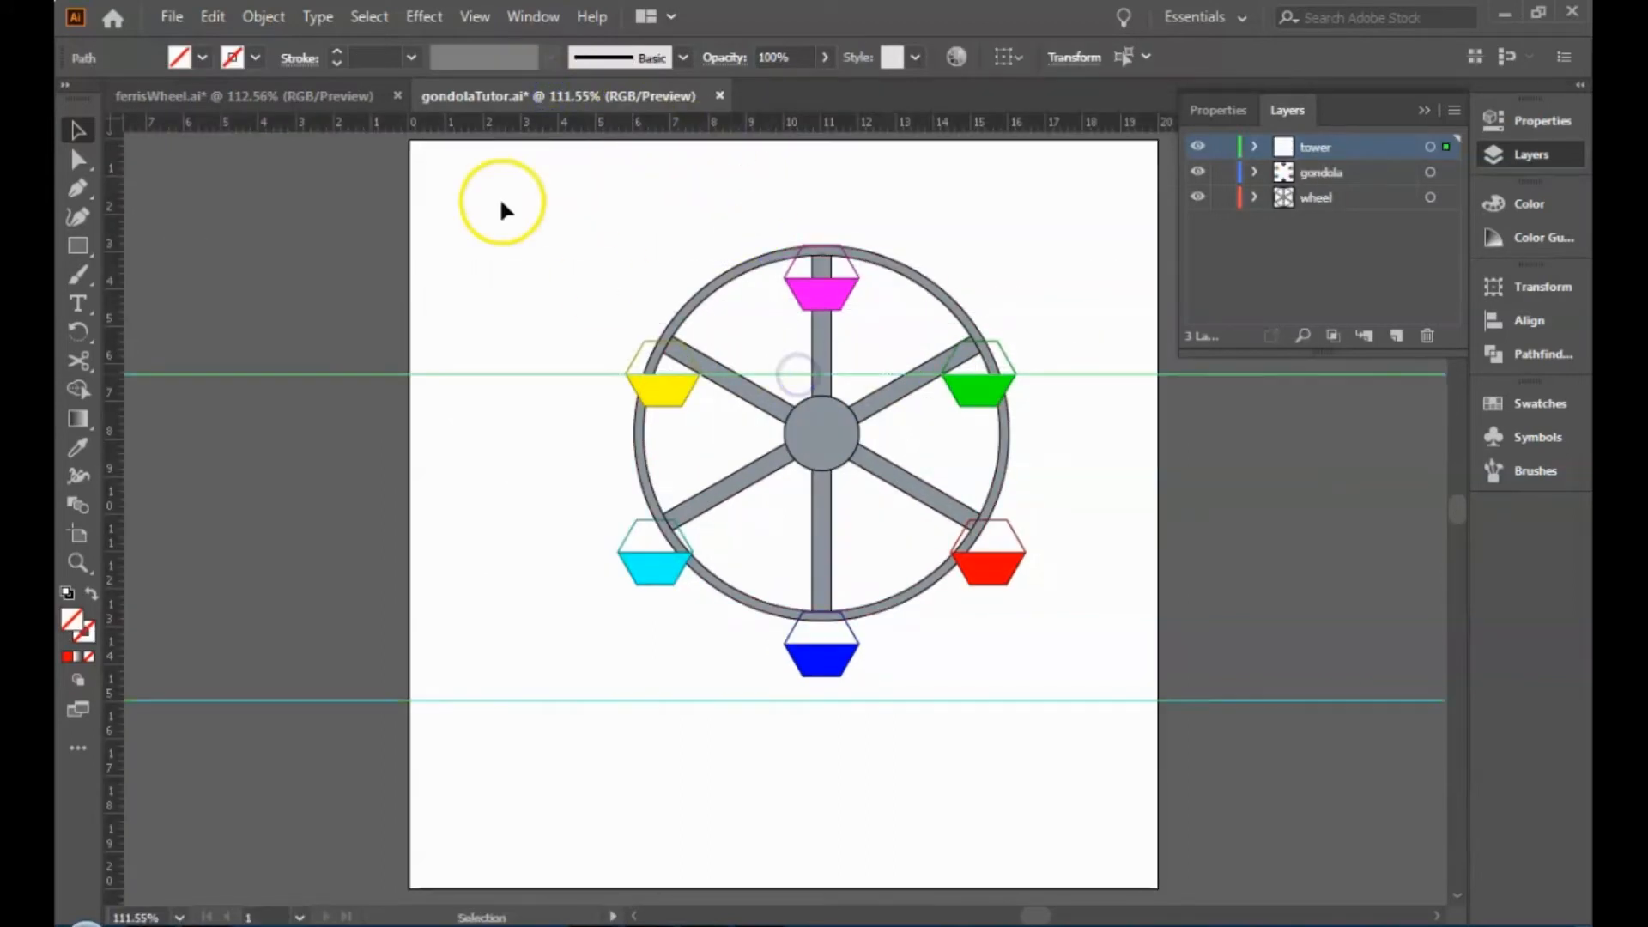
Compare the guide heights with the tower in ferrisWheel.ai and nudge the upper horizontal guide in gondolaTutor.ai up to about 6 cm.
click(330, 101)
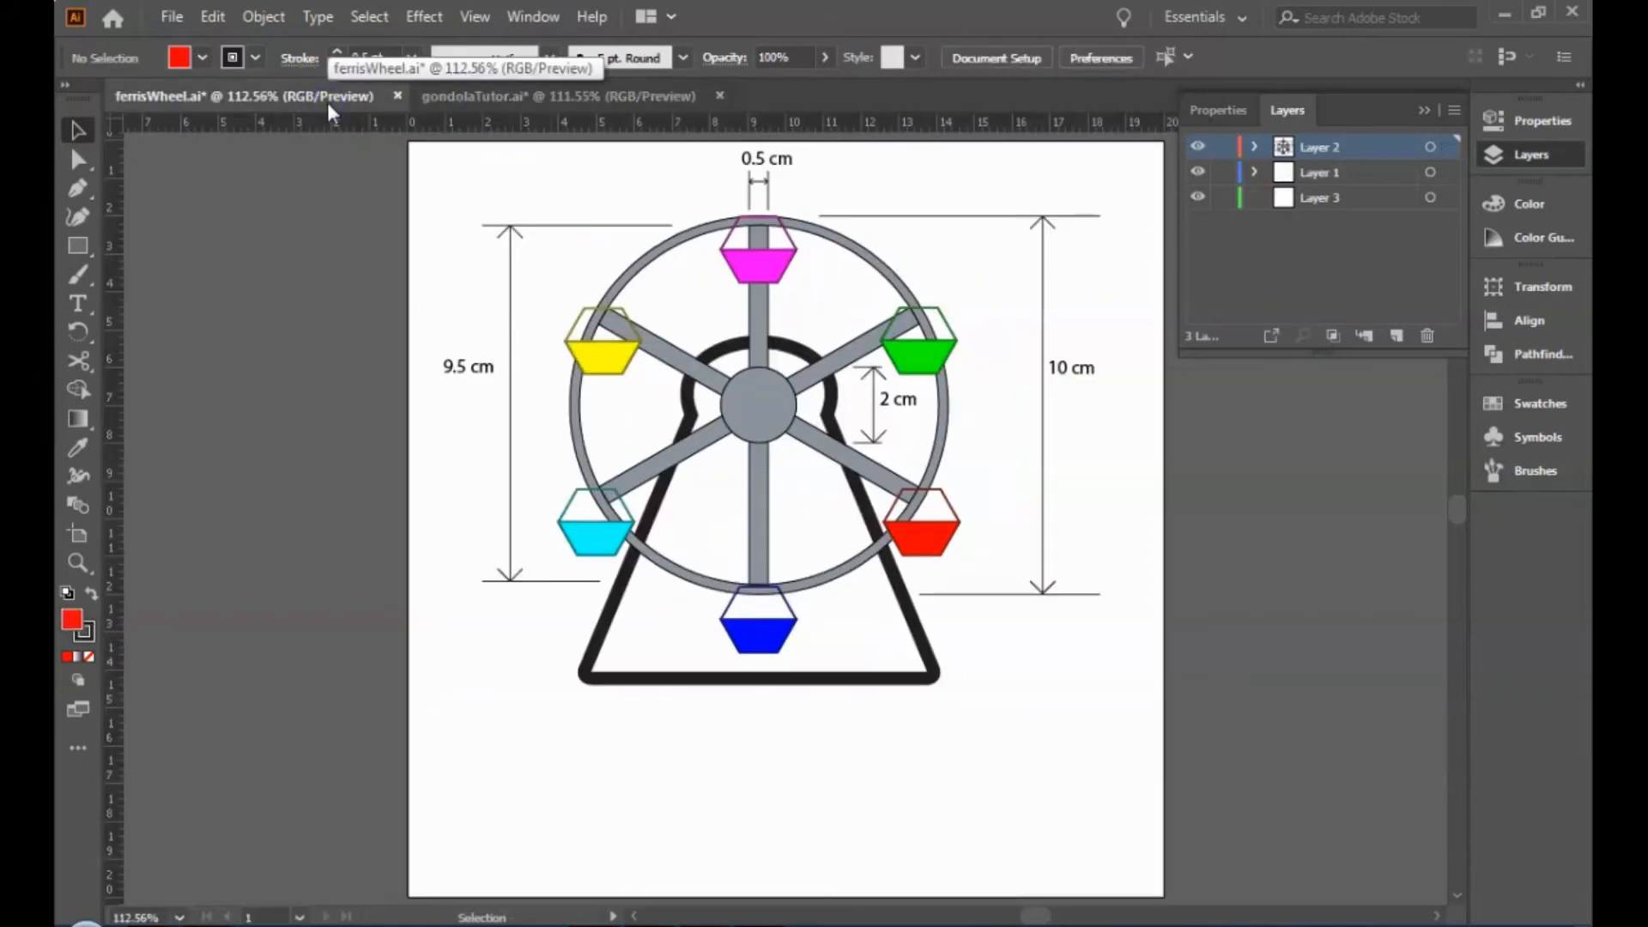
click(594, 99)
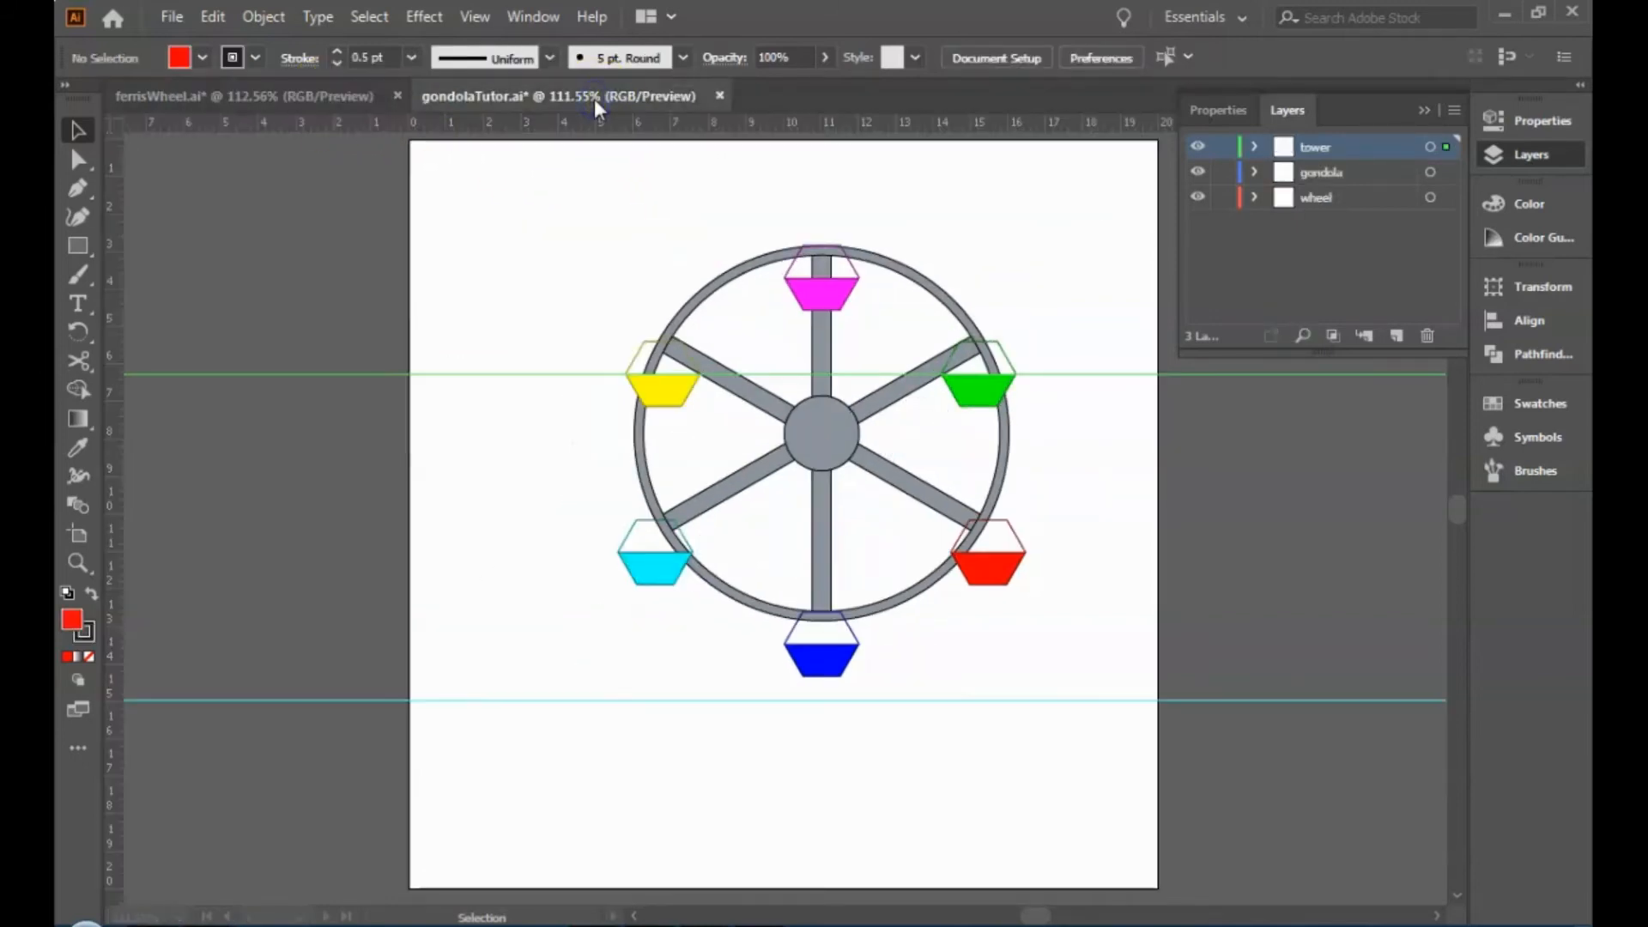
click(321, 91)
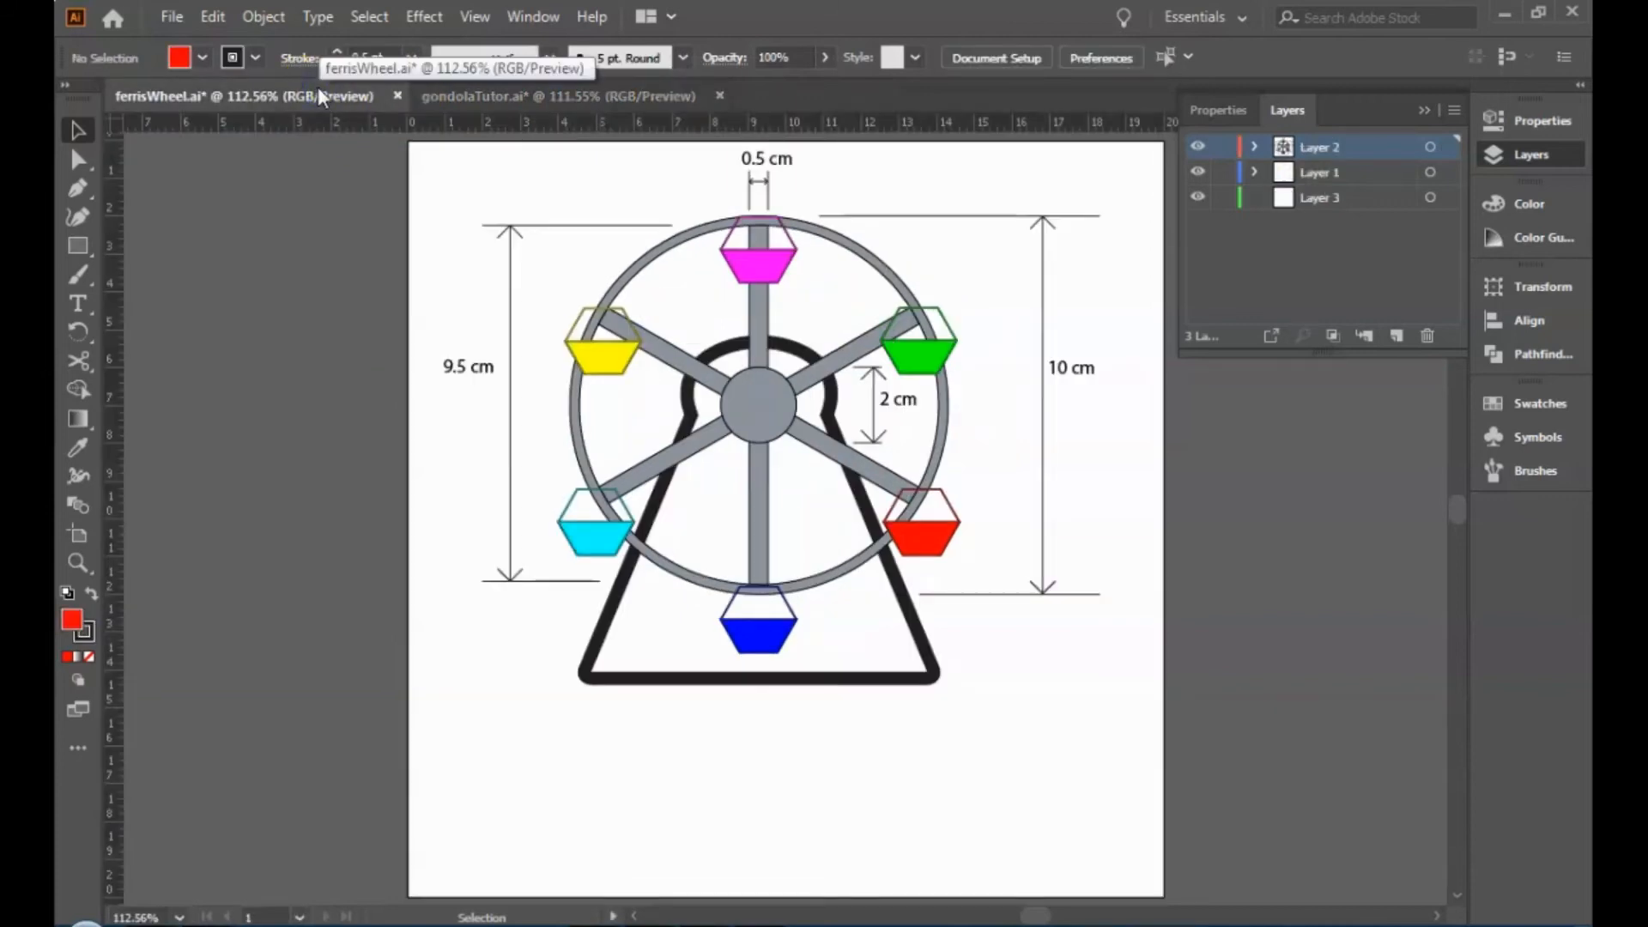
click(473, 98)
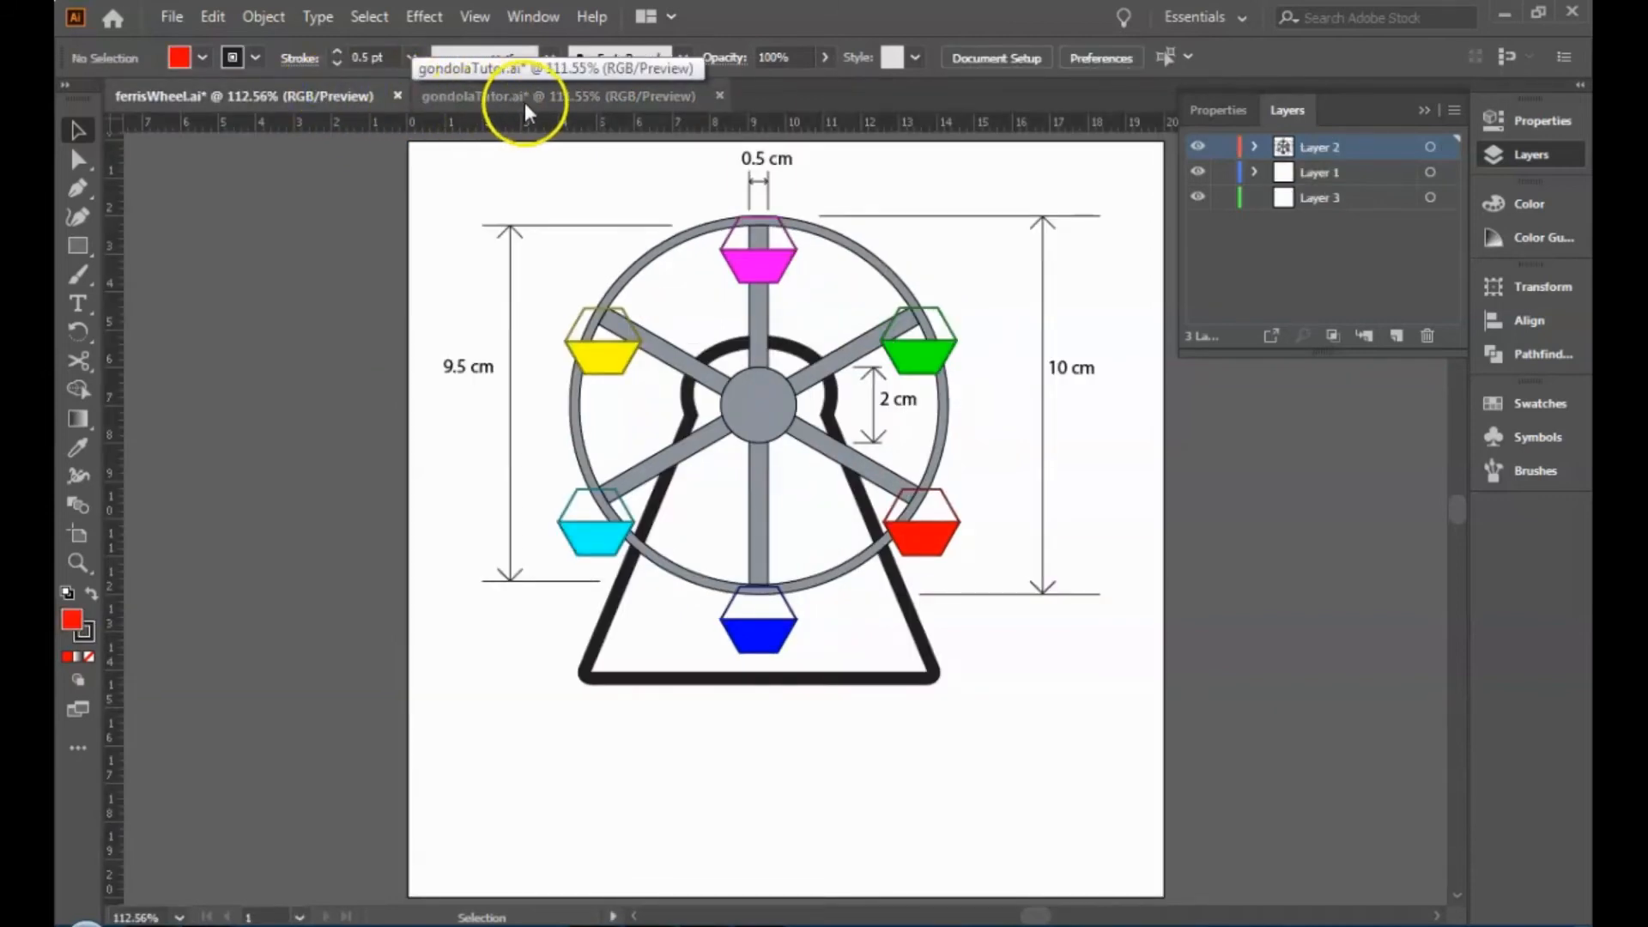
click(661, 403)
drag(857, 372, 858, 373)
Raise the yellow and green gondolas on the gondola layer slightly so that both sit level with each other near the upper guide.
click(1348, 172)
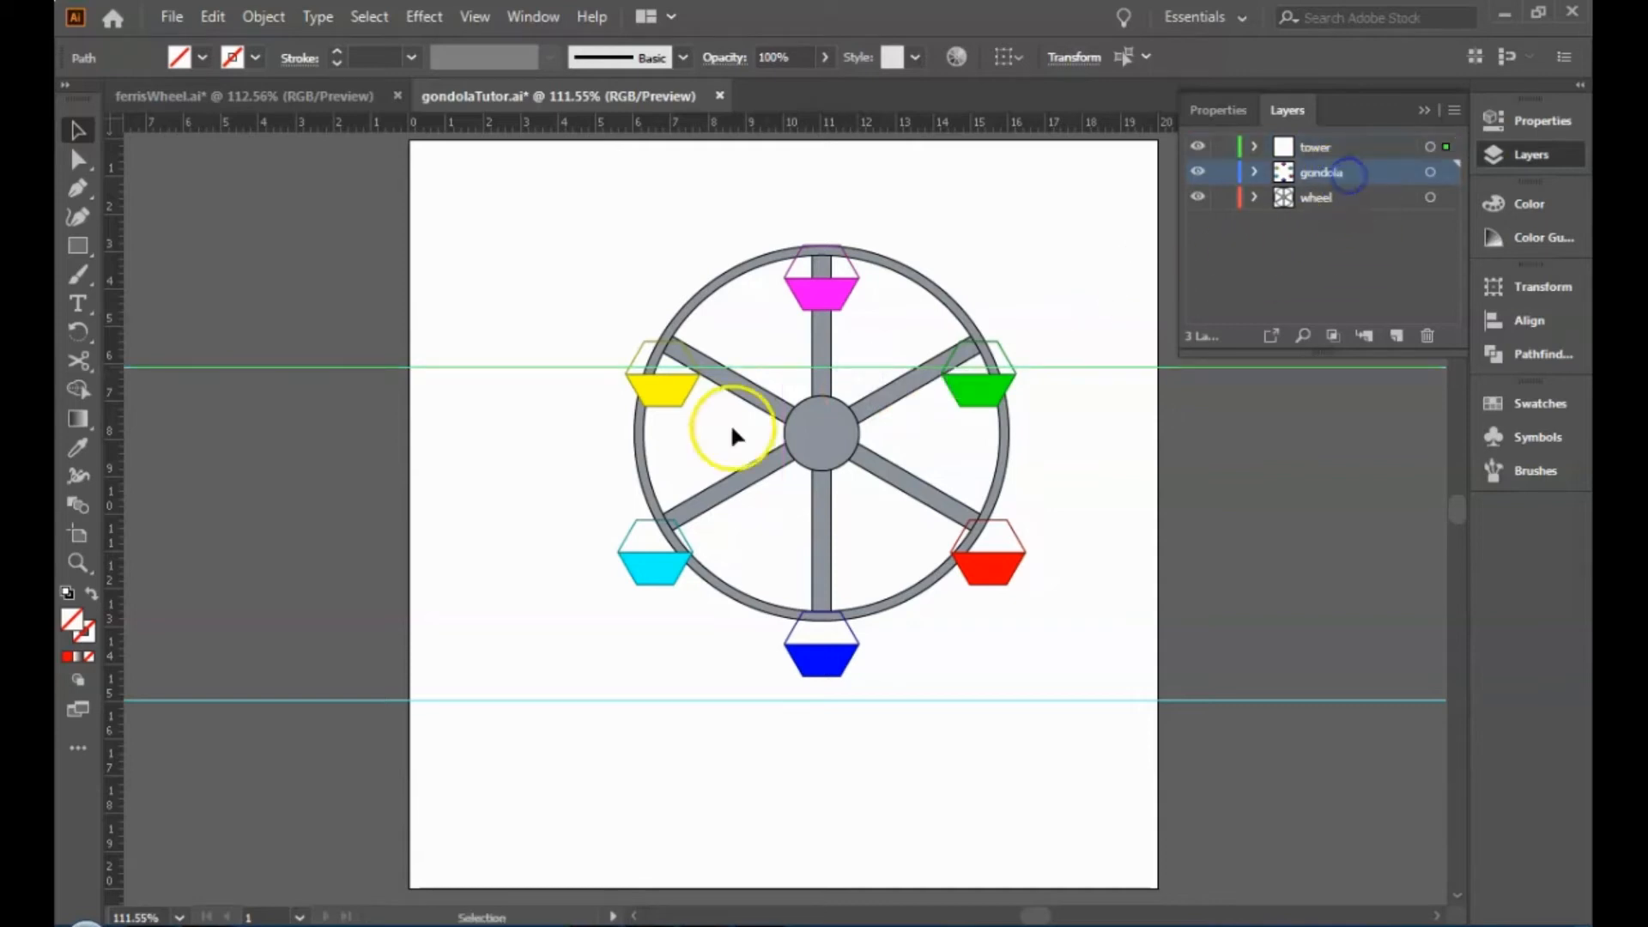
drag(669, 404, 667, 394)
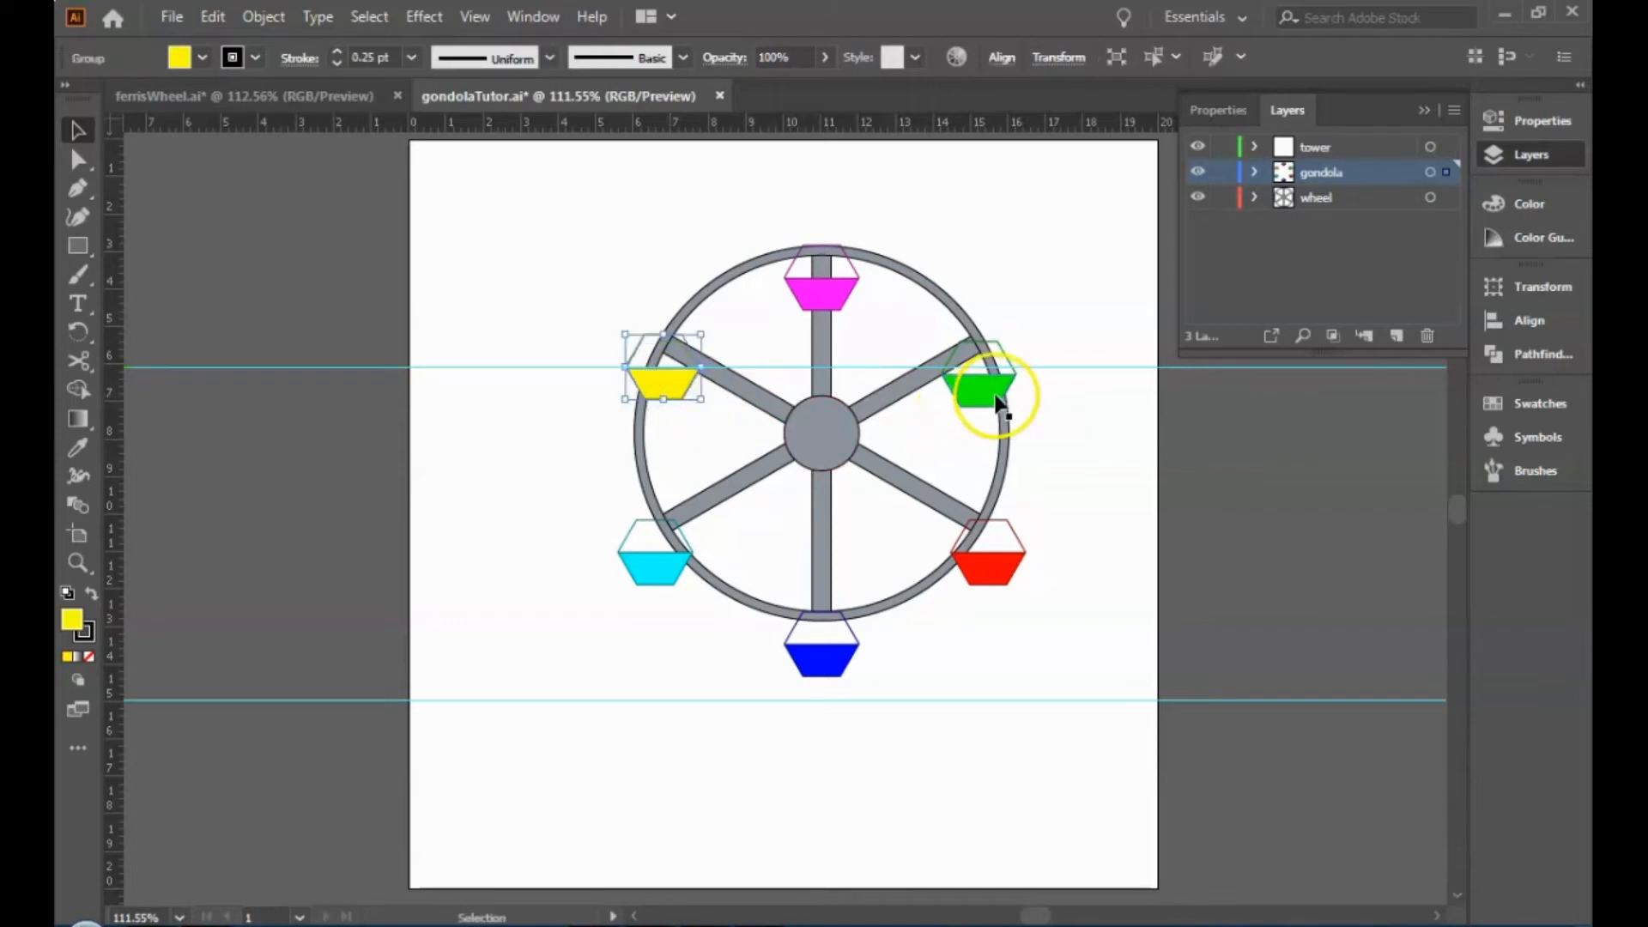
drag(993, 394, 993, 395)
click(1050, 418)
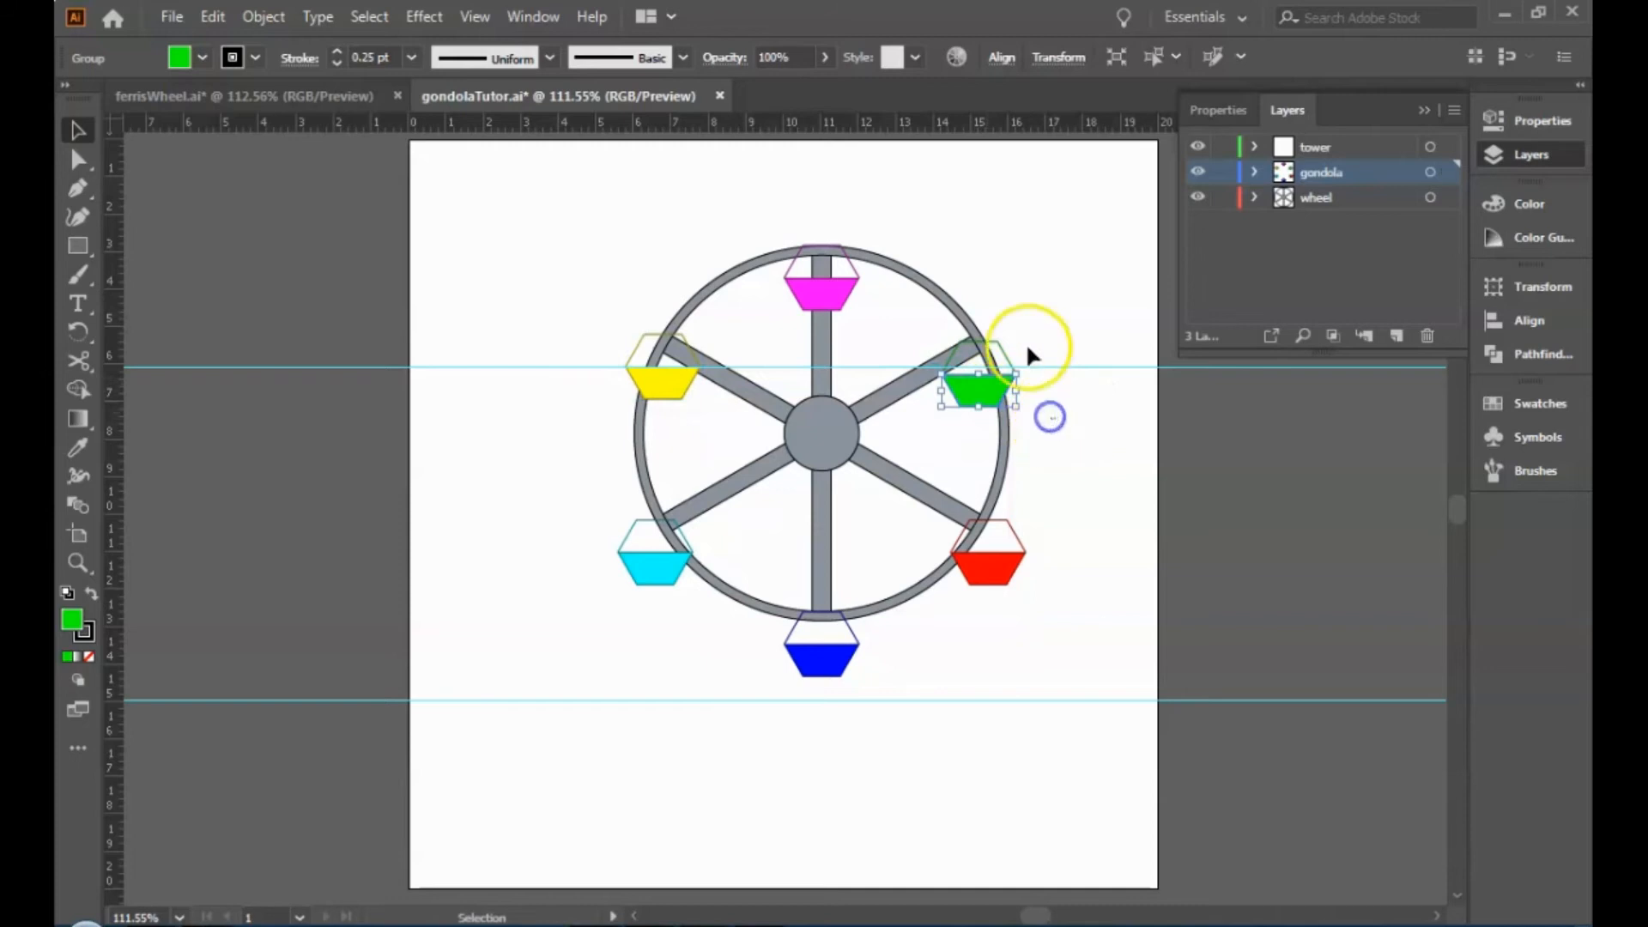
click(1009, 391)
drag(980, 392, 980, 379)
Try grouping the green gondola with the upper horizontal guide, and ungroup them again.
right_click(982, 387)
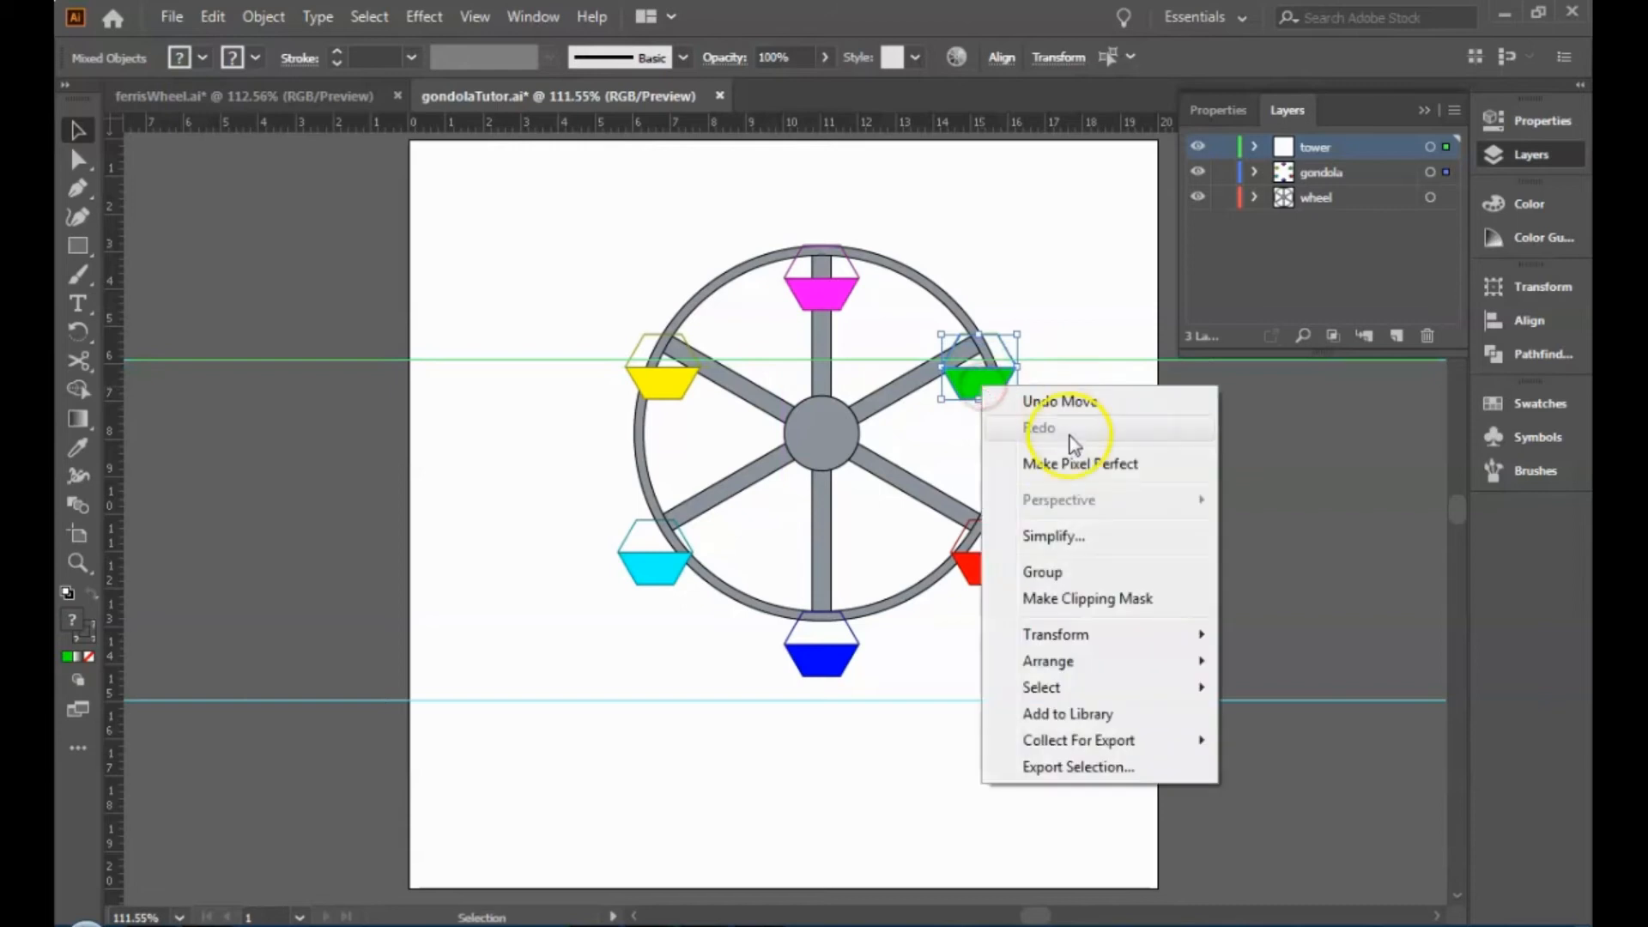
click(1051, 573)
click(1063, 311)
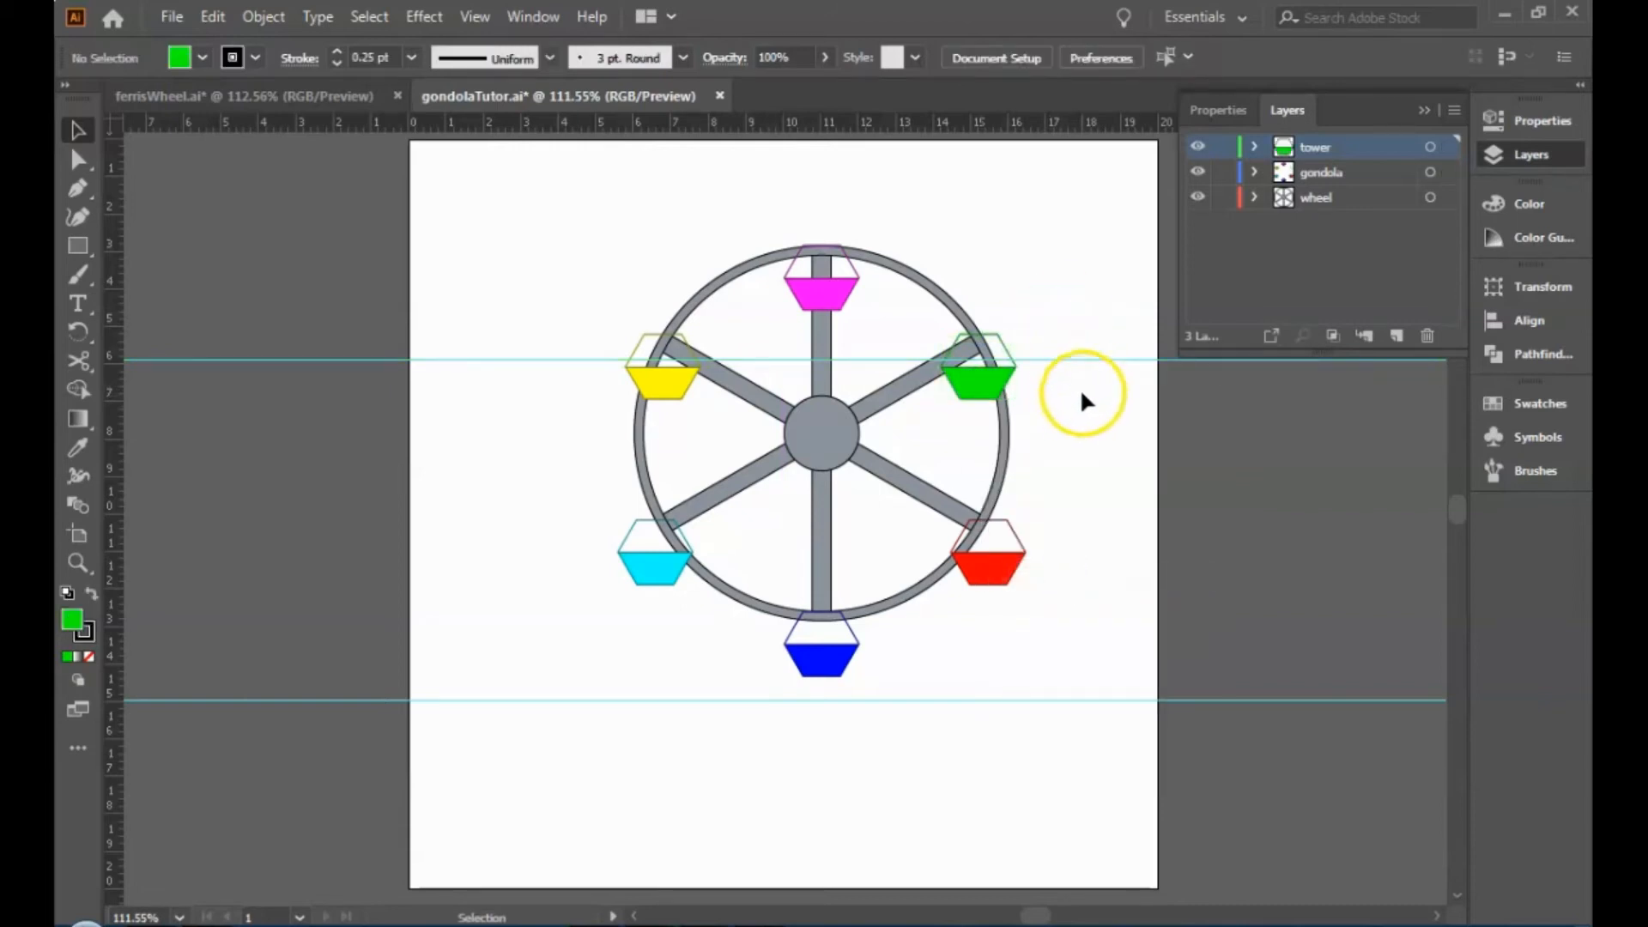
drag(1076, 364, 1078, 359)
click(1111, 356)
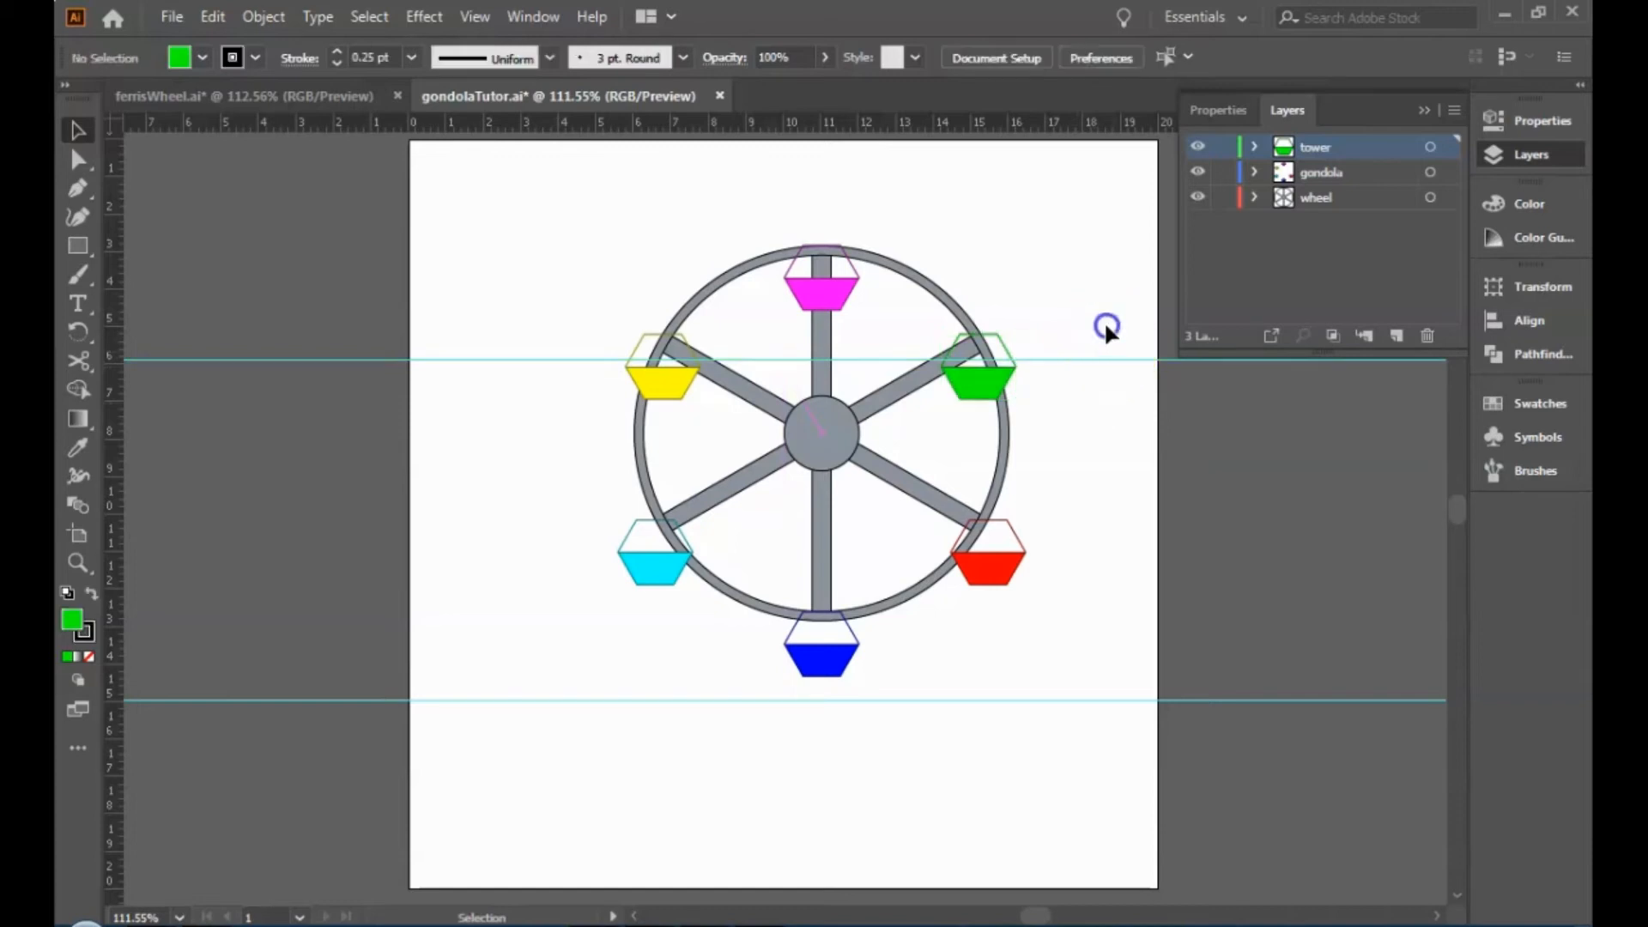
right_click(1090, 359)
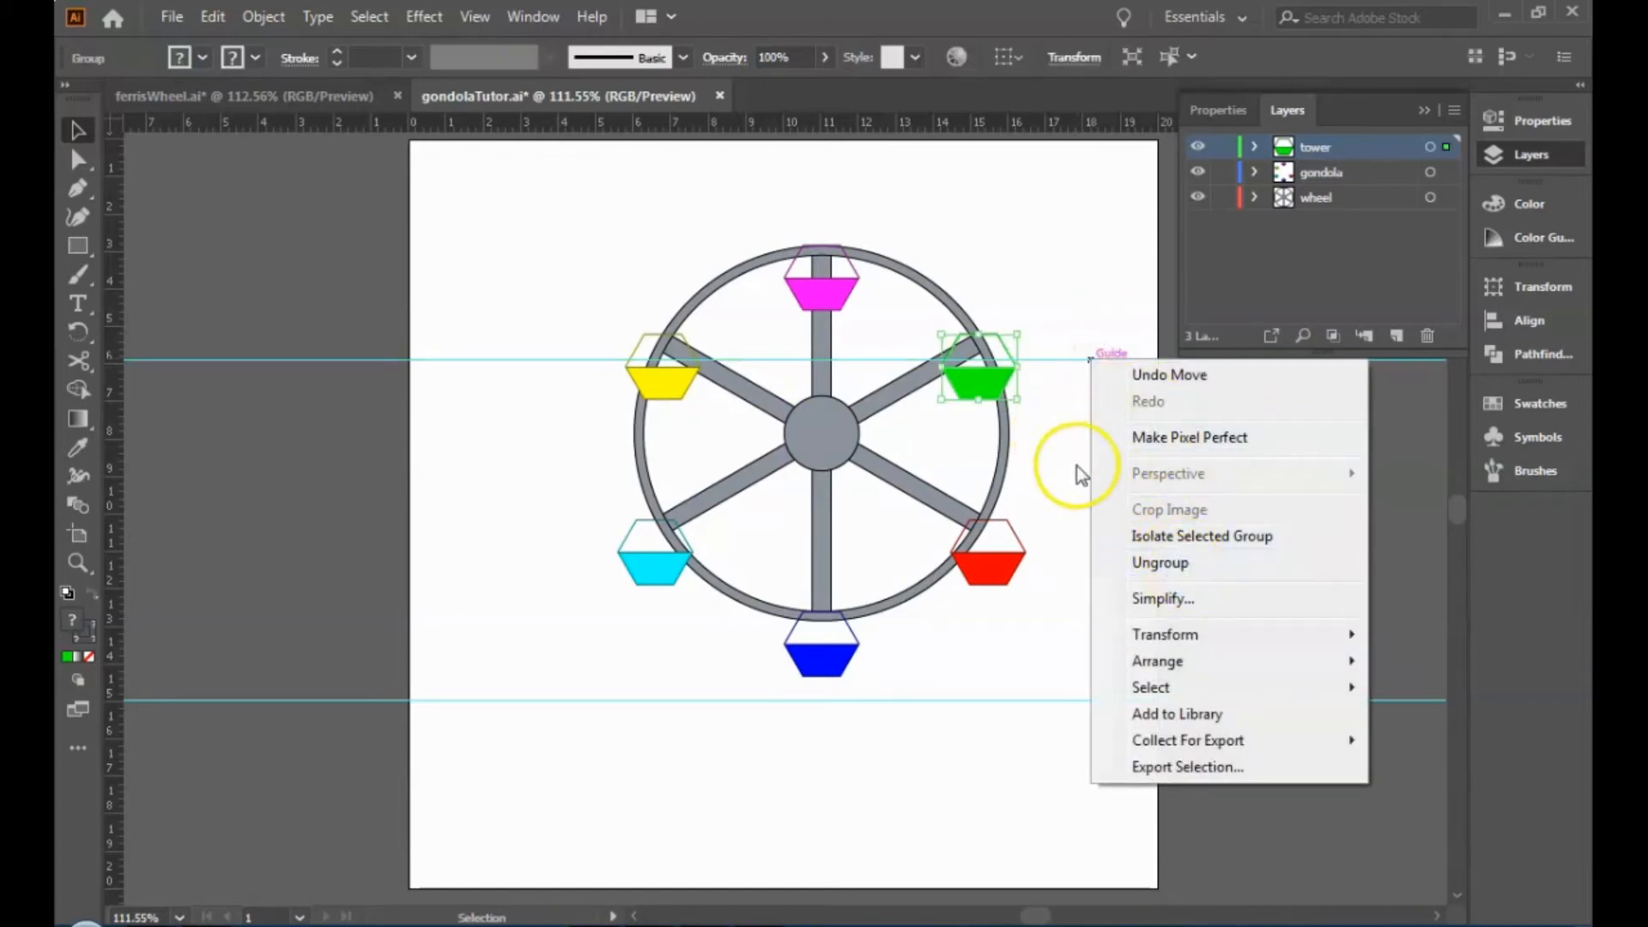
click(1180, 562)
Move the upper horizontal guide down slightly so it runs along the top edge of the coloured halves of the yellow and green gondolas.
click(1085, 364)
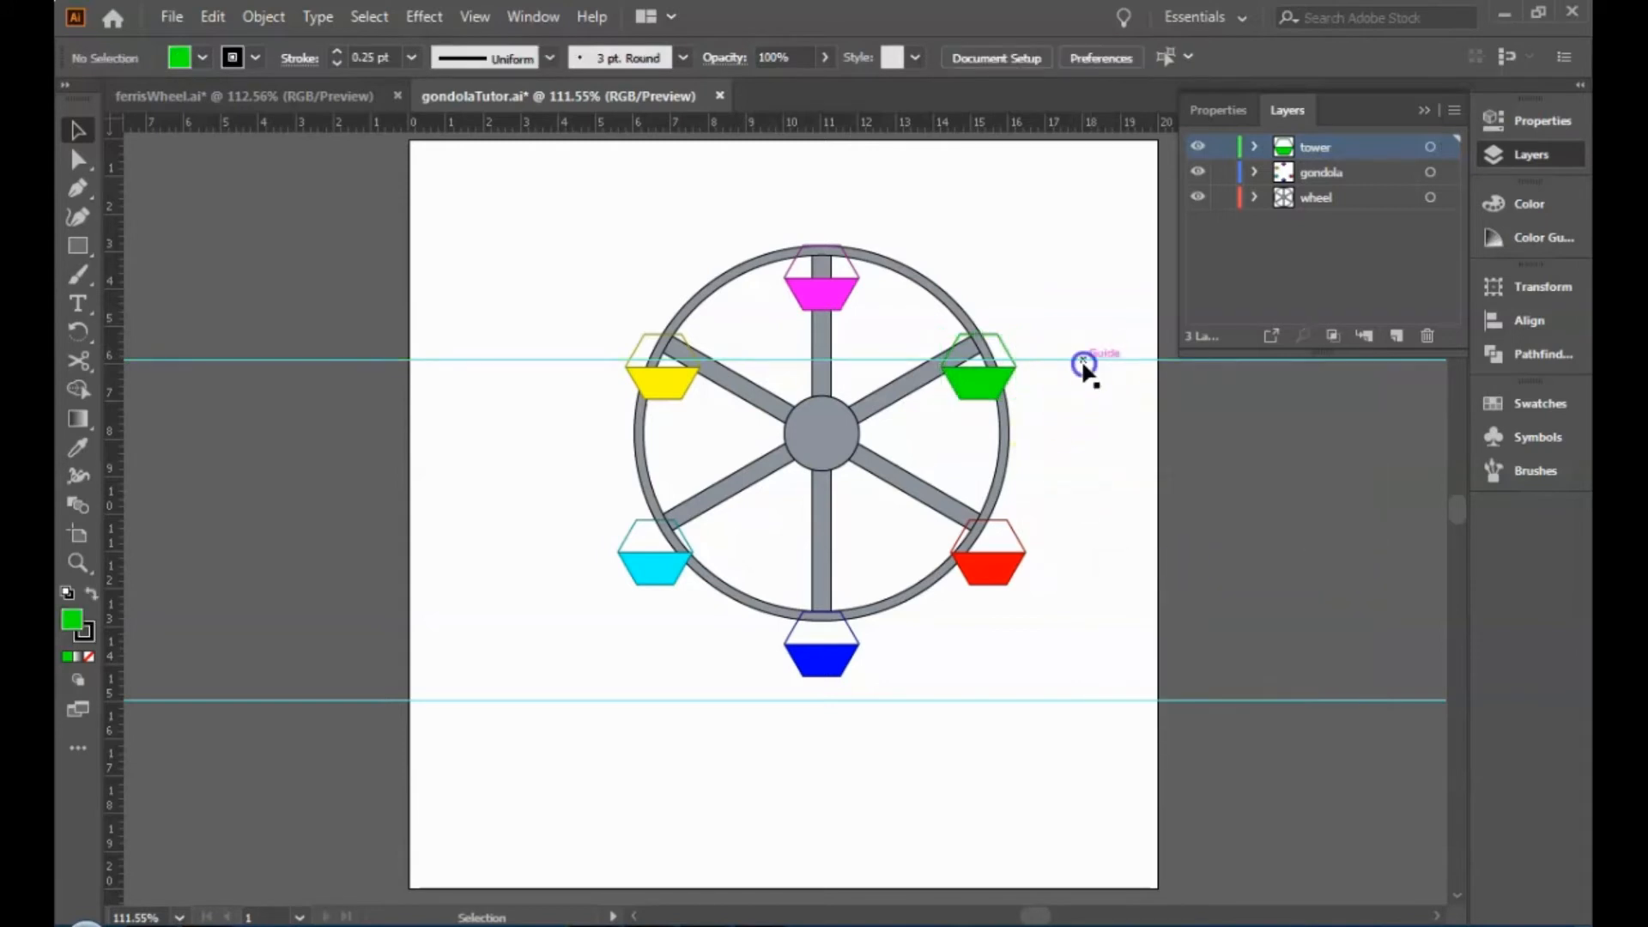
drag(1091, 361, 1093, 375)
click(1096, 451)
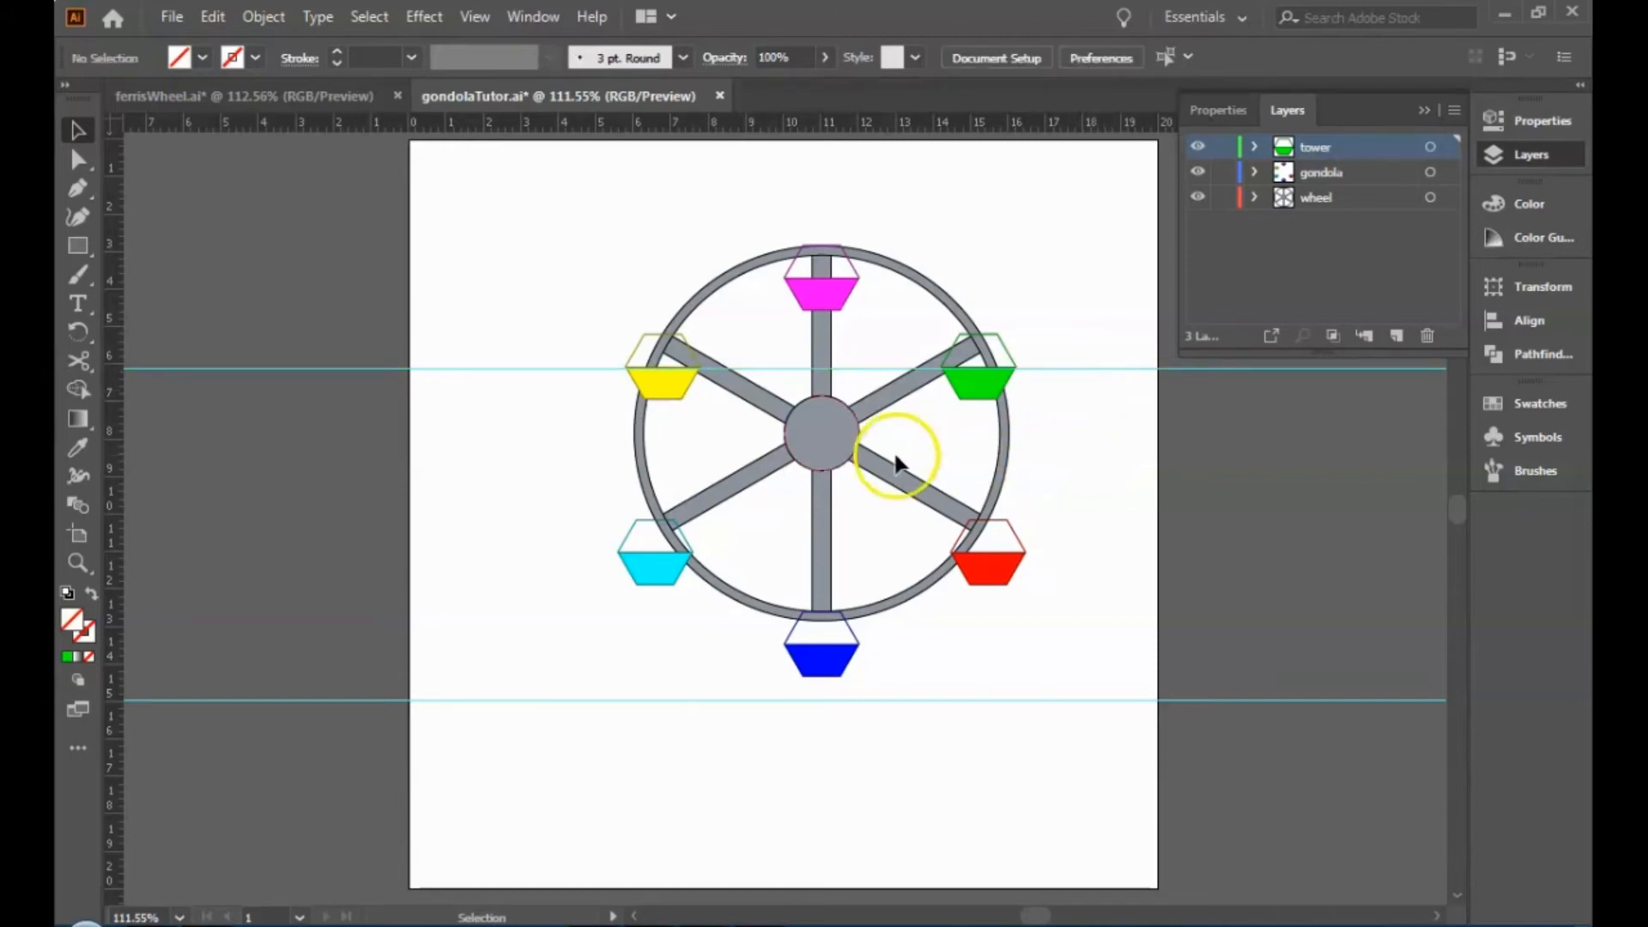
Check the tower's neck in ferrisWheel.ai and add a horizontal guide at about 8 cm, just below the hub's centre, in gondolaTutor.ai.
click(314, 89)
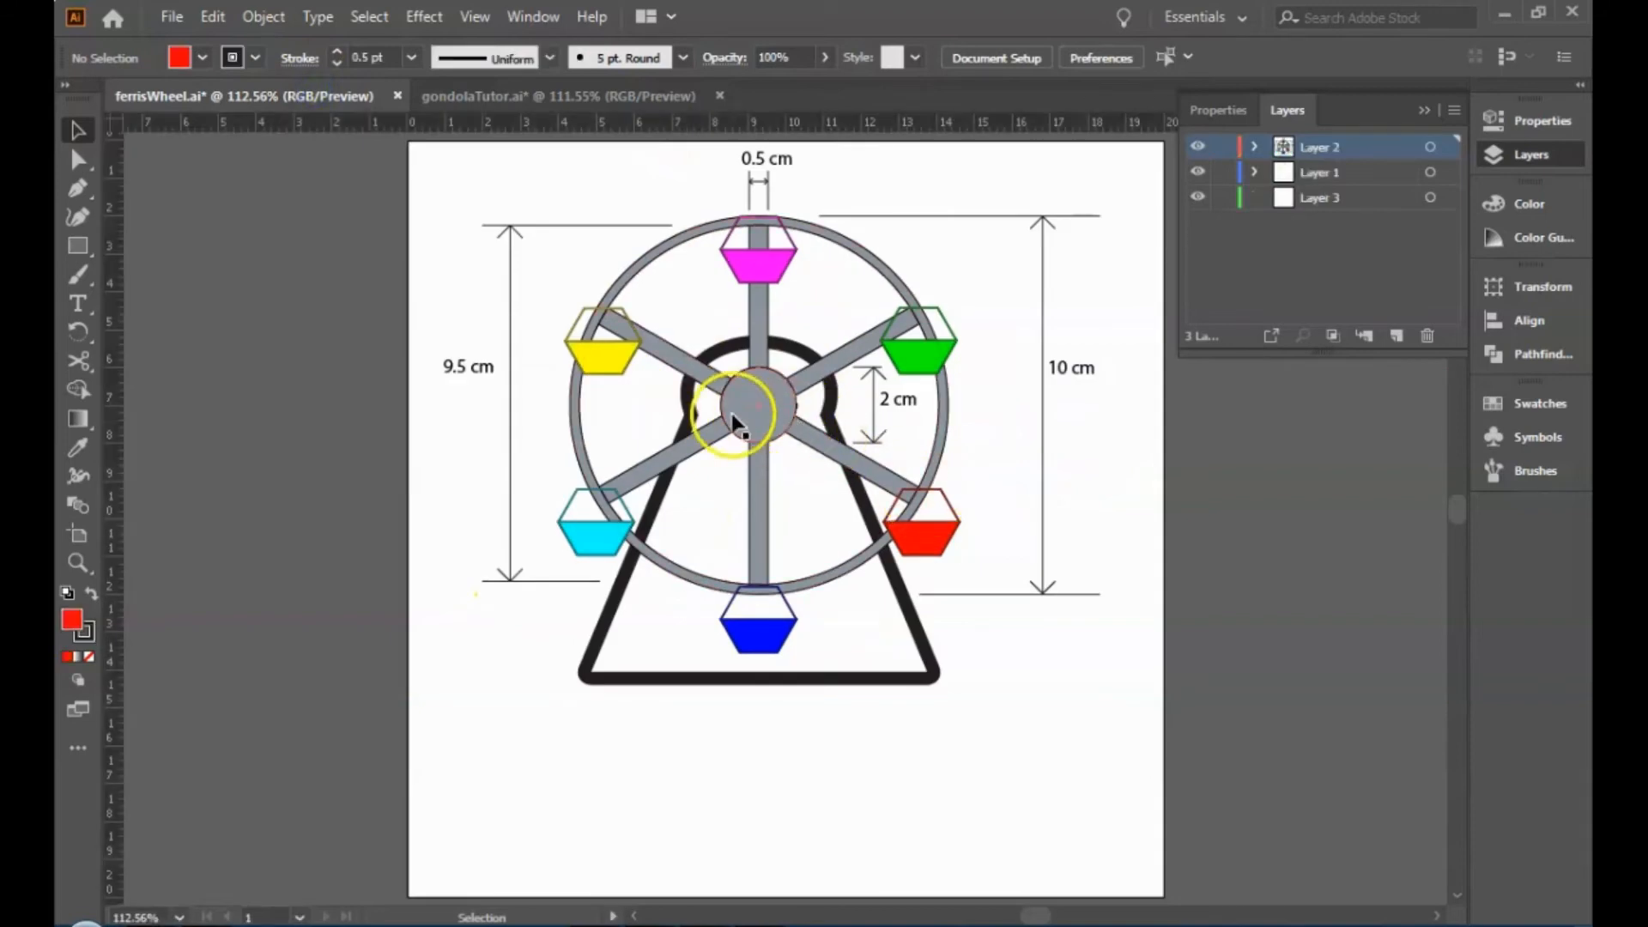
click(593, 96)
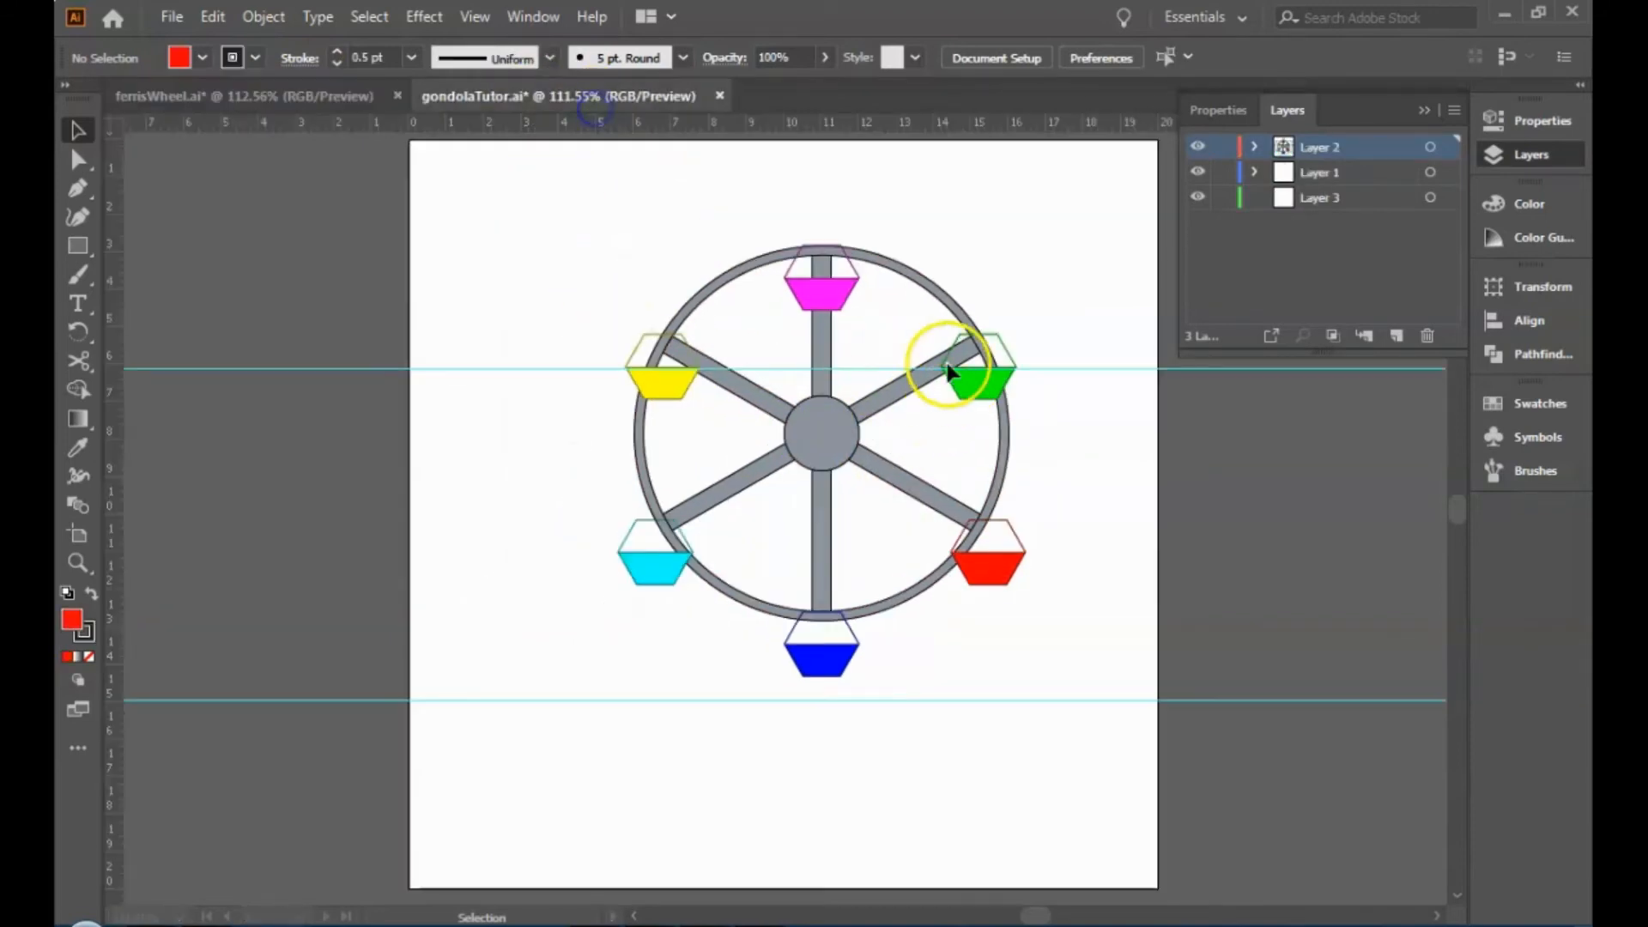
drag(903, 120, 954, 435)
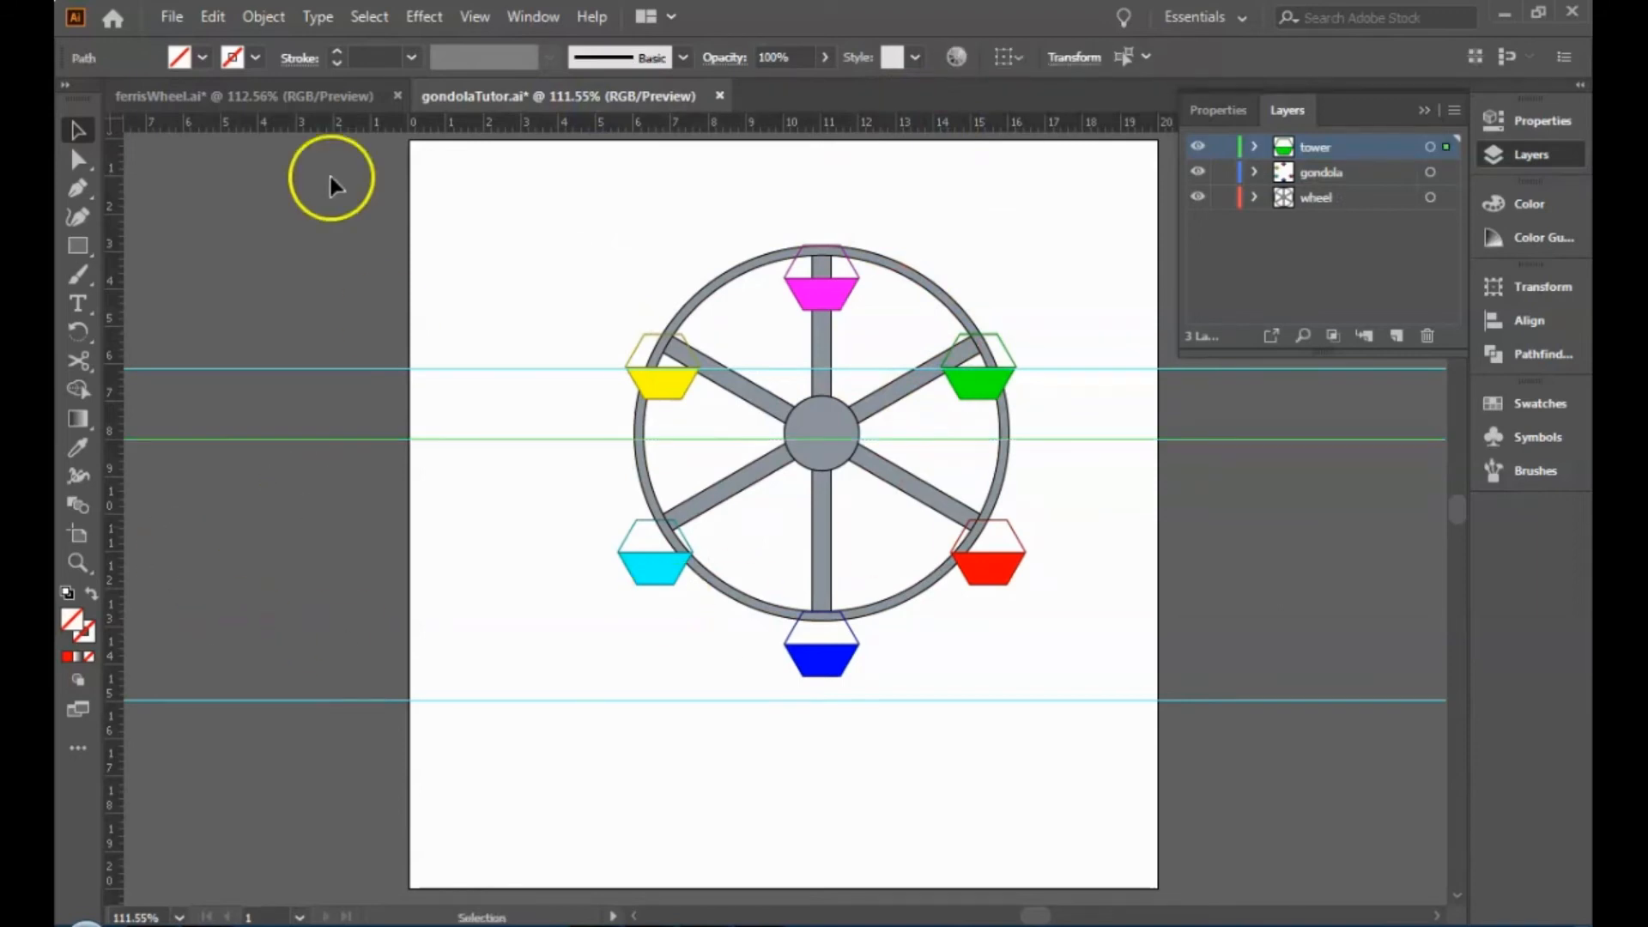
Check the tower's base width in ferrisWheel.ai and add vertical guides at about 6 cm and 16 cm along the wheel's outer edges in gondolaTutor.ai.
click(335, 97)
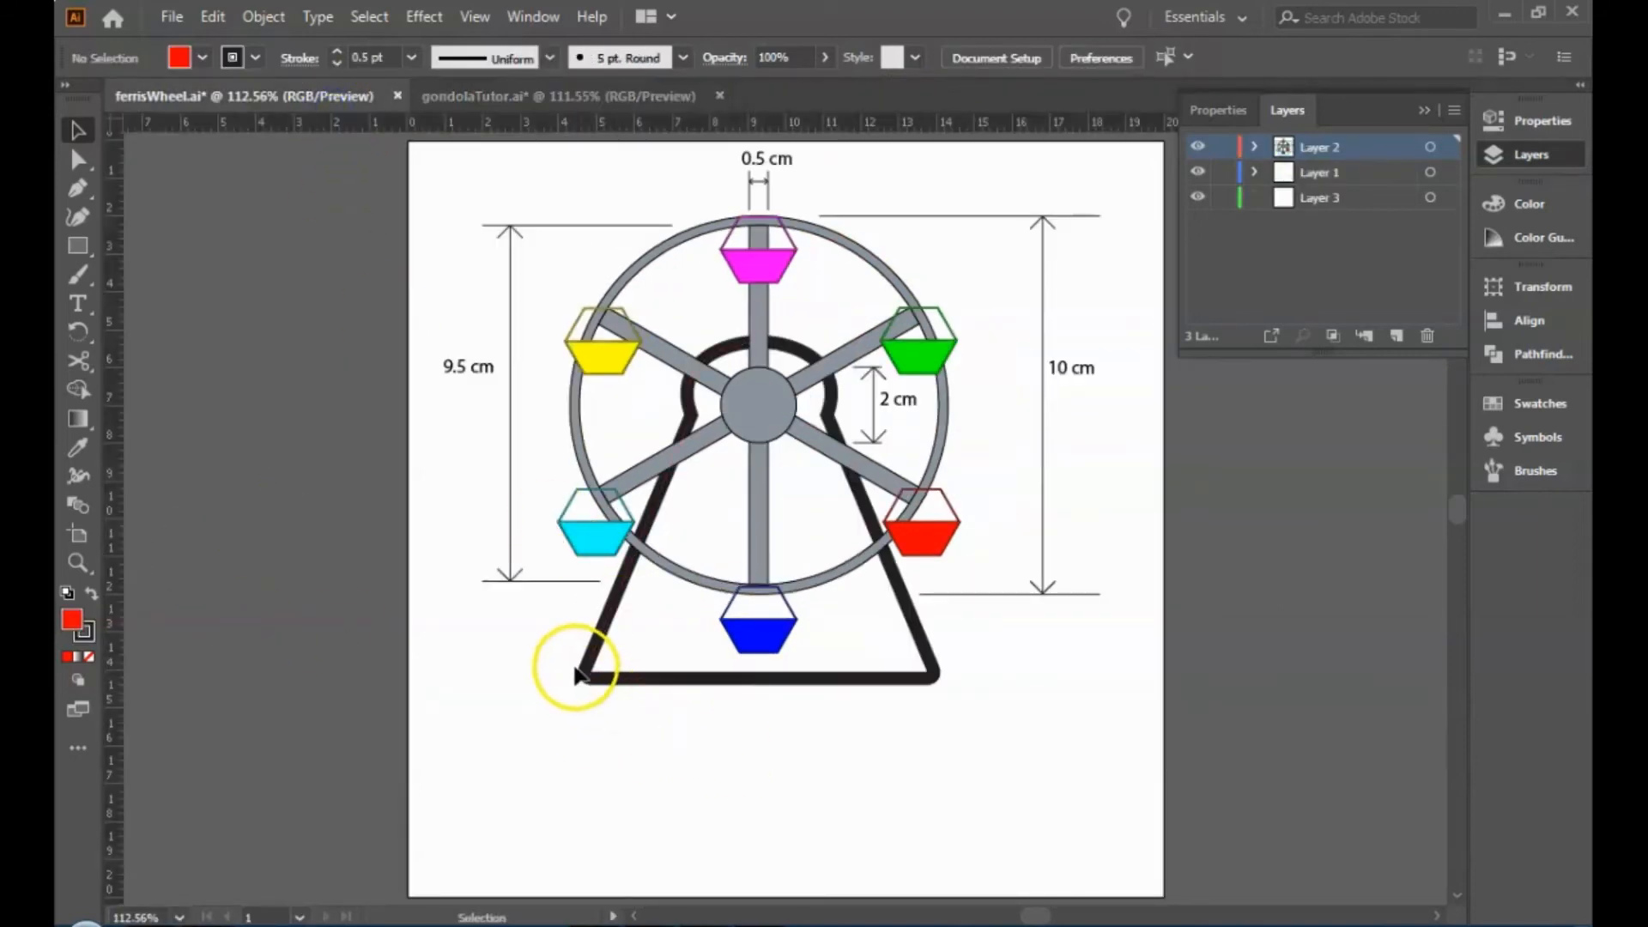
click(447, 97)
drag(122, 379, 630, 409)
drag(109, 306, 1010, 391)
drag(626, 128, 630, 195)
scroll(1345, 599, down, 2)
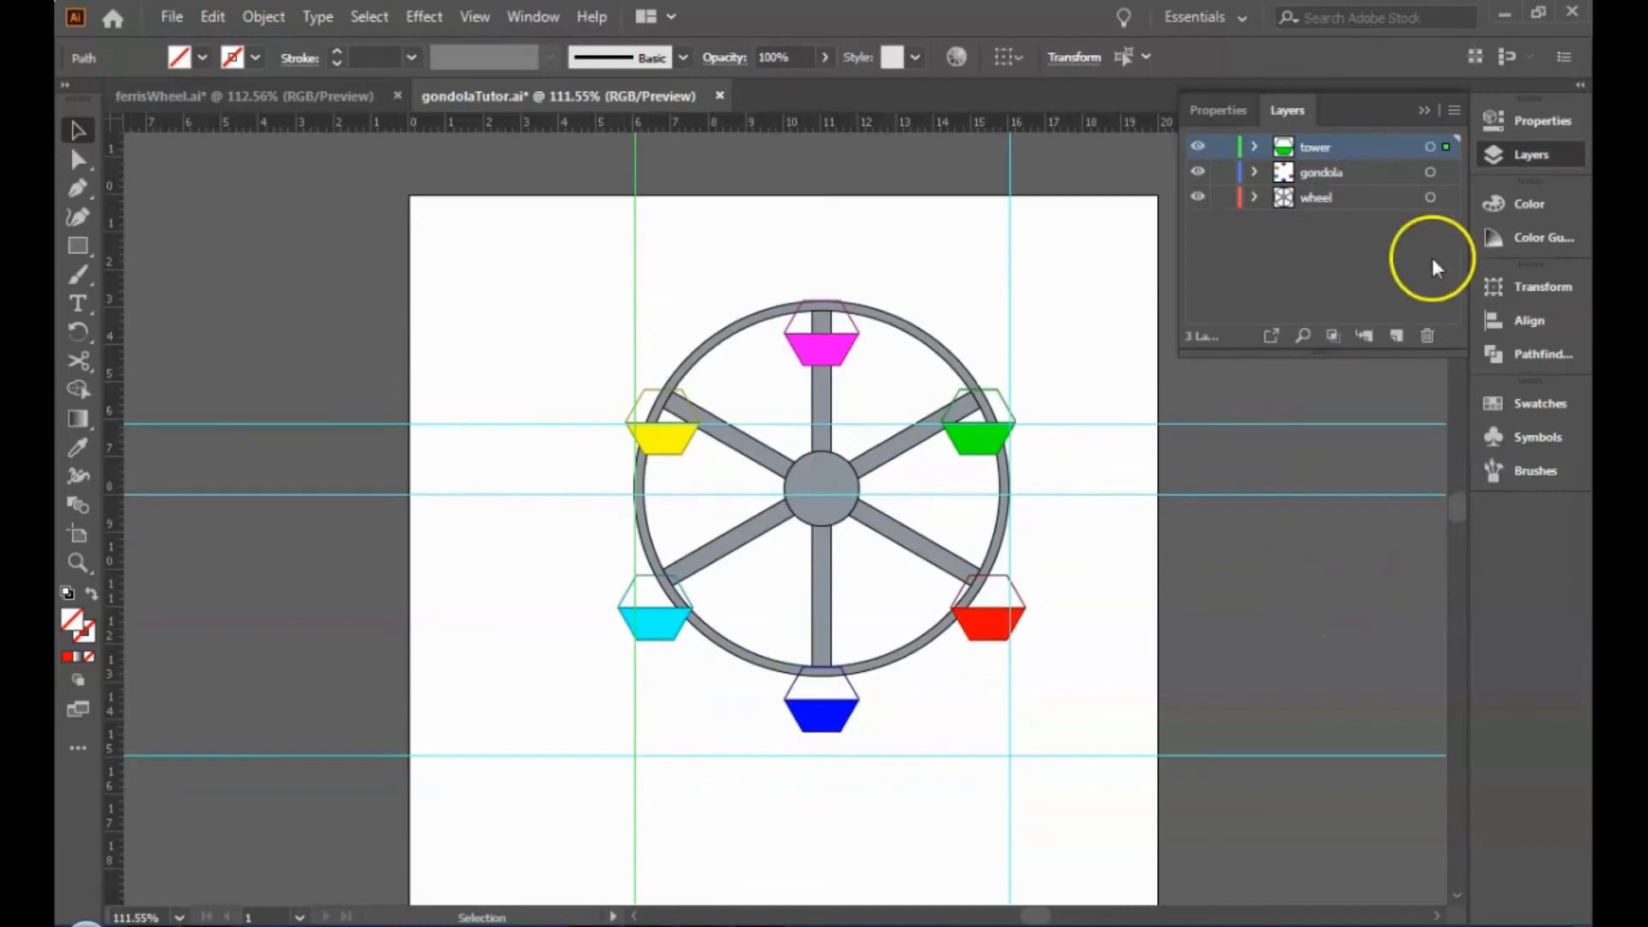
Switch off smart guides, nudge the vertical guide beside the wheel's left edge slightly outward, and switch smart guides back on.
click(1571, 120)
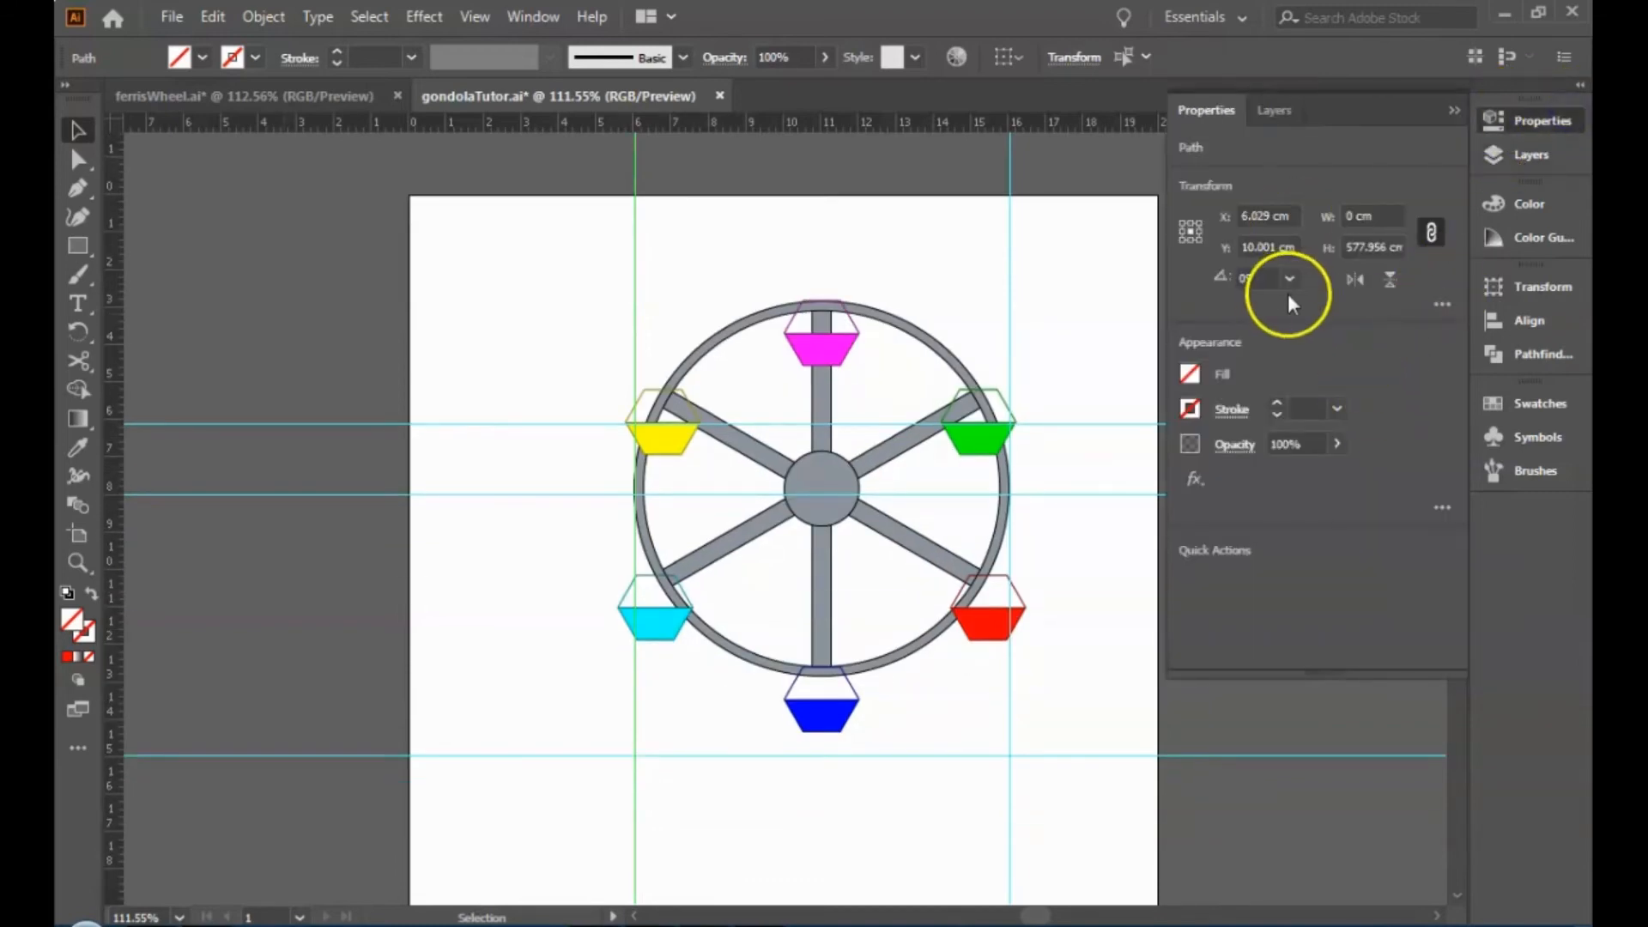
click(1122, 151)
click(1372, 384)
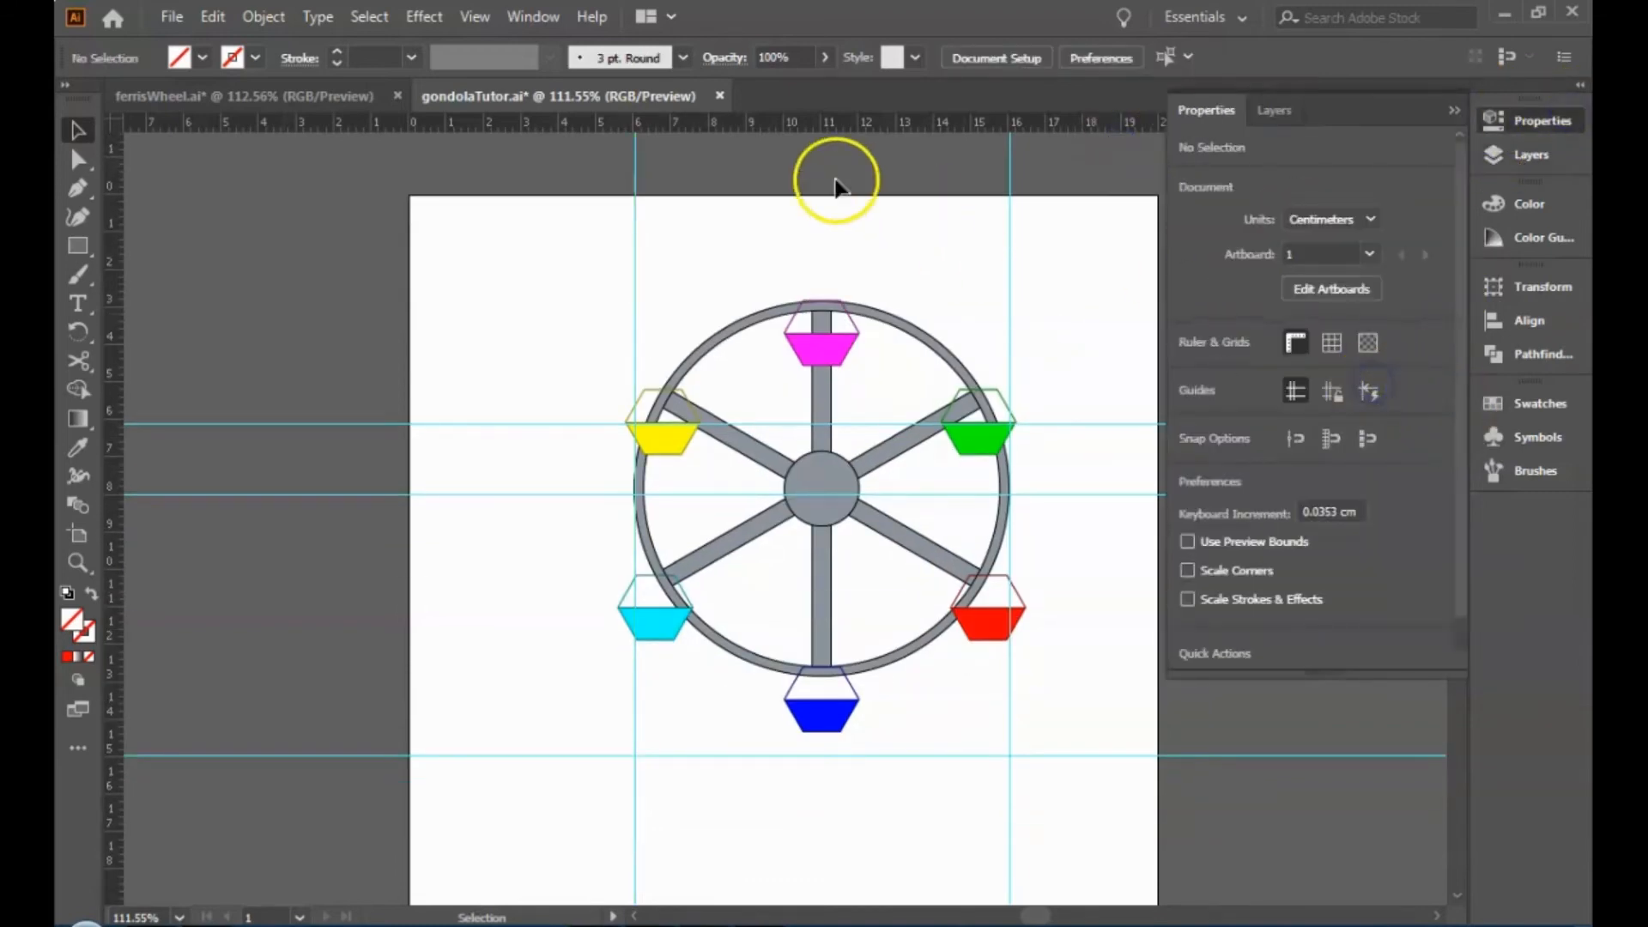
click(636, 158)
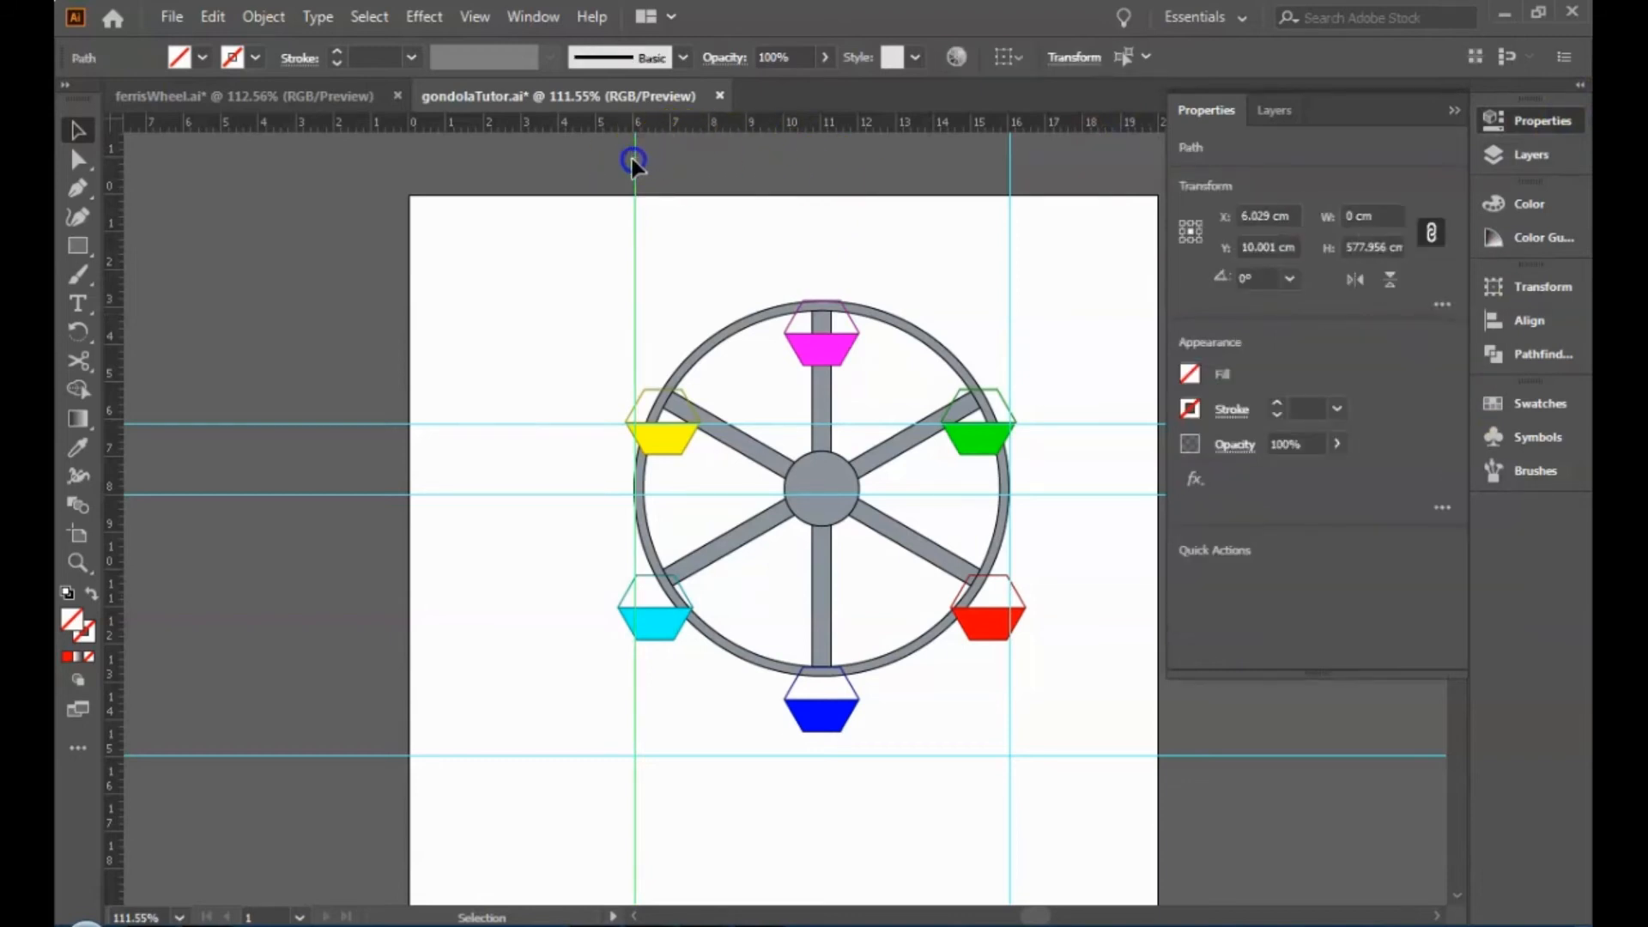
click(640, 321)
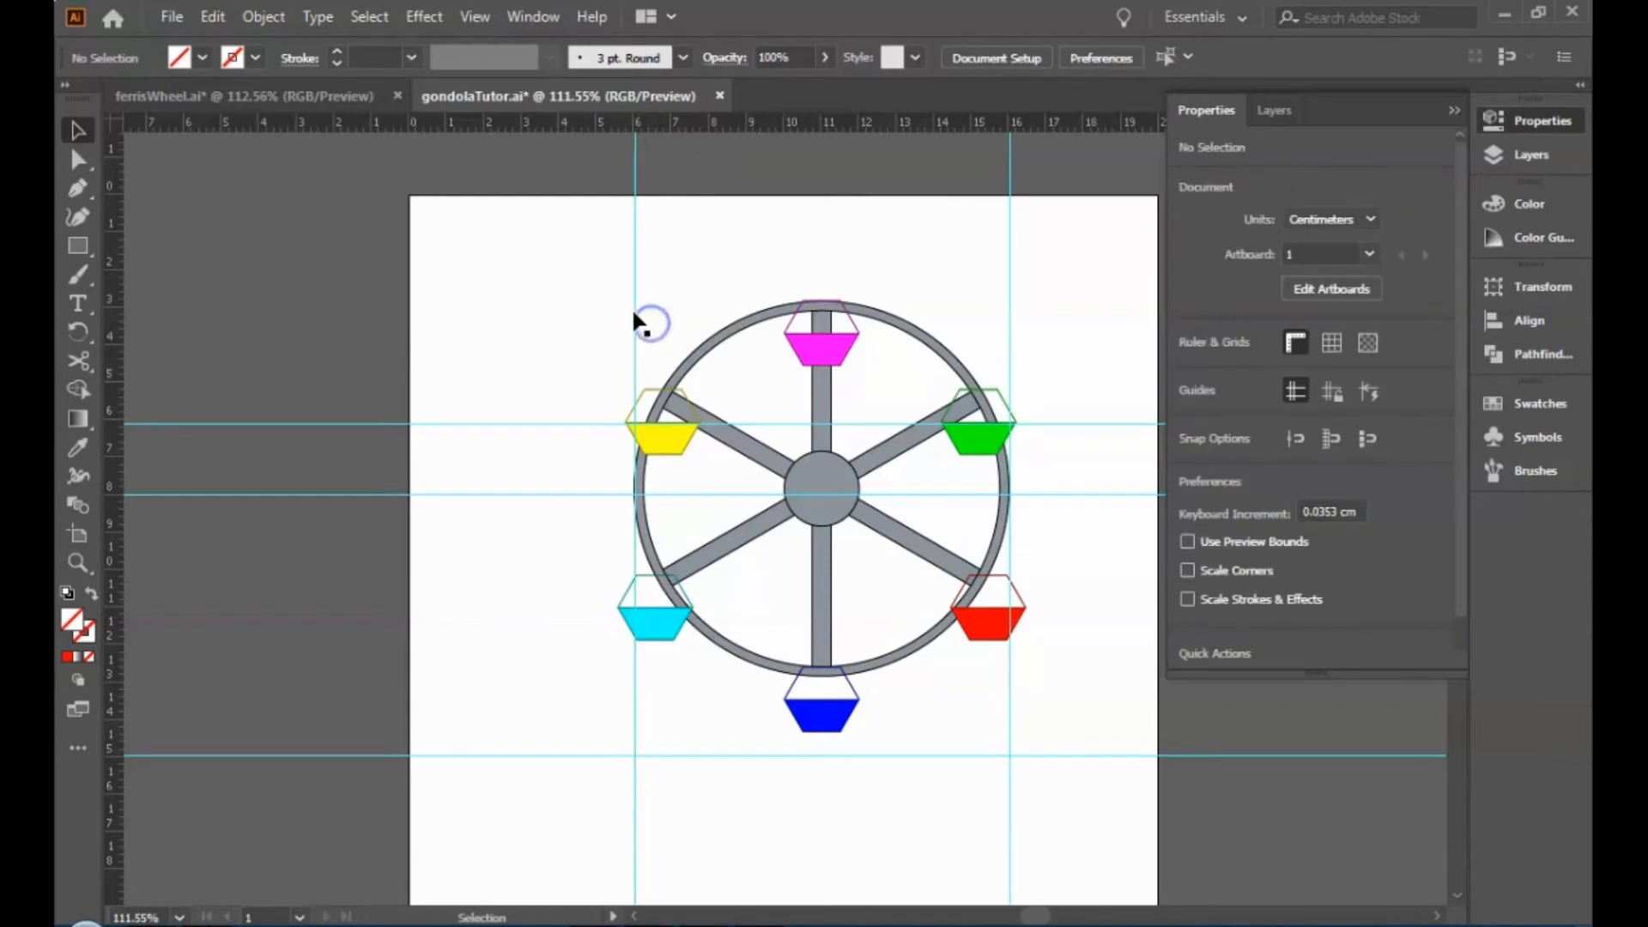
click(78, 131)
drag(636, 317, 633, 315)
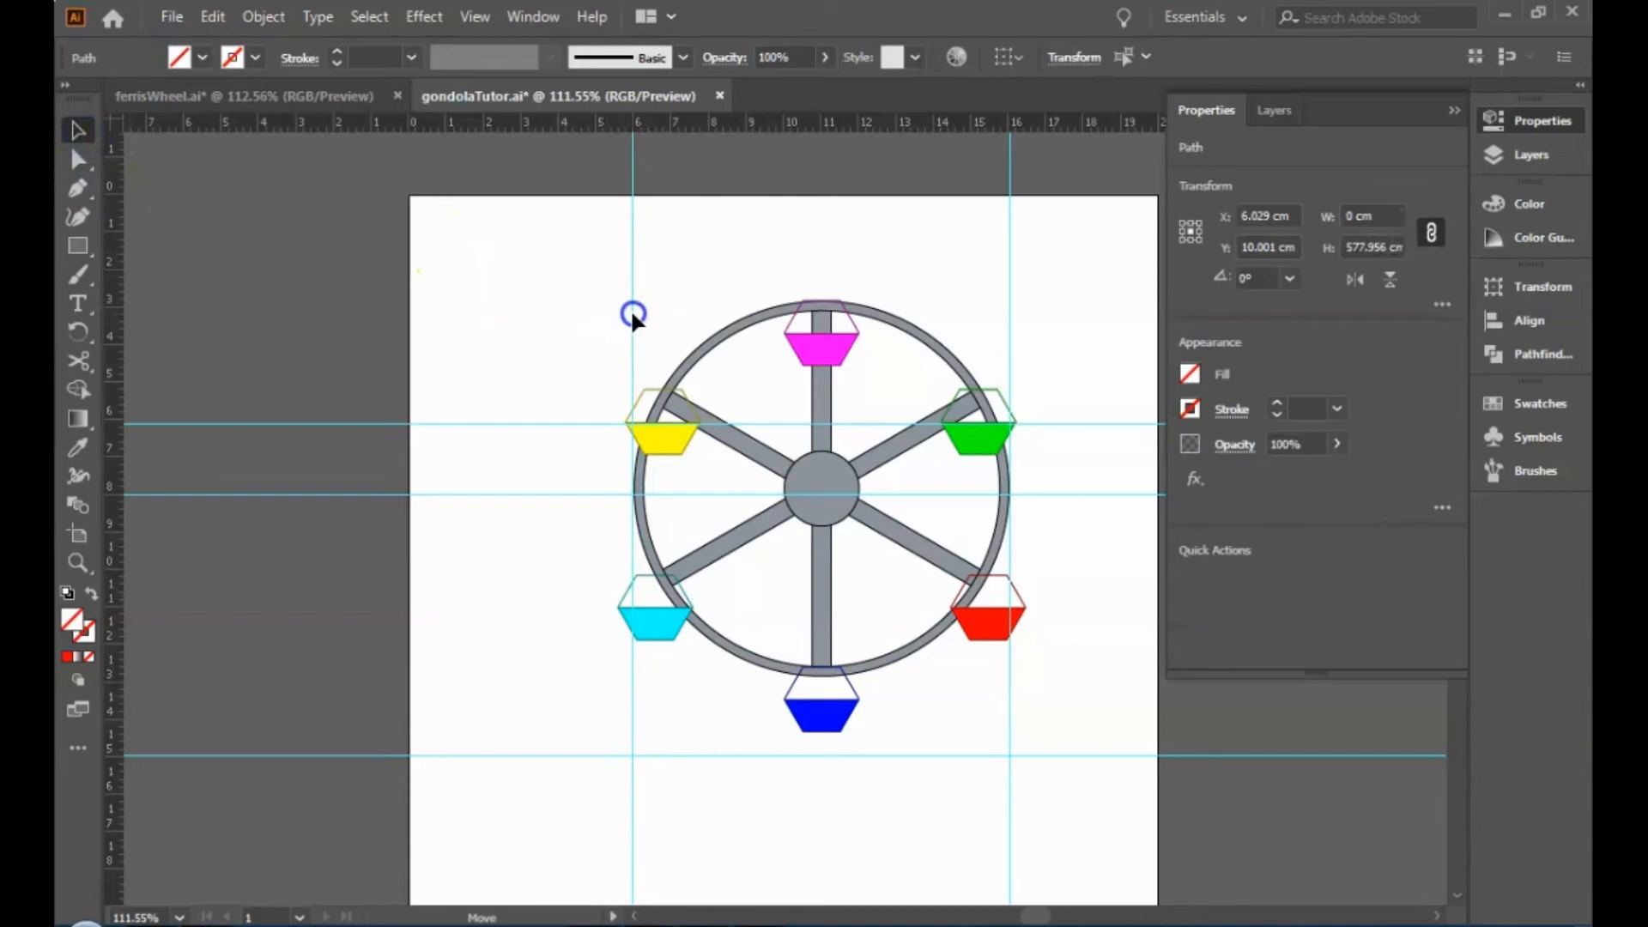
click(323, 202)
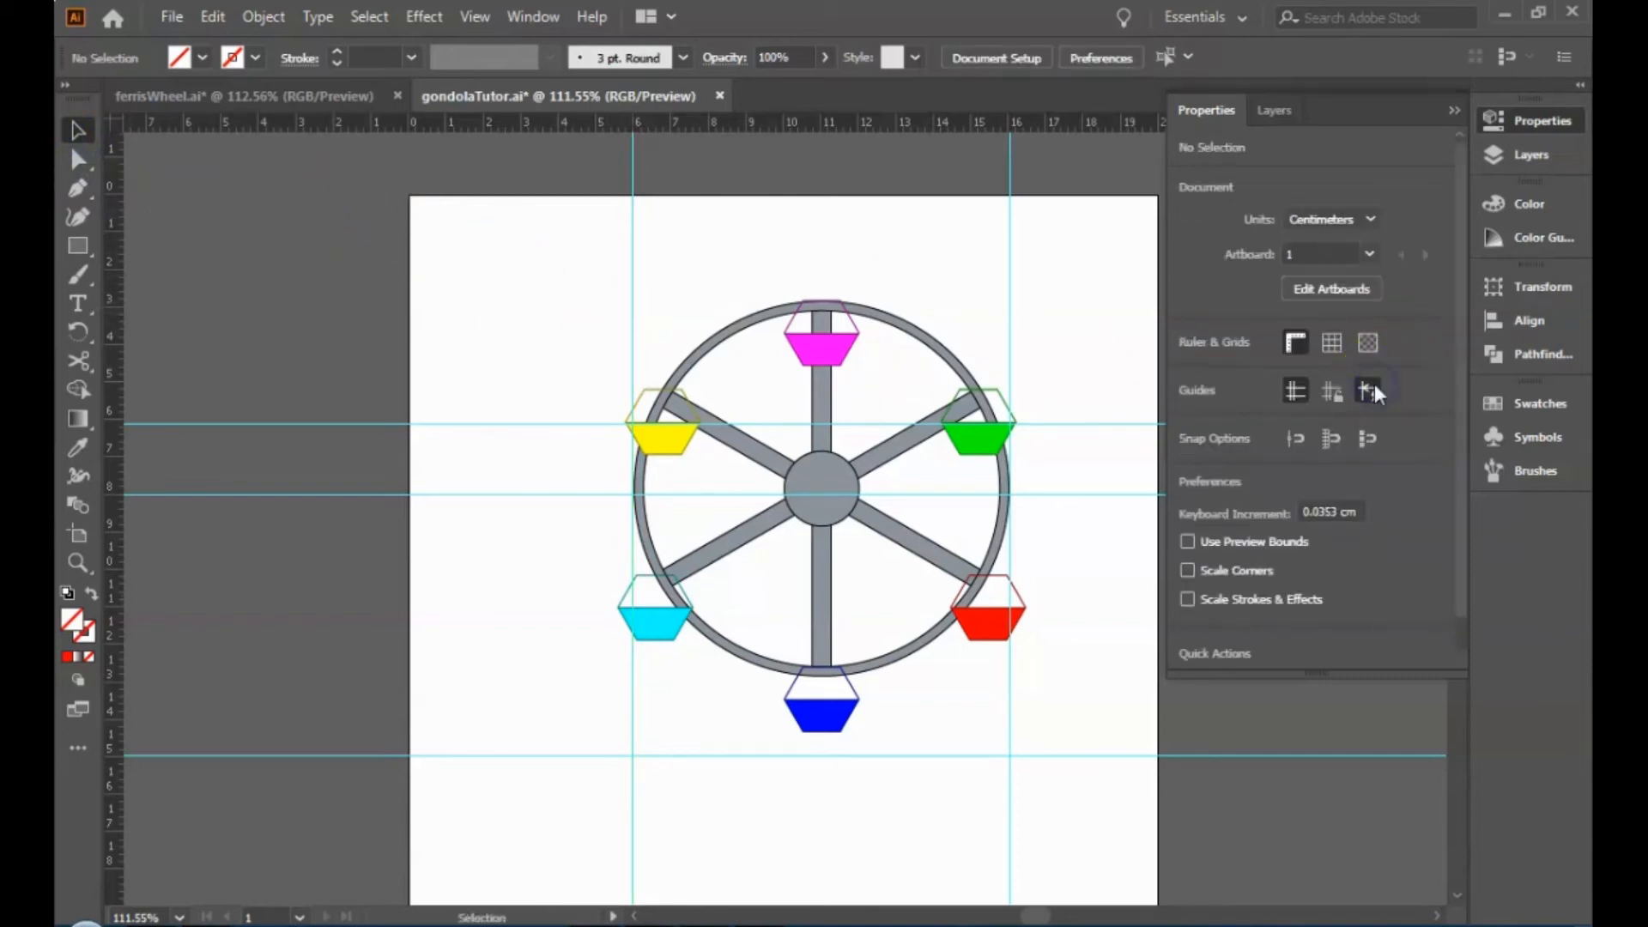
Add a vertical guide through the centre of the wheel hub at about 11 cm.
scroll(909, 475, down, 3)
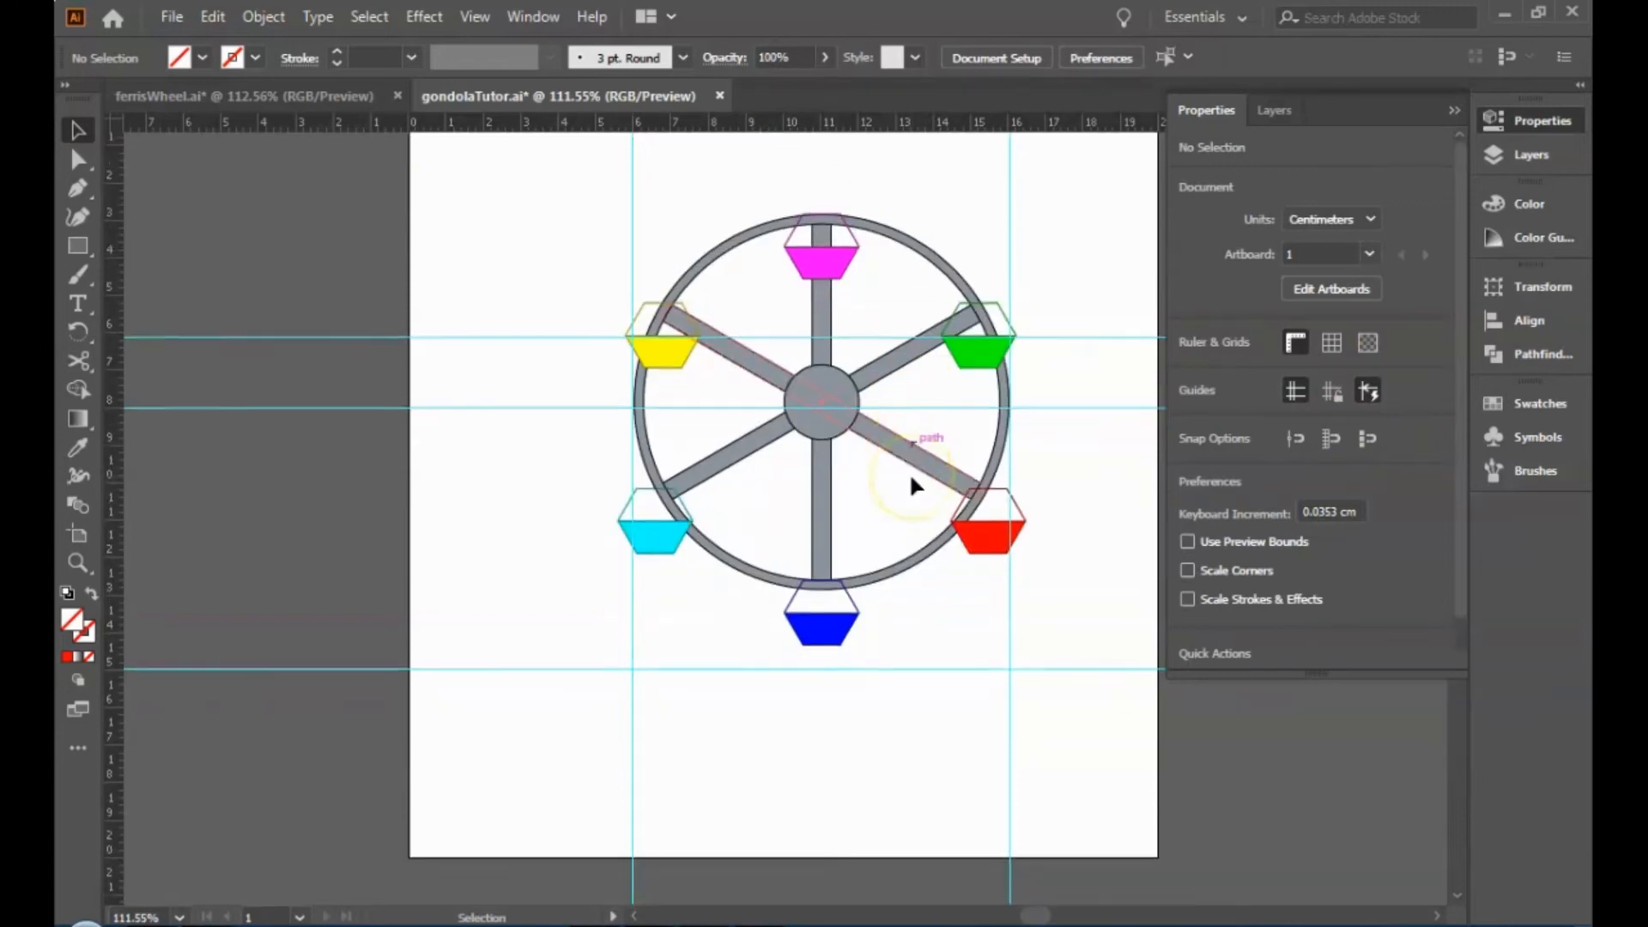
scroll(781, 706, up, 1)
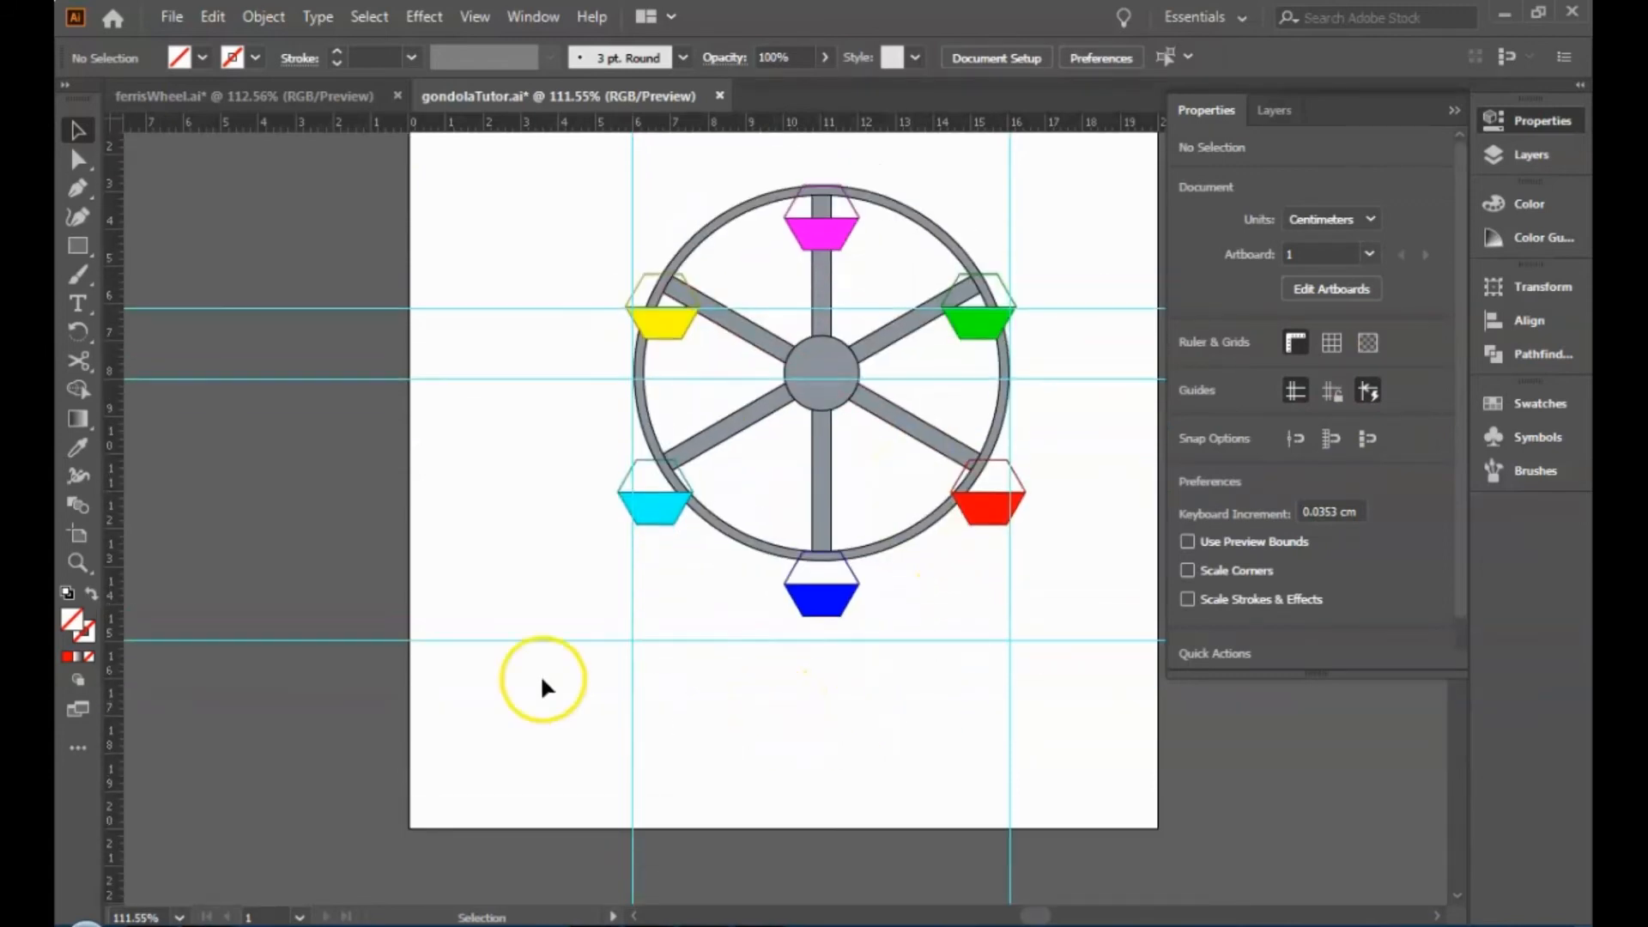
drag(112, 324, 823, 413)
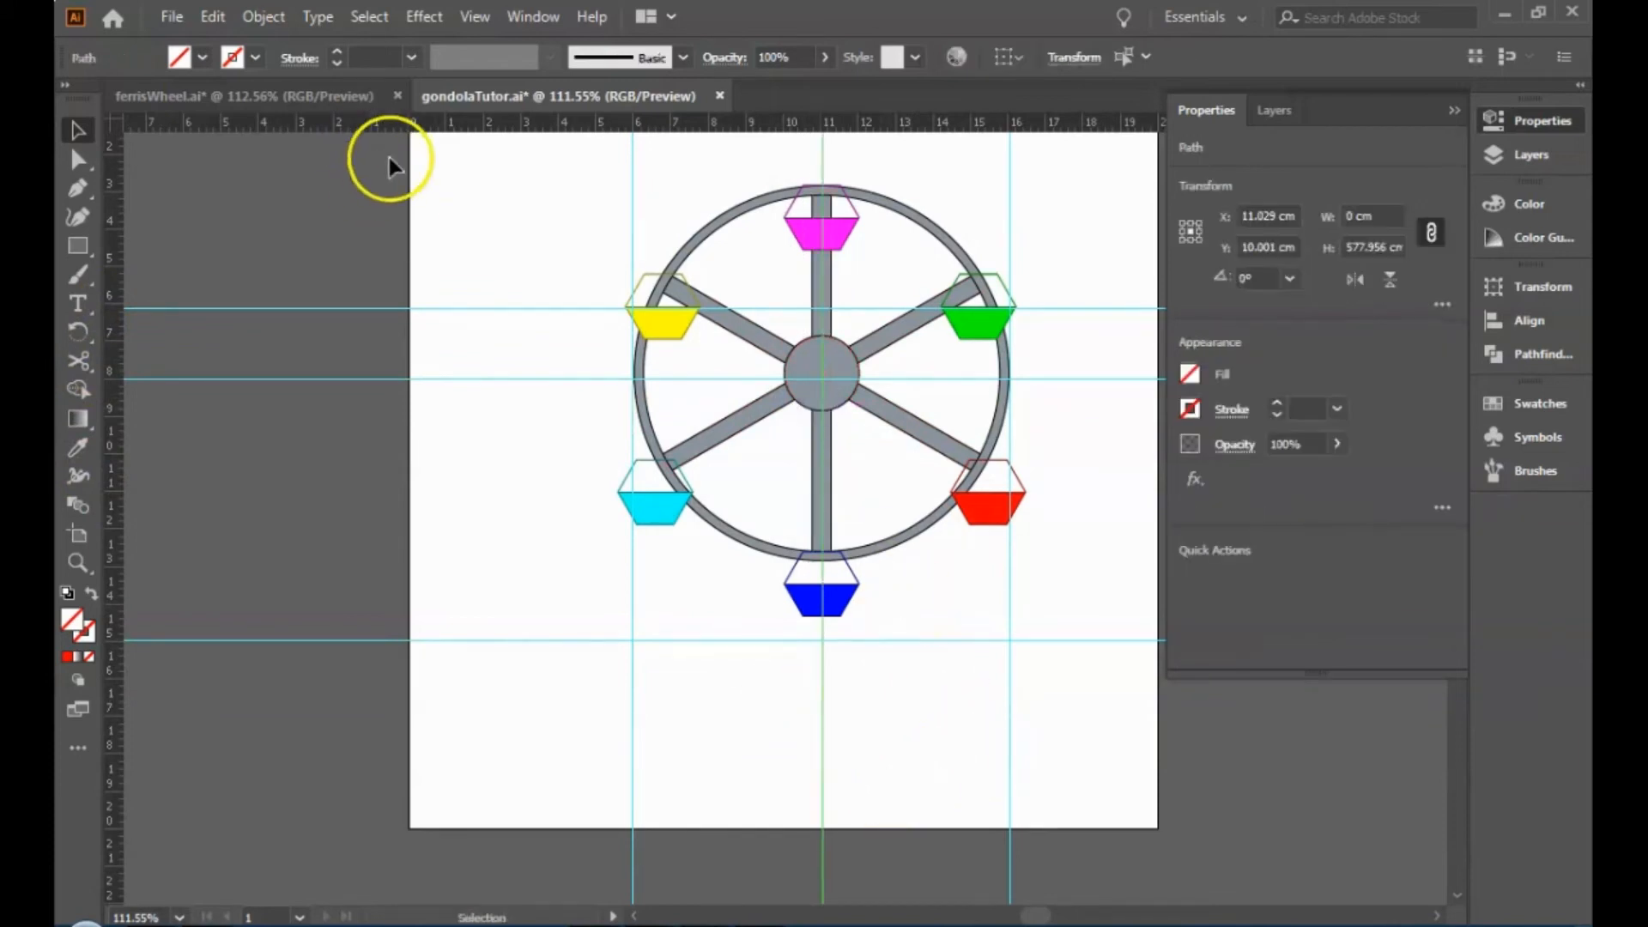
Check the tower outline in ferrisWheel.ai and start a Pen path with a black stroke in gondolaTutor.ai where the centre guide meets the base guide.
click(353, 96)
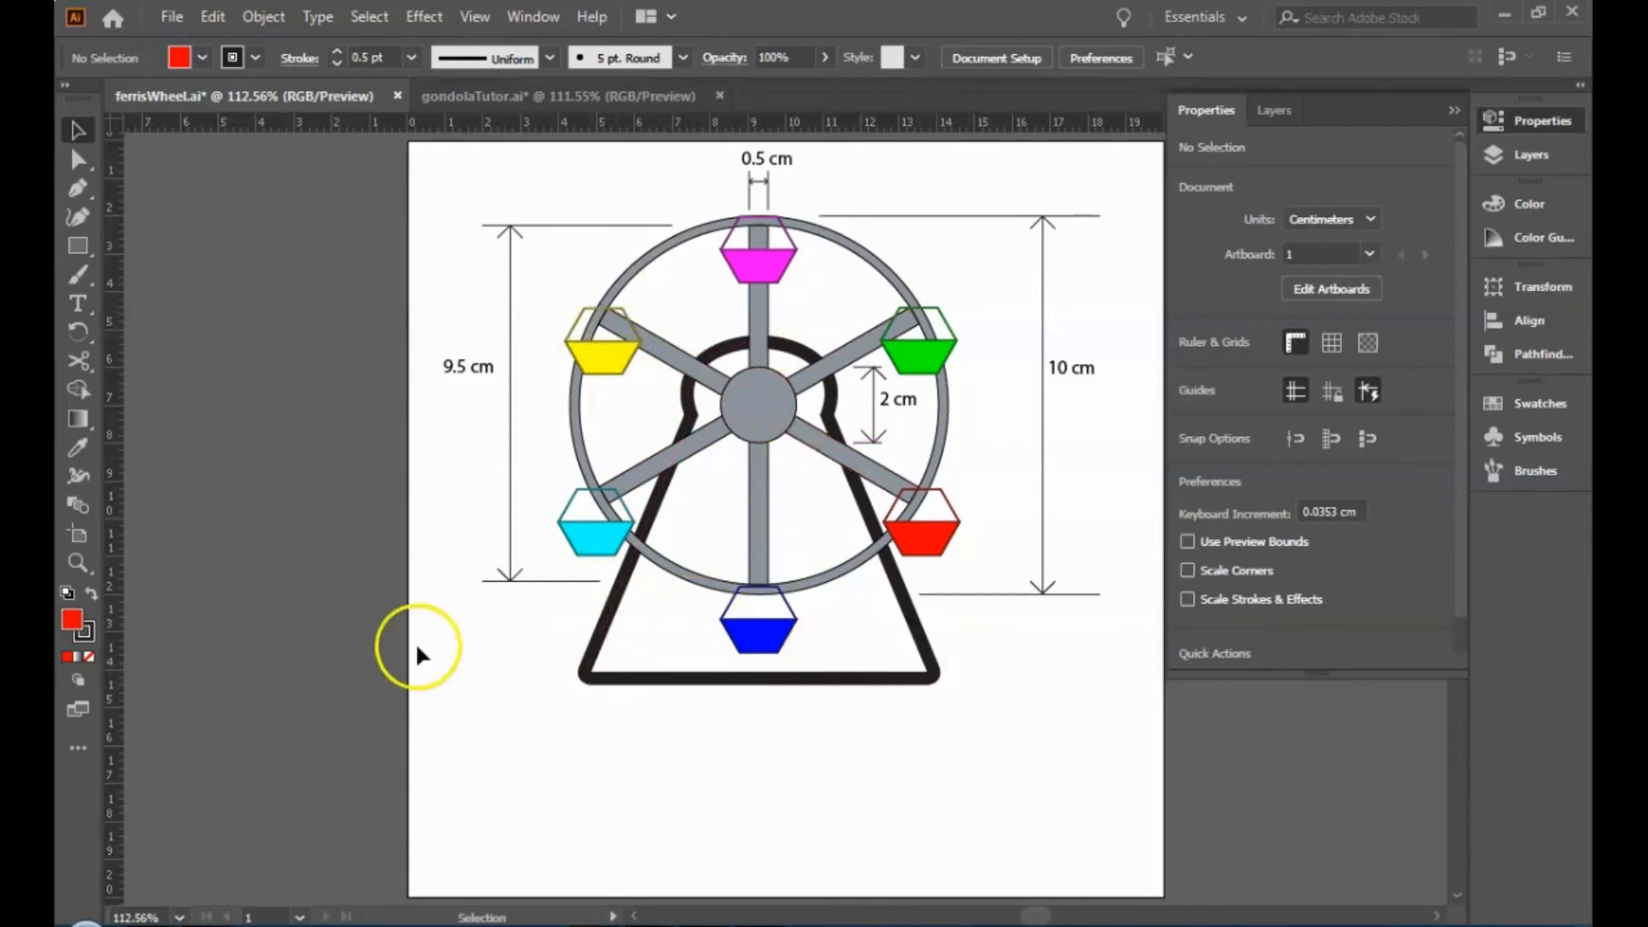
click(446, 98)
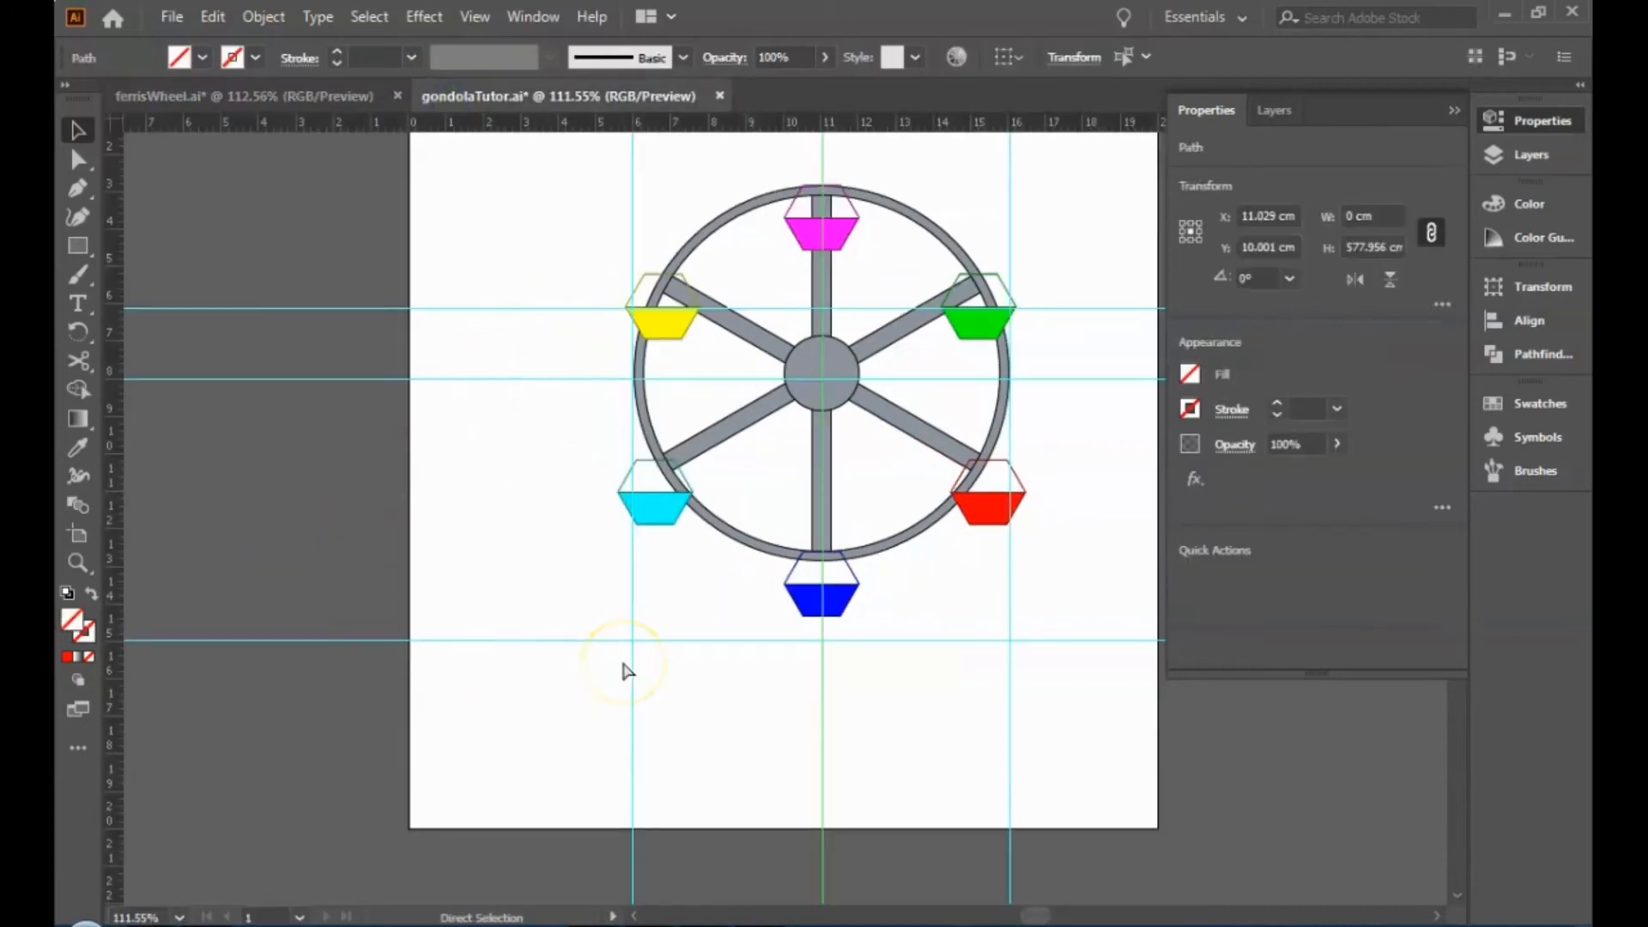
key(ctrl+plus)
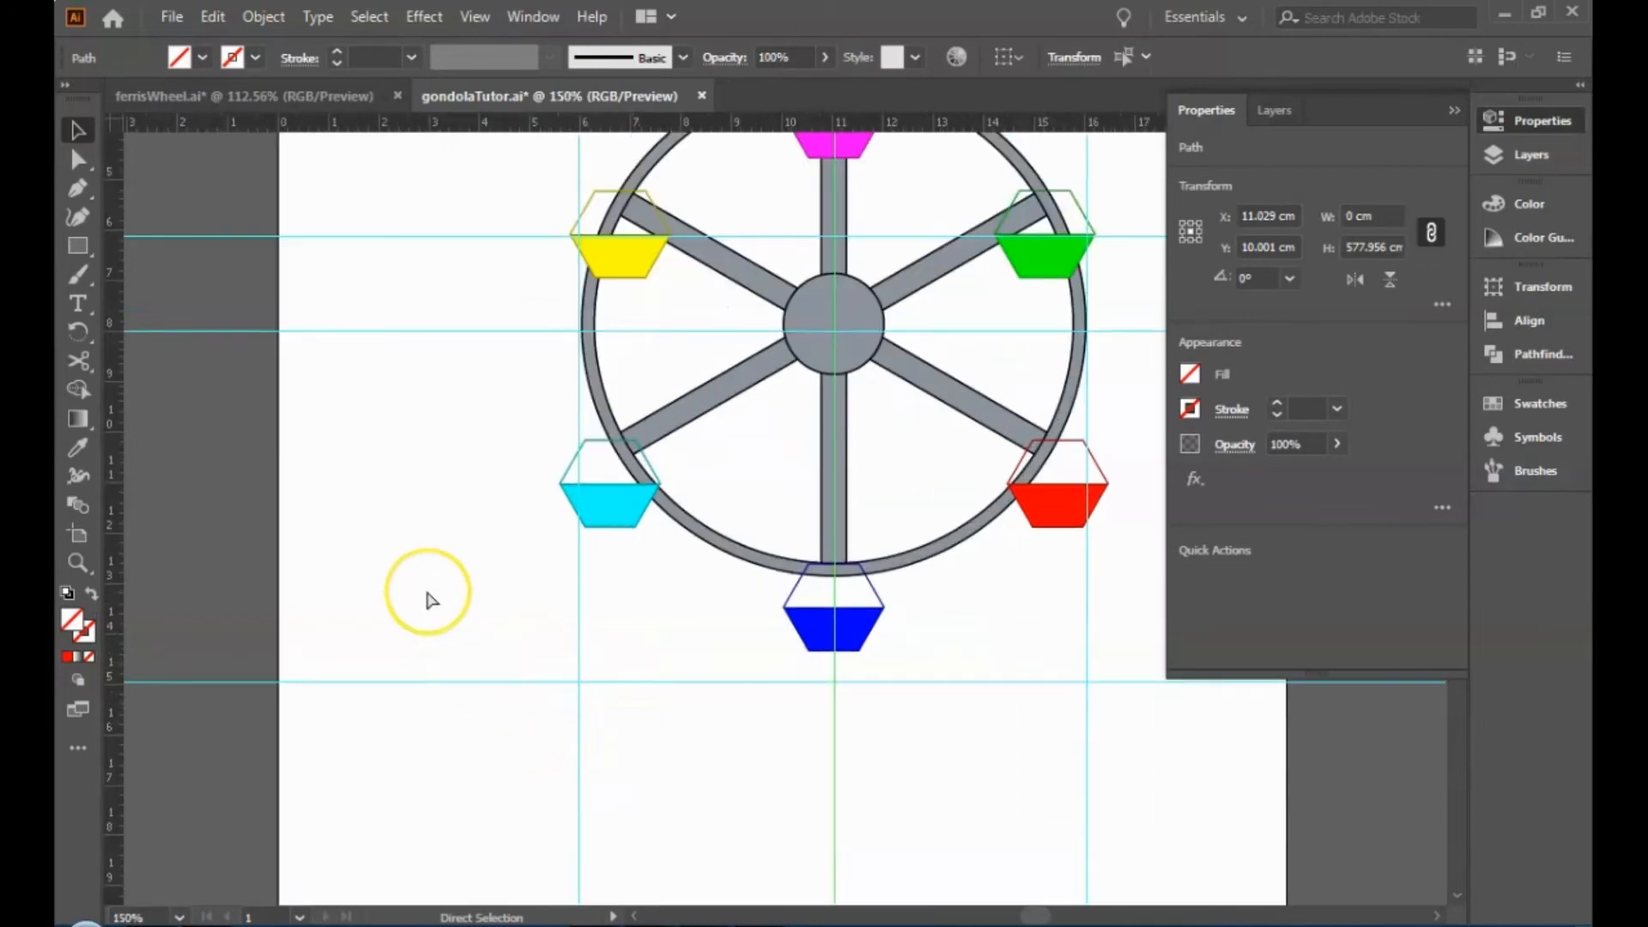
key(space)
drag(788, 511, 804, 566)
click(79, 193)
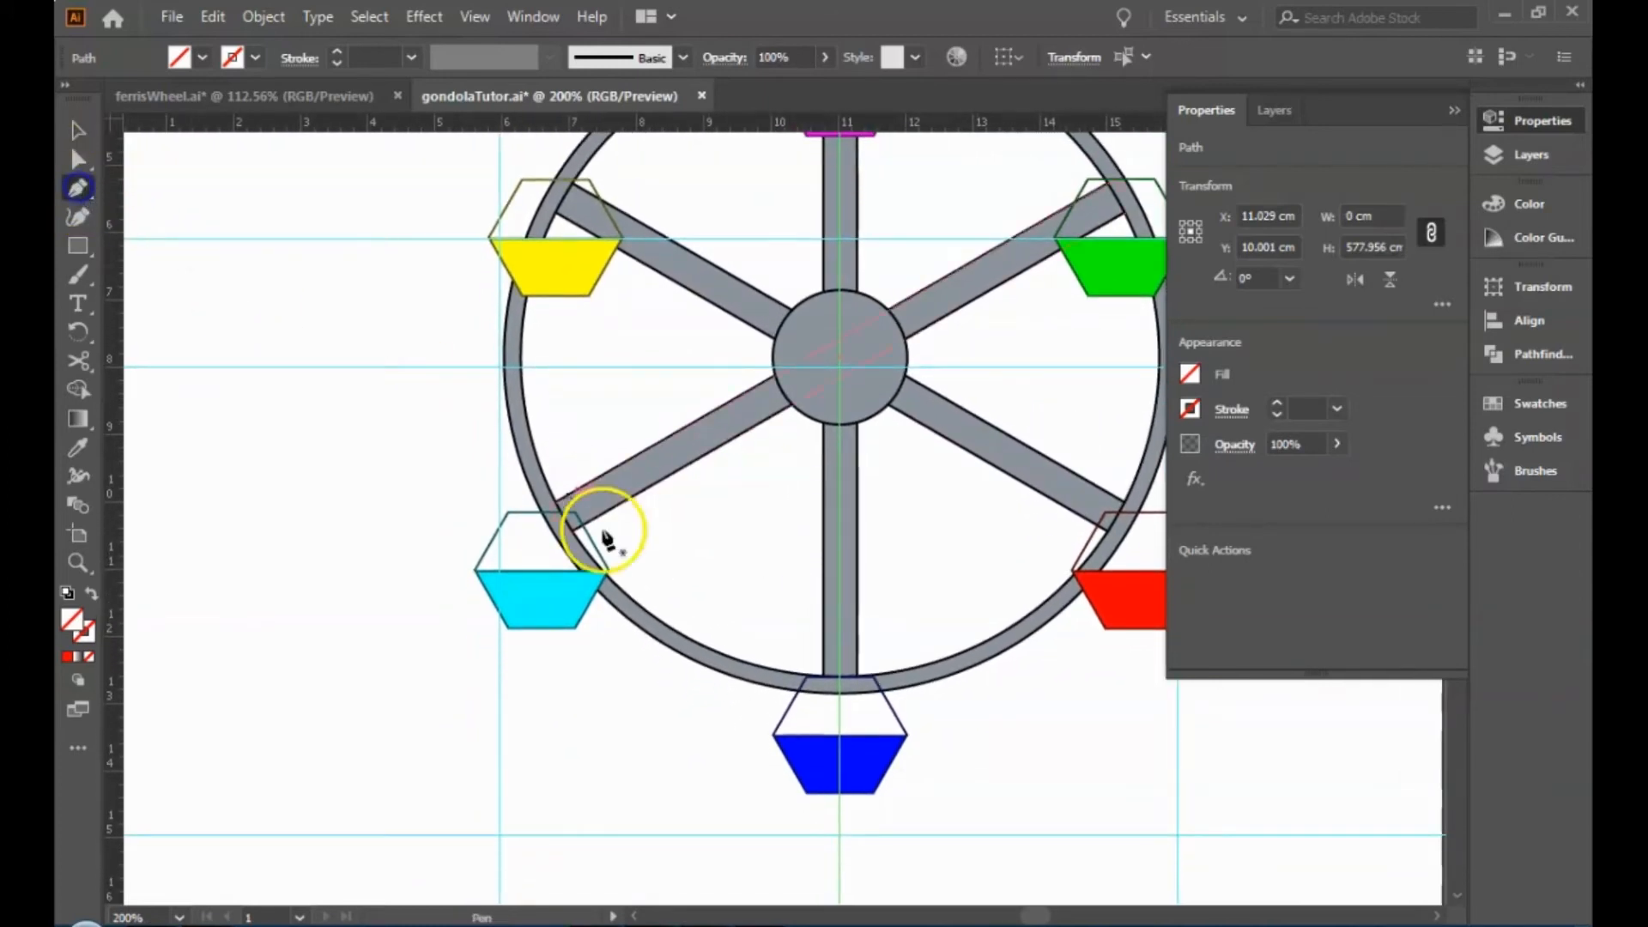
click(839, 834)
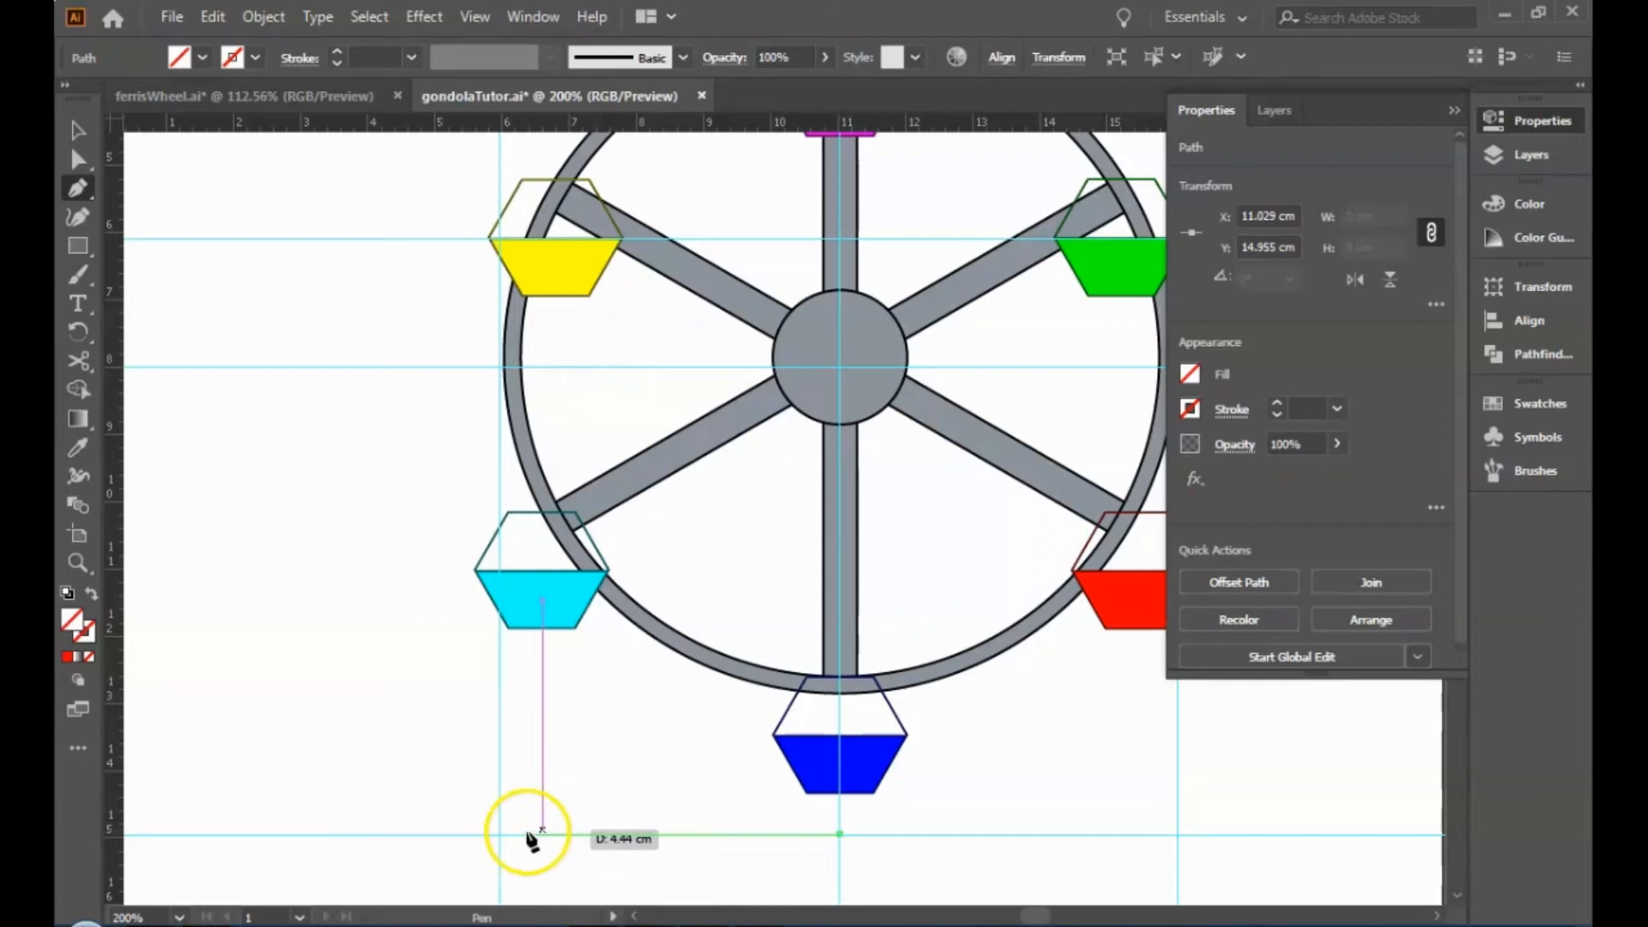
click(255, 58)
click(120, 97)
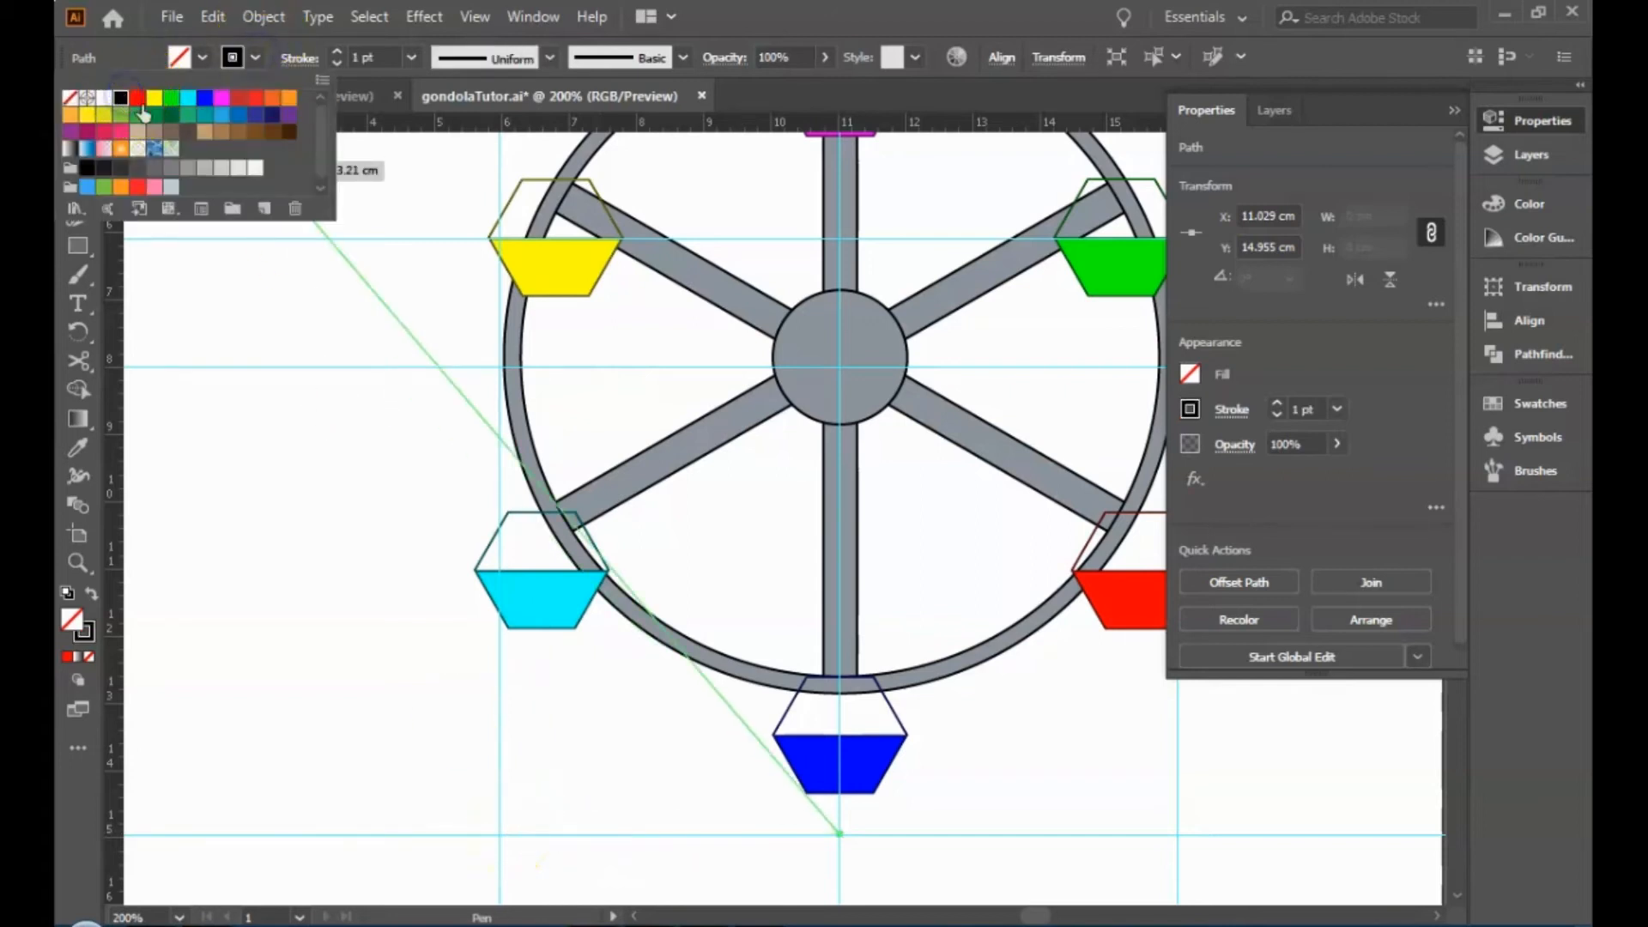
click(249, 57)
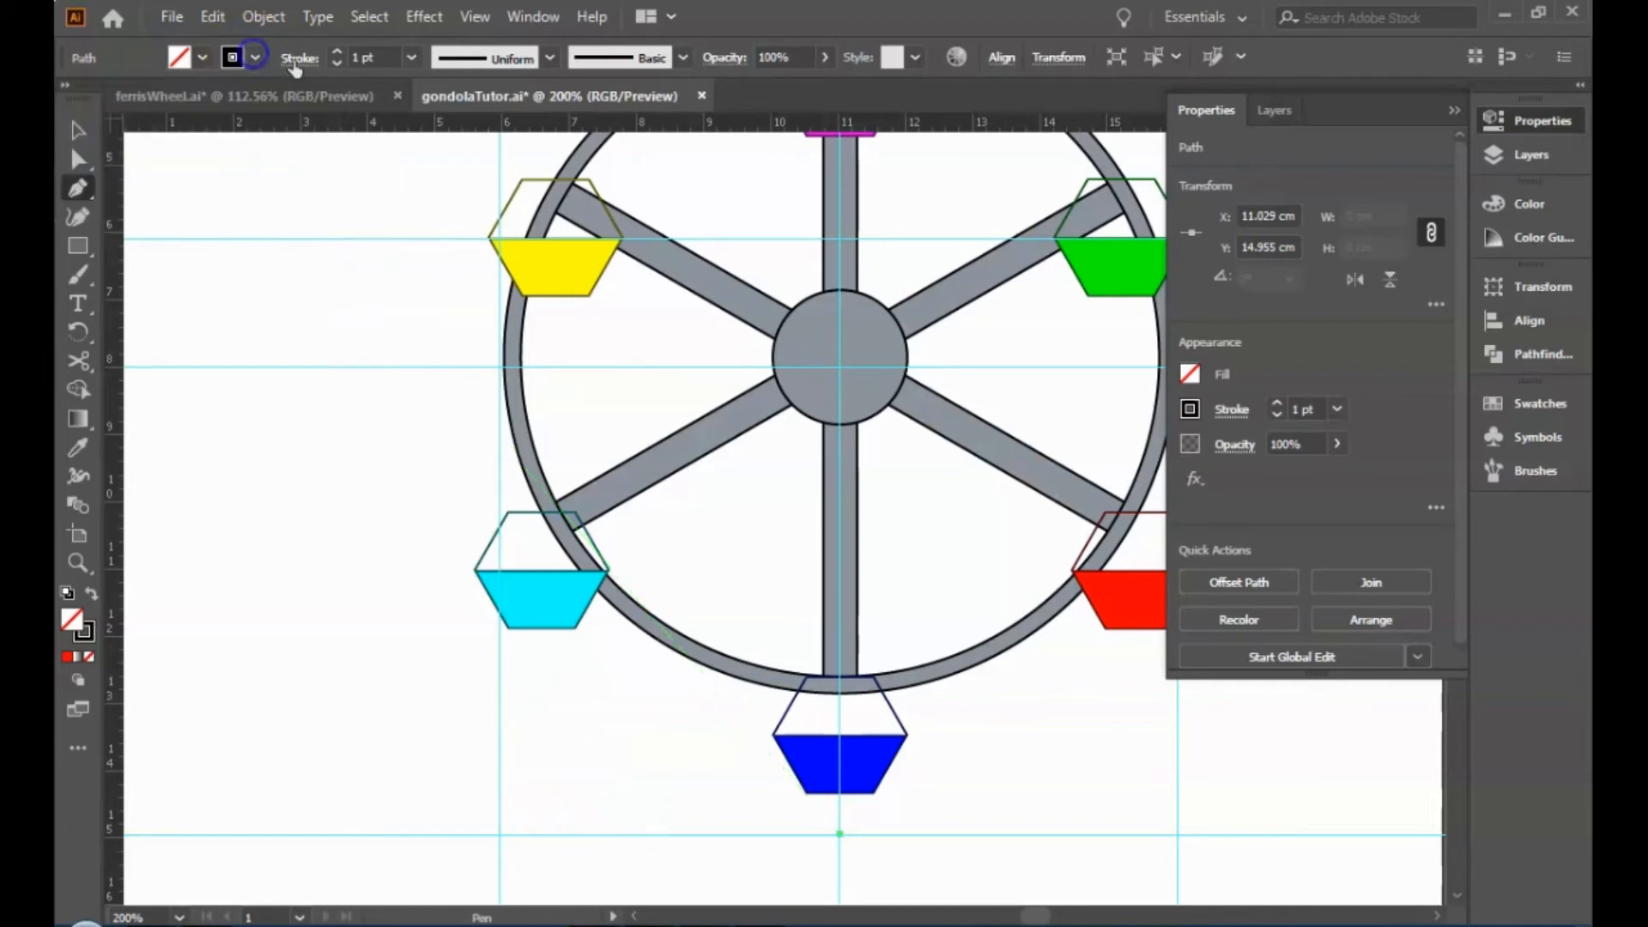
Draw the base line to the wheel's left guide and a slanted side up to the centre guide at the magenta gondola's bottom edge.
click(500, 834)
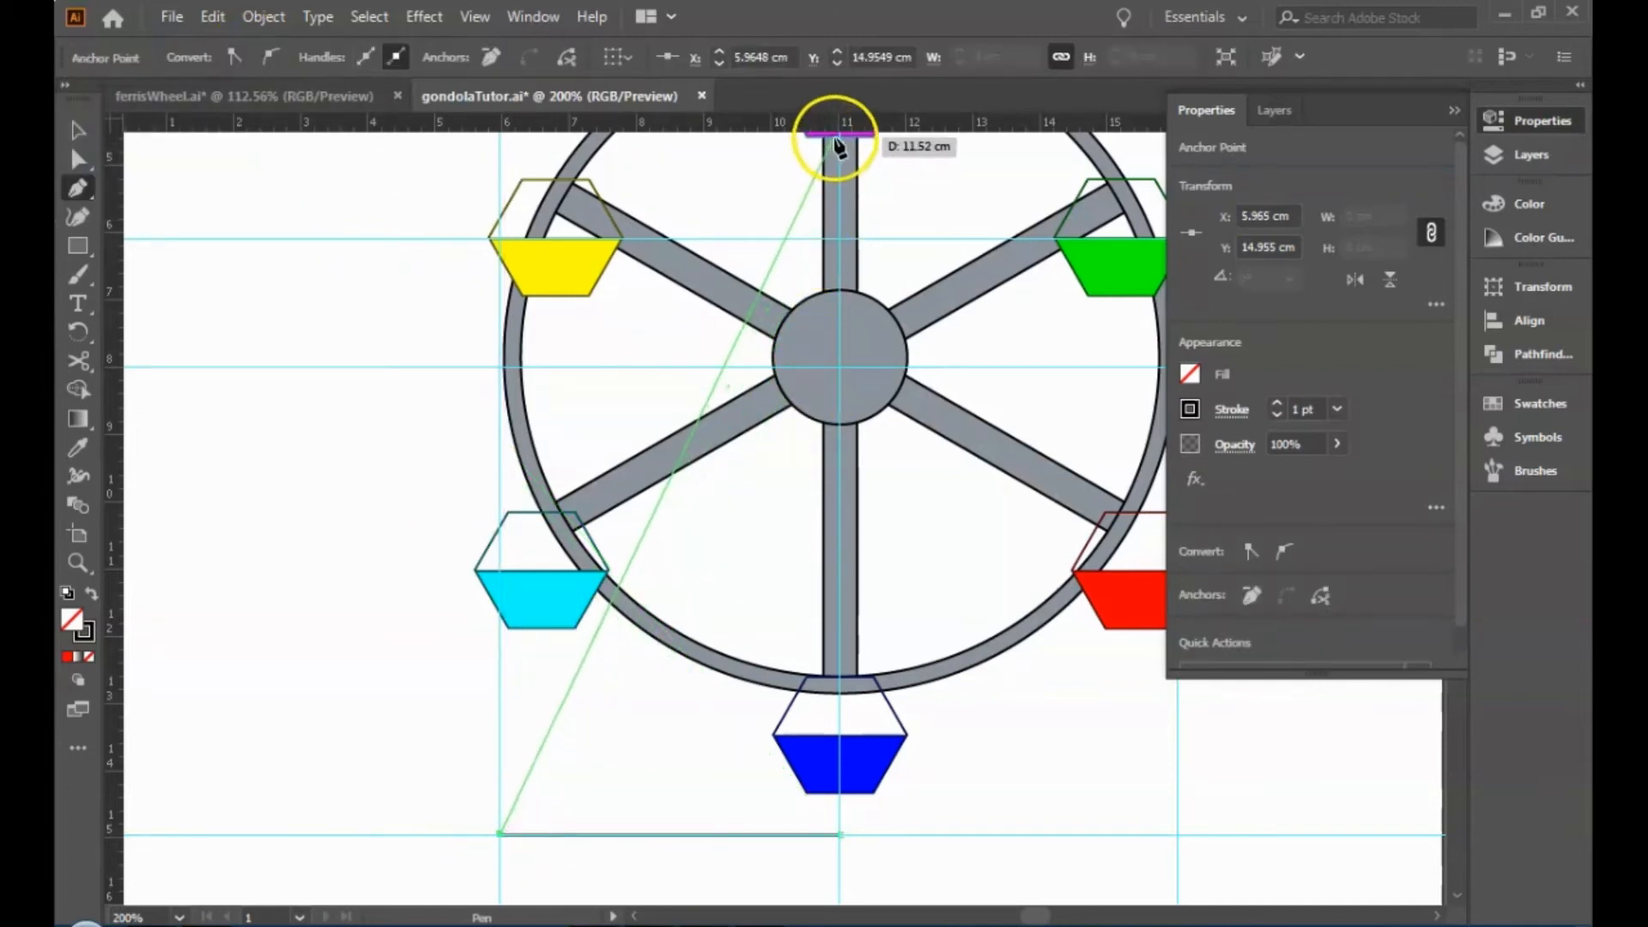
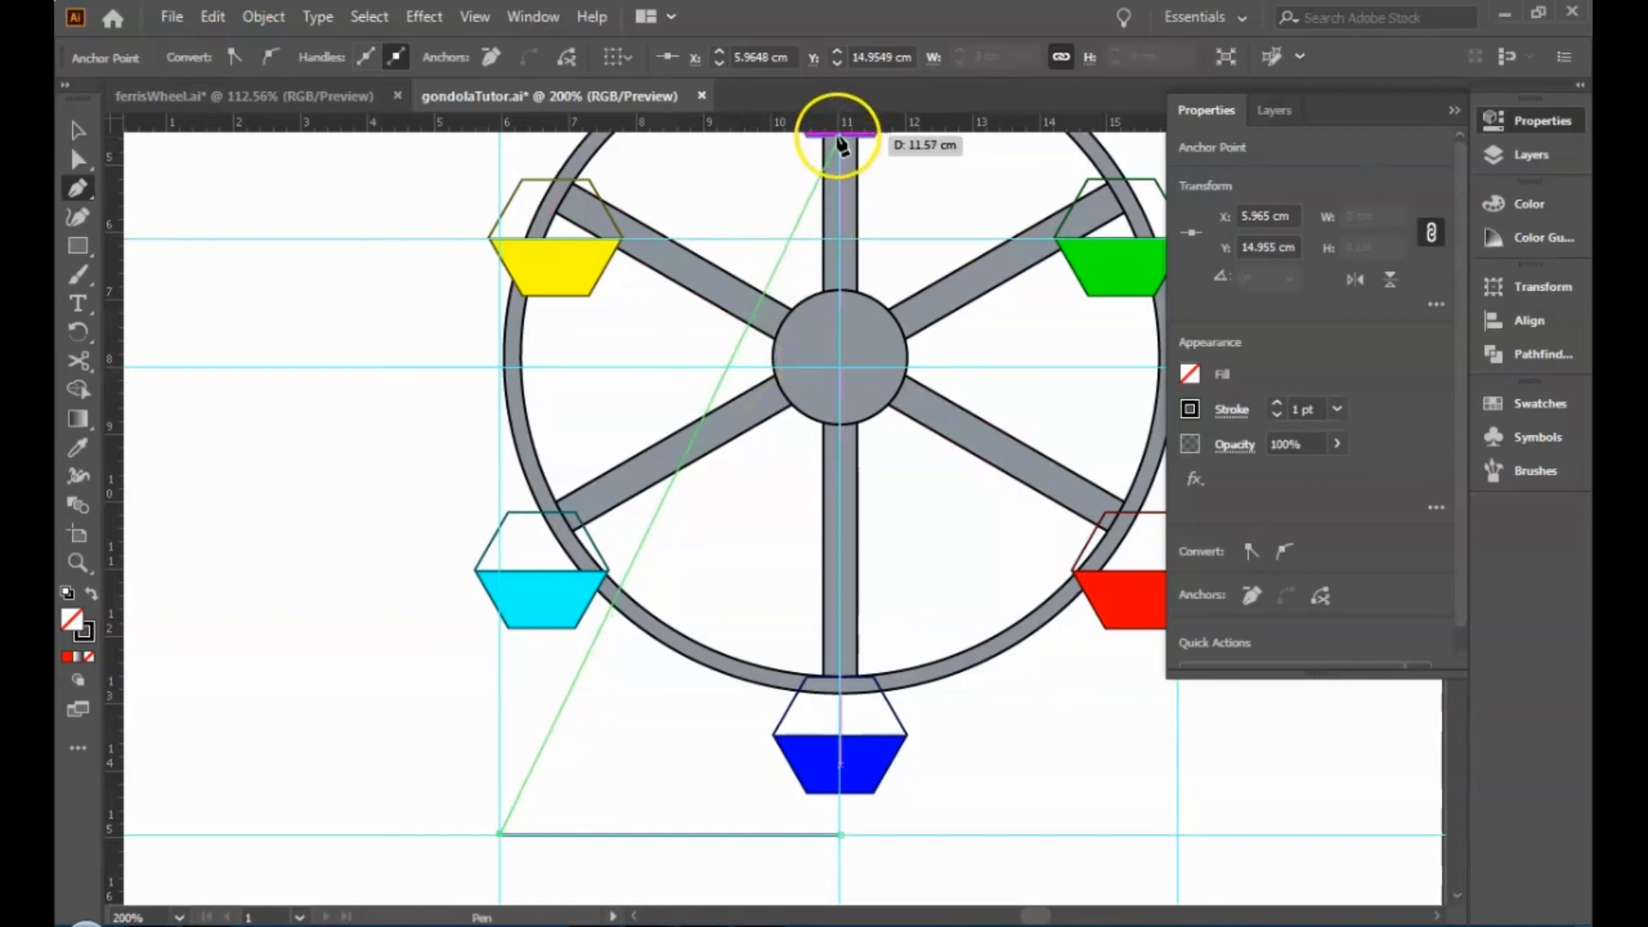
click(838, 136)
scroll(838, 141, up, 1)
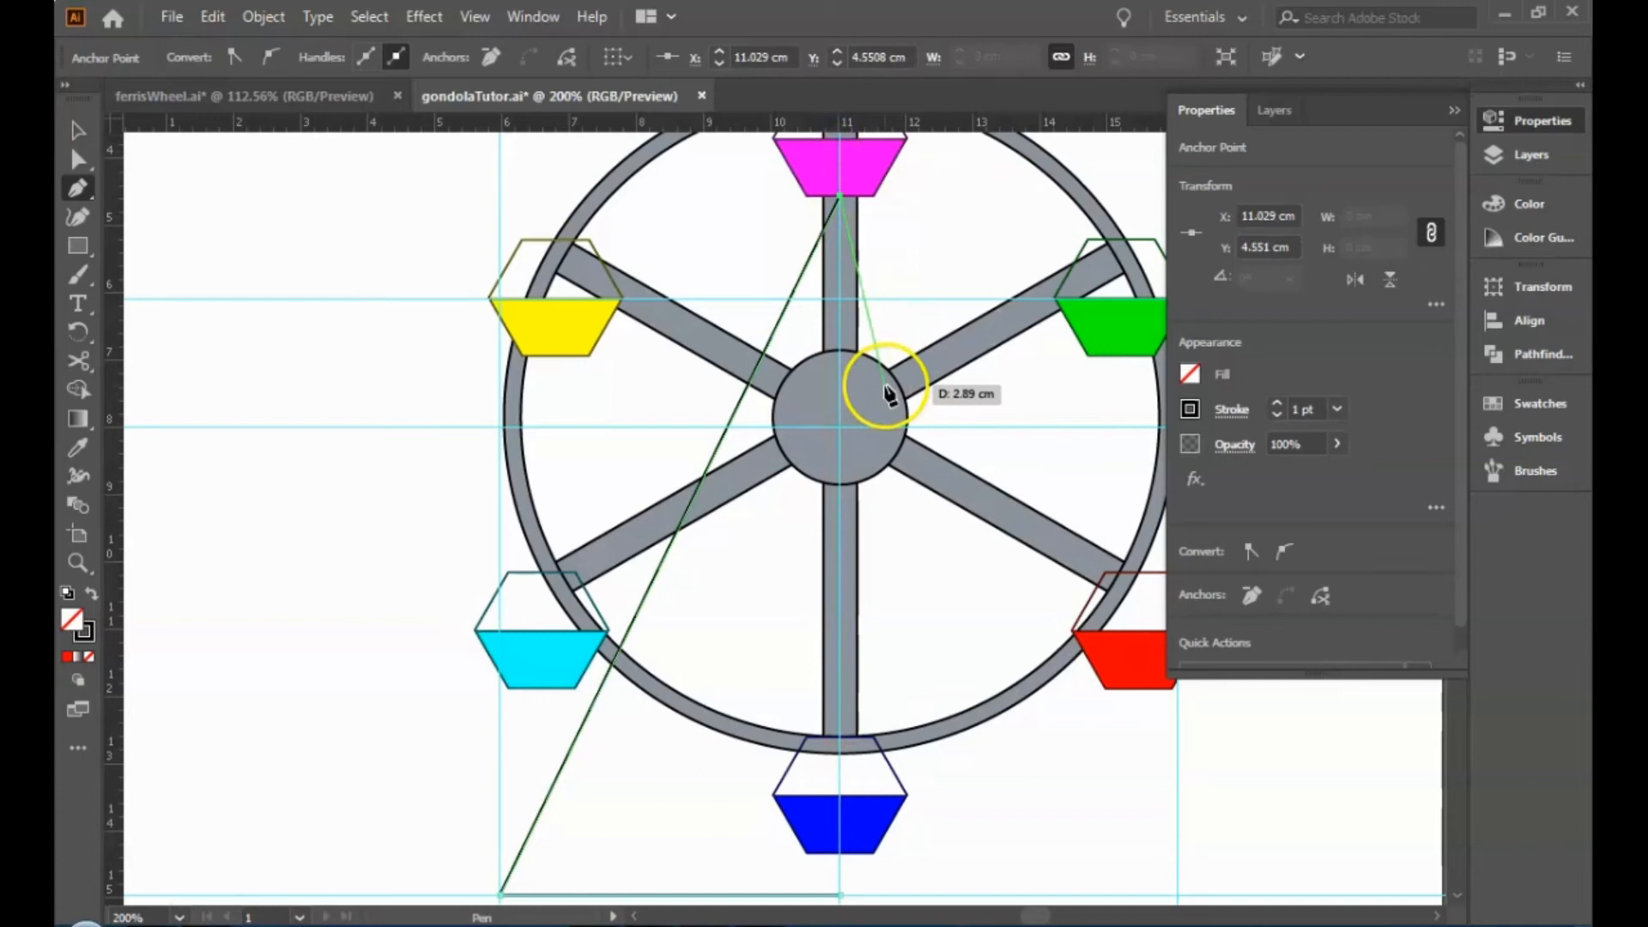
key(v)
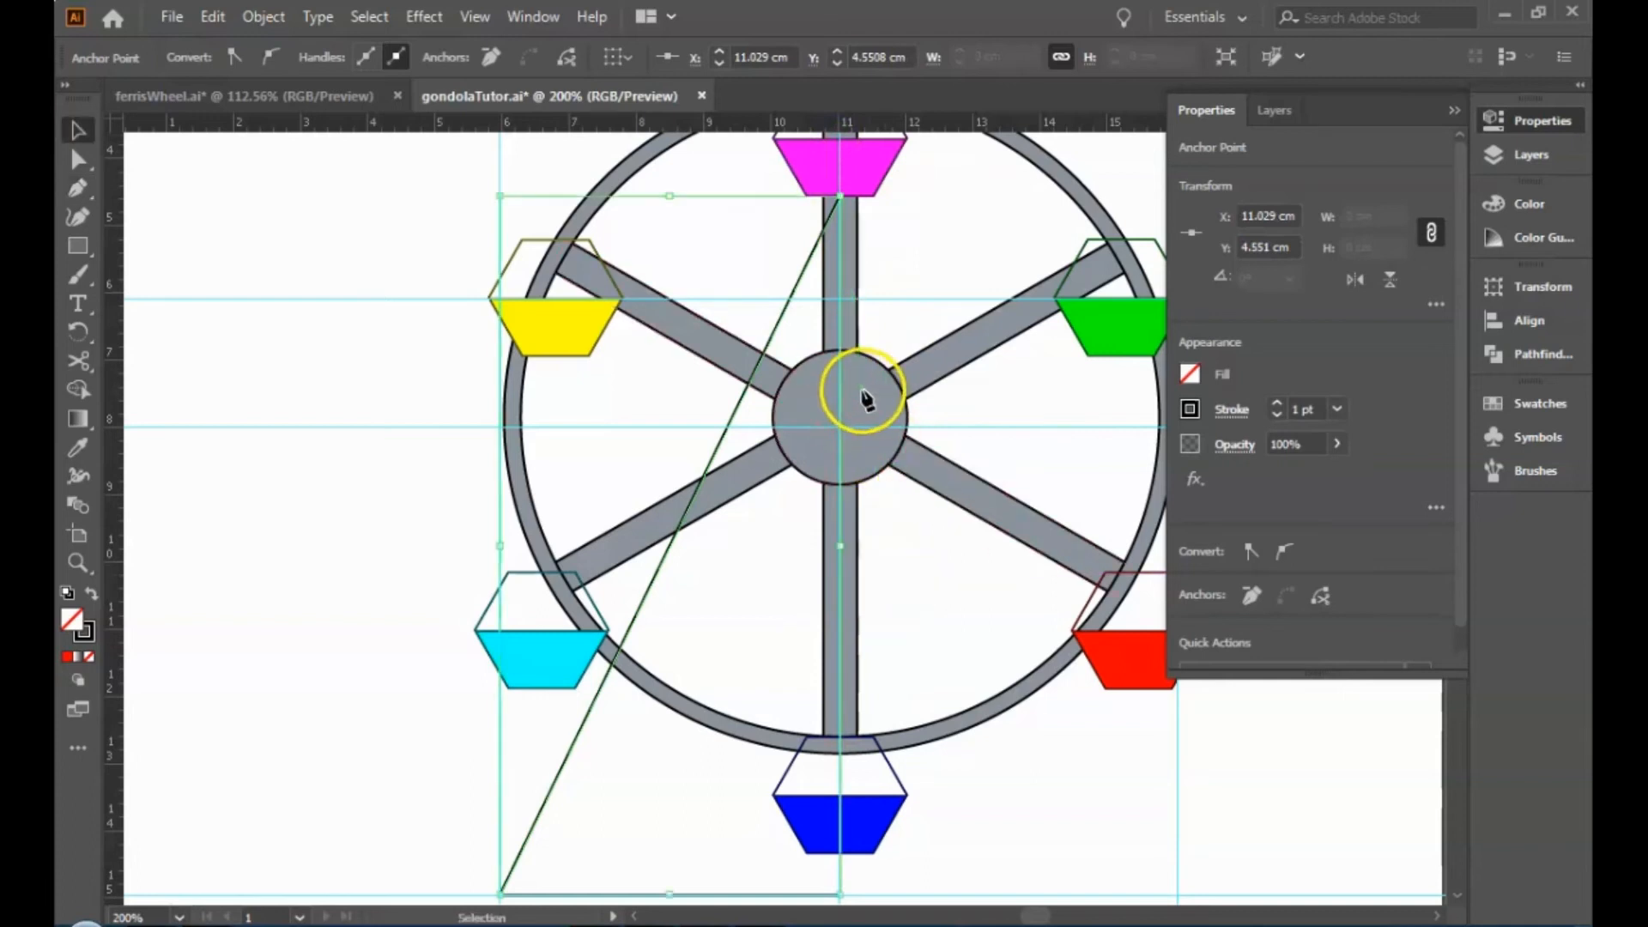
Draw a separate curved path rounding the tower's lower-left corner, from about 6.7 cm on the base guide to the slanted side at about 14.3 cm.
scroll(838, 489, down, 2)
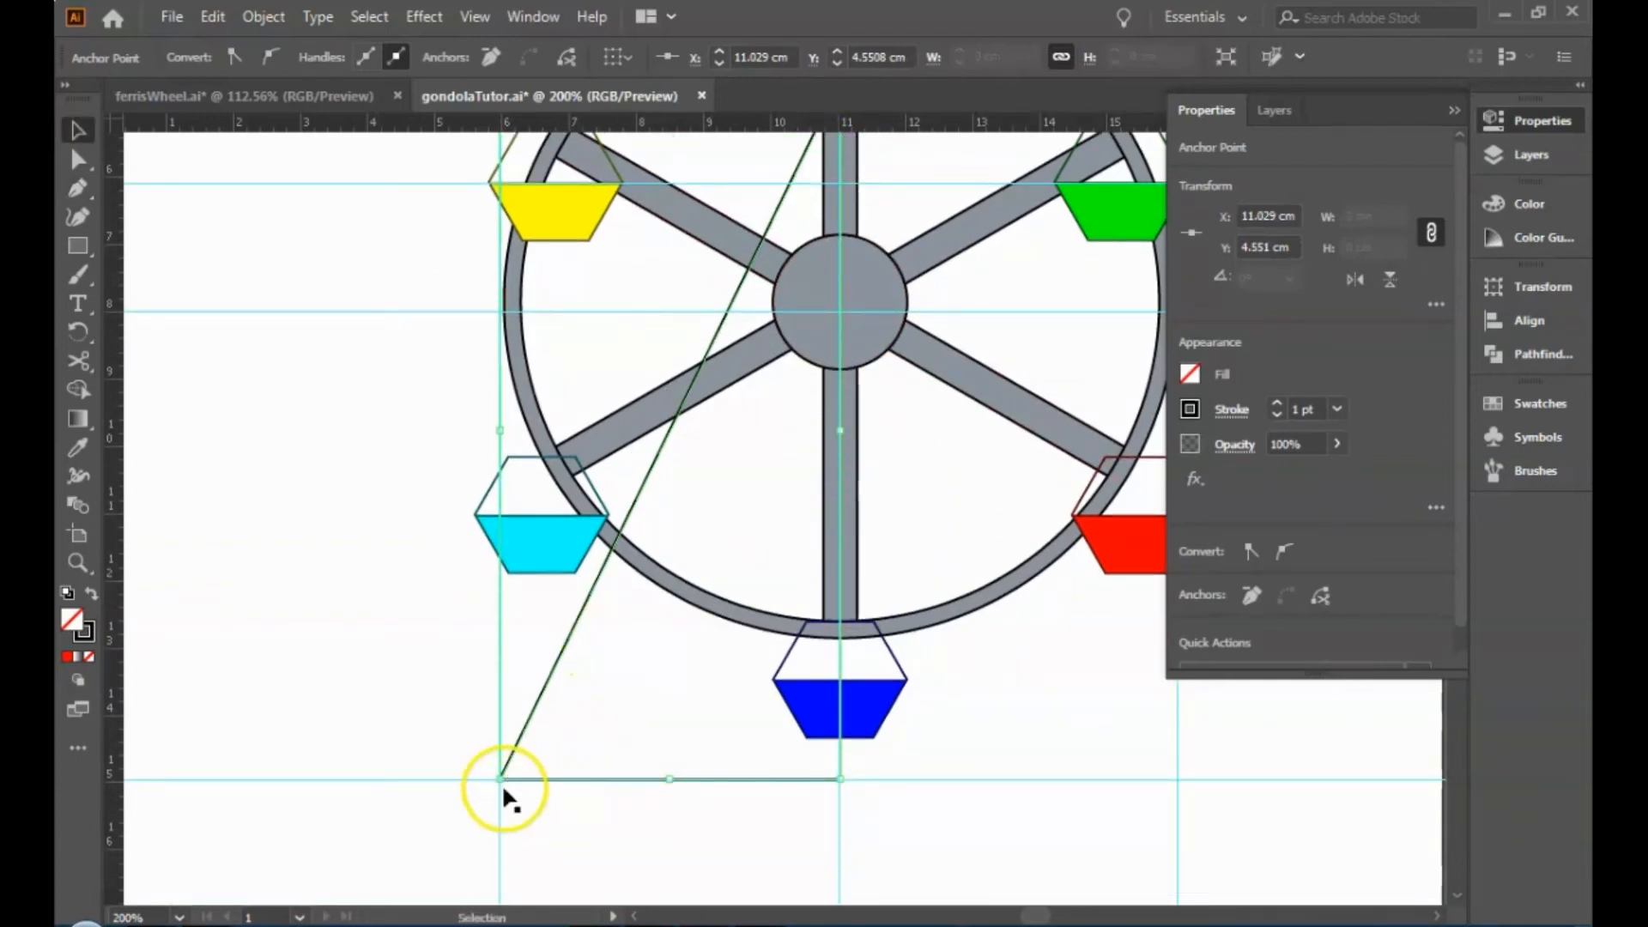
scroll(507, 798, down, 1)
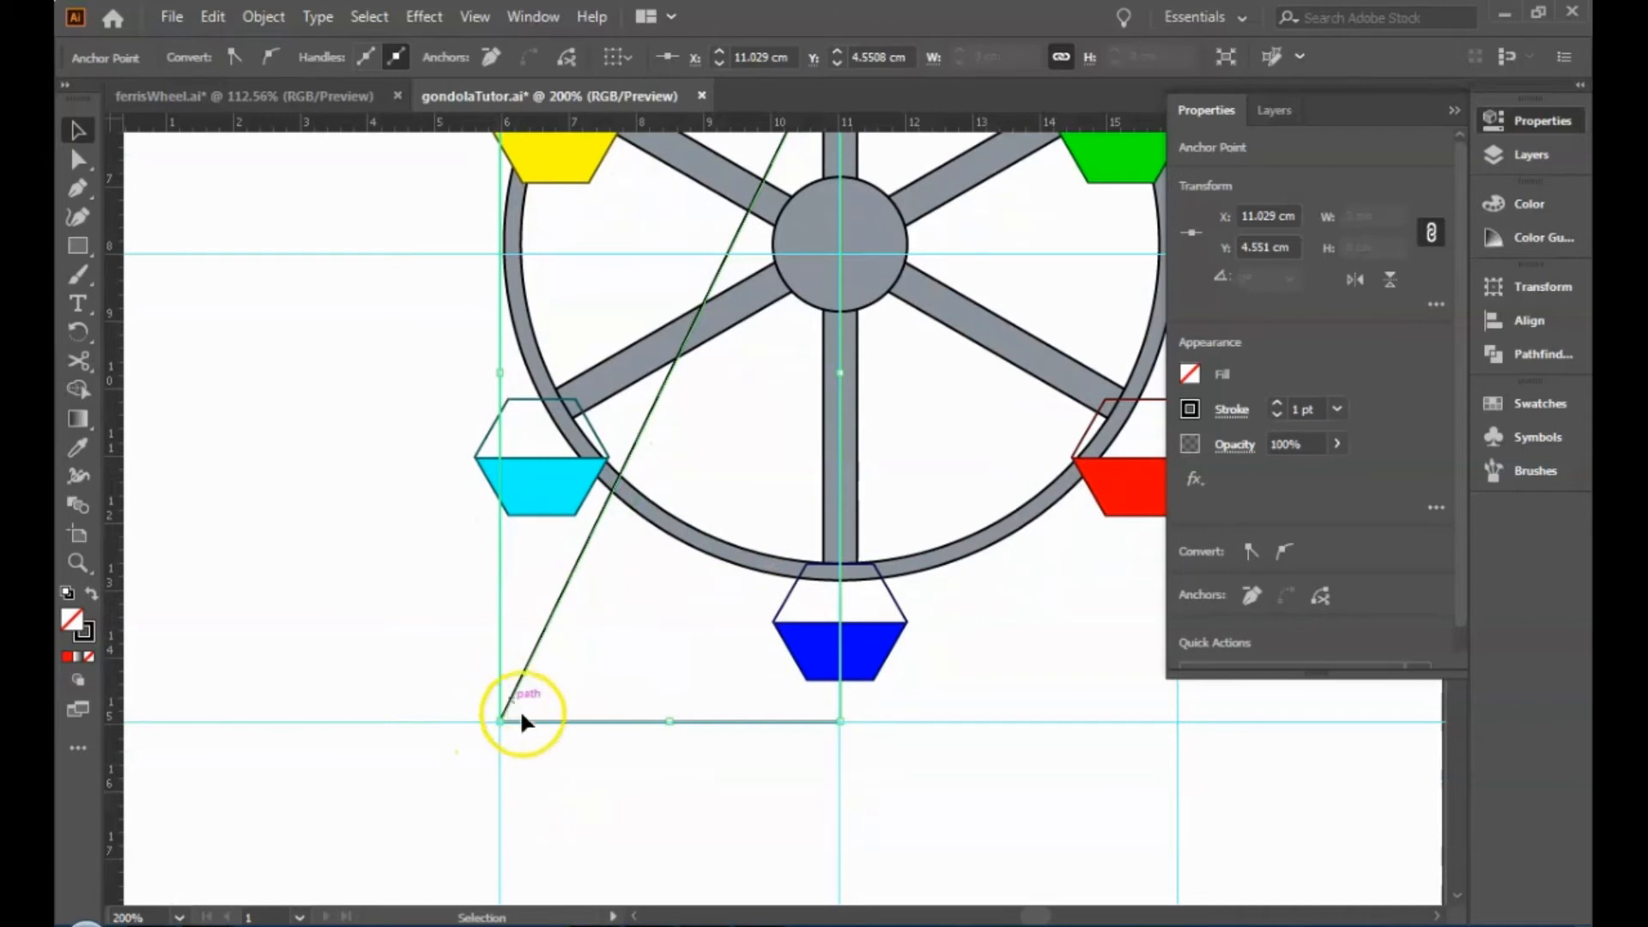
key(ctrl+plus)
key(ctrl+plus)
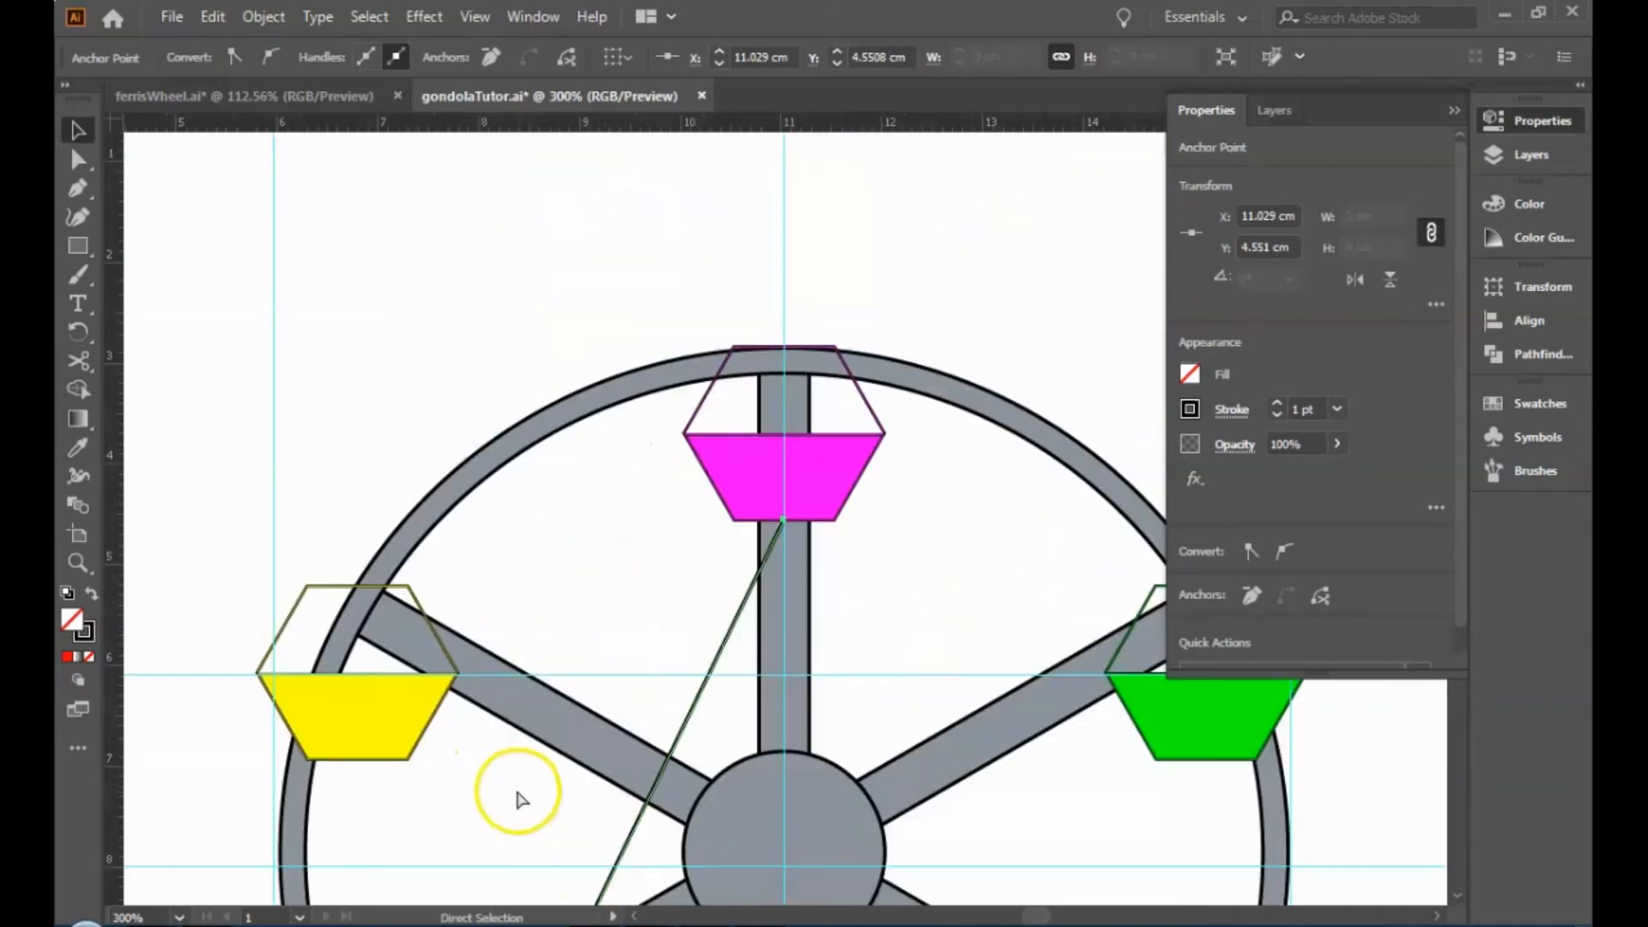
key(space)
drag(578, 714, 624, 407)
mouse_move(638, 583)
mouse_down()
mouse_move(667, 371)
mouse_move(703, 357)
mouse_move(675, 366)
mouse_up()
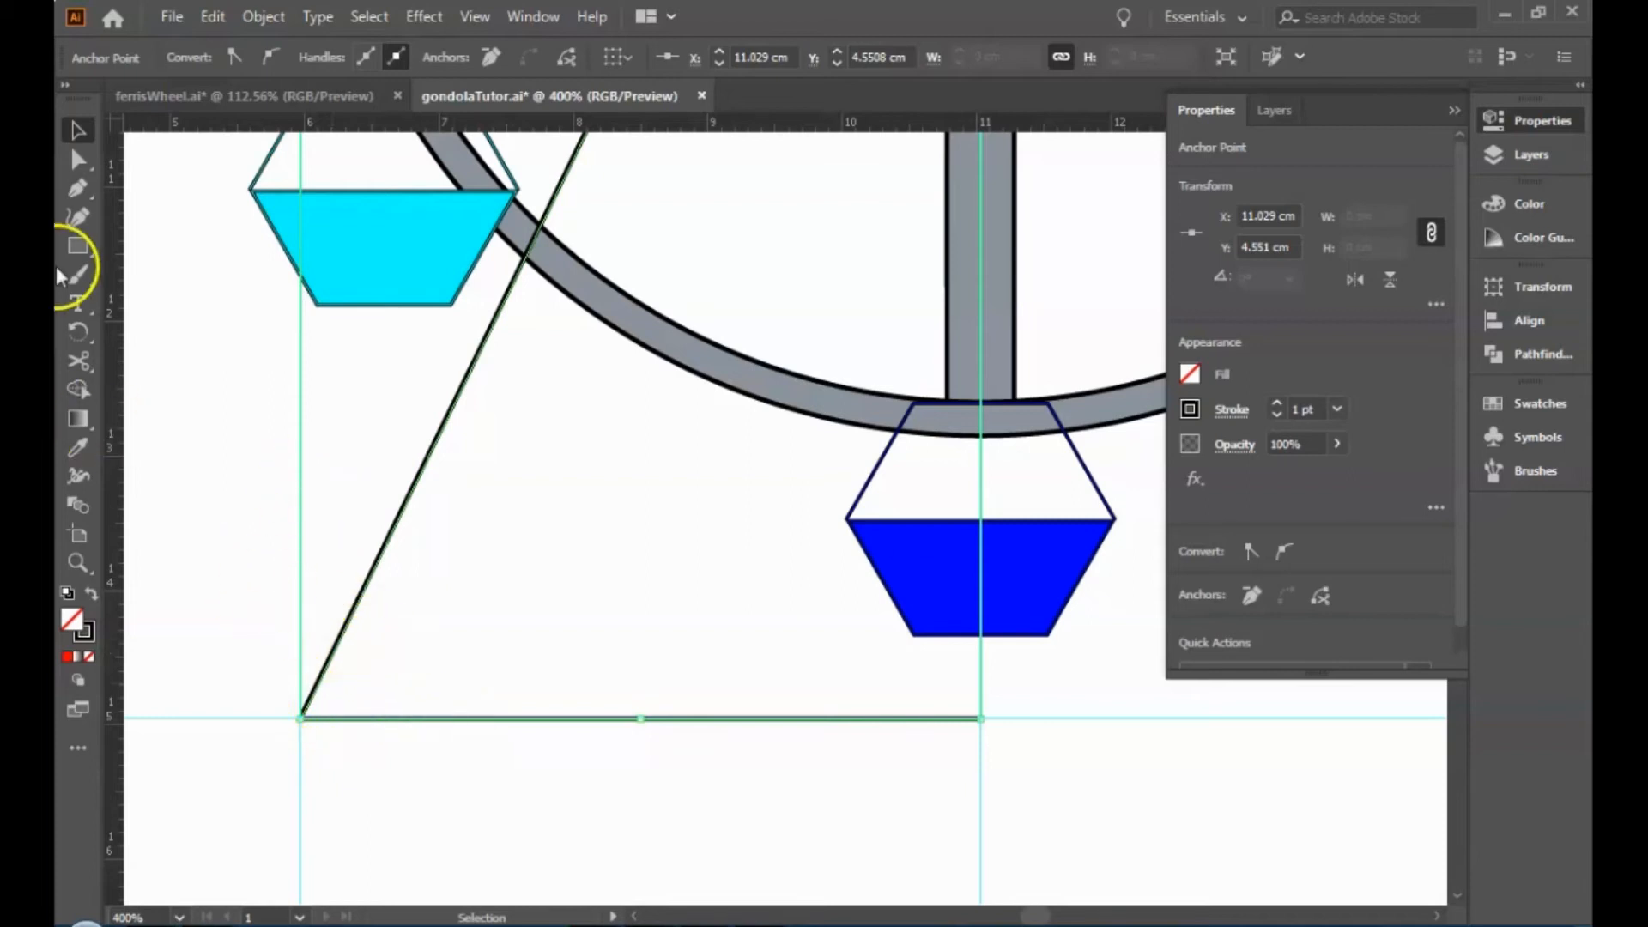
click(72, 194)
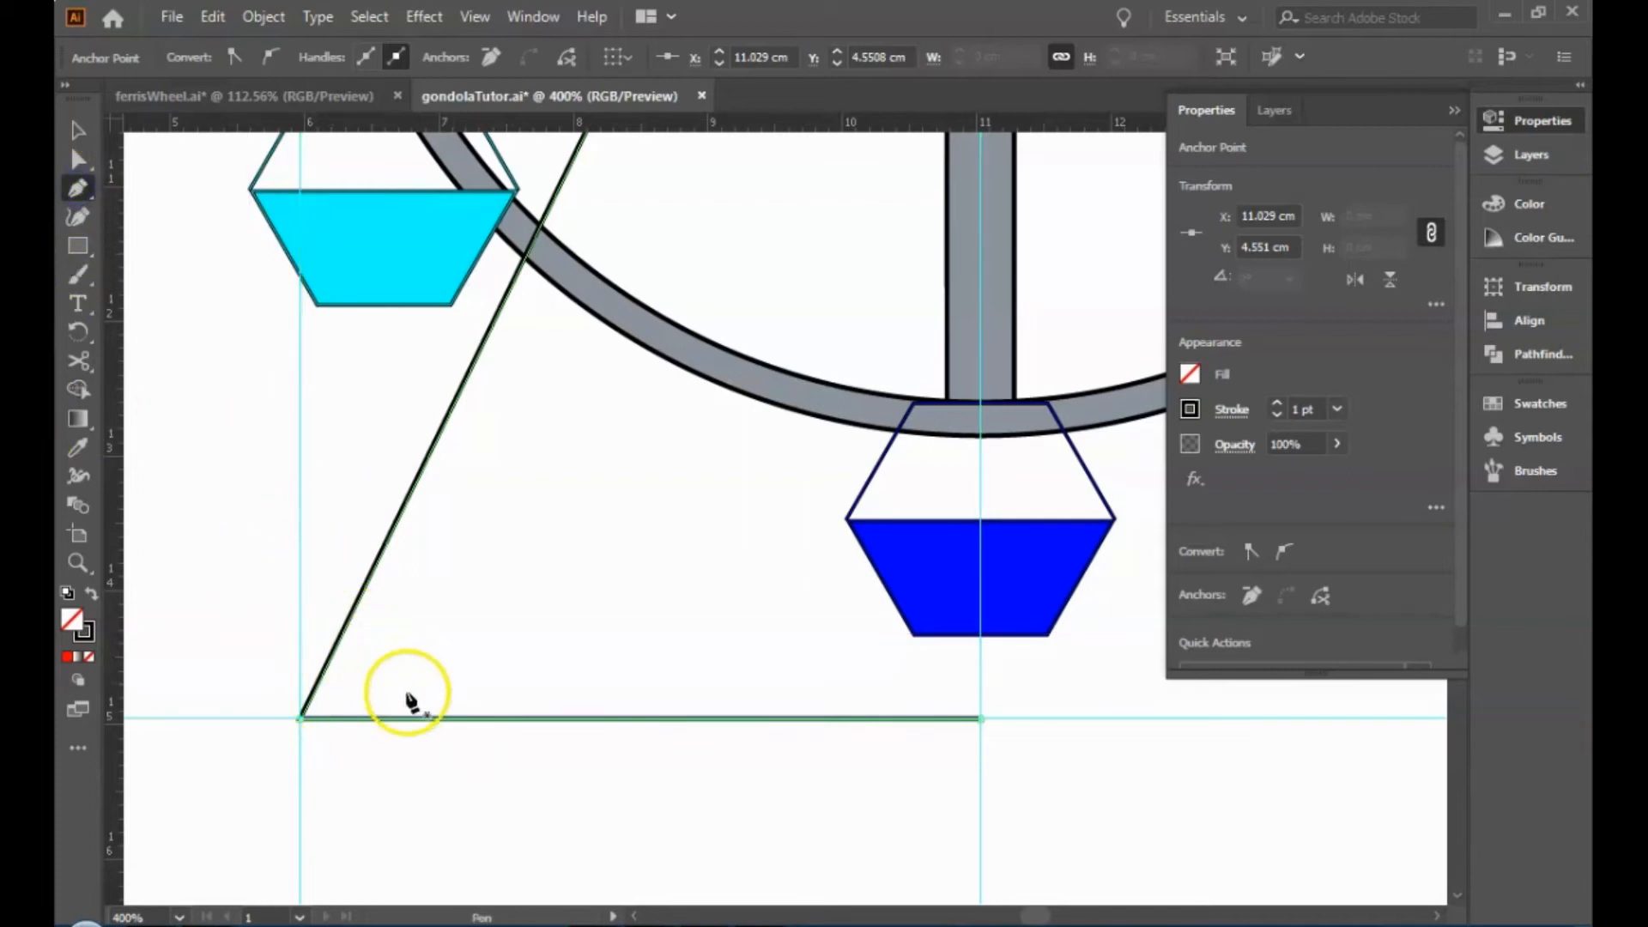
click(75, 134)
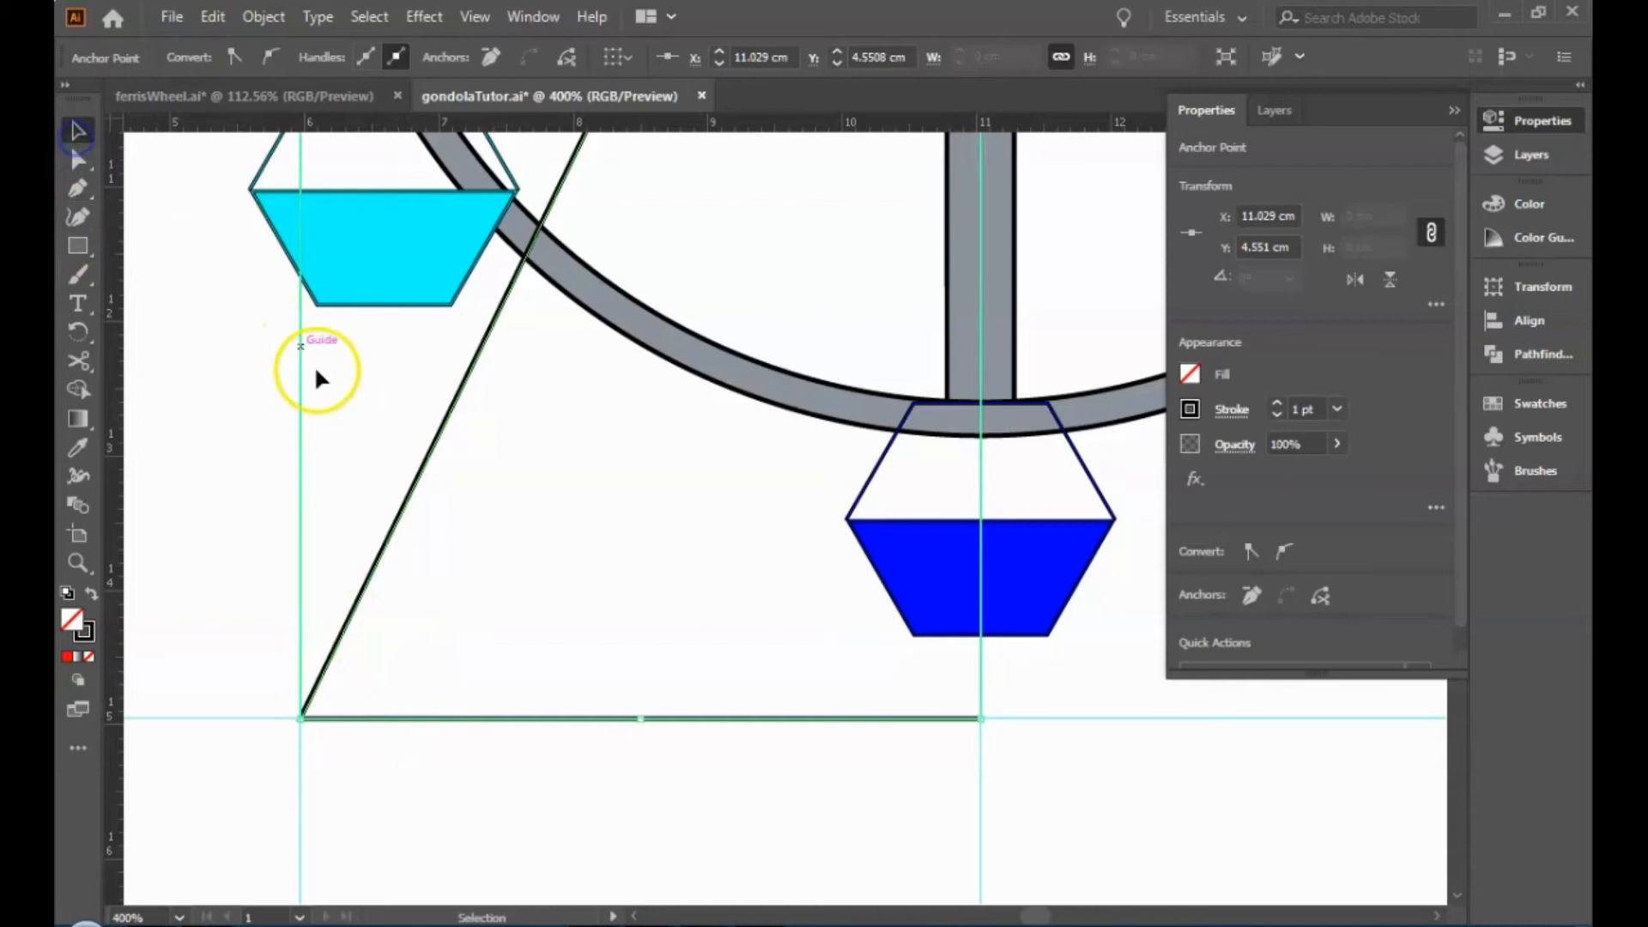
click(209, 415)
click(72, 193)
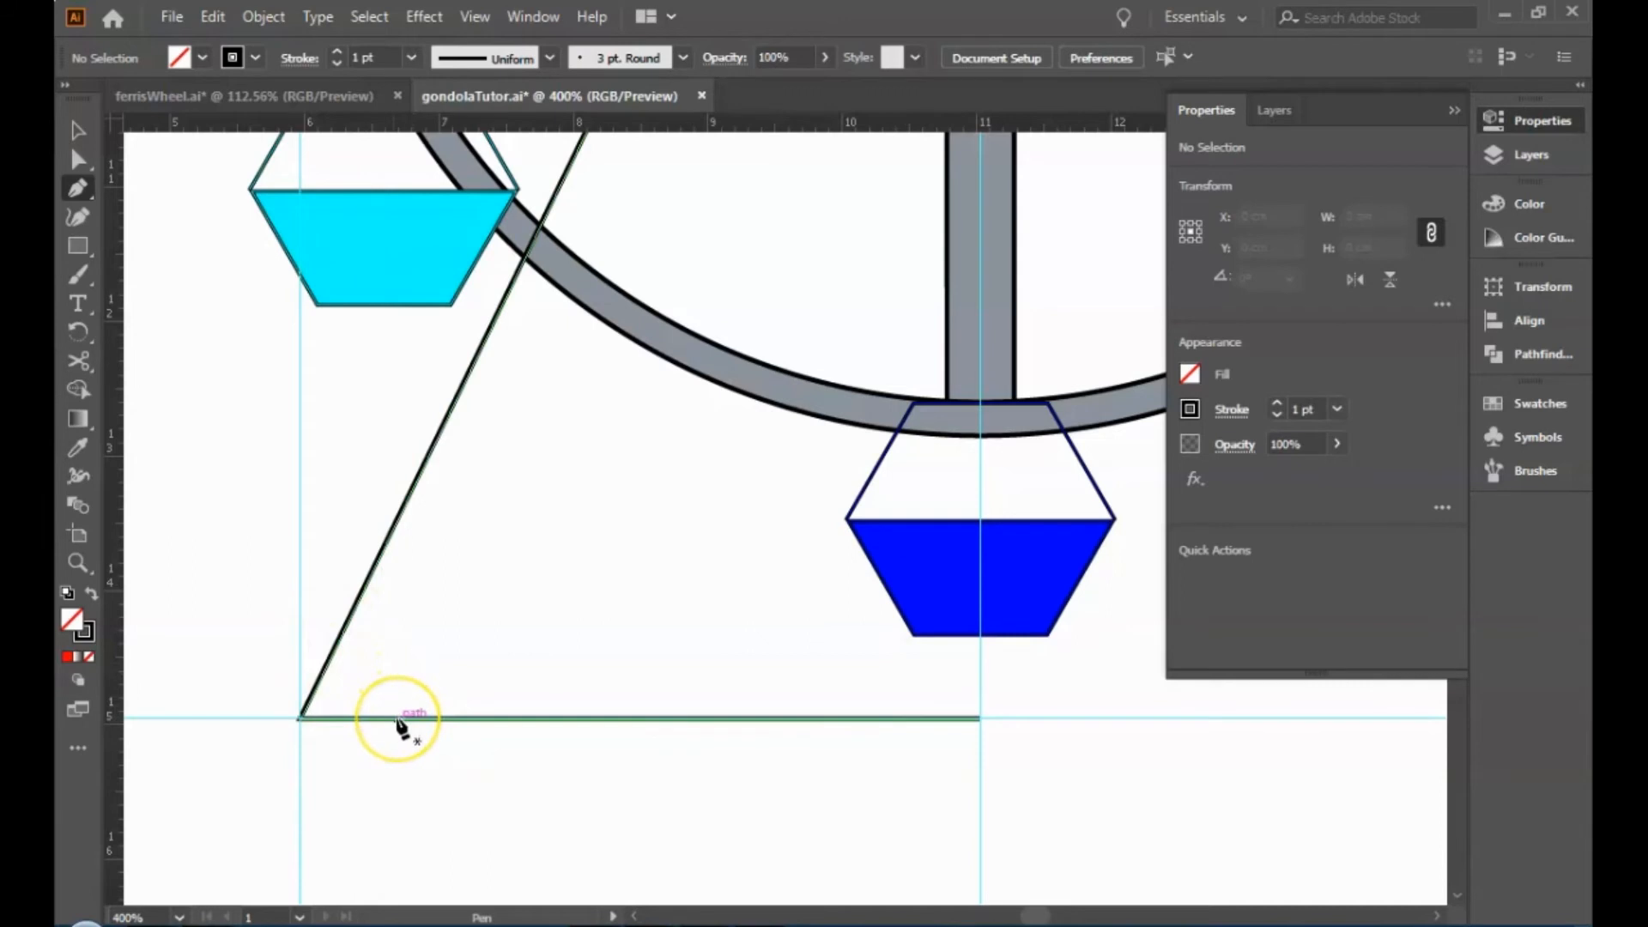
click(369, 719)
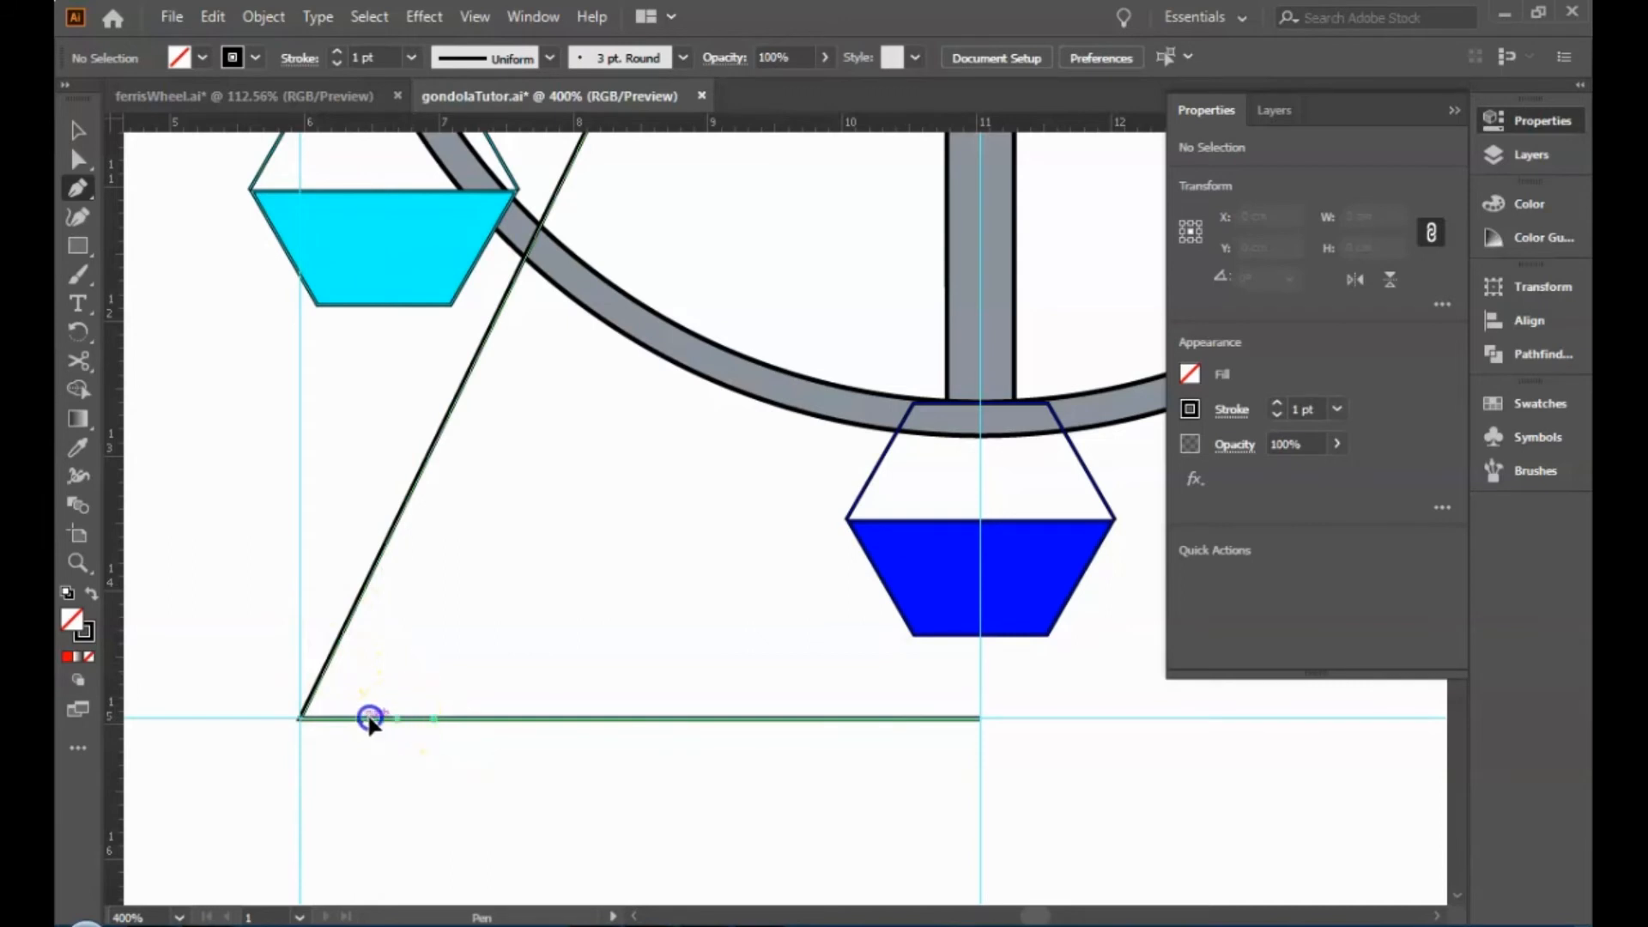
mouse_move(300, 717)
mouse_down()
mouse_move(408, 729)
mouse_move(327, 721)
mouse_move(320, 662)
mouse_move(324, 720)
mouse_up()
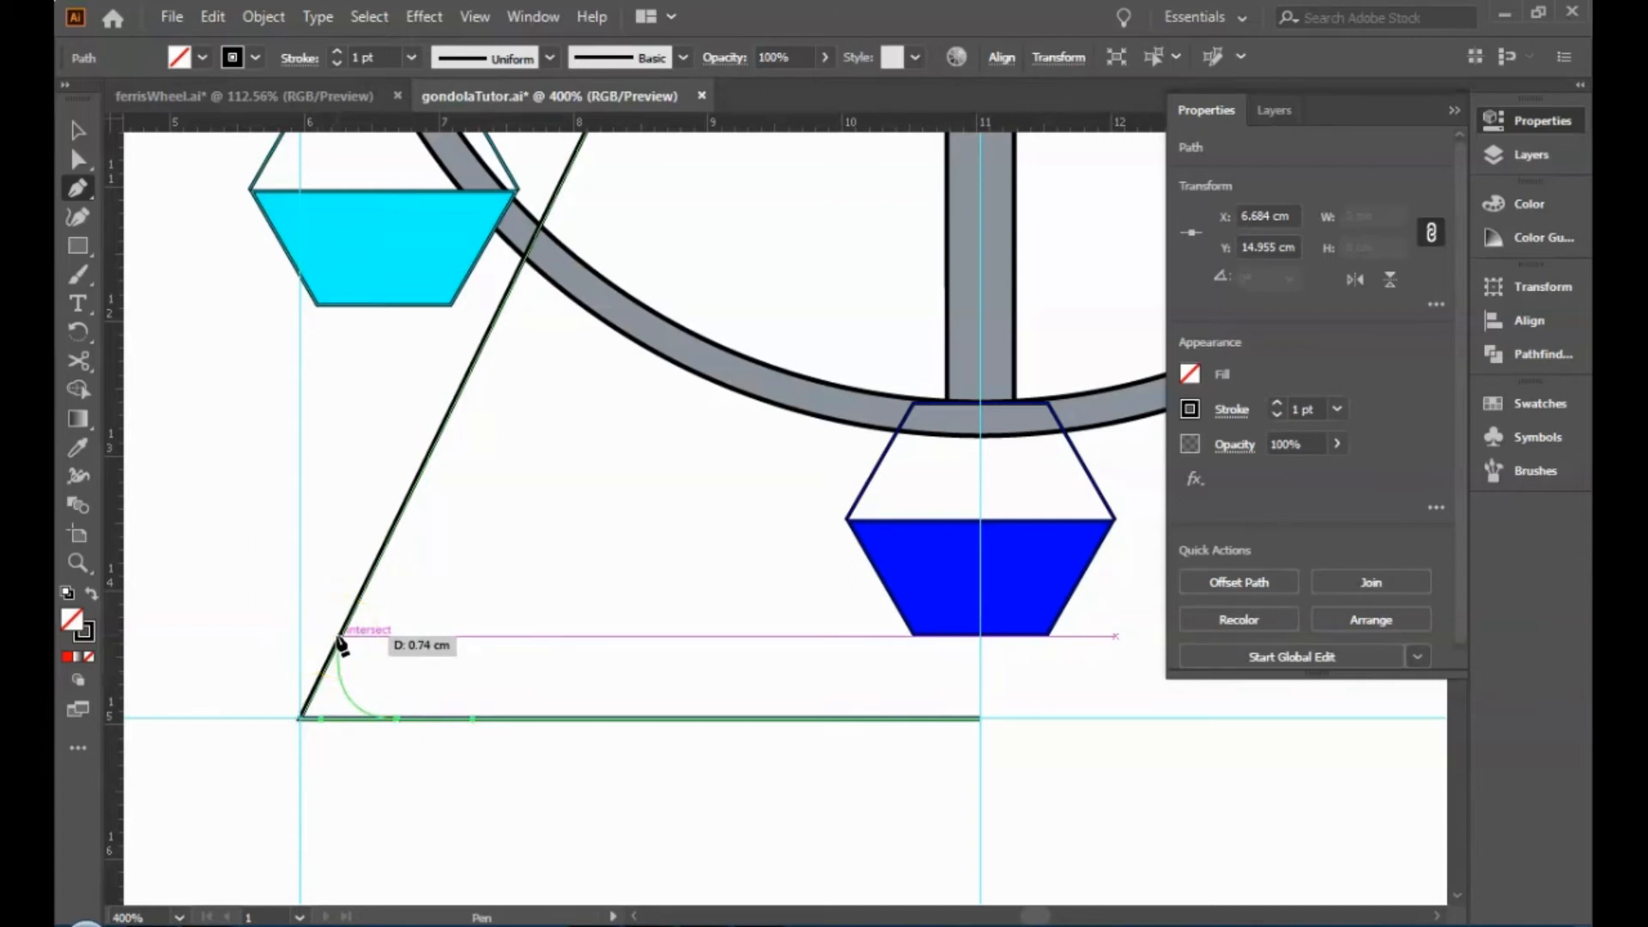
drag(338, 638, 355, 599)
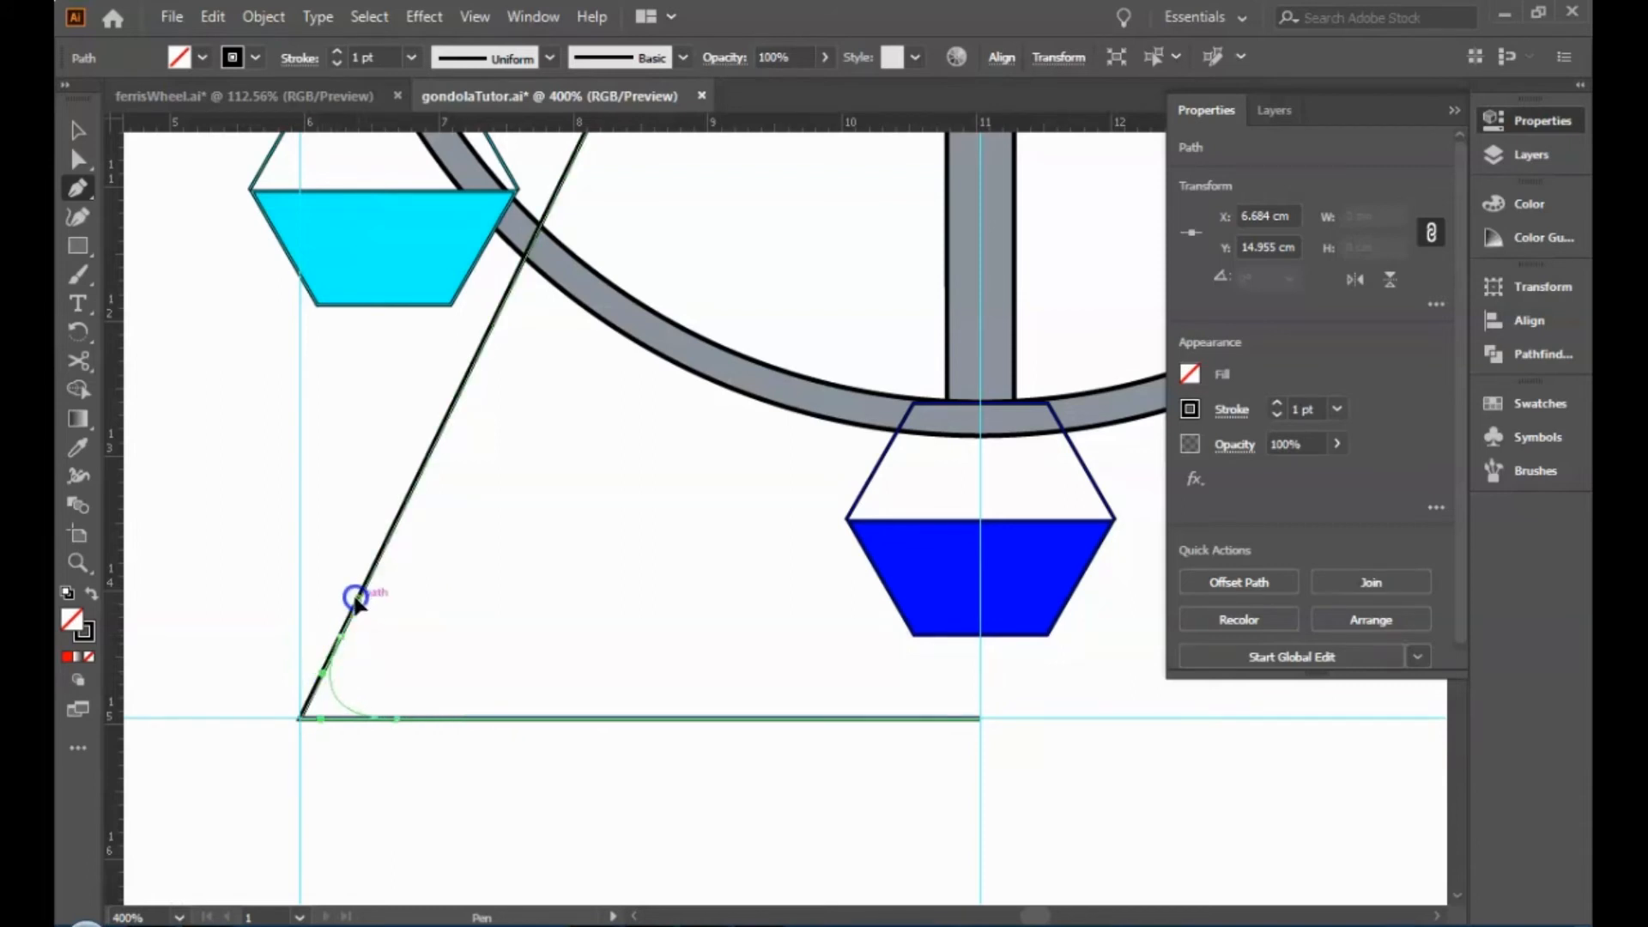
drag(358, 600, 549, 633)
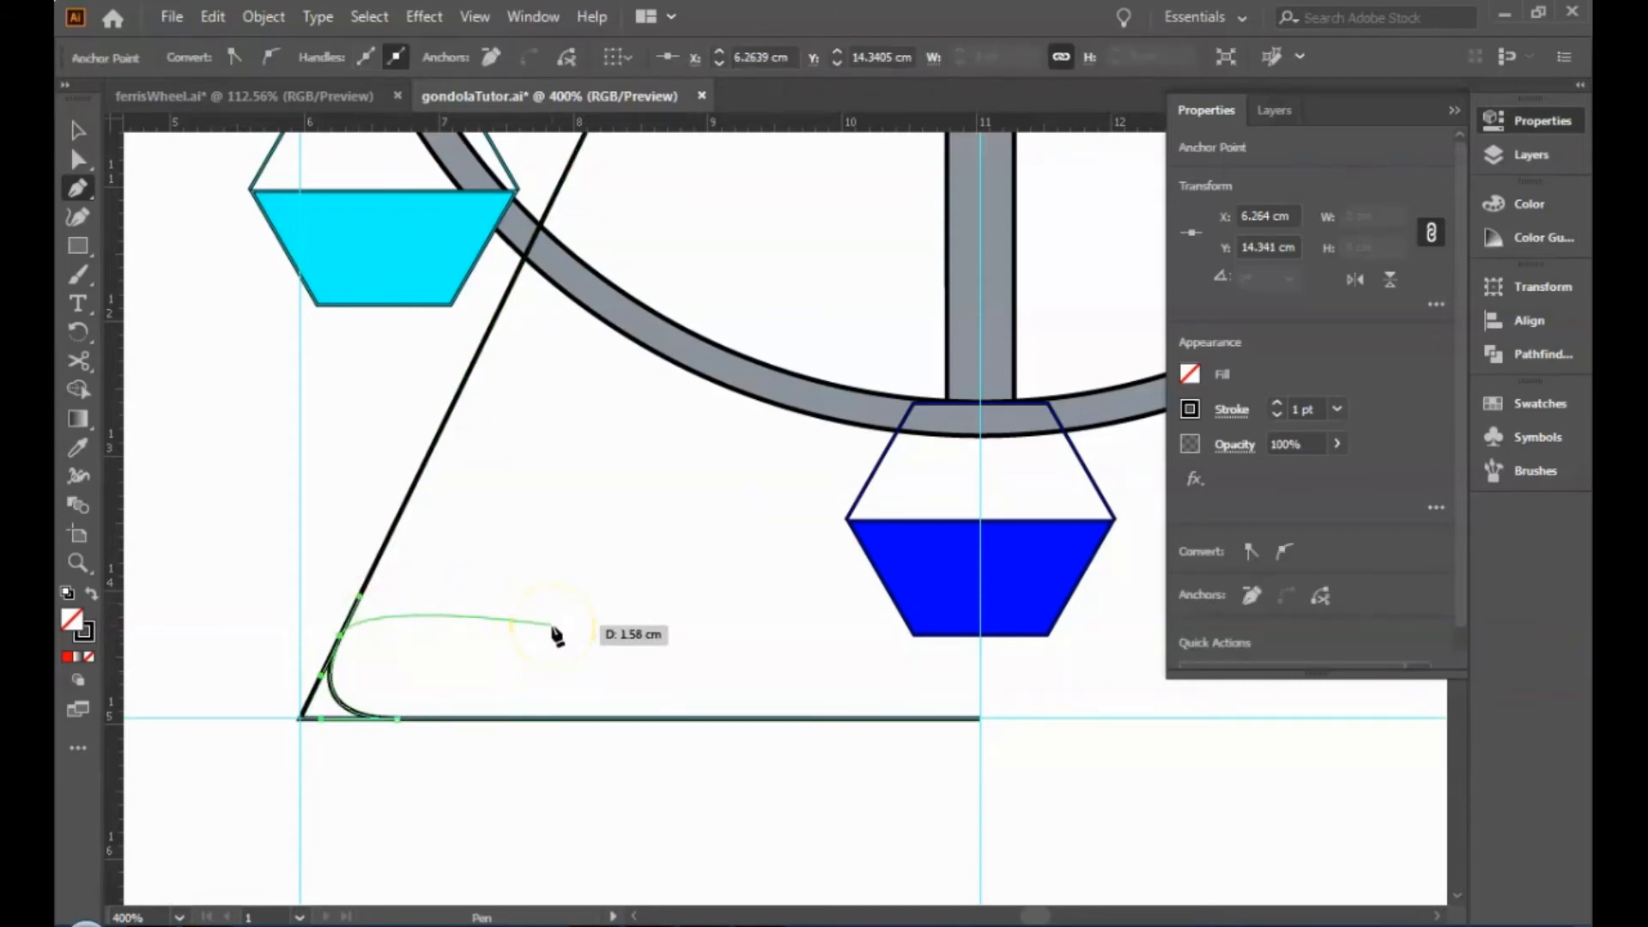
key(v)
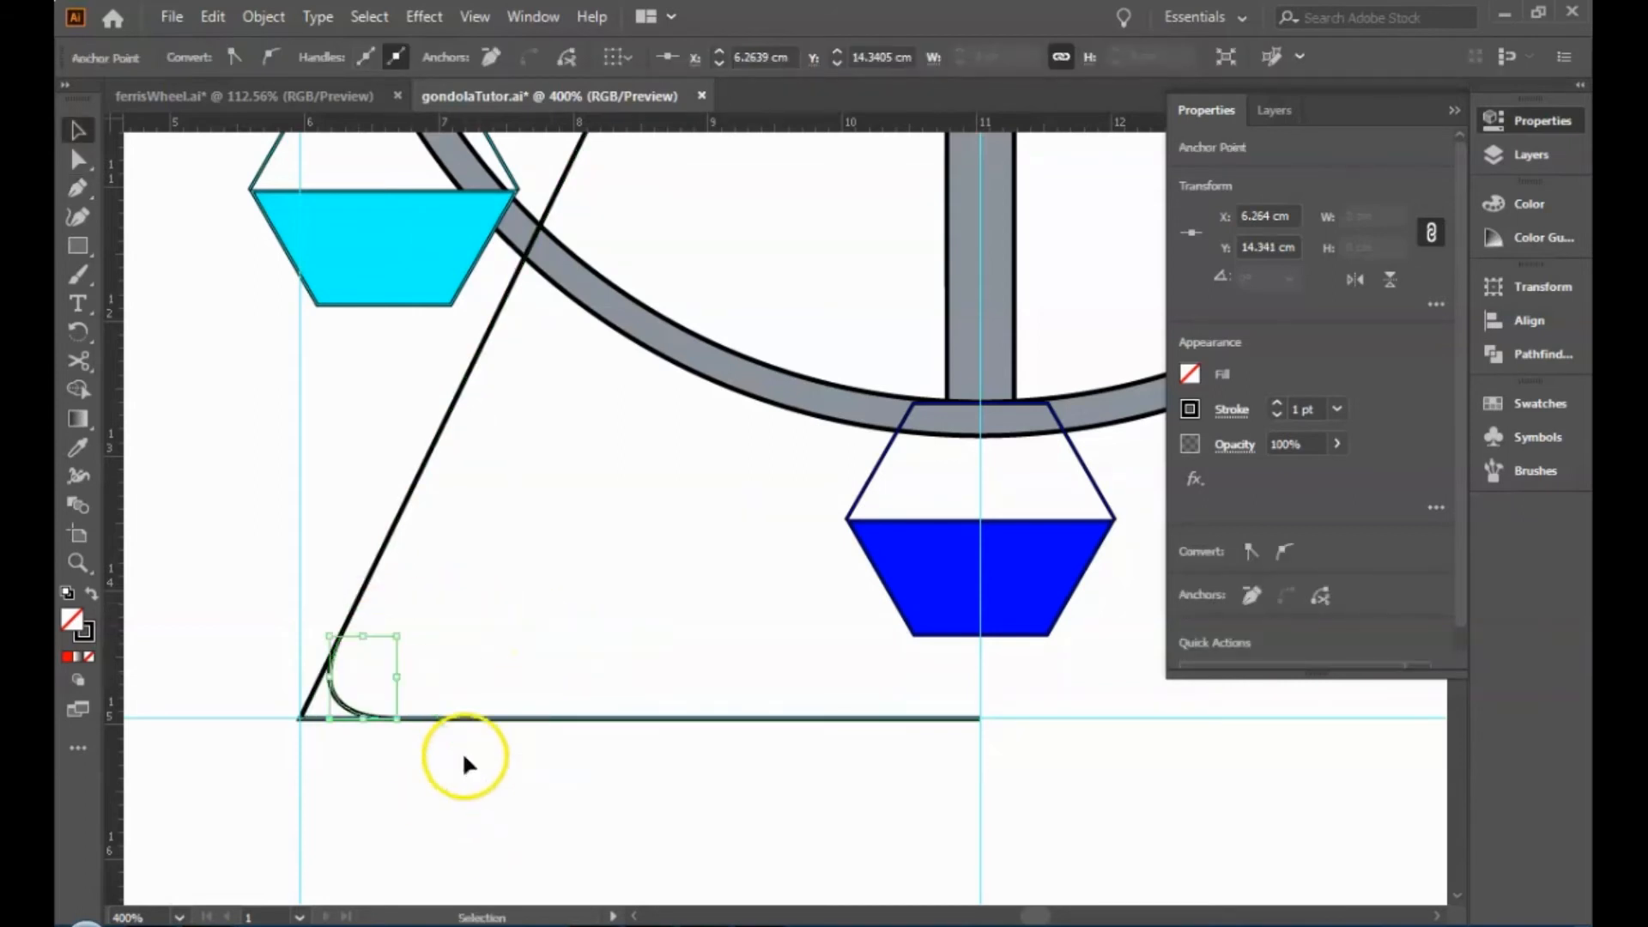
Delete the straight base-and-side construction path, keeping the rounded corner curve.
click(560, 783)
click(320, 722)
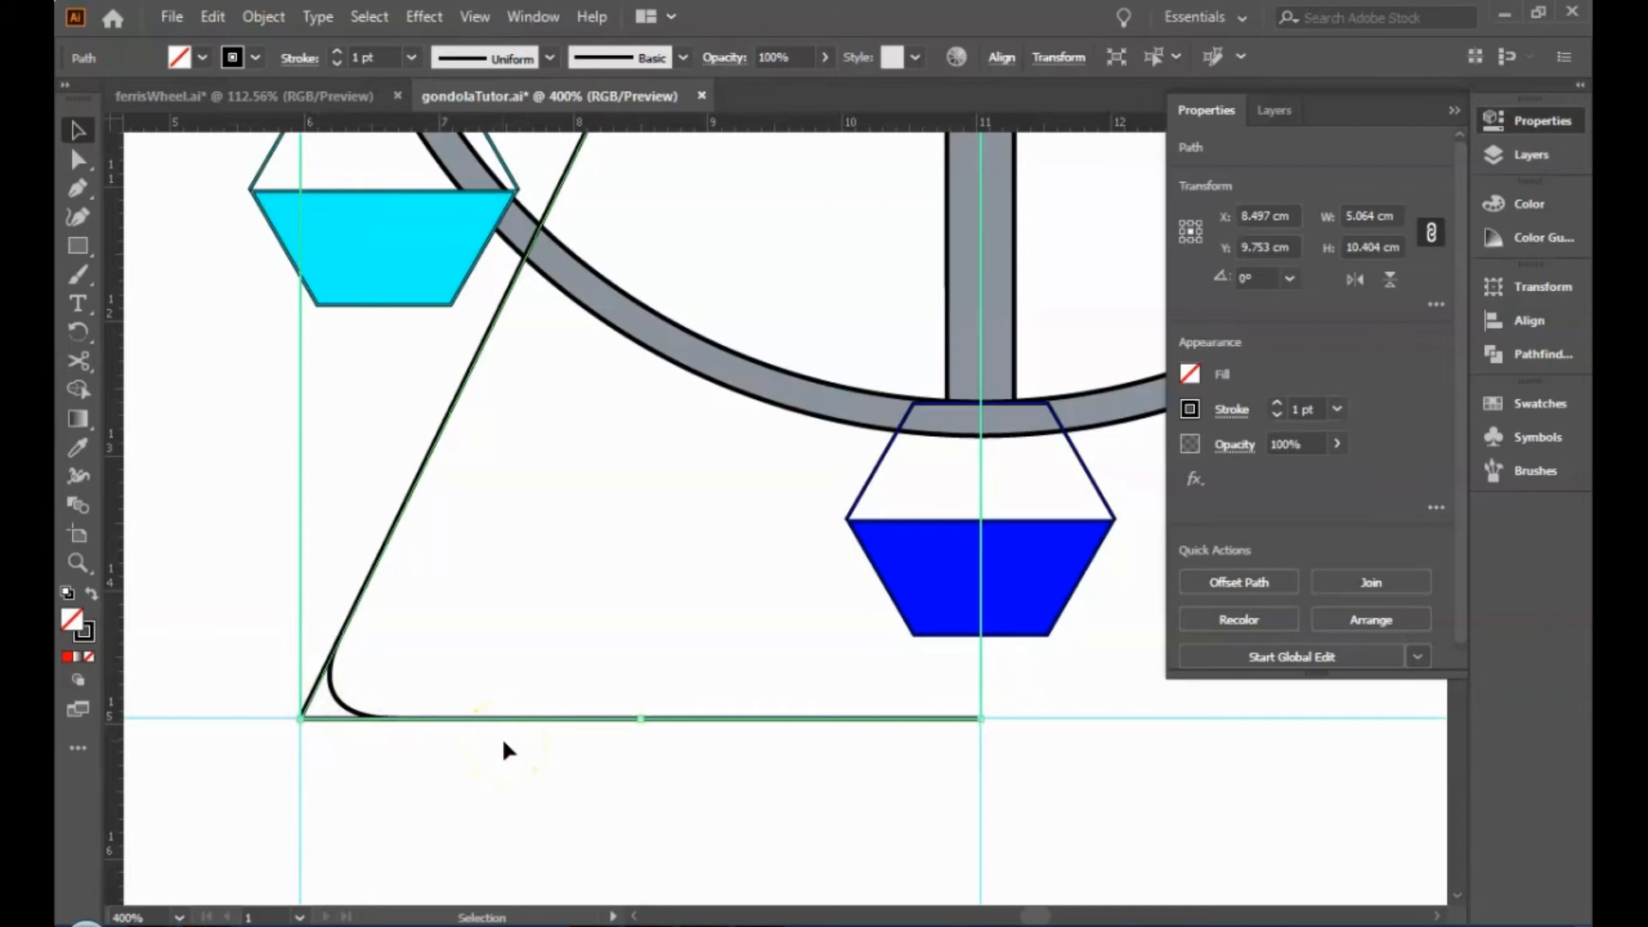
key(Delete)
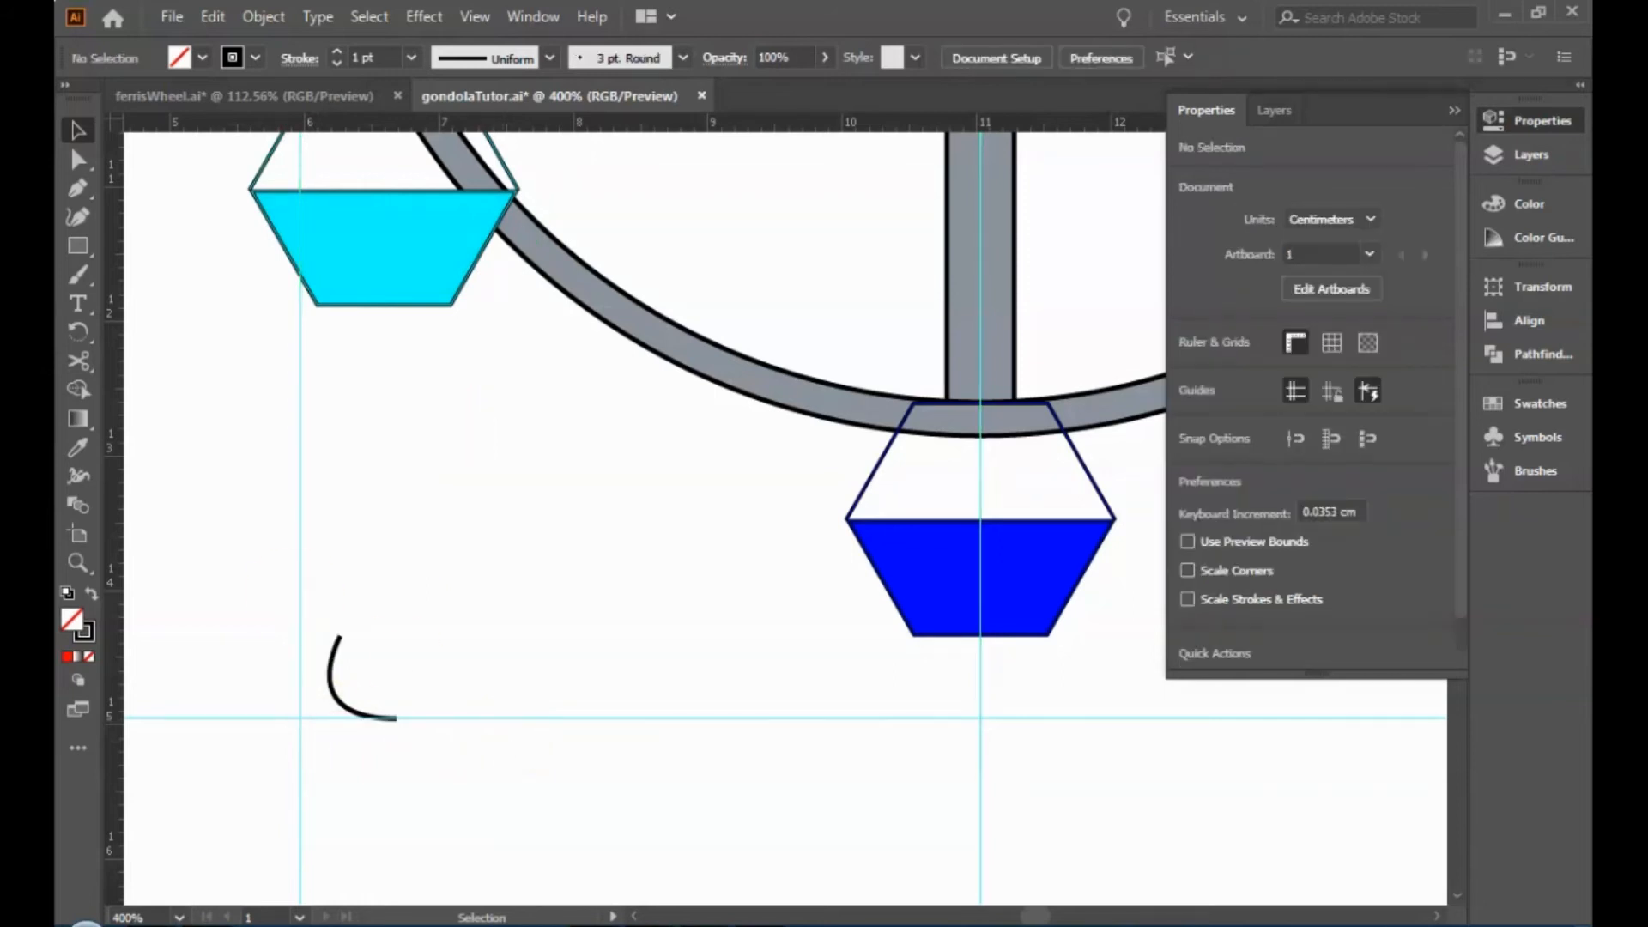
Extend the corner curve's lower end with a straight base line along the guide to the centre guide at about 11 cm, and deselect it.
click(77, 188)
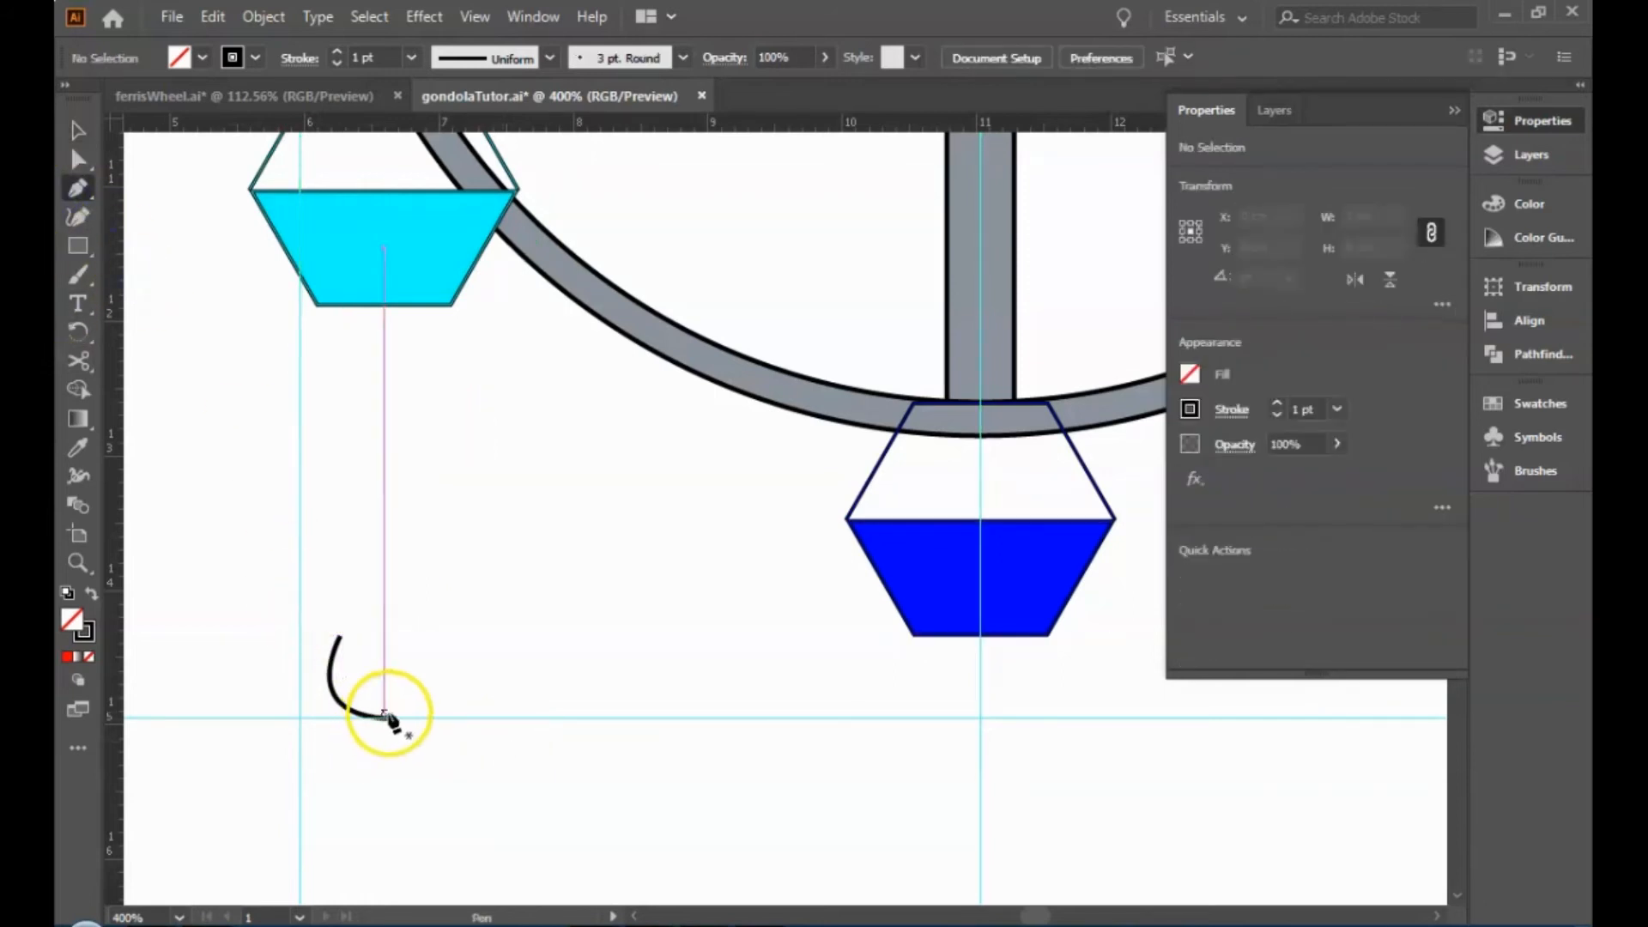
click(399, 719)
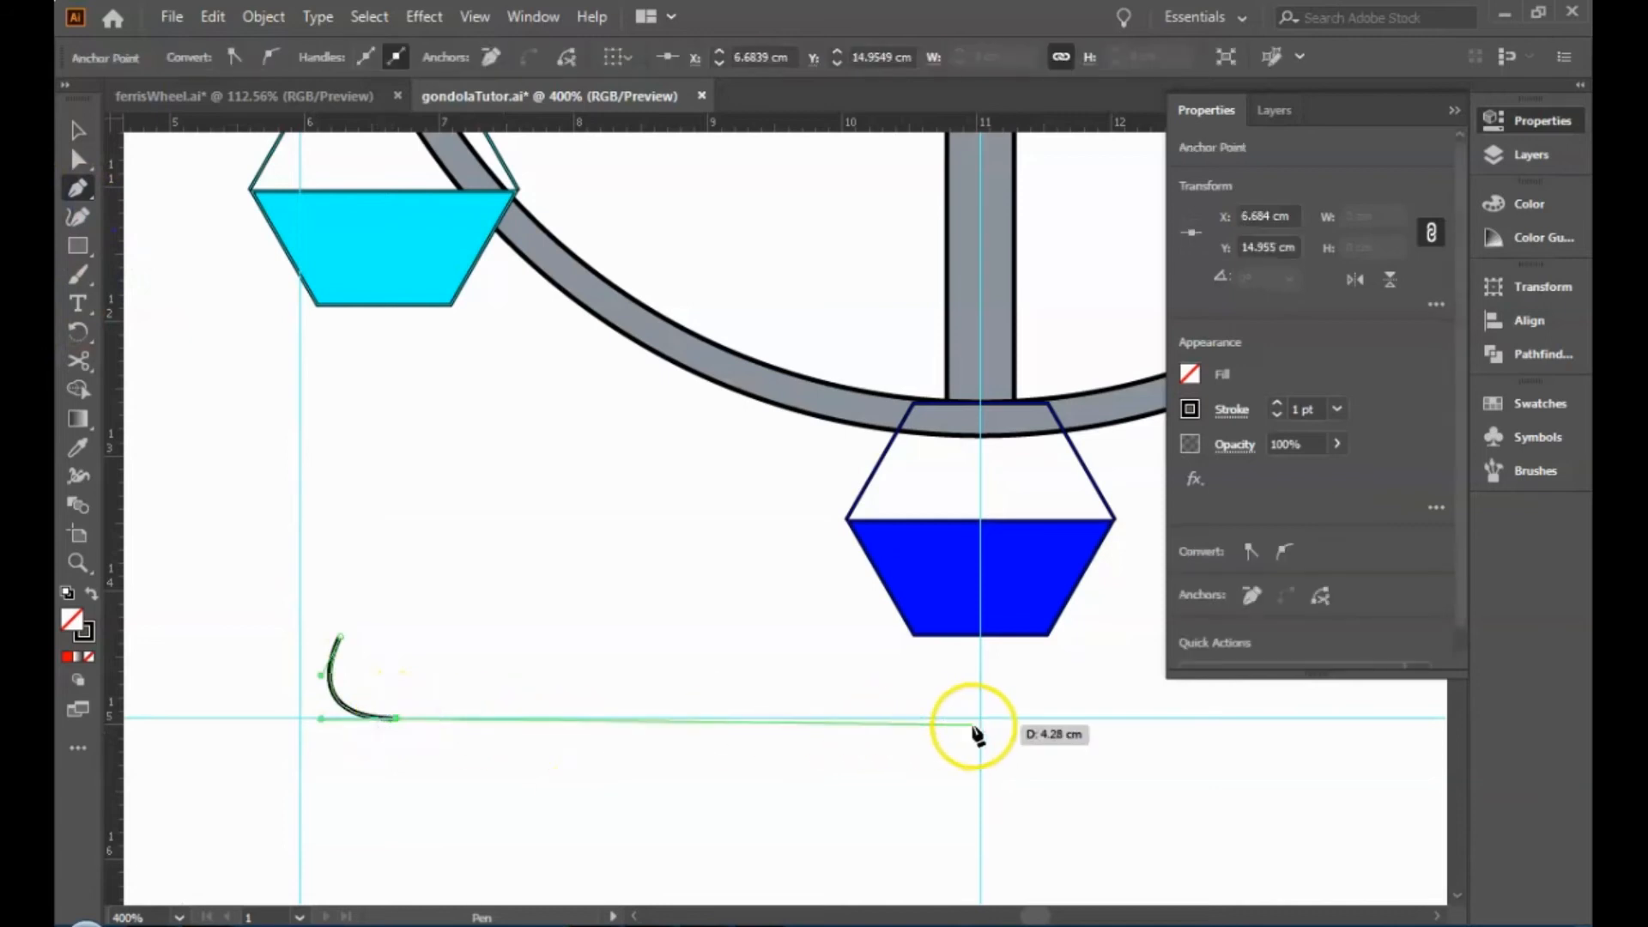
click(980, 718)
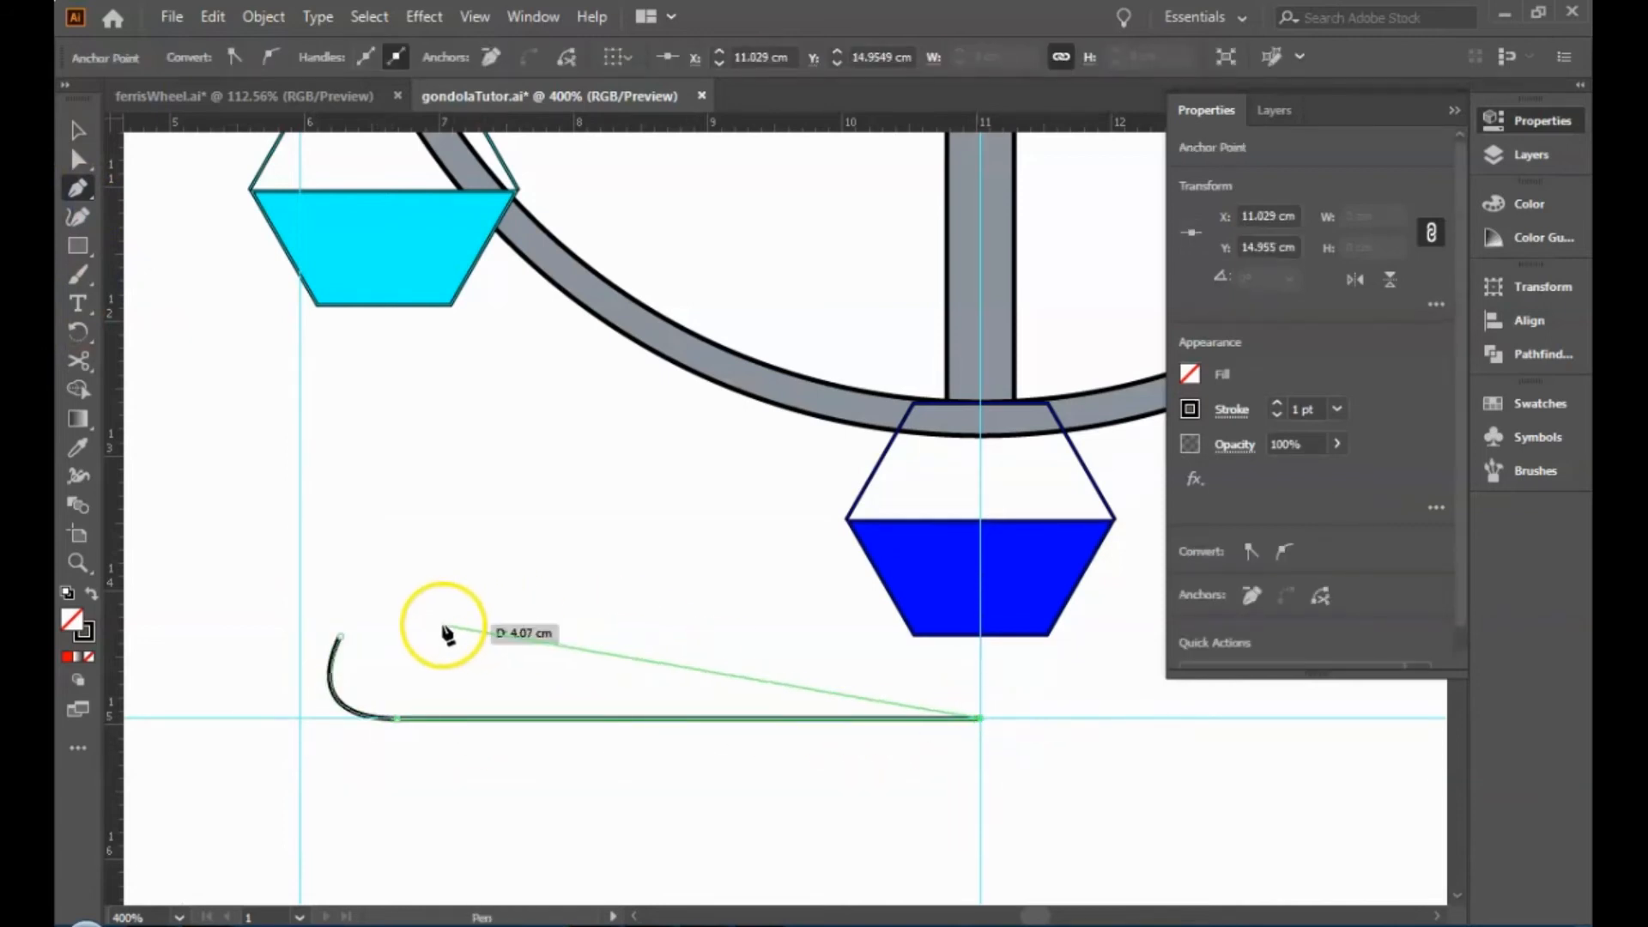
key(v)
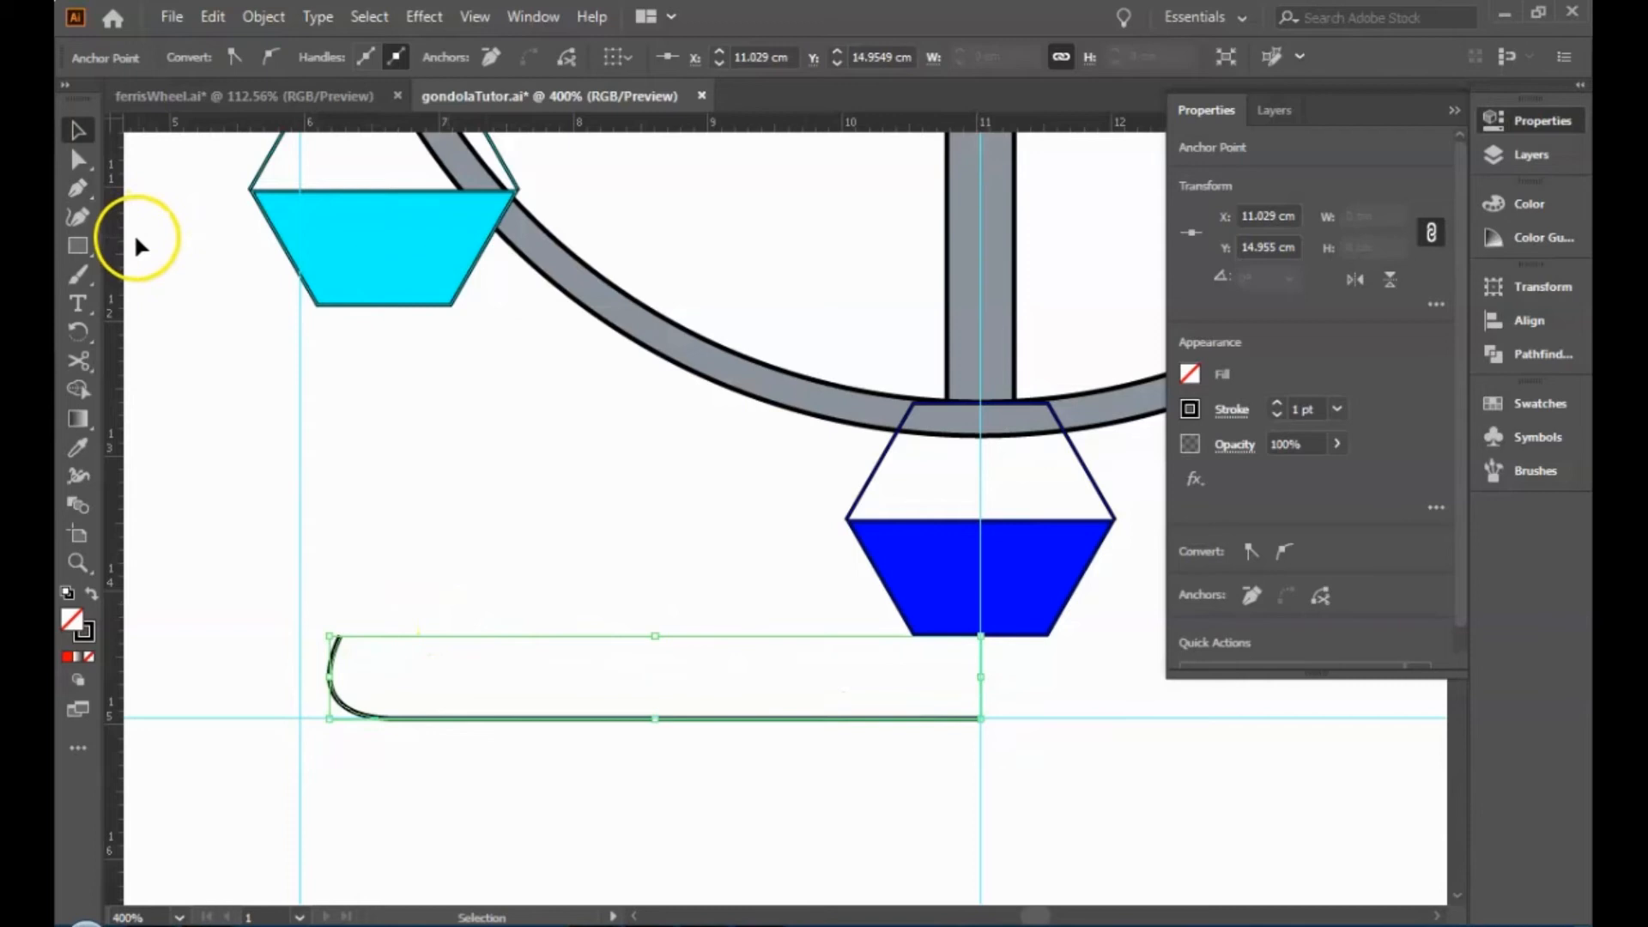
key(p)
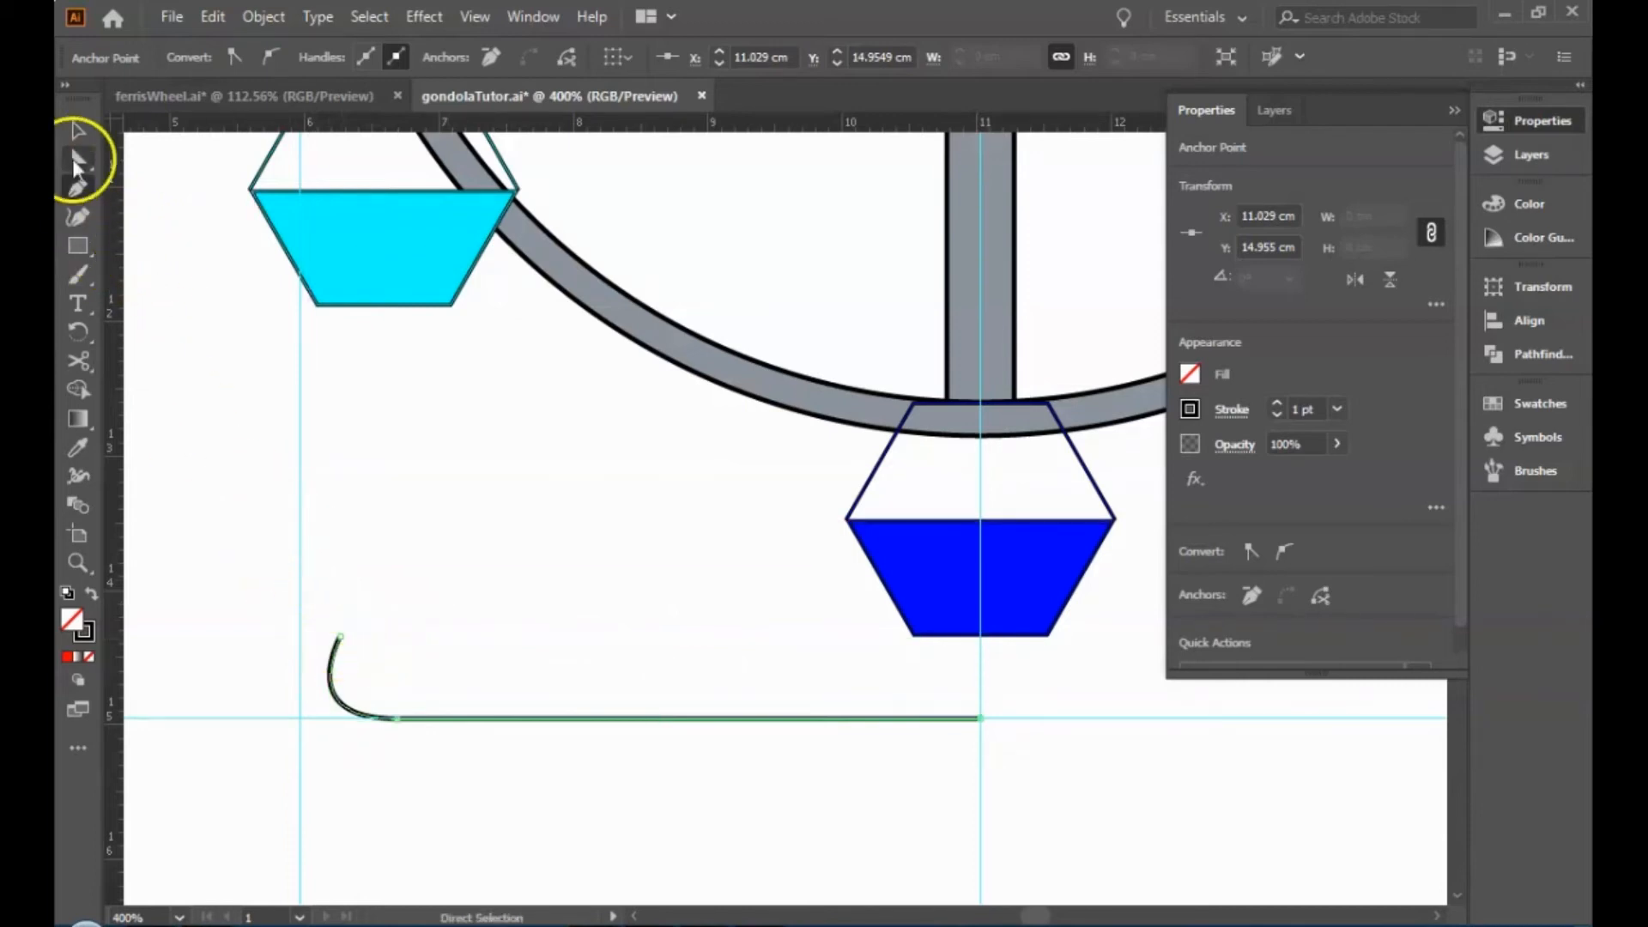
click(78, 131)
click(199, 336)
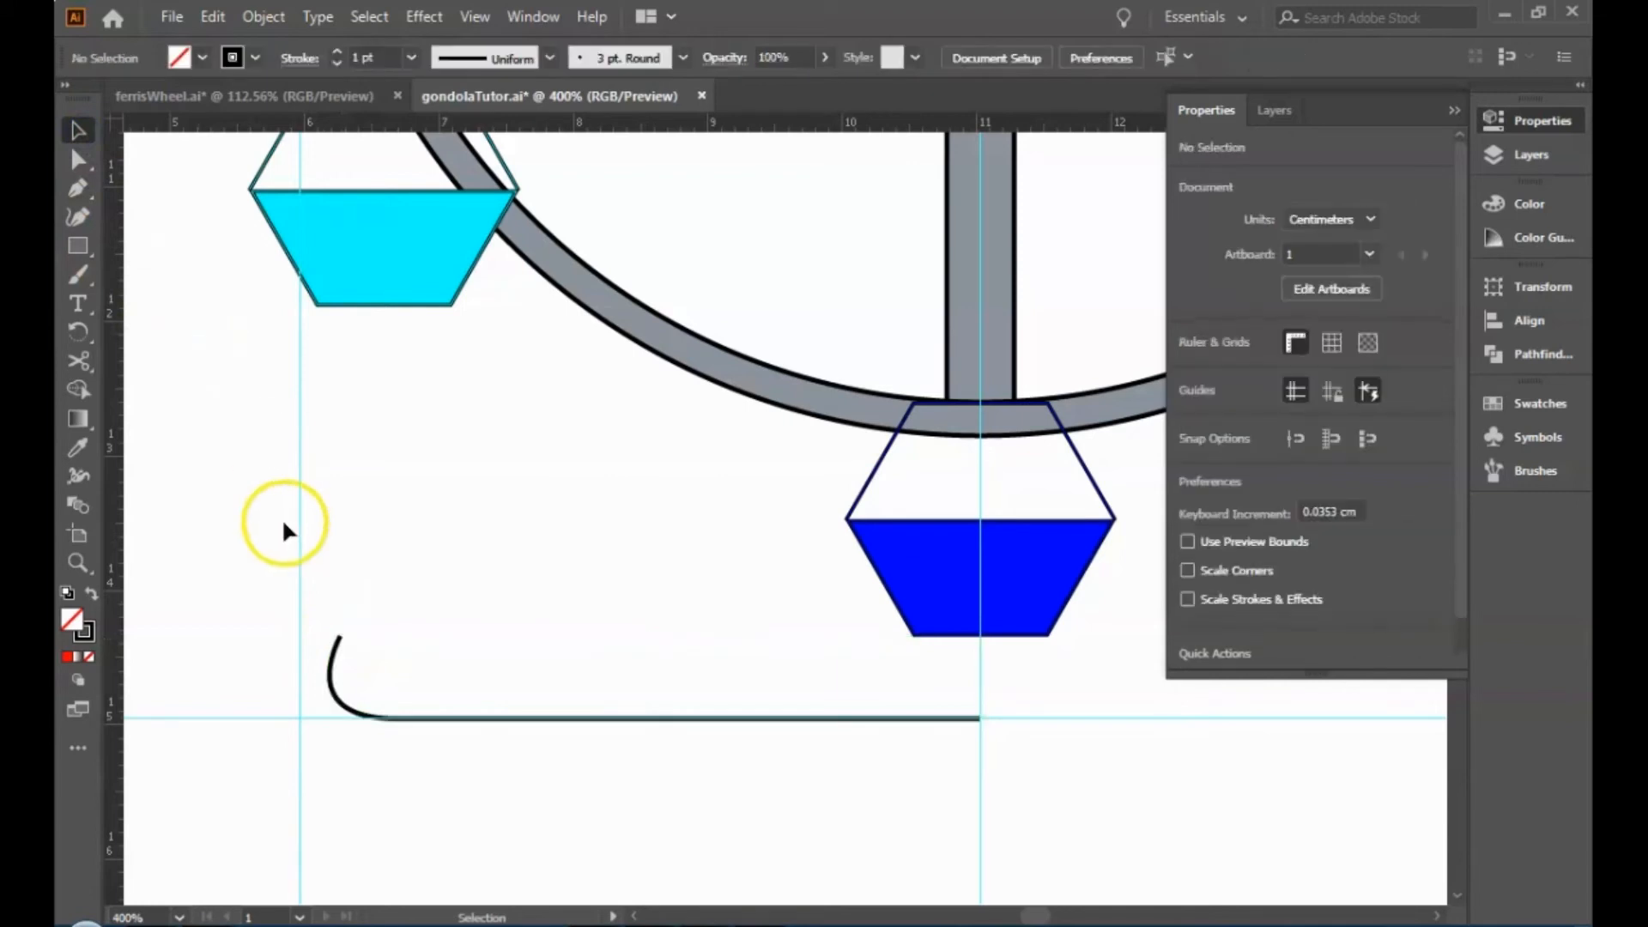
Extend the corner curve's upper end with a straight slanted line to the centre guide at the magenta gondola's bottom edge, and deselect it.
key(p)
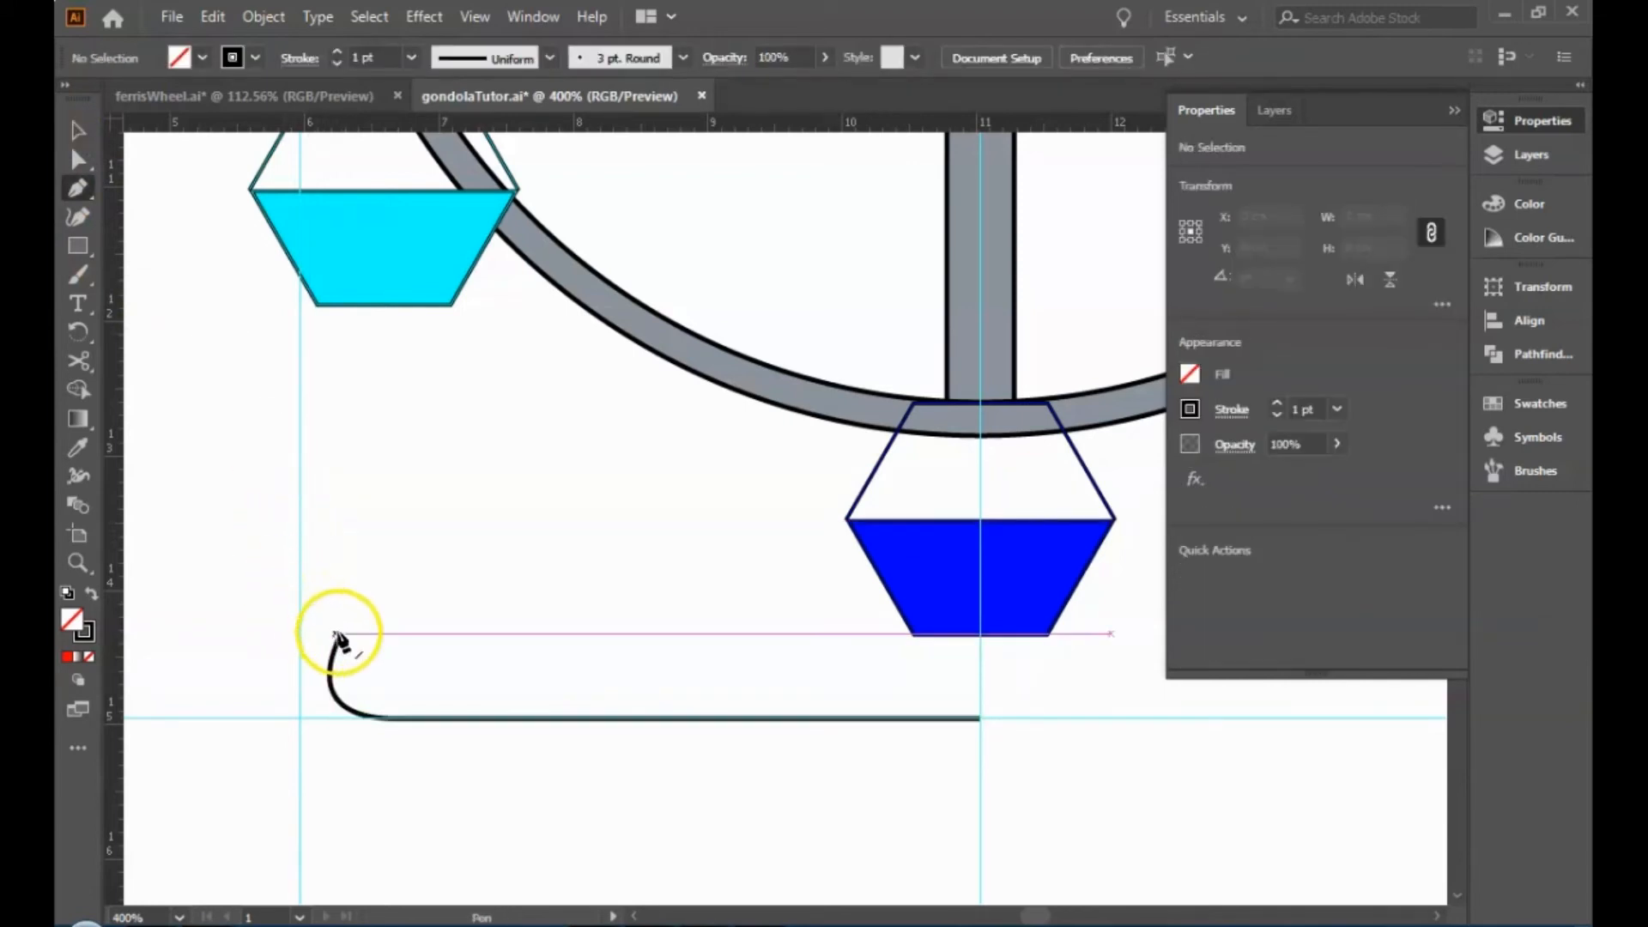
click(78, 131)
click(185, 306)
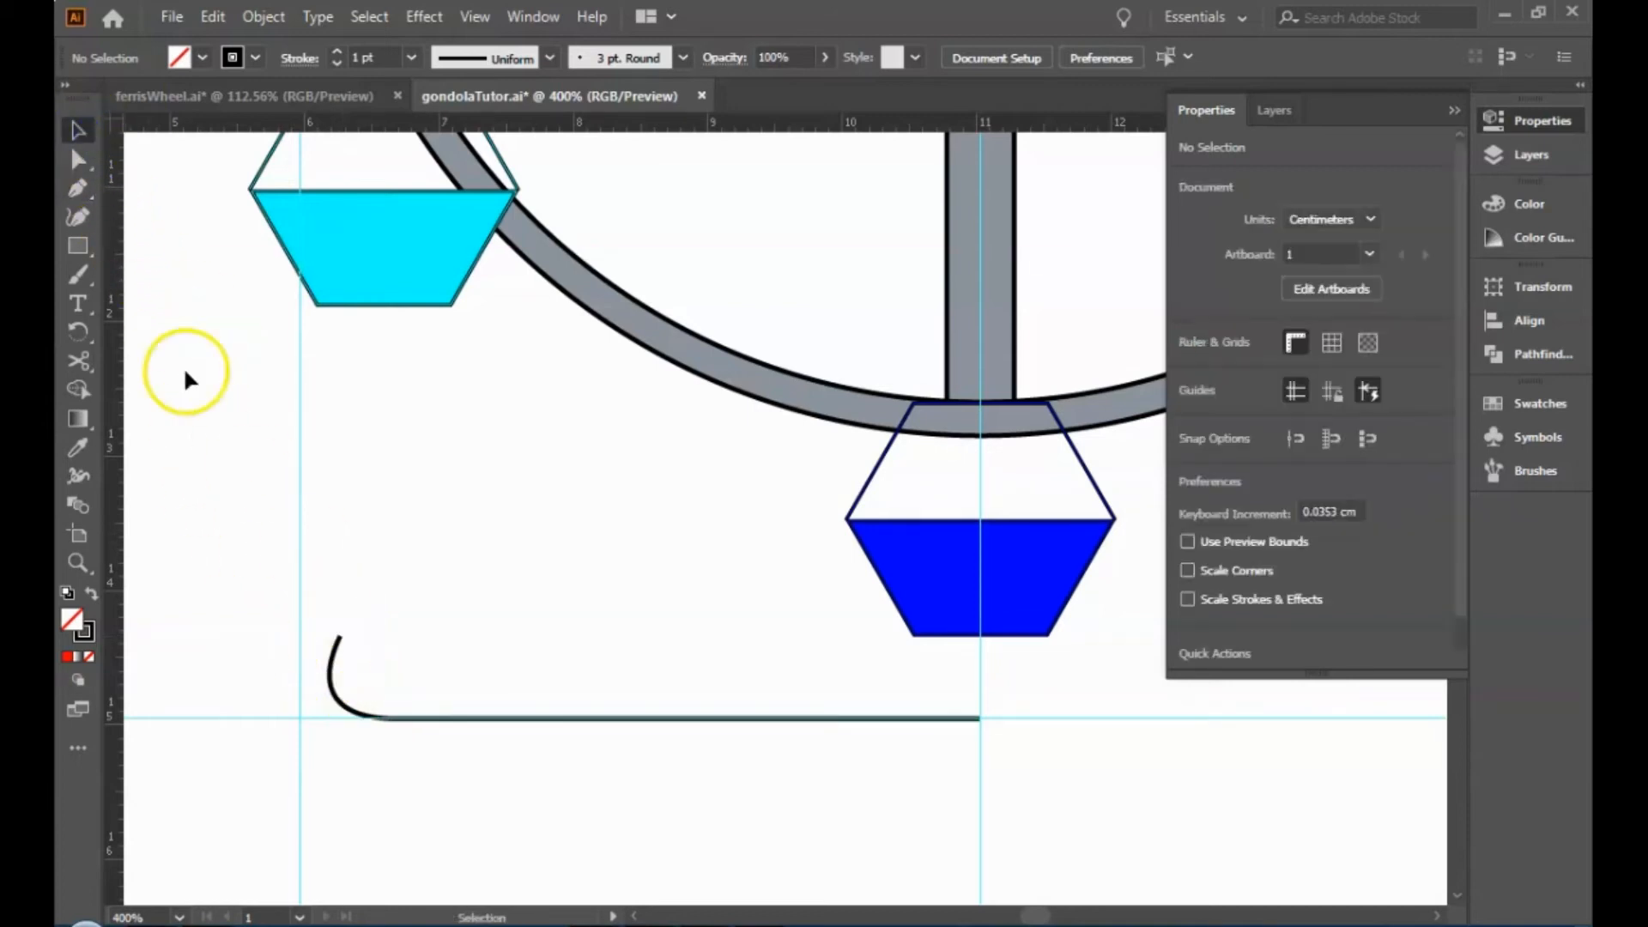
click(77, 188)
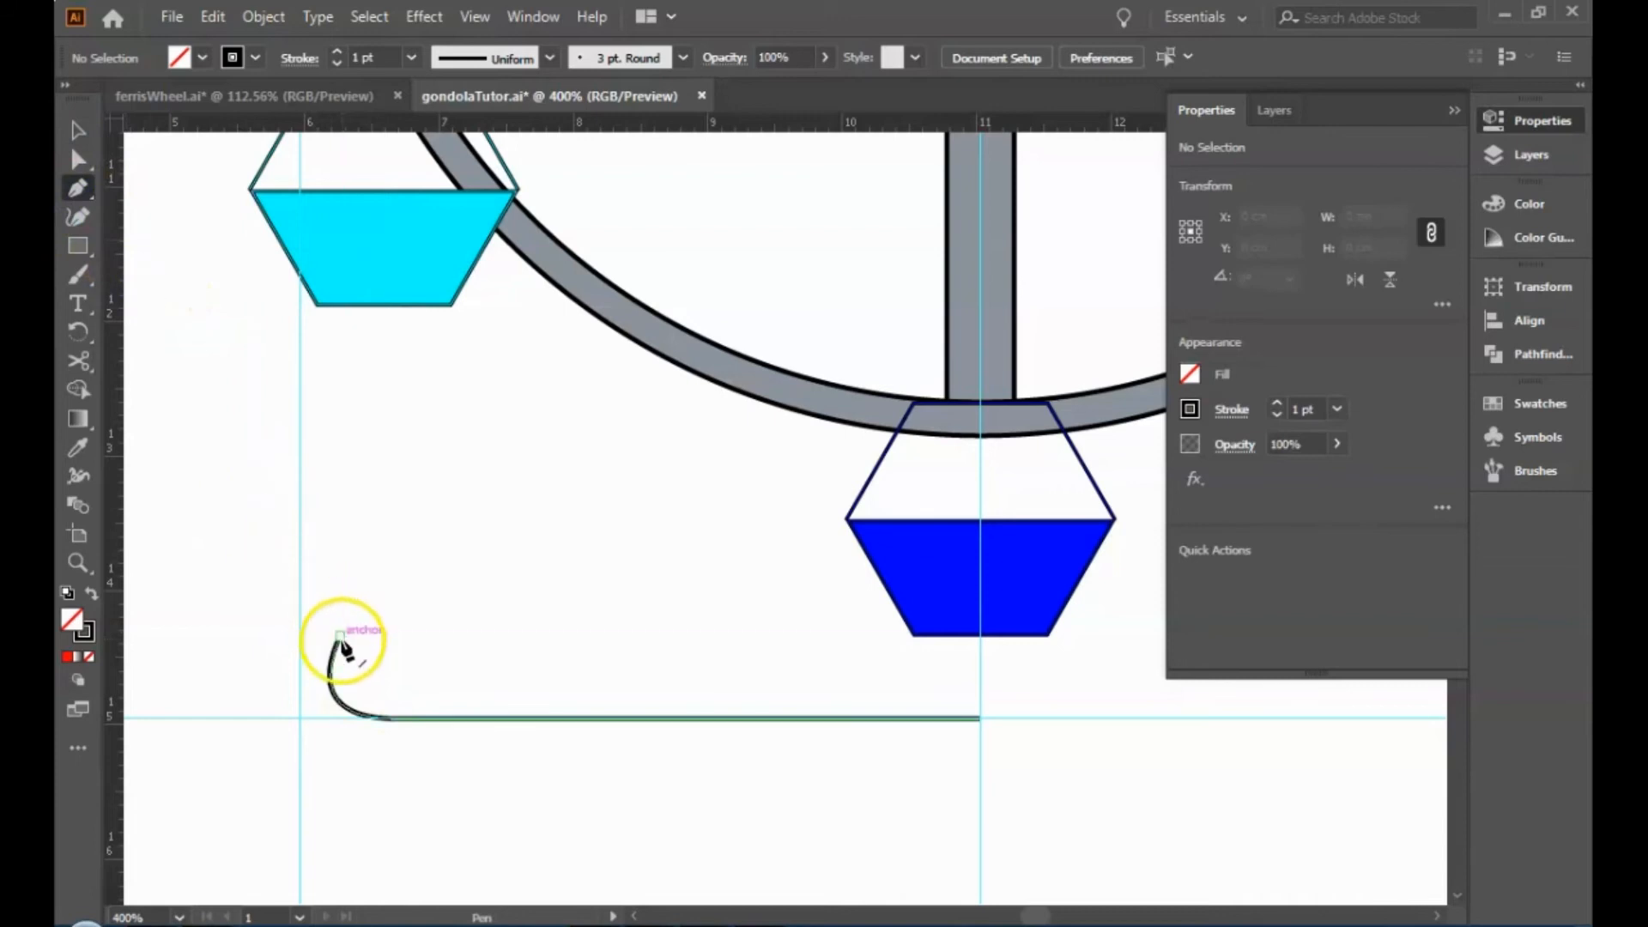
click(339, 639)
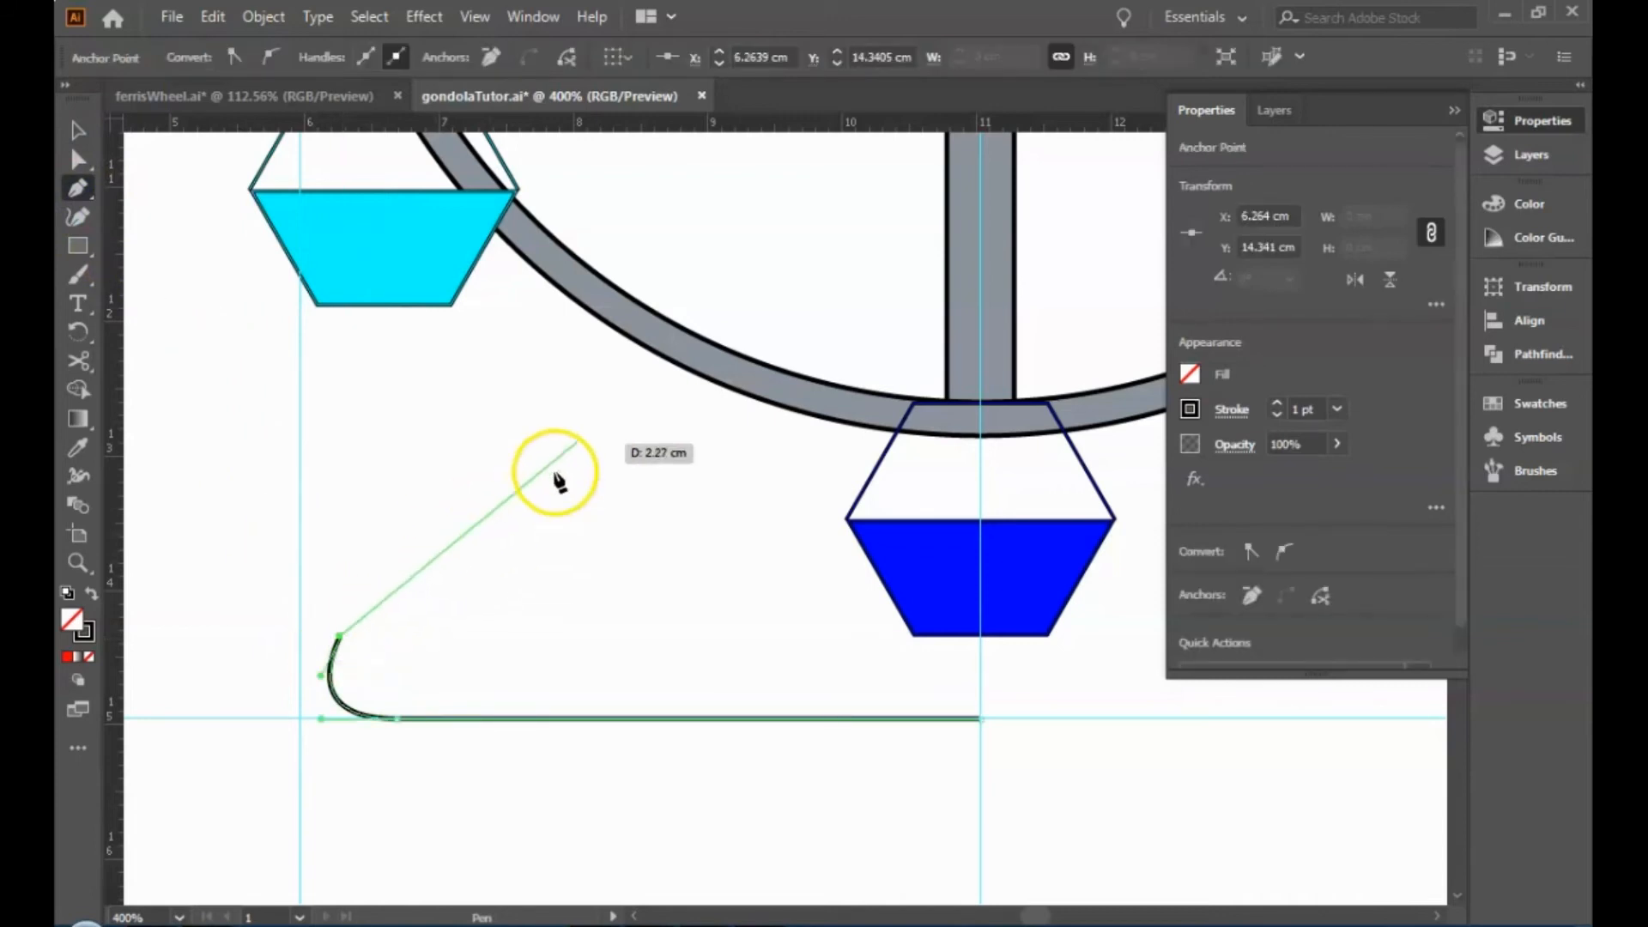
scroll(566, 455, down, 2)
scroll(589, 434, up, 12)
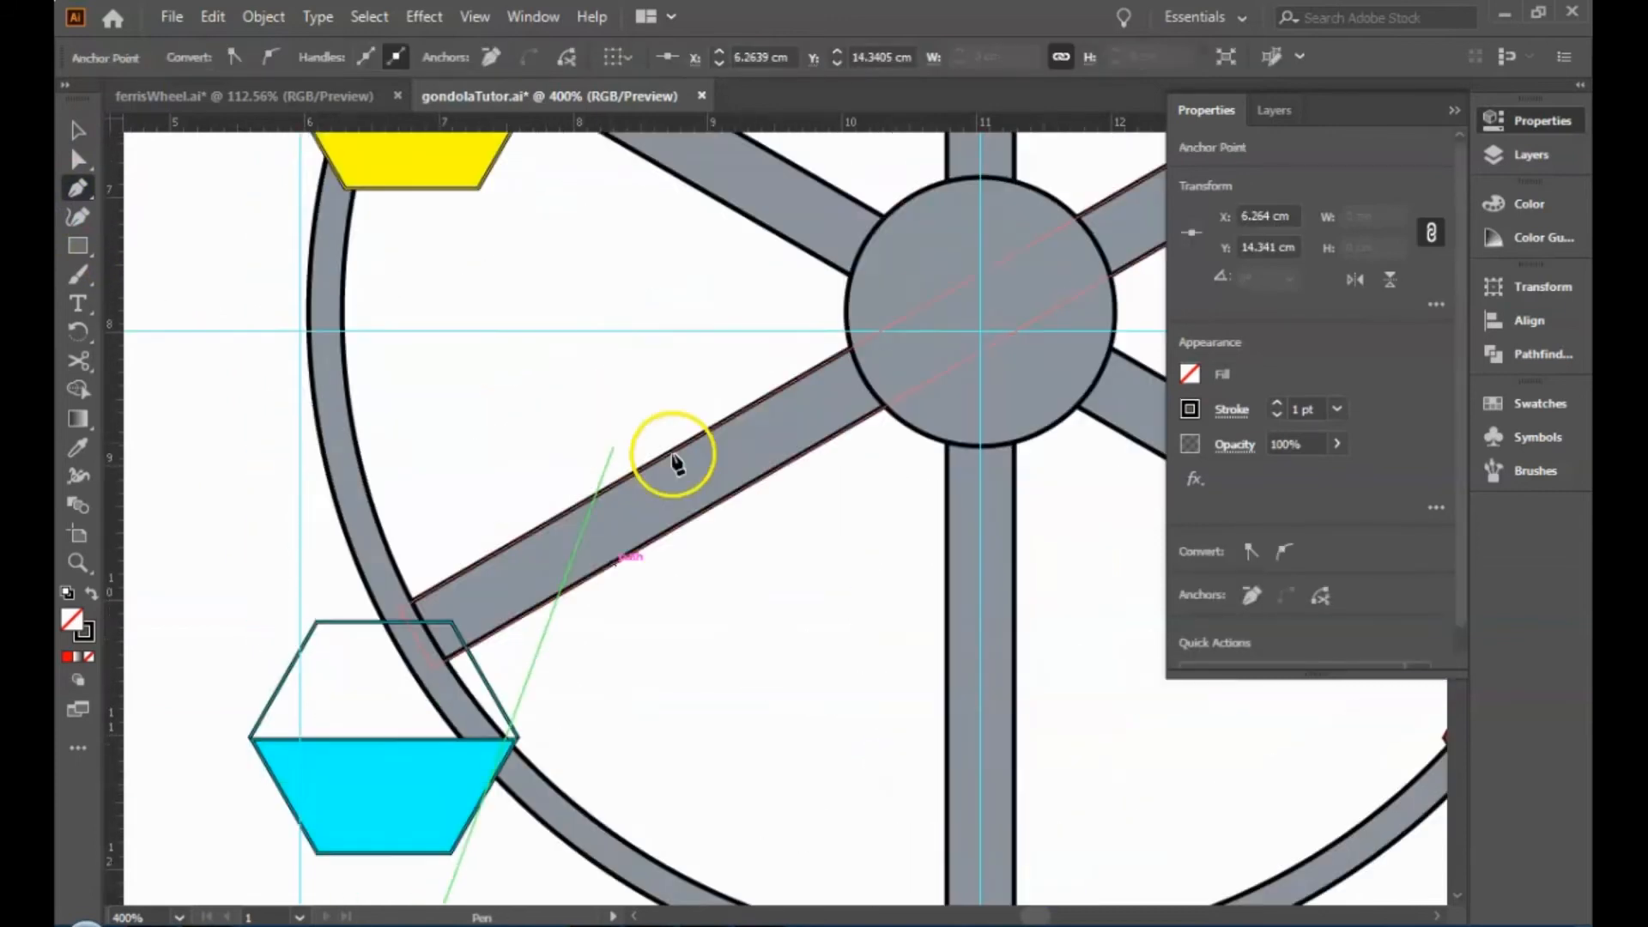
scroll(799, 421, up, 4)
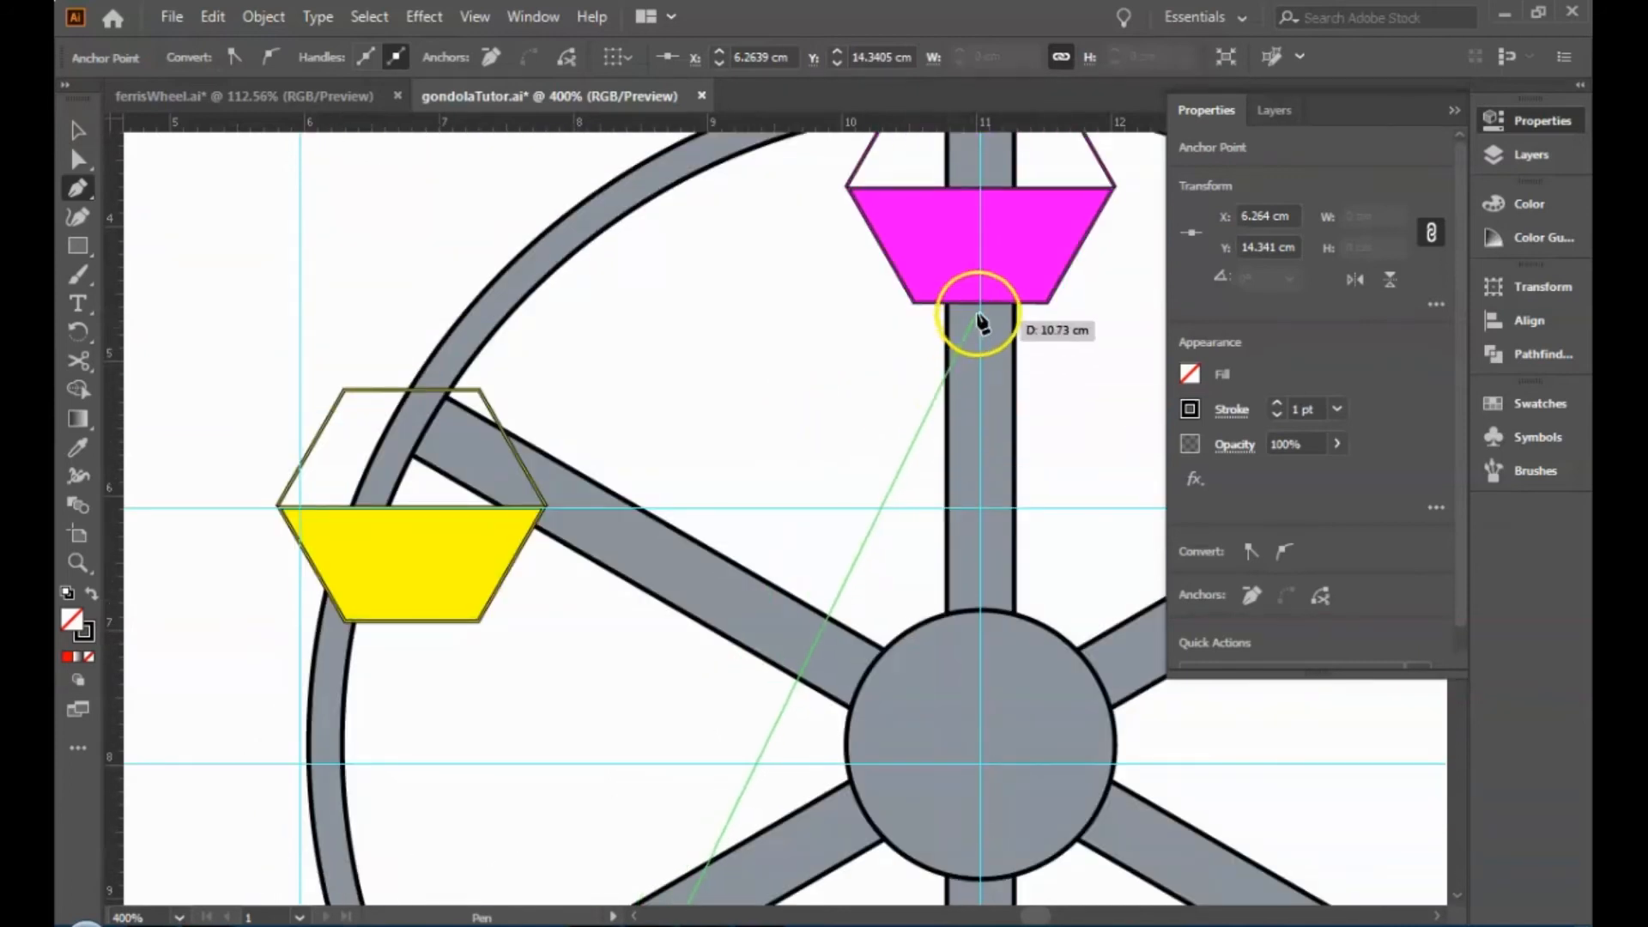
click(981, 303)
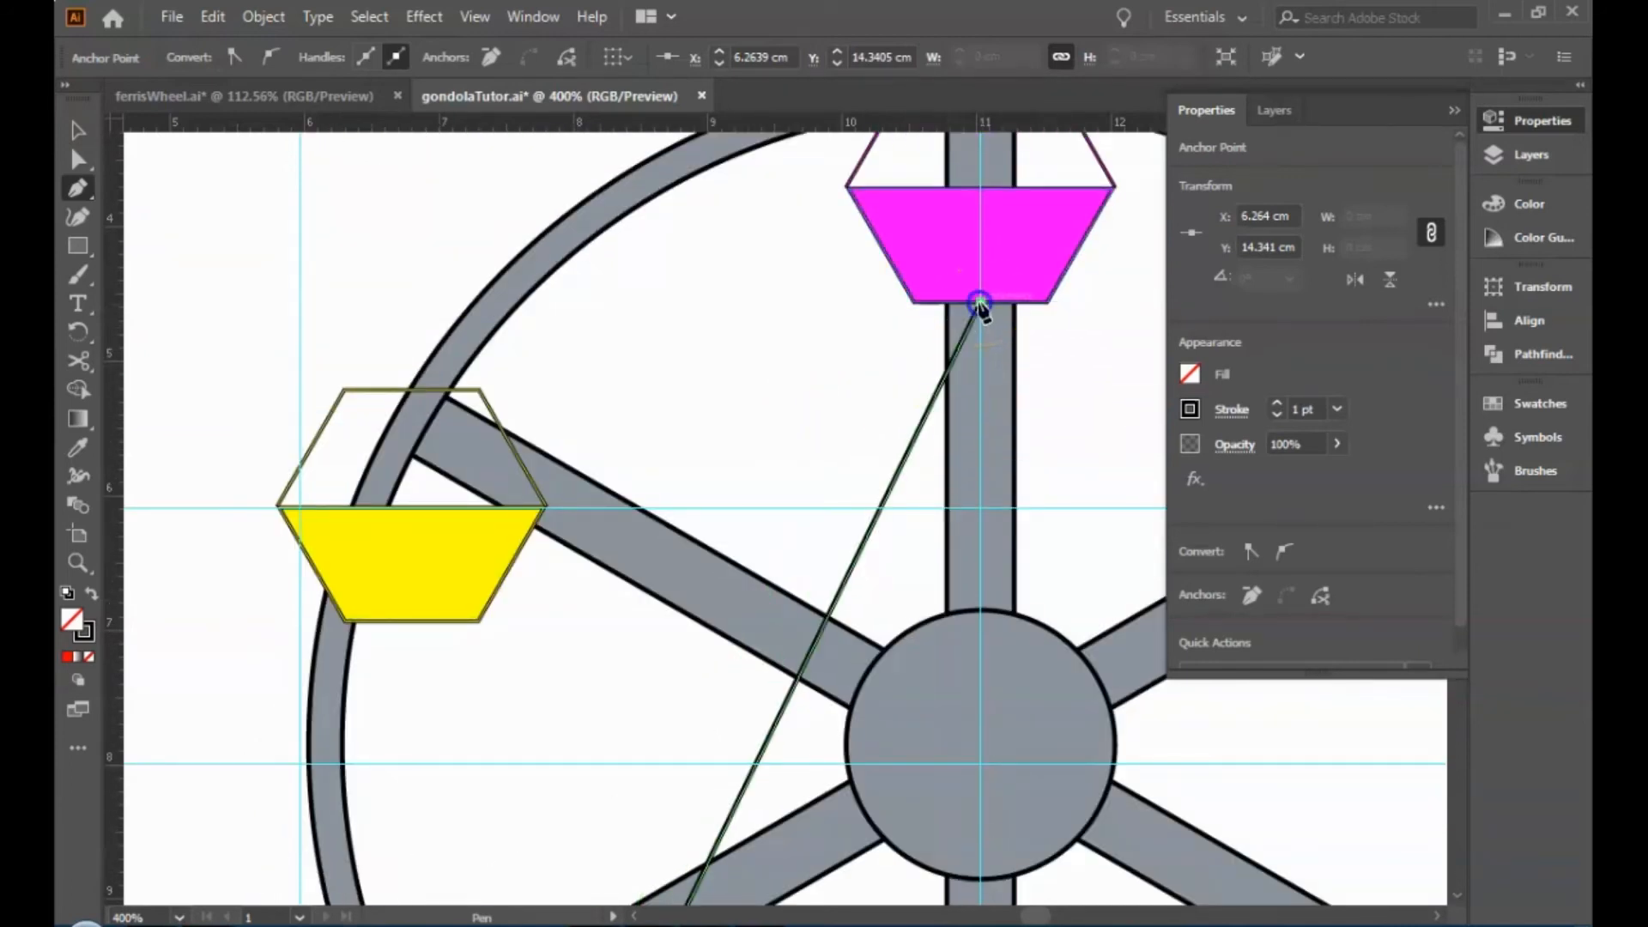
click(880, 447)
click(959, 549)
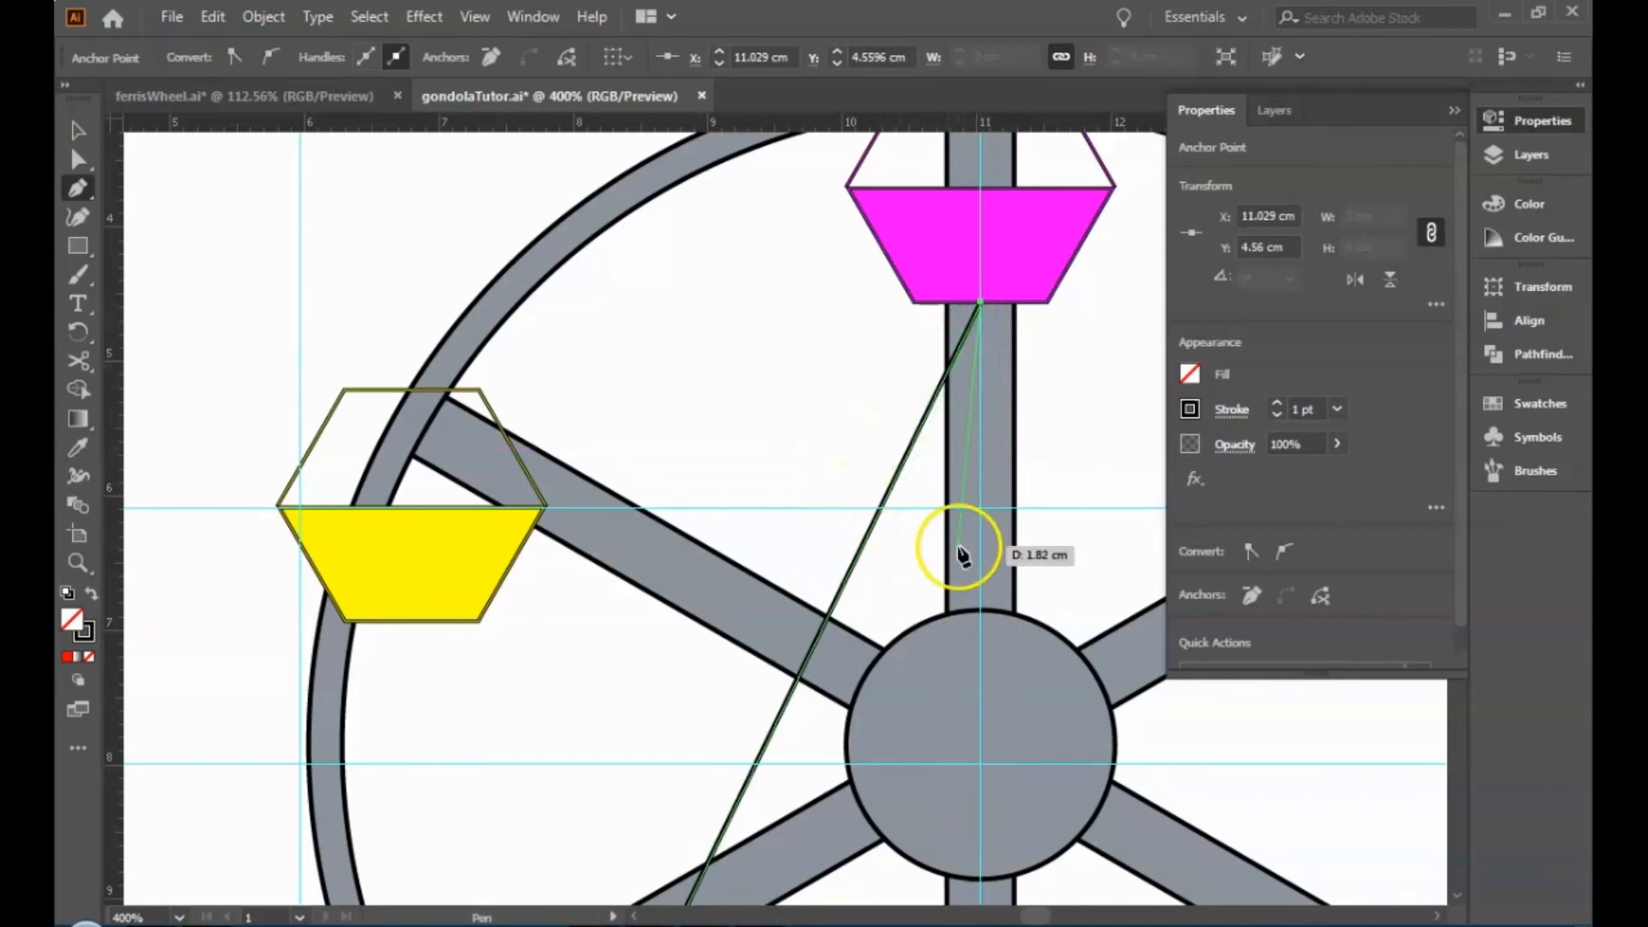
key(ctrl+0)
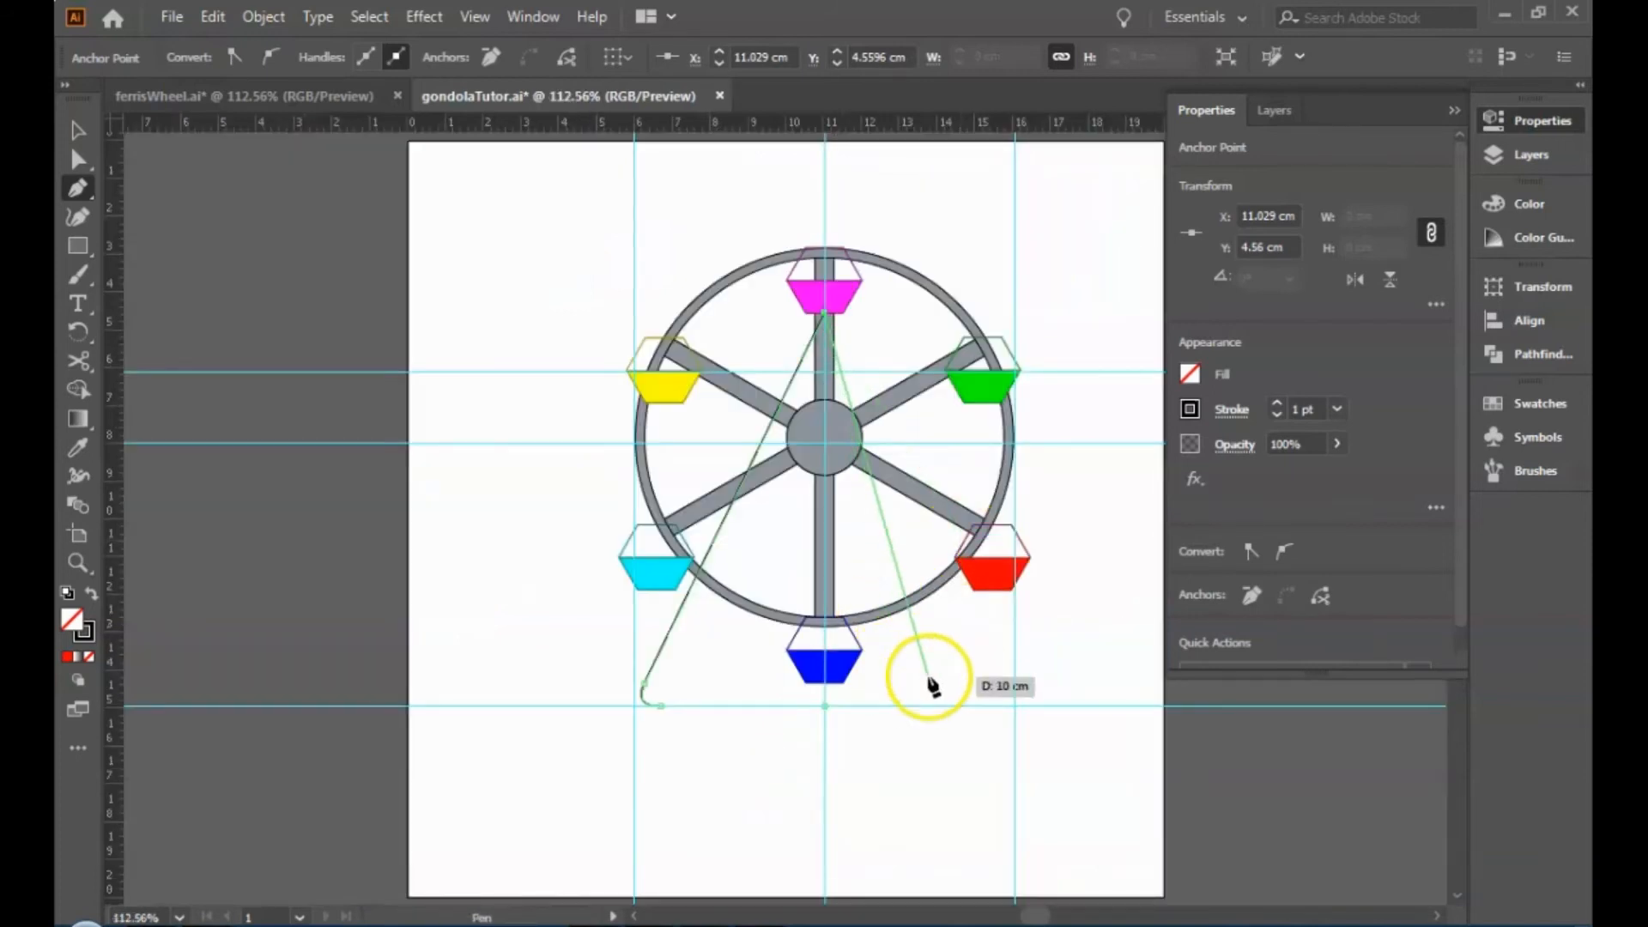
key(v)
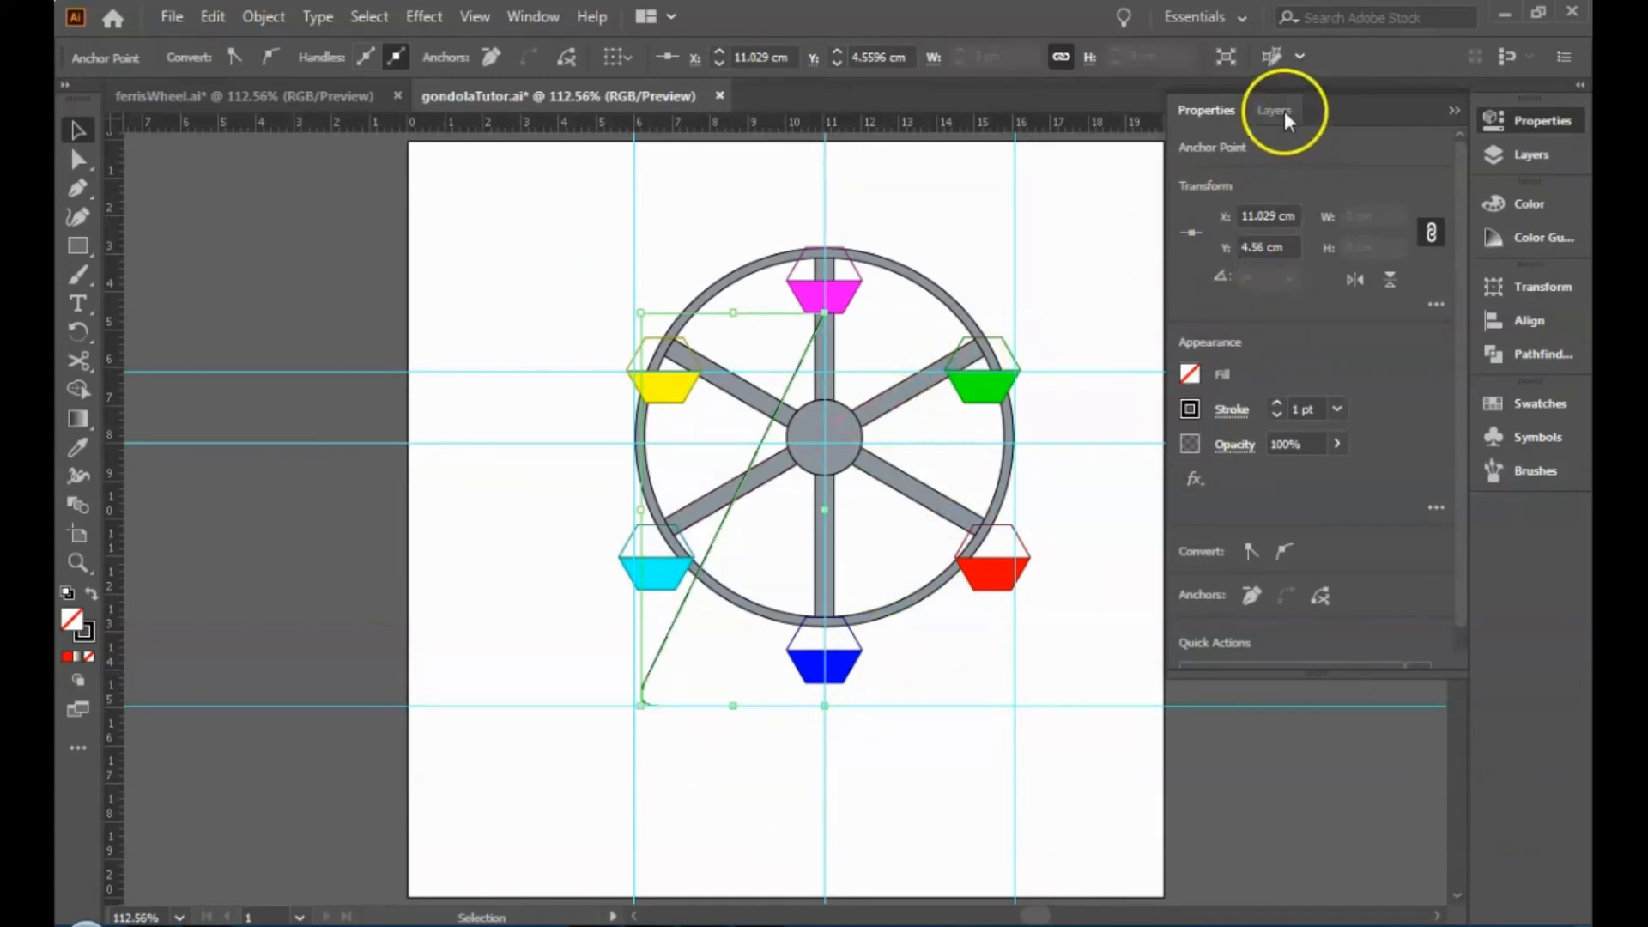
click(927, 778)
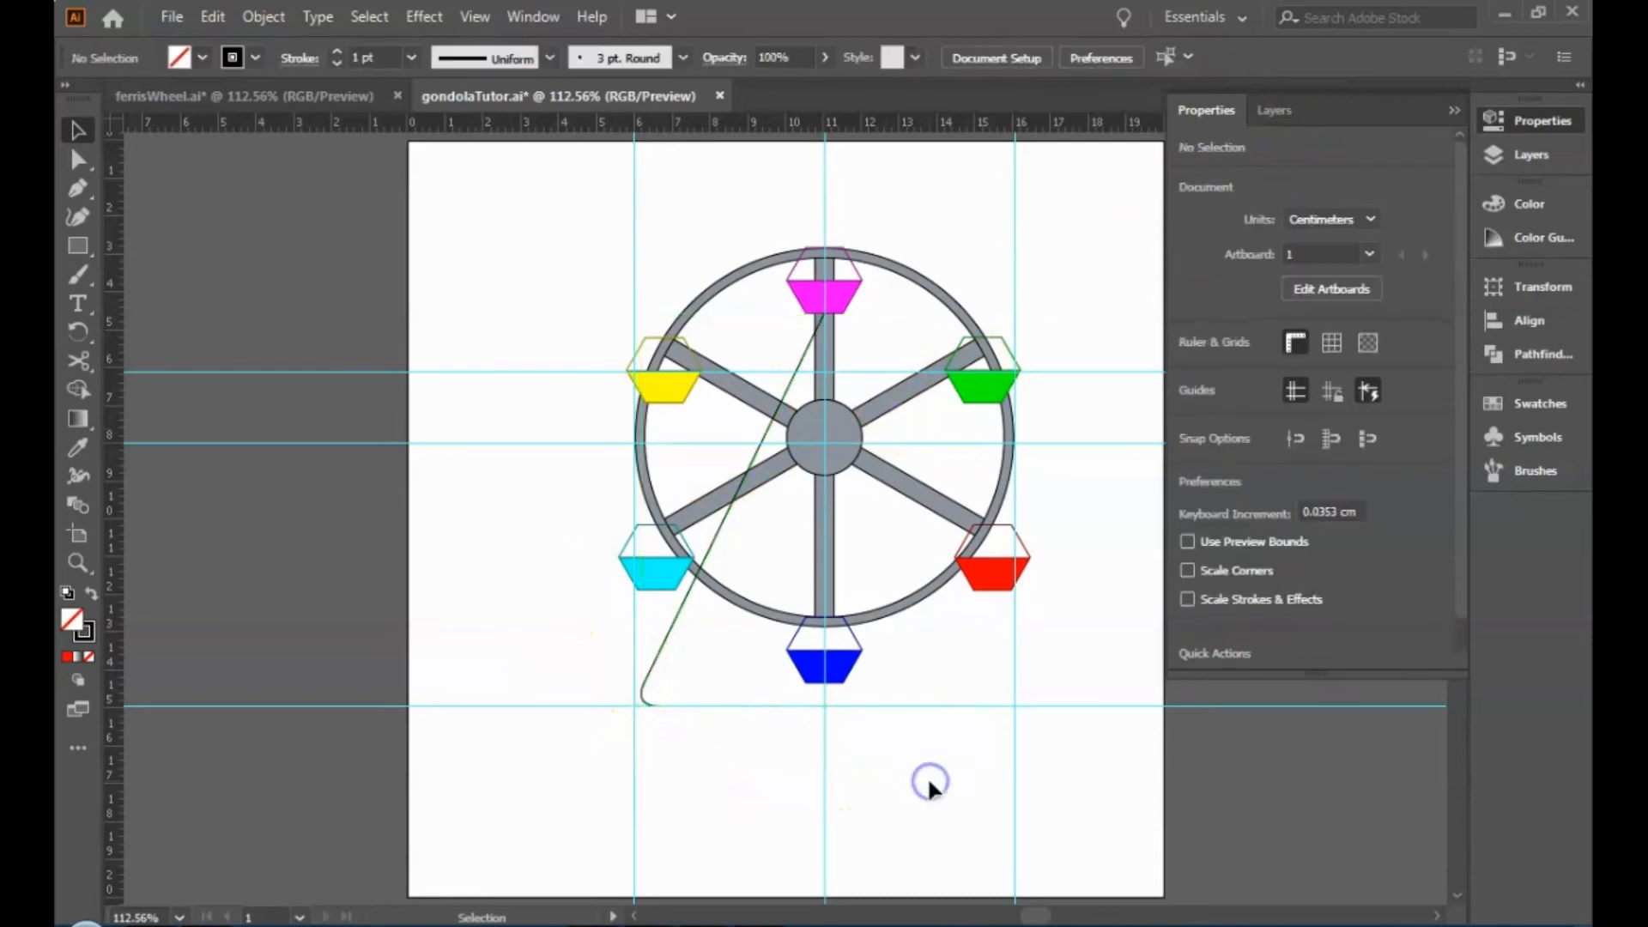
Delete the horizontal base guide at about 15 cm and the three vertical guides through the wheel.
click(1061, 705)
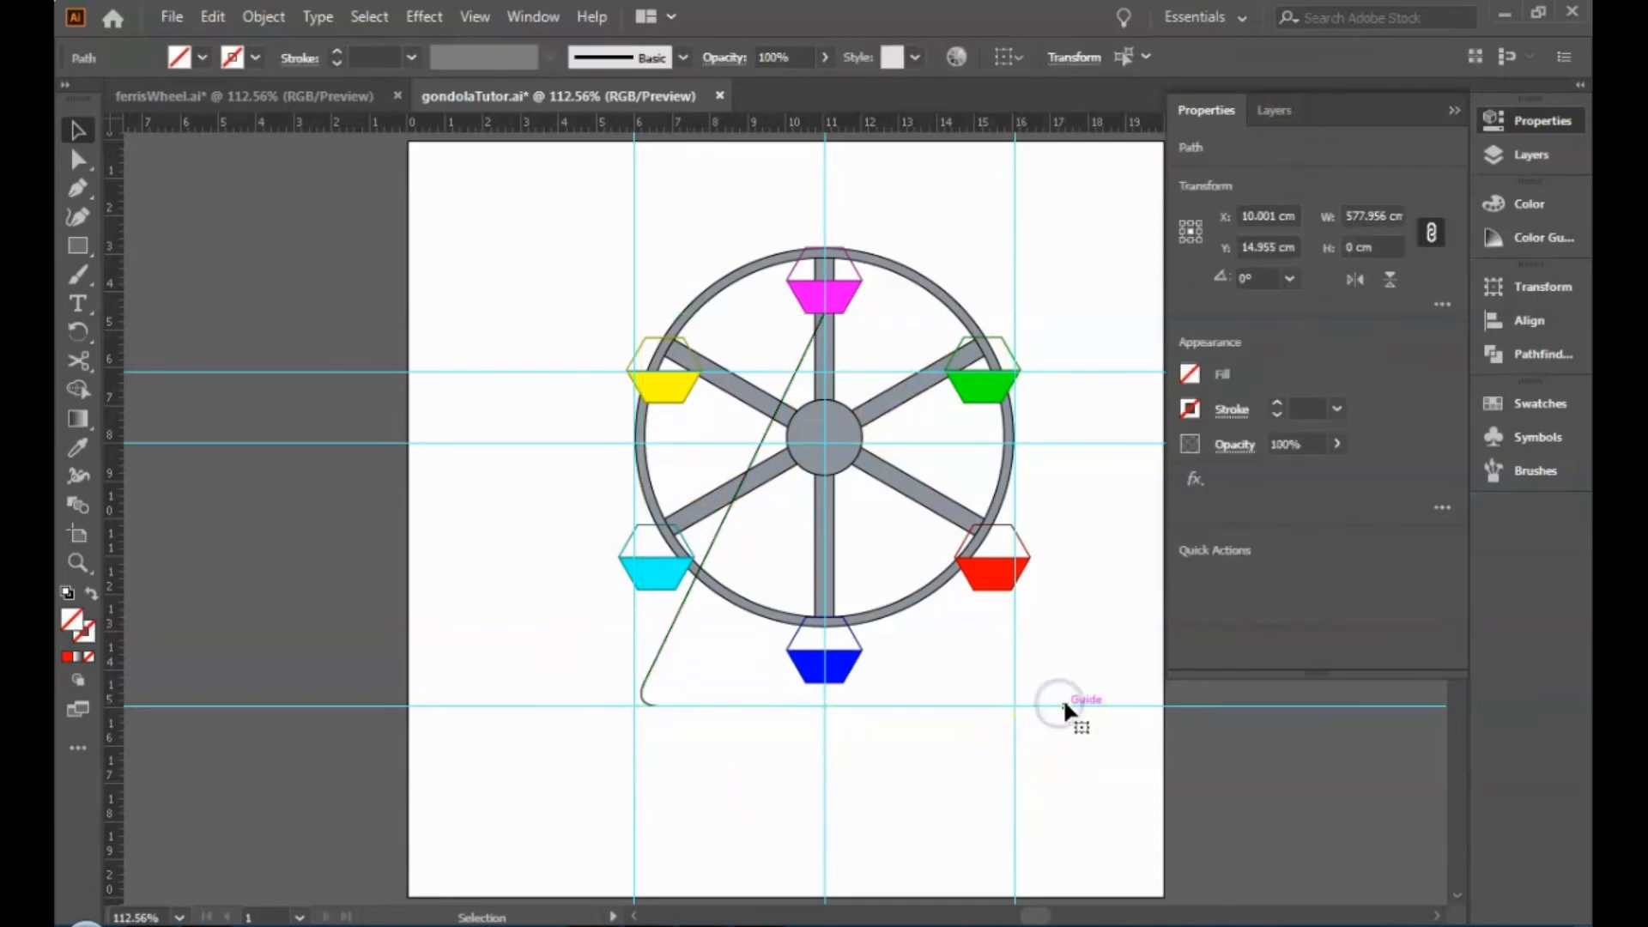
key(Delete)
drag(1056, 759, 1055, 759)
key(Delete)
drag(583, 764, 884, 829)
key(Delete)
drag(440, 330, 537, 484)
key(Delete)
key(a)
key(ctrl+z)
key(v)
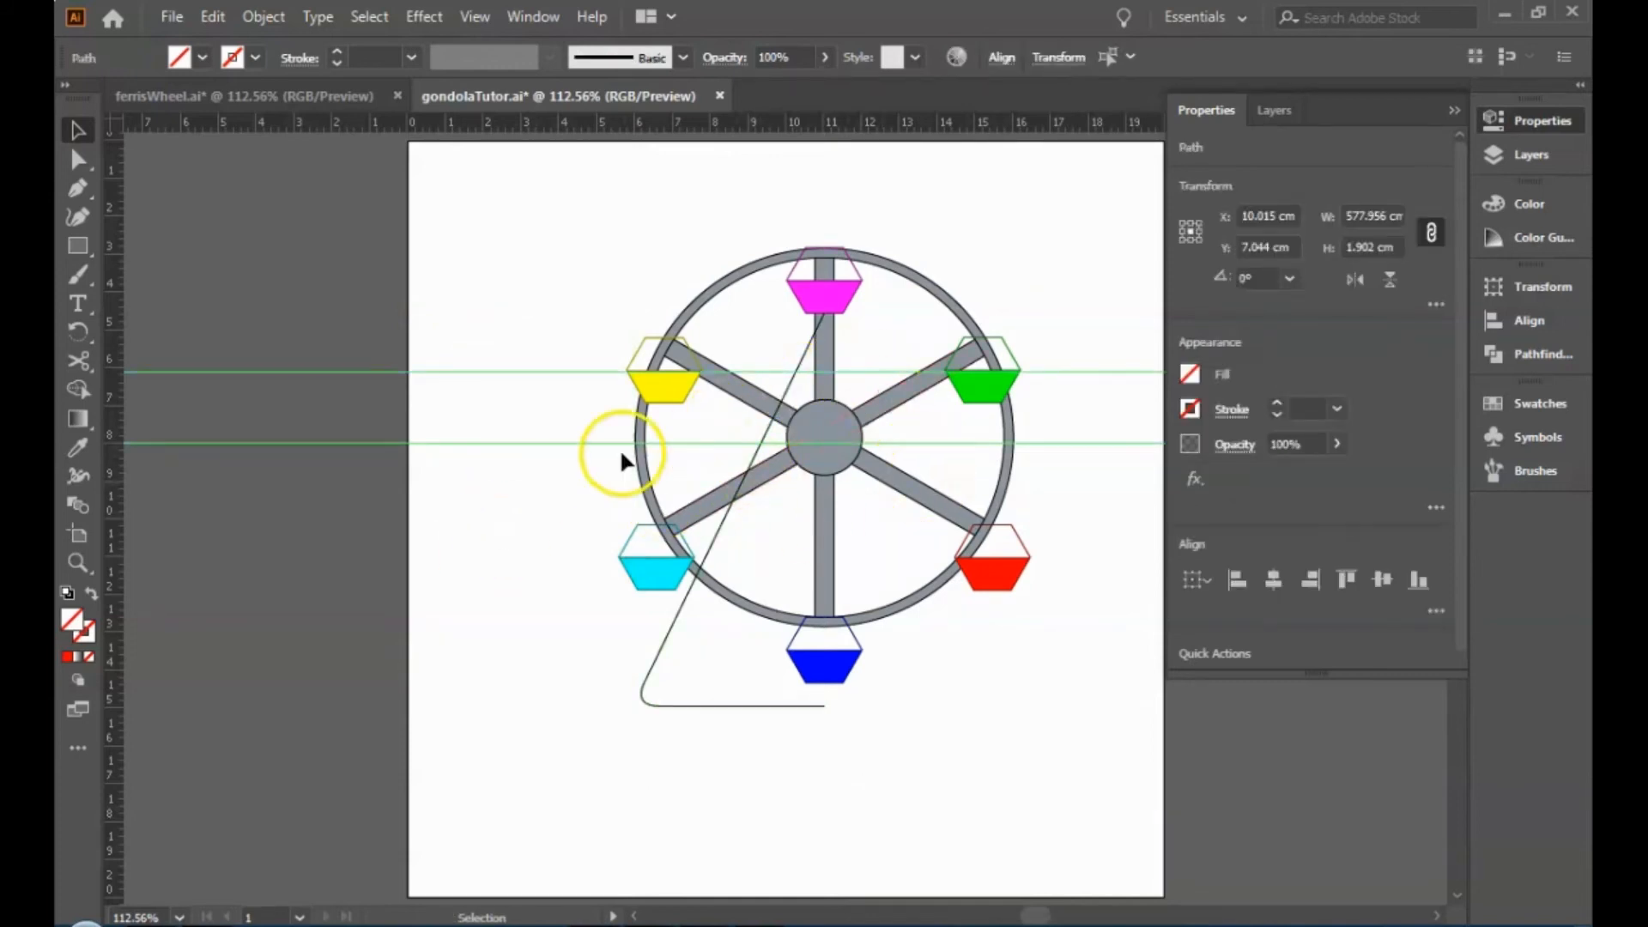
Check the tower top in ferrisWheel.ai and draw a matching arc in gondolaTutor.ai from the slanted side at the 8 cm guide to the wheel's vertical centreline at about 6.1 cm.
key(a)
click(678, 398)
scroll(673, 391, up, 3)
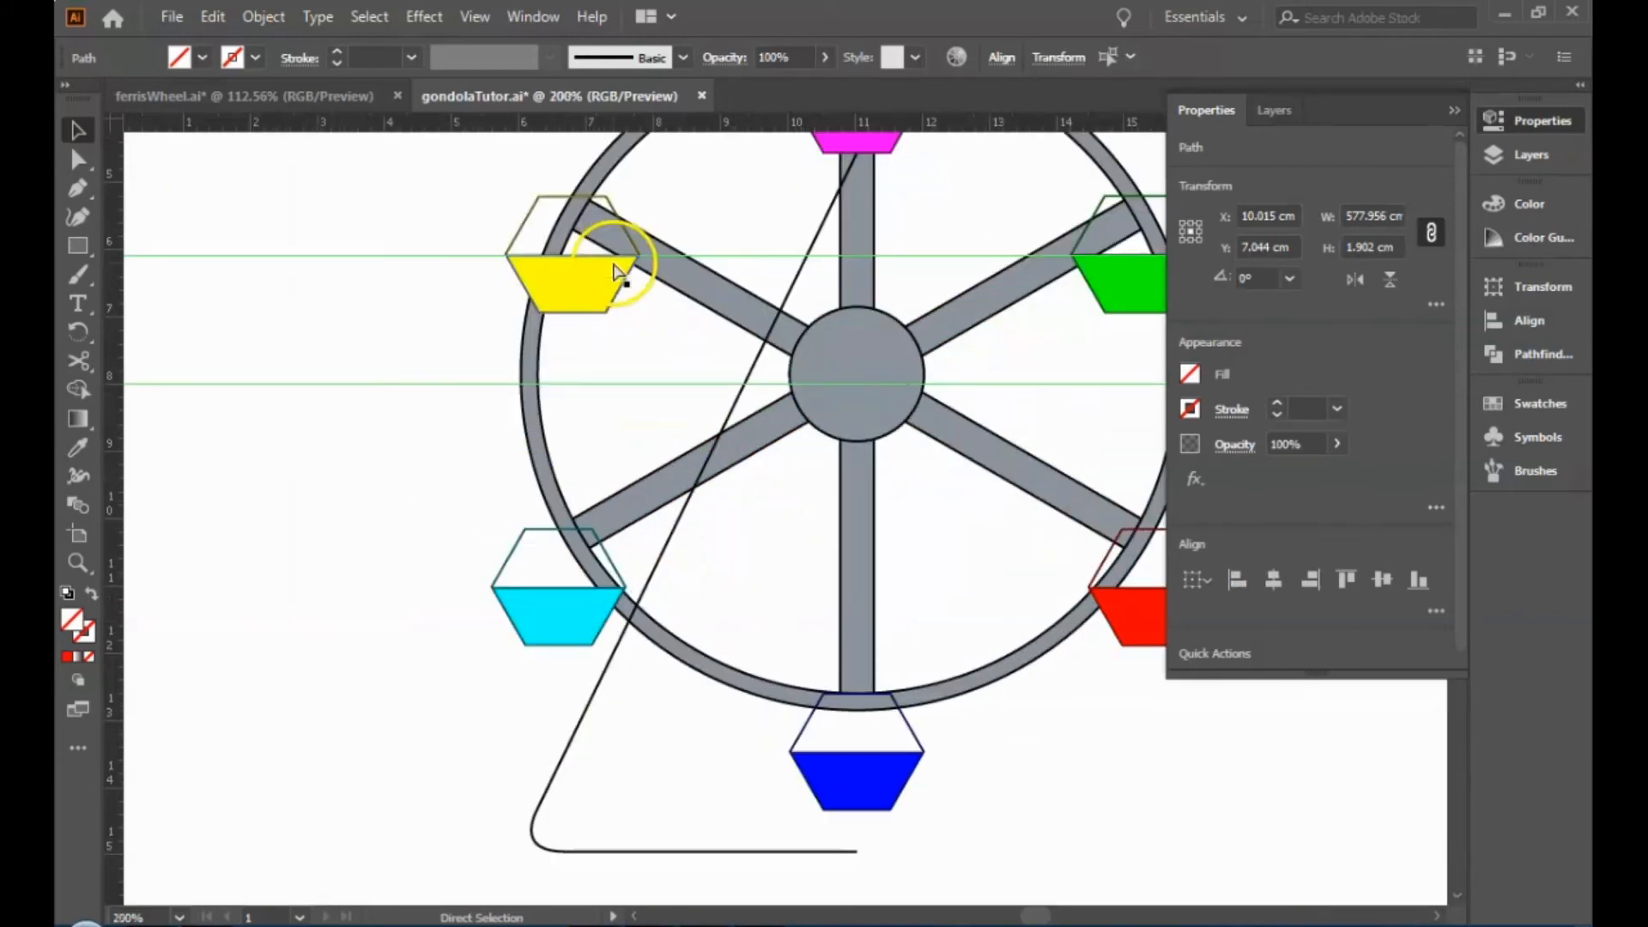
key(space)
drag(799, 463, 824, 683)
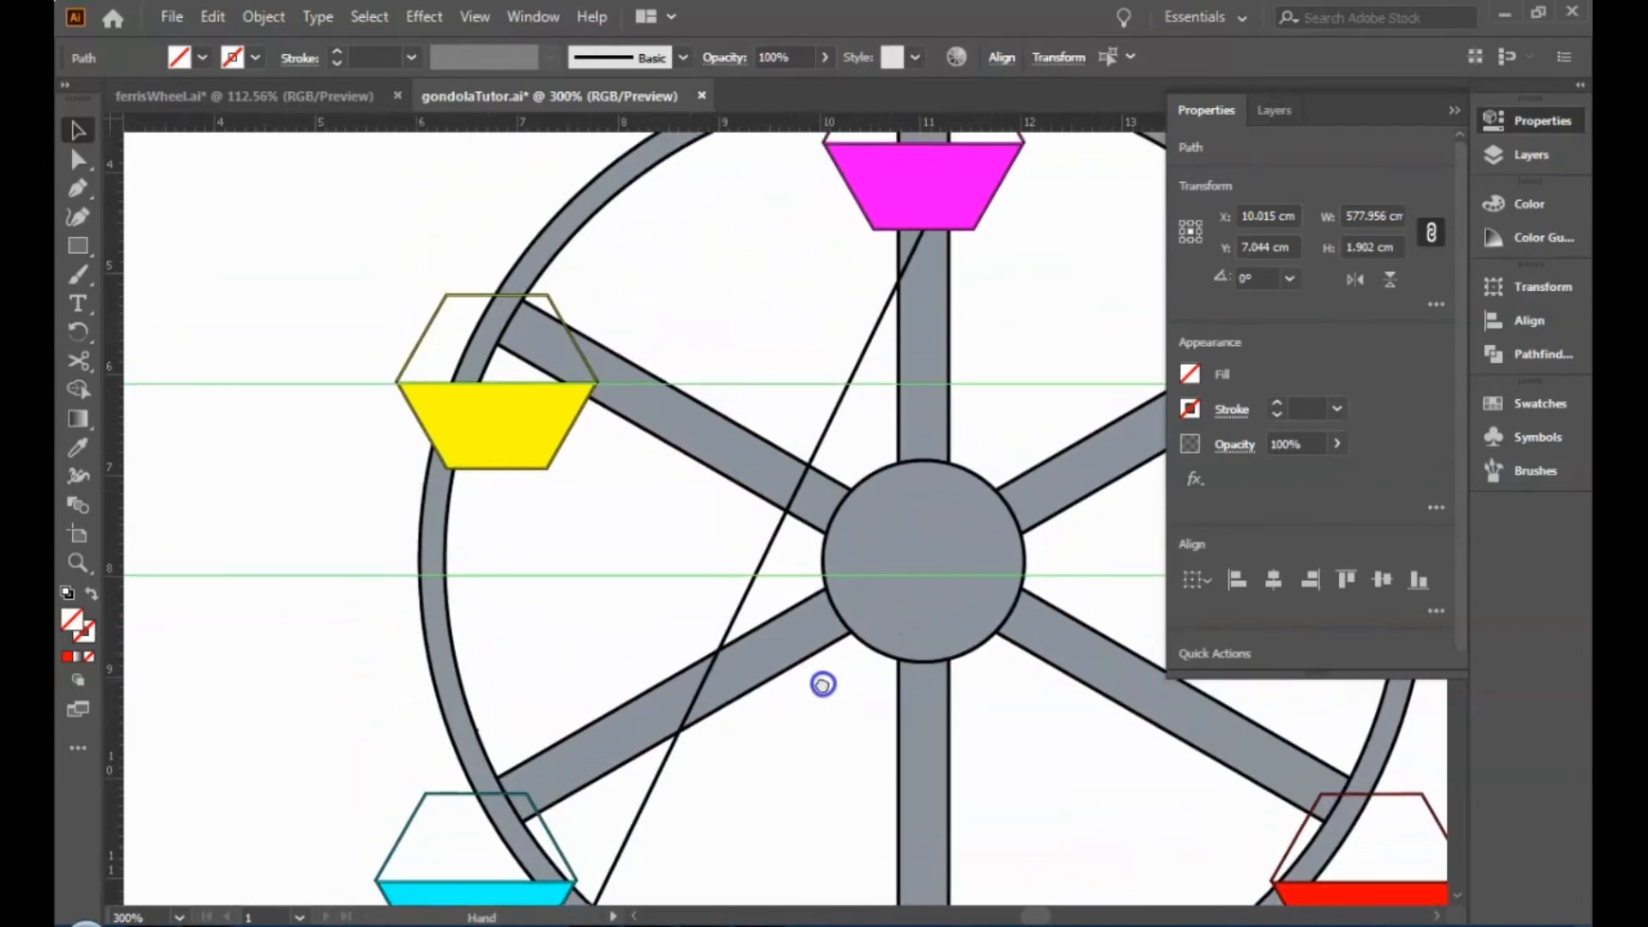
click(290, 97)
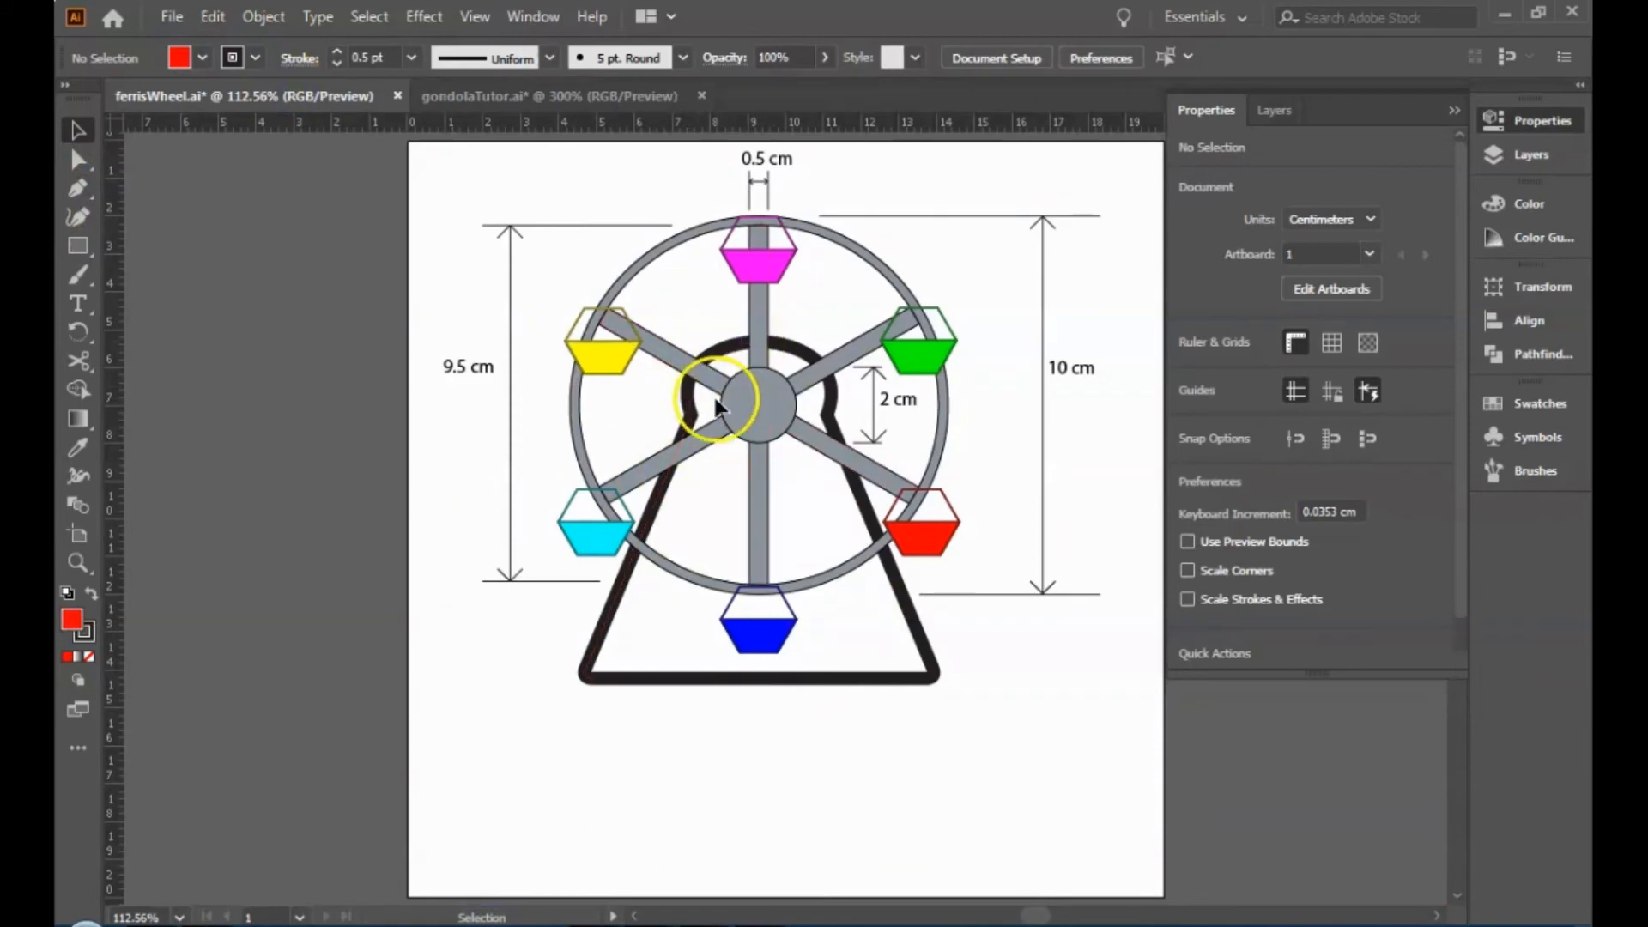
click(462, 93)
click(78, 186)
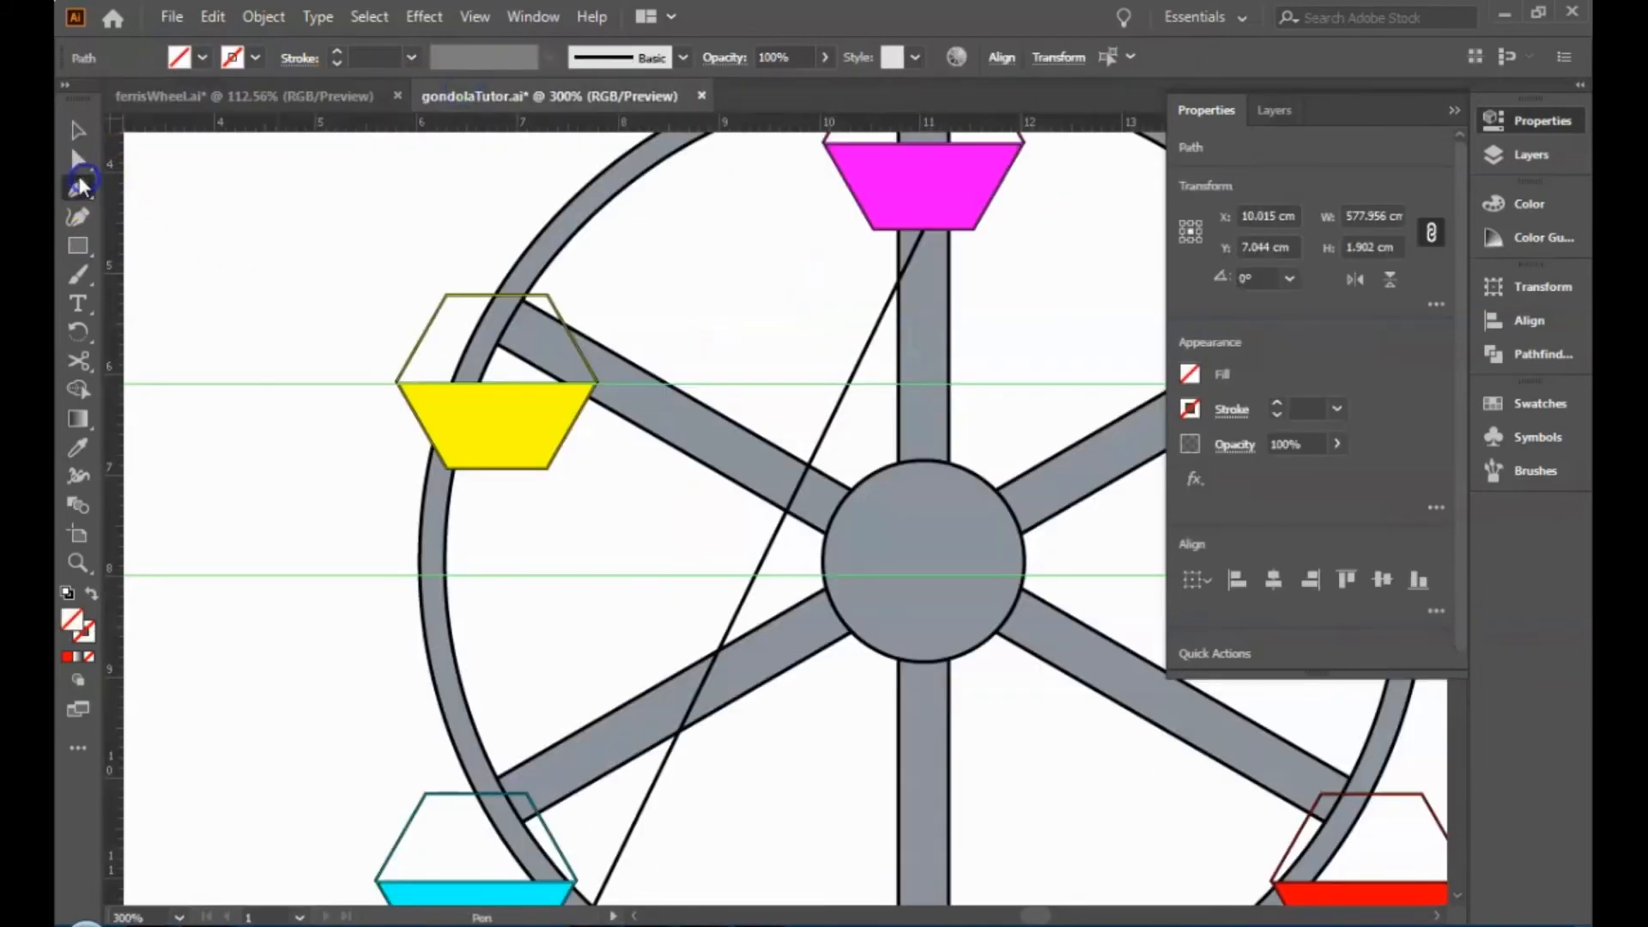
click(755, 575)
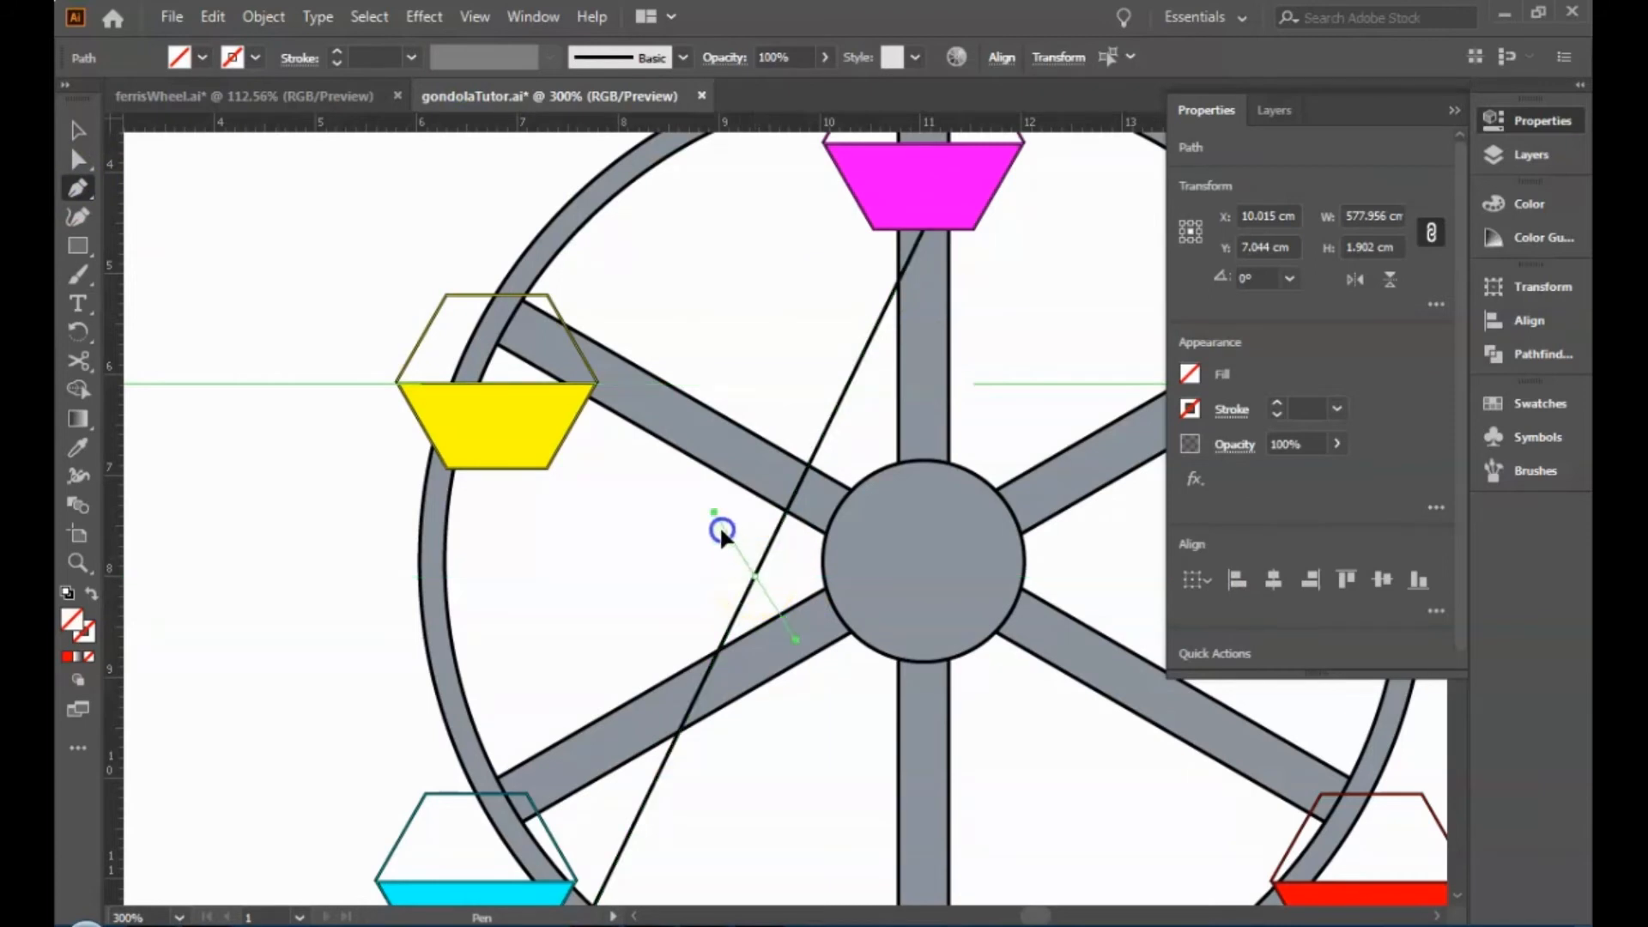
mouse_move(666, 486)
mouse_down()
mouse_move(606, 485)
mouse_move(657, 493)
mouse_up()
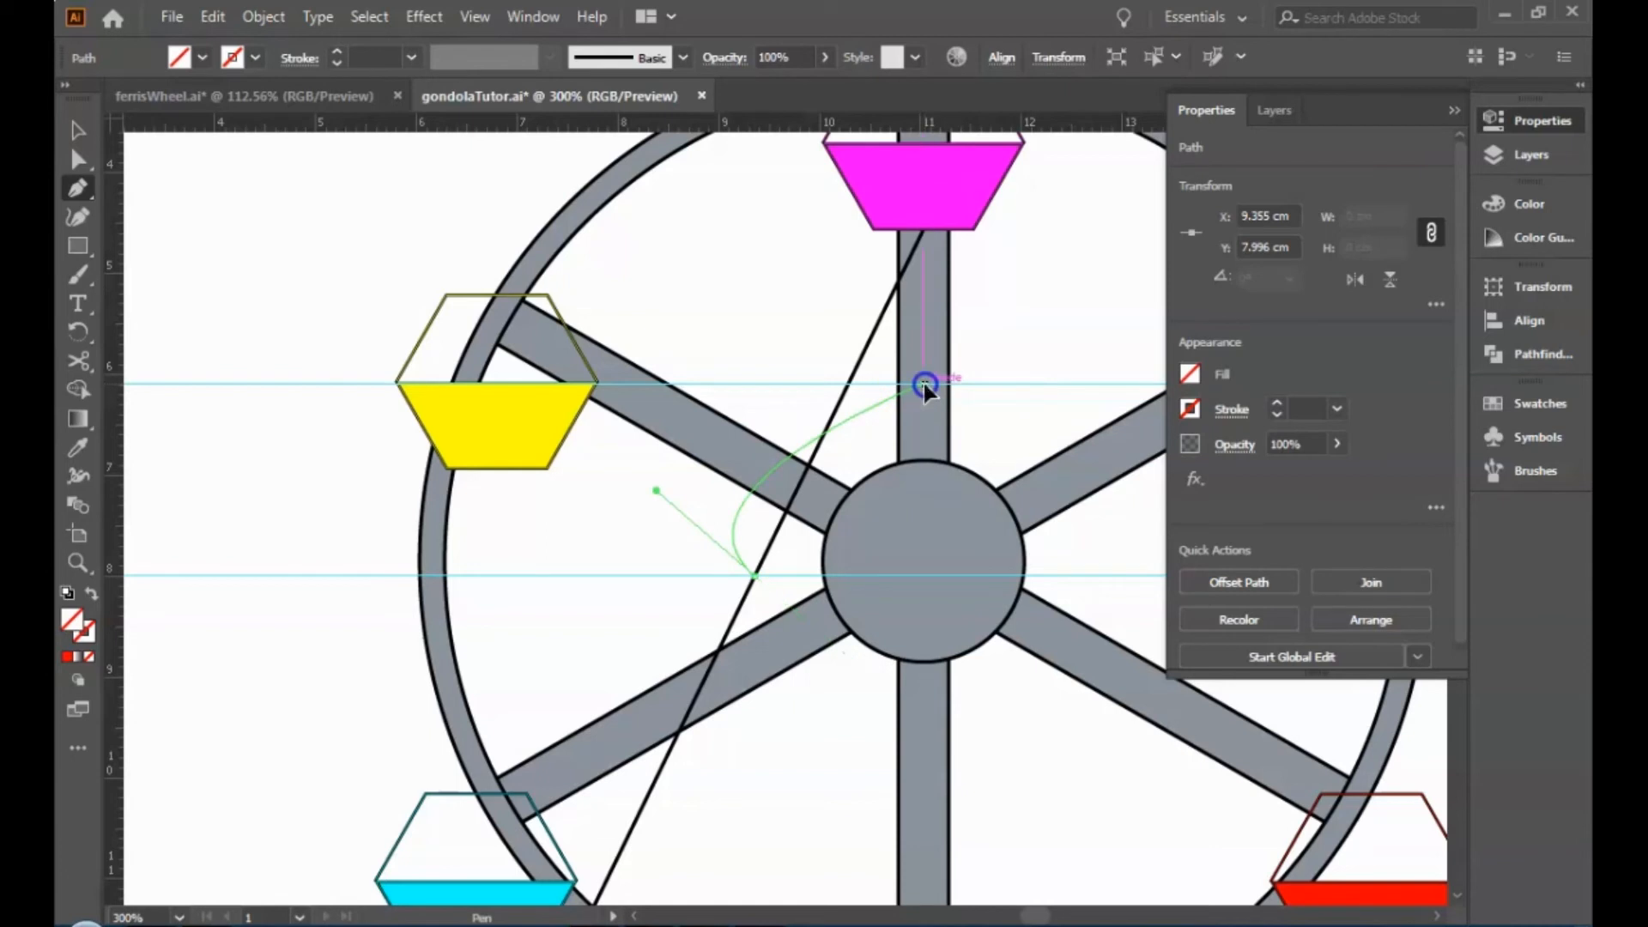
drag(924, 383, 1033, 385)
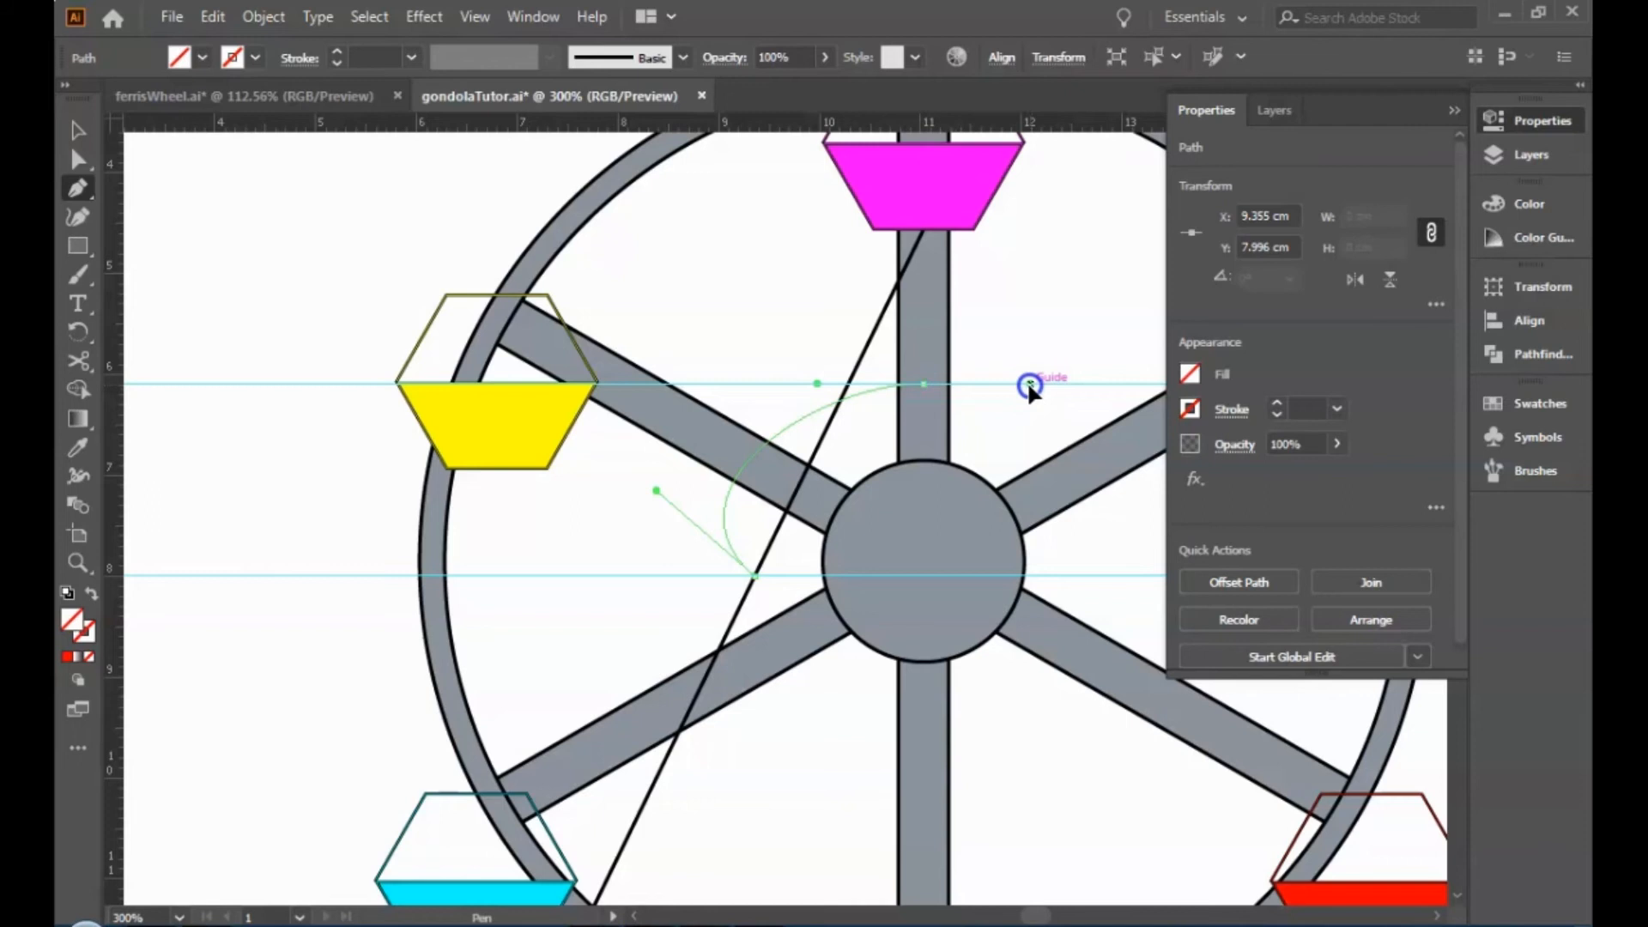
drag(1027, 385, 1027, 384)
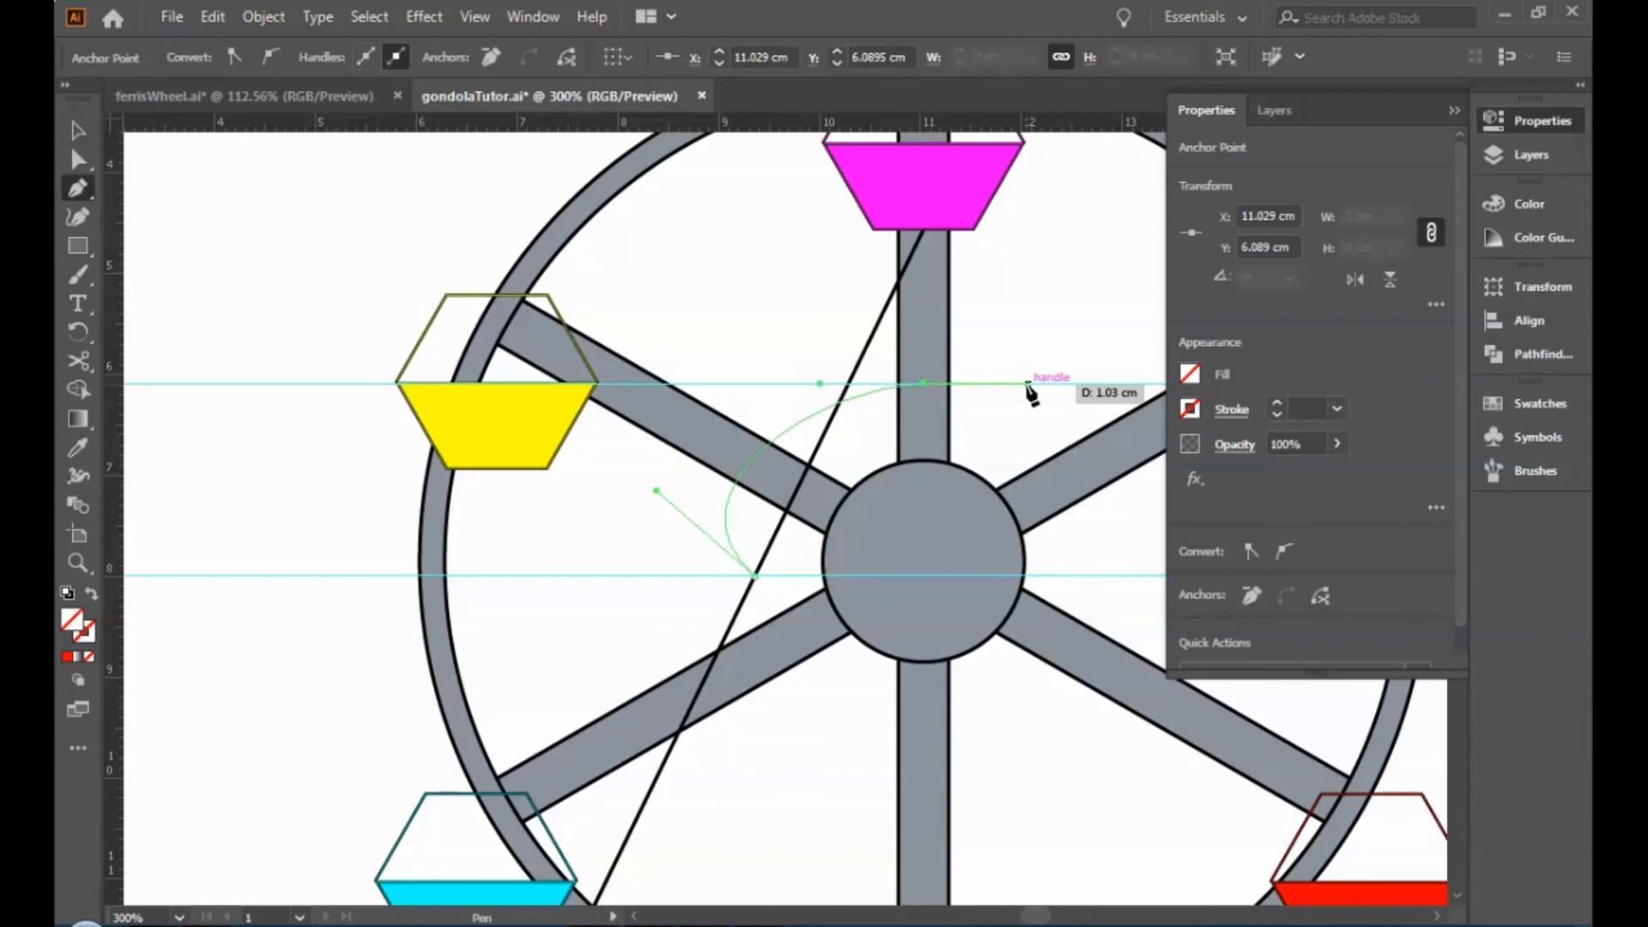
key(v)
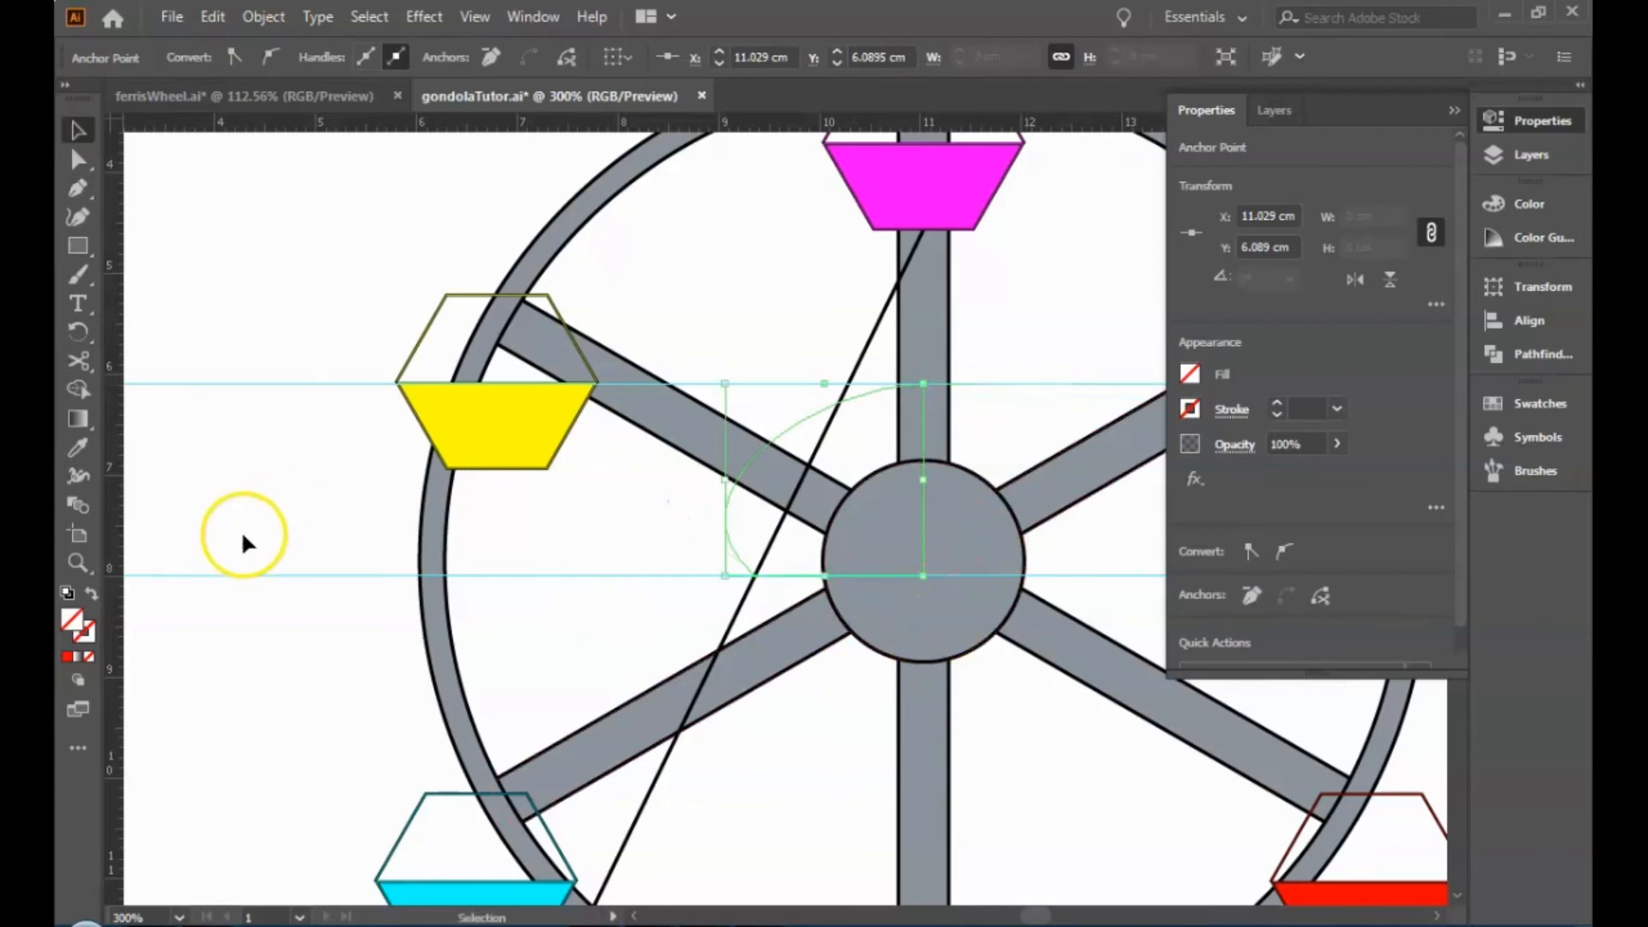
Give the new arc a black stroke (000000) and deselect it.
click(88, 635)
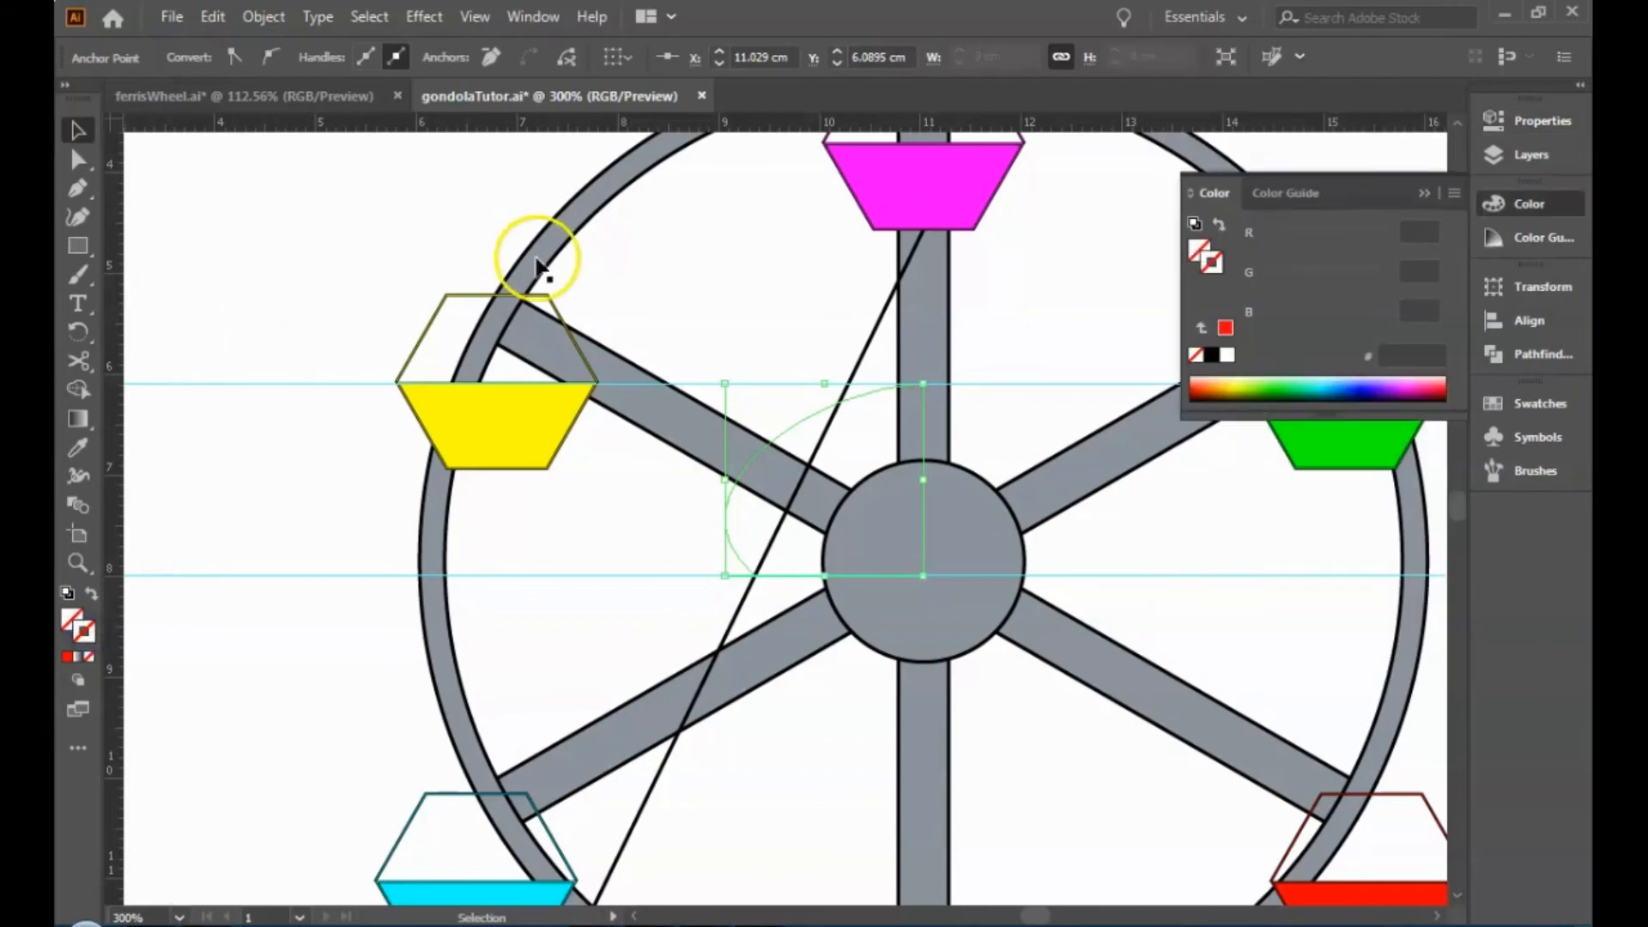
click(1211, 355)
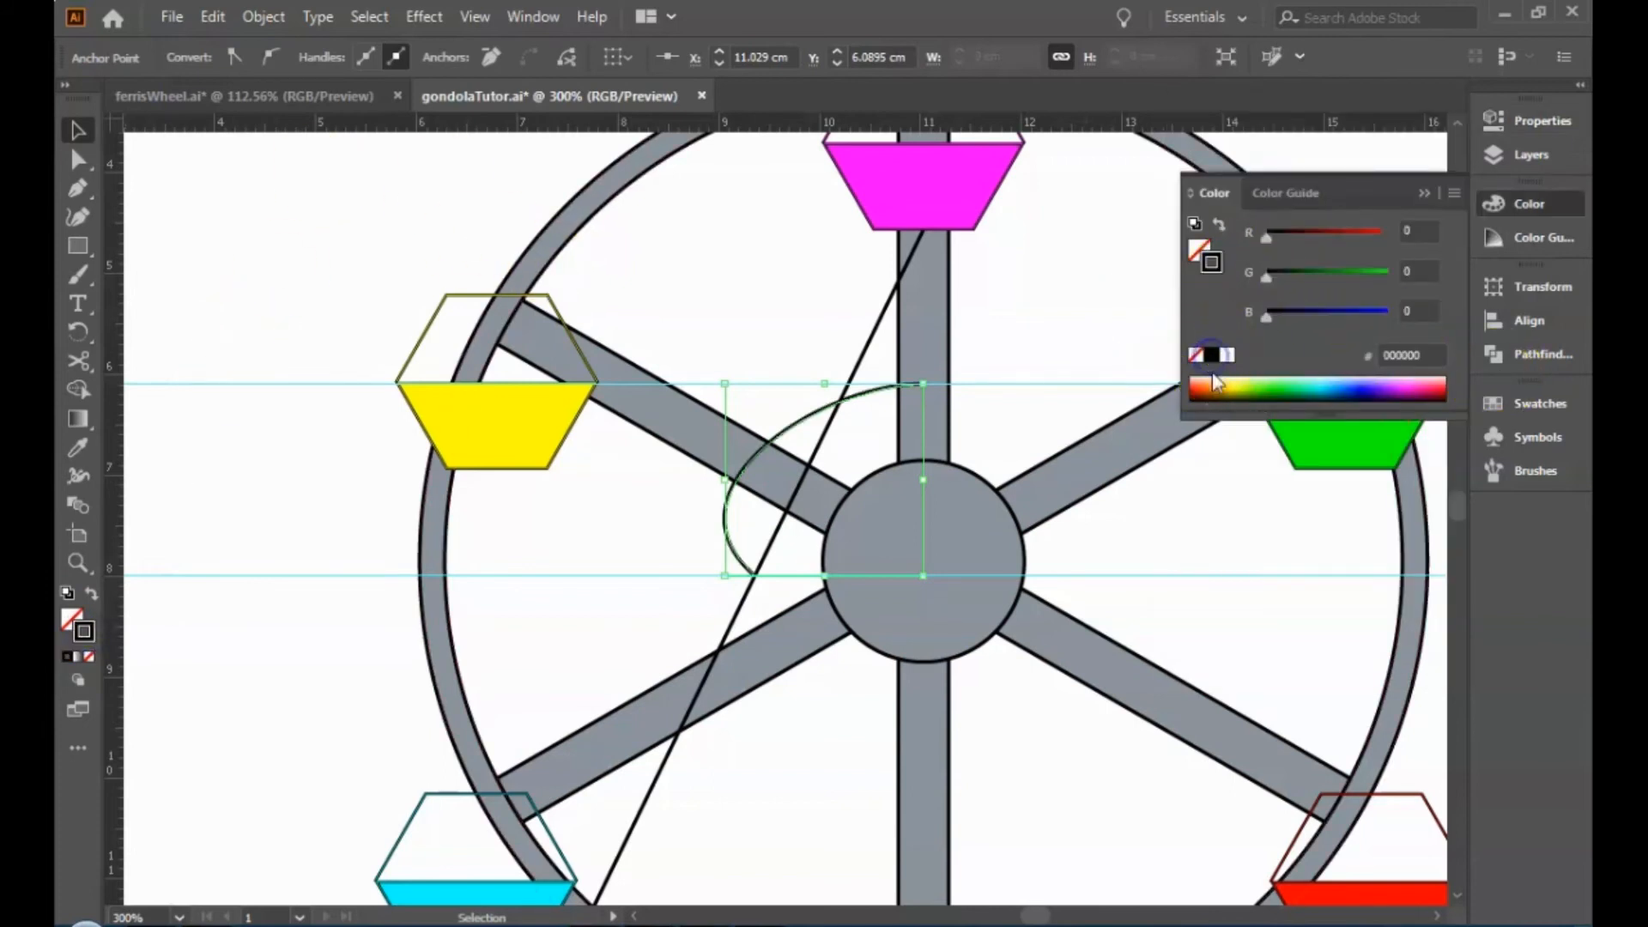
click(1036, 693)
Reshape the arc by adjusting the direction handle of its lower anchor on the slanted side, and deselect it.
click(729, 527)
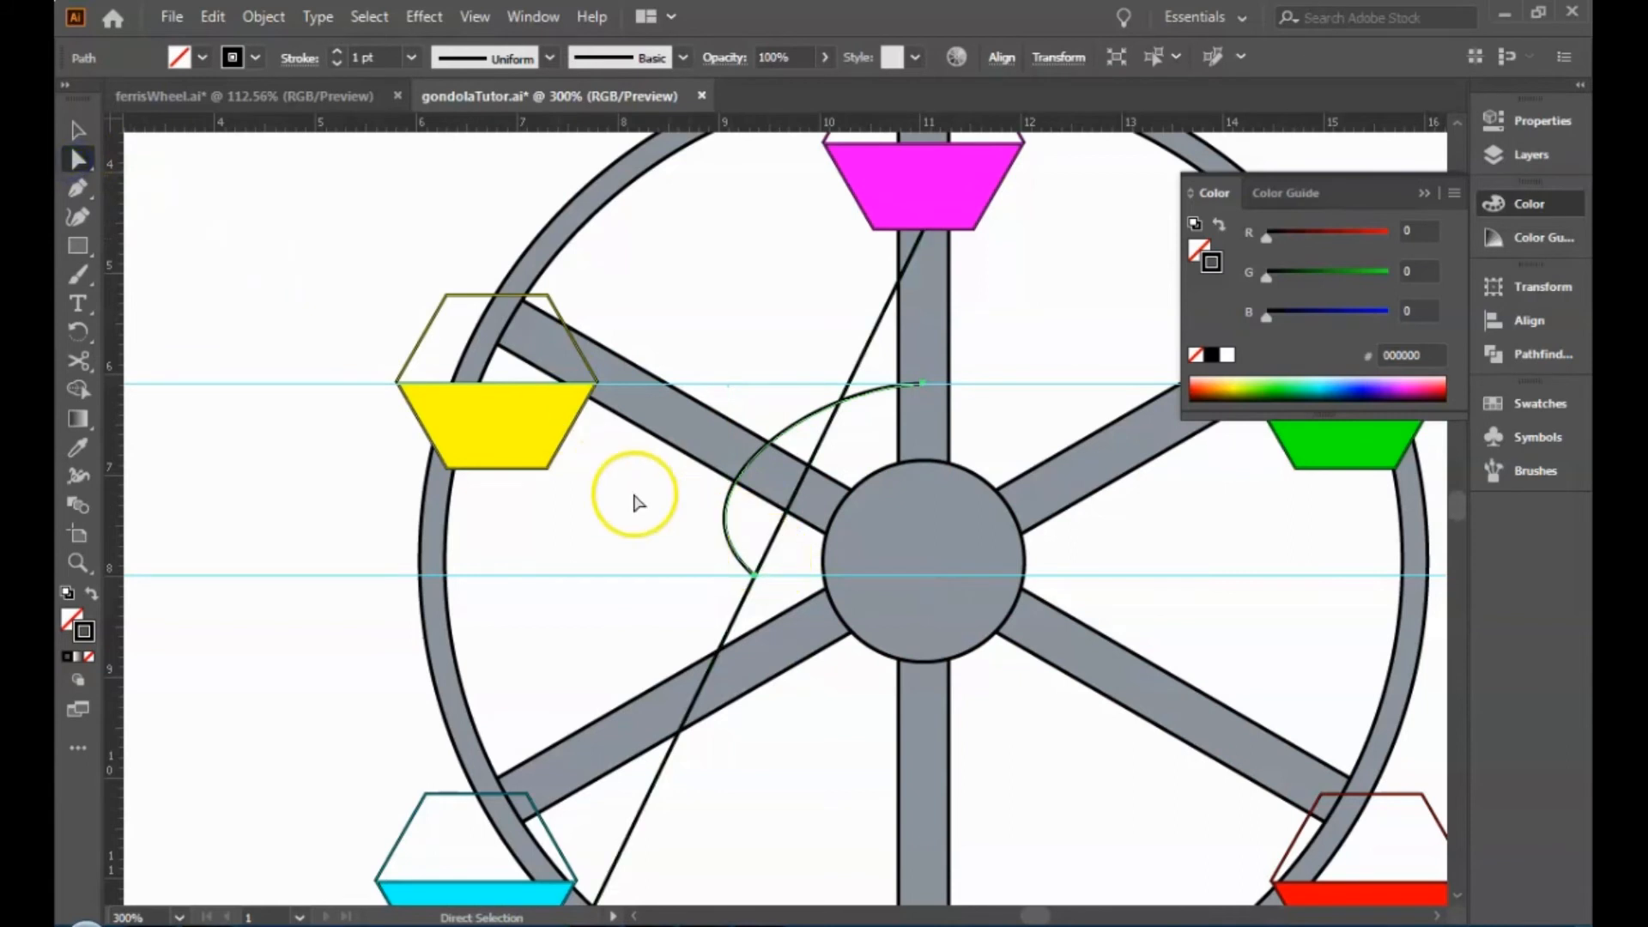
click(79, 161)
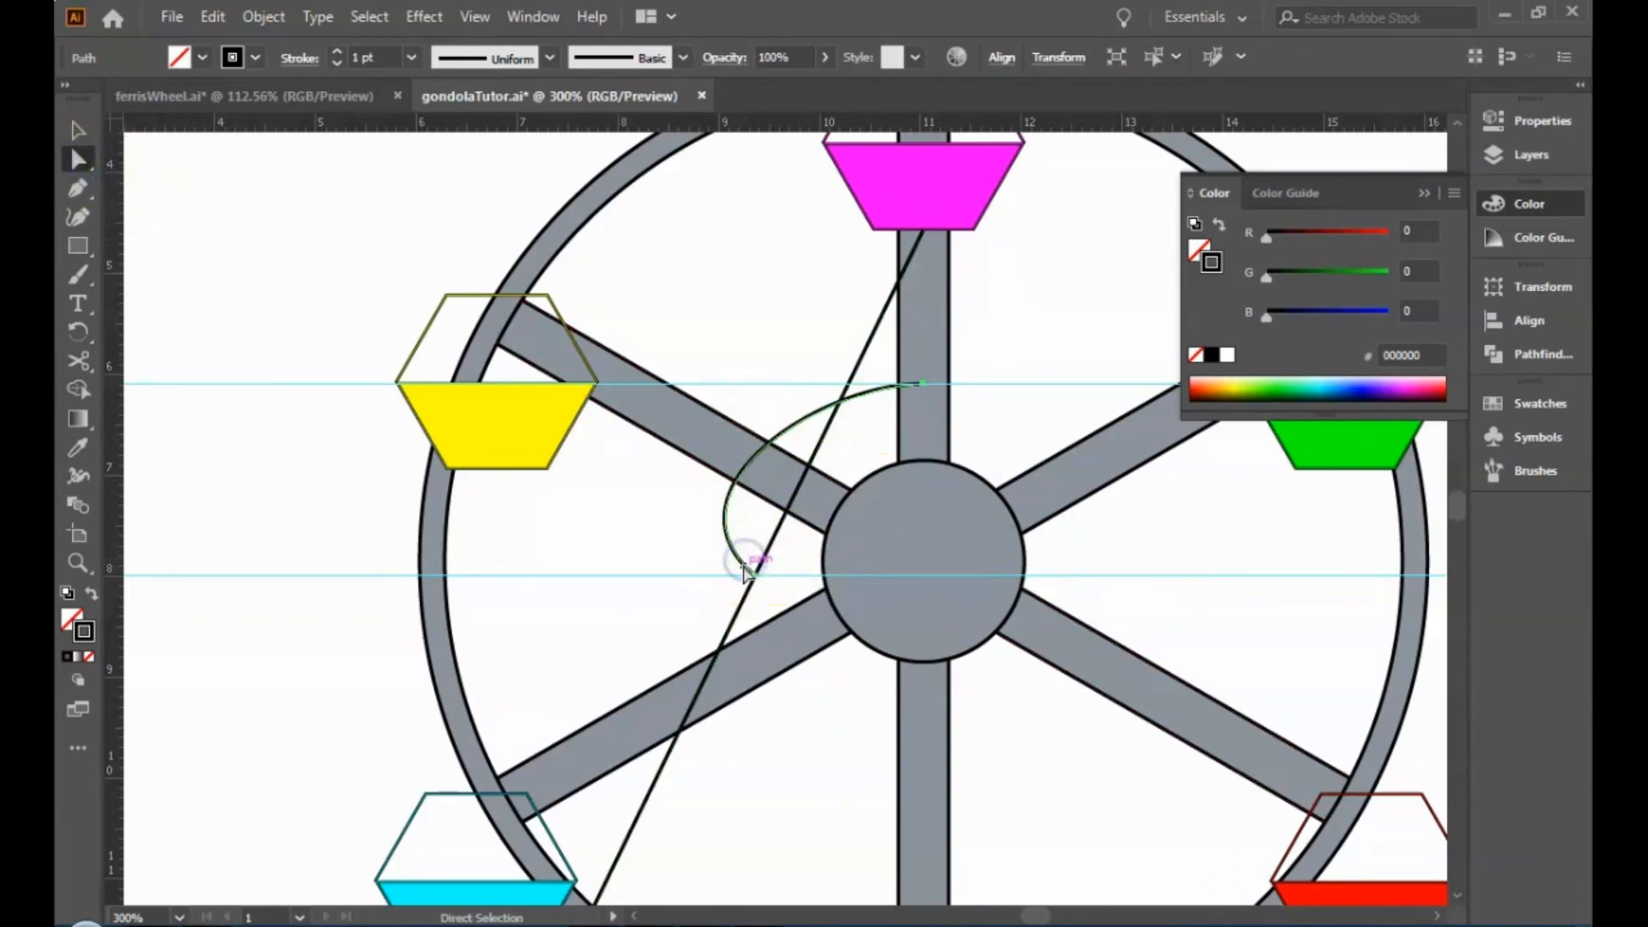
click(752, 575)
drag(657, 491, 646, 425)
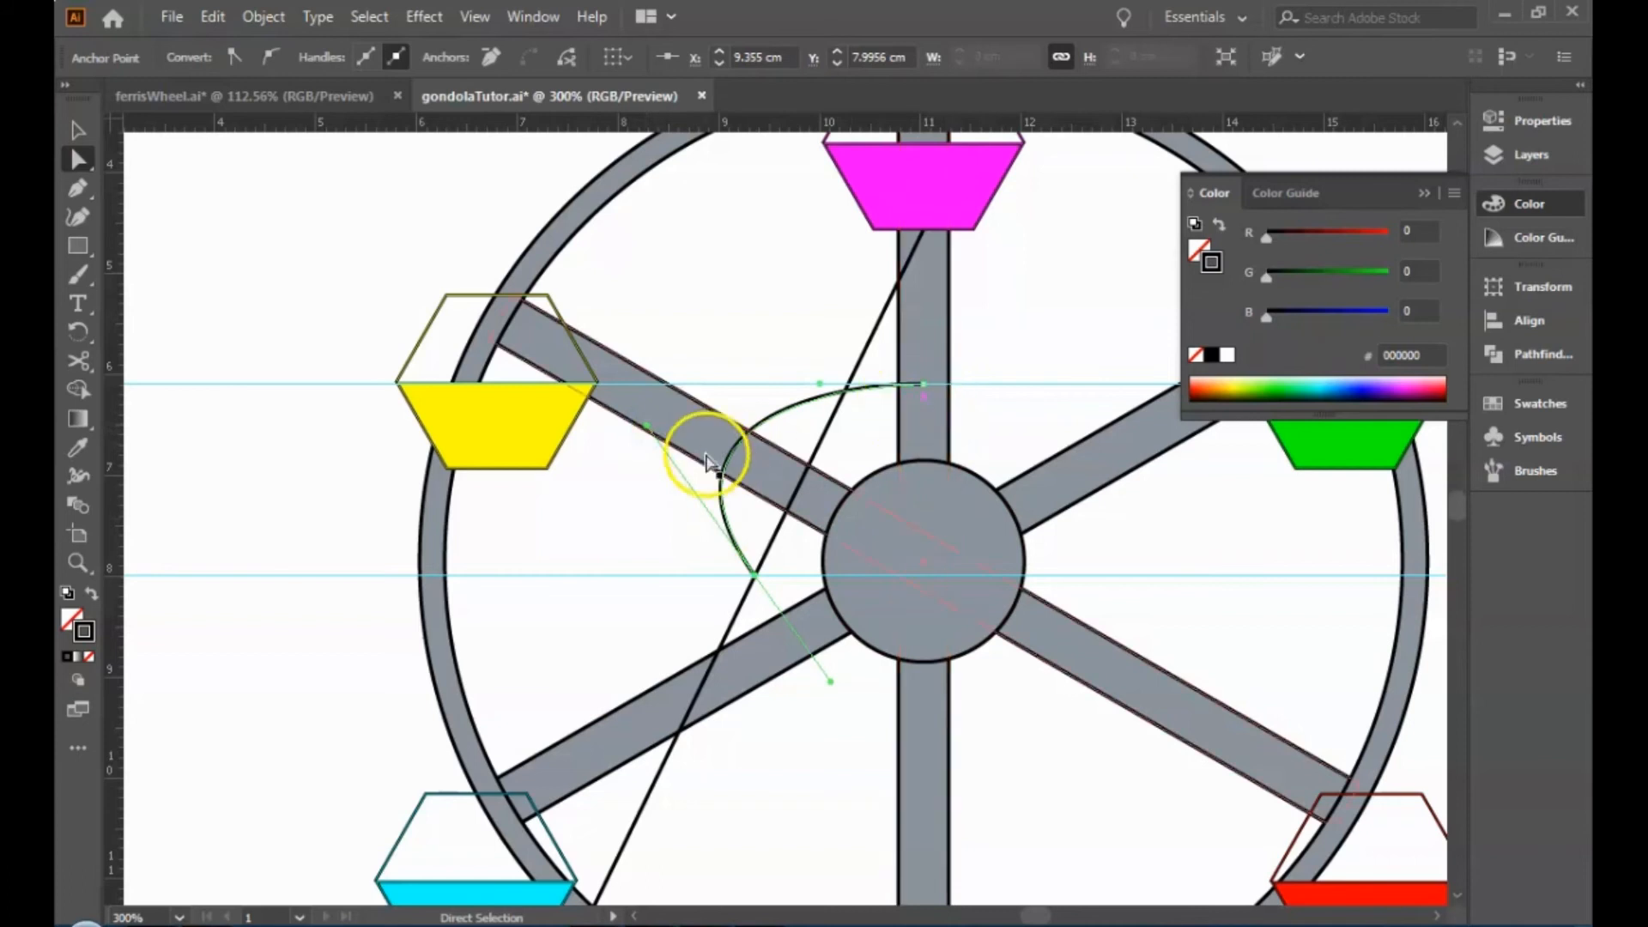
drag(830, 680, 823, 726)
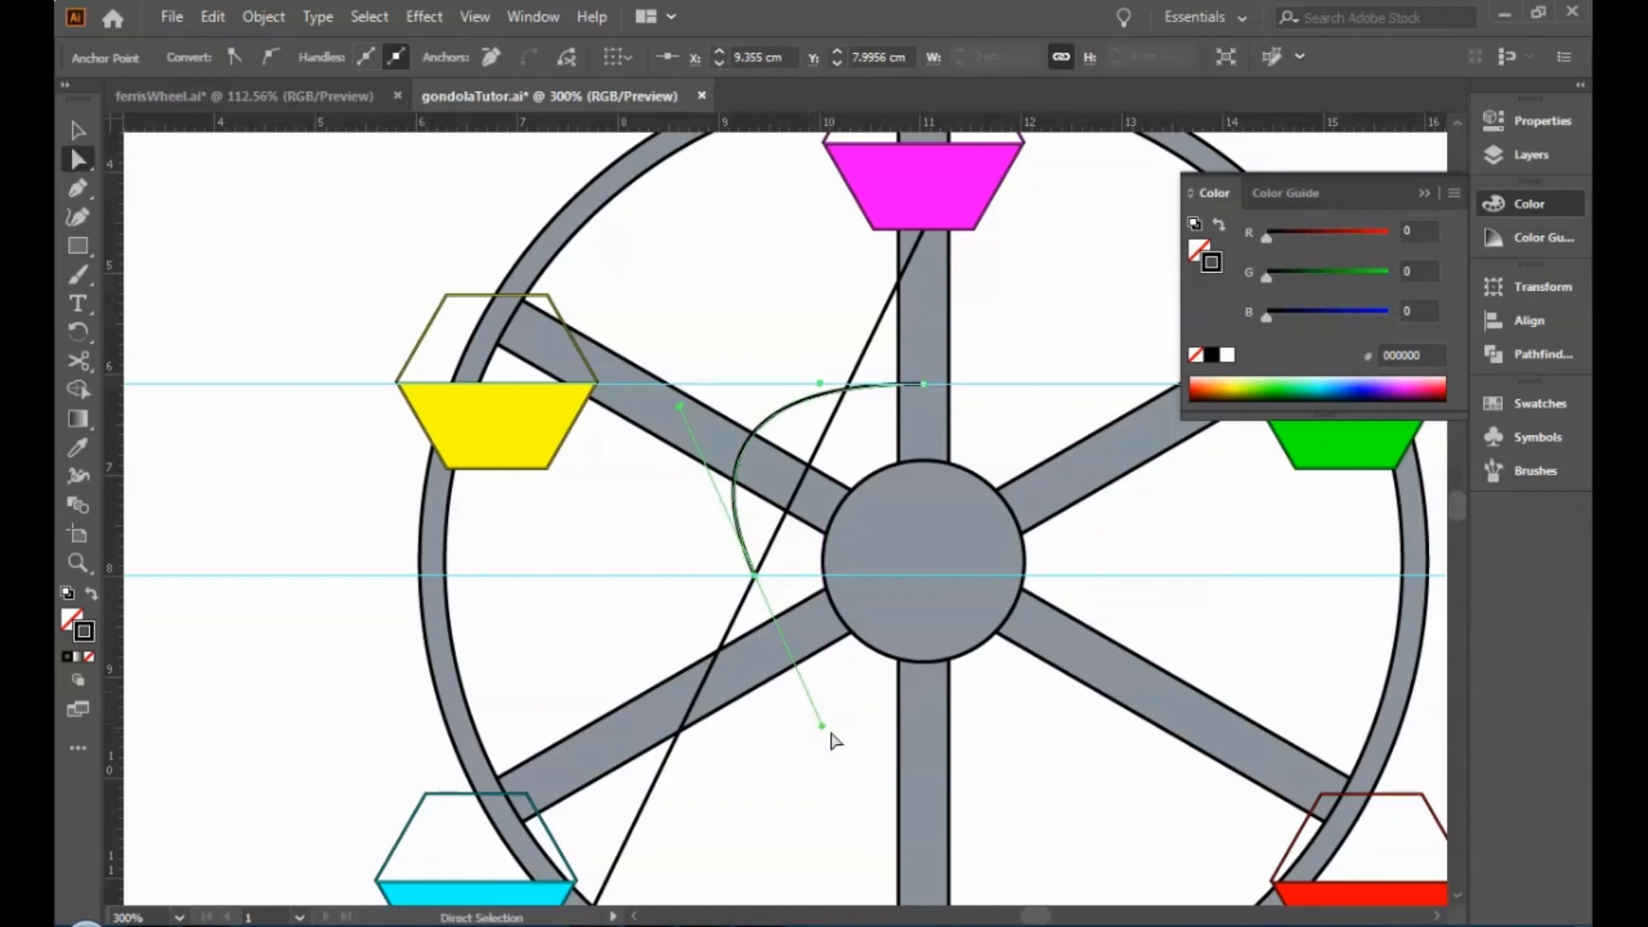
click(837, 714)
click(737, 547)
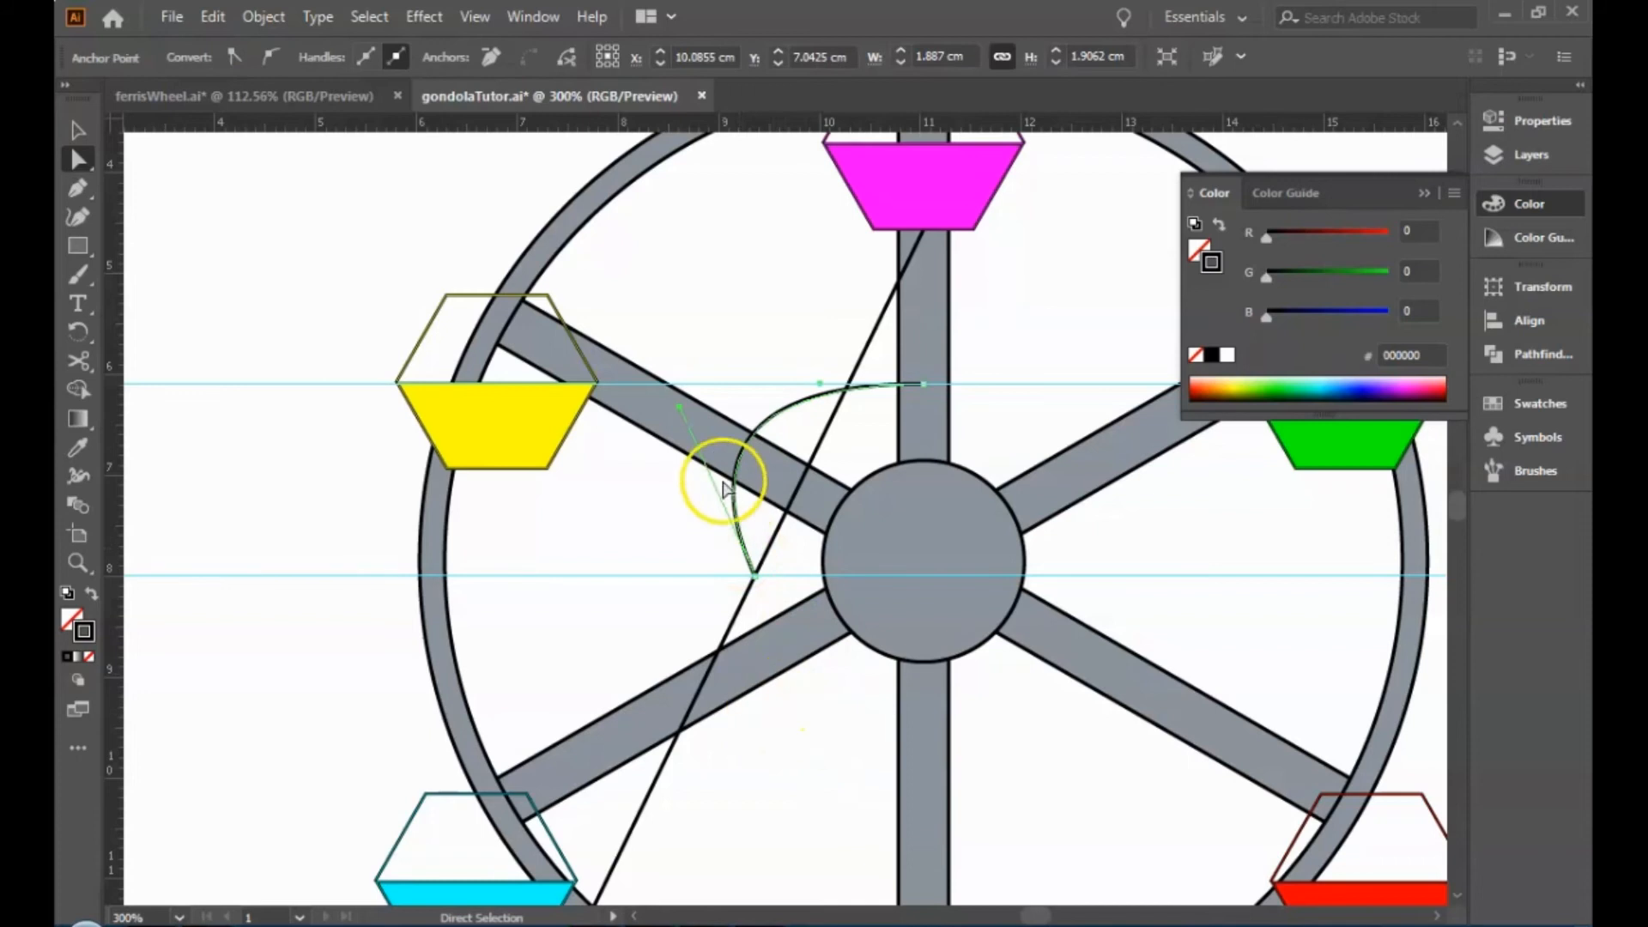
drag(679, 407, 642, 441)
click(1045, 735)
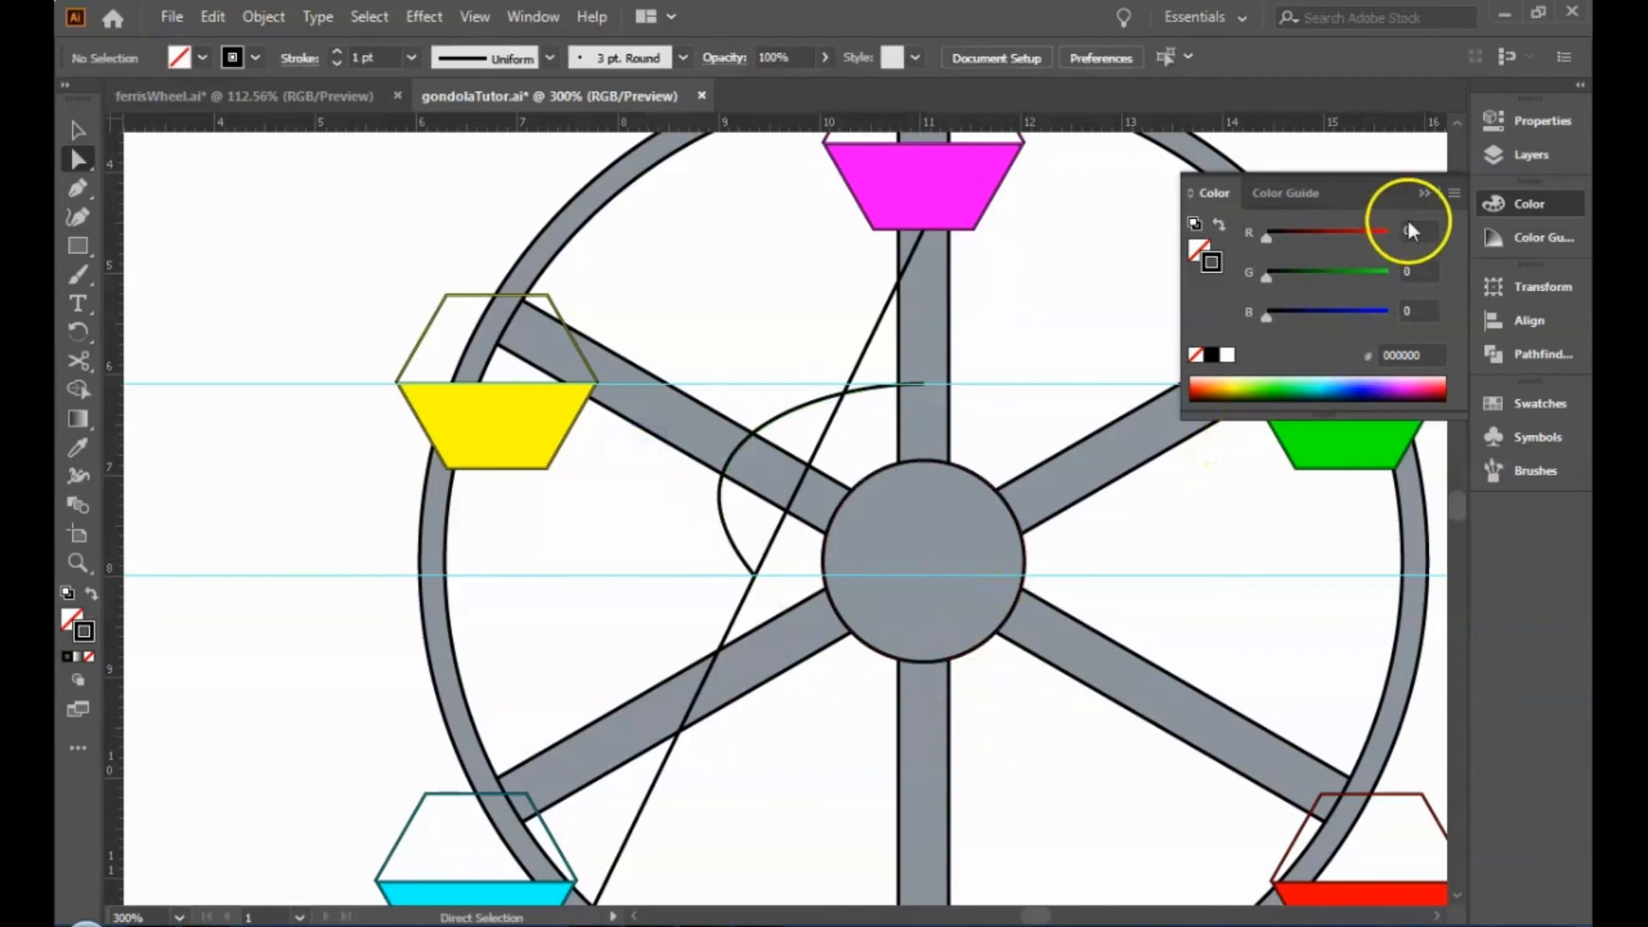
Close the colour settings and delete the two remaining horizontal guides across the wheel.
click(1422, 194)
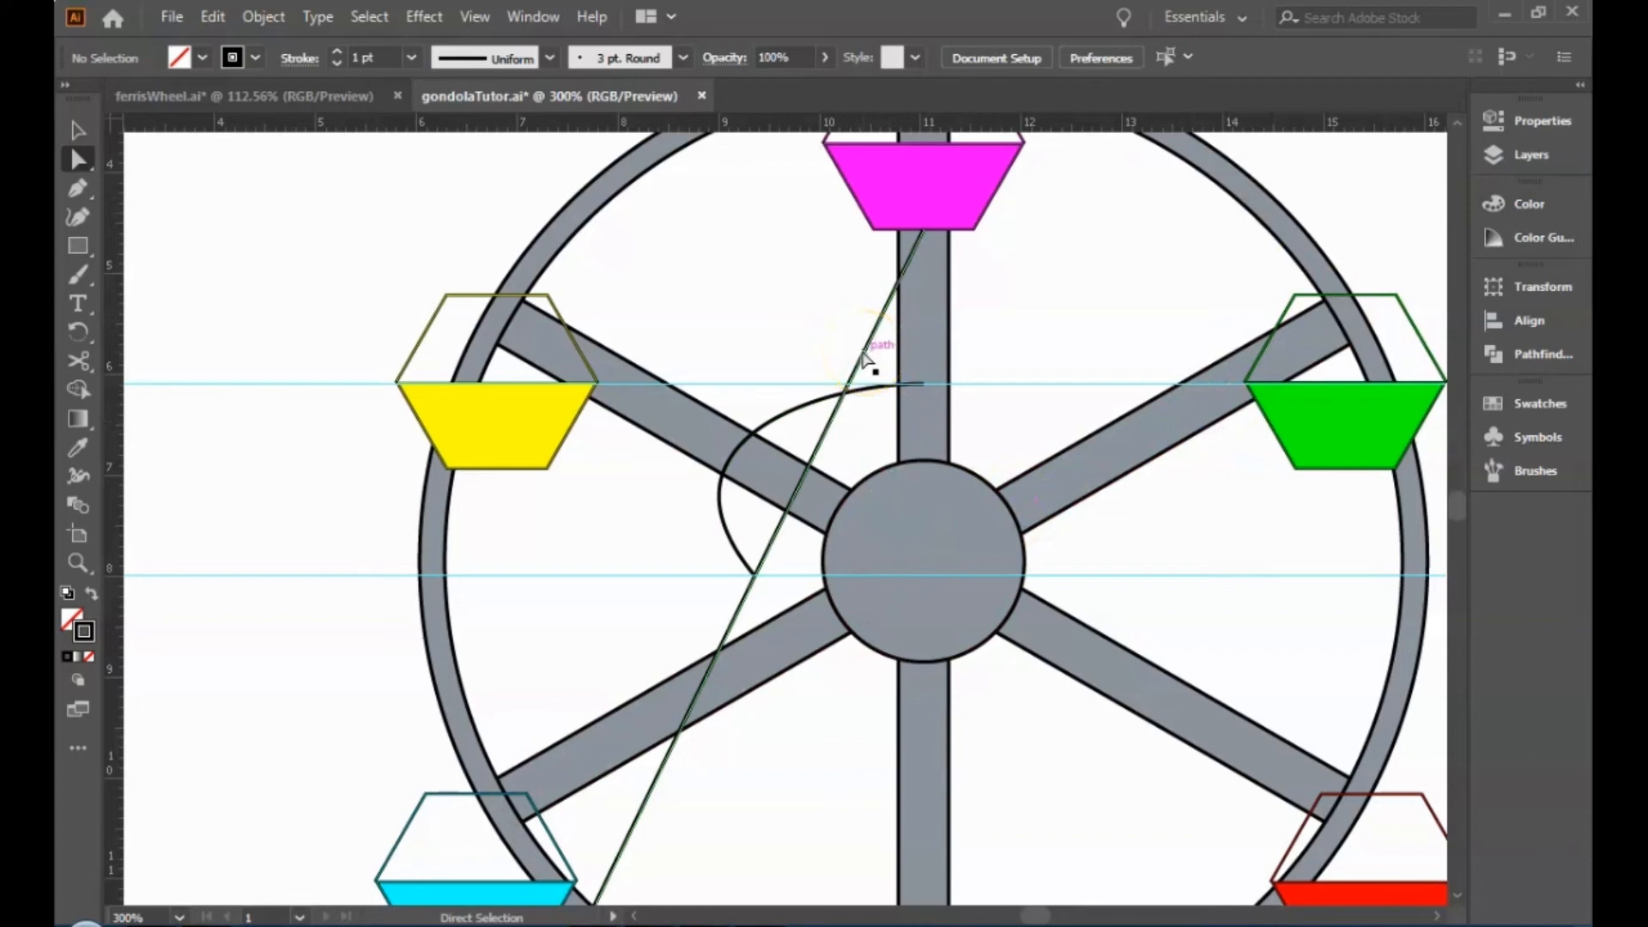
drag(203, 323, 309, 646)
click(309, 620)
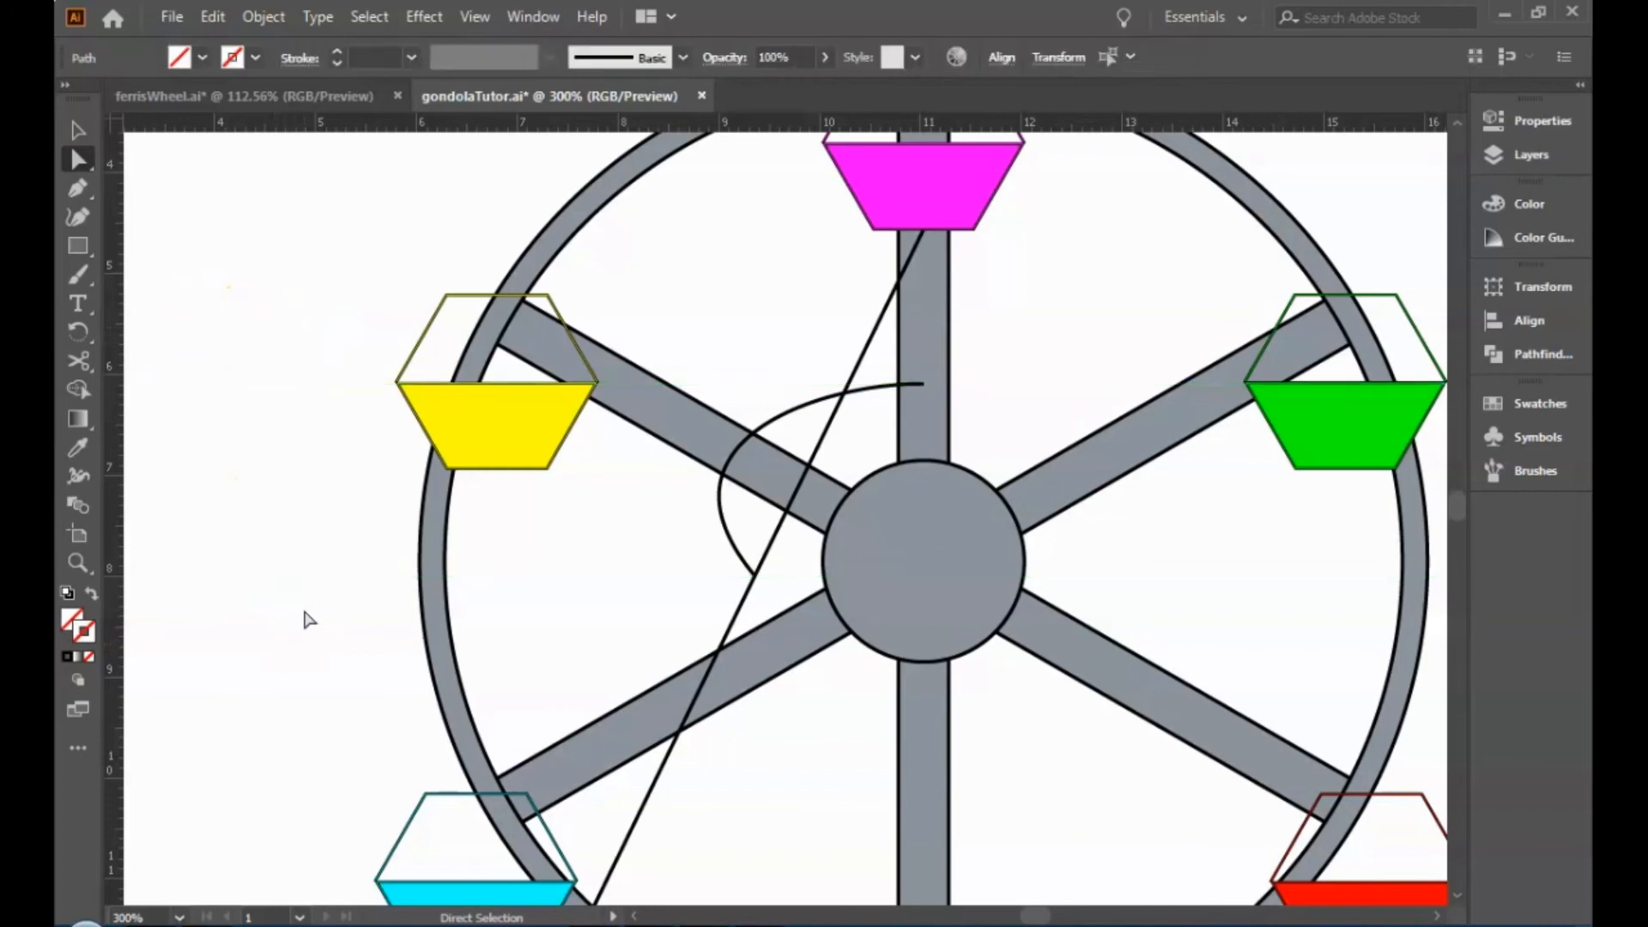
Cut the slanted side with the Scissors tool where it meets the arc's lower end.
click(766, 552)
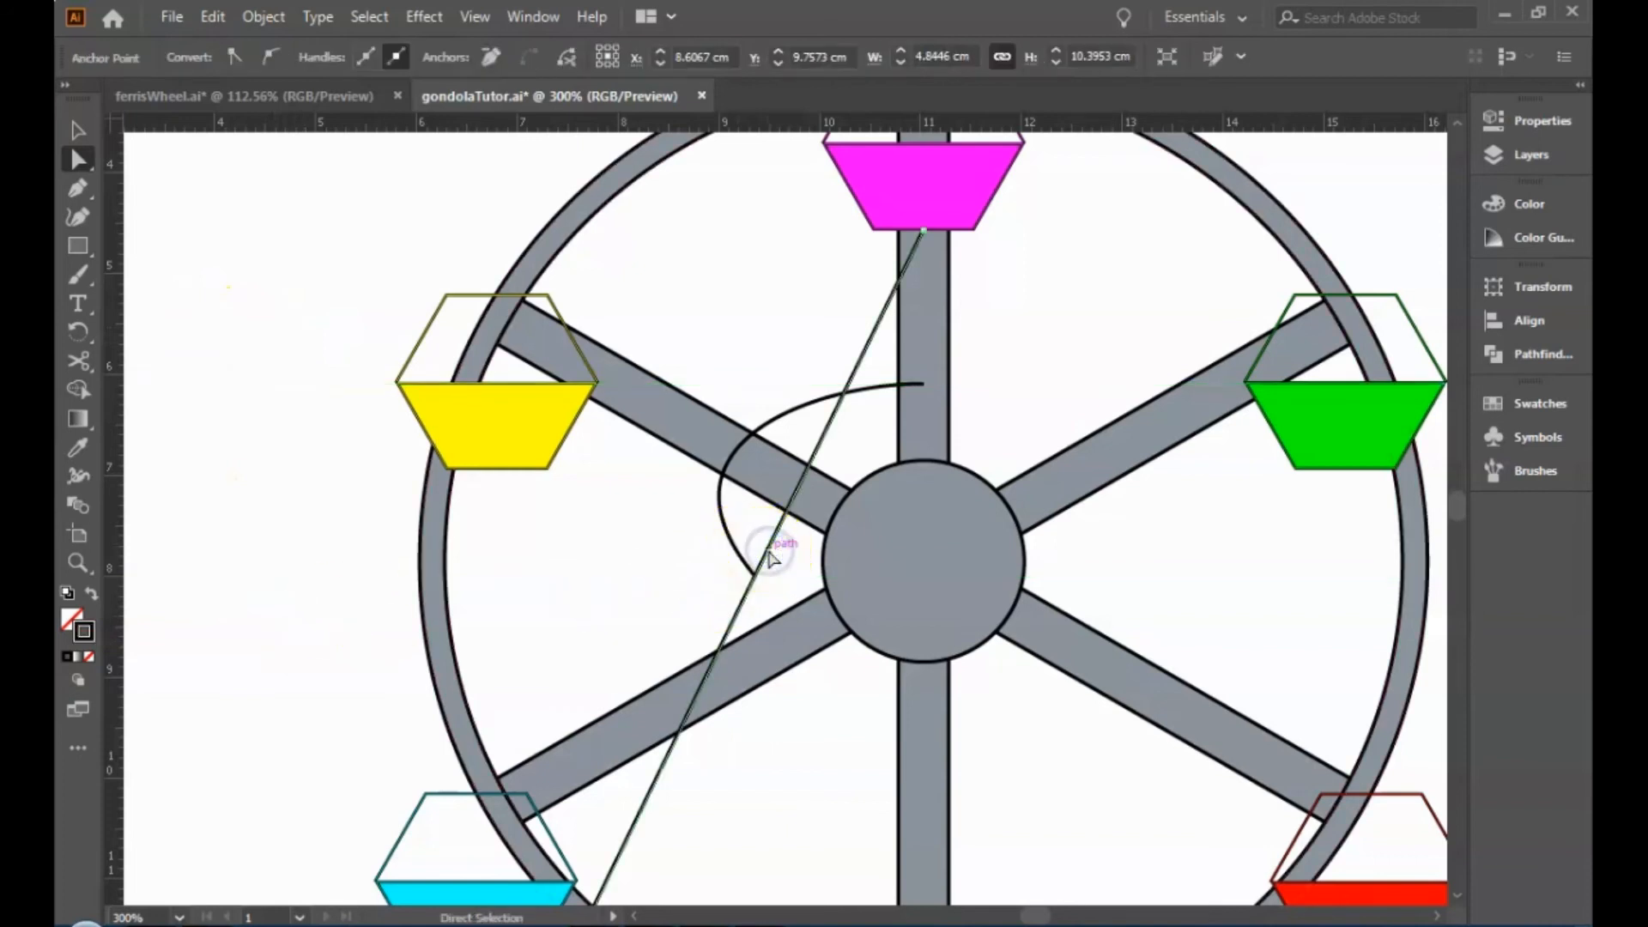
click(102, 365)
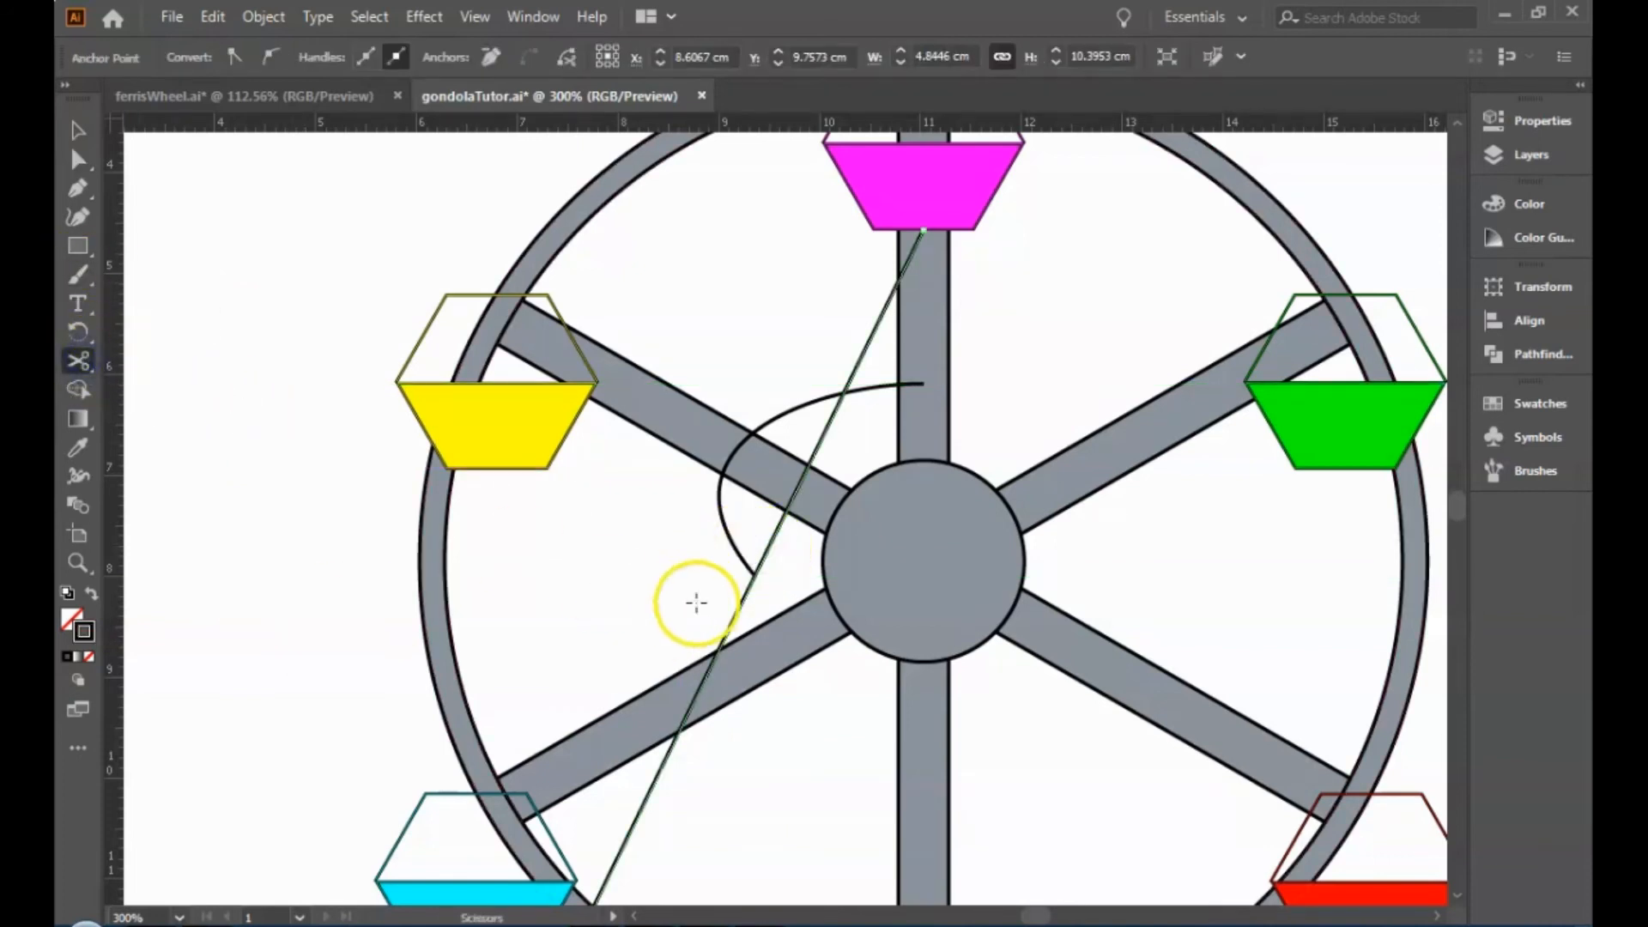
click(753, 573)
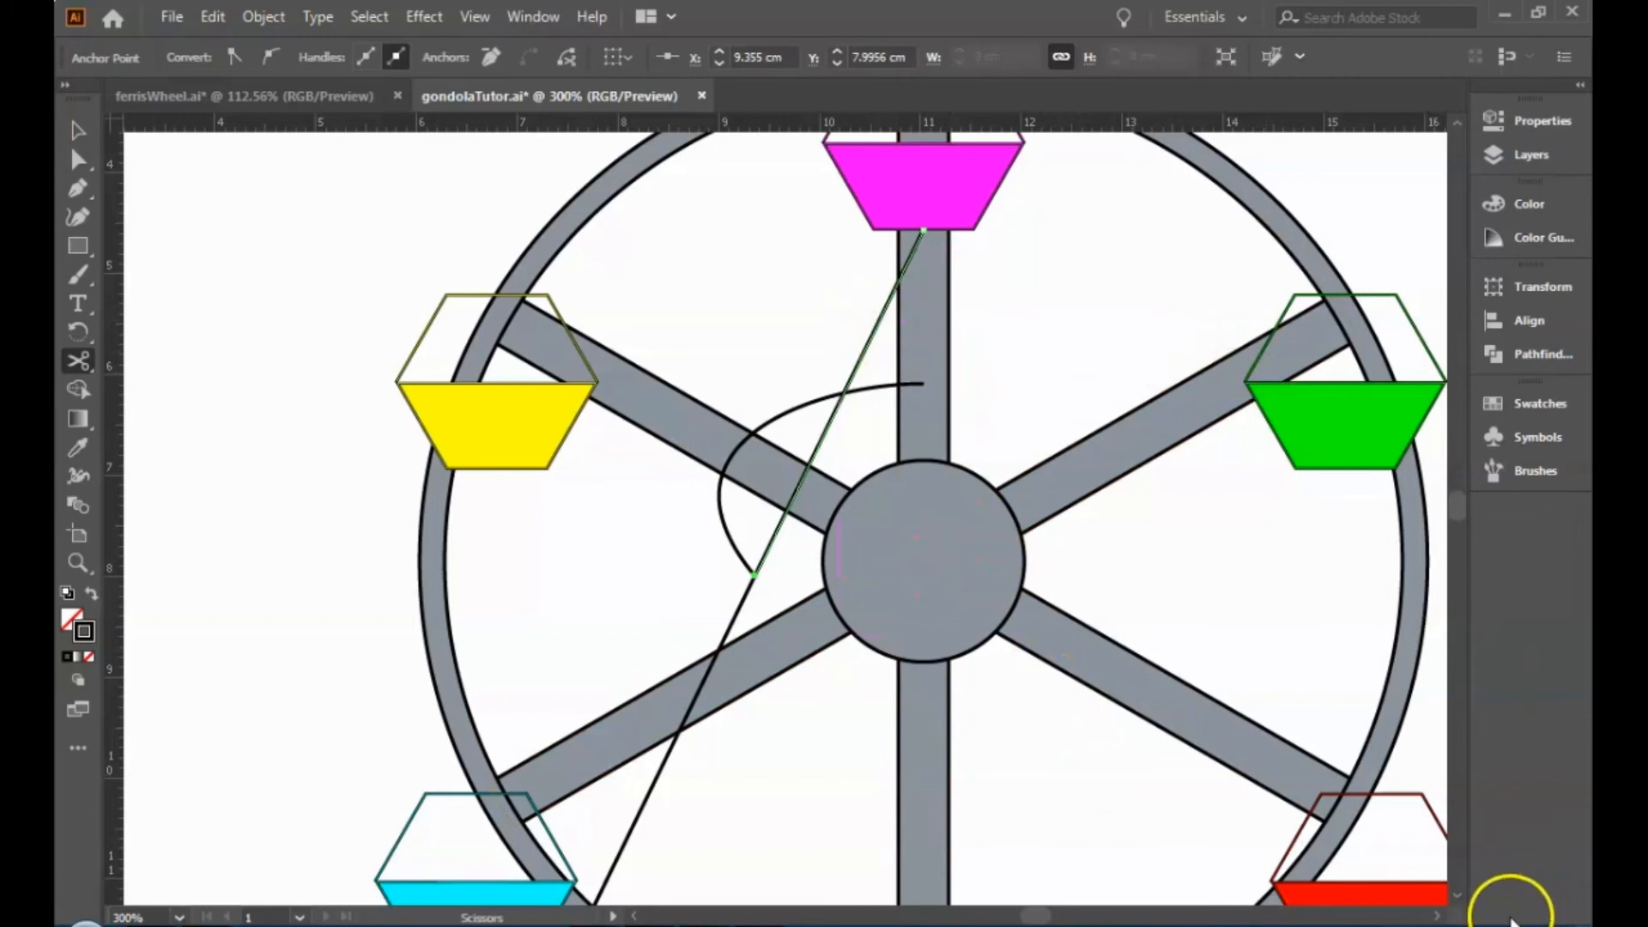
Delete the cut-off upper piece of the slanted side, and lock and hide the gondola and wheel layers.
key(Delete)
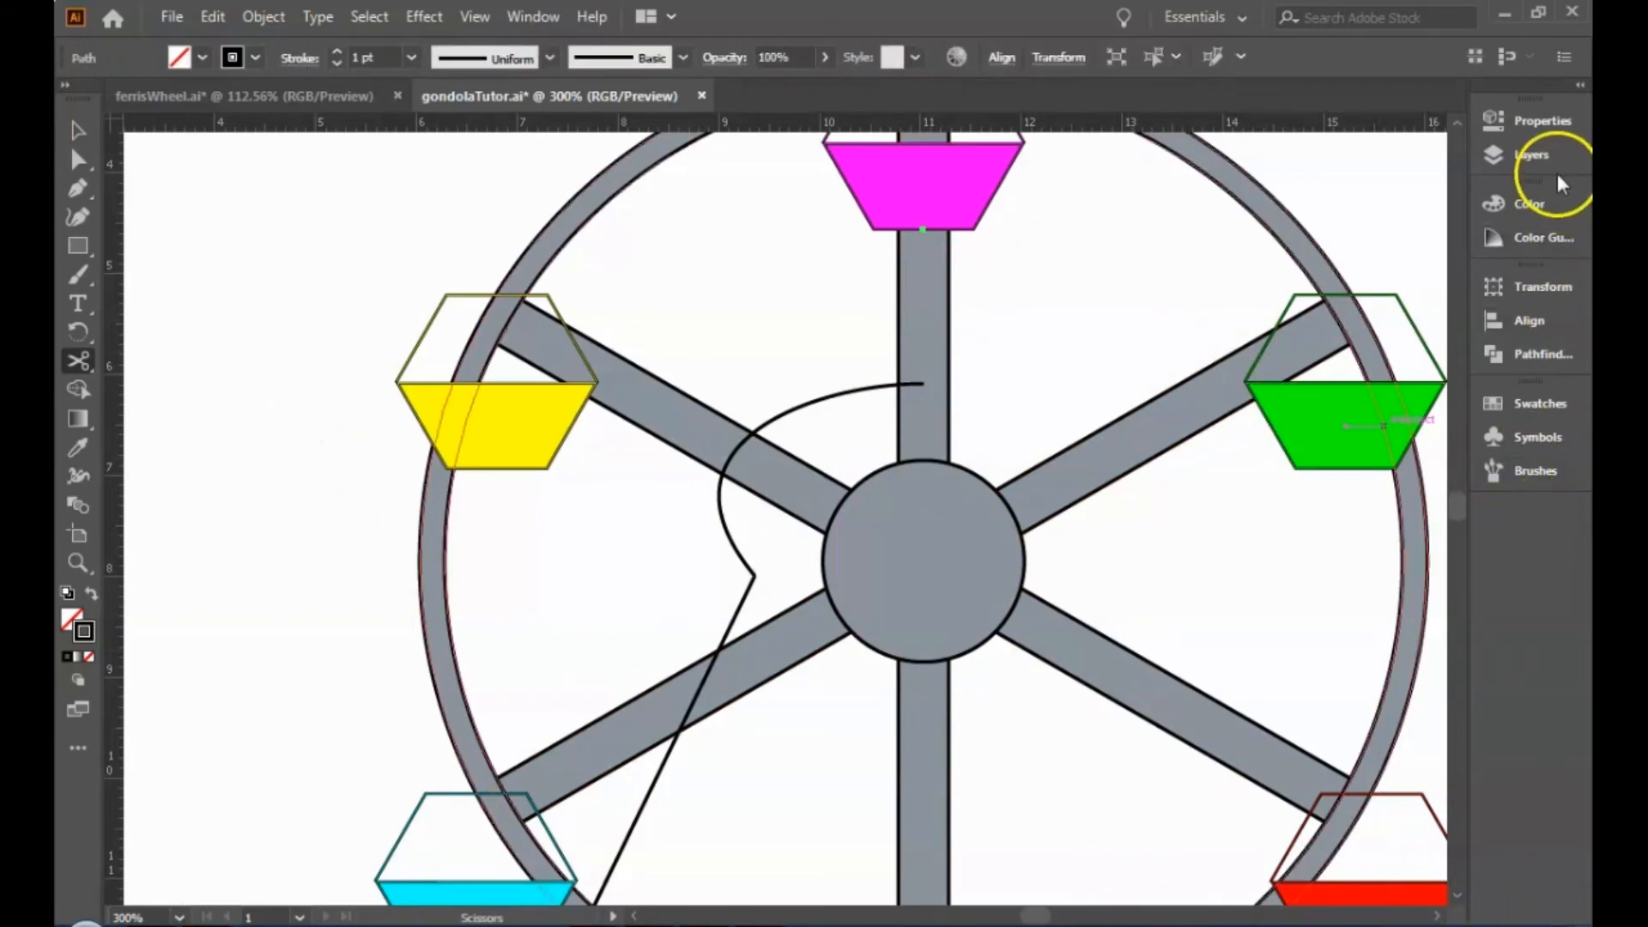
click(1536, 155)
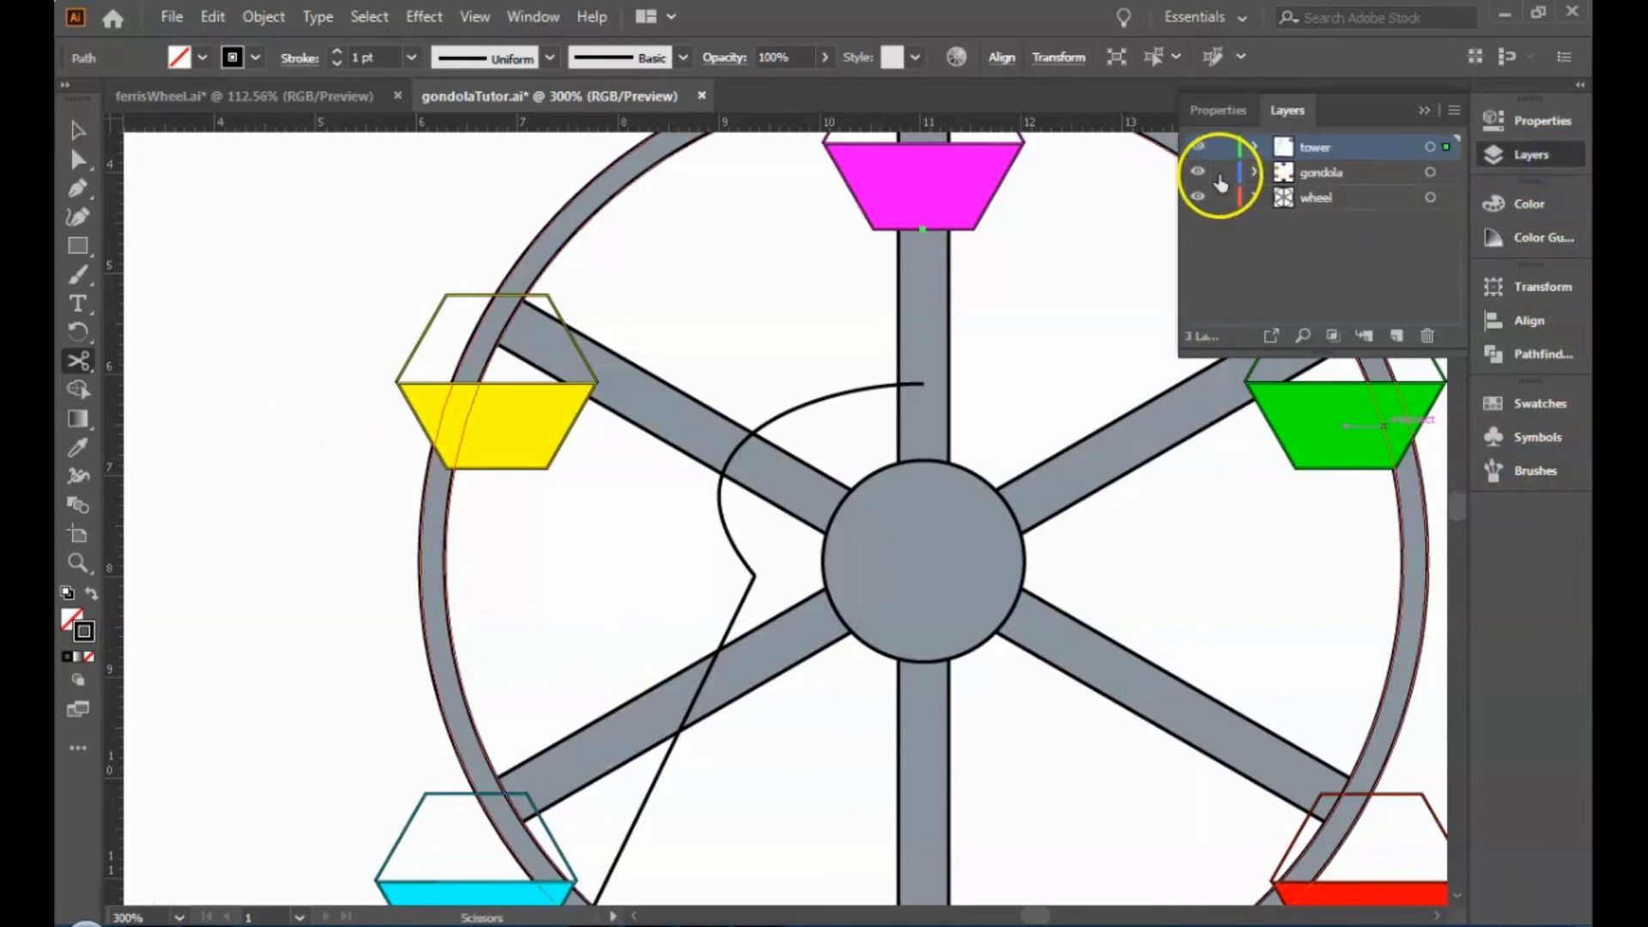
click(1223, 171)
click(1223, 197)
click(1202, 199)
click(1199, 172)
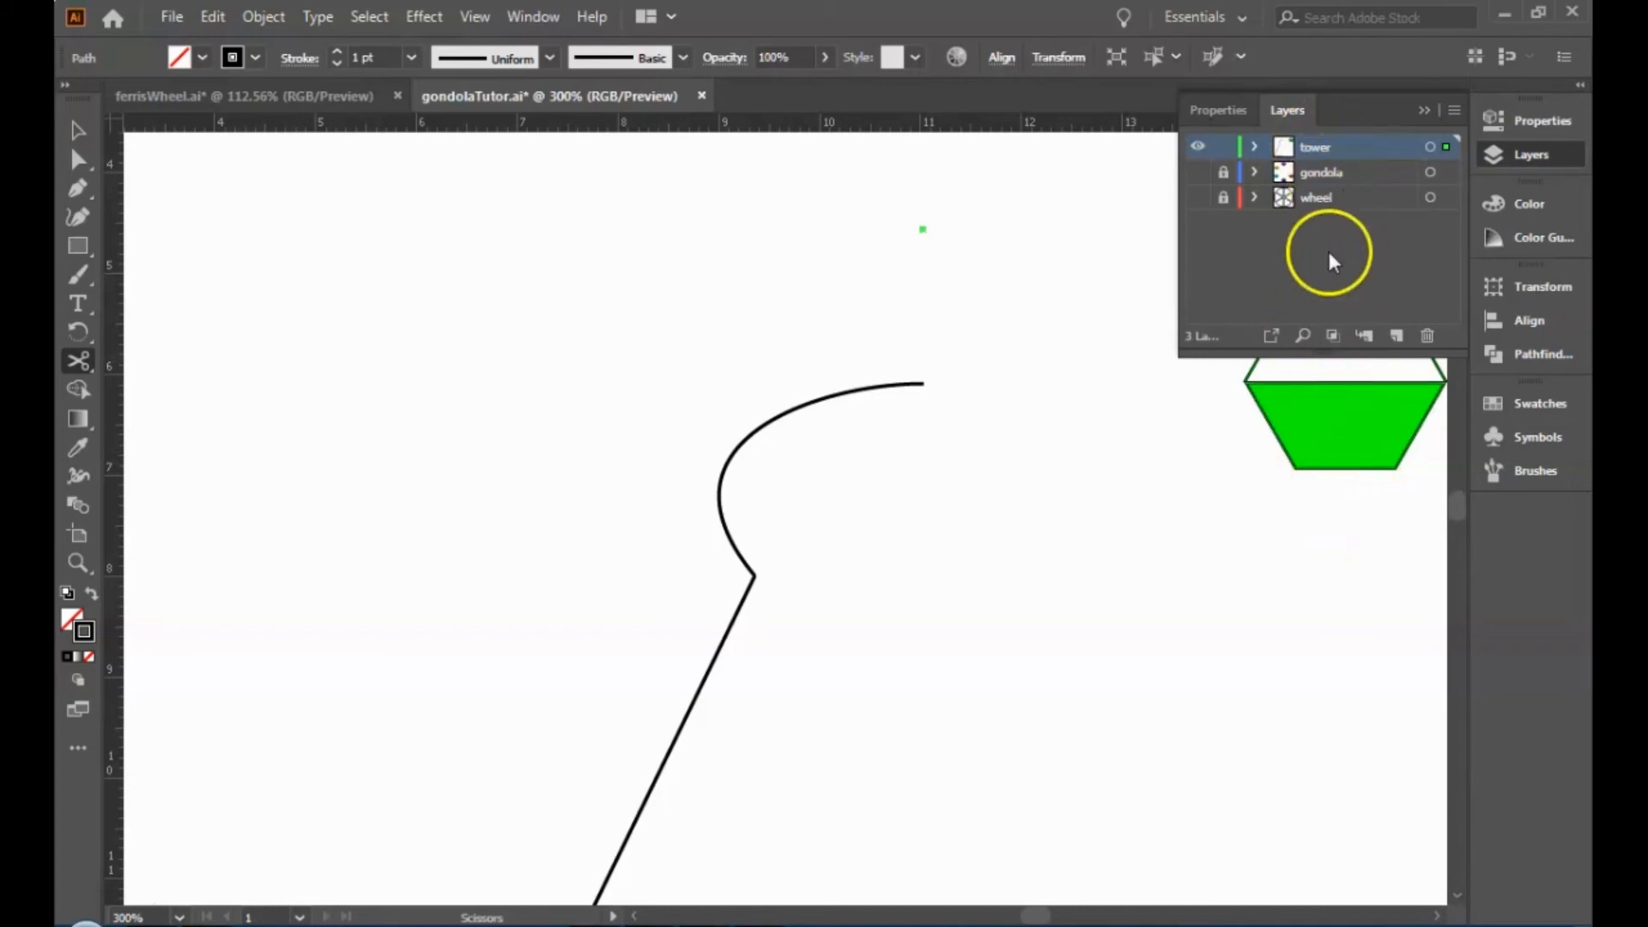
Delete the stray anchor point left above the tower's rounded top.
scroll(869, 506, down, 5)
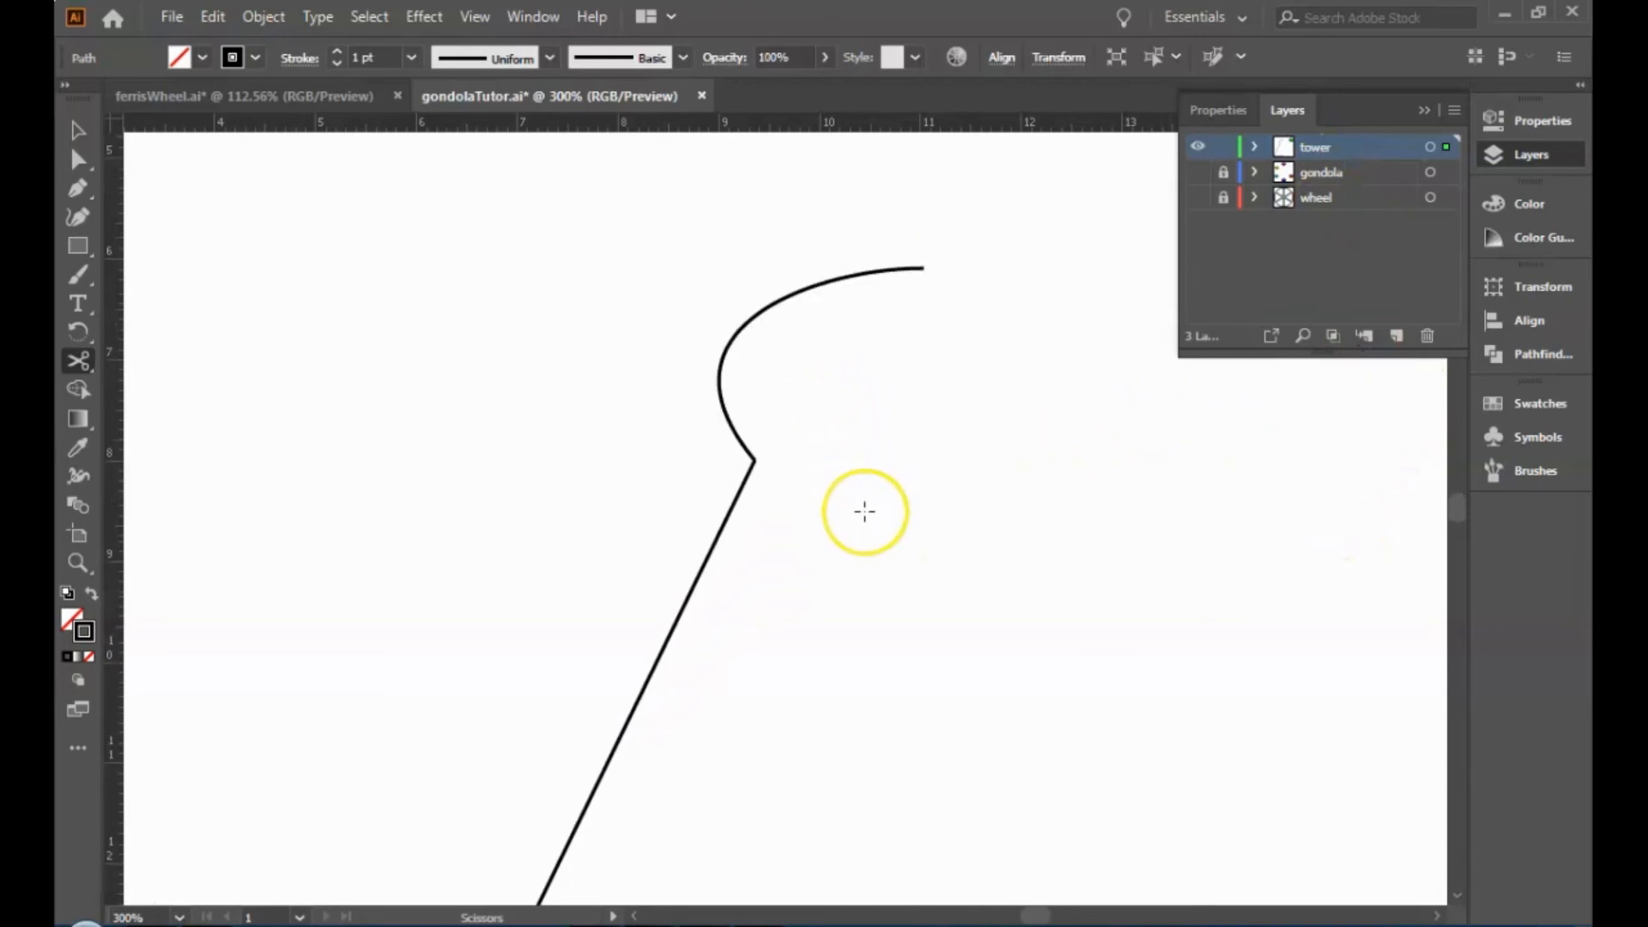
scroll(865, 512, down, 2)
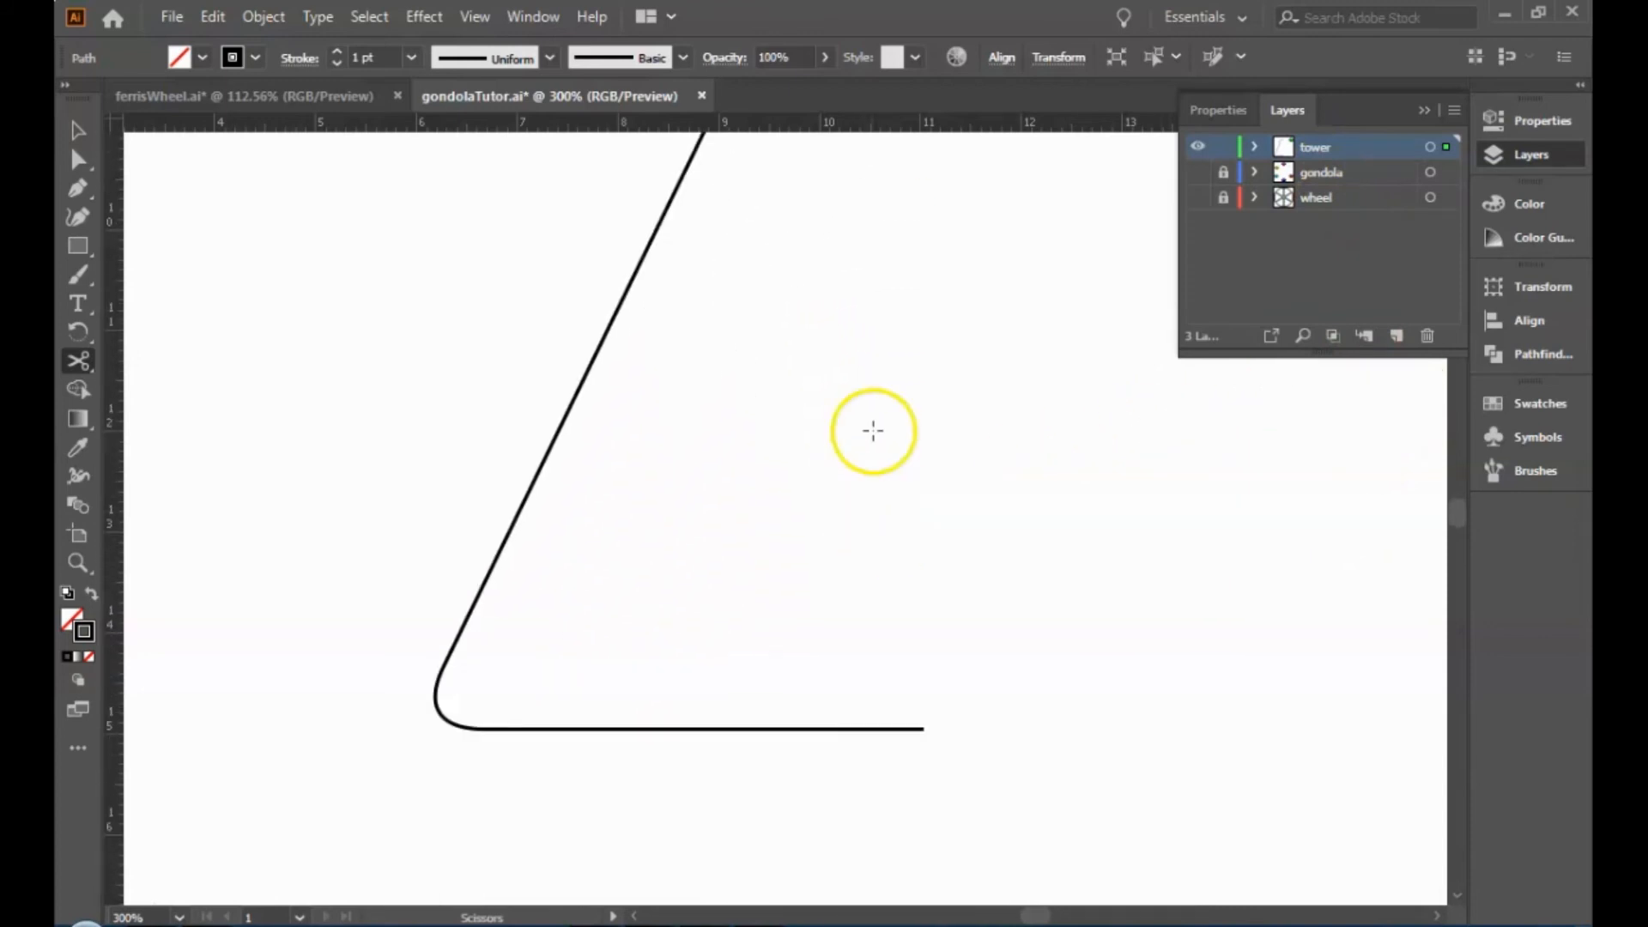
key(ctrl+0)
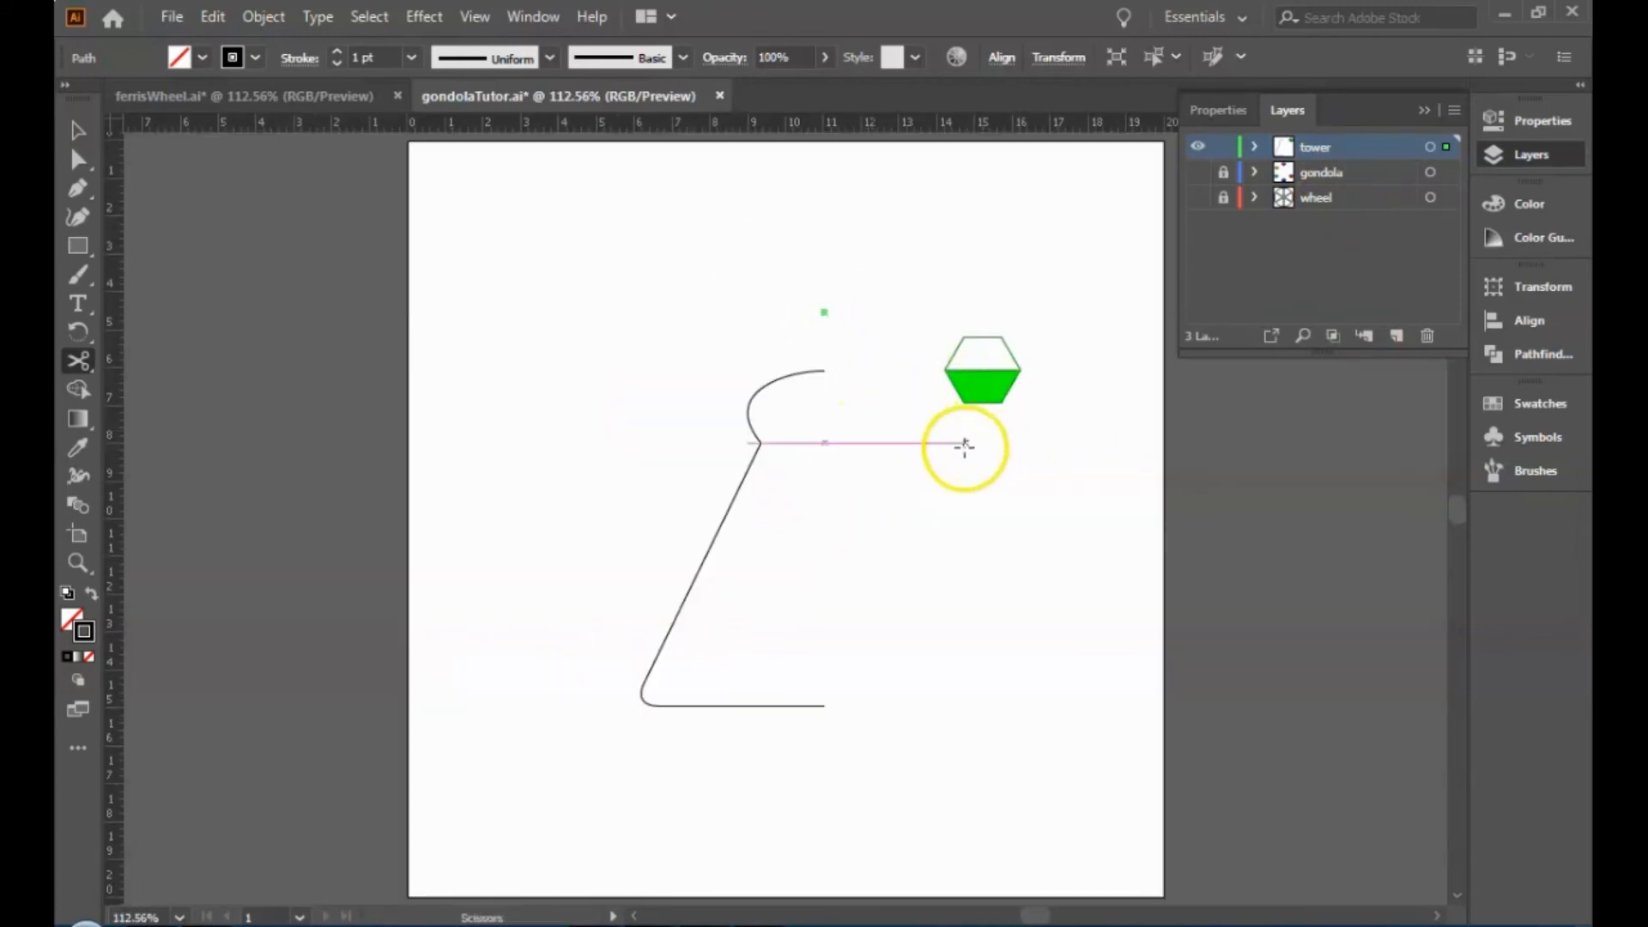
click(72, 133)
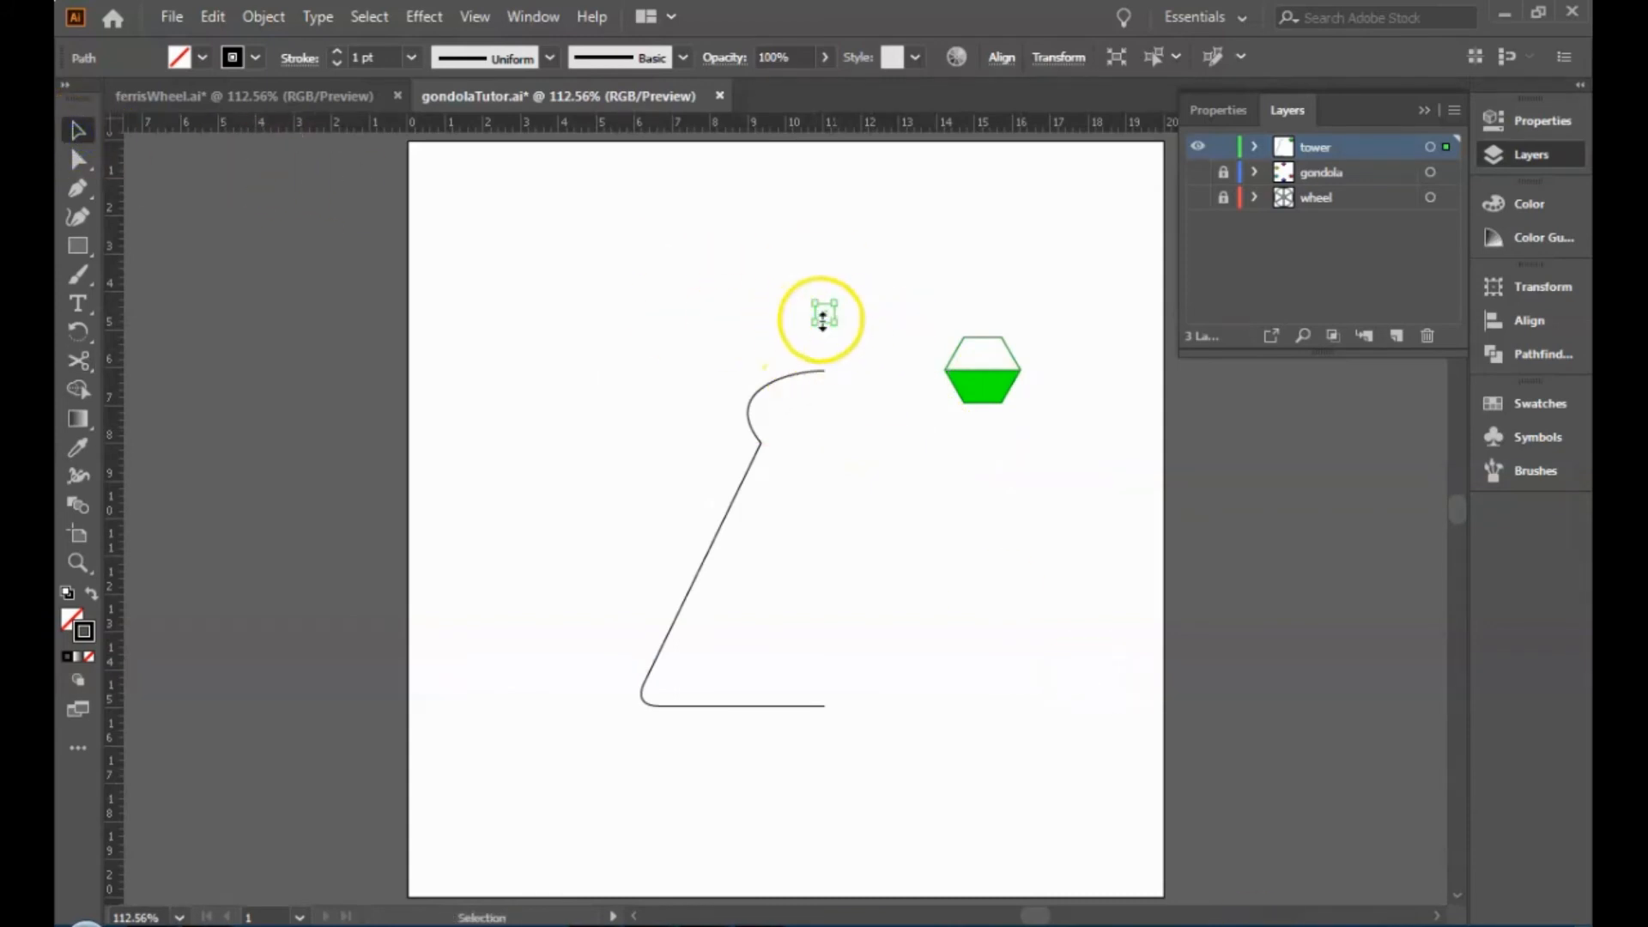
click(848, 510)
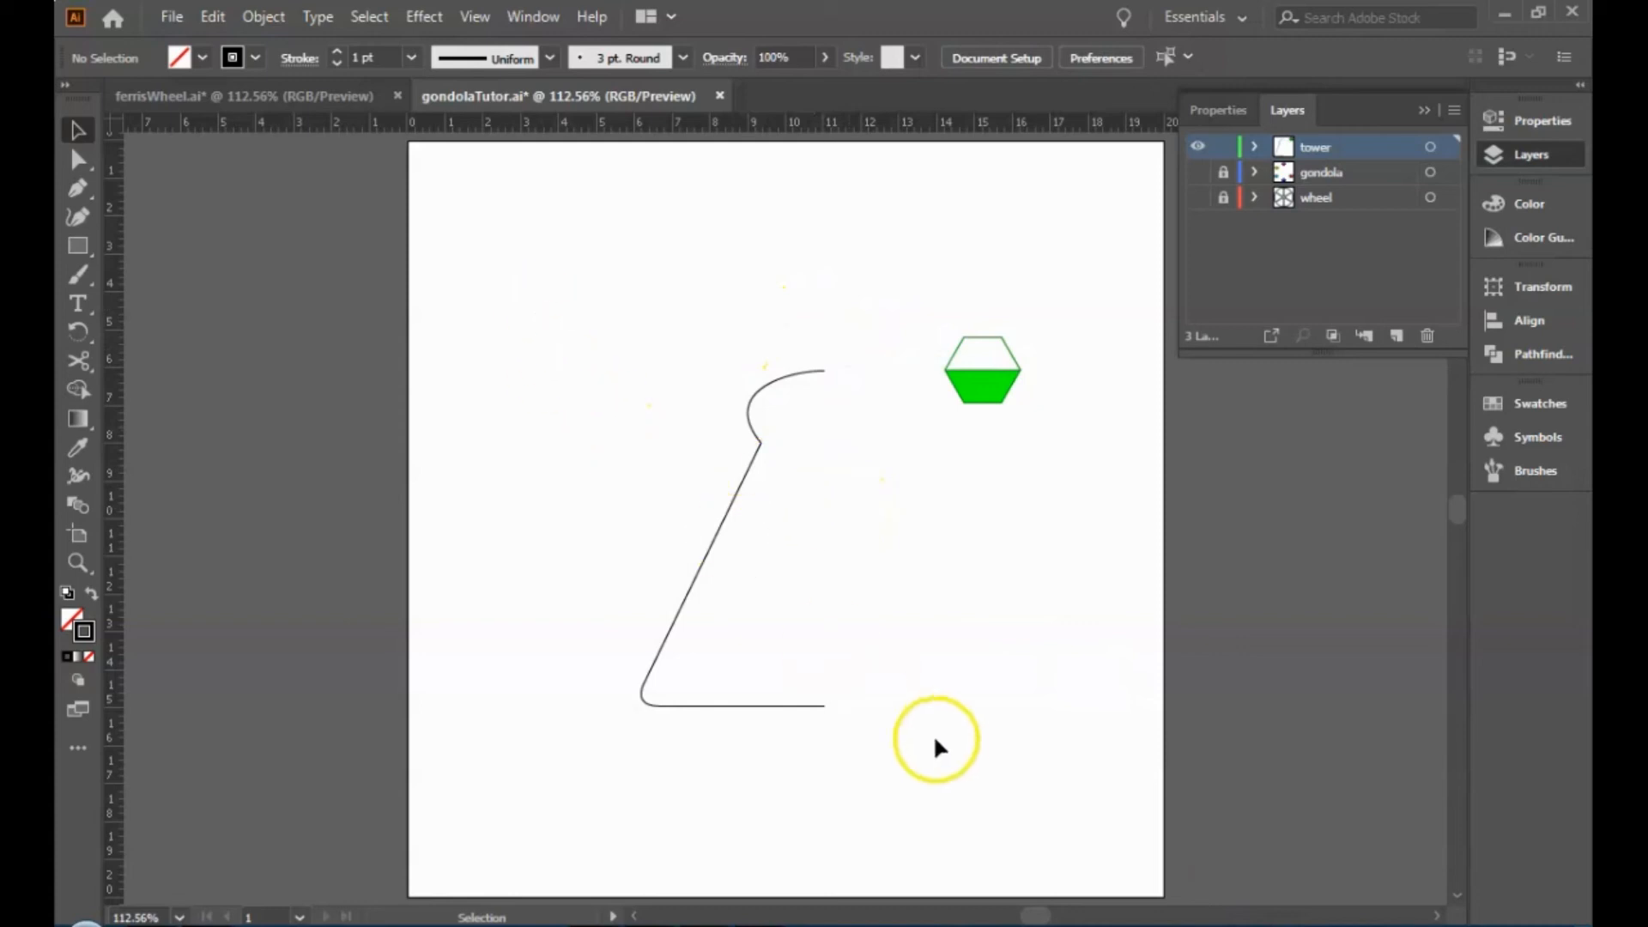
Check the tower in the ferrisWheel.ai reference and set the stroke of both tower outline parts in gondolaTutor.ai to 10 pt.
drag(589, 319, 859, 777)
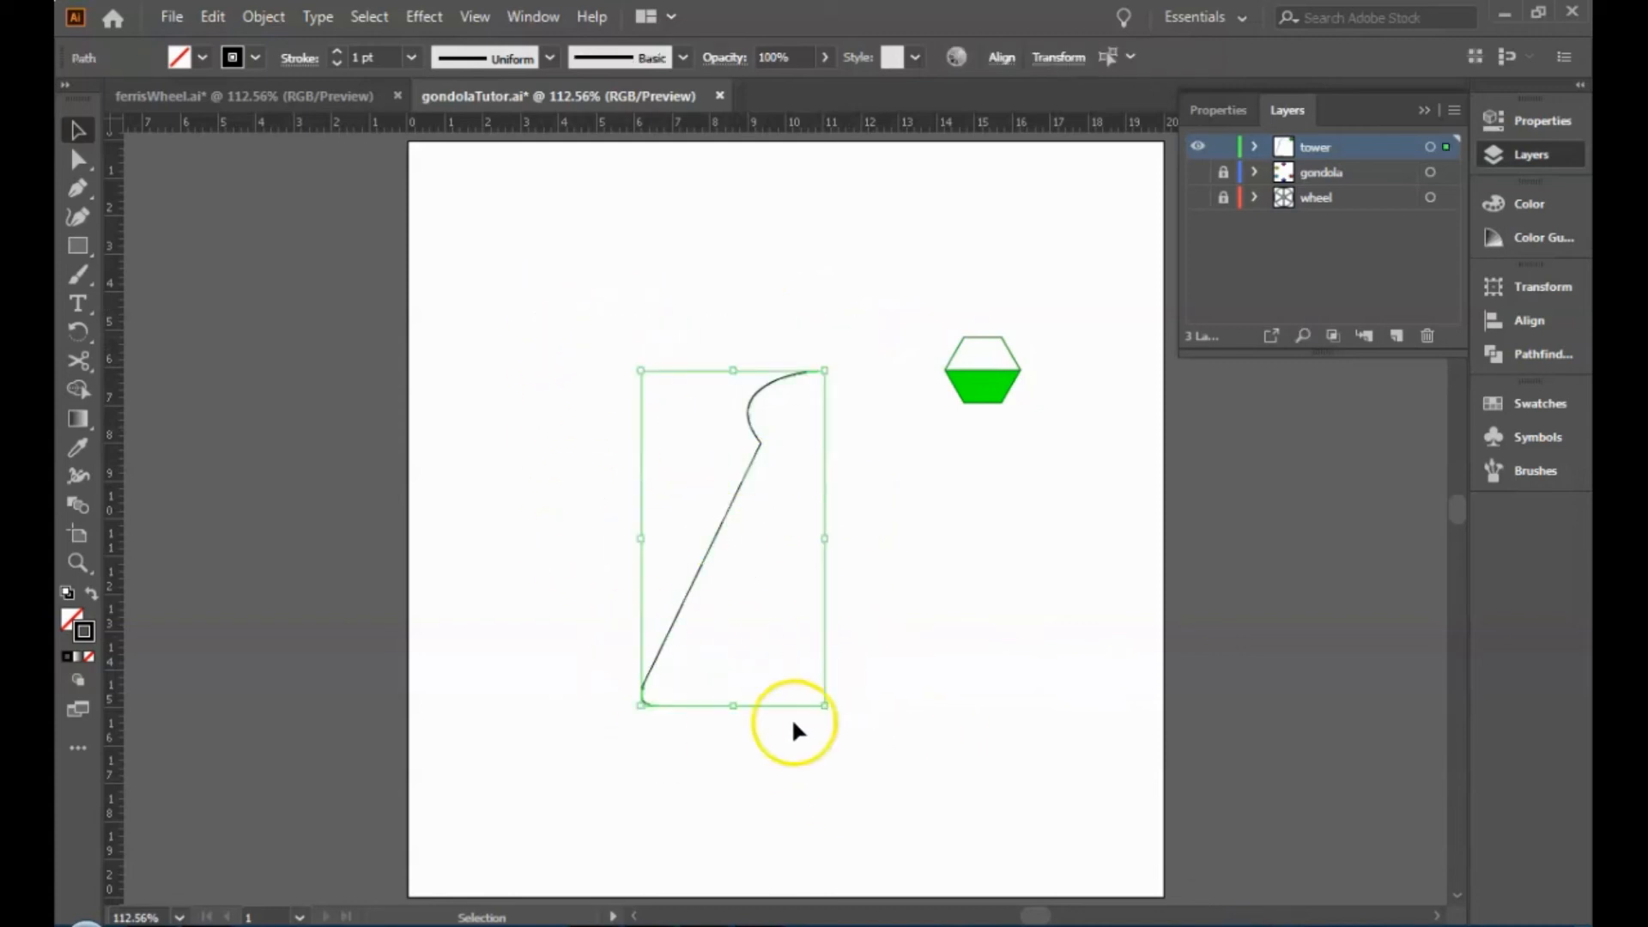
click(284, 99)
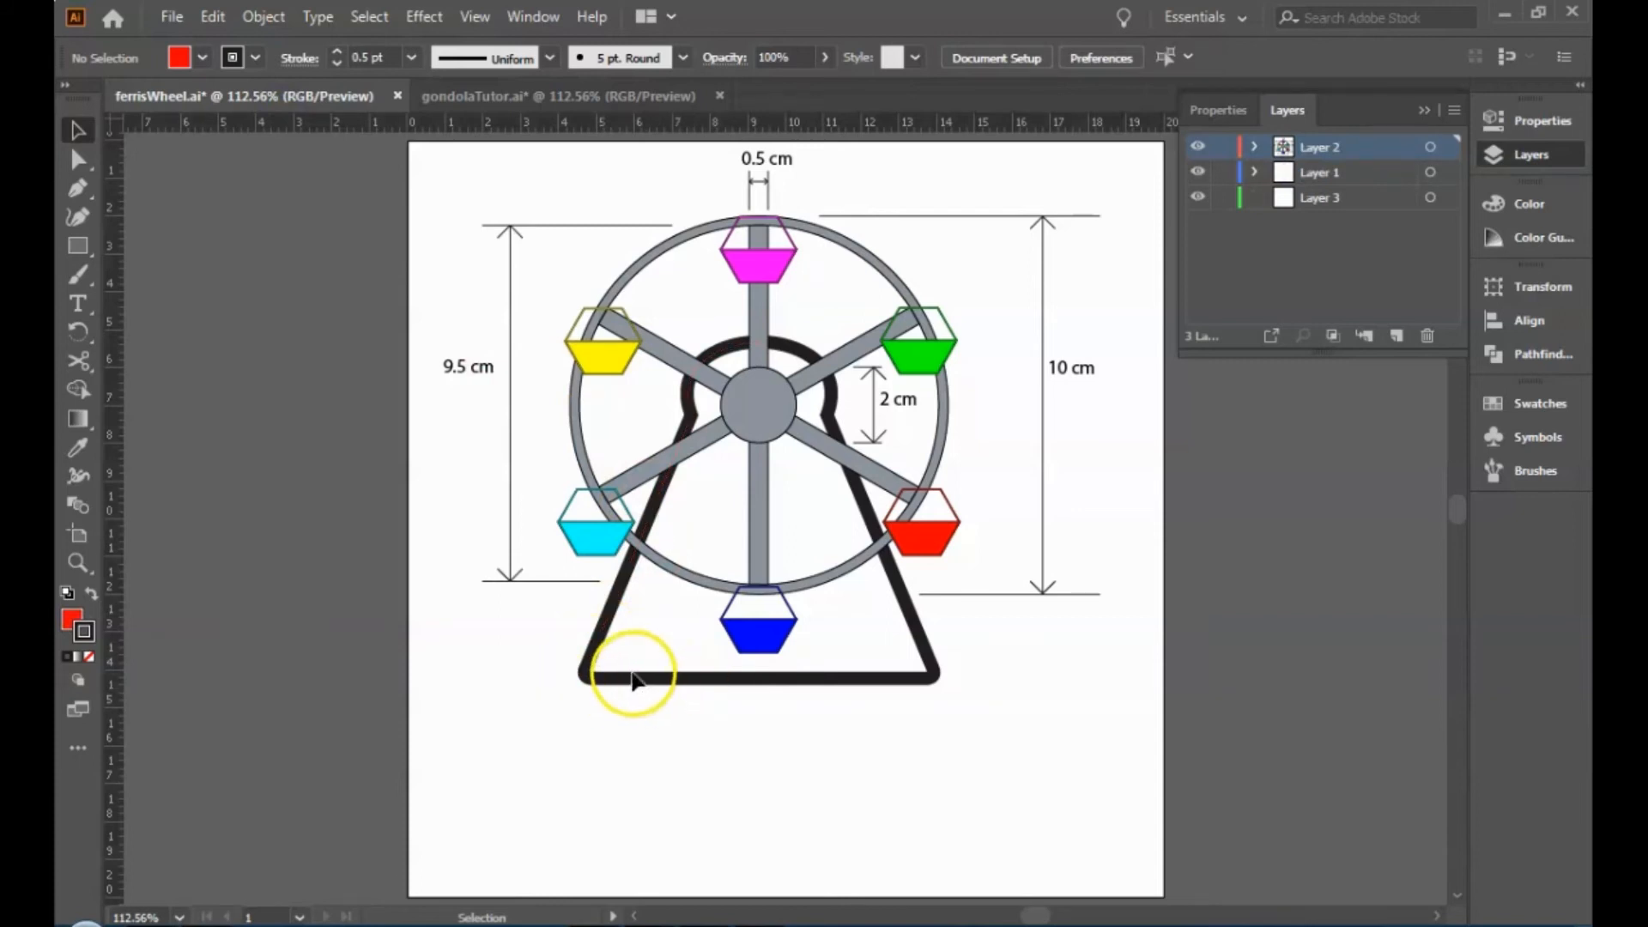
click(471, 96)
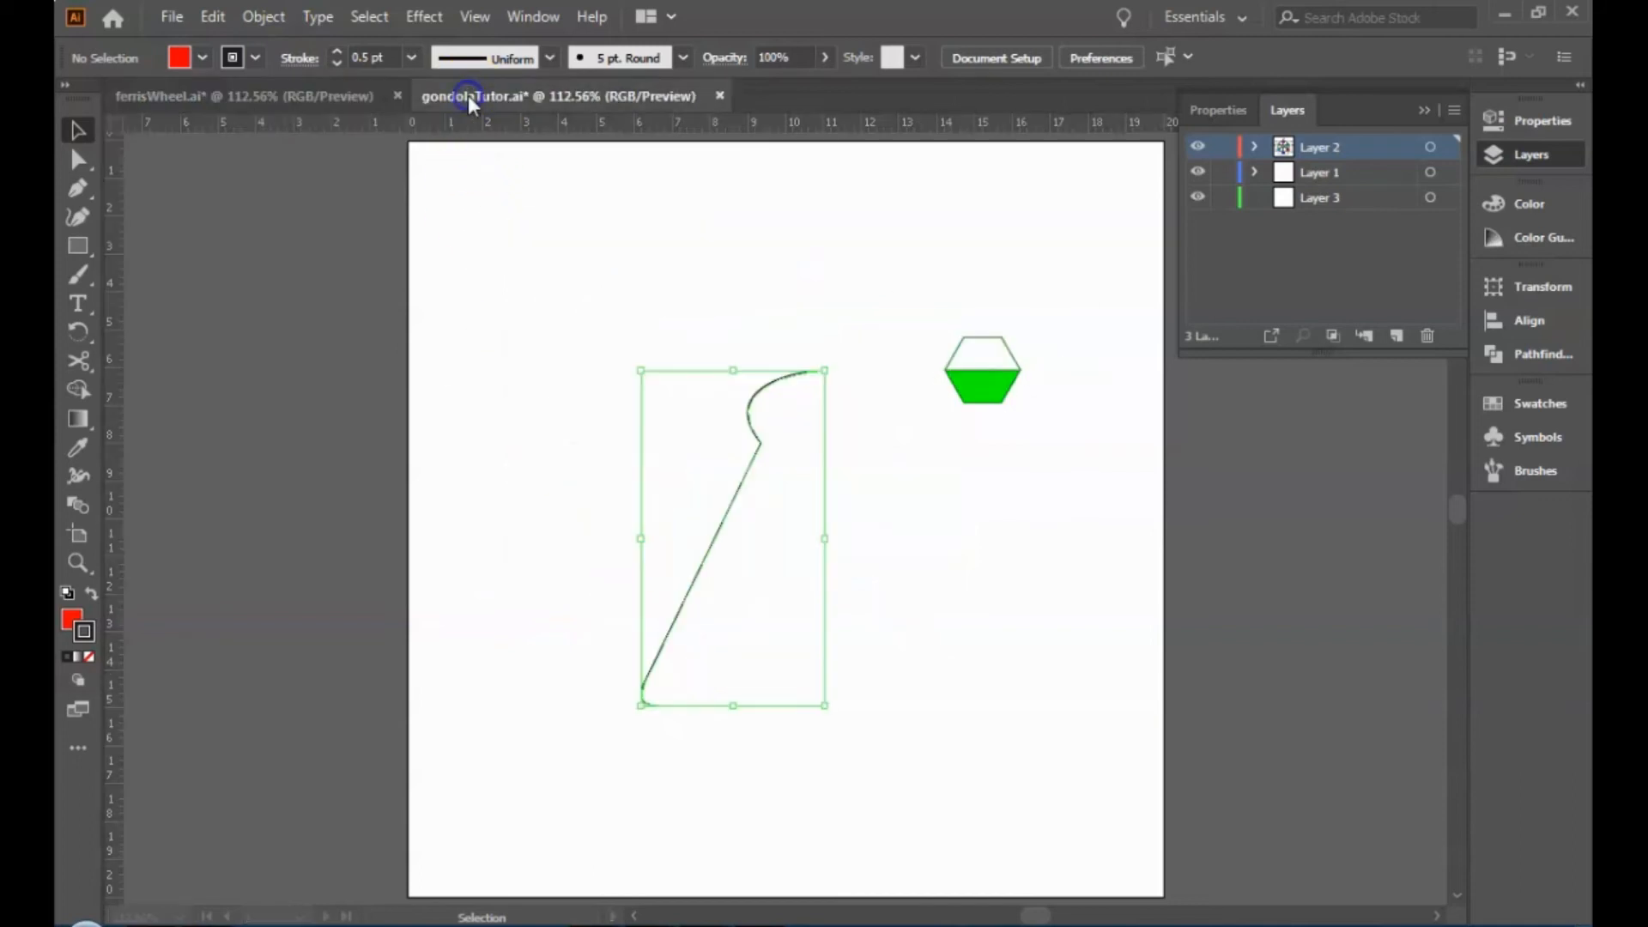
click(714, 548)
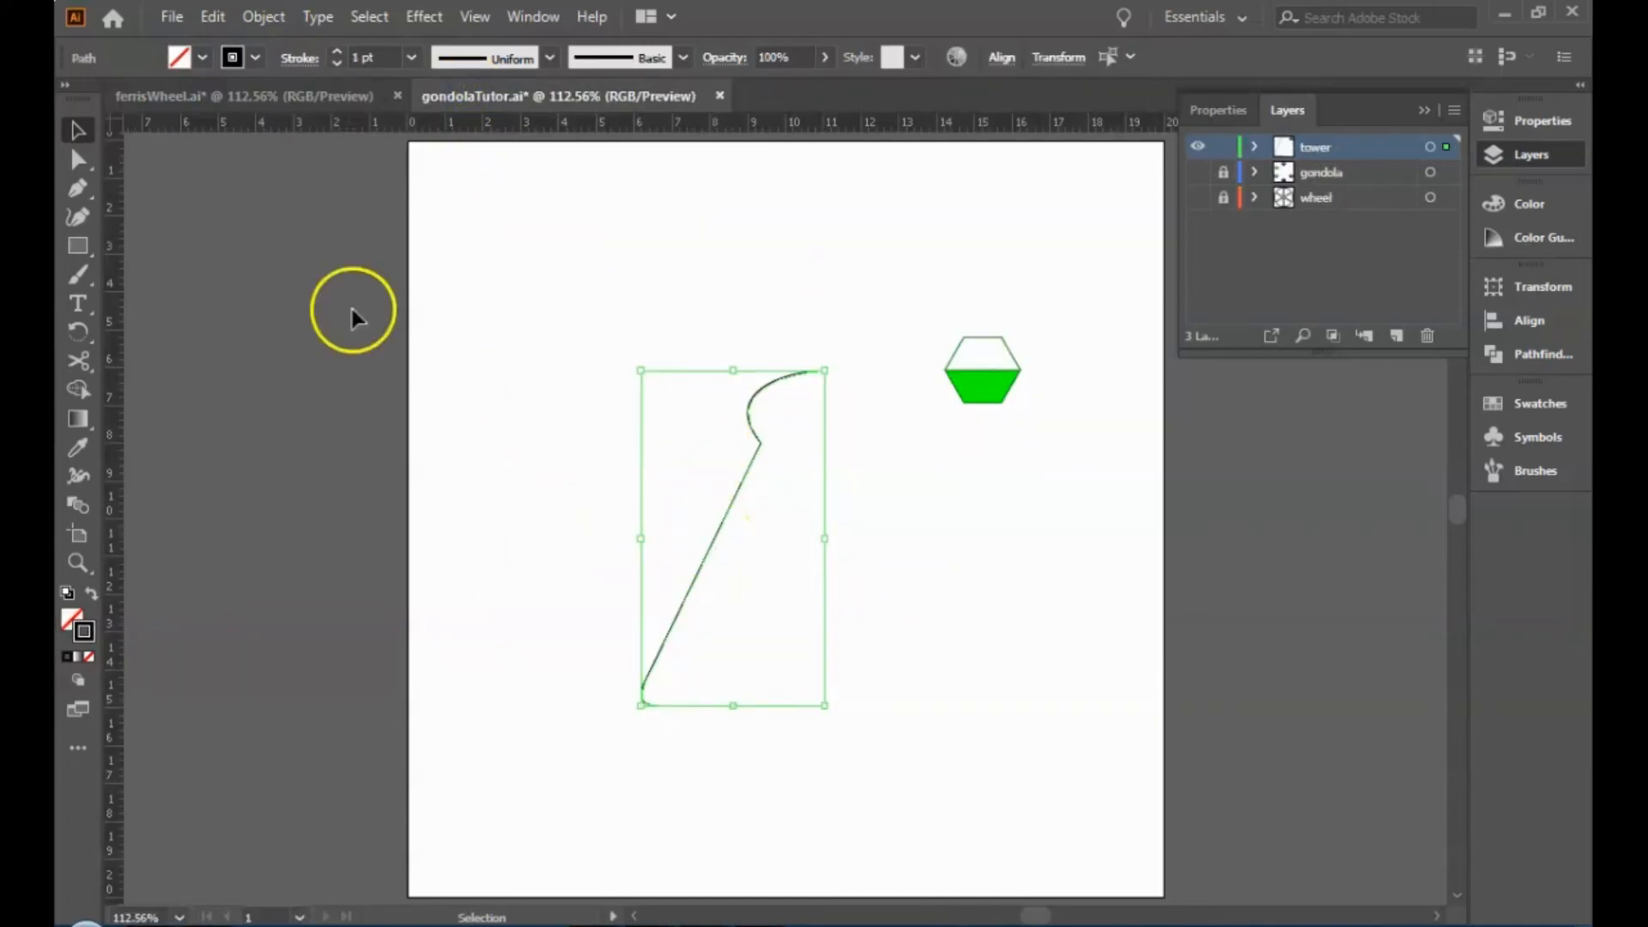
click(412, 57)
click(455, 400)
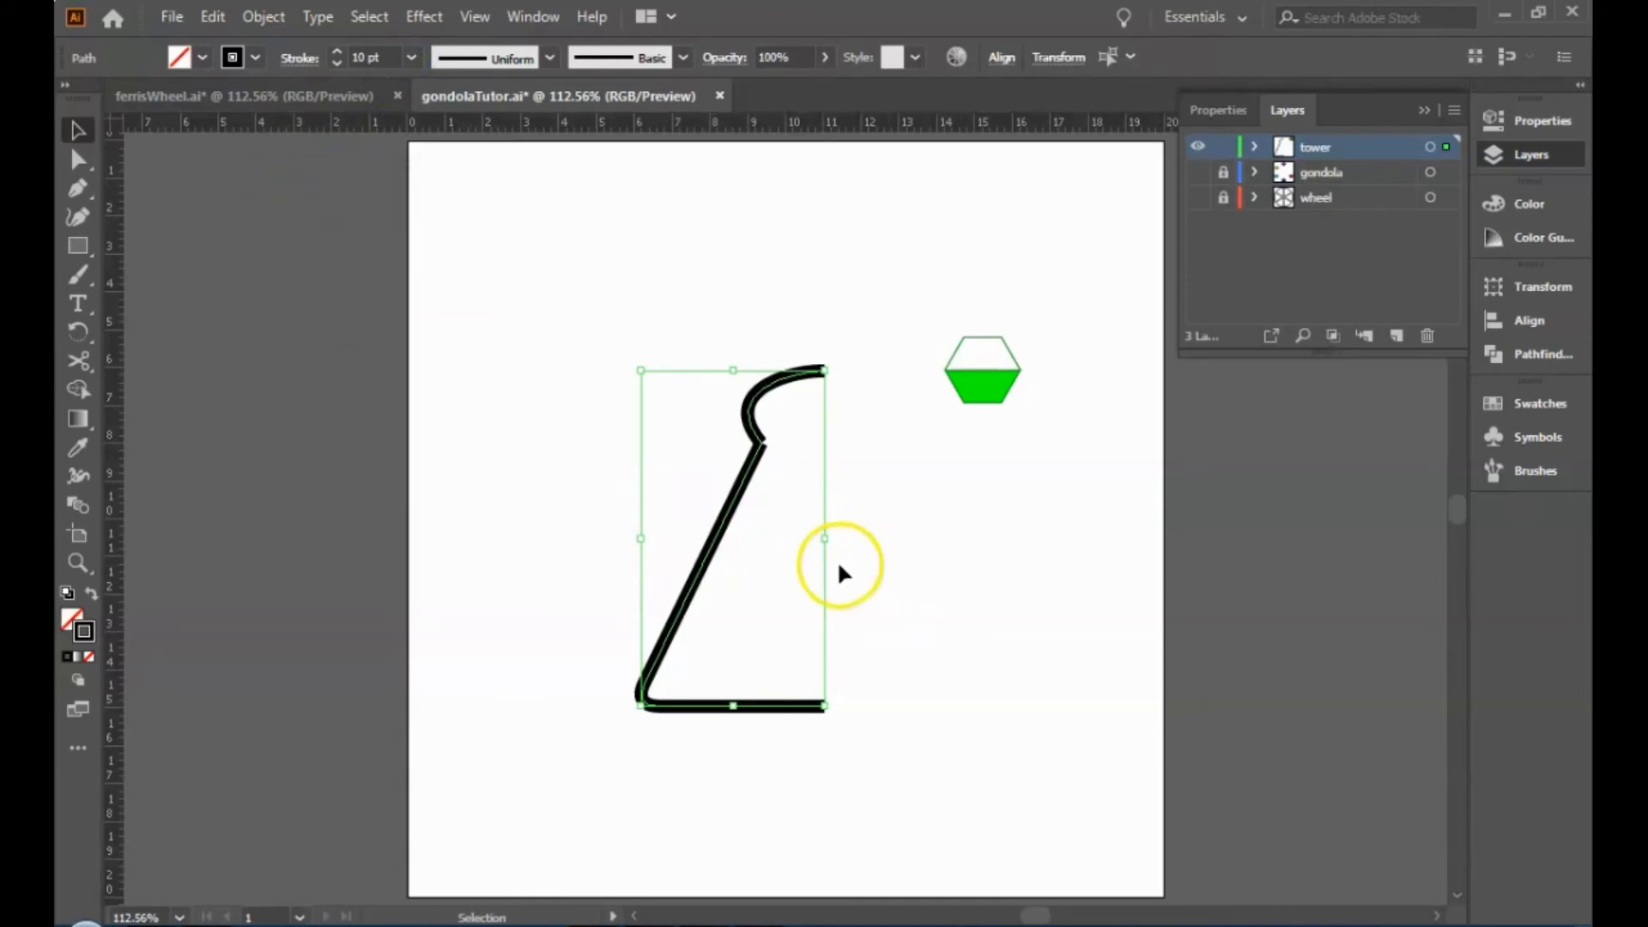
Reflect a copy of the unjoined tower half and move it beside the original to form the right half.
right_click(718, 539)
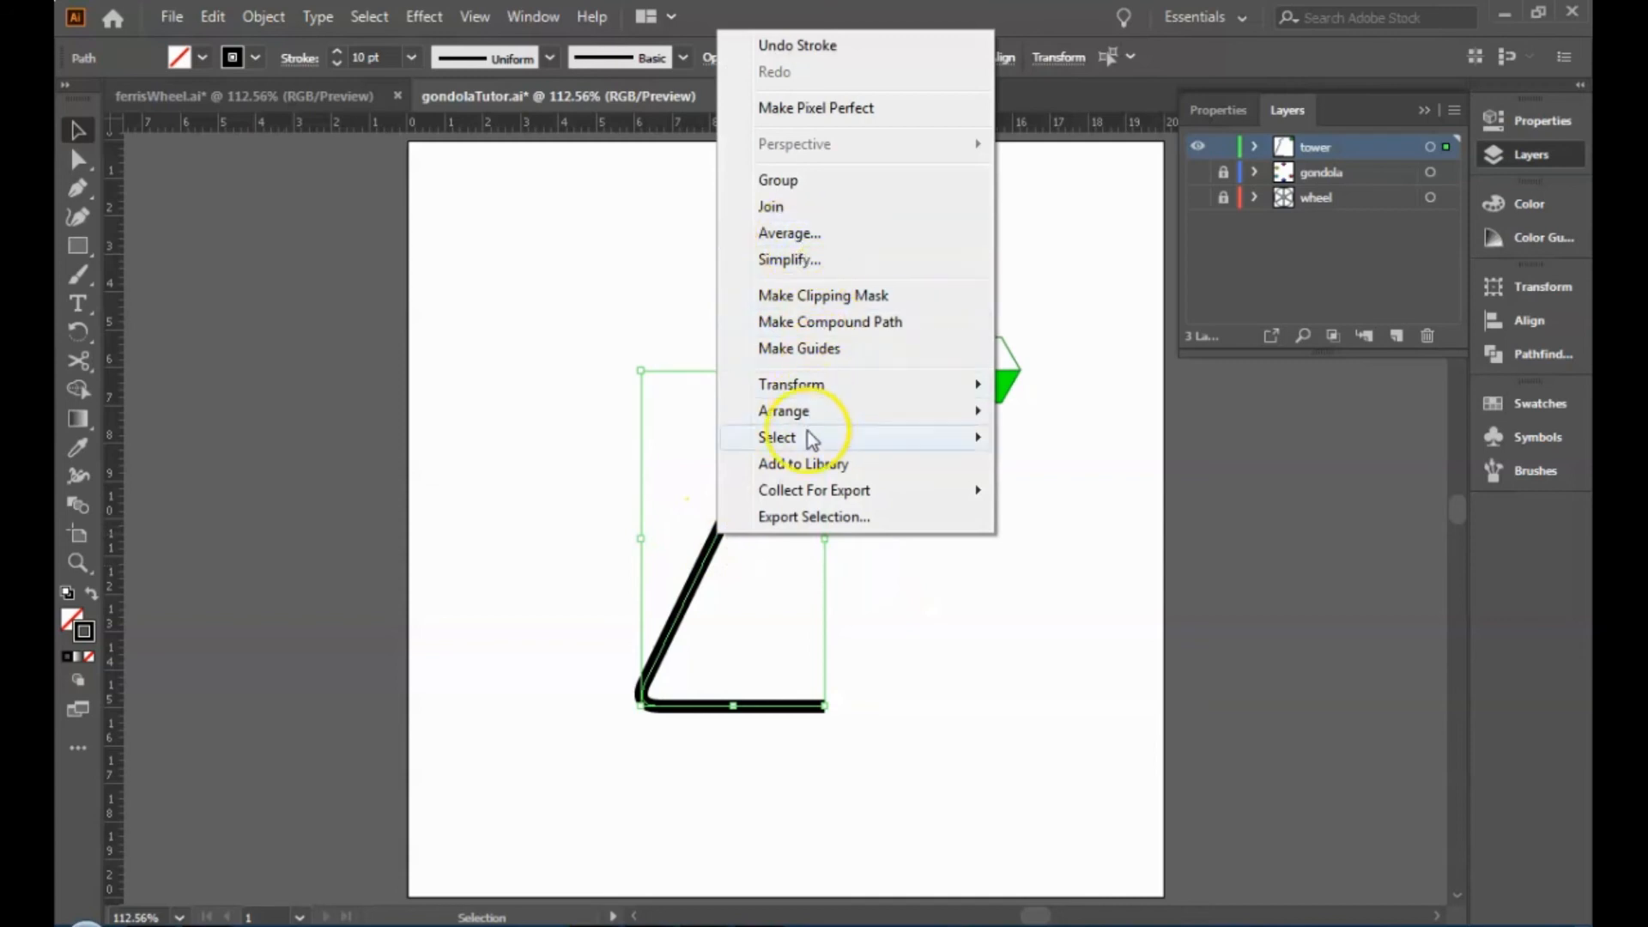
mouse_move(831, 384)
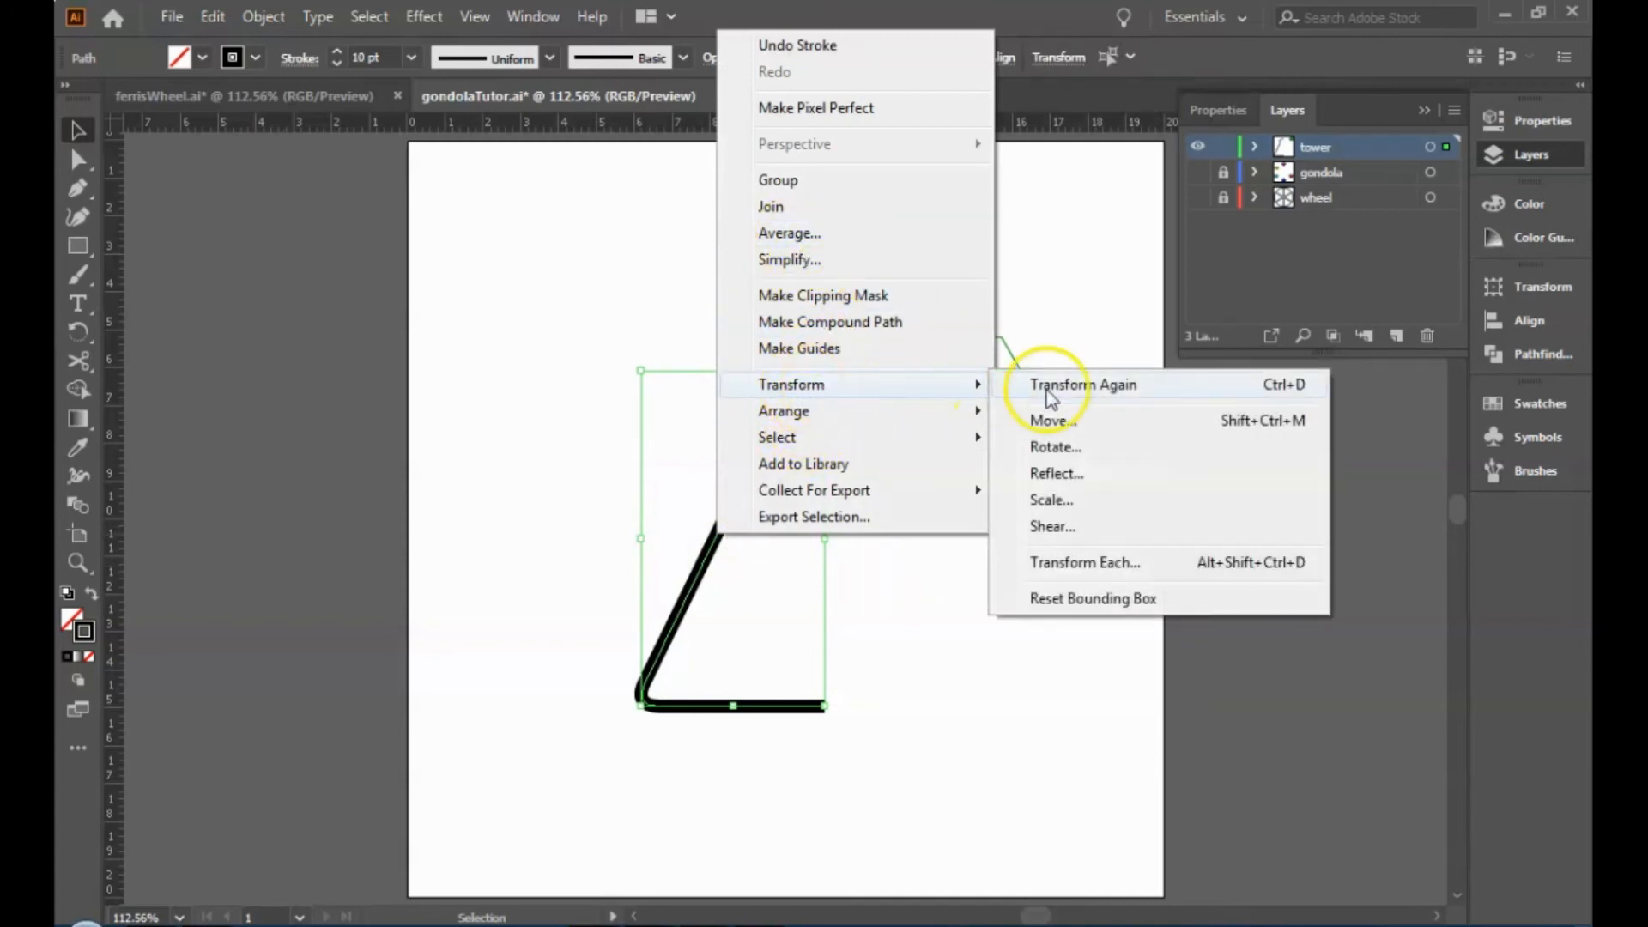
click(1077, 479)
click(731, 629)
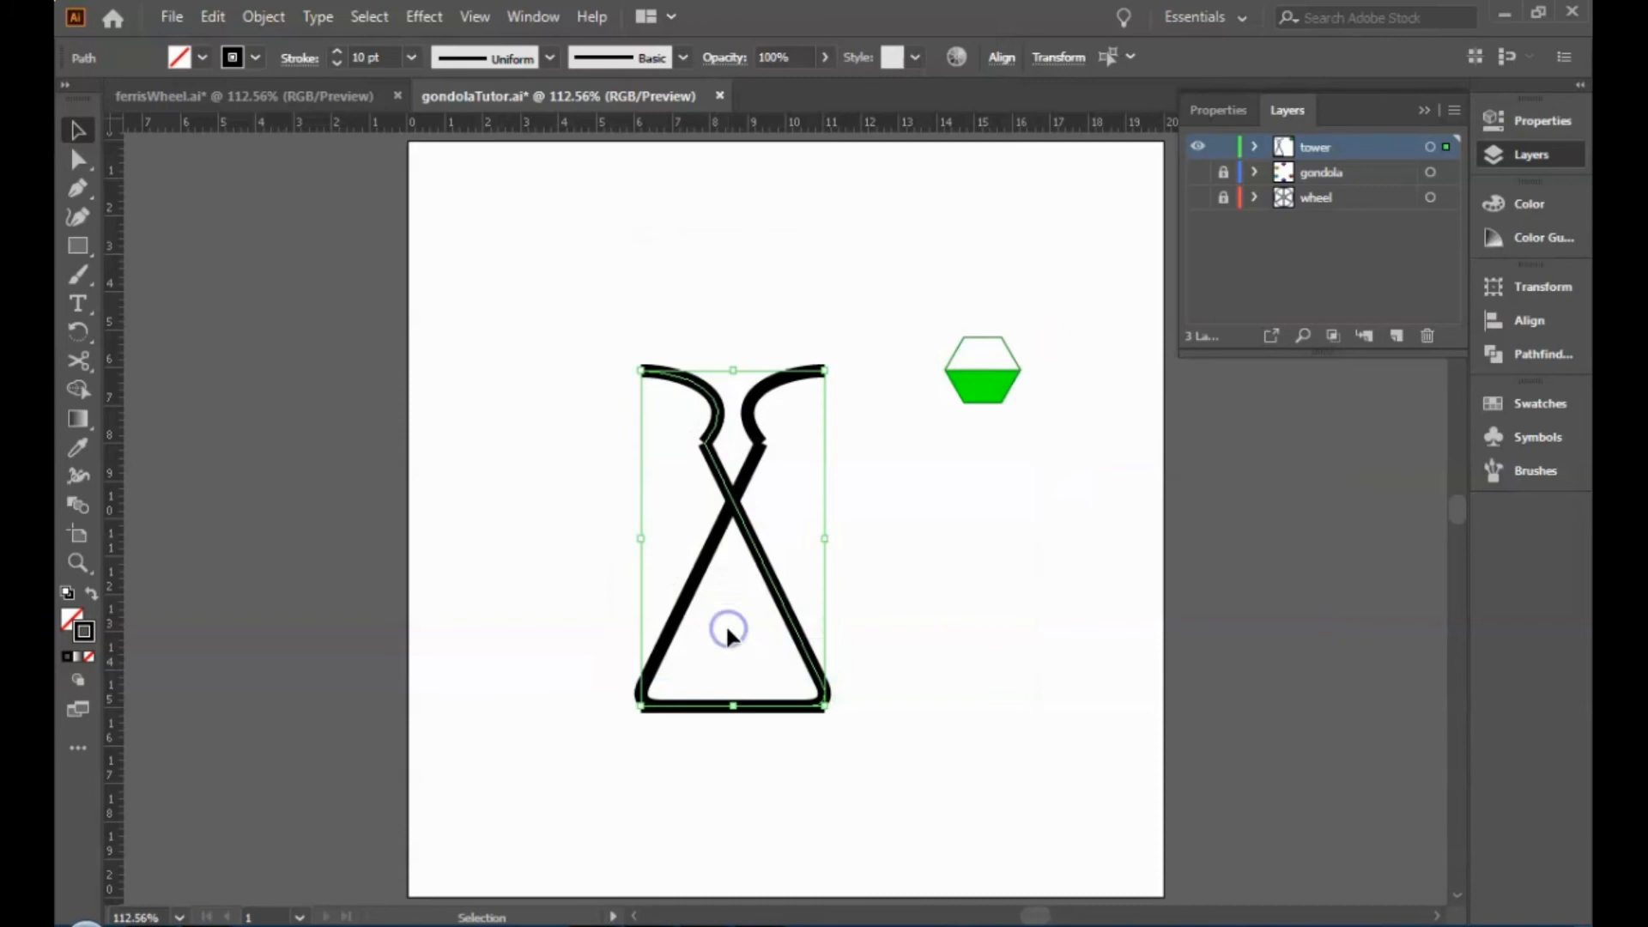
drag(779, 594, 953, 585)
click(1041, 596)
drag(960, 710, 964, 712)
click(1088, 498)
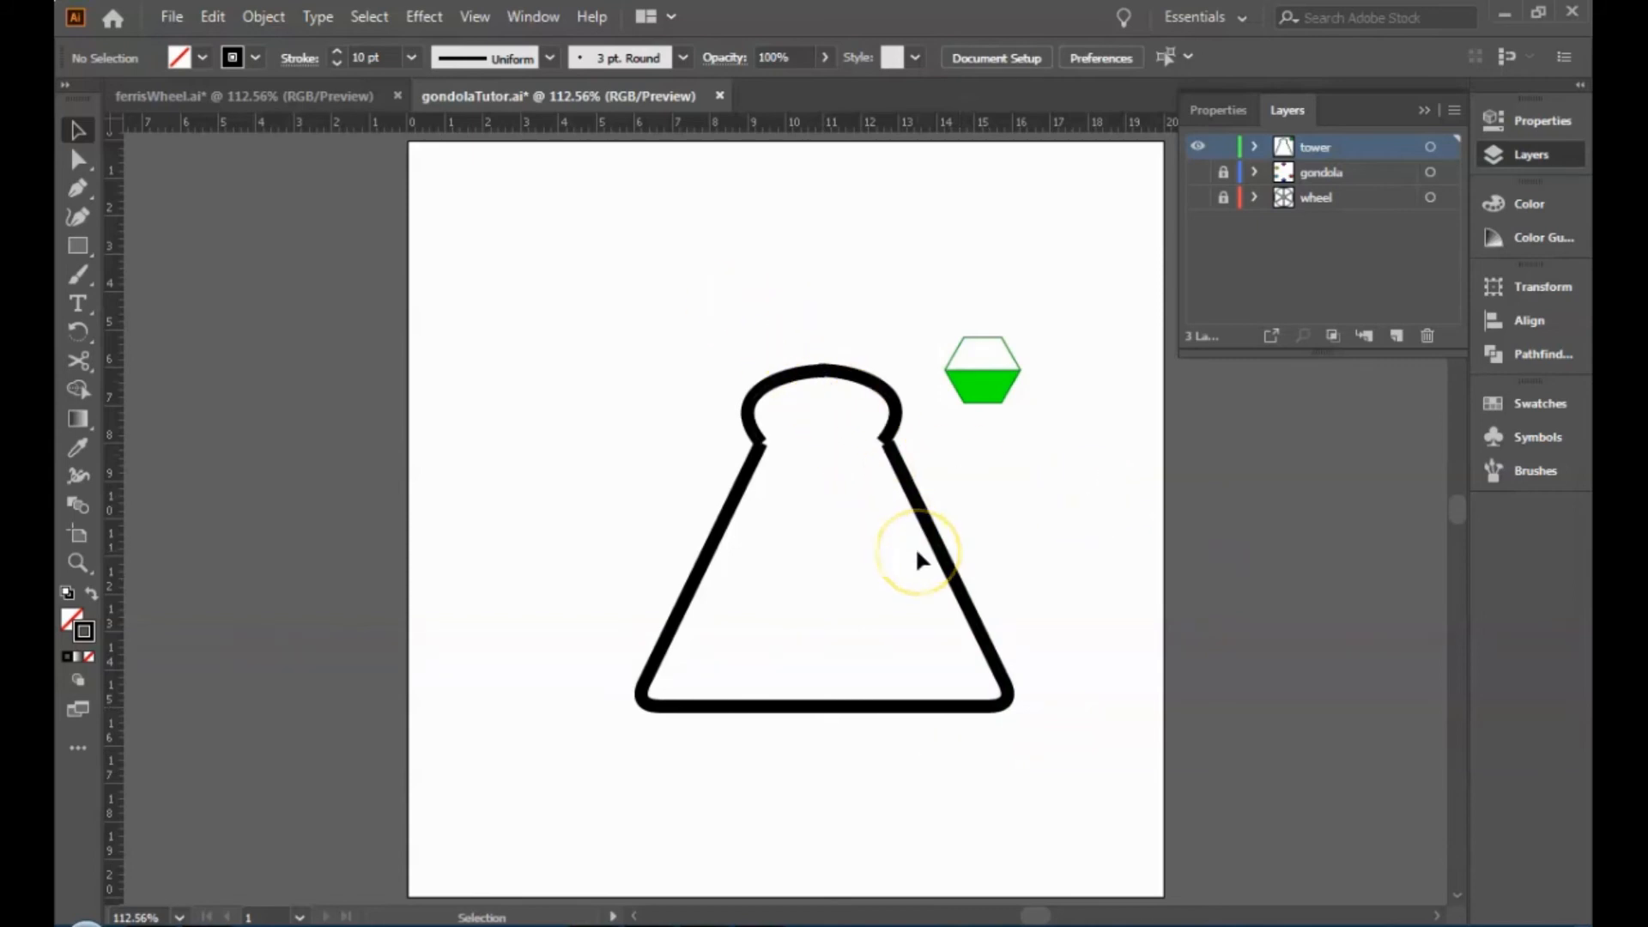
Undo the move, the reflected copy and the stroke weight change on the tower half.
click(635, 403)
key(ctrl+z)
key(ctrl+z)
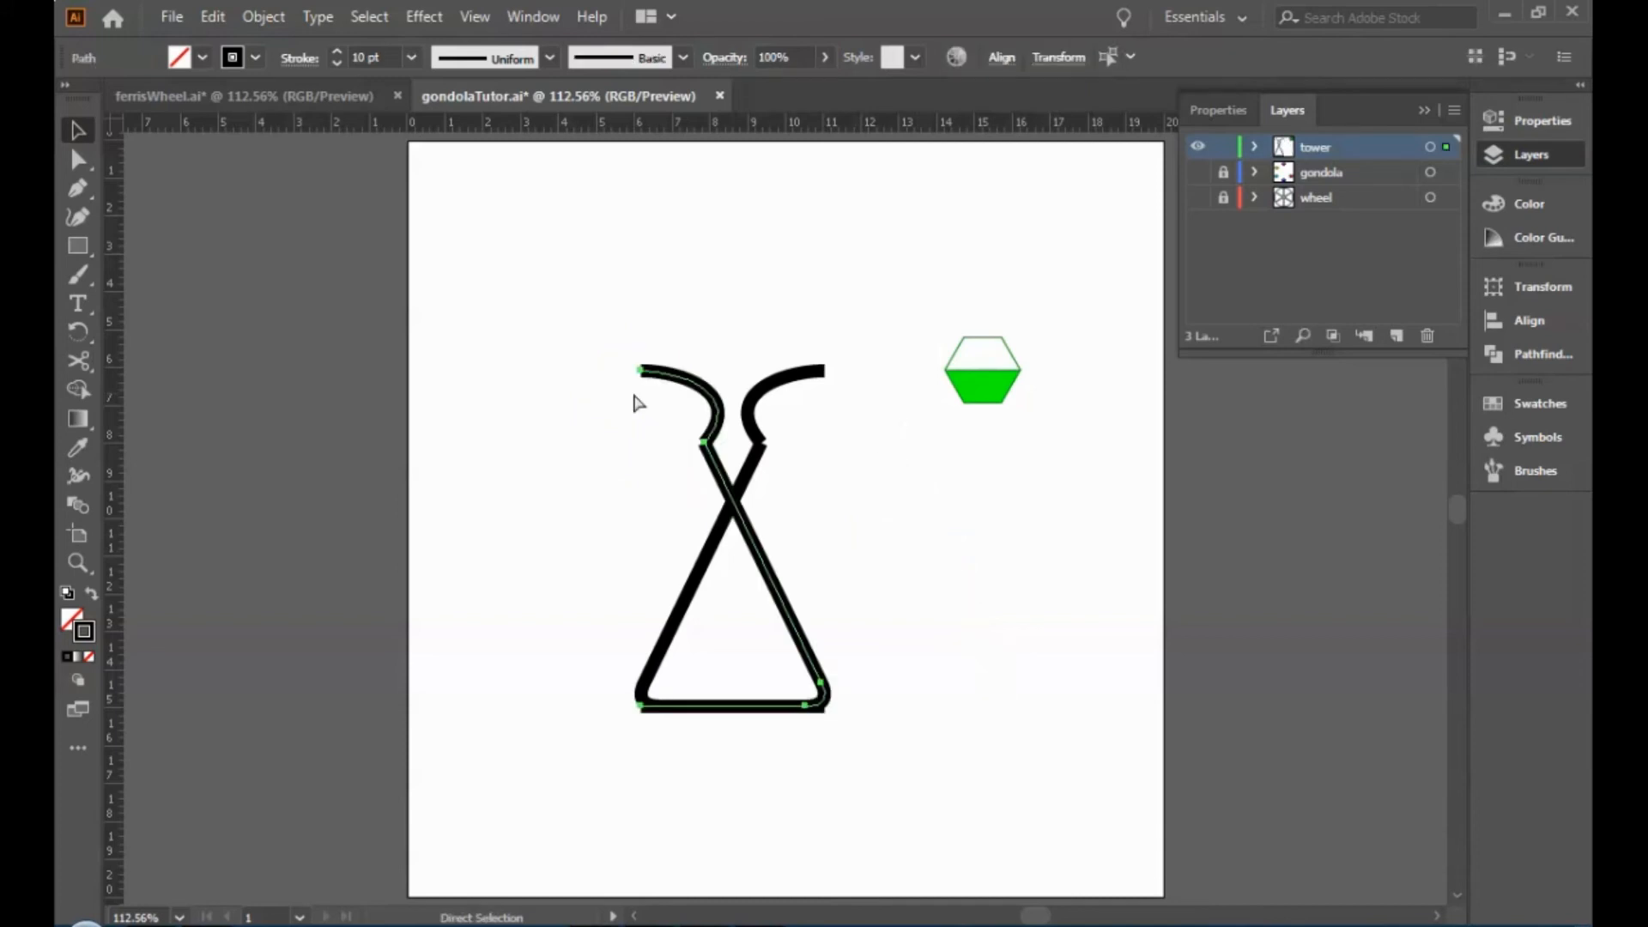
key(ctrl+z)
key(ctrl+z)
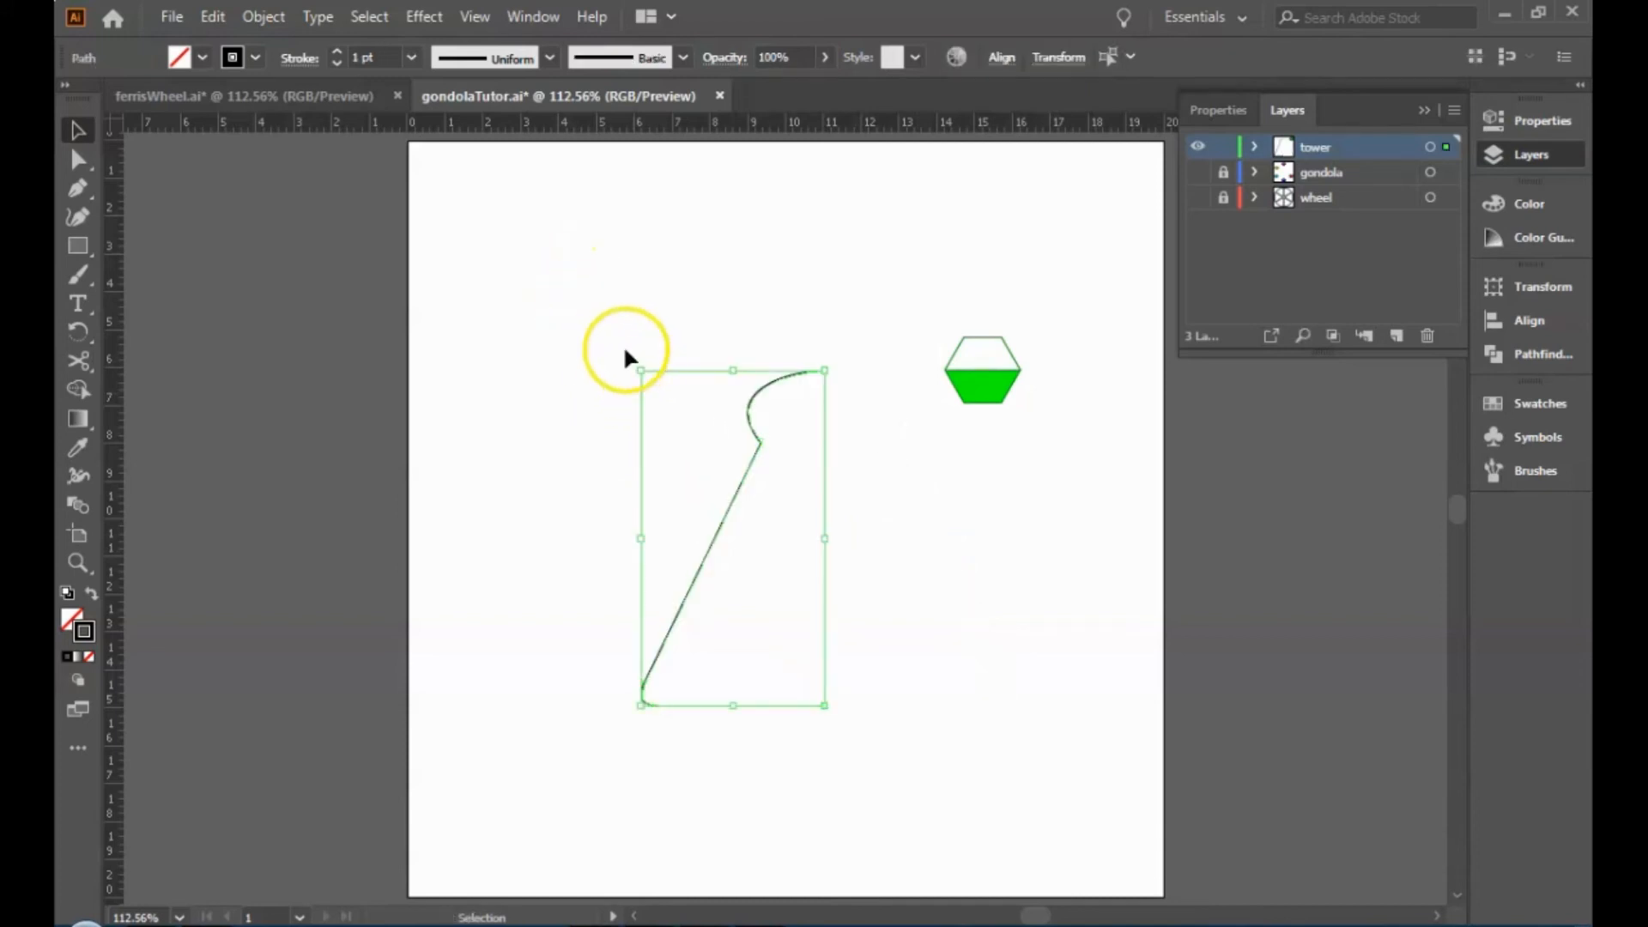
Join the arc and the slanted side into one continuous path and check that they select together.
right_click(680, 422)
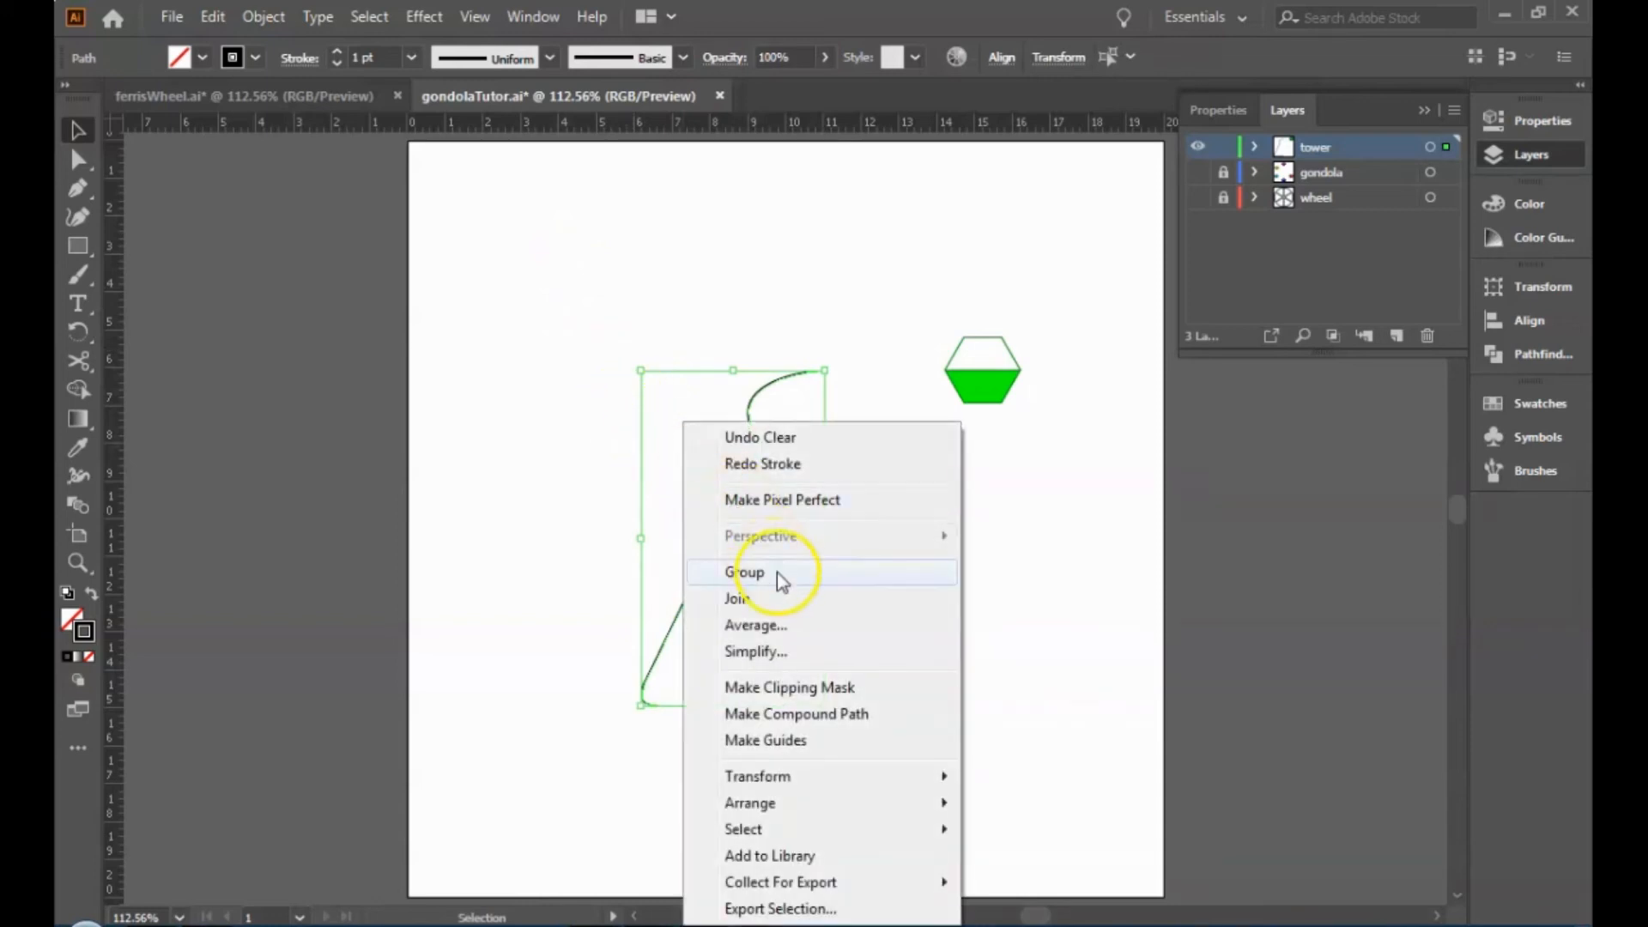
click(783, 598)
click(894, 600)
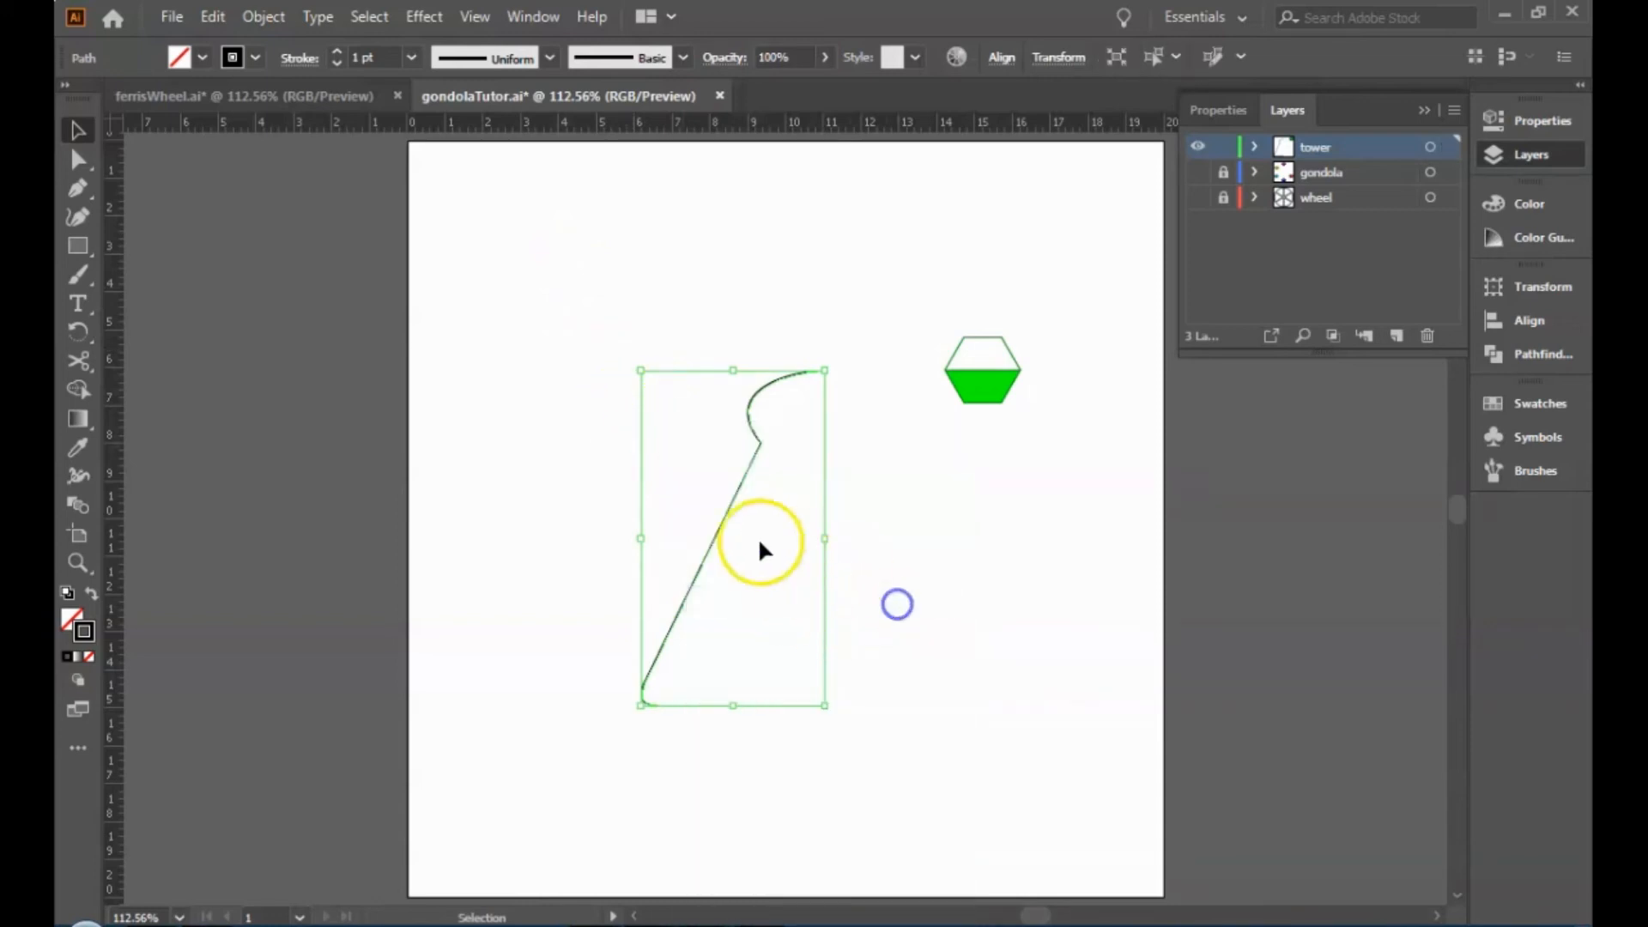
click(716, 530)
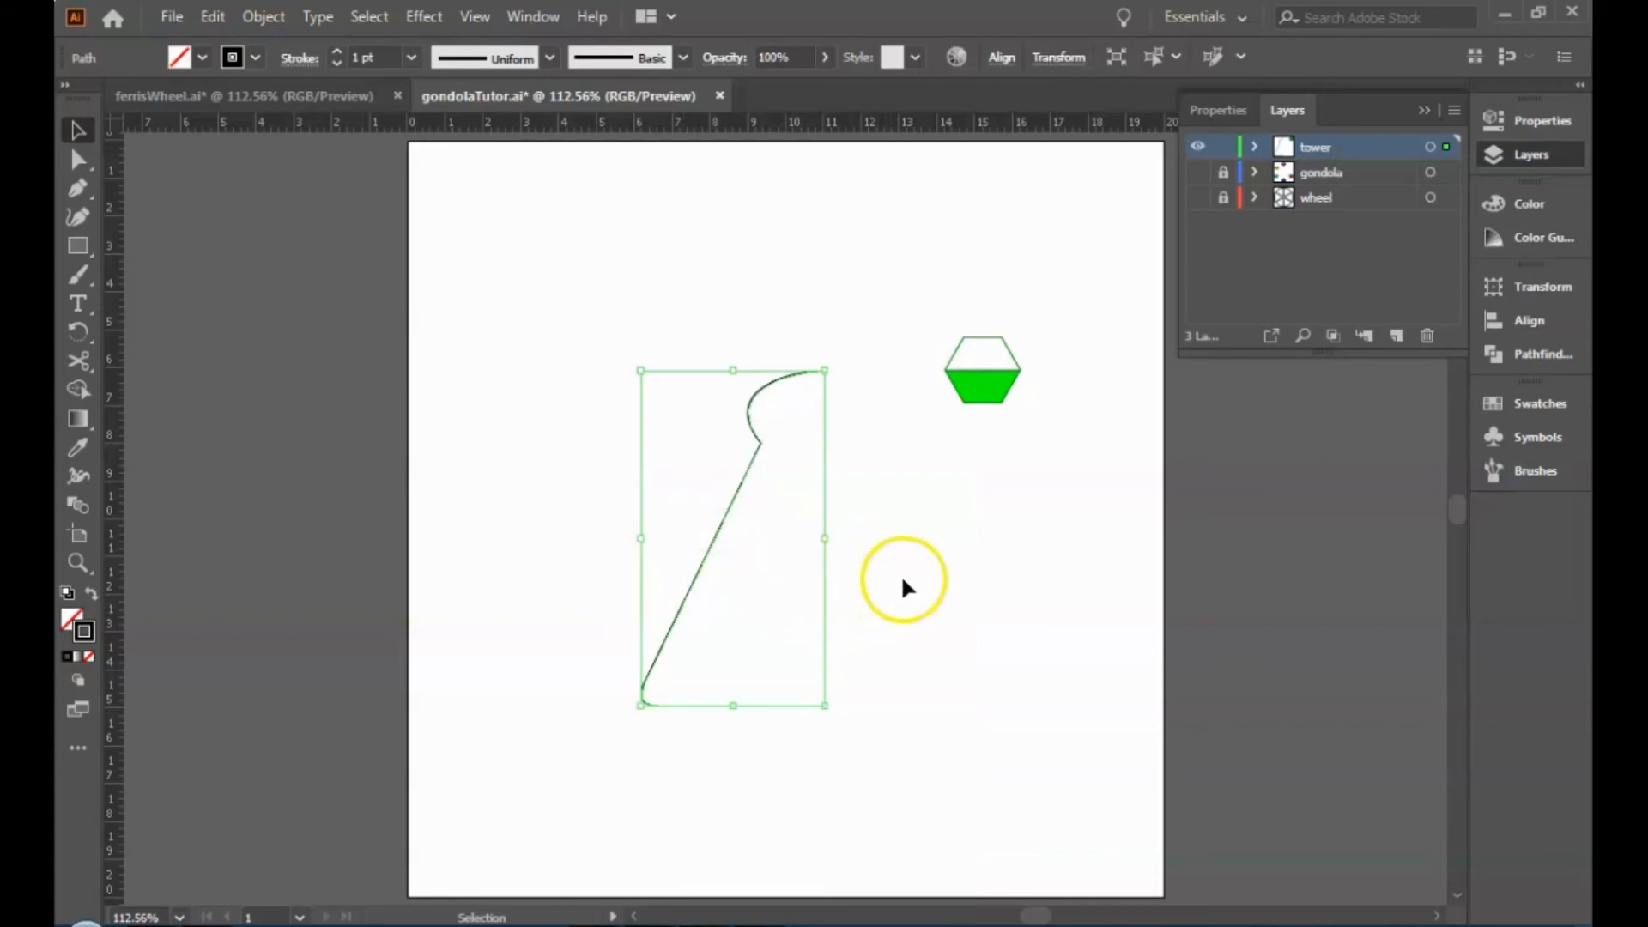
click(922, 549)
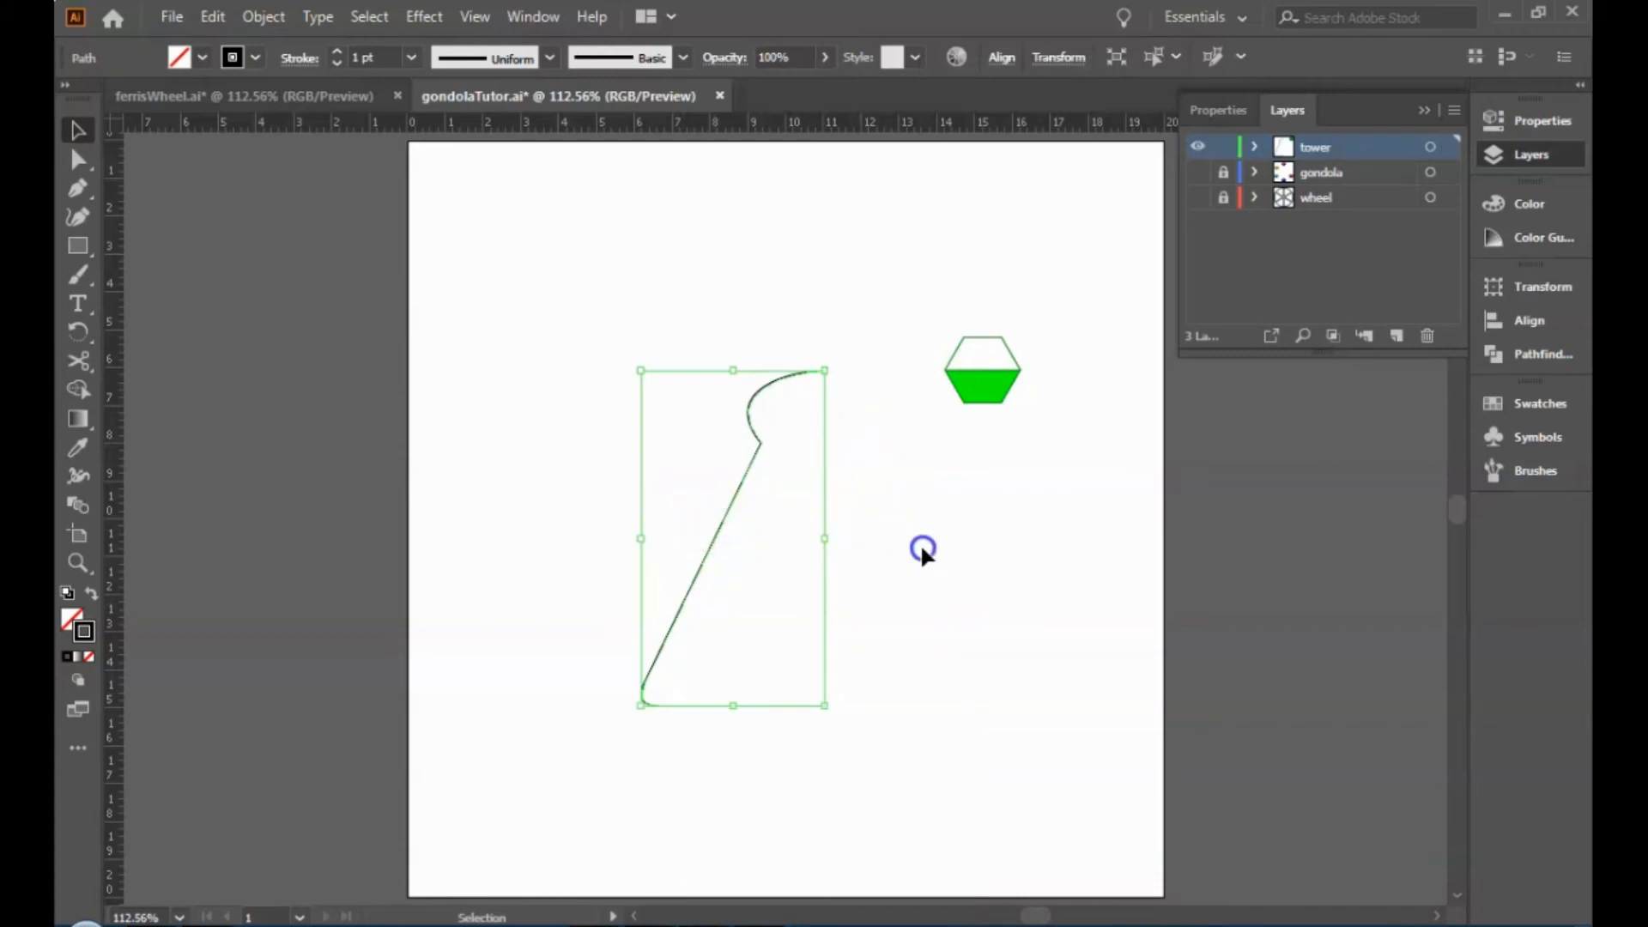
Set the joined tower half's stroke weight to 10 pt and deselect it.
click(713, 553)
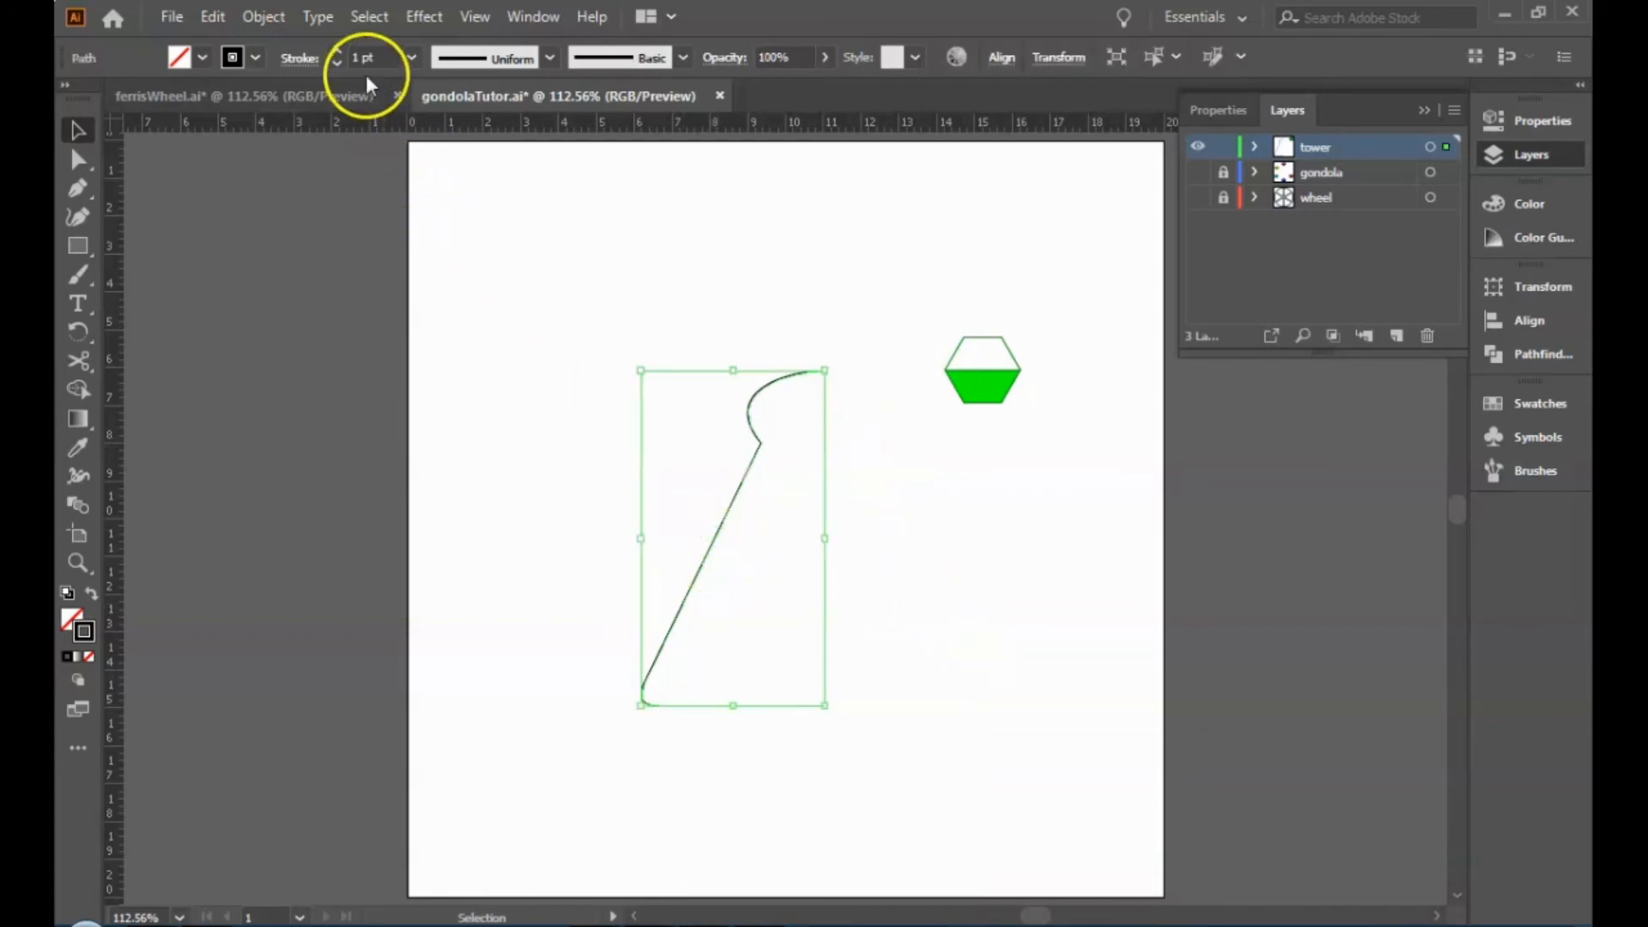
click(412, 58)
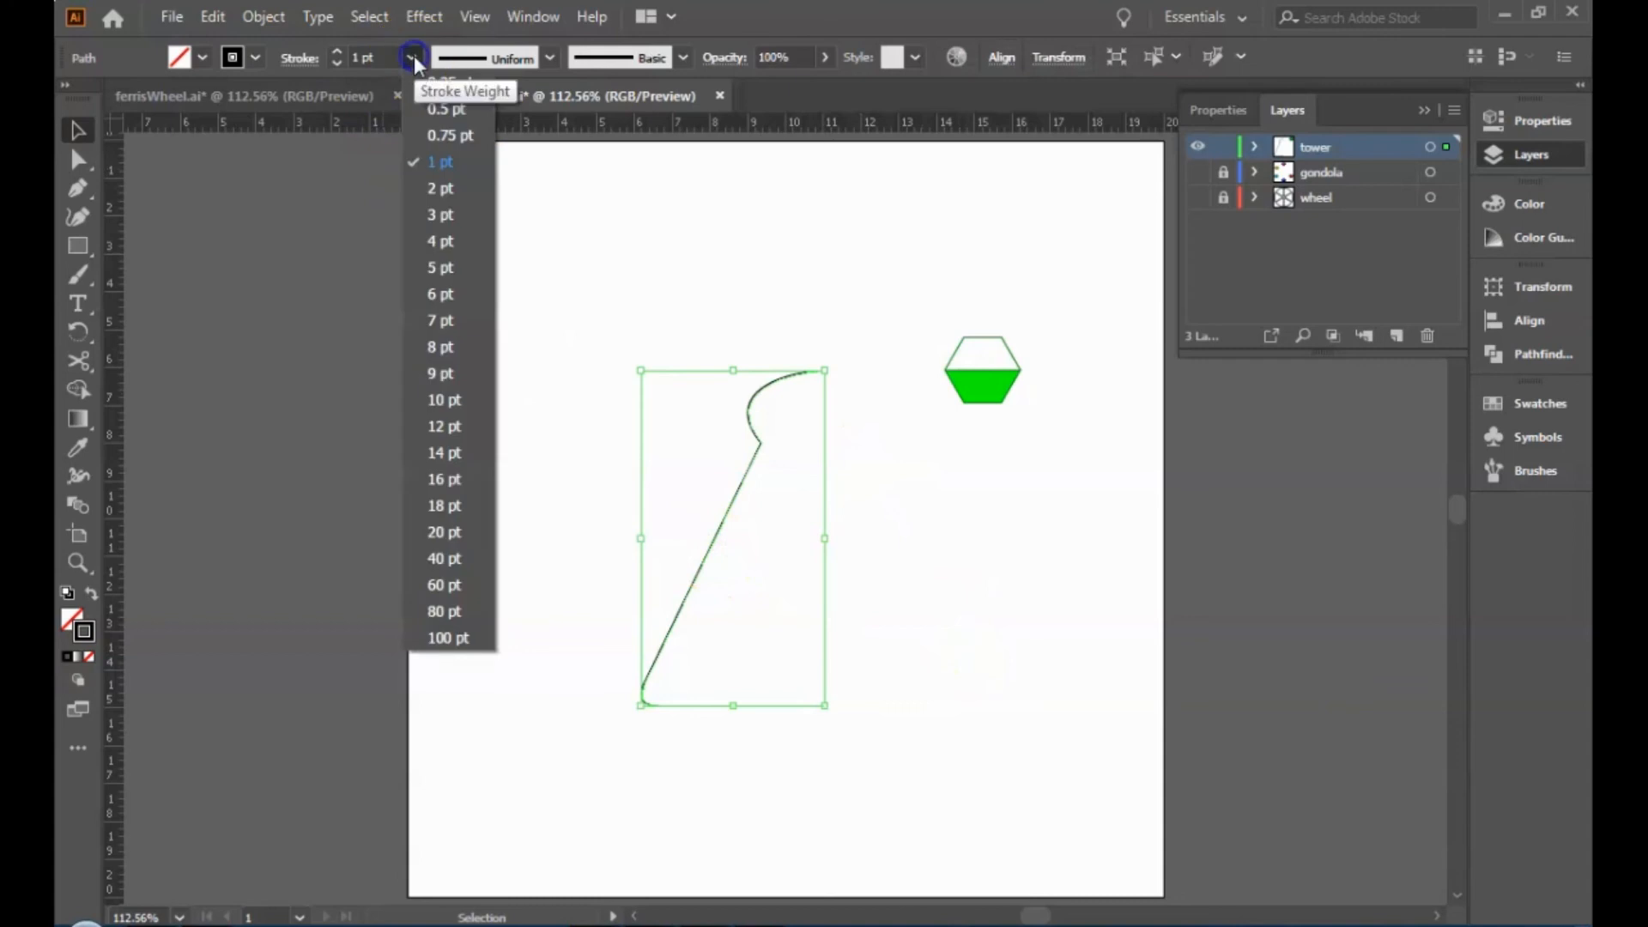
click(477, 403)
click(761, 452)
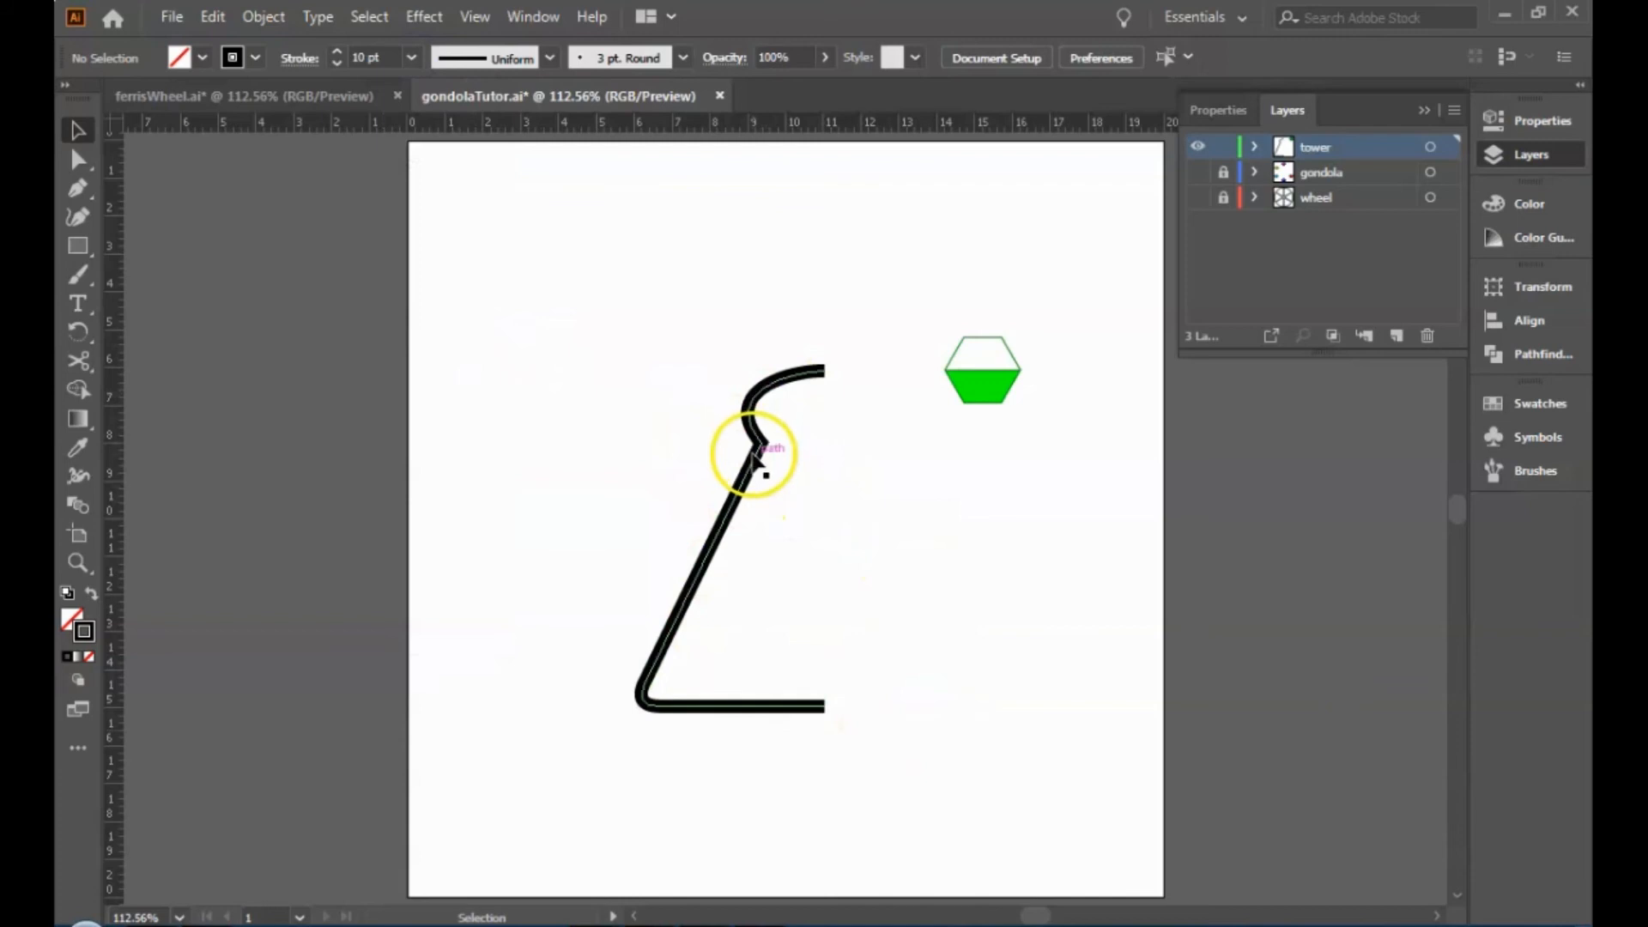
Reflect a copy of the joined tower half across the vertical axis and move it until its ends meet the original as the right half.
click(754, 455)
right_click(760, 459)
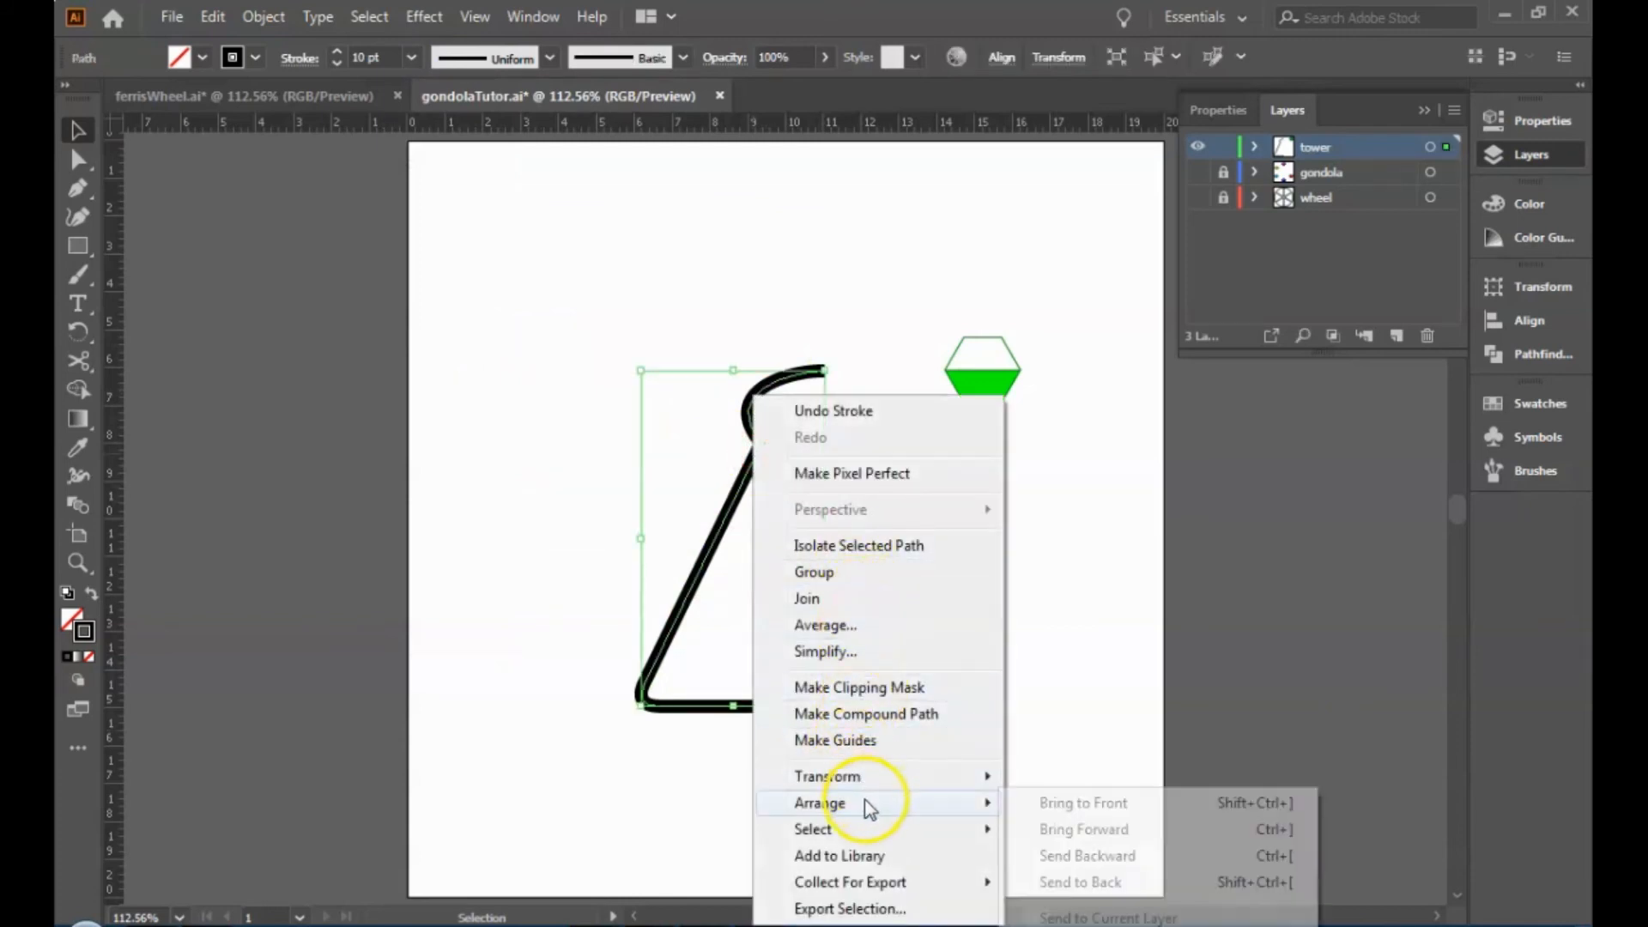
mouse_move(861, 790)
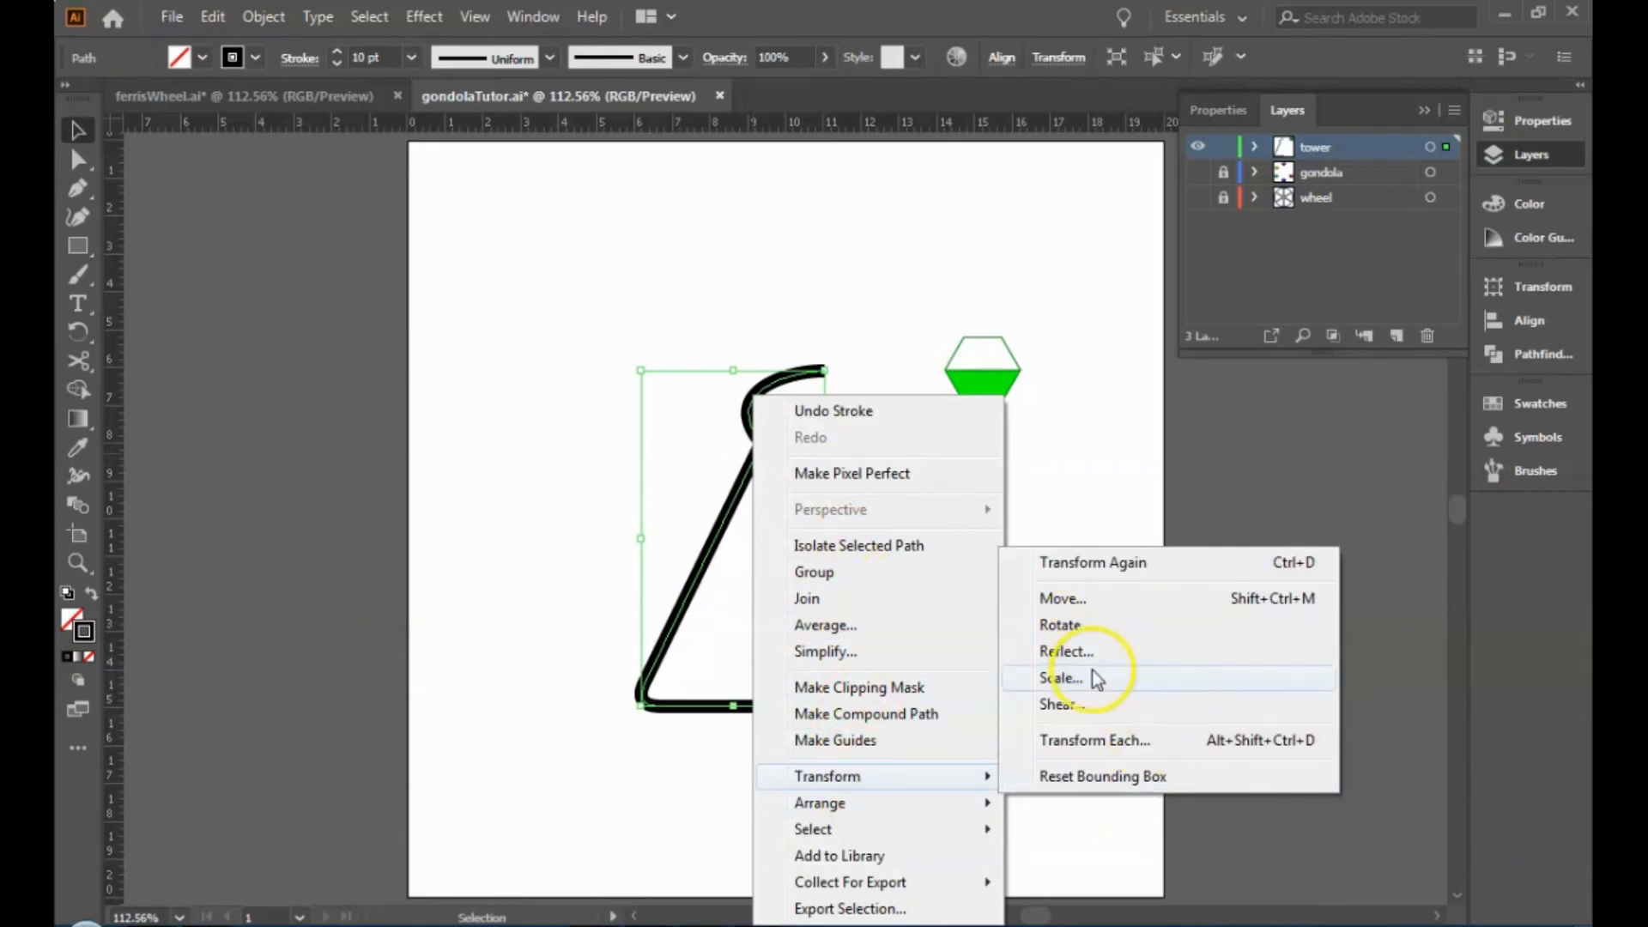
click(1065, 651)
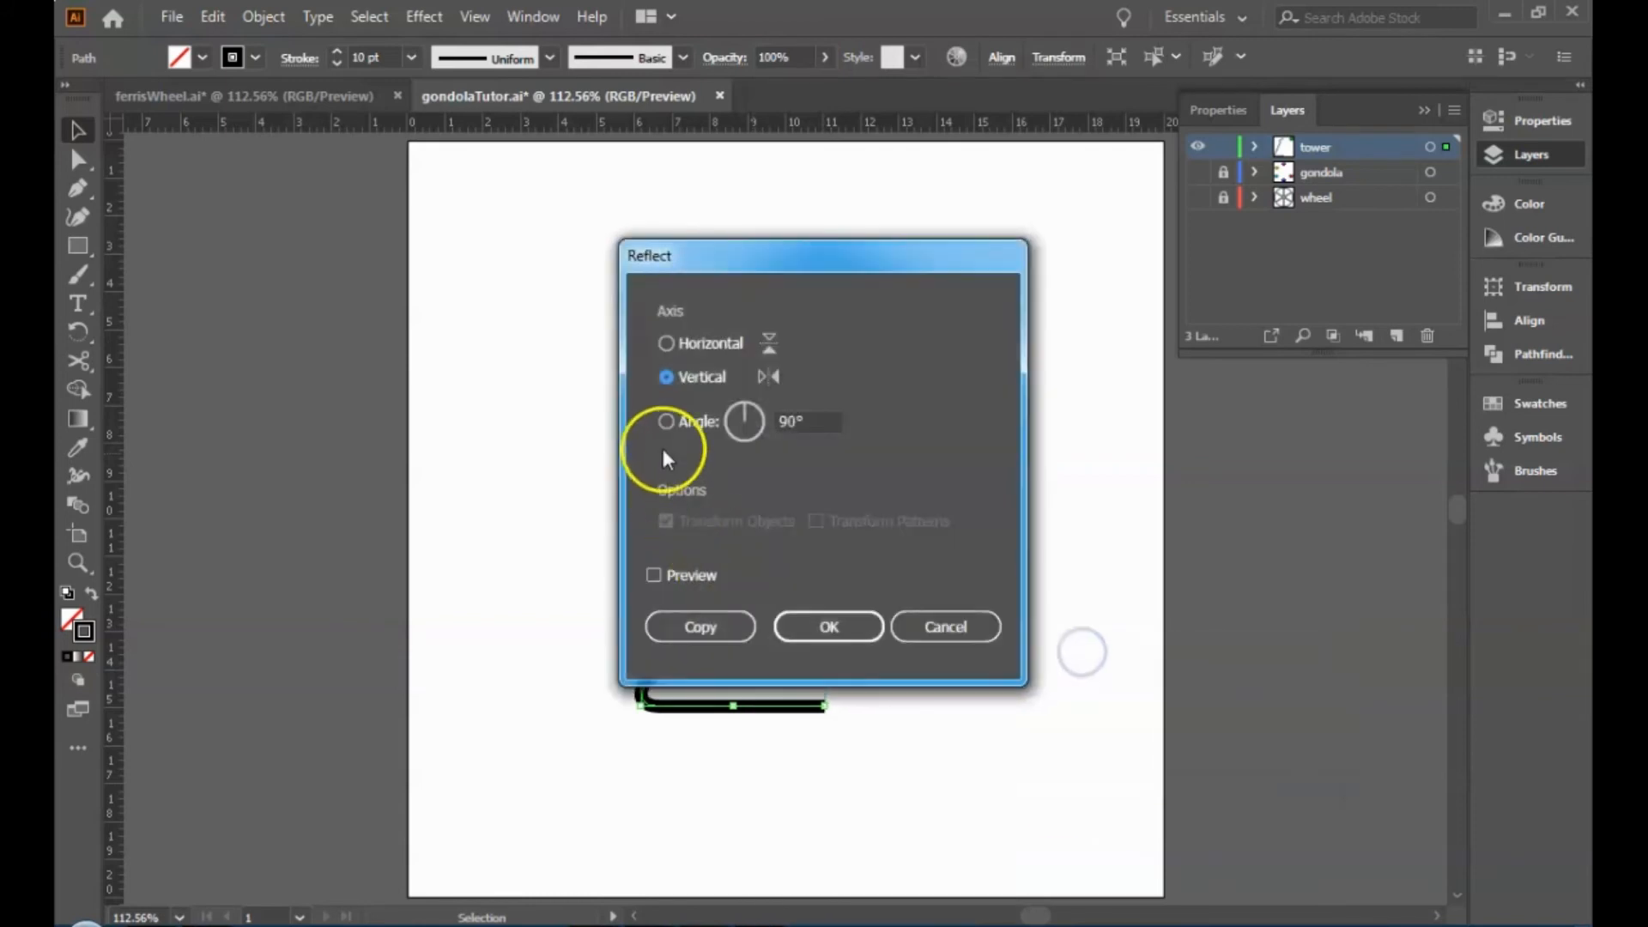
click(718, 637)
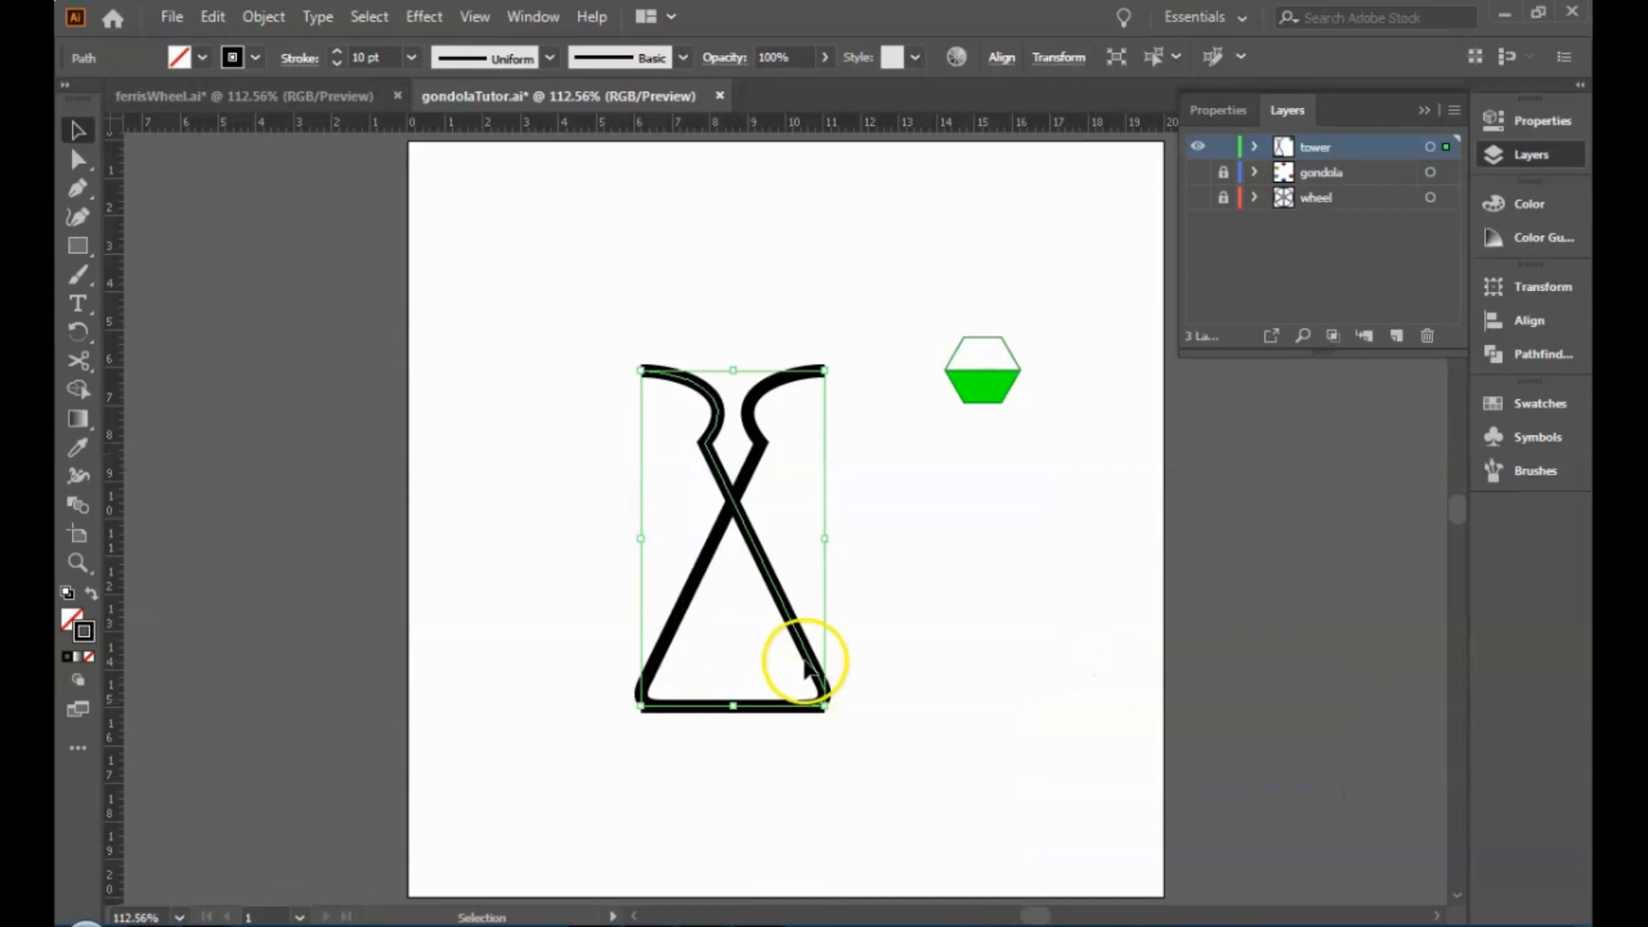
drag(809, 658, 995, 659)
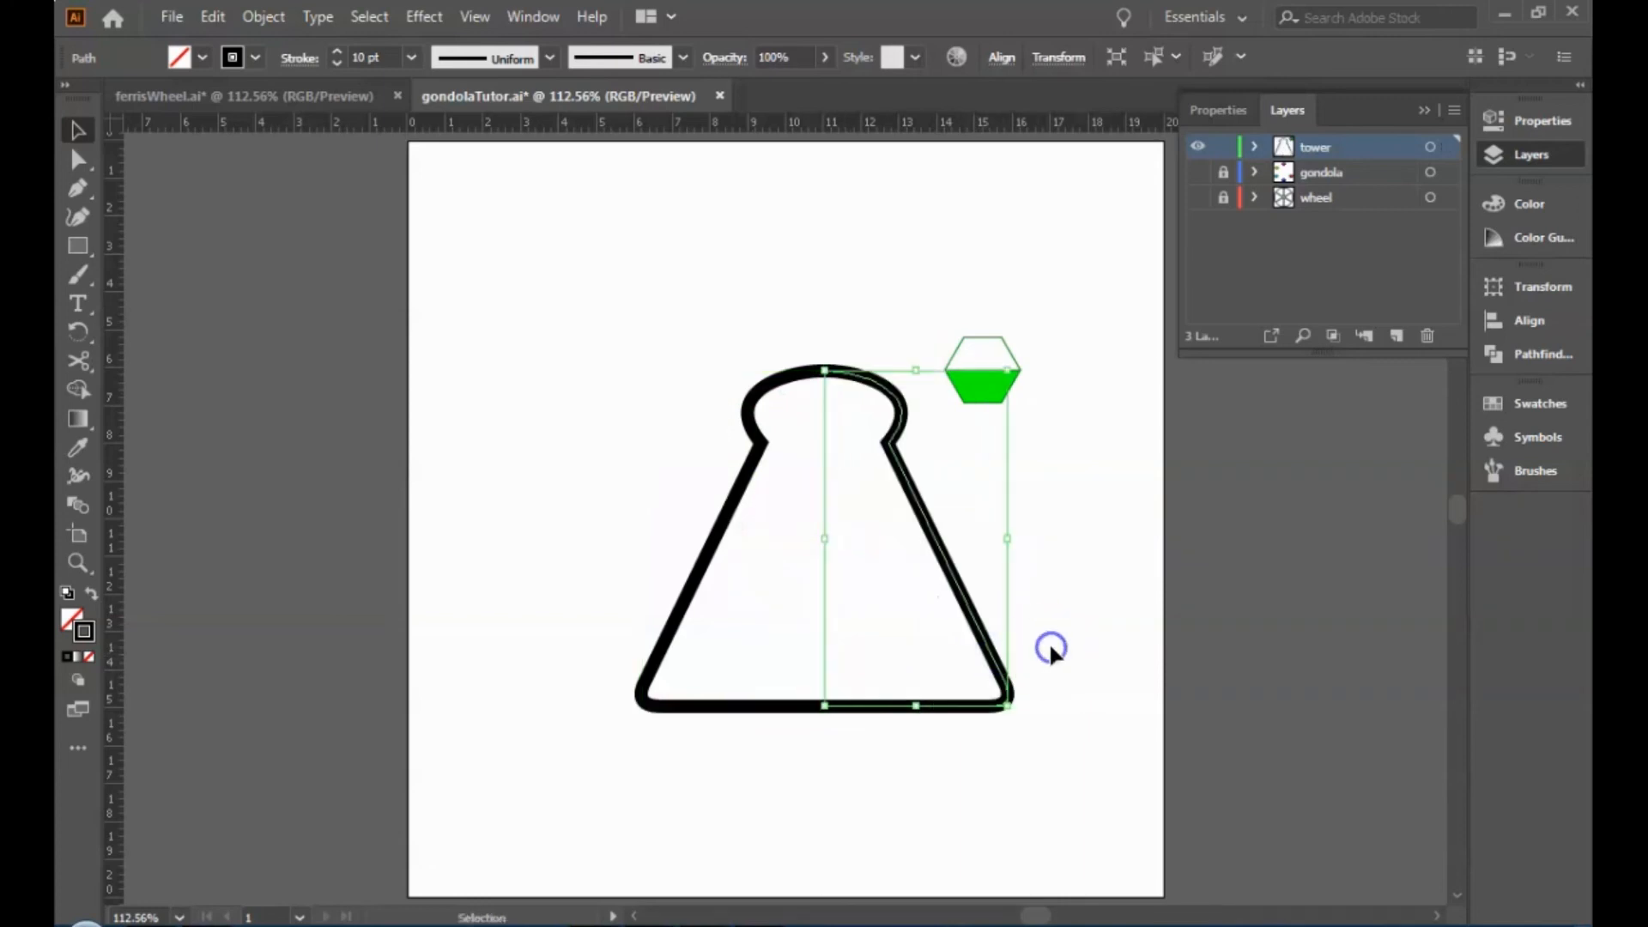
click(1052, 652)
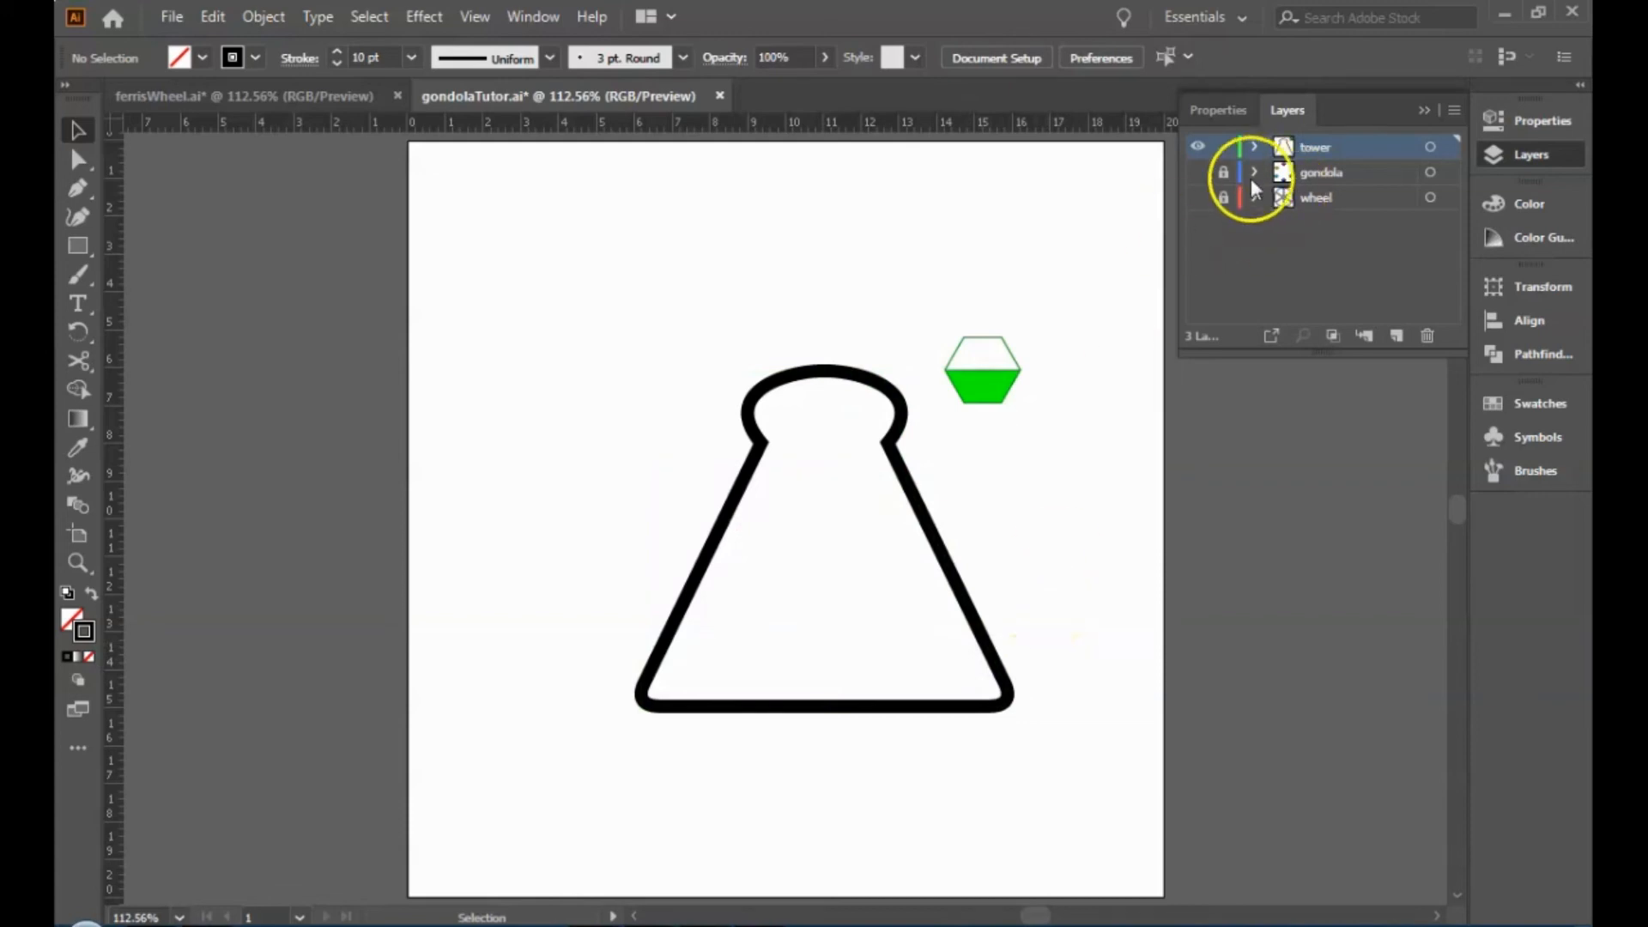
Show the gondola and wheel layers again and move the tower layer below them.
click(1199, 172)
click(1199, 198)
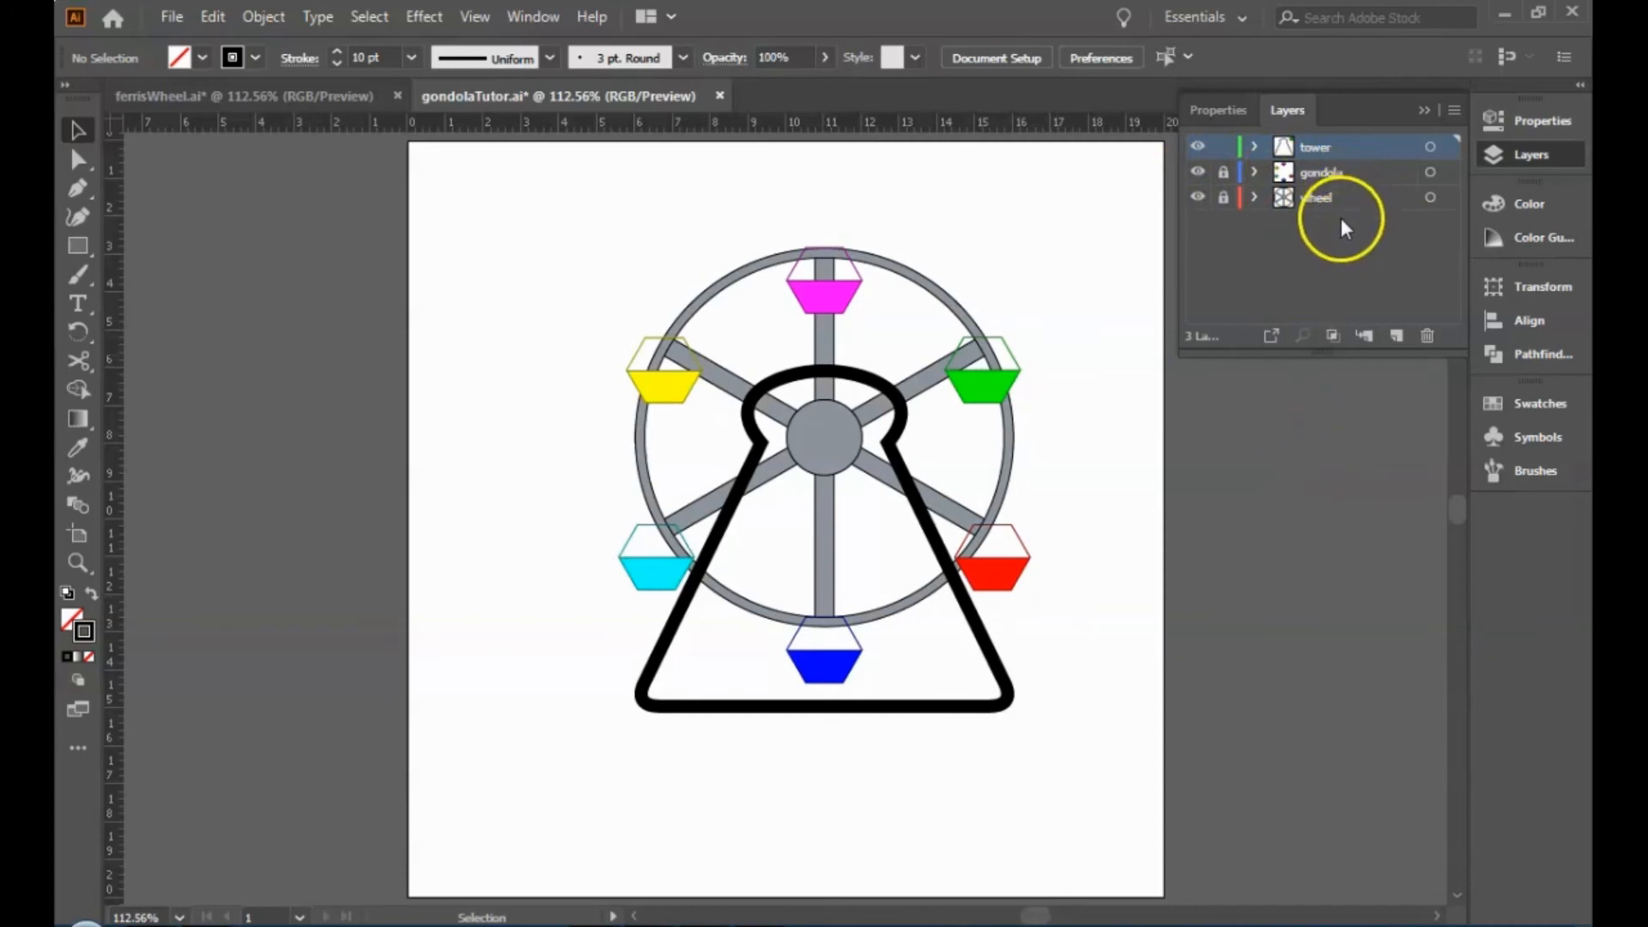
drag(1361, 147, 1370, 226)
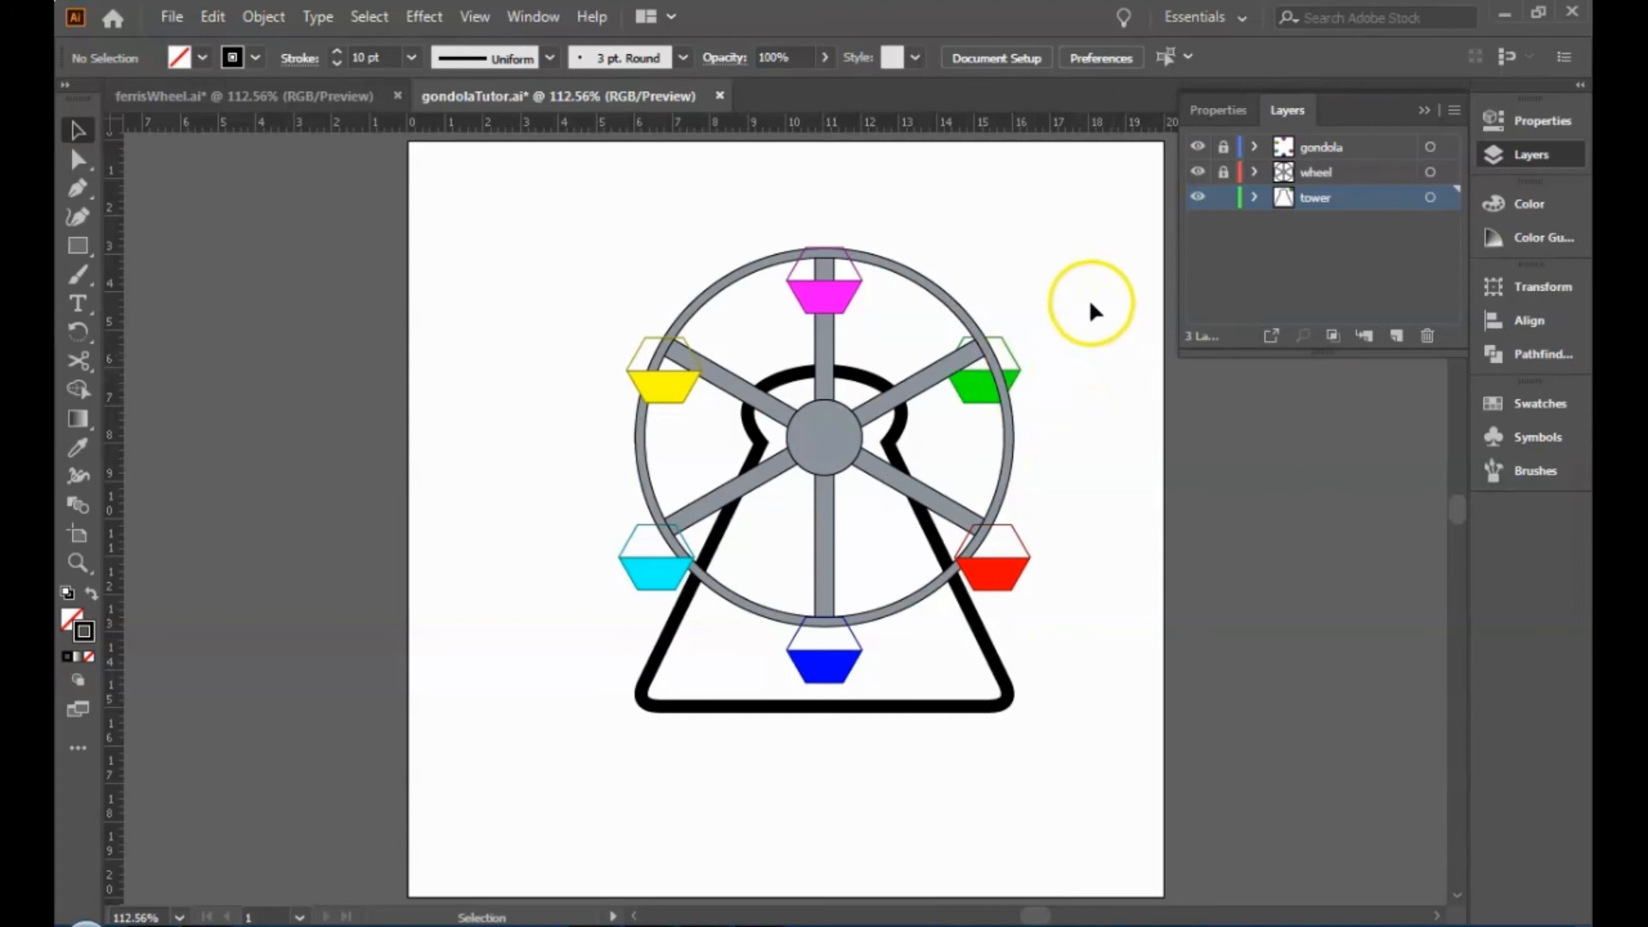
click(1085, 328)
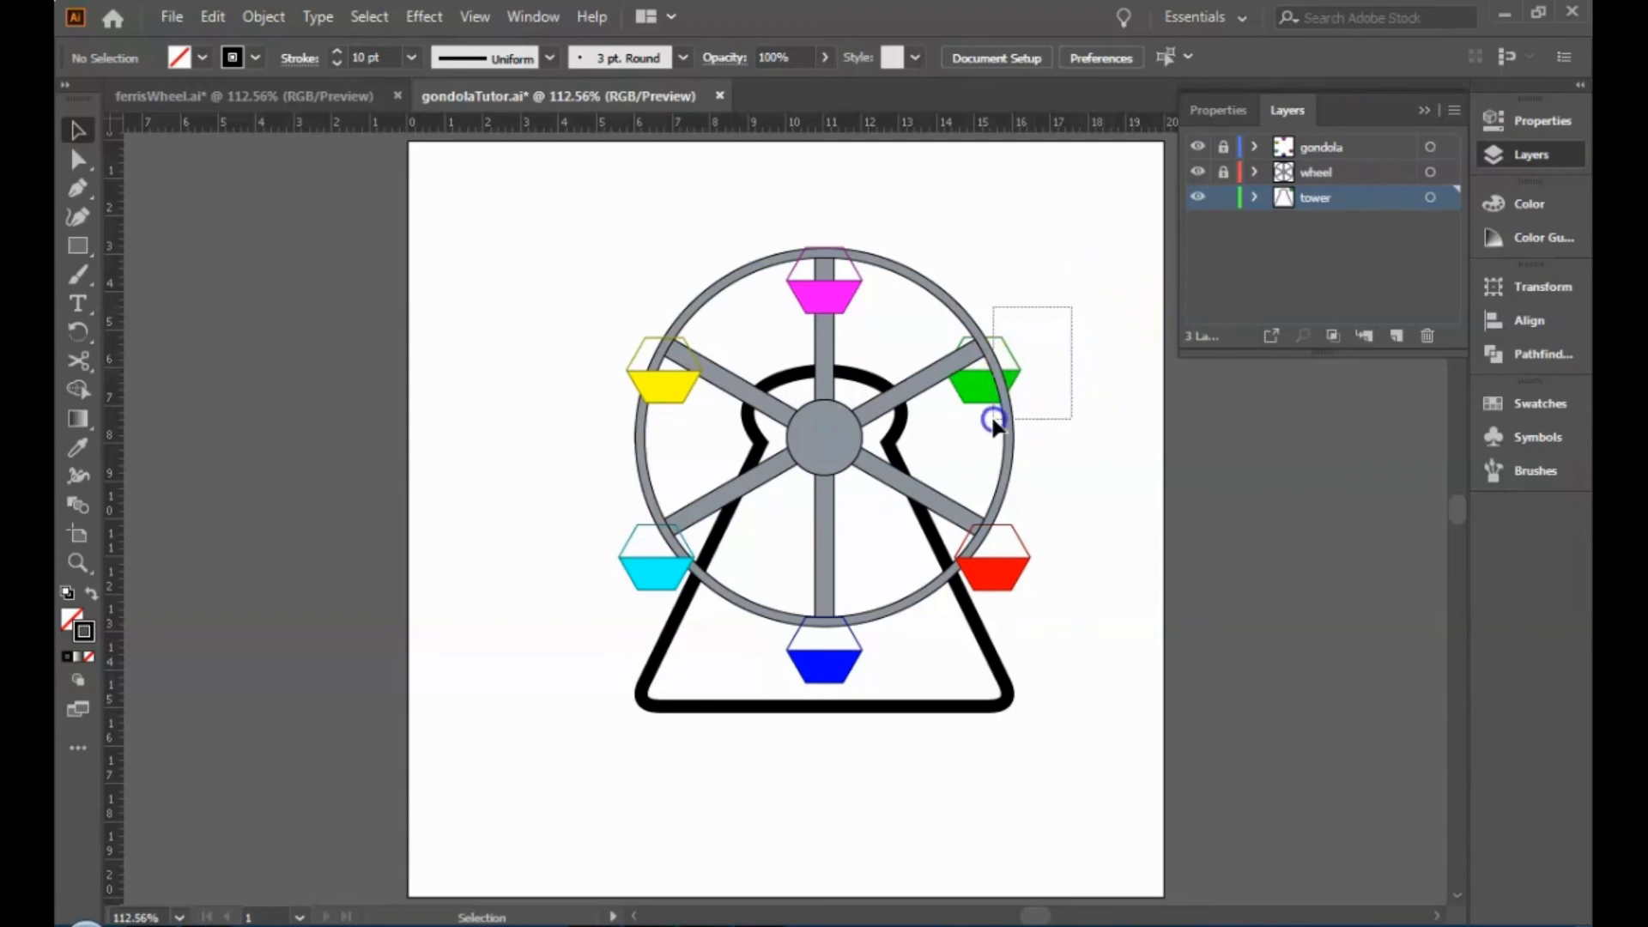
Copy the green gondola from the tower layer, unlock the gondola layer and paste the copy into it.
drag(951, 426, 951, 429)
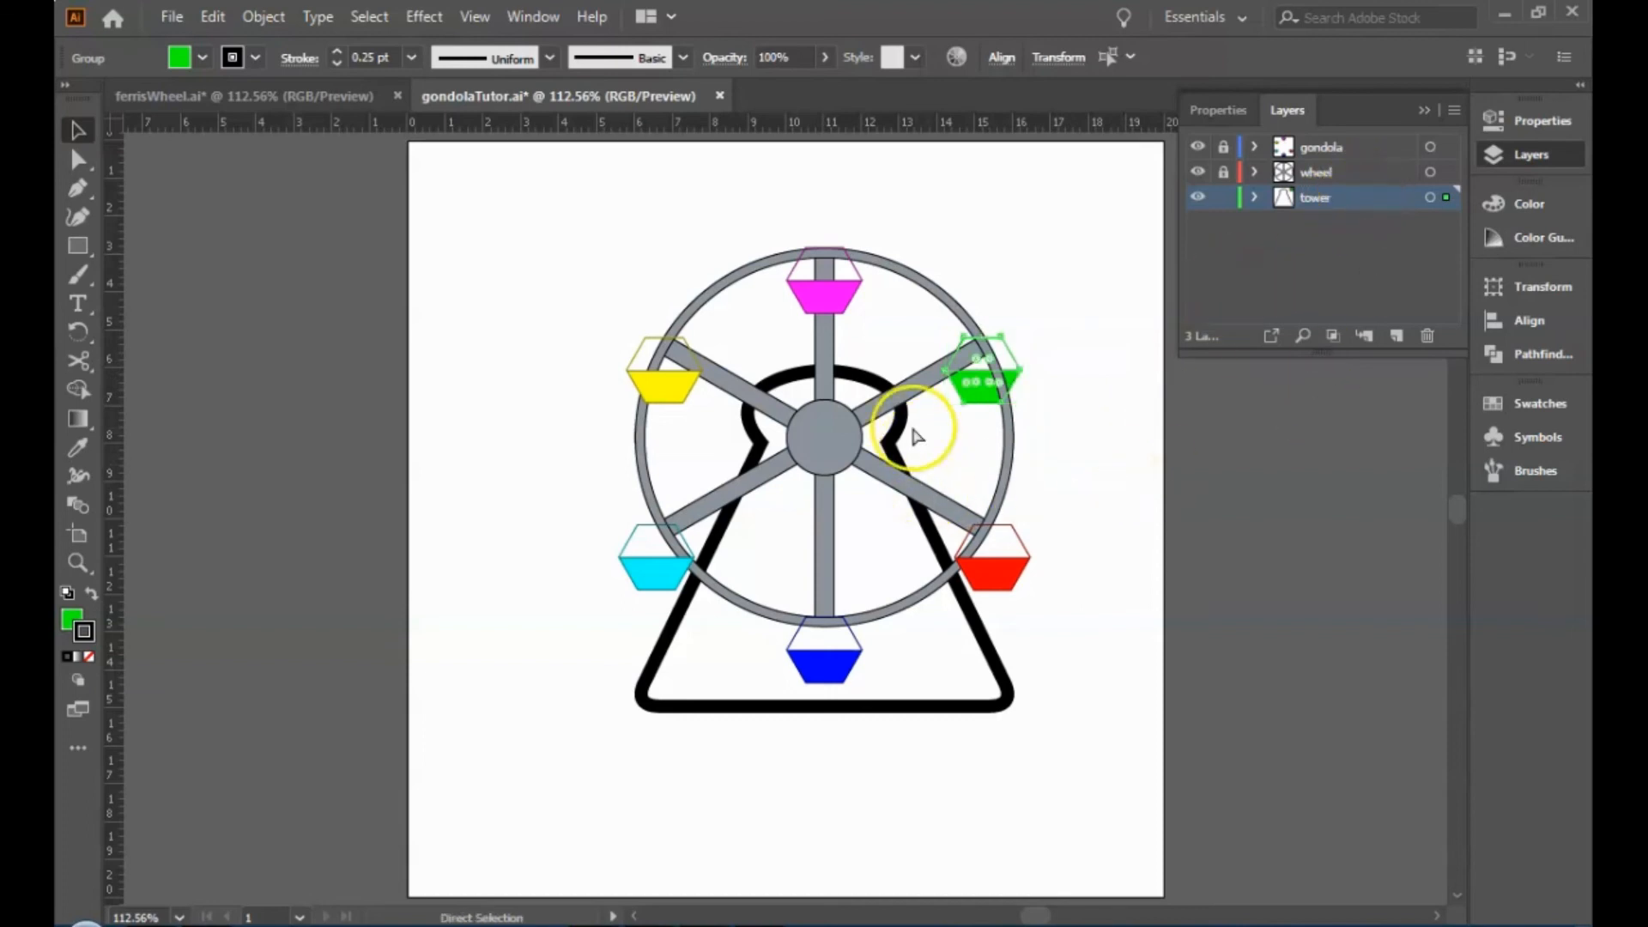
click(1373, 149)
click(1221, 148)
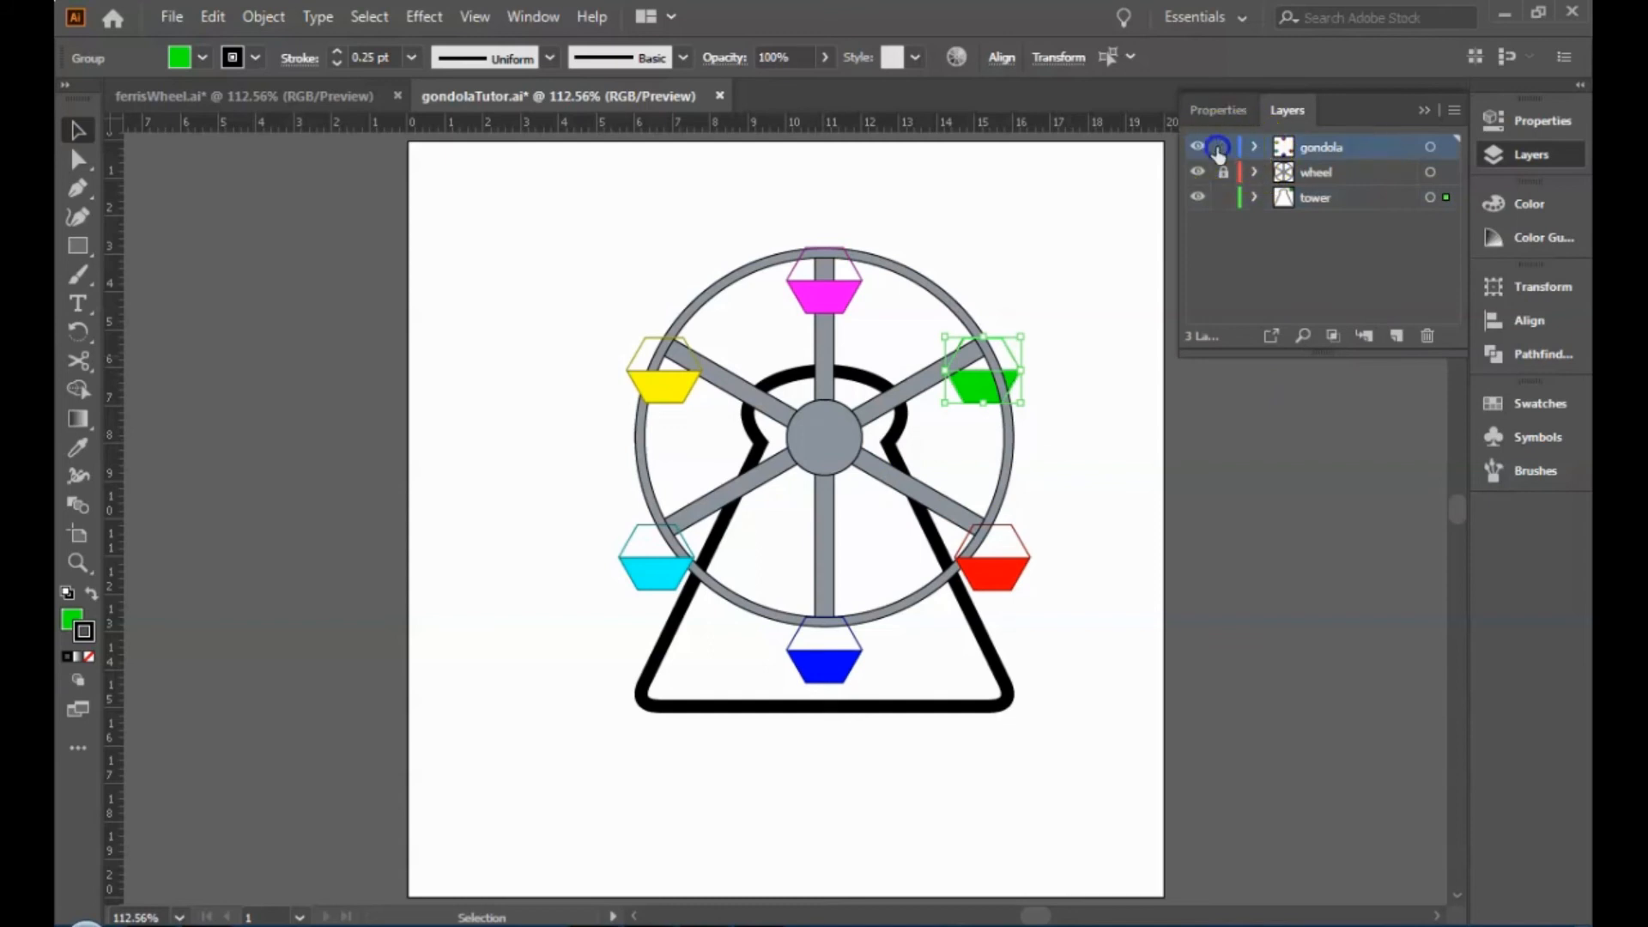
click(1034, 247)
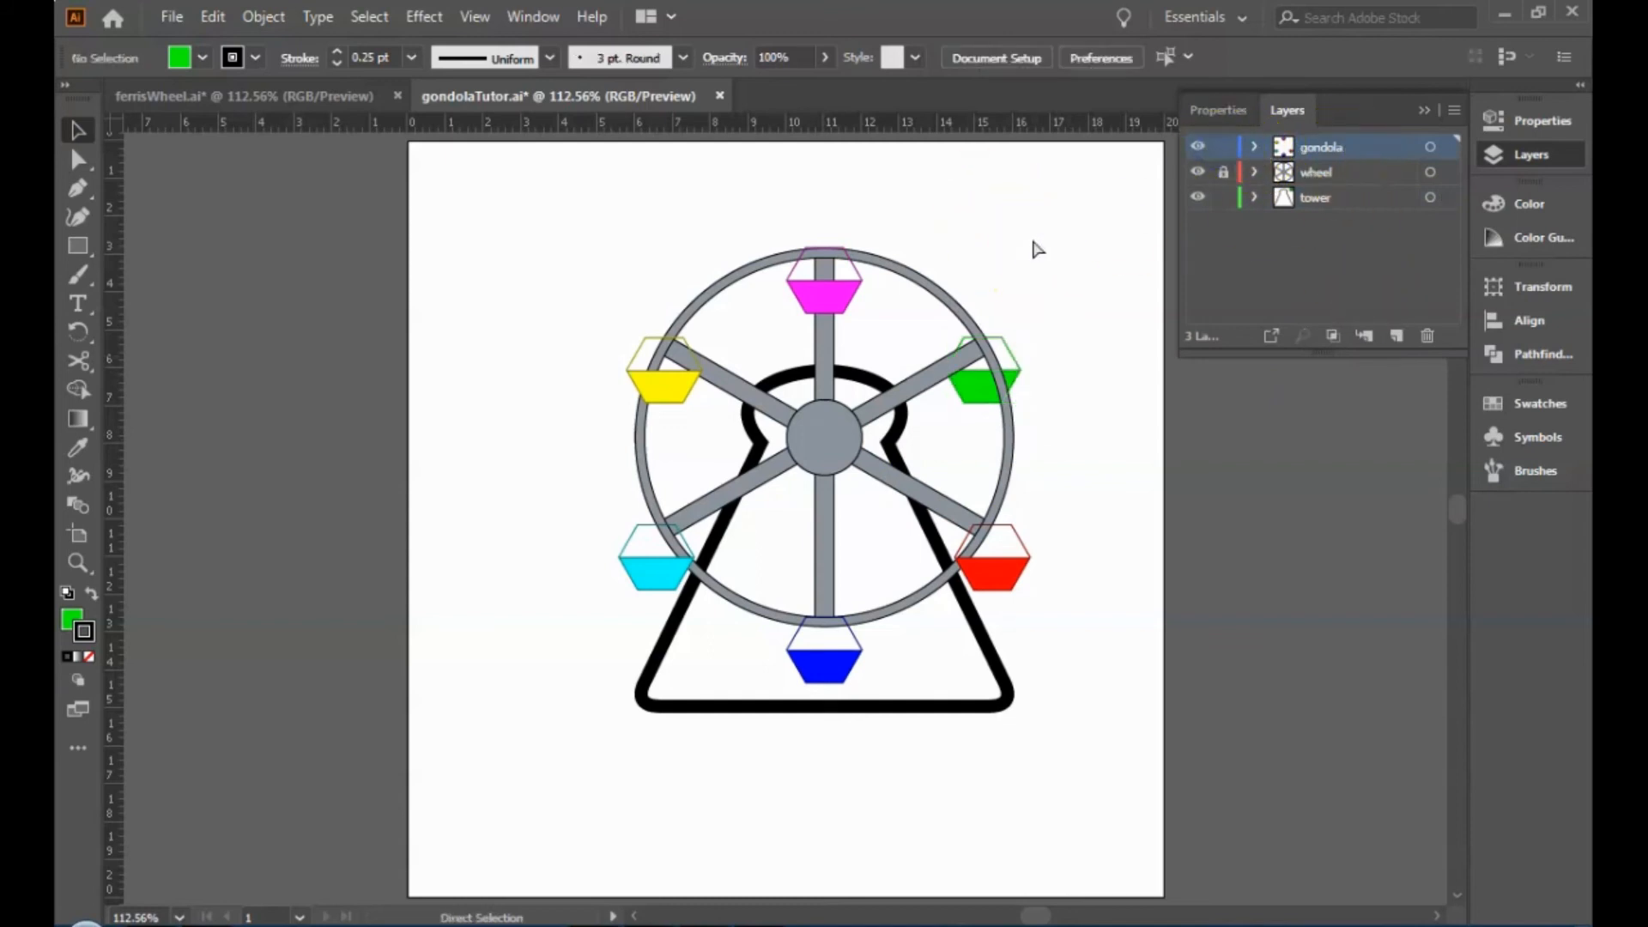
key(ctrl+v)
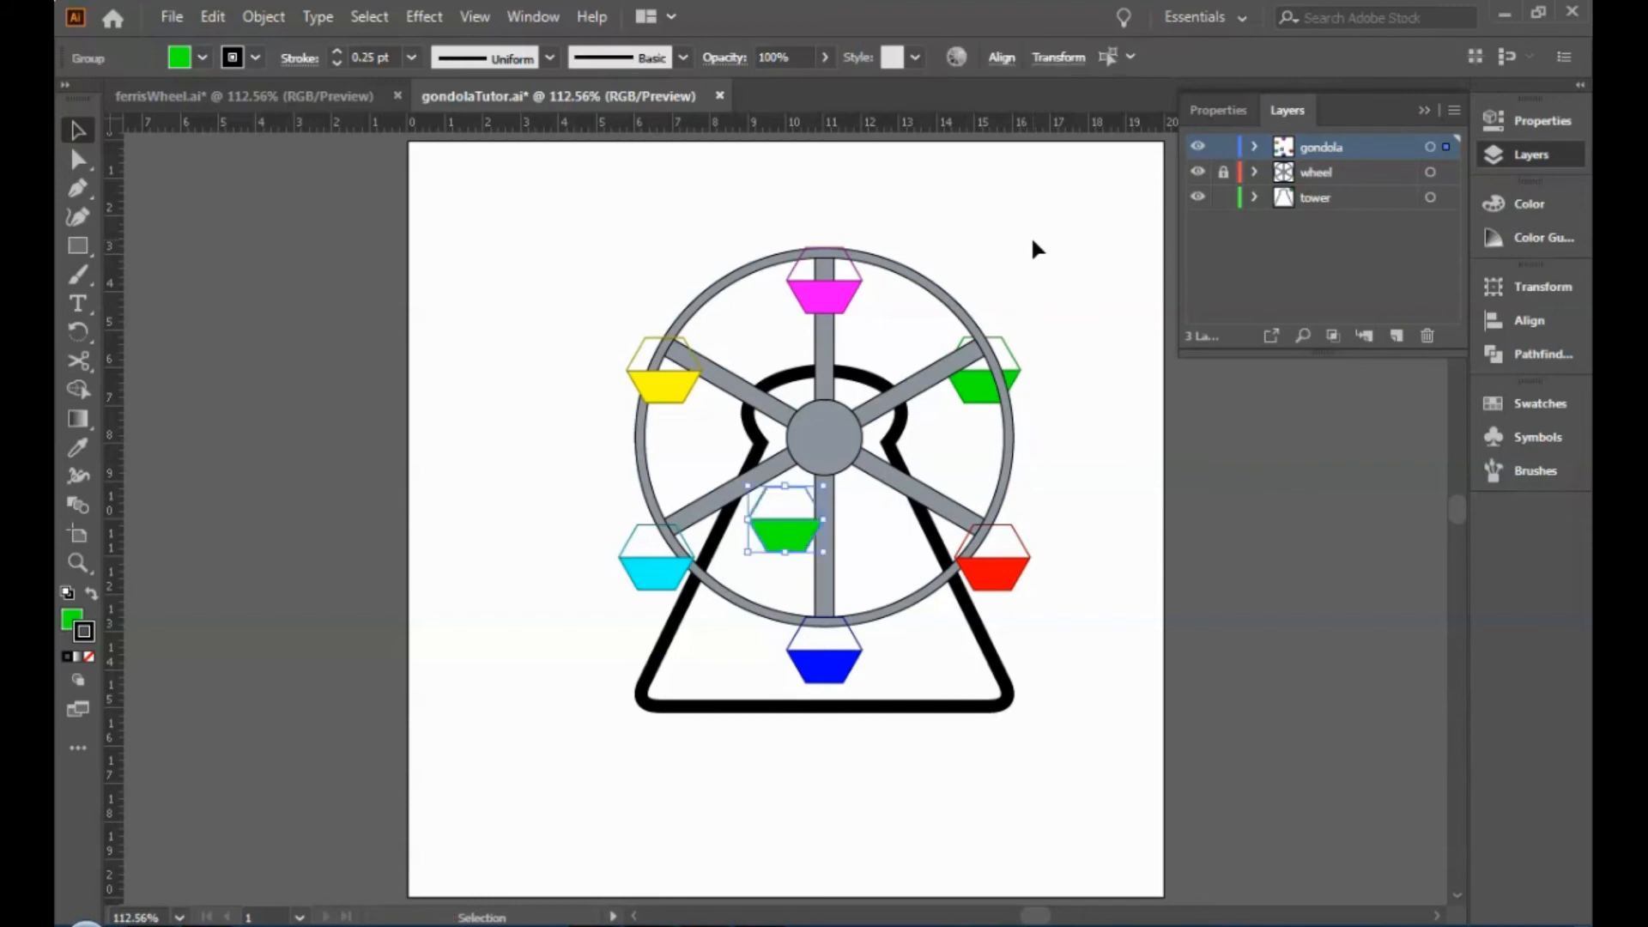
Delete the original green gondola from the tower layer and make the gondola layer active.
drag(1088, 302, 946, 407)
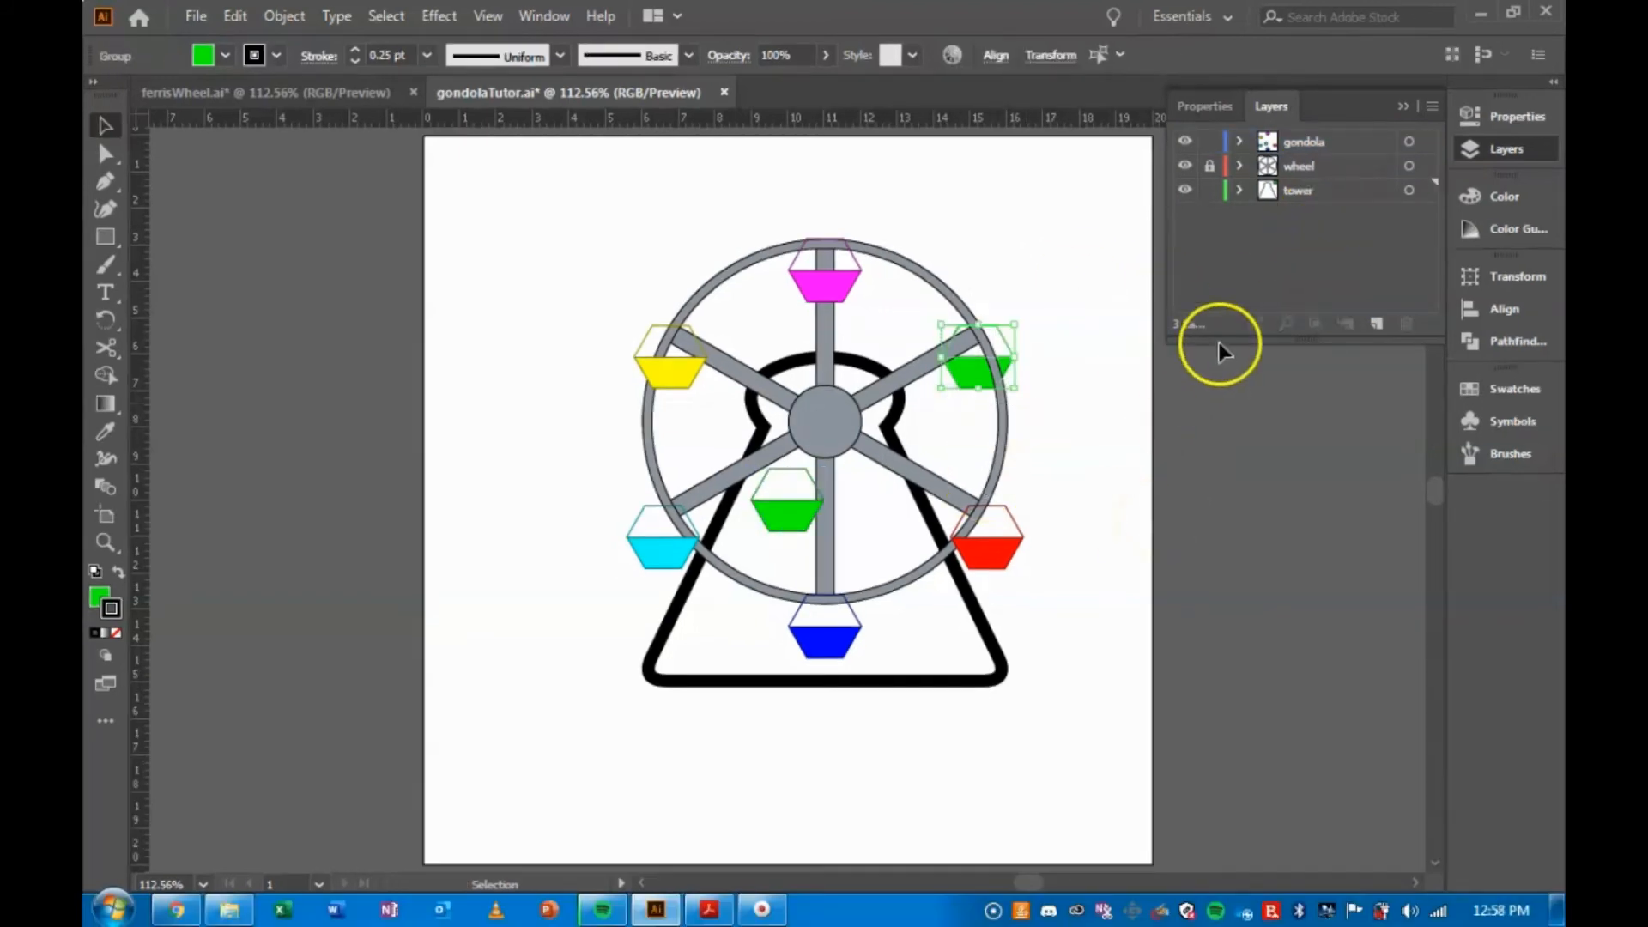
key(Delete)
click(1352, 143)
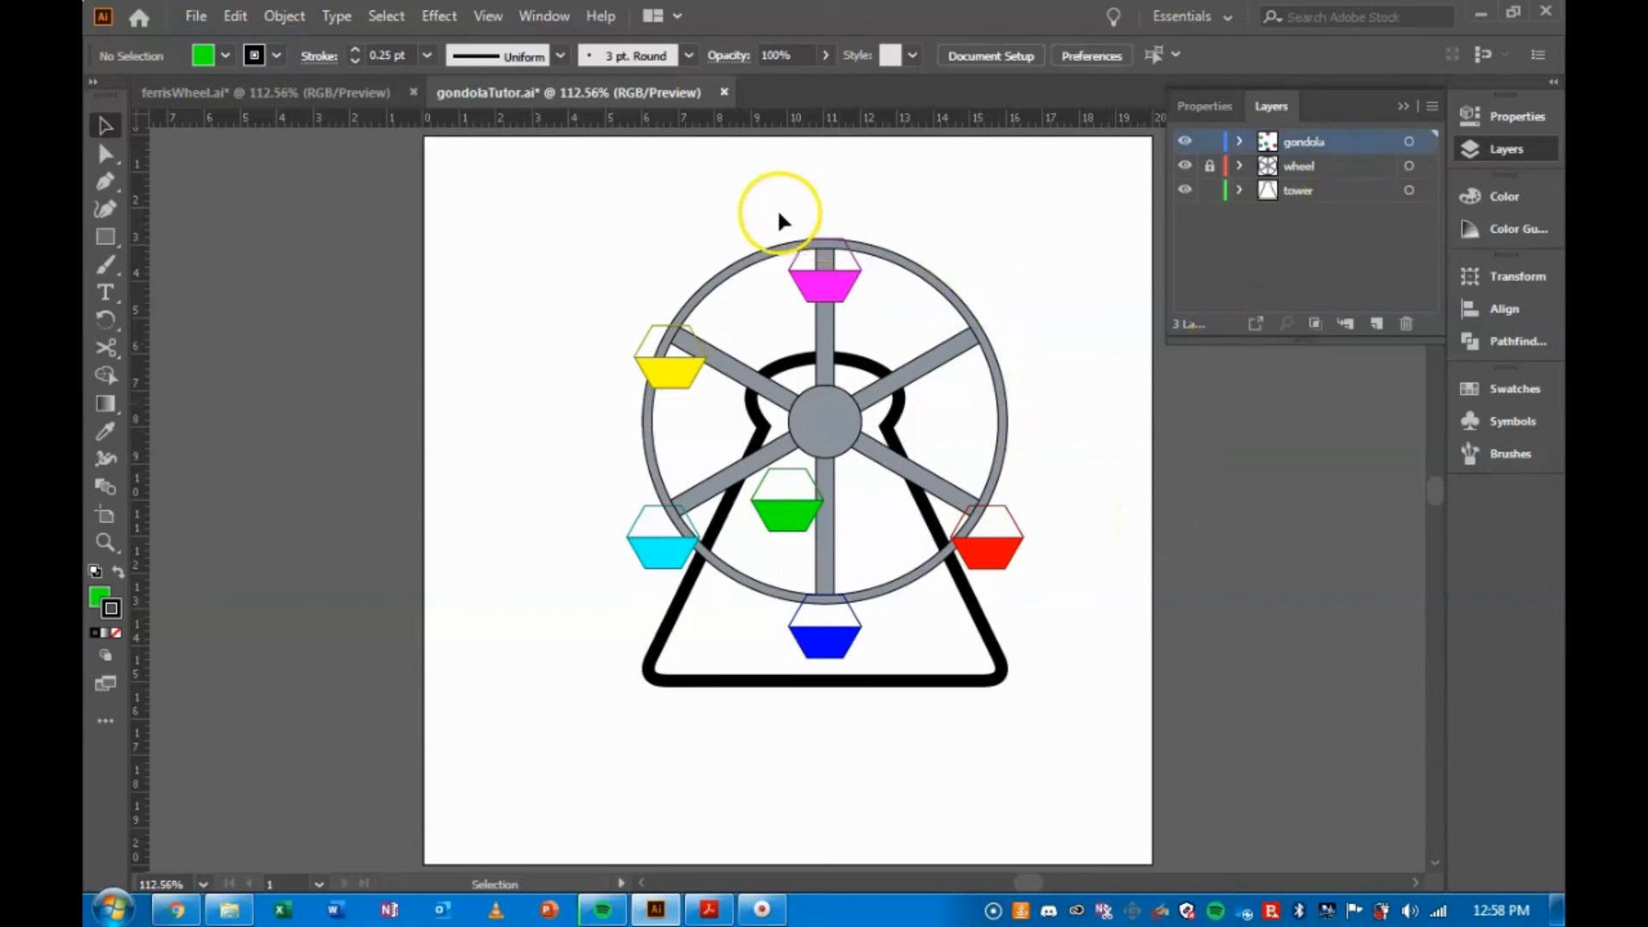
Duplicate the magenta gondola onto the end of the wheel's empty upper-right spoke.
drag(770, 208, 886, 331)
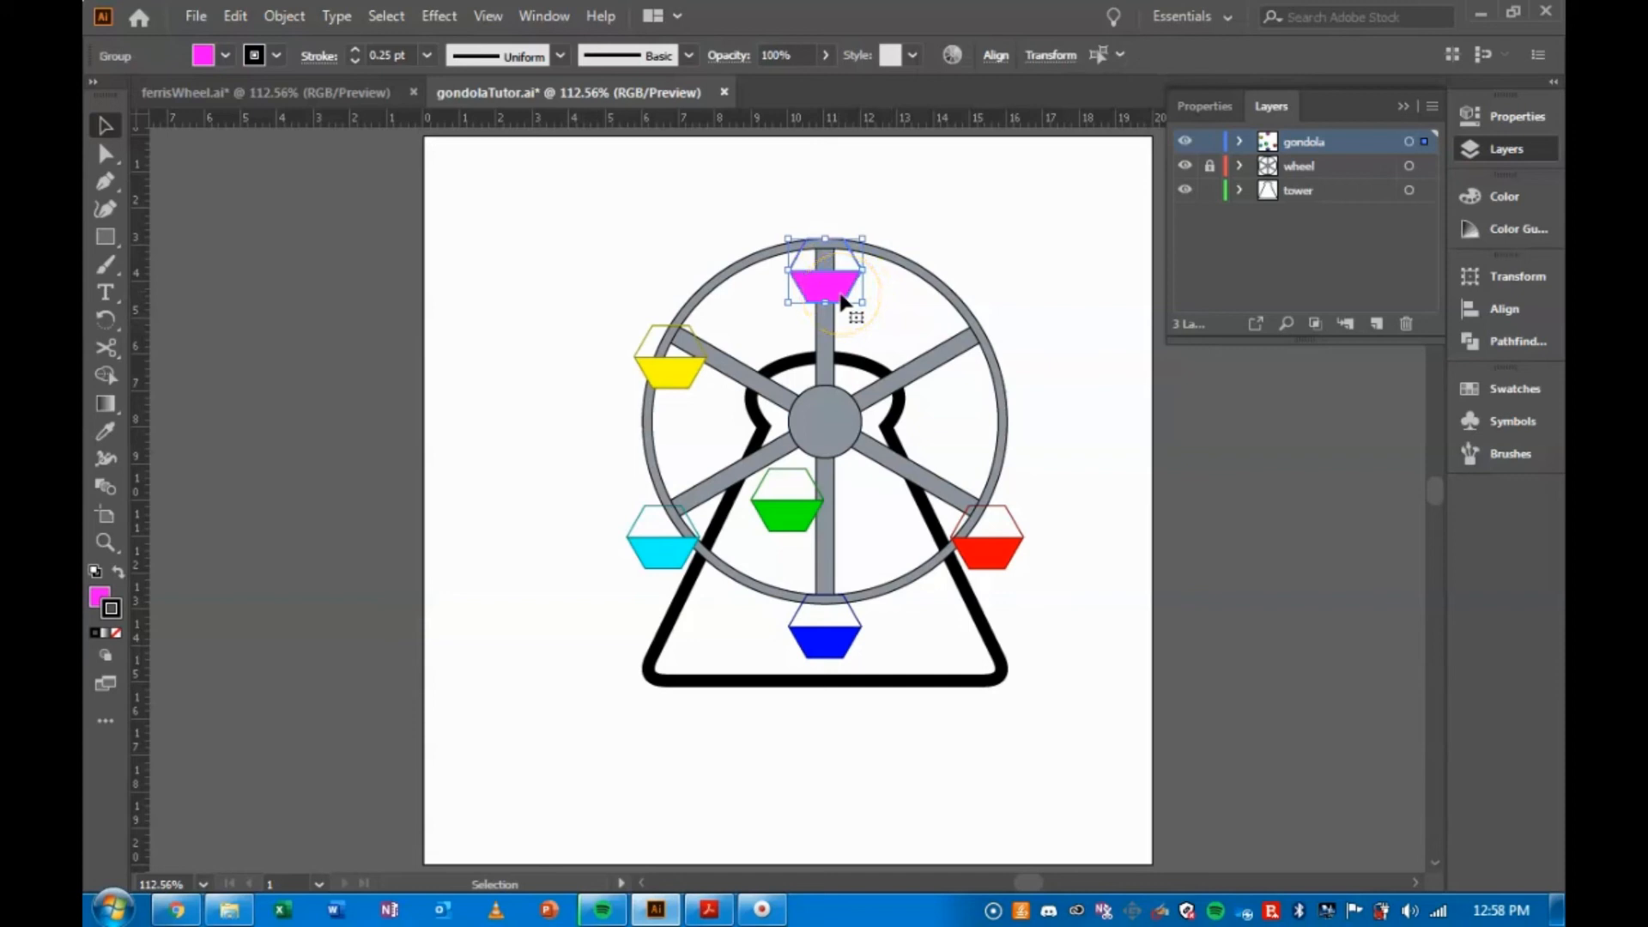
drag(837, 296, 1001, 376)
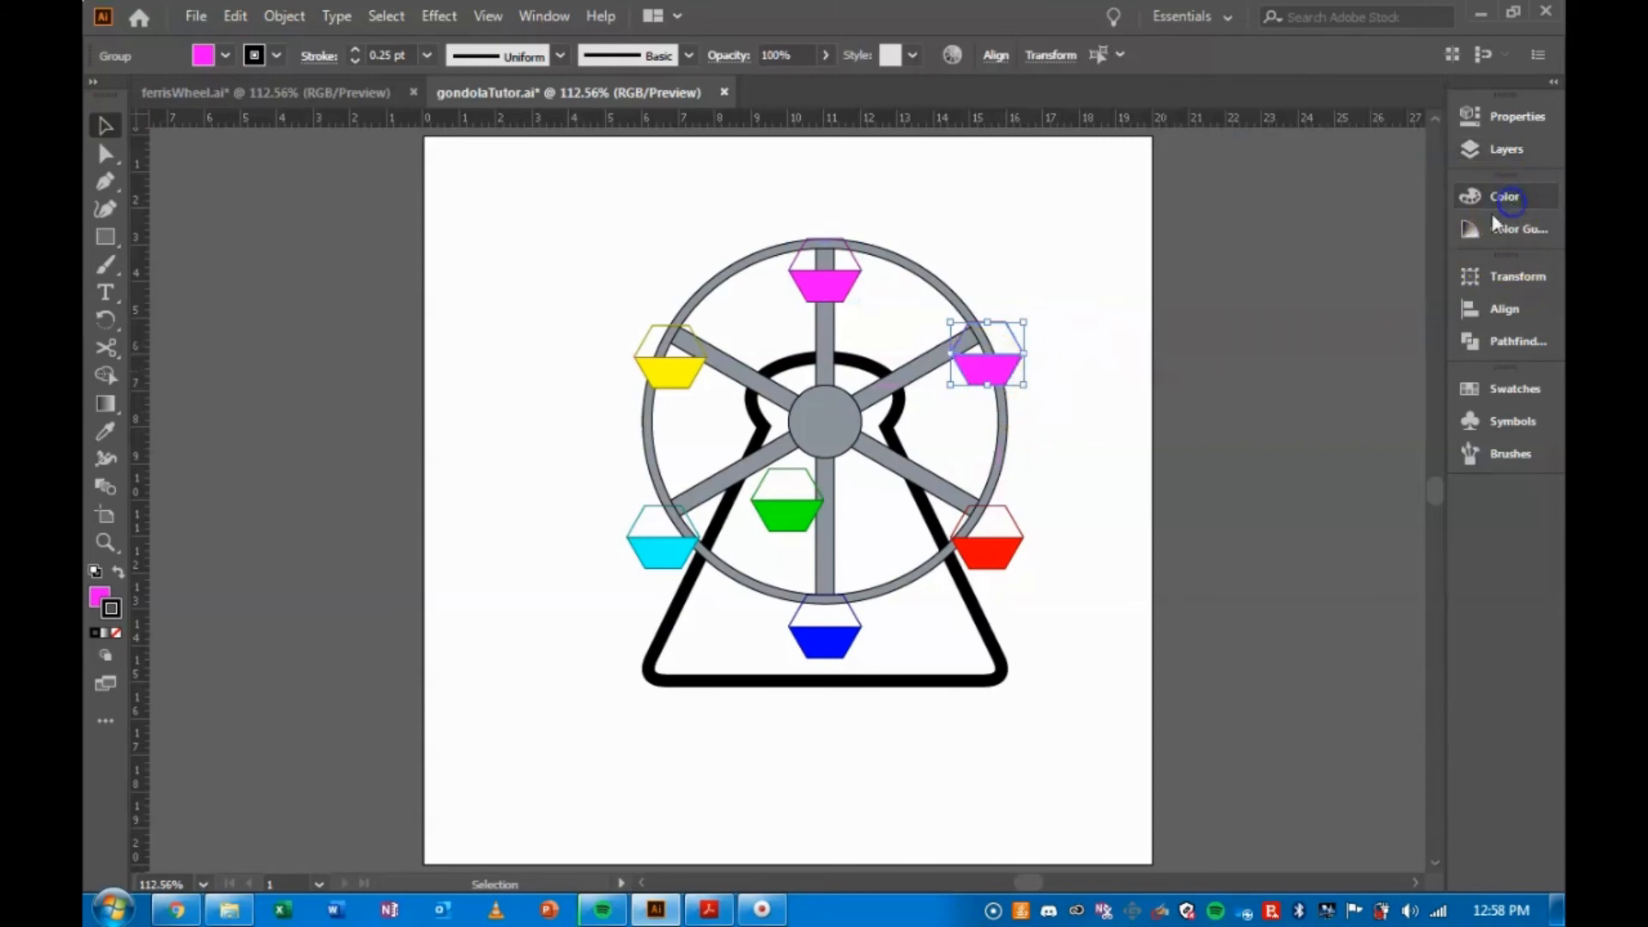
Try to recolor the duplicated gondola by setting its stroke color to RGB 0, 255, 0.
click(1512, 198)
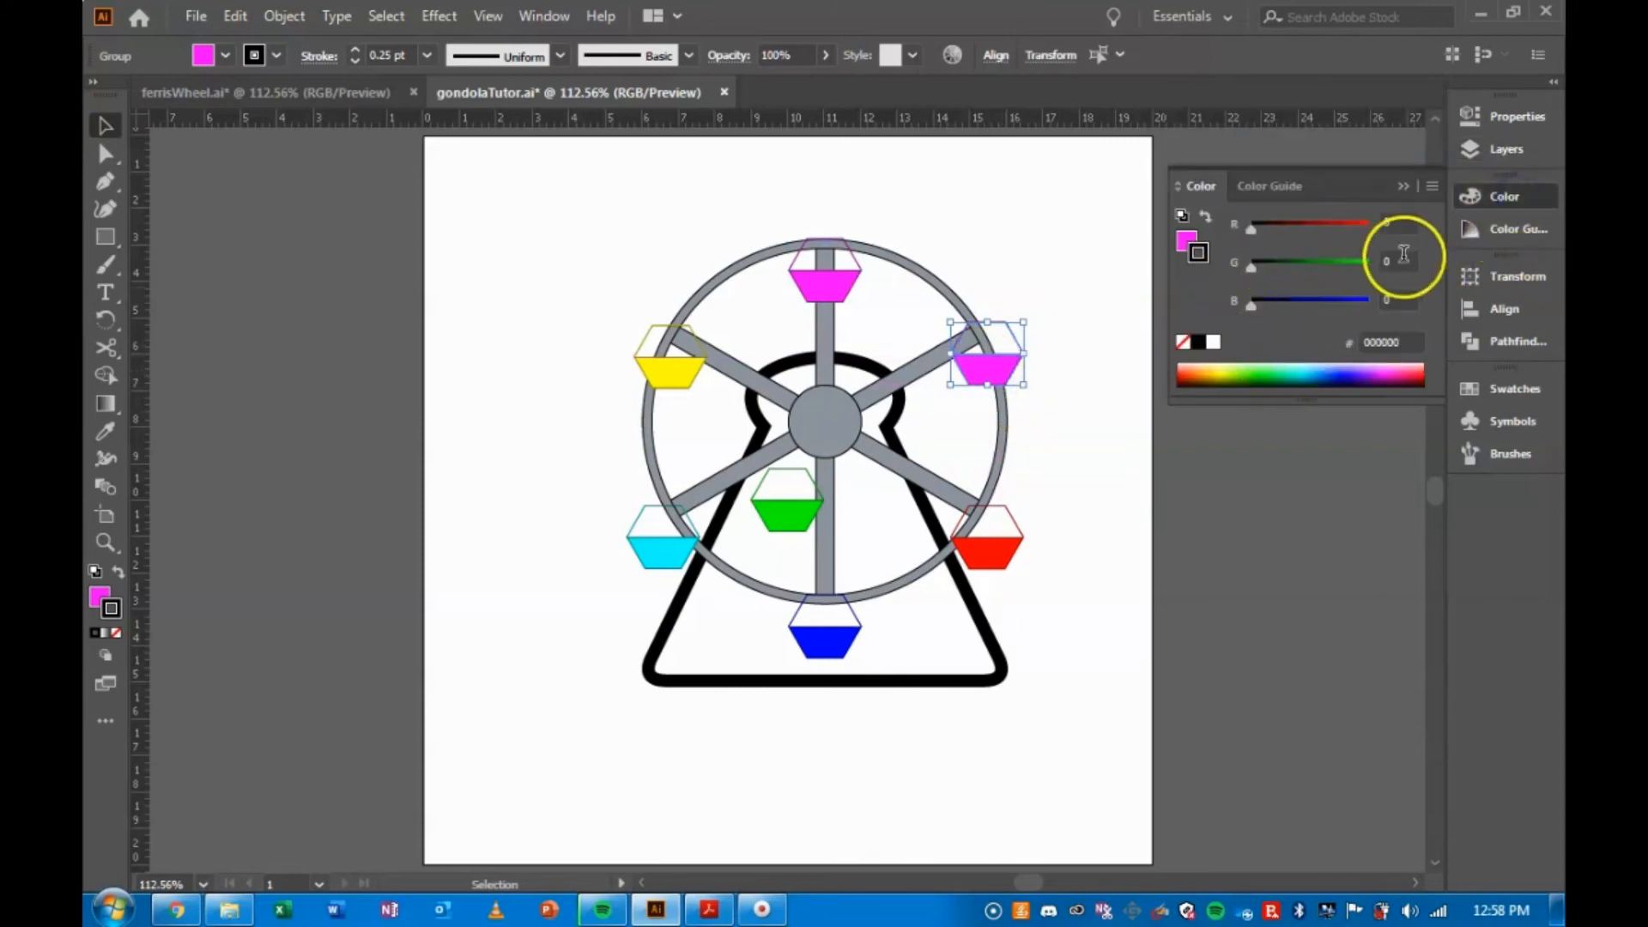
click(1400, 262)
text(255)
key(Return)
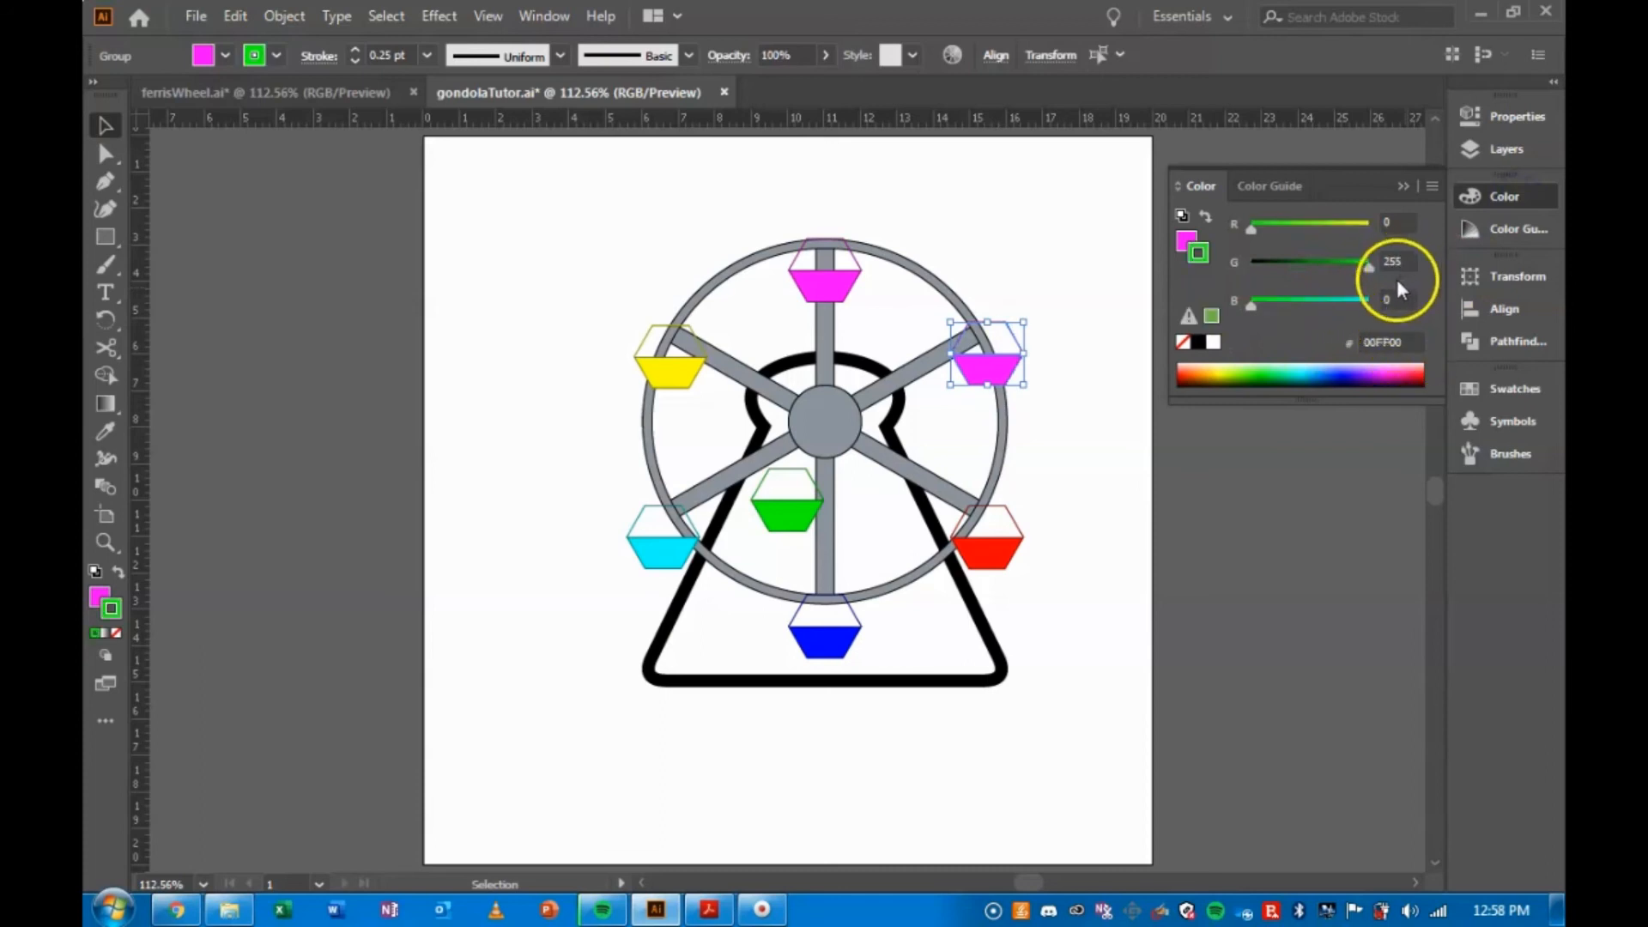
click(1297, 516)
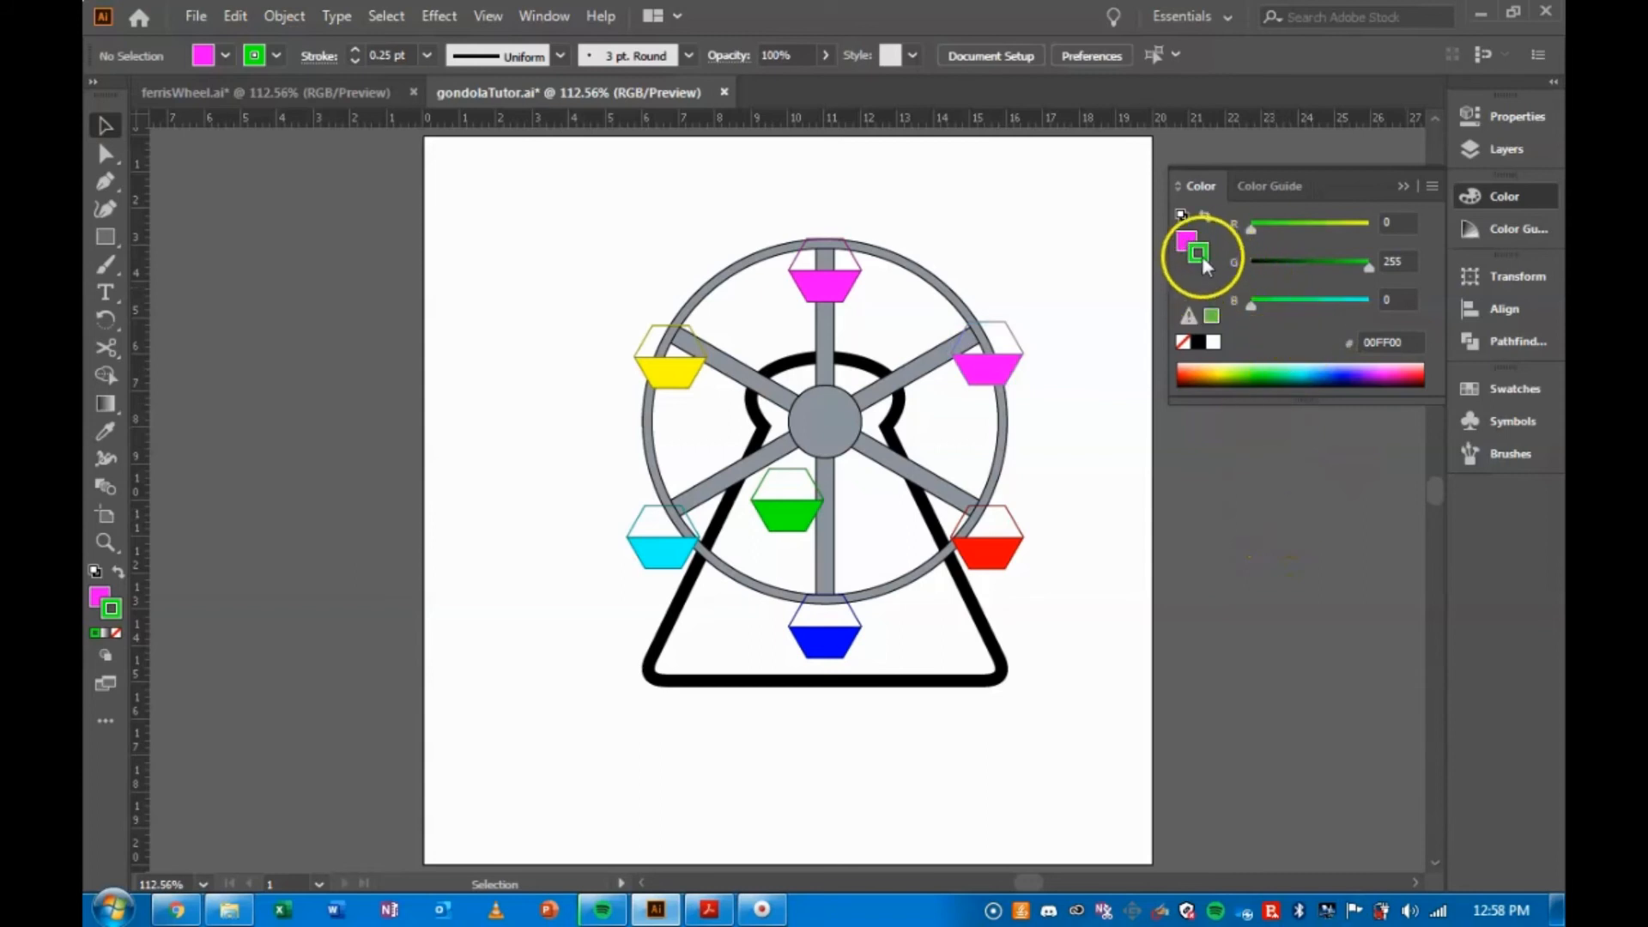
Try to set a black stroke and an RGB 0, 255, 0 fill with no gondola selected.
click(1198, 341)
click(1188, 241)
click(1414, 254)
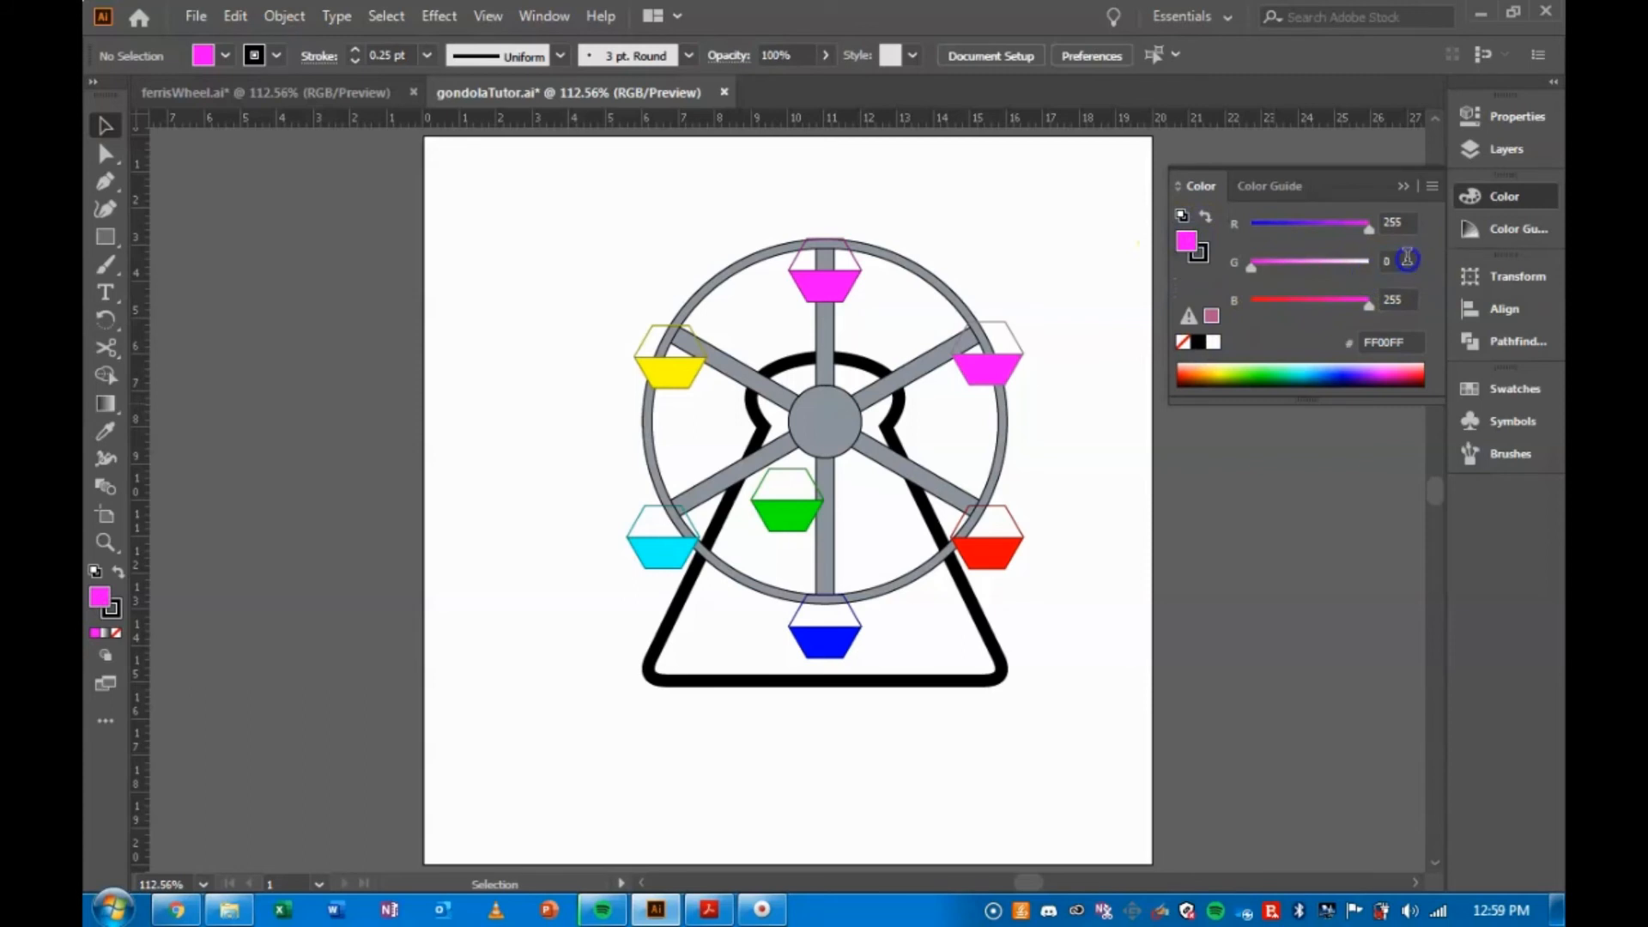
text(255)
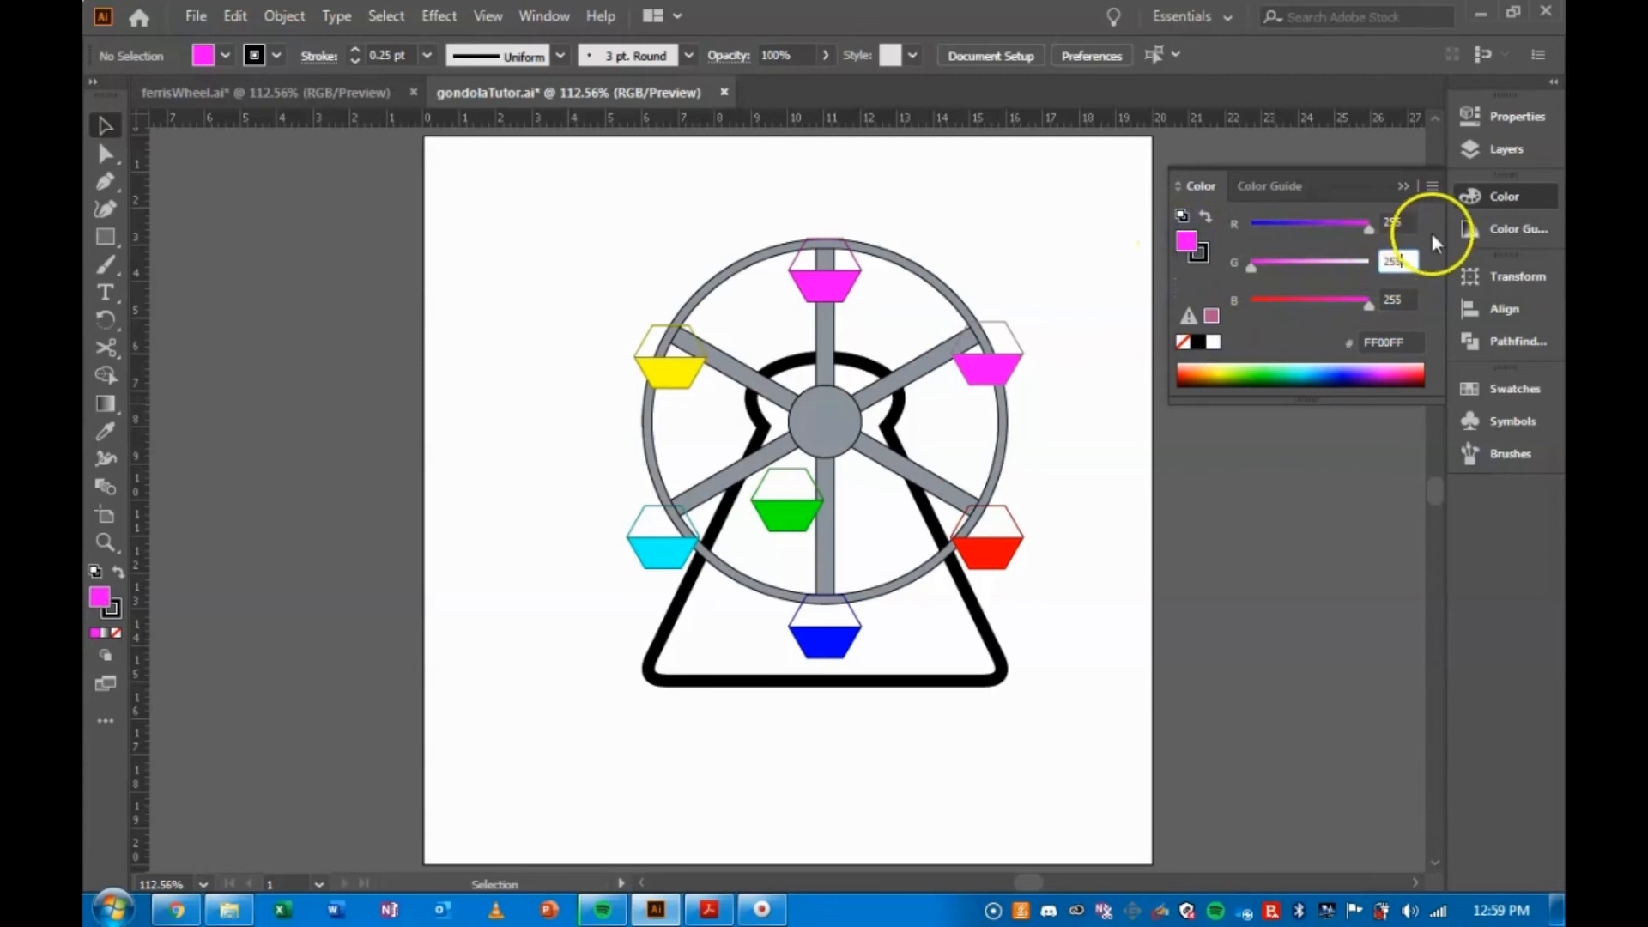
click(1408, 225)
text(0)
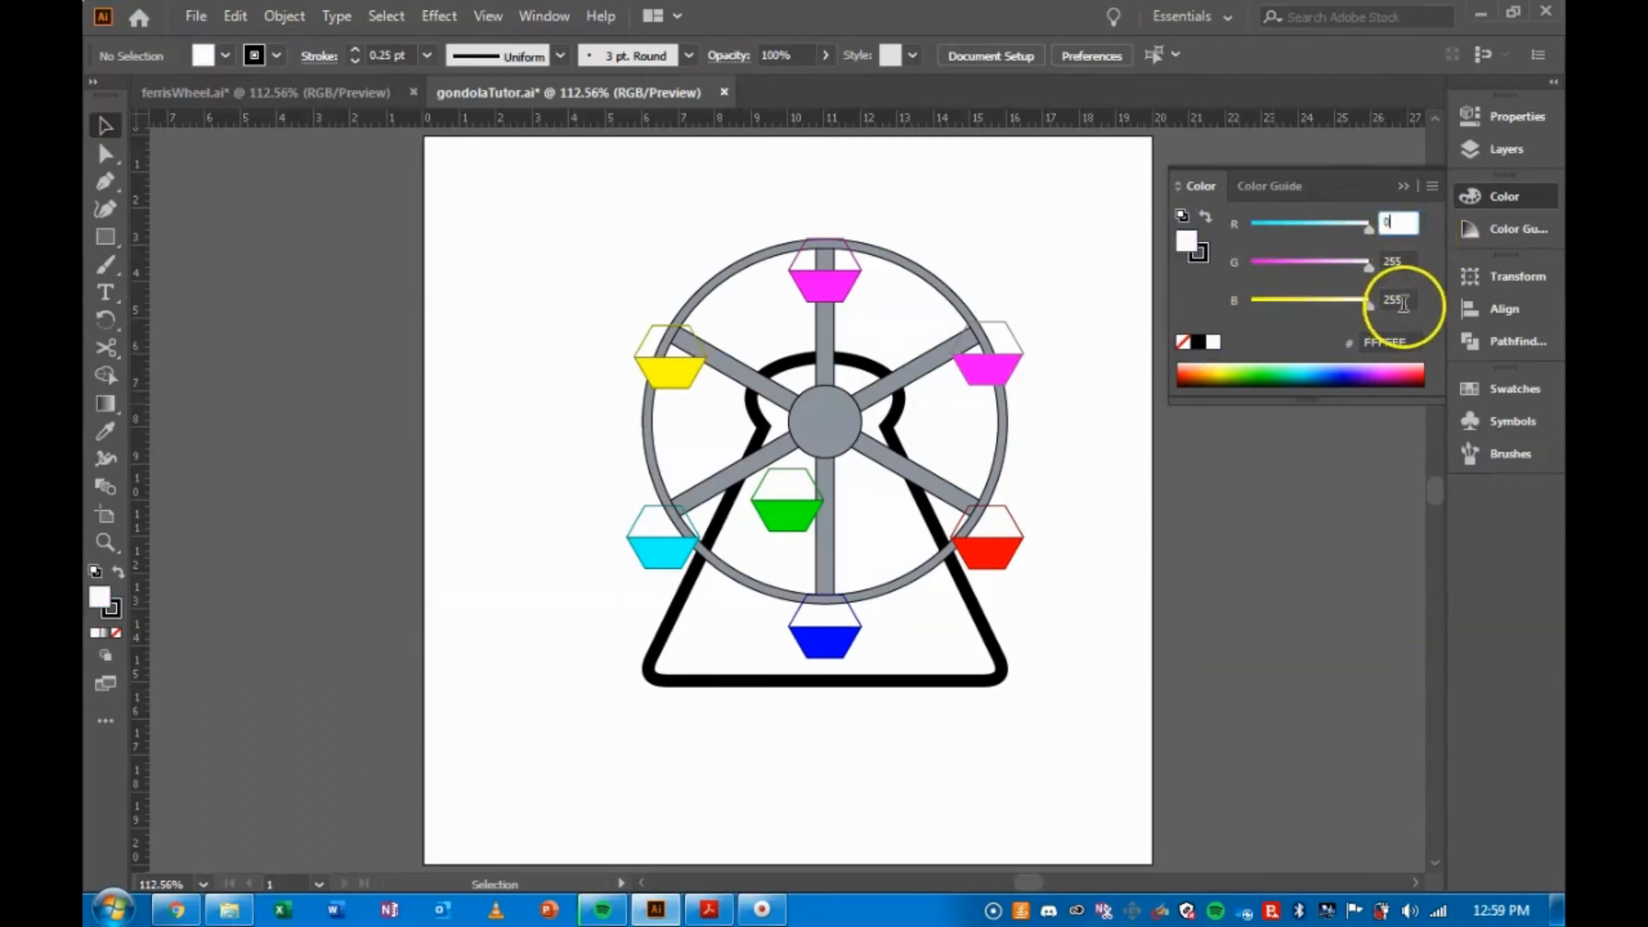
click(1403, 301)
text(0)
key(Return)
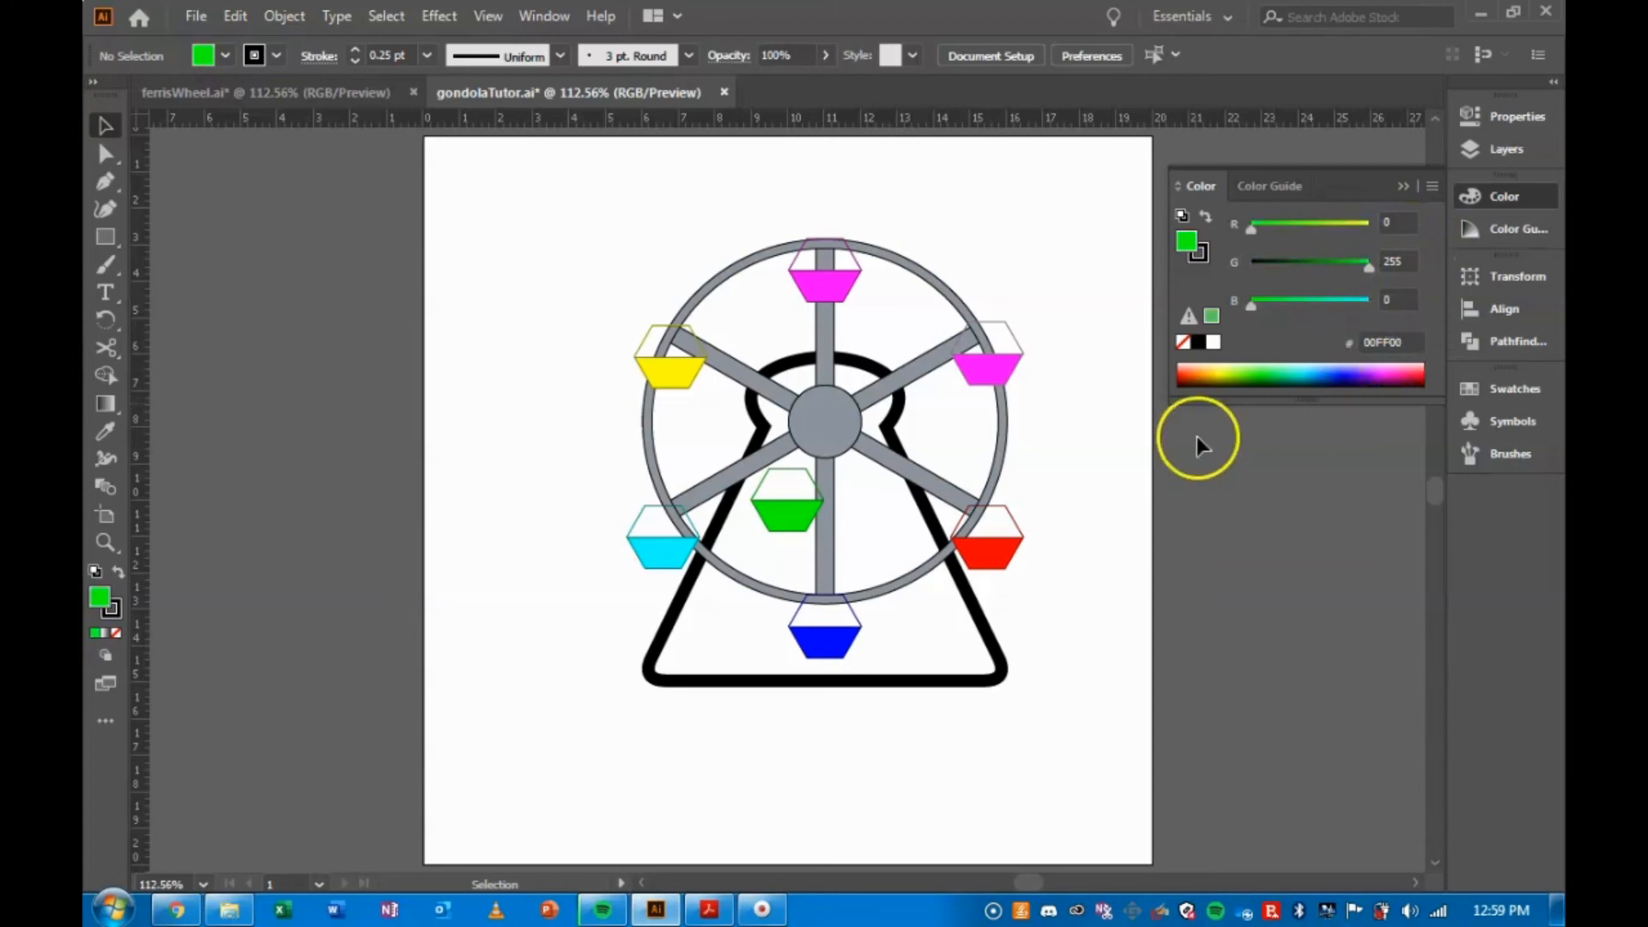
click(1398, 301)
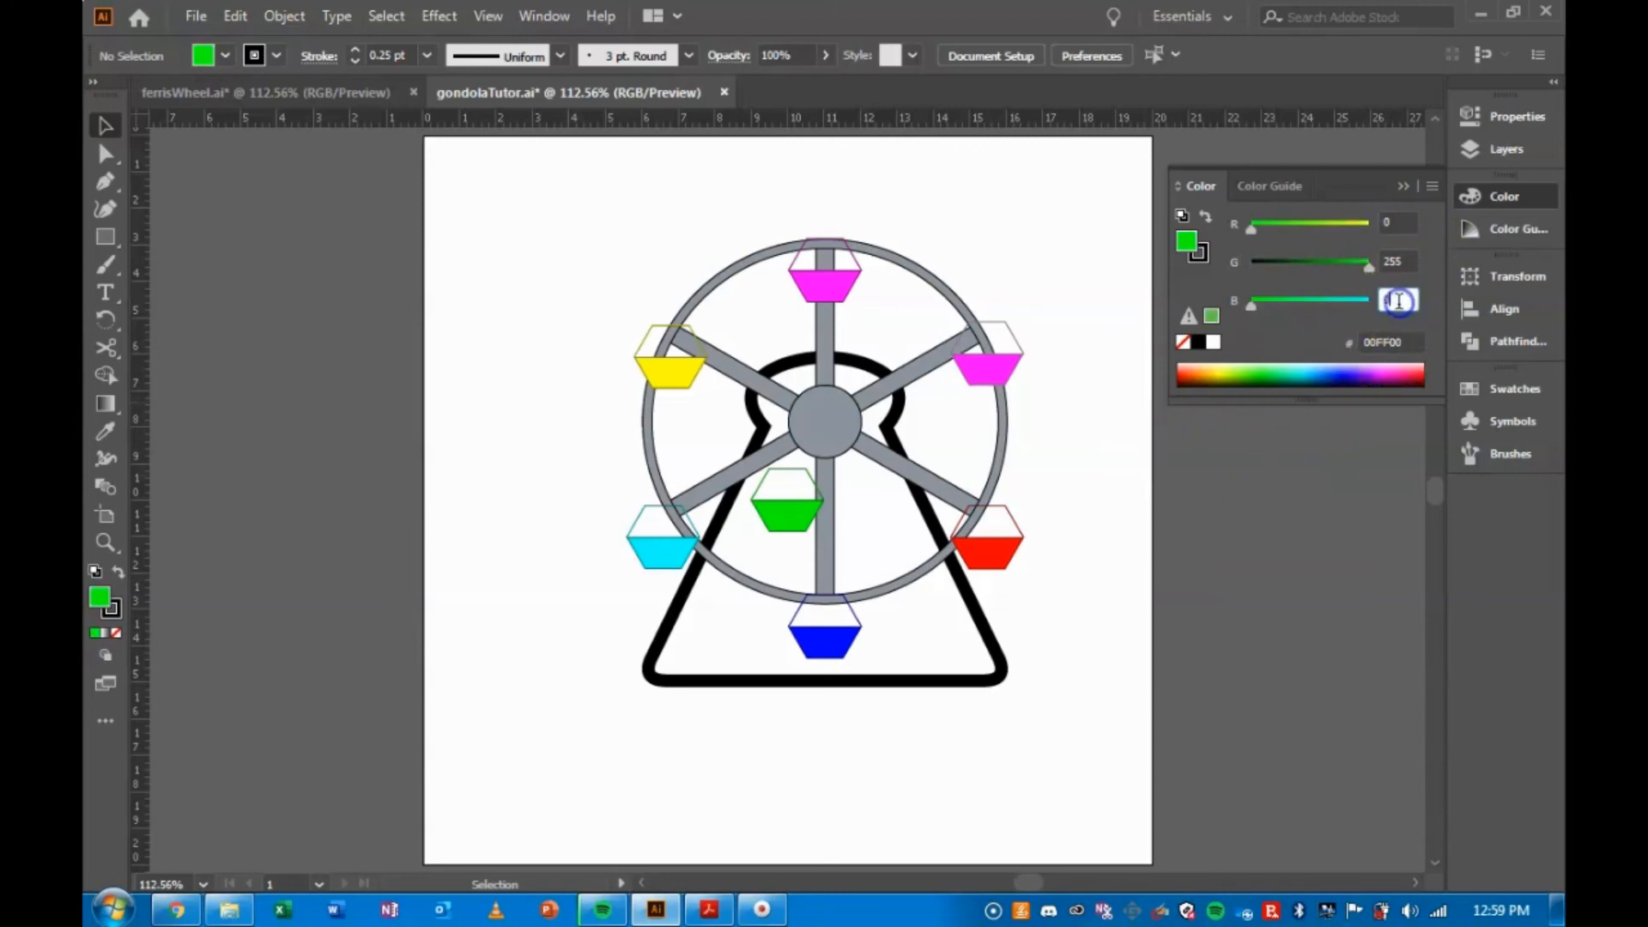
click(1343, 479)
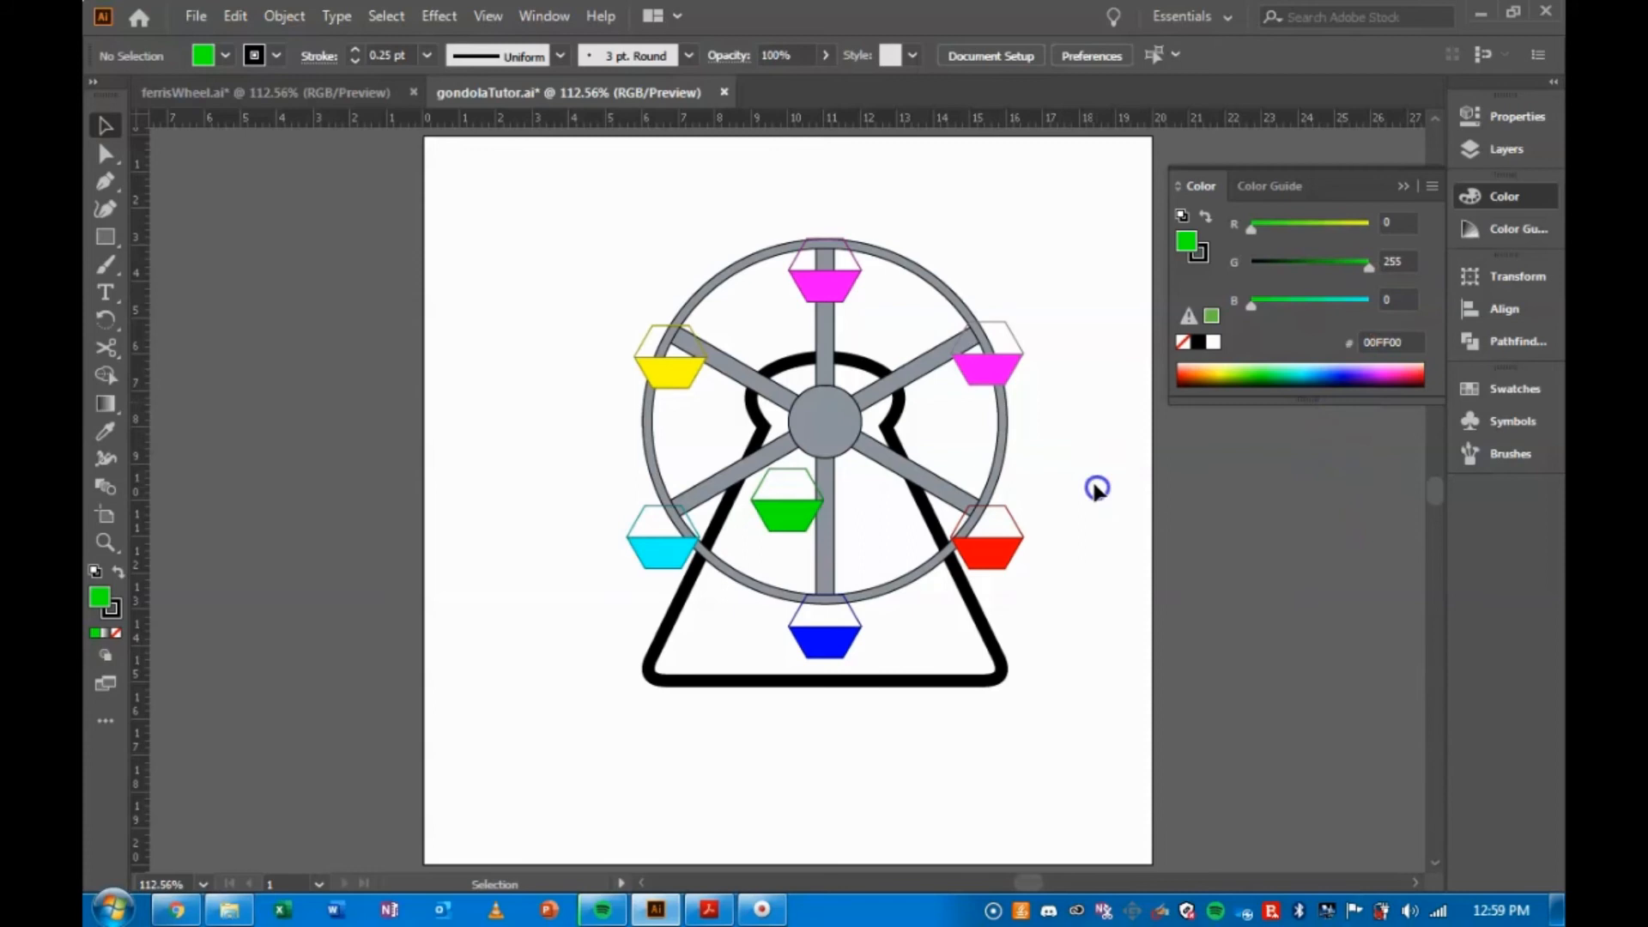
Select the duplicated magenta gondola on the upper-right spoke and set its stroke color to black.
click(1000, 365)
click(1104, 300)
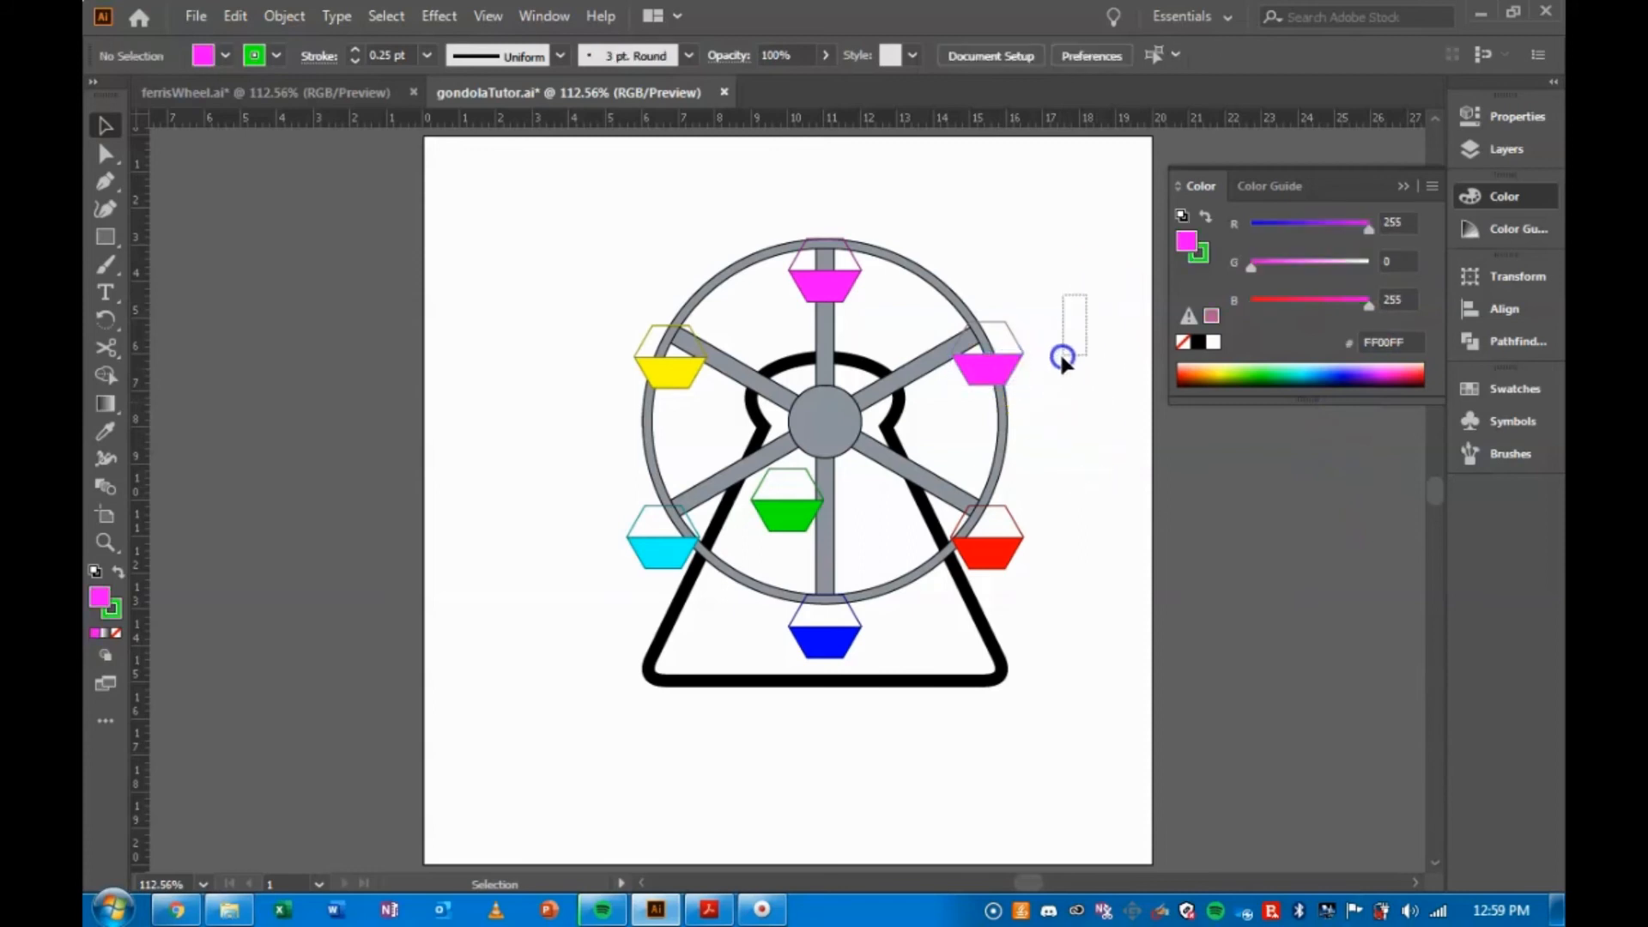
drag(976, 398, 970, 393)
click(1200, 250)
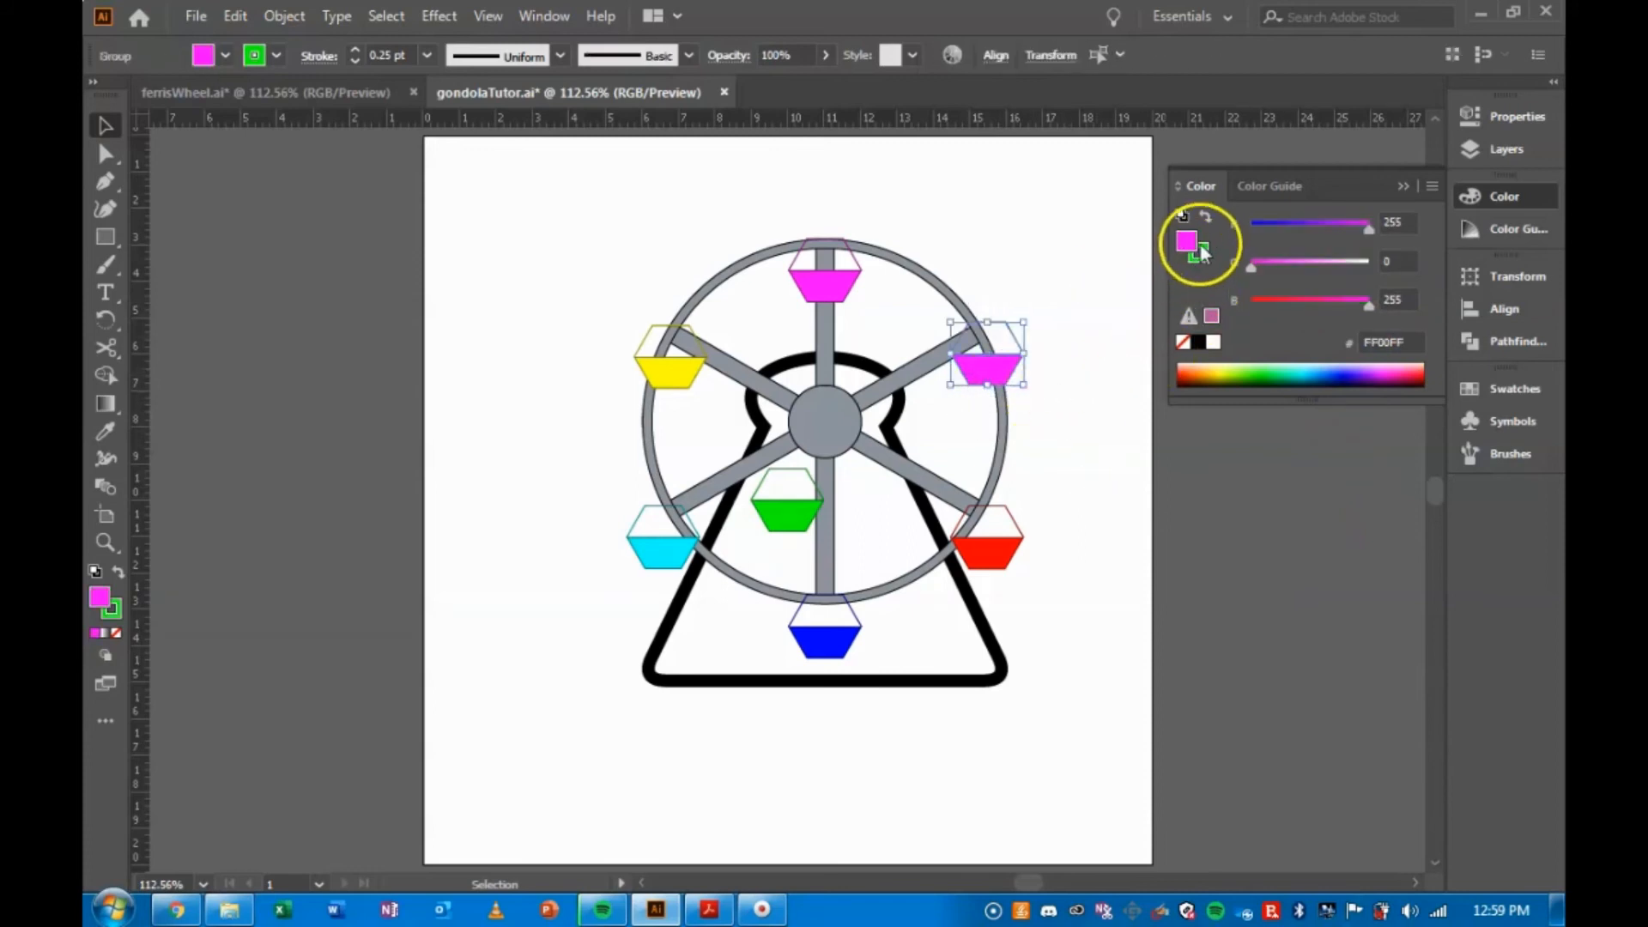
click(1199, 341)
Set the duplicated gondola's fill color to RGB 0, 255, 0 and deselect it.
click(1192, 241)
click(1407, 256)
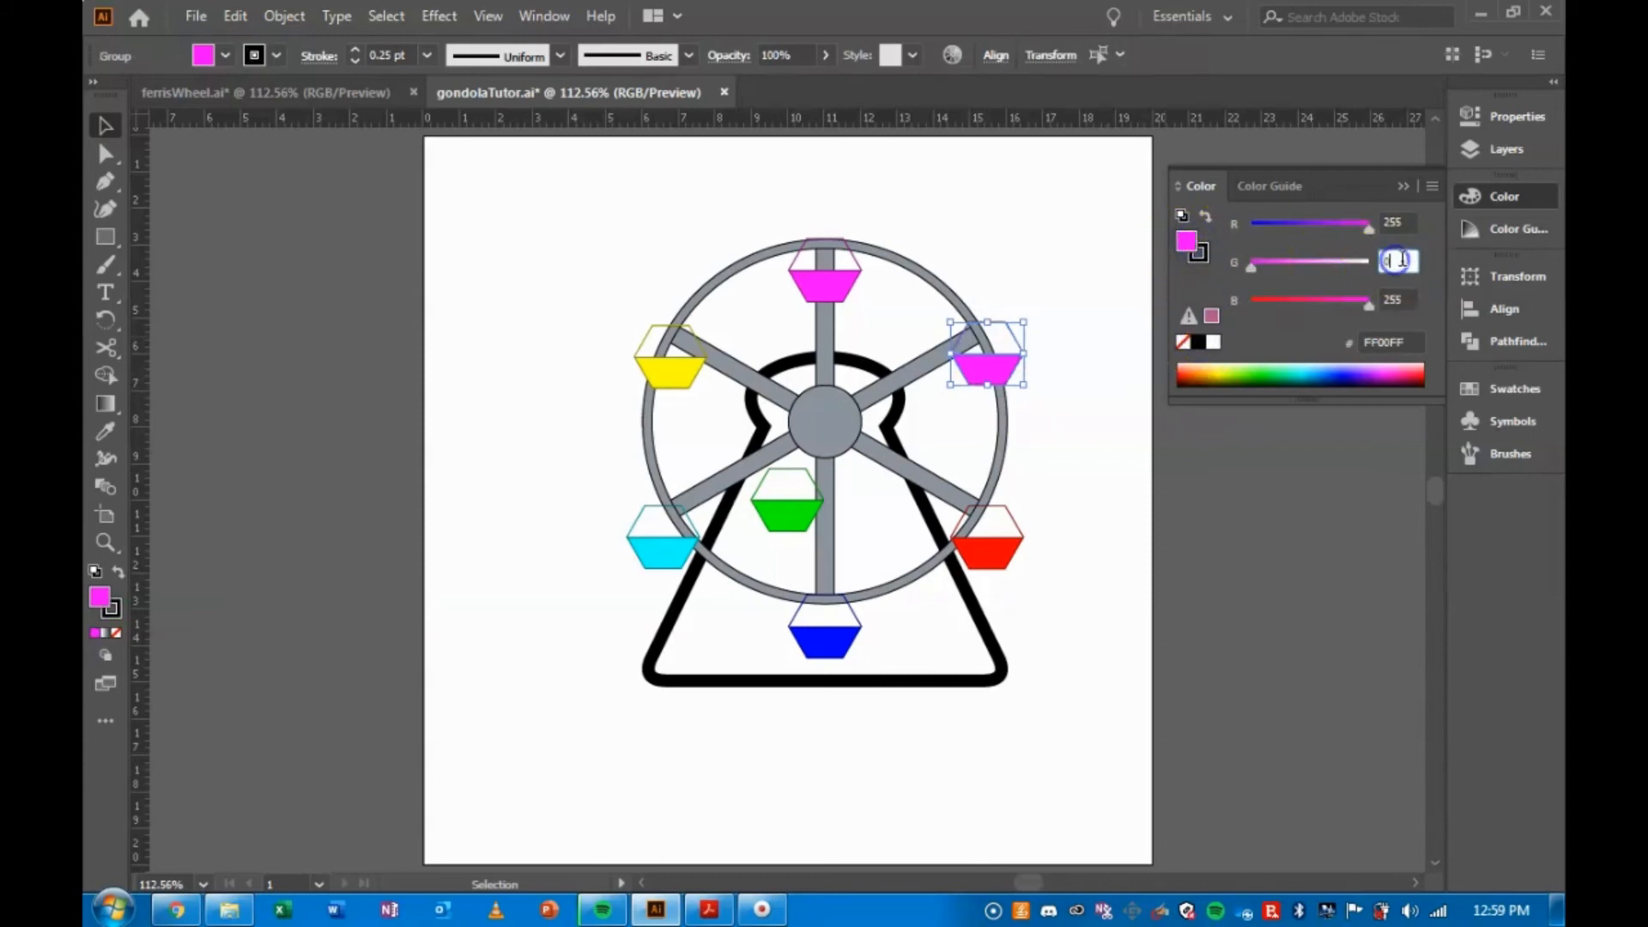
click(1401, 297)
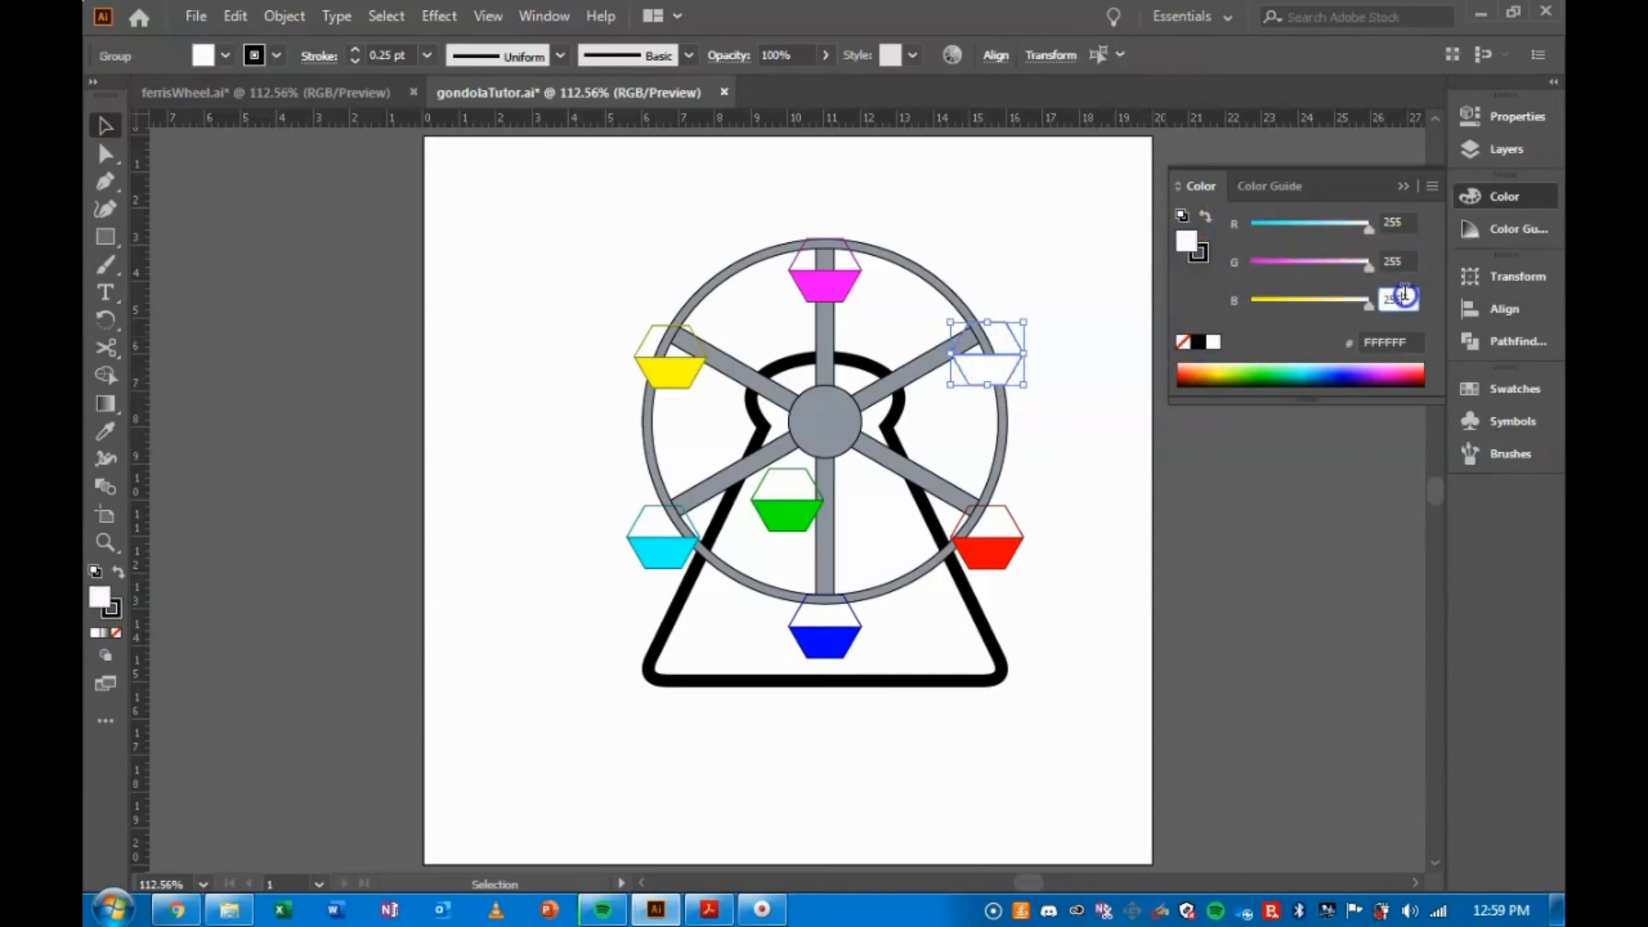
text(0)
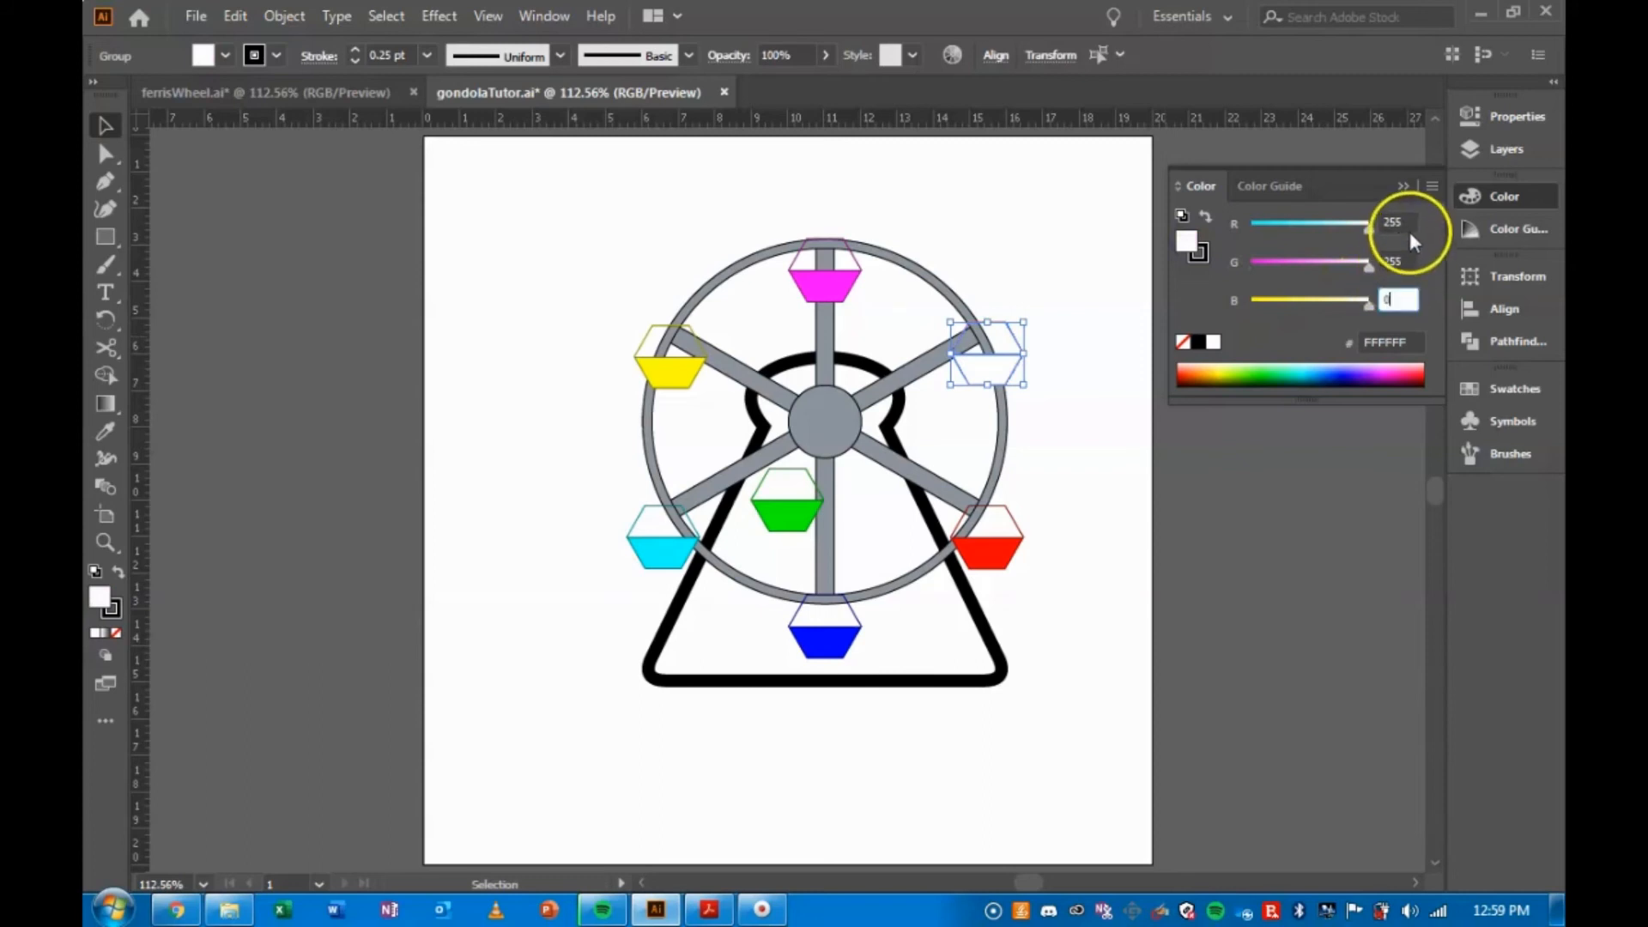
click(1397, 225)
text(0)
key(Return)
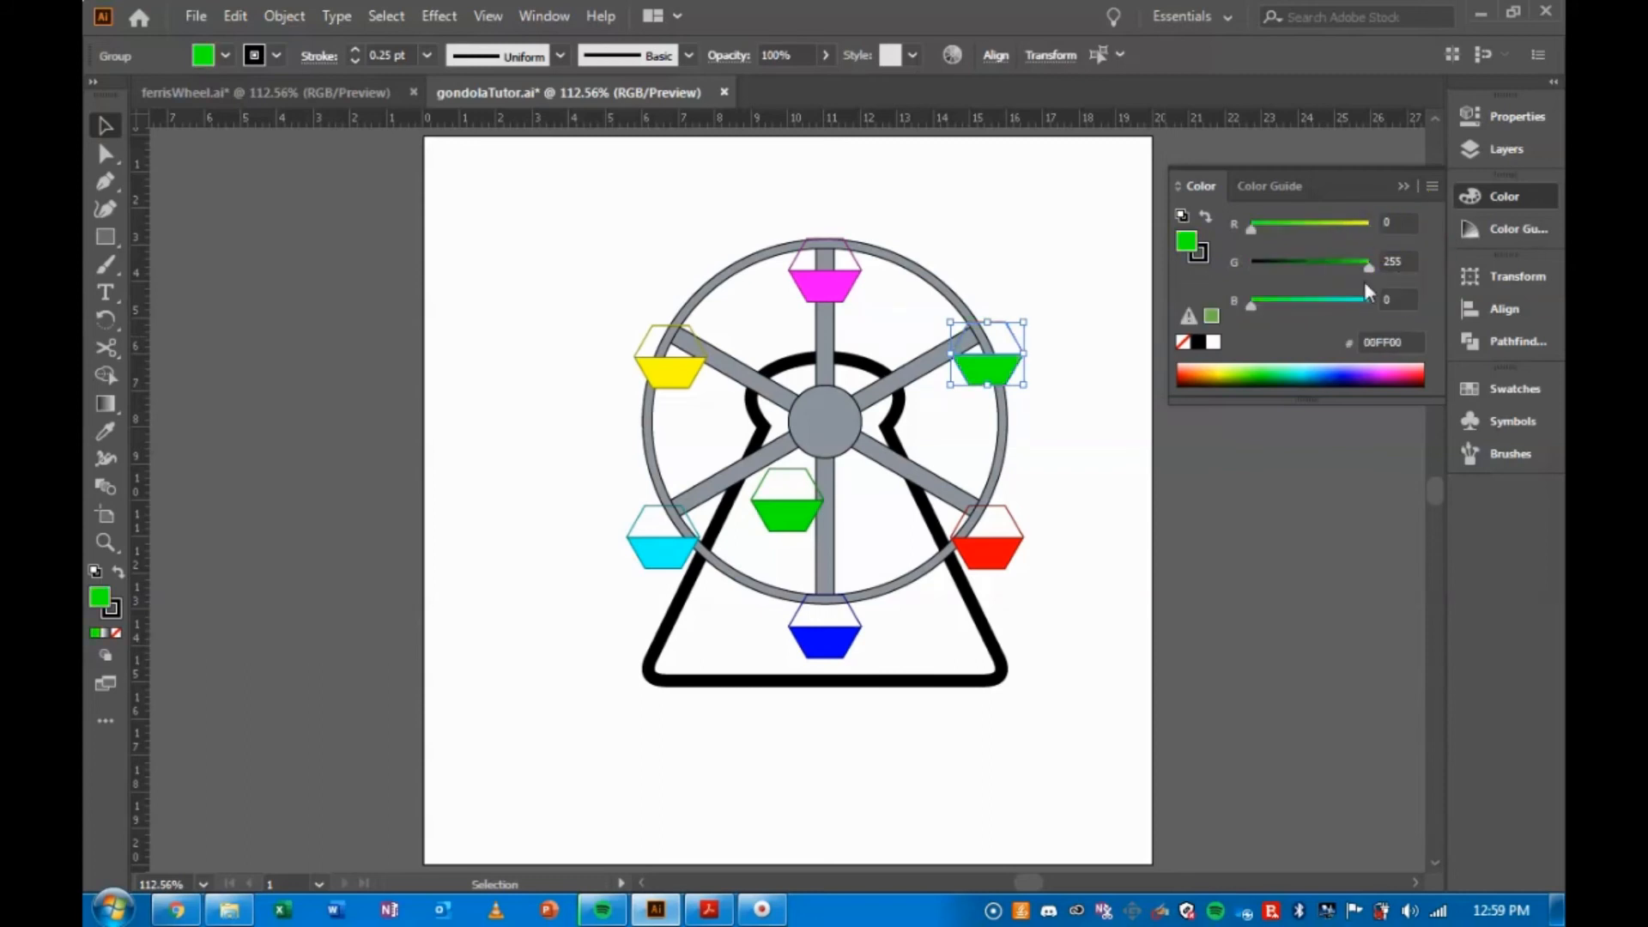
click(1370, 486)
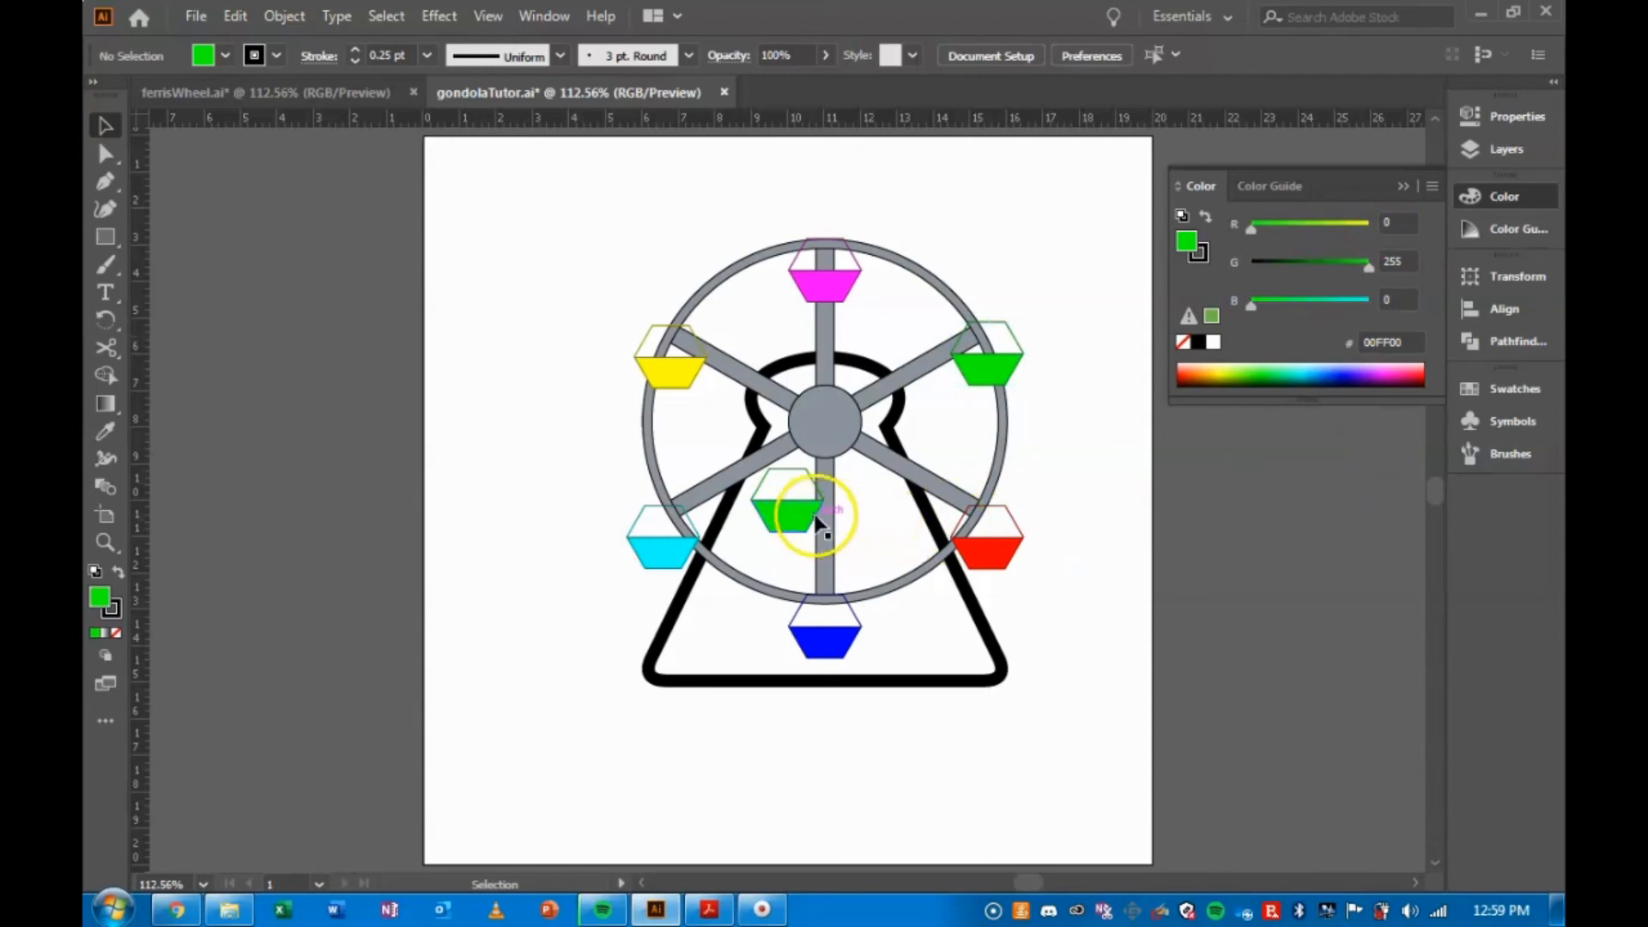
Delete the whole spare green gondola pasted beside the wheel's lower vertical spoke.
click(782, 515)
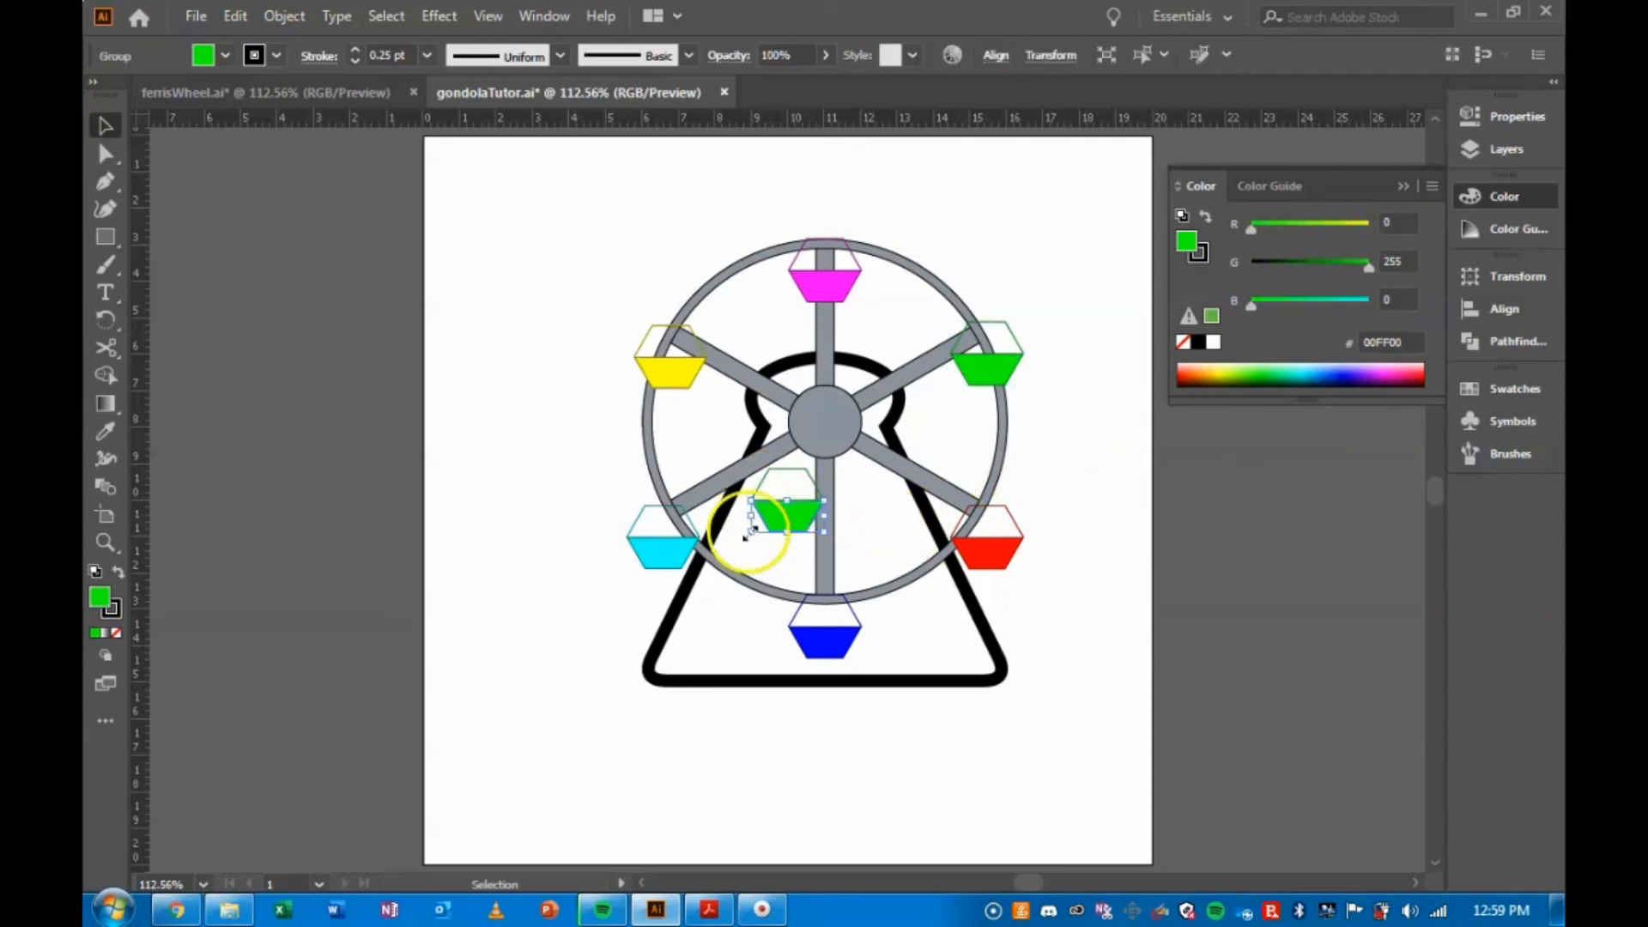
drag(803, 549, 754, 482)
key(Delete)
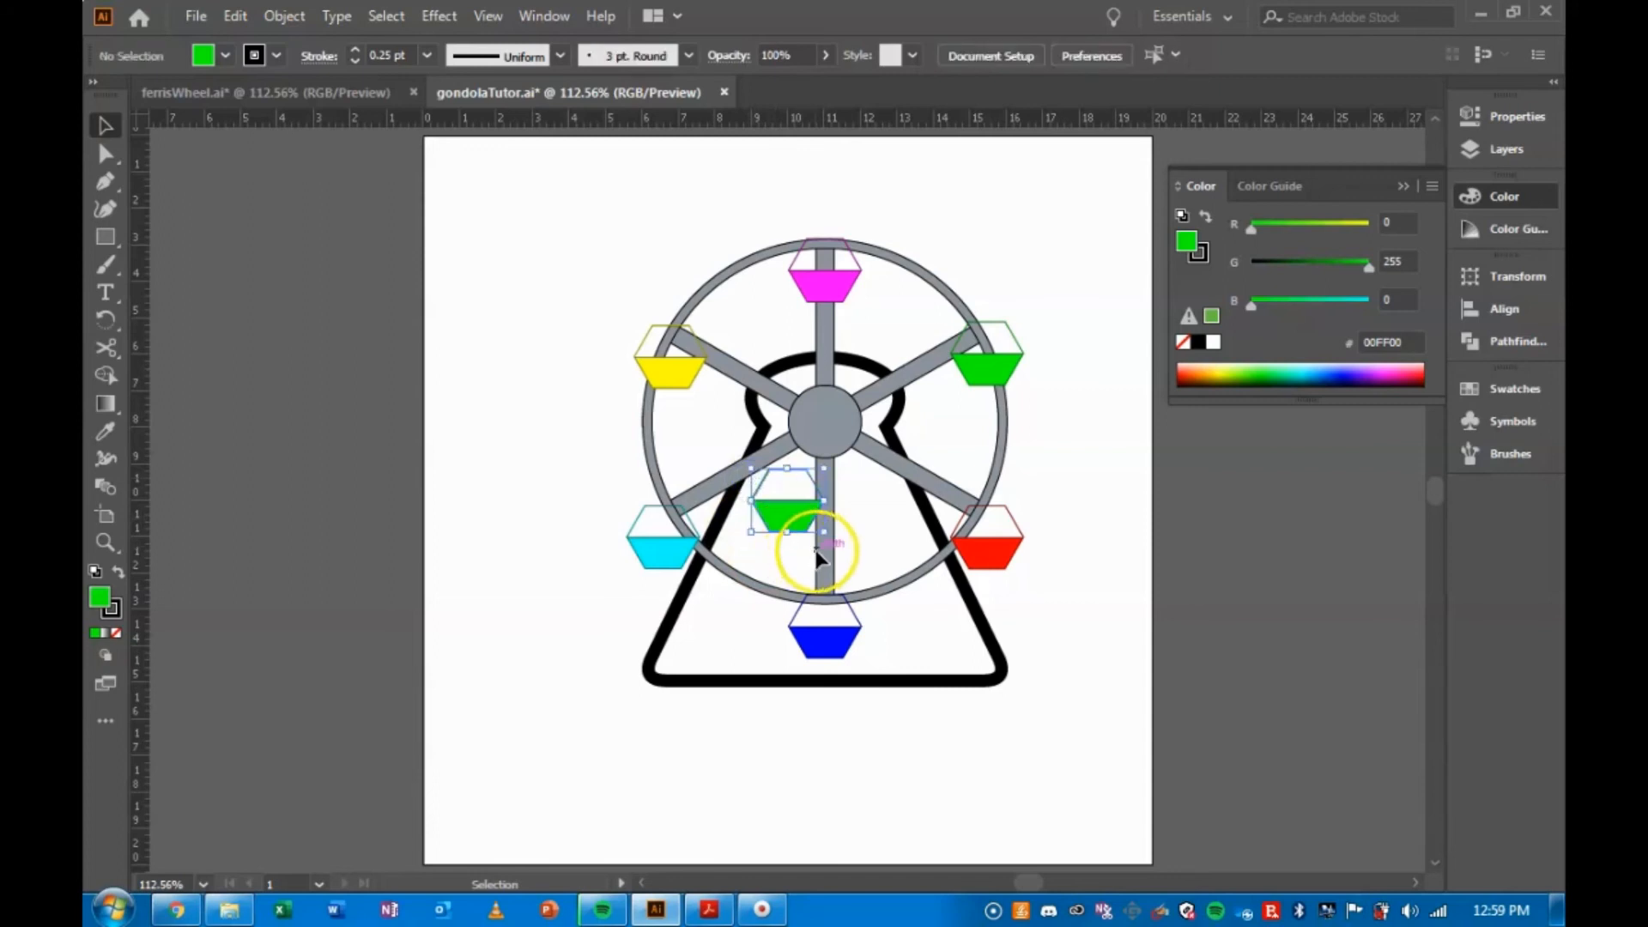
click(1315, 585)
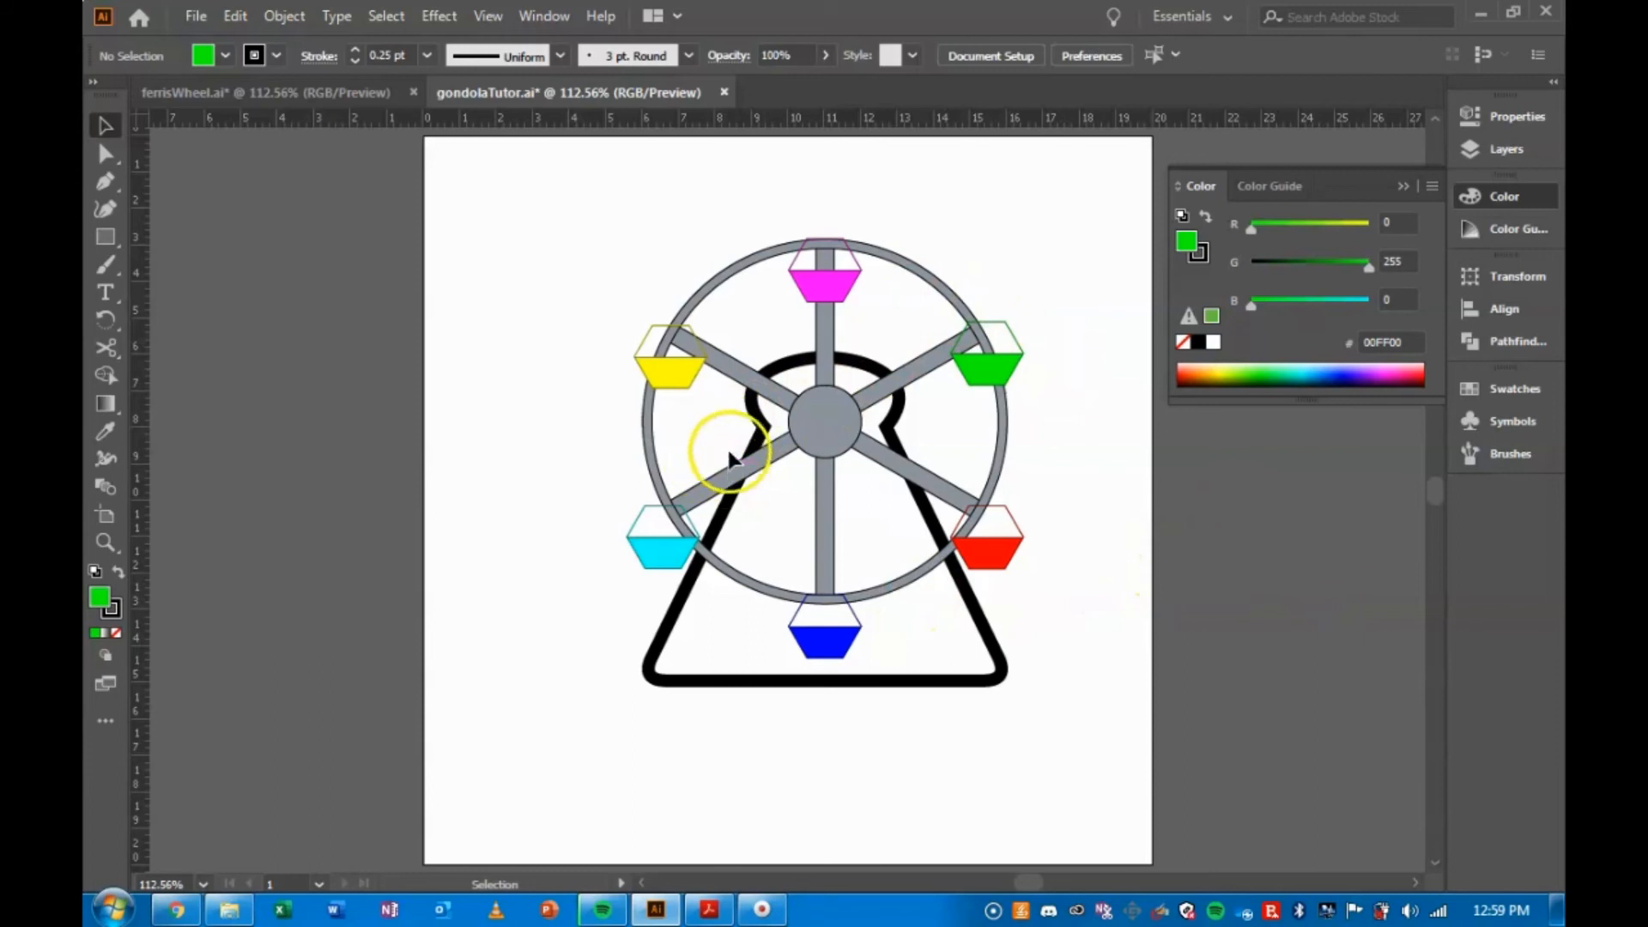
Compare the gondola placement with the ferrisWheel.ai reference and return to gondolaTutor.ai.
click(1403, 186)
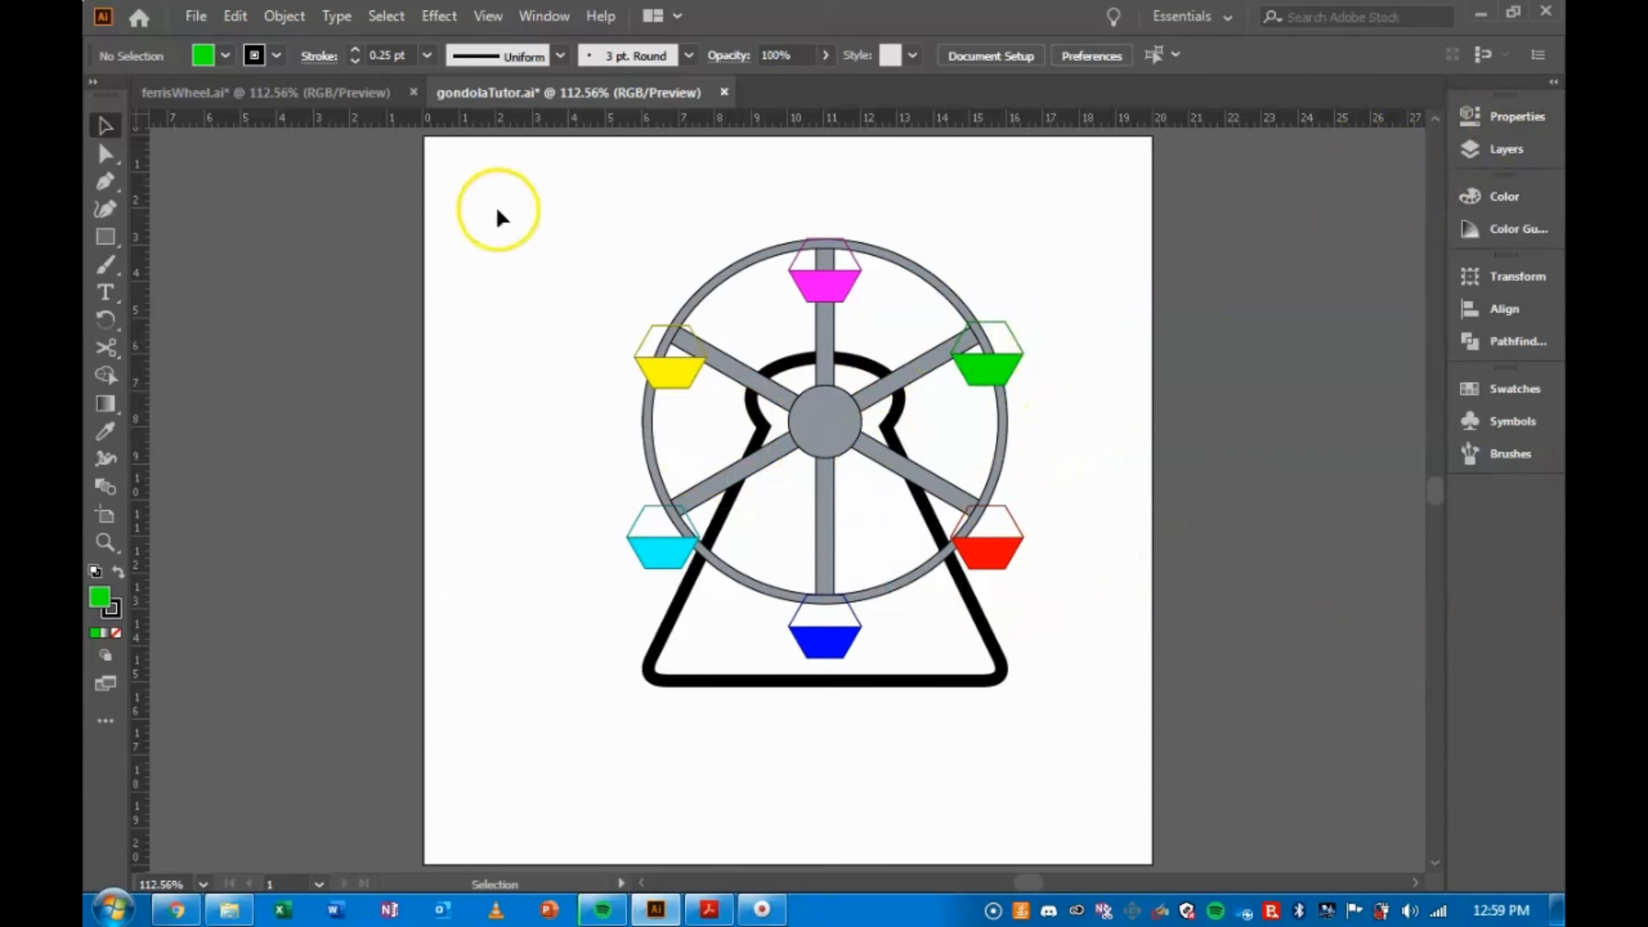
click(336, 101)
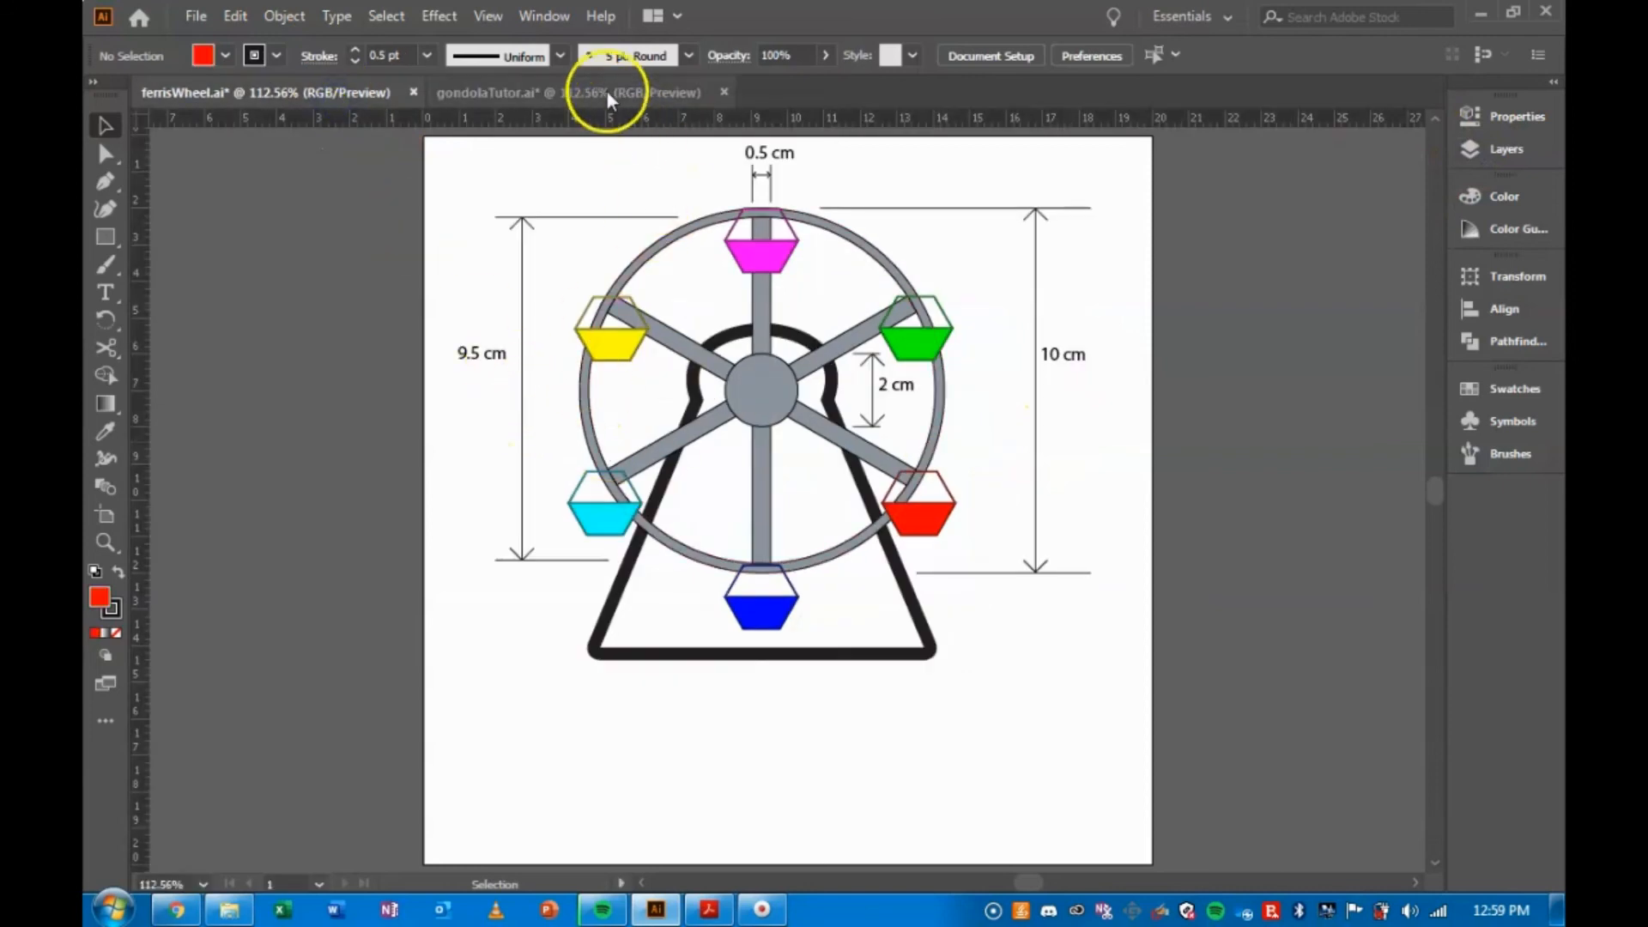
click(607, 91)
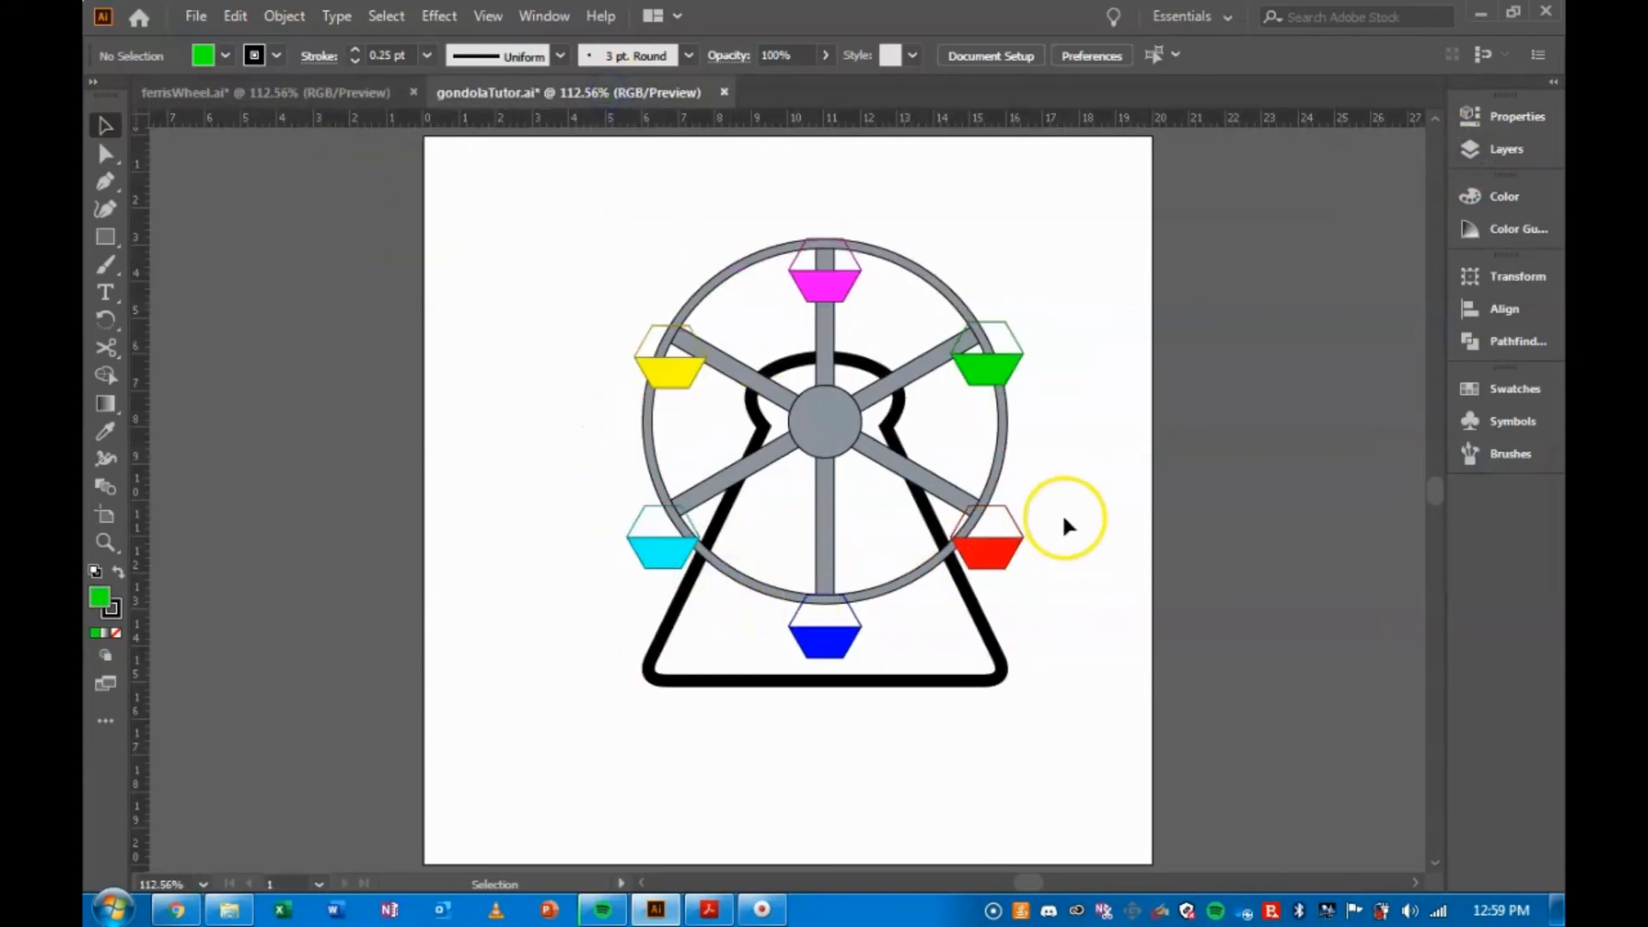
Lock the tower layer so that only the gondolas can be selected.
drag(1059, 515, 942, 588)
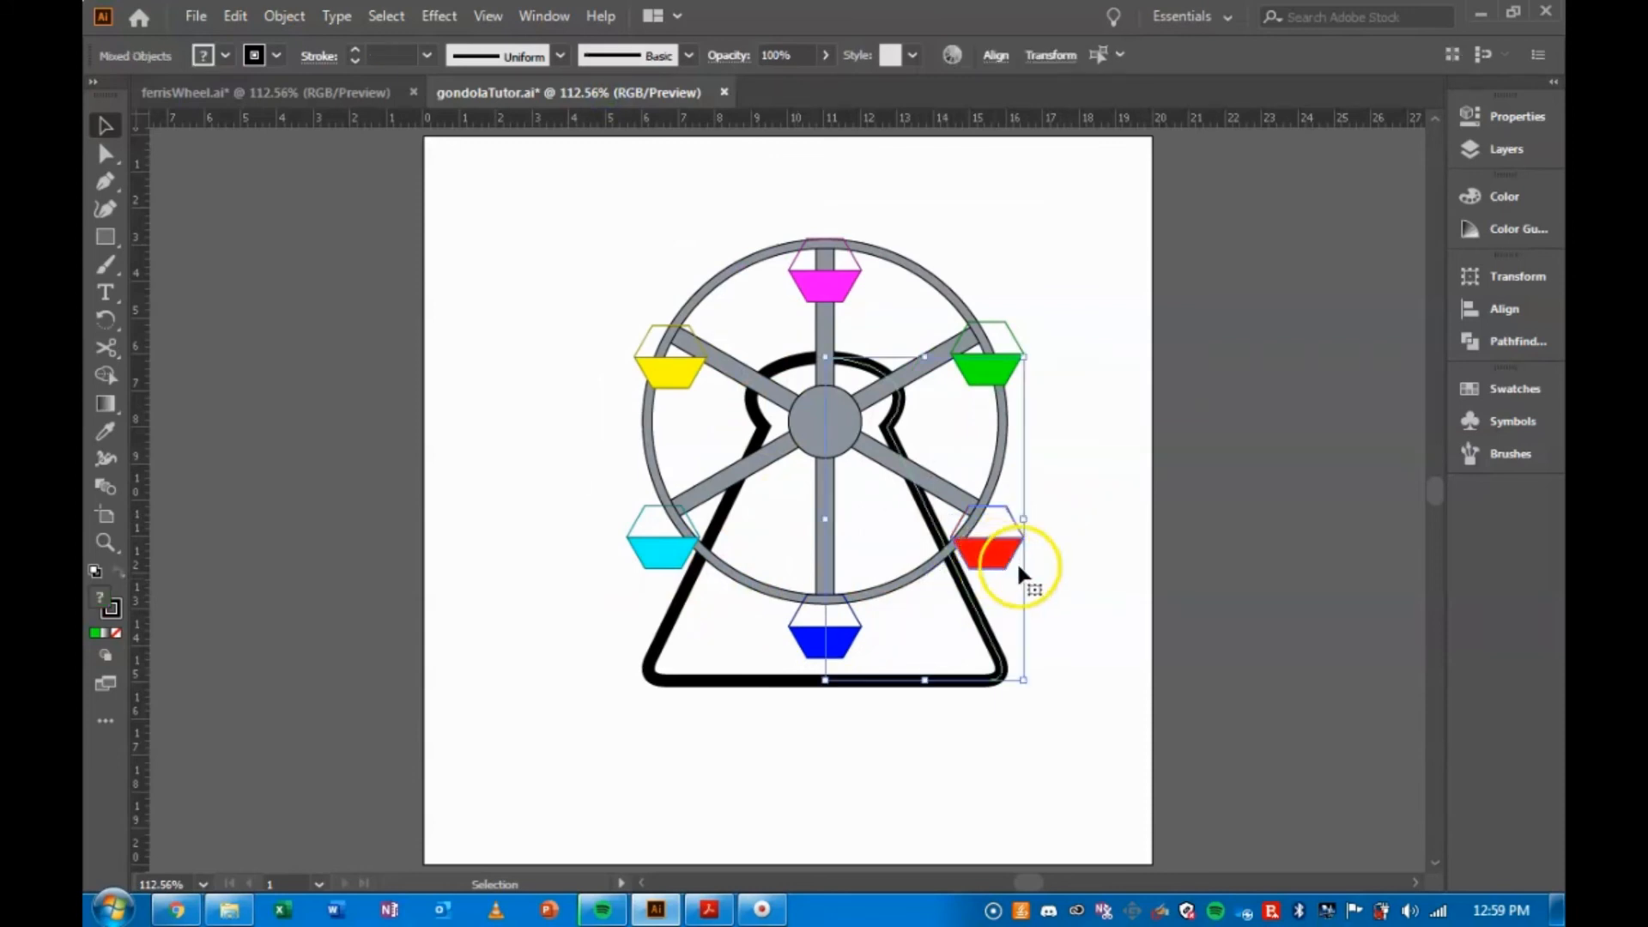
click(1056, 511)
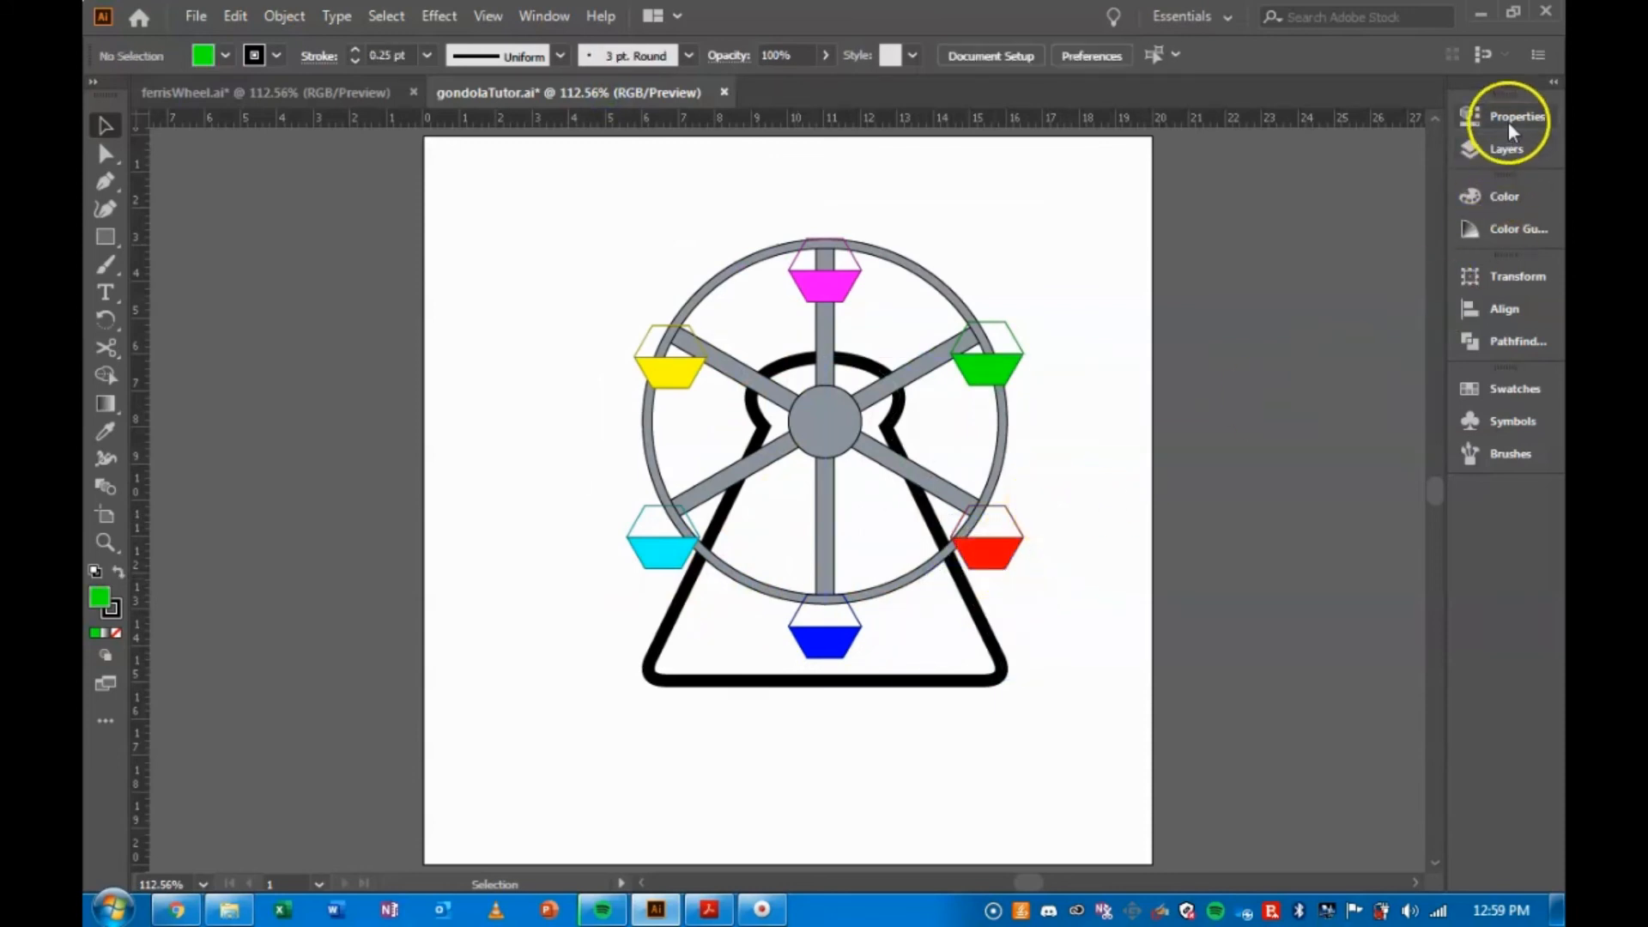
click(1508, 149)
click(1211, 190)
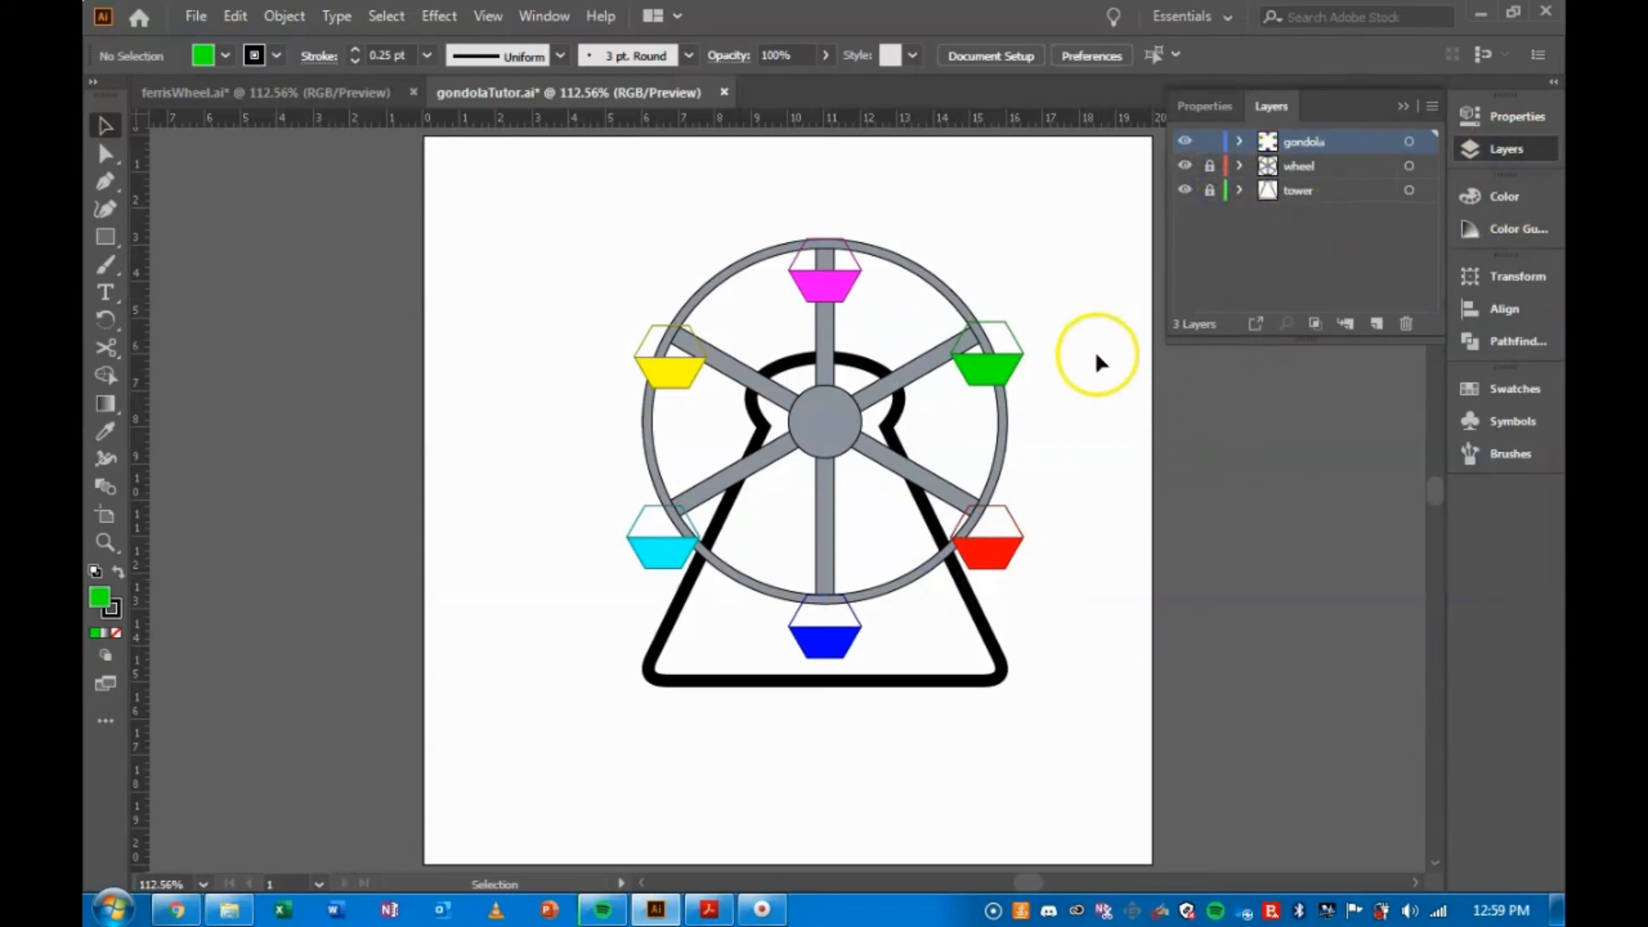
Nudge the red and cyan gondolas slightly upward and the green gondola slightly left to fit their spokes.
drag(1066, 495, 996, 539)
click(1068, 560)
drag(603, 497, 671, 555)
click(1100, 634)
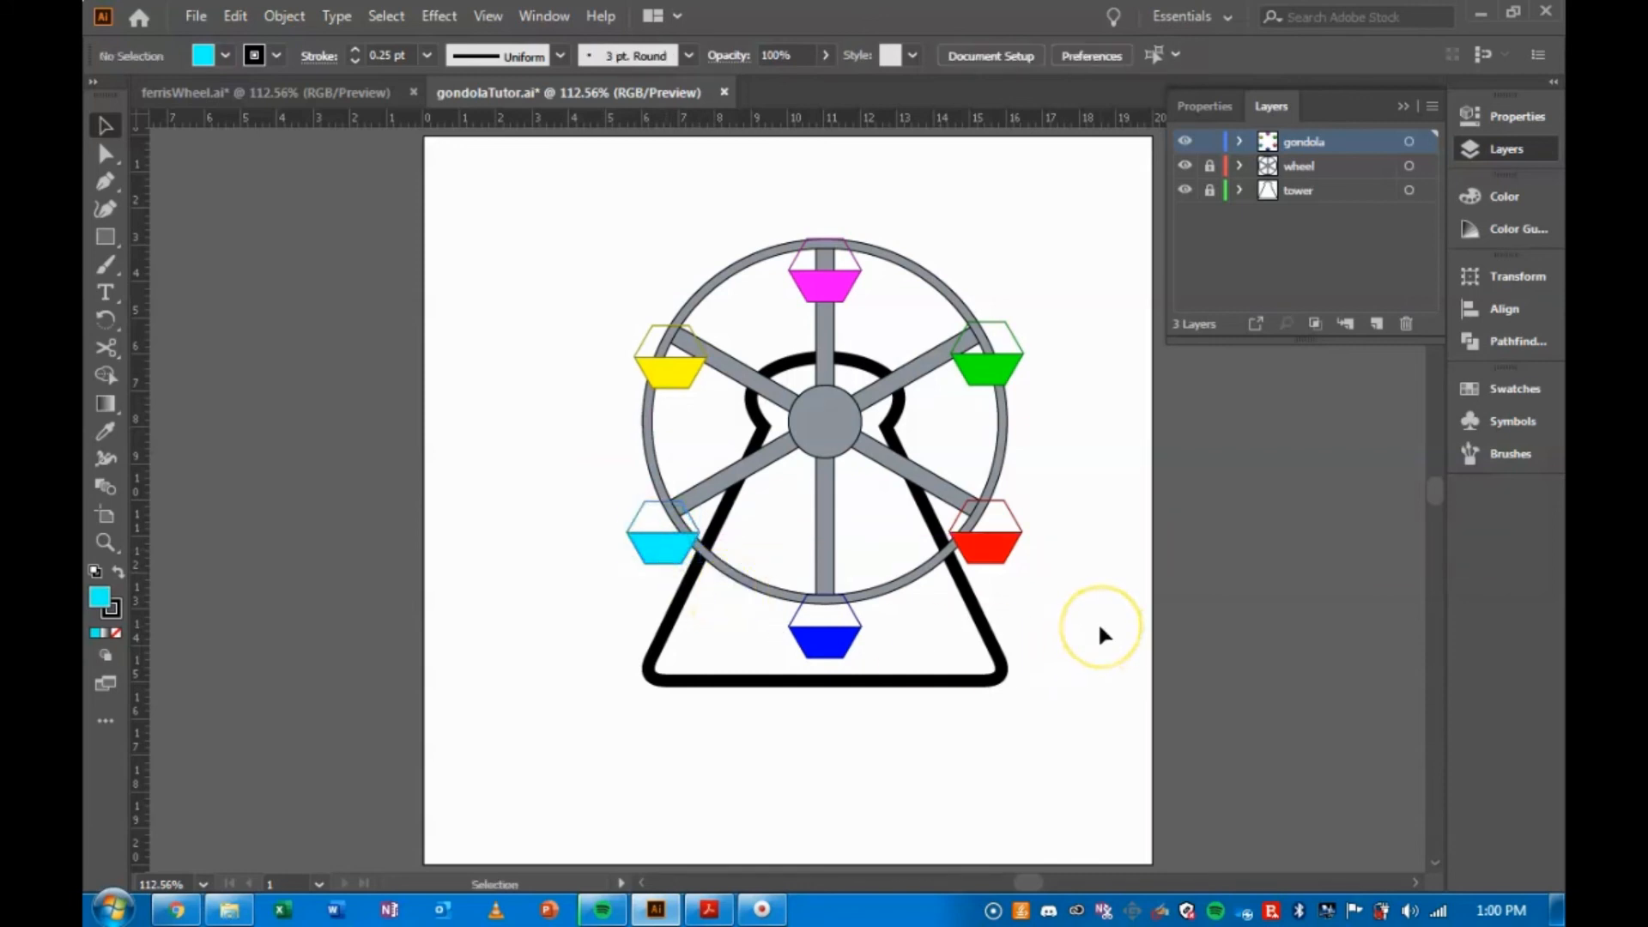
drag(1049, 326, 964, 381)
click(1051, 414)
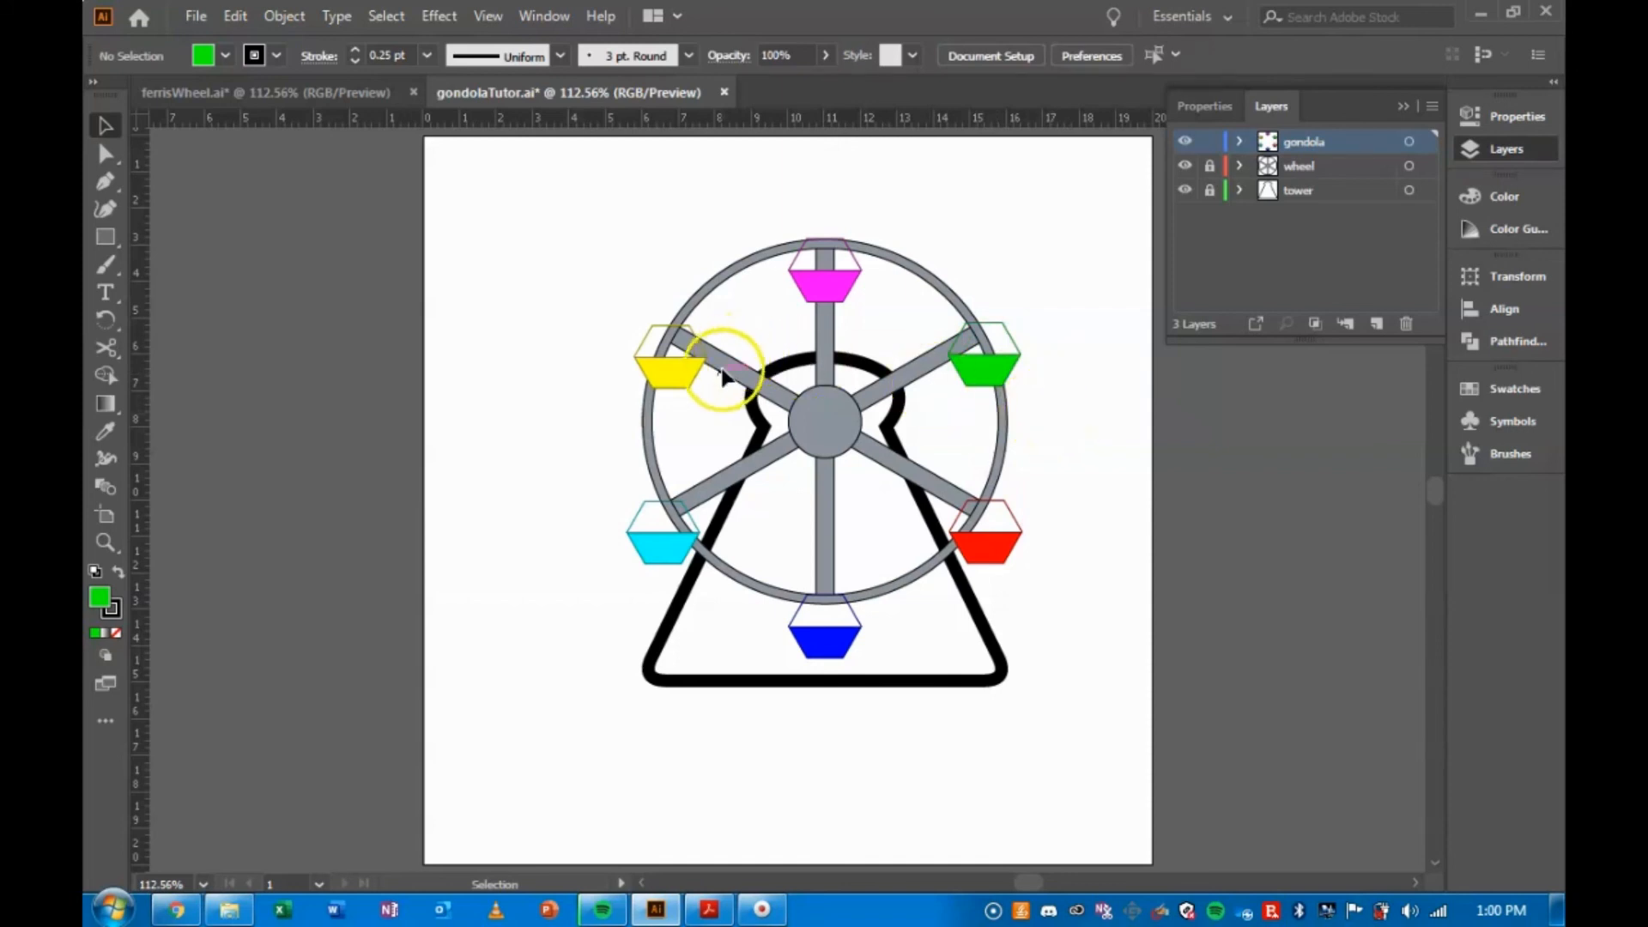
Nudge the green gondola slightly left and down and adjust the yellow gondola so both sit on the ends of their upper spokes.
drag(918, 302, 987, 376)
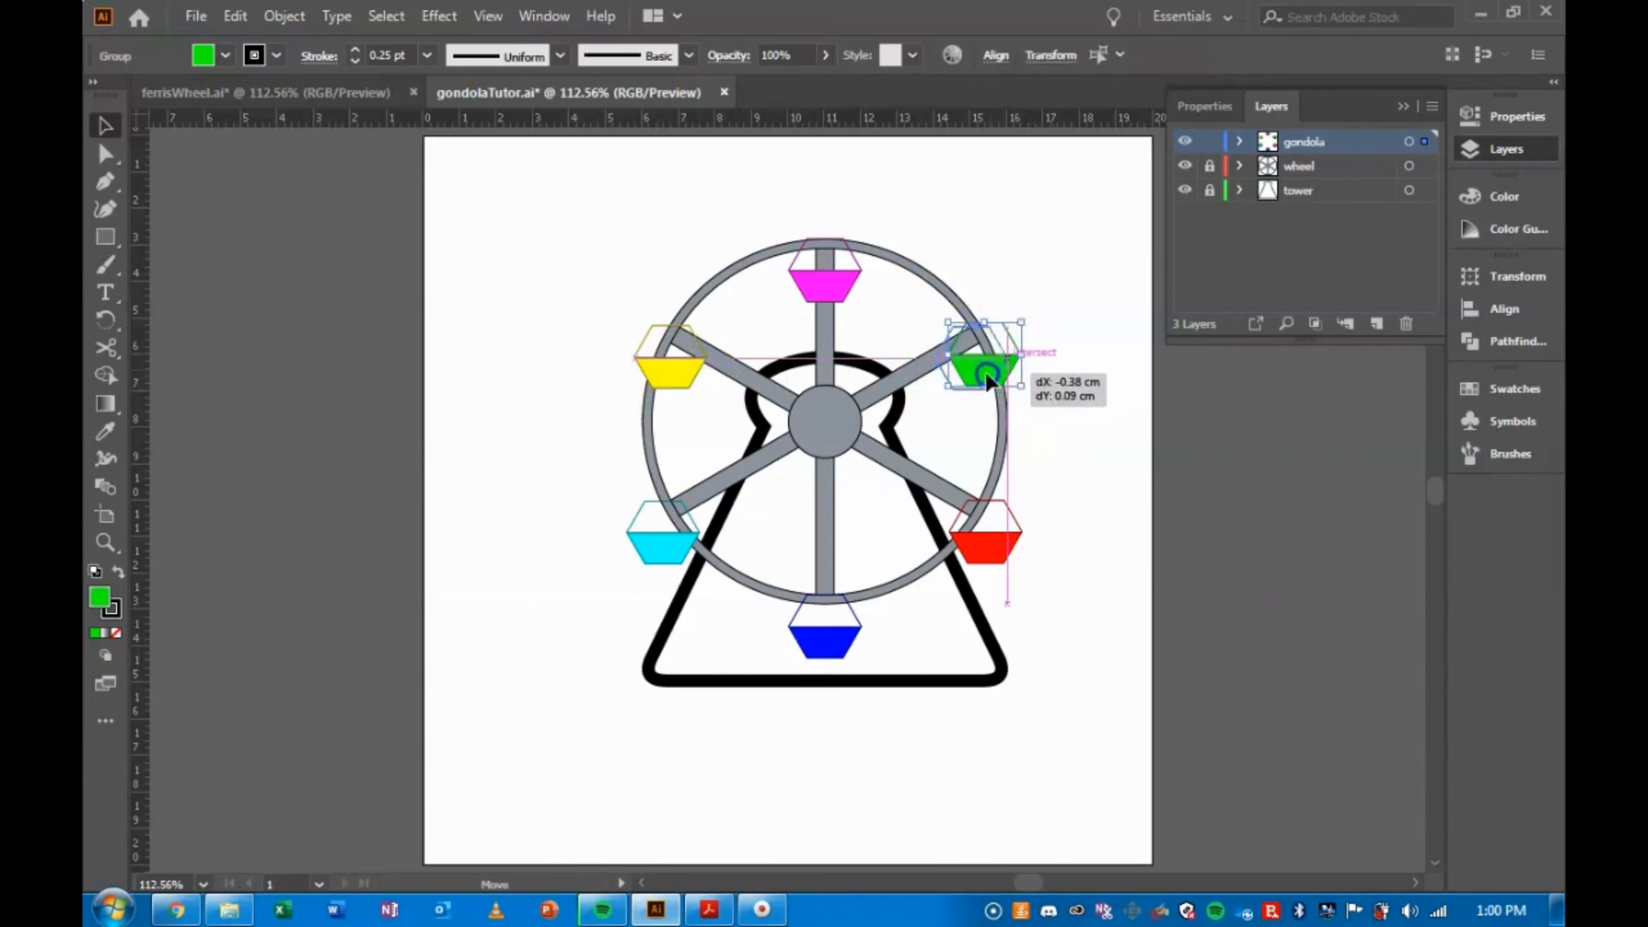
drag(987, 376, 984, 380)
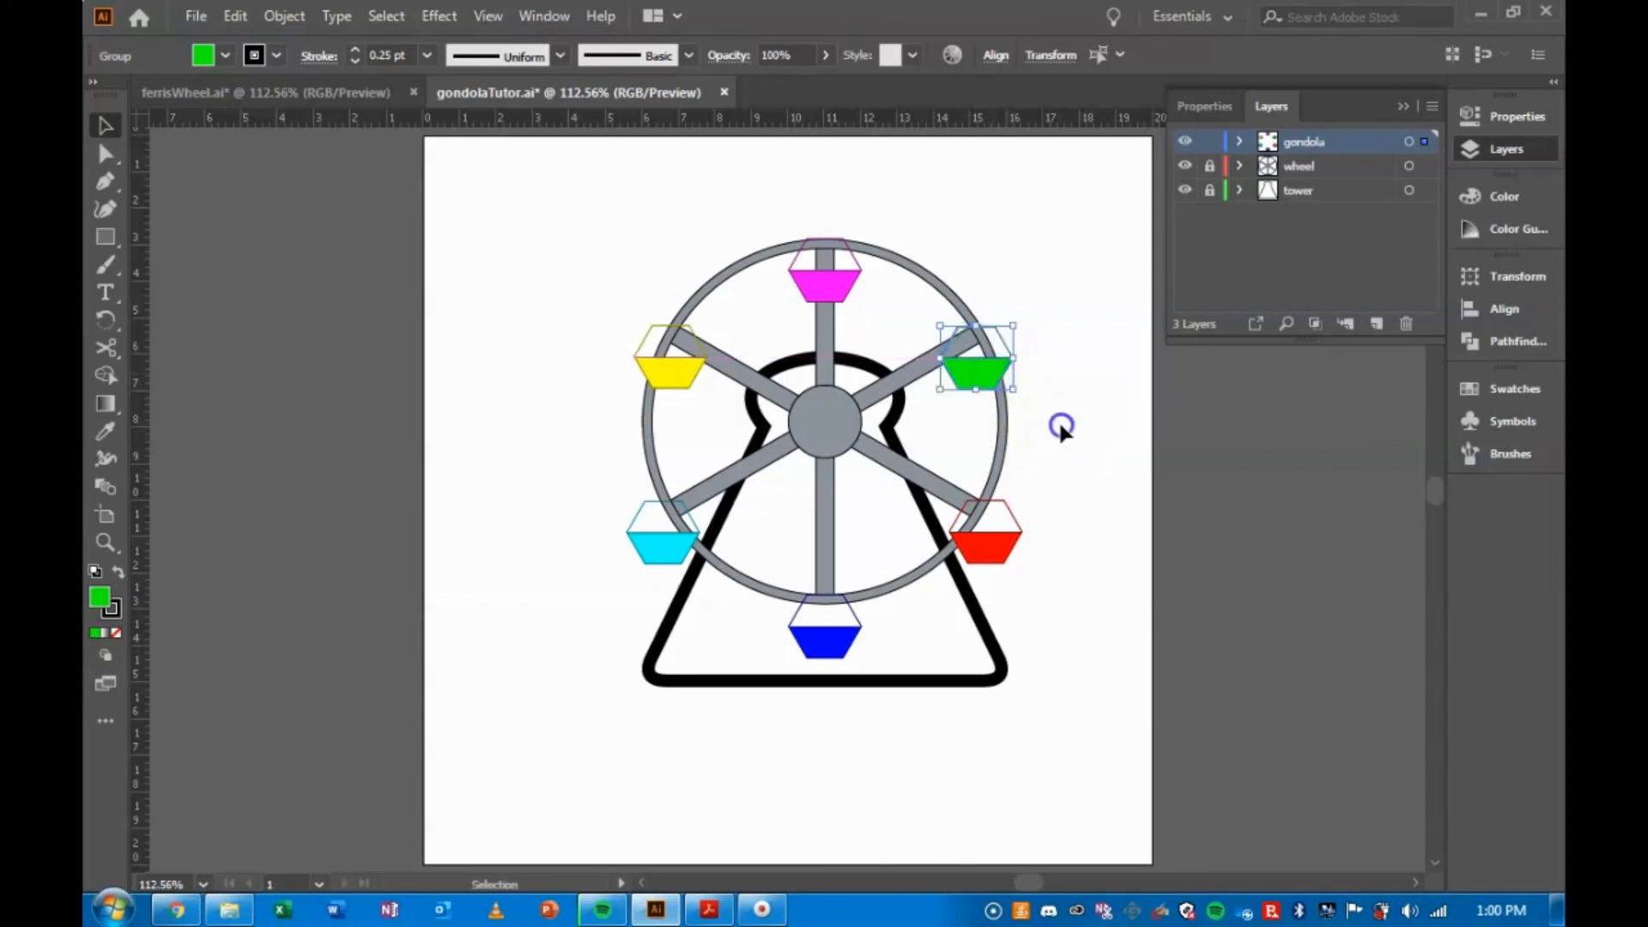
click(1104, 474)
drag(639, 330, 672, 384)
click(580, 438)
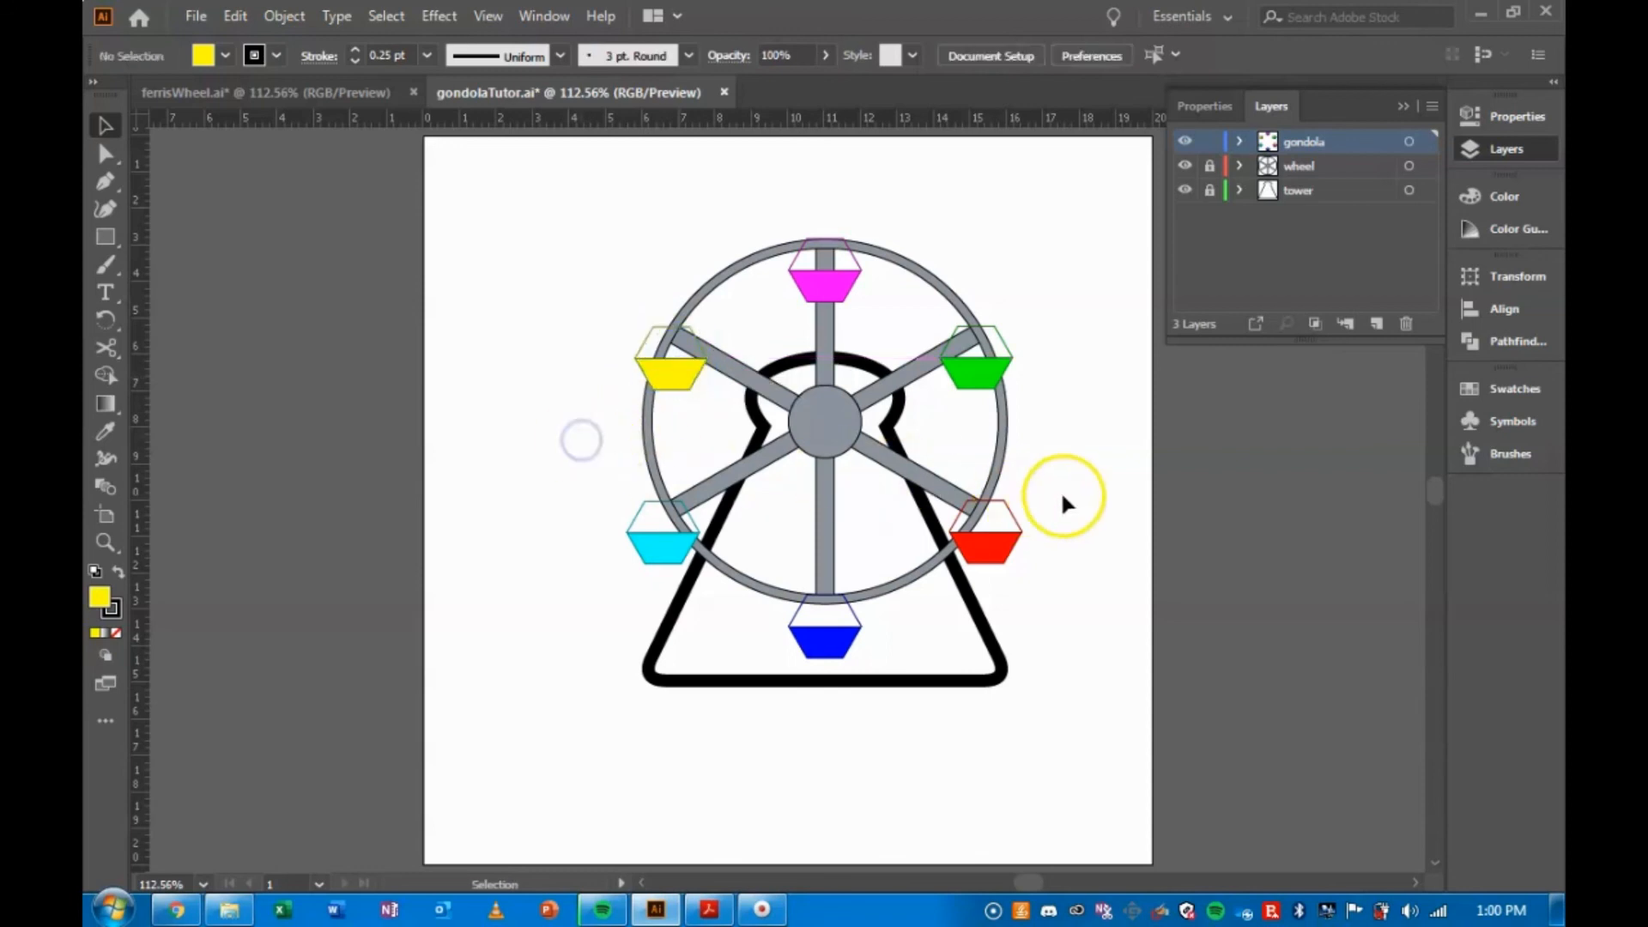
click(1111, 488)
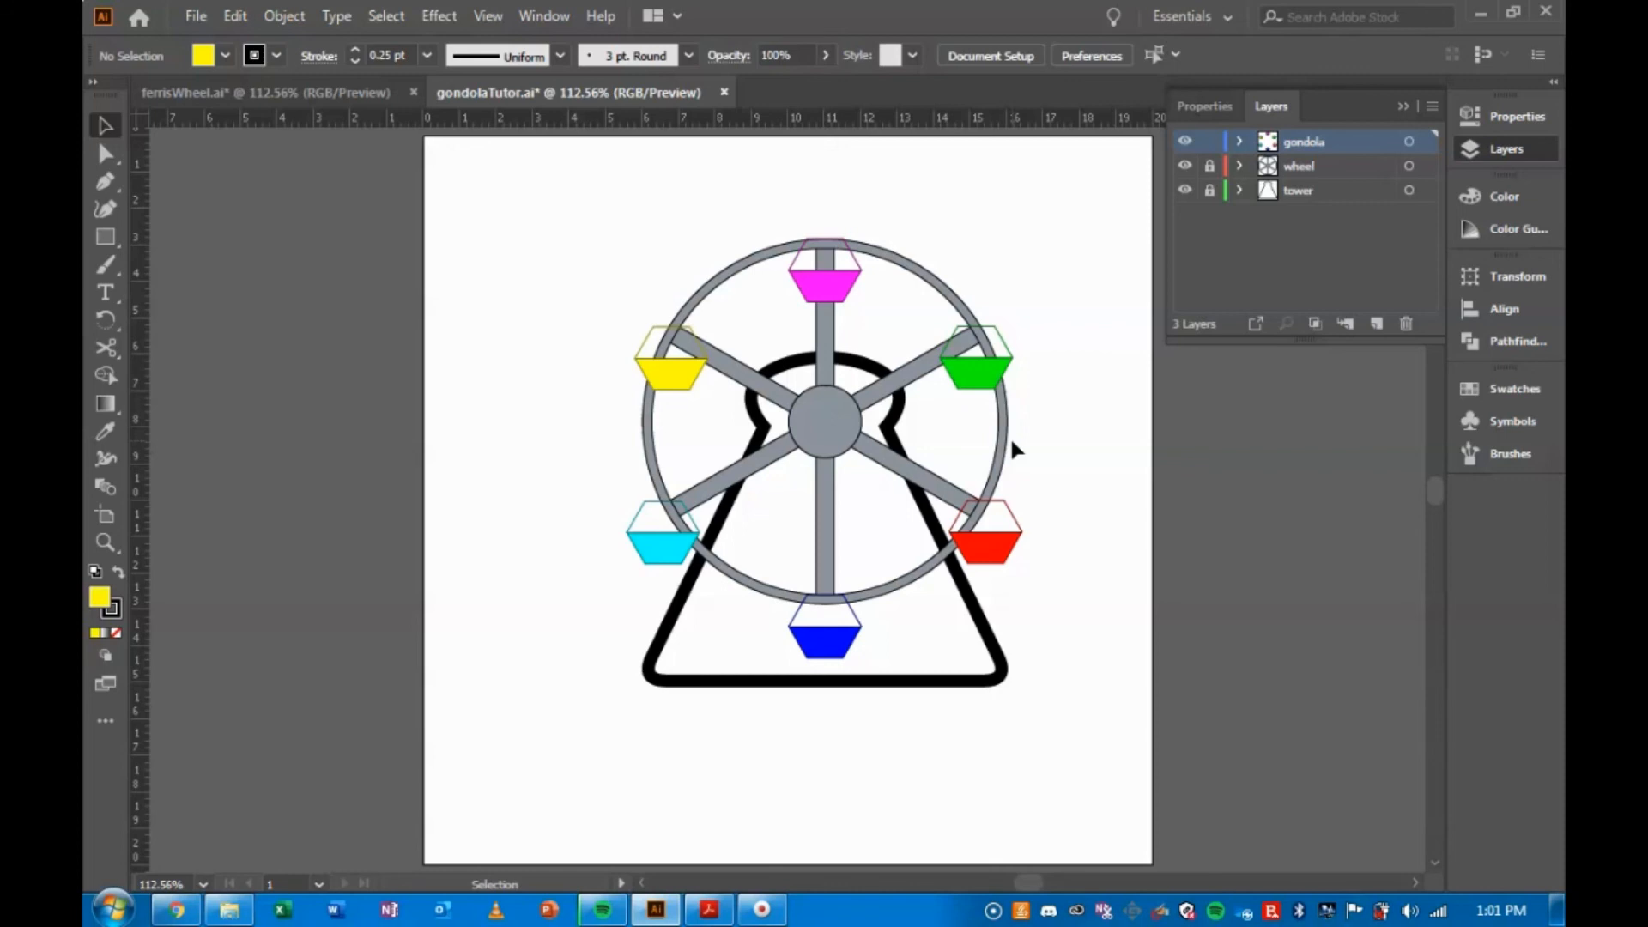
Save gondolaTutor.ai with the aligned gondolas and leave nothing selected.
key(a)
click(1033, 444)
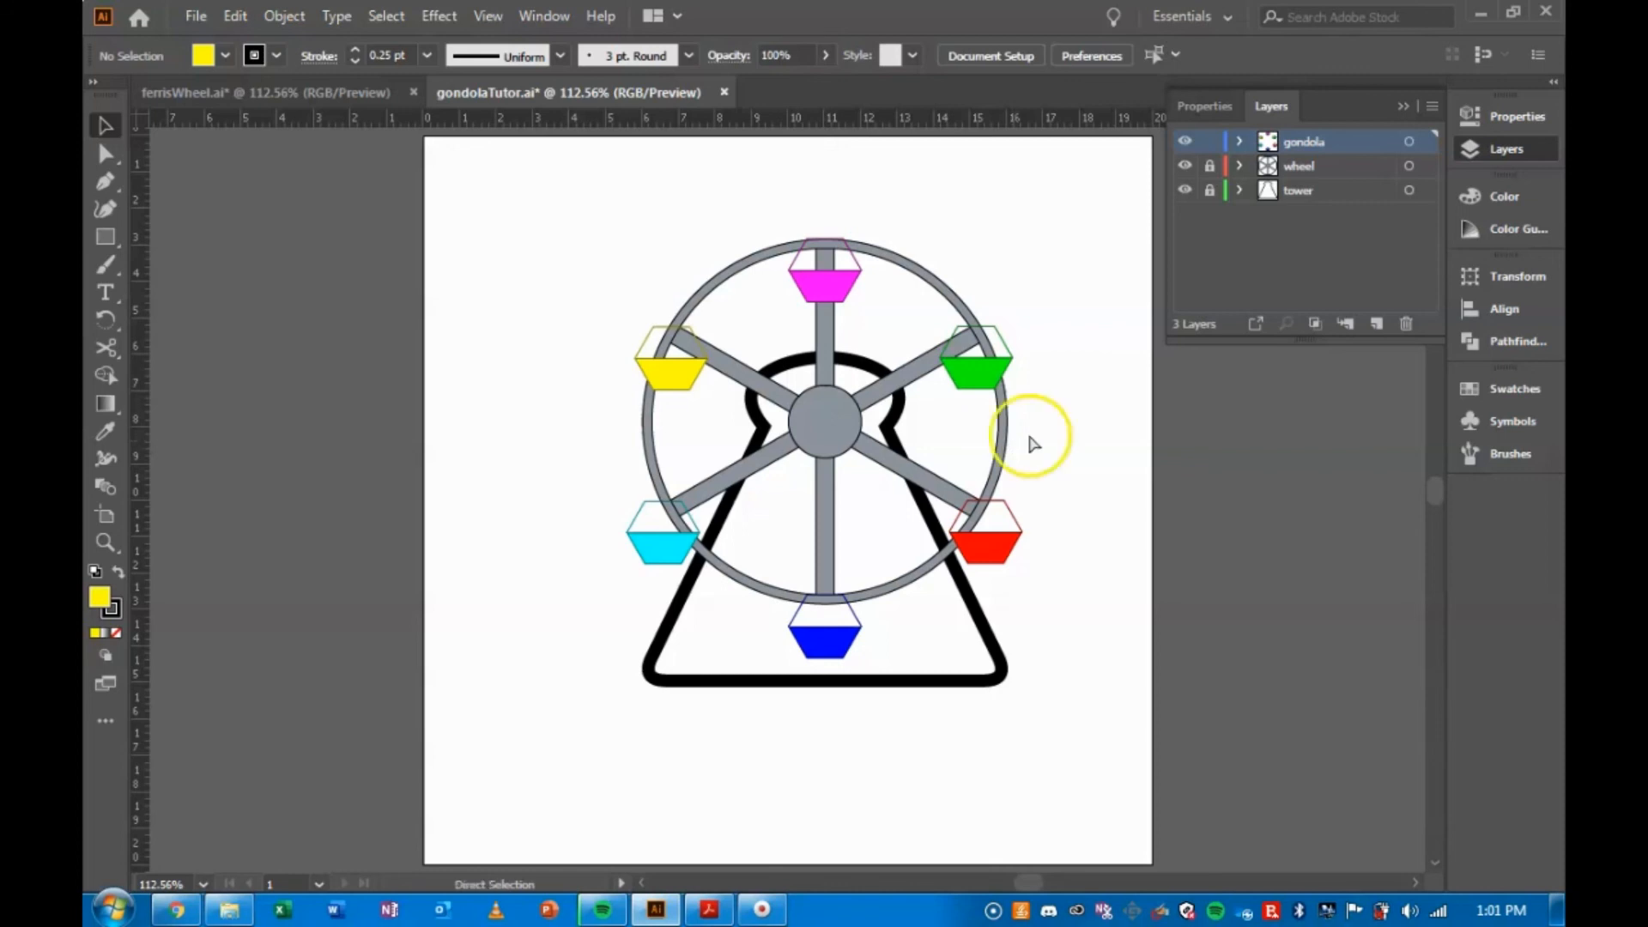
key(v)
key(ctrl+s)
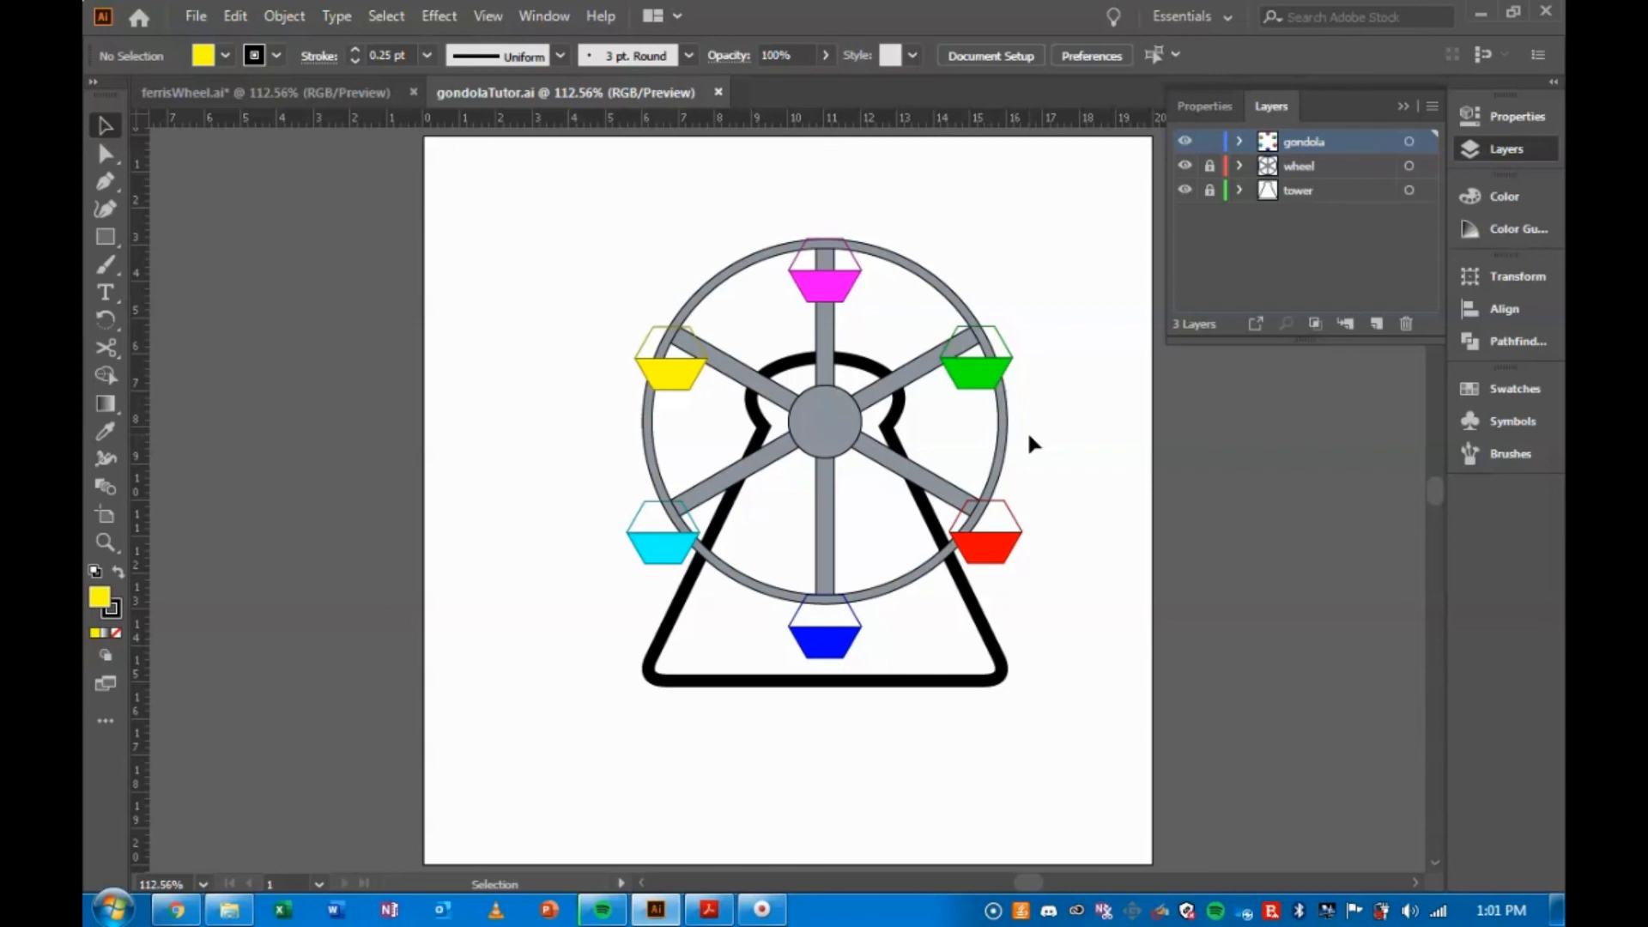
click(767, 323)
click(669, 193)
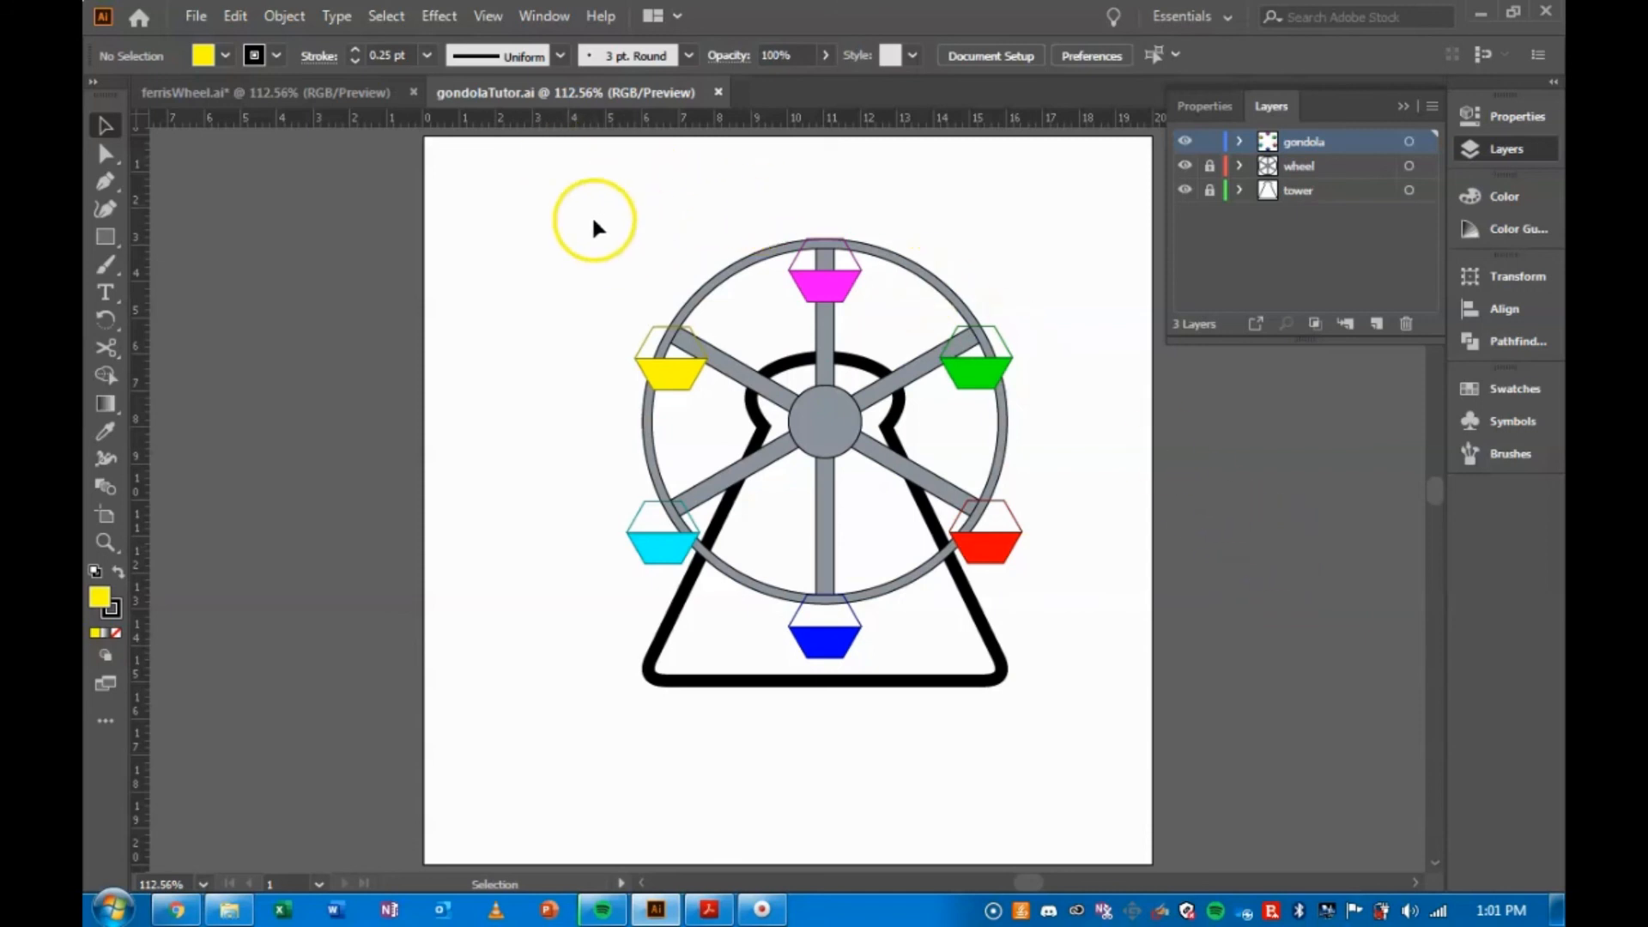
Unlock the wheel and tower layers and collect the entire Ferris wheel for export as a single asset.
drag(567, 189, 999, 692)
click(1295, 548)
click(1209, 166)
click(1208, 191)
drag(587, 204, 1062, 764)
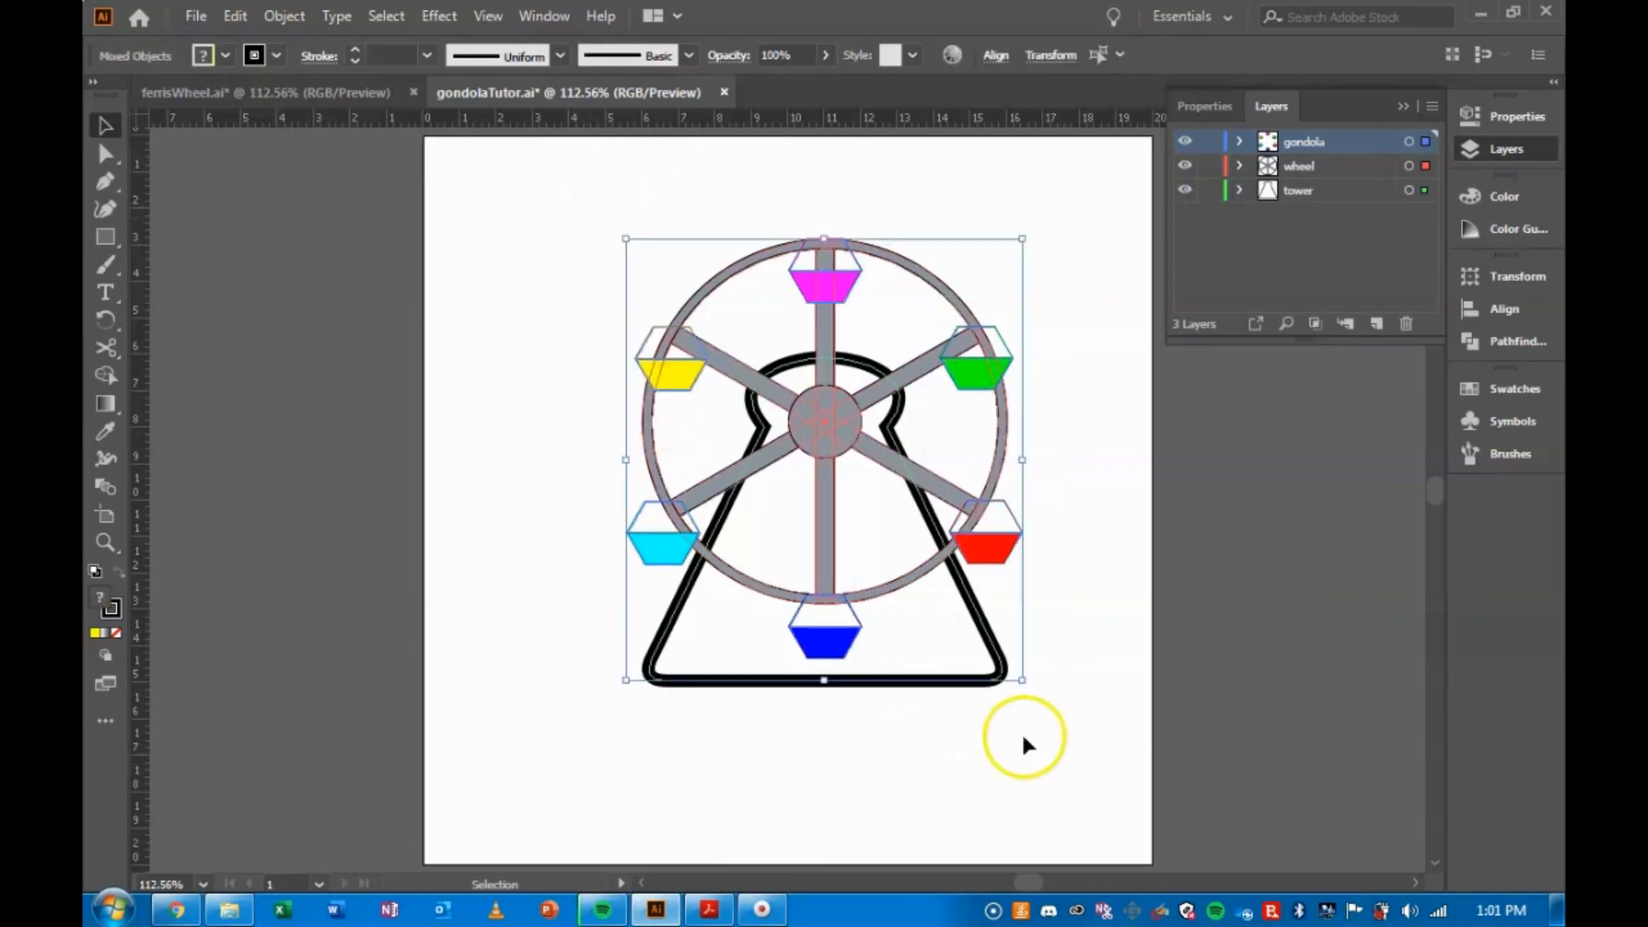
right_click(958, 684)
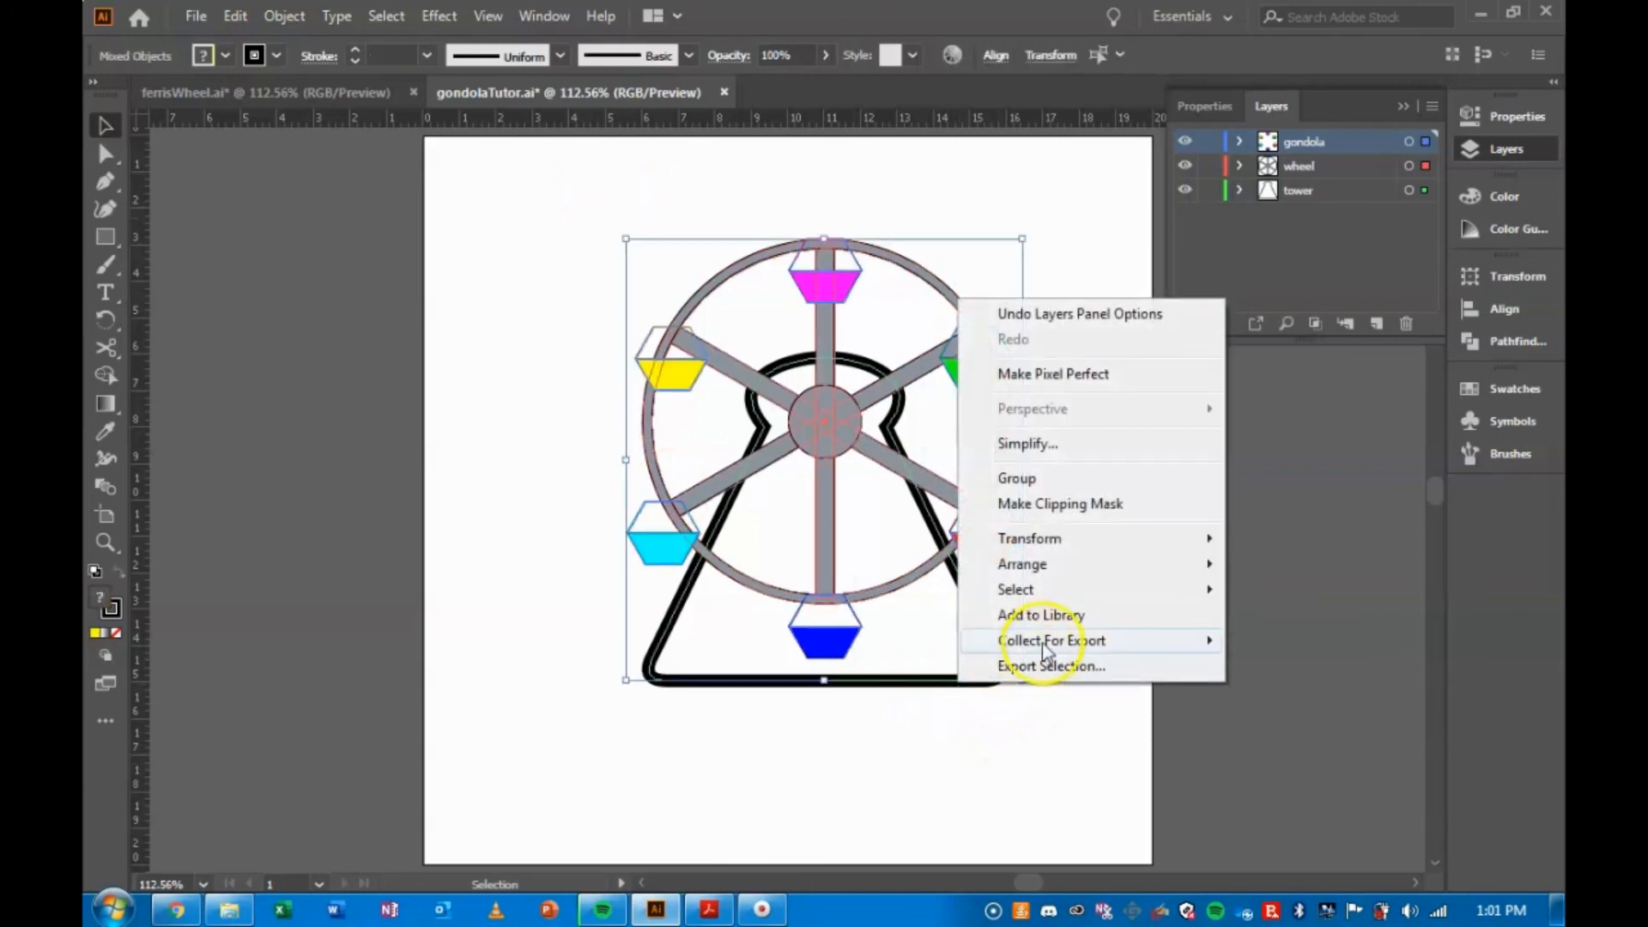
mouse_move(1047, 645)
click(1280, 639)
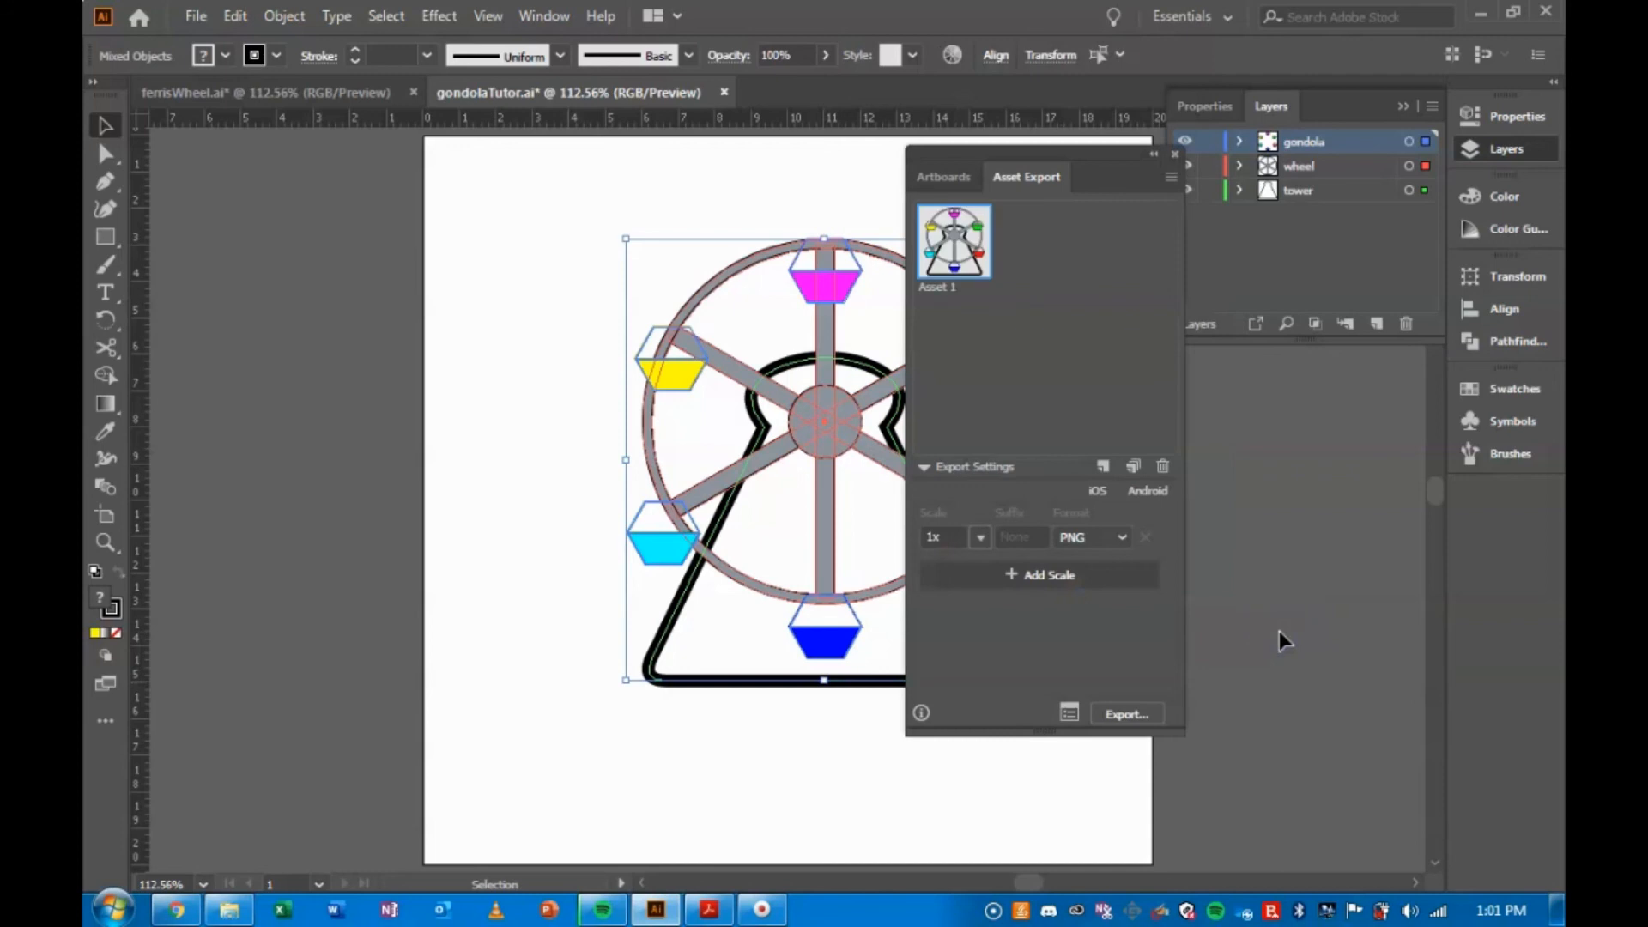
Delete the collected single Ferris wheel asset and close the asset export view.
click(845, 747)
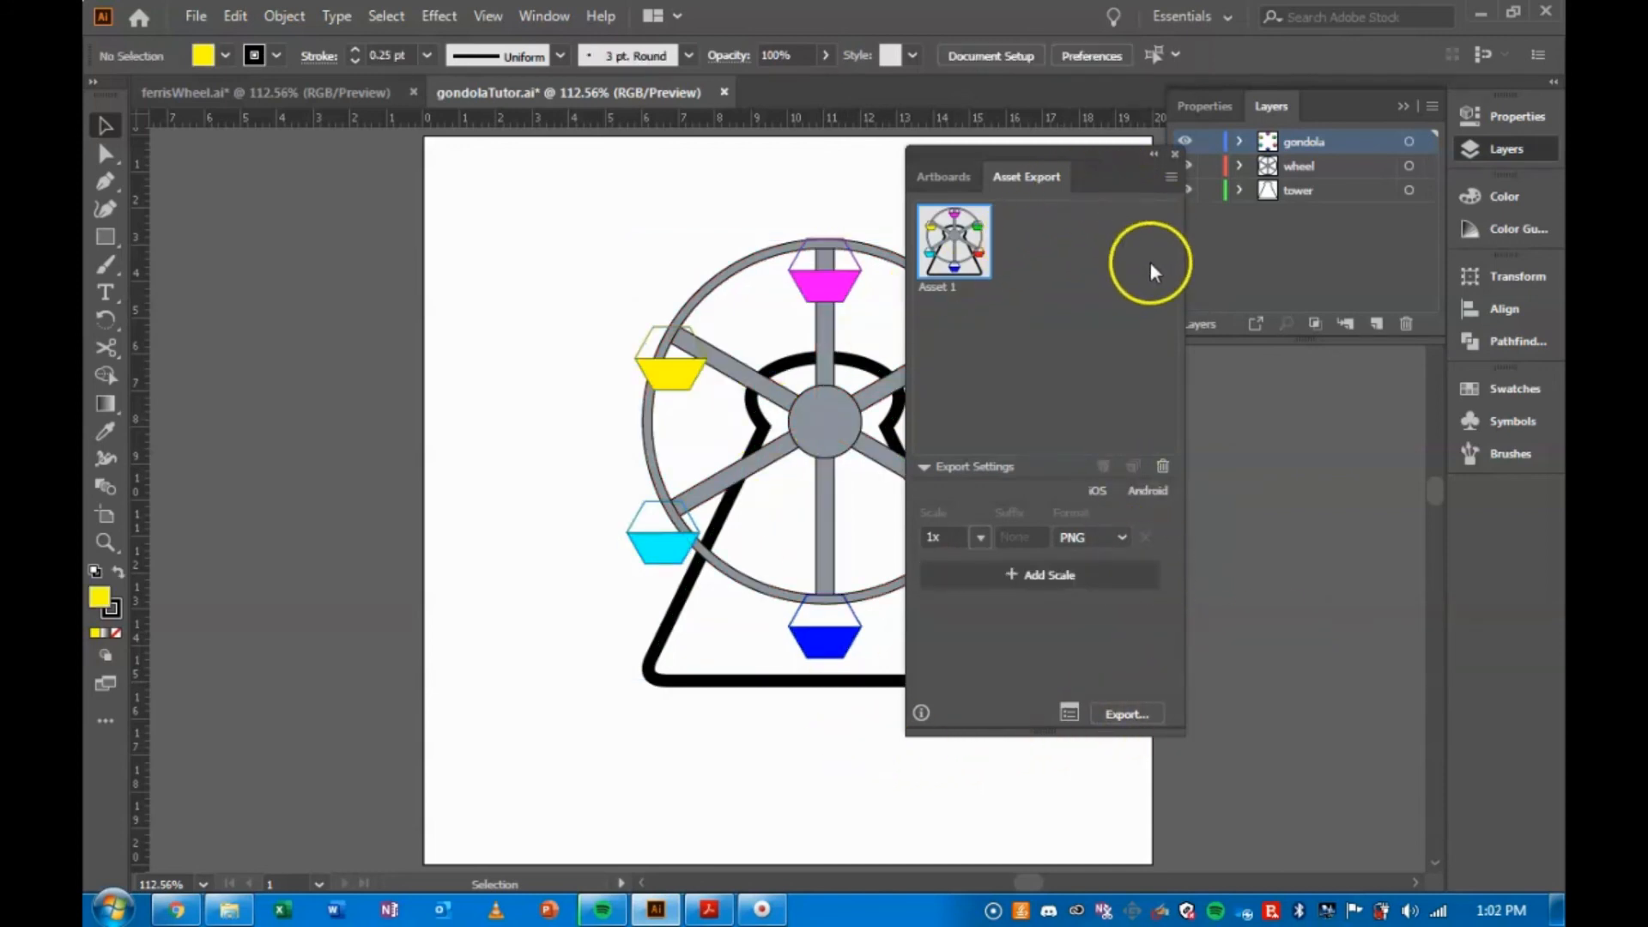
click(1162, 467)
click(850, 189)
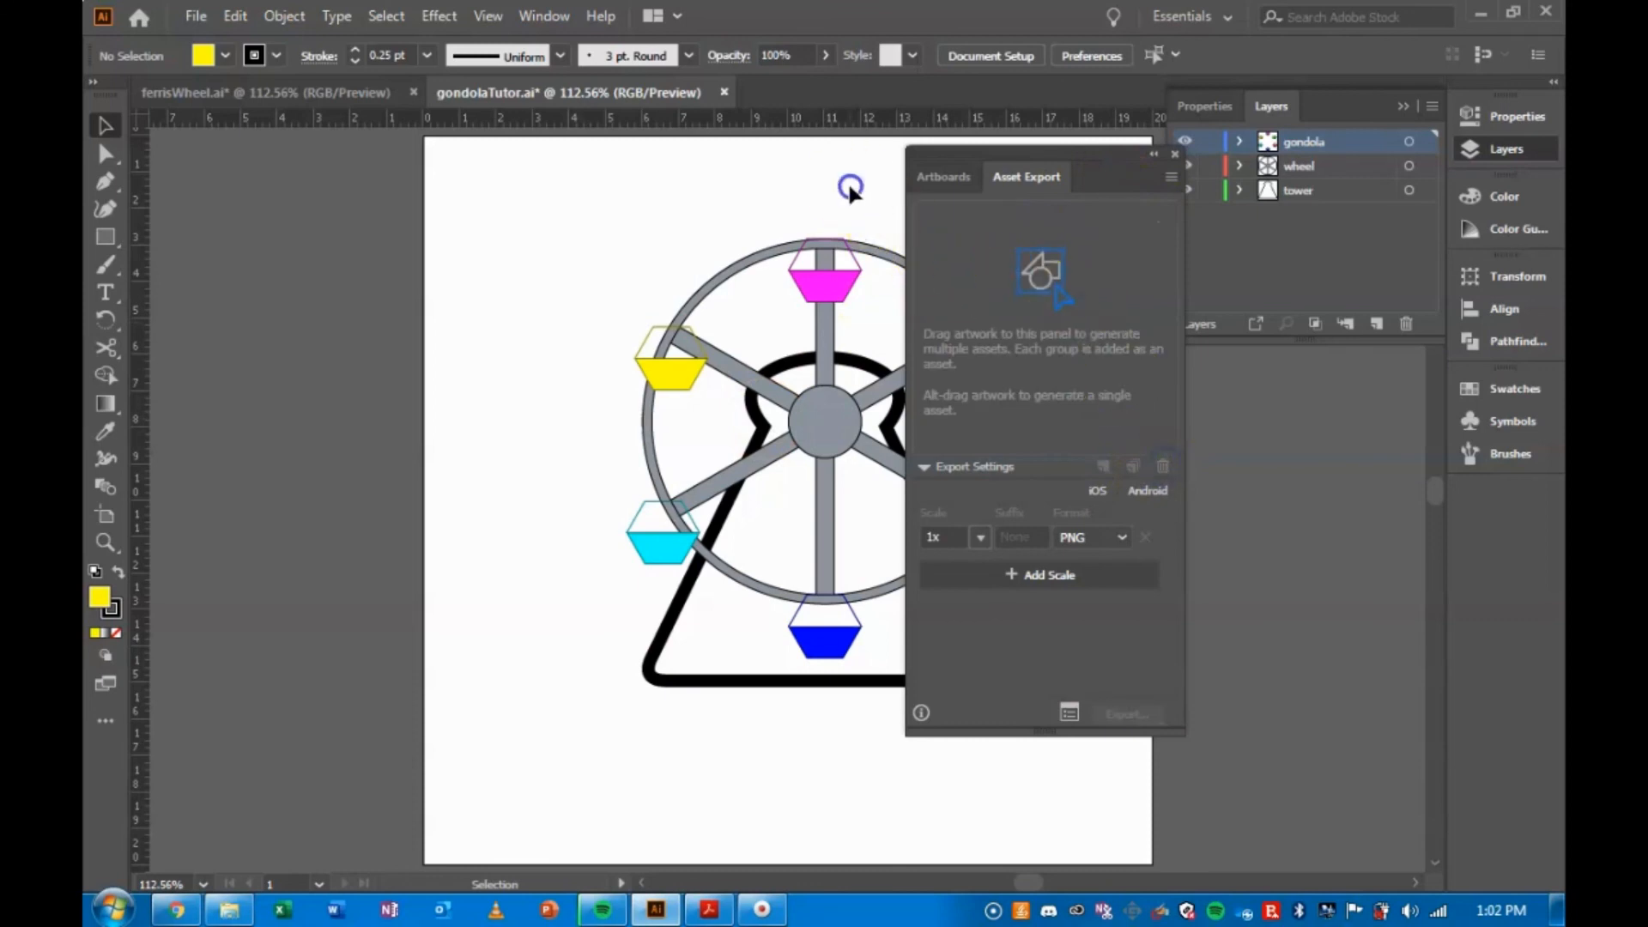
click(1176, 155)
Collect the entire Ferris wheel artwork for export as multiple assets, and close the asset export view.
drag(578, 197, 1079, 759)
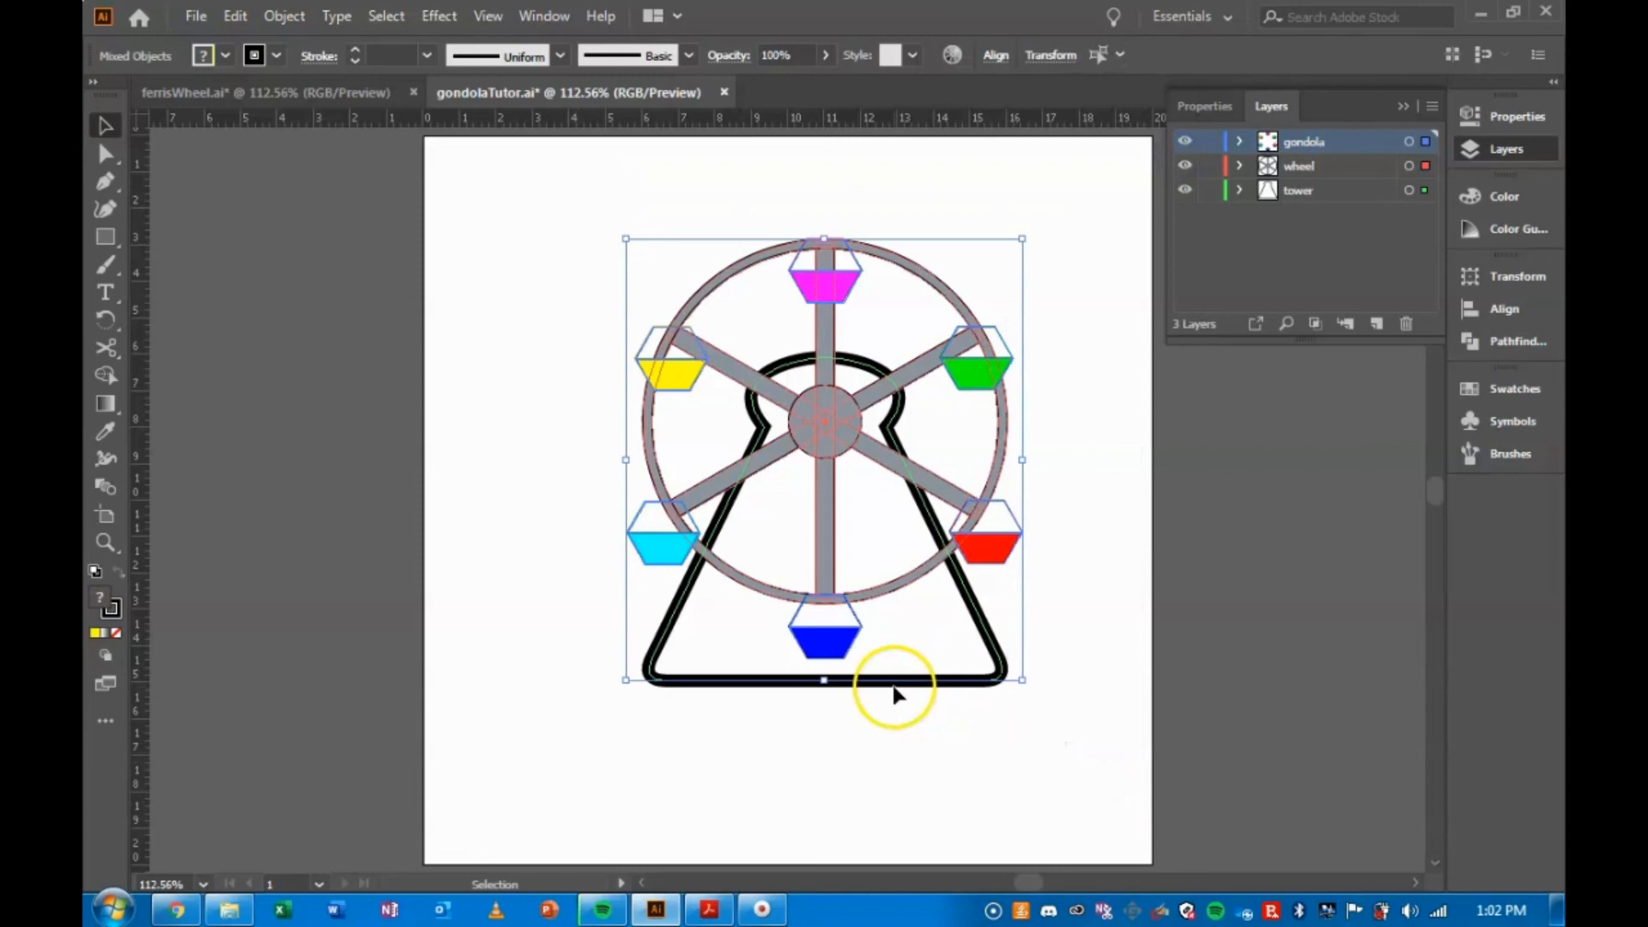
right_click(894, 693)
mouse_move(988, 645)
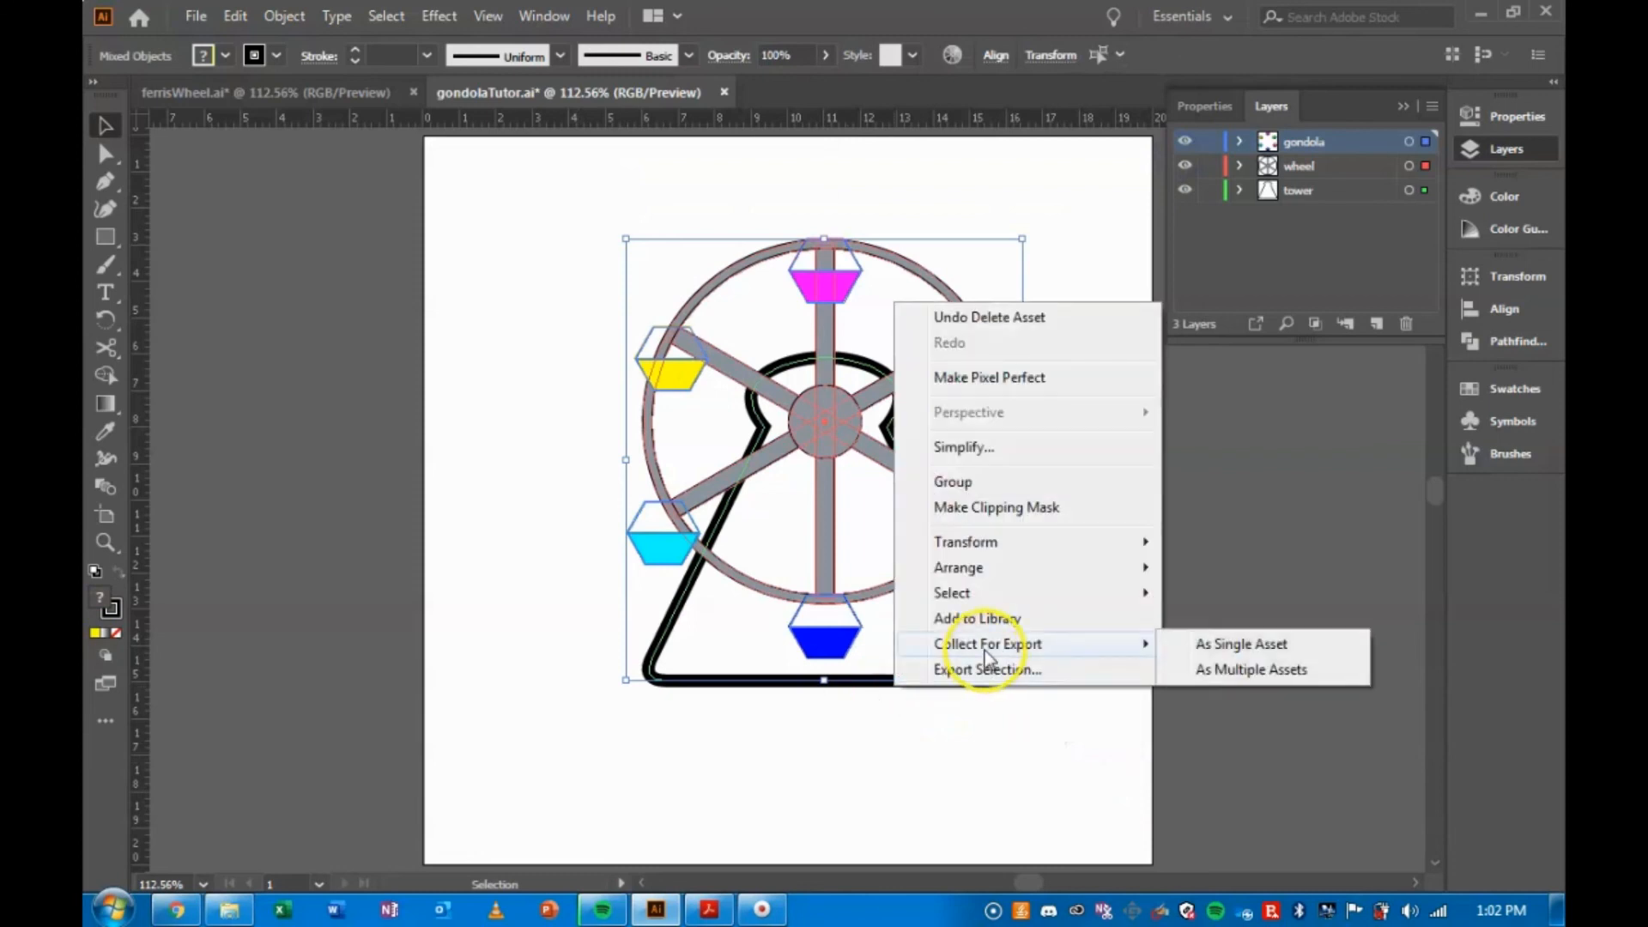
click(1265, 673)
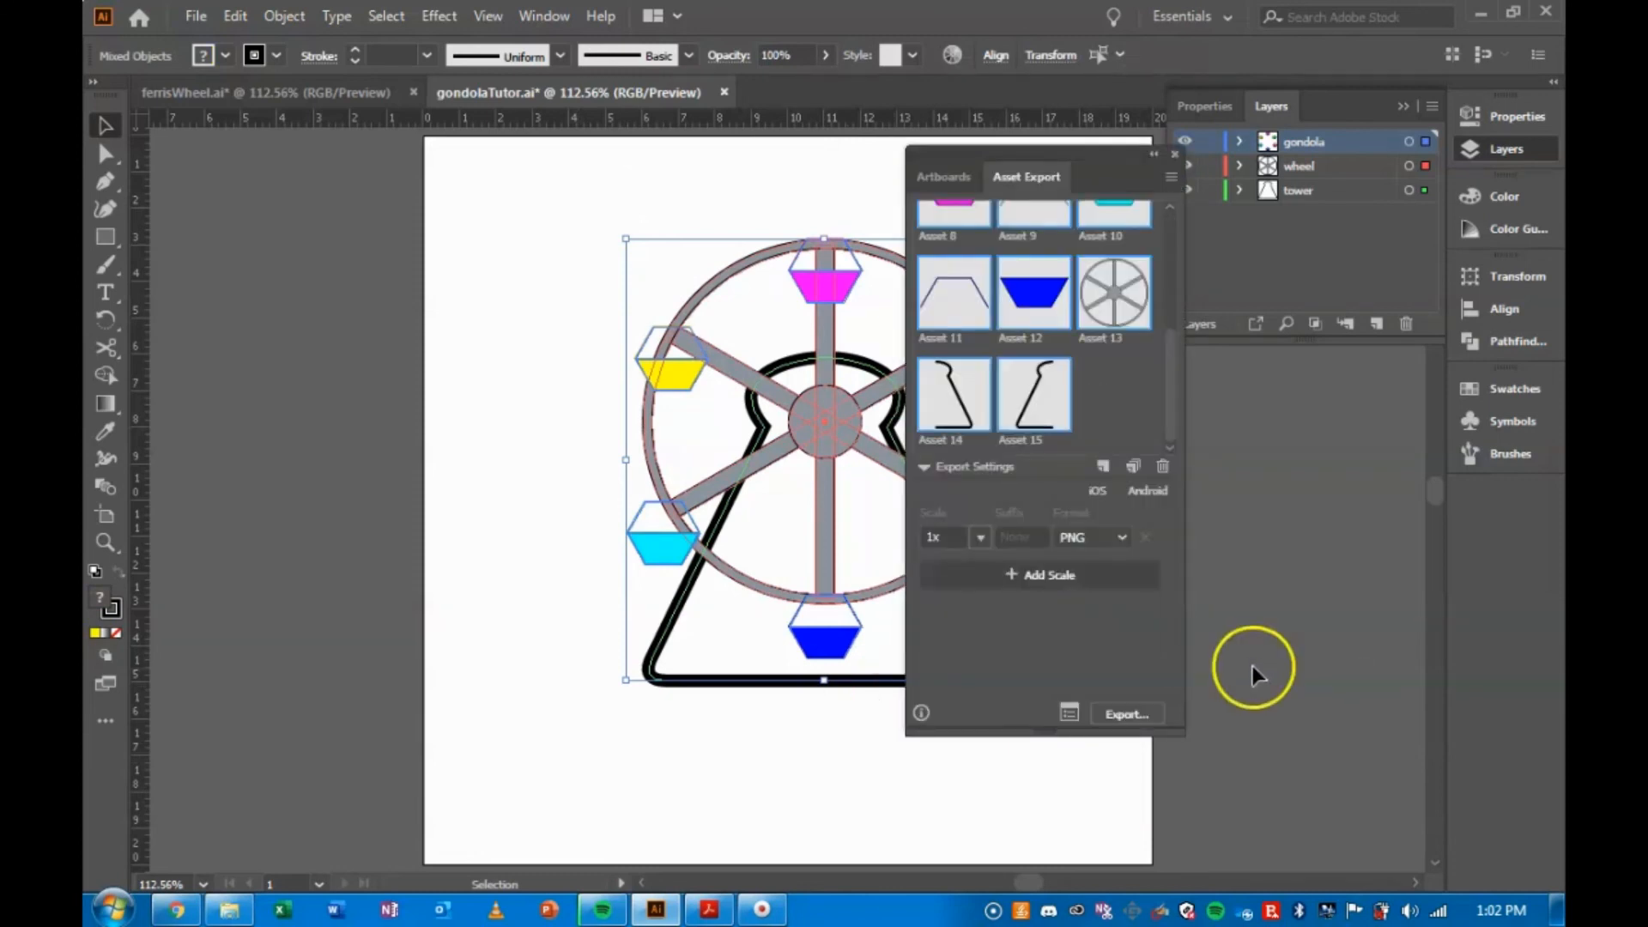
click(1175, 154)
click(1274, 554)
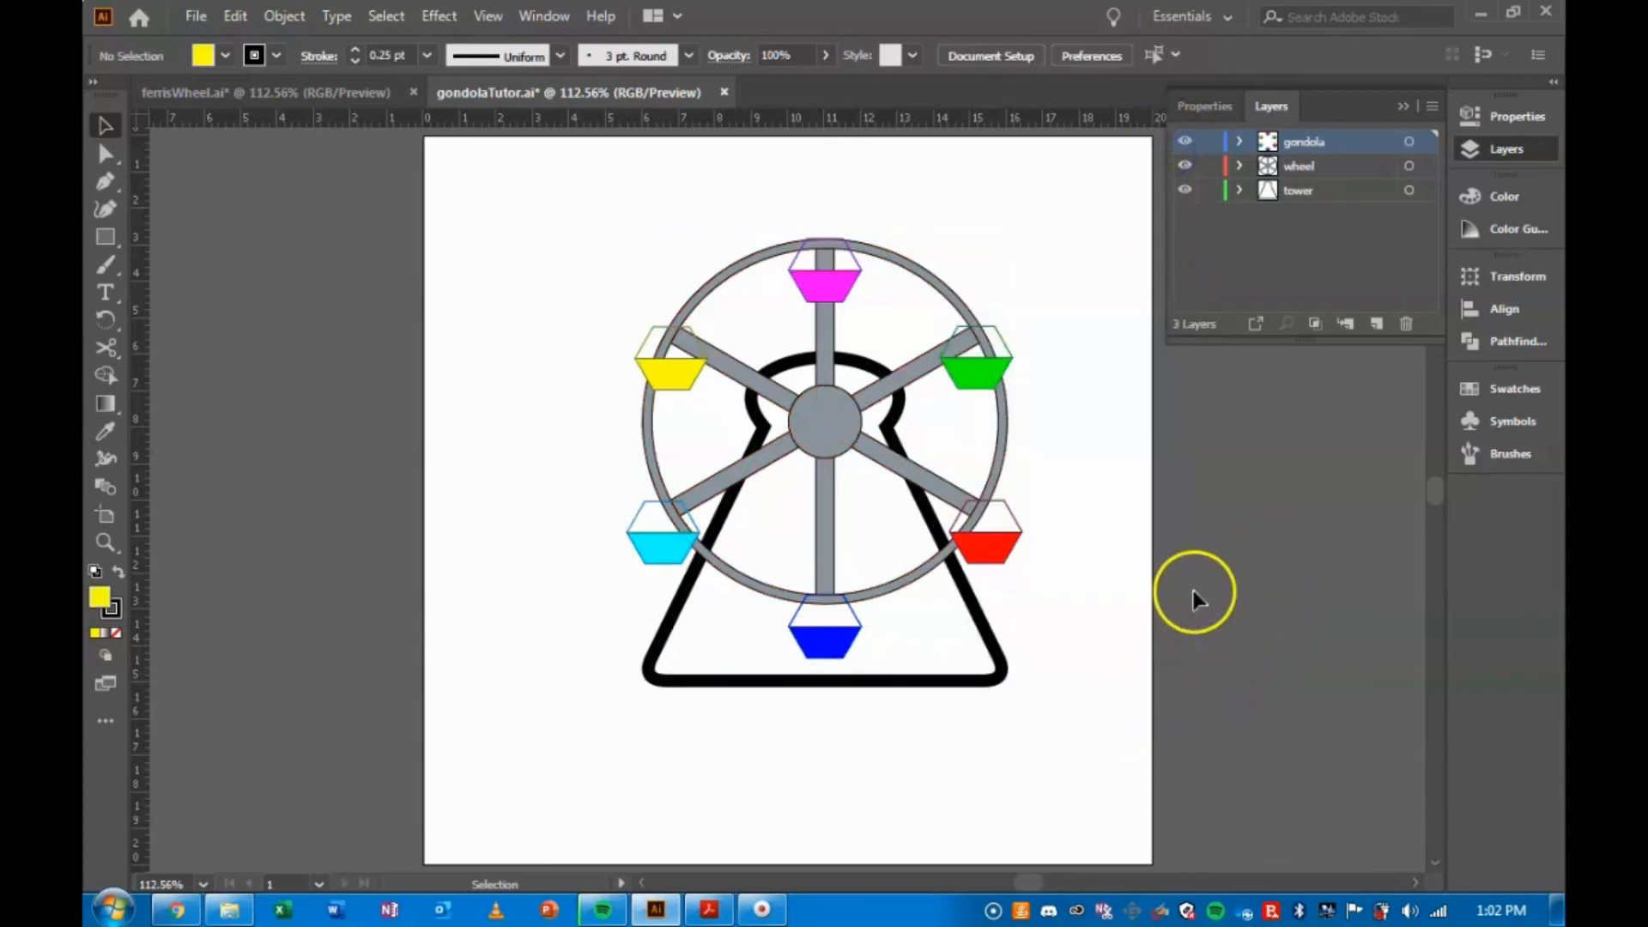
Hide and lock the wheel and tower layers and select all six gondolas.
click(1187, 167)
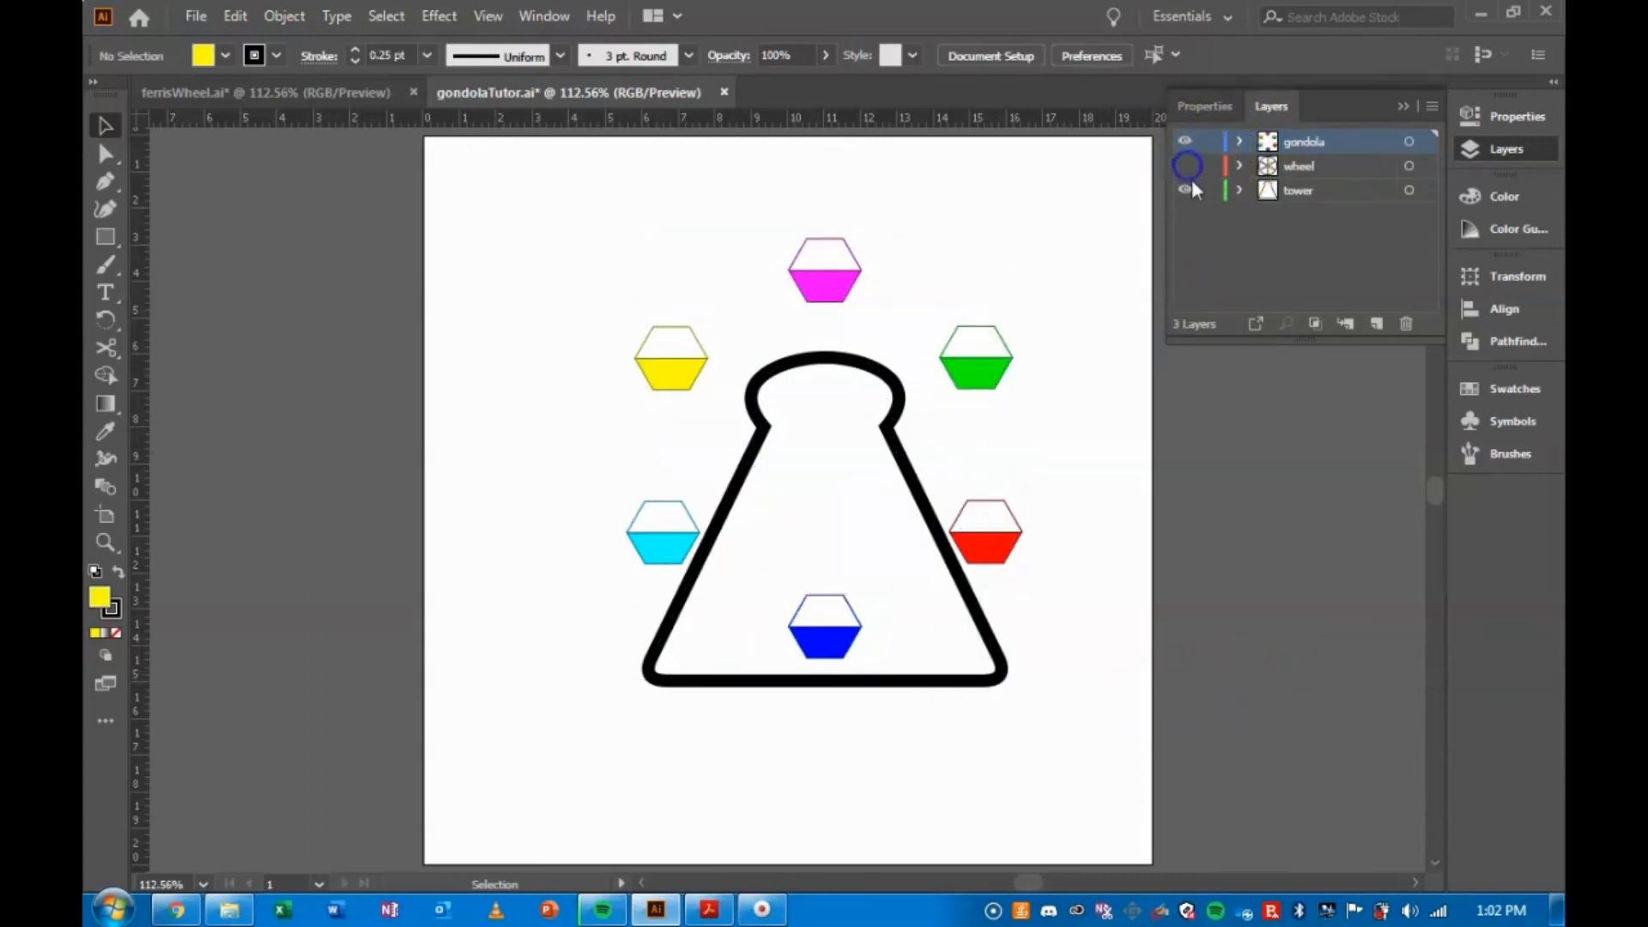
click(1183, 189)
drag(595, 258, 1095, 718)
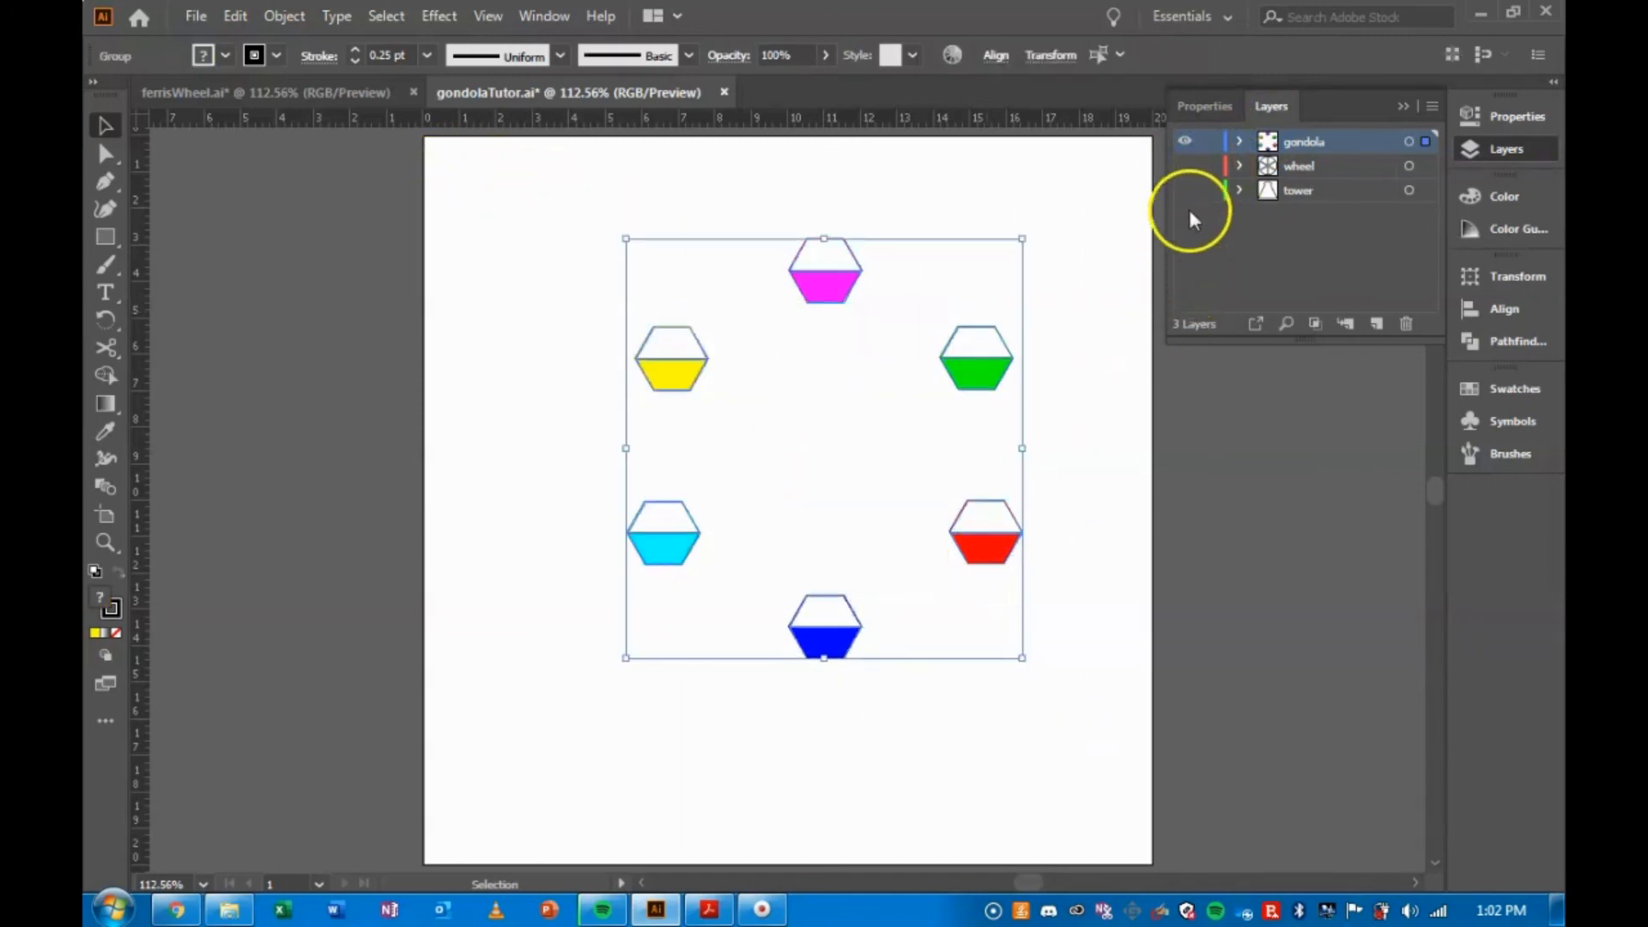
click(1209, 165)
click(1210, 190)
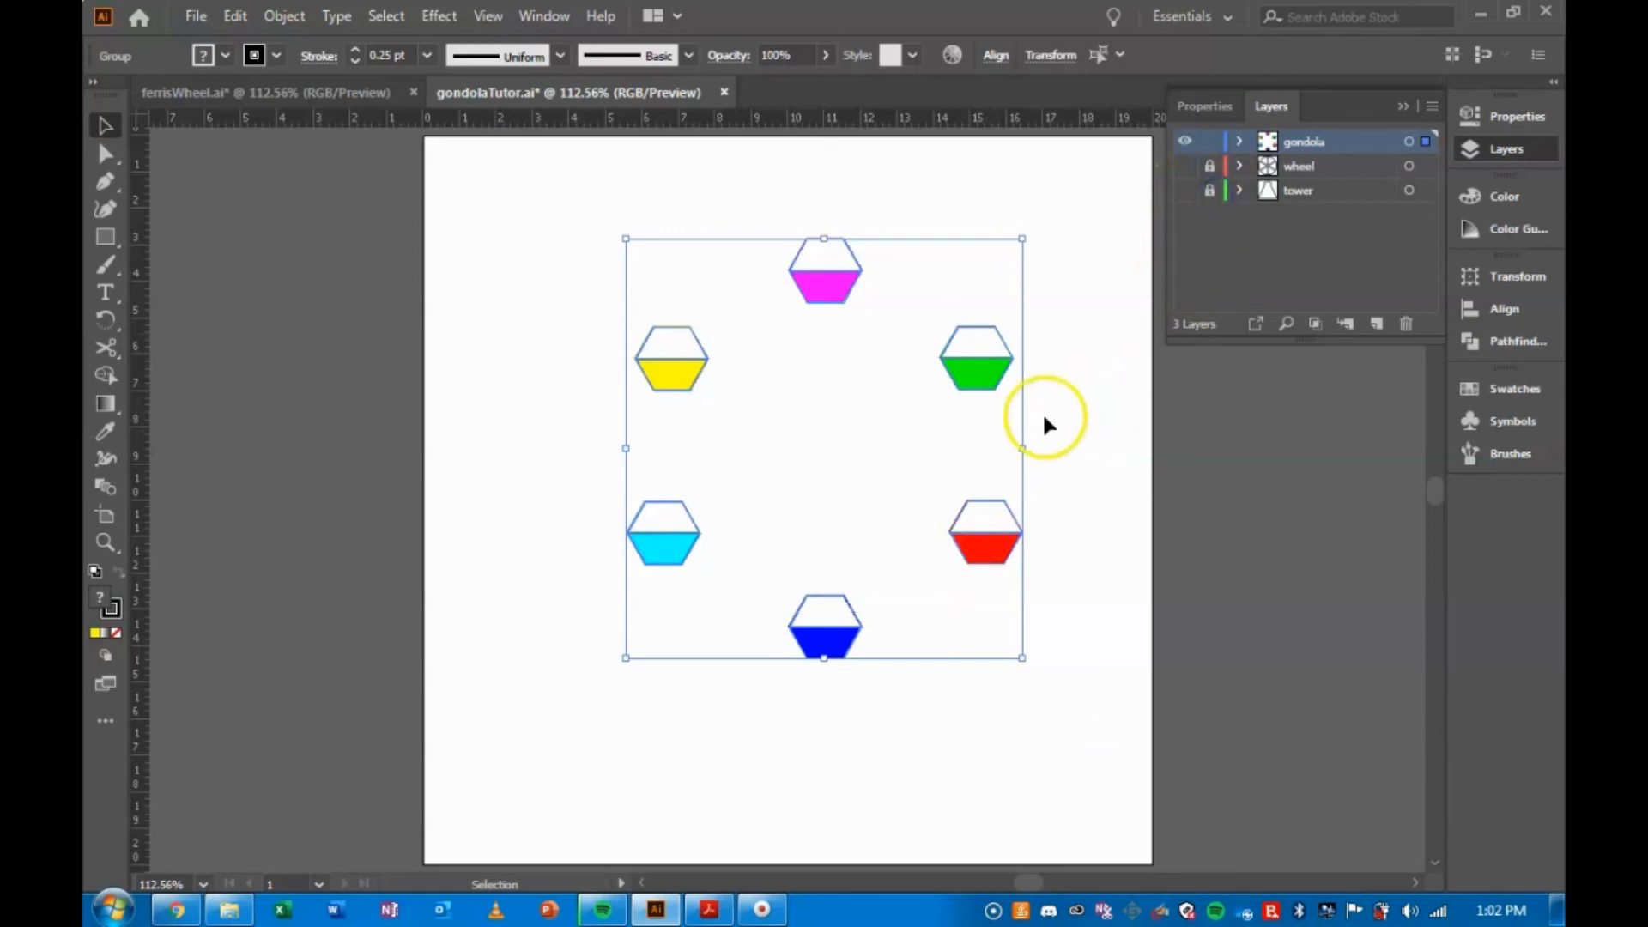
Collect the selected gondolas for export as multiple assets, check how they are split, and close the asset list.
right_click(984, 358)
mouse_move(1232, 700)
click(1277, 718)
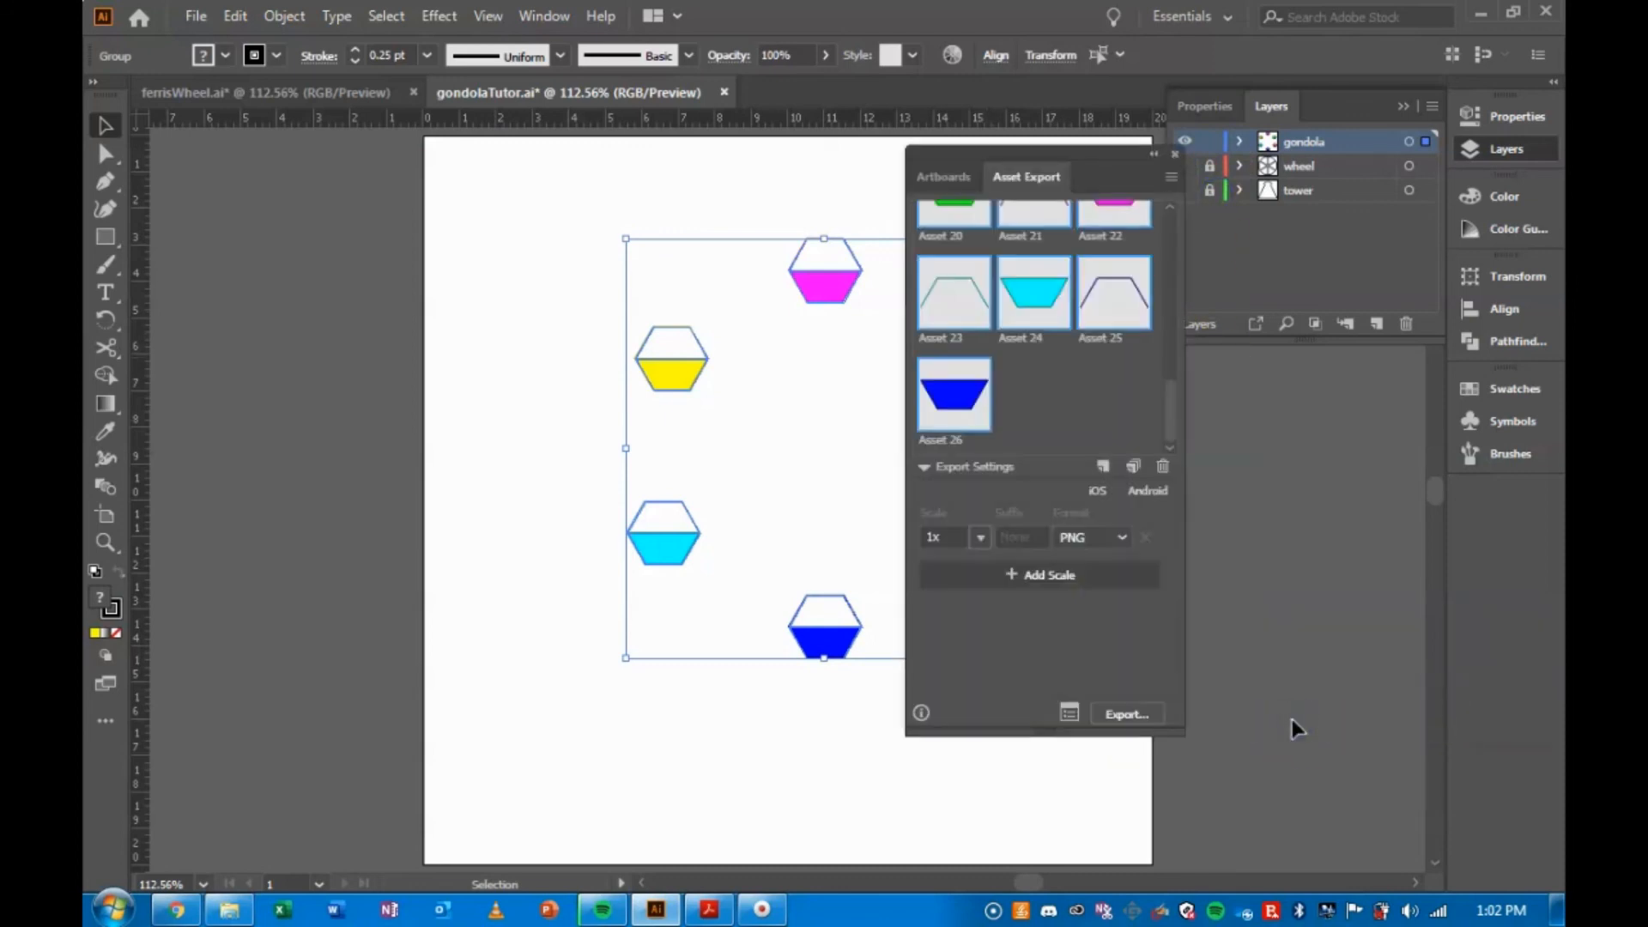
drag(1167, 410, 1159, 365)
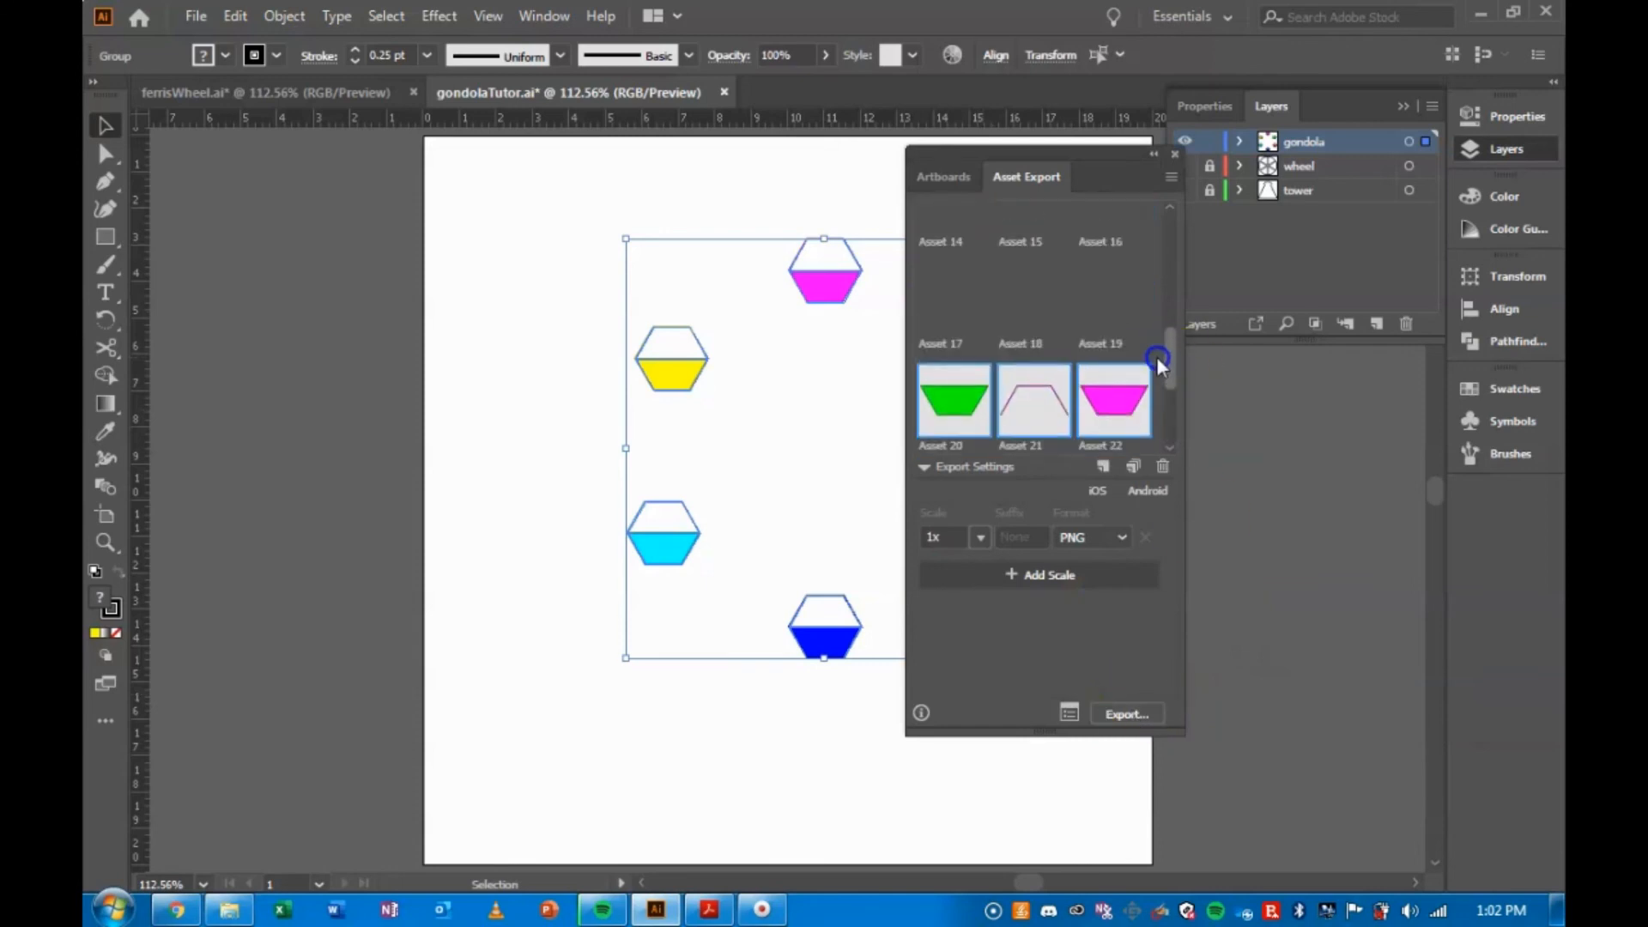
click(1285, 461)
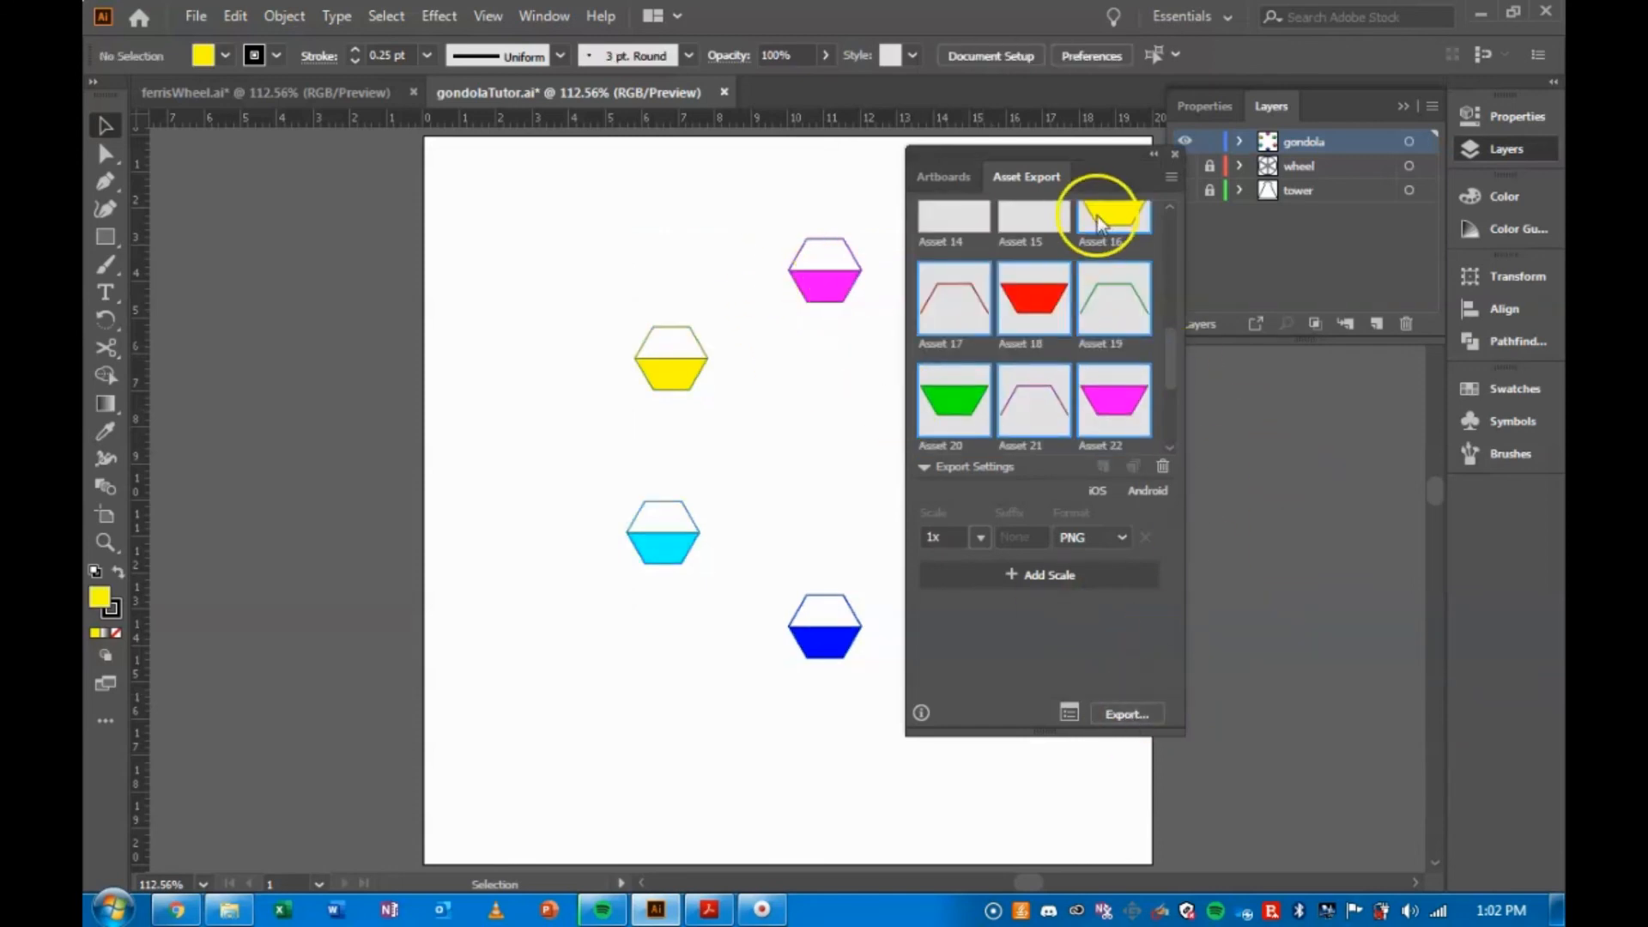
click(1174, 155)
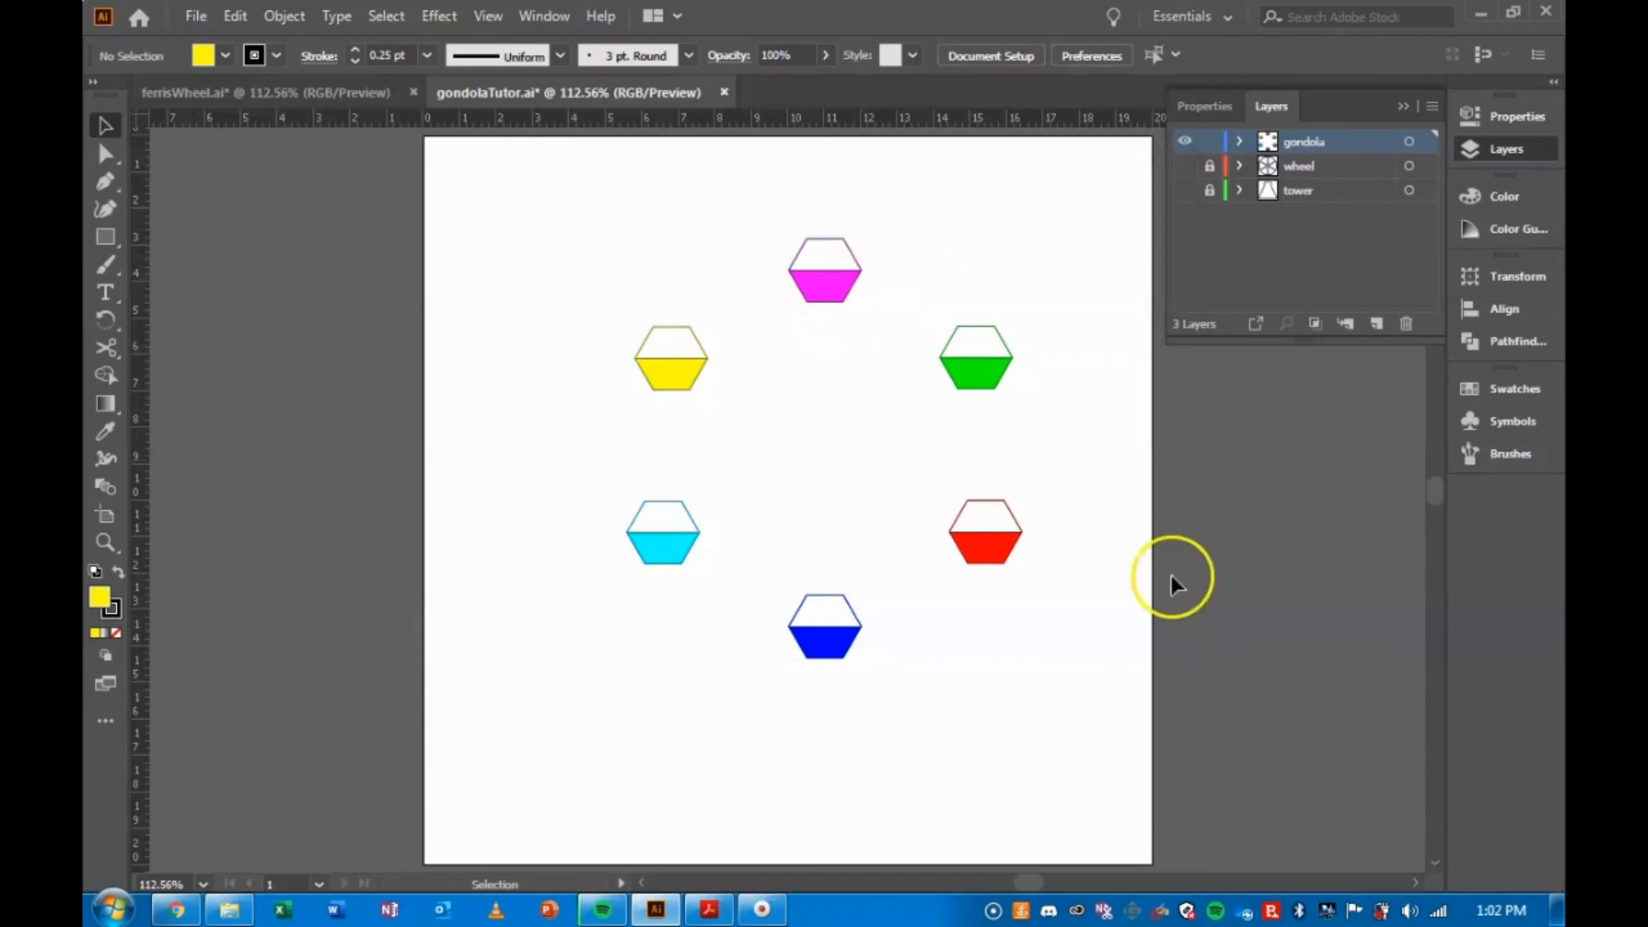
Group the upper and lower parts of the magenta, green and red gondolas so each gondola is a single group.
drag(740, 206, 864, 323)
right_click(826, 295)
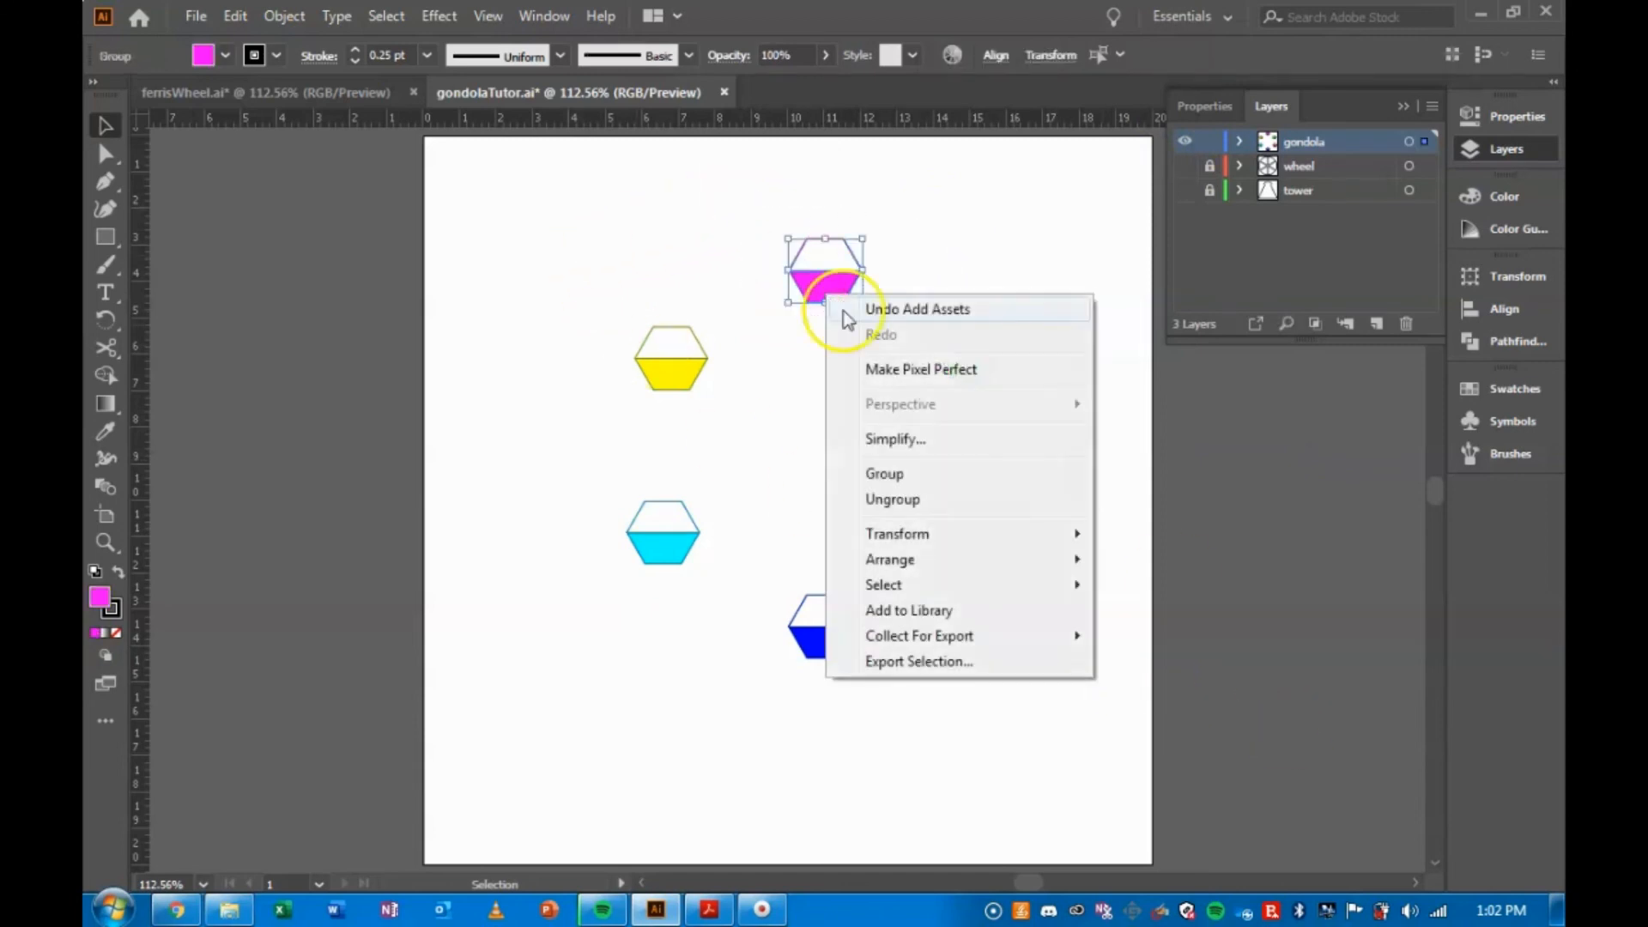
click(915, 474)
drag(923, 314, 1031, 404)
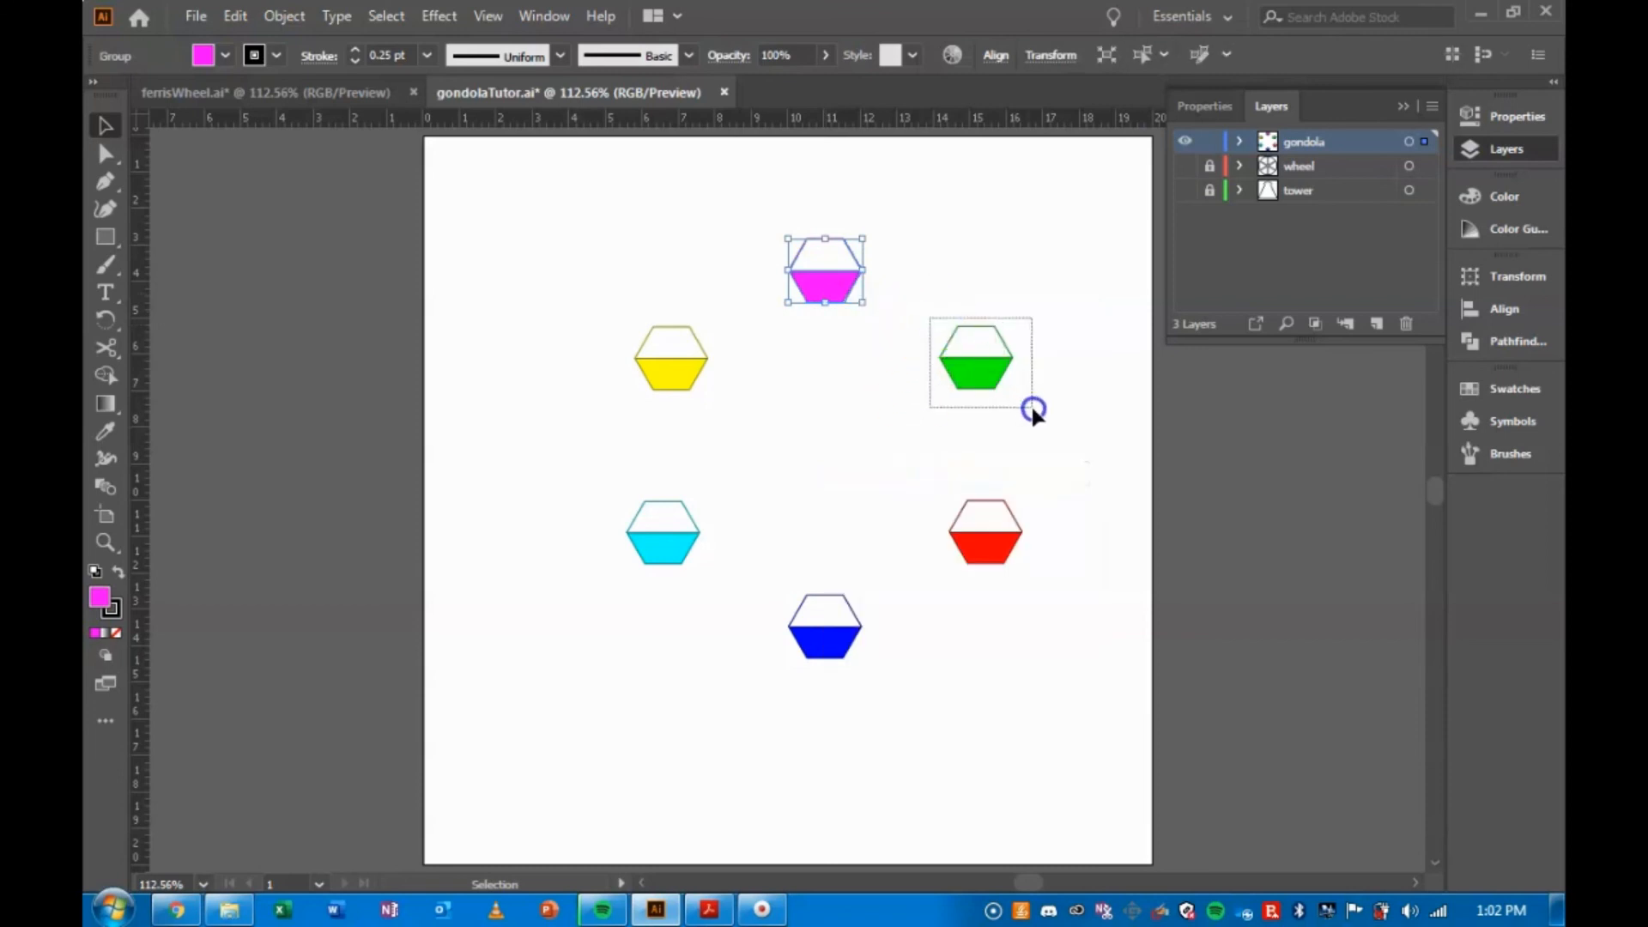
right_click(979, 371)
click(1093, 553)
drag(930, 446, 1074, 581)
right_click(1009, 554)
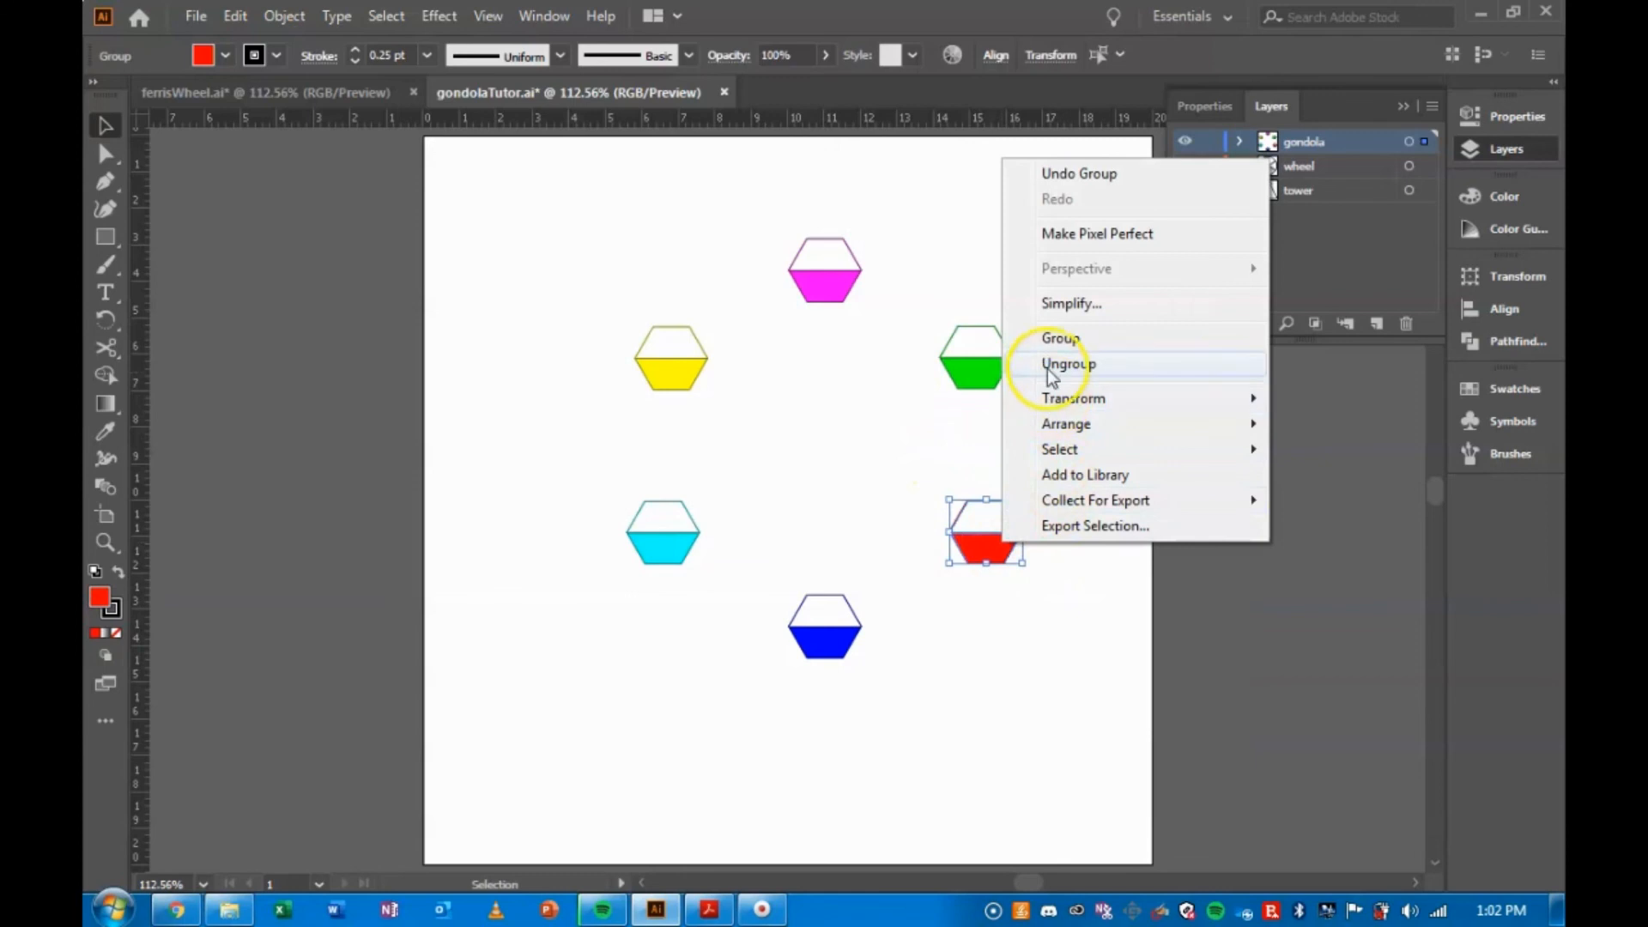
click(1049, 340)
Group the parts of the blue and cyan gondolas individually, and check that the yellow gondola is already one group.
drag(810, 573, 877, 680)
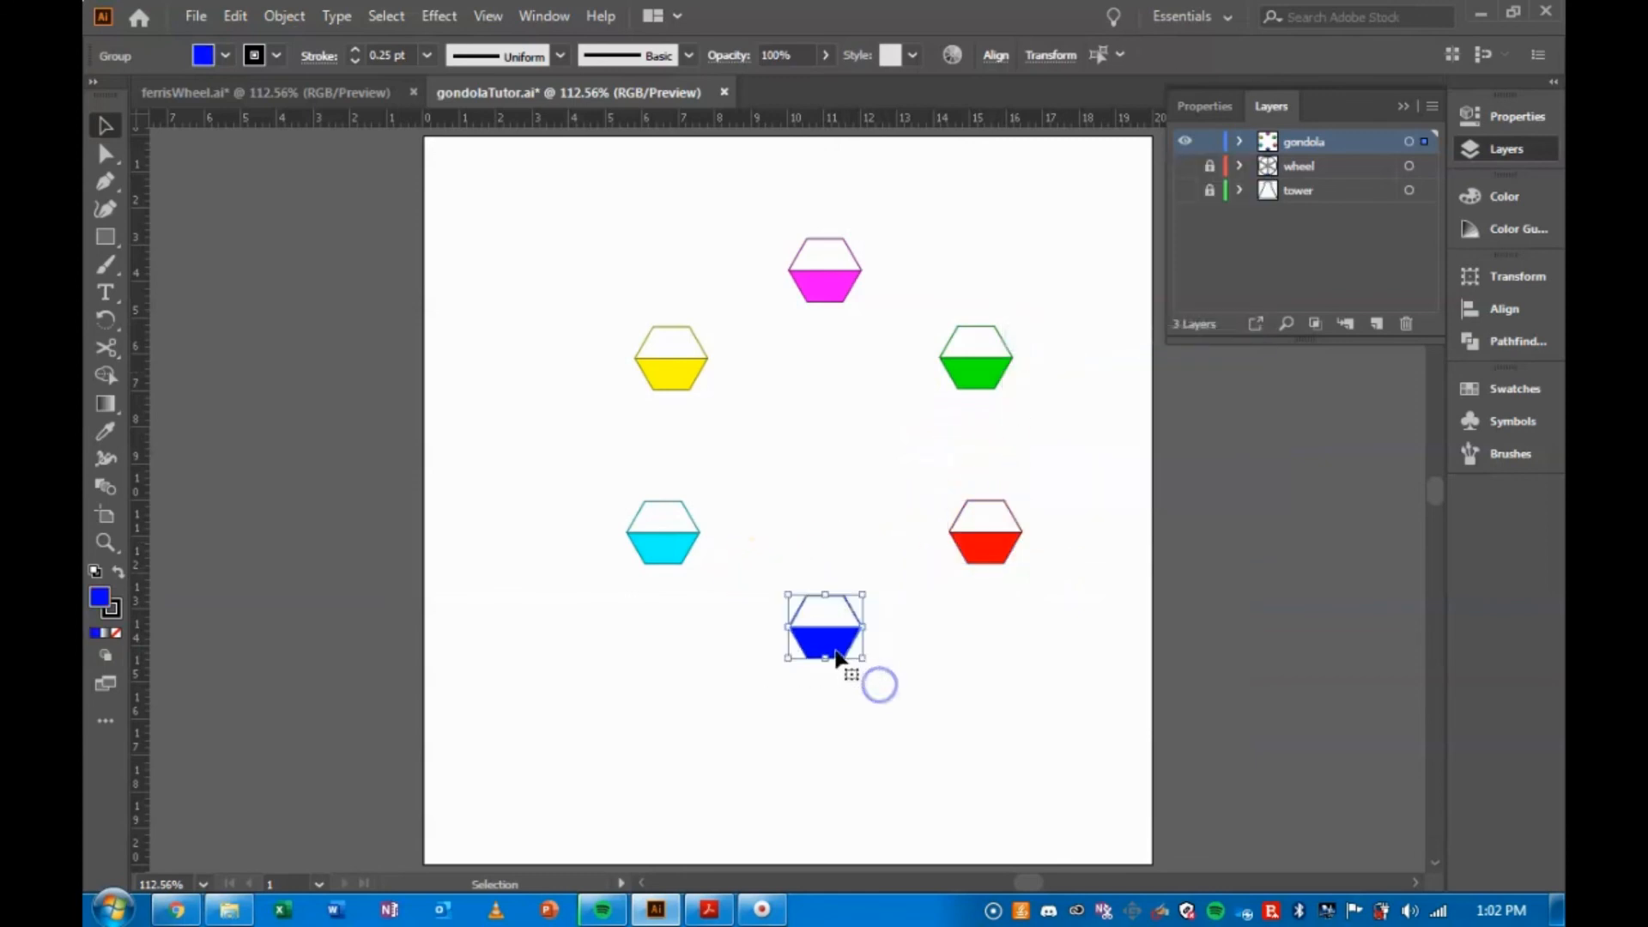
right_click(829, 646)
click(941, 444)
drag(607, 490, 713, 573)
right_click(673, 549)
click(677, 341)
drag(622, 311, 724, 406)
right_click(685, 383)
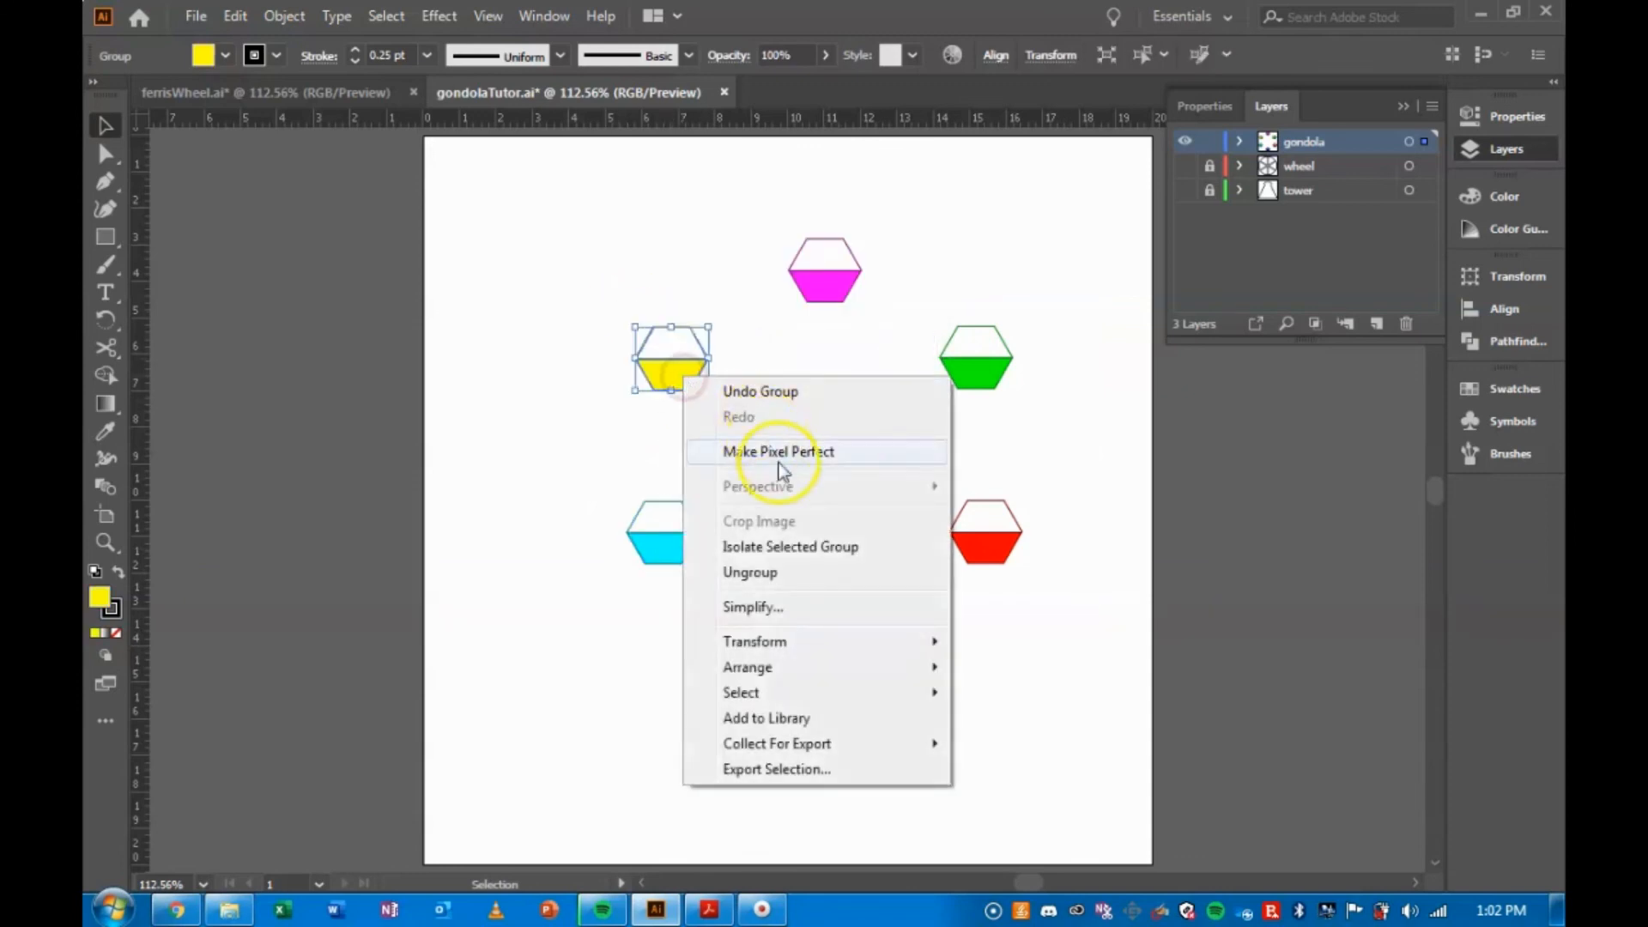
click(566, 284)
Collect all six grouped gondolas for export as multiple assets.
drag(576, 157, 1087, 702)
right_click(841, 654)
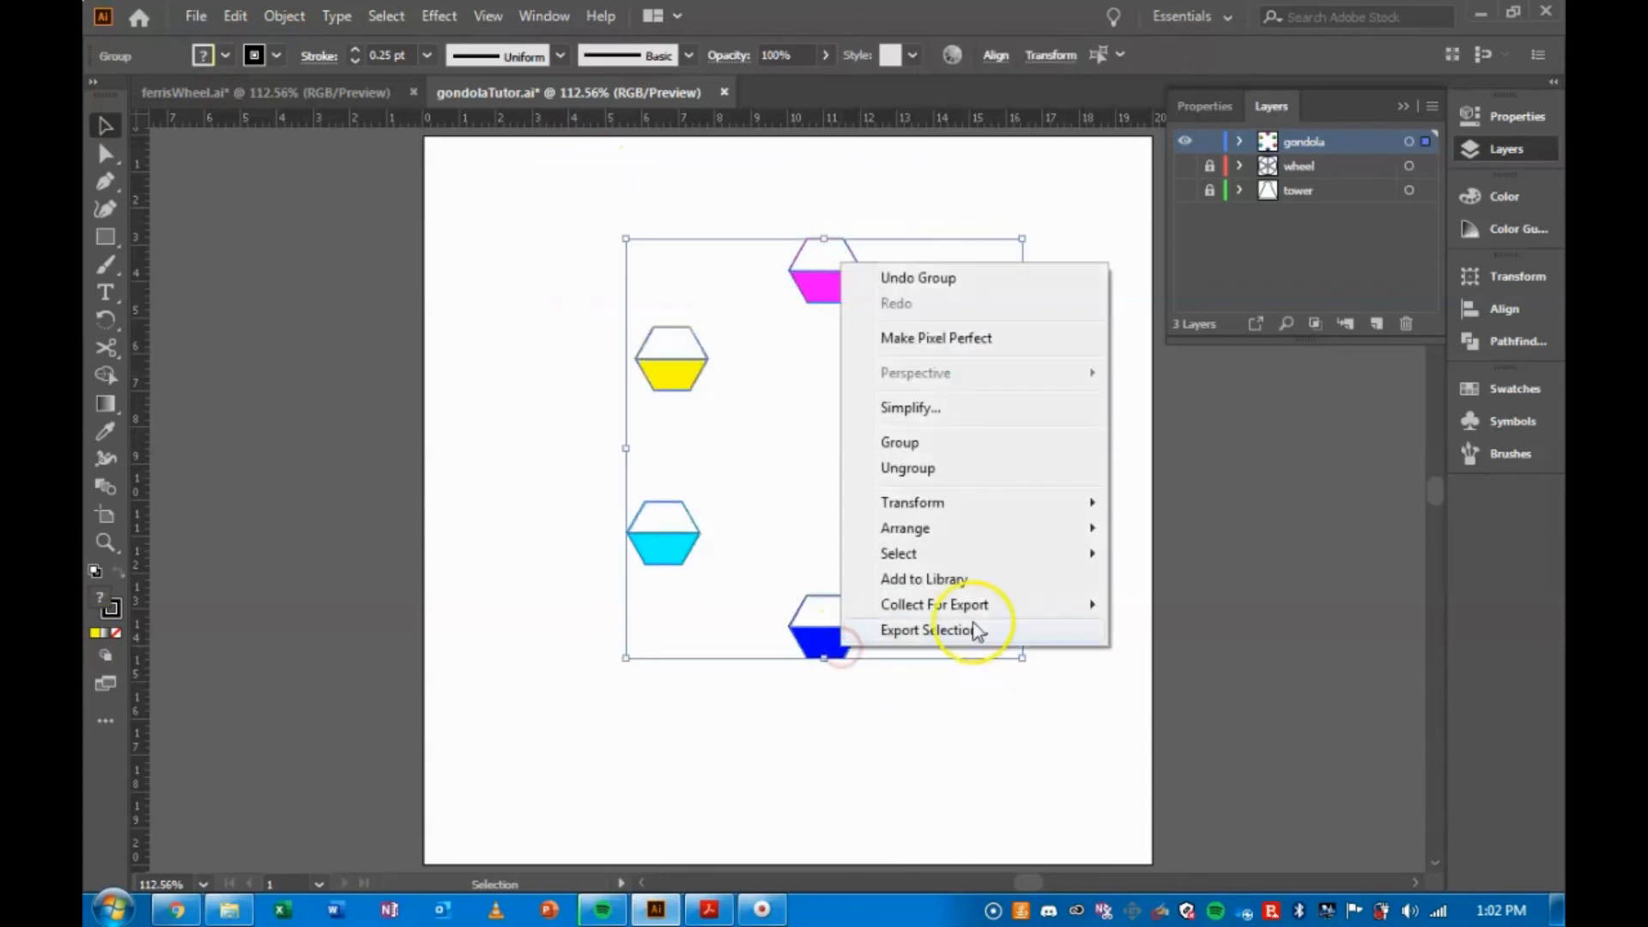
mouse_move(987, 606)
click(1161, 635)
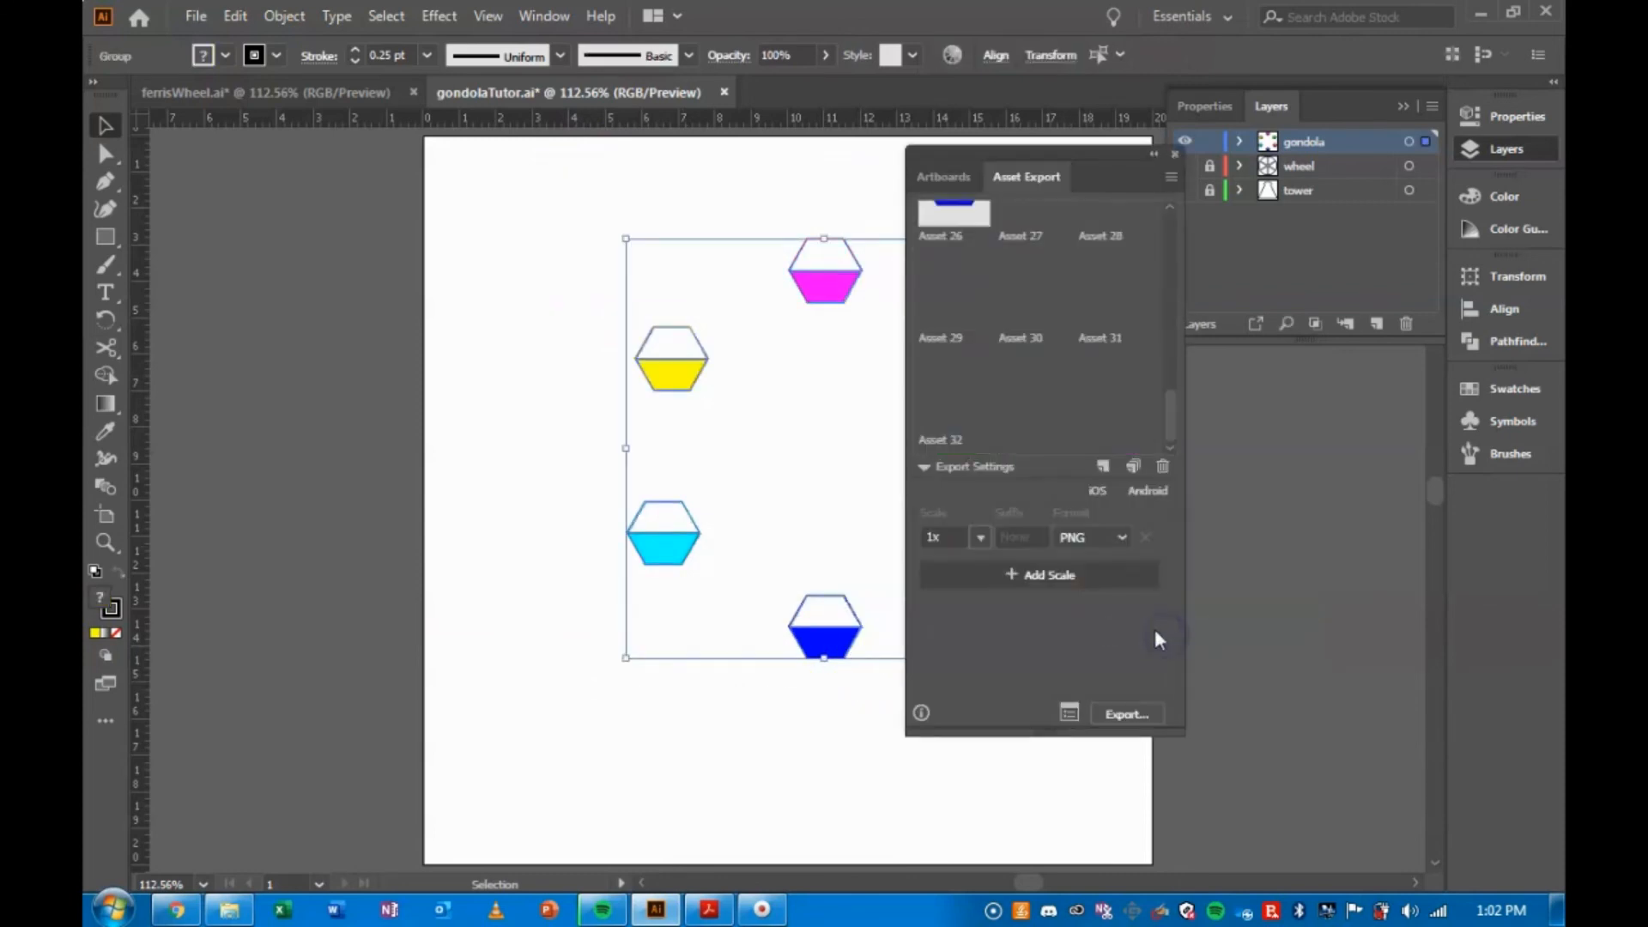
Delete the earlier assets 2 through 26 from the export list, keeping only the six complete gondola assets.
drag(1169, 418, 1167, 377)
click(955, 354)
scroll(949, 346, up, 5)
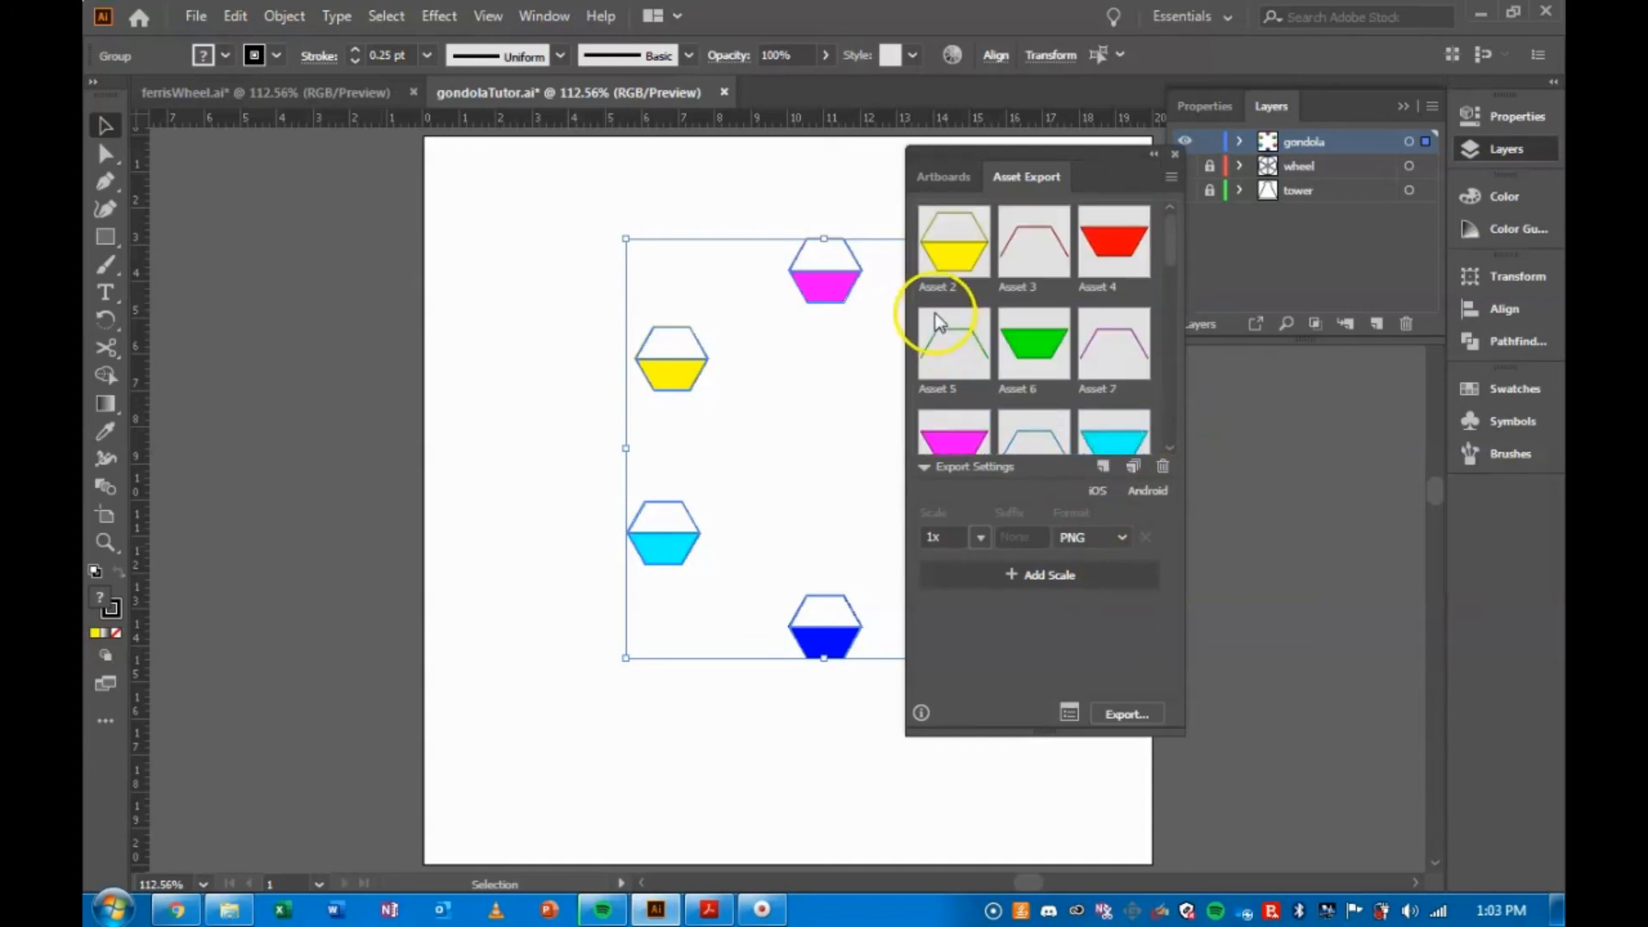
shift+click(948, 250)
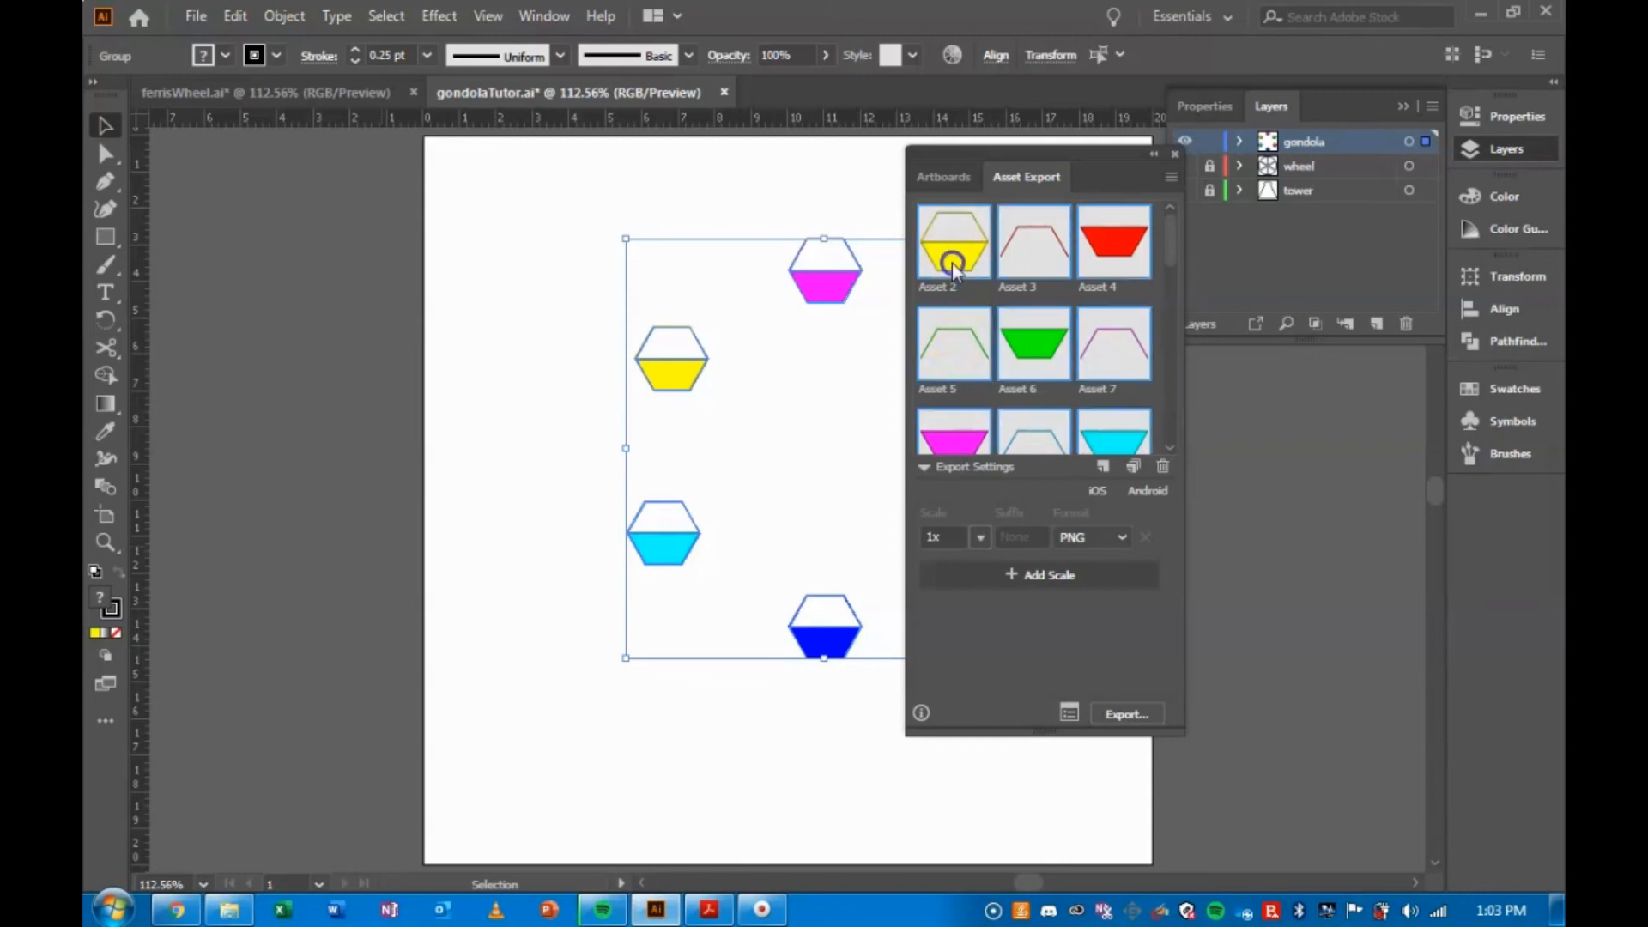
click(1164, 466)
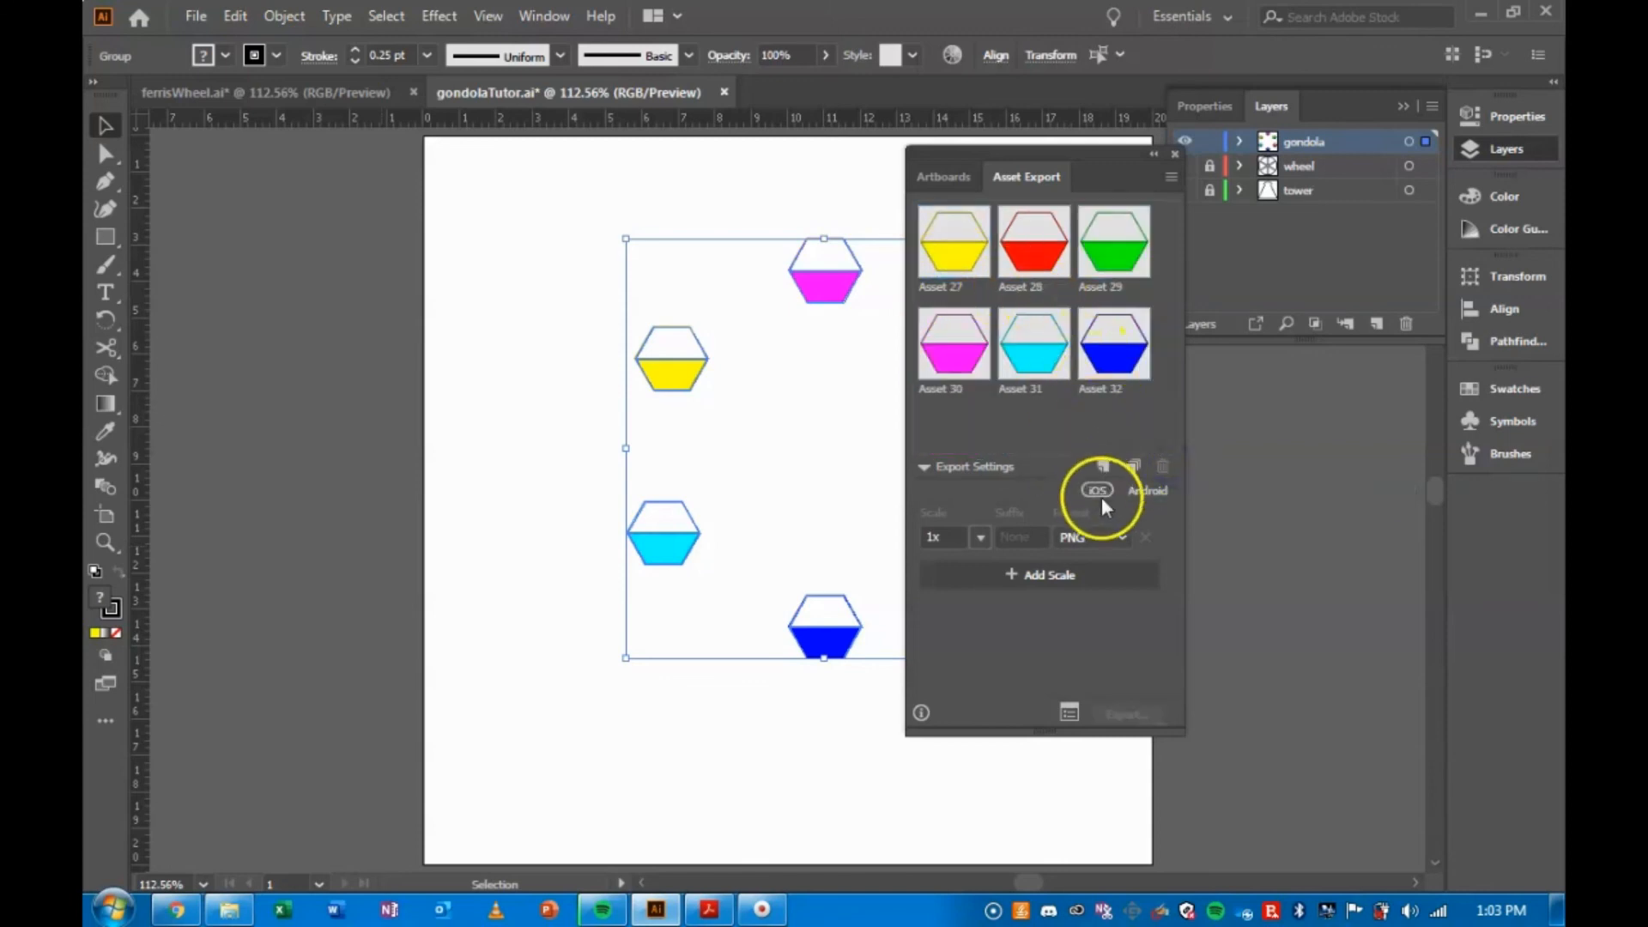
Rename the yellow, red and green gondola assets as g_yellow, g_red and g_green.
double_click(945, 287)
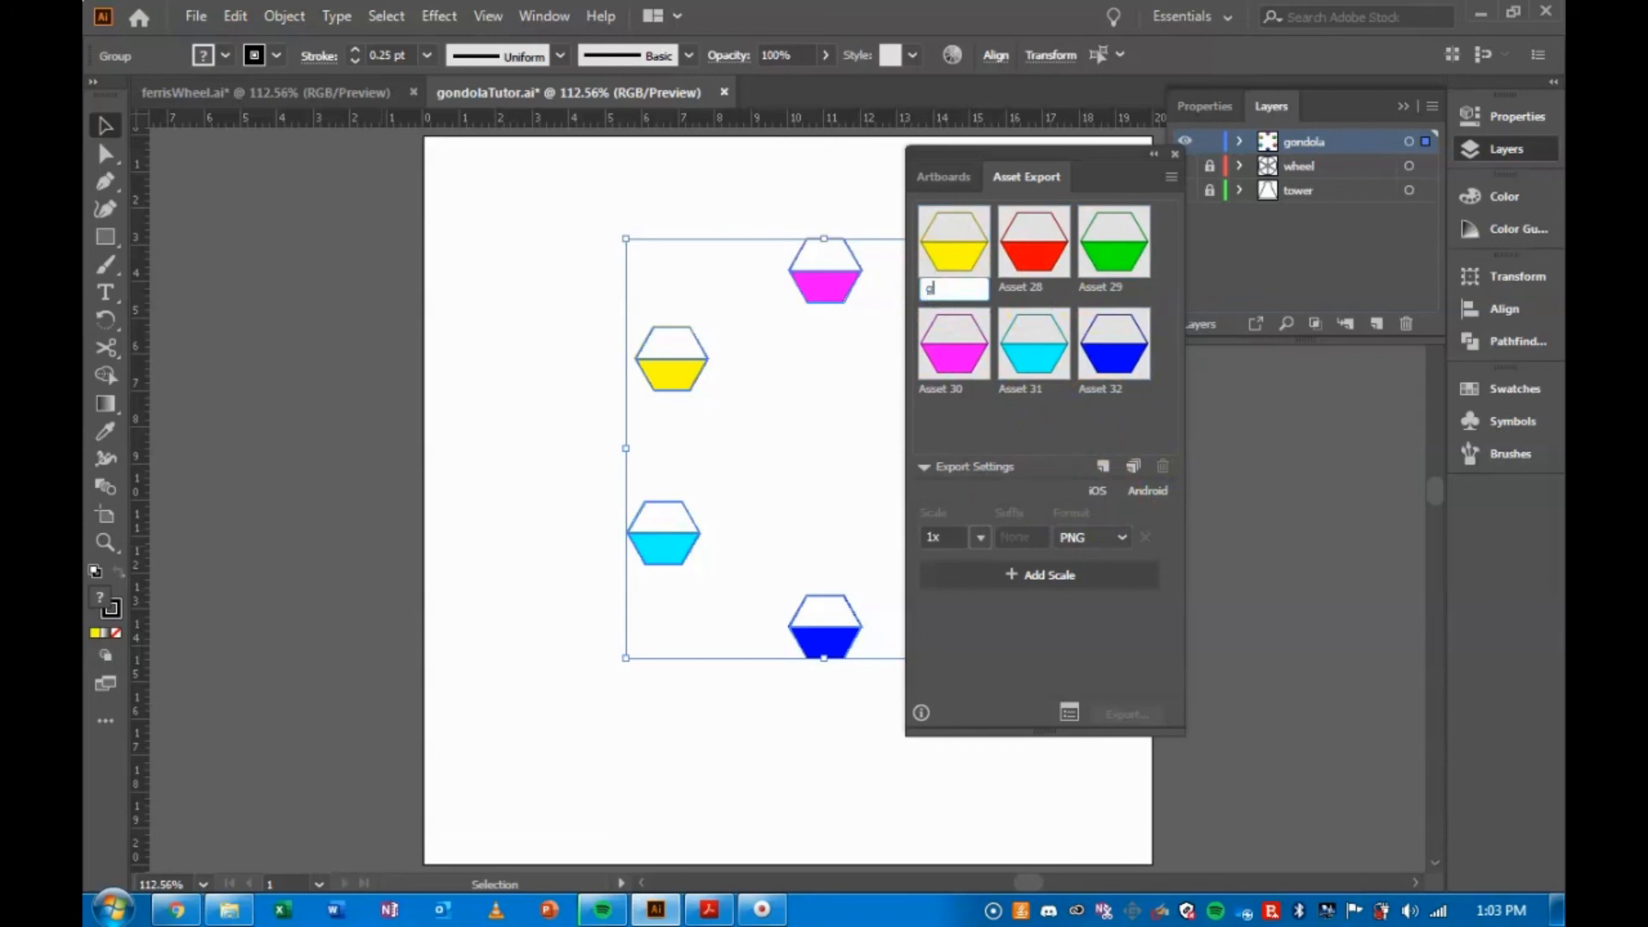
double_click(1035, 288)
text(g_red)
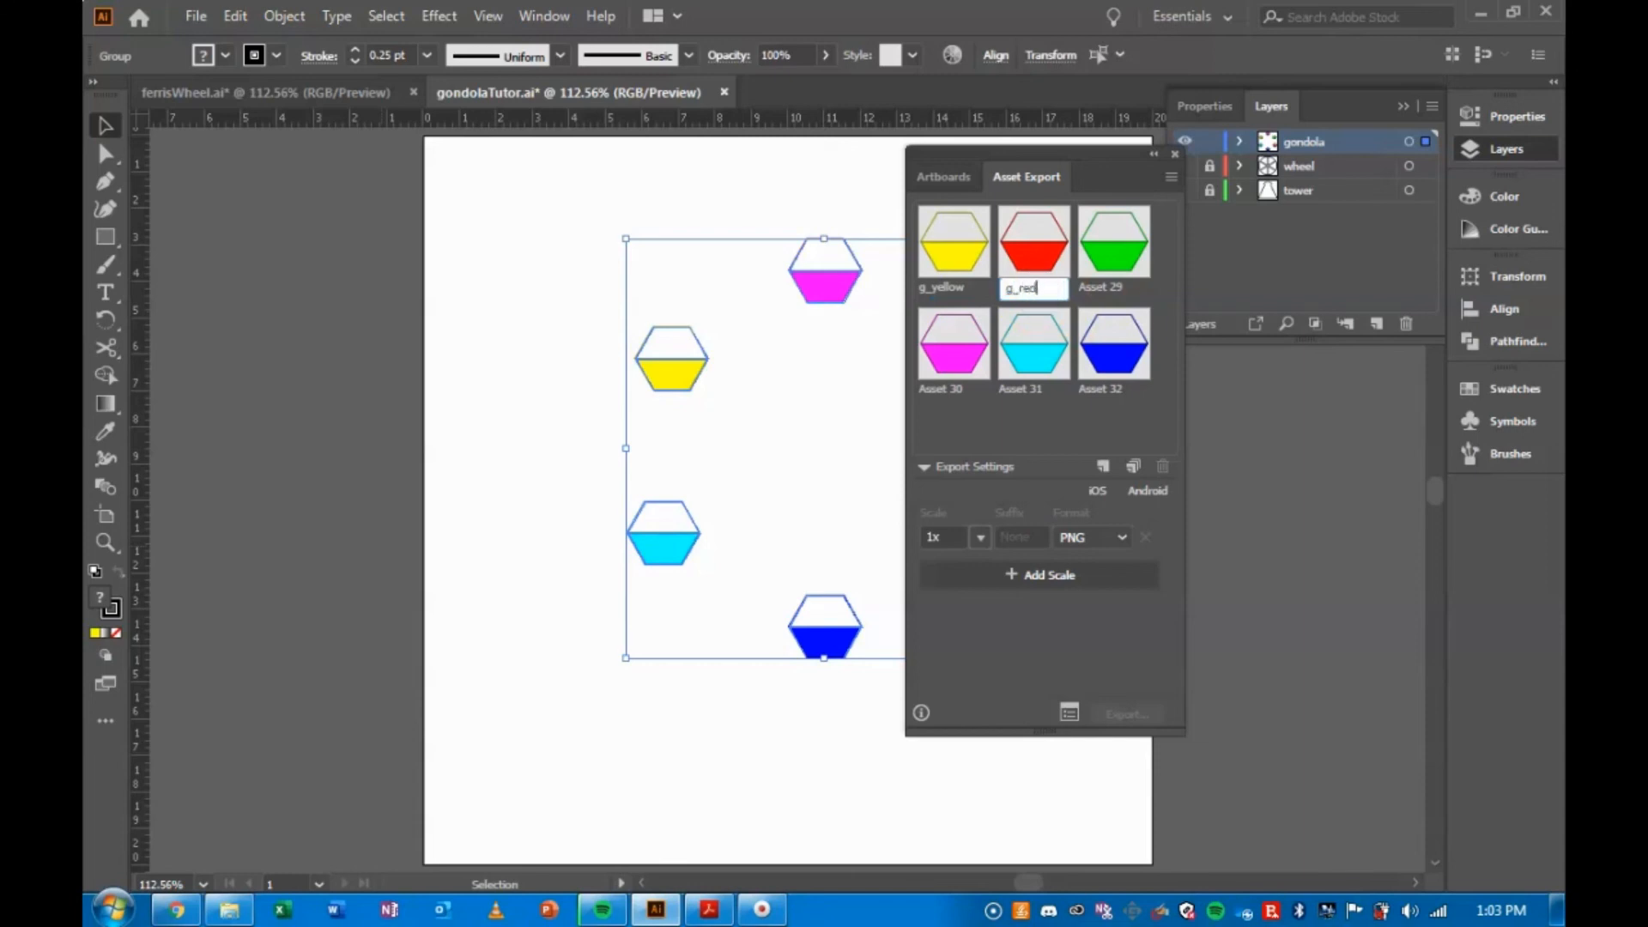
double_click(1101, 288)
text(g)
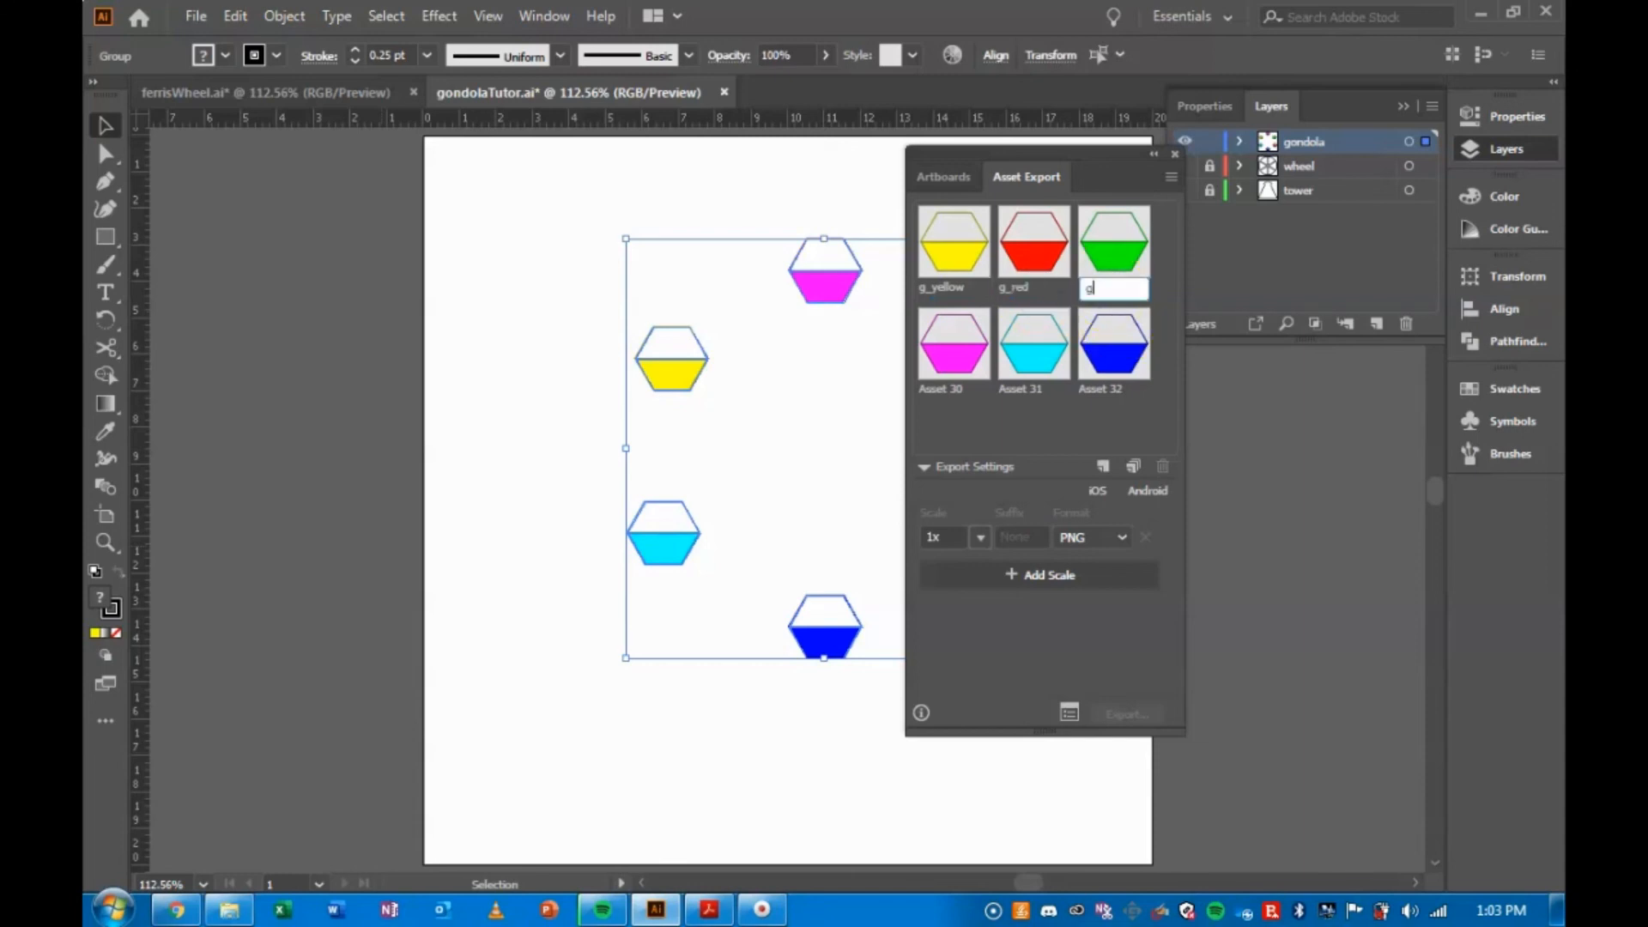
text(_green)
Rename the magenta, cyan and blue gondola assets as g_mag, g_cyan and g_blue.
double_click(948, 388)
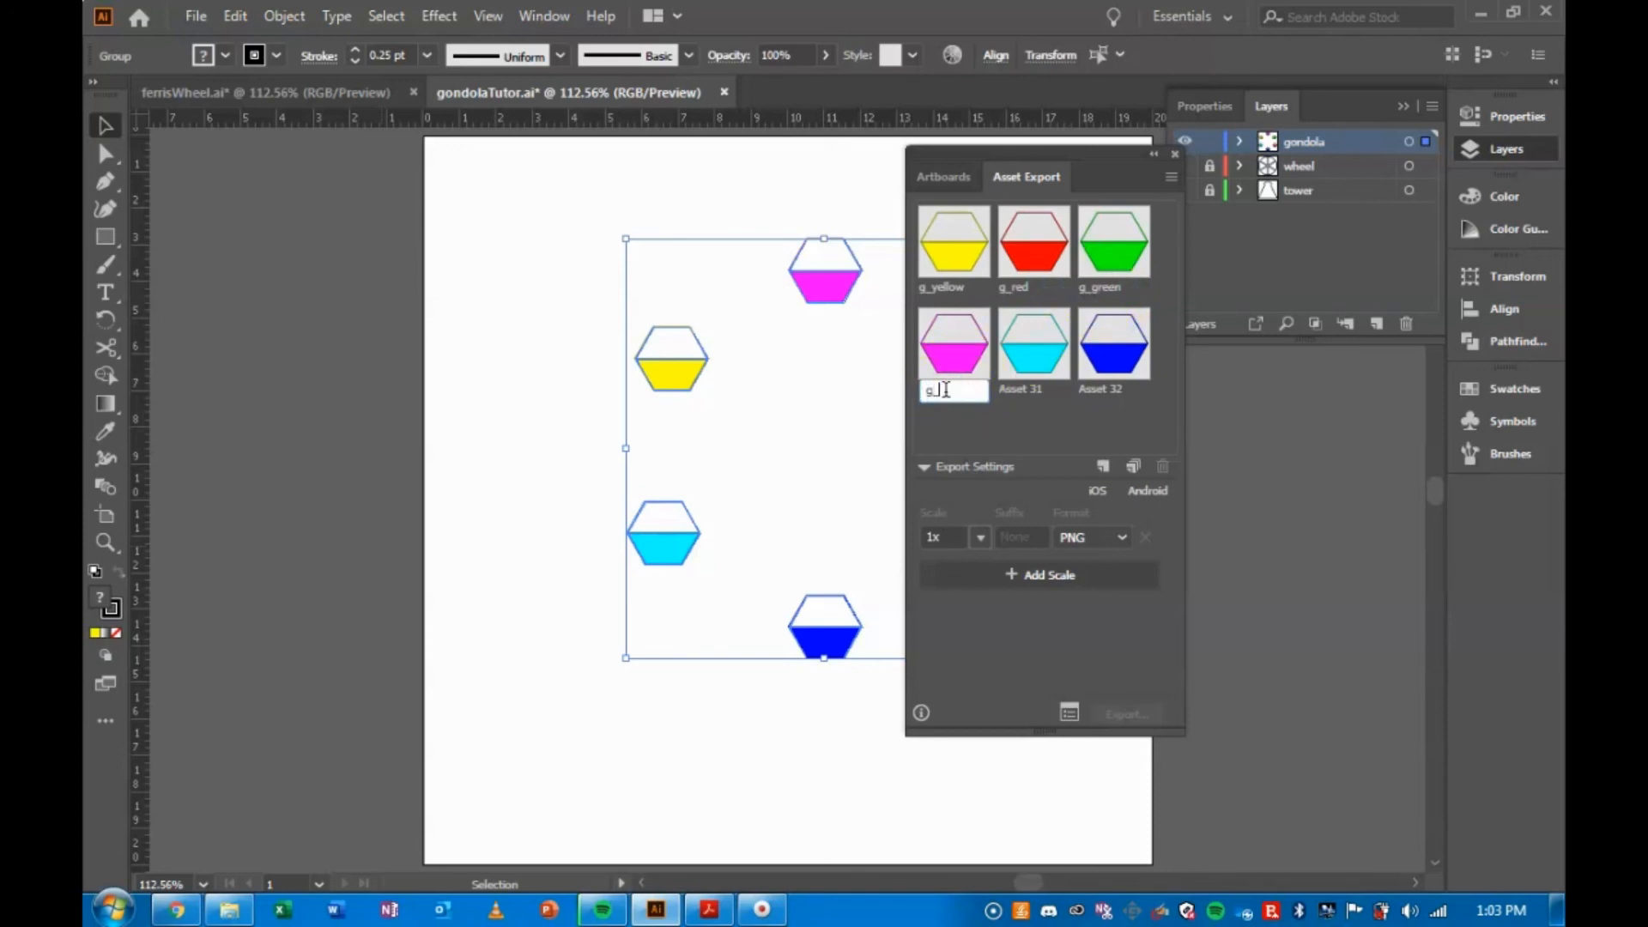
double_click(1033, 389)
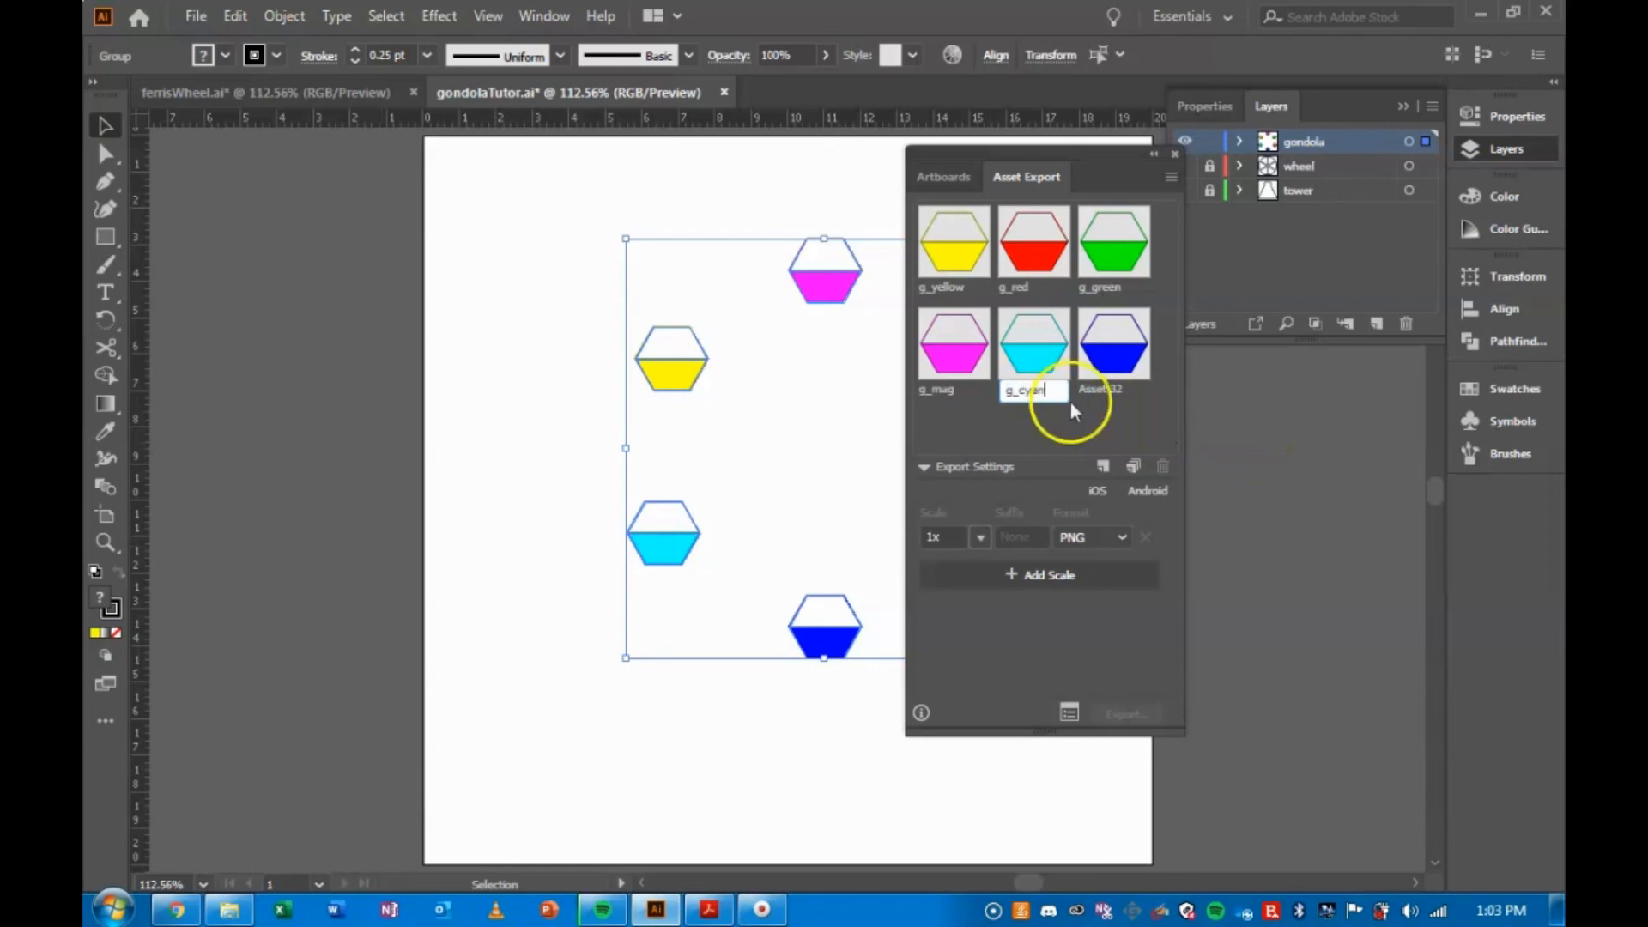
double_click(1104, 394)
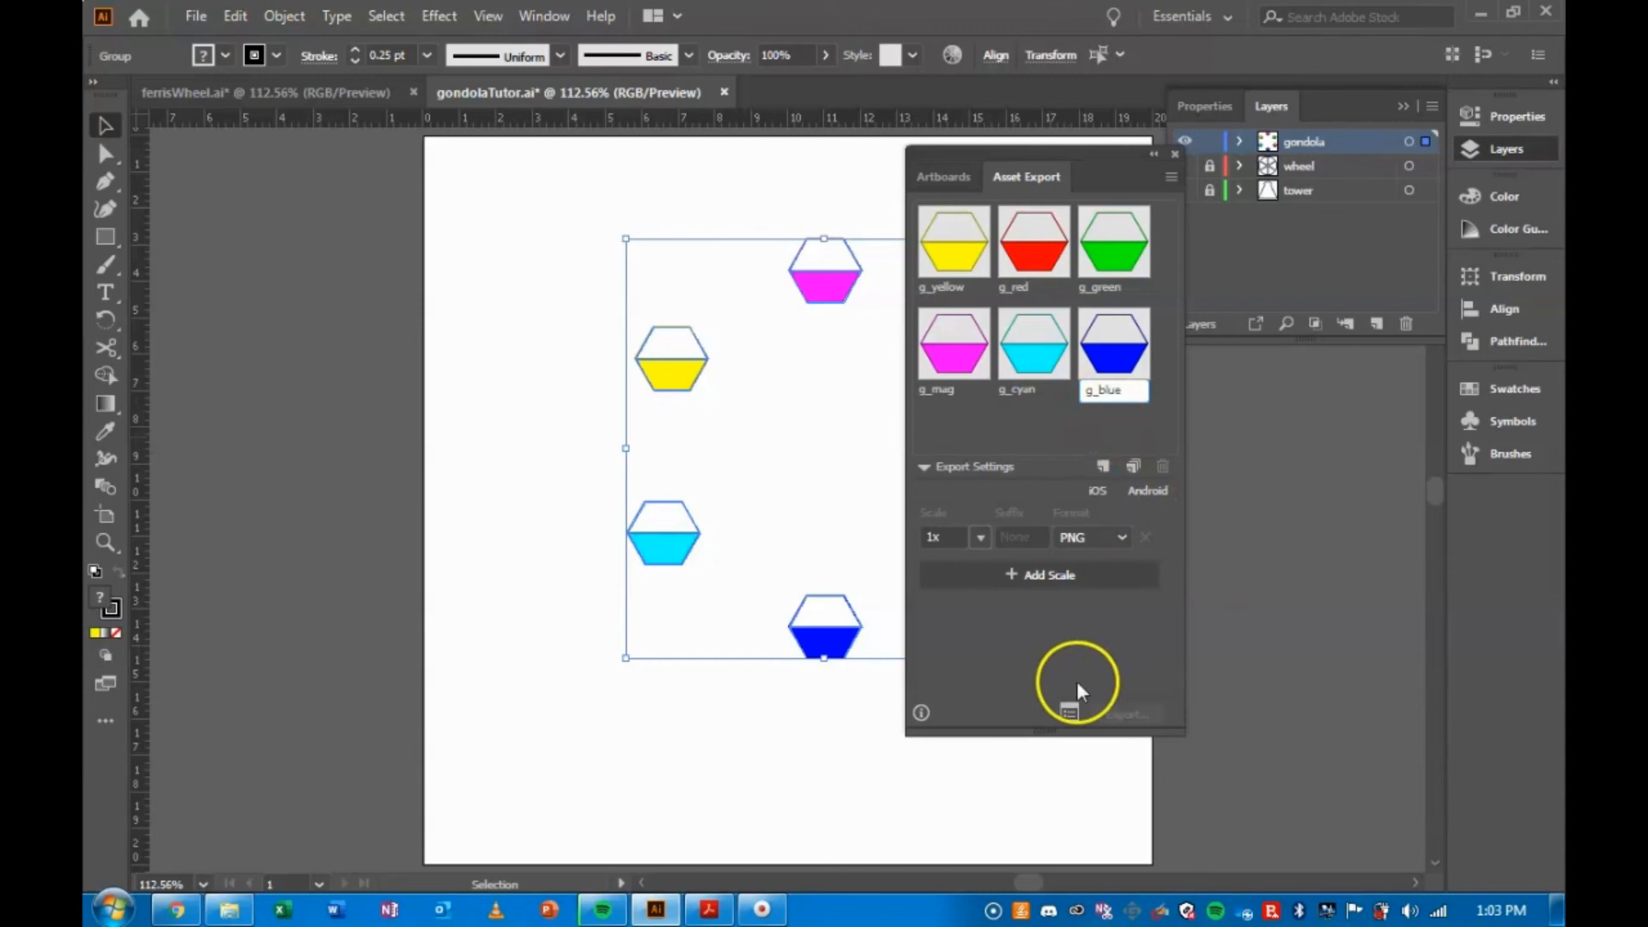
click(1038, 424)
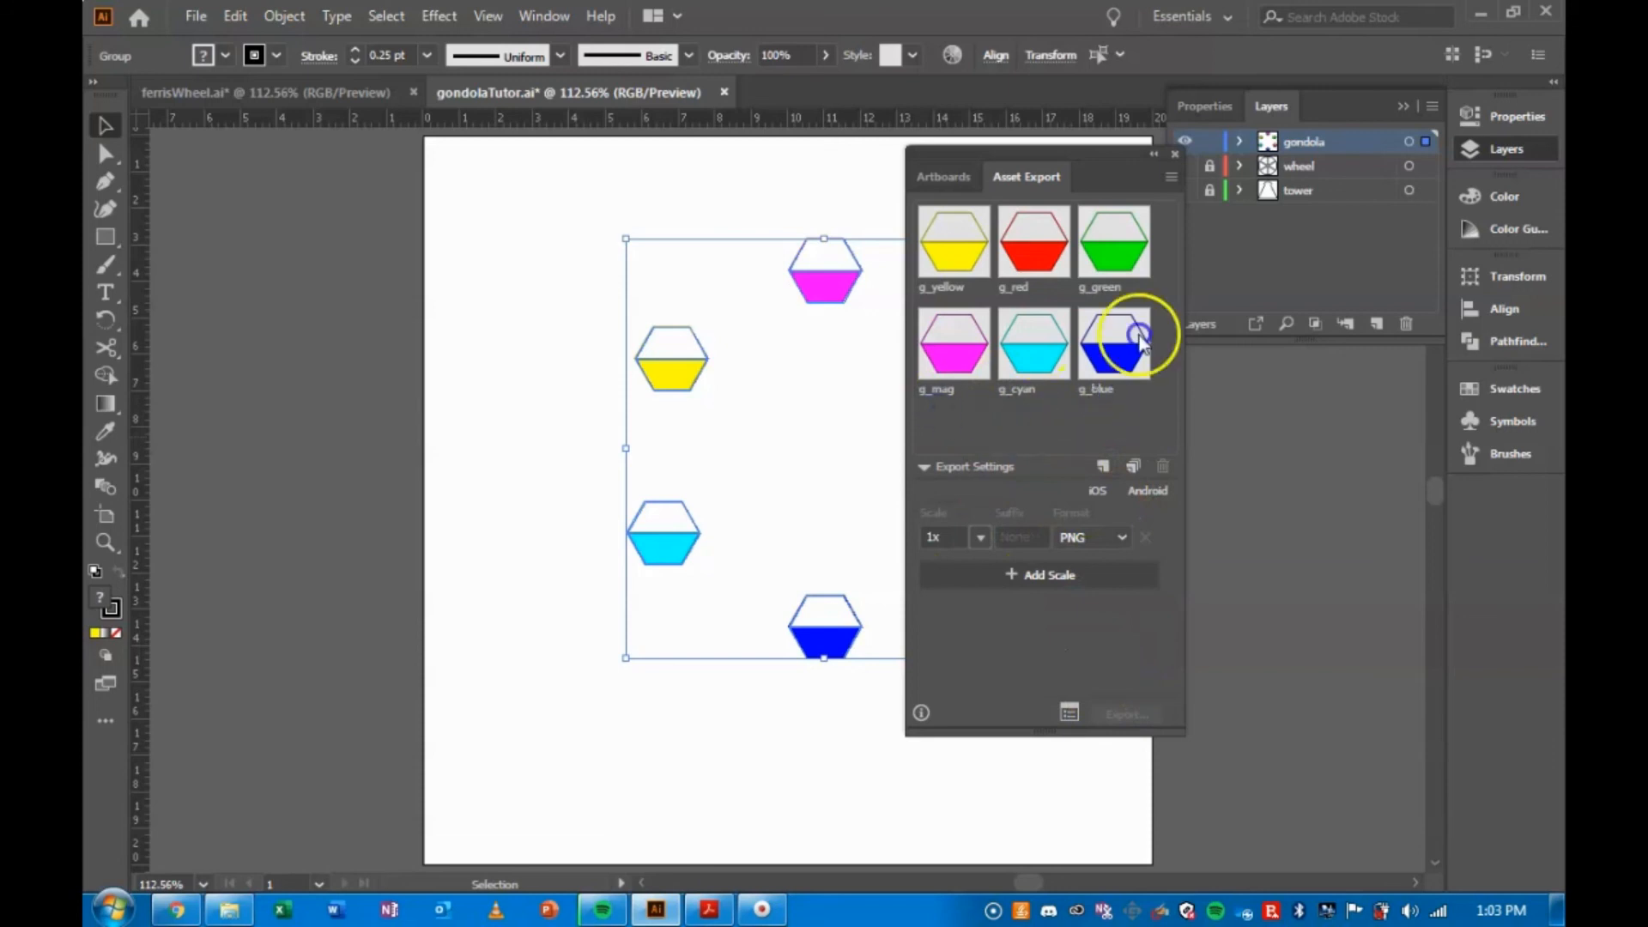
Start exporting all six gondola assets as 1x PNG and browse to the PRACTICAL_RESOURCES folder inside EXAM as the location.
click(1140, 375)
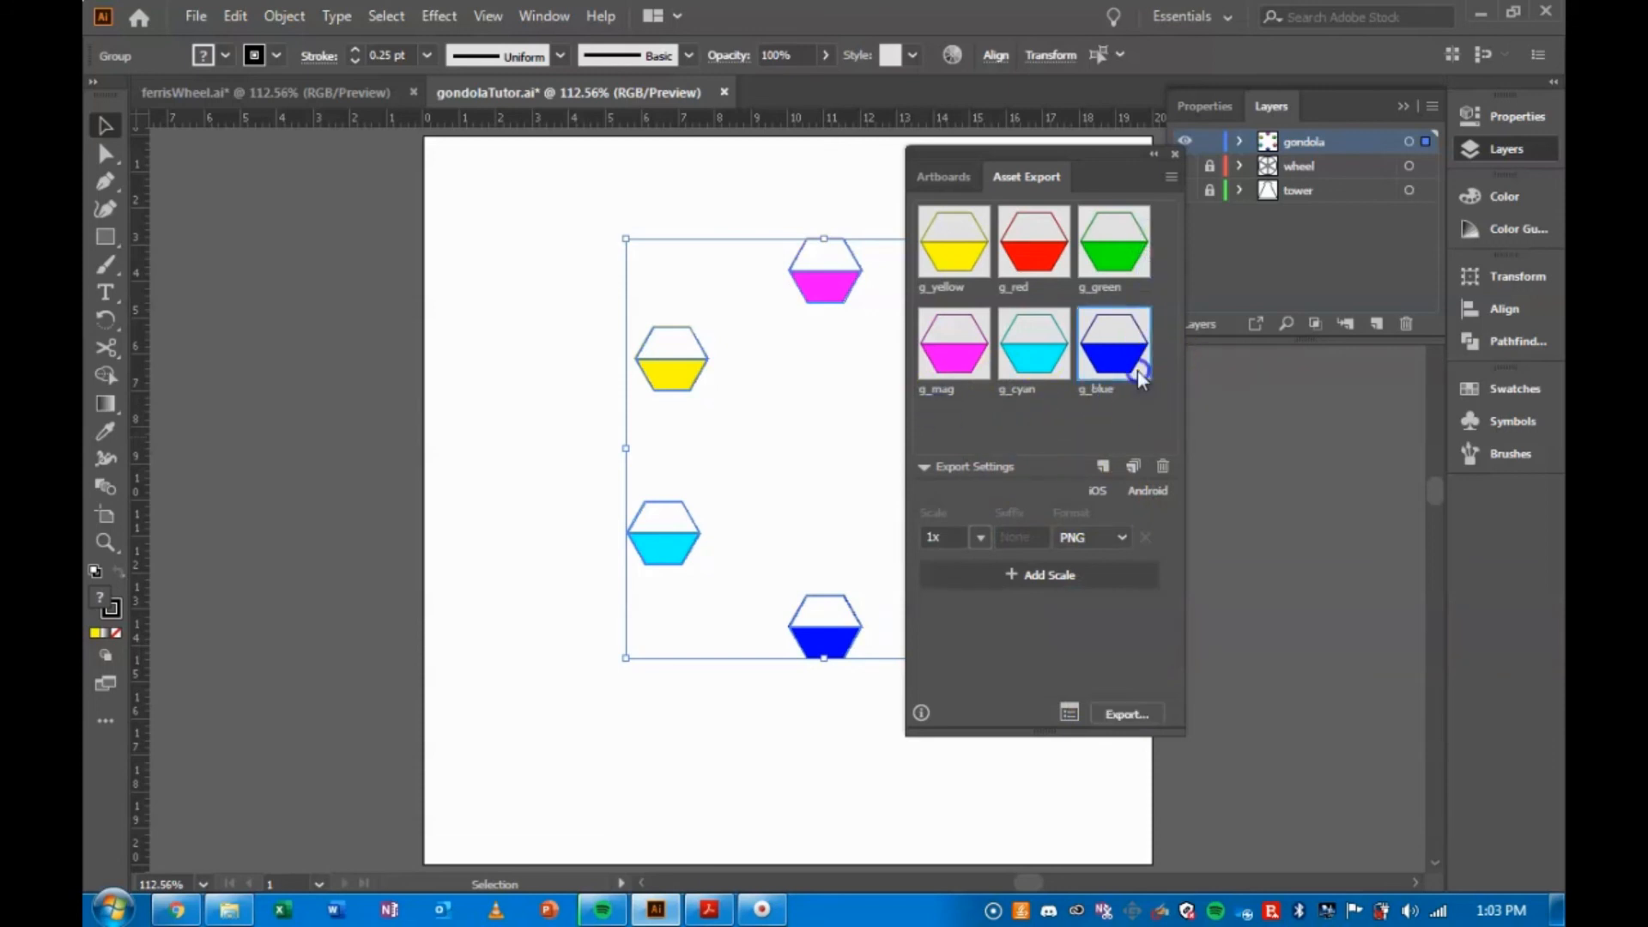
shift+click(959, 244)
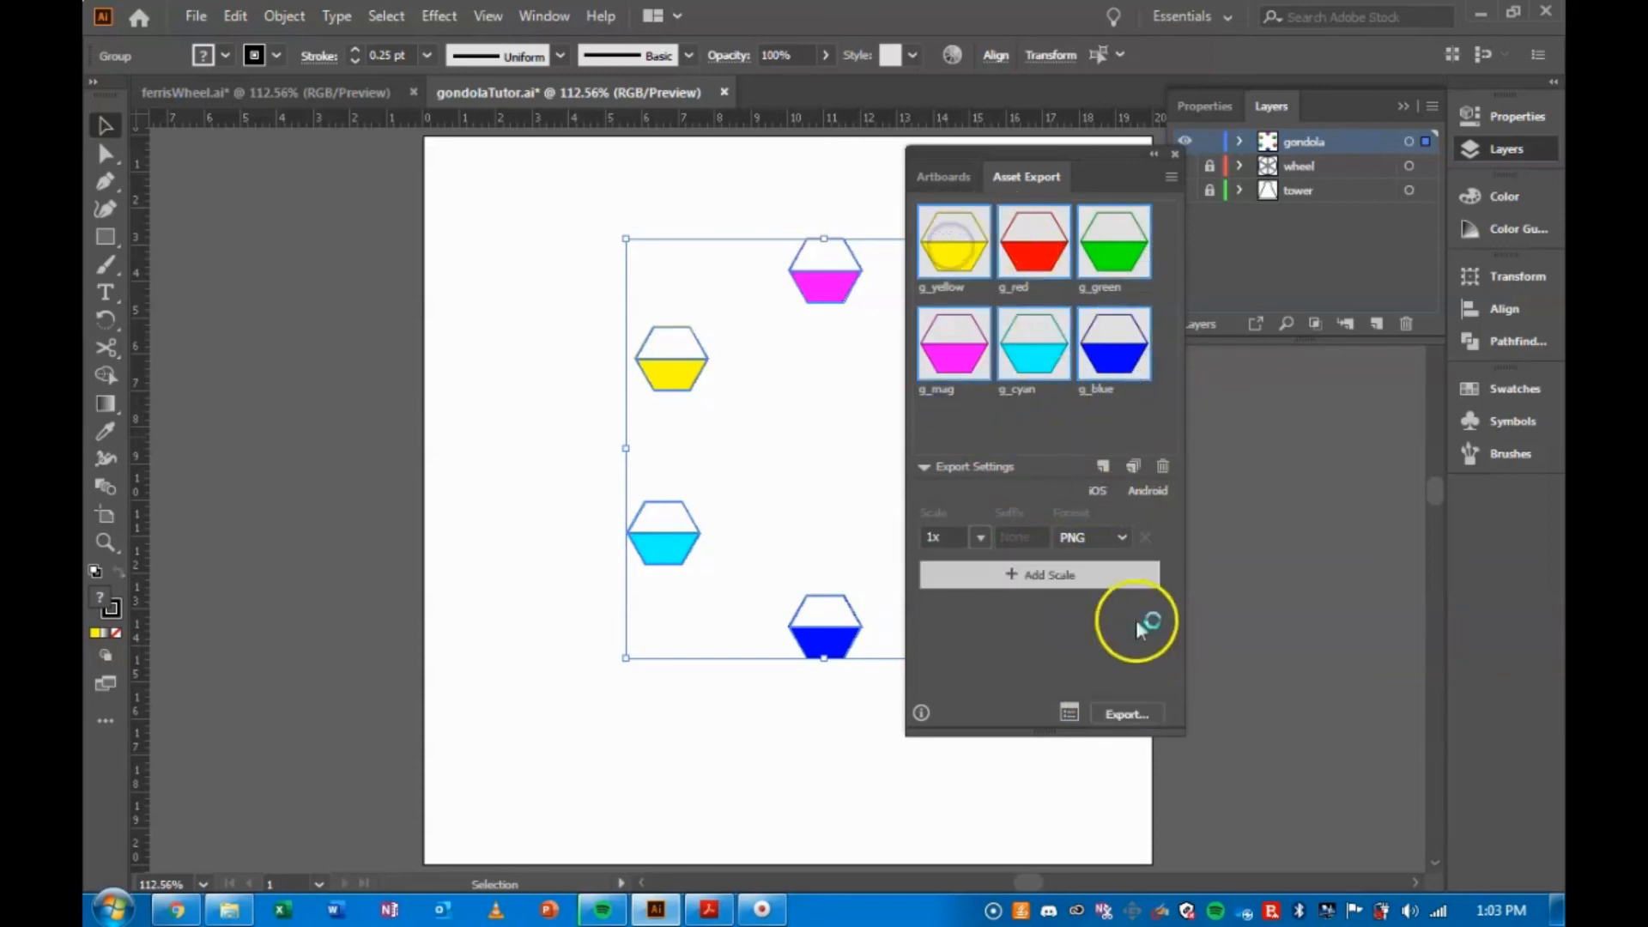
click(1132, 718)
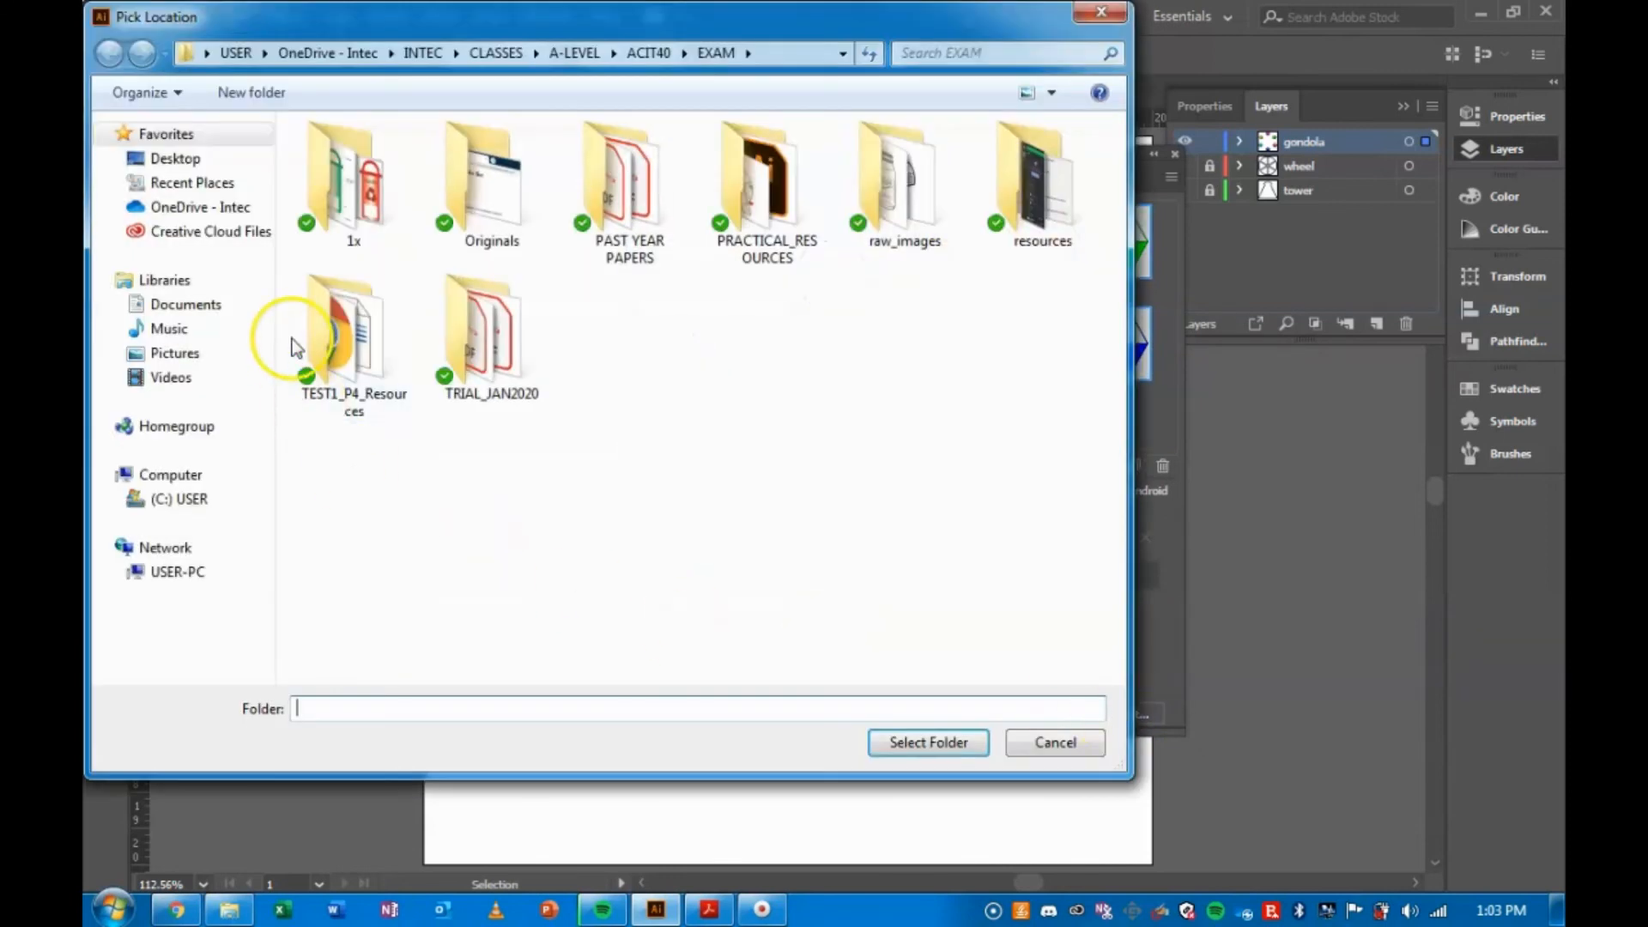
click(352, 179)
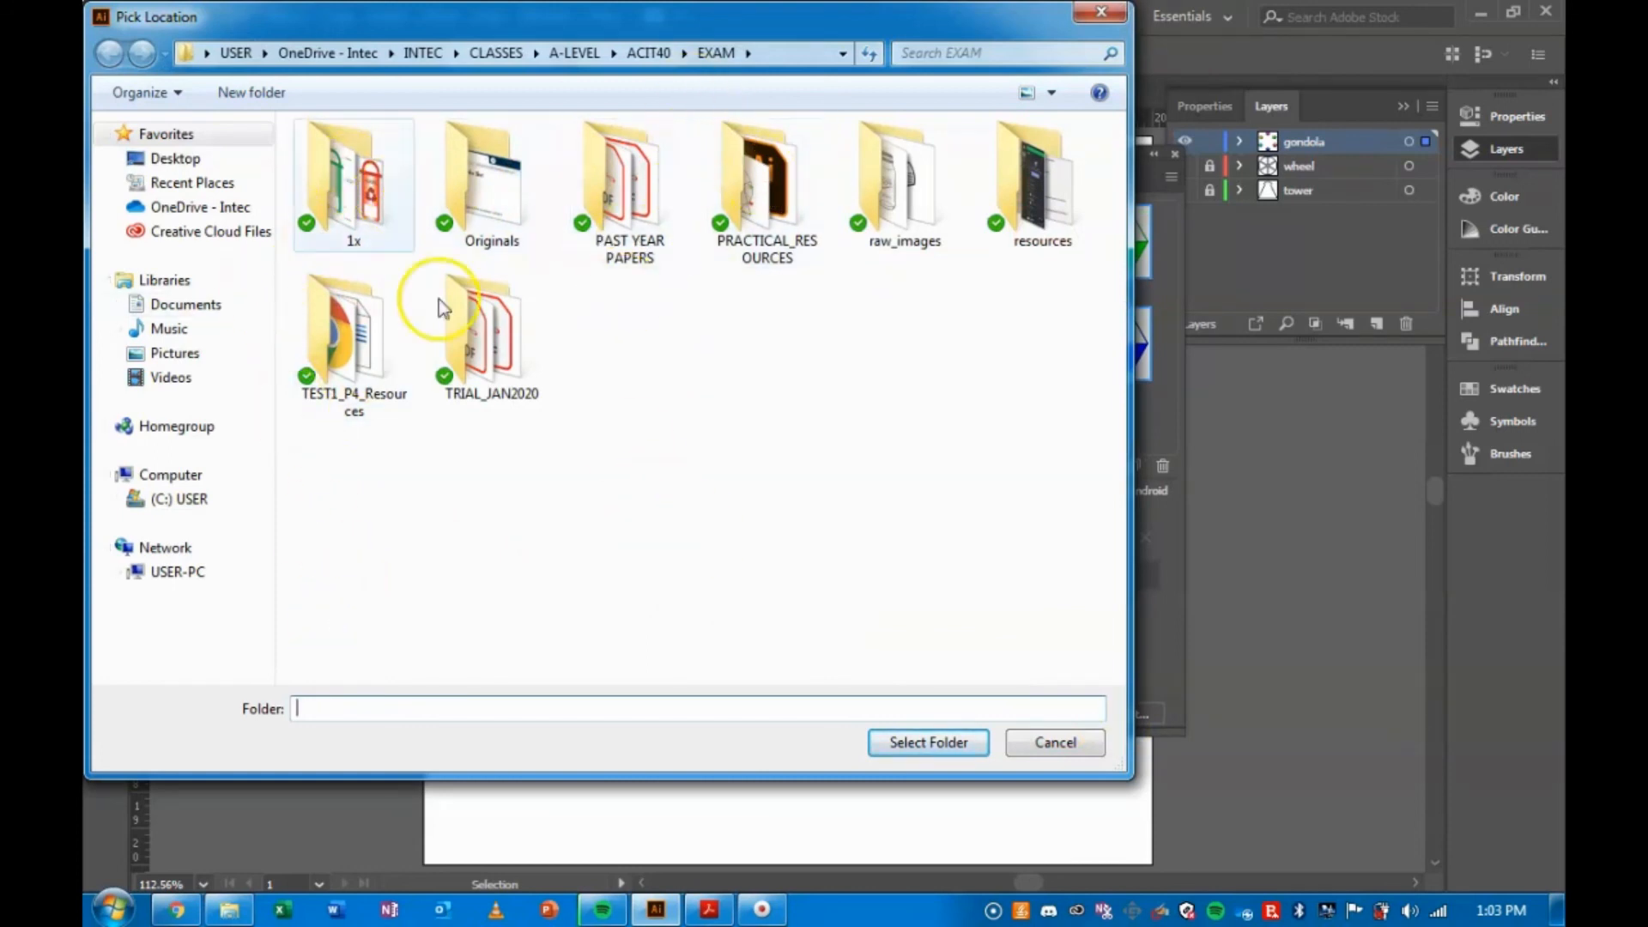
click(644, 54)
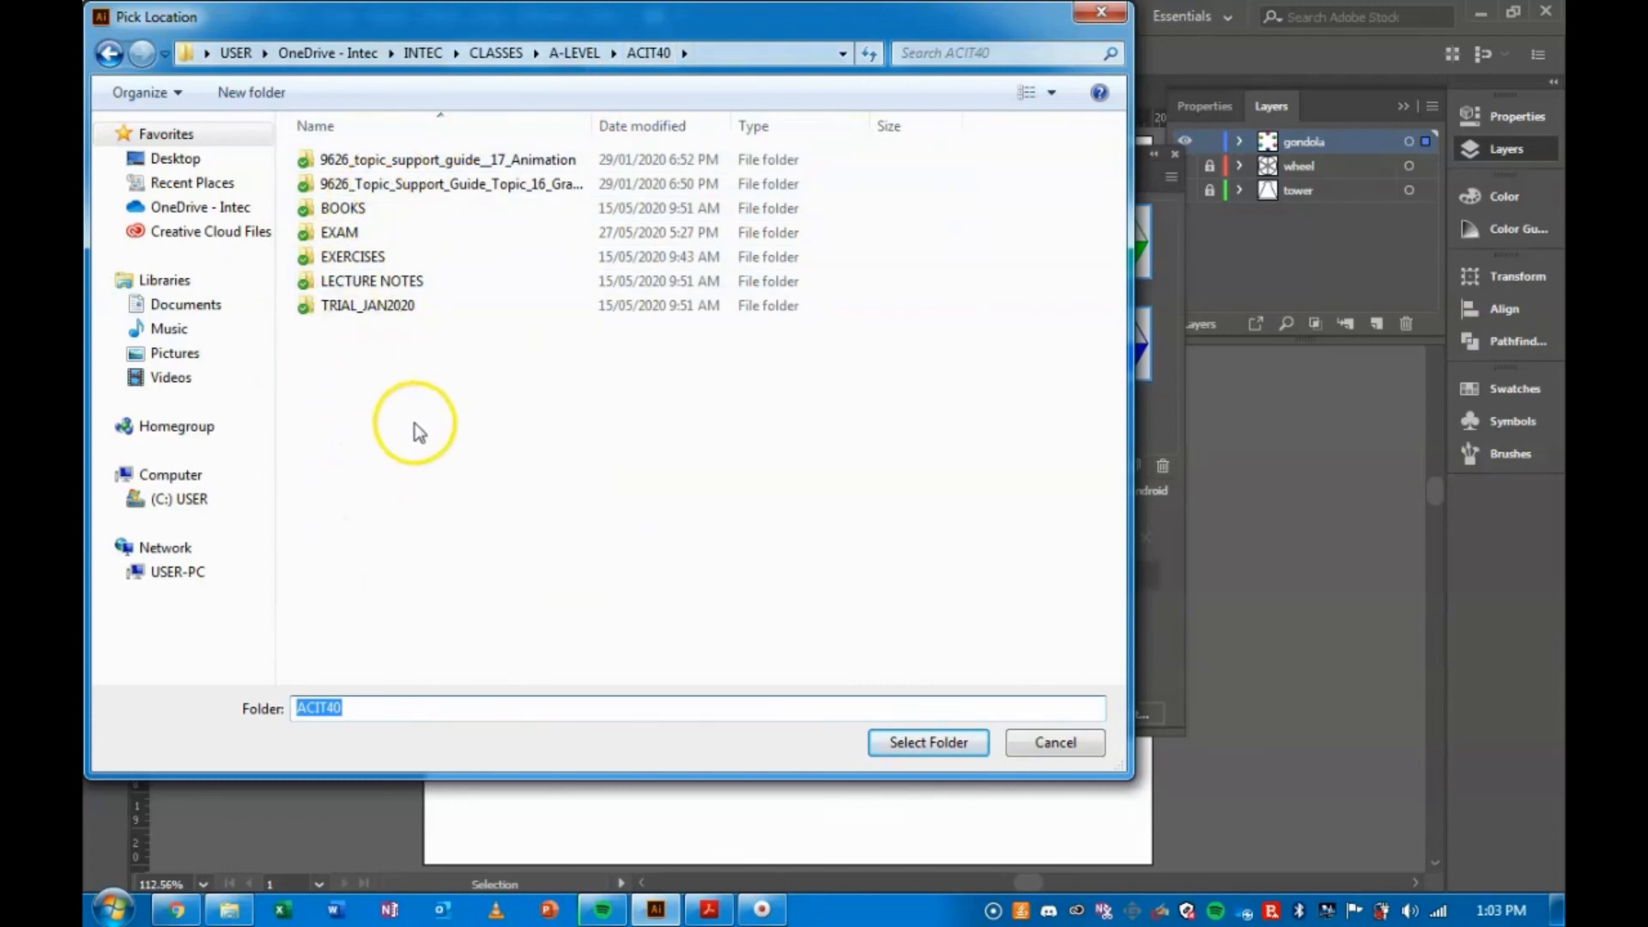
double_click(336, 232)
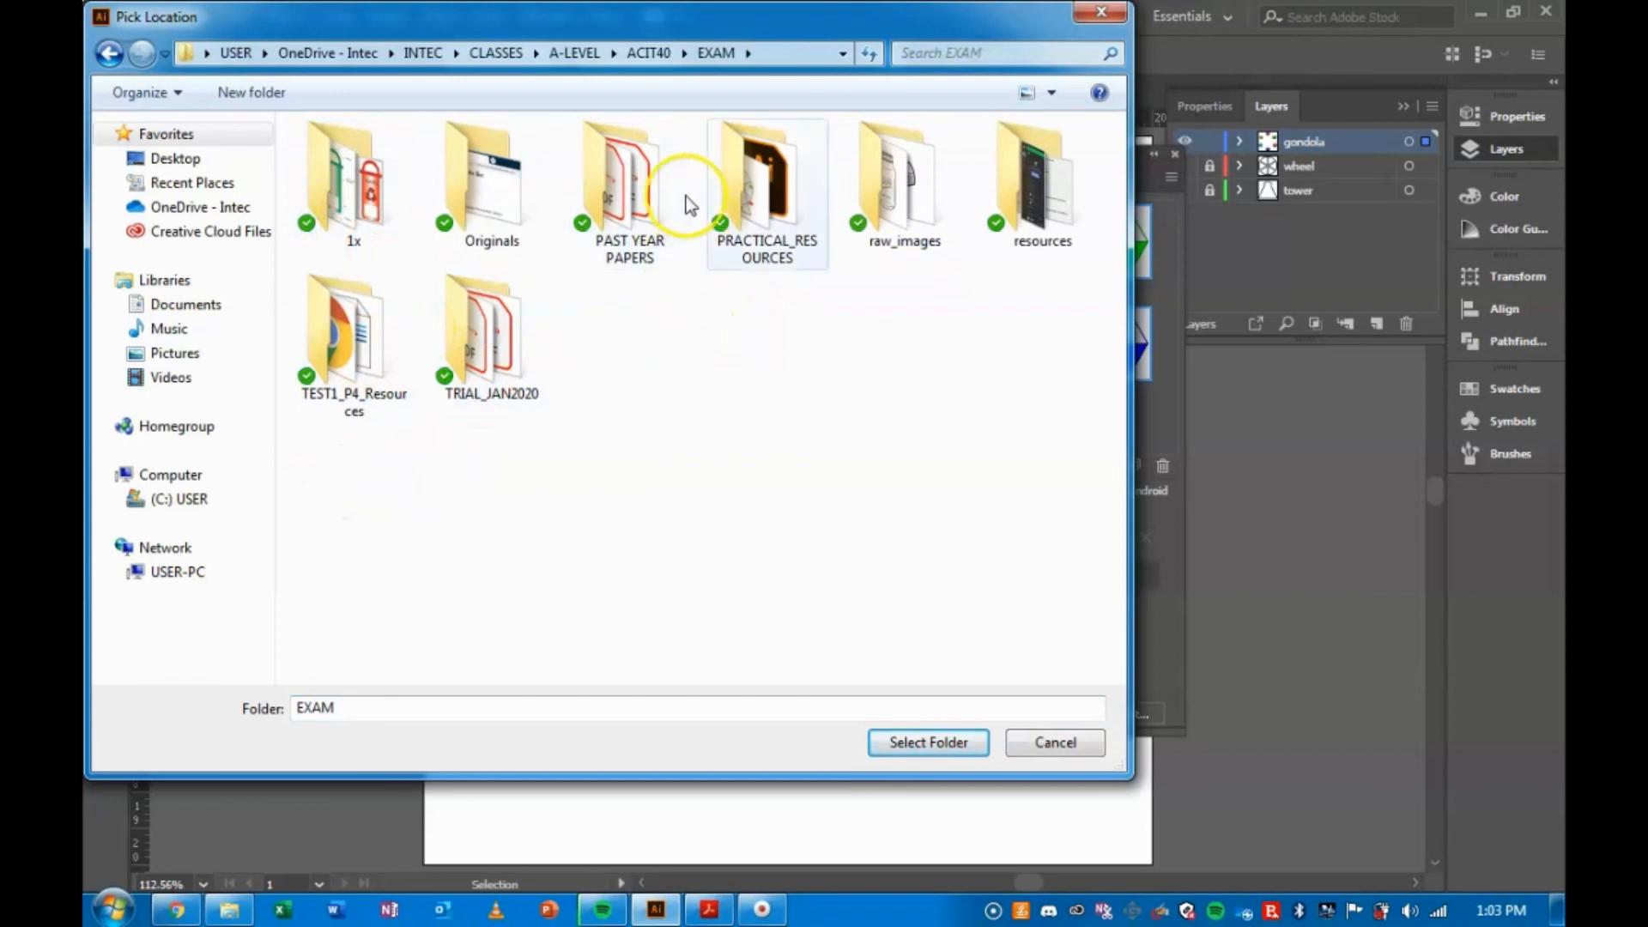
double_click(752, 176)
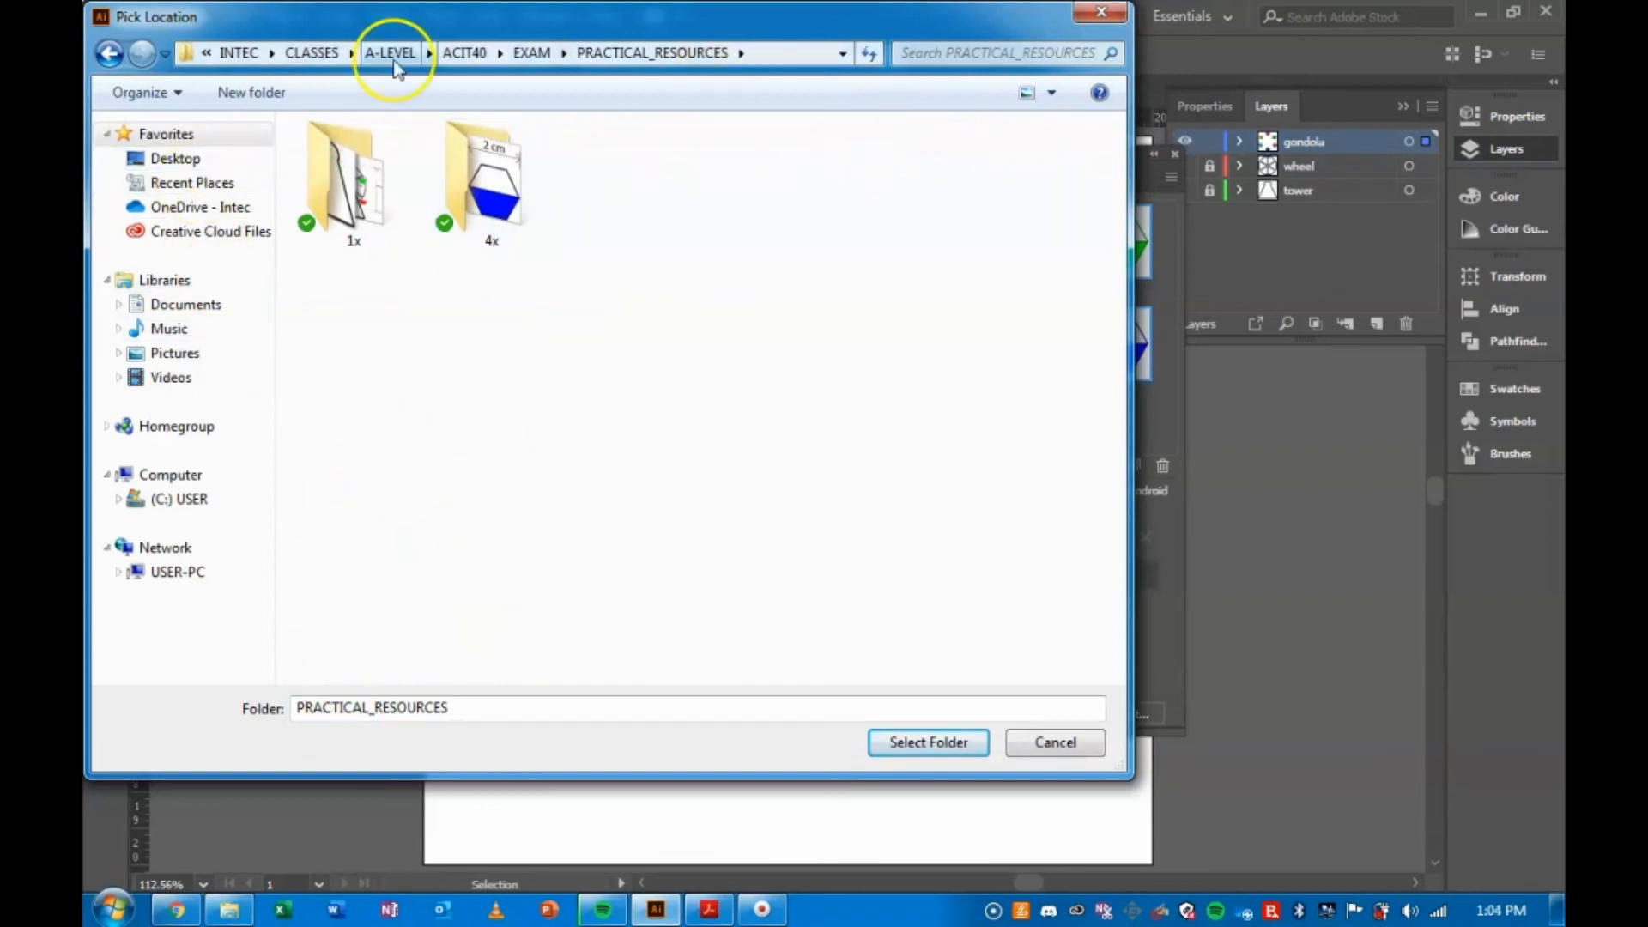
Create a folder named tutorial in PRACTICAL_RESOURCES and export the six gondola assets into it.
click(233, 92)
text(tutorial)
click(765, 412)
click(601, 202)
double_click(617, 206)
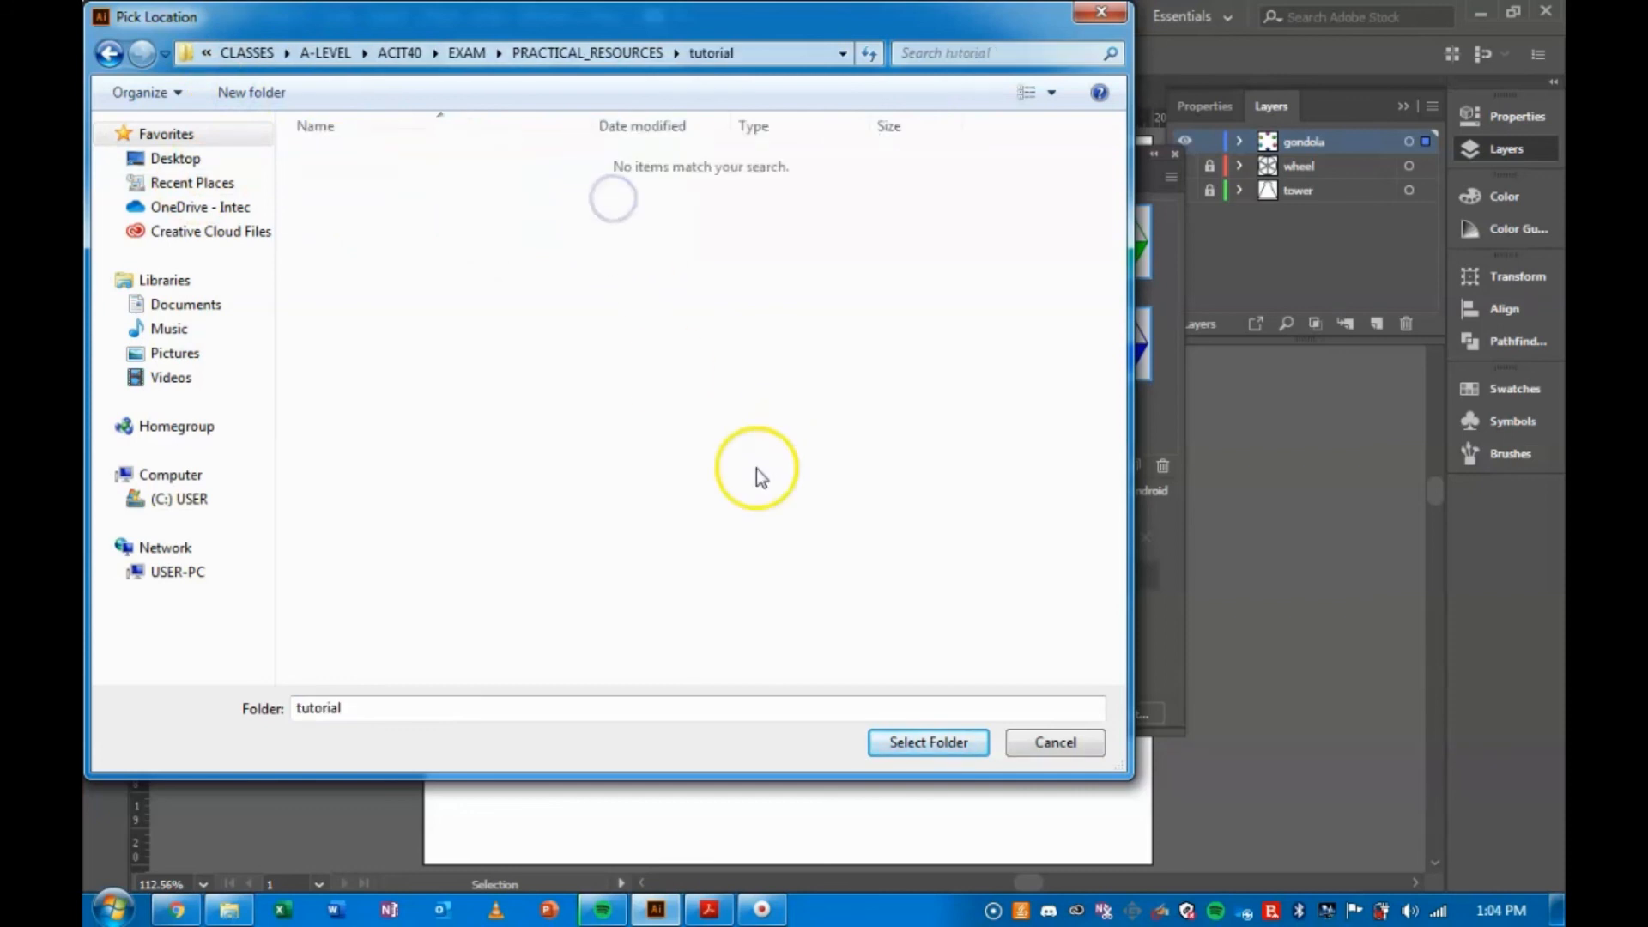
click(928, 743)
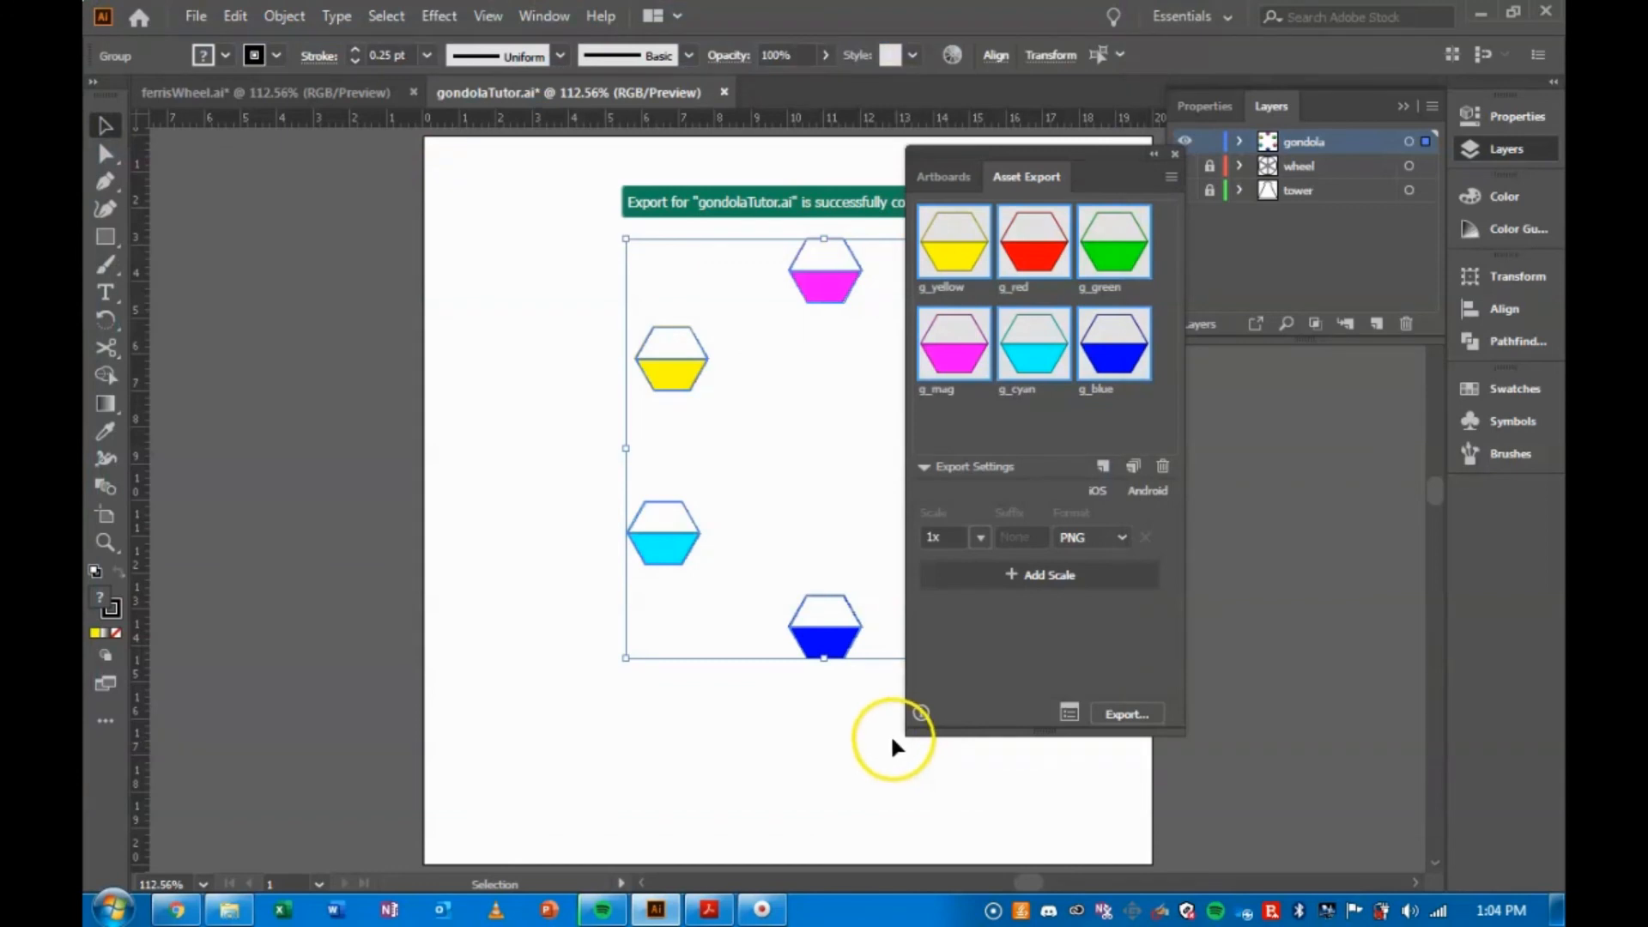
Deselect the gondolas, close the asset export list, hide and lock the gondola layer, and show and unlock the wheel layer.
click(813, 728)
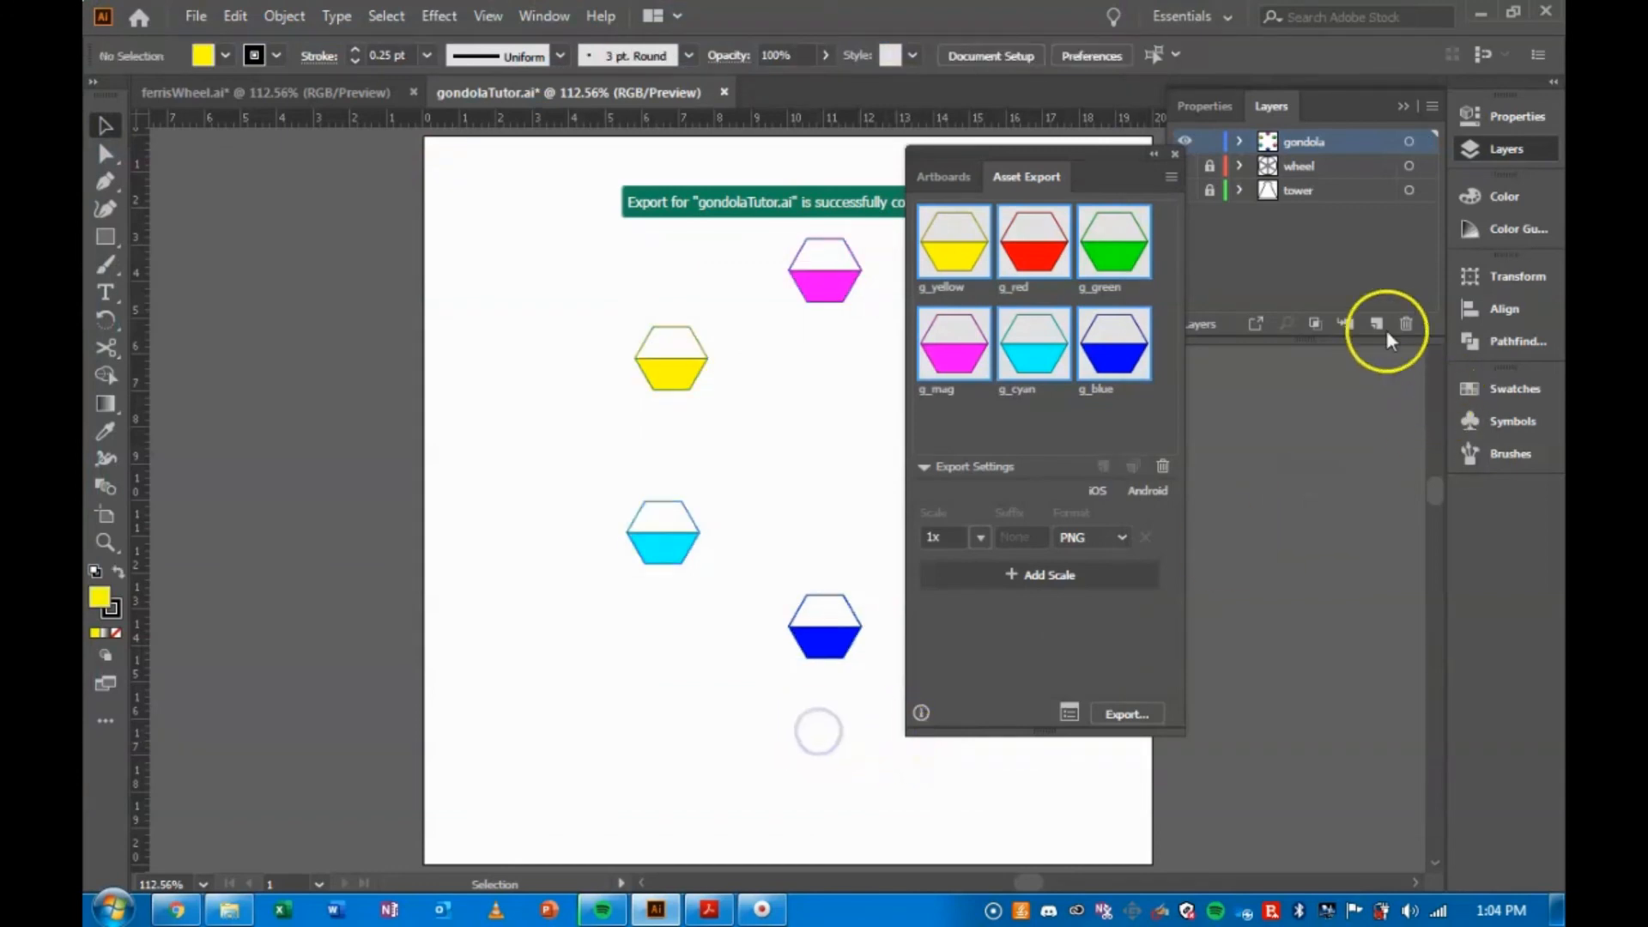
click(1175, 155)
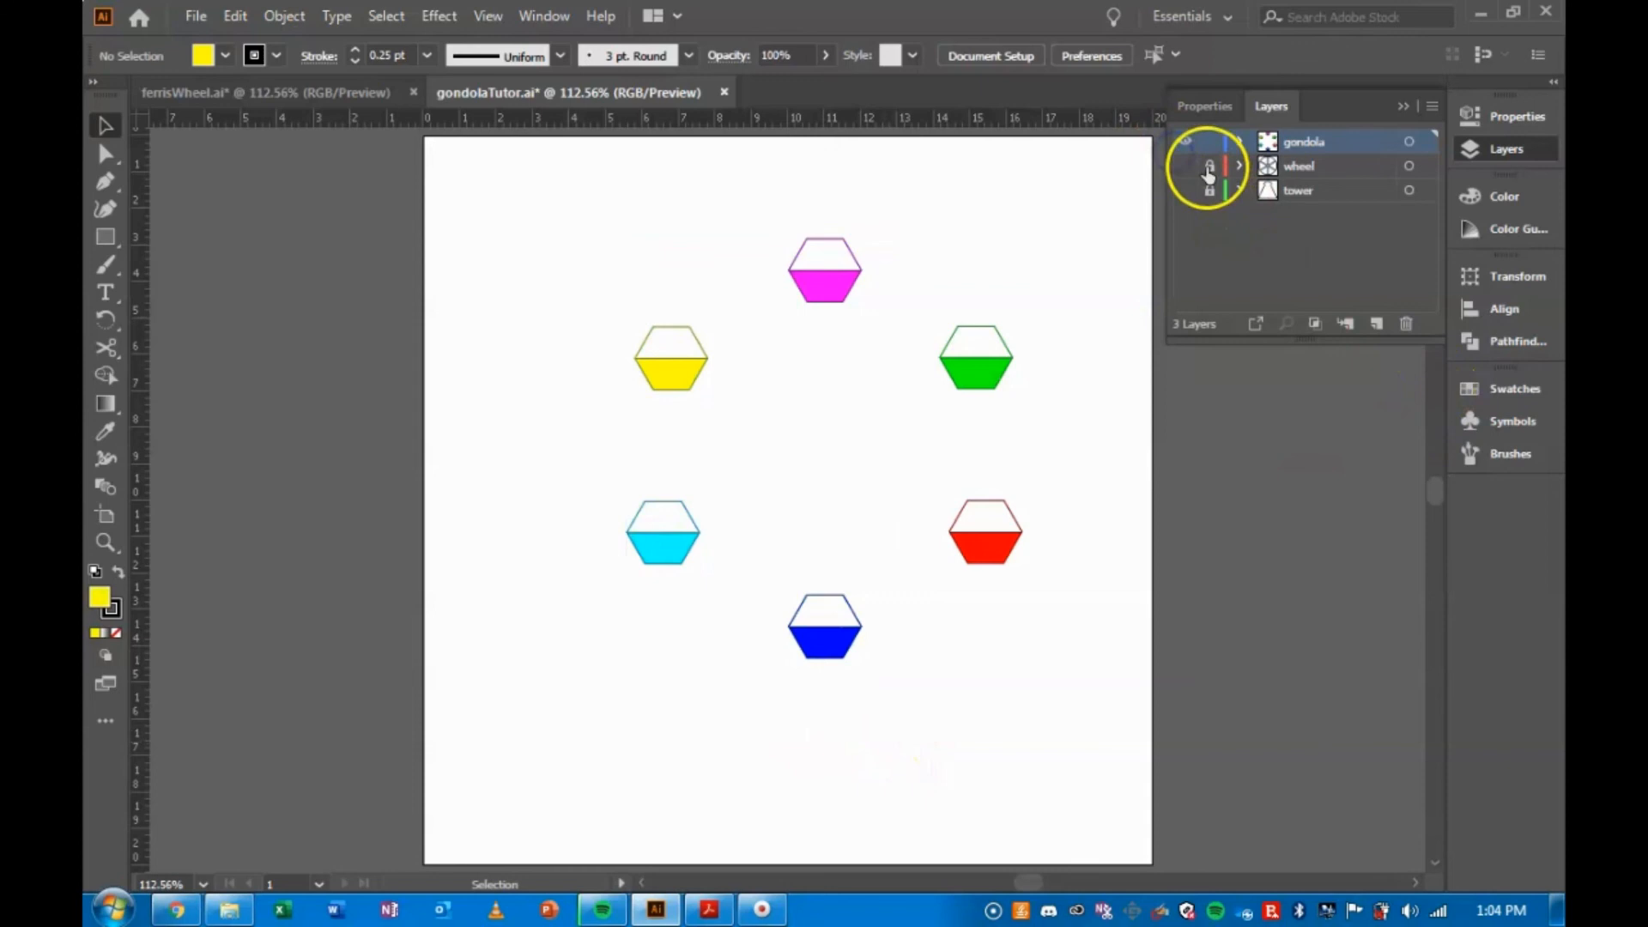
click(1184, 141)
click(1184, 165)
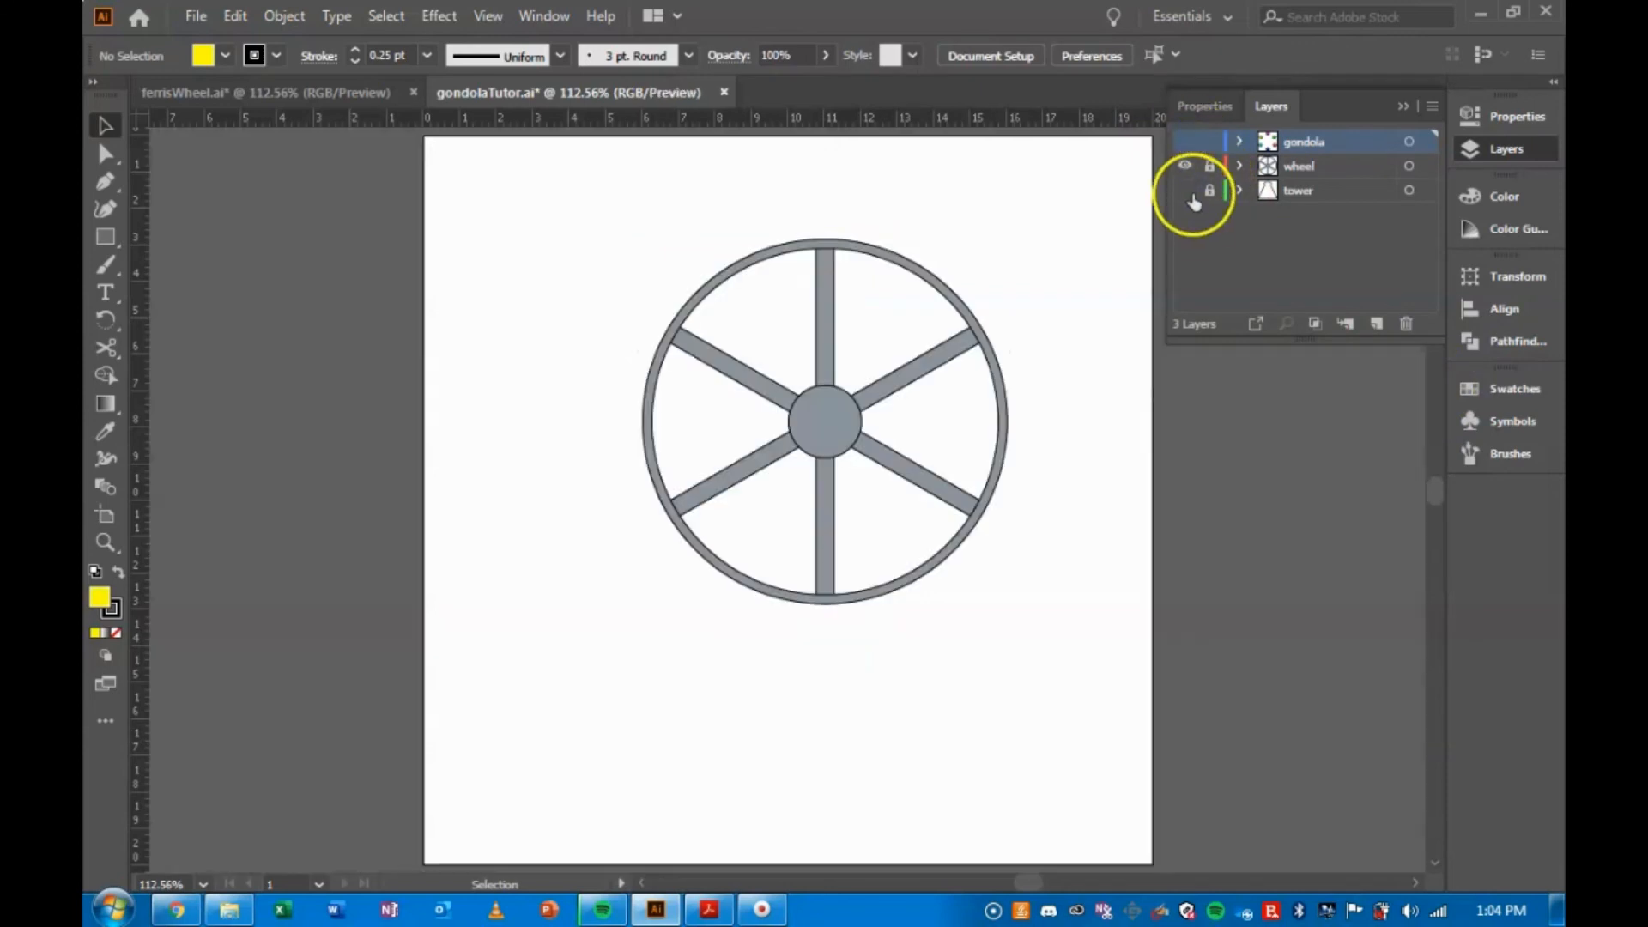
click(1209, 141)
Export the whole wheel group as a 1x PNG asset named wheel.
drag(623, 201, 1050, 655)
right_click(923, 491)
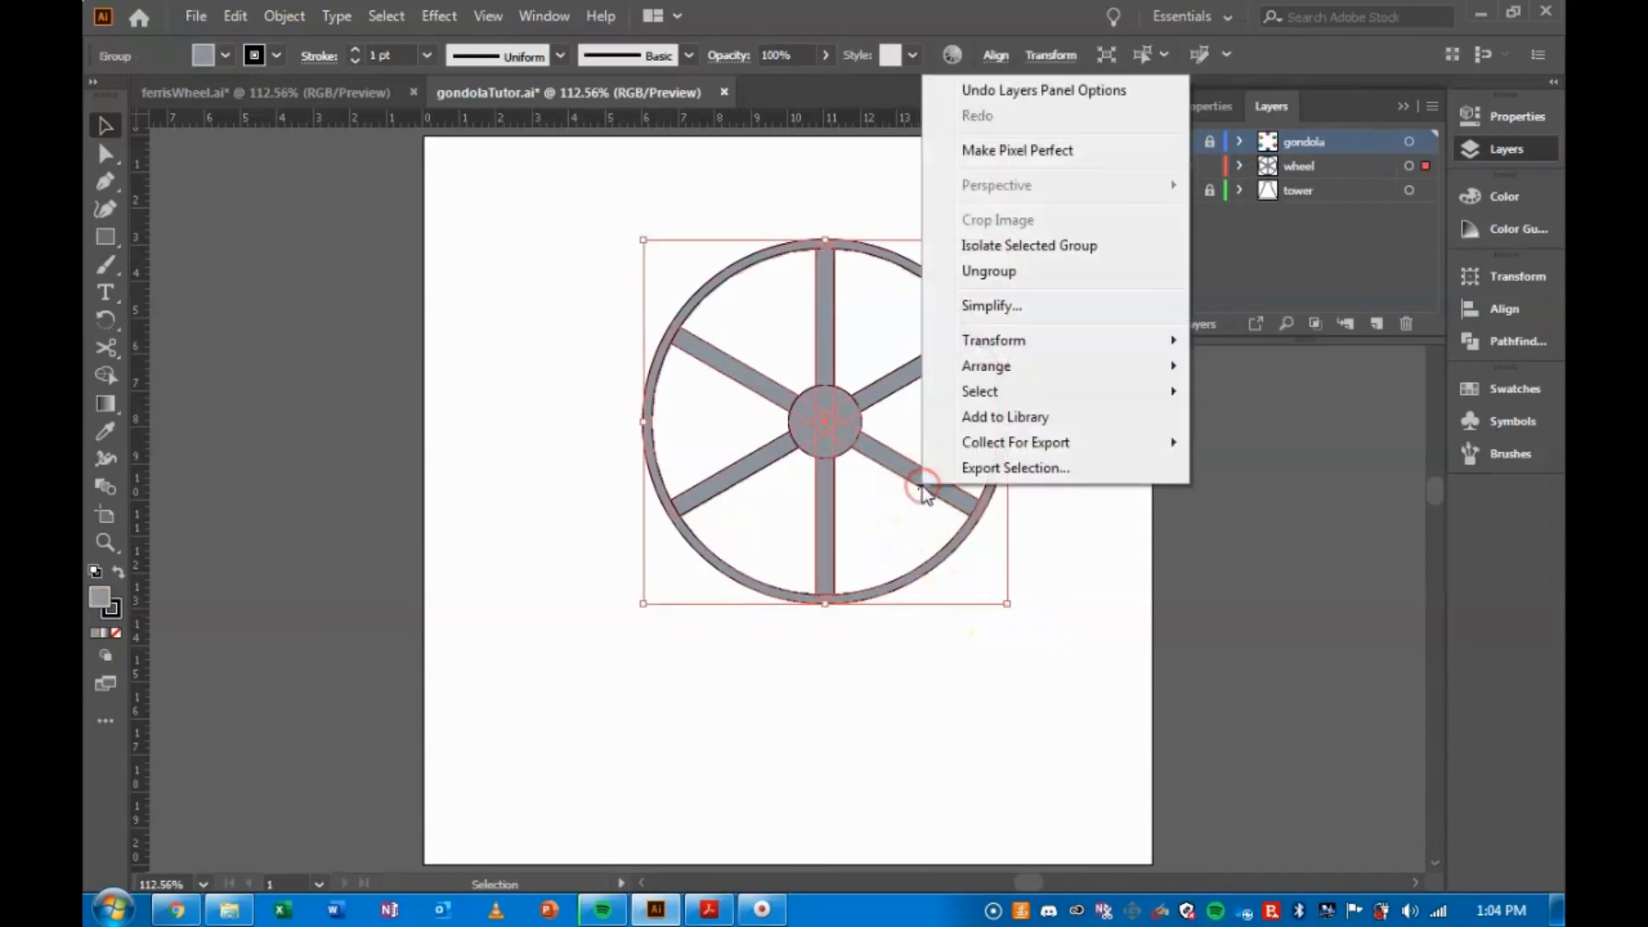
click(1009, 470)
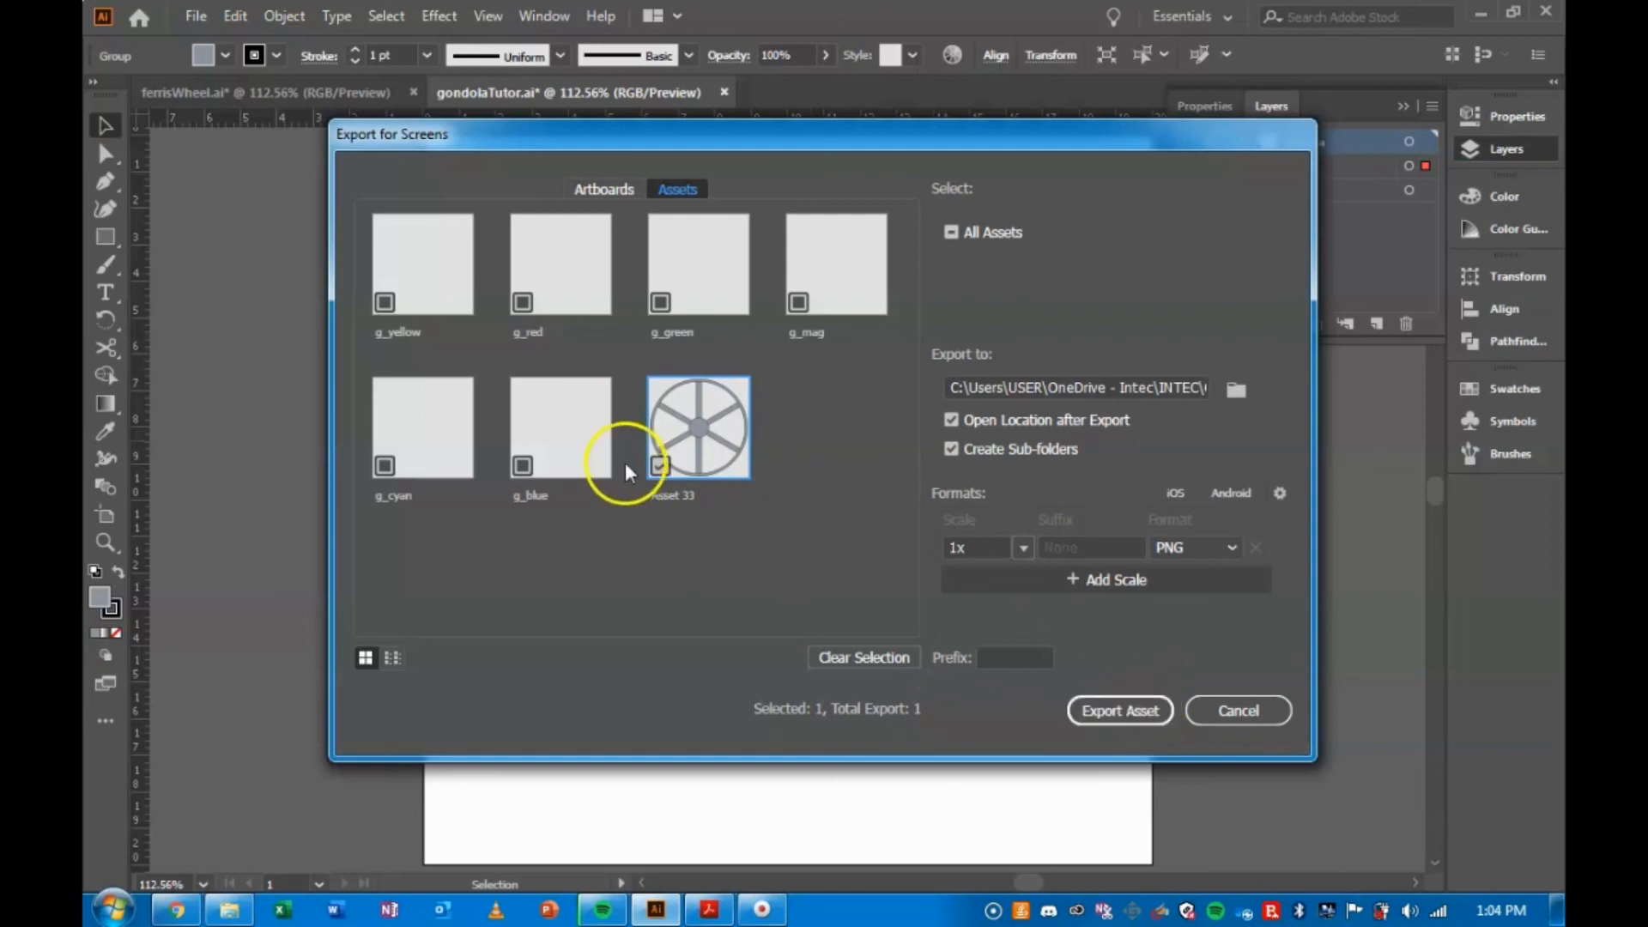
double_click(677, 495)
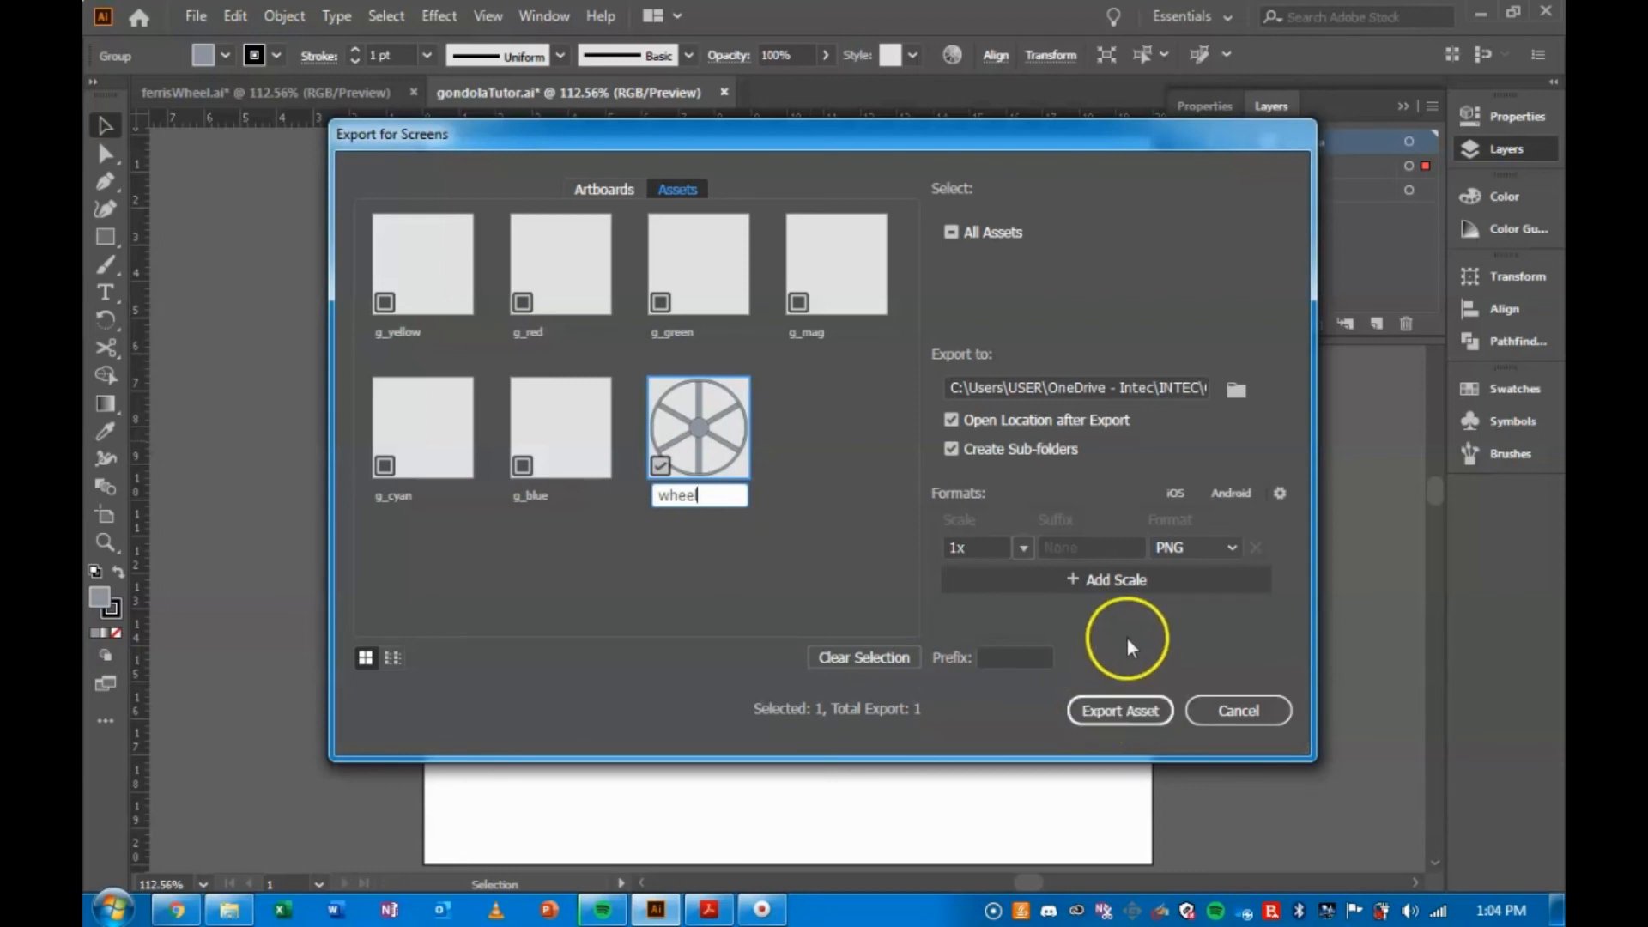
click(1138, 712)
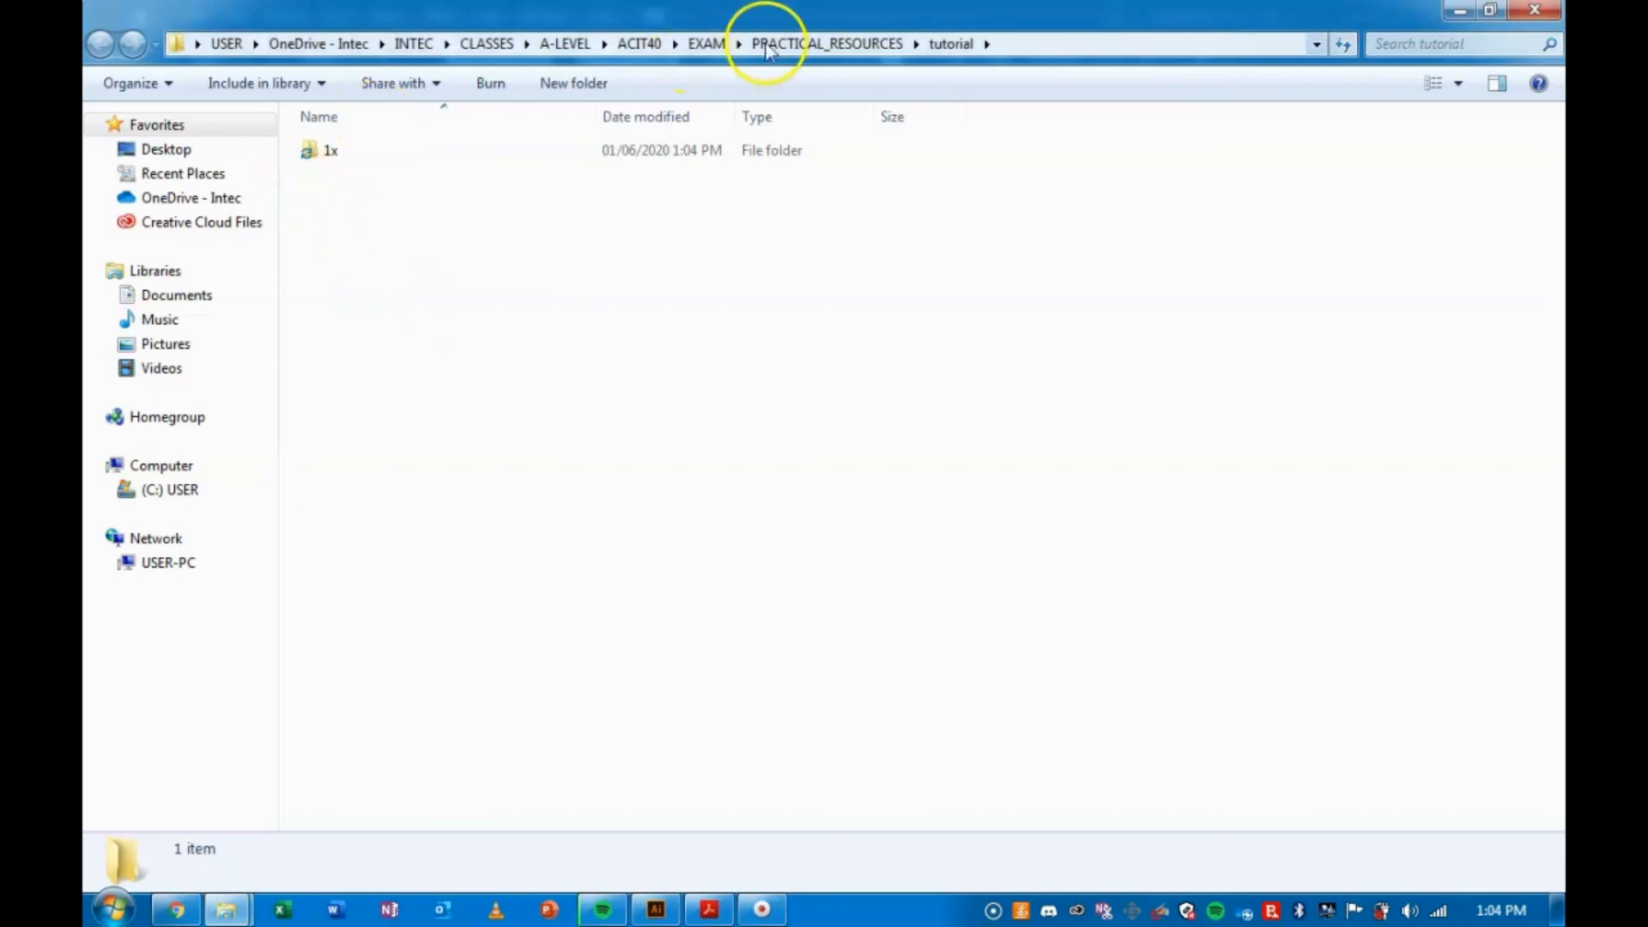
Check the exported 1x folder in the tutorial folder and its parent PRACTICAL_RESOURCES, and close the file window.
click(1490, 9)
drag(731, 397, 1140, 410)
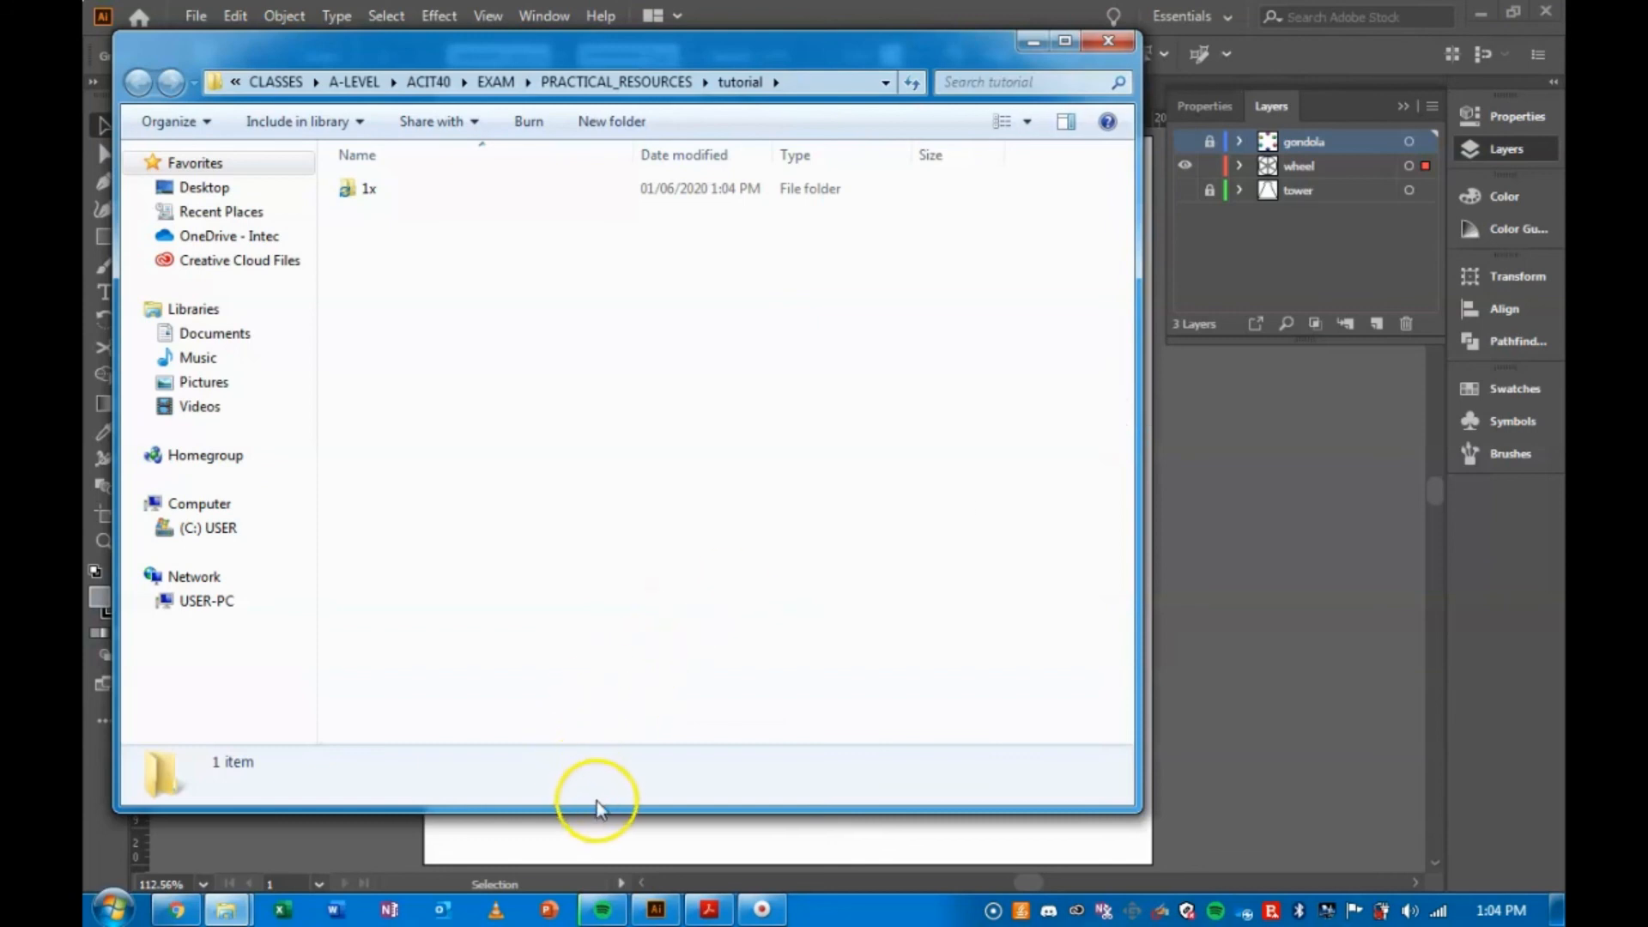
drag(599, 808, 953, 790)
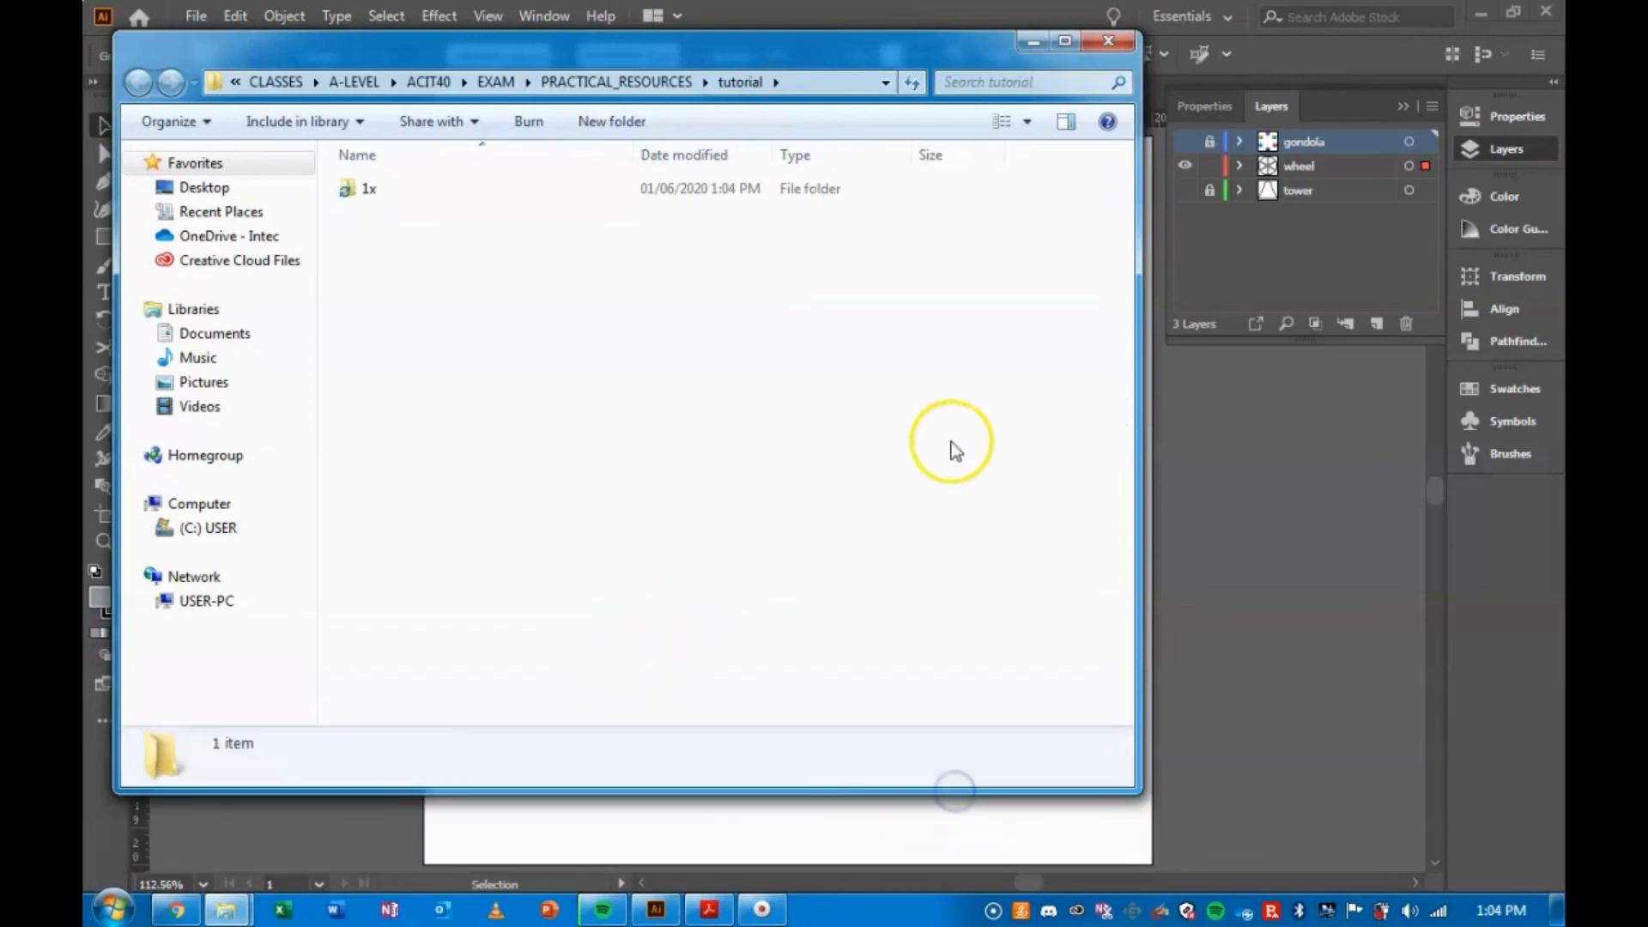
drag(735, 52, 987, 35)
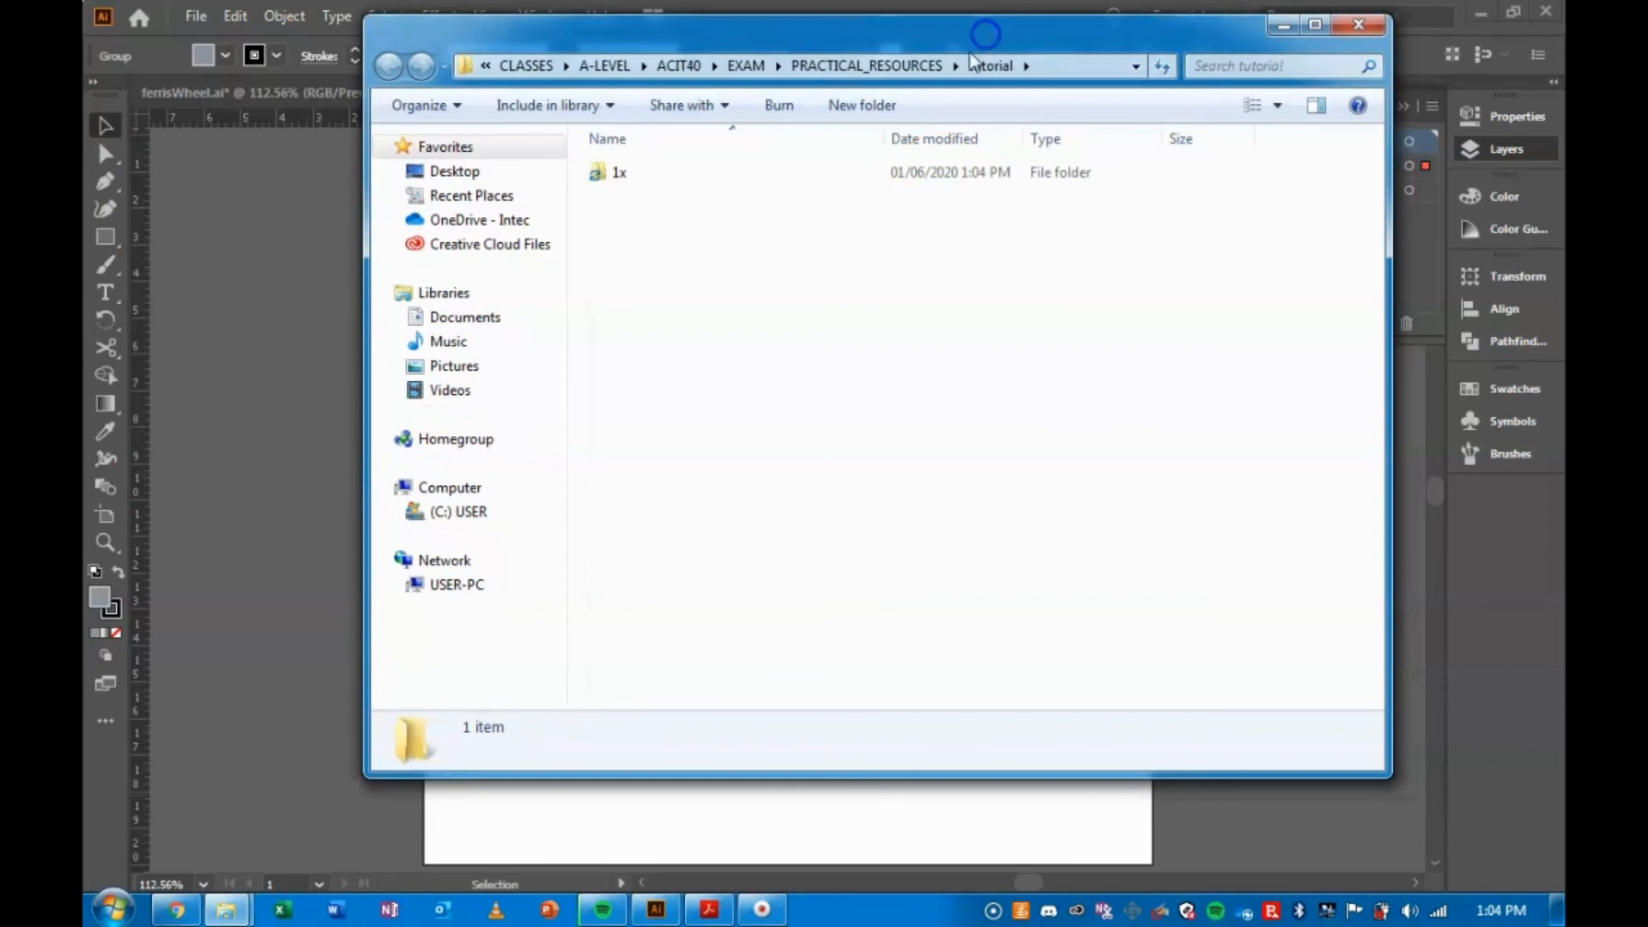
click(625, 173)
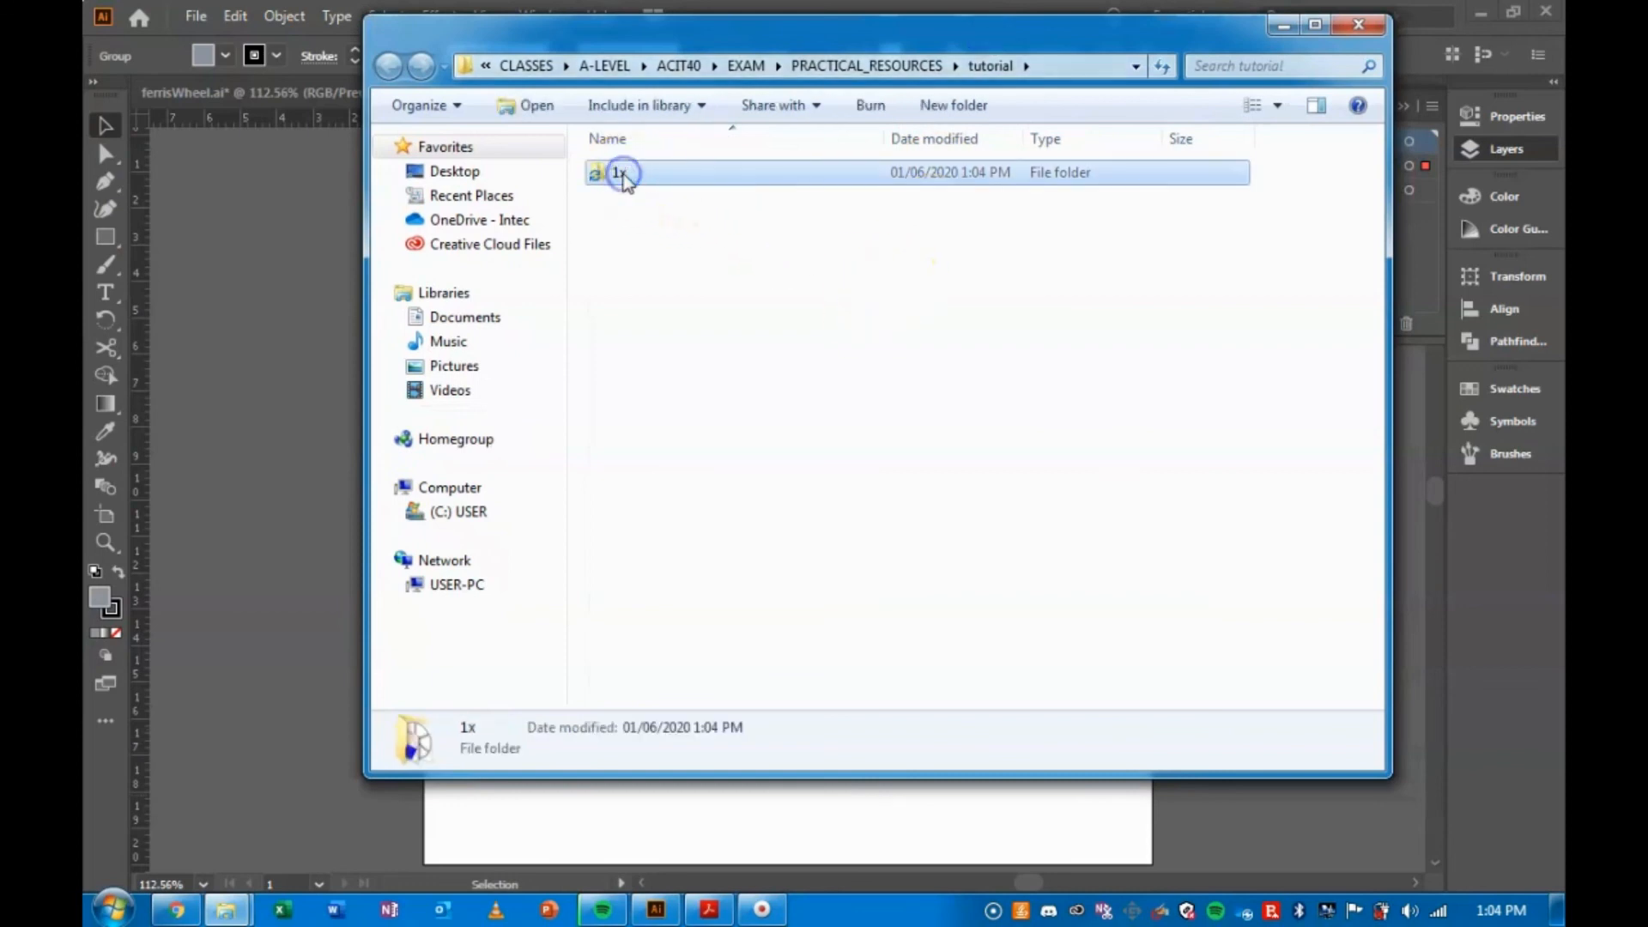
click(923, 65)
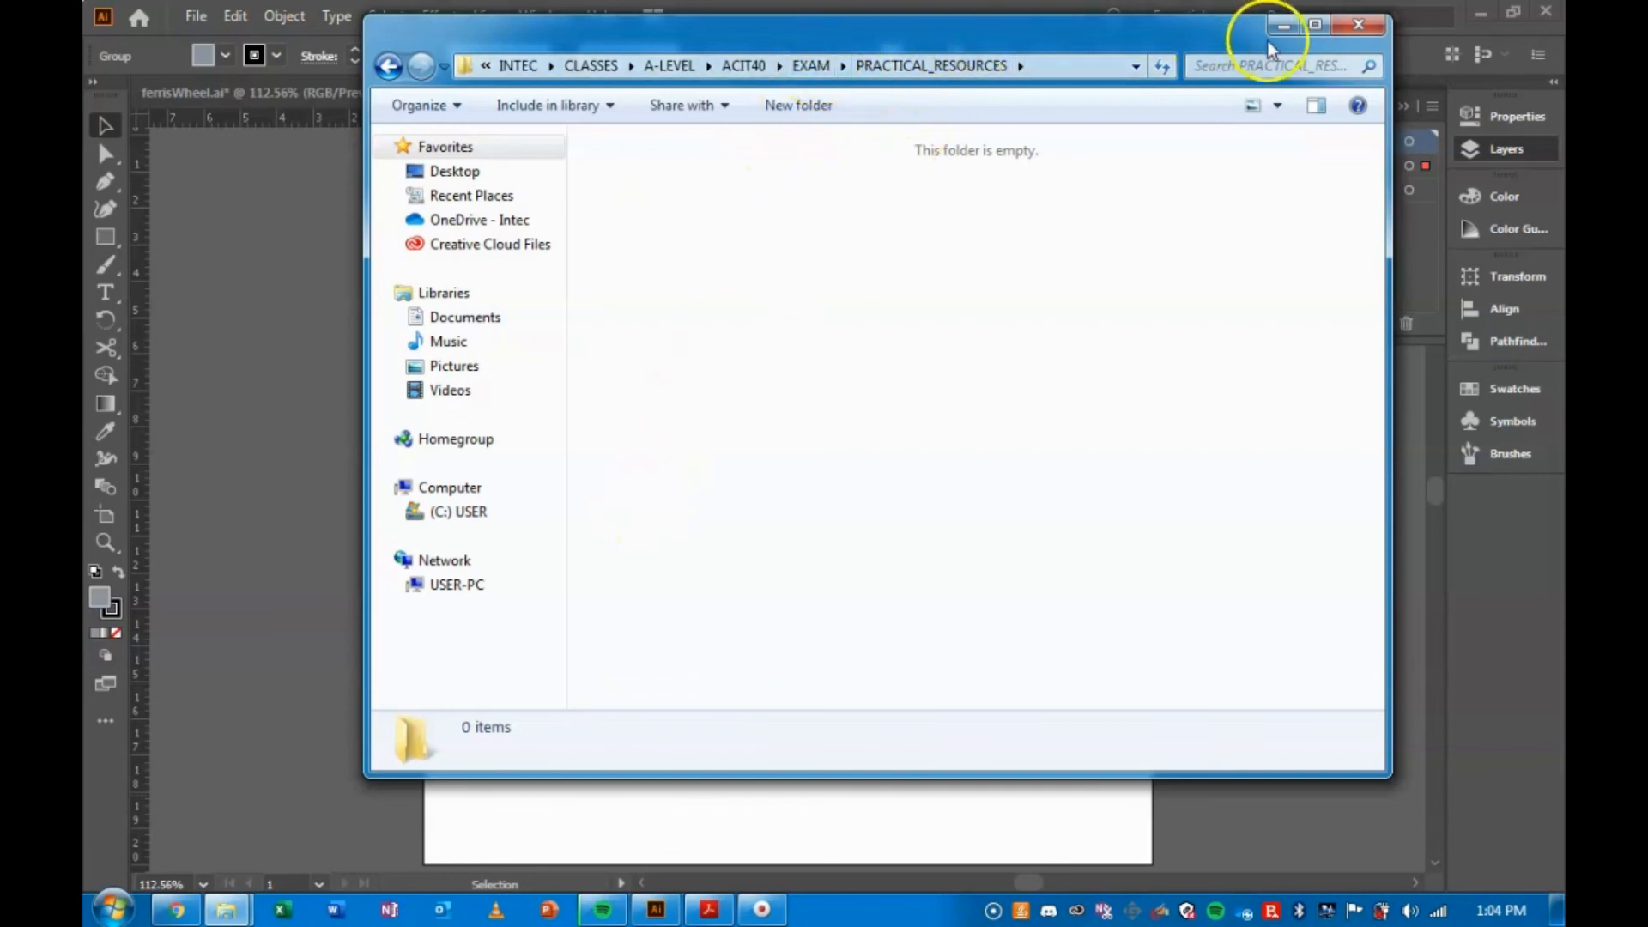
click(1359, 24)
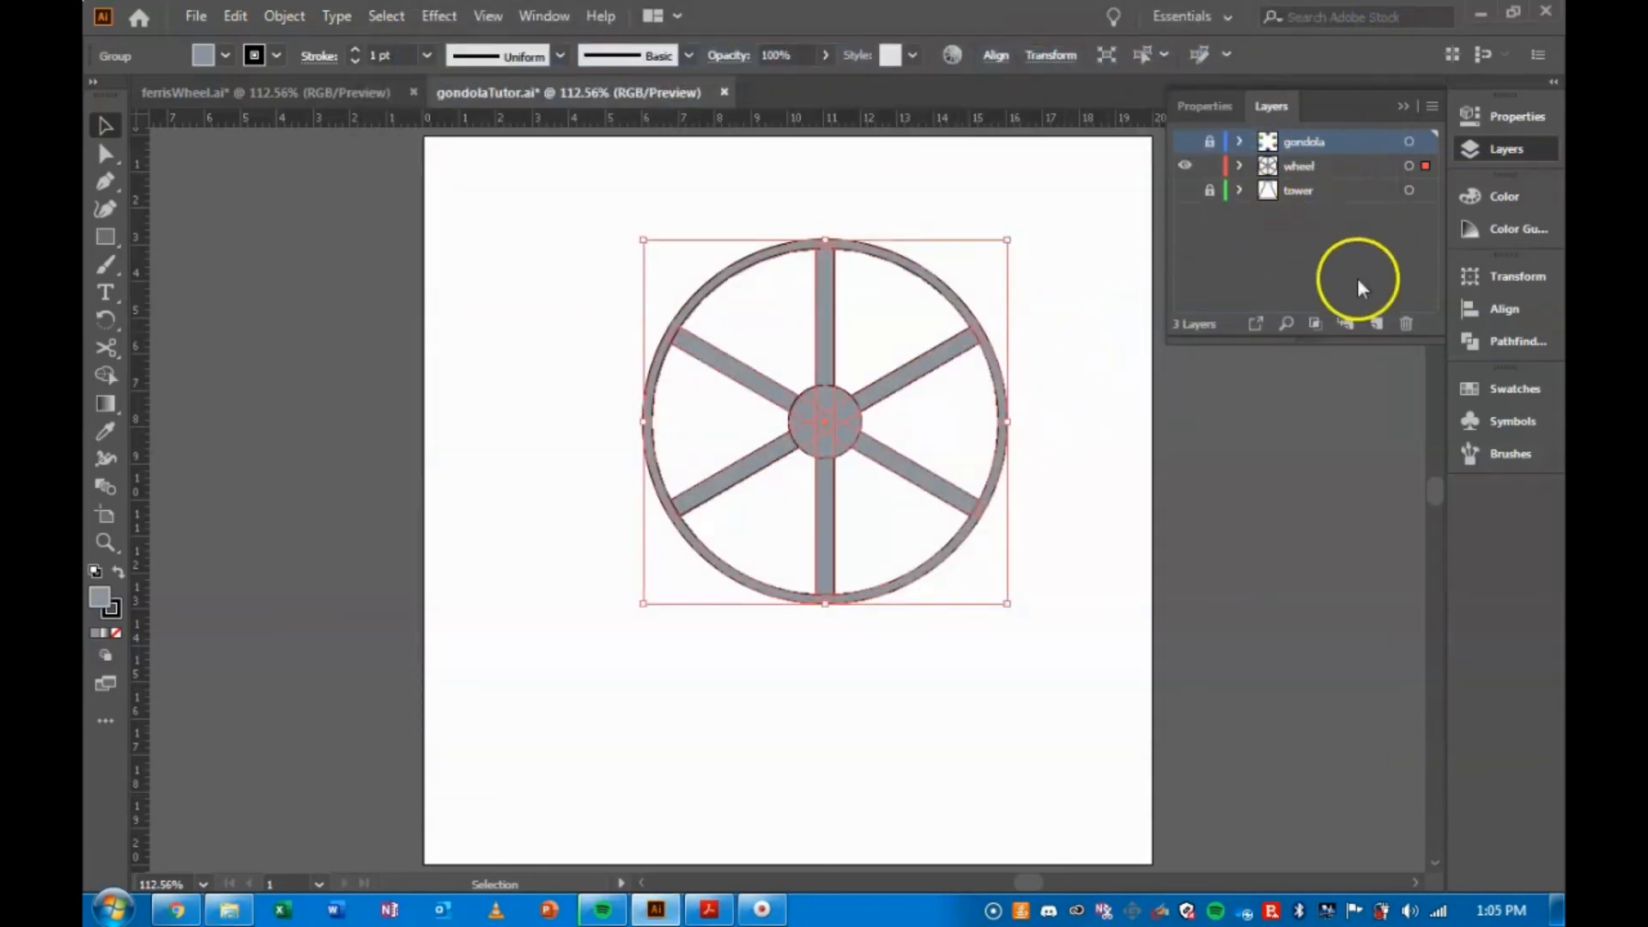
Collect the selected wheel group for export as a single asset.
right_click(944, 357)
mouse_move(1088, 728)
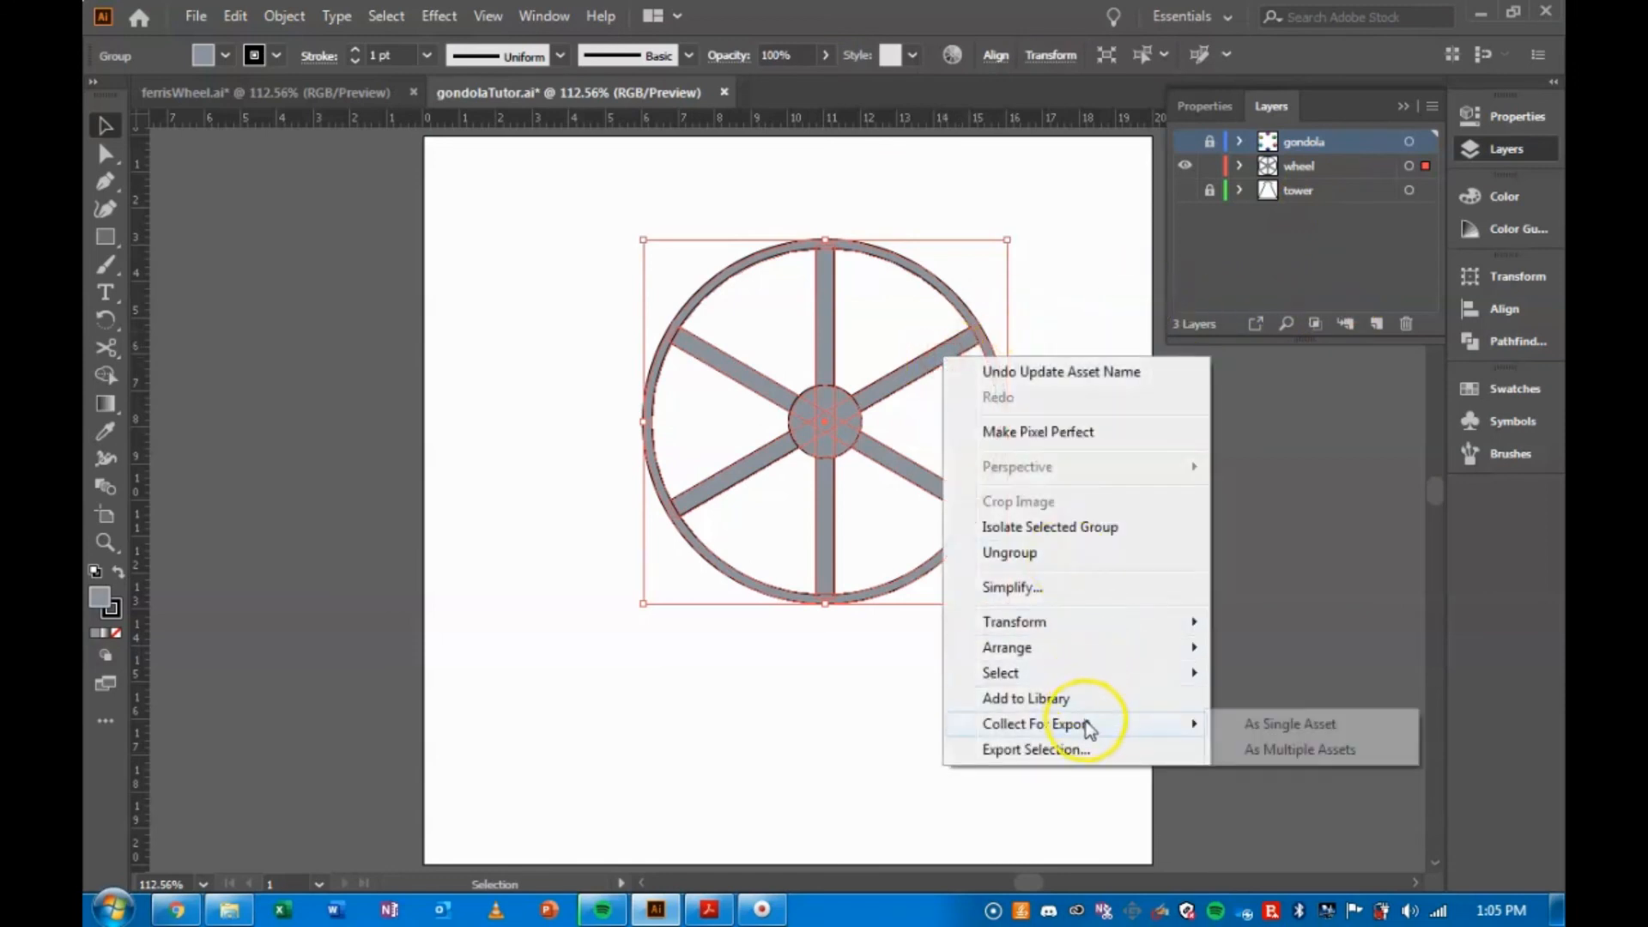
click(1248, 726)
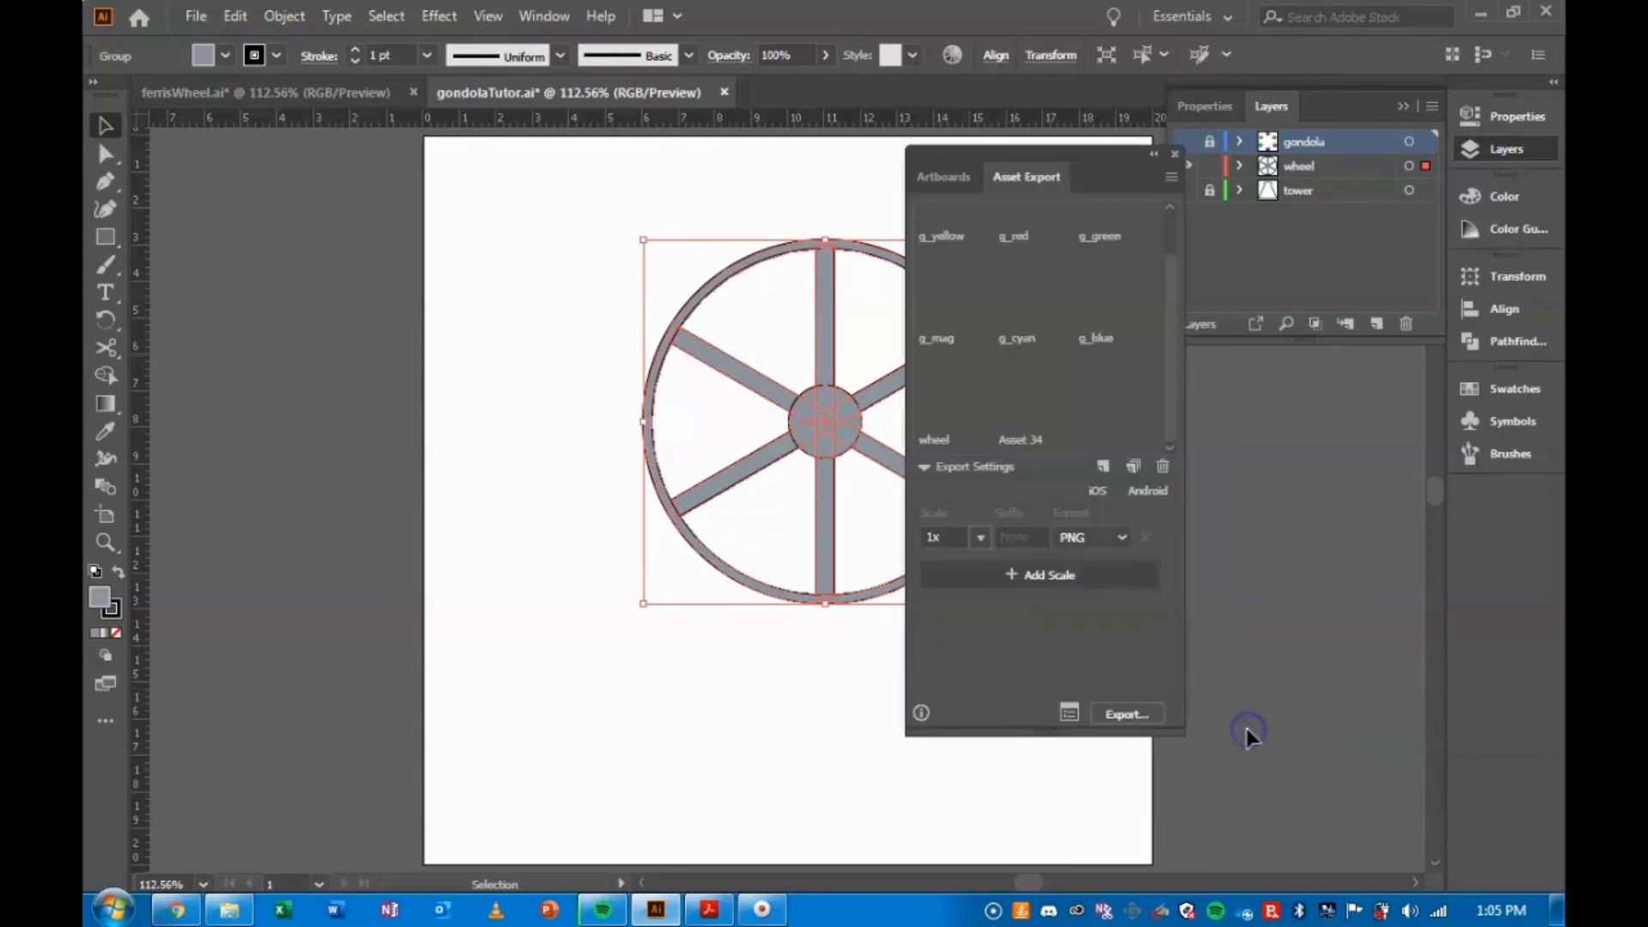
Export the wheel asset as a 1x PNG to the tutorial folder, replacing the existing wheel.png.
click(954, 442)
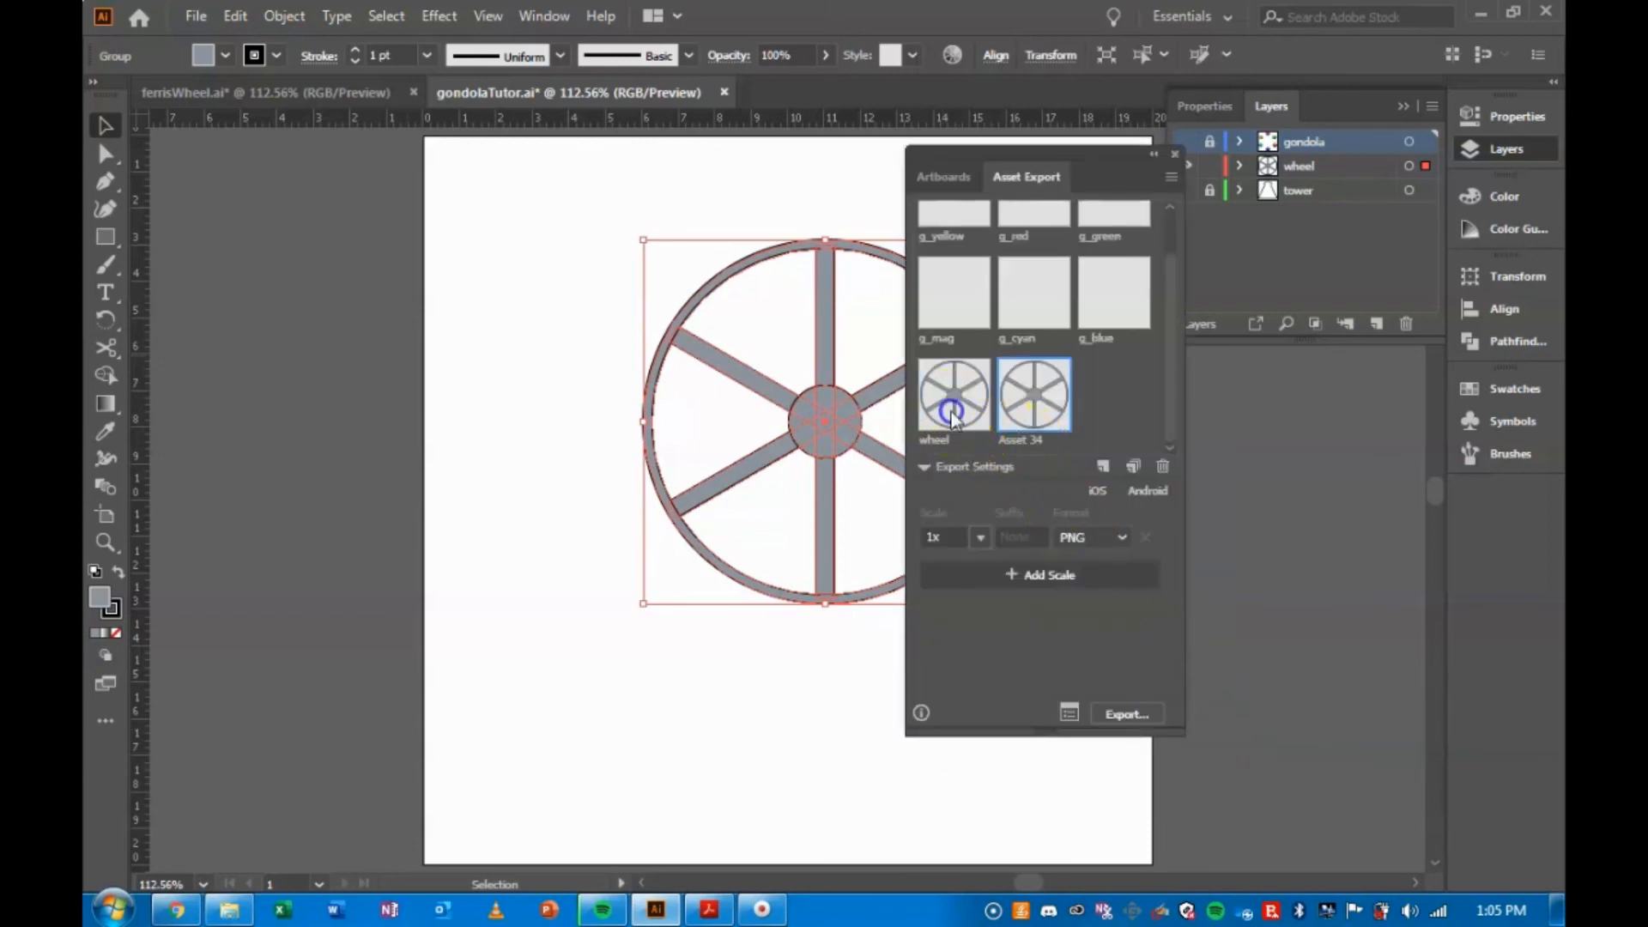
click(1127, 716)
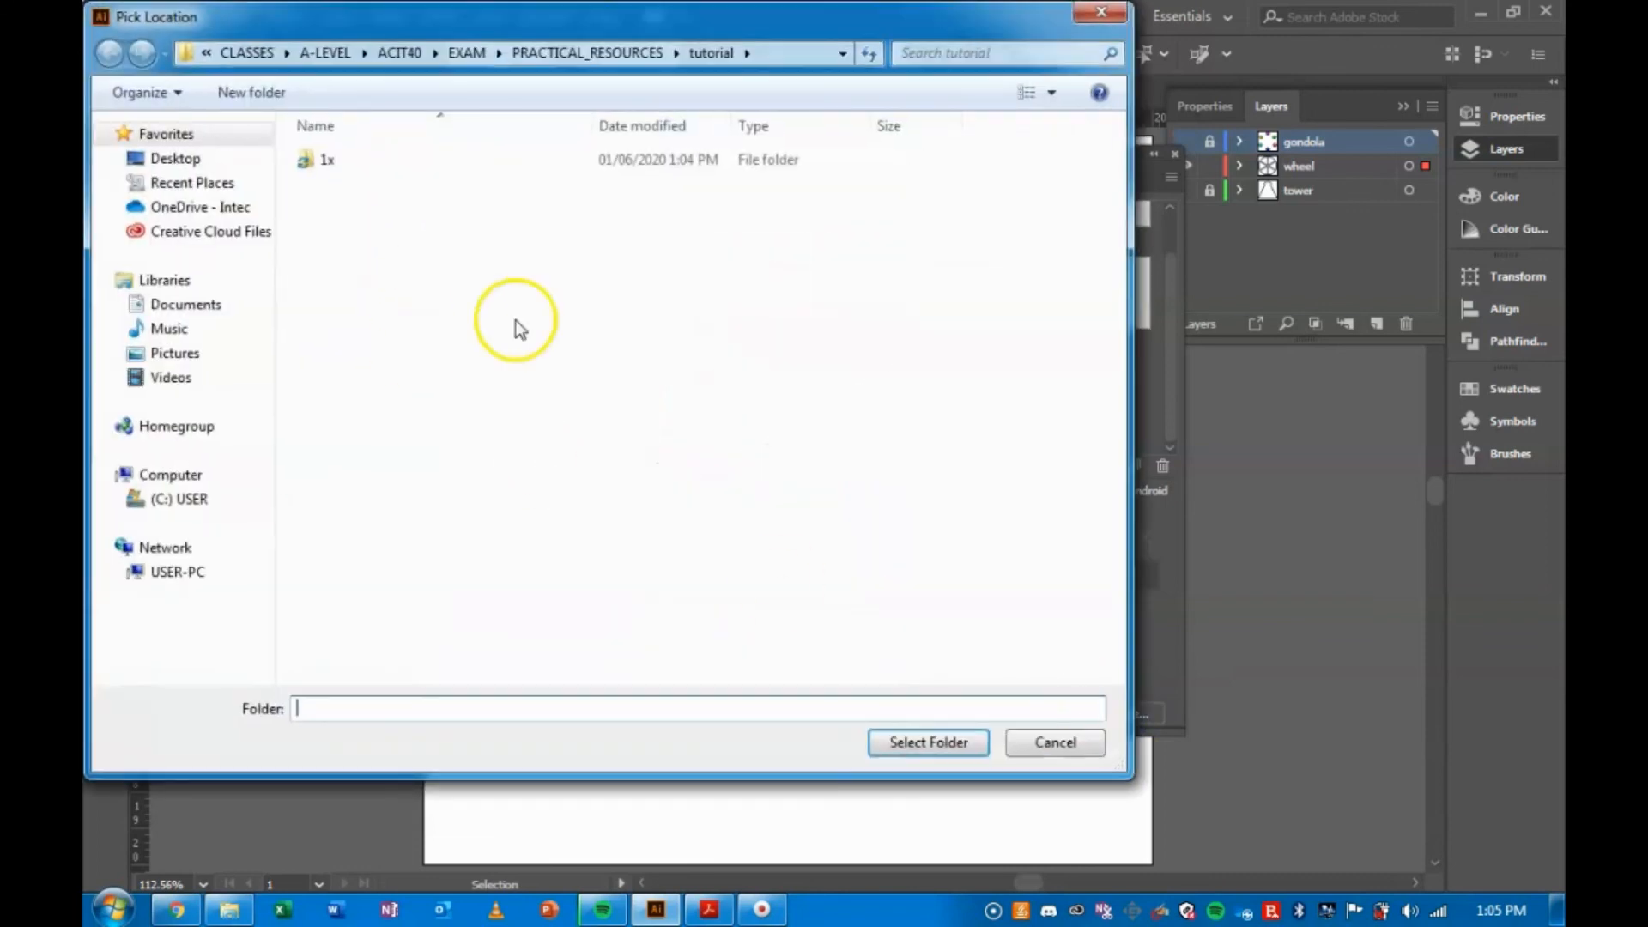
click(959, 743)
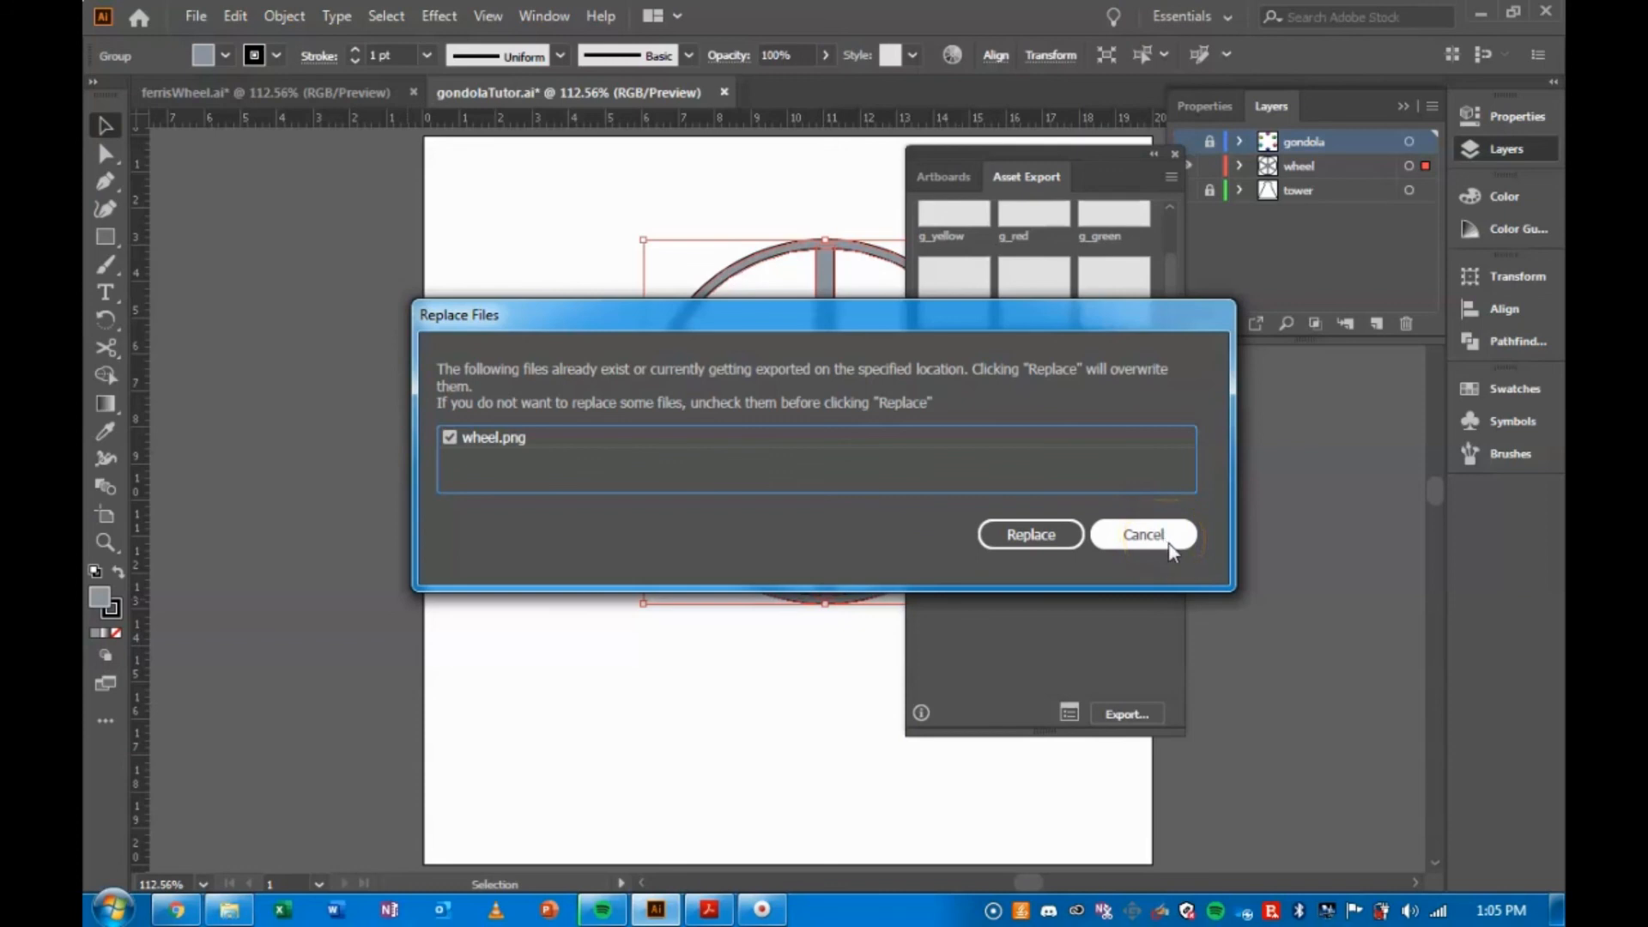
click(1034, 540)
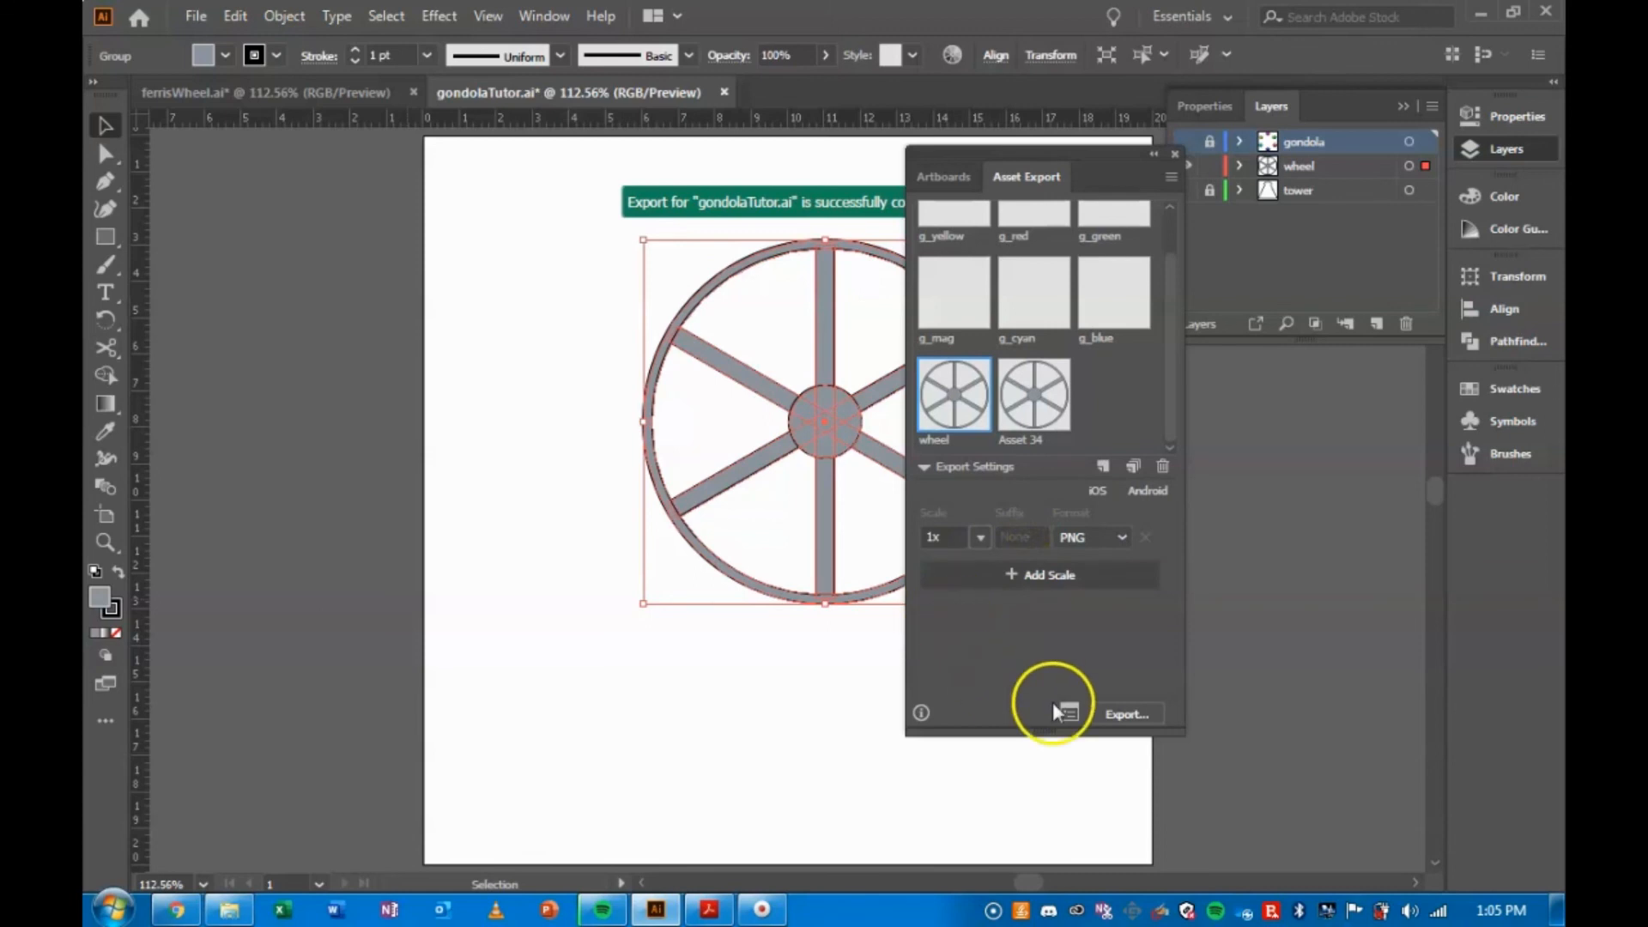
Deselect the wheel, close the asset export window, hide and lock the wheel layer, and show and unlock the tower layer.
click(735, 657)
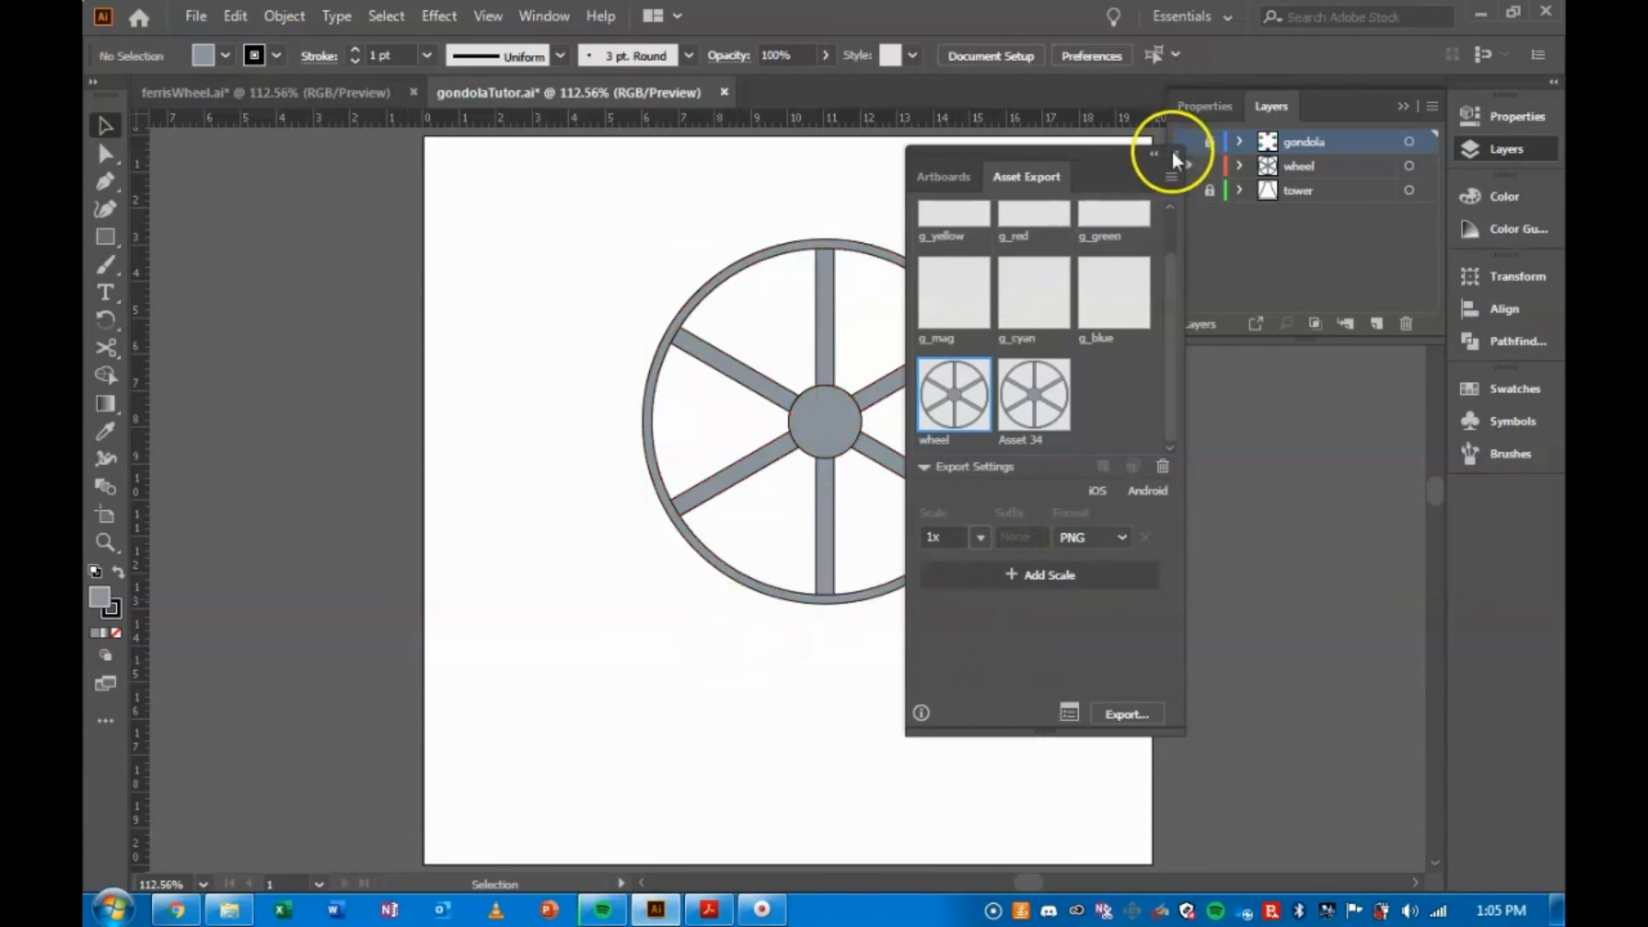
click(1175, 154)
click(1211, 142)
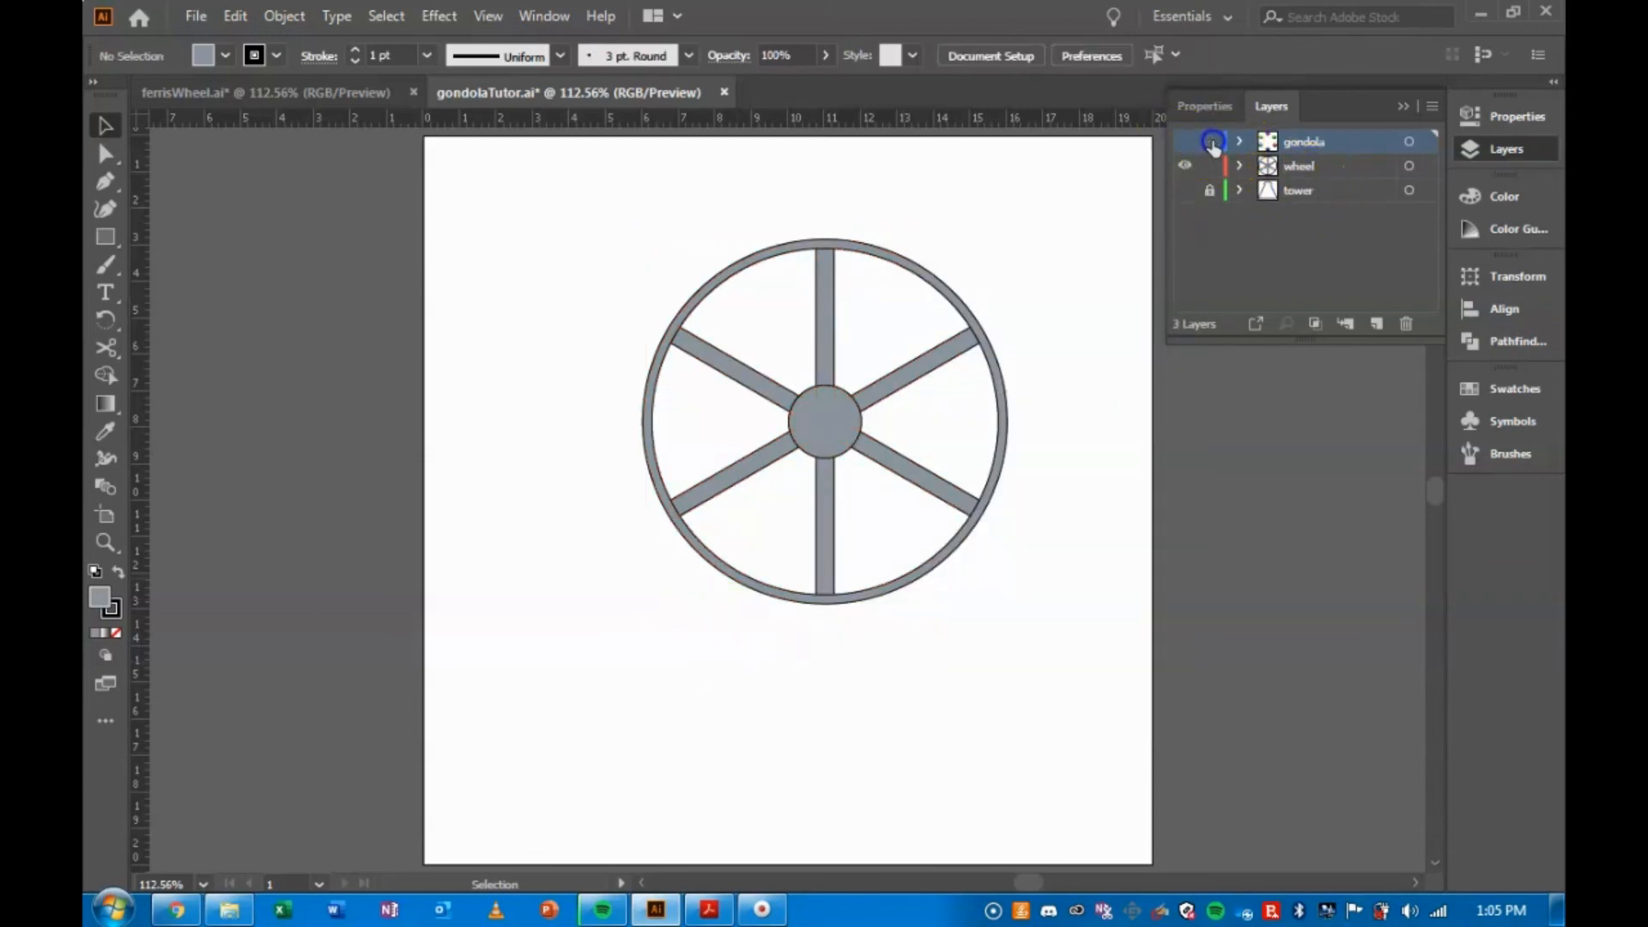
click(1188, 167)
click(1330, 190)
click(1192, 190)
click(1210, 166)
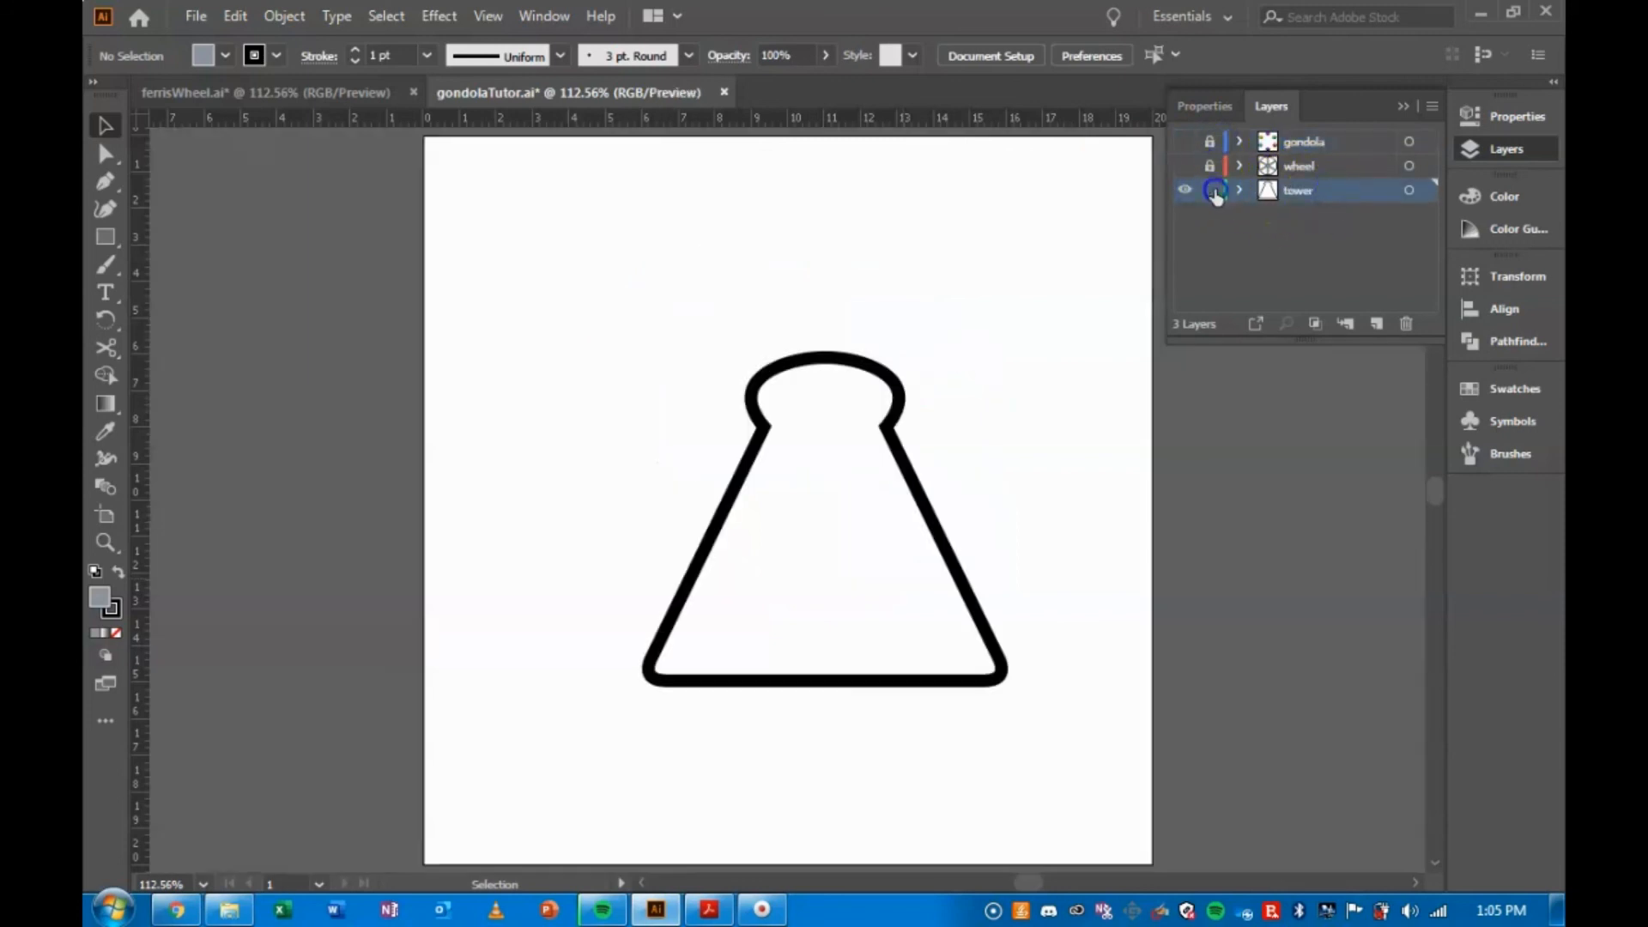
Select the whole tower outline on the artboard and collect it for export as a single asset.
drag(580, 306, 1049, 712)
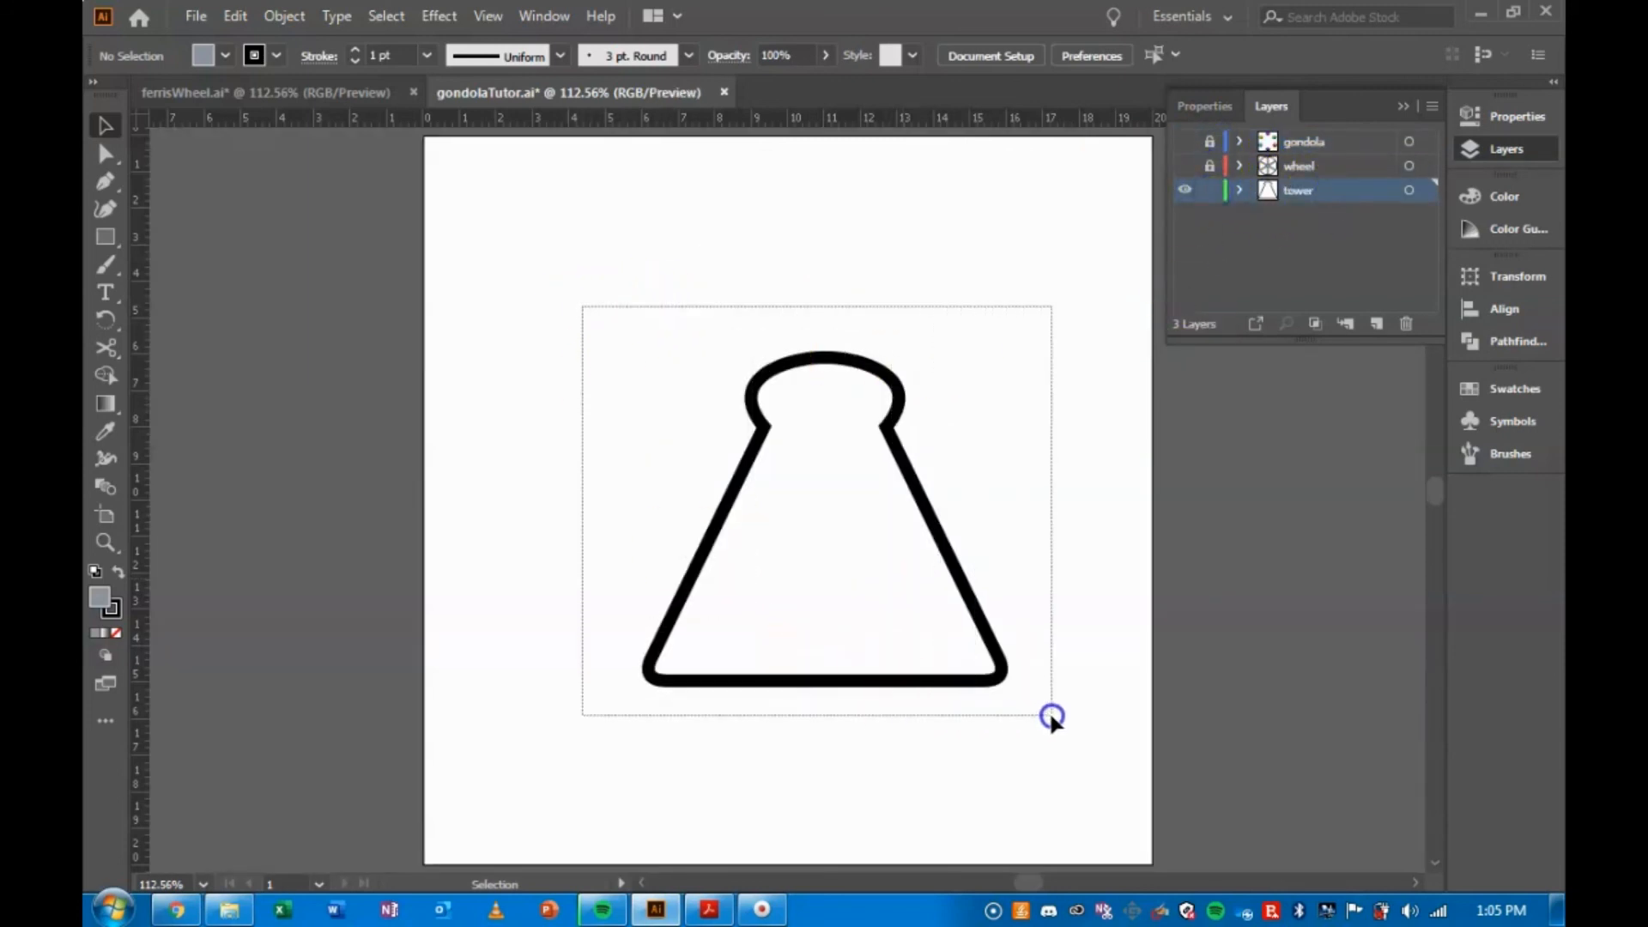
right_click(944, 686)
mouse_move(1081, 644)
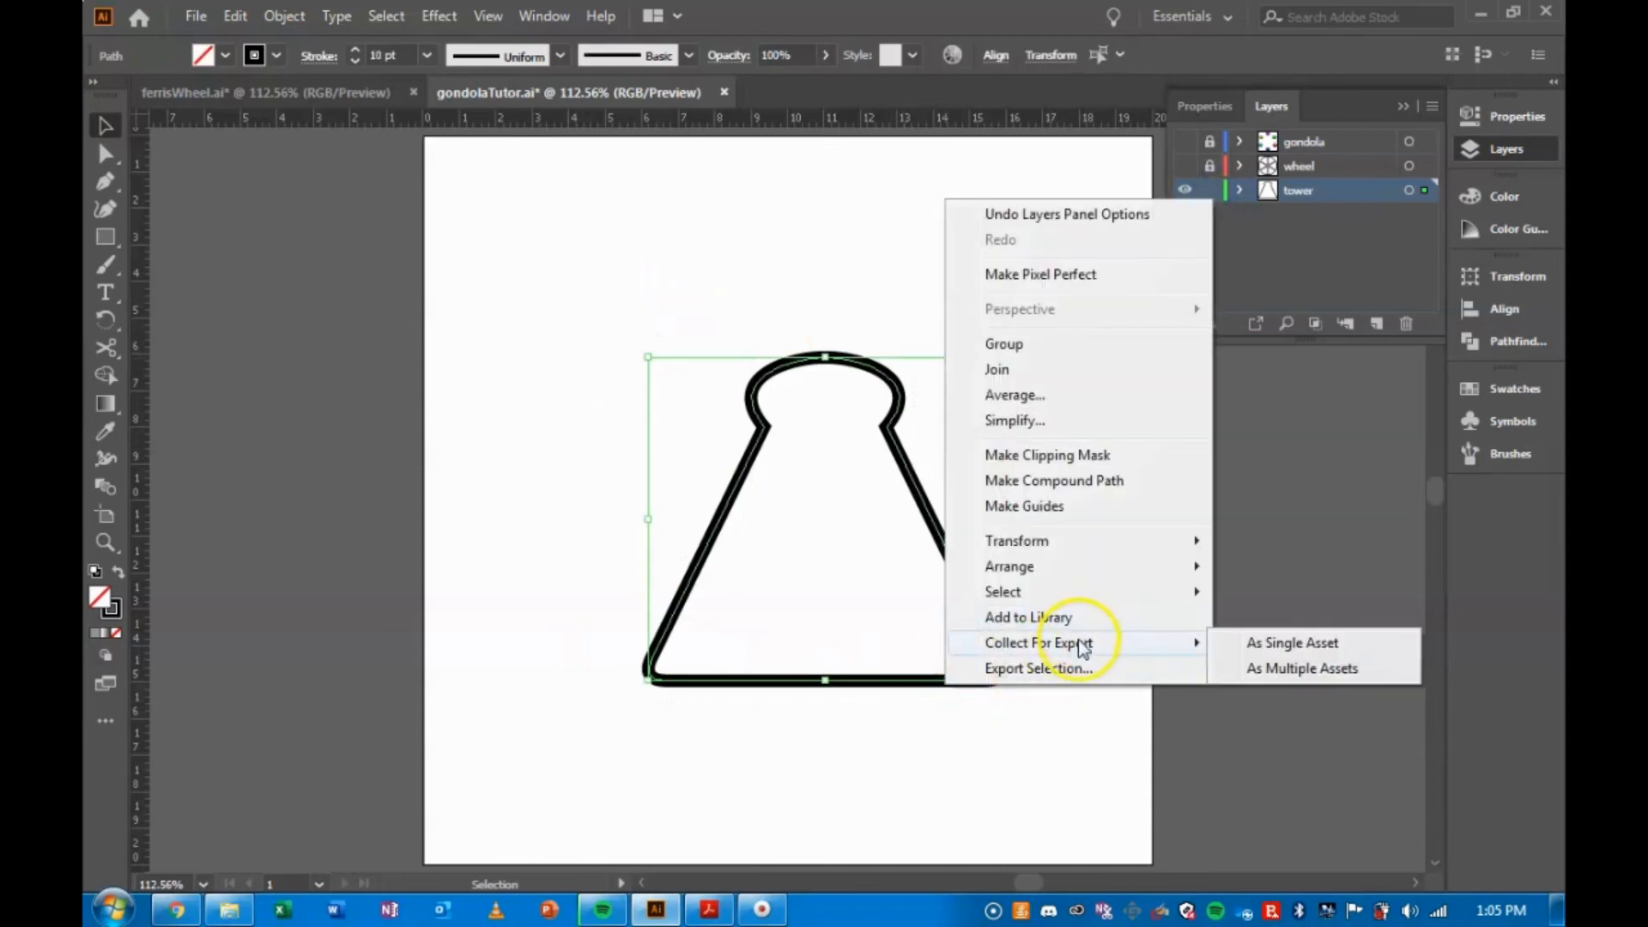
click(1262, 643)
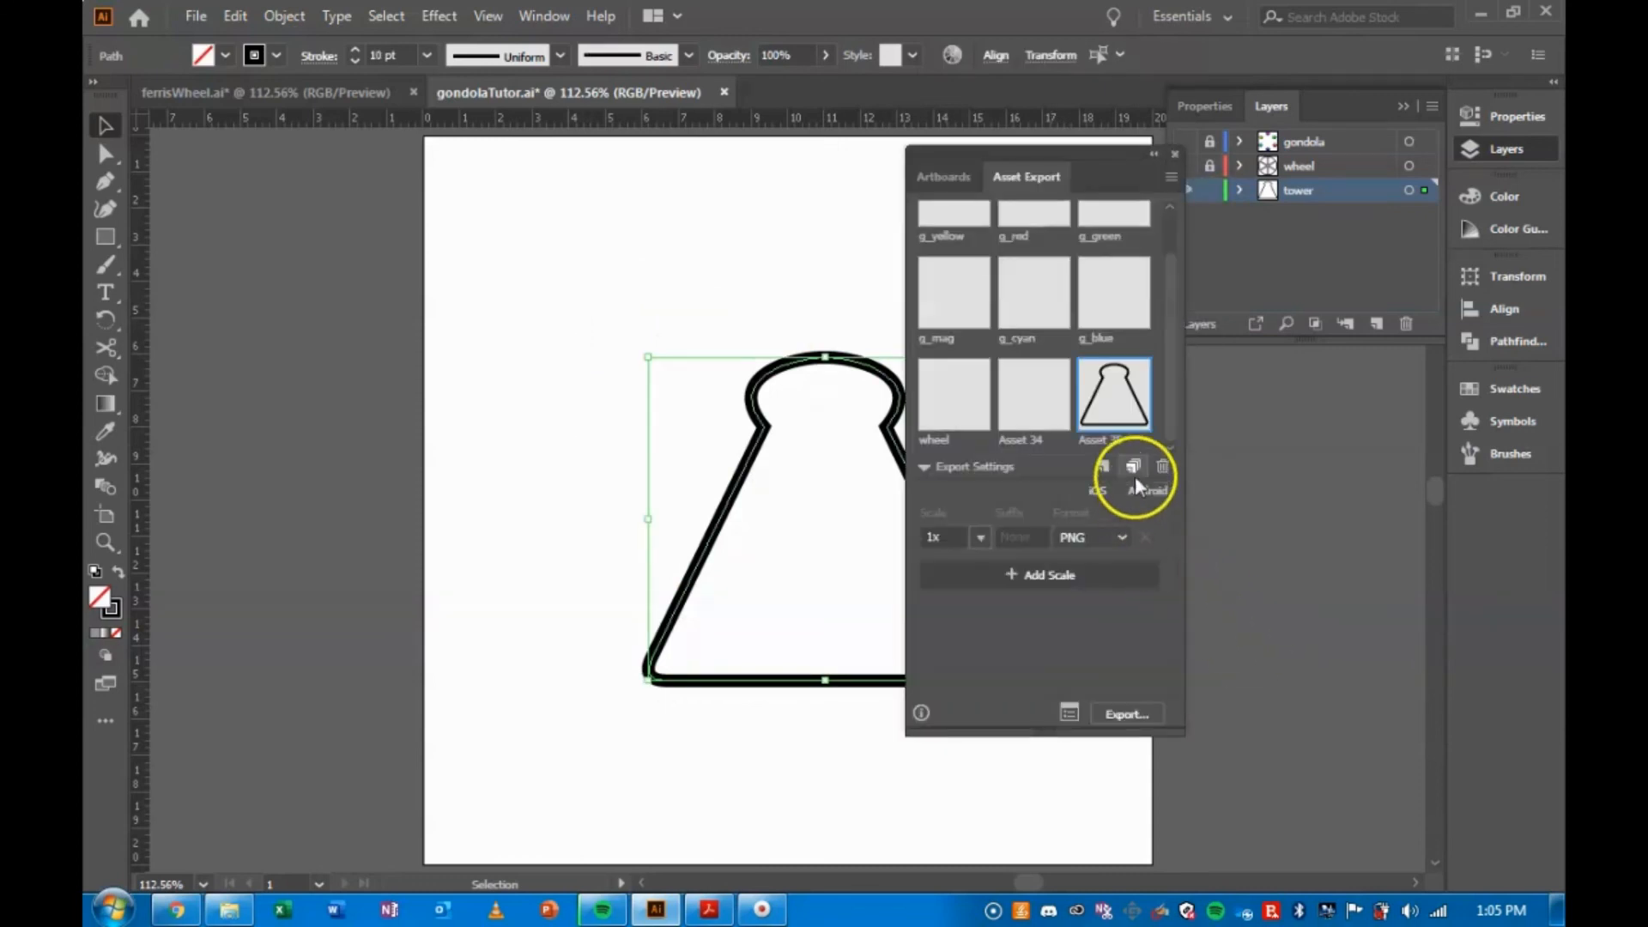
Name the new asset tower and export it as a 1x PNG to the tutorial folder.
double_click(1115, 442)
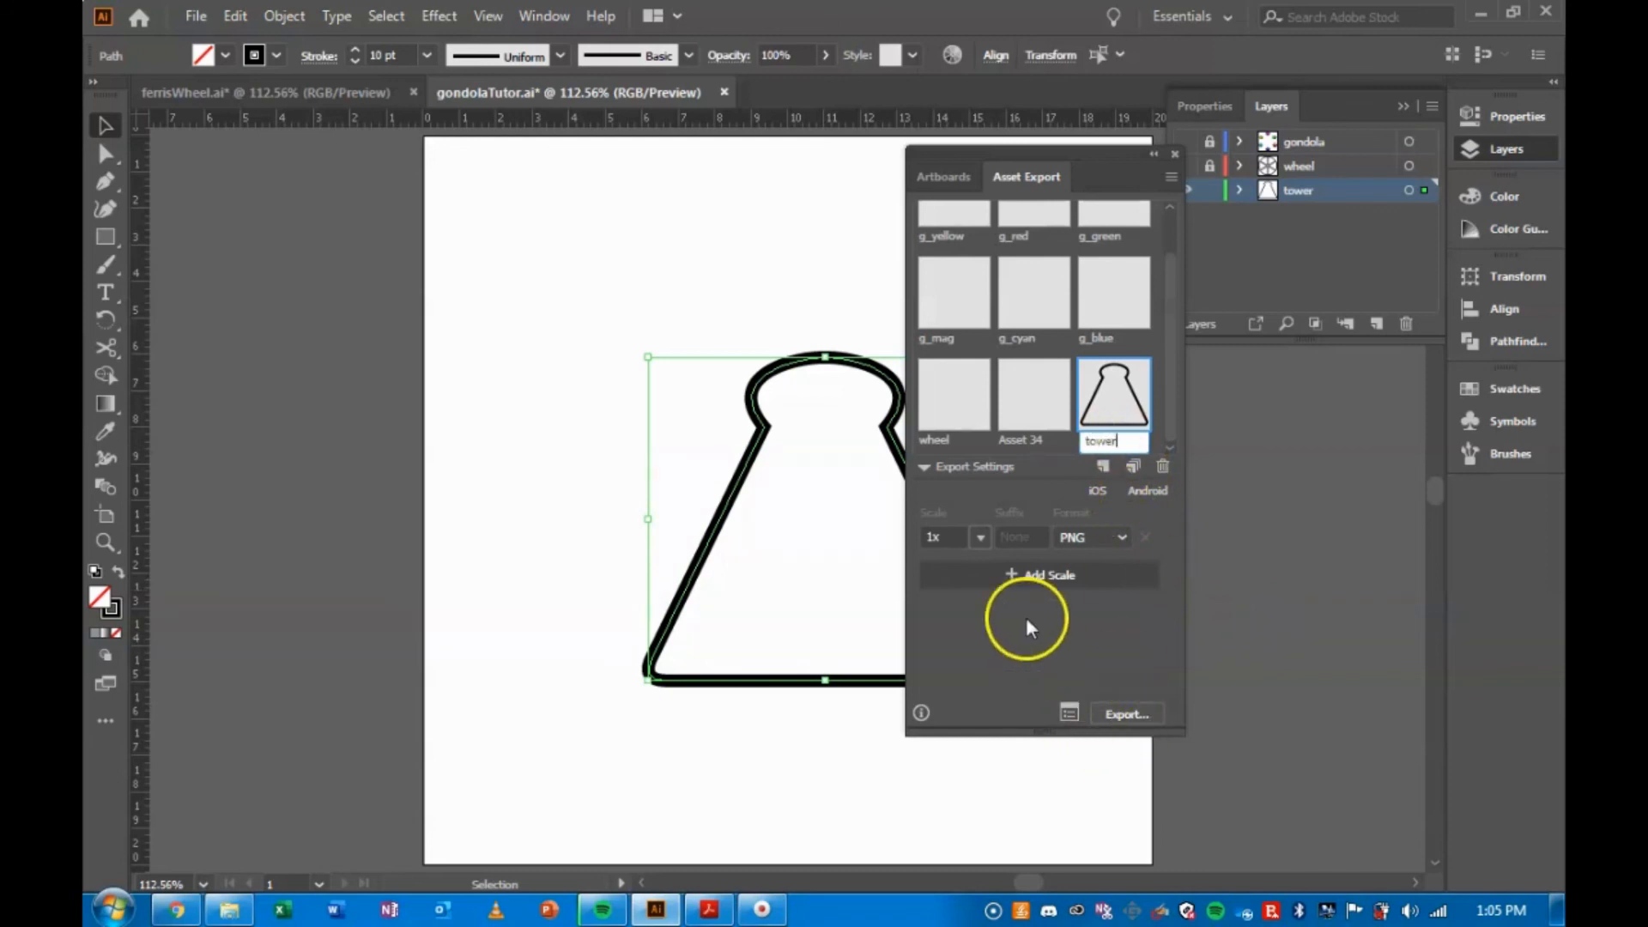
click(1123, 728)
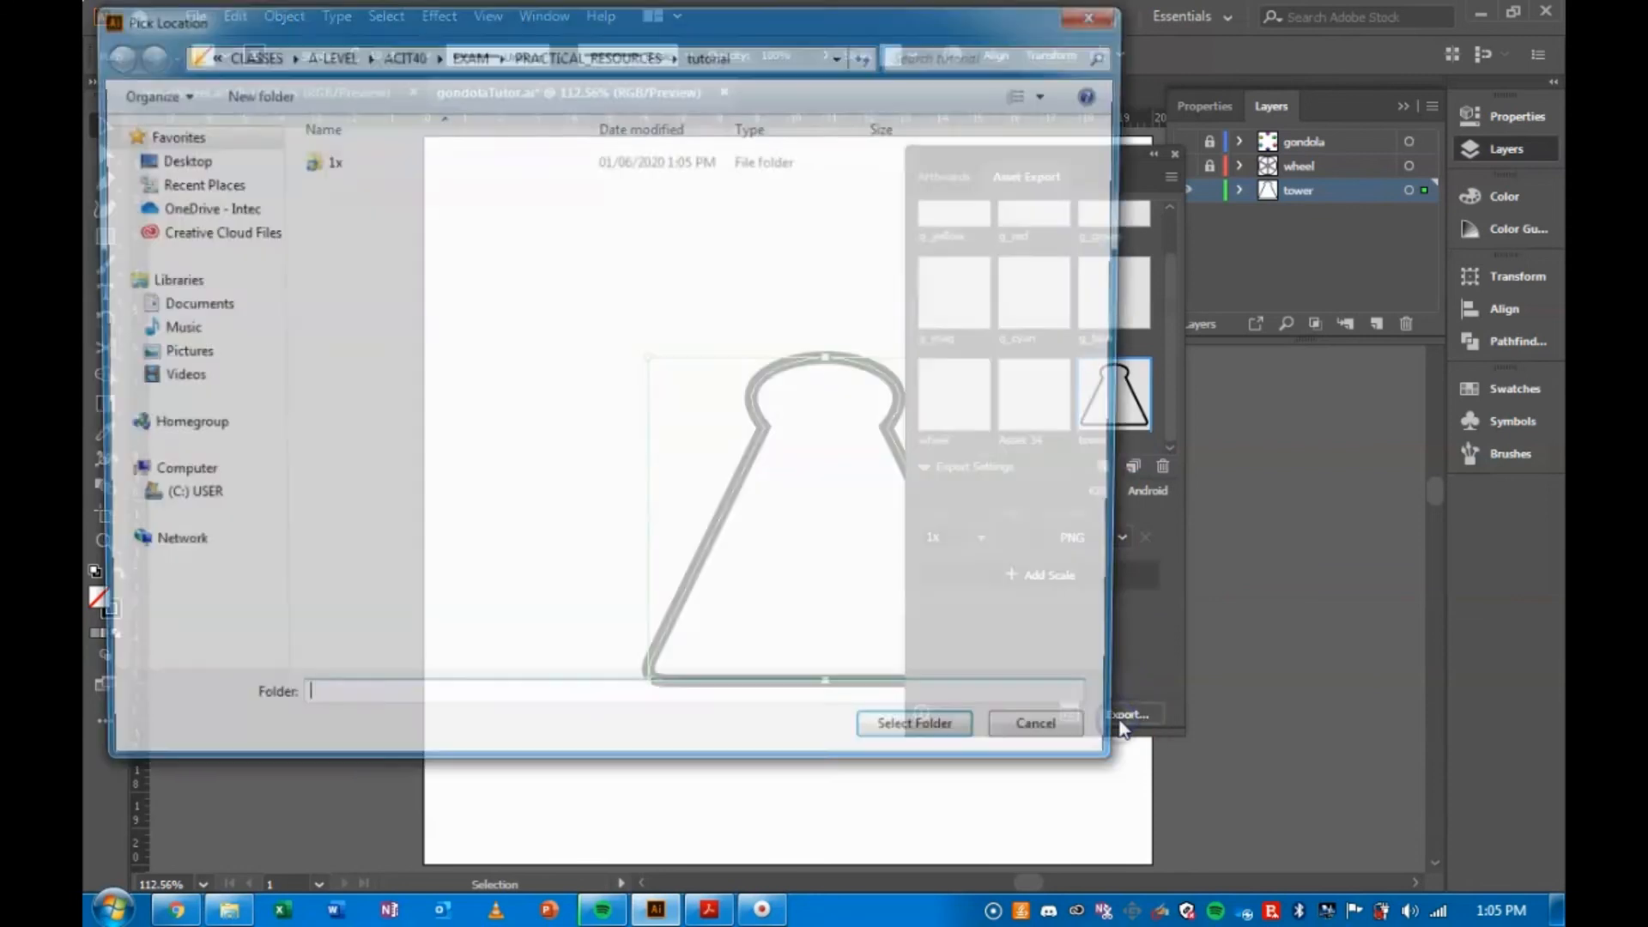
click(922, 745)
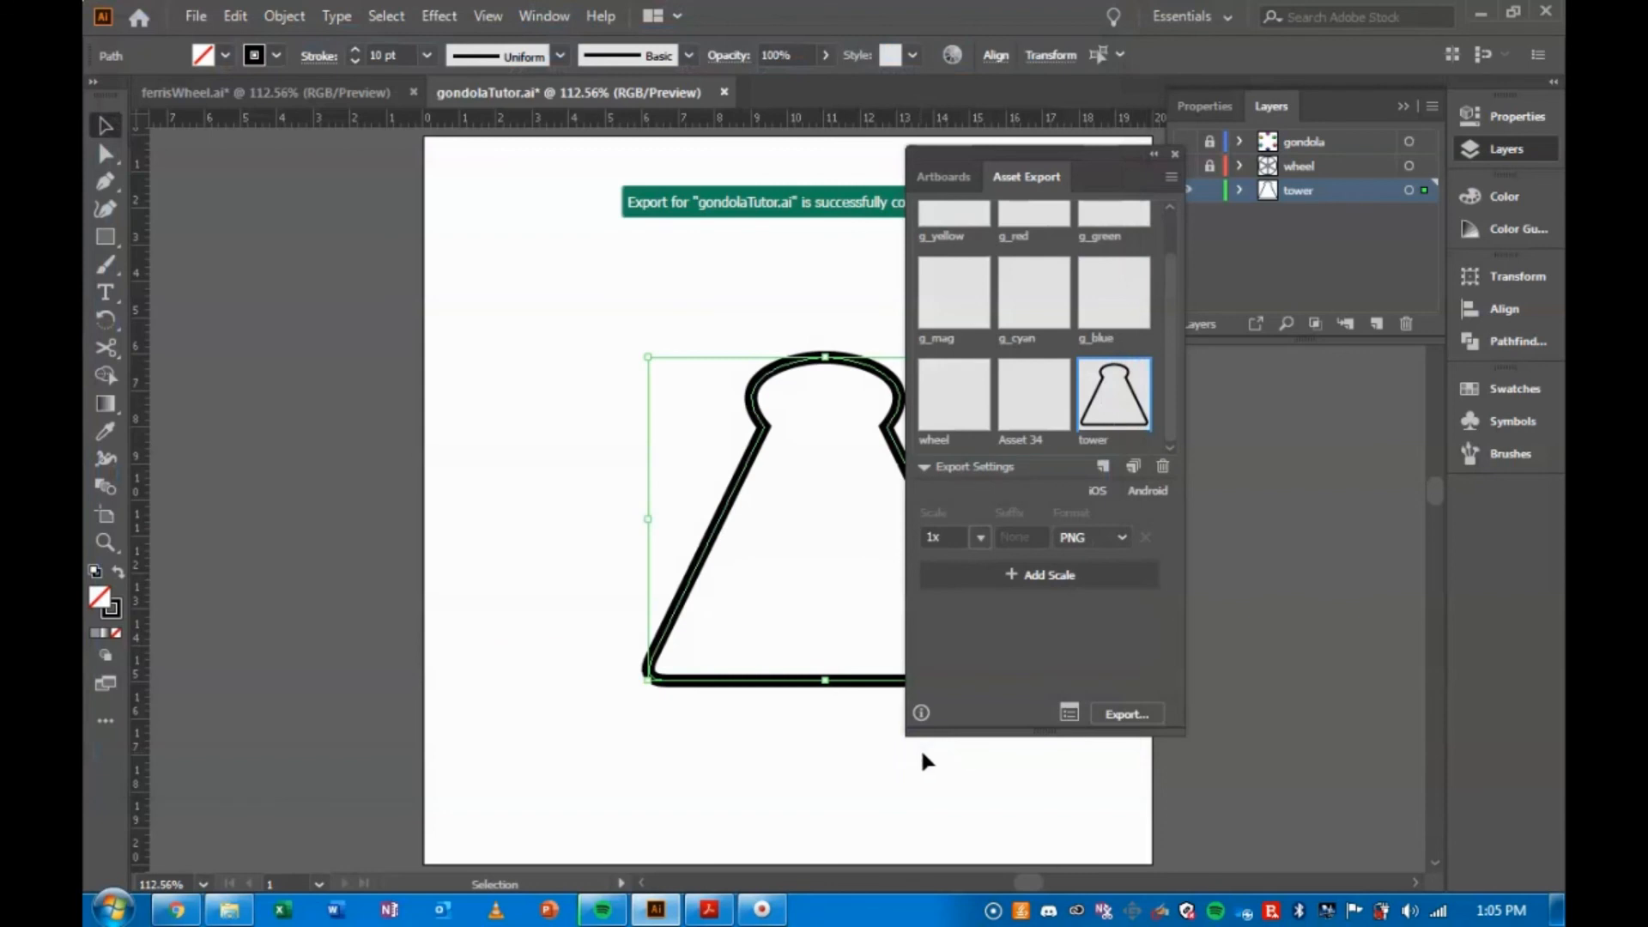
Switch to the EXAM folder in the file manager, view the Ferris wheel task in PACTICAL_TEST_ACIT40_JAN20.pdf, and minimize the document.
click(228, 908)
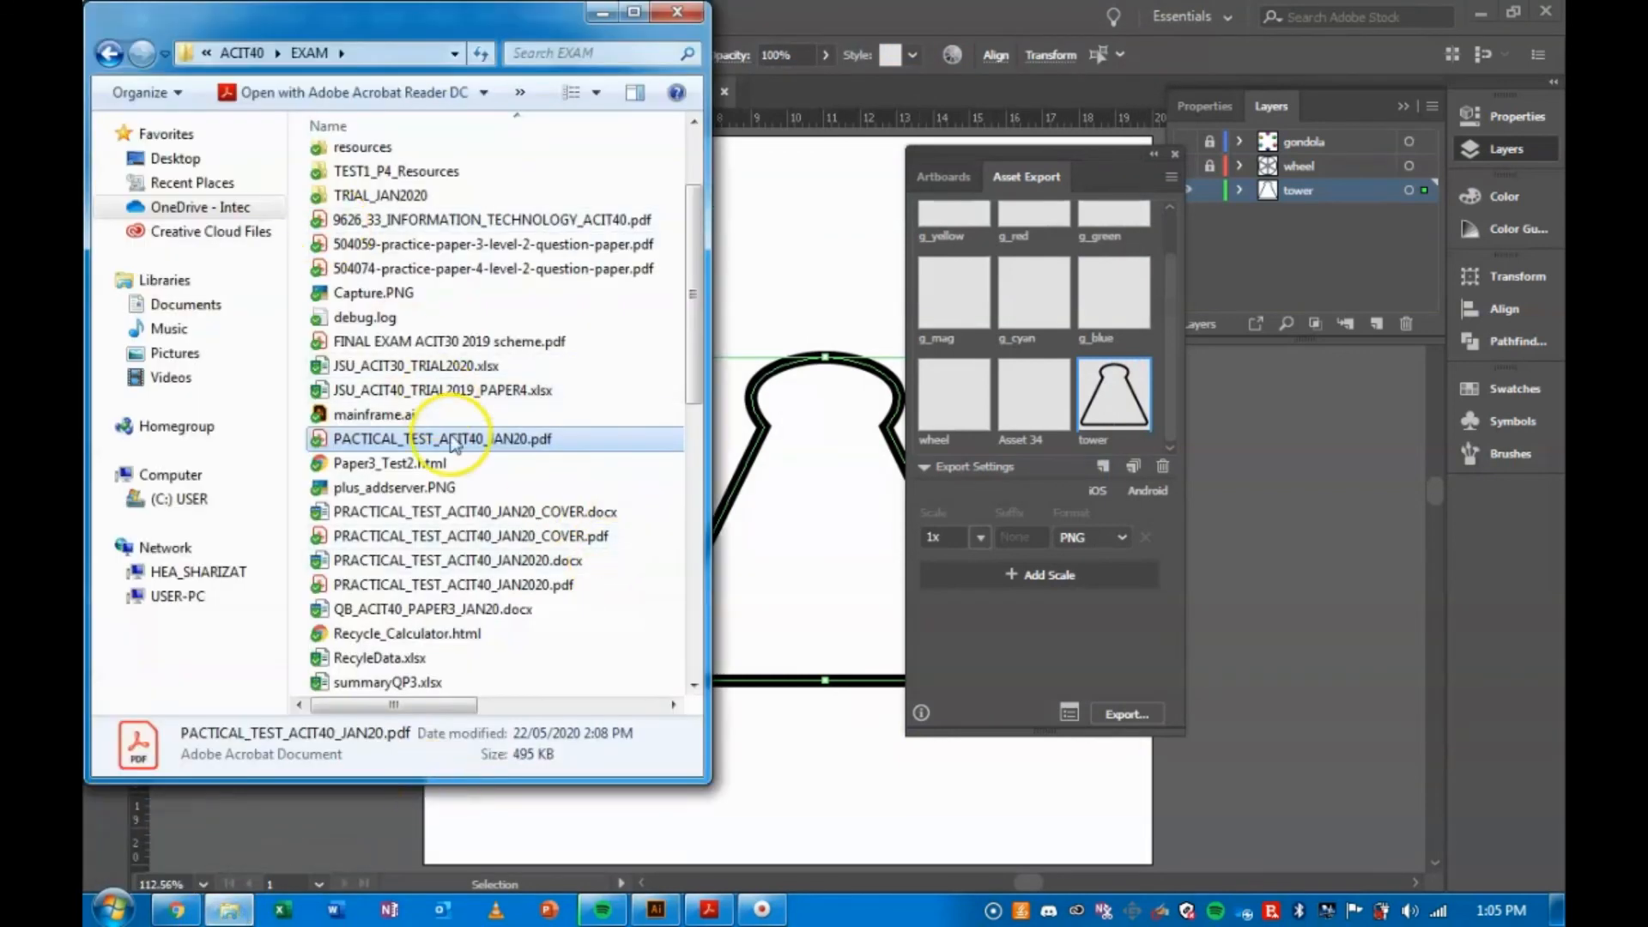
click(362, 440)
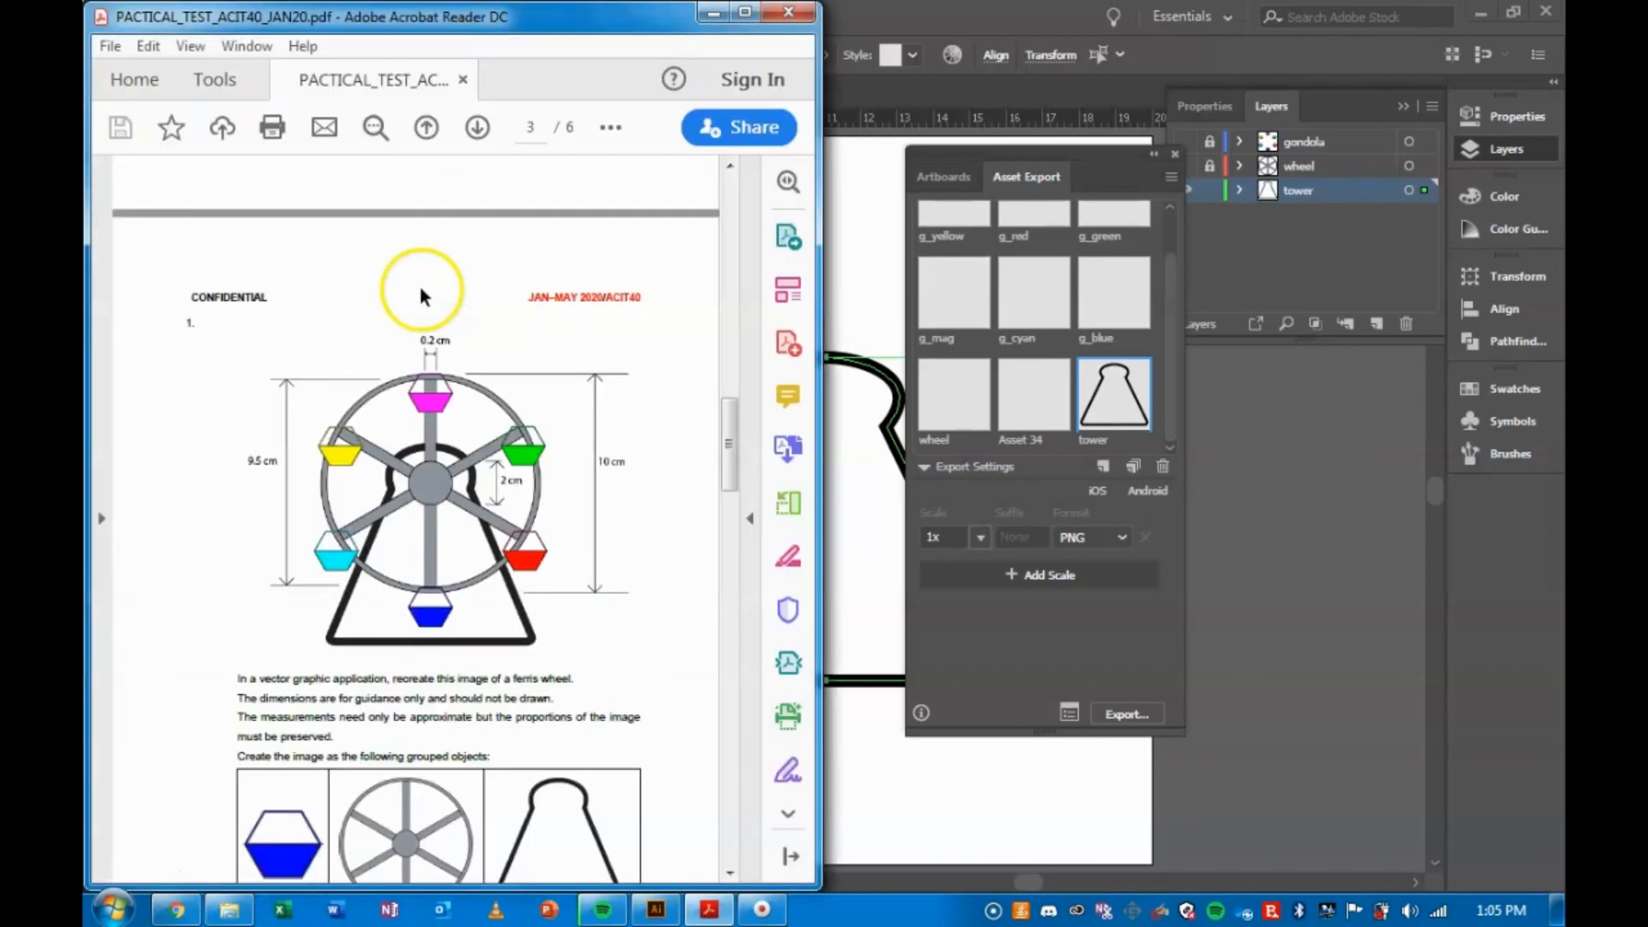
click(712, 12)
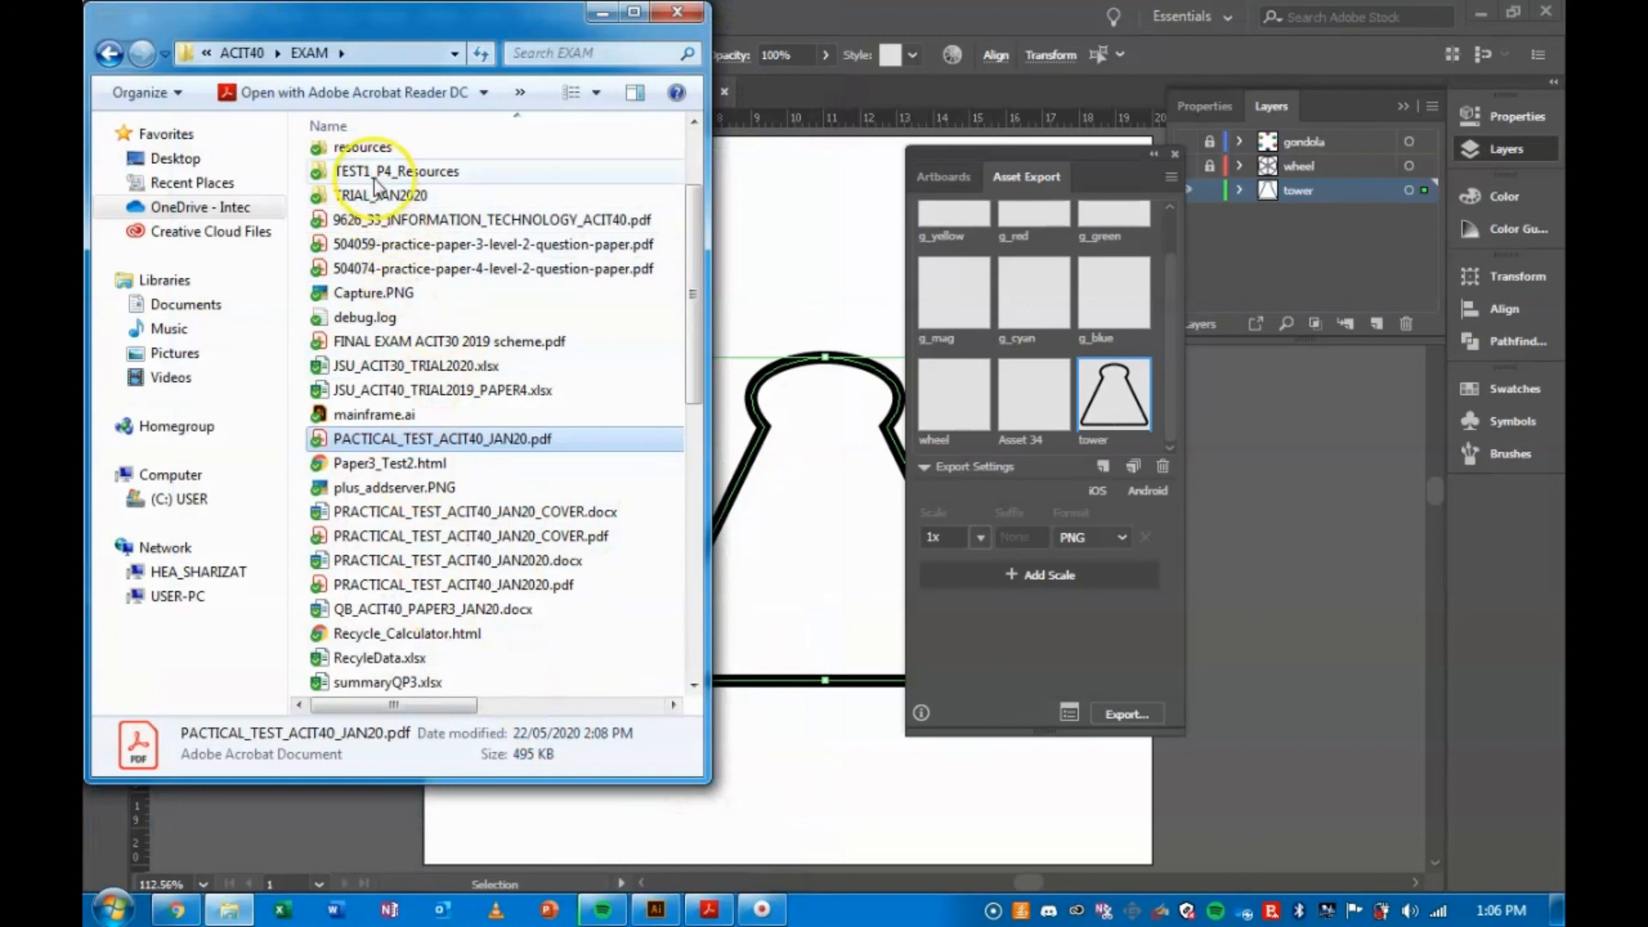
Browse to the 1x folder inside PRACTICAL_RESOURCES and tutorial, and maximize the window to check the exported PNG files.
click(431, 170)
double_click(431, 170)
click(239, 53)
double_click(420, 232)
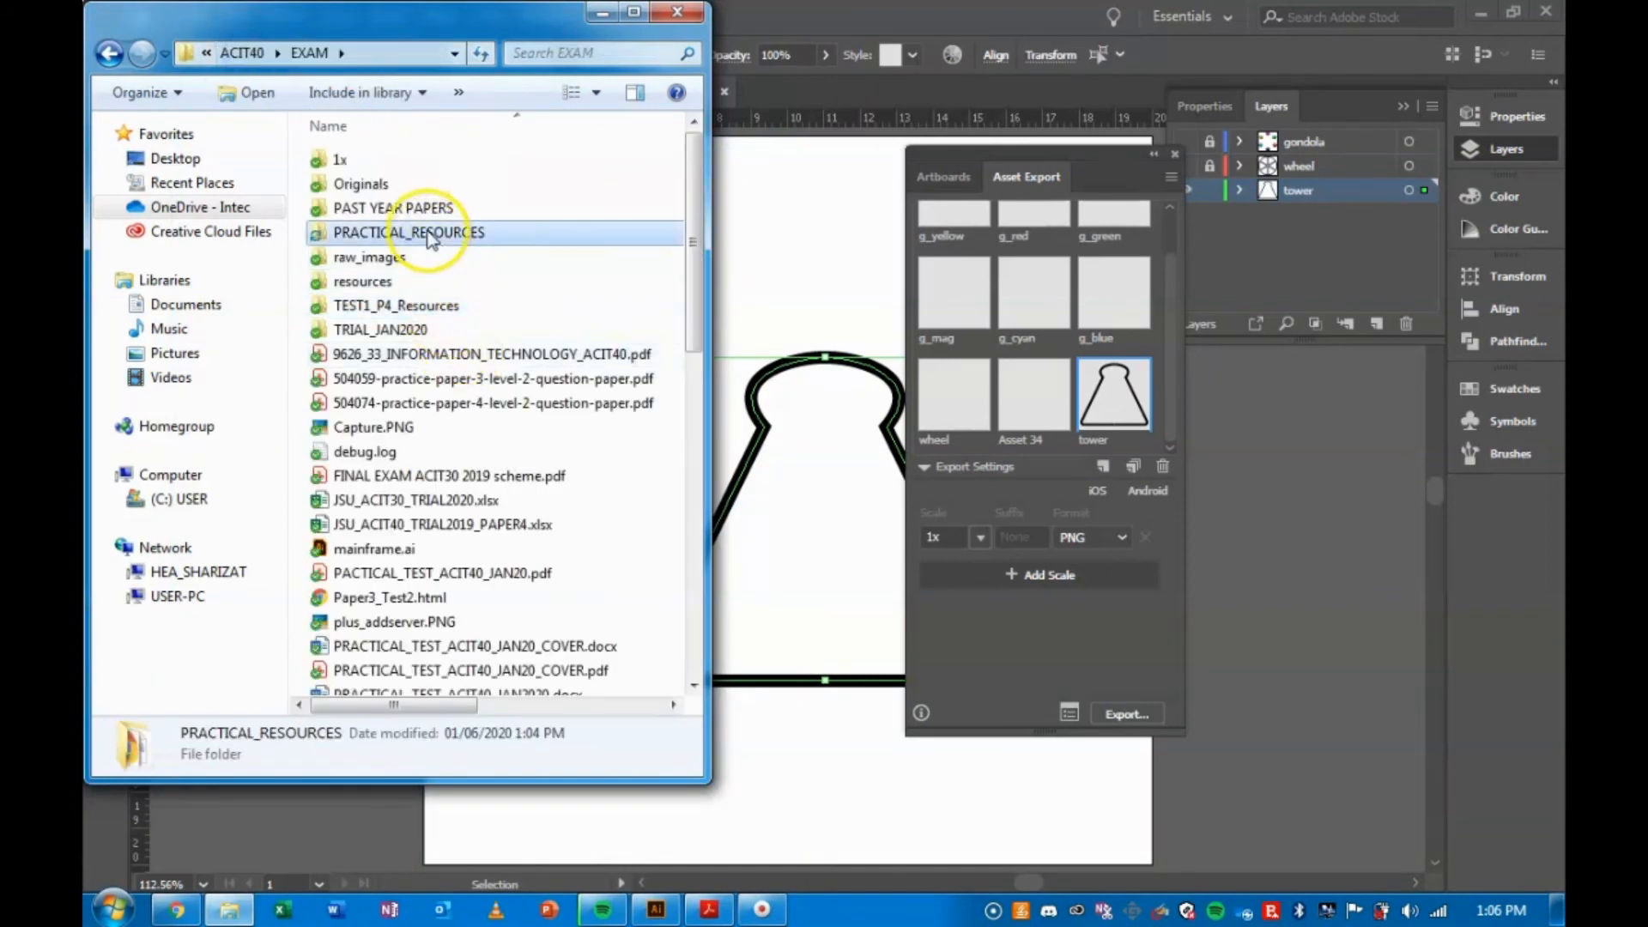
double_click(607, 183)
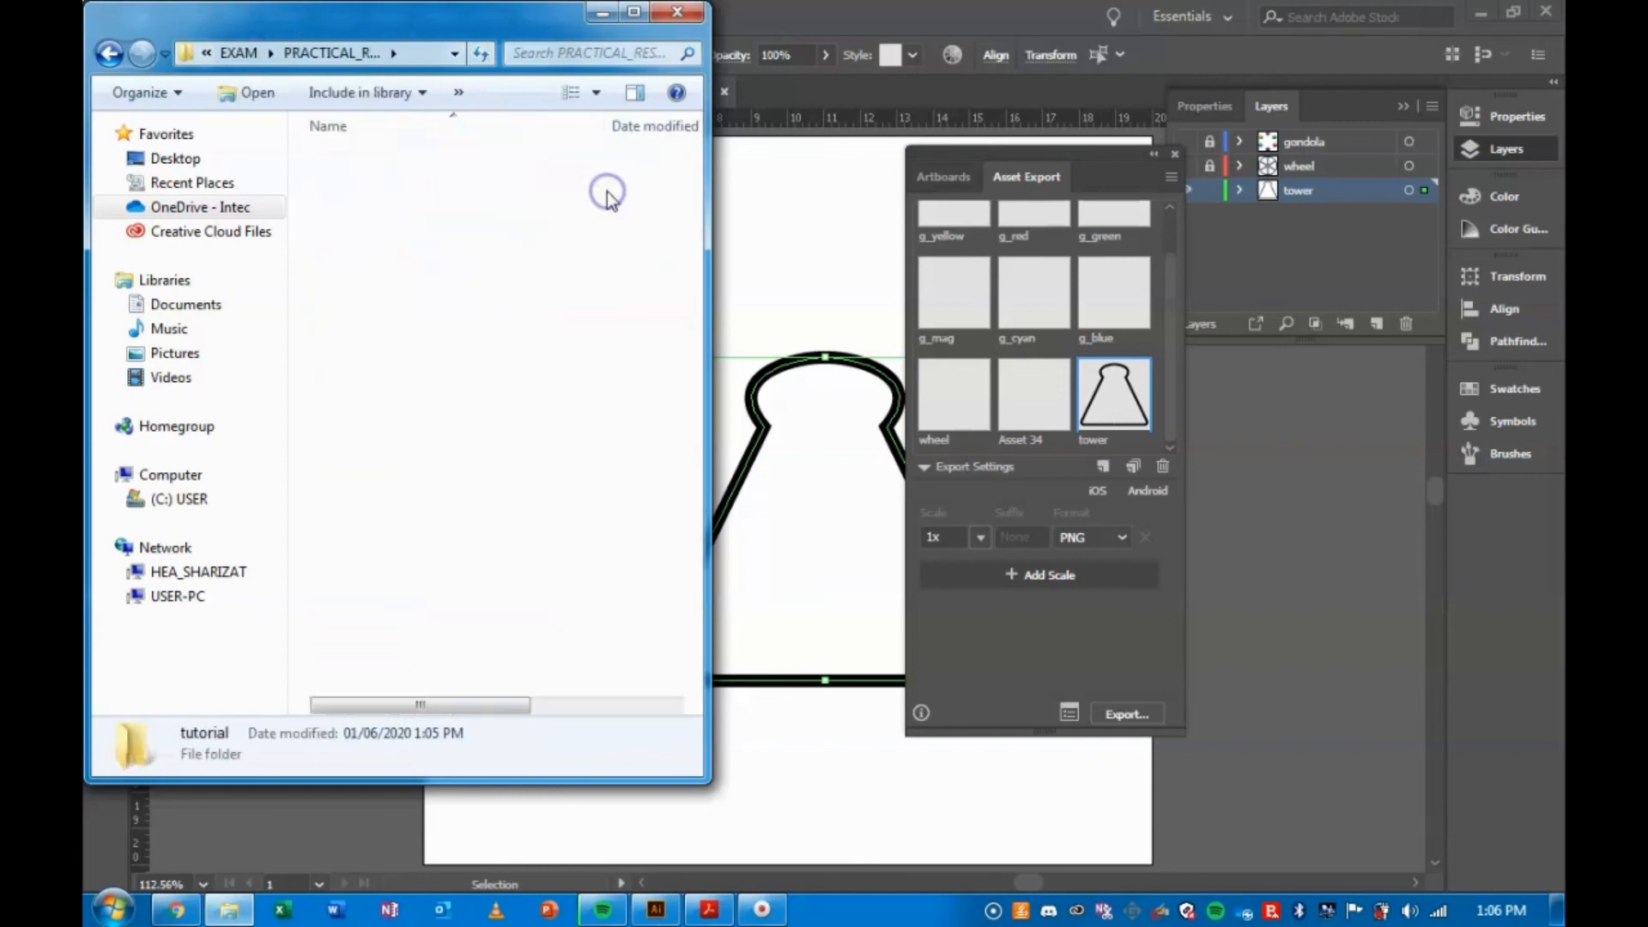
click(333, 161)
double_click(333, 161)
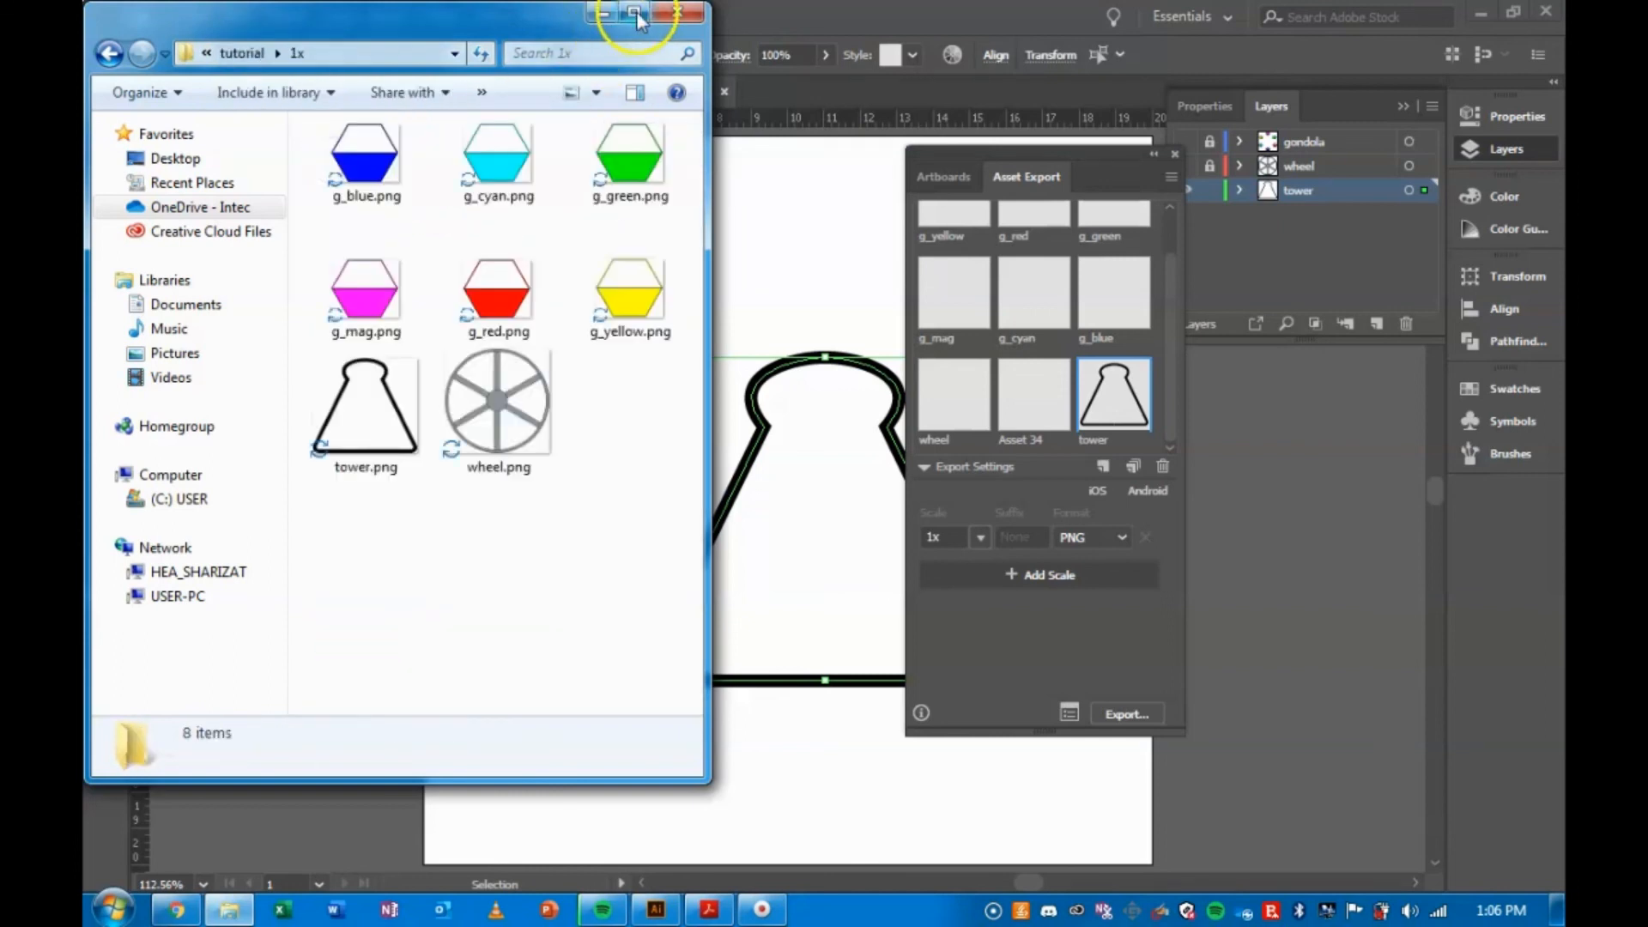
click(634, 12)
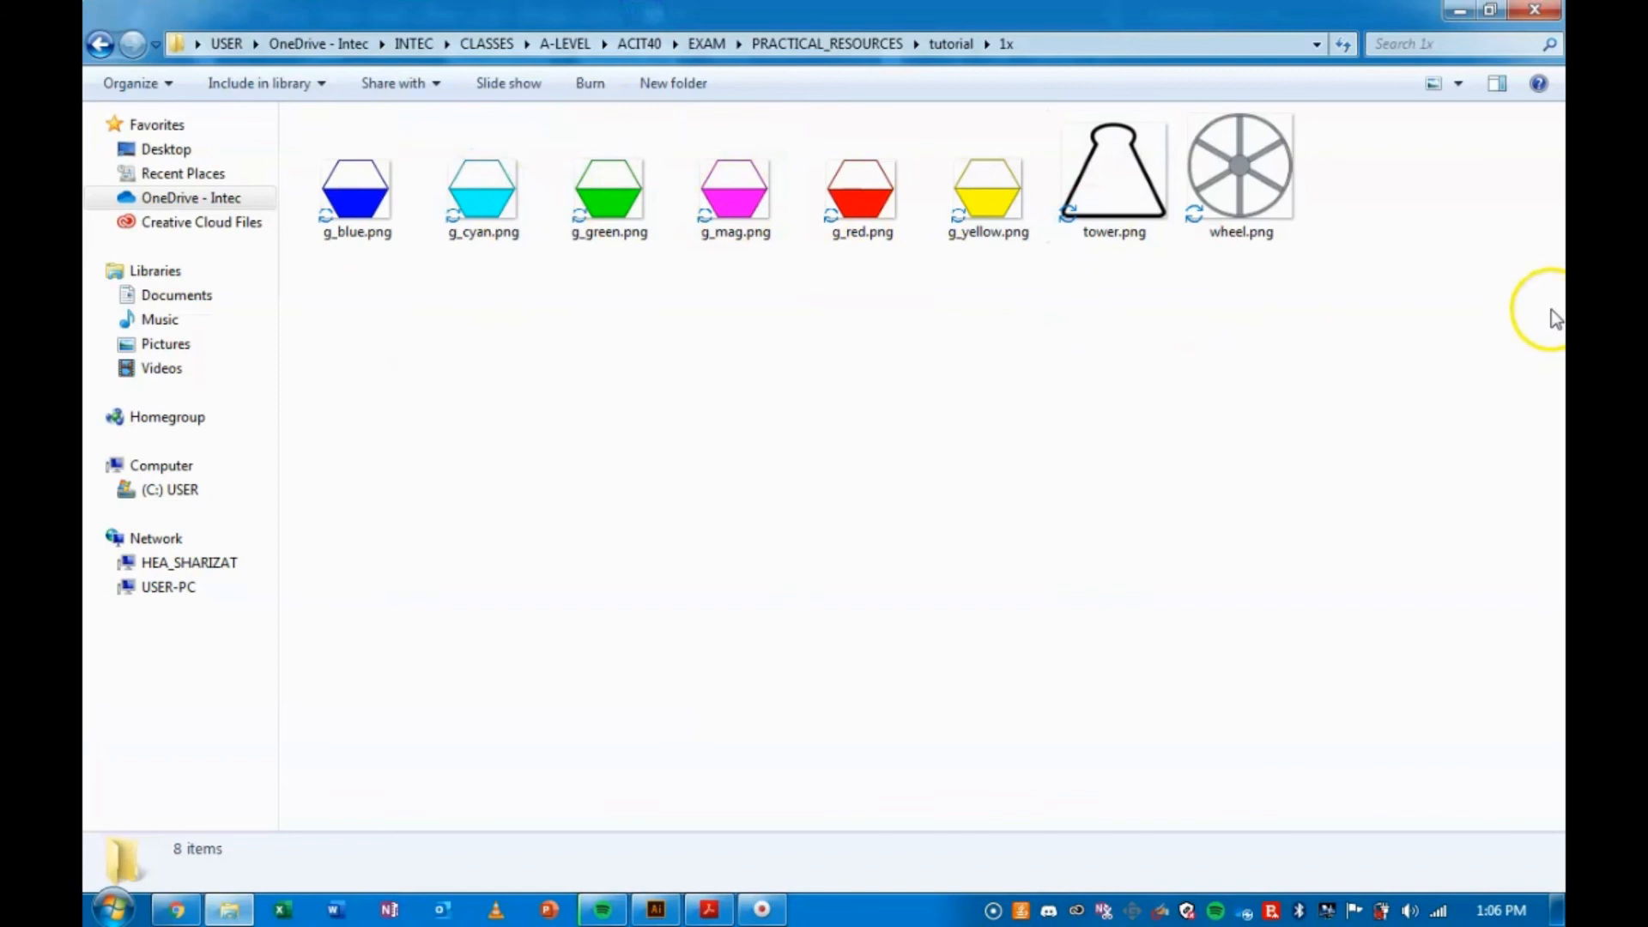